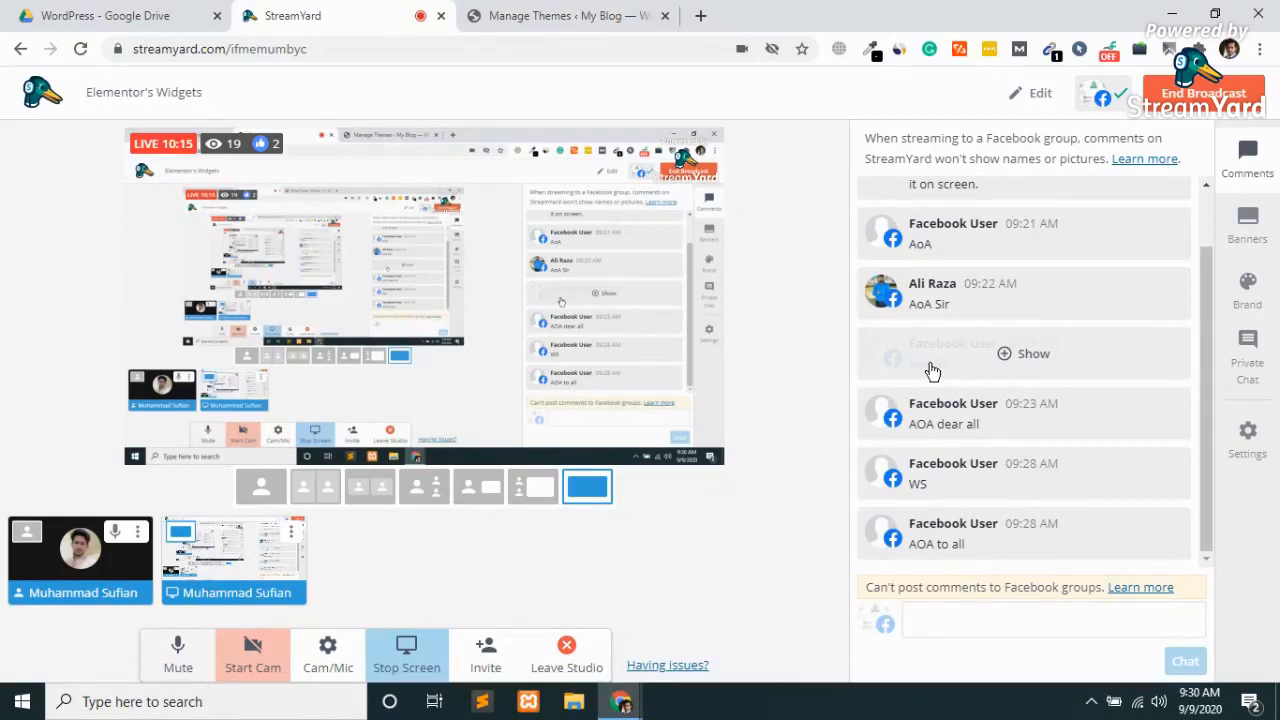
Switch from the StreamYard broadcast to the WordPress themes page and look over the installed themes.
{"action": "scroll", "coordinate": [932, 372], "scroll_direction": "up", "scroll_amount": 1}
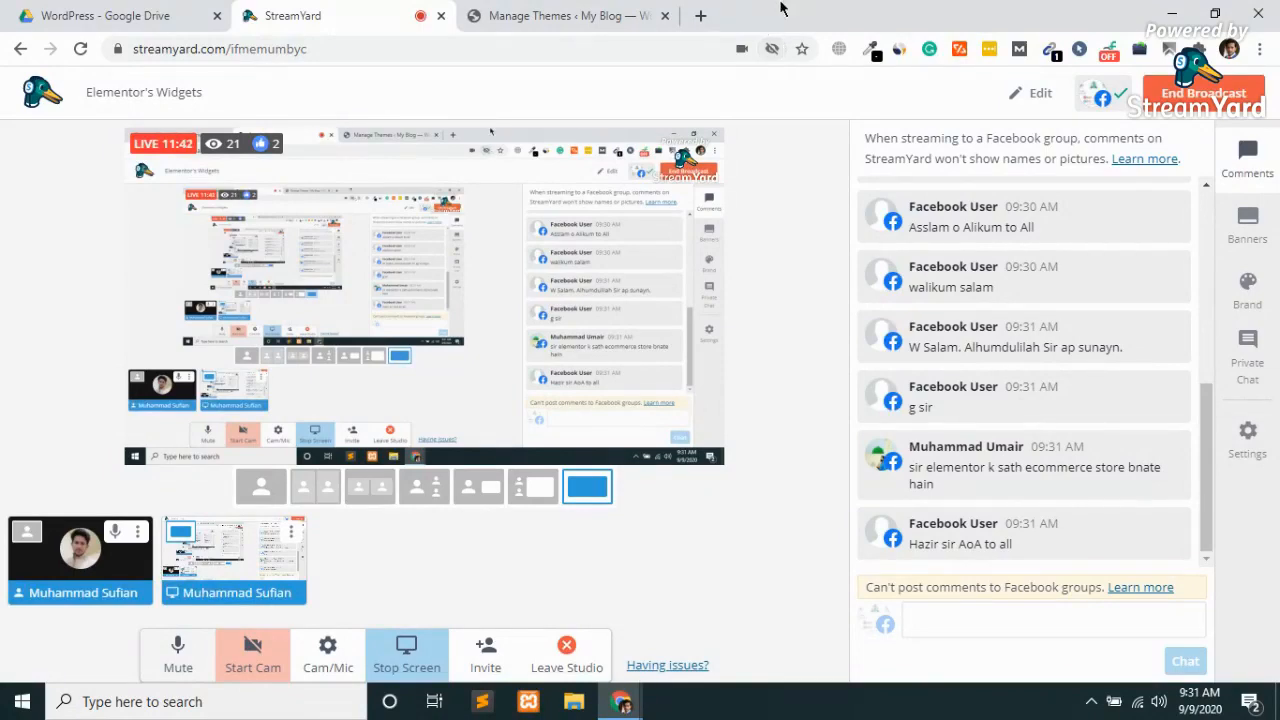
{"action": "left_click", "coordinate": [530, 16]}
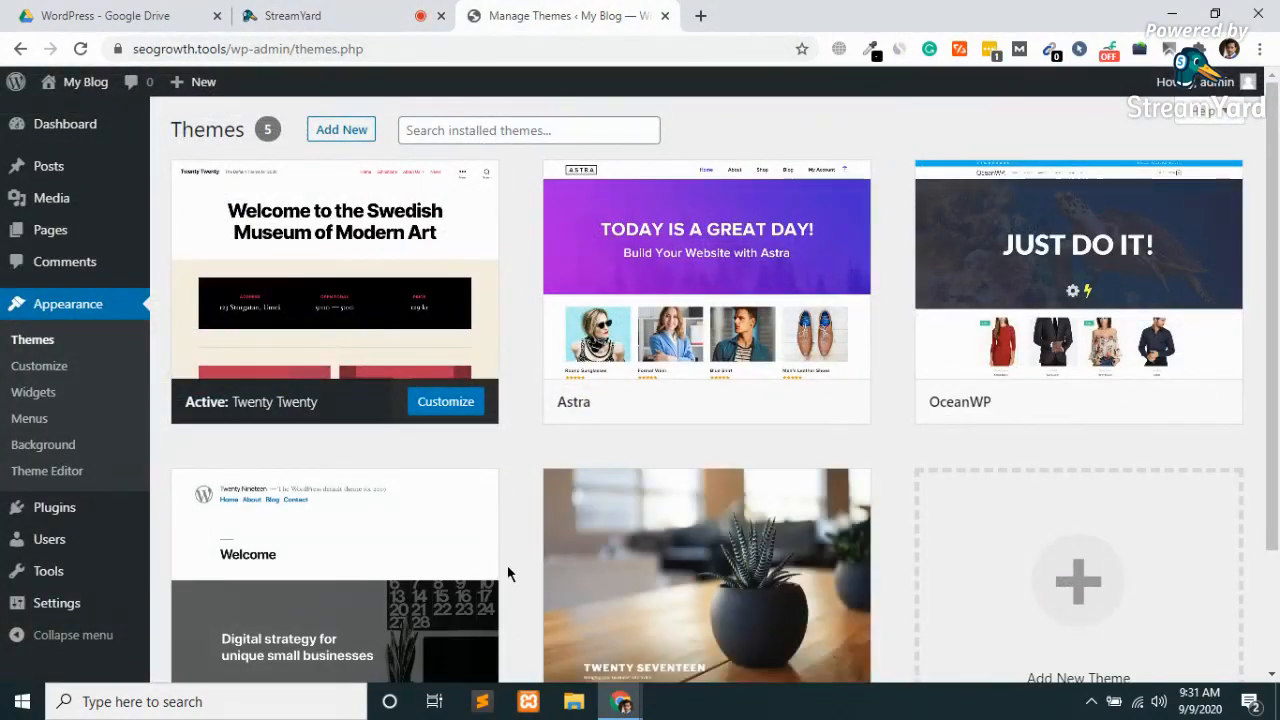
{"action": "scroll", "coordinate": [507, 573], "scroll_direction": "down", "scroll_amount": 2}
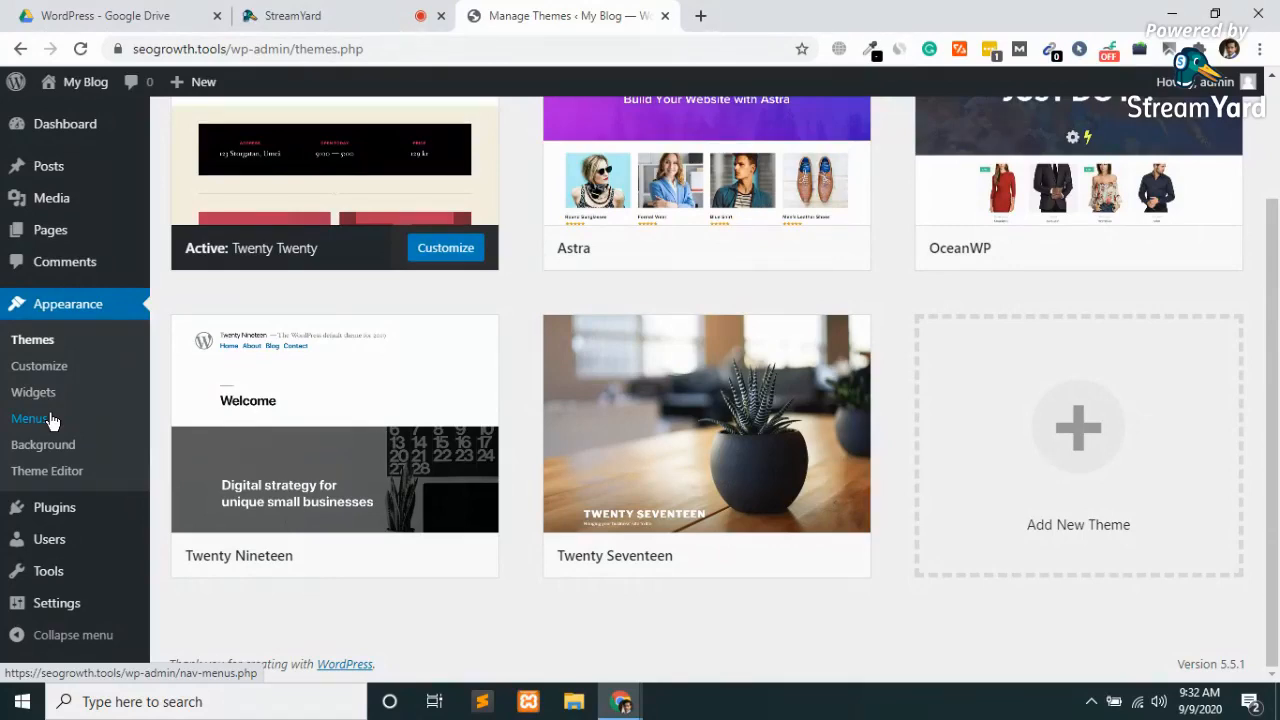
{"action": "mouse_move", "coordinate": [16, 518]}
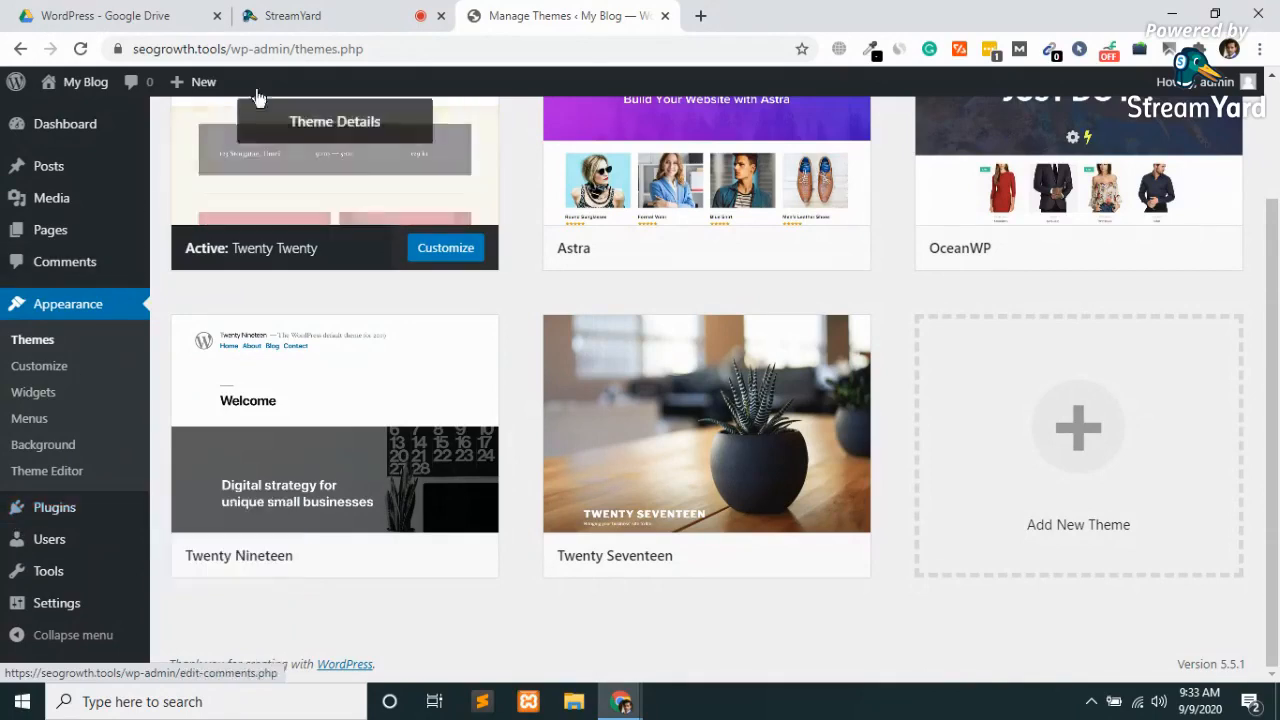
Open seogrowth.tools/cpanel in a new browser tab and log in to cPanel with the prefilled credentials.
{"action": "left_click", "coordinate": [702, 17]}
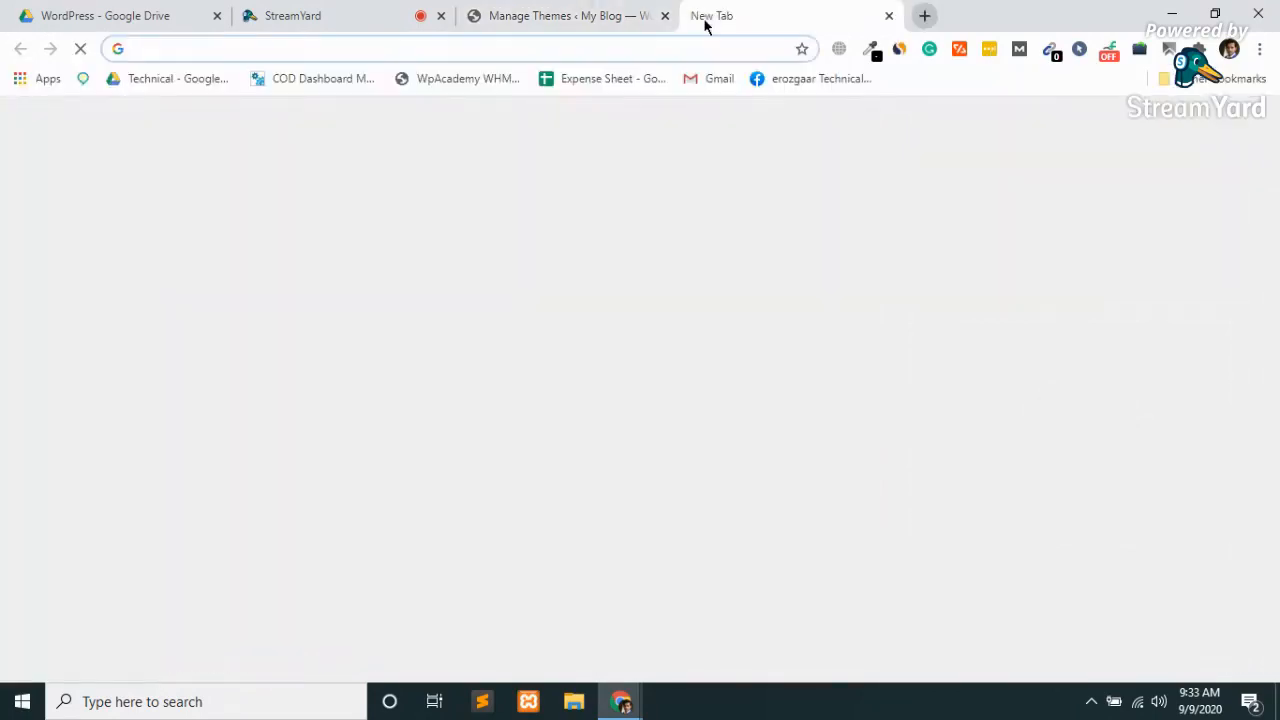
{"action": "type", "text": "seo"}
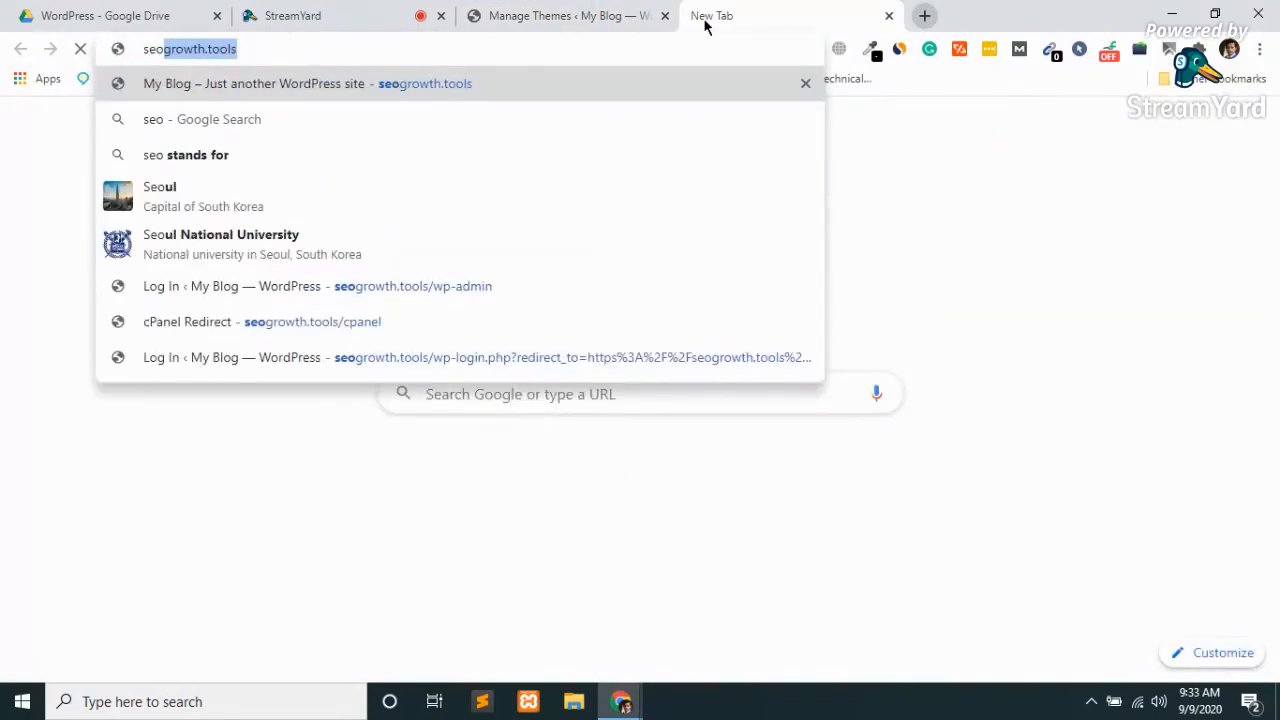
{"action": "key", "text": "Right"}
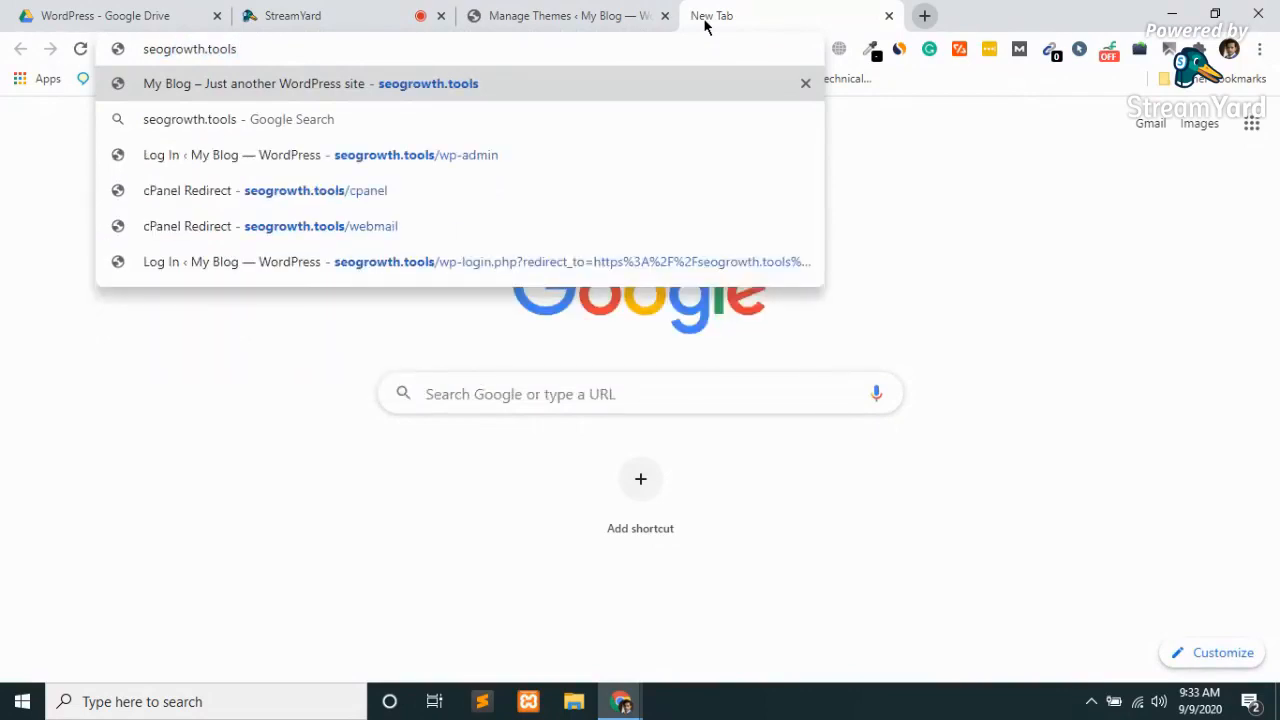
{"action": "type", "text": "/cpanel"}
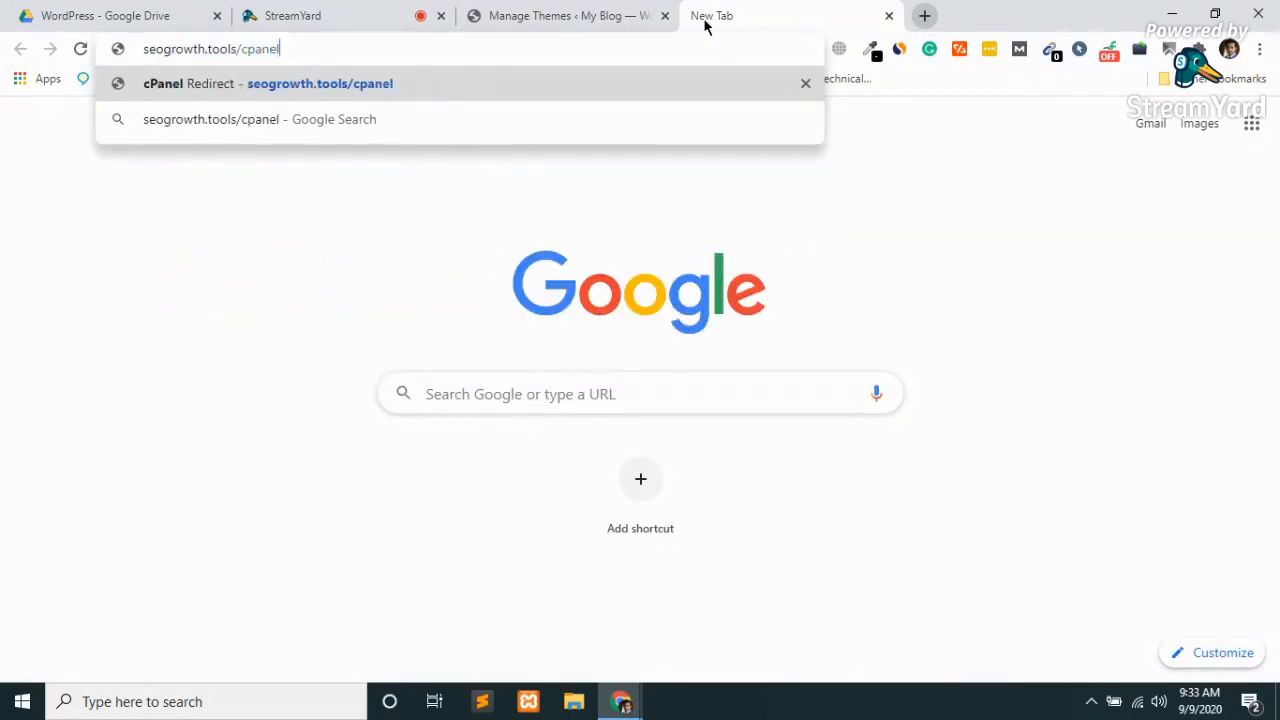
{"action": "key", "text": "Return"}
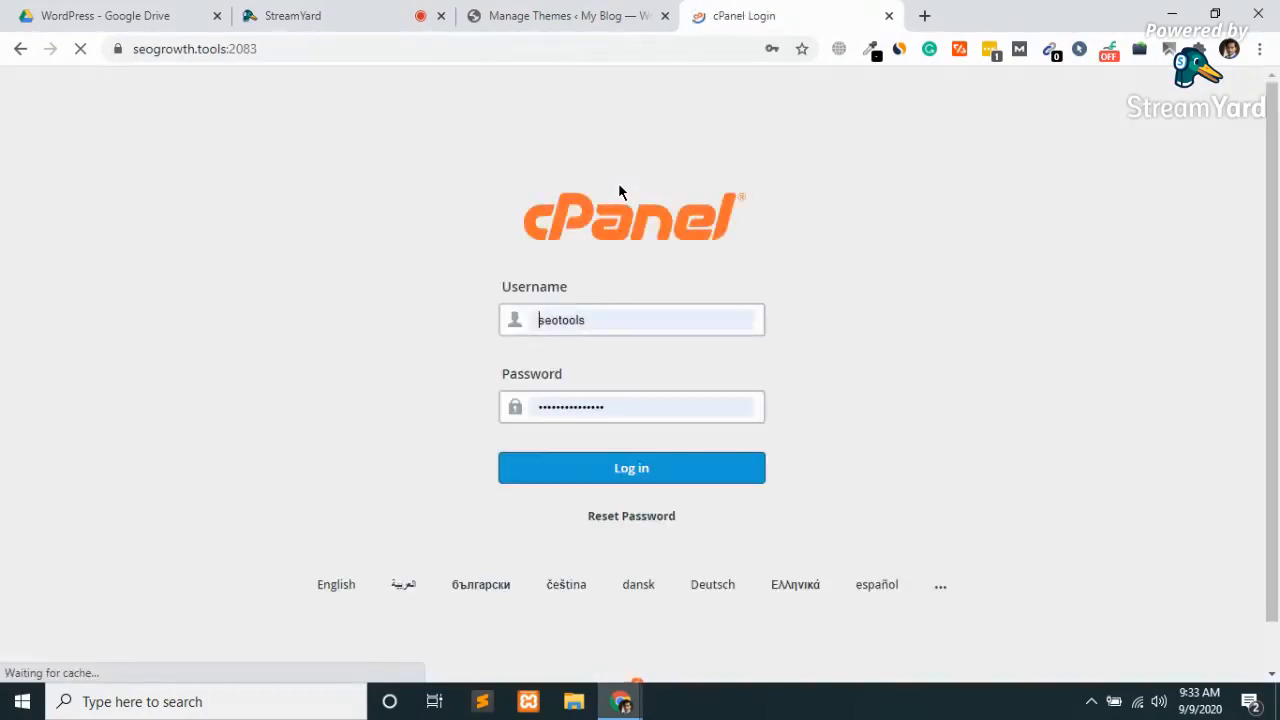
{"action": "left_click", "coordinate": [602, 470]}
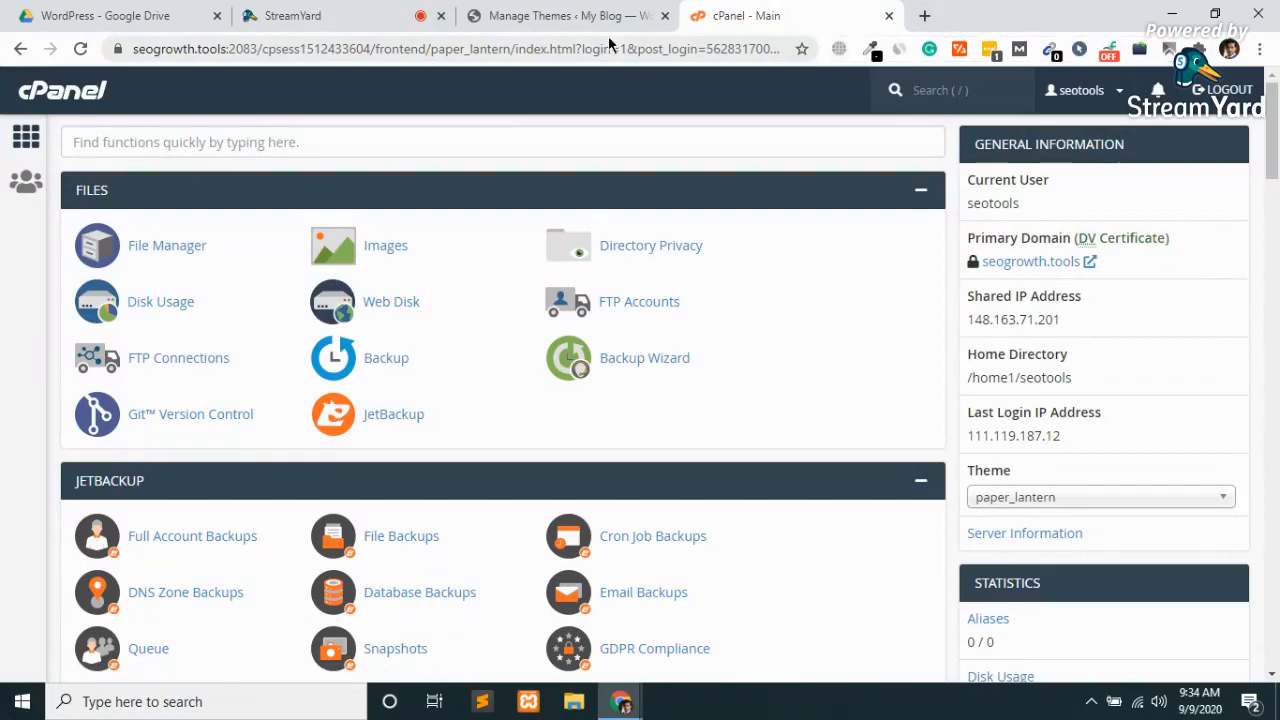
Return to the WordPress themes page and open the live My Blog site in a separate browser tab.
{"action": "left_click", "coordinate": [573, 8]}
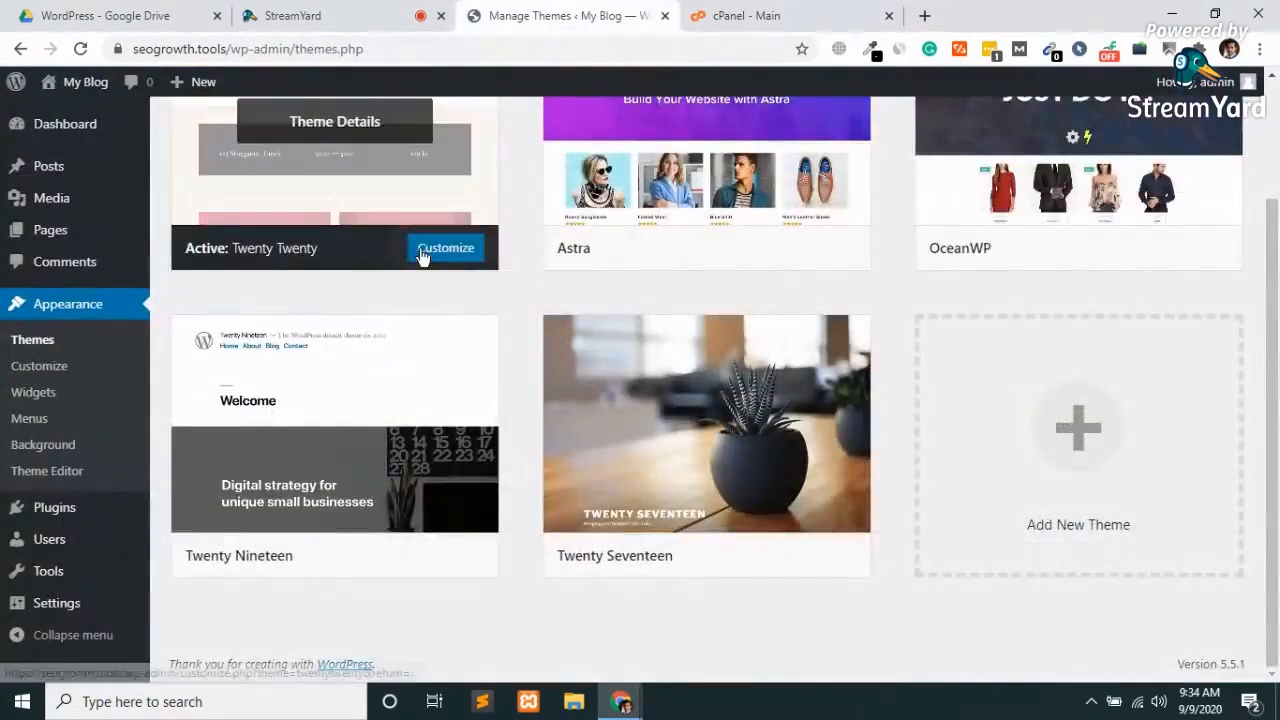
{"action": "scroll", "coordinate": [424, 258], "scroll_direction": "up", "scroll_amount": 2}
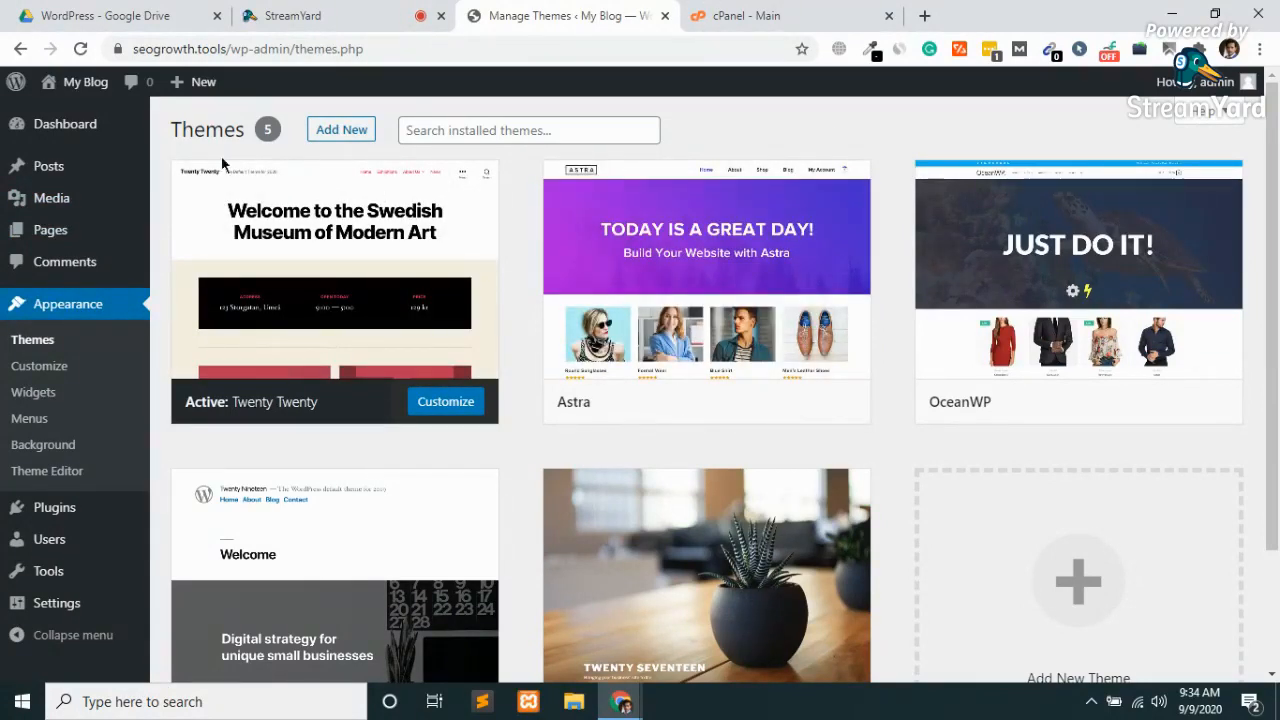
{"action": "mouse_move", "coordinate": [100, 91]}
{"action": "middle_click", "coordinate": [75, 116]}
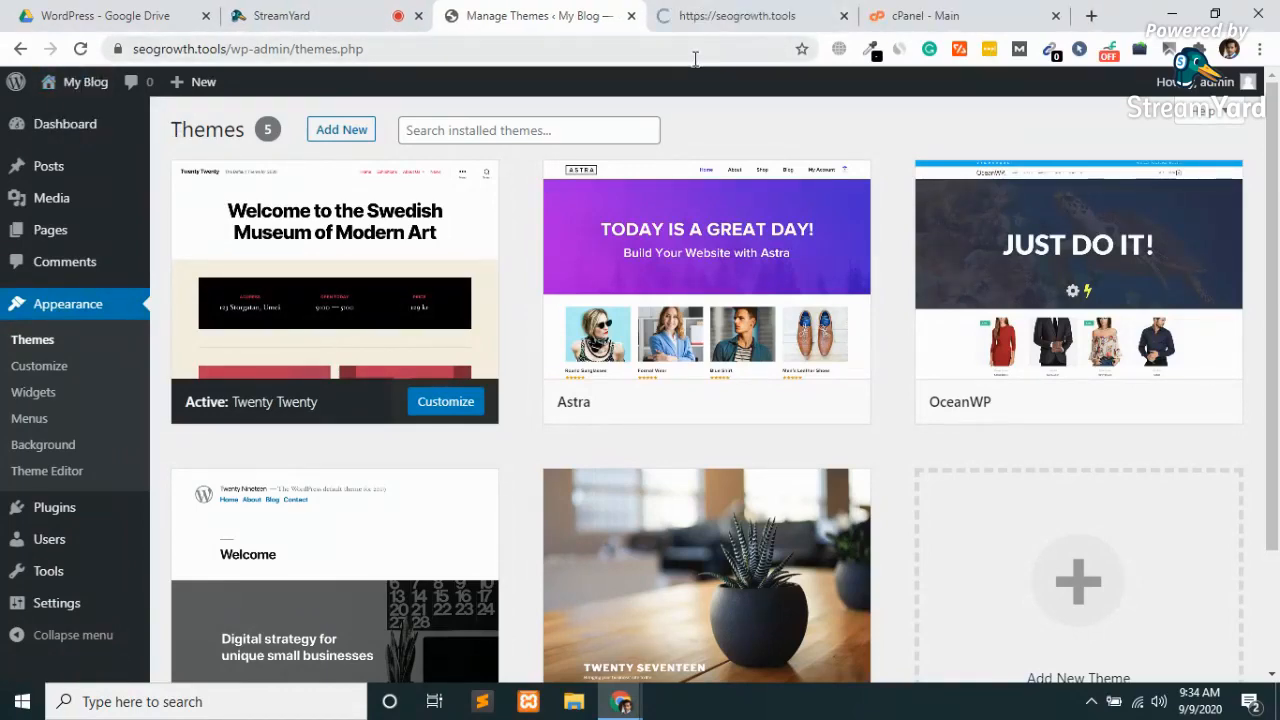
{"action": "left_click", "coordinate": [660, 22]}
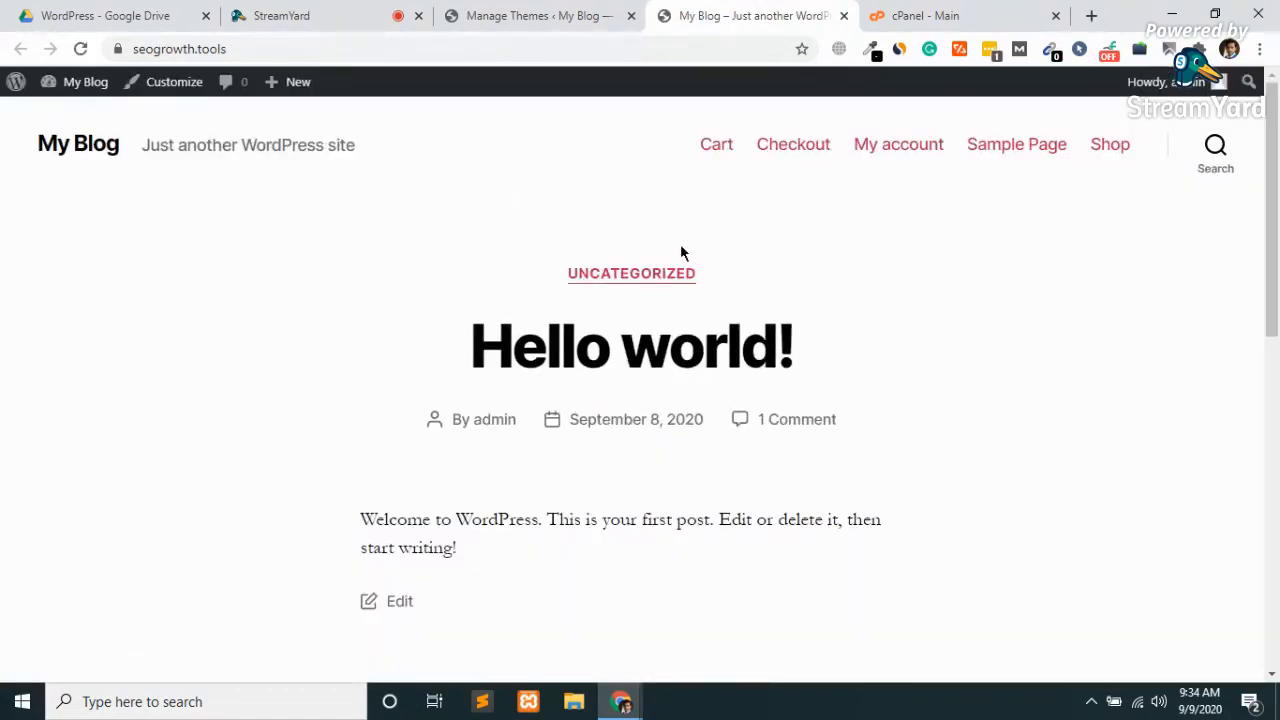
Switch back to cPanel, search its functions for "multi" and open the MultiPHP INI Editor.
{"action": "left_click", "coordinate": [925, 16]}
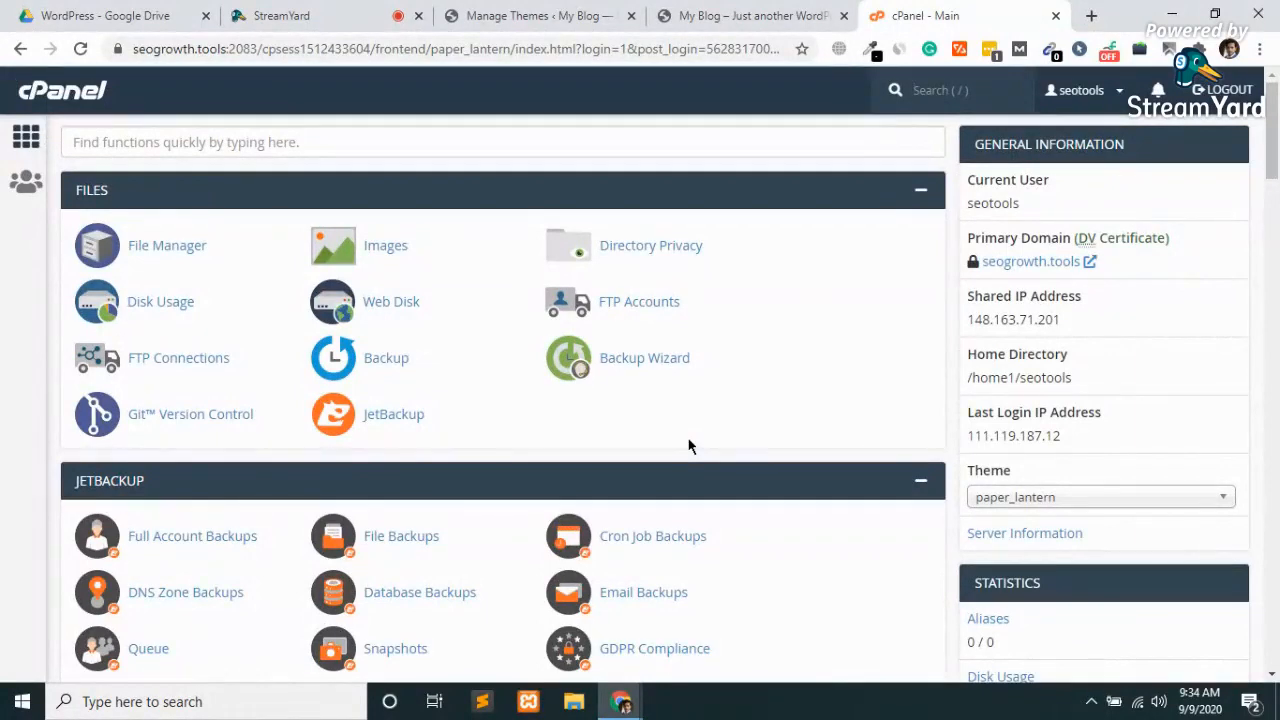
{"action": "left_click", "coordinate": [954, 88]}
{"action": "type", "text": "multi"}
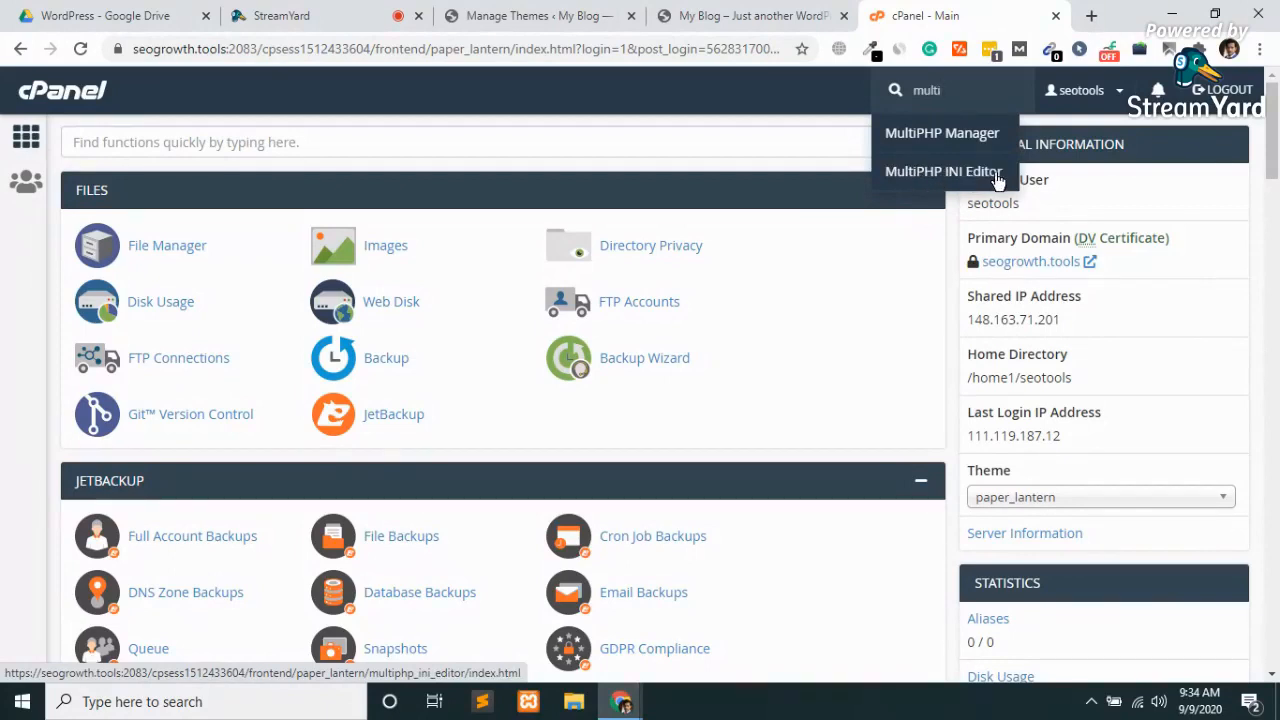
{"action": "left_click", "coordinate": [943, 172]}
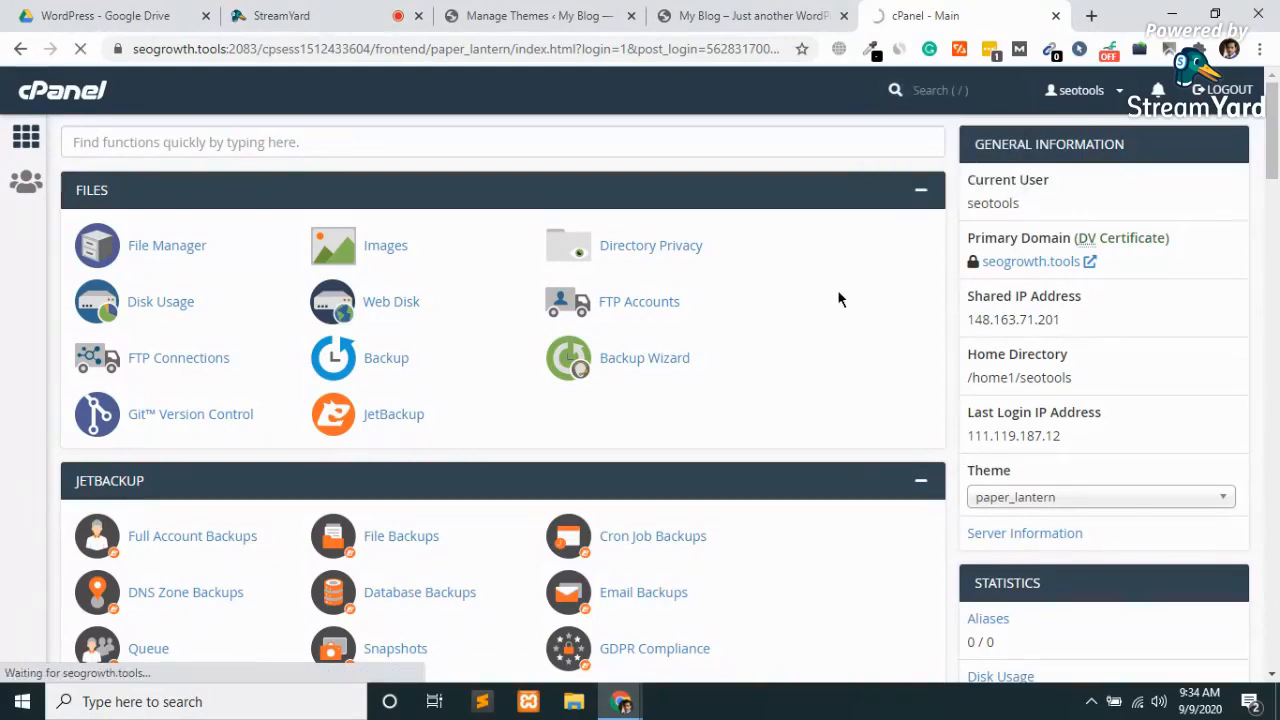
Go to the WordPress admin's Media Library and open the area for uploading new files.
{"action": "left_click", "coordinate": [285, 15]}
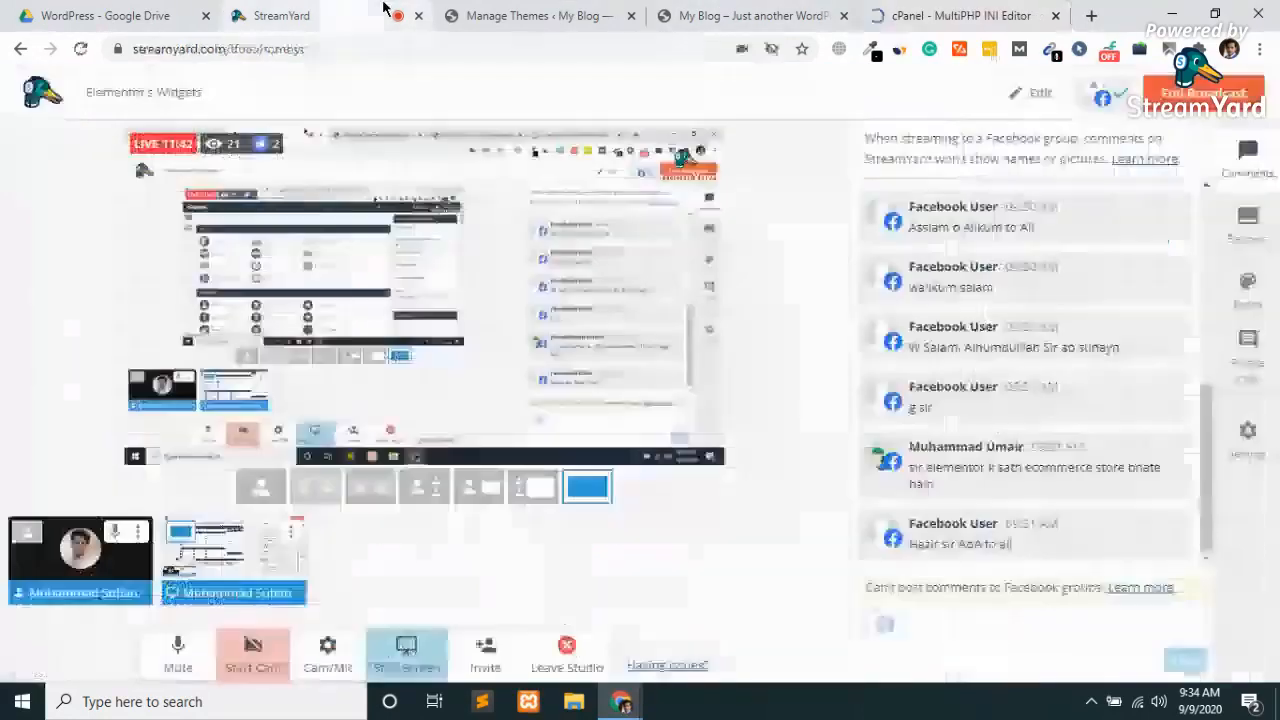
{"action": "left_click", "coordinate": [510, 10]}
{"action": "left_click", "coordinate": [724, 9]}
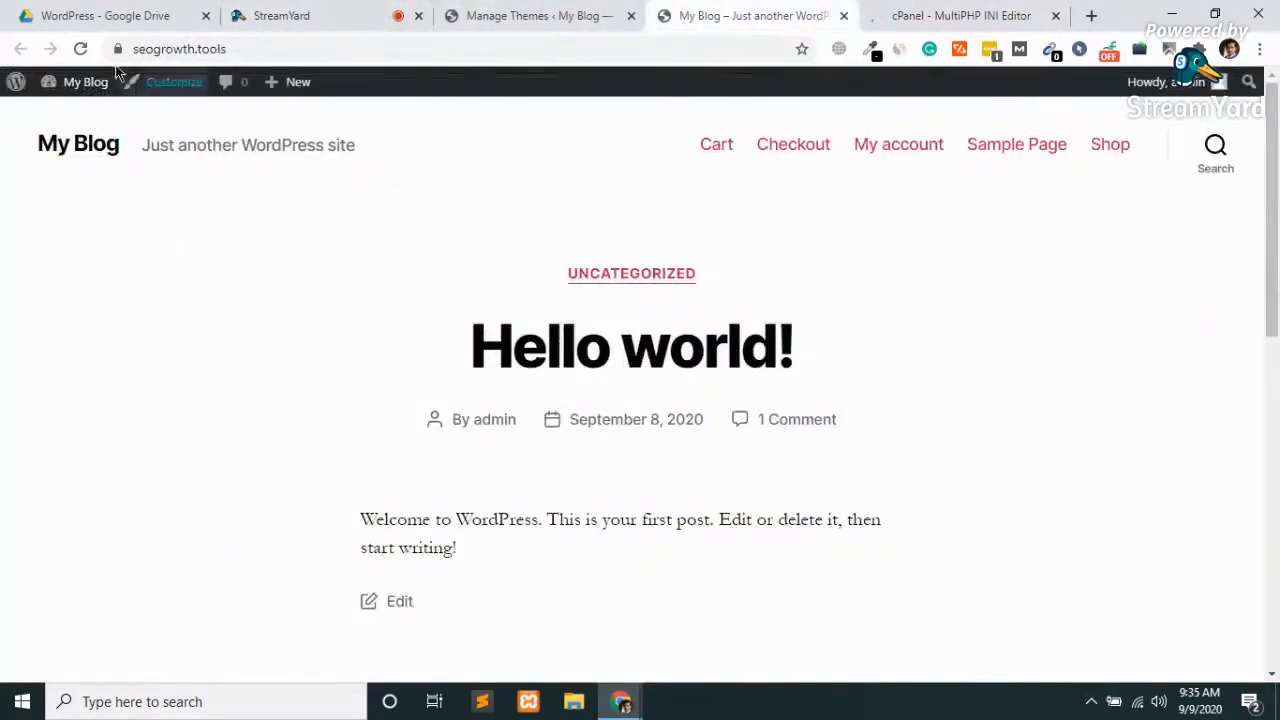
{"action": "left_click", "coordinate": [523, 14]}
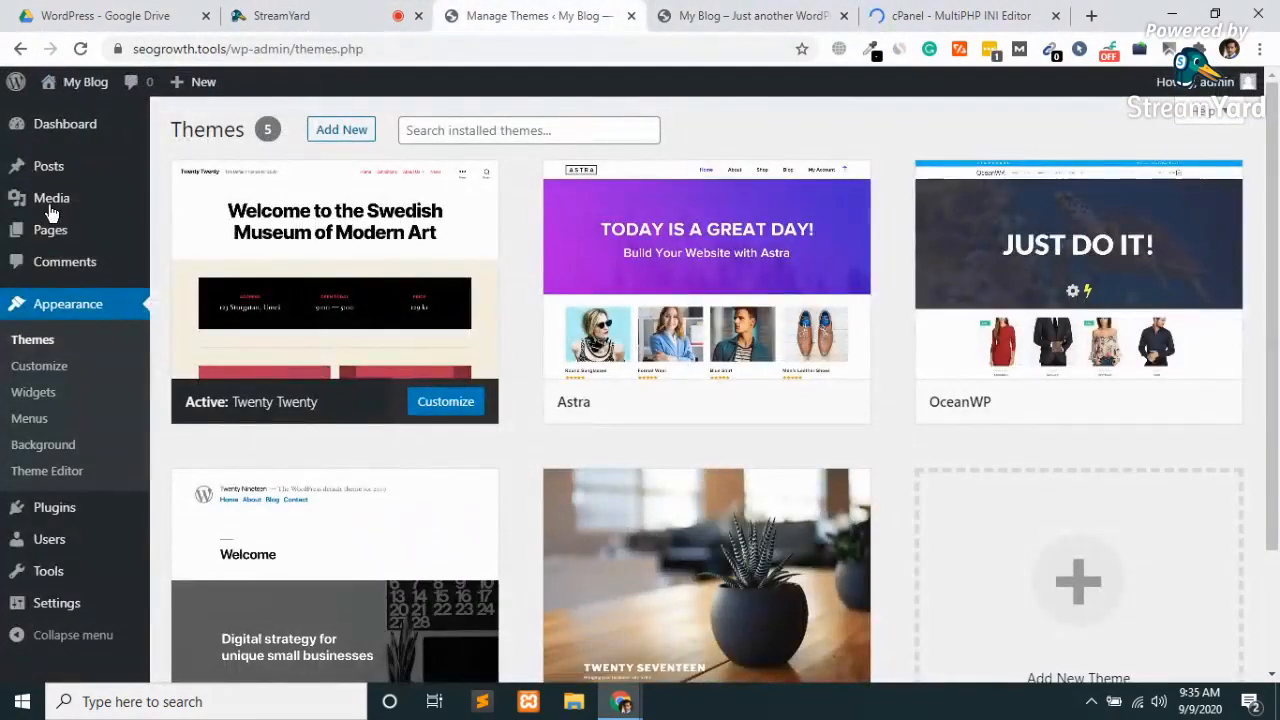
{"action": "left_click", "coordinate": [52, 213]}
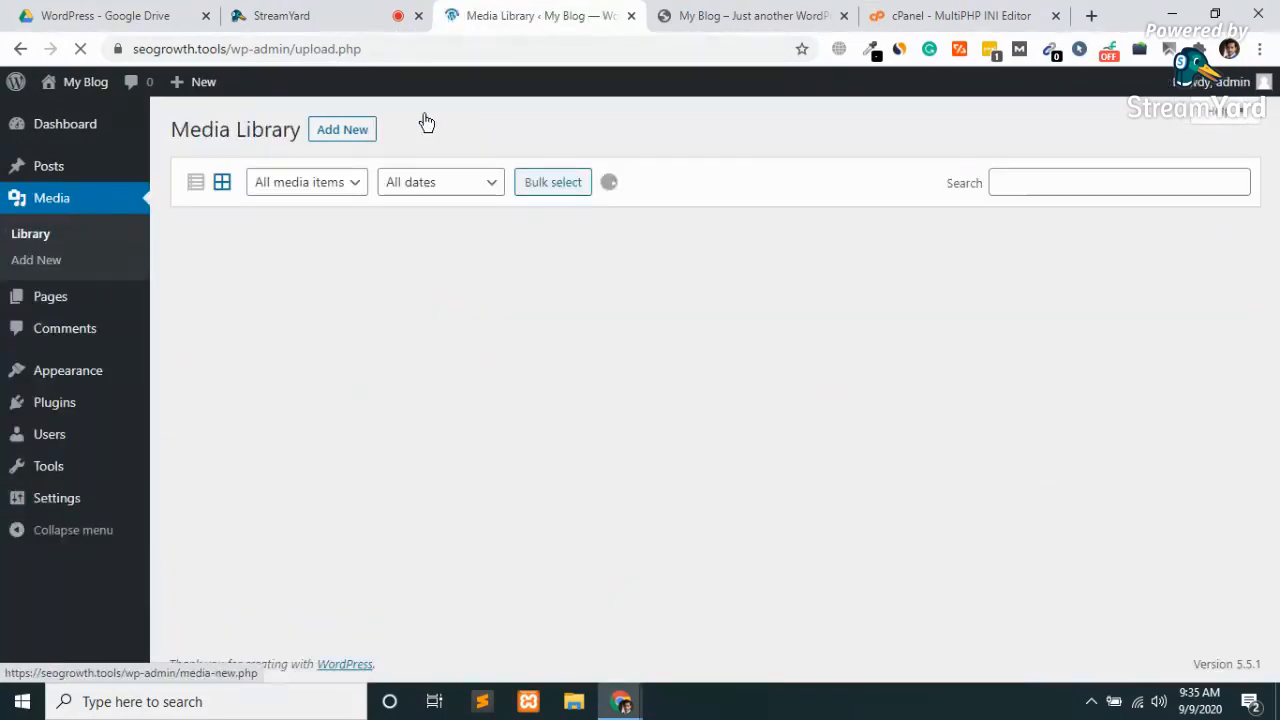
{"action": "left_click", "coordinate": [328, 135]}
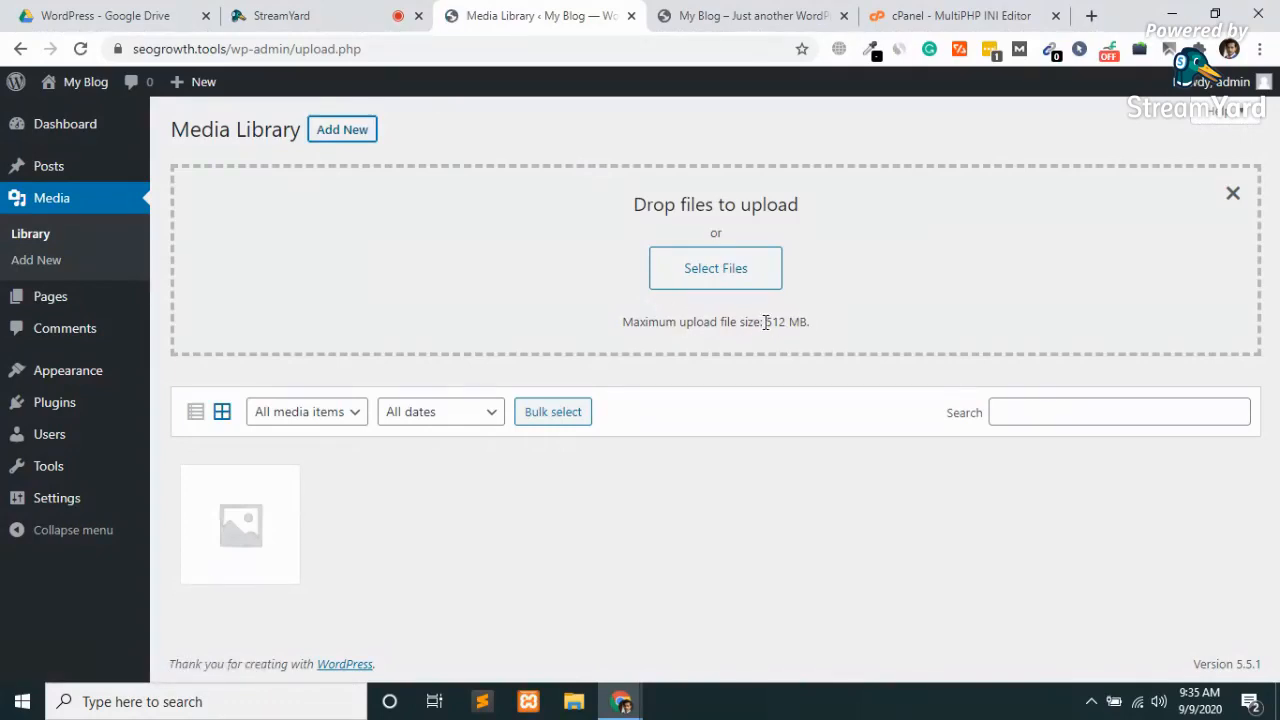
Examine the maximum upload file size stated in the Media Library's upload area.
{"action": "left_click_drag", "start_coordinate": [763, 322], "coordinate": [845, 330]}
{"action": "left_click", "coordinate": [841, 321]}
{"action": "left_click_drag", "start_coordinate": [765, 322], "coordinate": [805, 322]}
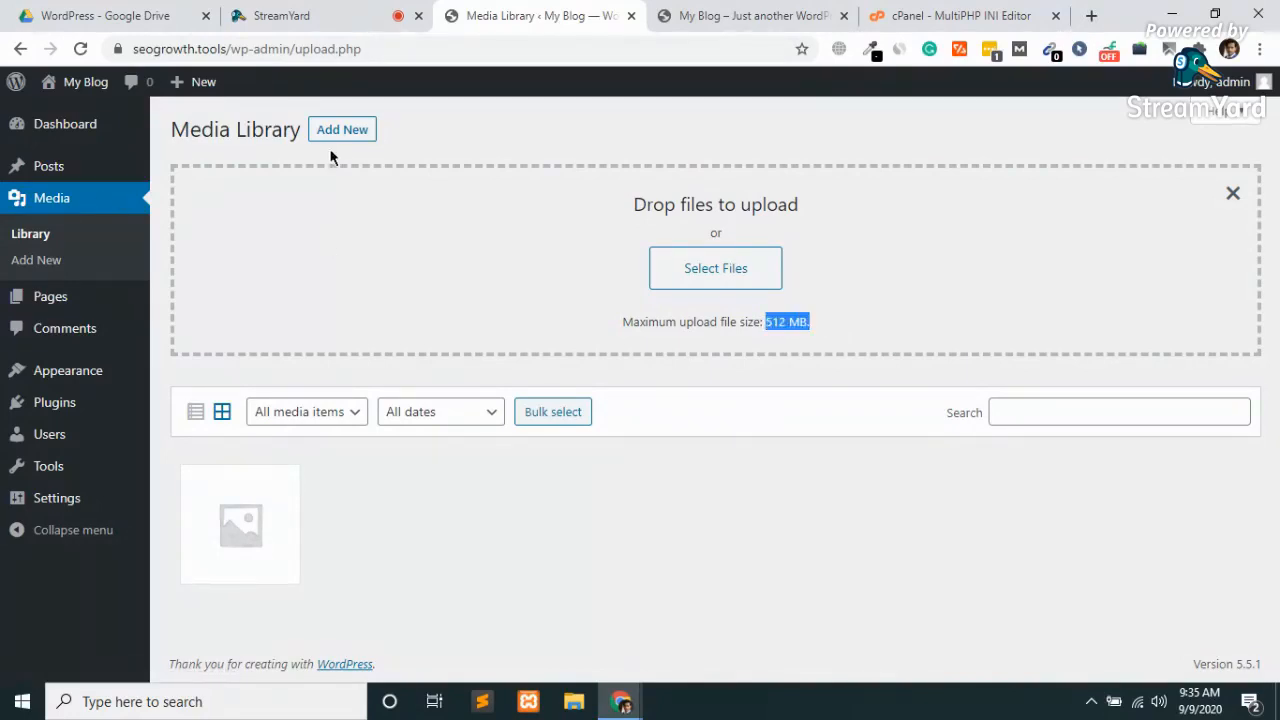
{"action": "left_click", "coordinate": [650, 352]}
{"action": "left_click_drag", "start_coordinate": [762, 322], "coordinate": [806, 324]}
{"action": "left_click", "coordinate": [746, 367]}
{"action": "left_click_drag", "start_coordinate": [621, 318], "coordinate": [880, 327]}
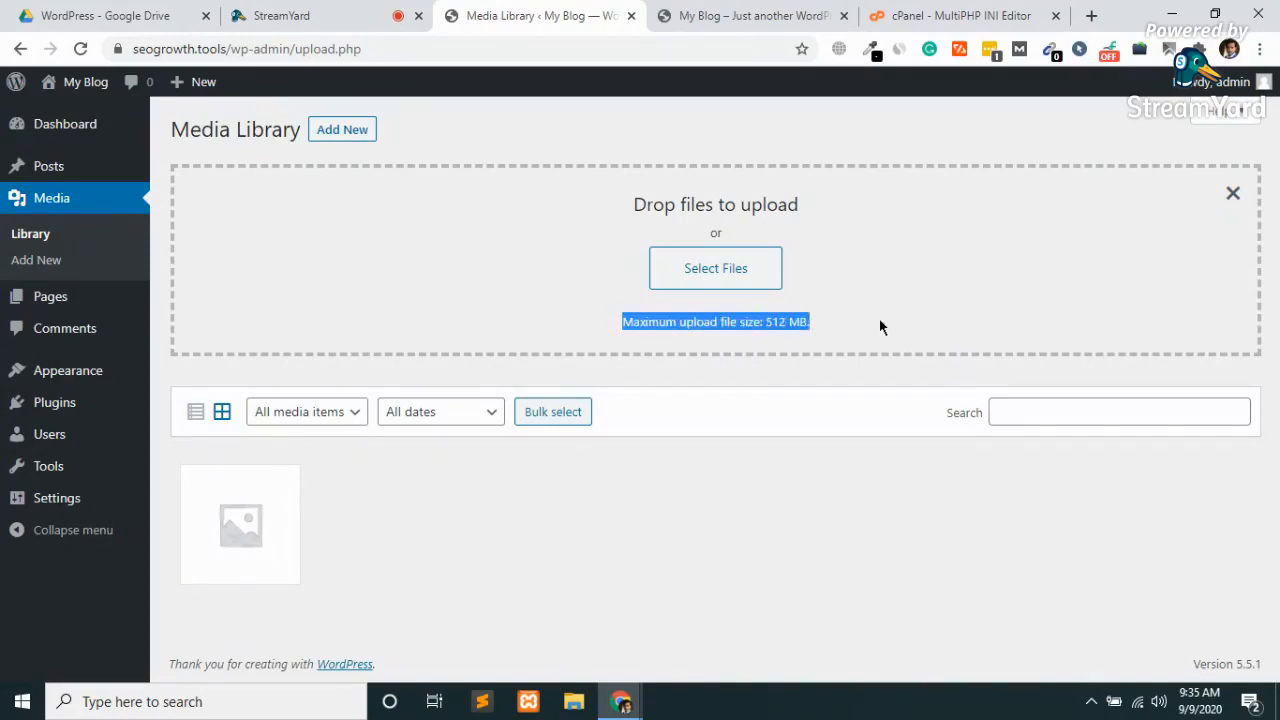
{"action": "left_click", "coordinate": [880, 327]}
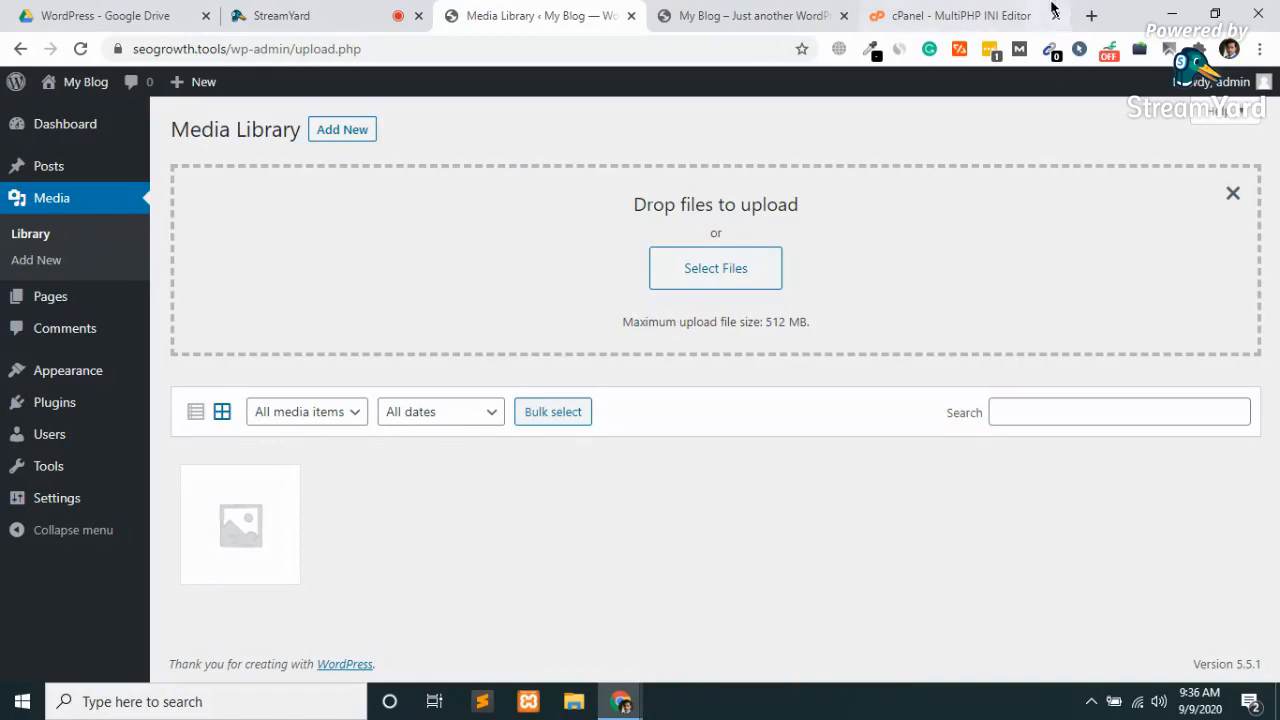
Return to the cPanel home page and reopen the MultiPHP INI Editor by searching for "multi".
{"action": "left_click", "coordinate": [955, 22]}
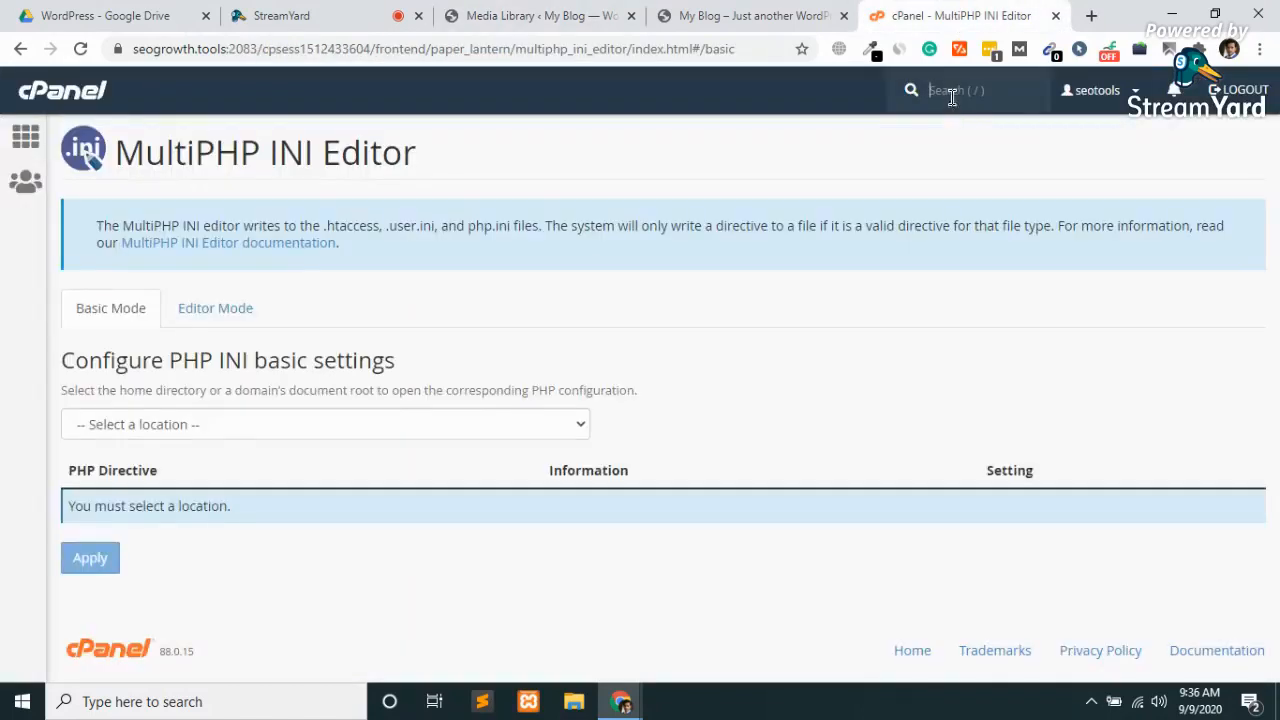
{"action": "left_click", "coordinate": [30, 100]}
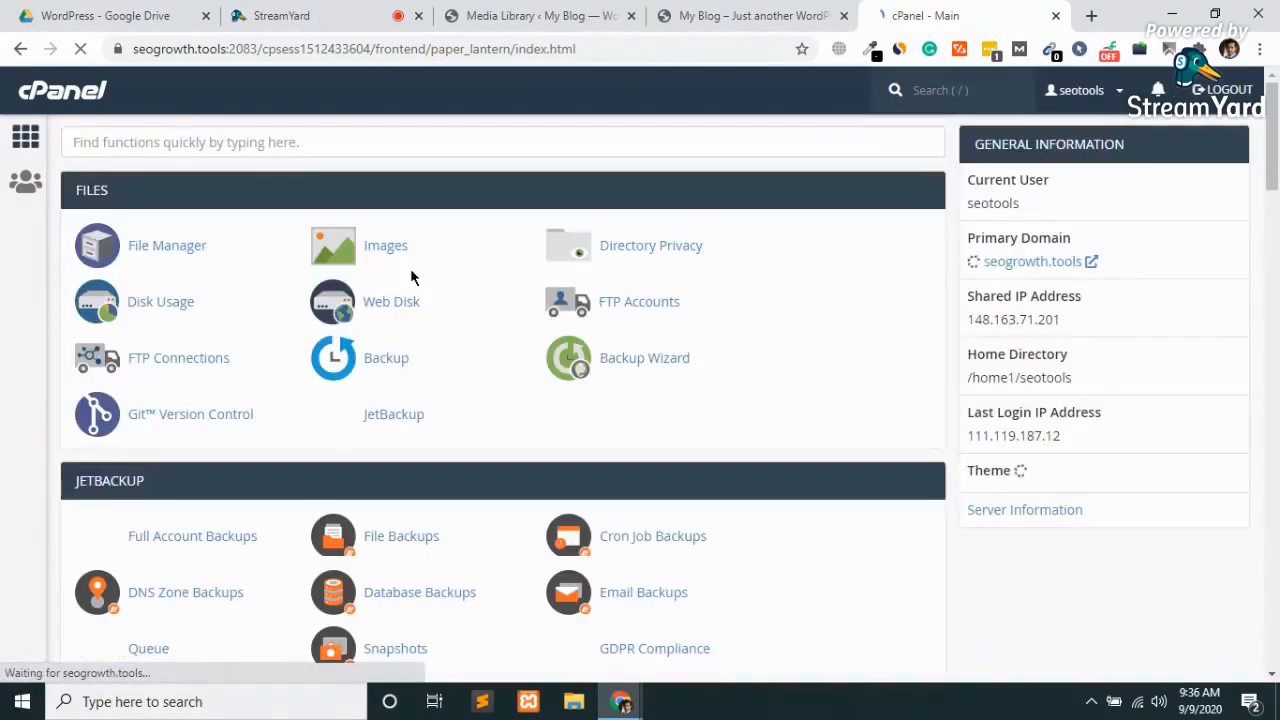
{"action": "left_click", "coordinate": [927, 100]}
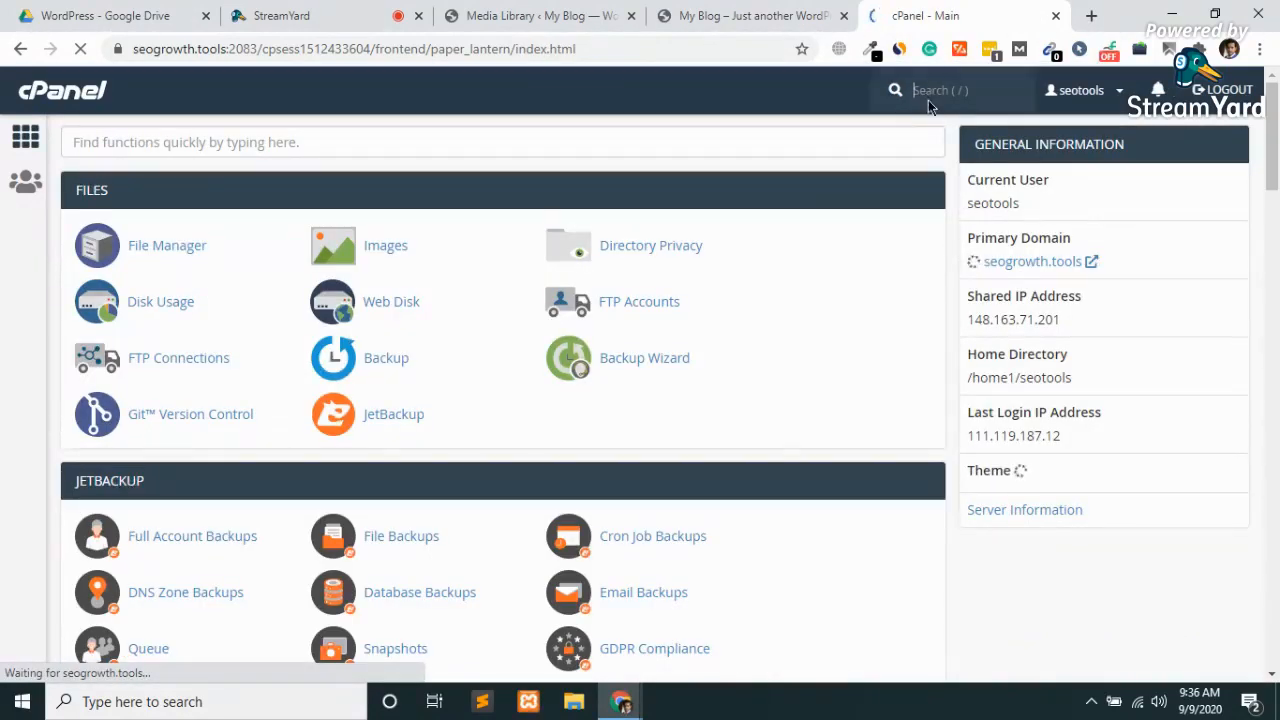
{"action": "type", "text": "mu"}
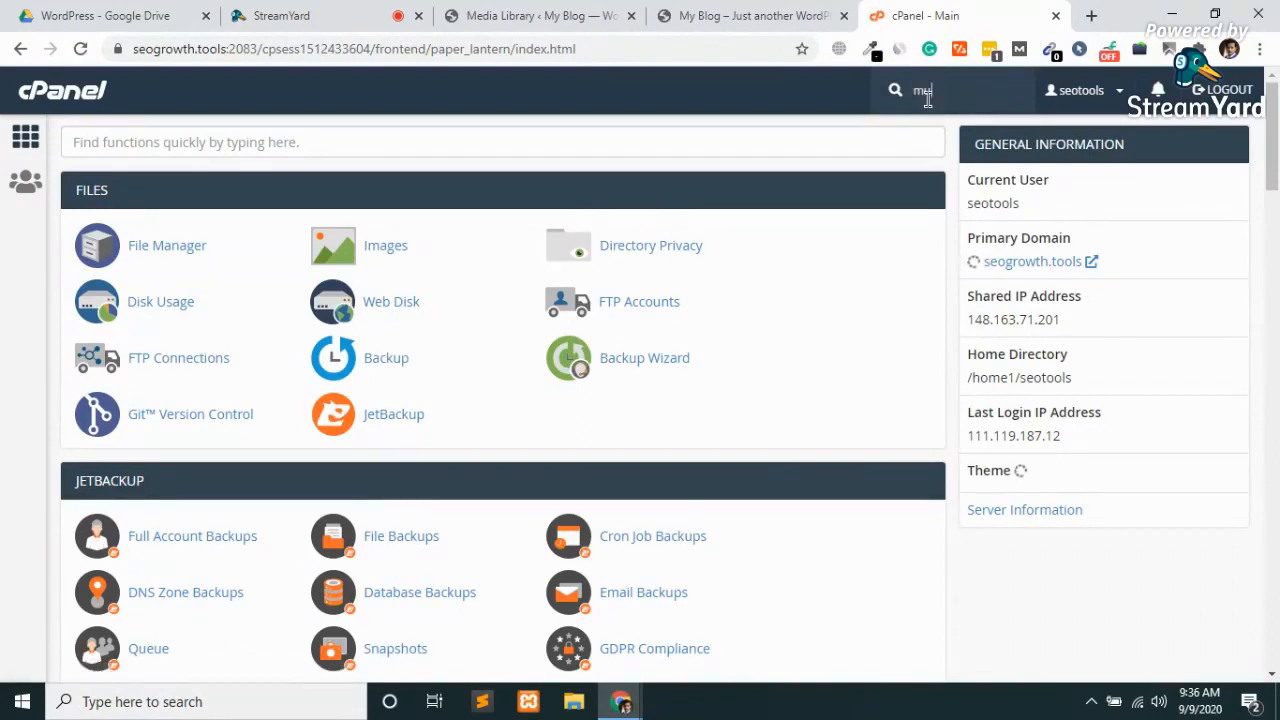
{"action": "key", "text": "BackSpace"}
{"action": "key", "text": "BackSpace"}
{"action": "key", "text": "BackSpace"}
{"action": "type", "text": "hpa"}
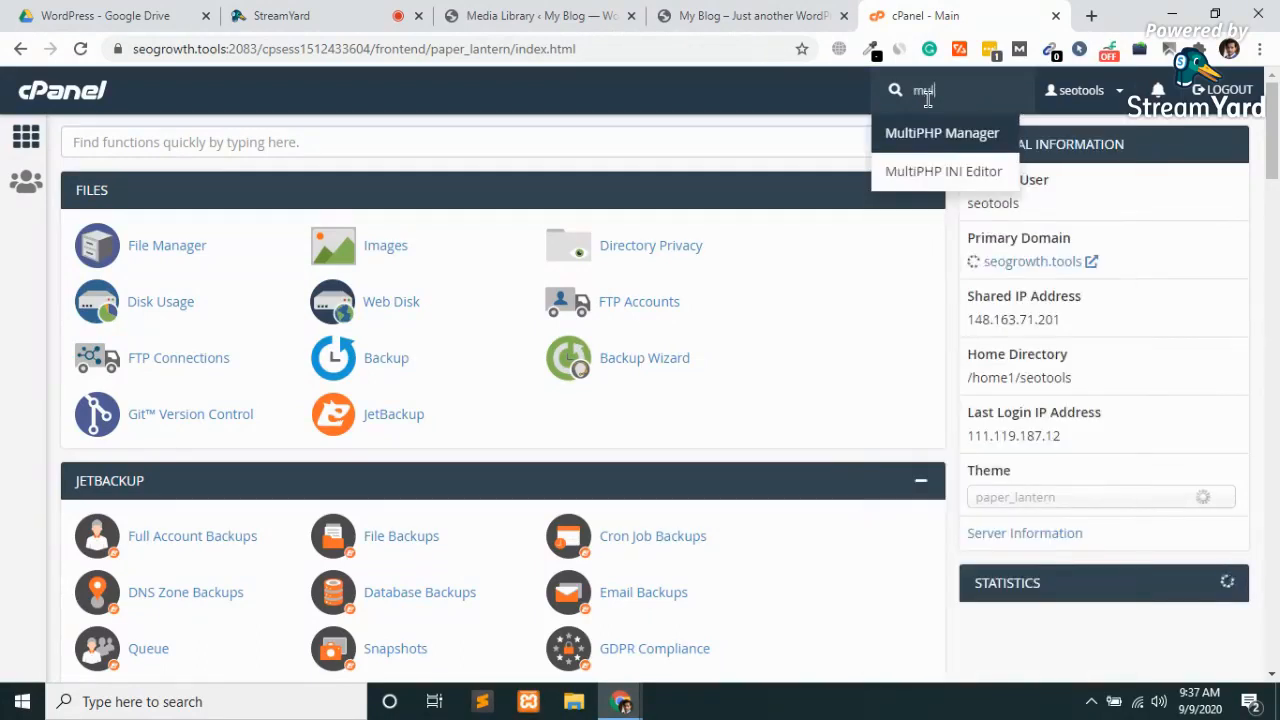
{"action": "type", "text": "ti"}
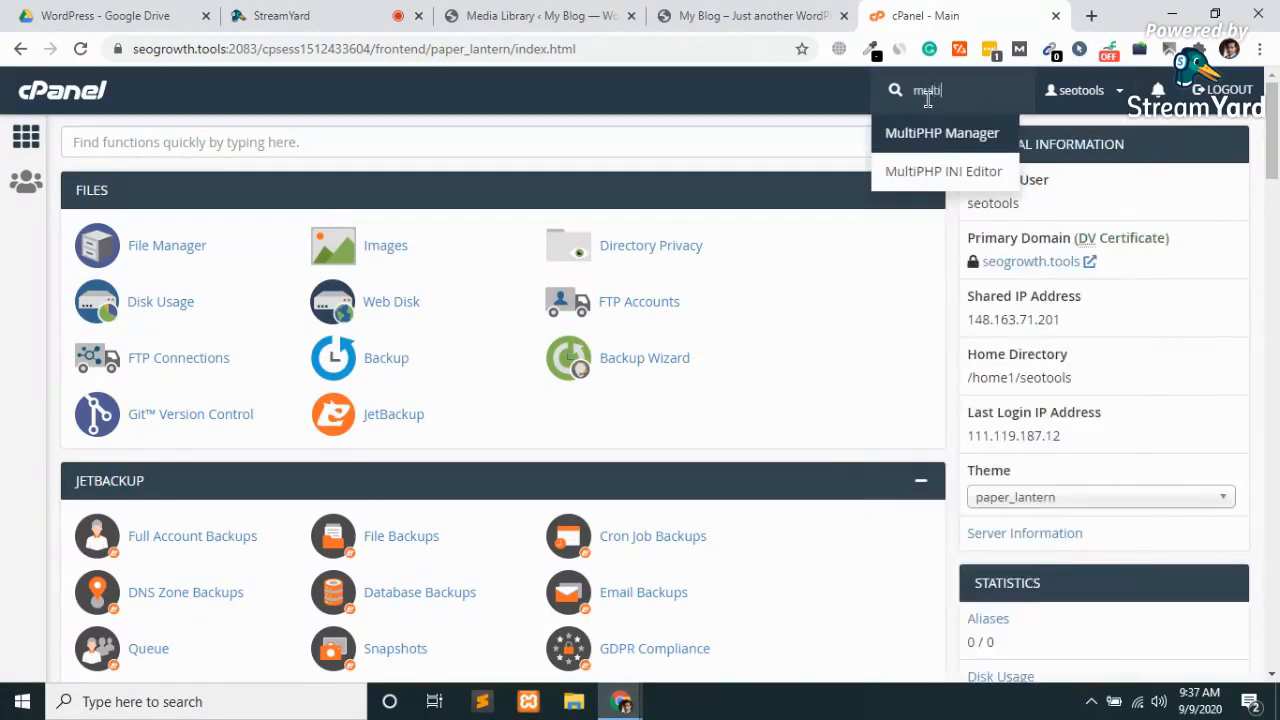
{"action": "left_click", "coordinate": [975, 175]}
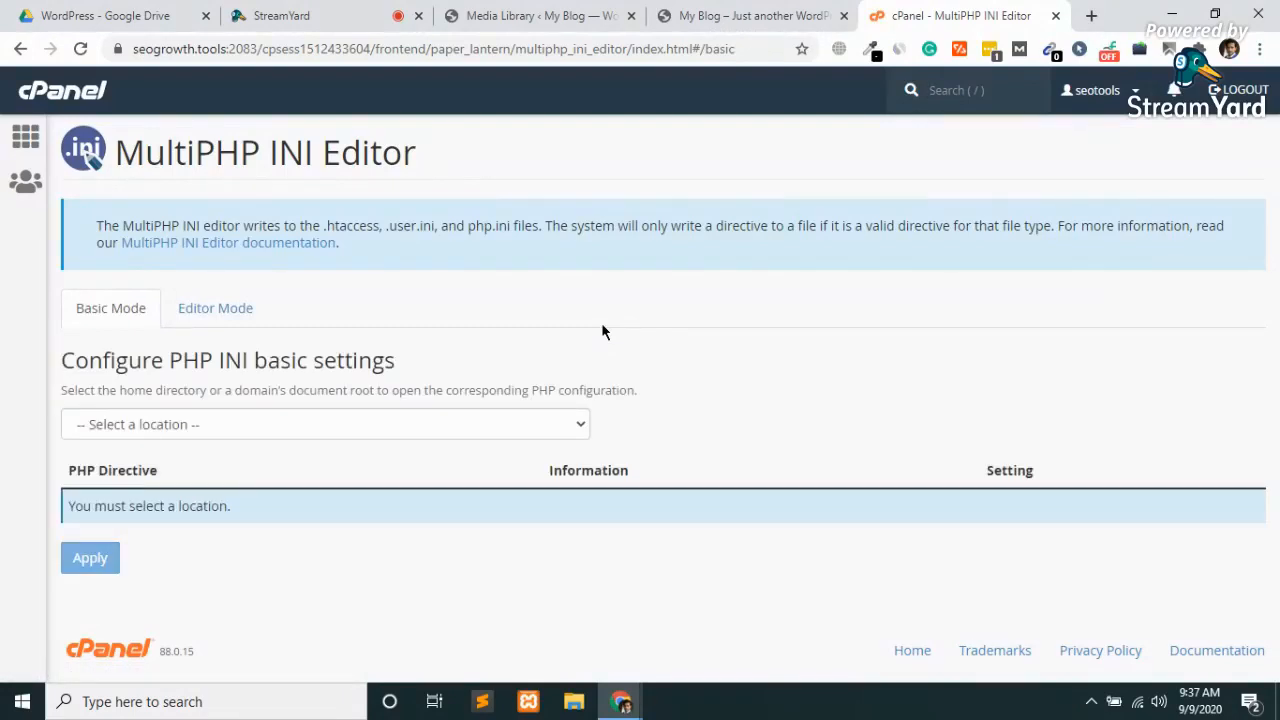
Load the basic PHP INI settings for the seogrowth.tools domain.
{"action": "left_click", "coordinate": [211, 319]}
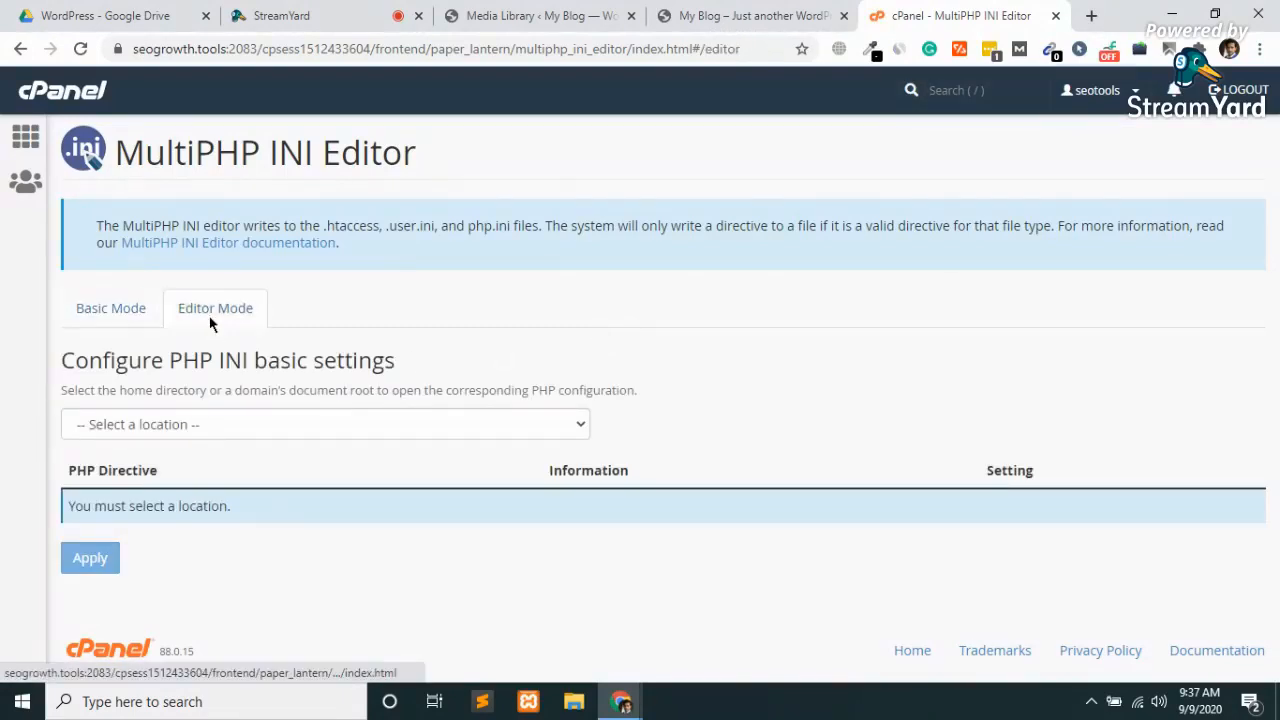
{"action": "left_click", "coordinate": [88, 308]}
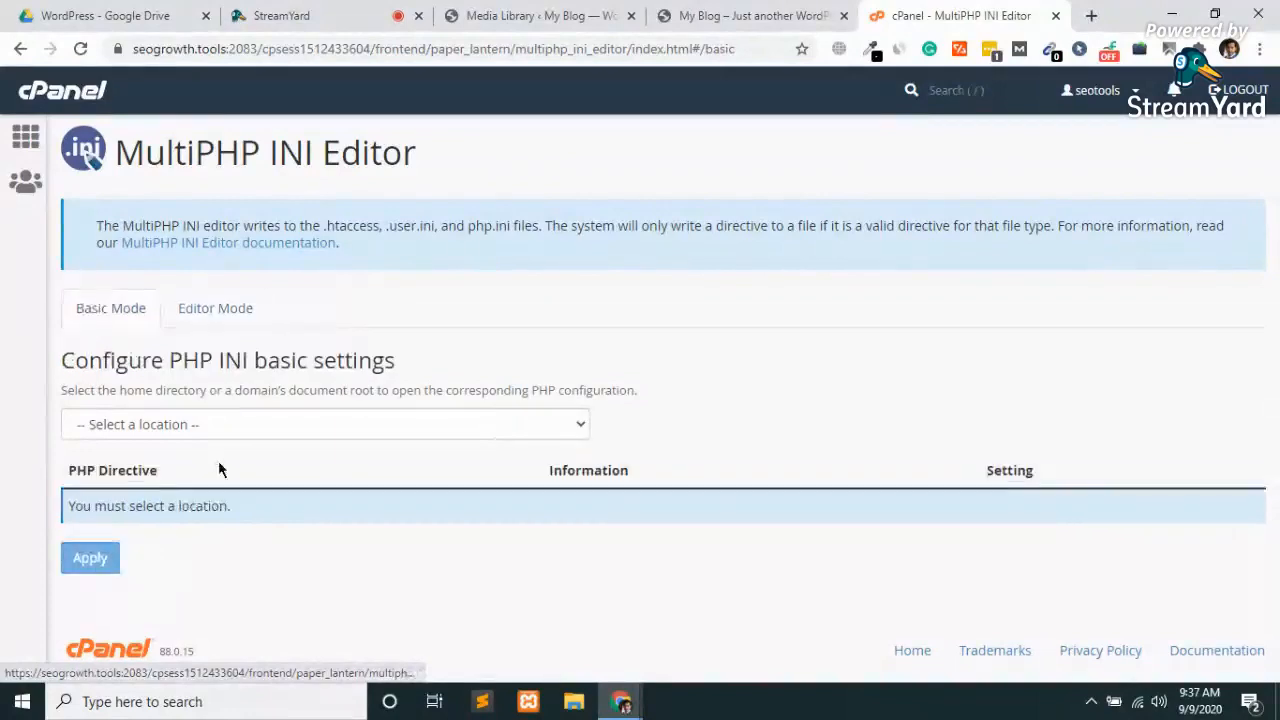
{"action": "left_click", "coordinate": [184, 423]}
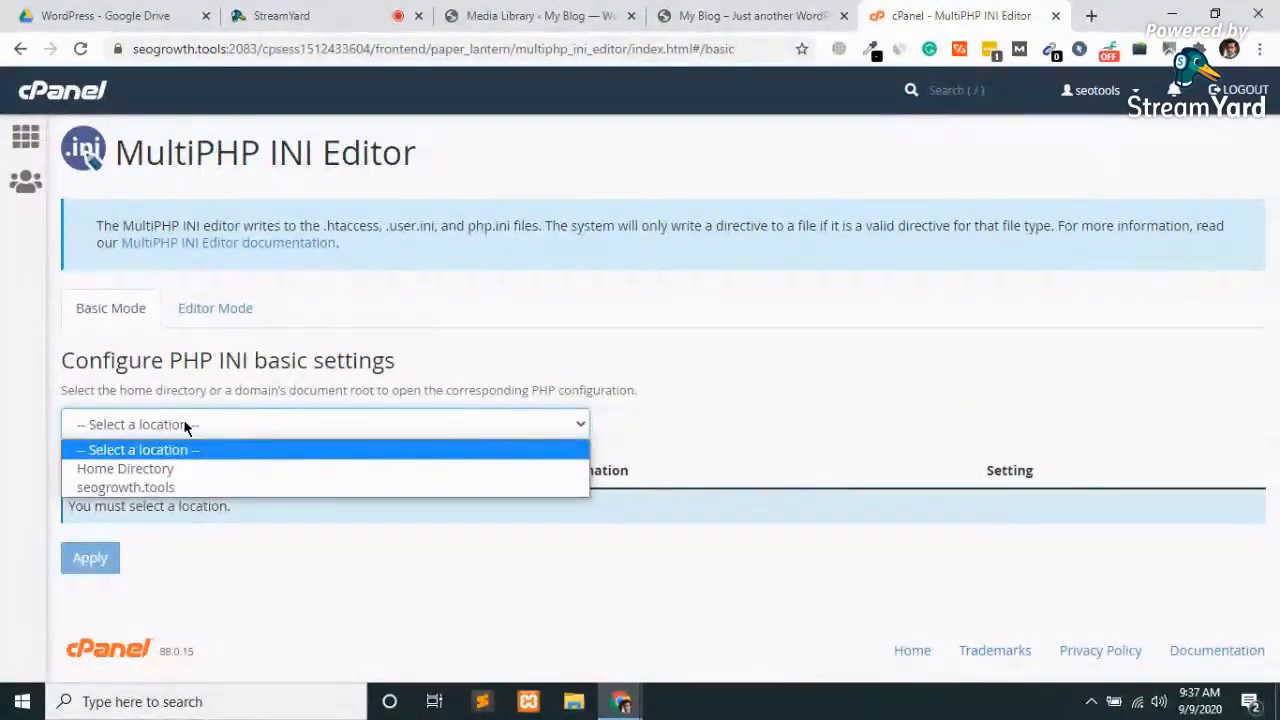
{"action": "left_click", "coordinate": [157, 490]}
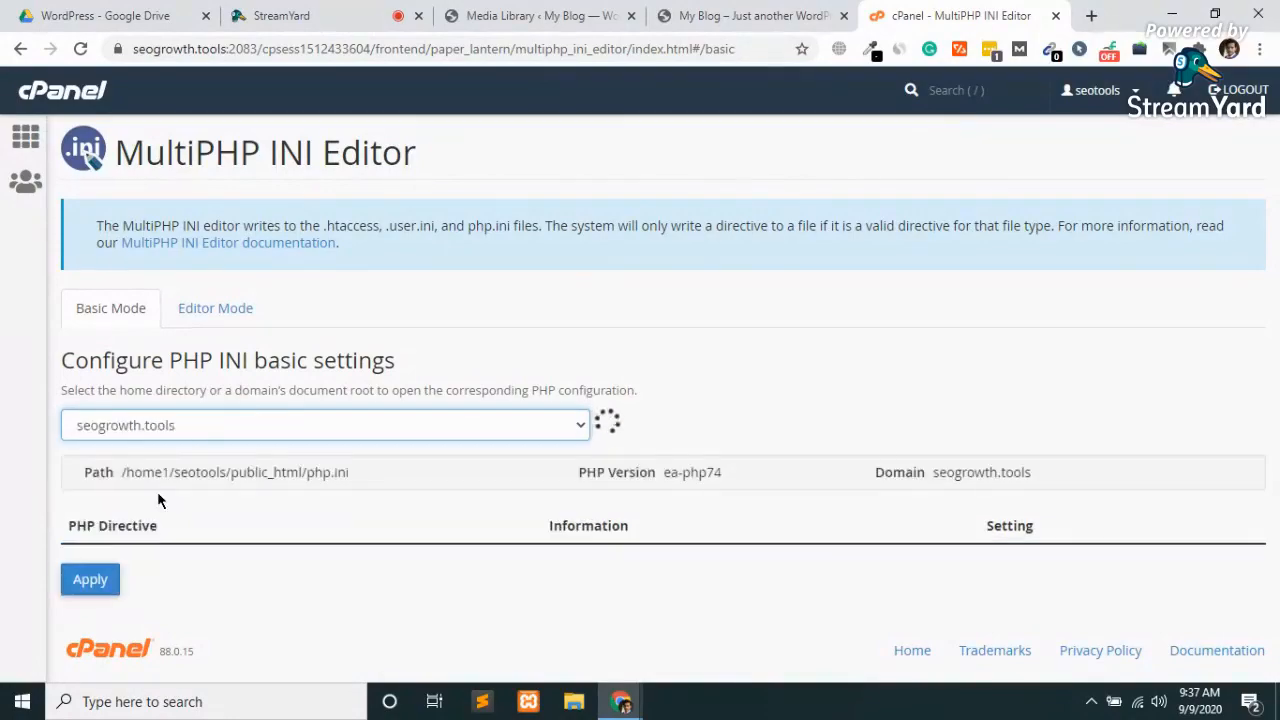
Set the upload_max_filesize directive of seogrowth.tools to 1024M.
{"action": "scroll", "coordinate": [157, 489], "scroll_direction": "down", "scroll_amount": 4}
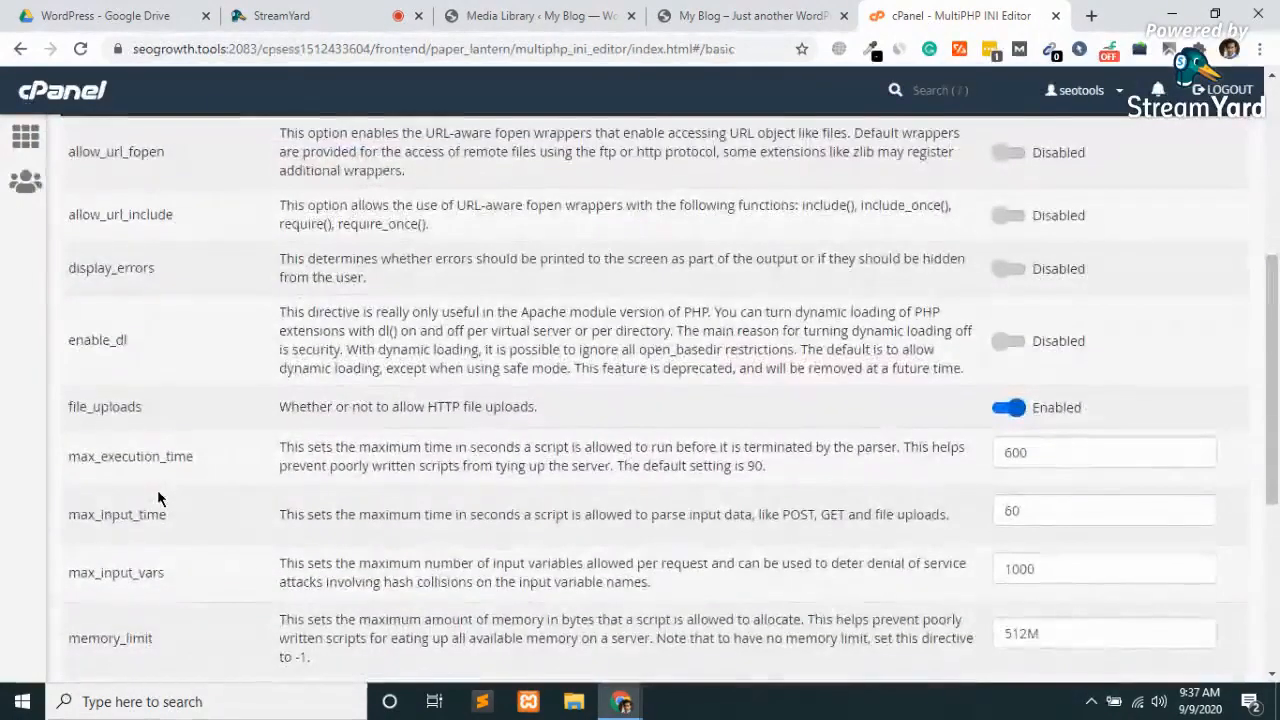
{"action": "scroll", "coordinate": [157, 489], "scroll_direction": "down", "scroll_amount": 2}
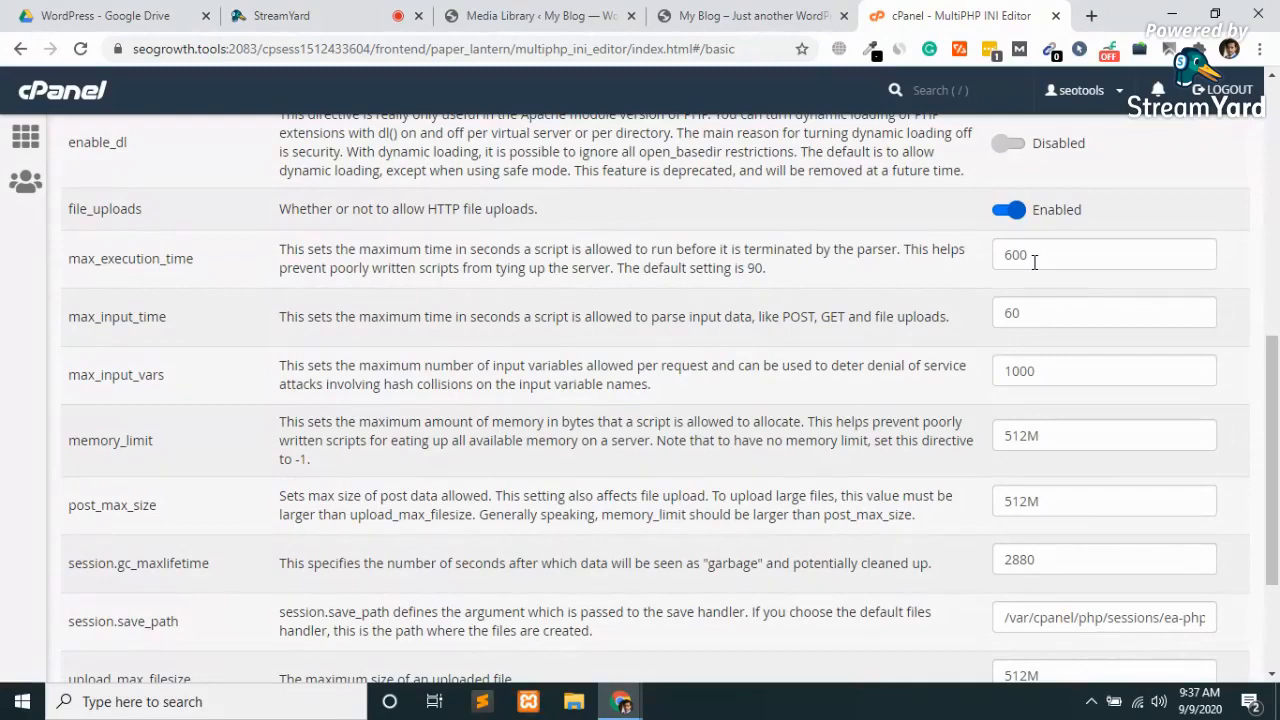
{"action": "scroll", "coordinate": [1034, 261], "scroll_direction": "down", "scroll_amount": 3}
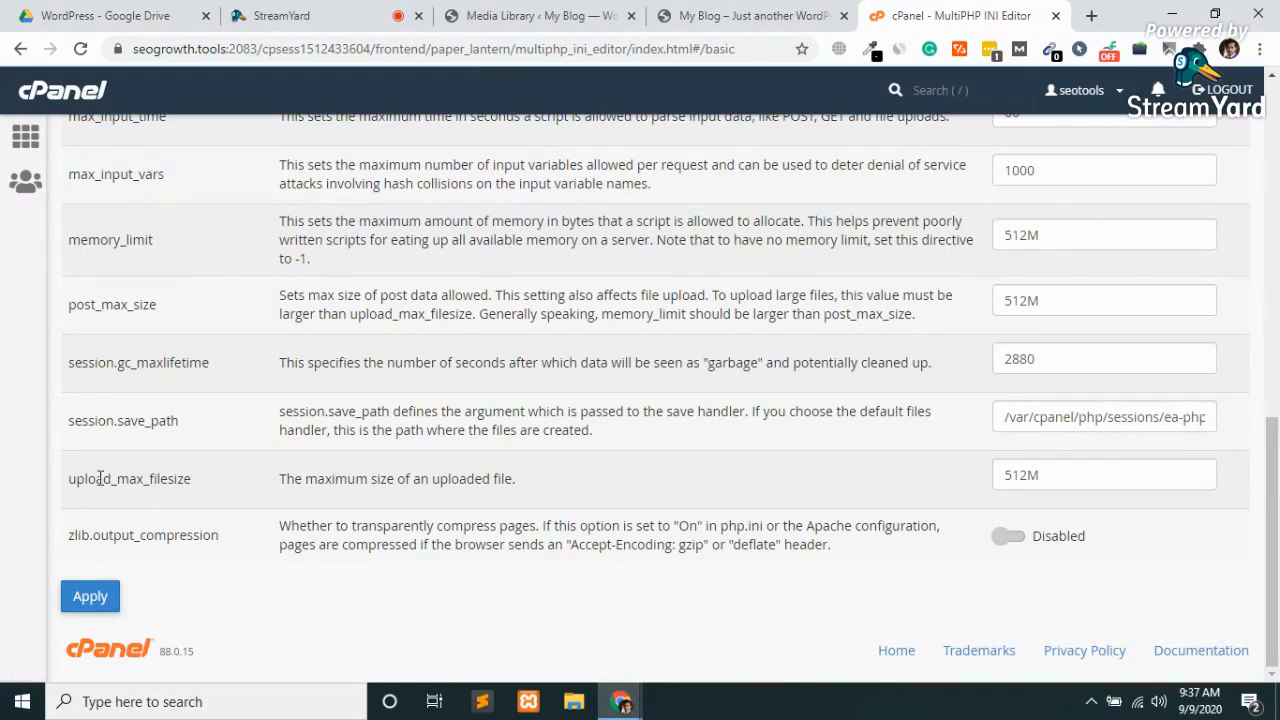
{"action": "left_click", "coordinate": [1022, 476]}
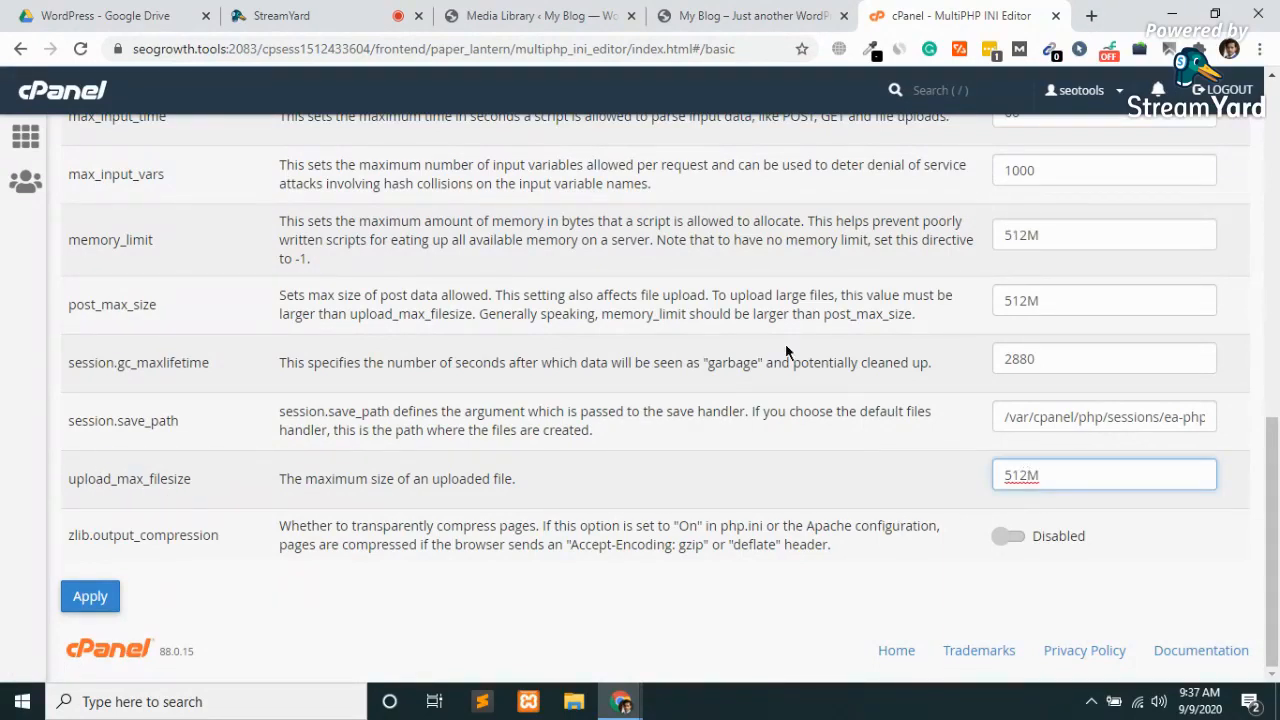
{"action": "key", "text": "BackSpace"}
{"action": "key", "text": "BackSpace"}
{"action": "key", "text": "BackSpace"}
{"action": "type", "text": "10"}
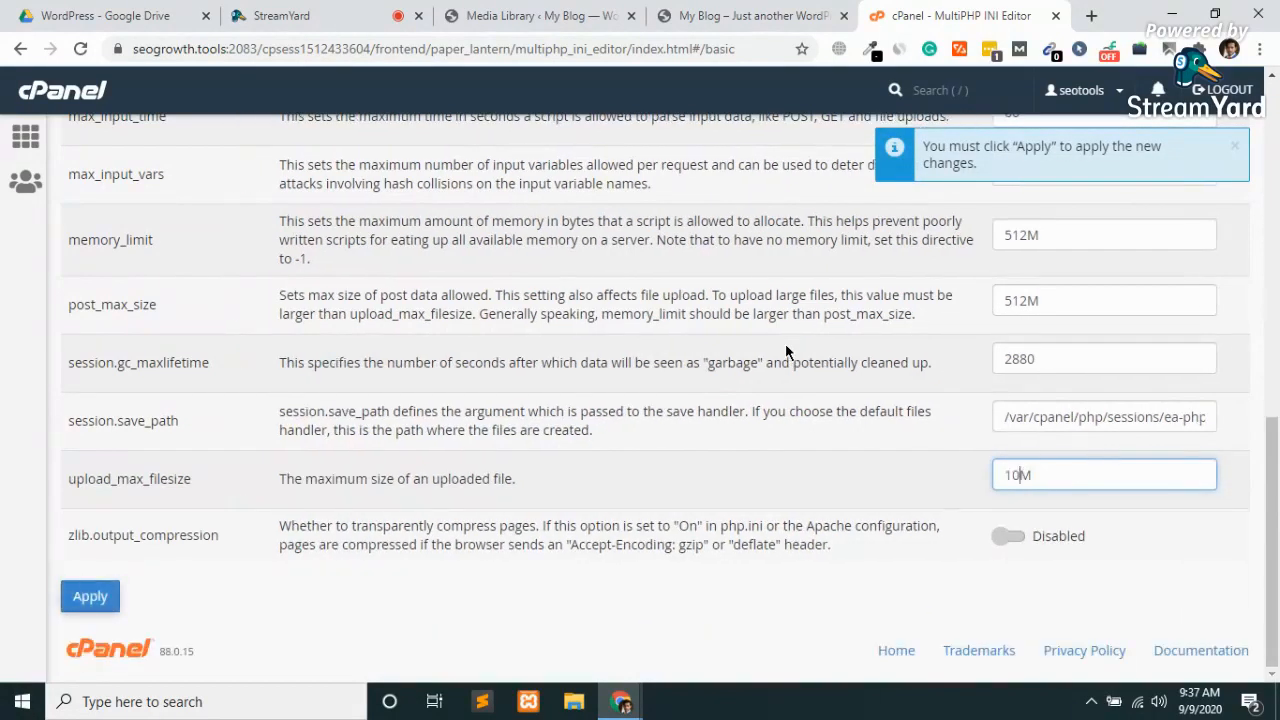
{"action": "type", "text": "24"}
Copy the 1024M value into post_max_size and memory_limit, and apply the changed PHP settings.
{"action": "key", "text": "ctrl+a"}
{"action": "key", "text": "ctrl+c"}
{"action": "double_click", "coordinate": [1039, 301]}
{"action": "key", "text": "ctrl+v"}
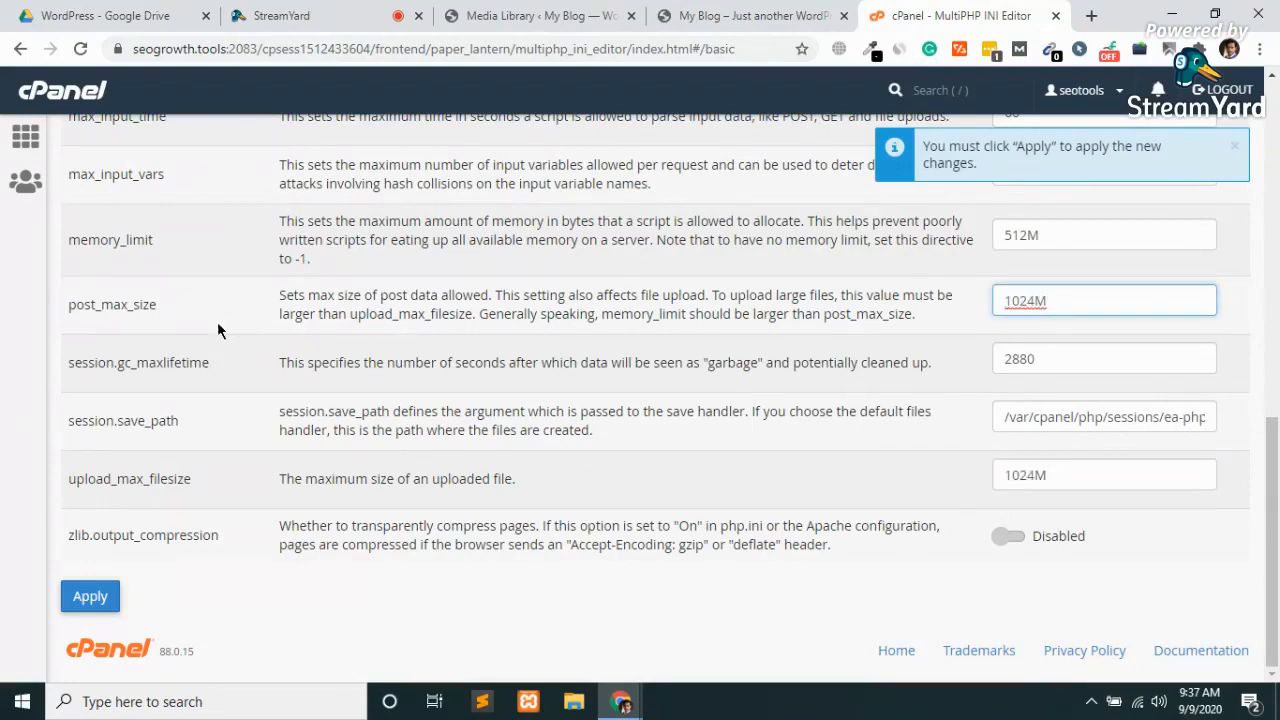
{"action": "left_click", "coordinate": [1033, 240]}
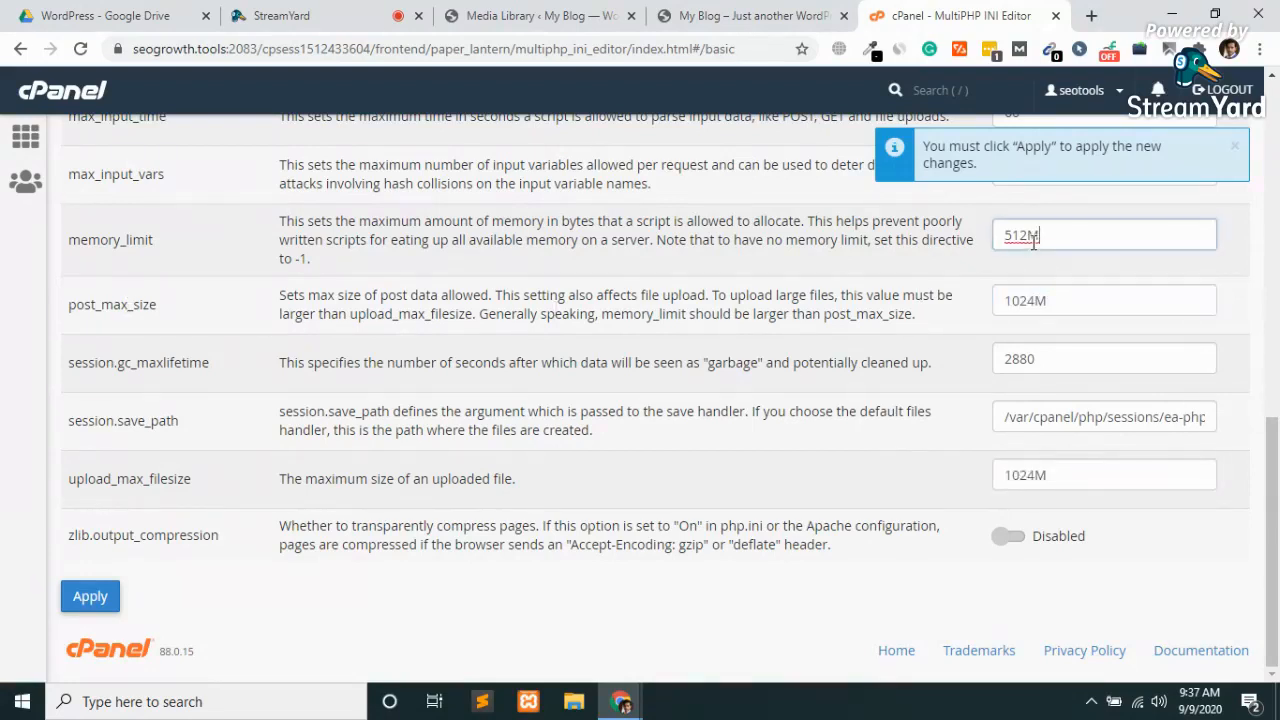
{"action": "double_click", "coordinate": [1033, 240]}
{"action": "key", "text": "ctrl+v"}
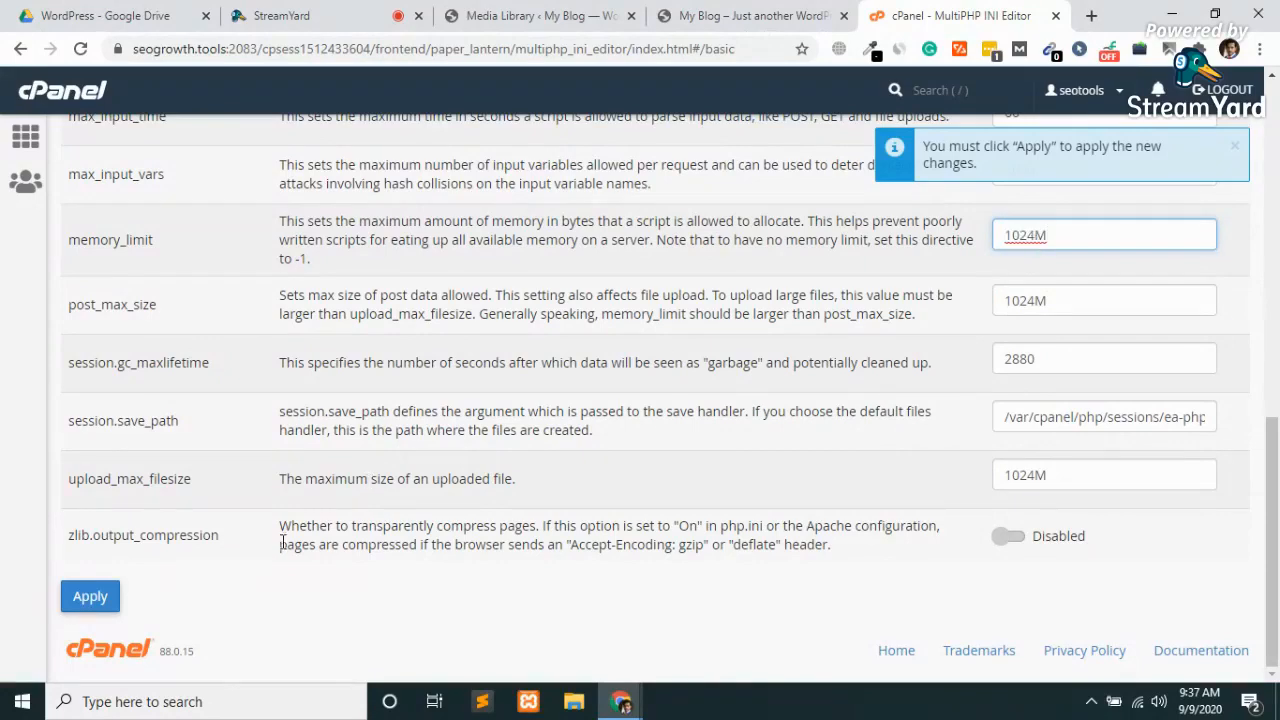
{"action": "left_click", "coordinate": [82, 597]}
{"action": "scroll", "coordinate": [342, 567], "scroll_direction": "up", "scroll_amount": 3}
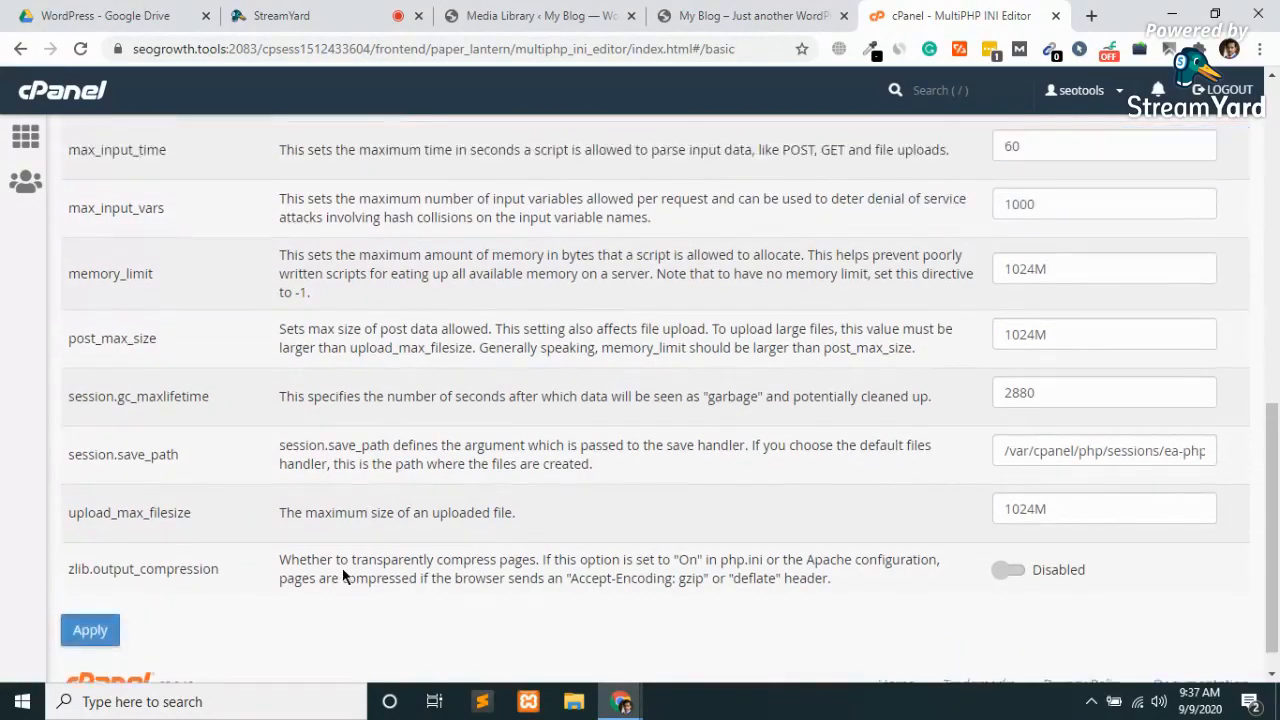
Switch to the WordPress Media Library, reload it and reopen the upload area to check the maximum upload file size.
{"action": "left_click", "coordinate": [590, 18]}
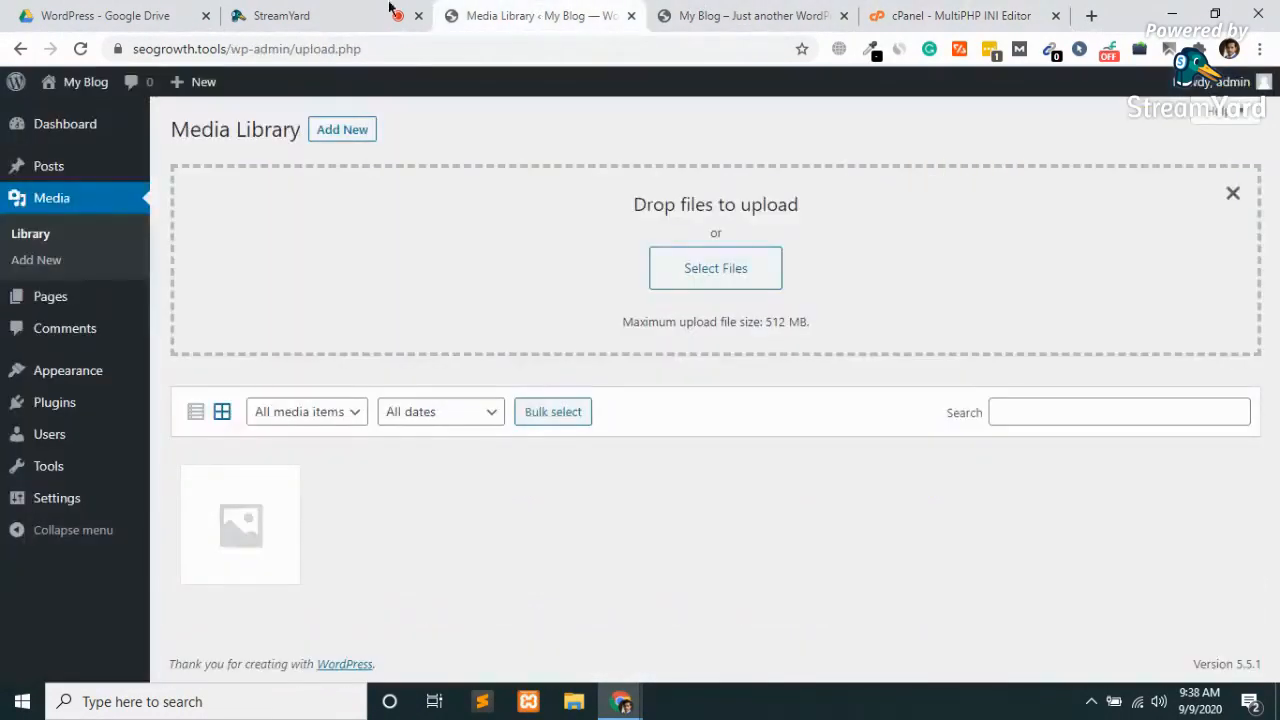
{"action": "left_click", "coordinate": [81, 49]}
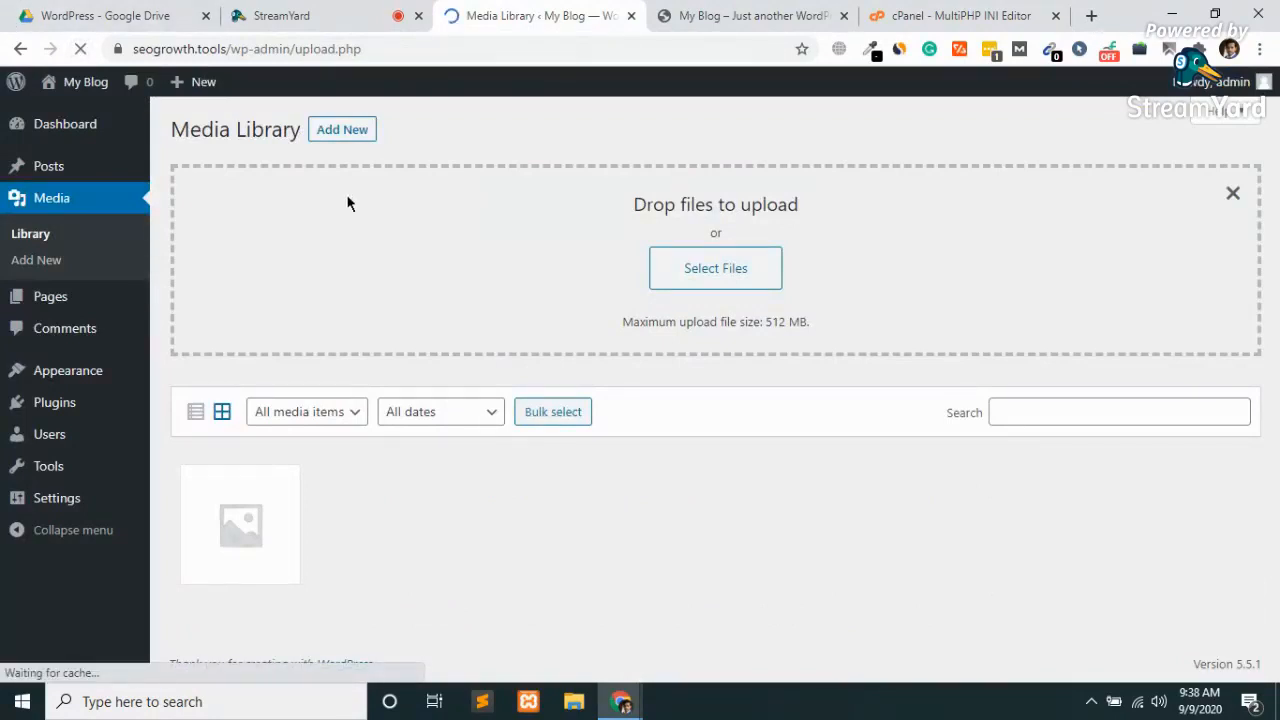
{"action": "left_click", "coordinate": [346, 130]}
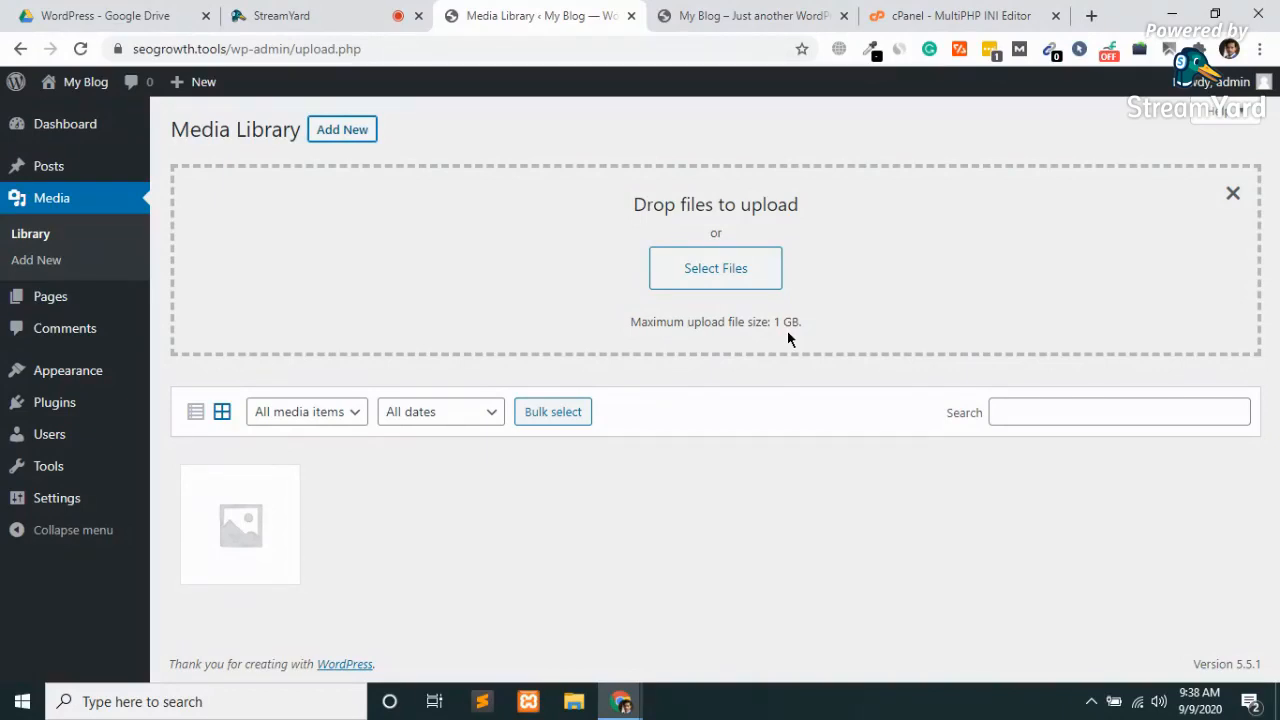
{"action": "left_click", "coordinate": [758, 12]}
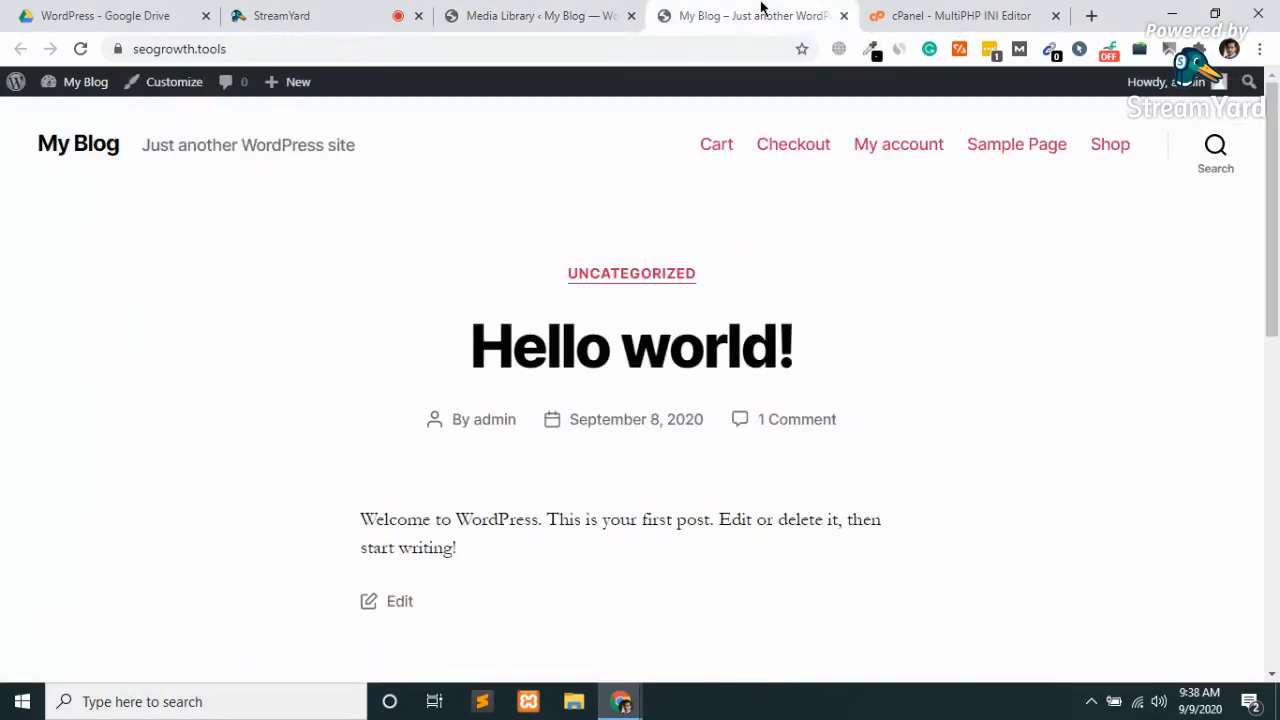
{"action": "left_click", "coordinate": [486, 12]}
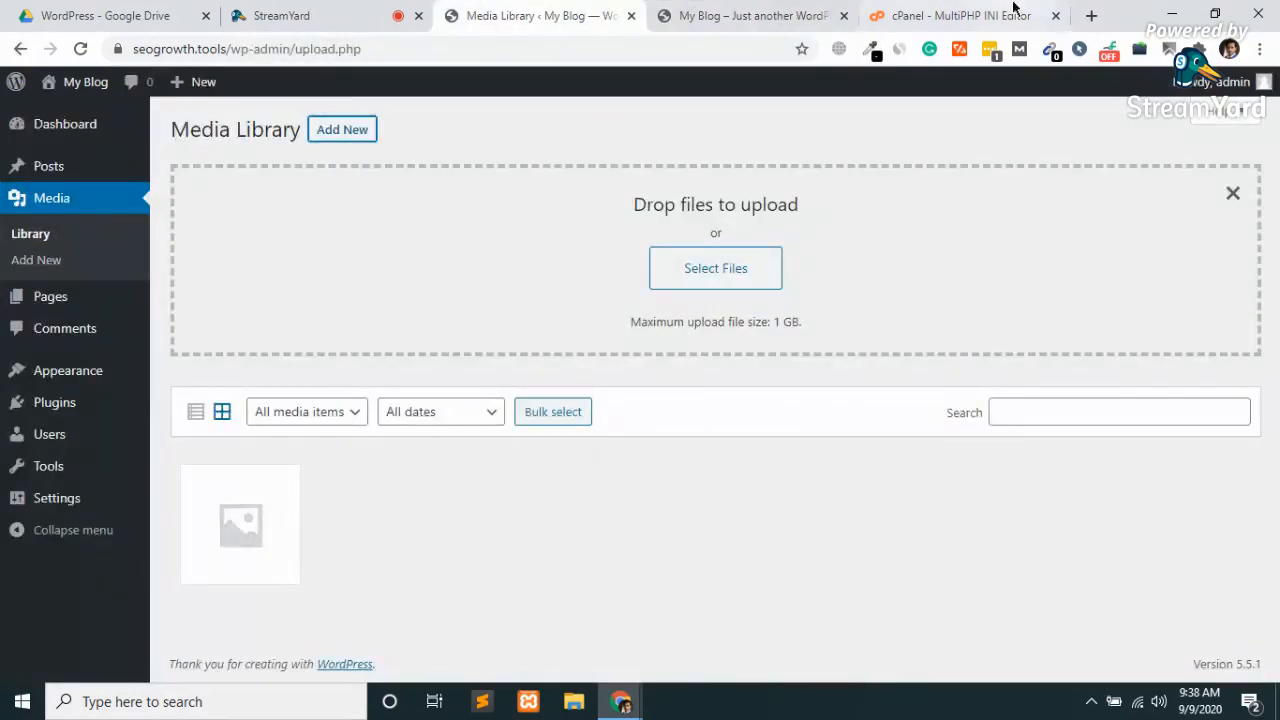
Return to cPanel's MultiPHP INI Editor, load the Home Directory's basic settings and review its PHP directives.
{"action": "left_click", "coordinate": [960, 15]}
{"action": "scroll", "coordinate": [682, 438], "scroll_direction": "down", "scroll_amount": 5}
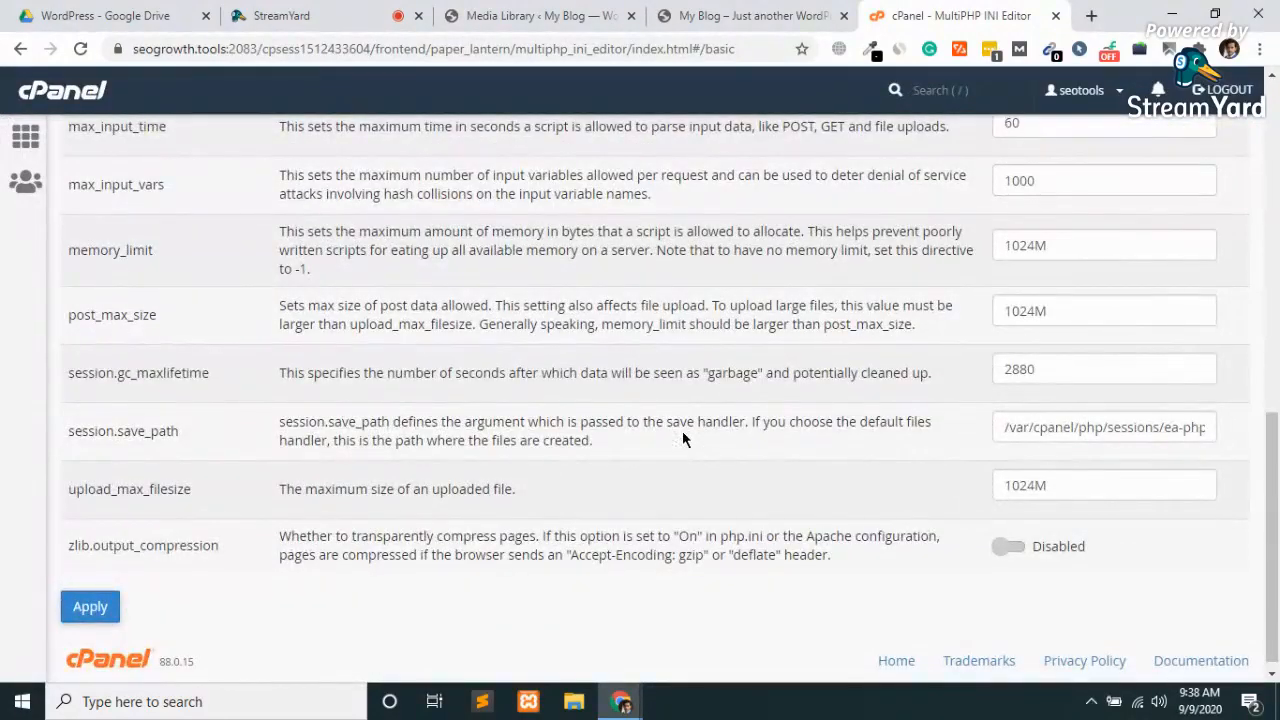
{"action": "scroll", "coordinate": [201, 338], "scroll_direction": "up", "scroll_amount": 4}
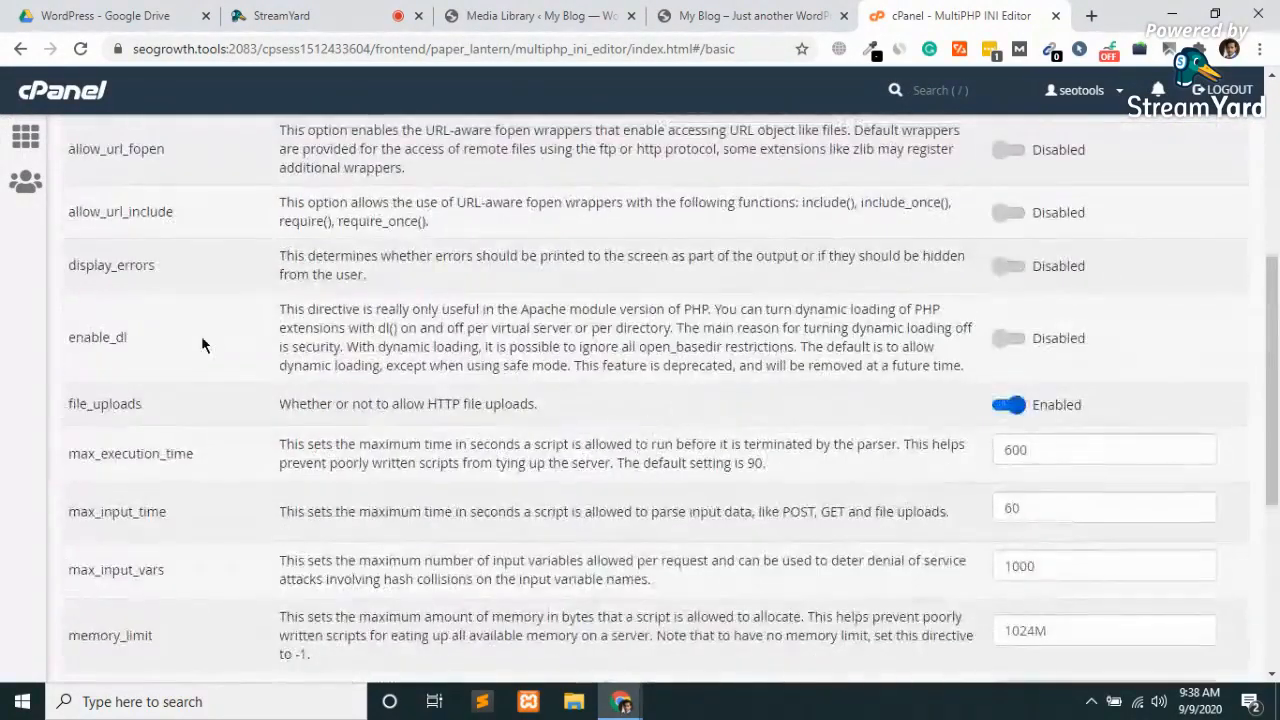
{"action": "scroll", "coordinate": [201, 340], "scroll_direction": "up", "scroll_amount": 4}
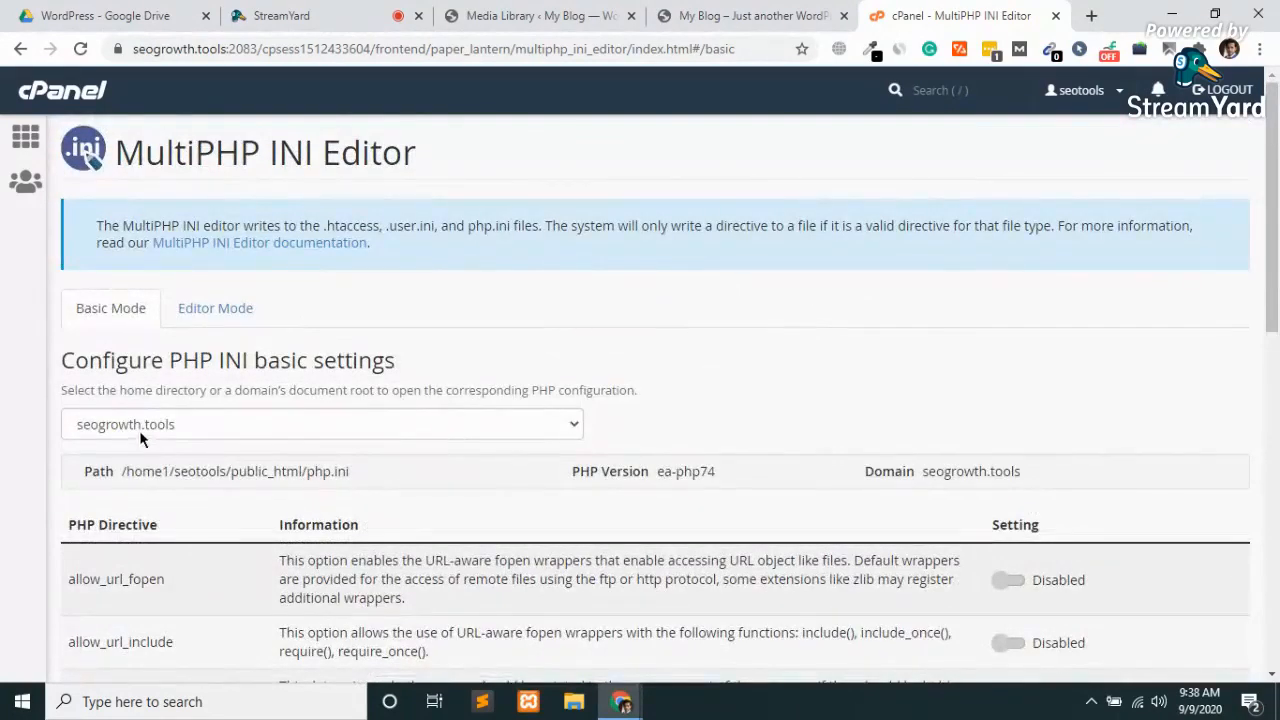
{"action": "left_click", "coordinate": [139, 425]}
{"action": "left_click", "coordinate": [175, 466]}
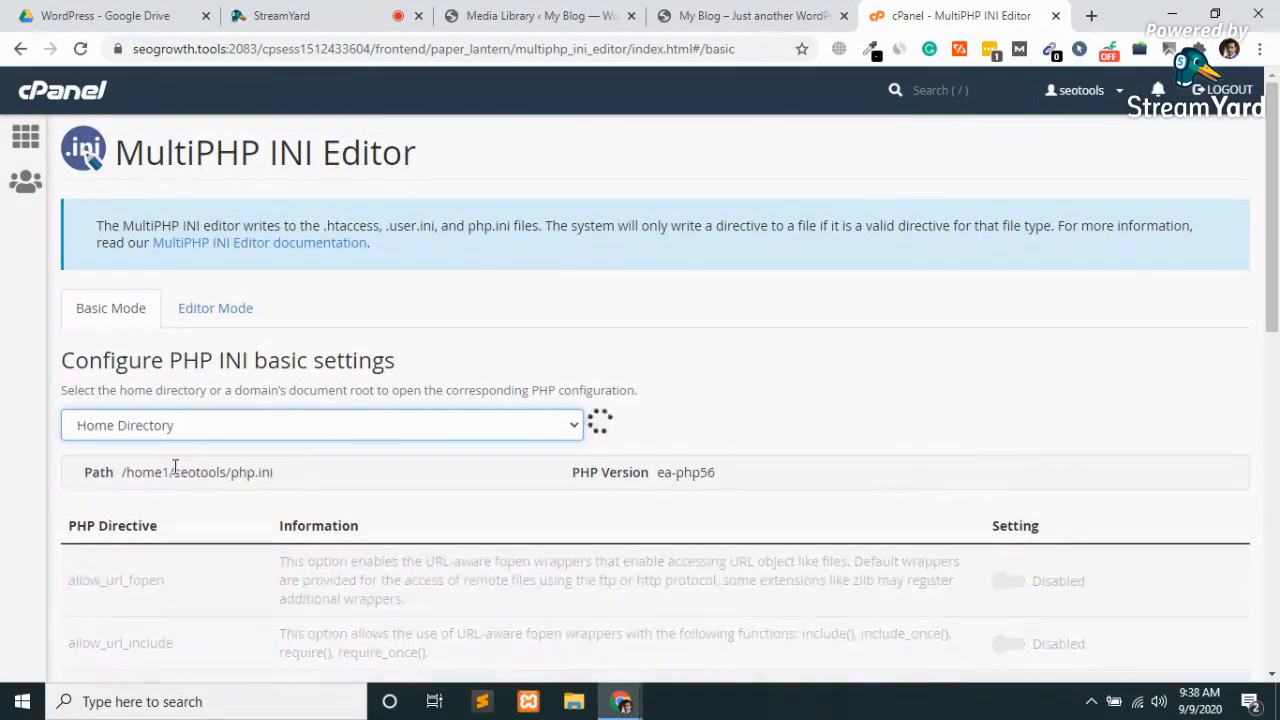
{"action": "scroll", "coordinate": [175, 466], "scroll_direction": "down", "scroll_amount": 3}
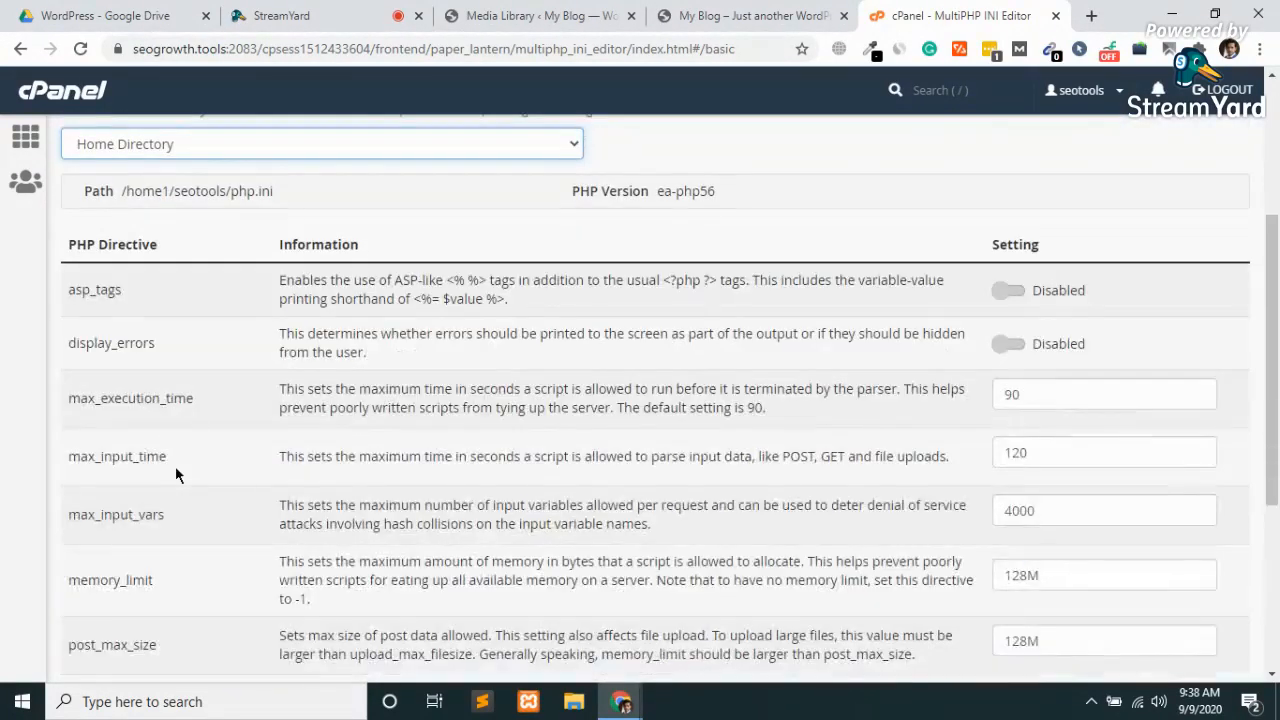
{"action": "scroll", "coordinate": [175, 466], "scroll_direction": "down", "scroll_amount": 3}
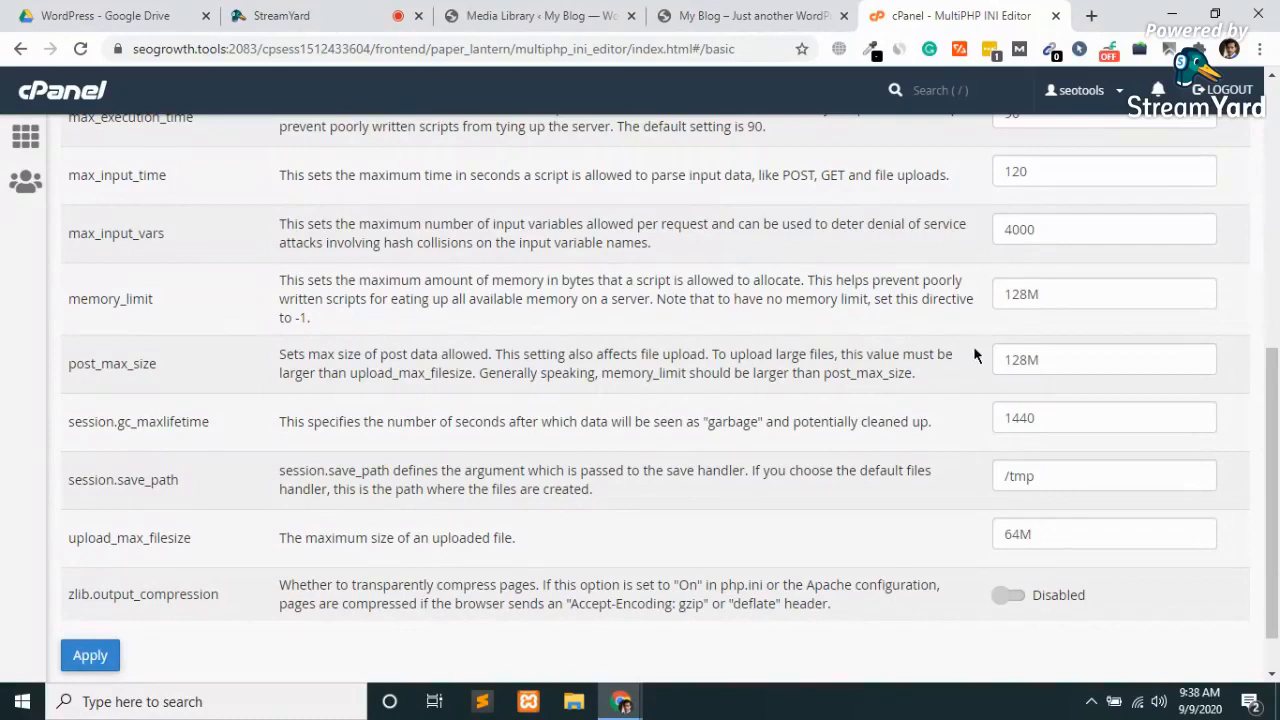
{"action": "scroll", "coordinate": [975, 355], "scroll_direction": "up", "scroll_amount": 10}
{"action": "left_click", "coordinate": [790, 15]}
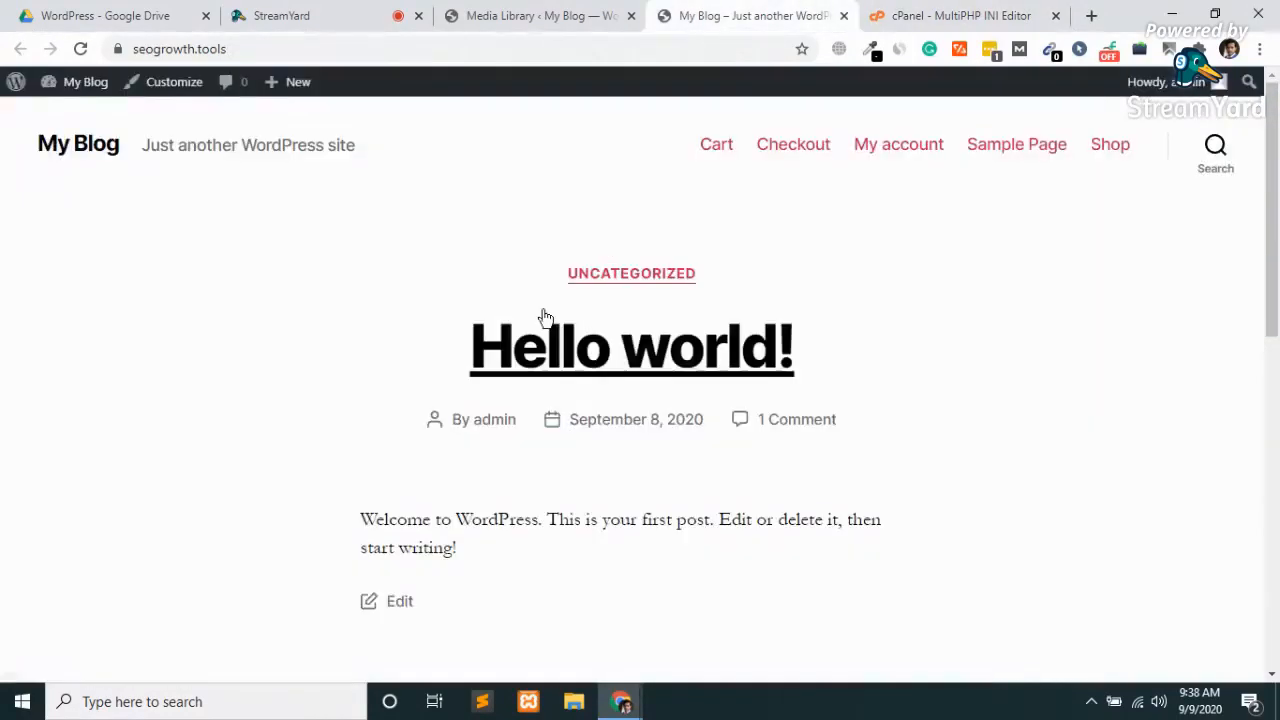
{"action": "left_click", "coordinate": [511, 18]}
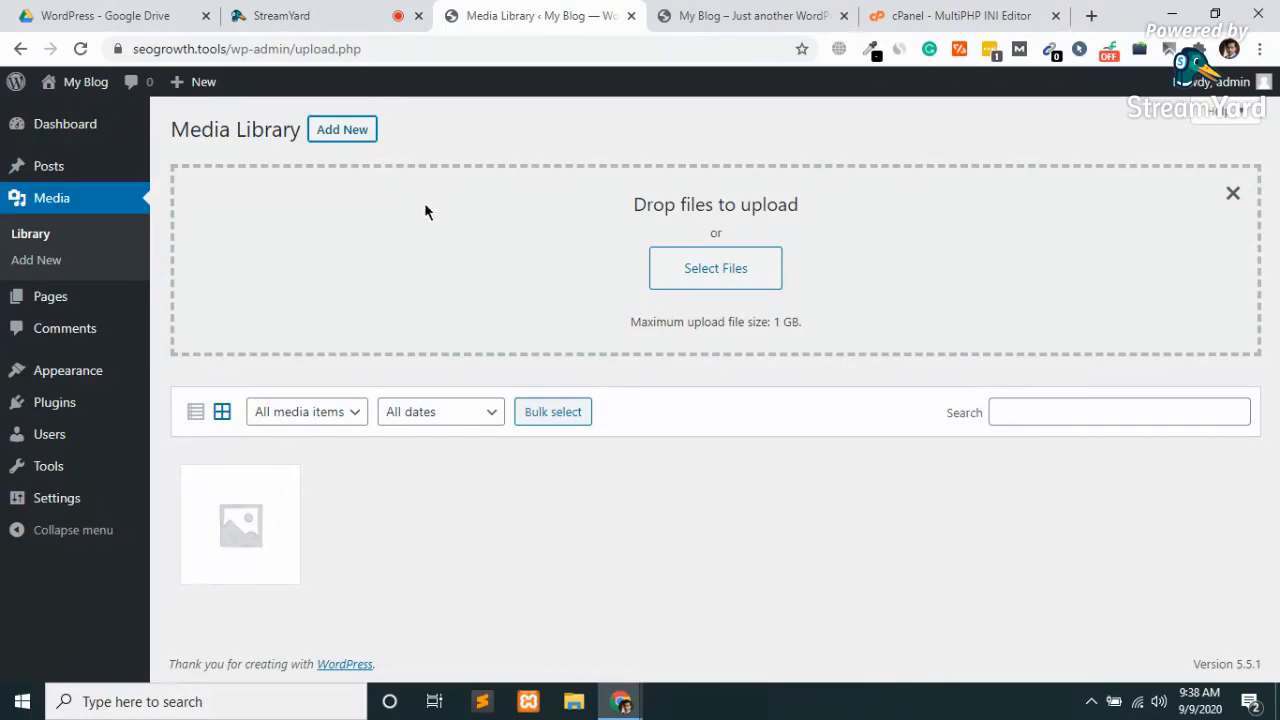
{"action": "left_click", "coordinate": [940, 16]}
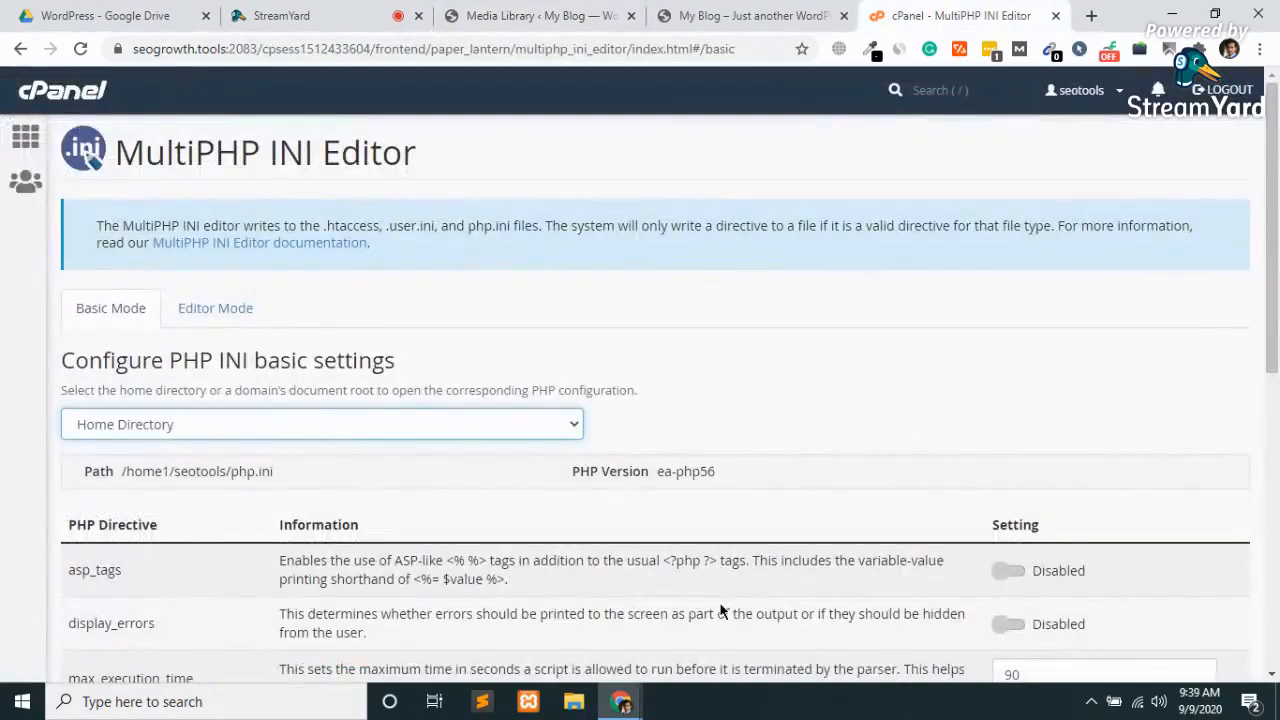
{"action": "left_click", "coordinate": [500, 15]}
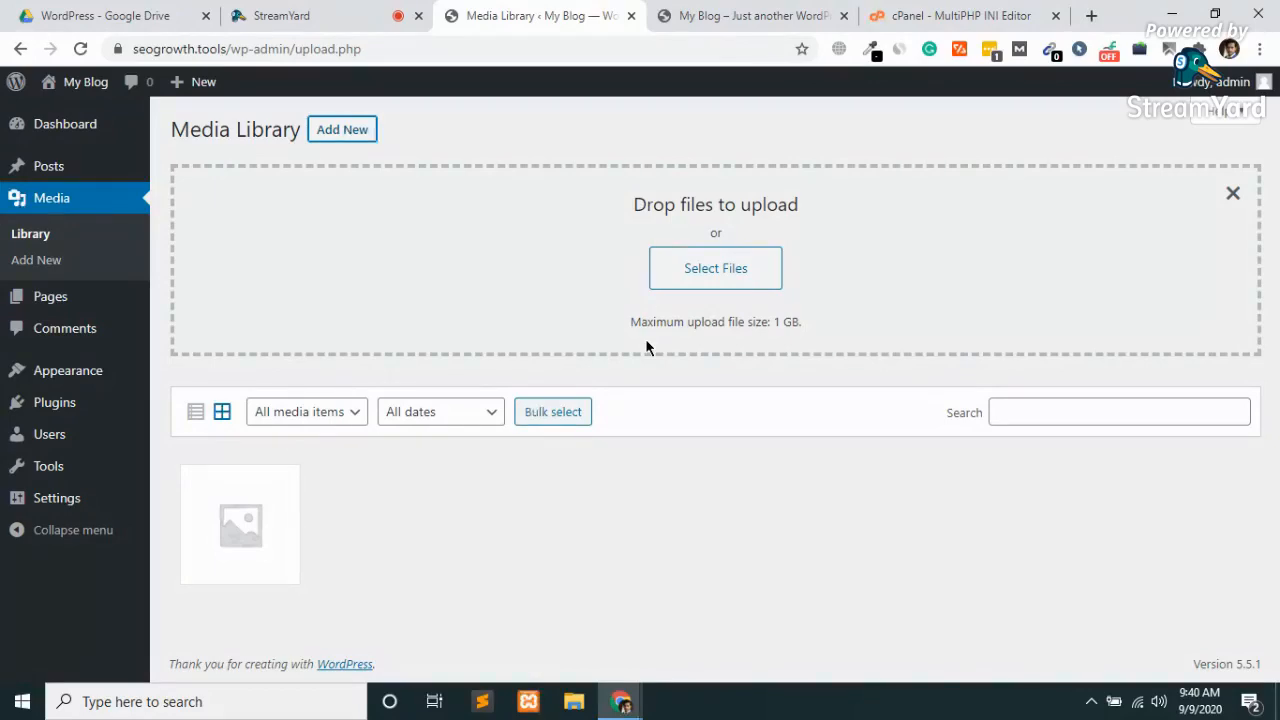
Switch back to cPanel and examine the Home Directory's execution time, input, memory, post size and upload size directives.
{"action": "left_click", "coordinate": [960, 15]}
{"action": "scroll", "coordinate": [688, 308], "scroll_direction": "down", "scroll_amount": 10}
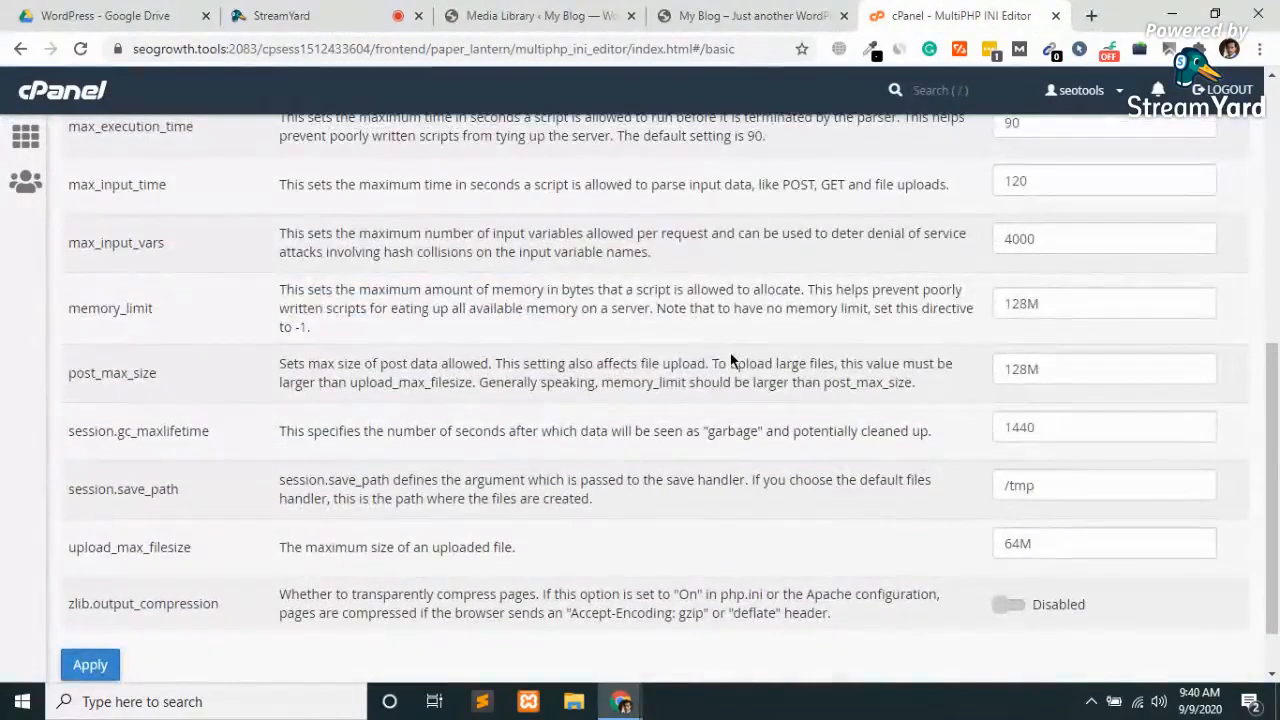
{"action": "scroll", "coordinate": [730, 360], "scroll_direction": "up", "scroll_amount": 10}
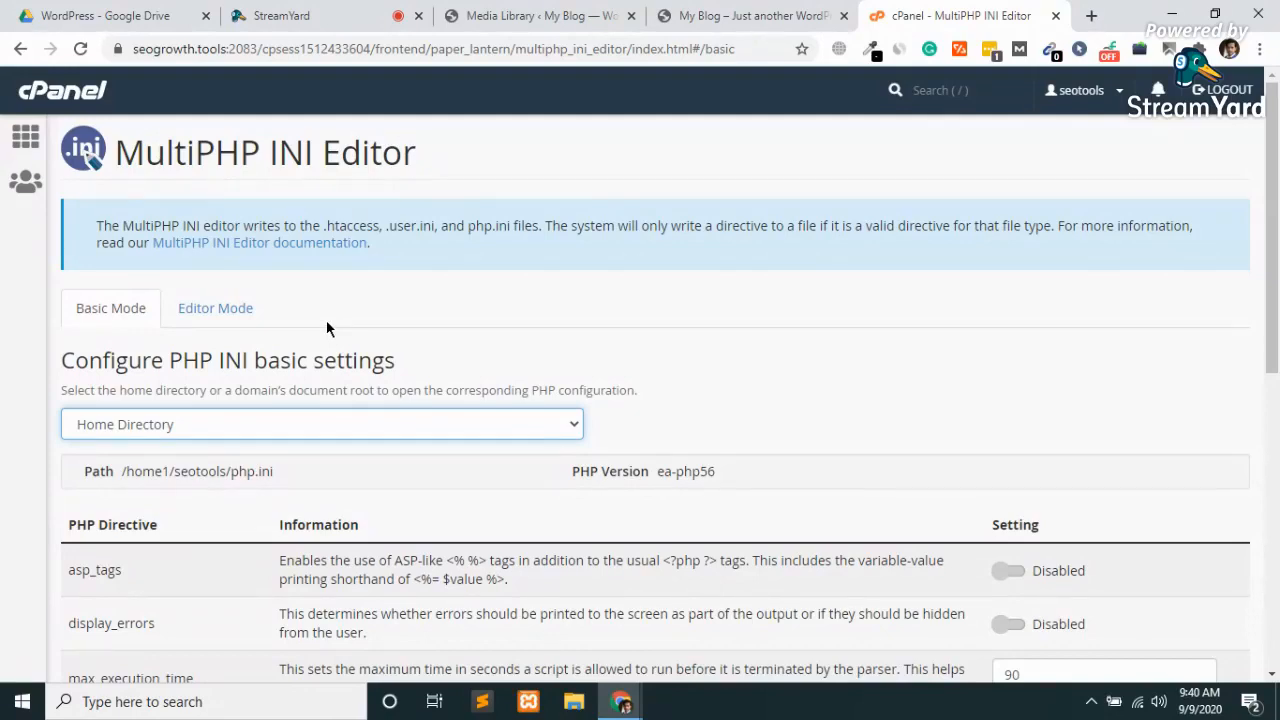
{"action": "scroll", "coordinate": [326, 320], "scroll_direction": "down", "scroll_amount": 2}
{"action": "scroll", "coordinate": [326, 320], "scroll_direction": "down", "scroll_amount": 3}
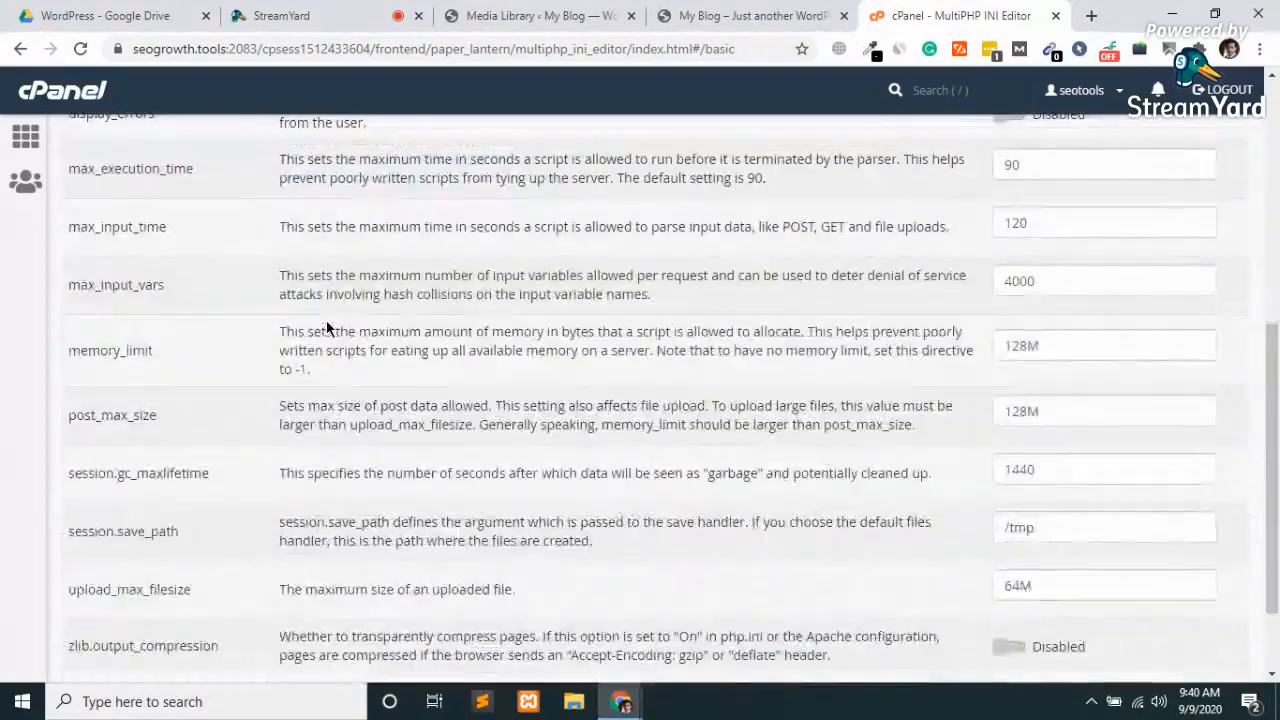
{"action": "scroll", "coordinate": [326, 320], "scroll_direction": "down", "scroll_amount": 1}
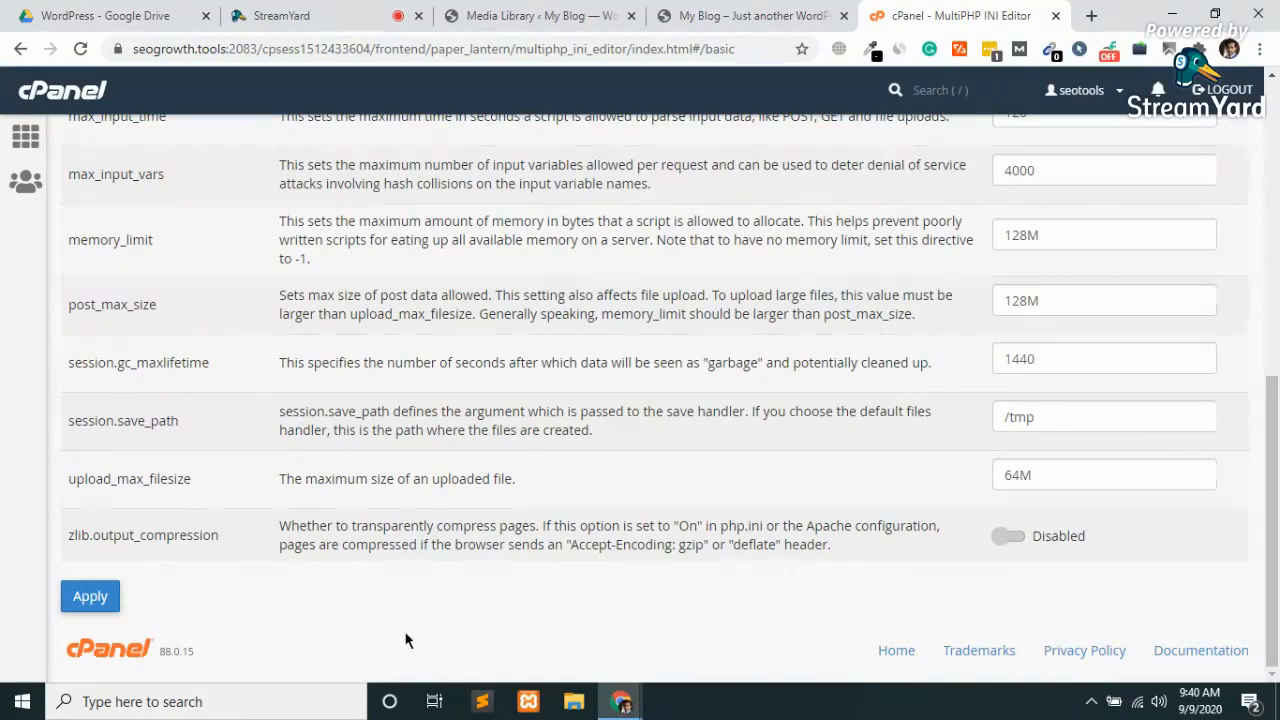
{"action": "scroll", "coordinate": [497, 556], "scroll_direction": "up", "scroll_amount": 10}
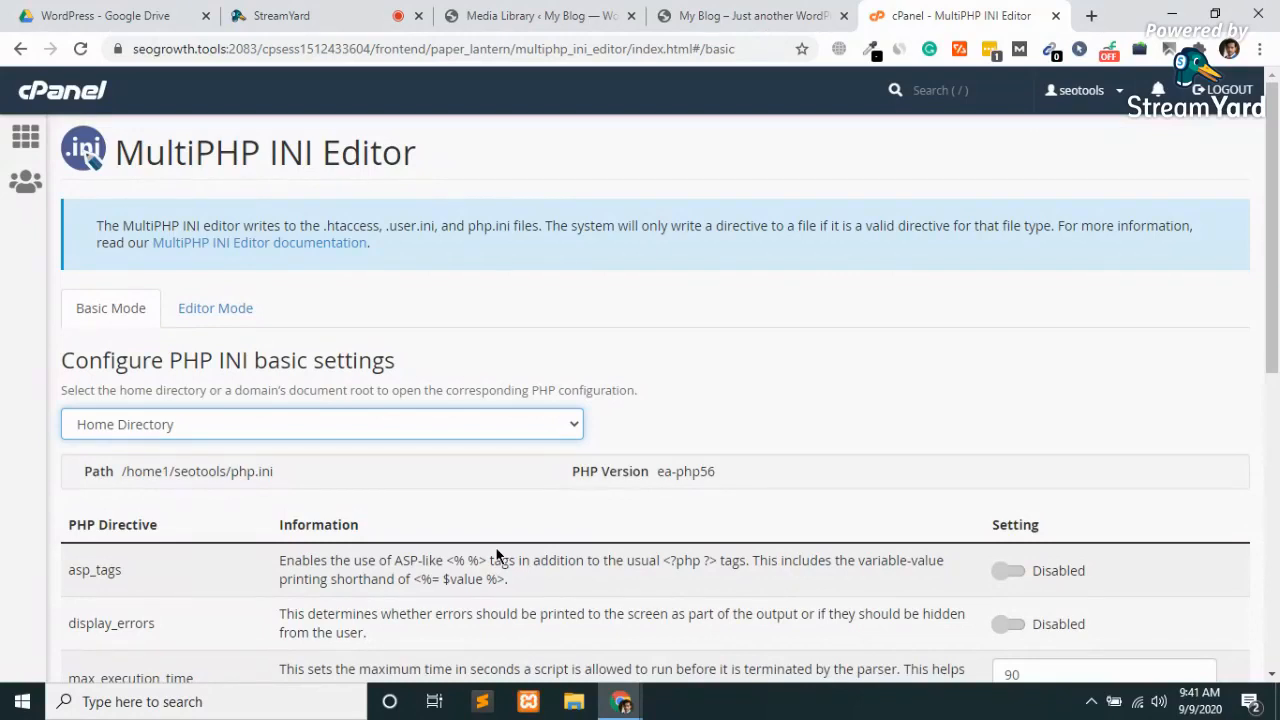
{"action": "left_click", "coordinate": [697, 12]}
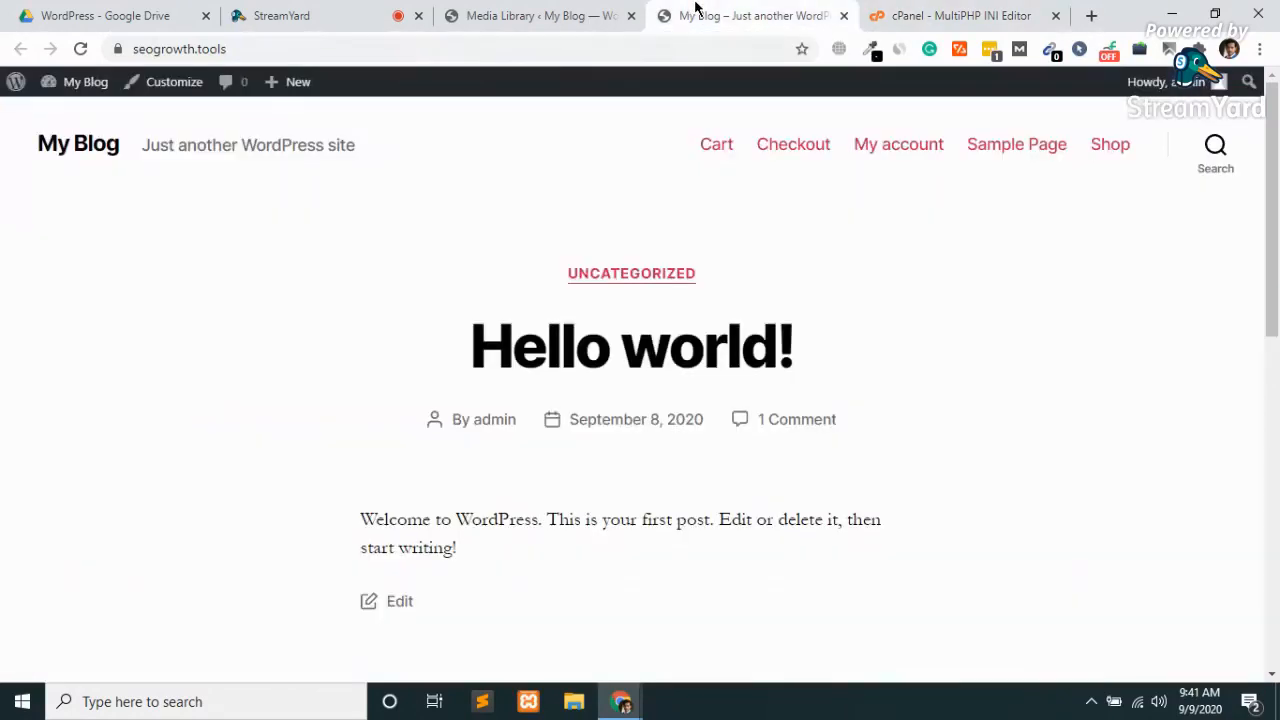
{"action": "left_click", "coordinate": [489, 12]}
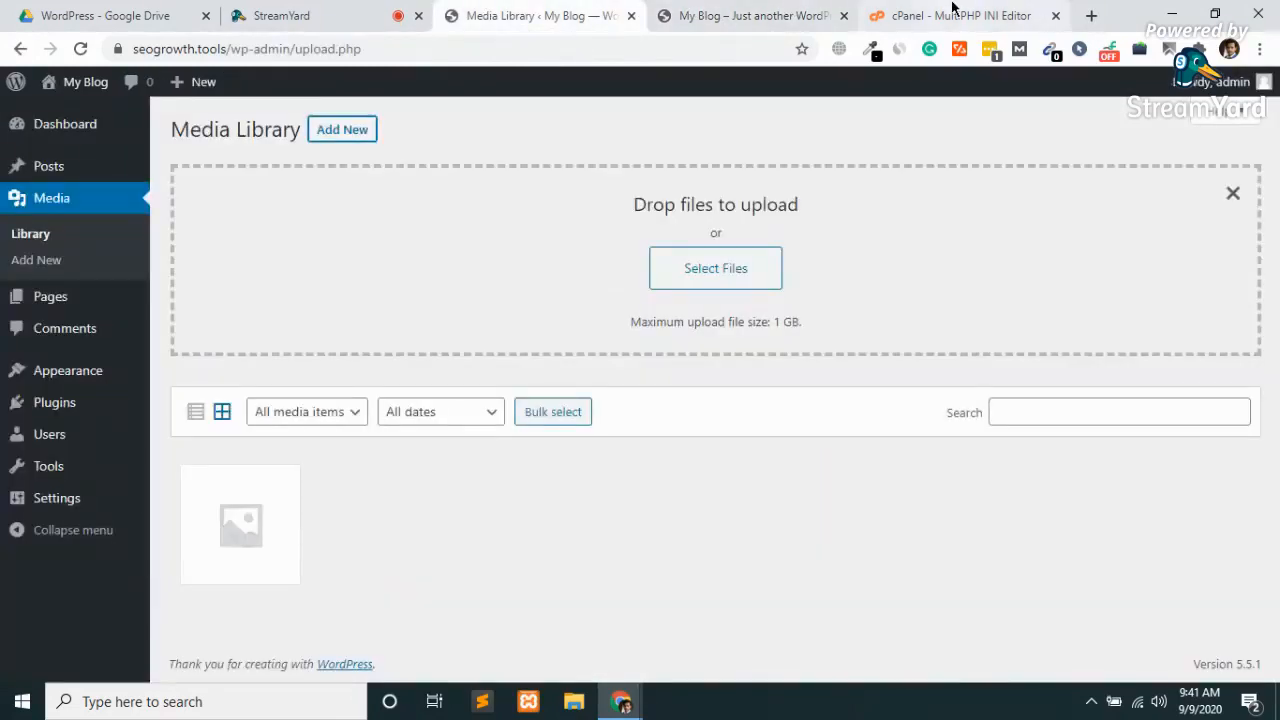
Switch back to cPanel, return to its main page and minimise the browser.
{"action": "left_click", "coordinate": [955, 15]}
{"action": "left_click", "coordinate": [62, 93]}
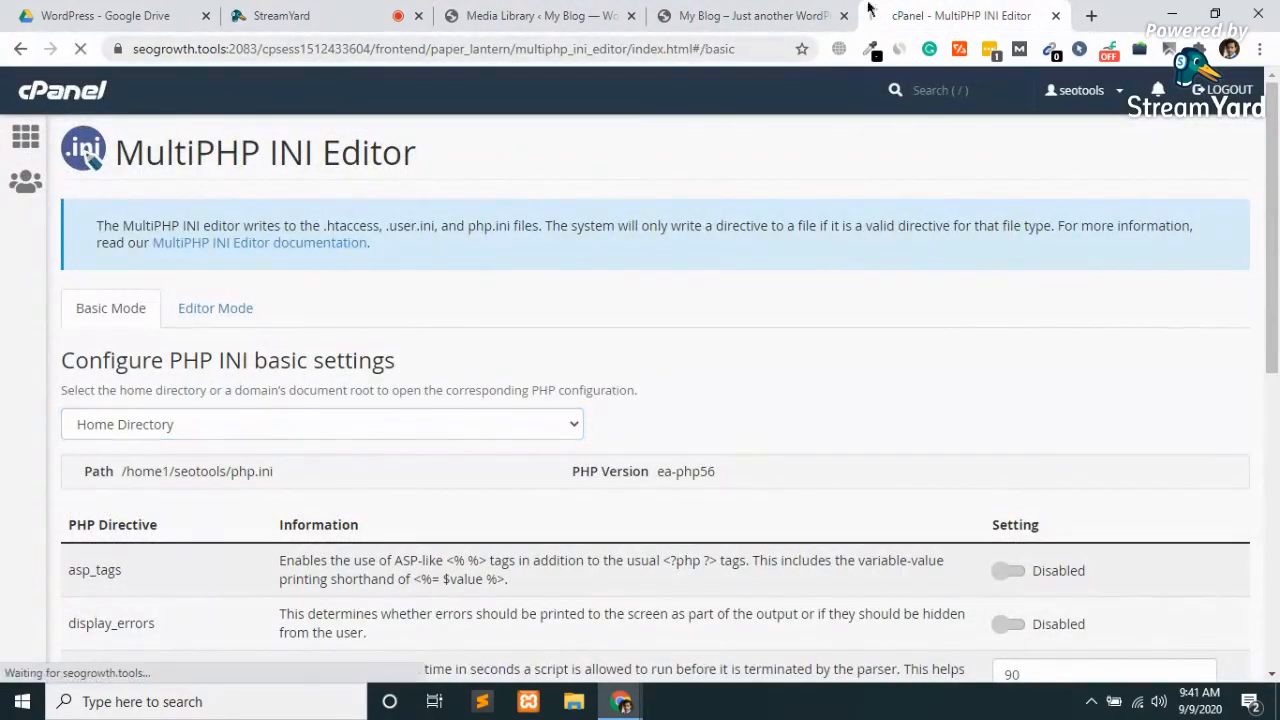
{"action": "left_click", "coordinate": [1171, 12]}
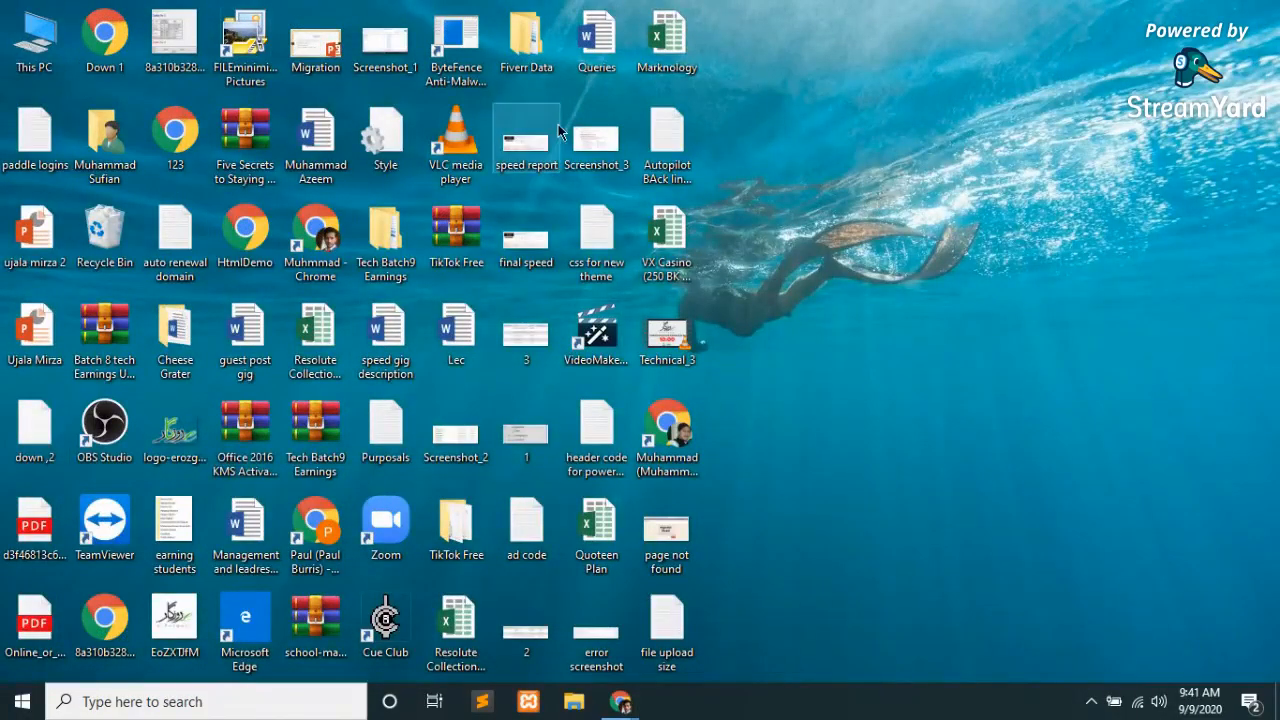
Open the local WordPress installation folder C:\xampp\htdocs\wordpress in File Explorer.
{"action": "key", "text": "super+e"}
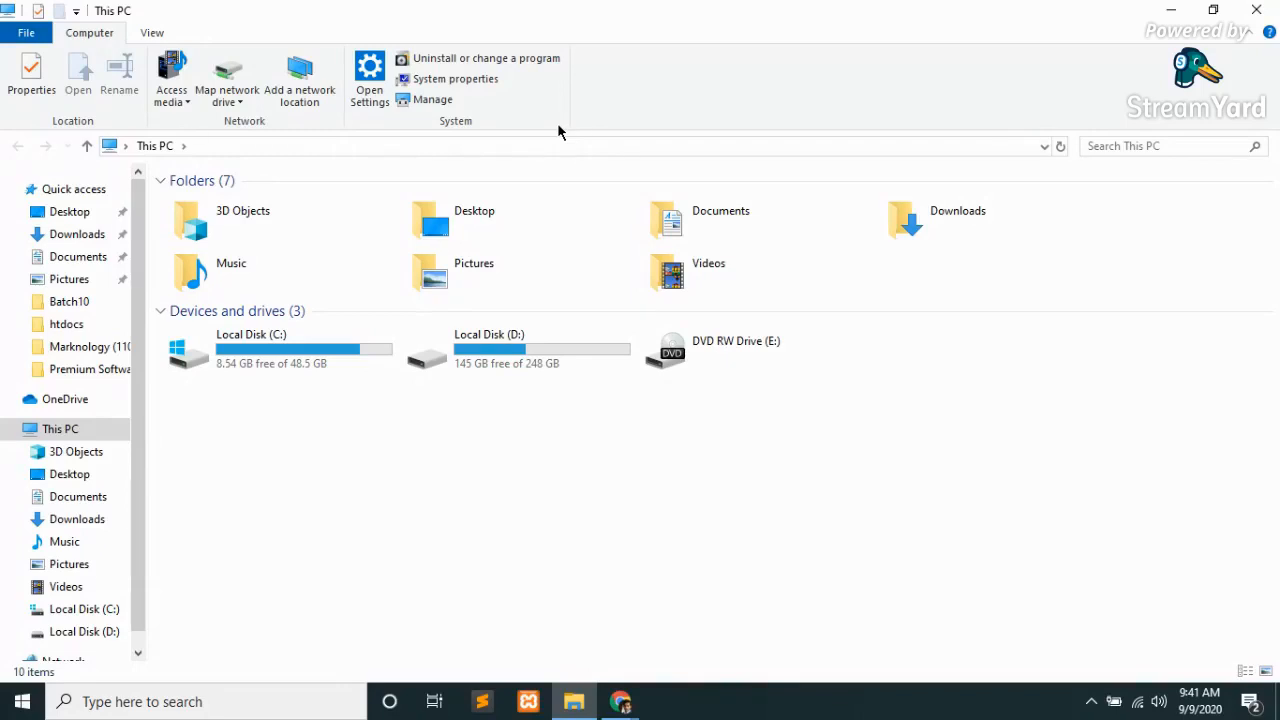
{"action": "double_click", "coordinate": [294, 340]}
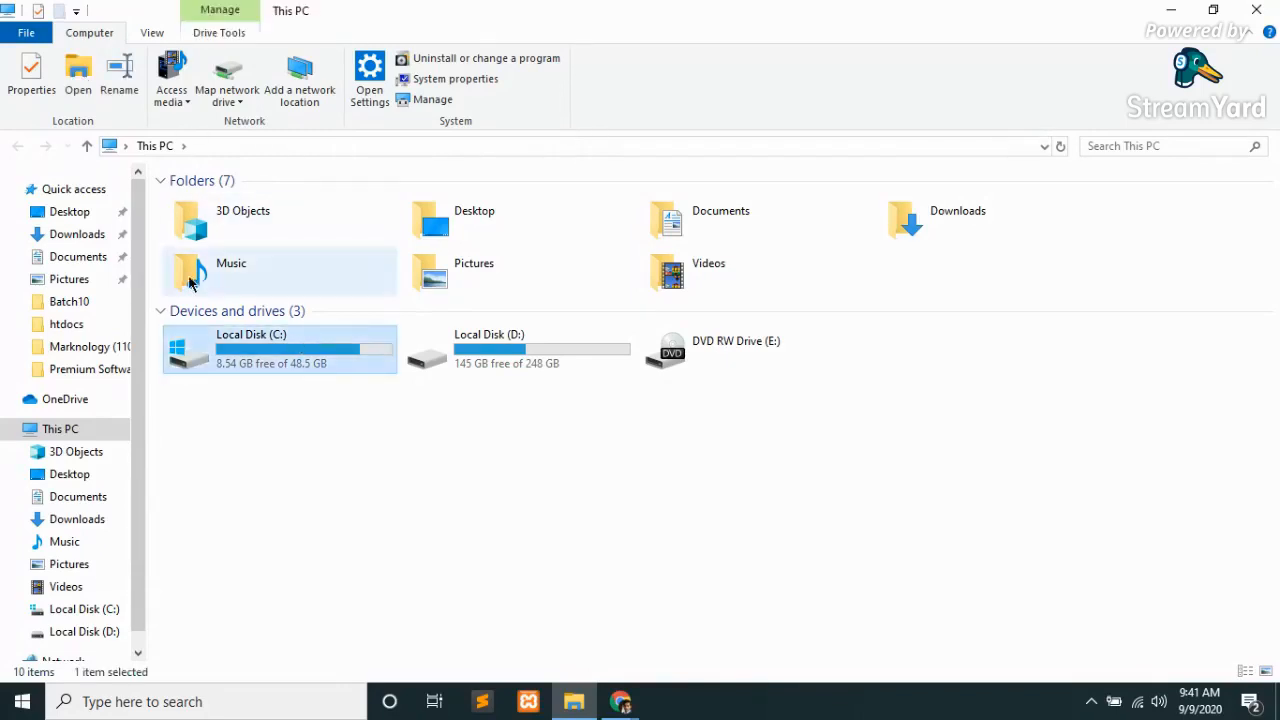
{"action": "left_click", "coordinate": [229, 321]}
{"action": "double_click", "coordinate": [229, 321]}
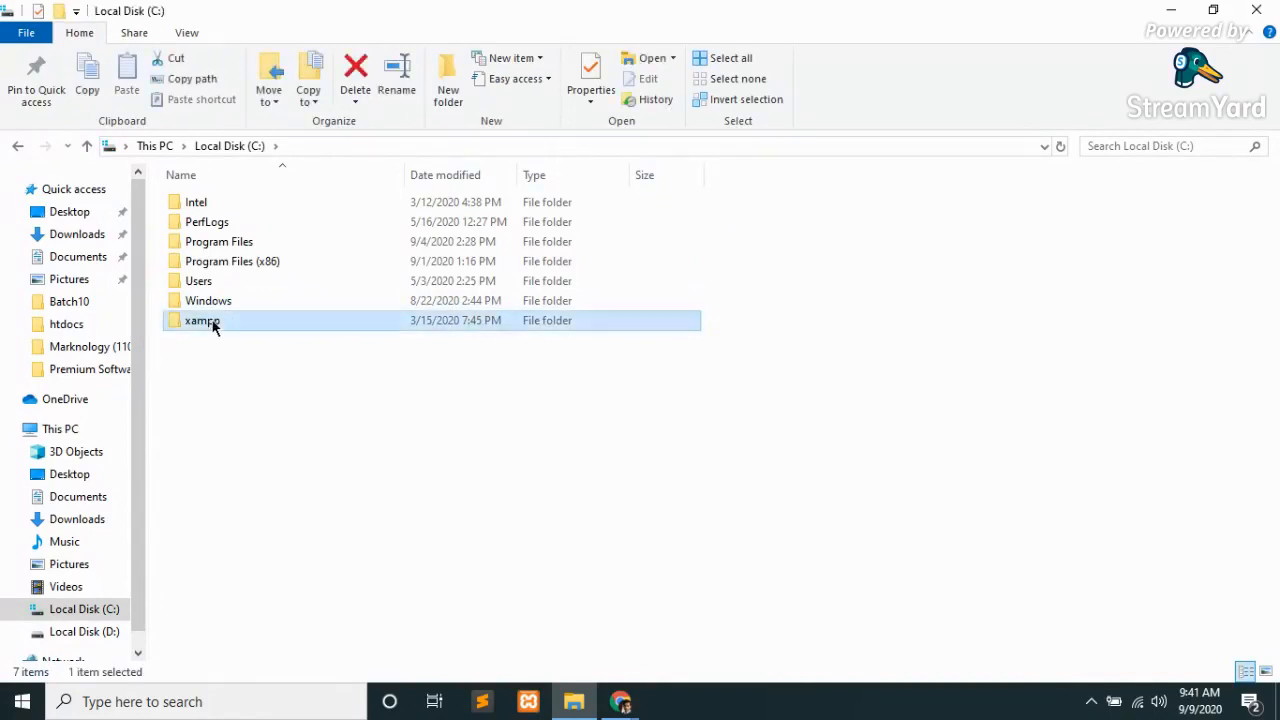
{"action": "double_click", "coordinate": [206, 302]}
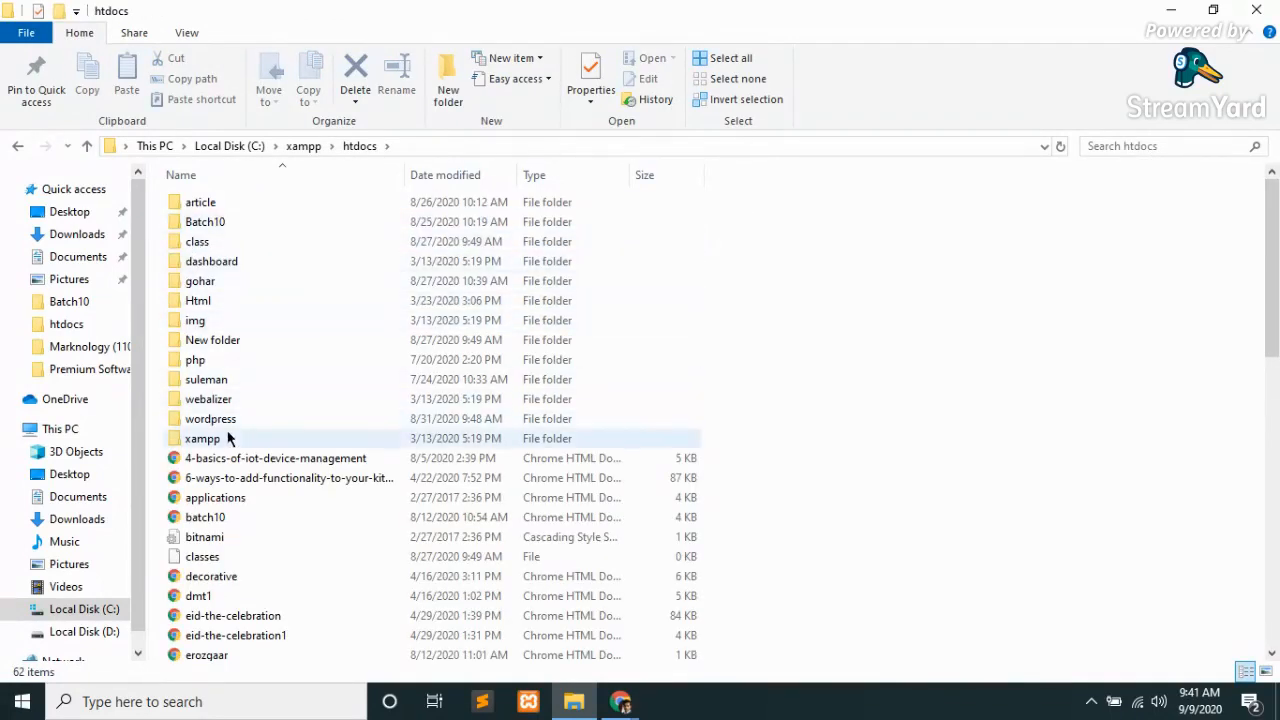
{"action": "double_click", "coordinate": [218, 423]}
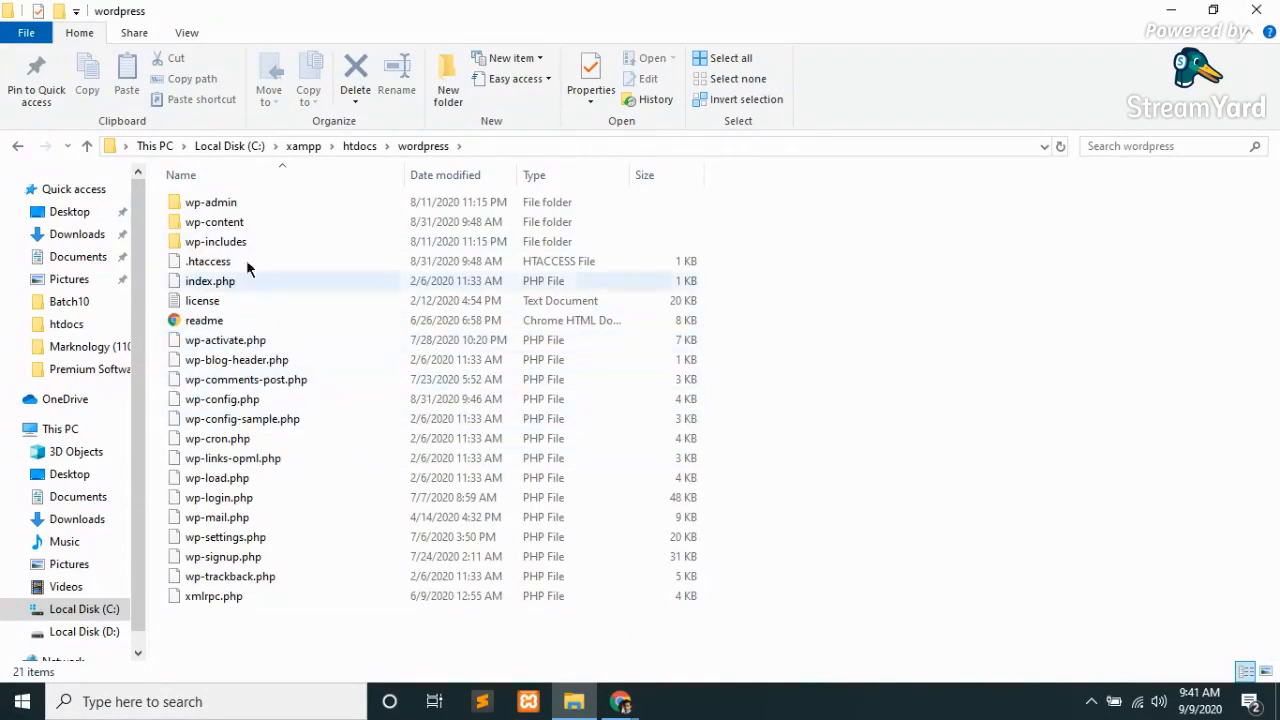
Open the WordPress folder's .htaccess file in Sublime Text and place the cursor on the empty line above # END WordPress.
{"action": "left_click", "coordinate": [214, 263]}
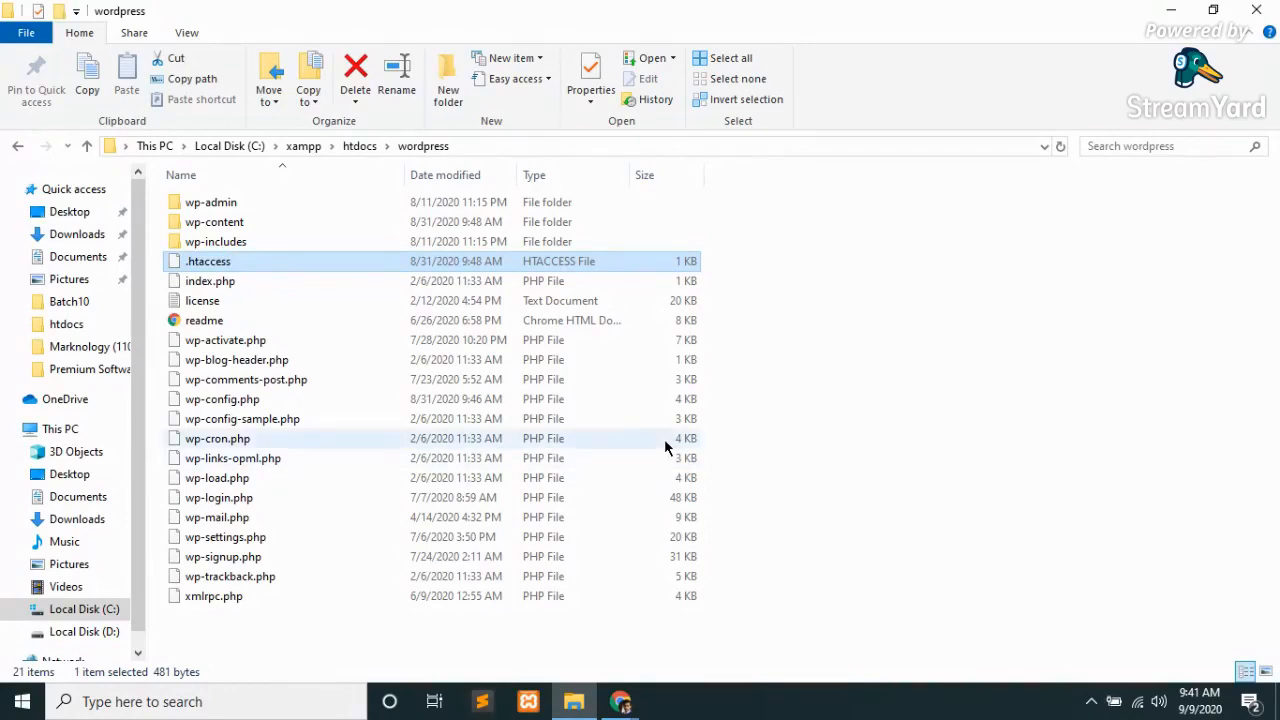
{"action": "key", "text": "alt+Tab"}
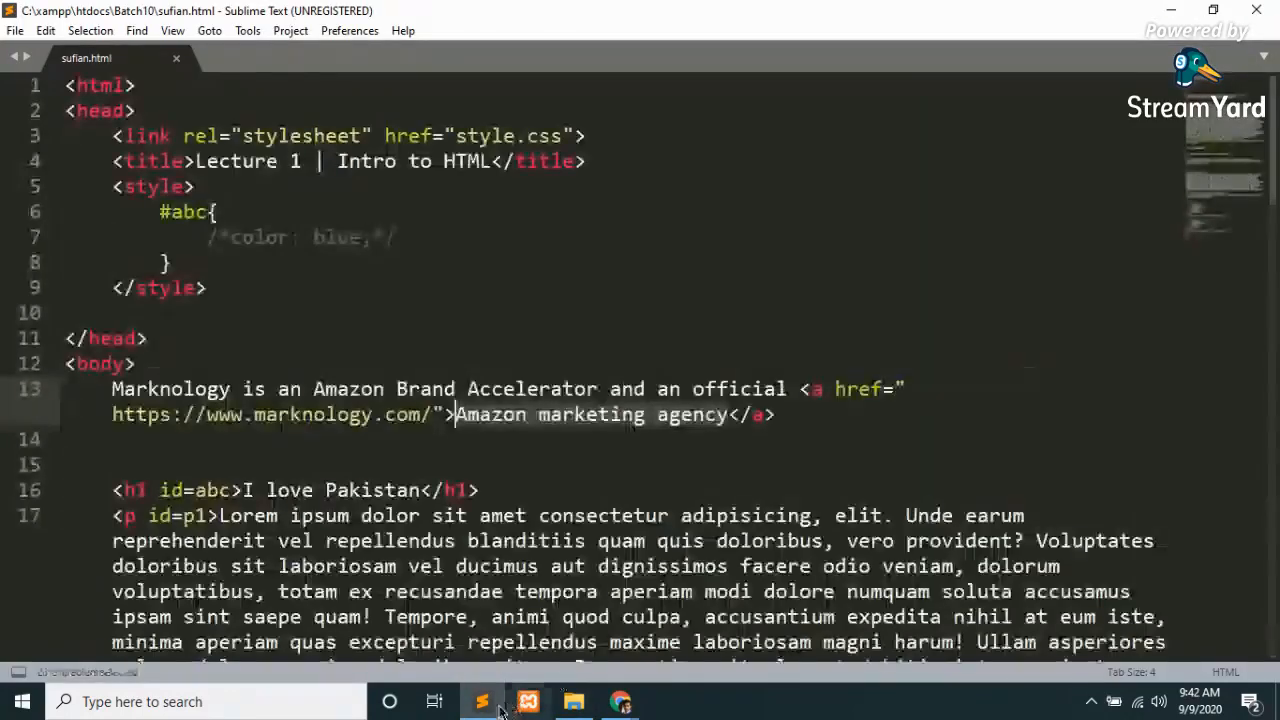
{"action": "key", "text": "alt+Tab"}
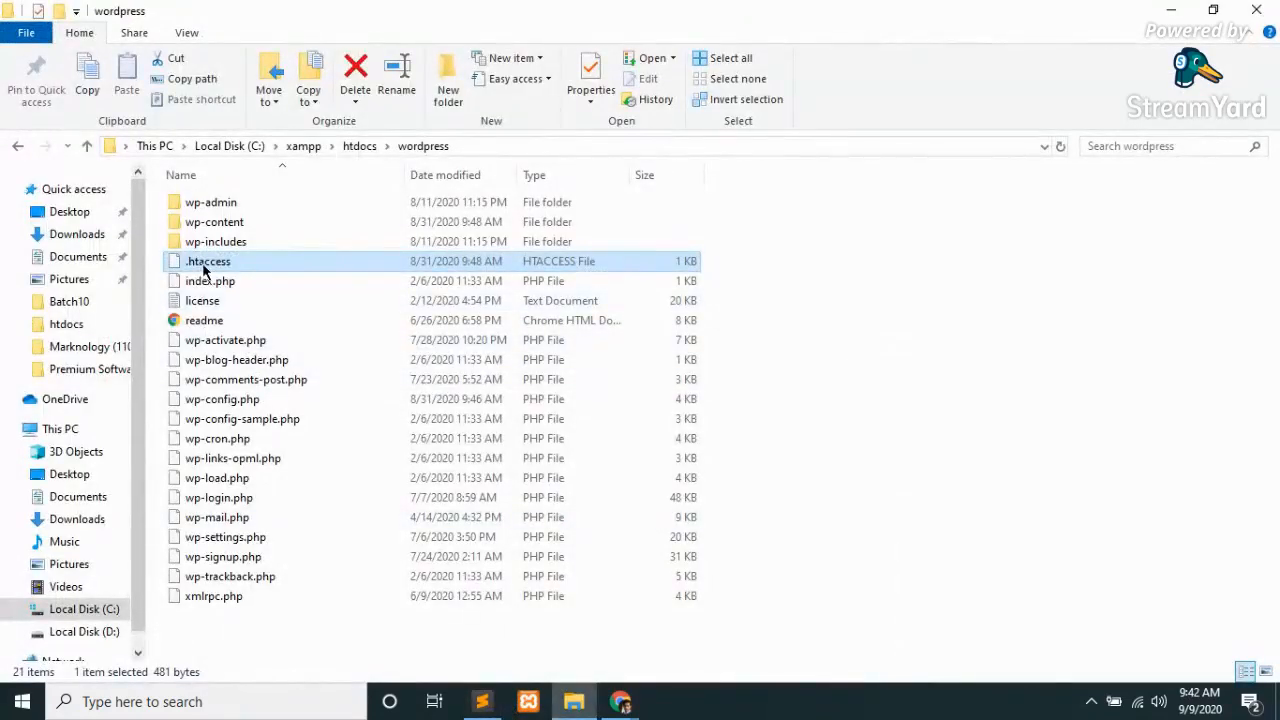
{"action": "left_click_drag", "start_coordinate": [204, 268], "coordinate": [686, 486]}
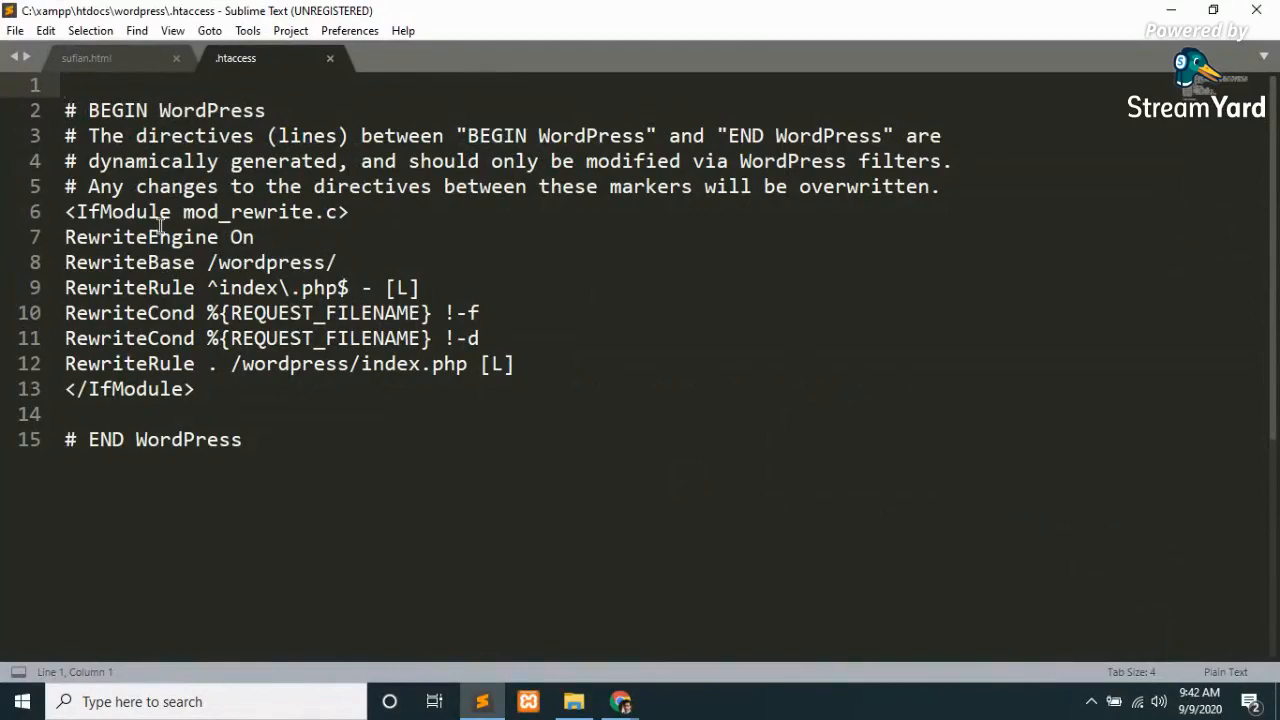
{"action": "left_click", "coordinate": [128, 414]}
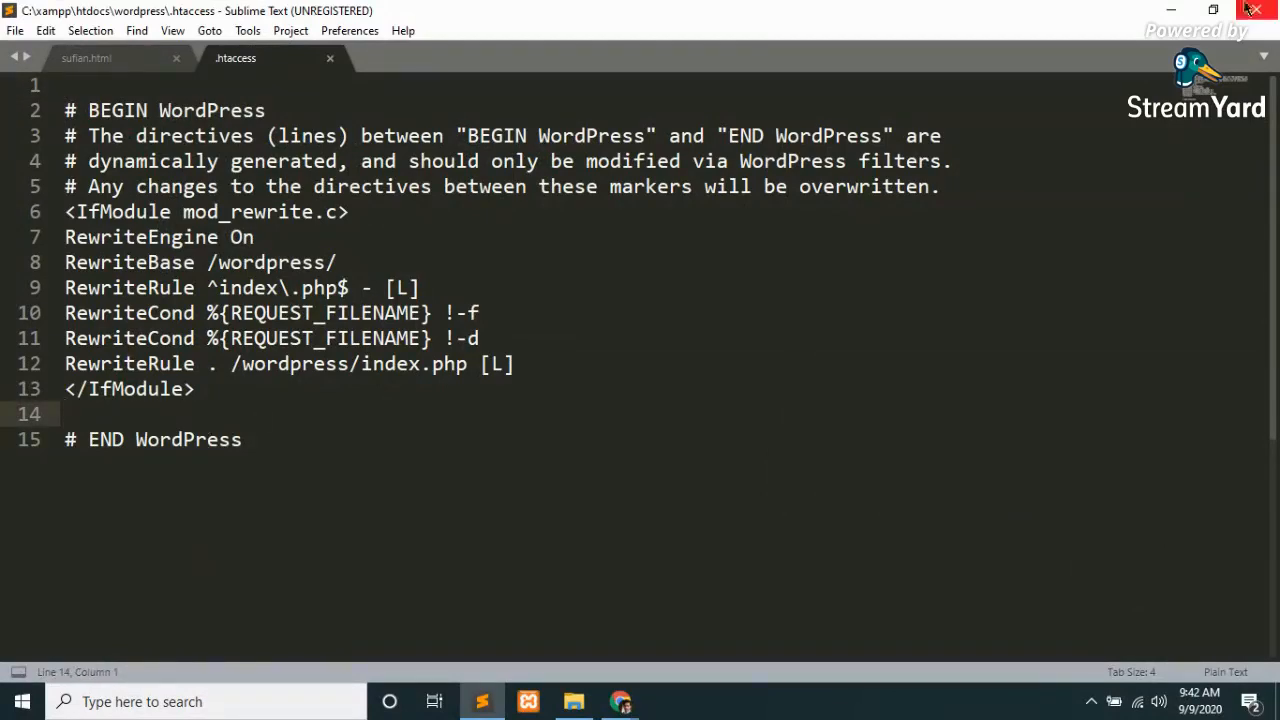
Copy all the PHP limit directives from the desktop text file "file upload size" and close that file.
{"action": "left_click", "coordinate": [1171, 10]}
{"action": "left_click", "coordinate": [1171, 8]}
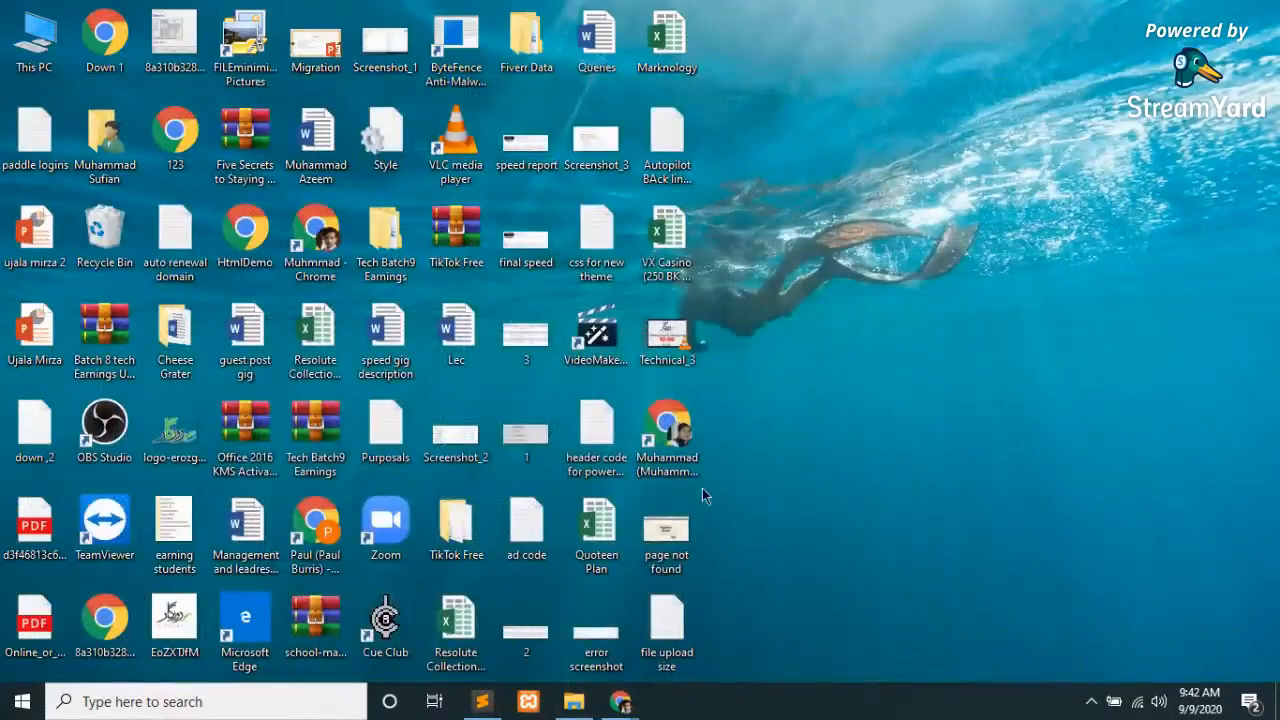
{"action": "double_click", "coordinate": [666, 625]}
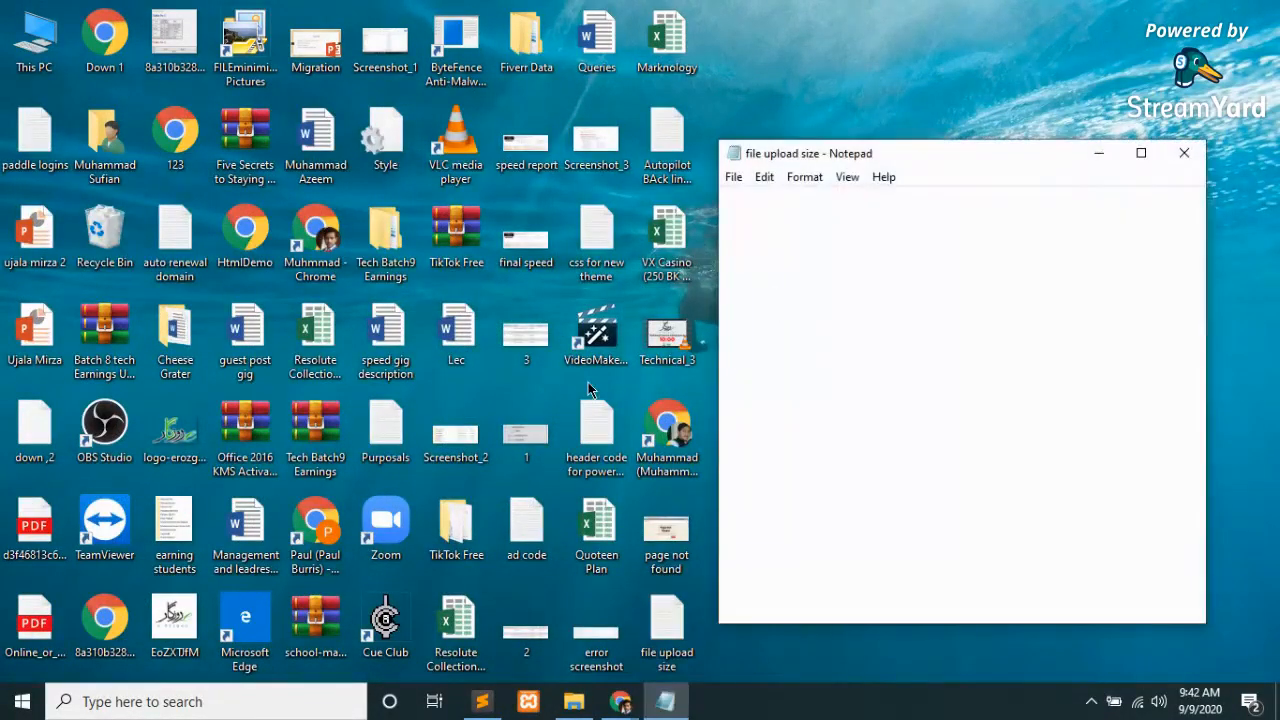
{"action": "key", "text": "ctrl+a"}
{"action": "key", "text": "ctrl+c"}
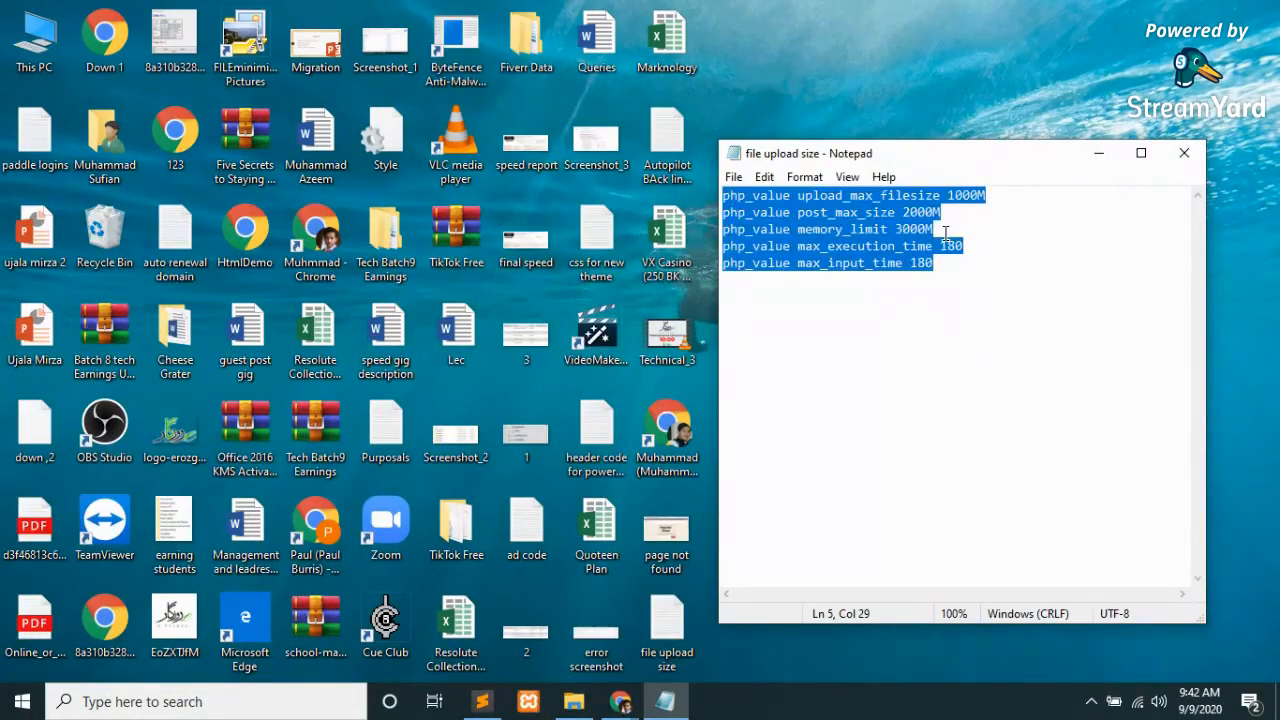
{"action": "left_click", "coordinate": [1184, 153]}
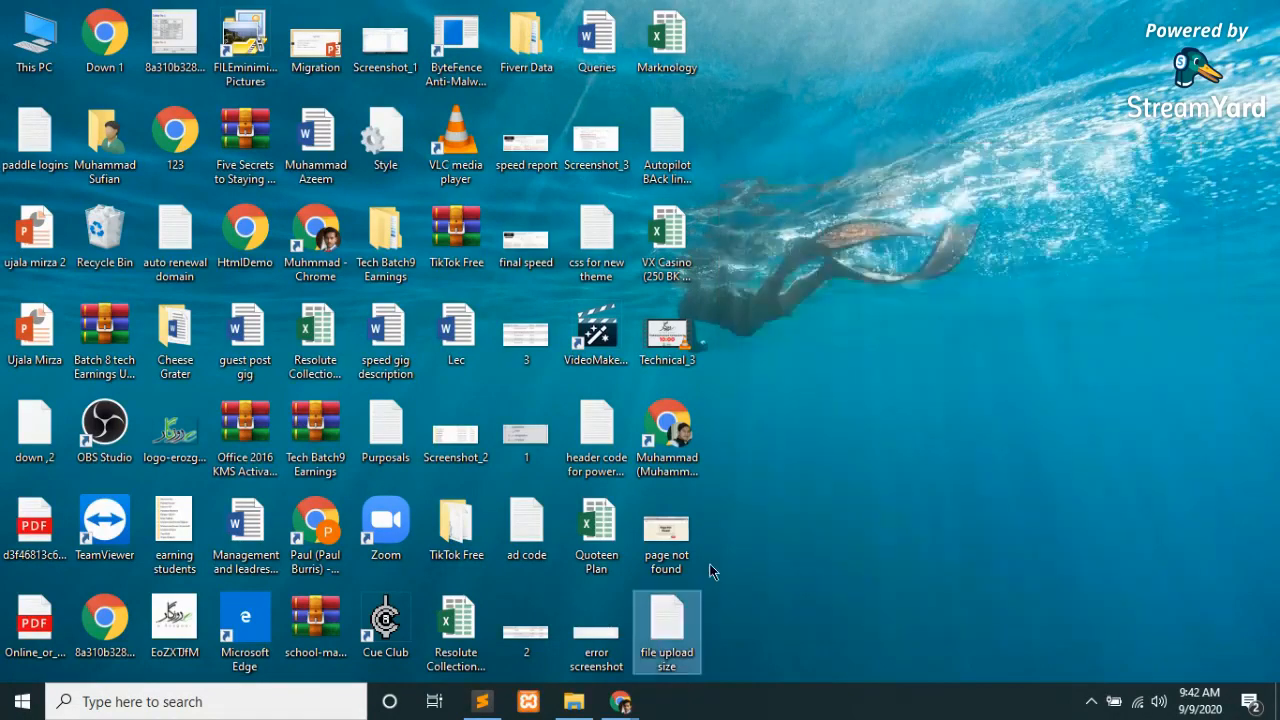
Paste upload_max_filesize 1000M, post_max_size 2000M, memory_limit 3000M, max_execution_time 180 and max_input_time 180 above .htaccess's END WordPress line, save and close the editor.
{"action": "key", "text": "alt+Tab"}
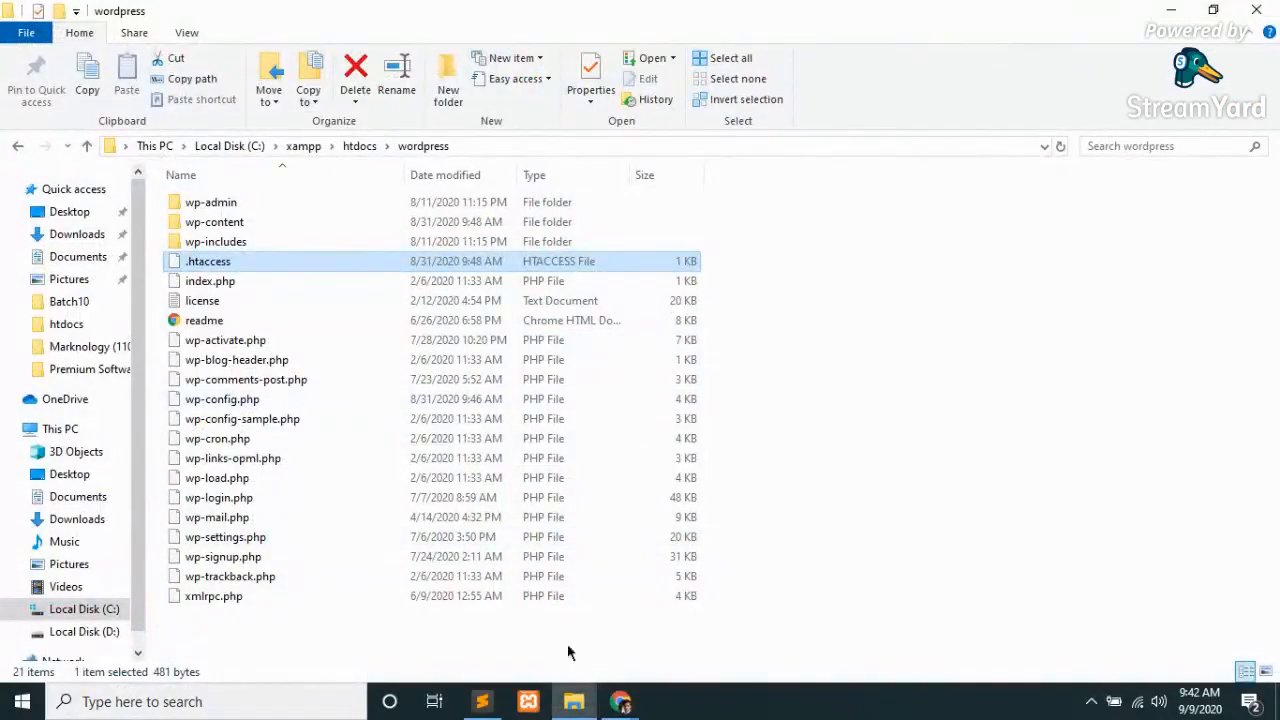
{"action": "double_click", "coordinate": [420, 263]}
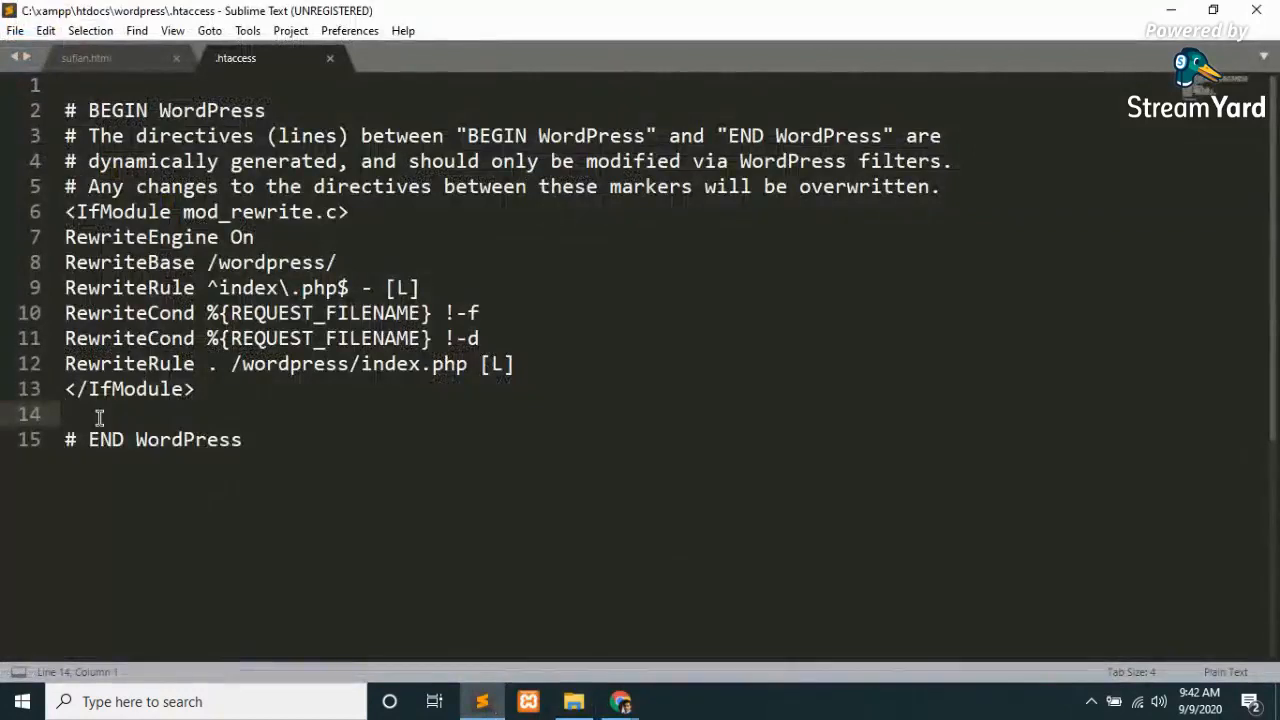
{"action": "key", "text": "ctrl+v"}
{"action": "key", "text": "ctrl+s"}
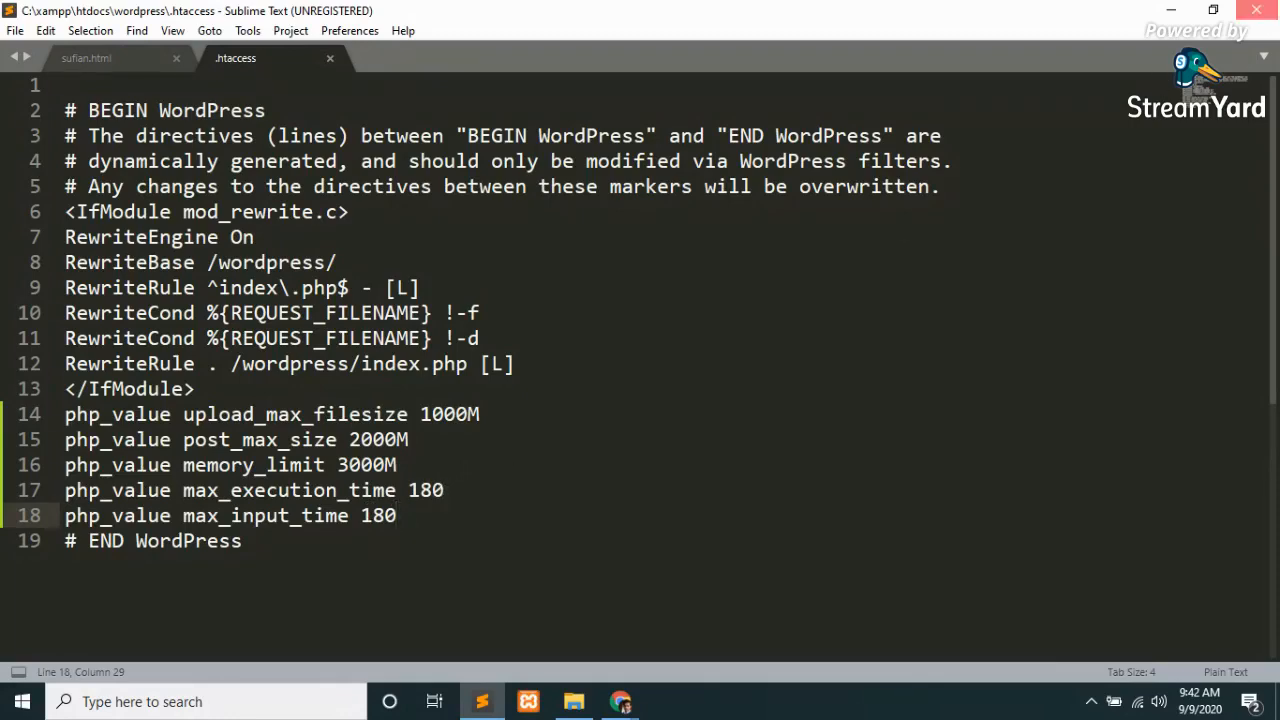
{"action": "left_click", "coordinate": [1256, 10]}
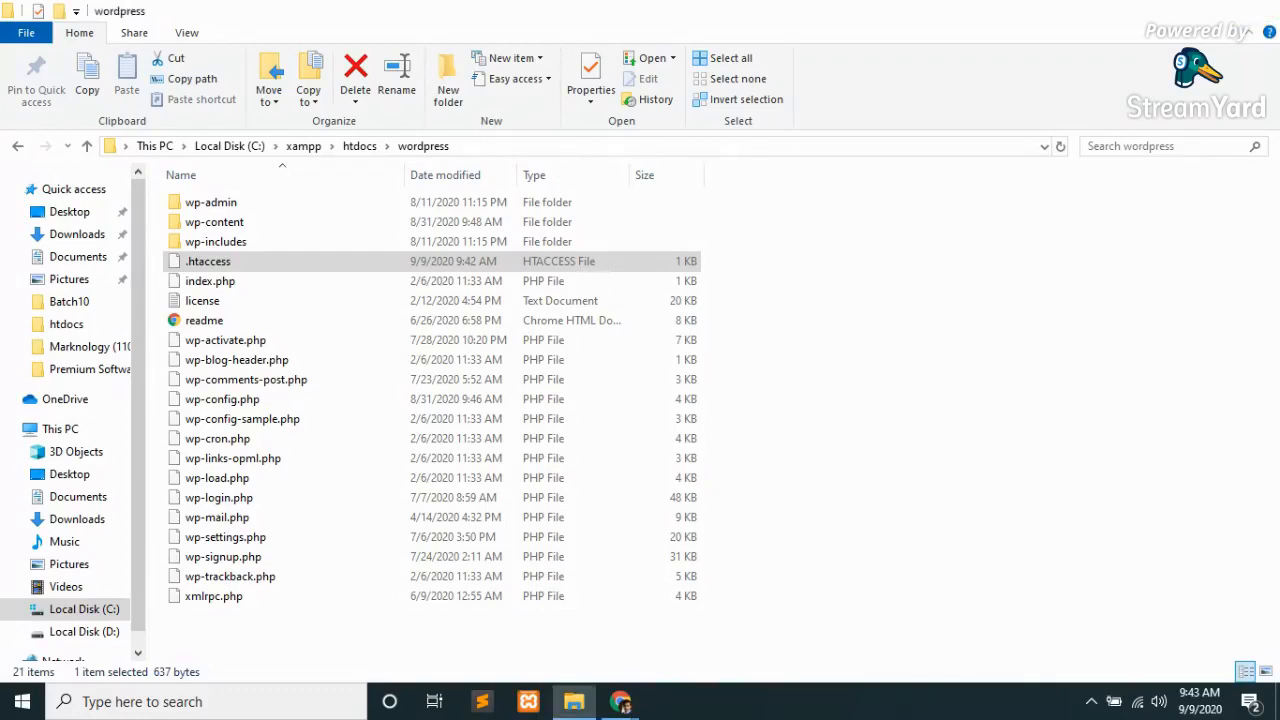
Minimise the folder window, refresh the desktop, and return to Chrome to close the cPanel tab.
{"action": "left_click", "coordinate": [573, 702]}
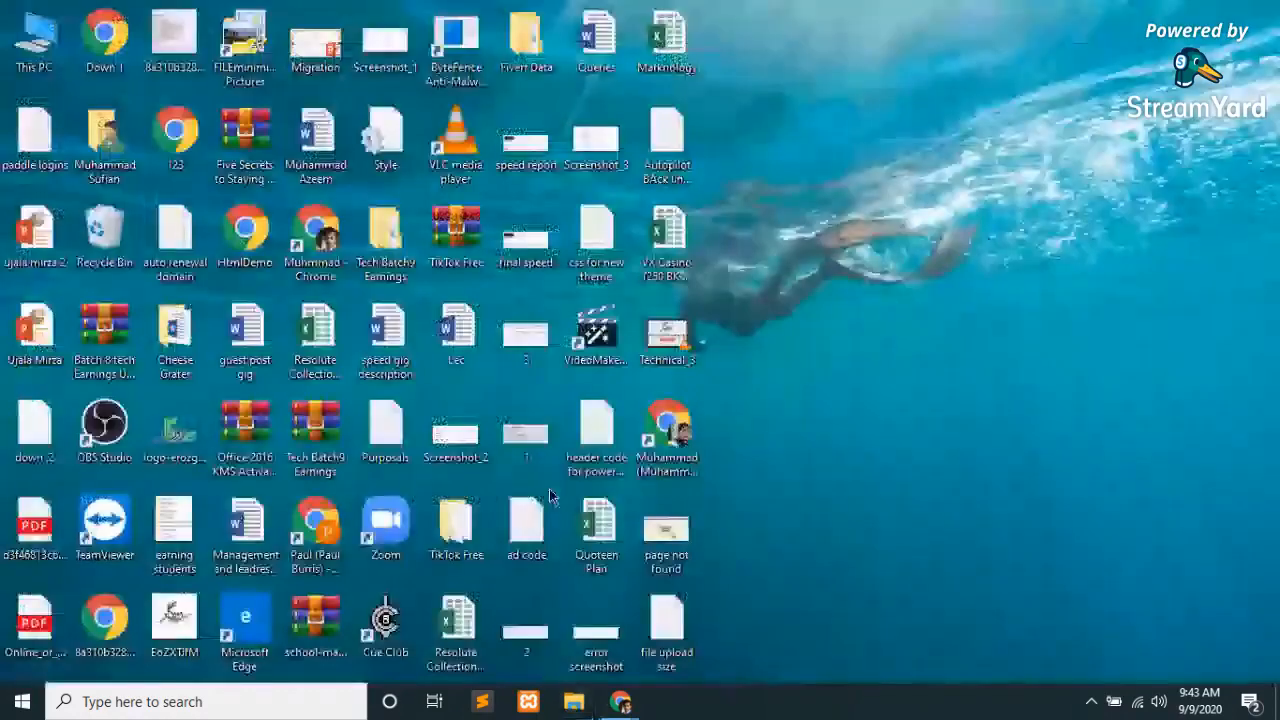
{"action": "right_click", "coordinate": [877, 182]}
{"action": "left_click", "coordinate": [949, 246]}
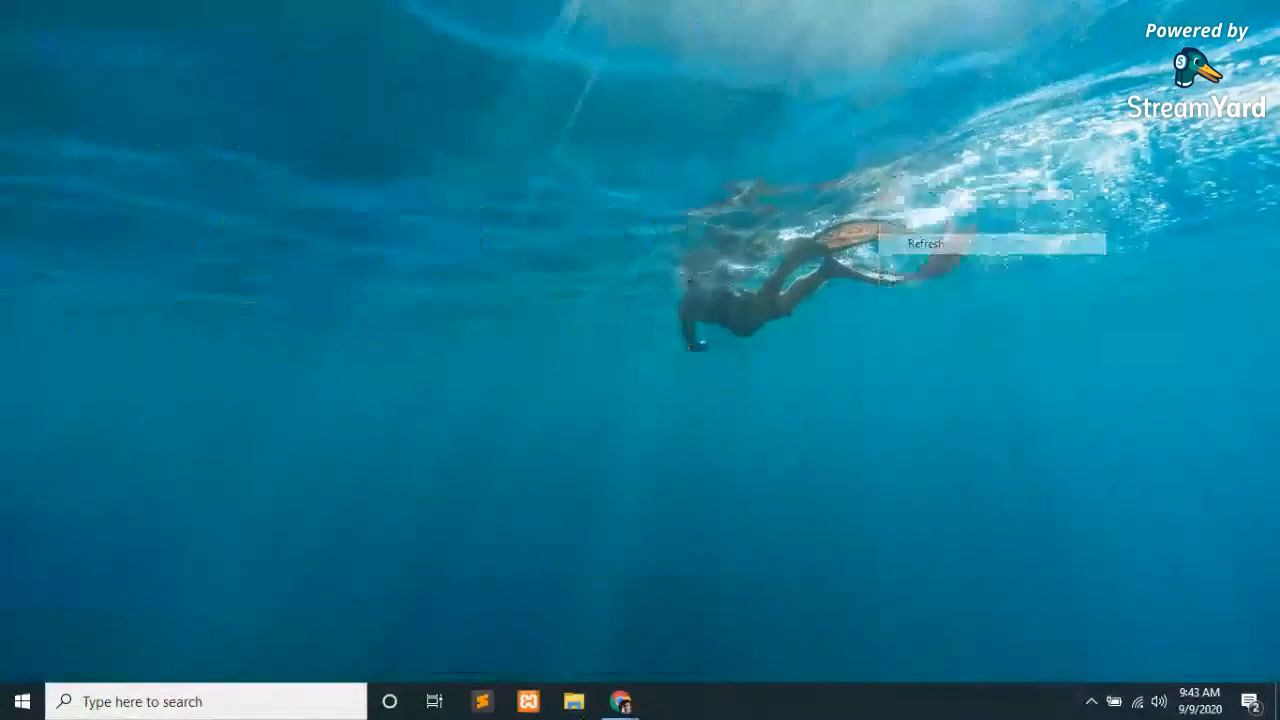
{"action": "mouse_move", "coordinate": [622, 705]}
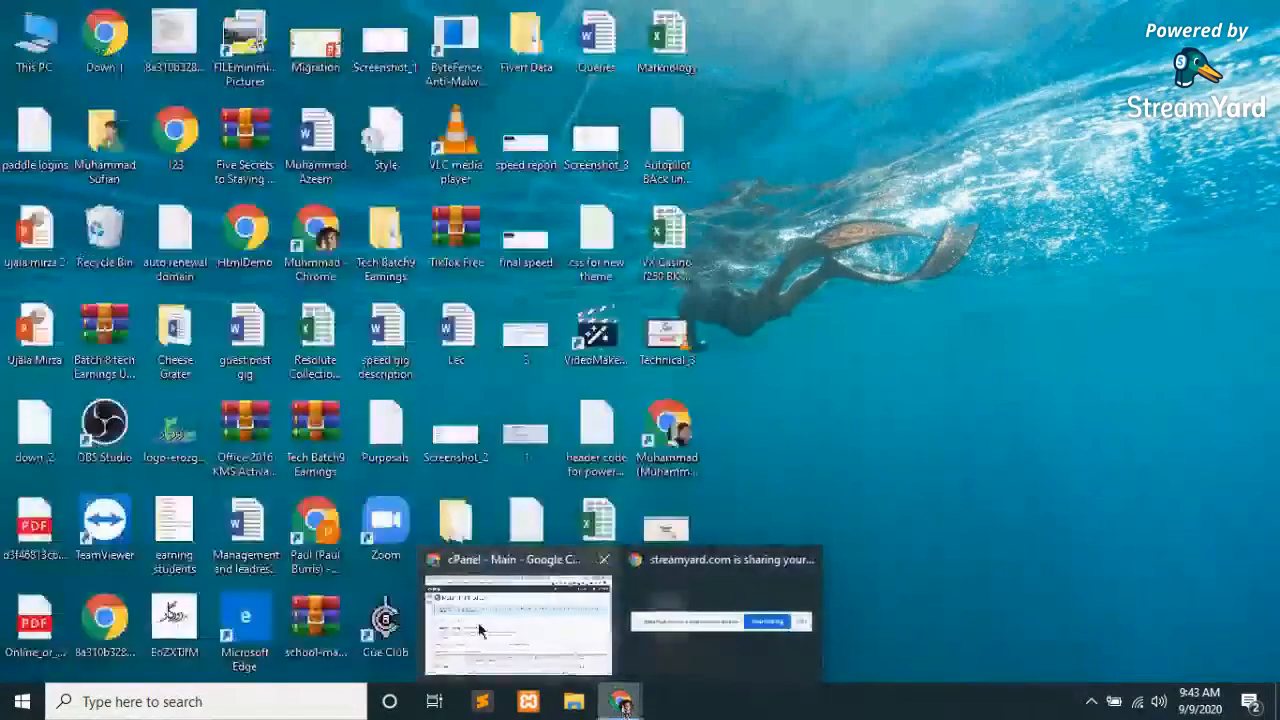
{"action": "left_click", "coordinate": [477, 623]}
{"action": "left_click", "coordinate": [1055, 15]}
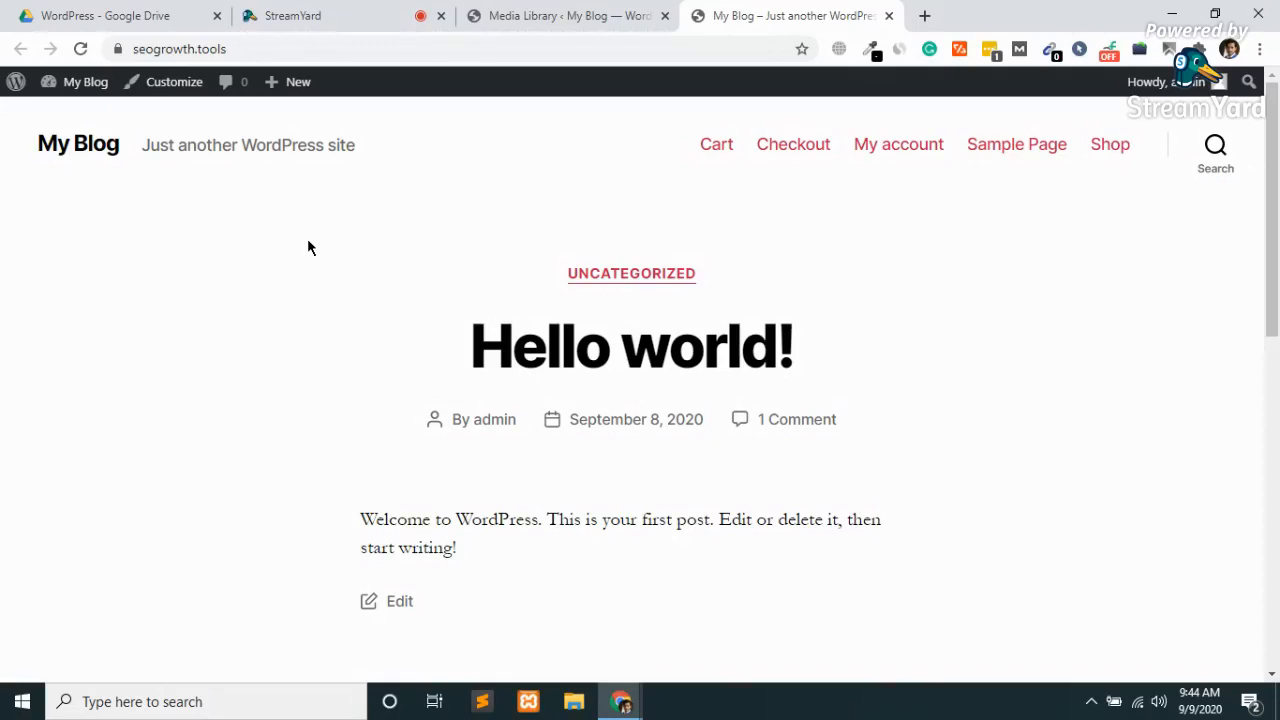
Look through the My Blog front page, reload it, and return to the WordPress Media Library.
{"action": "scroll", "coordinate": [307, 248], "scroll_direction": "down", "scroll_amount": 10}
{"action": "scroll", "coordinate": [307, 248], "scroll_direction": "up", "scroll_amount": 10}
{"action": "left_click", "coordinate": [76, 47]}
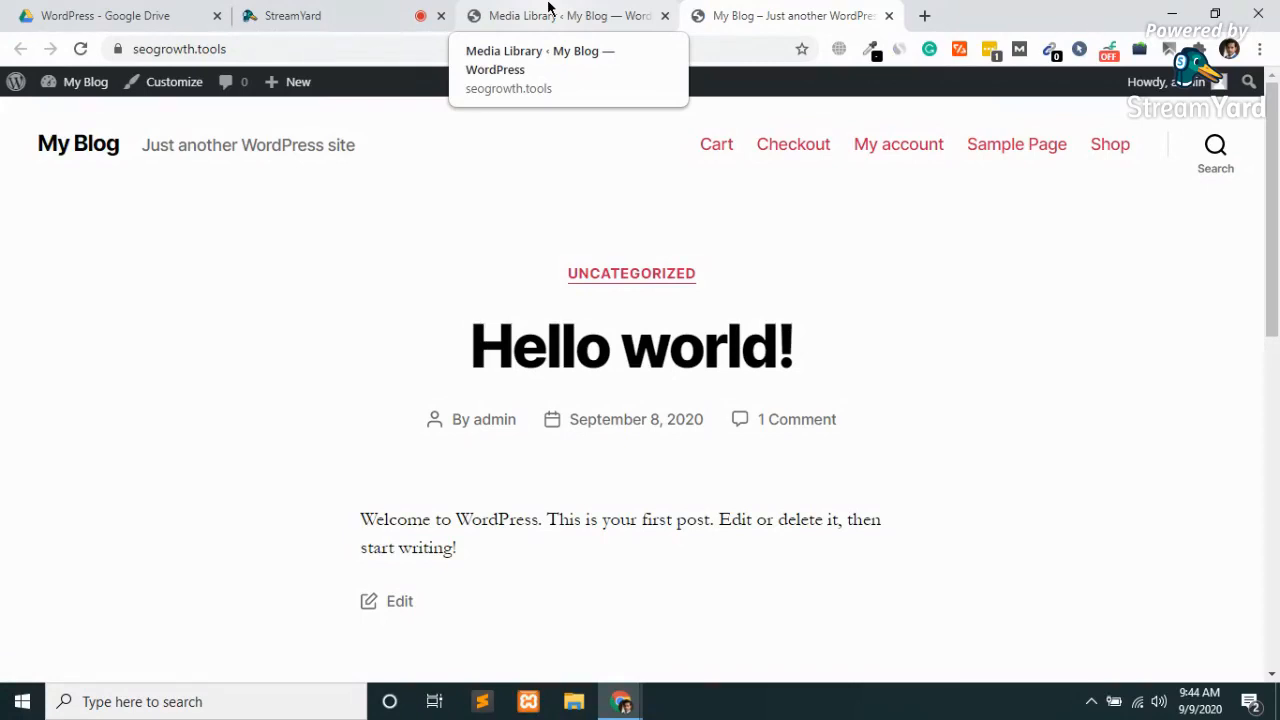
{"action": "left_click", "coordinate": [548, 10]}
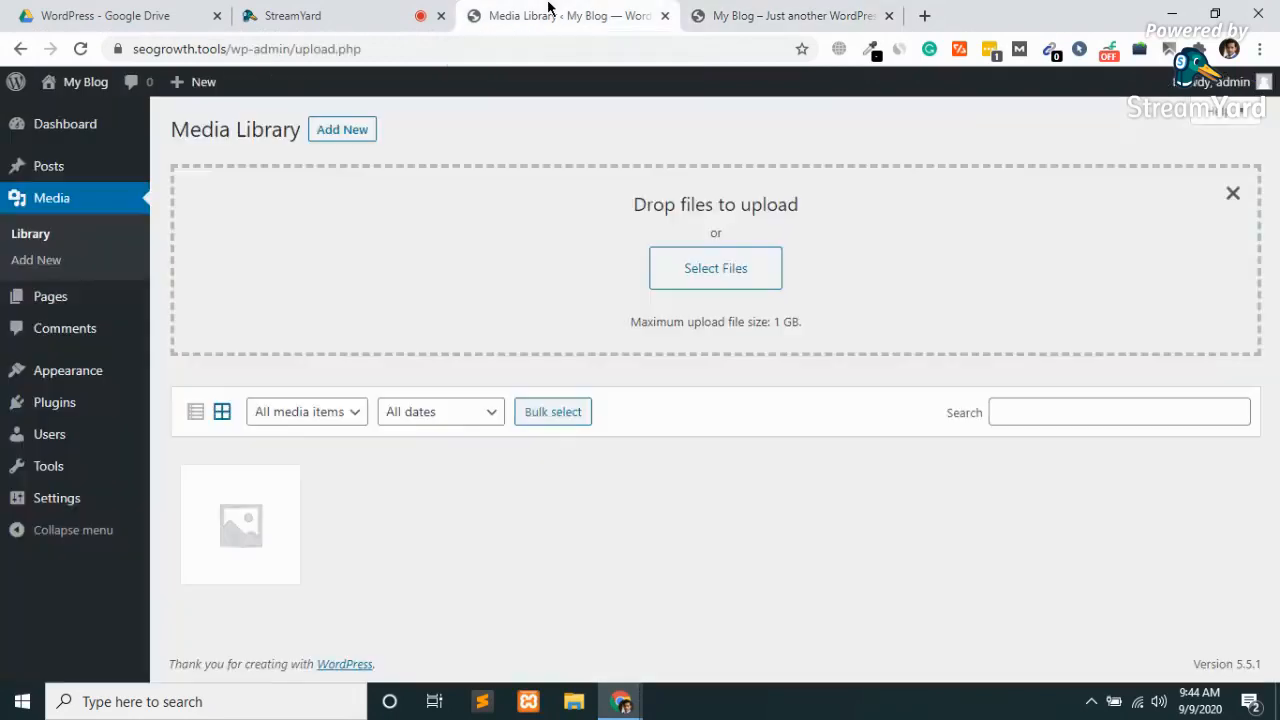
Open WordPress's Add Themes page, search the themes for astra, and clear the search.
{"action": "left_click", "coordinate": [88, 389]}
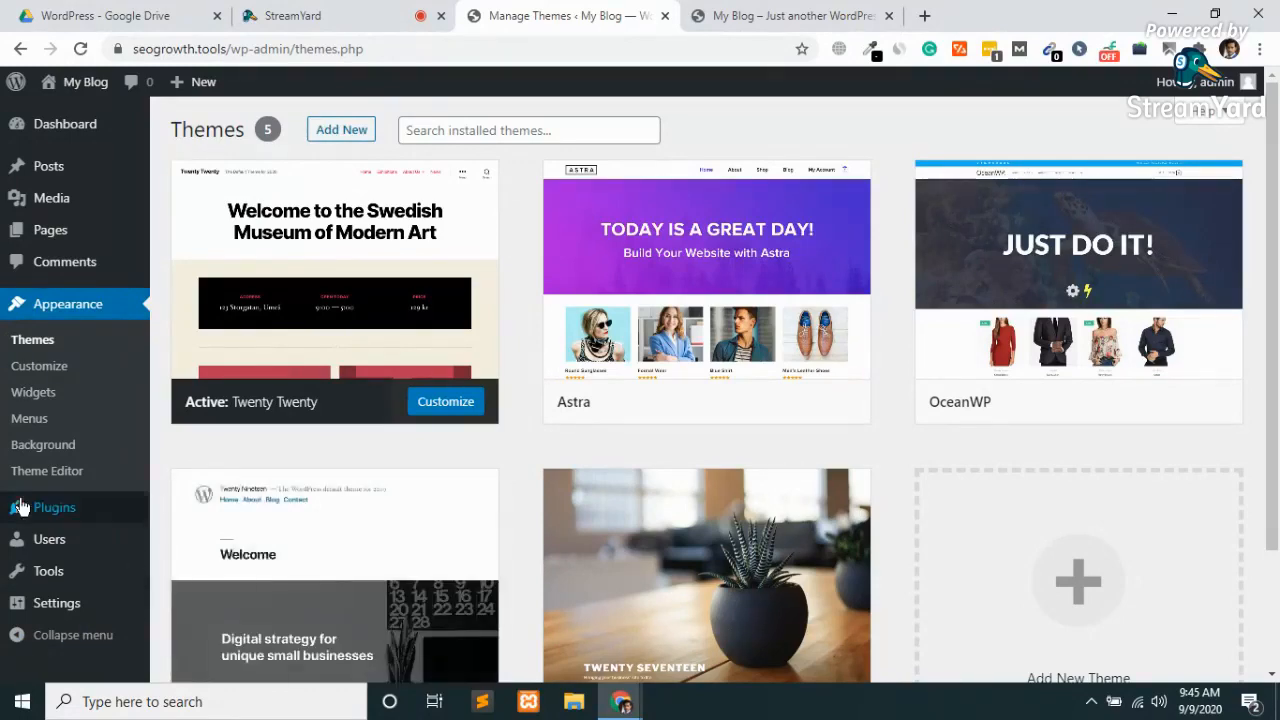
{"action": "left_click", "coordinate": [344, 128]}
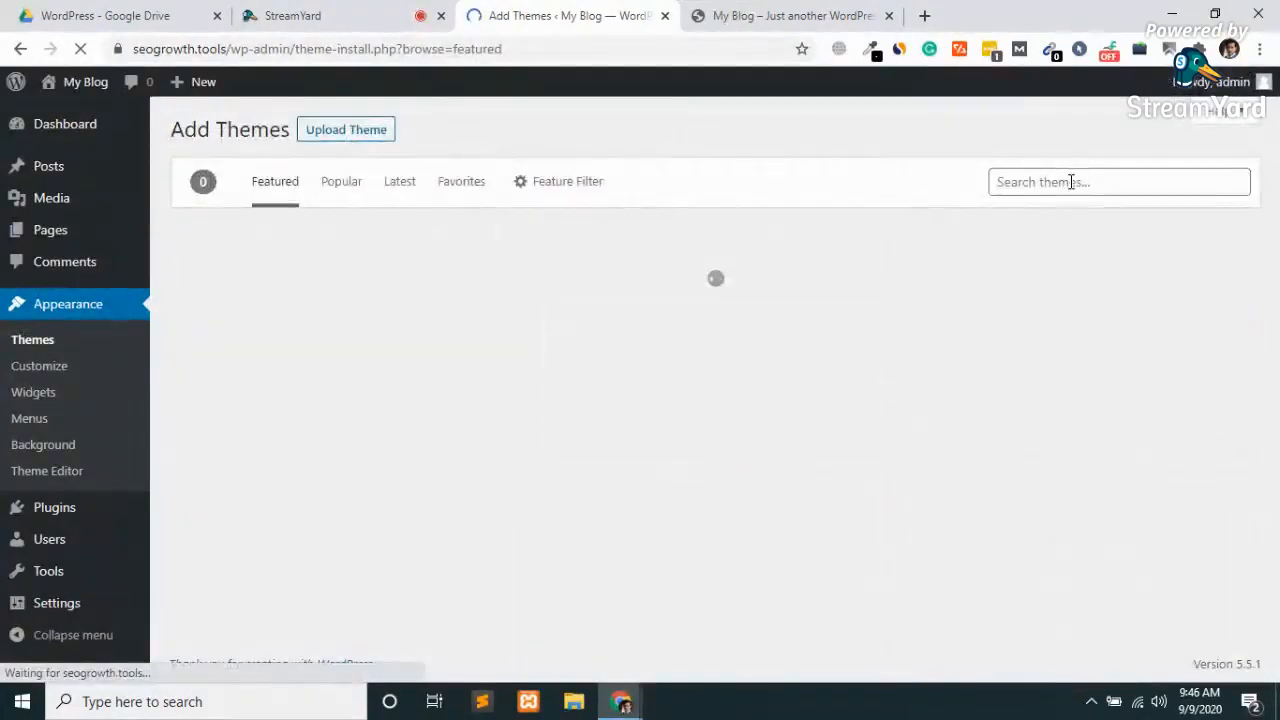
{"action": "left_click", "coordinate": [1071, 182]}
{"action": "type", "text": "astra"}
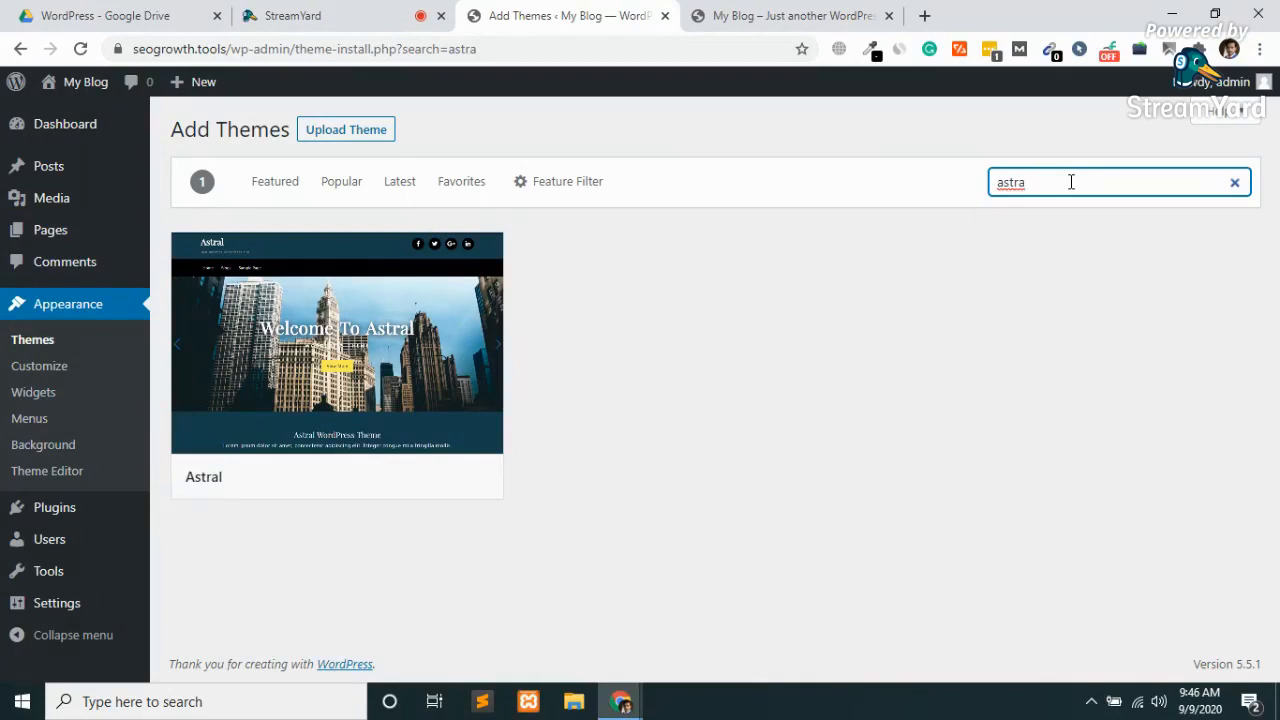
{"action": "key", "text": "ctrl+a"}
{"action": "key", "text": "BackSpace"}
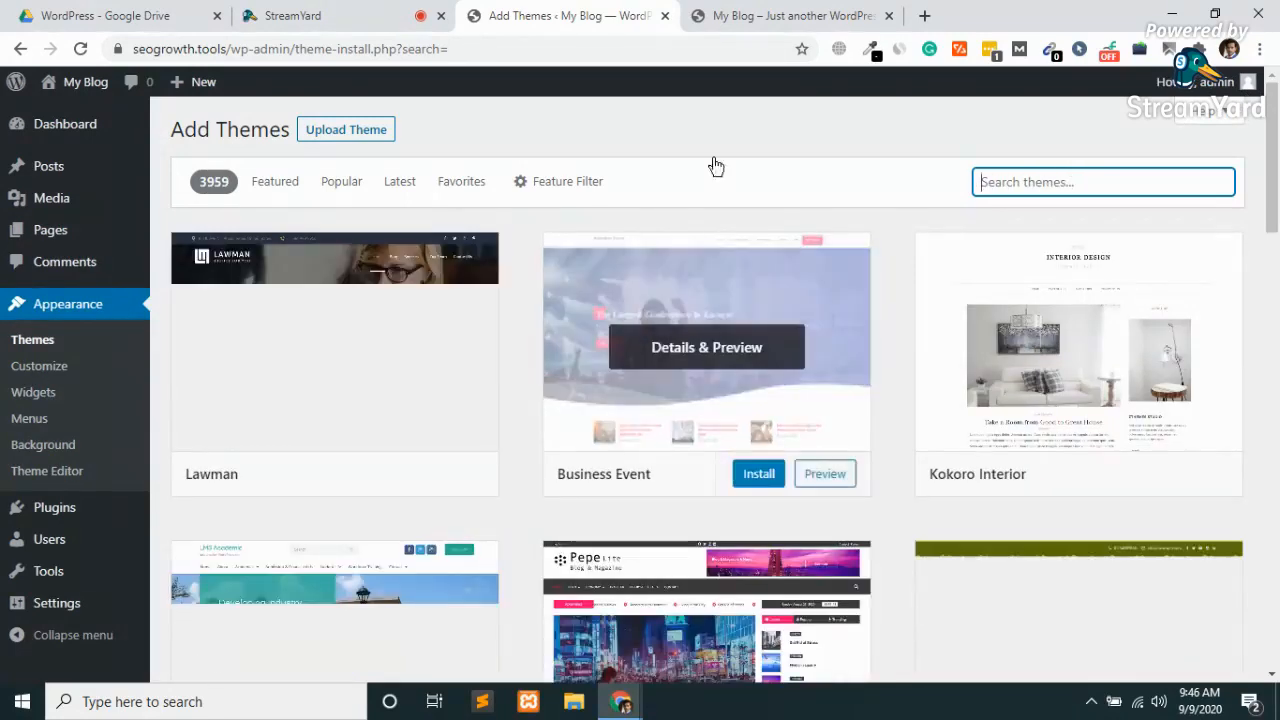
Glance at the My Blog front page, return to Add Themes, and search the themes for hello elementor.
{"action": "left_click", "coordinate": [716, 14]}
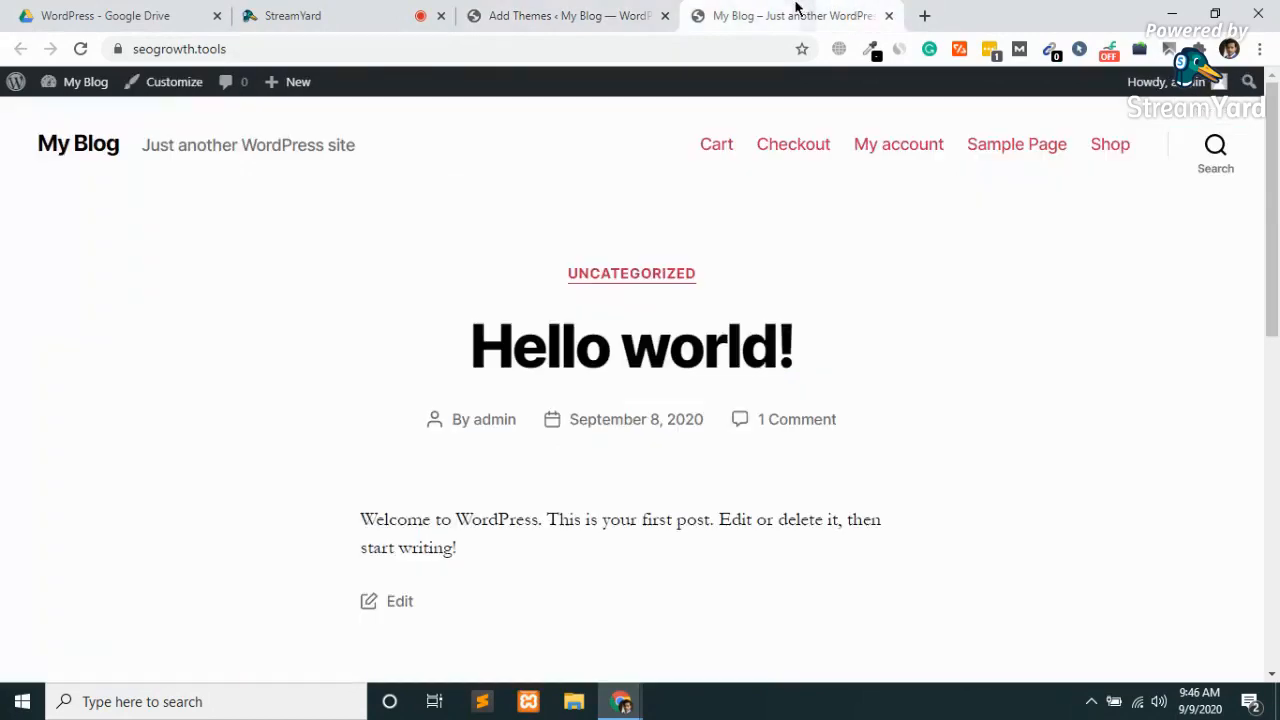
{"action": "left_click", "coordinate": [550, 12]}
{"action": "mouse_move", "coordinate": [329, 343]}
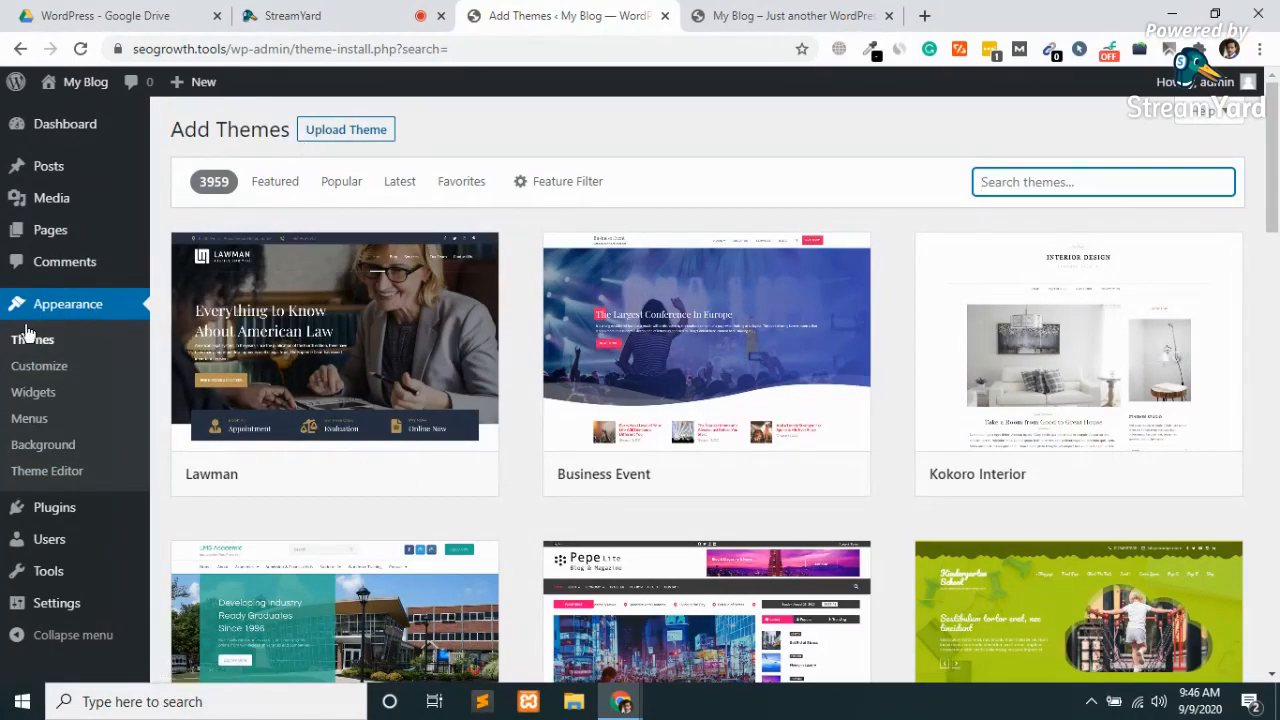
{"action": "left_click", "coordinate": [1054, 181]}
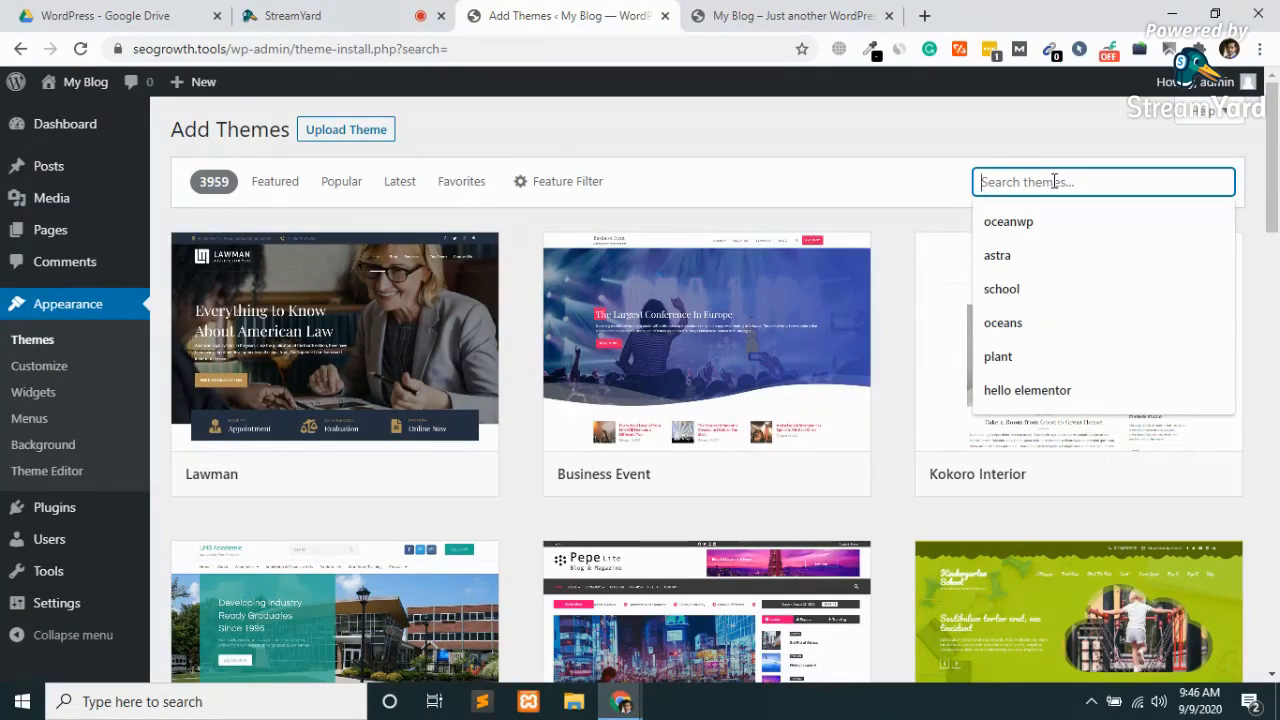
{"action": "type", "text": "he"}
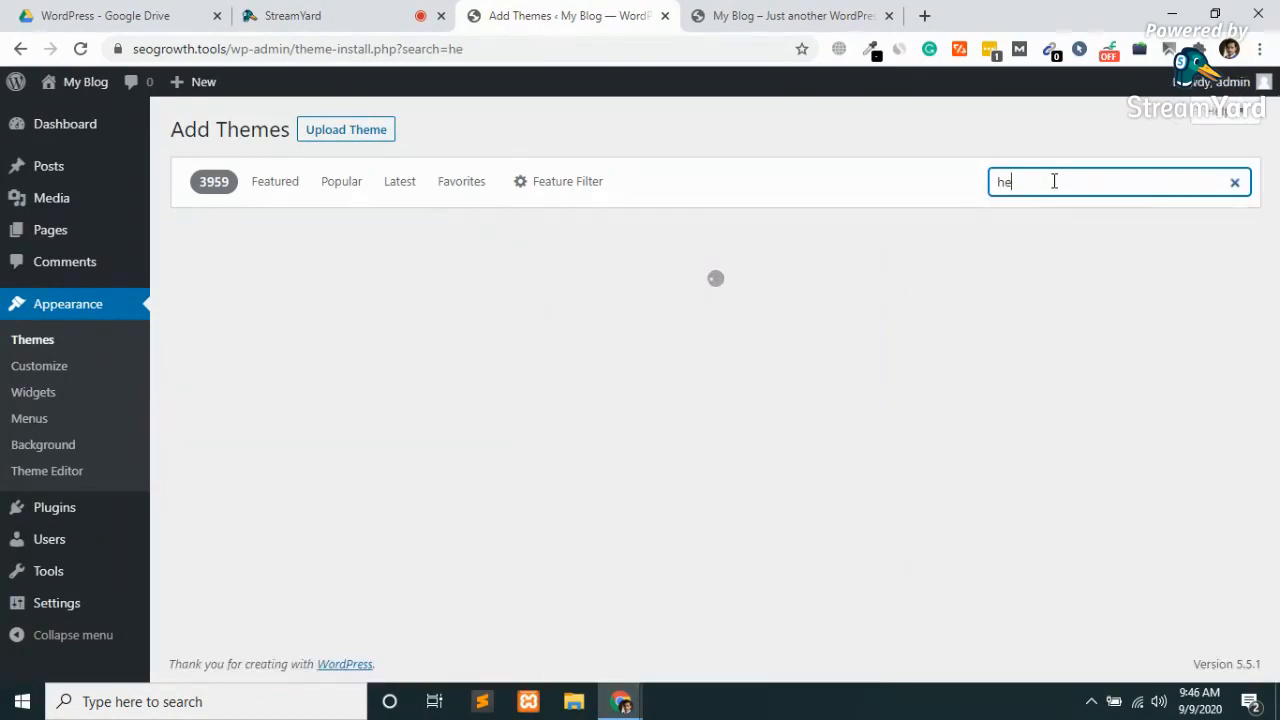
{"action": "type", "text": "llo eleme"}
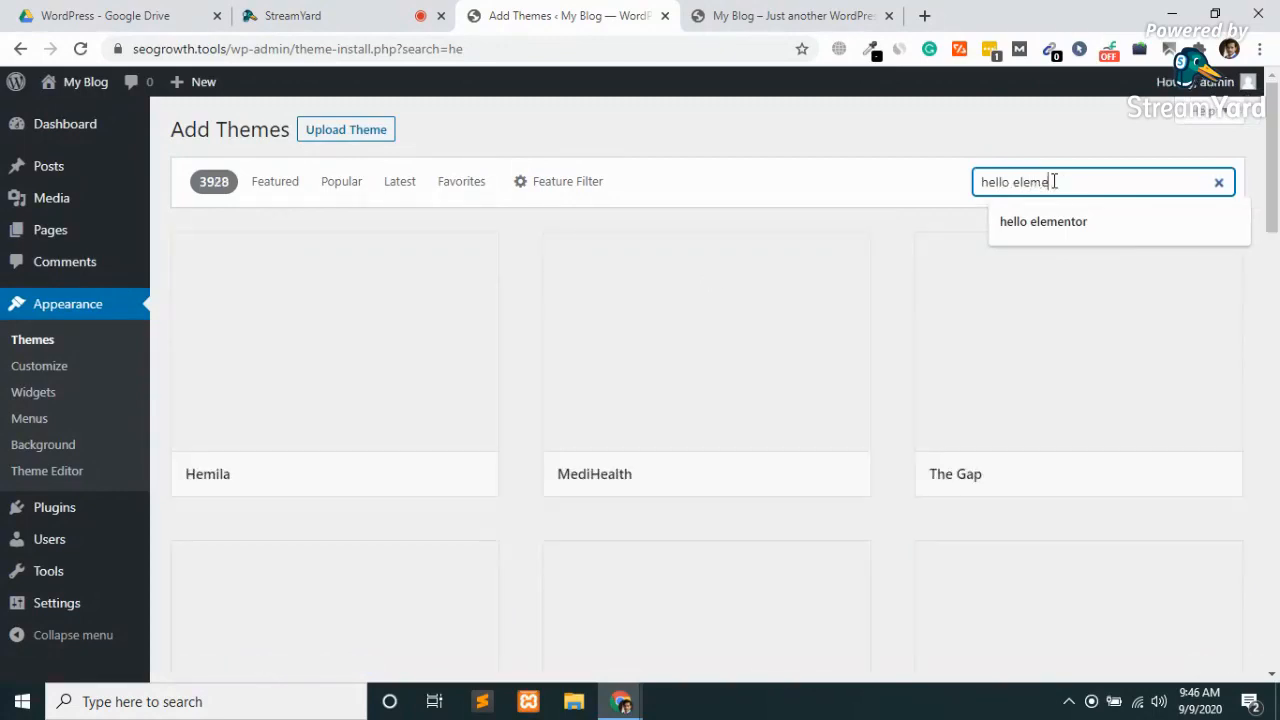
{"action": "type", "text": "nto"}
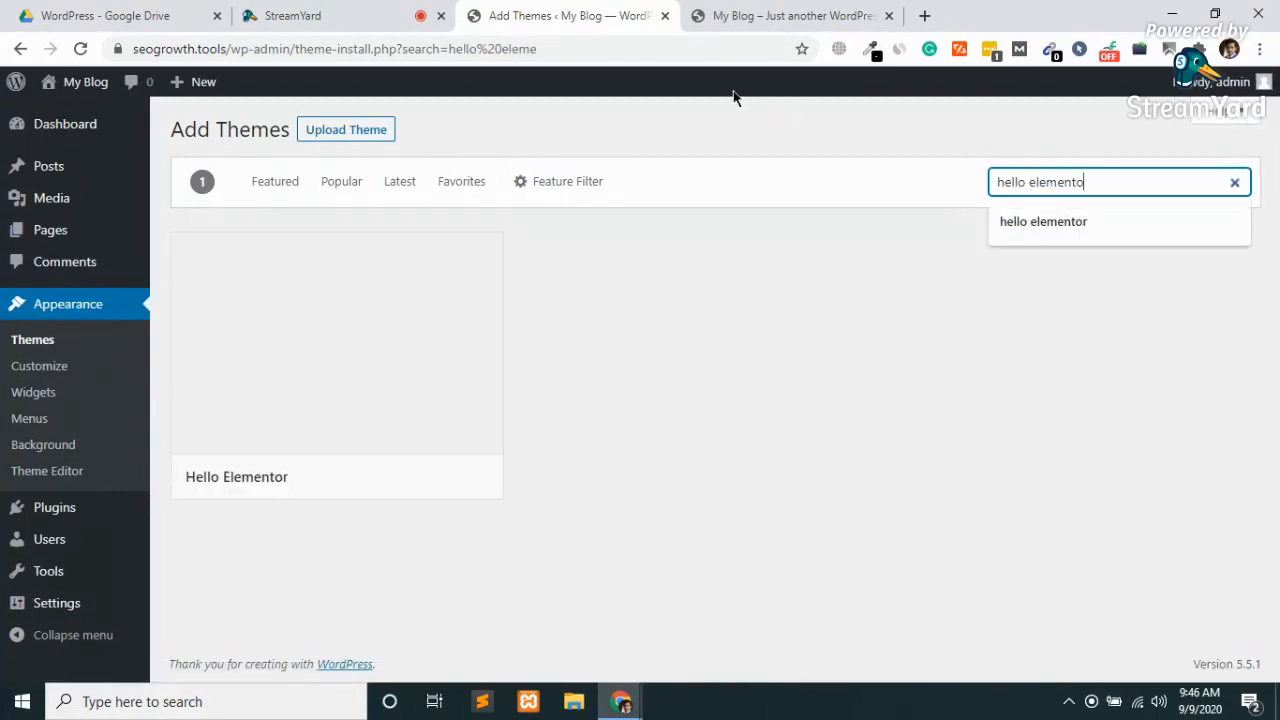
{"action": "type", "text": "r"}
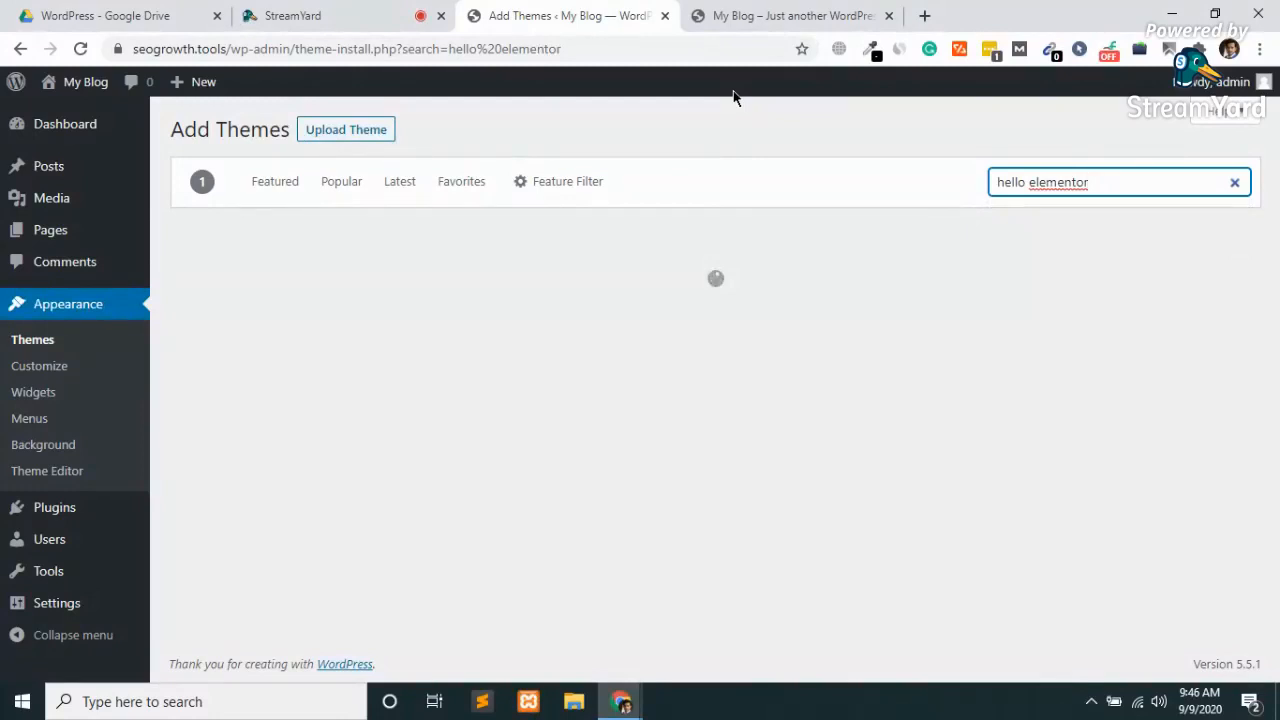
Install the Hello Elementor theme from the search results and activate it.
{"action": "mouse_move", "coordinate": [432, 373]}
{"action": "left_click", "coordinate": [392, 476]}
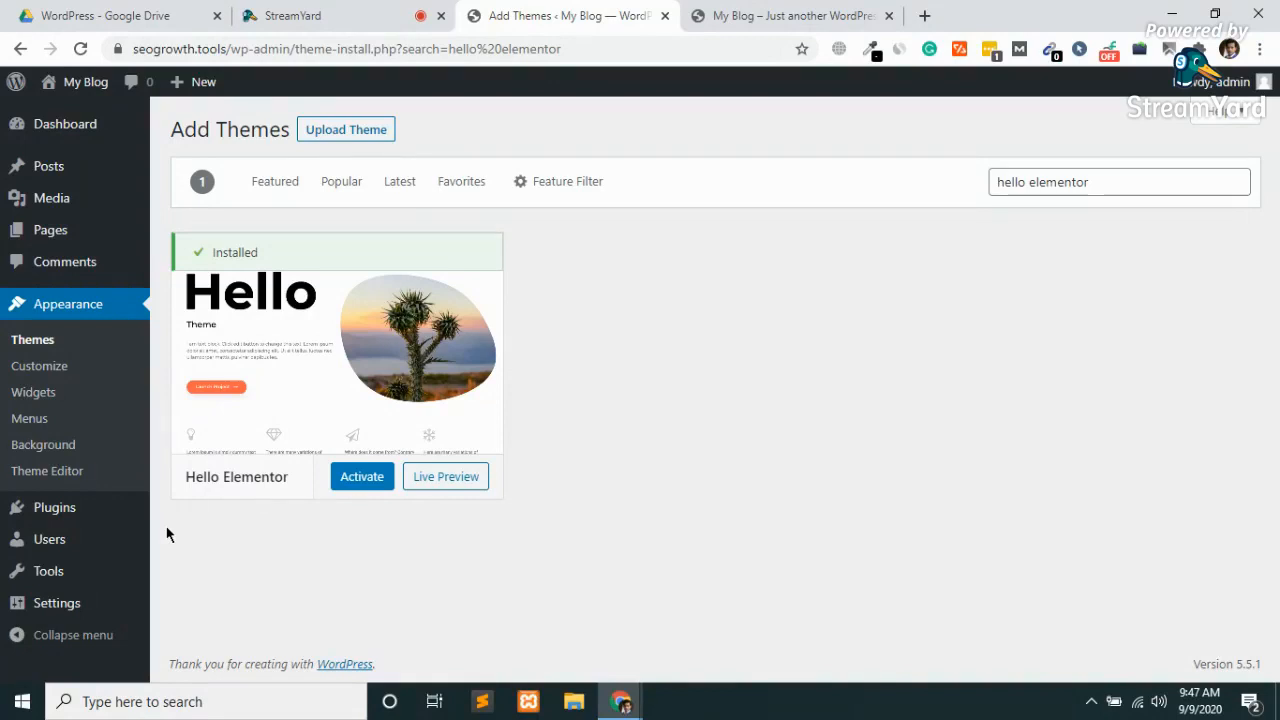
{"action": "left_click", "coordinate": [357, 478]}
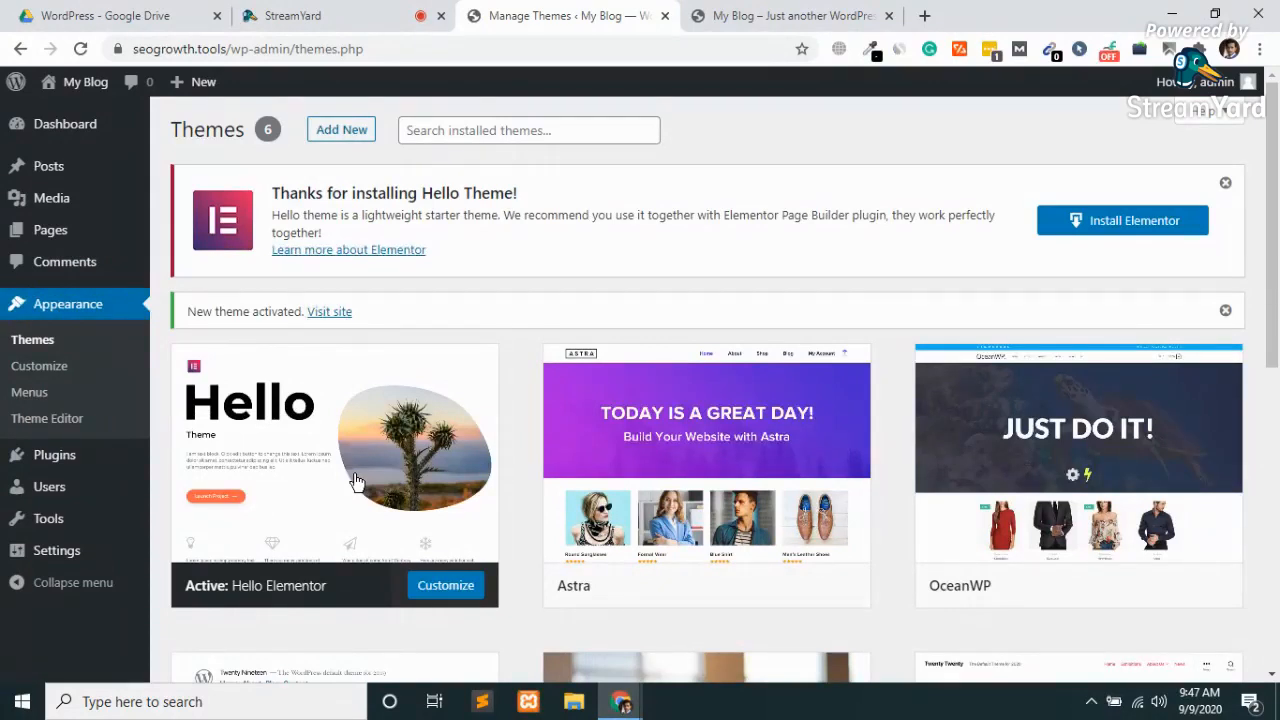
Install the recommended Elementor Page Builder plugin from the Hello theme notice and activate it.
{"action": "mouse_move", "coordinate": [378, 586]}
{"action": "left_click", "coordinate": [1127, 233]}
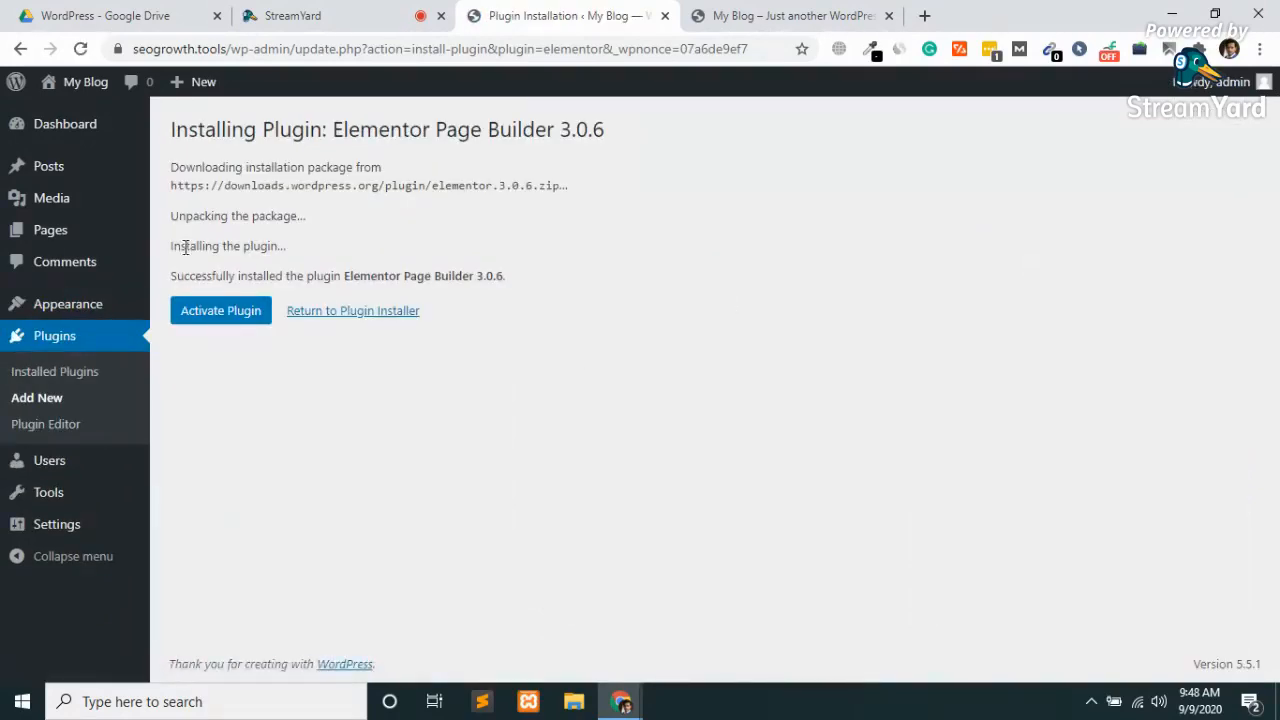
{"action": "left_click", "coordinate": [221, 316]}
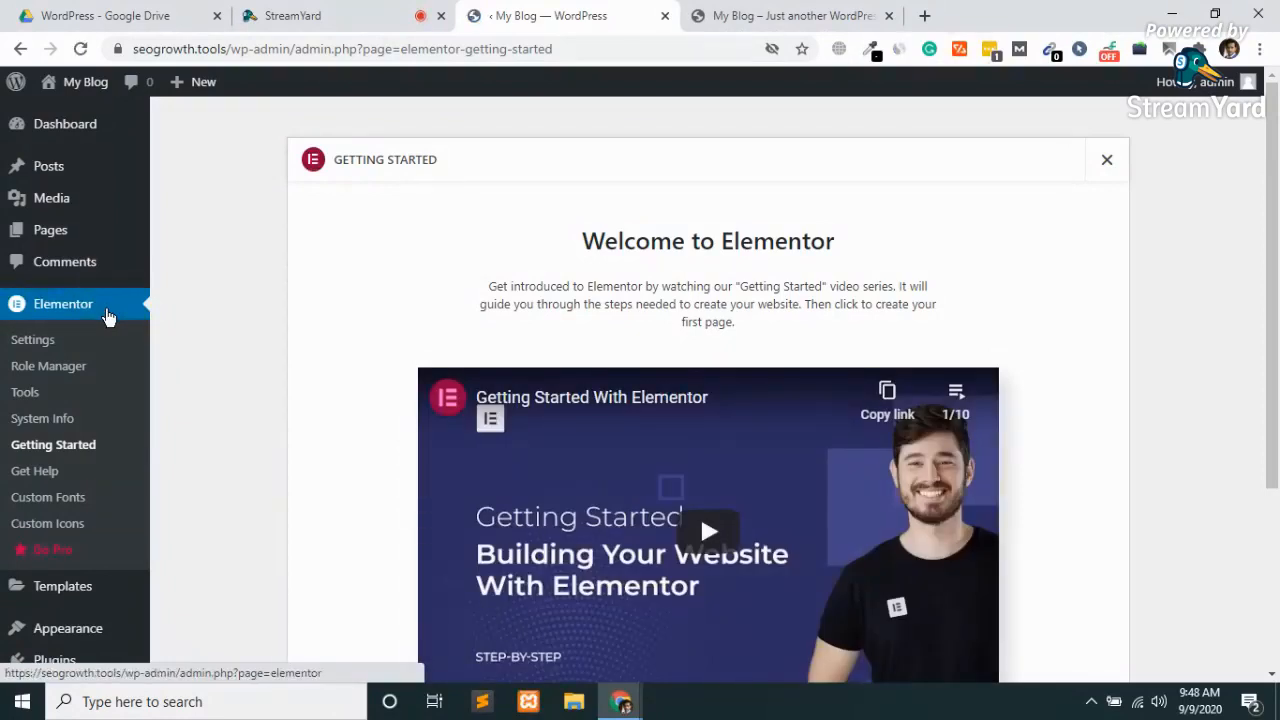
Open the WordPress Pages list, and reload the My Blog front page to view it with the new theme.
{"action": "left_click", "coordinate": [58, 238]}
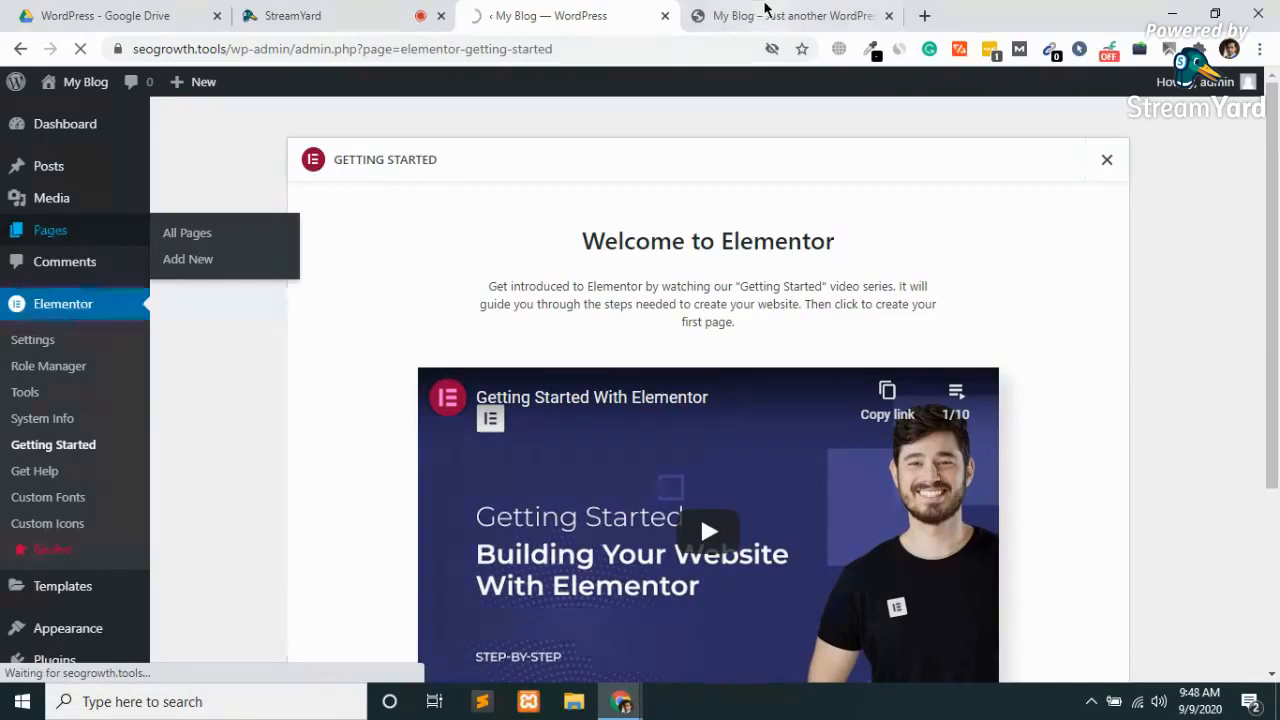
{"action": "left_click", "coordinate": [765, 10]}
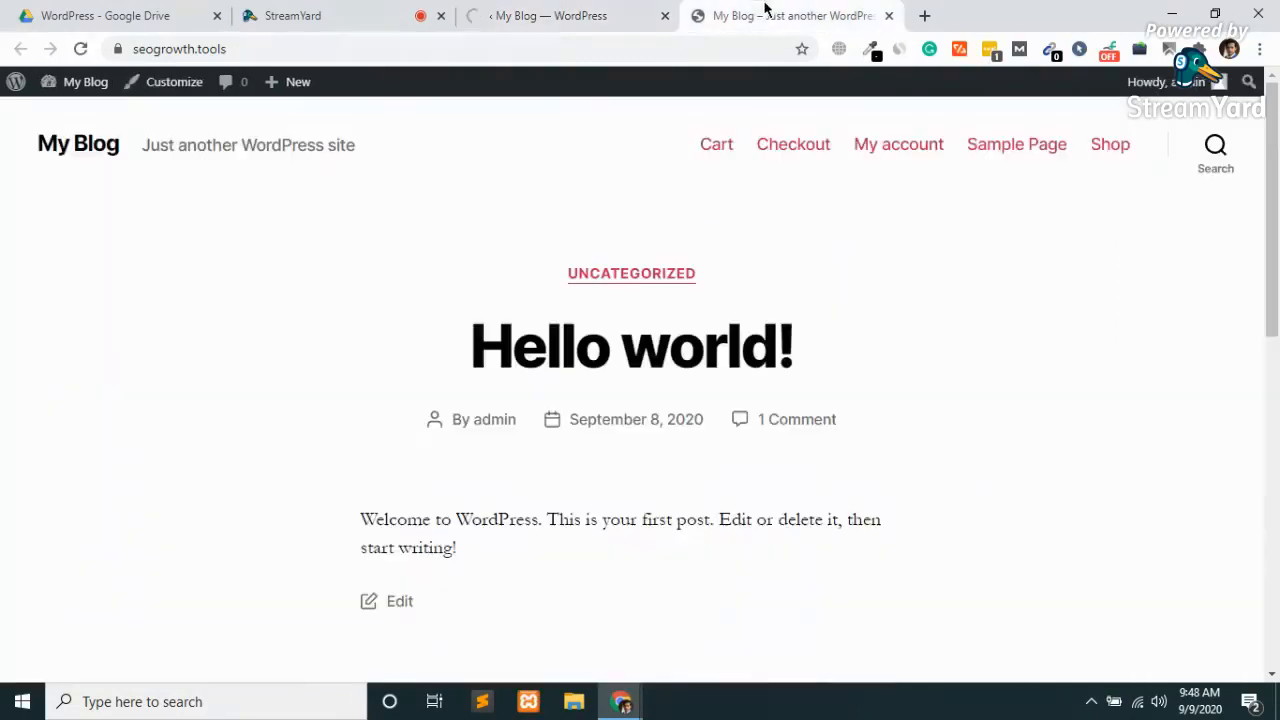
{"action": "left_click", "coordinate": [80, 49]}
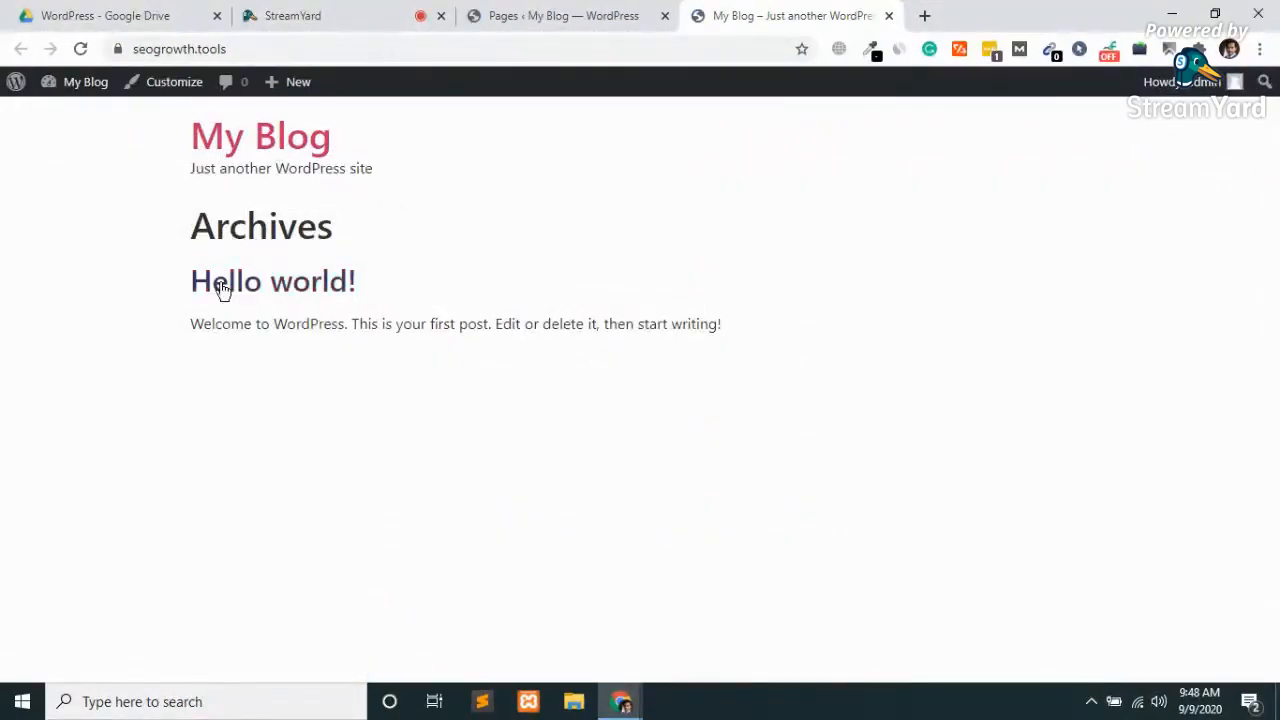
In the Pages list, move the Cart, Checkout, My account and Shop pages to the trash in one bulk action.
{"action": "left_click", "coordinate": [589, 14]}
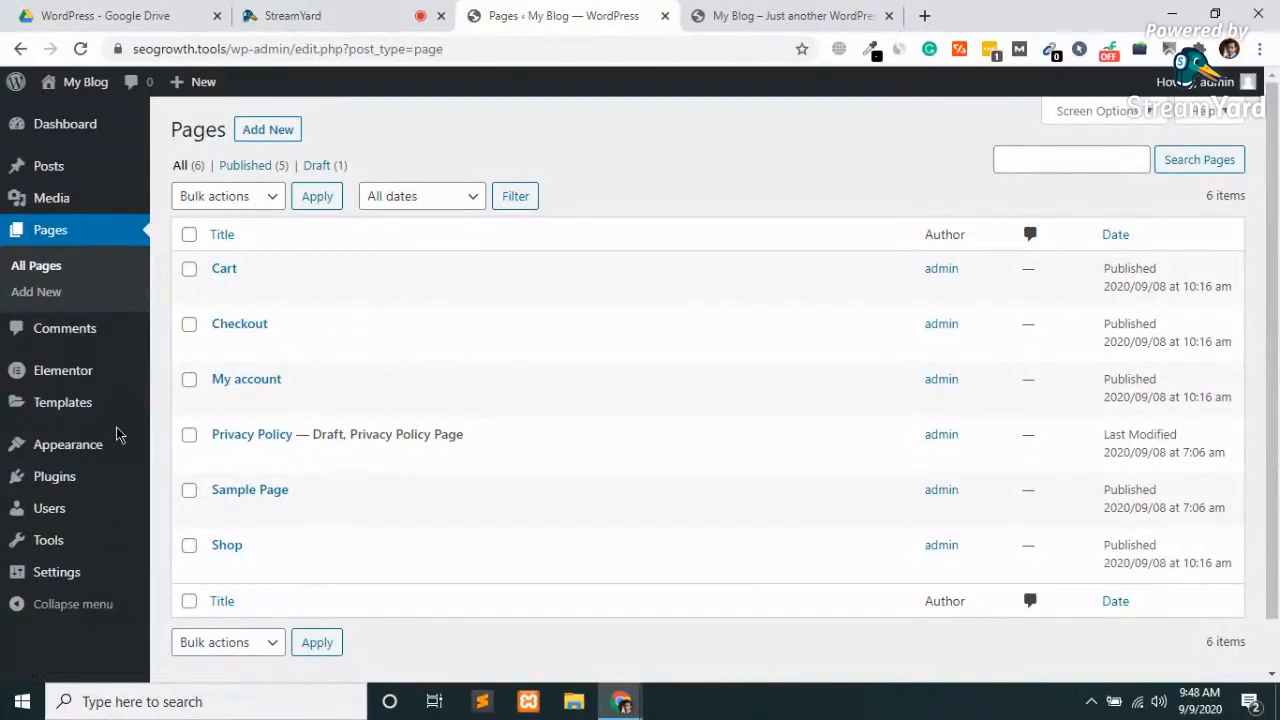
{"action": "left_click", "coordinate": [188, 236]}
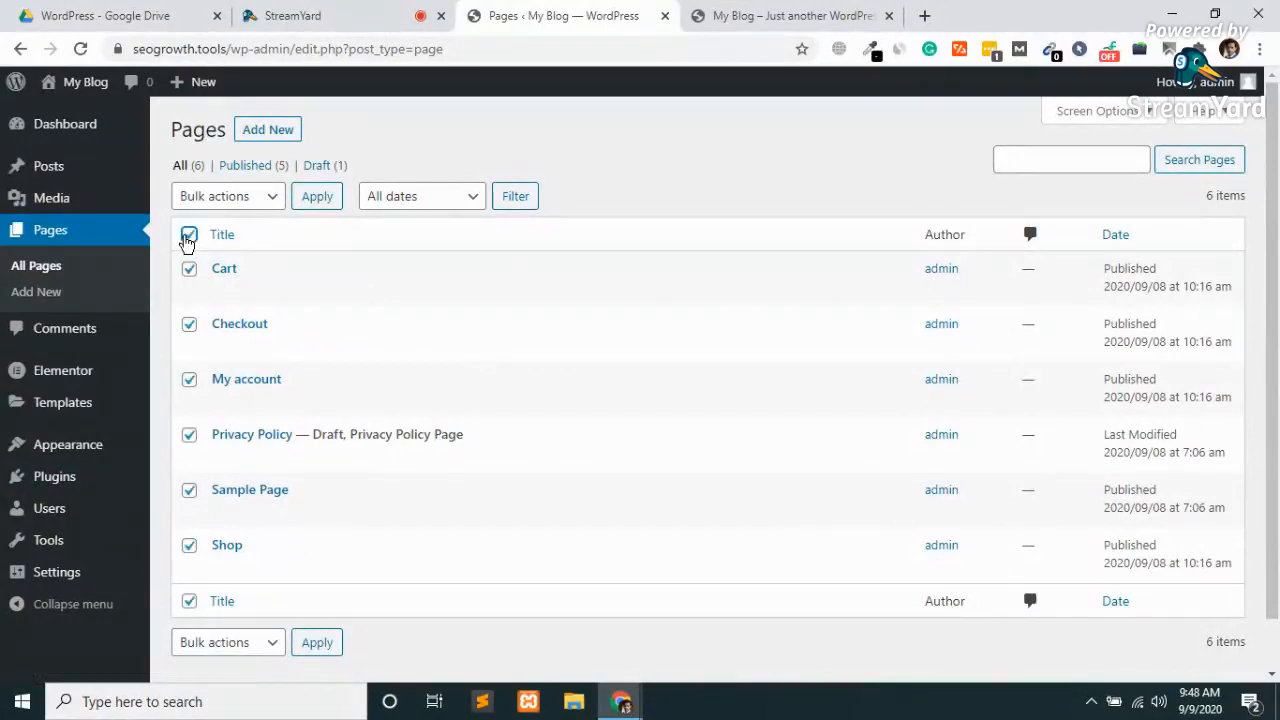
{"action": "left_click", "coordinate": [190, 436]}
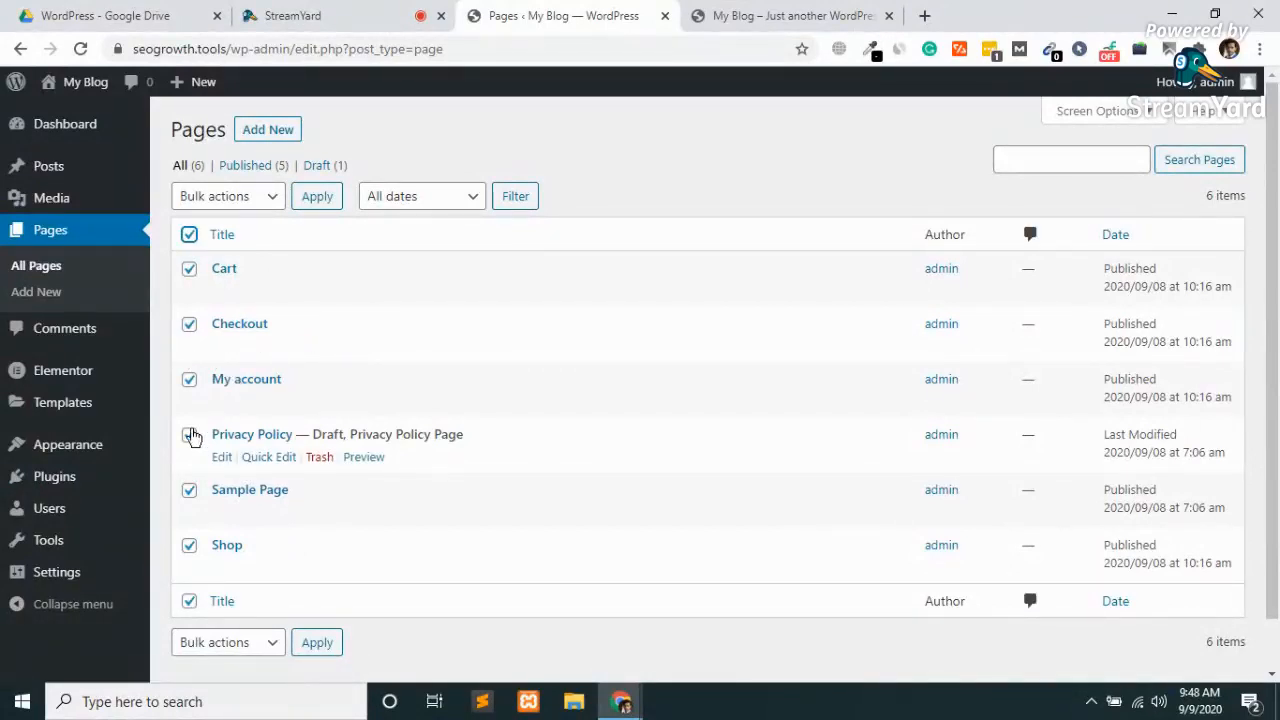
{"action": "left_click", "coordinate": [189, 490]}
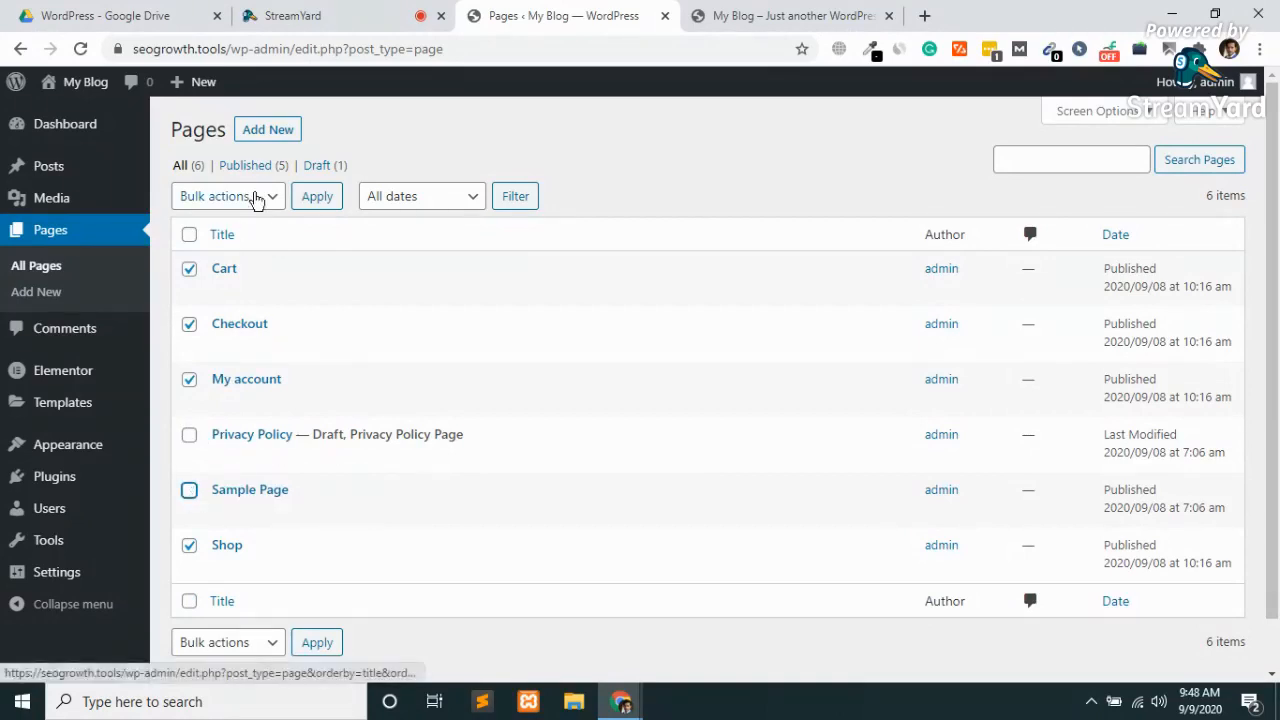
{"action": "left_click", "coordinate": [256, 198]}
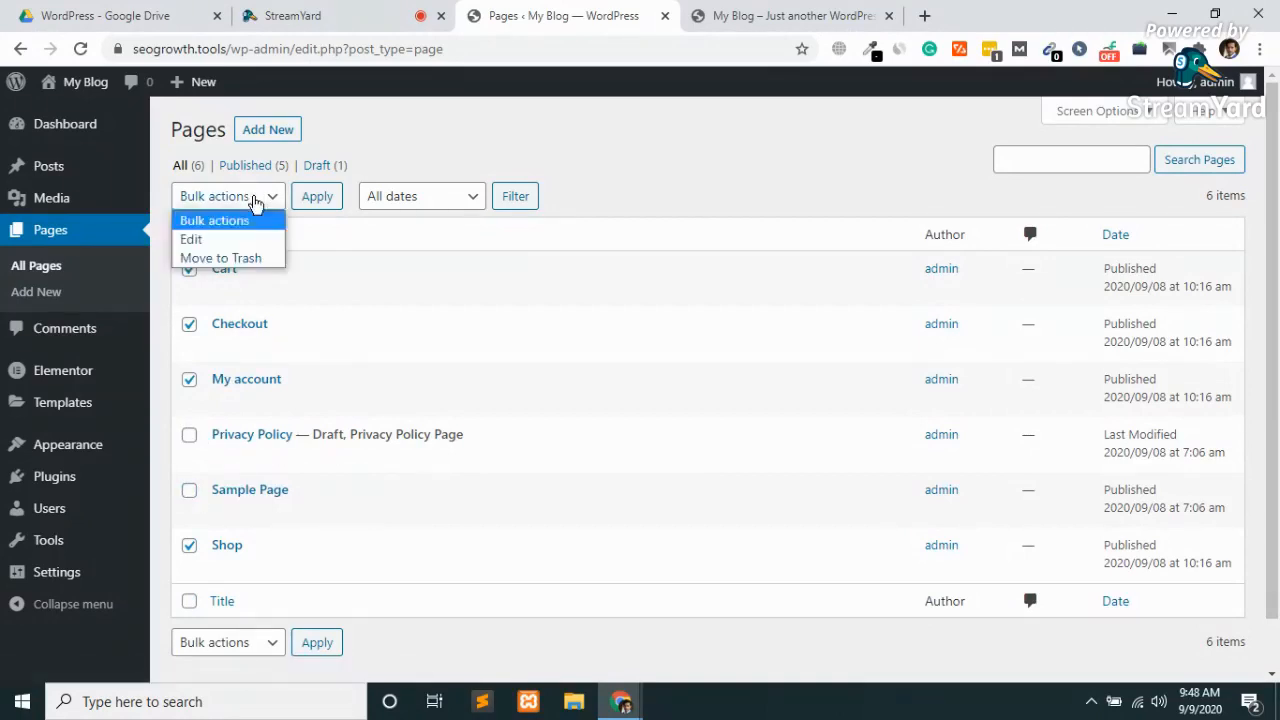
{"action": "left_click", "coordinate": [222, 260]}
{"action": "left_click", "coordinate": [320, 197]}
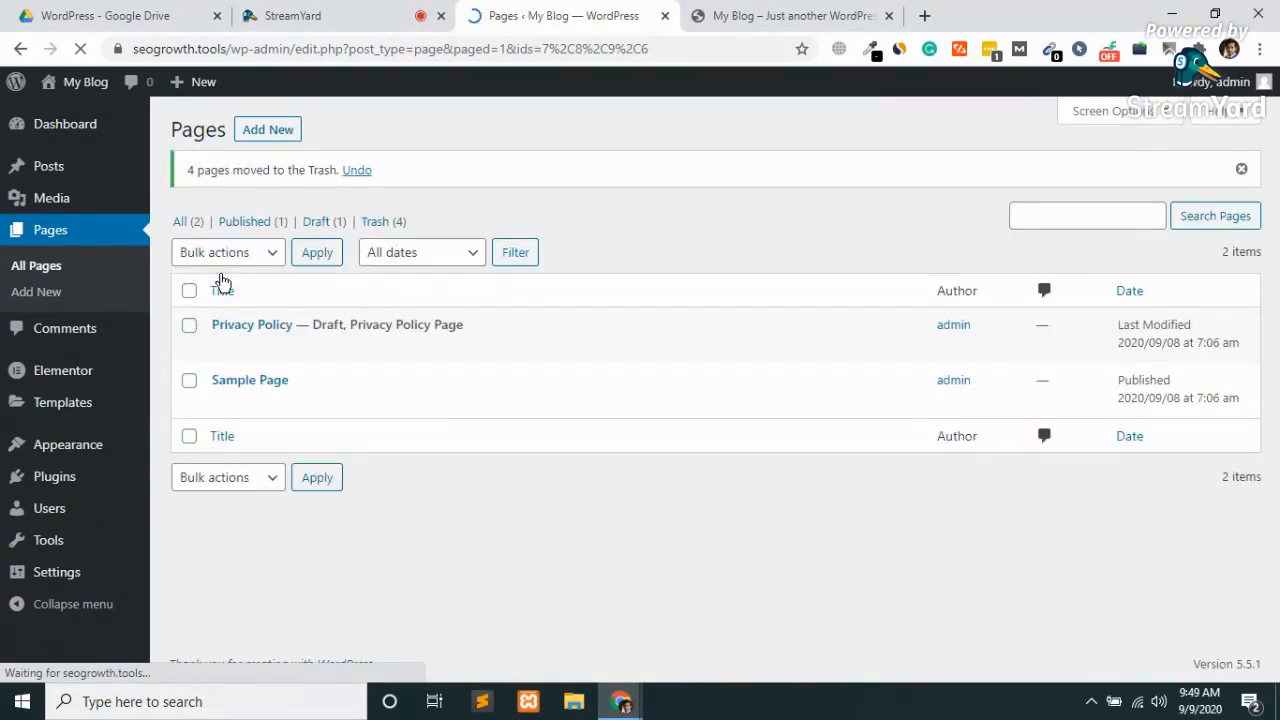
Start a new WordPress page and dismiss the block editor's welcome guide.
{"action": "left_click", "coordinate": [268, 129]}
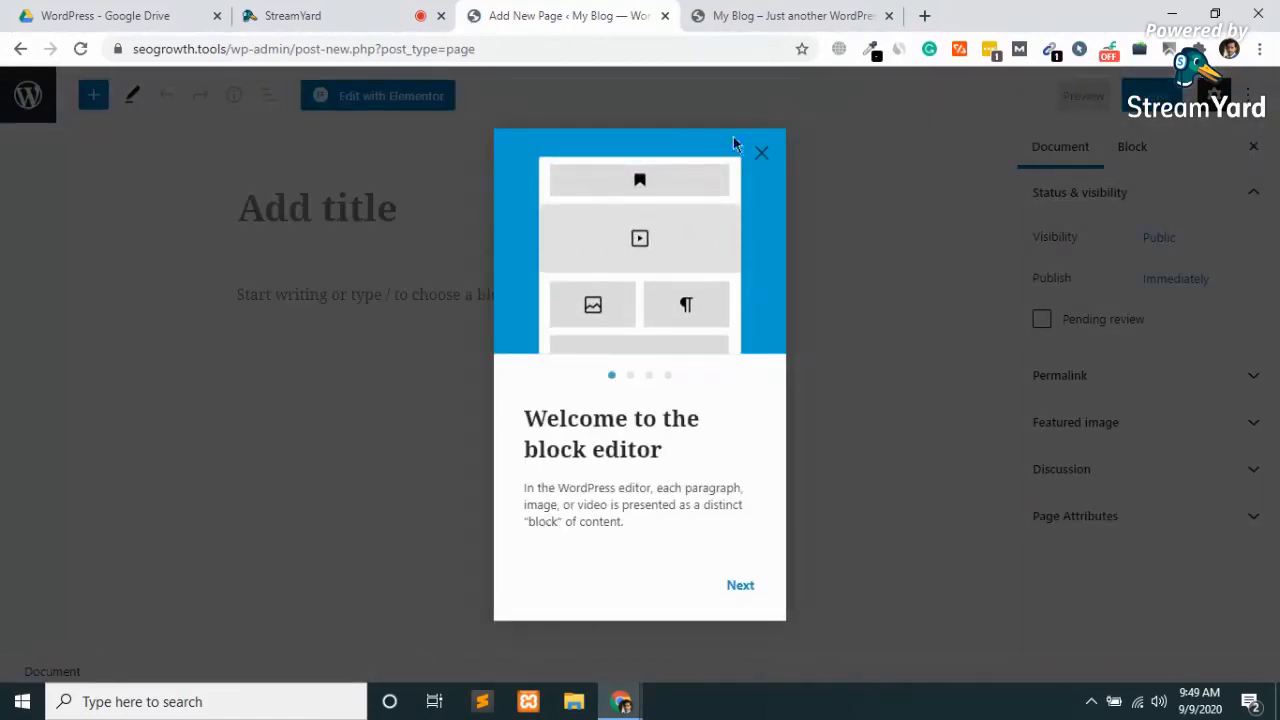
{"action": "left_click", "coordinate": [763, 155]}
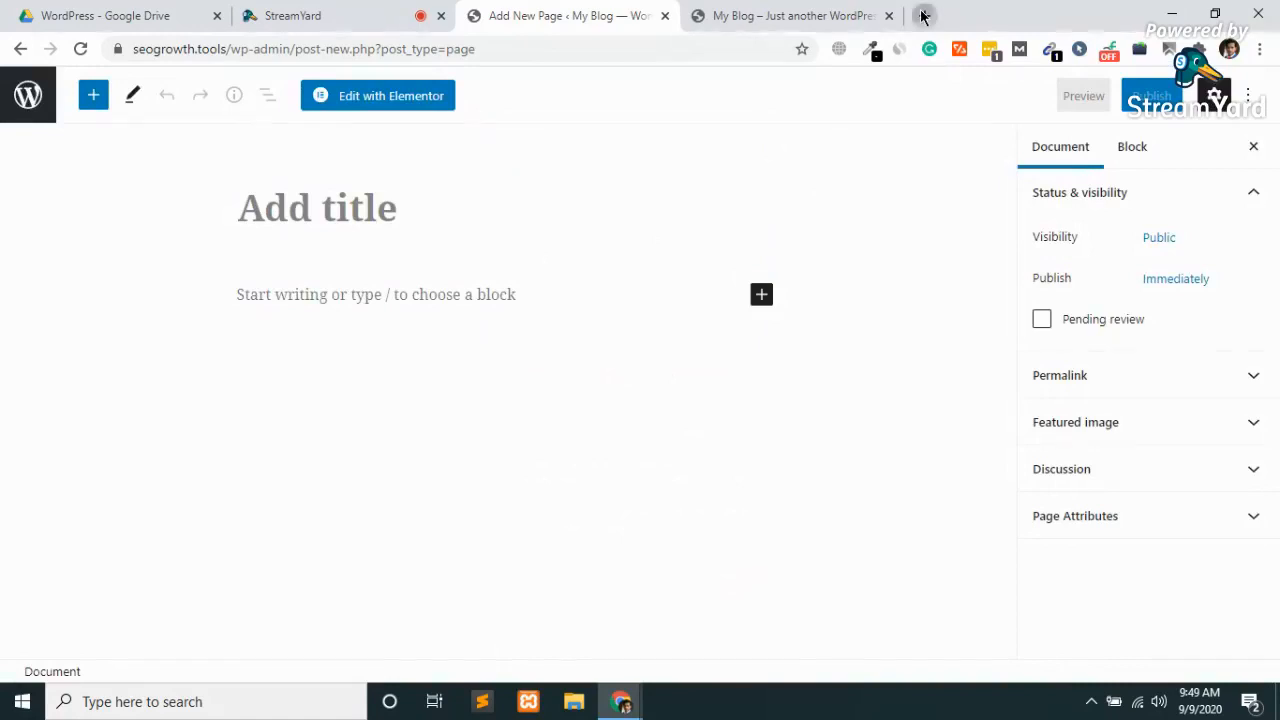
Search Google for astra theme wordpress, look for the WordPress.org Astra listing, and close the search.
{"action": "left_click", "coordinate": [923, 16]}
{"action": "type", "text": "ast"}
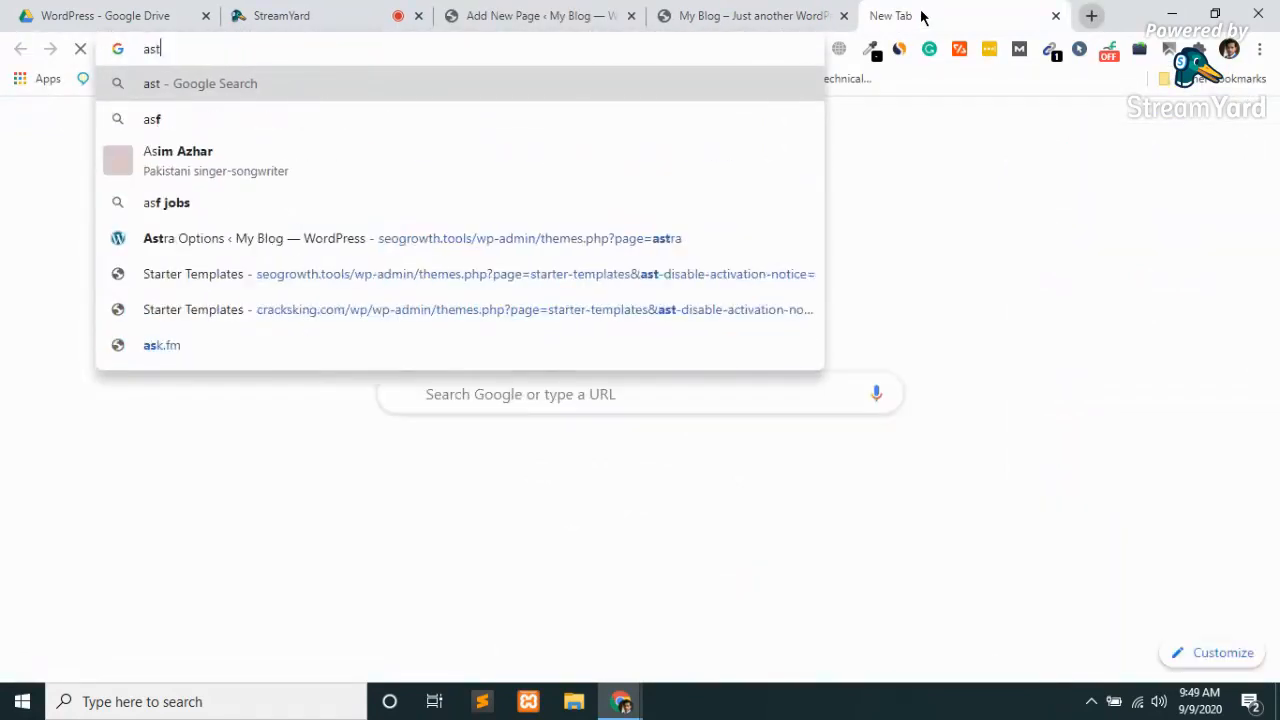
{"action": "type", "text": "ra theme"}
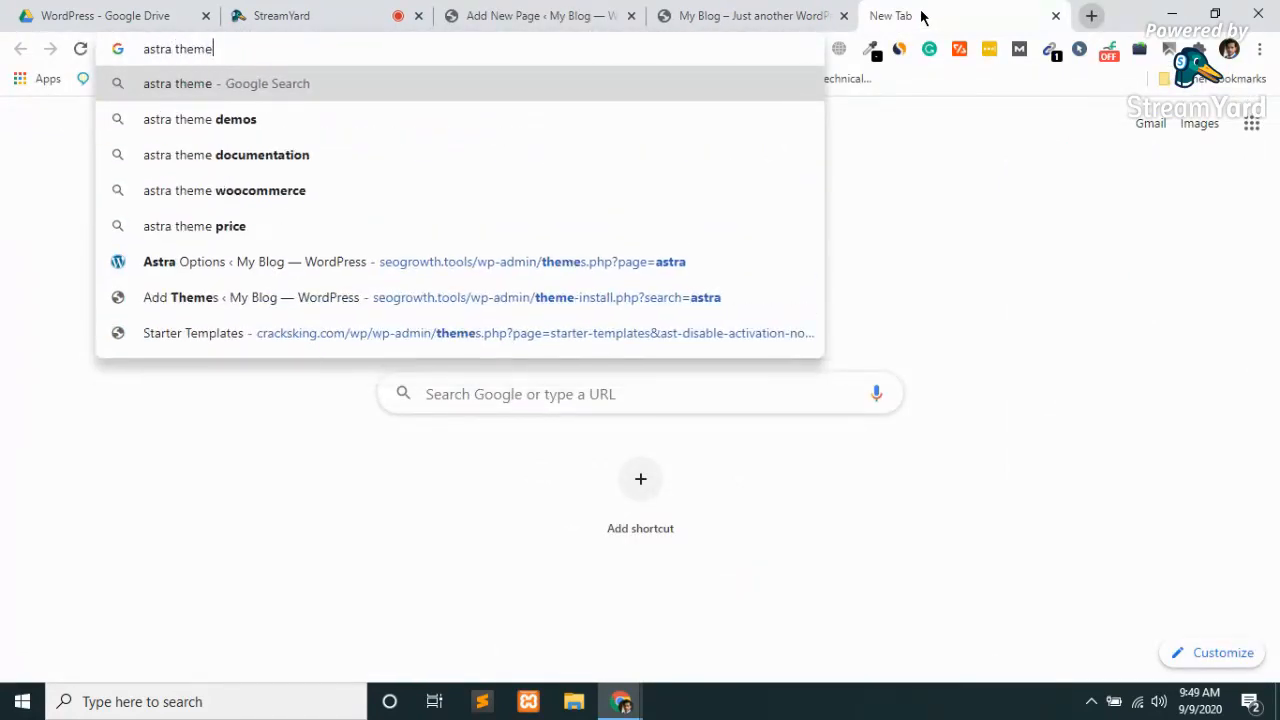
{"action": "type", "text": " wordpress"}
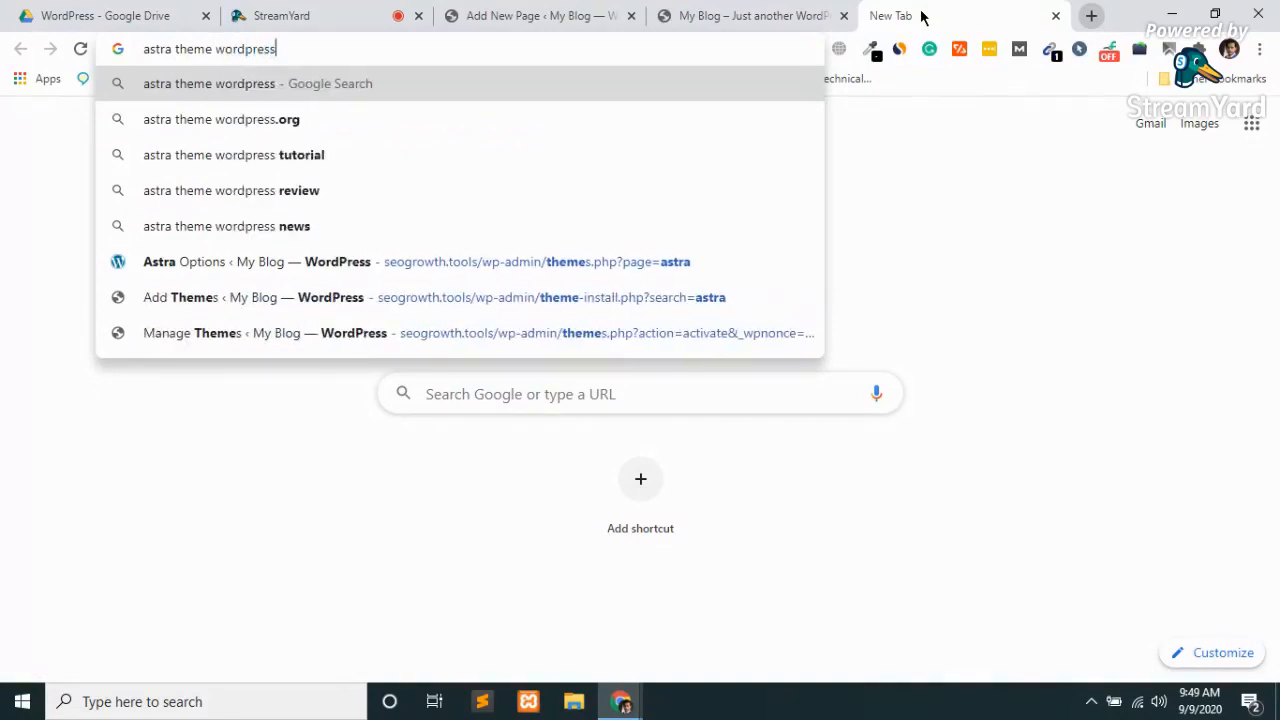
{"action": "key", "text": "Return"}
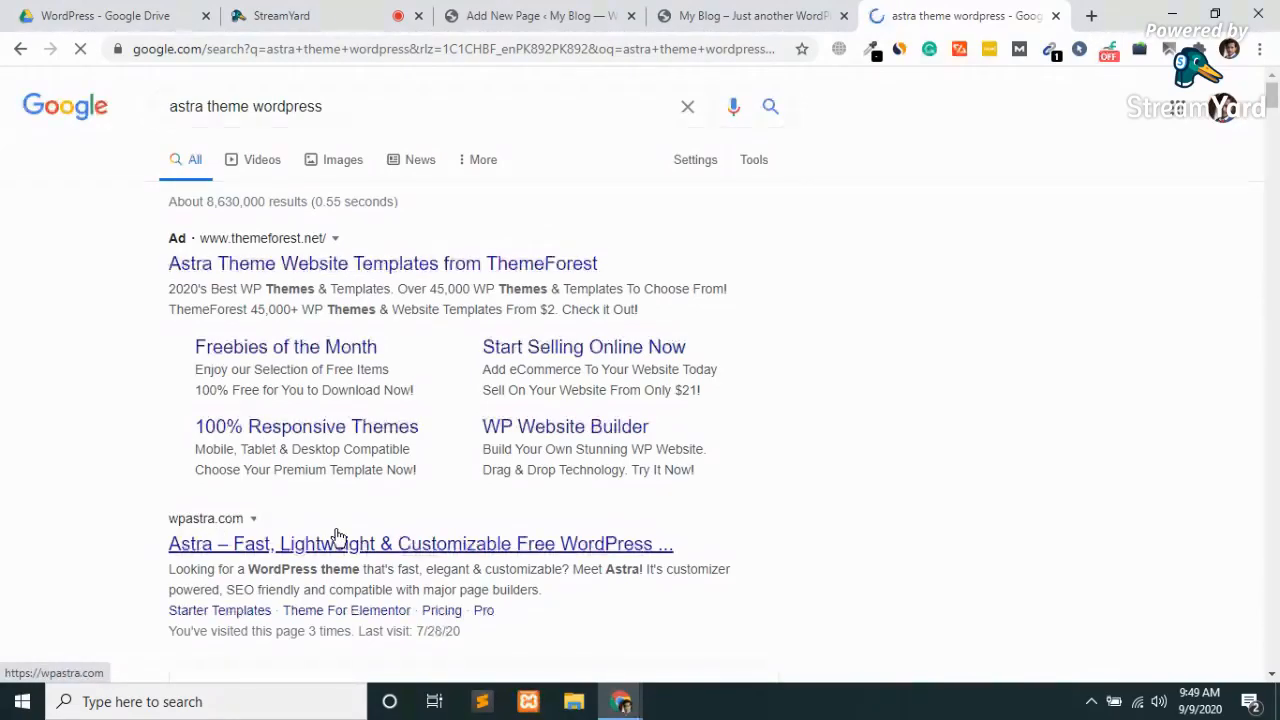
{"action": "scroll", "coordinate": [338, 537], "scroll_direction": "down", "scroll_amount": 5}
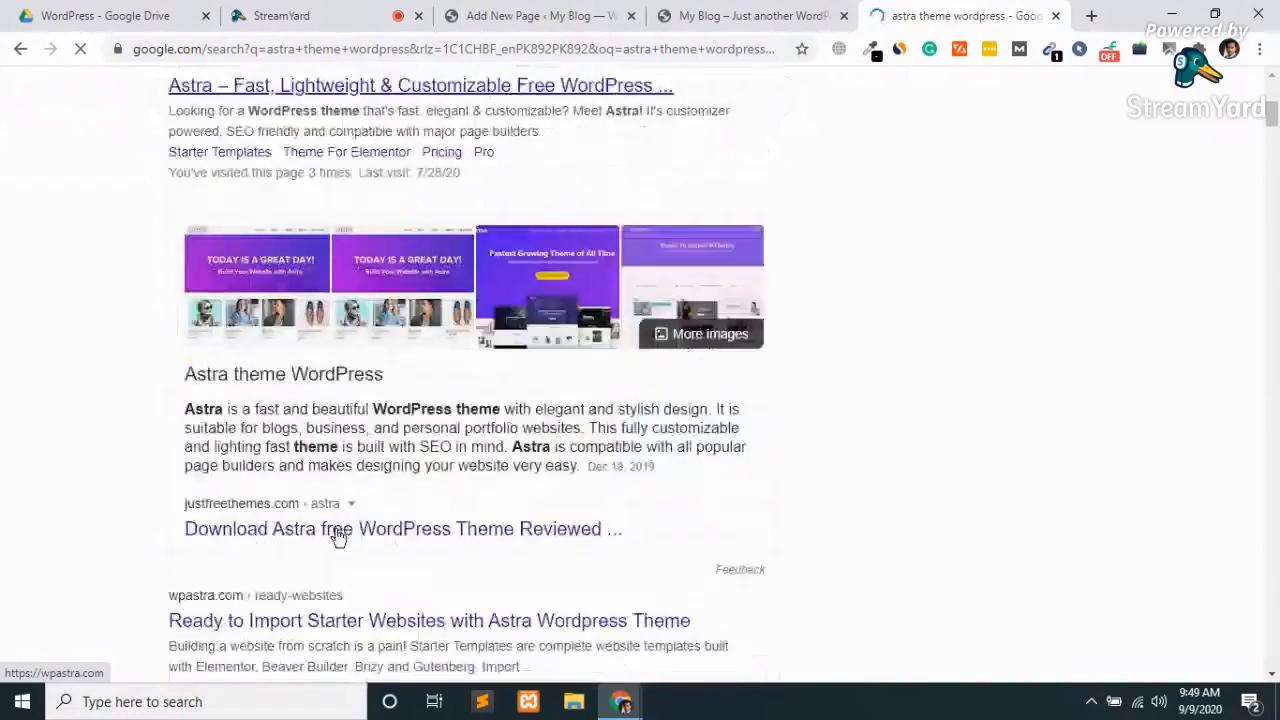
{"action": "scroll", "coordinate": [338, 537], "scroll_direction": "down", "scroll_amount": 8}
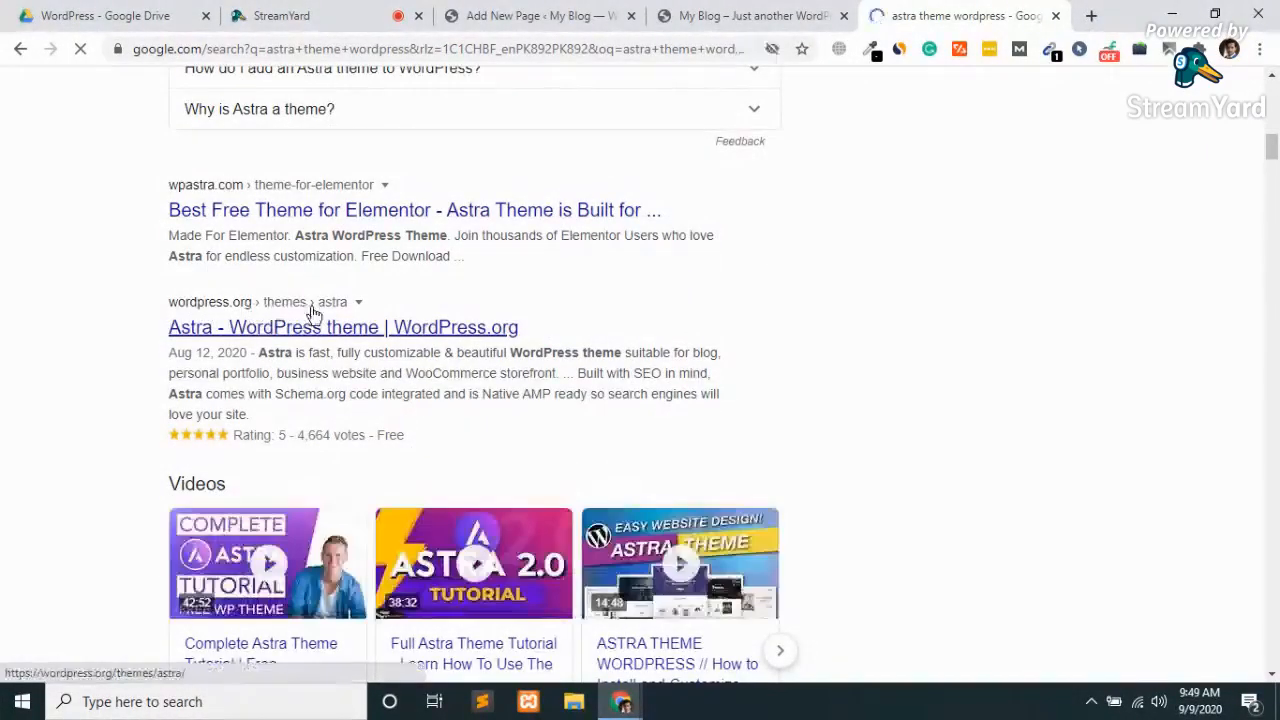
{"action": "left_click", "coordinate": [262, 338]}
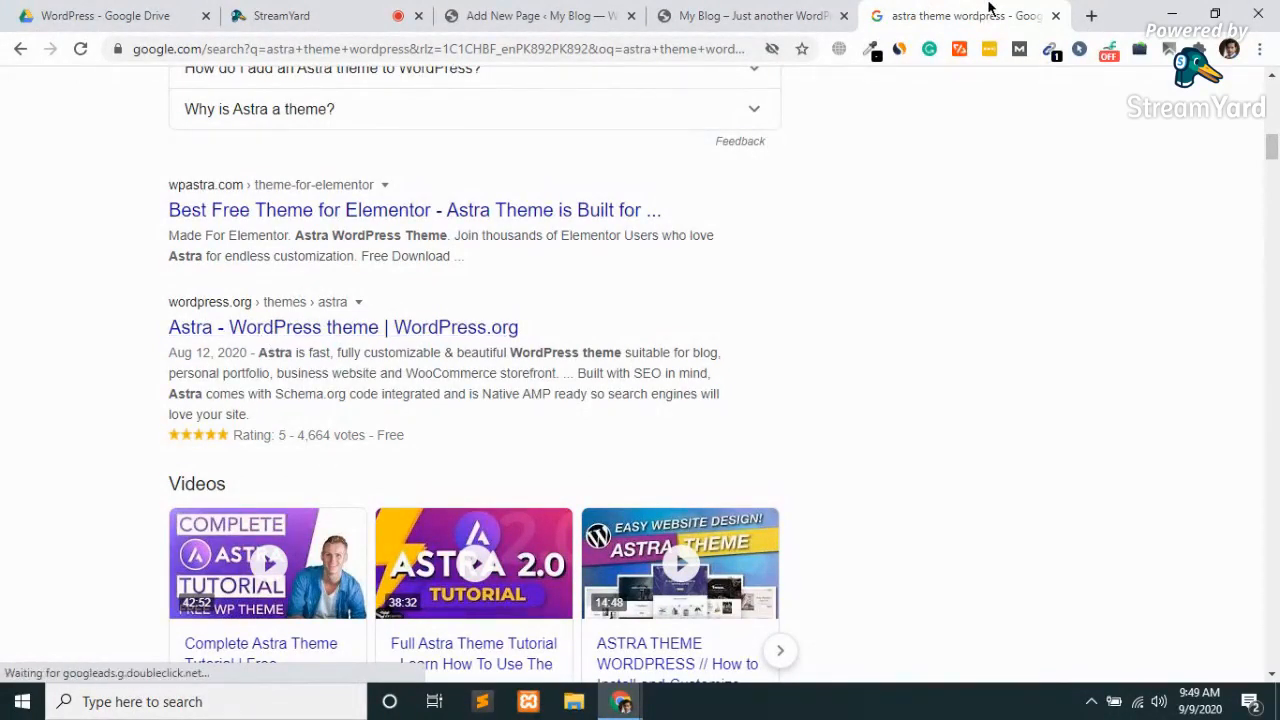
{"action": "key", "text": "ctrl+w"}
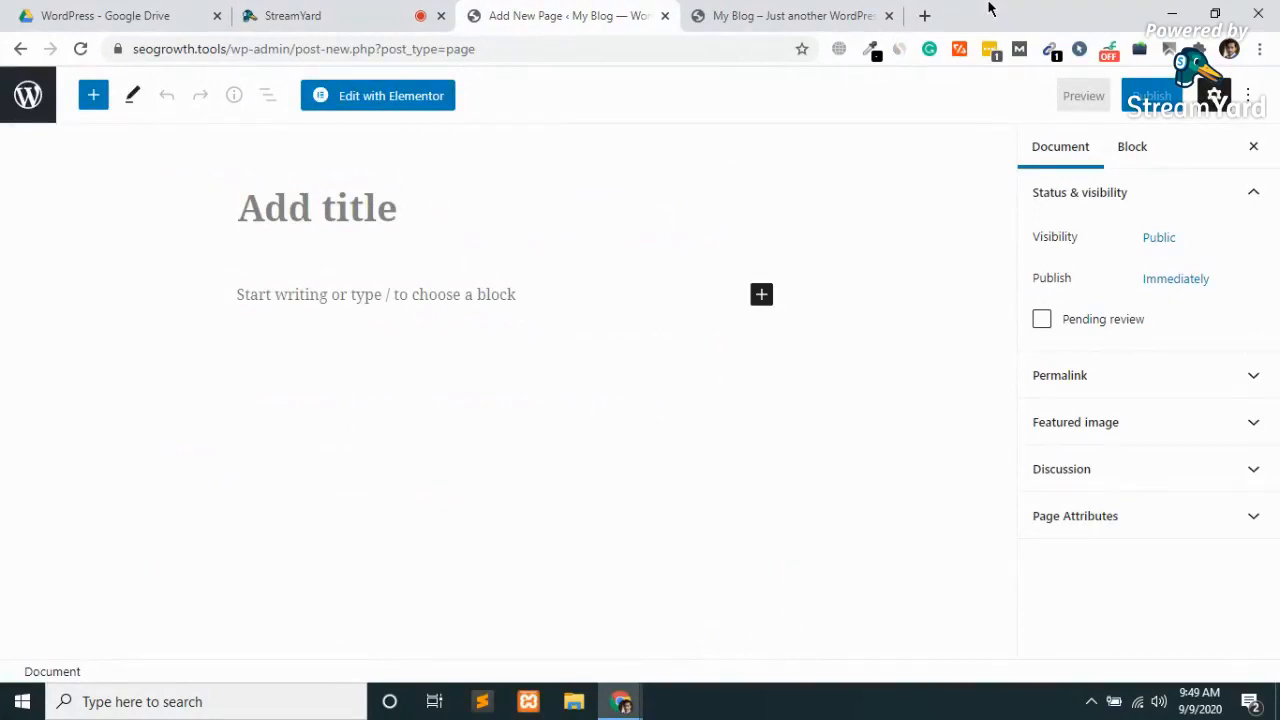
Title the new page Home and publish it.
{"action": "left_click", "coordinate": [364, 214]}
{"action": "type", "text": "Home"}
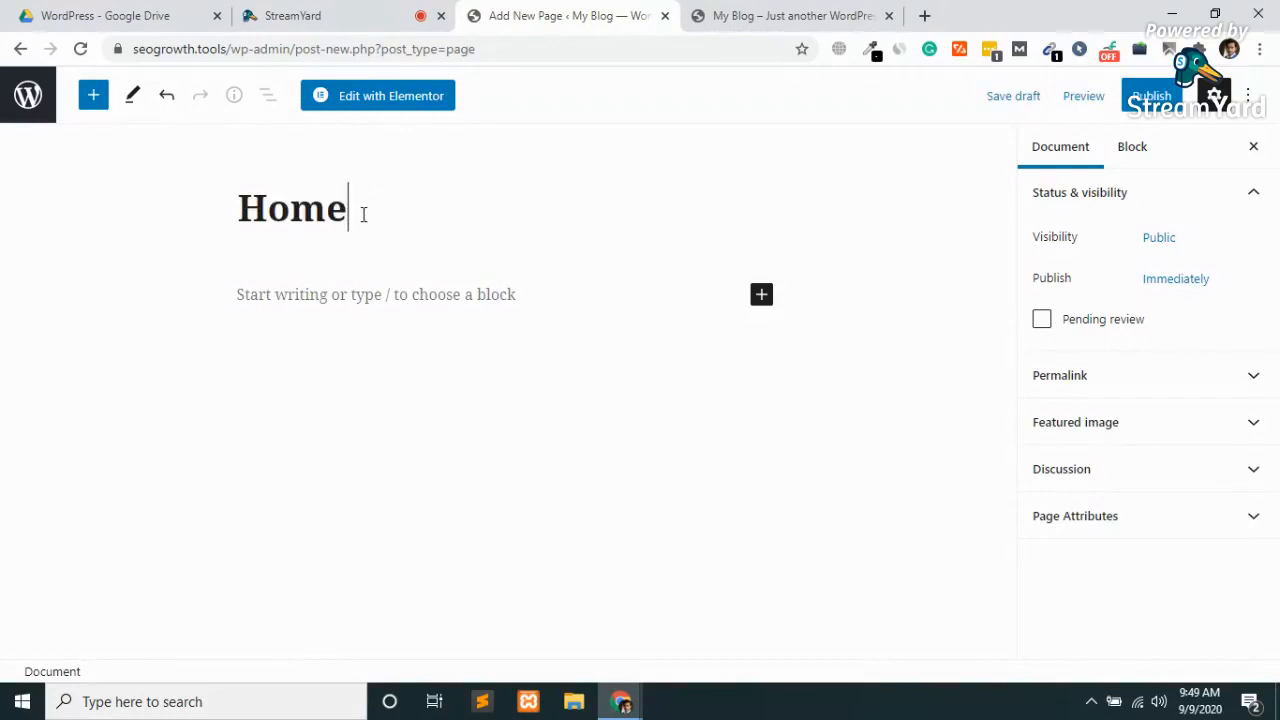
{"action": "left_click", "coordinate": [1152, 95]}
{"action": "left_click", "coordinate": [1071, 98]}
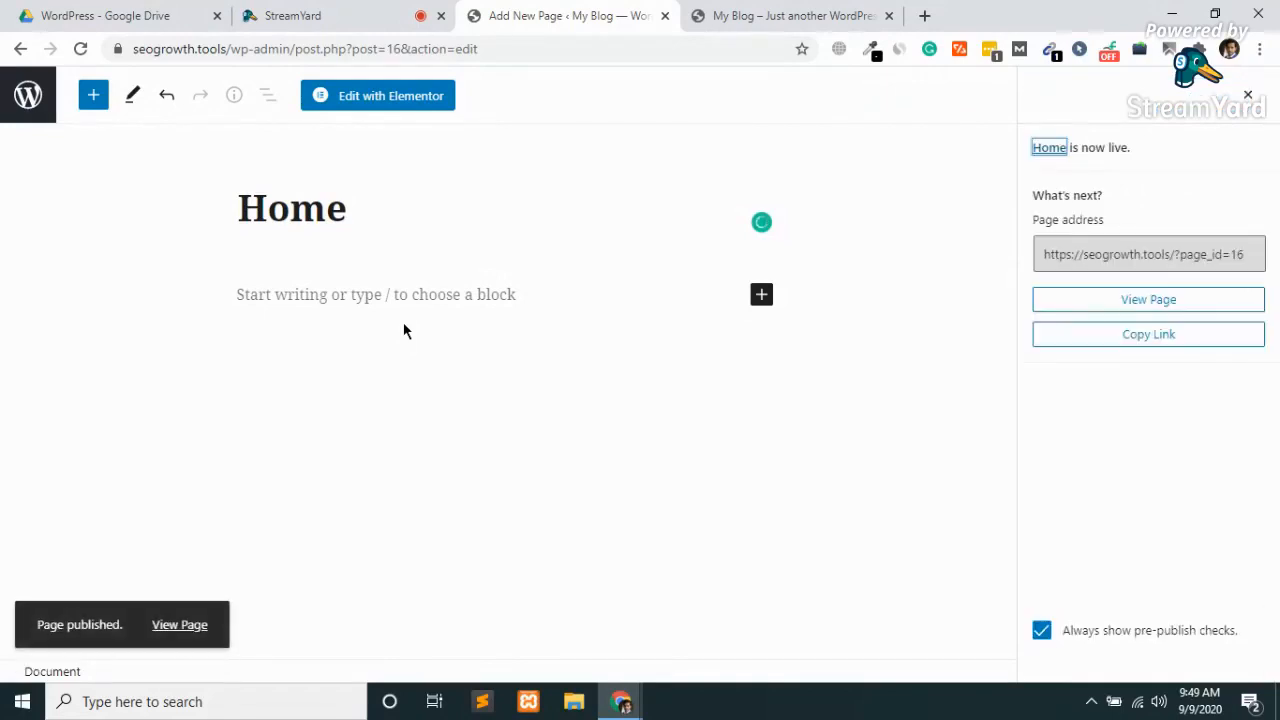
Check the StreamYard comments, return to the page editor, and view the published Home page in its own tab.
{"action": "left_click", "coordinate": [316, 9]}
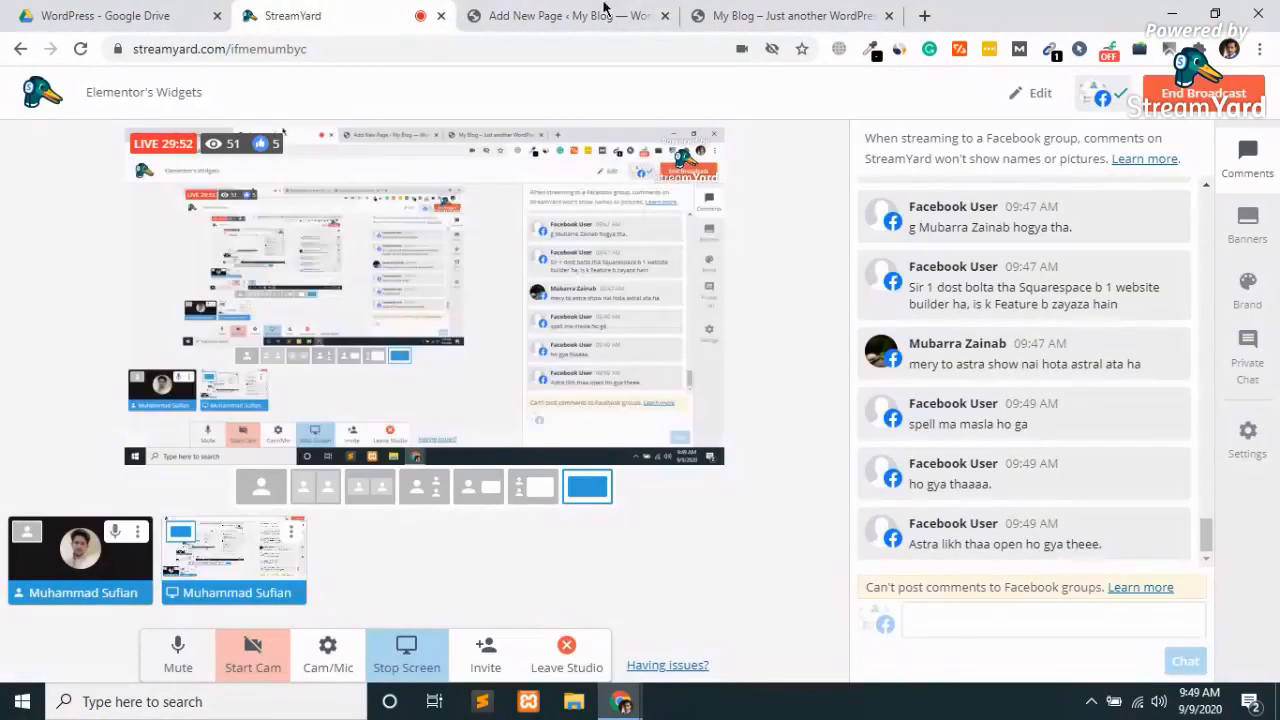
{"action": "left_click", "coordinate": [545, 15]}
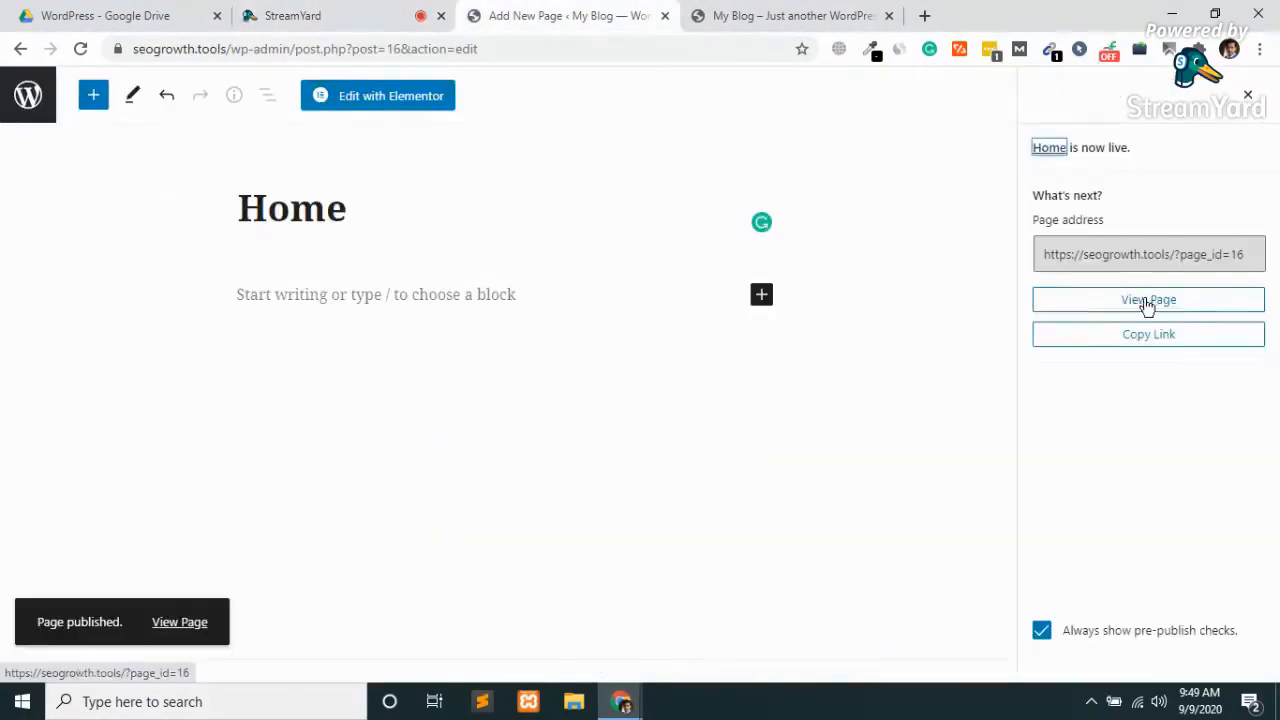
{"action": "left_click", "coordinate": [1086, 302]}
{"action": "left_click", "coordinate": [757, 10]}
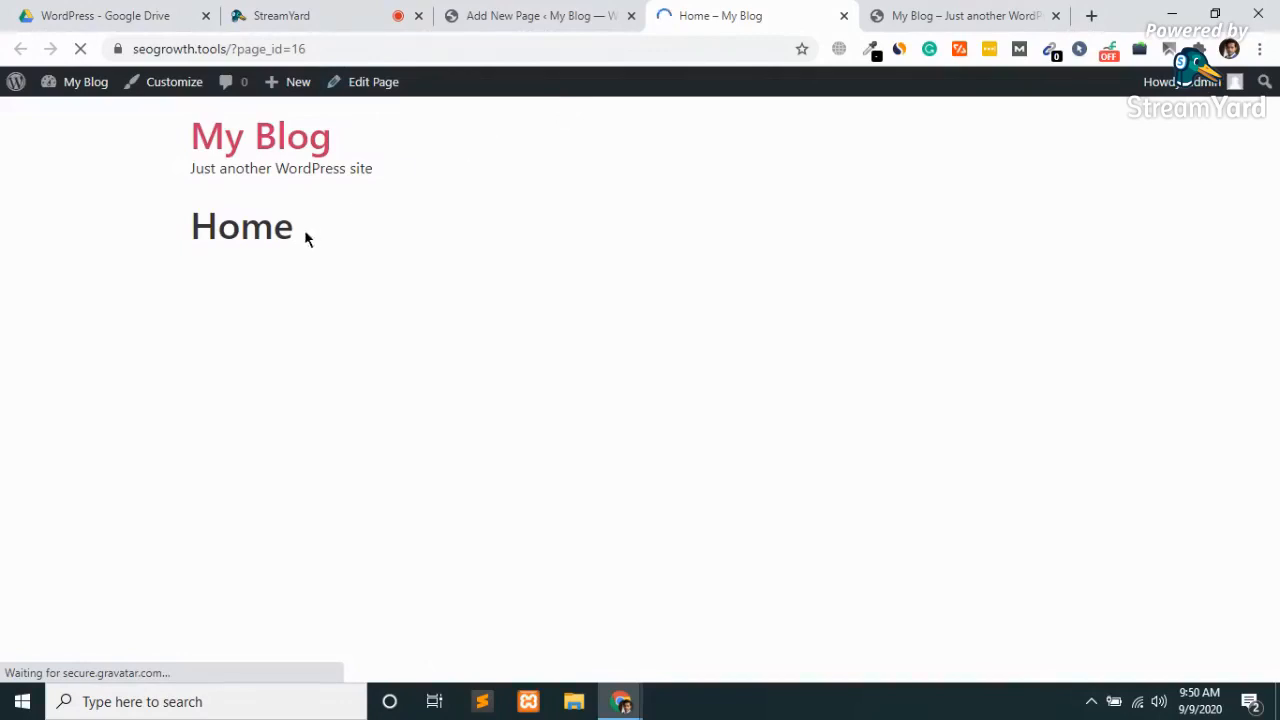
Visit the site's front page at seogrowth.tools from the published Home page and reload it.
{"action": "left_click", "coordinate": [277, 140]}
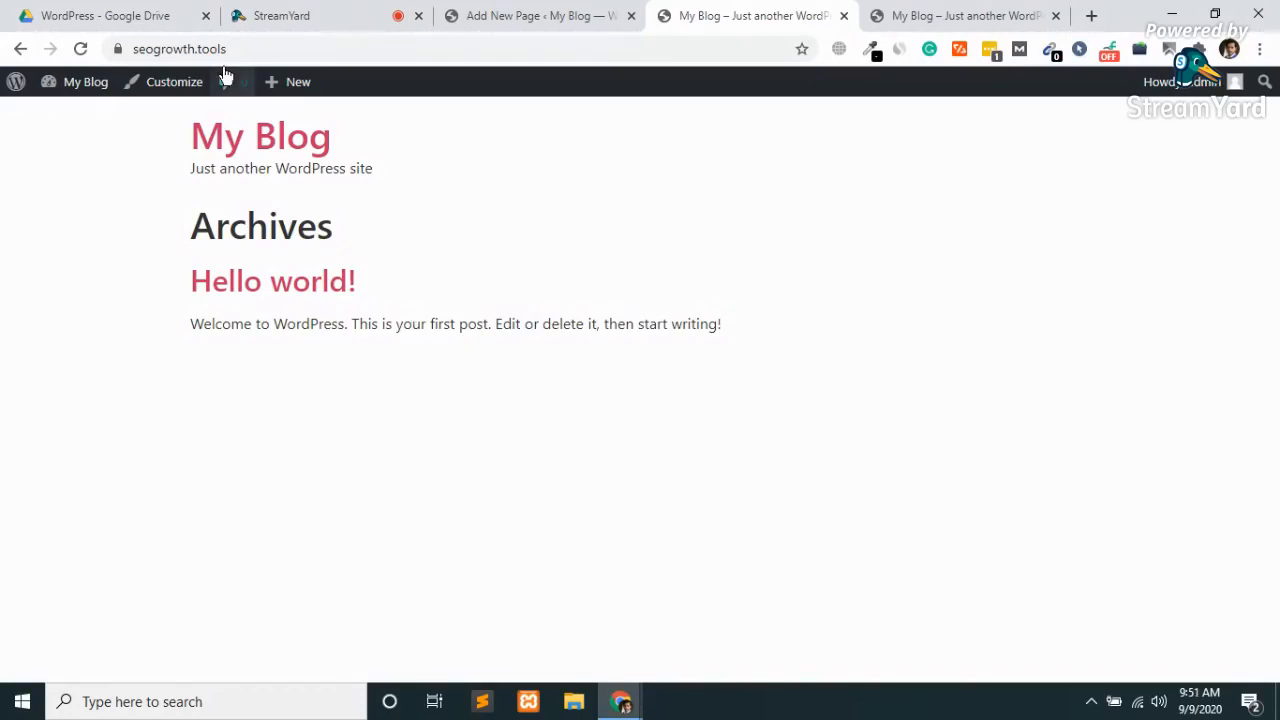
{"action": "left_click", "coordinate": [262, 51]}
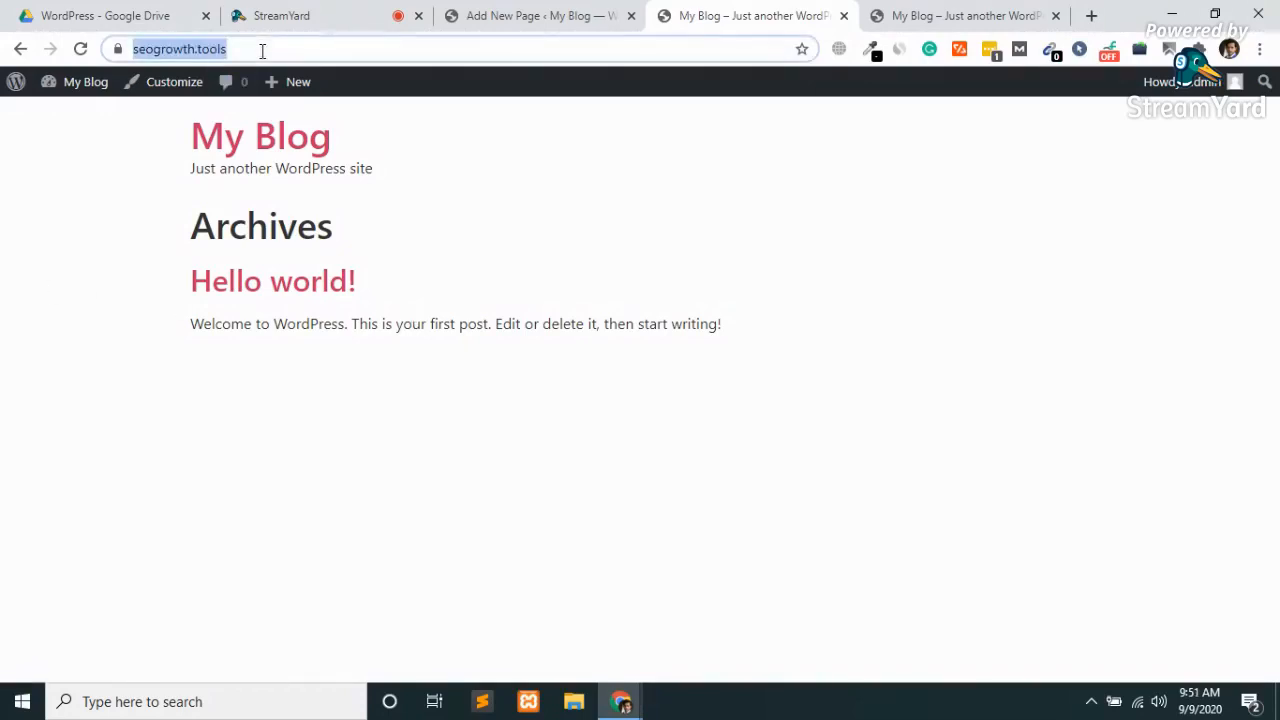
{"action": "key", "text": "Return"}
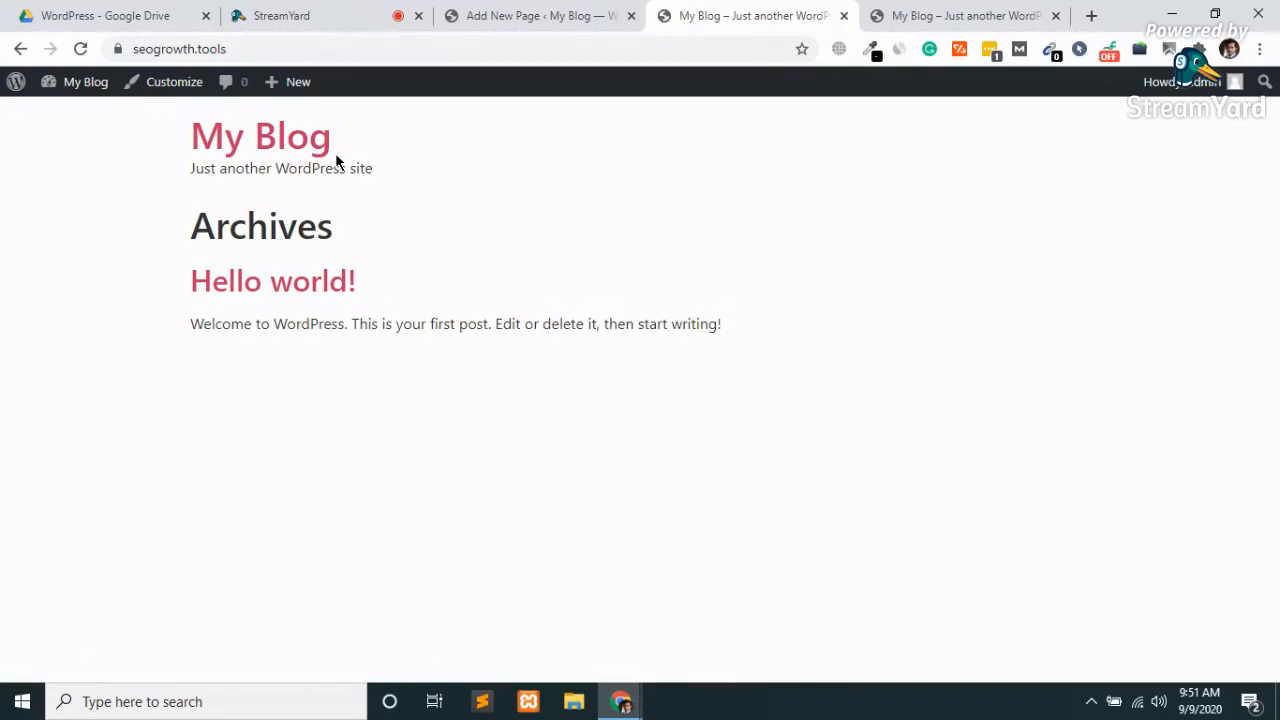
Leave the Home page editor for the wp-admin dashboard and open the Reading settings.
{"action": "left_click", "coordinate": [540, 14]}
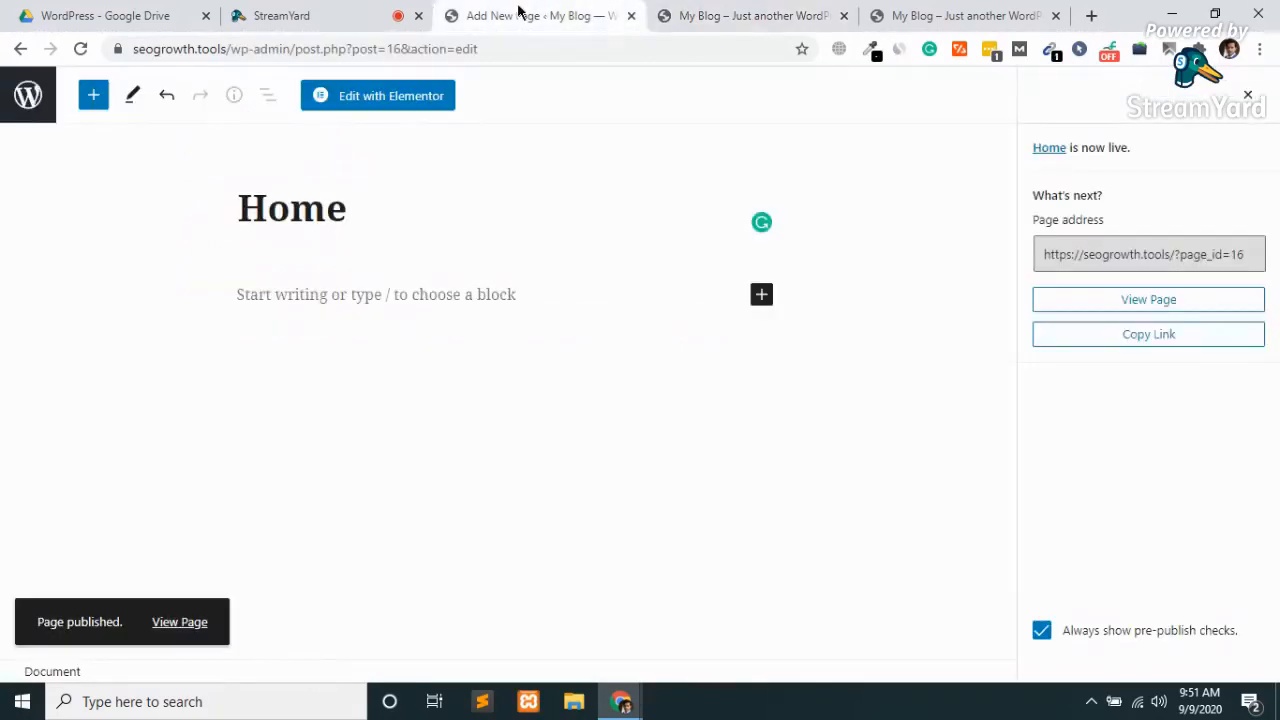
{"action": "left_click", "coordinate": [32, 92]}
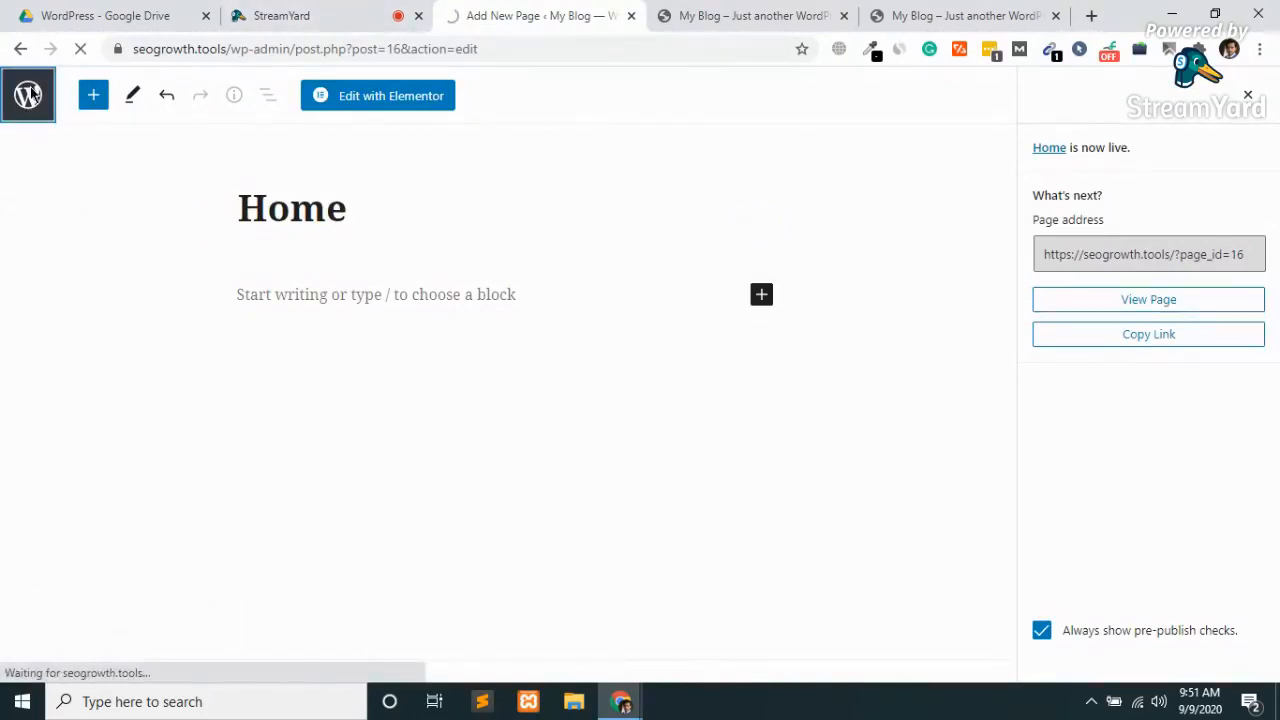
{"action": "left_click_drag", "start_coordinate": [295, 49], "coordinate": [850, 52]}
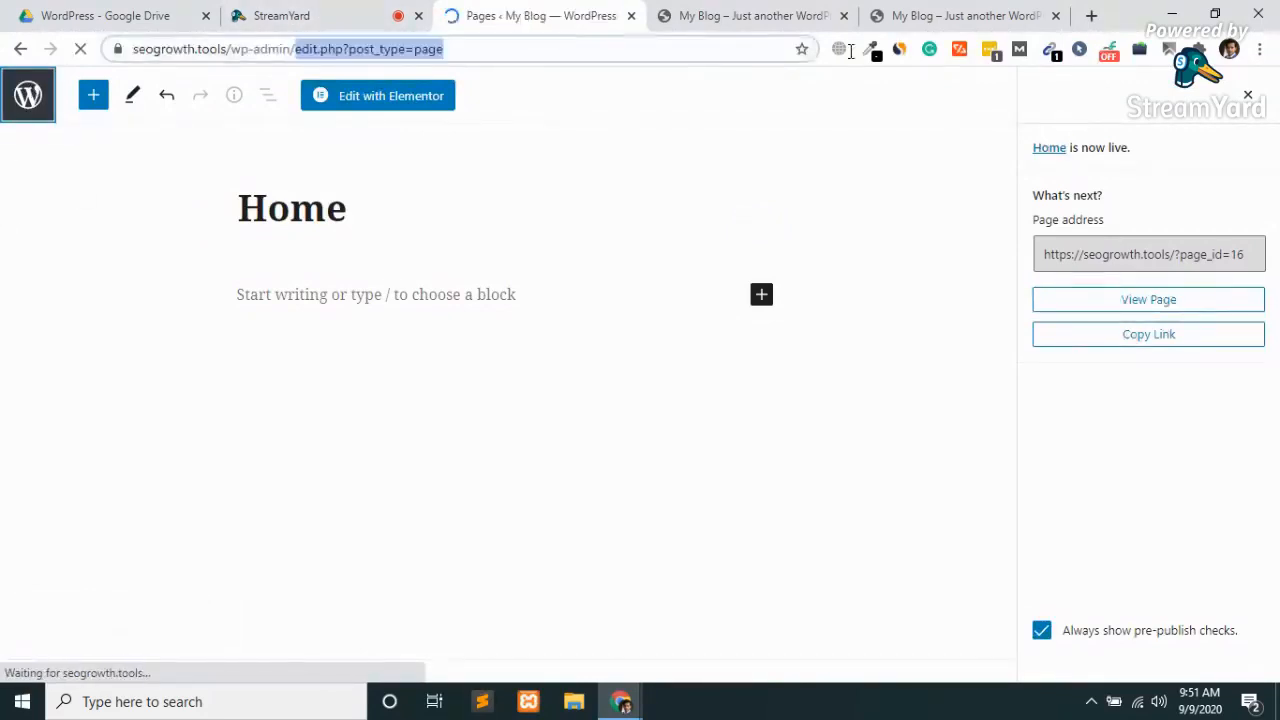
{"action": "key", "text": "BackSpace"}
{"action": "key", "text": "Return"}
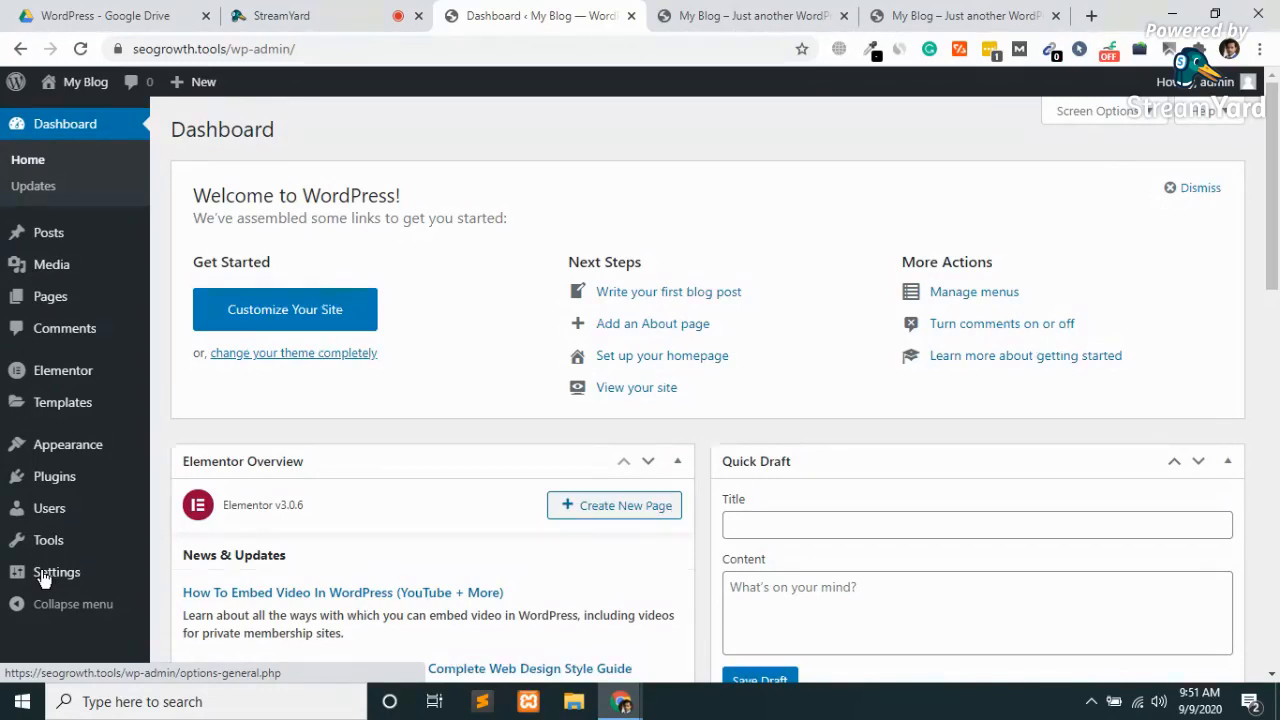
{"action": "mouse_move", "coordinate": [65, 580]}
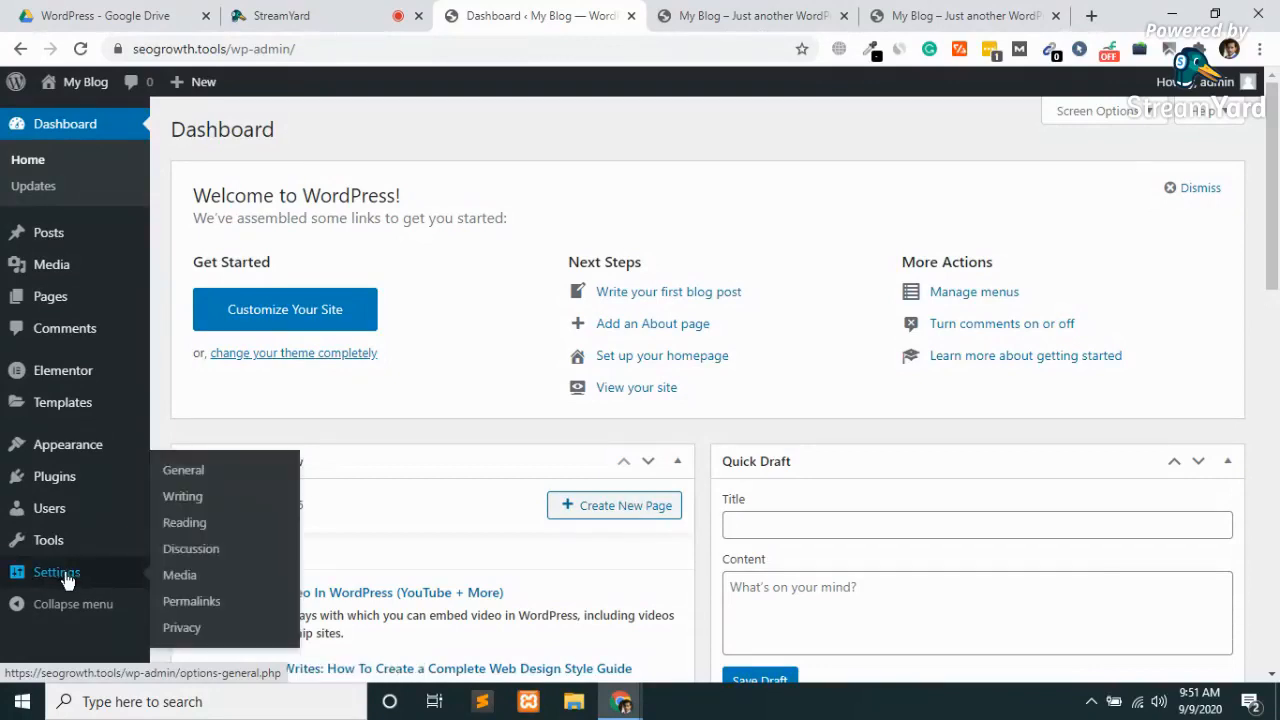
{"action": "left_click", "coordinate": [185, 528]}
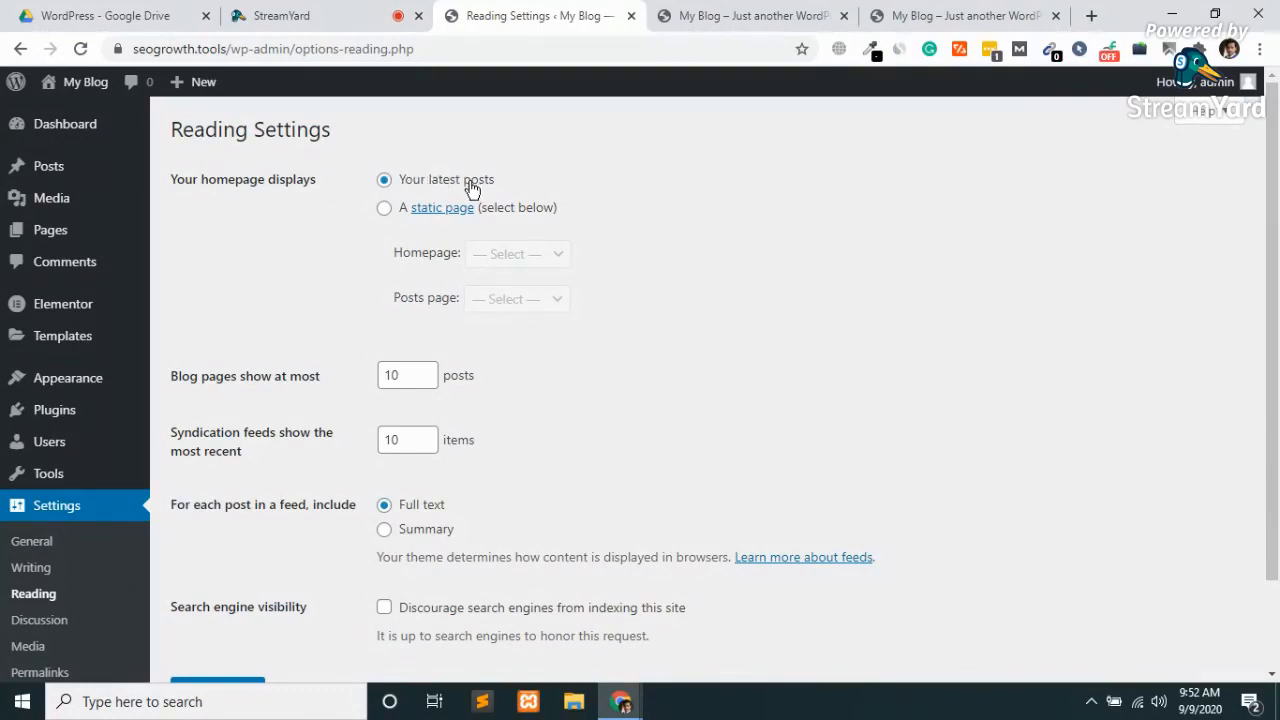
Make the homepage display a static page, choose Home as the homepage, and save the changes.
{"action": "left_click", "coordinate": [384, 210]}
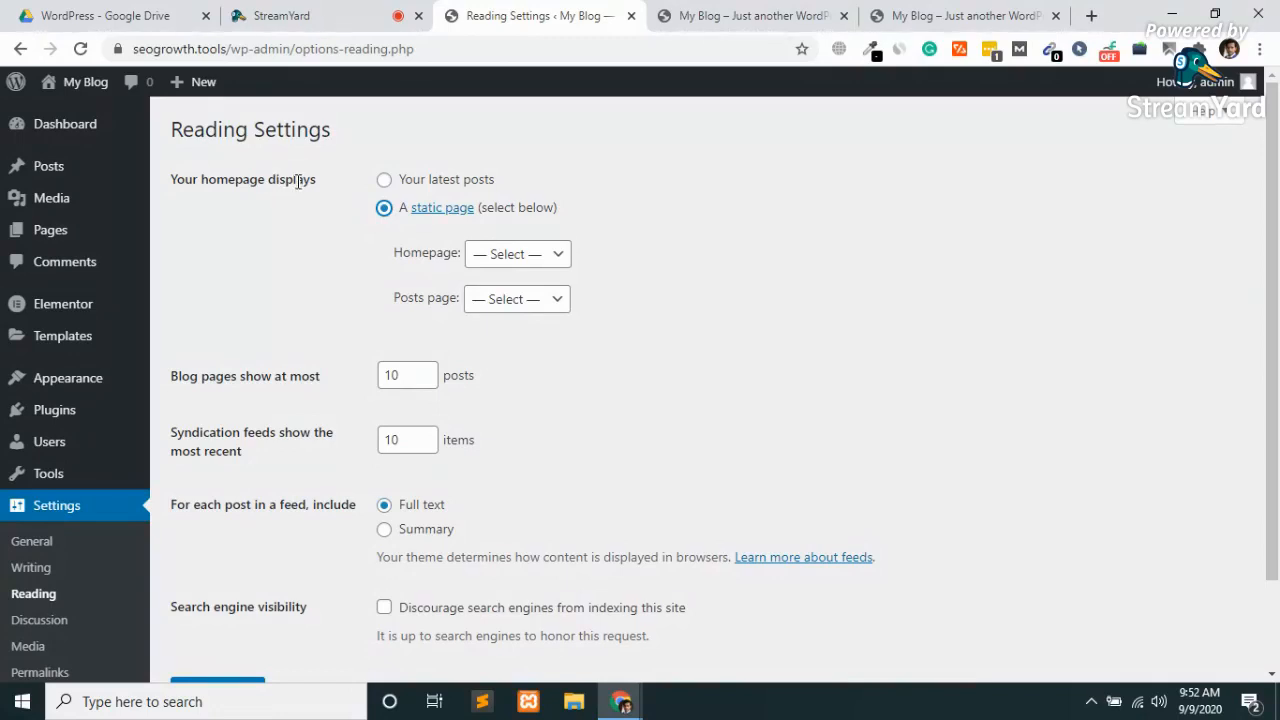
{"action": "left_click", "coordinate": [510, 258]}
{"action": "left_click", "coordinate": [492, 297]}
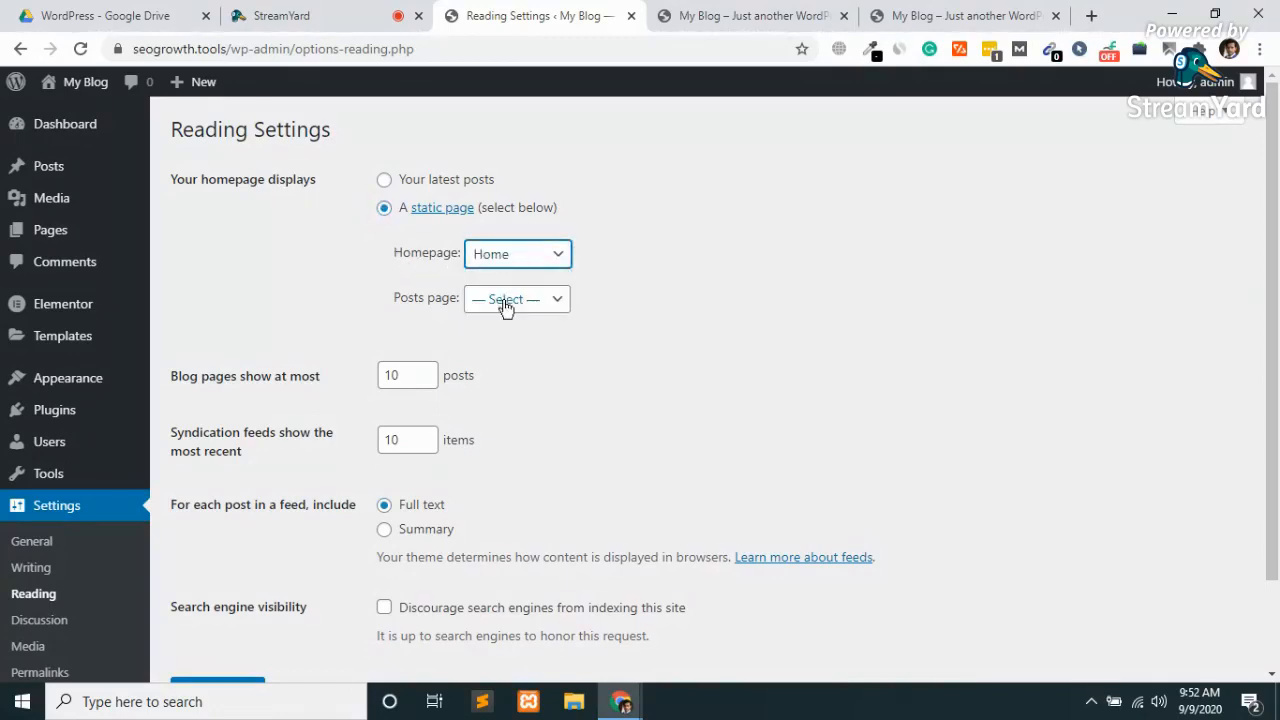
{"action": "left_click", "coordinate": [614, 328]}
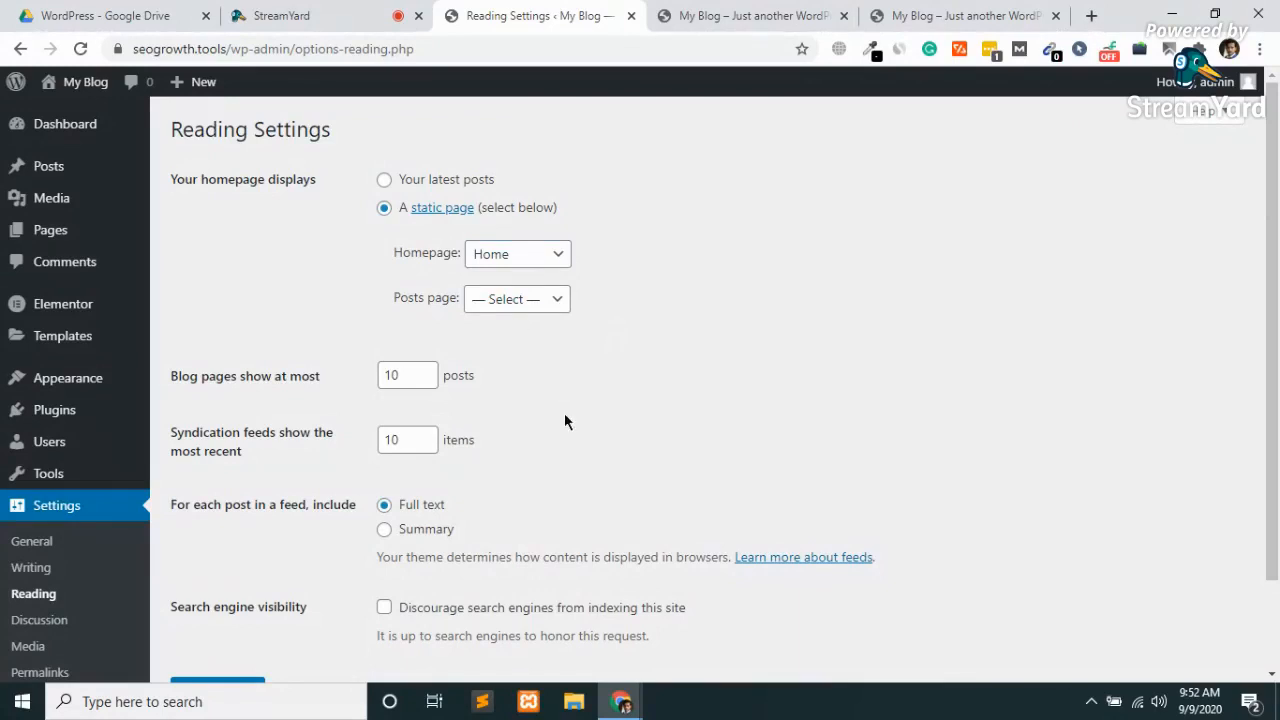
{"action": "scroll", "coordinate": [564, 413], "scroll_direction": "down", "scroll_amount": 2}
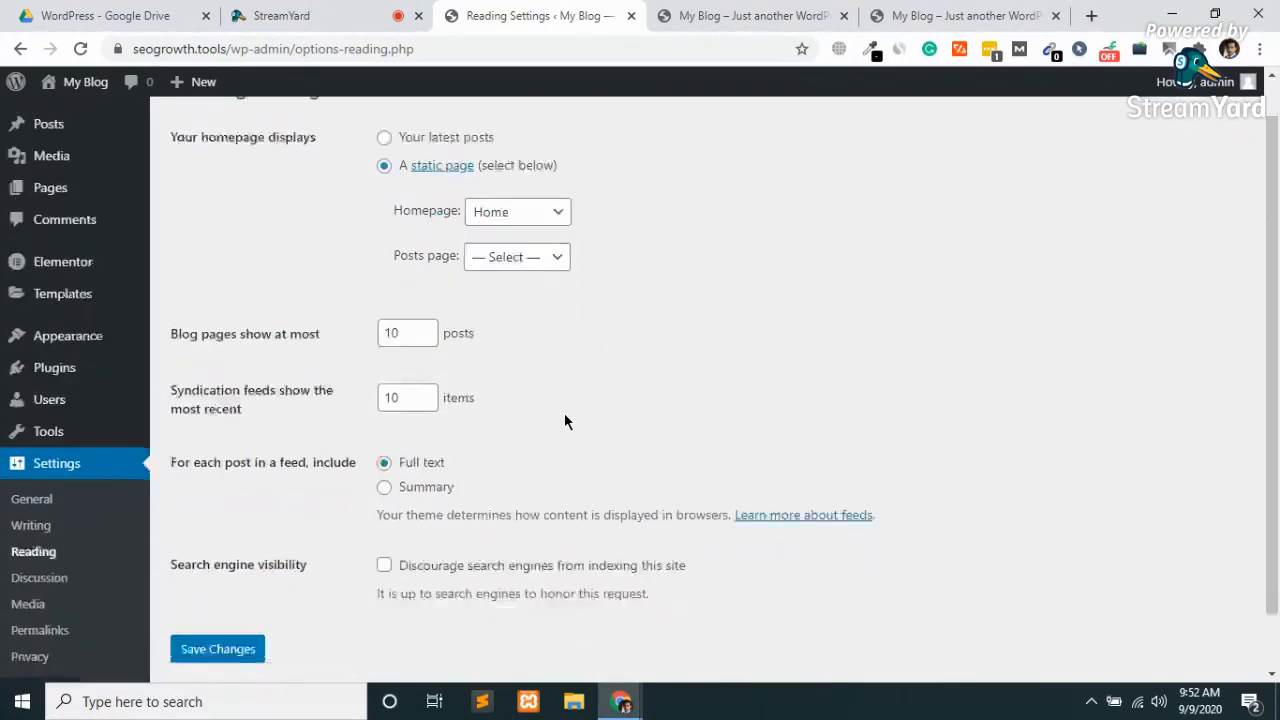
{"action": "left_click", "coordinate": [187, 590]}
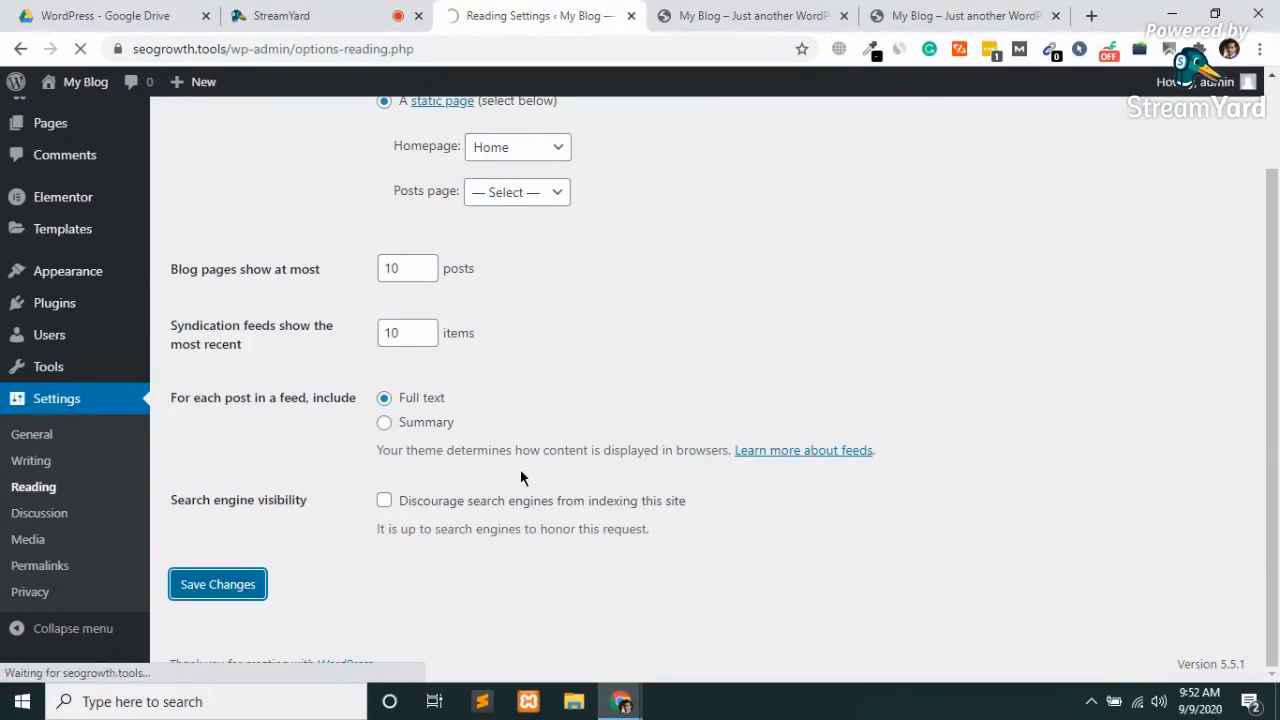
Reload the site's front page and open its Home page for editing with Elementor.
{"action": "left_click", "coordinate": [716, 10]}
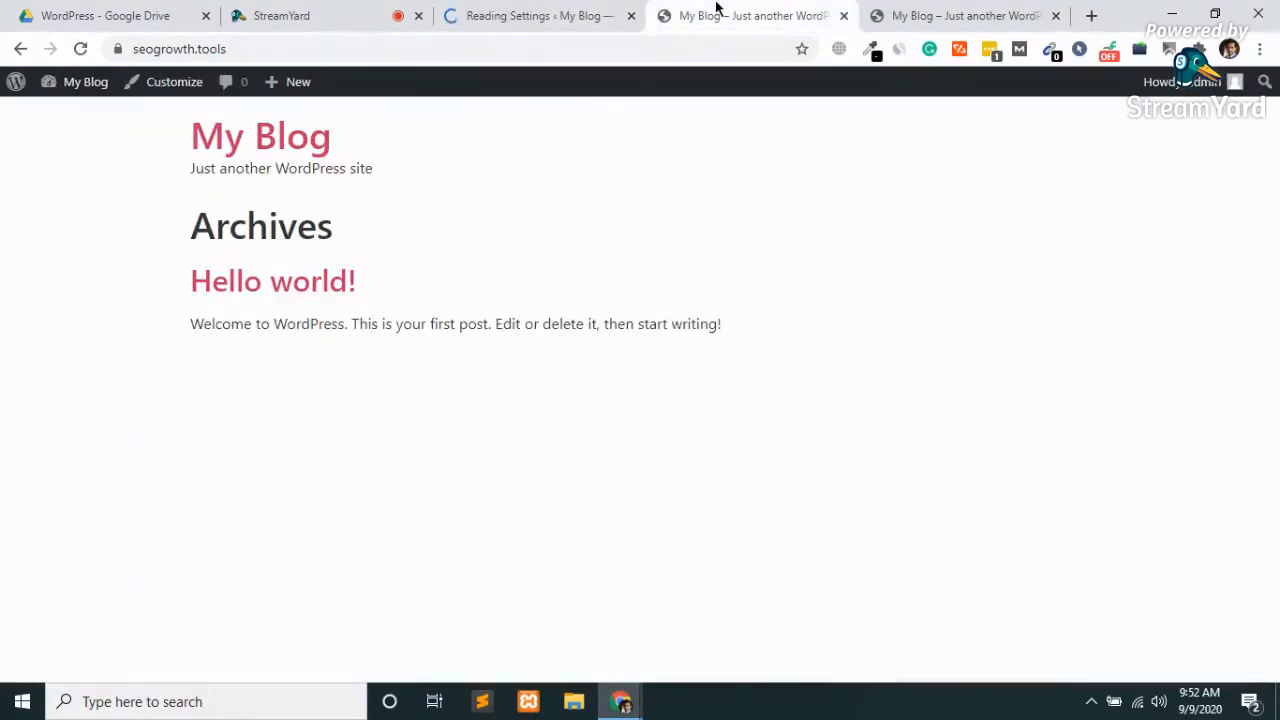
{"action": "key", "text": "F5"}
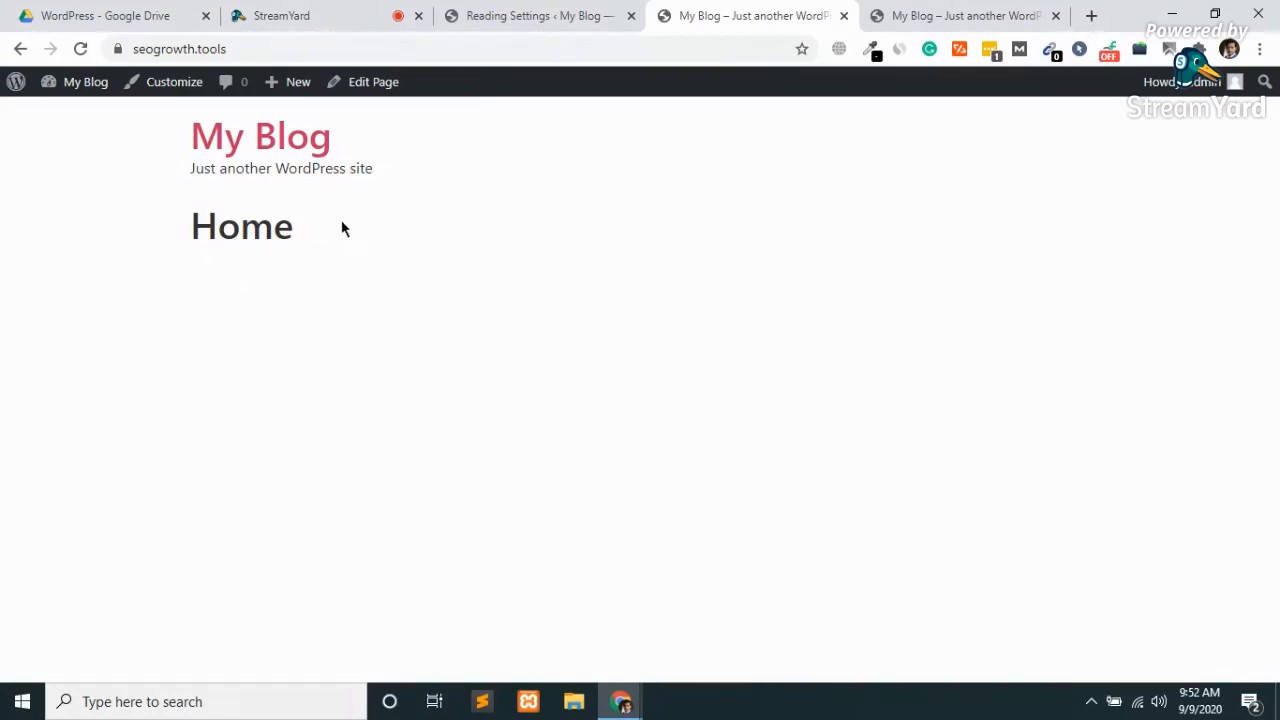
{"action": "left_click", "coordinate": [381, 91]}
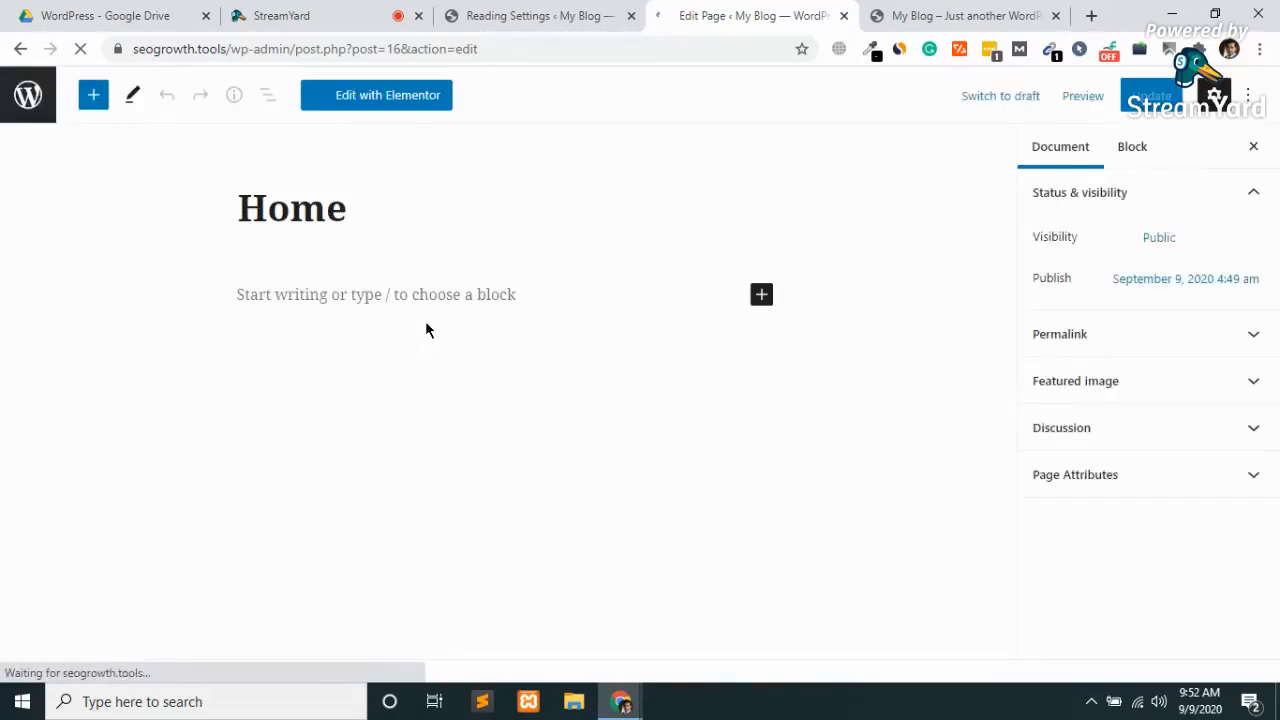
{"action": "left_click", "coordinate": [416, 100]}
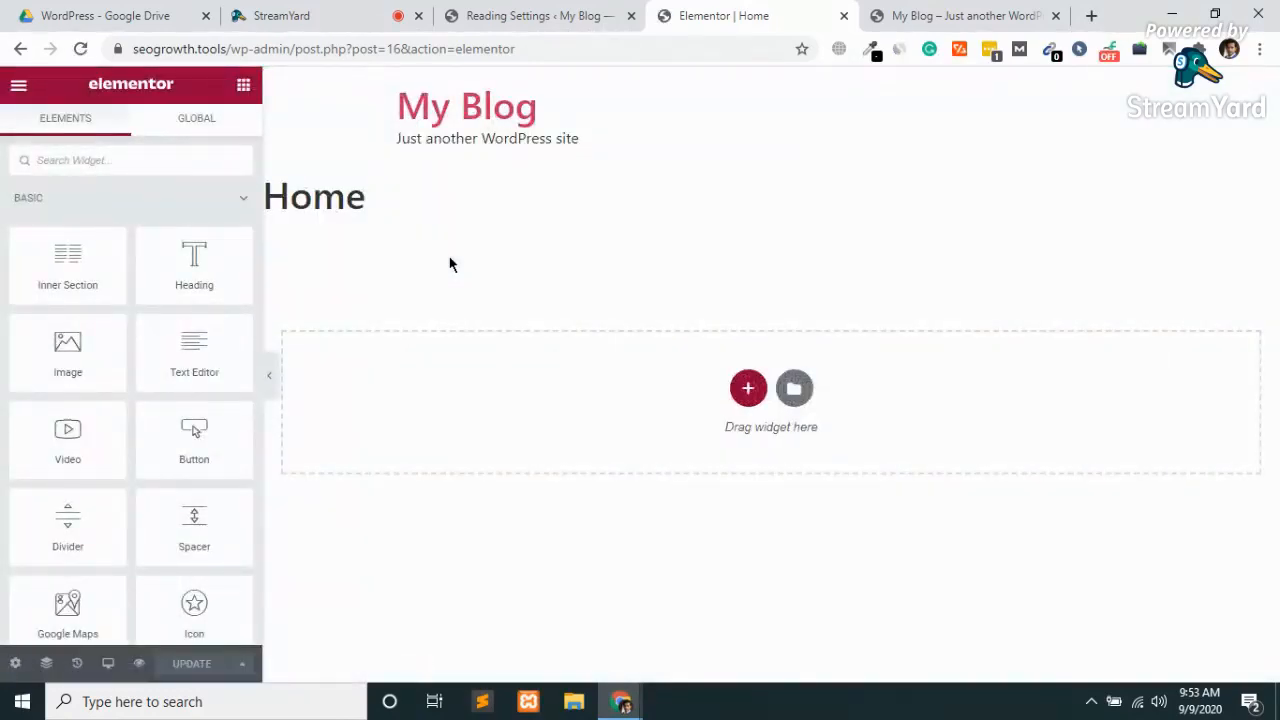
{"action": "left_click", "coordinate": [590, 12]}
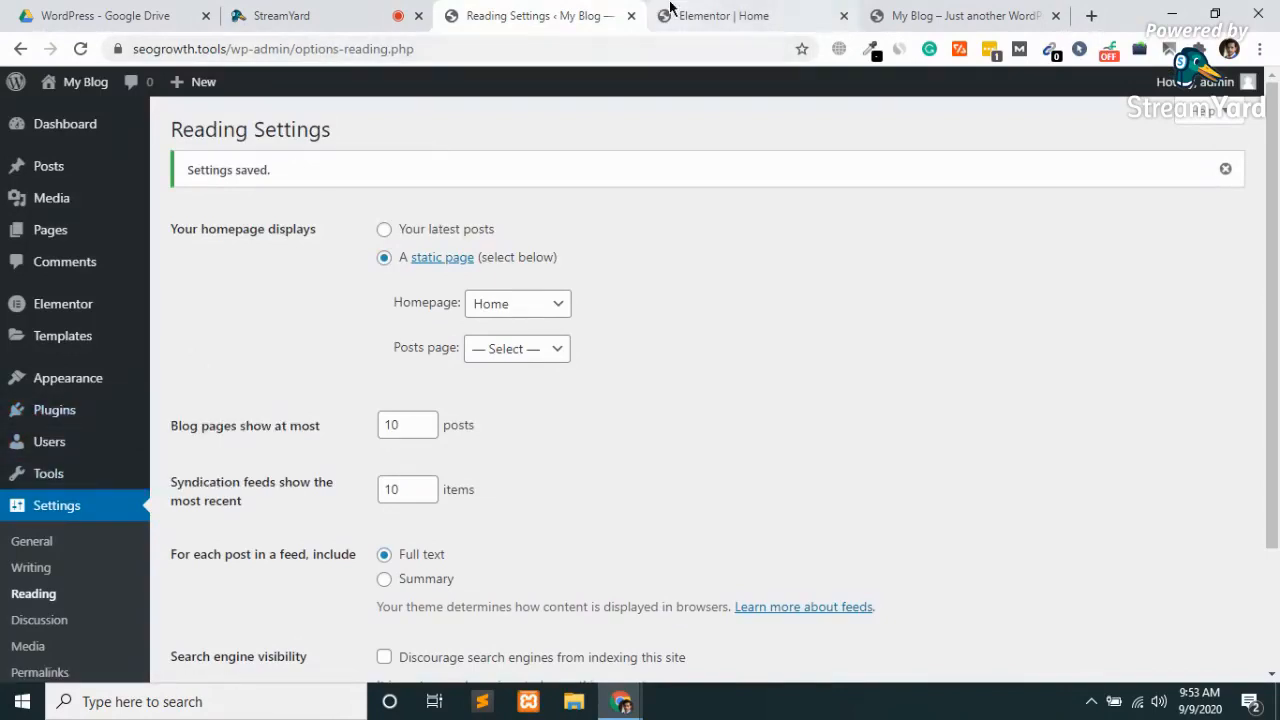
{"action": "left_click", "coordinate": [725, 16]}
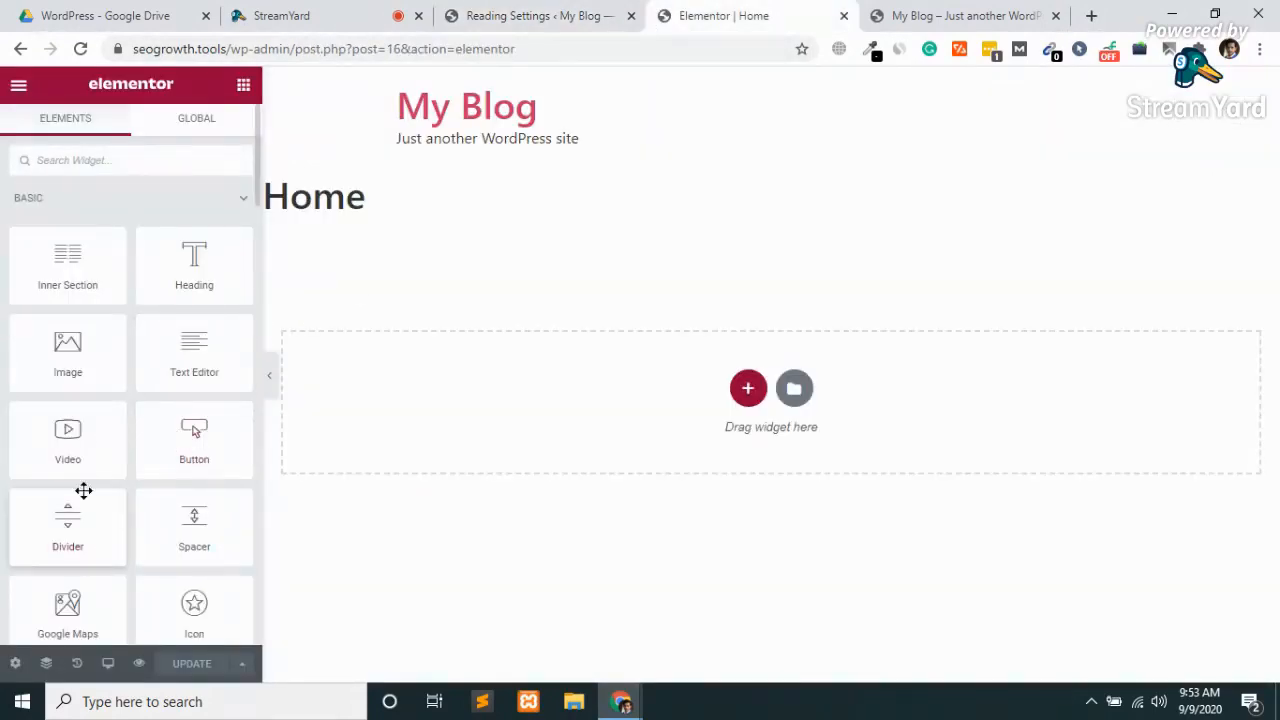
Hide the Home page's title and set its page layout to Elementor Full Width.
{"action": "left_click", "coordinate": [15, 665]}
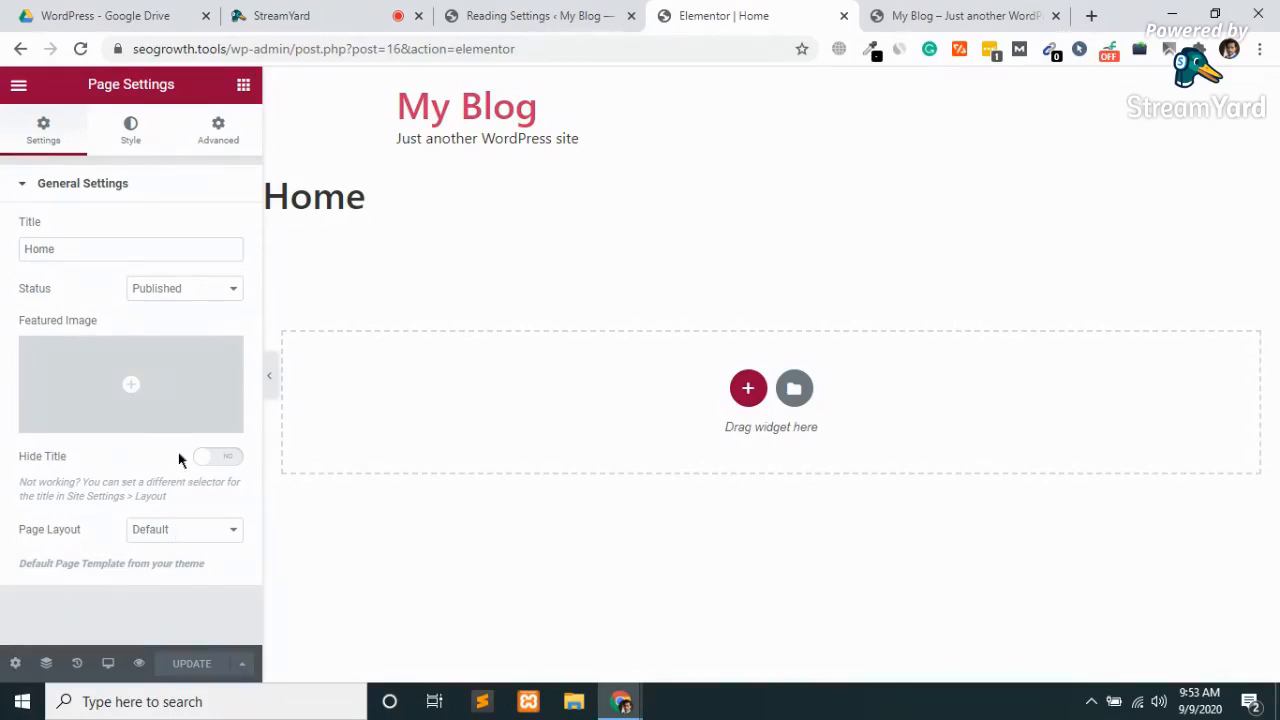
{"action": "left_click", "coordinate": [221, 459]}
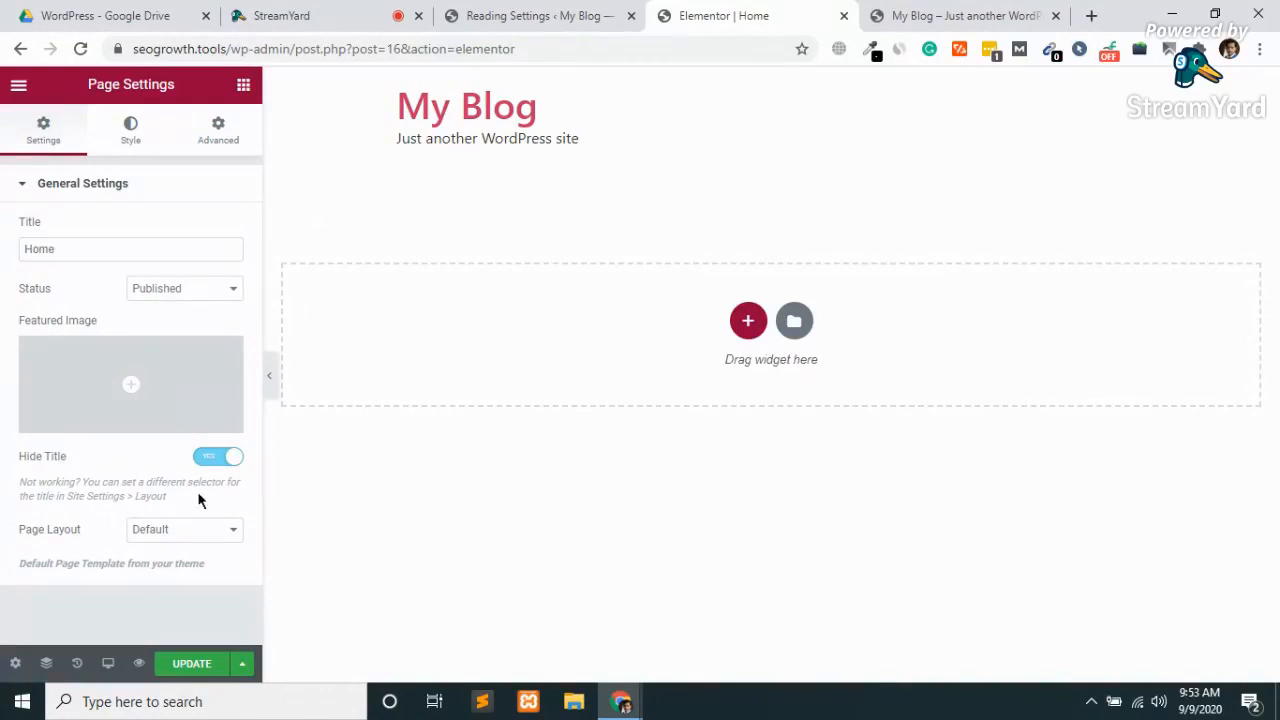
{"action": "left_click", "coordinate": [161, 531]}
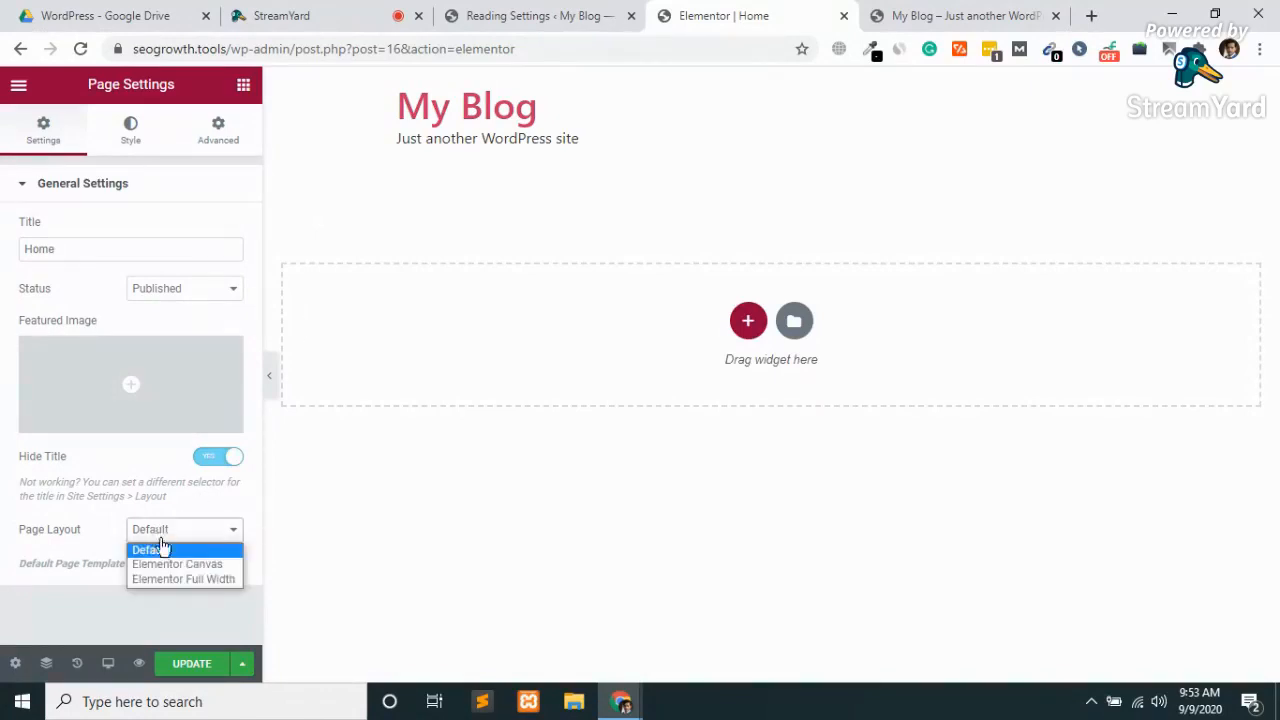
{"action": "left_click", "coordinate": [176, 580]}
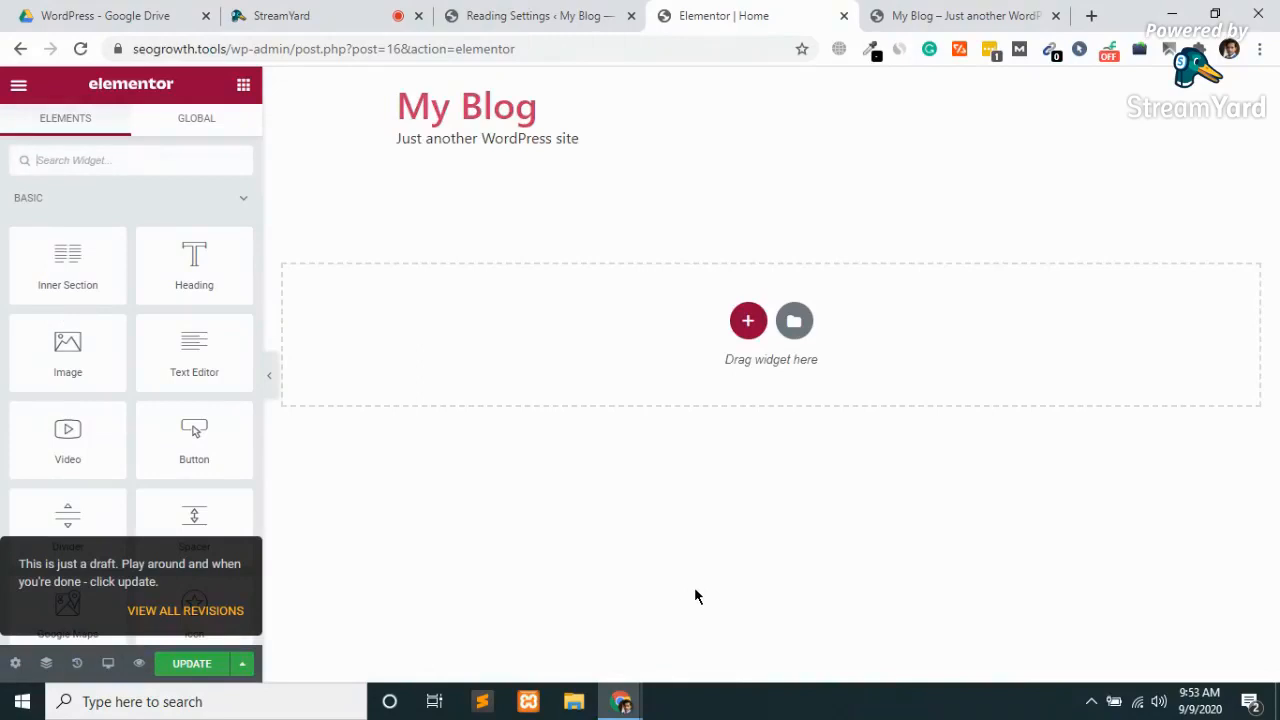
Switch the Home page's layout to Elementor Canvas and update the page.
{"action": "left_click", "coordinate": [16, 665]}
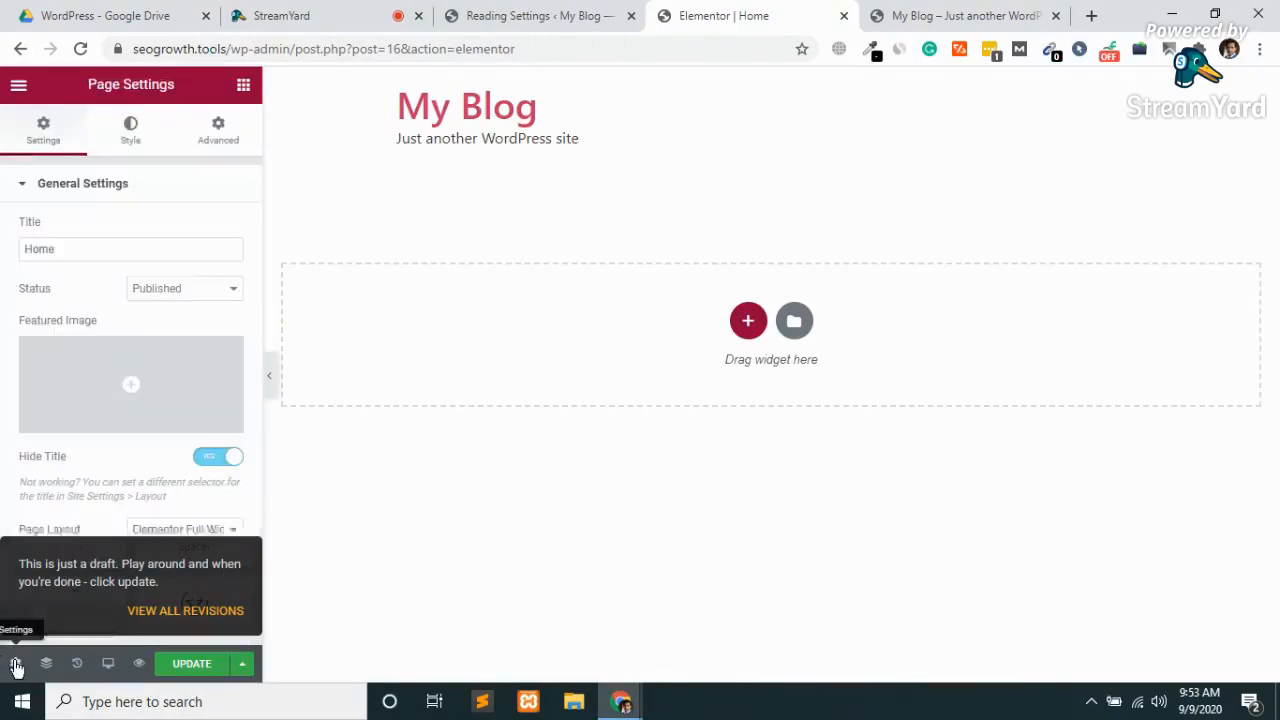
{"action": "left_click", "coordinate": [196, 527]}
{"action": "left_click", "coordinate": [175, 565]}
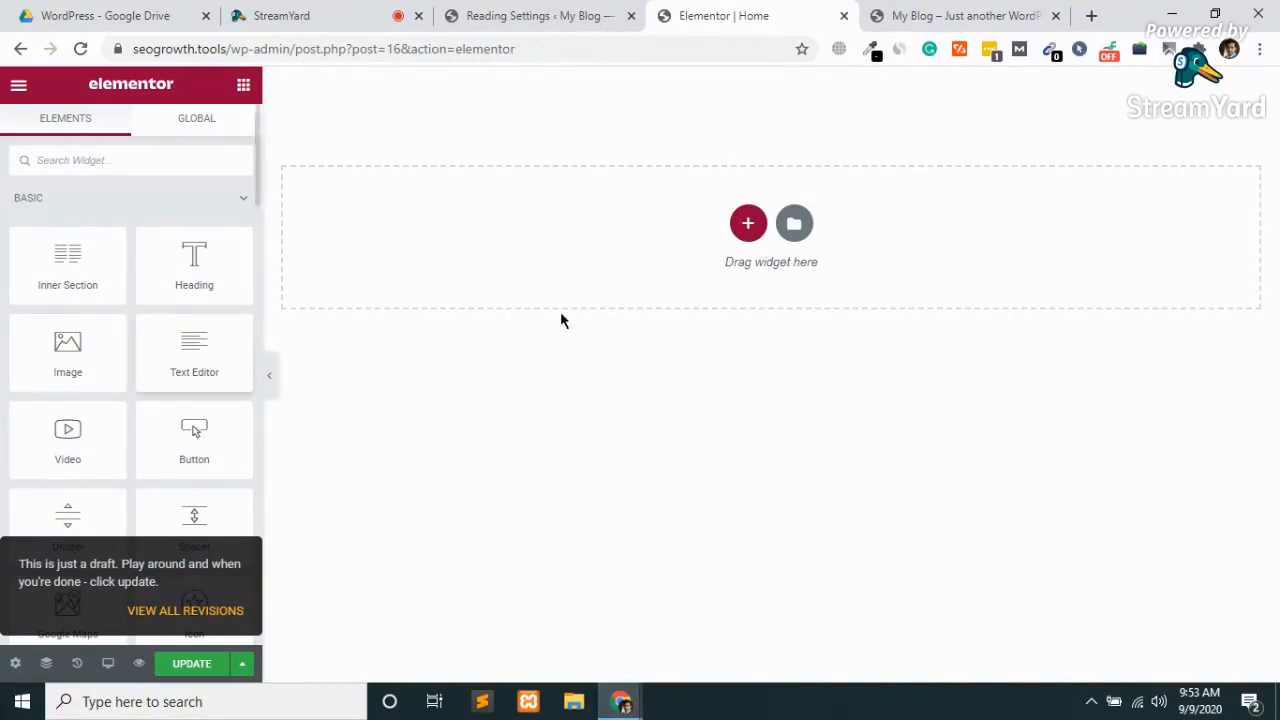
{"action": "left_click", "coordinate": [193, 671]}
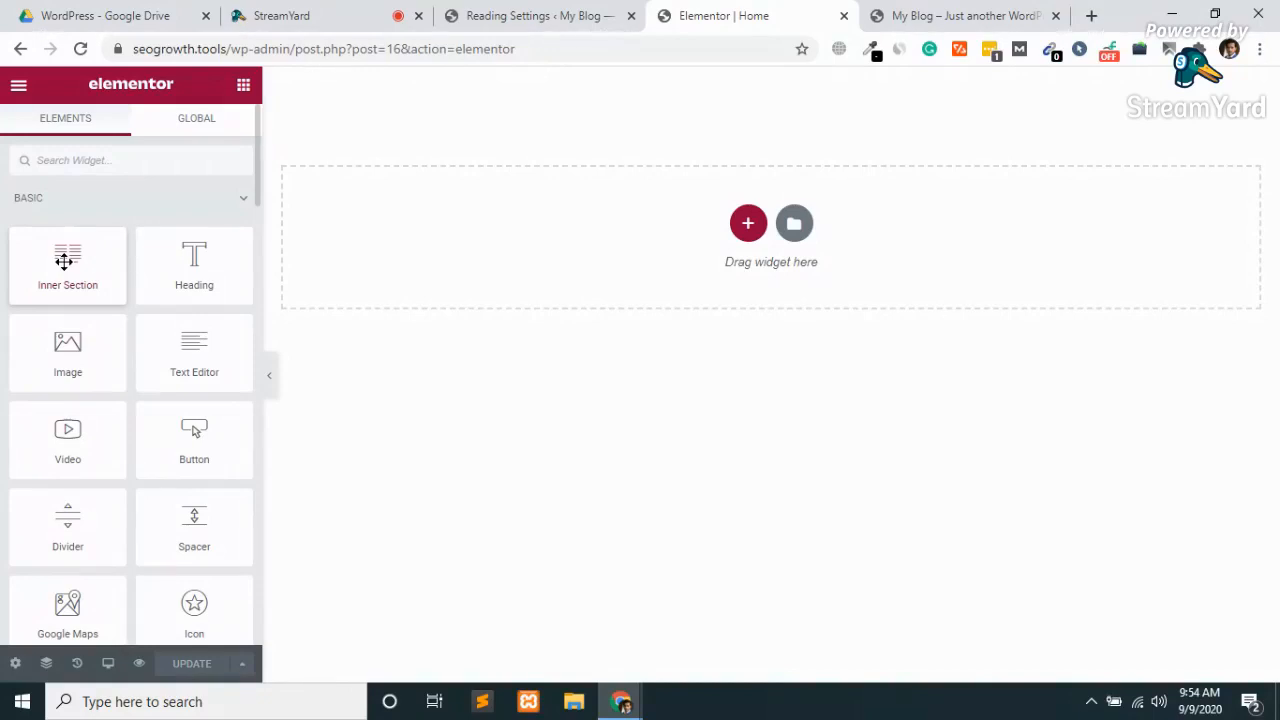
Add a two-column Inner Section to the page and widen its first column to about three quarters of the section.
{"action": "left_click_drag", "start_coordinate": [63, 261], "coordinate": [745, 224]}
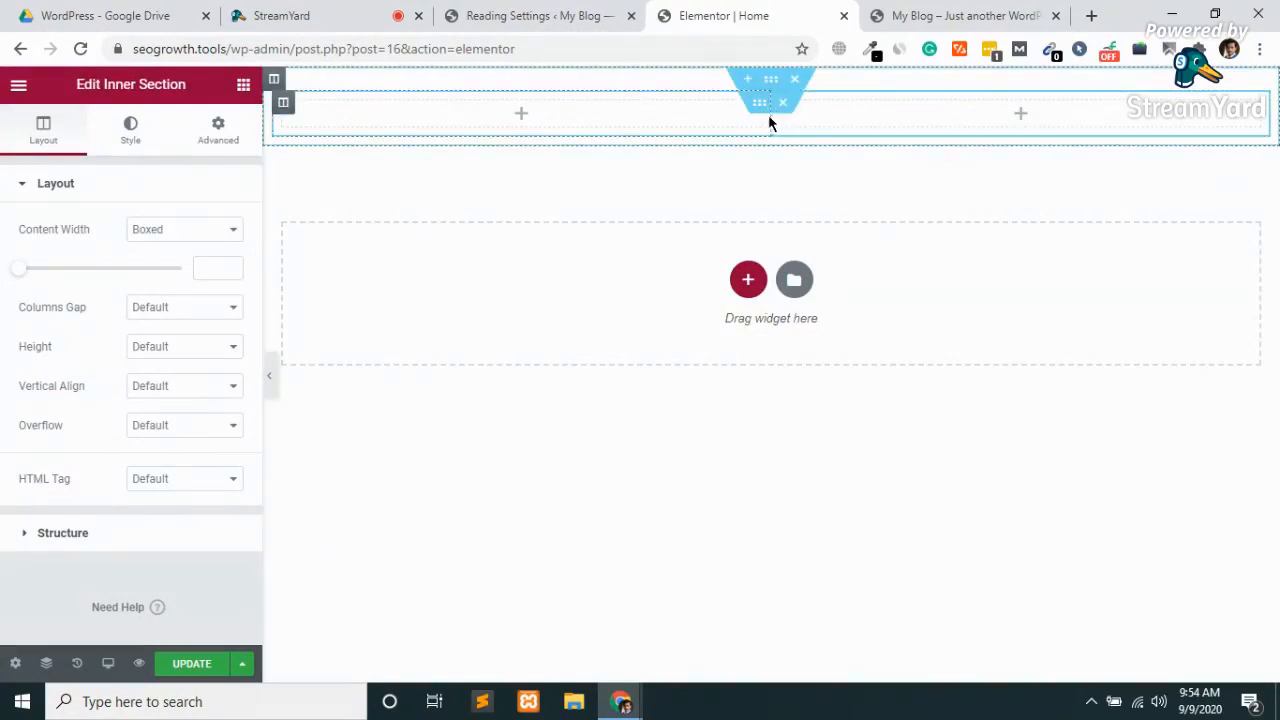
{"action": "left_click_drag", "start_coordinate": [769, 115], "coordinate": [968, 117]}
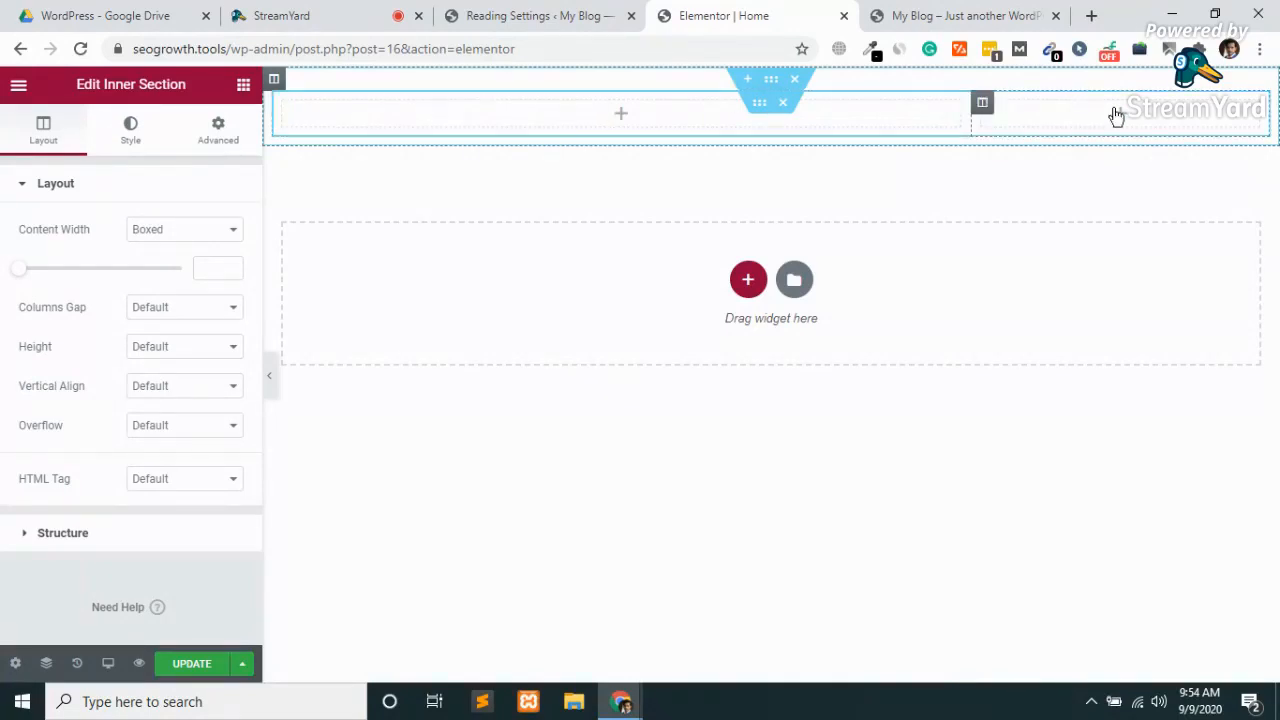
{"action": "left_click_drag", "start_coordinate": [969, 117], "coordinate": [1019, 120]}
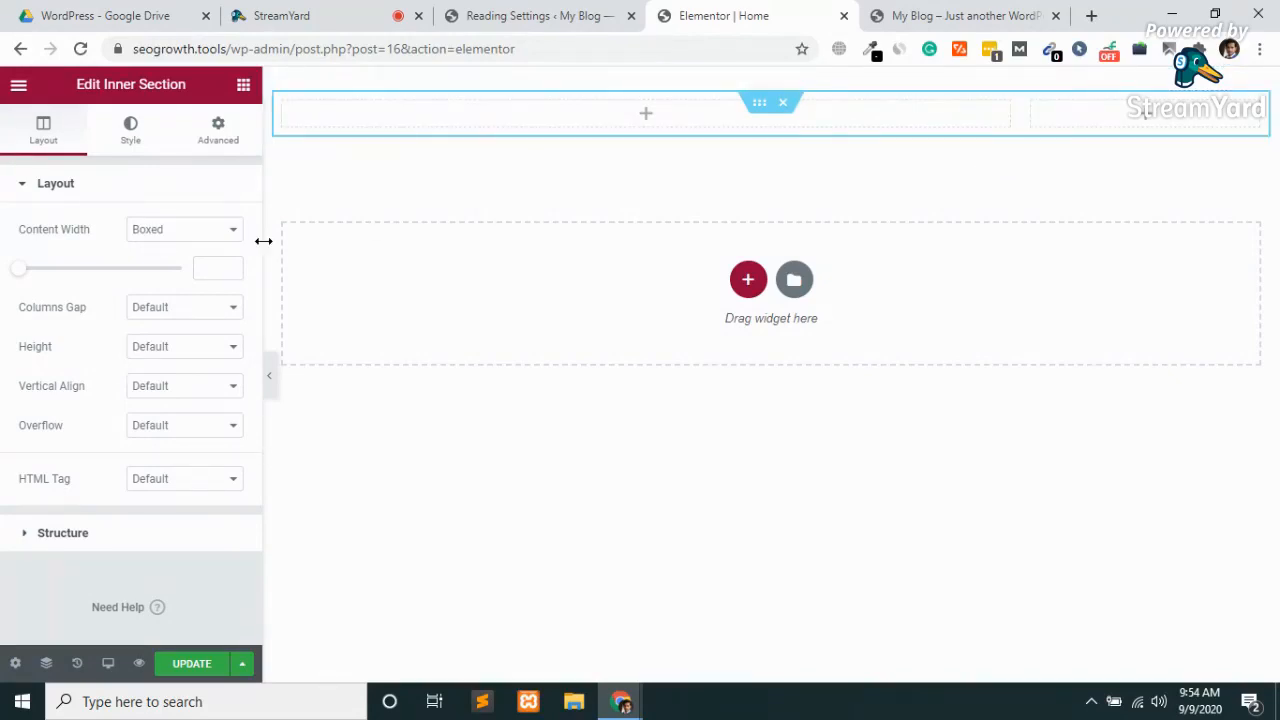
Add a Heading widget to the wide first column of the inner section.
{"action": "left_click", "coordinate": [243, 86]}
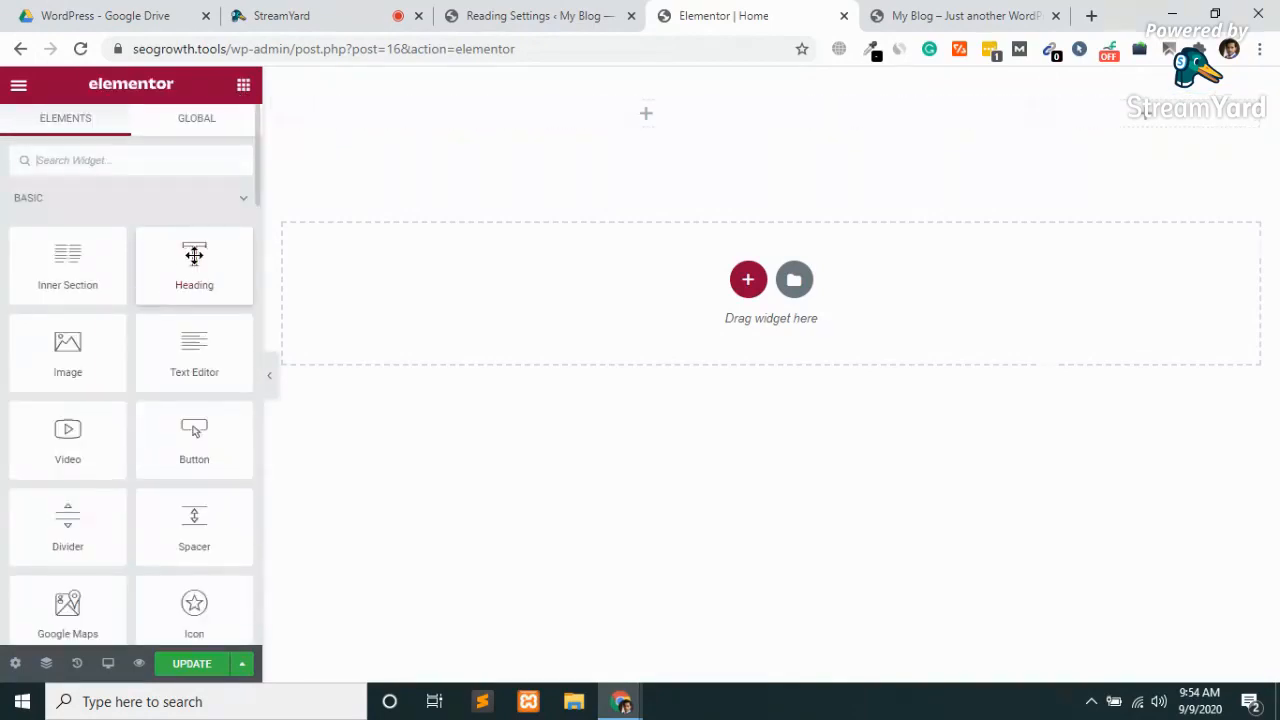
{"action": "left_click_drag", "start_coordinate": [196, 258], "coordinate": [638, 118]}
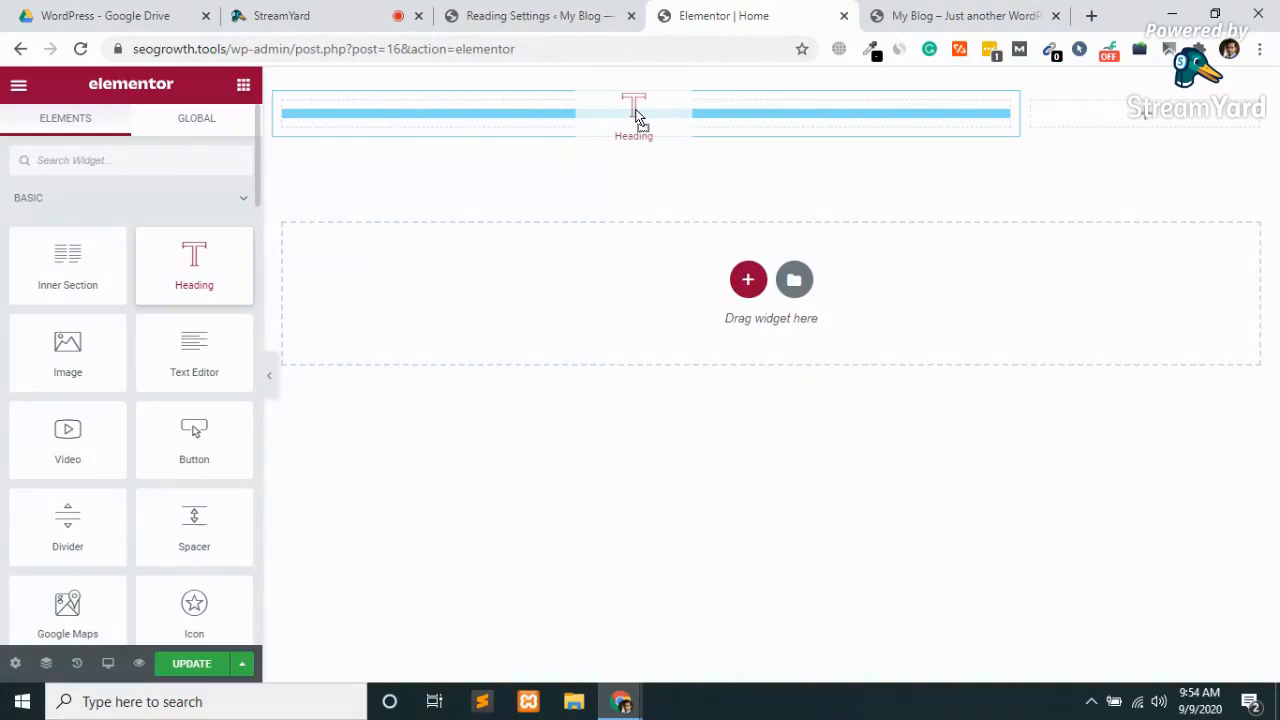
{"action": "left_click_drag", "start_coordinate": [638, 117], "coordinate": [634, 109]}
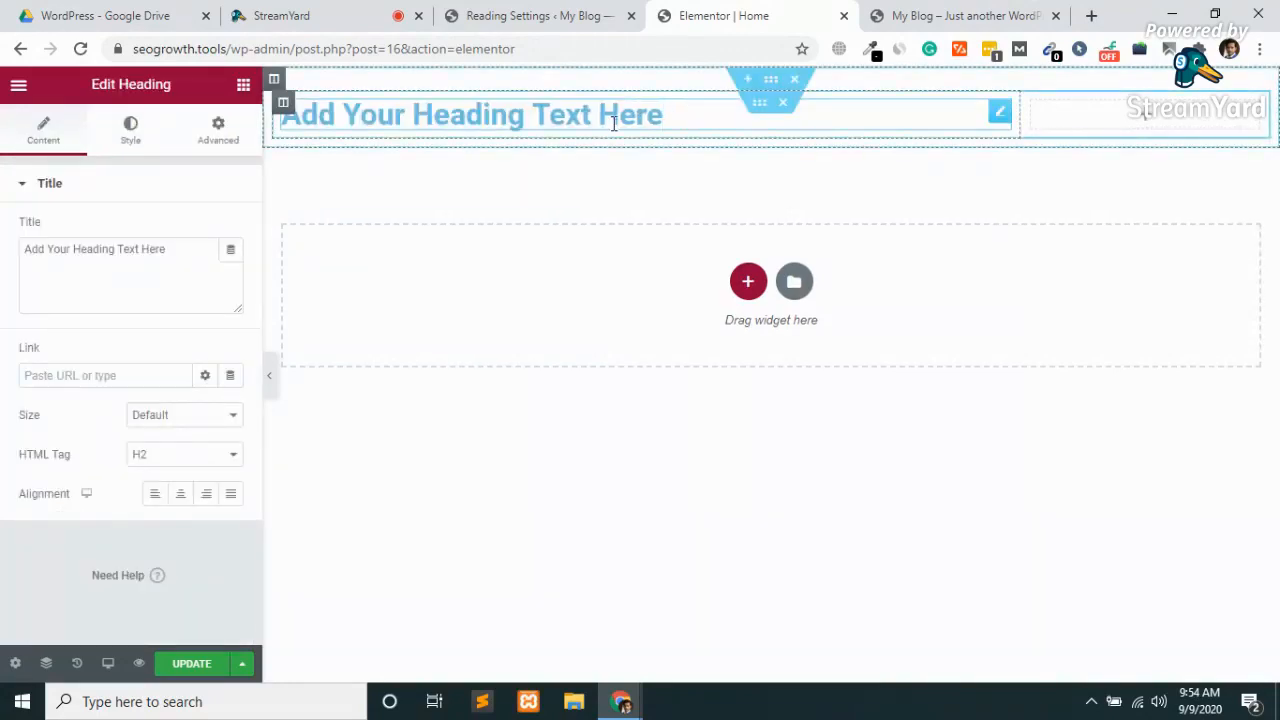
Replace the heading's placeholder text with "Here is My first Website on Elementor".
{"action": "triple_click", "coordinate": [614, 123]}
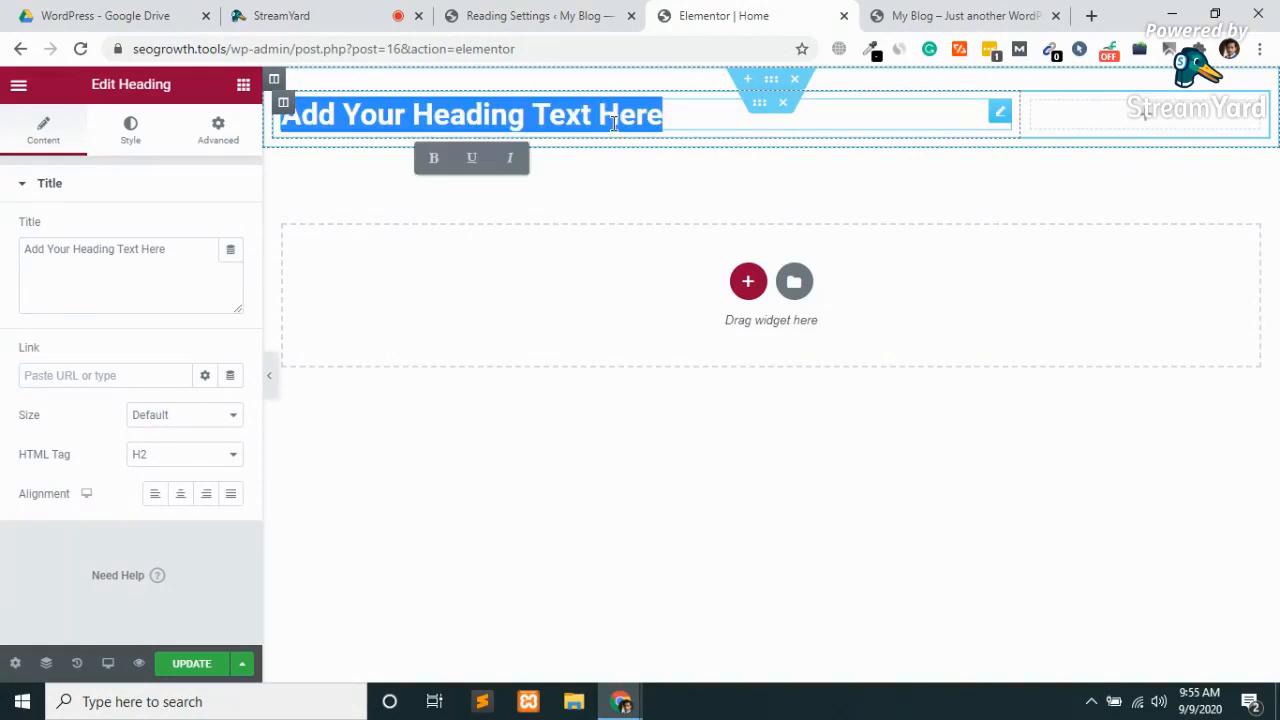
{"action": "key", "text": "BackSpace"}
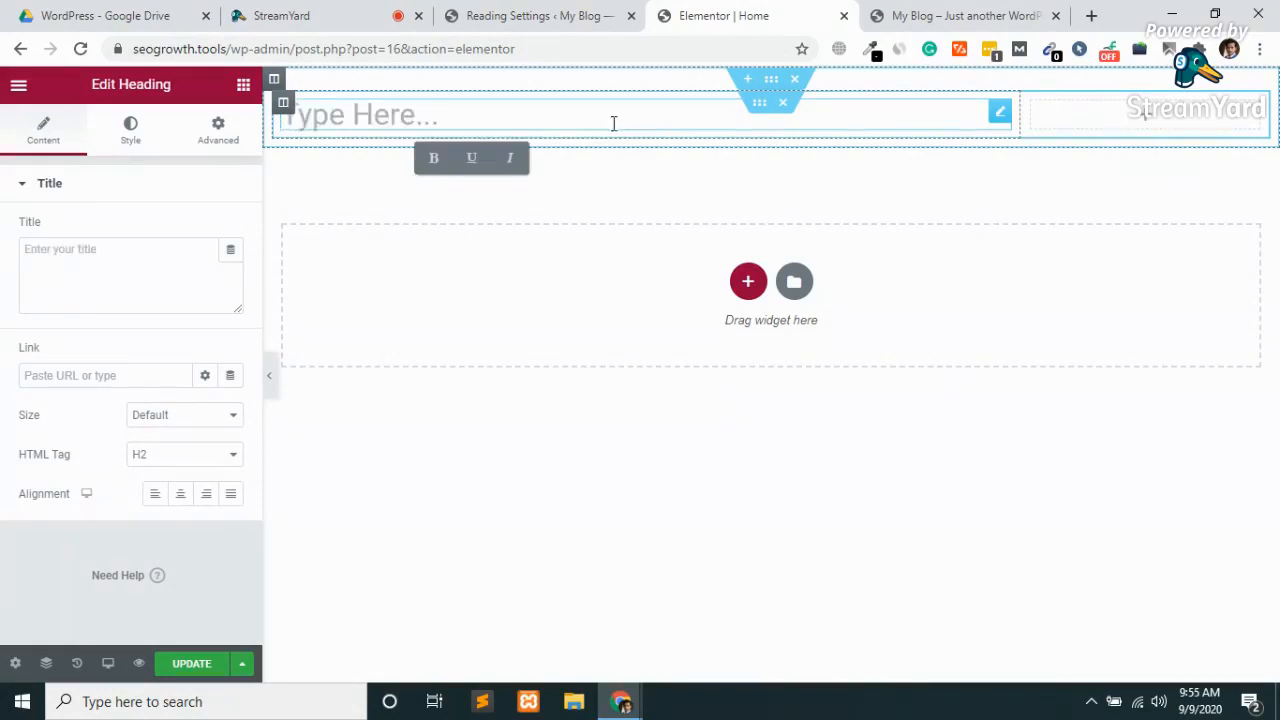
{"action": "type", "text": "He"}
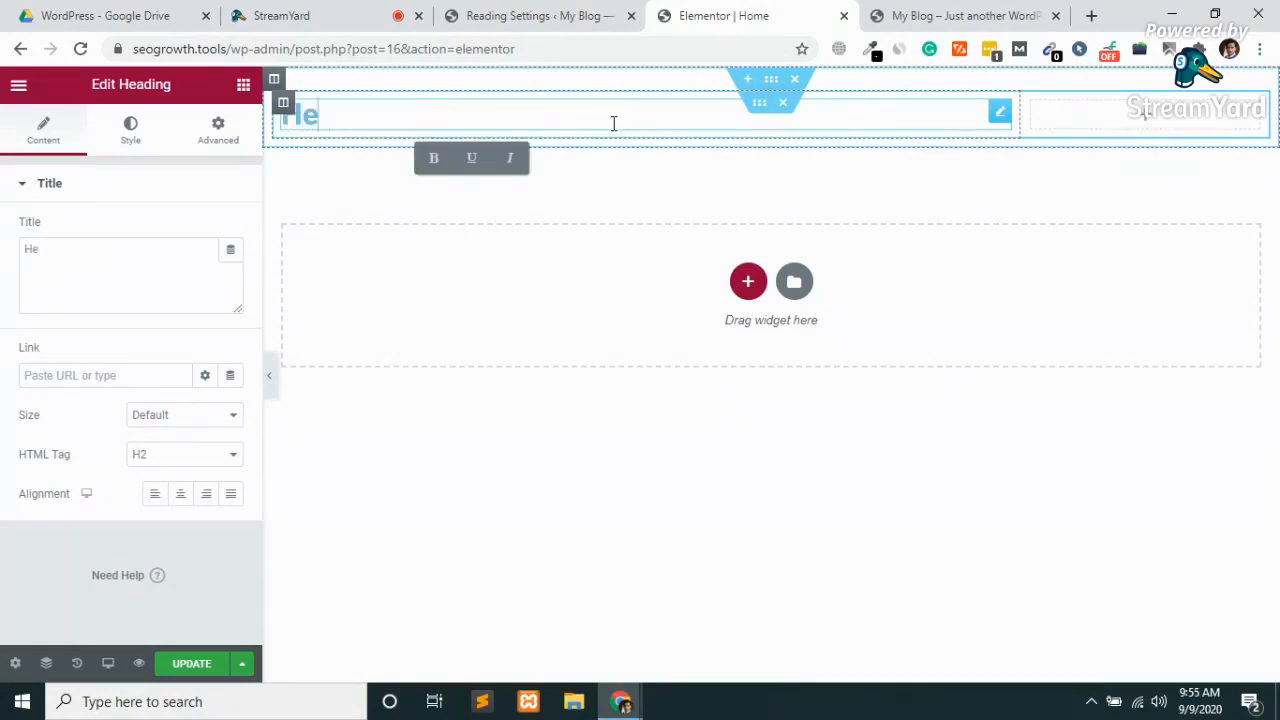
{"action": "type", "text": "re is"}
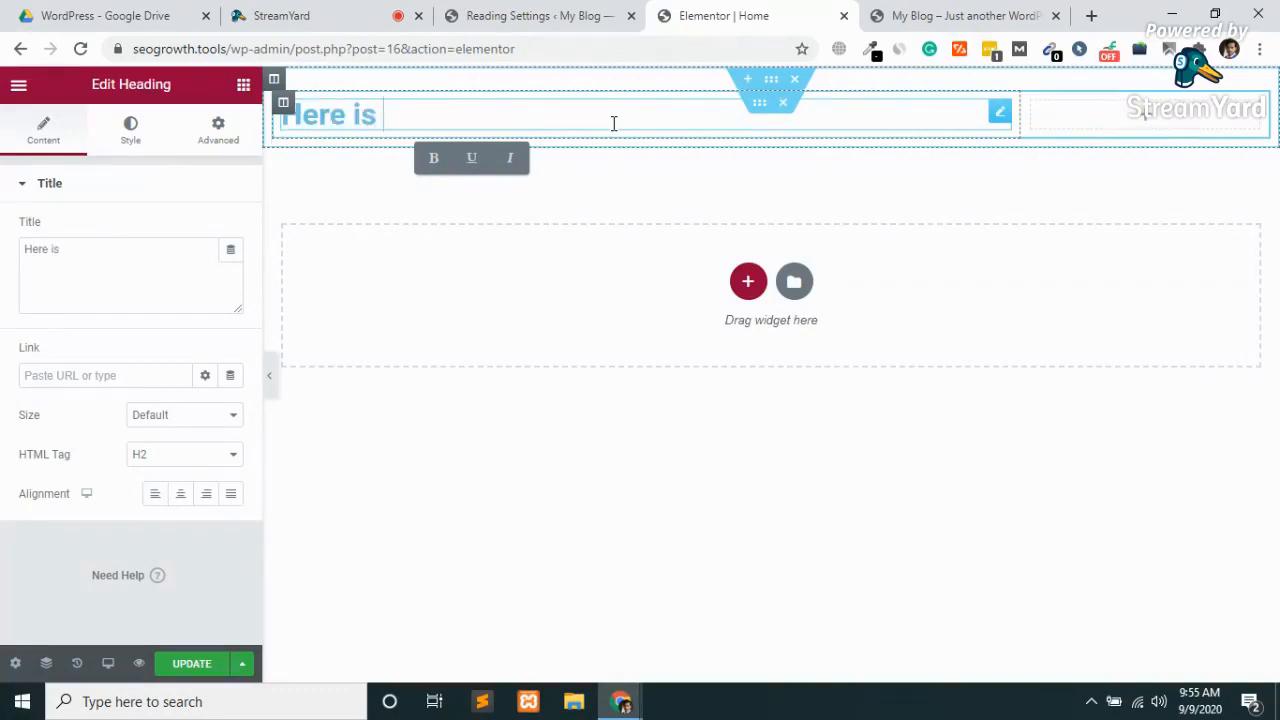
{"action": "type", "text": " My forst"}
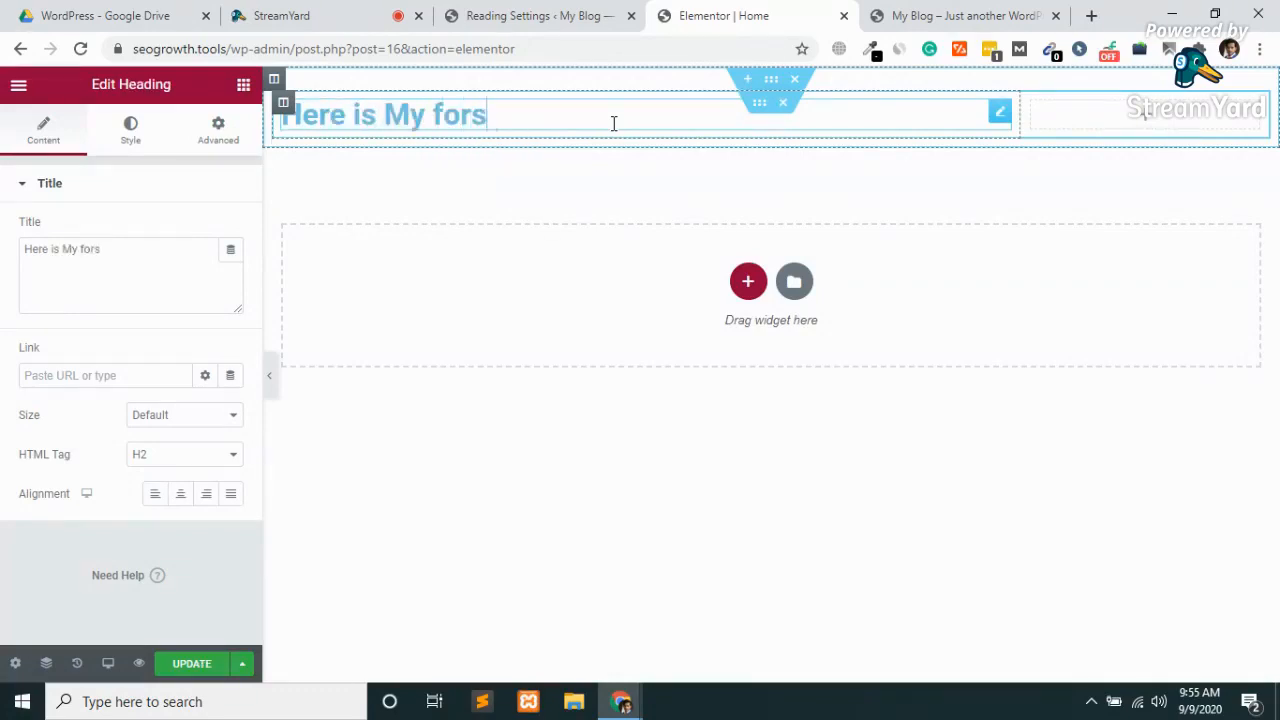
{"action": "key", "text": "BackSpace"}
{"action": "key", "text": "BackSpace"}
{"action": "key", "text": "BackSpace"}
{"action": "key", "text": "BackSpace"}
{"action": "key", "text": "BackSpace"}
{"action": "type", "text": "irst Webs"}
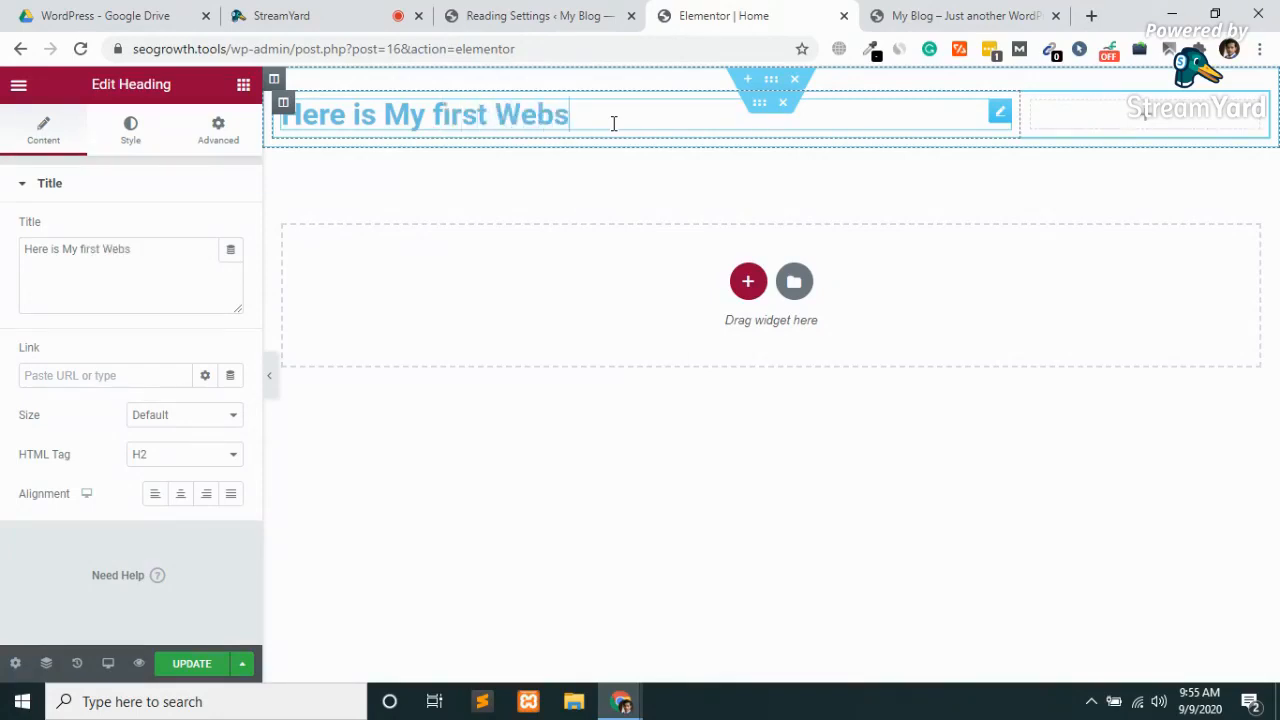
{"action": "type", "text": "ite on Element"}
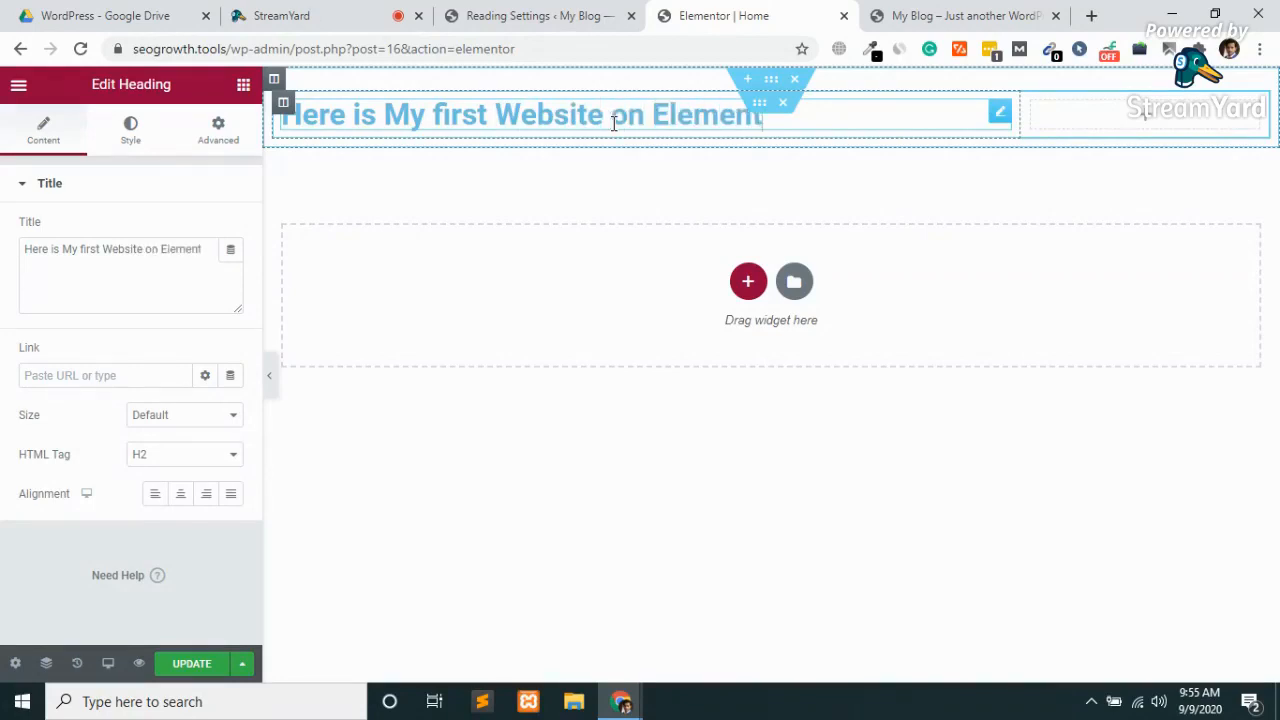
{"action": "type", "text": "ot"}
{"action": "key", "text": "BackSpace"}
{"action": "type", "text": "r"}
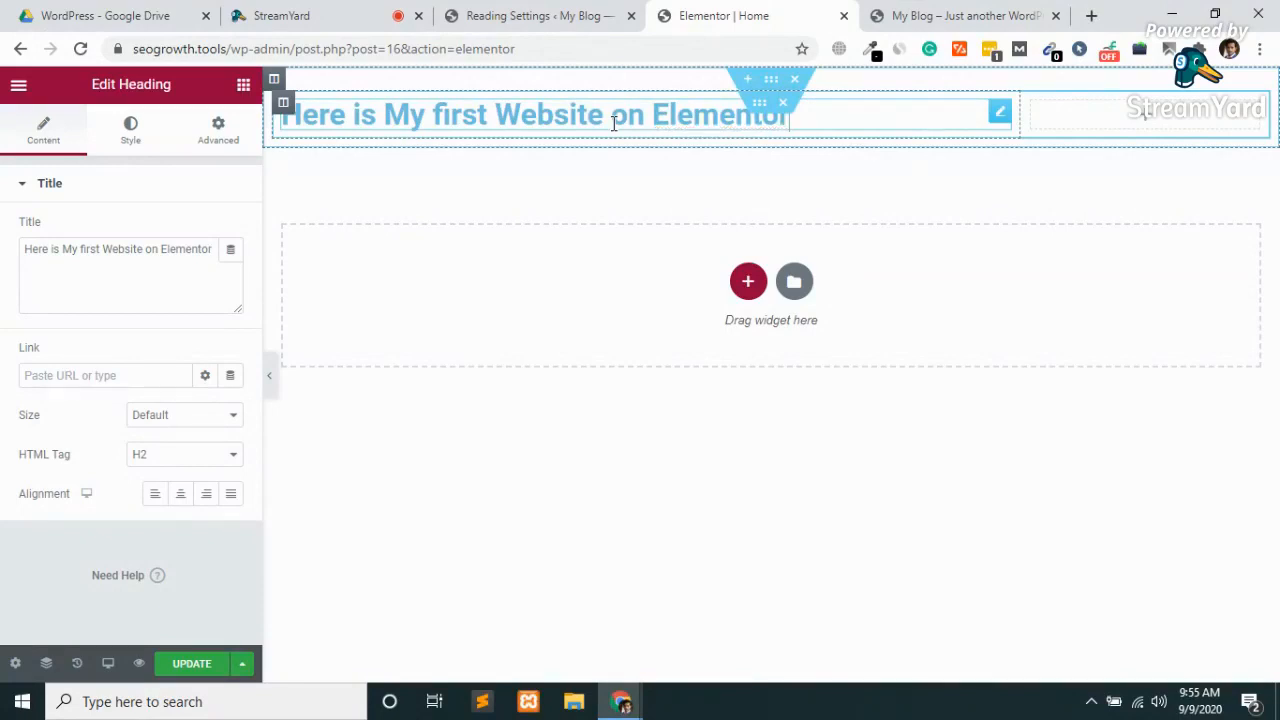
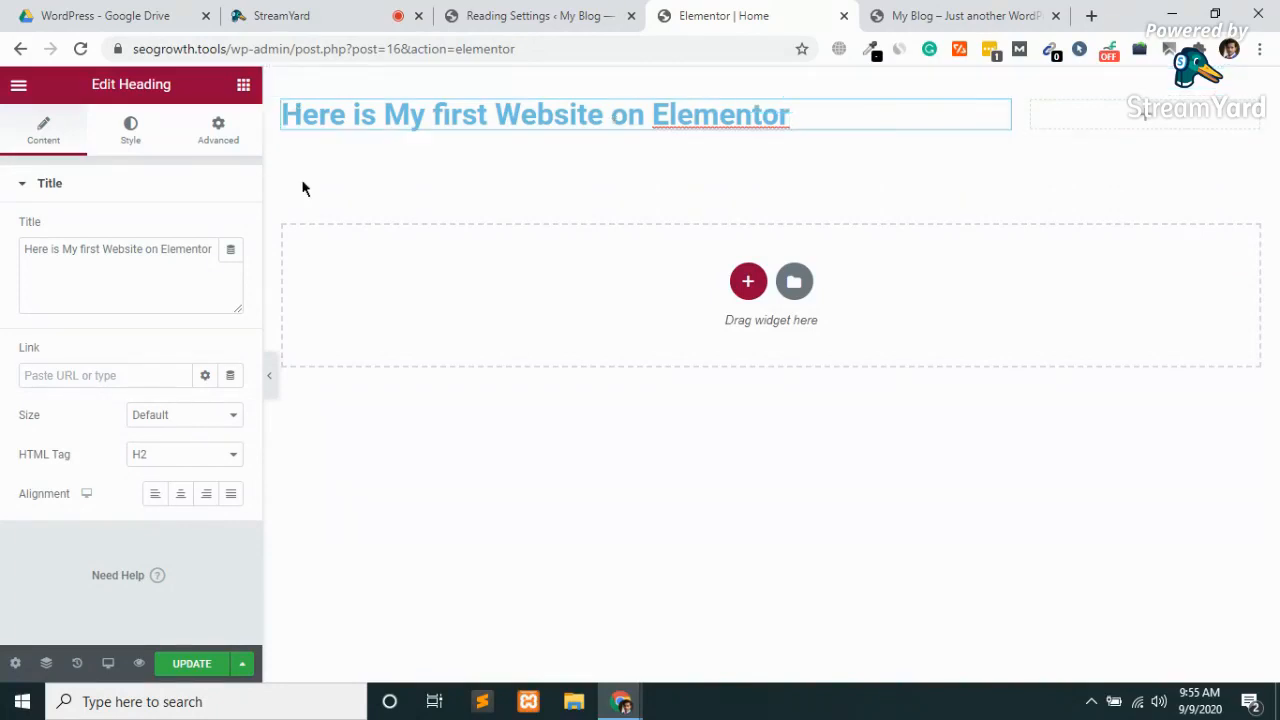
Add an Image widget below the heading in the first column and open its image chooser.
{"action": "left_click", "coordinate": [244, 88]}
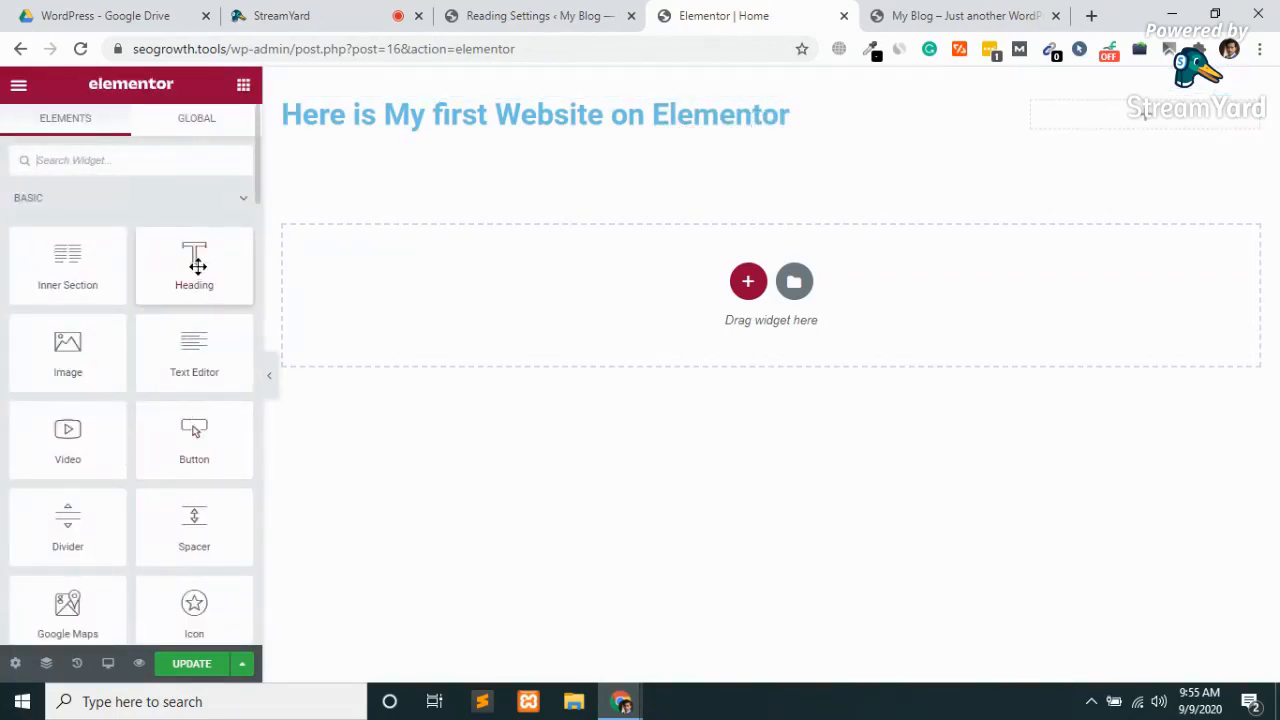
{"action": "left_click_drag", "start_coordinate": [60, 363], "coordinate": [631, 123]}
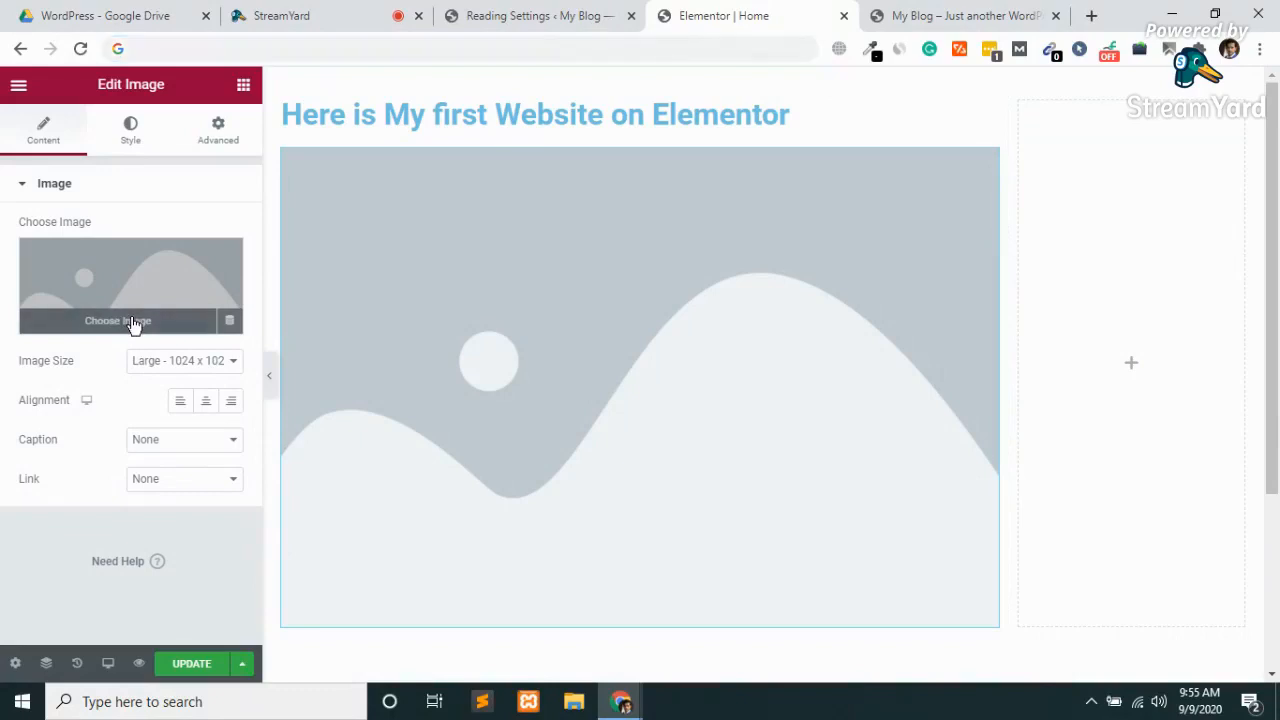
{"action": "left_click", "coordinate": [489, 324]}
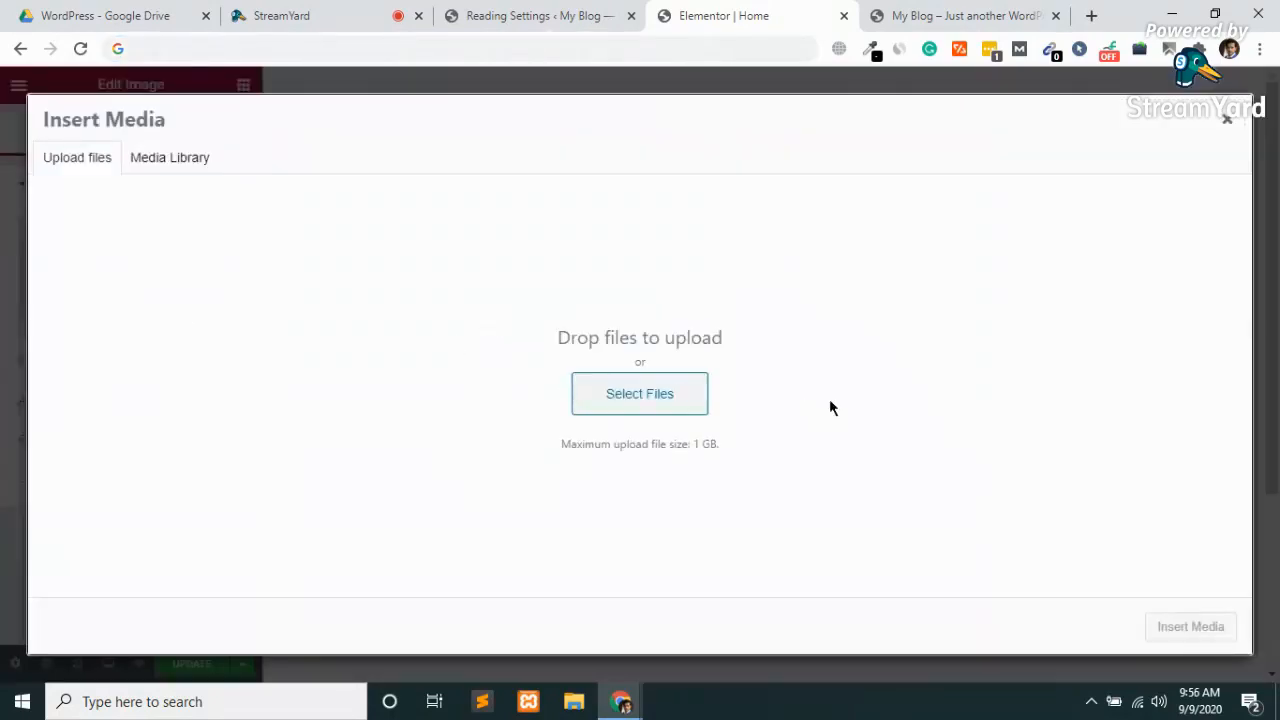
Upload the picture "Untitled design (2)" from the Downloads folder and insert it into the Image widget.
{"action": "left_click", "coordinate": [661, 405]}
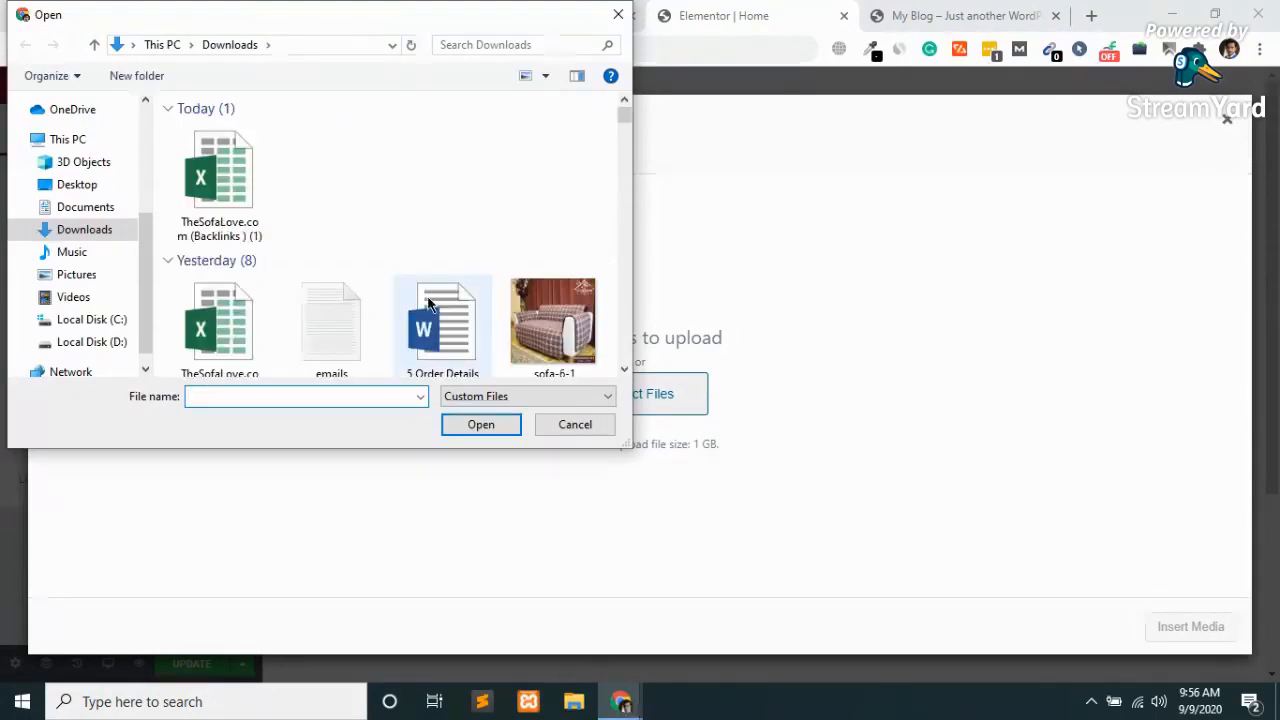
{"action": "mouse_move", "coordinate": [625, 114]}
{"action": "left_mouse_down"}
{"action": "mouse_move", "coordinate": [632, 130]}
{"action": "mouse_move", "coordinate": [632, 113]}
{"action": "left_mouse_up"}
{"action": "left_click", "coordinate": [569, 237]}
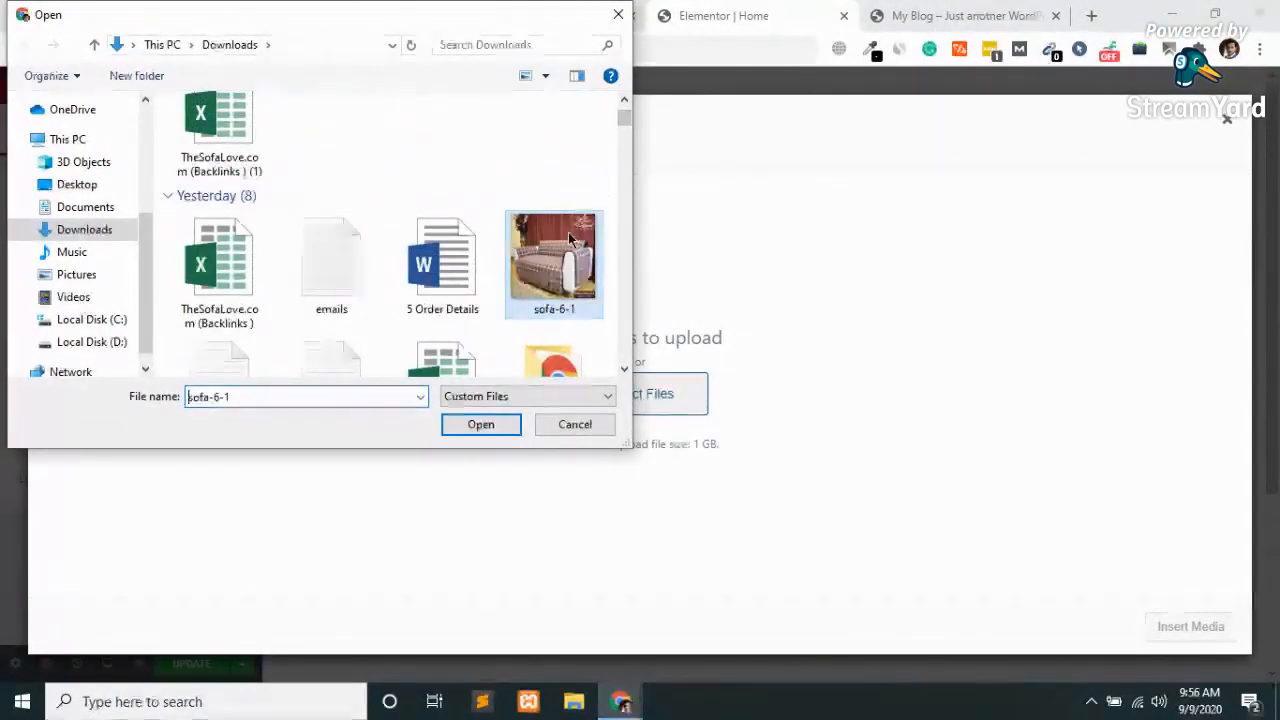
{"action": "key", "text": "Down"}
{"action": "key", "text": "Down"}
{"action": "key", "text": "Down"}
{"action": "key", "text": "Down"}
{"action": "key", "text": "Down"}
{"action": "key", "text": "Down"}
{"action": "key", "text": "Down"}
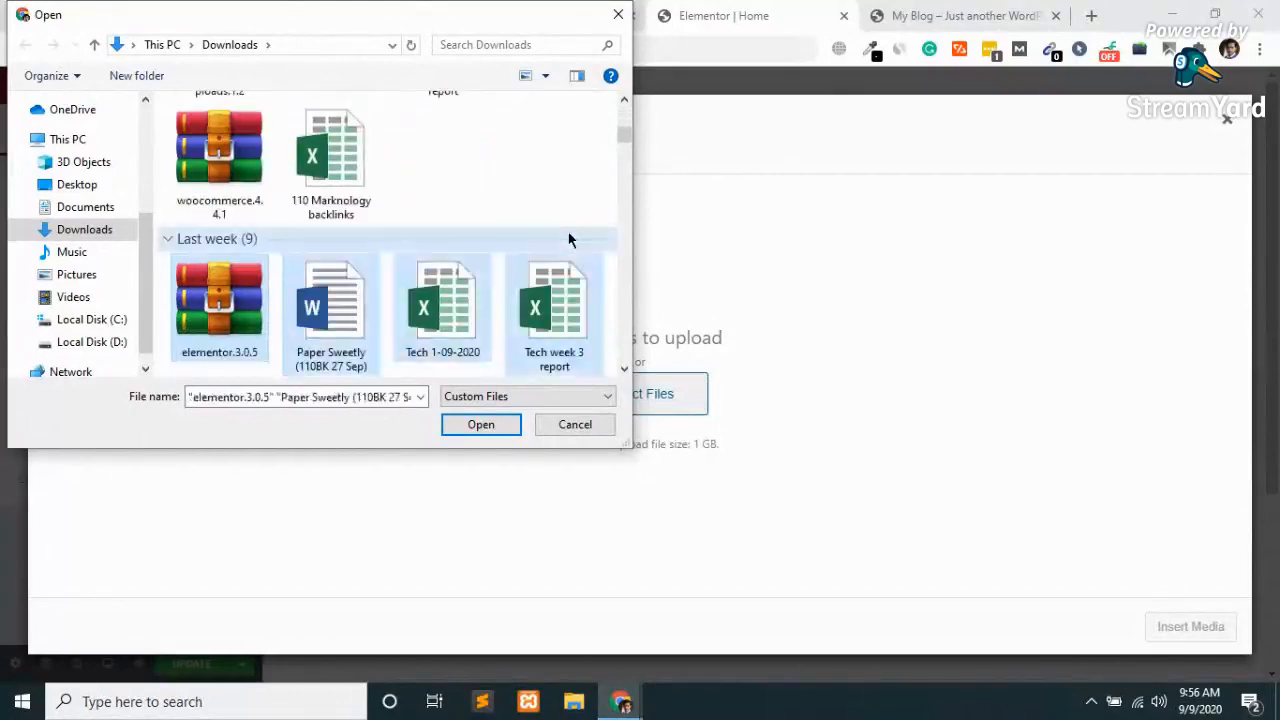
{"action": "key", "text": "Down"}
{"action": "key", "text": "Down"}
{"action": "key", "text": "Down"}
{"action": "key", "text": "Down"}
{"action": "key", "text": "Down"}
{"action": "key", "text": "Down"}
{"action": "key", "text": "Up"}
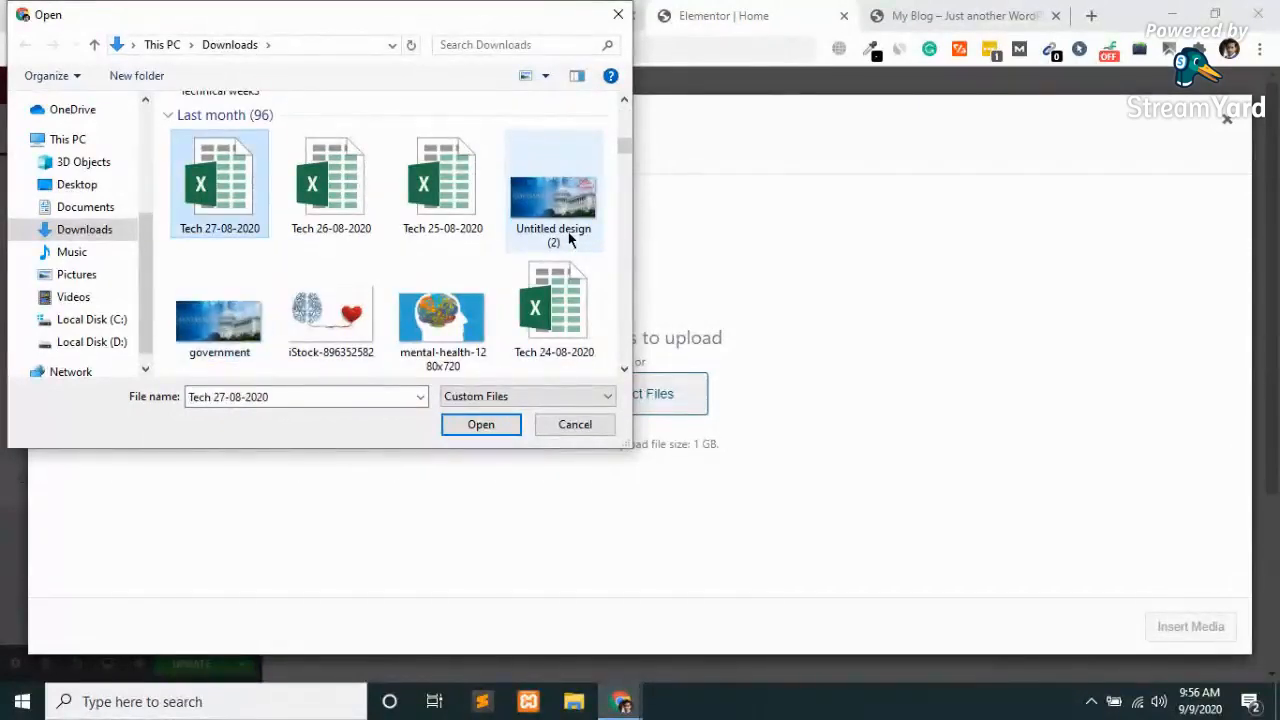
{"action": "key", "text": "Right"}
{"action": "key", "text": "Right"}
{"action": "key", "text": "Right"}
{"action": "key", "text": "Return"}
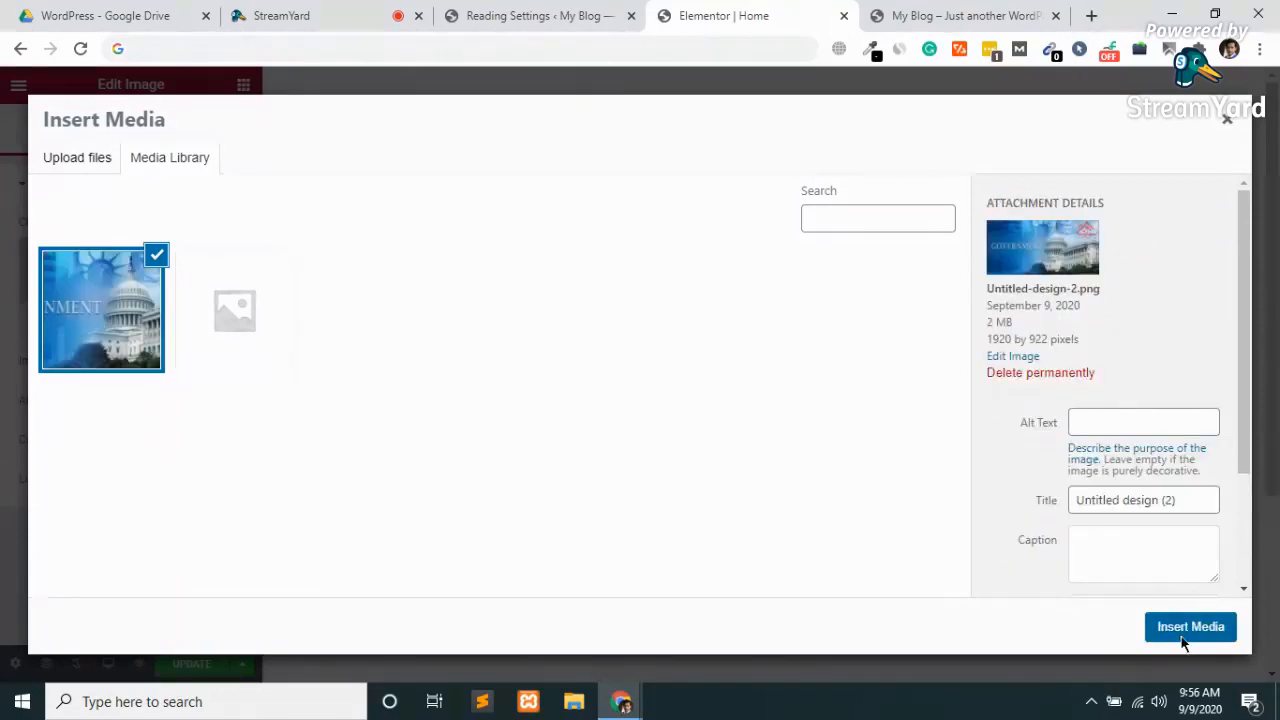
{"action": "left_click", "coordinate": [1188, 628]}
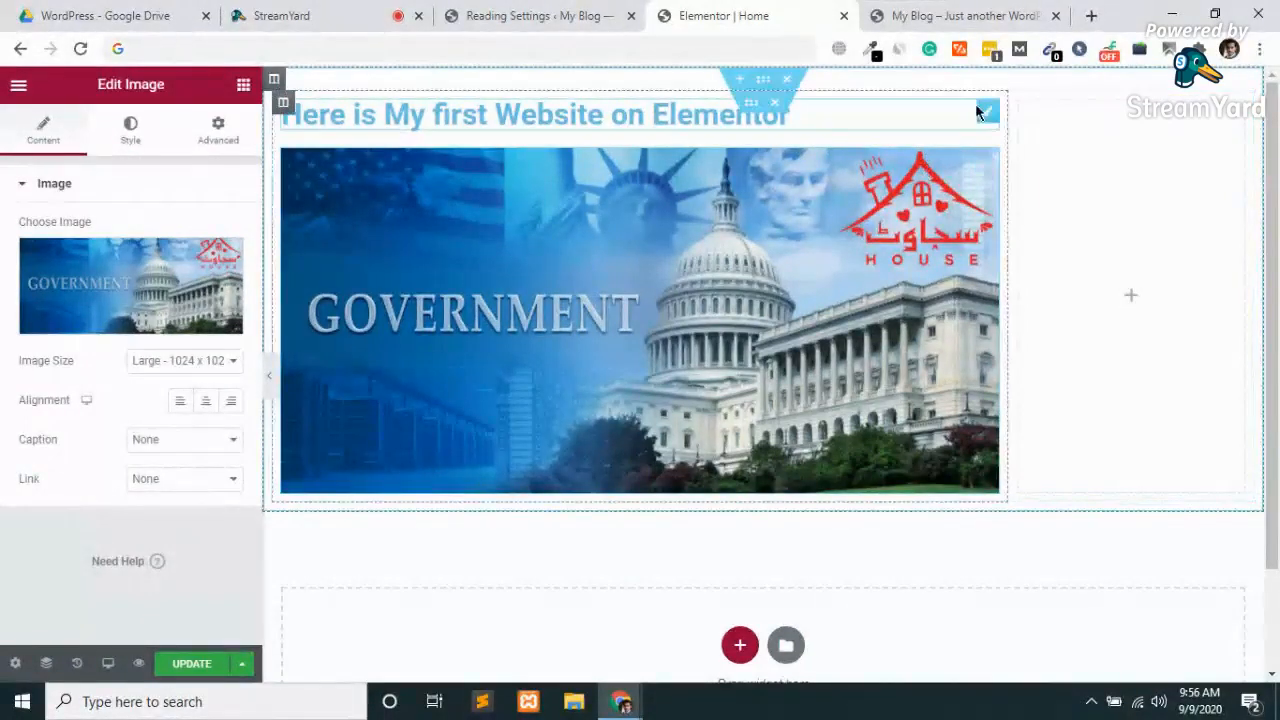
View the content settings of the heading and of the image.
{"action": "left_click", "coordinate": [989, 114]}
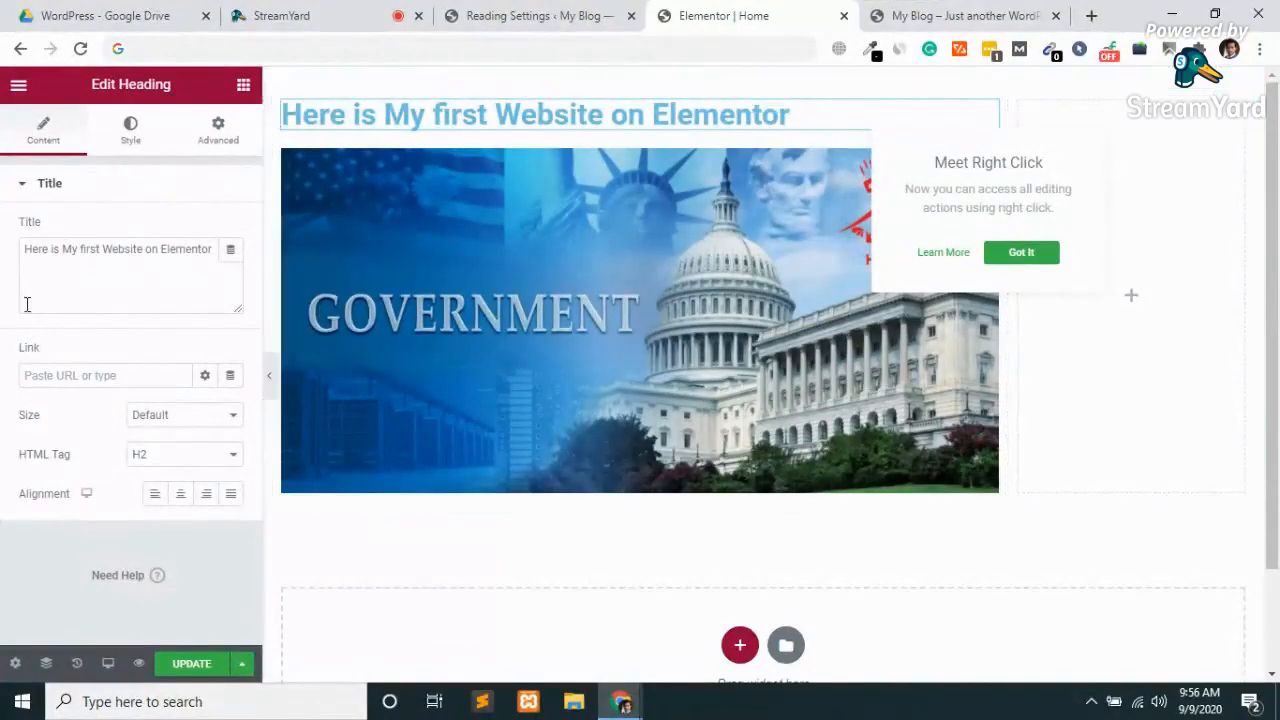
{"action": "left_click", "coordinate": [591, 253]}
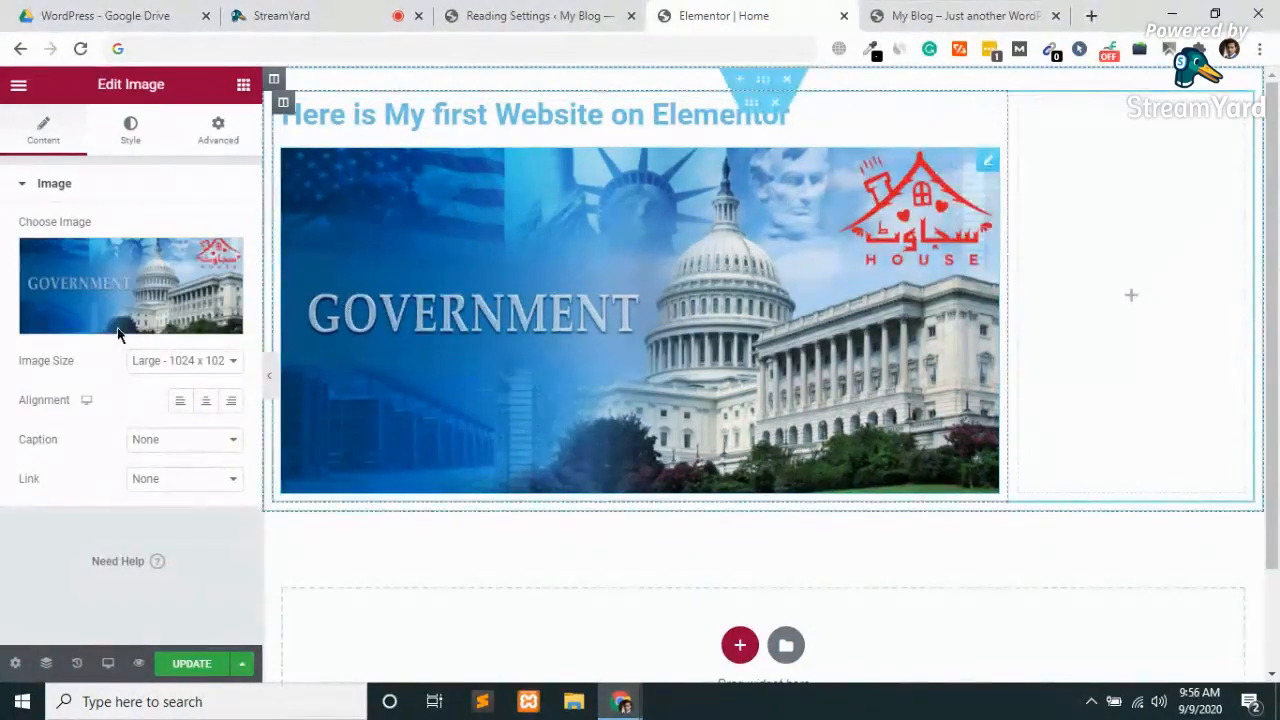
Try a Social Icons widget in the empty second column and delete it again.
{"action": "left_click", "coordinate": [1085, 274]}
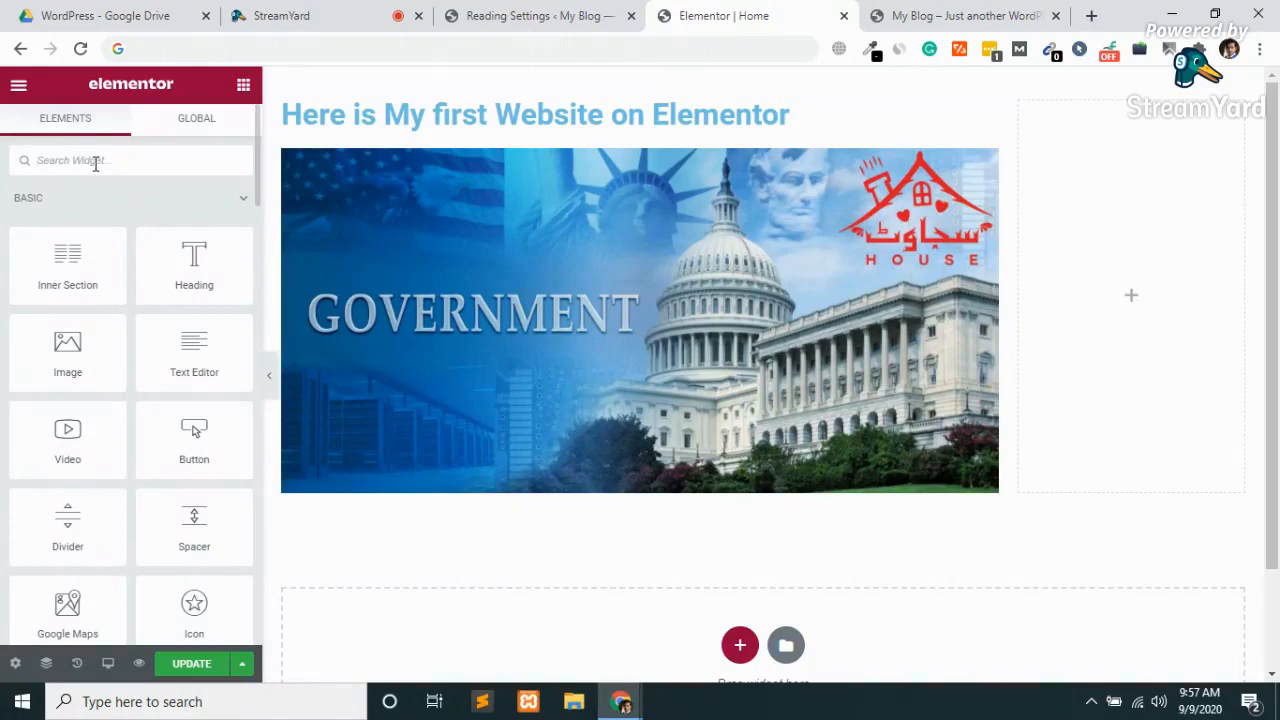
{"action": "type", "text": "soci"}
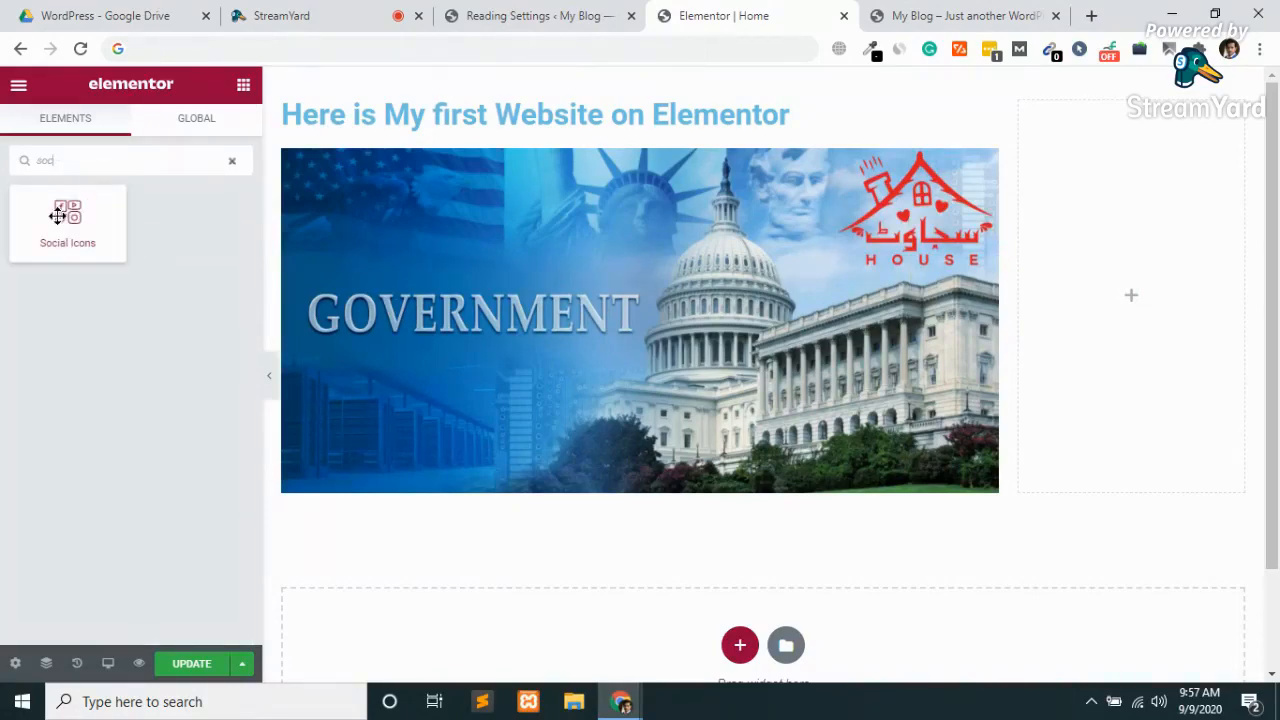
{"action": "left_click_drag", "start_coordinate": [66, 211], "coordinate": [1123, 284]}
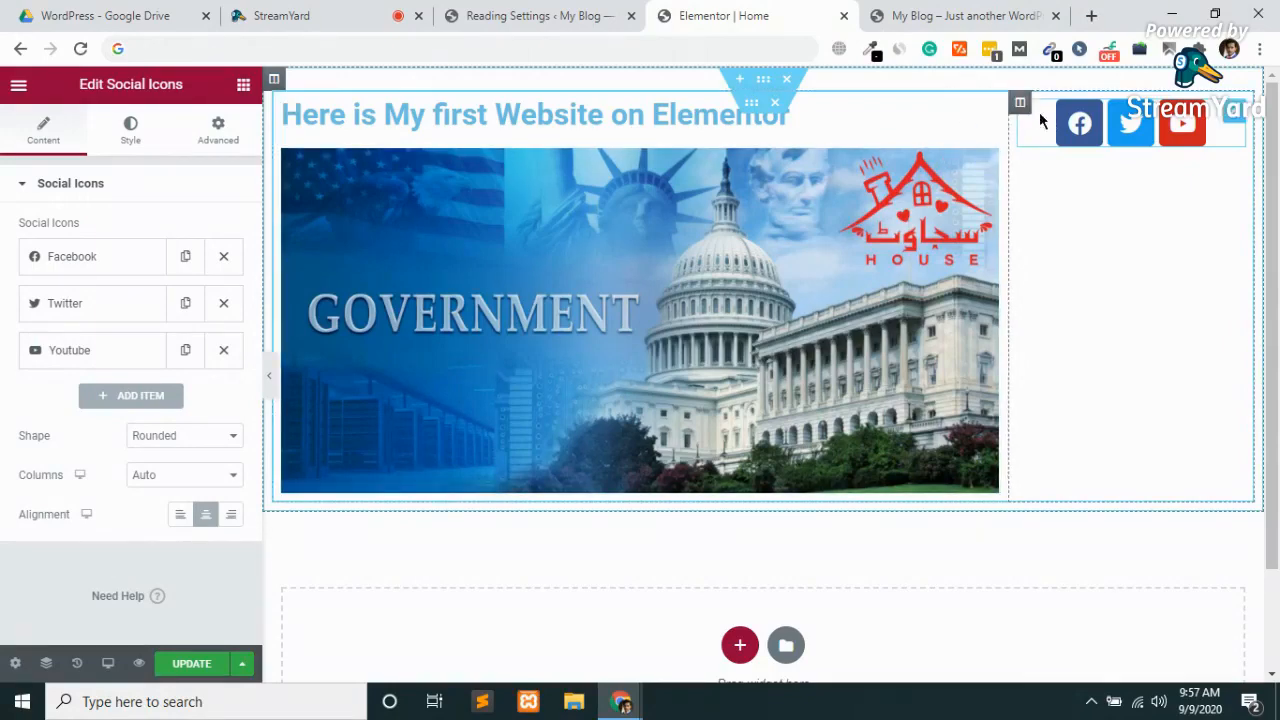
{"action": "right_click", "coordinate": [1229, 121]}
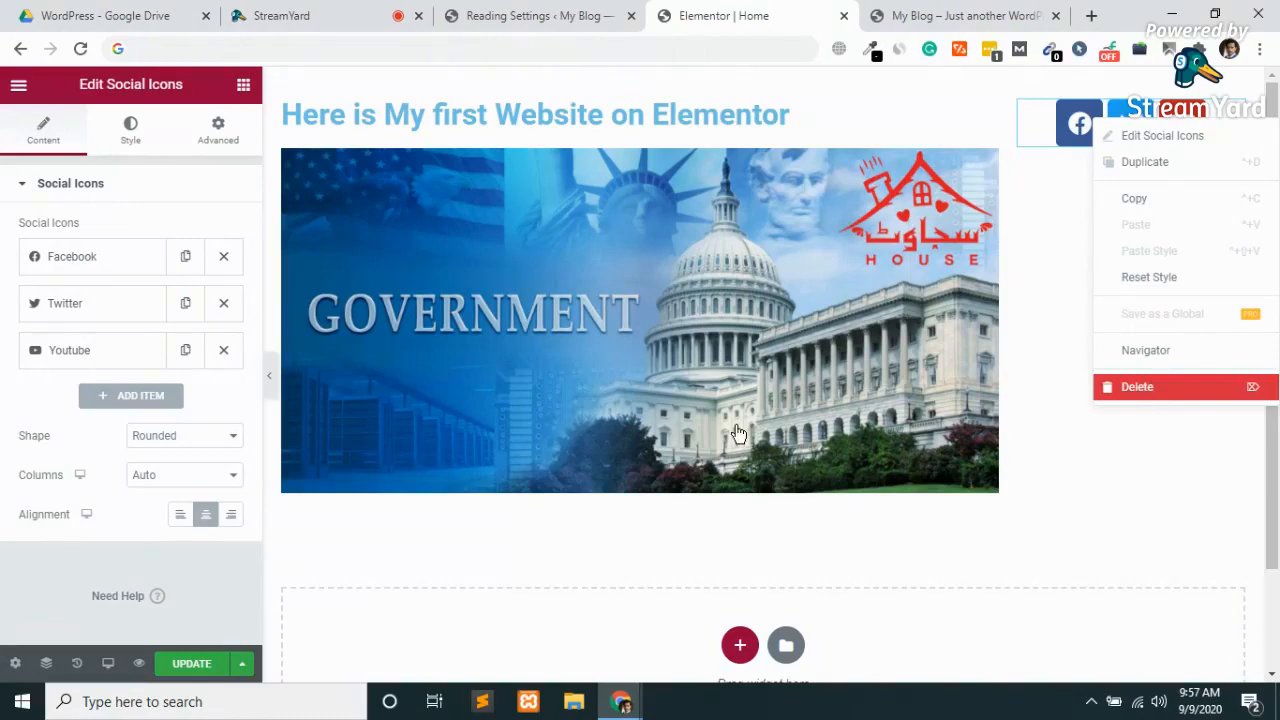
{"action": "key", "text": "Delete"}
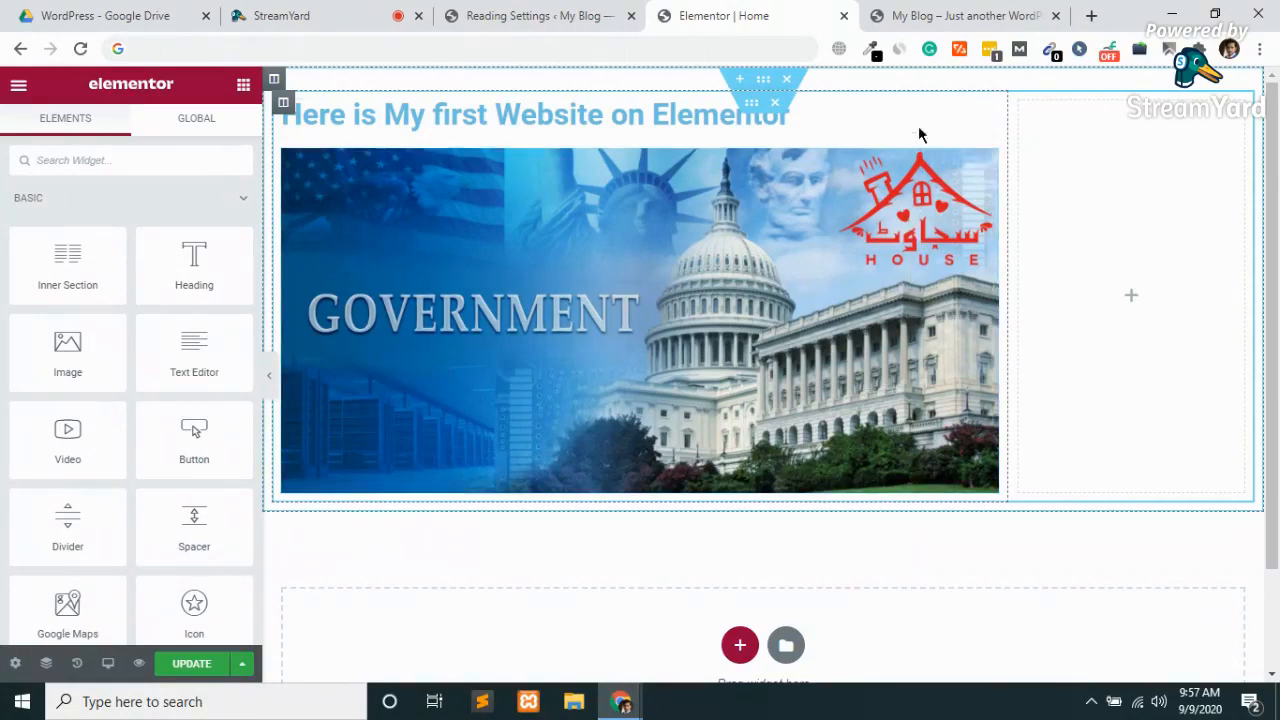
Try size XL on the heading and set its size to XXL.
{"action": "left_click", "coordinate": [986, 114]}
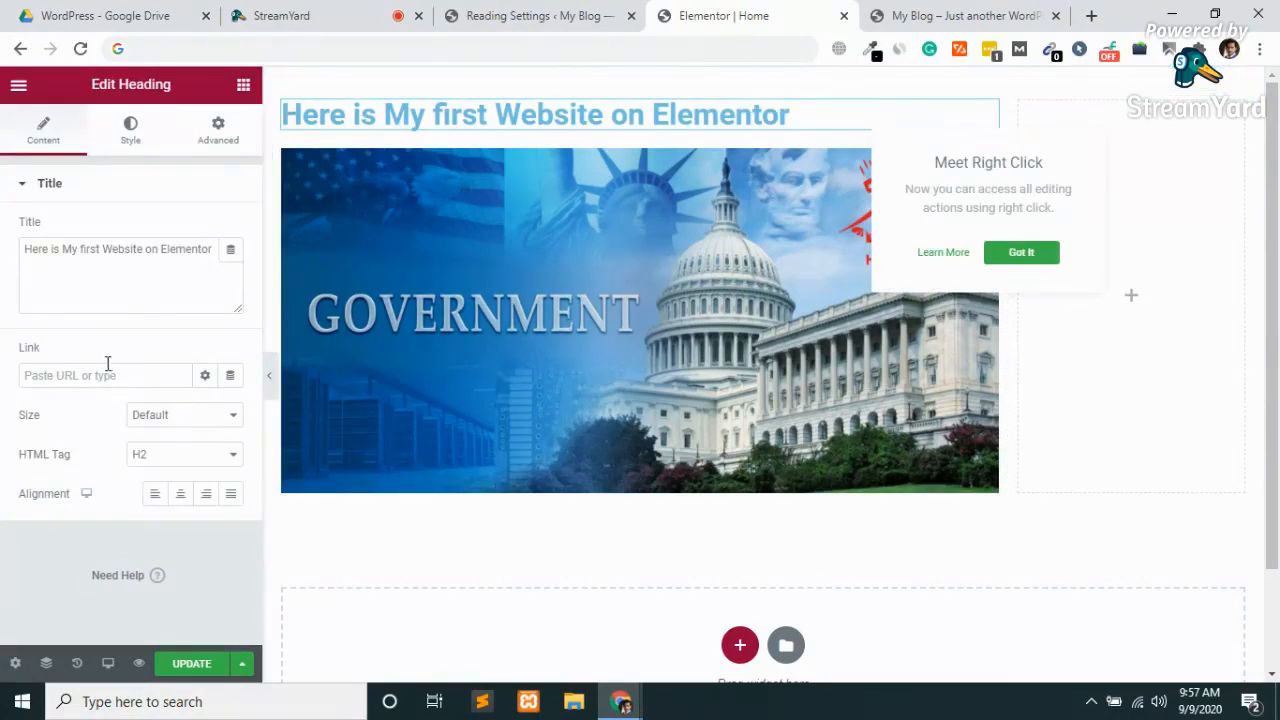
{"action": "left_click", "coordinate": [204, 414]}
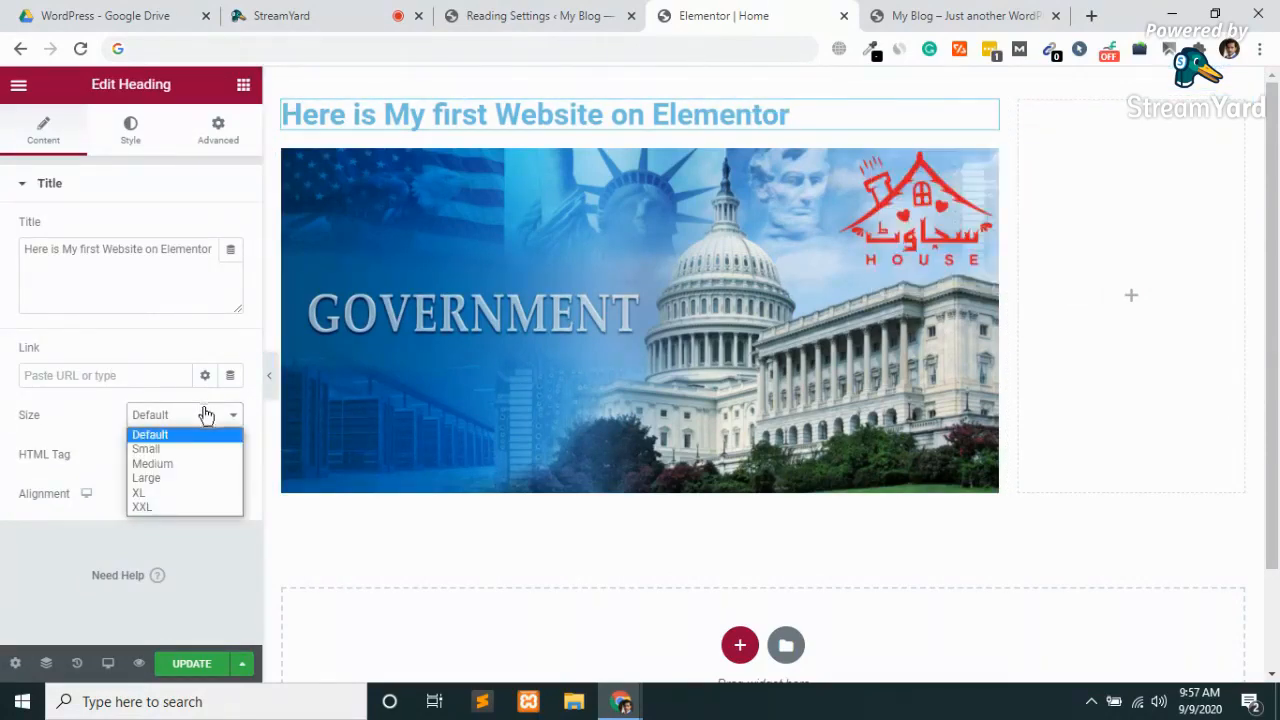
{"action": "left_click", "coordinate": [163, 492]}
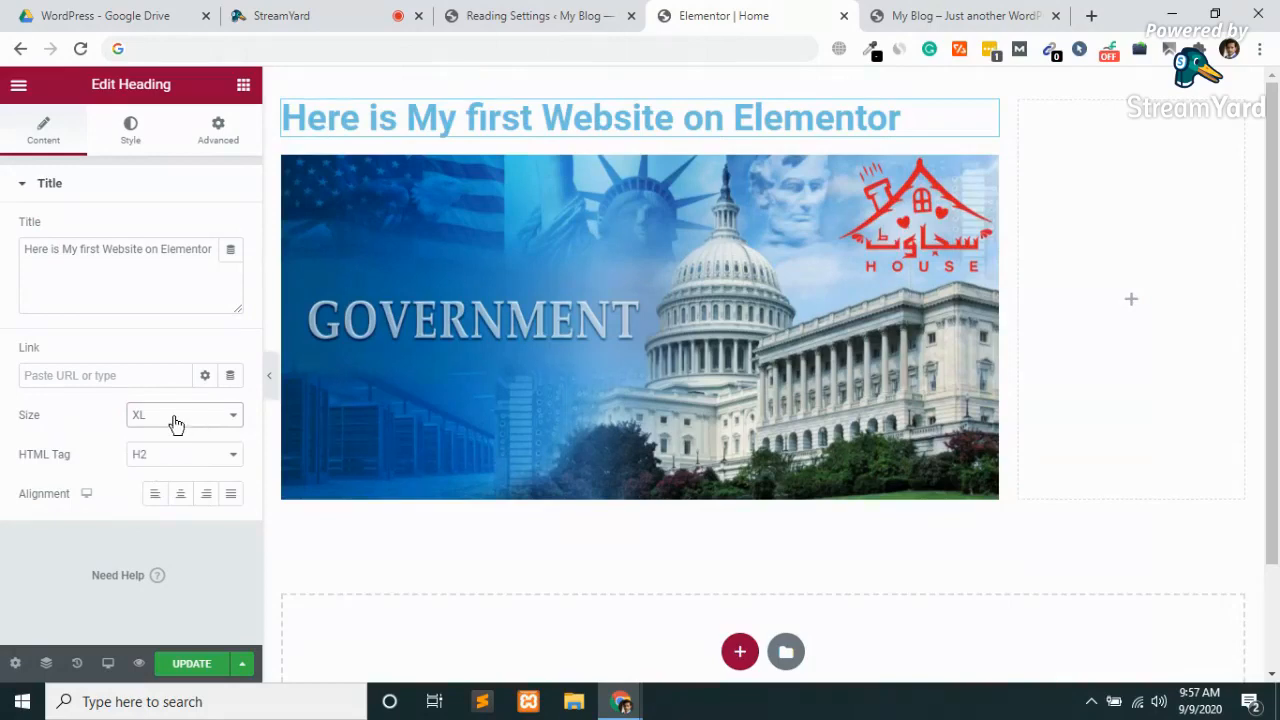
{"action": "left_click", "coordinate": [175, 424]}
{"action": "left_click", "coordinate": [155, 509]}
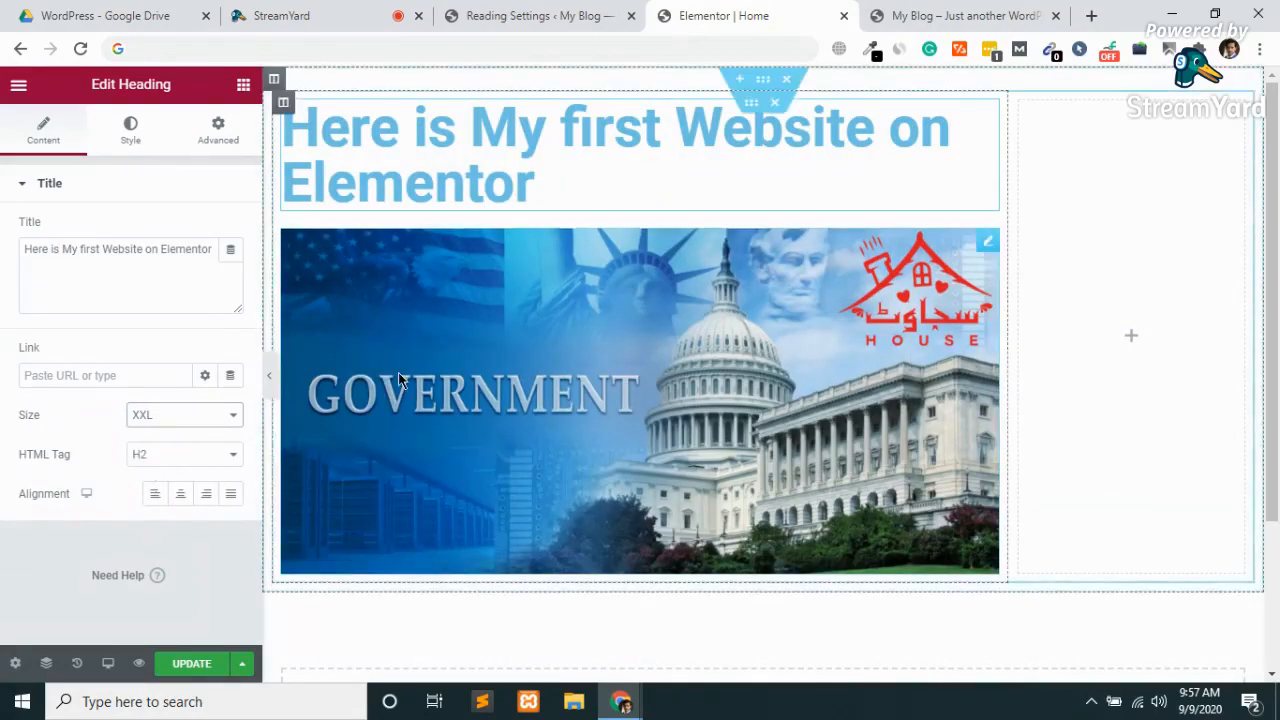
Try center, right and left alignment on the heading and set it to Justified.
{"action": "left_click", "coordinate": [182, 500]}
{"action": "left_click", "coordinate": [206, 499]}
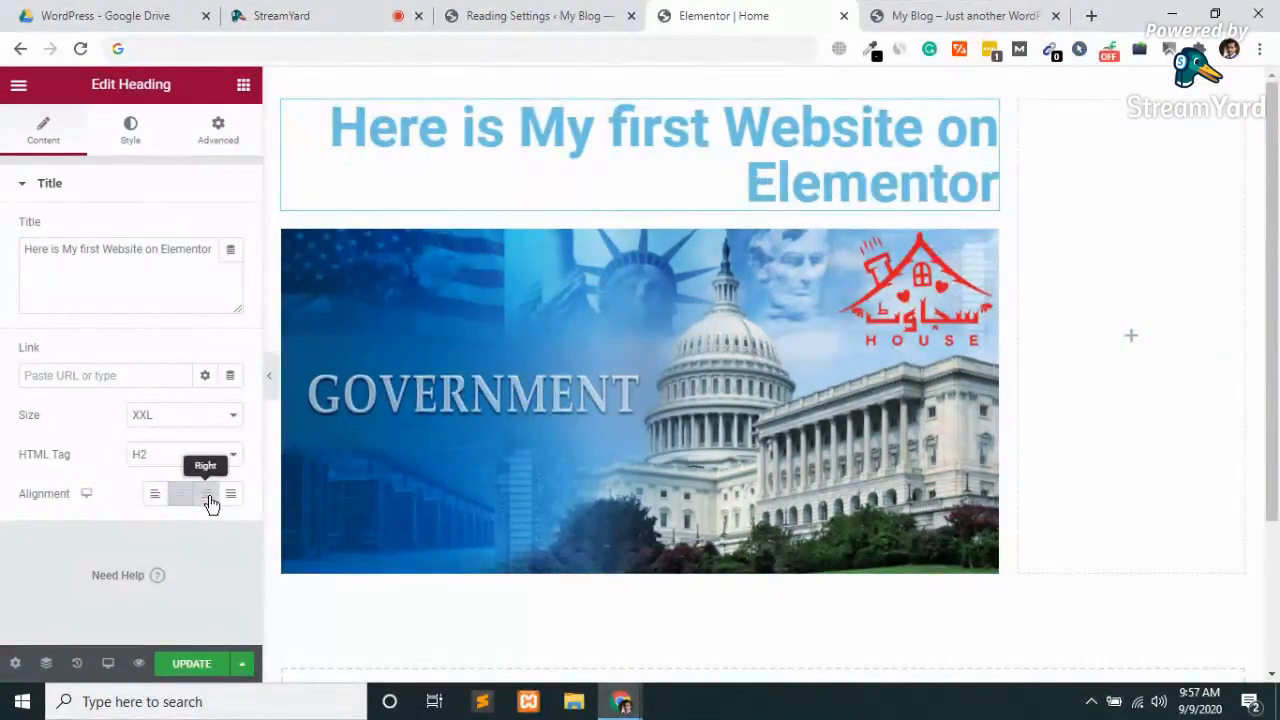
{"action": "left_click", "coordinate": [157, 497]}
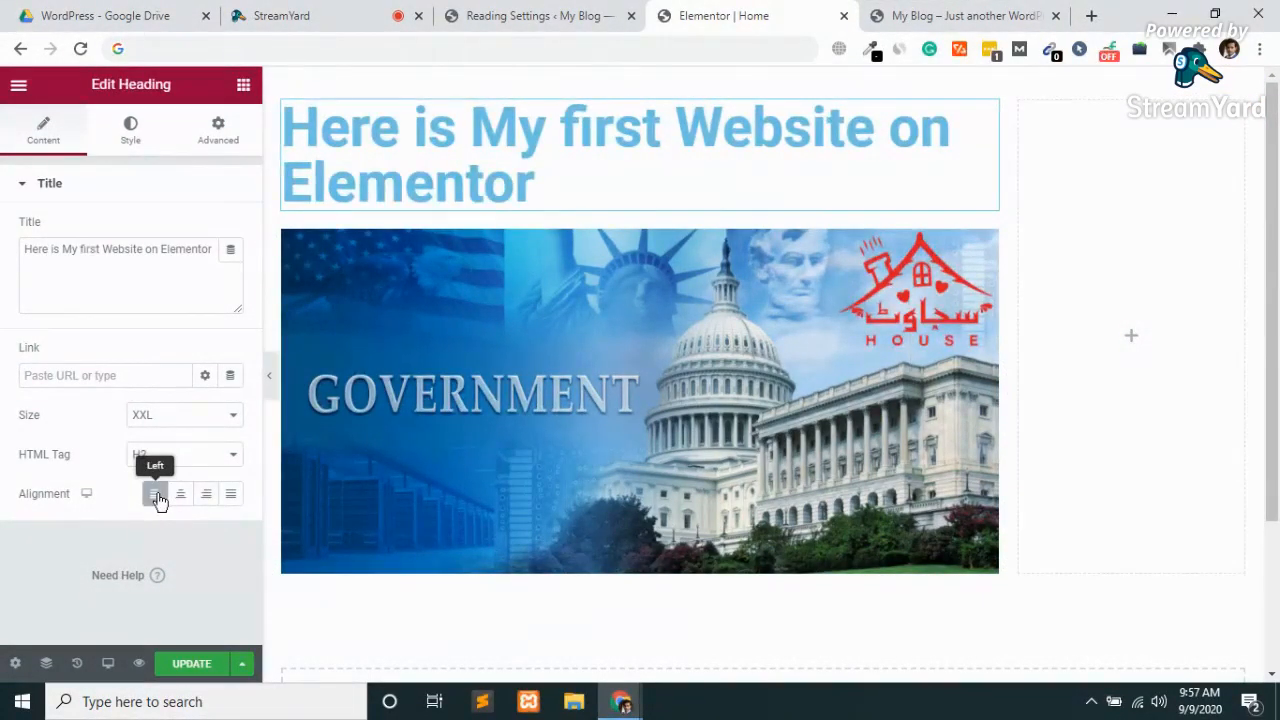
{"action": "left_click", "coordinate": [237, 503]}
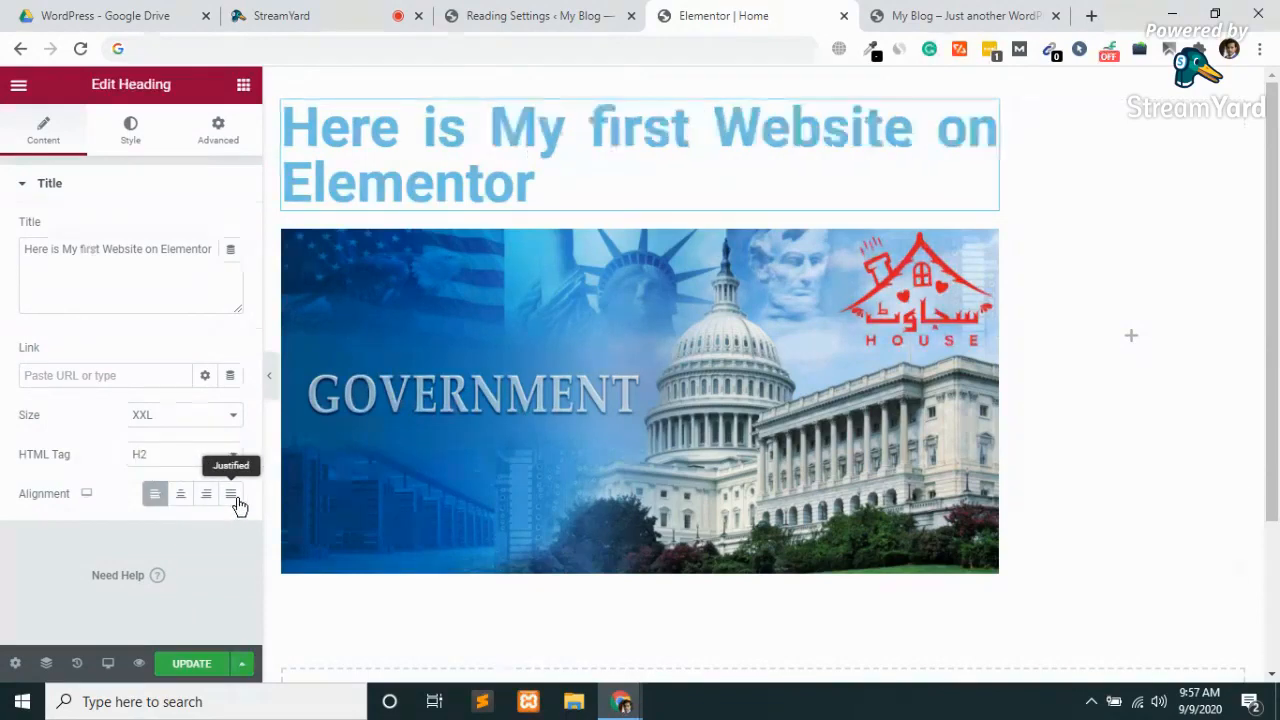
Align the heading left and try several darker blues for its text color, ending on #00415D.
{"action": "left_click", "coordinate": [157, 497]}
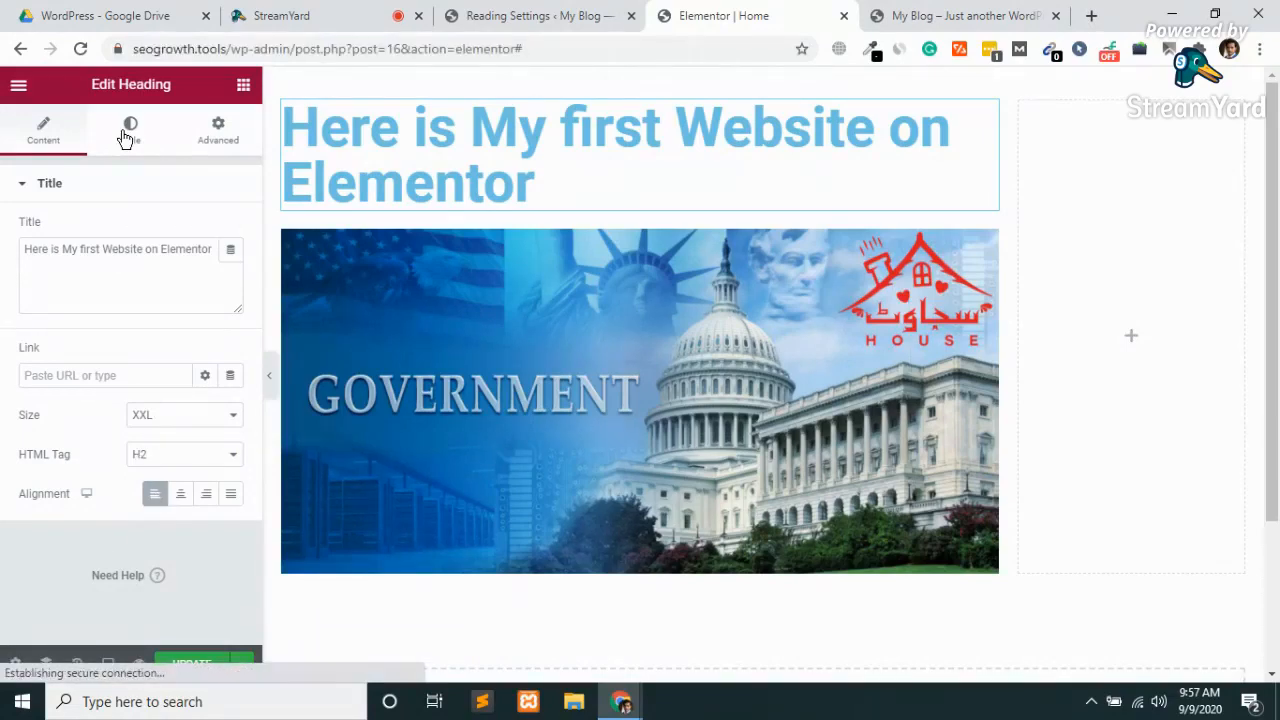
{"action": "left_click", "coordinate": [125, 137]}
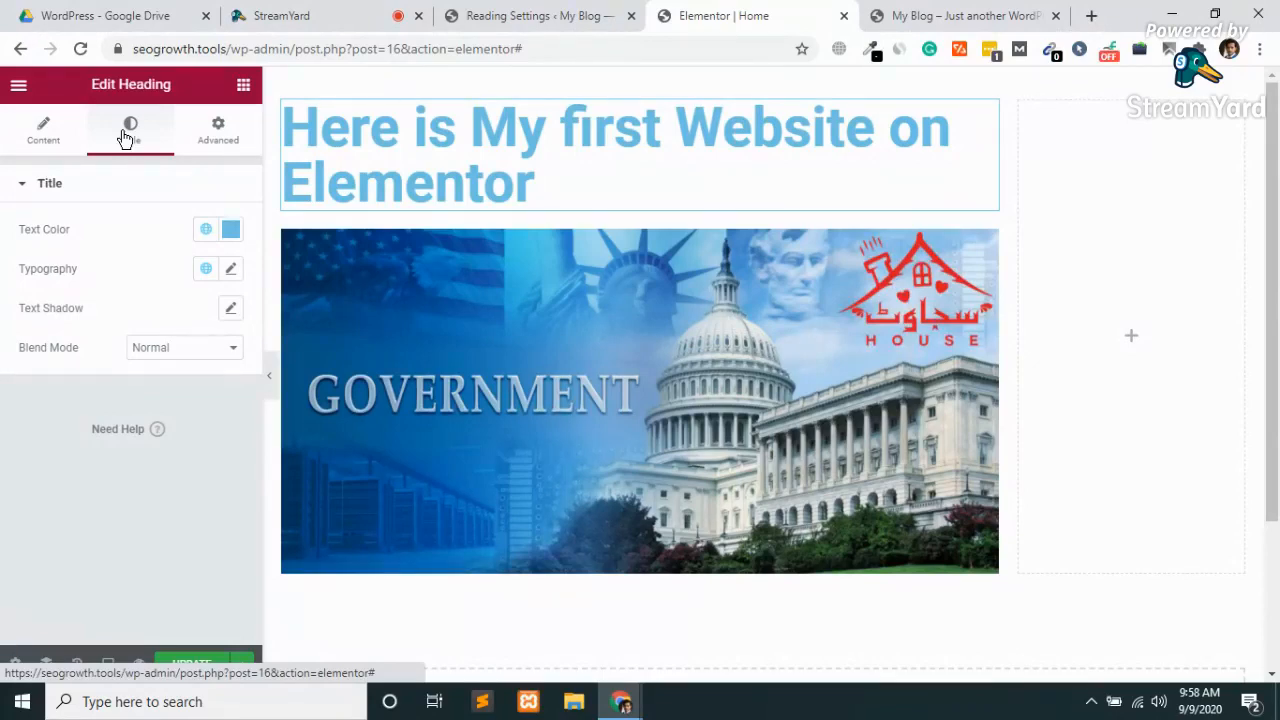
{"action": "left_click", "coordinate": [231, 233]}
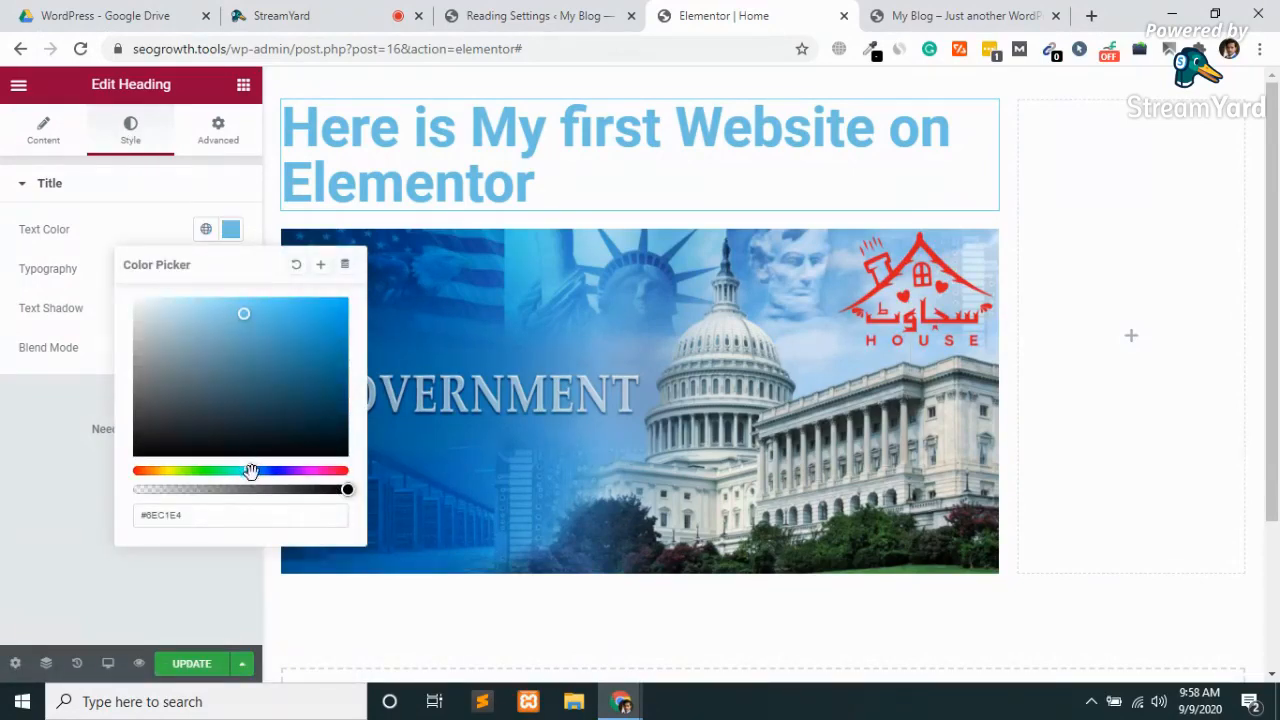
{"action": "left_click_drag", "start_coordinate": [244, 320], "coordinate": [286, 396]}
{"action": "left_click", "coordinate": [314, 414]}
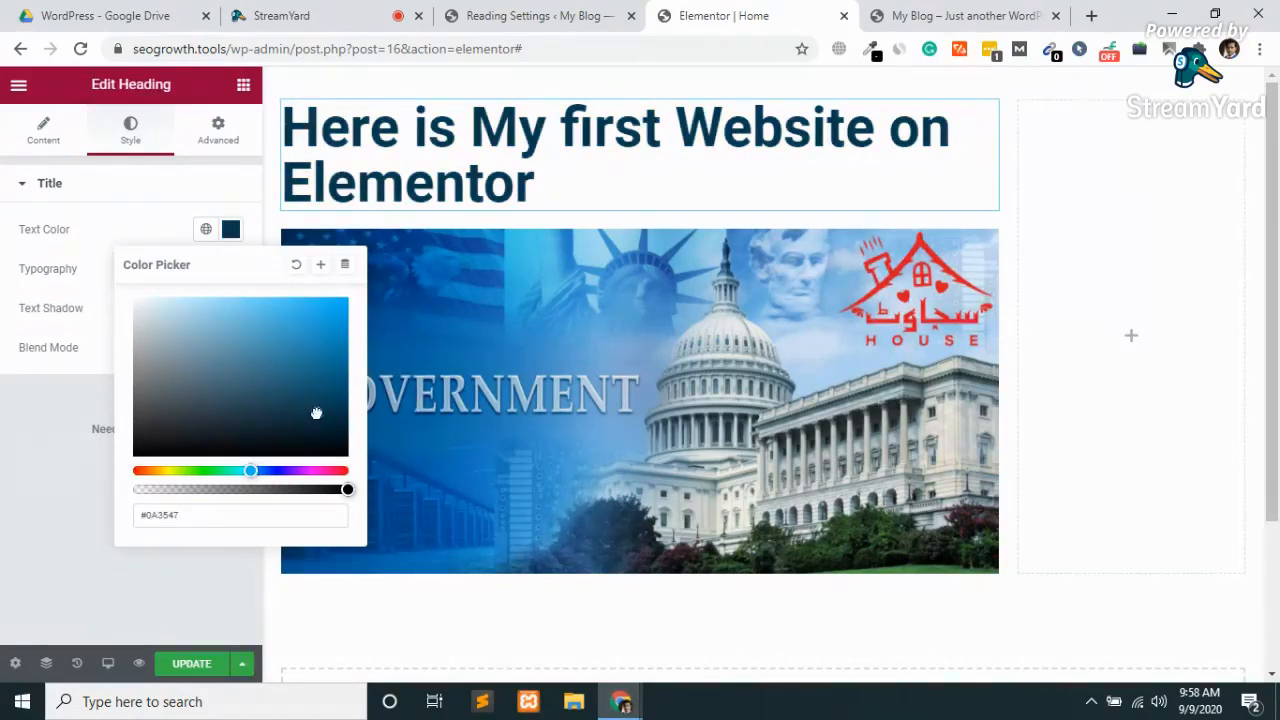
{"action": "left_click", "coordinate": [233, 376]}
{"action": "left_click_drag", "start_coordinate": [239, 346], "coordinate": [271, 396]}
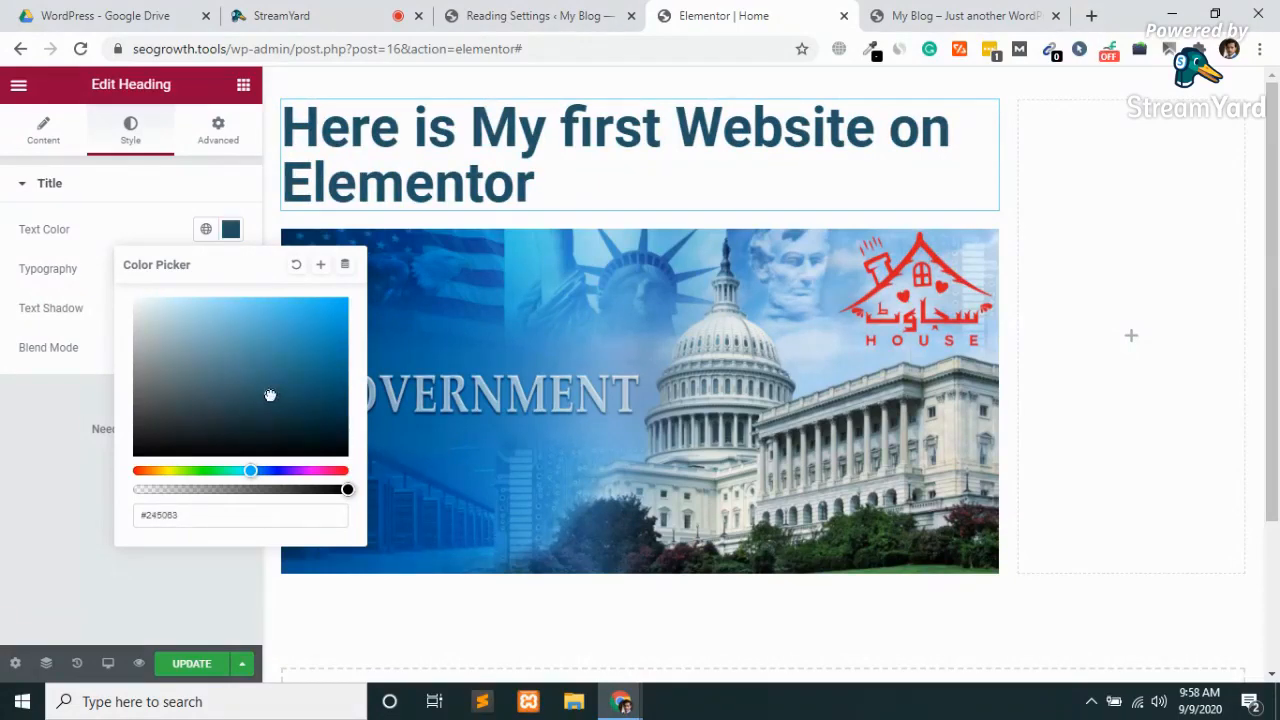
{"action": "mouse_move", "coordinate": [257, 343]}
{"action": "left_mouse_down"}
{"action": "mouse_move", "coordinate": [331, 320]}
{"action": "mouse_move", "coordinate": [347, 400]}
{"action": "left_mouse_up"}
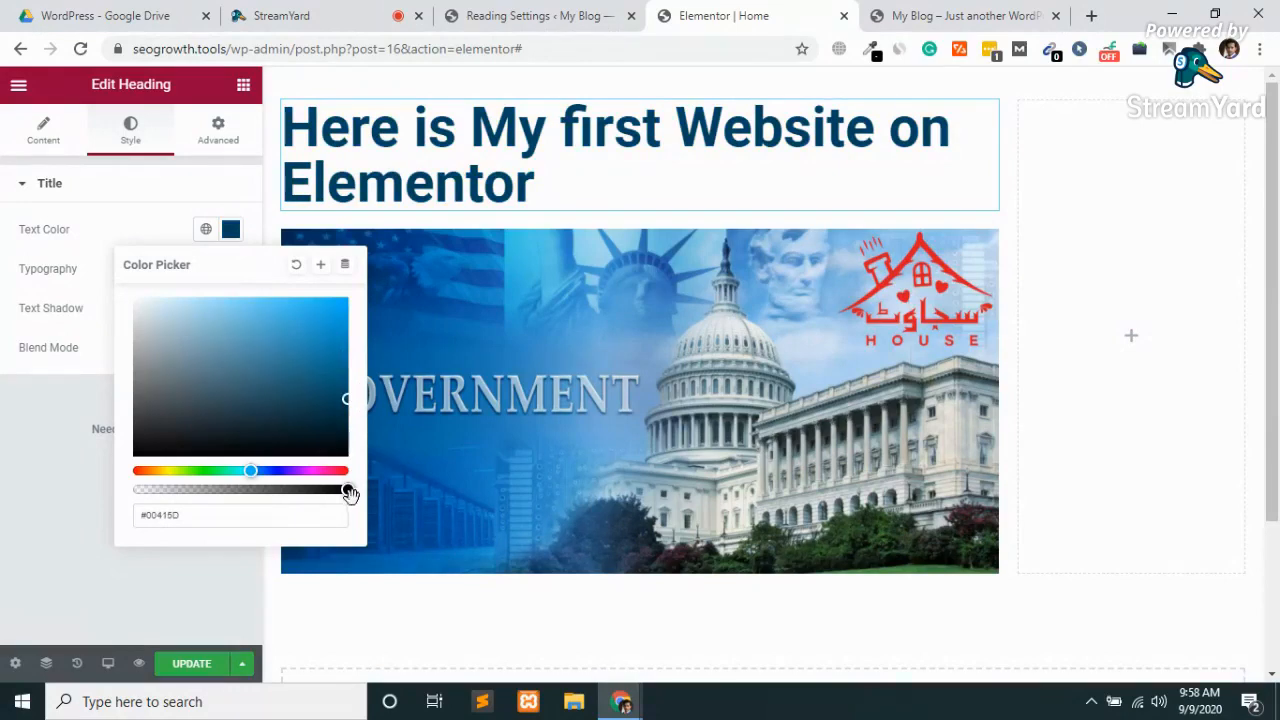
Lower the opacity of the heading's text color slightly and shift its hue to navy blue.
{"action": "left_click", "coordinate": [276, 509]}
{"action": "left_click_drag", "start_coordinate": [343, 489], "coordinate": [278, 471]}
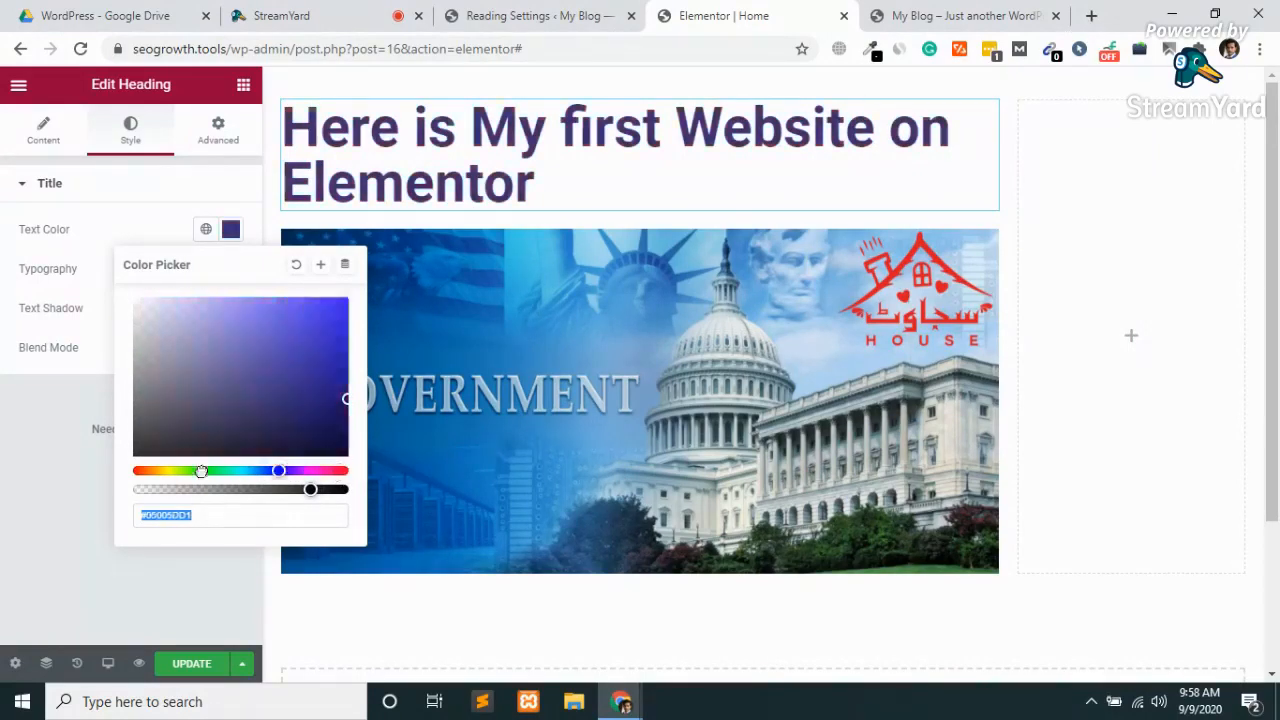
{"action": "left_click_drag", "start_coordinate": [201, 471], "coordinate": [269, 476]}
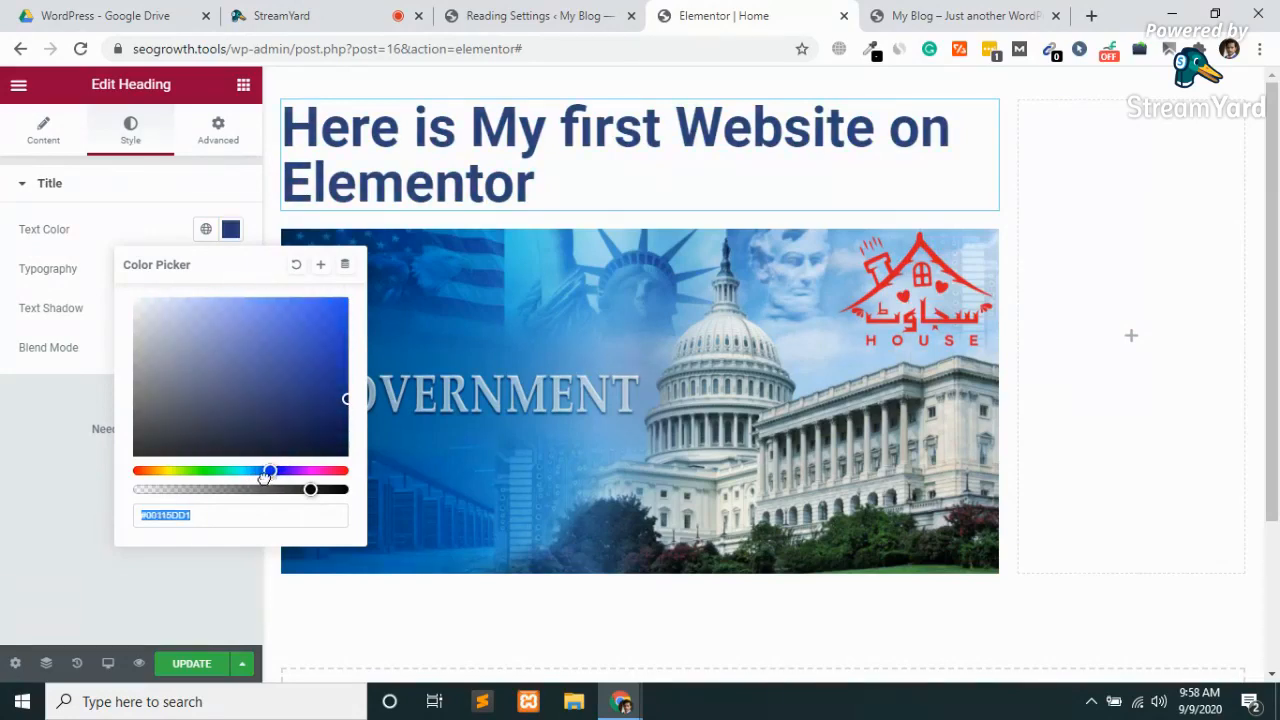
{"action": "left_click", "coordinate": [590, 487]}
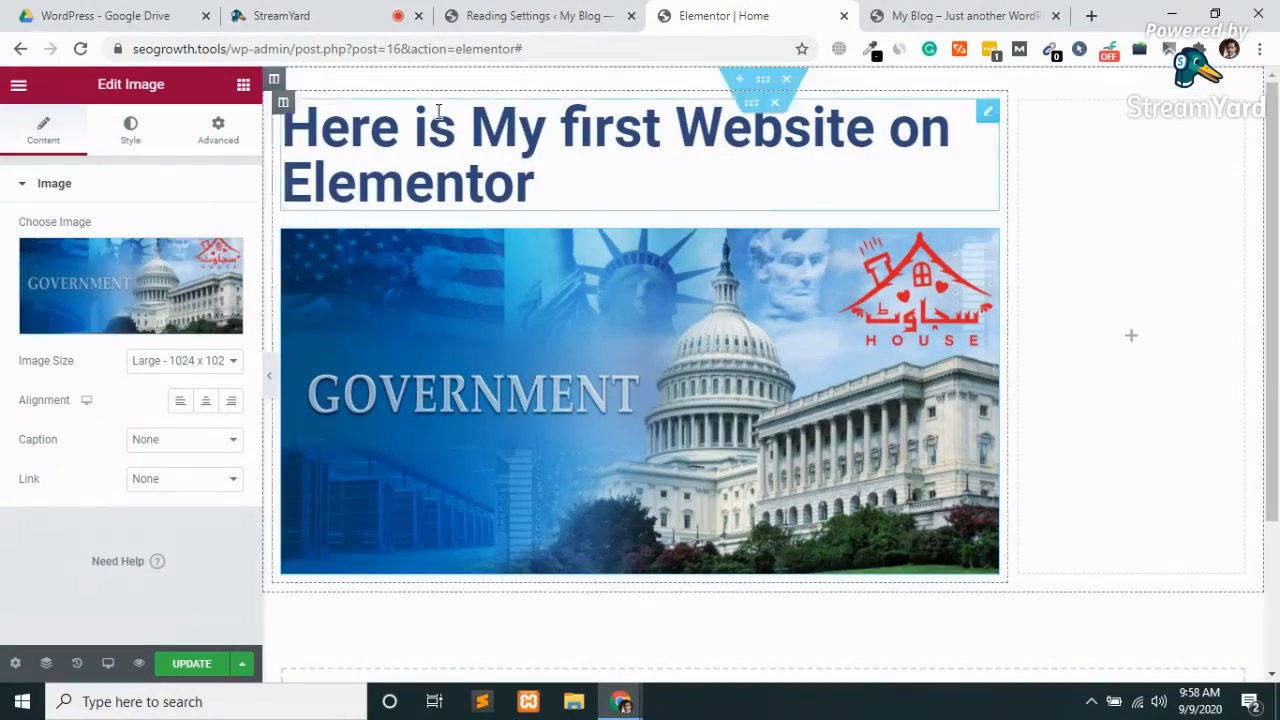
Try the Roboto Mono font on the heading and set its font family to Ruluko.
{"action": "left_click", "coordinate": [567, 142]}
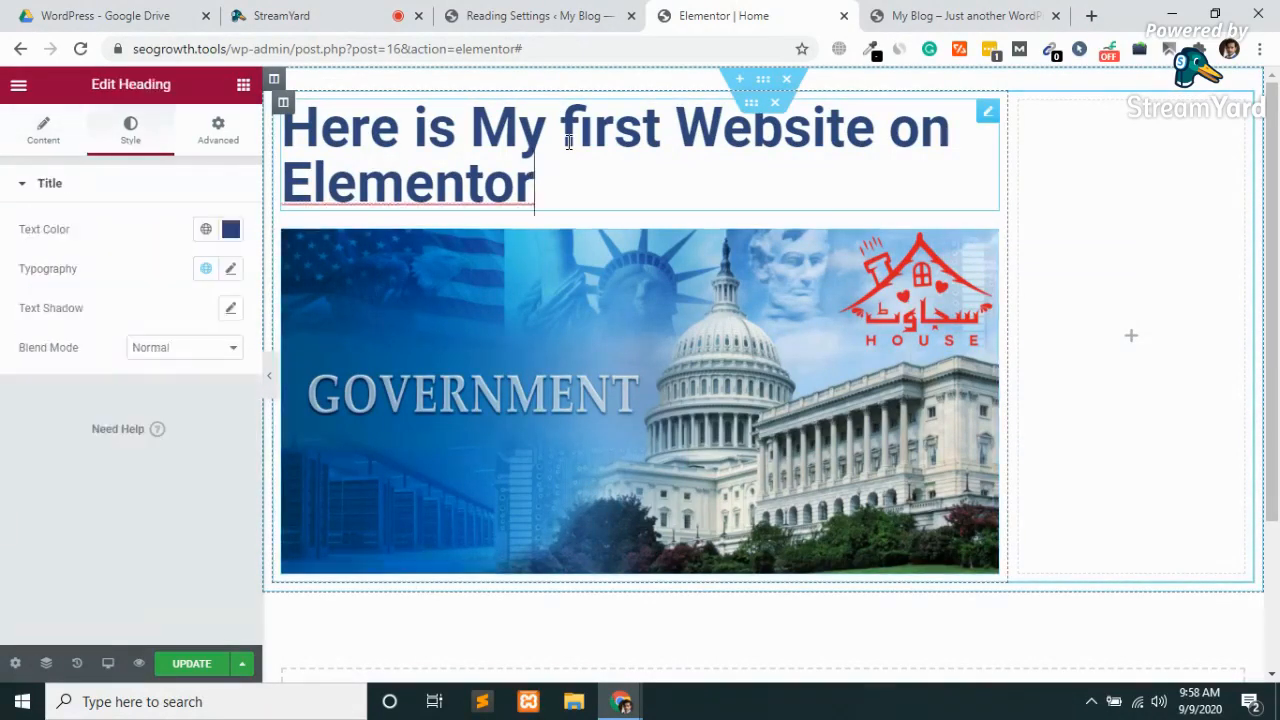
{"action": "left_click", "coordinate": [233, 271]}
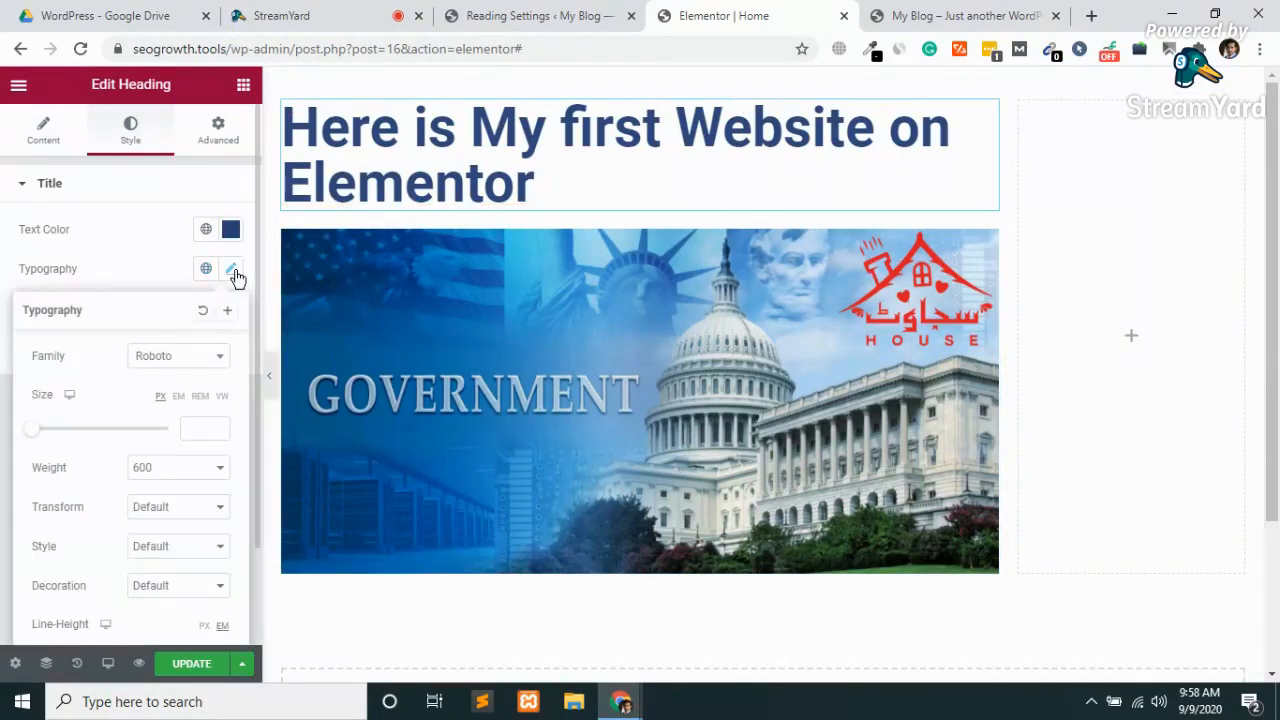
{"action": "left_click", "coordinate": [207, 370]}
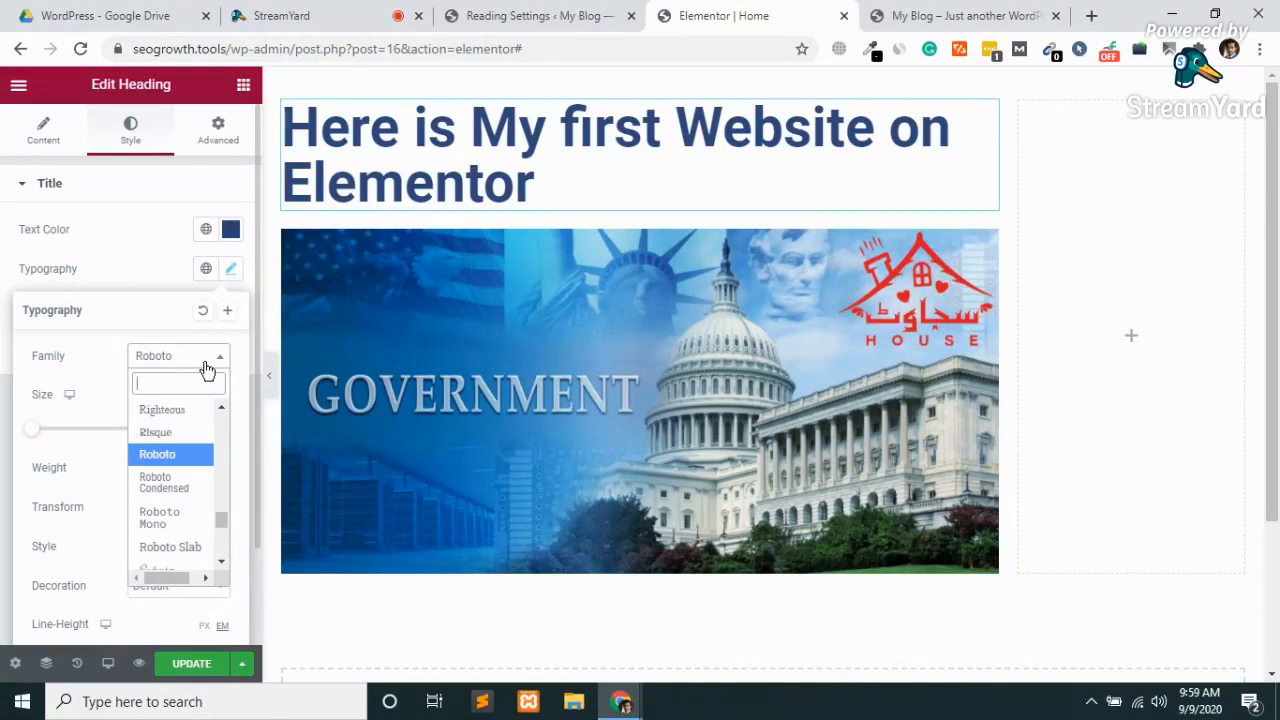
{"action": "left_click", "coordinate": [160, 527]}
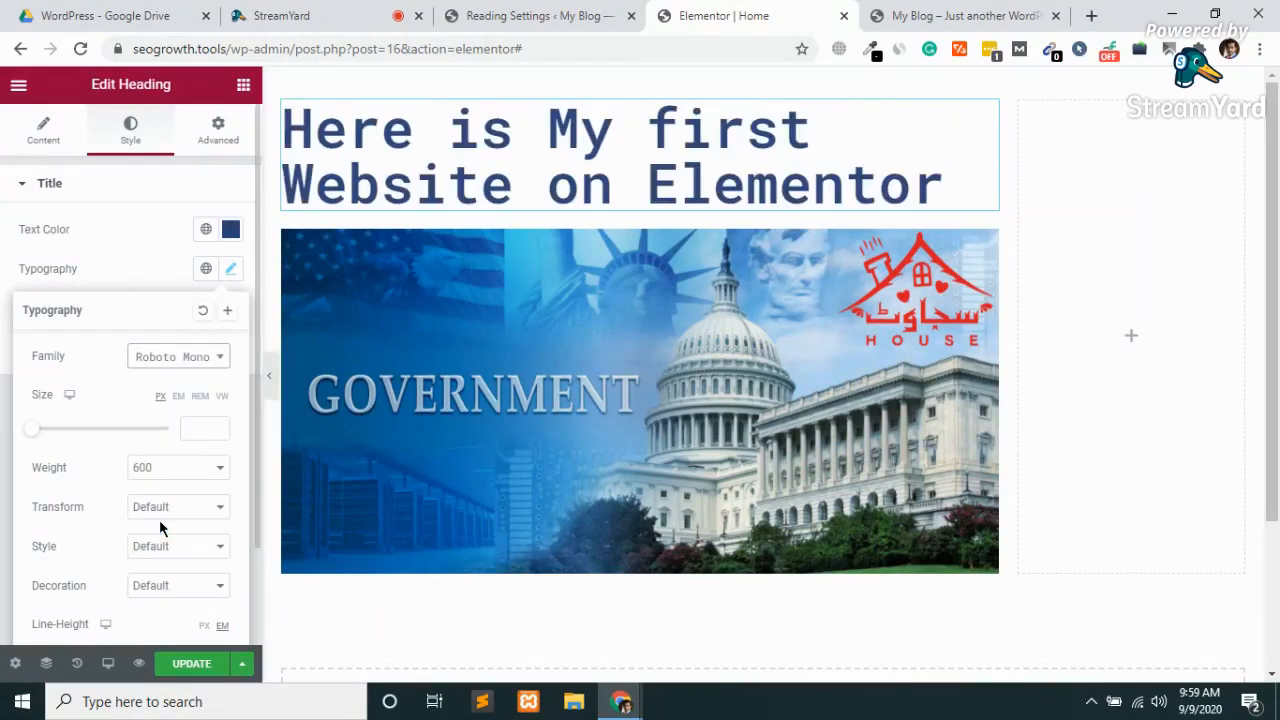
{"action": "left_click", "coordinate": [179, 357]}
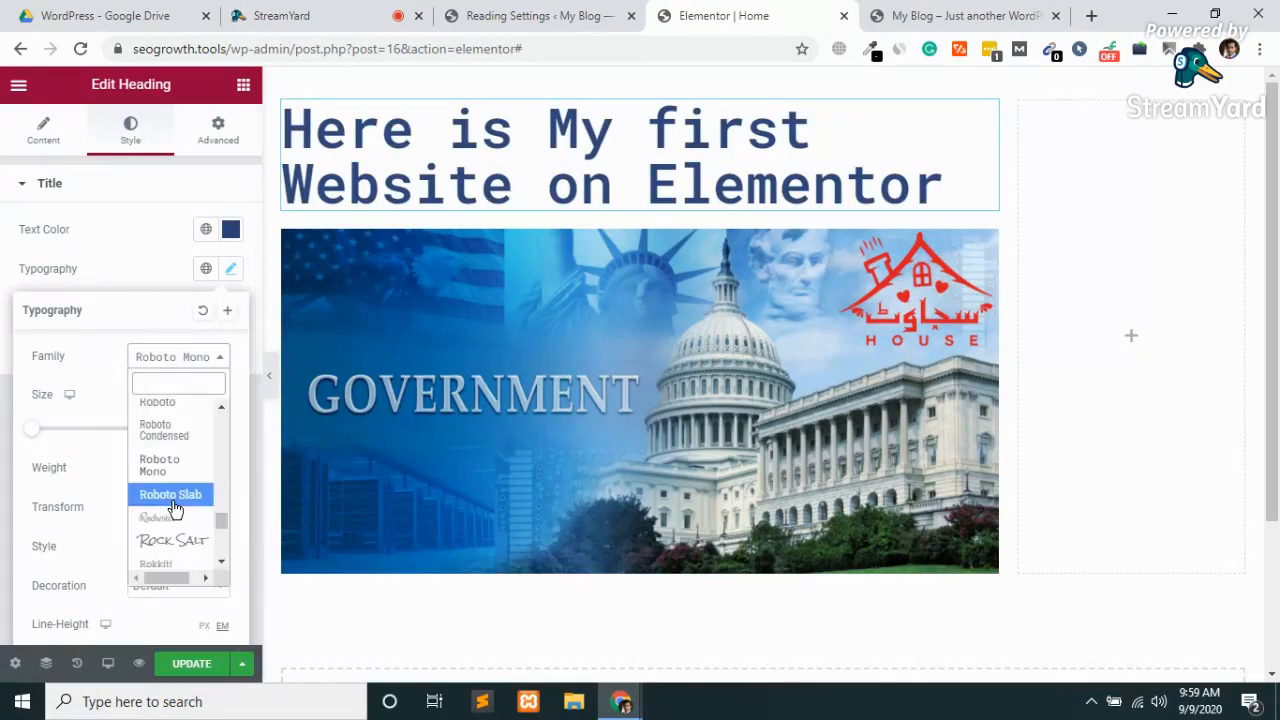
{"action": "scroll", "coordinate": [172, 508], "scroll_direction": "down", "scroll_amount": 3}
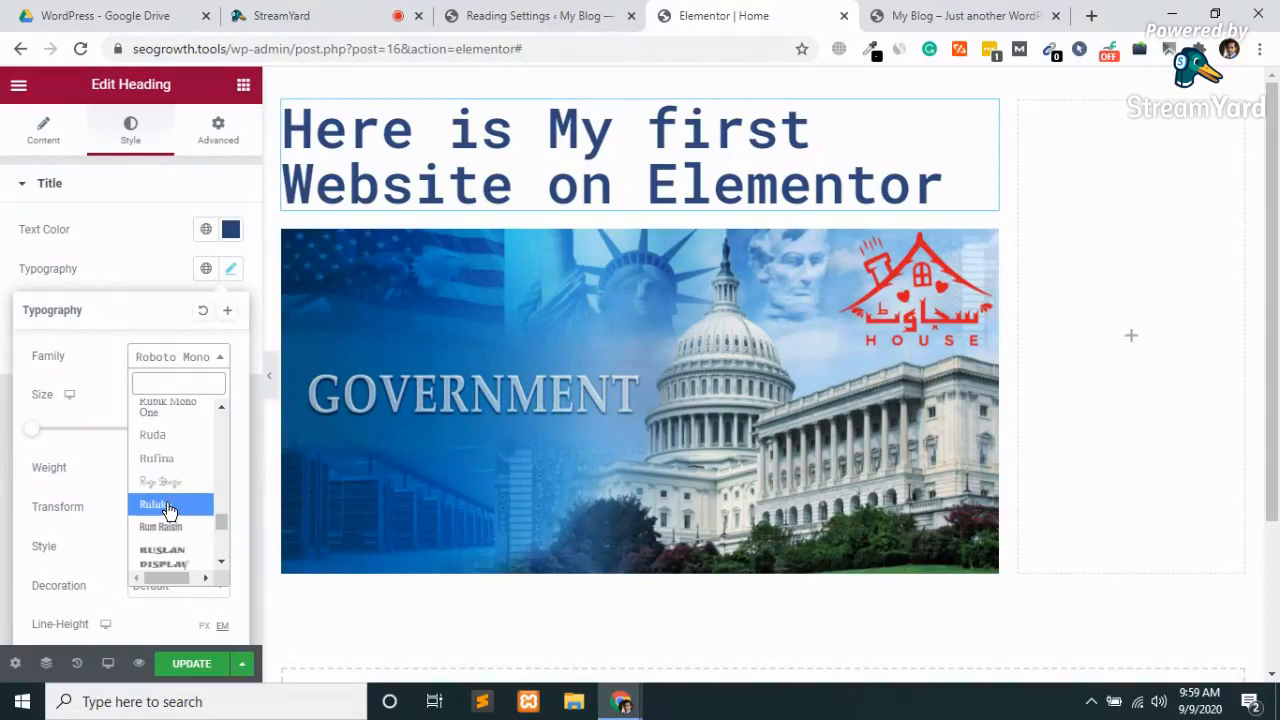
{"action": "left_click", "coordinate": [168, 510]}
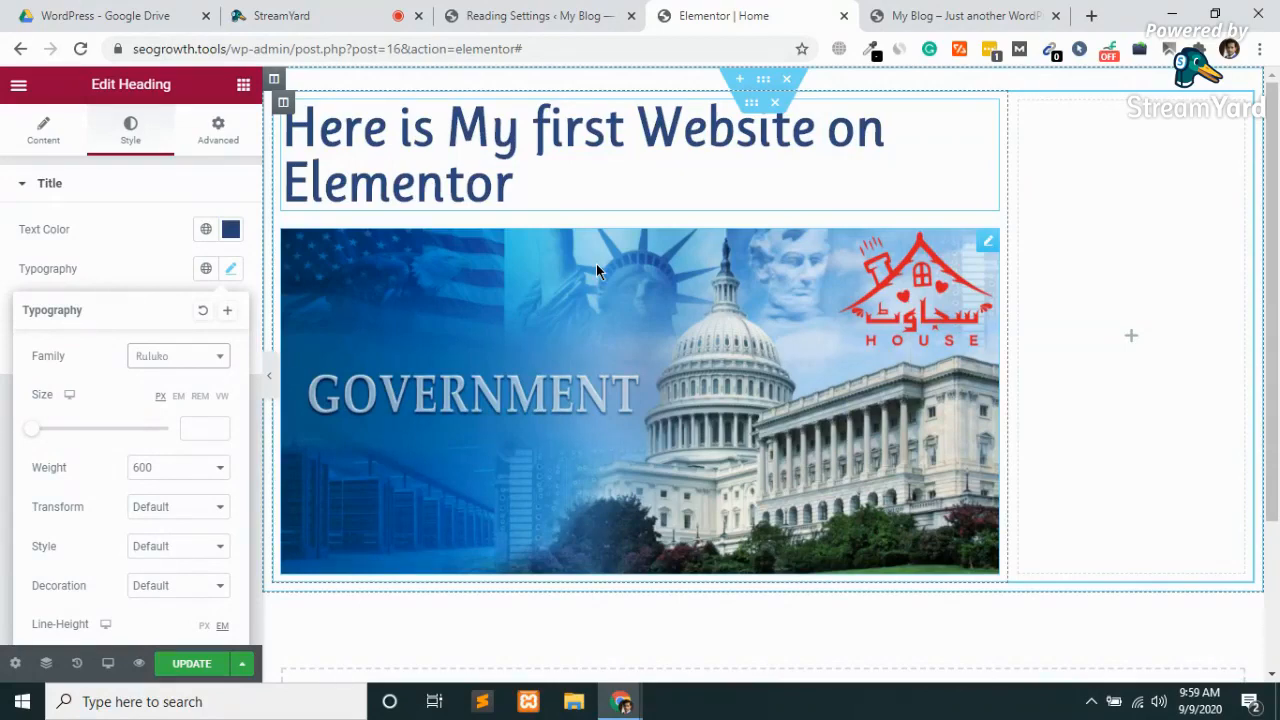
View the Home page's entry in the WordPress list of pages and return to the Elementor editor.
{"action": "left_click", "coordinate": [565, 15]}
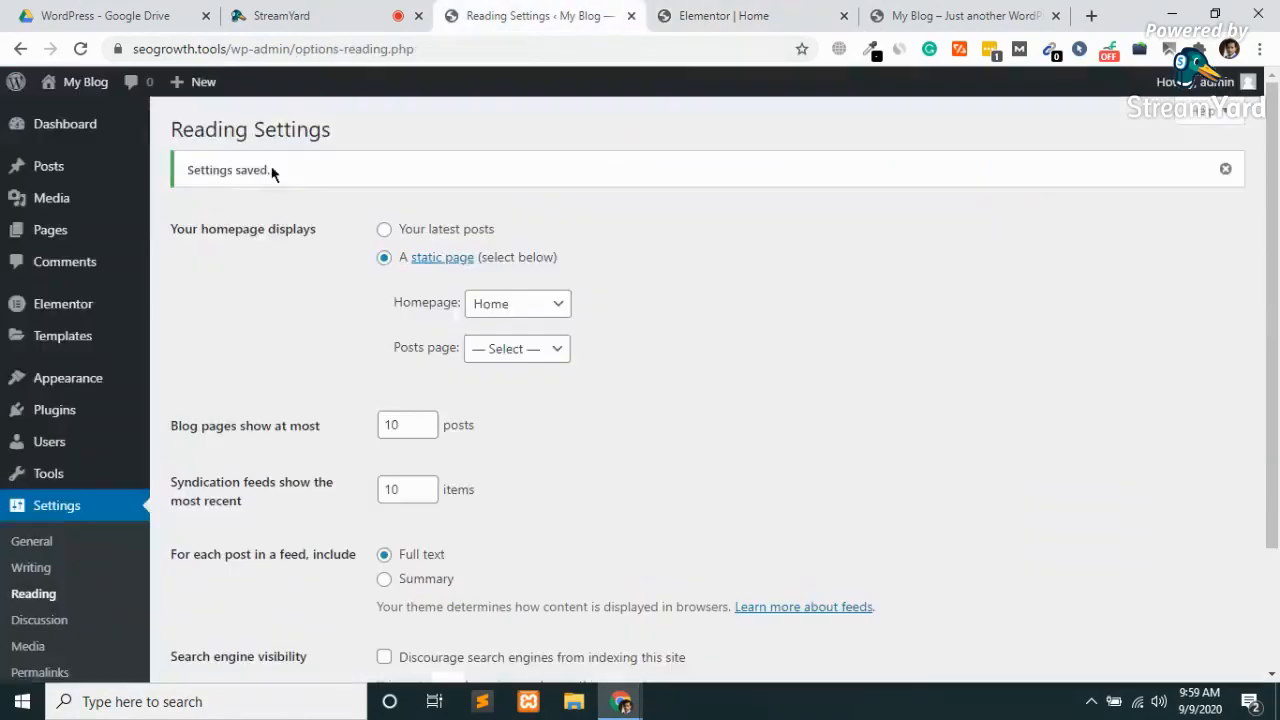
{"action": "left_click", "coordinate": [47, 234]}
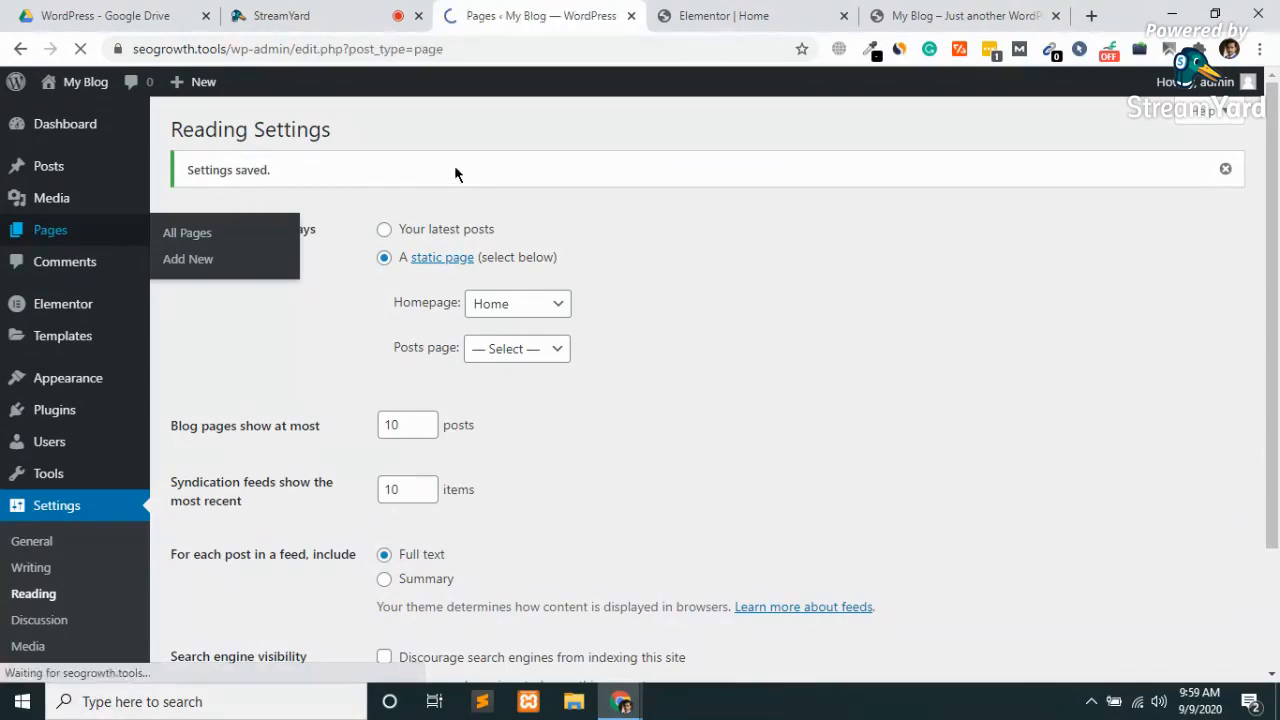
{"action": "mouse_move", "coordinate": [400, 293]}
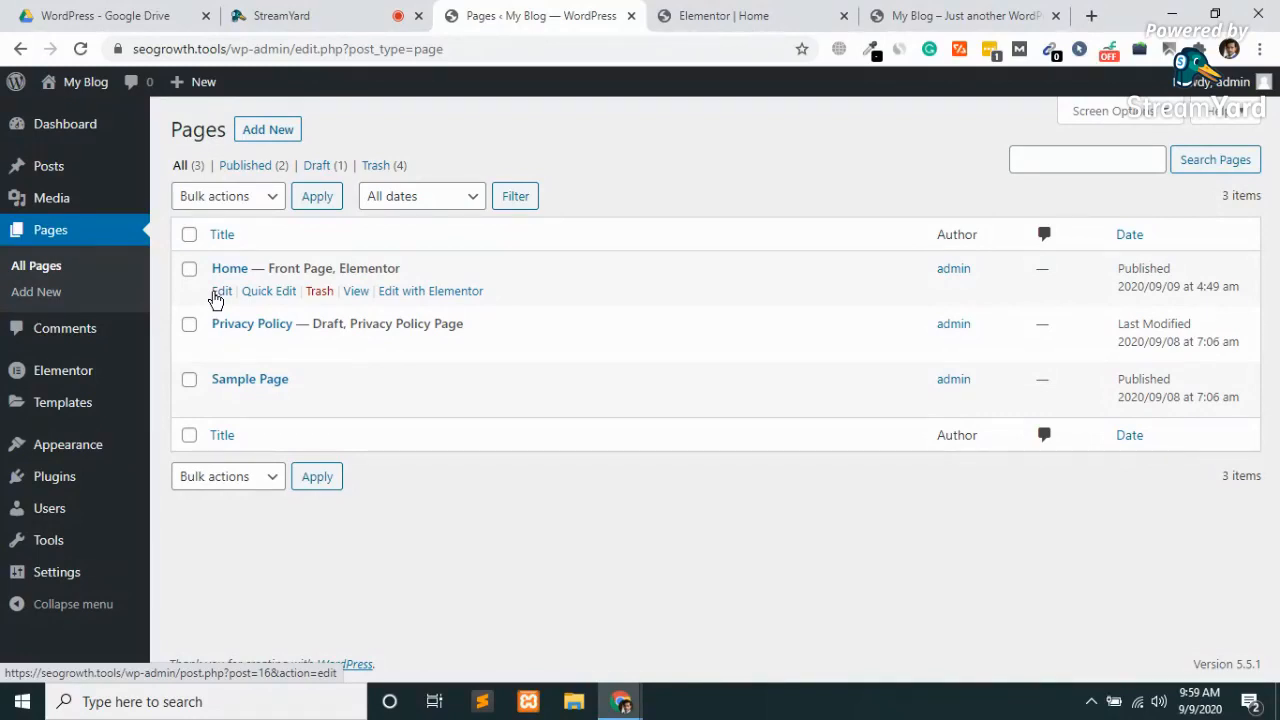
{"action": "mouse_move", "coordinate": [323, 358]}
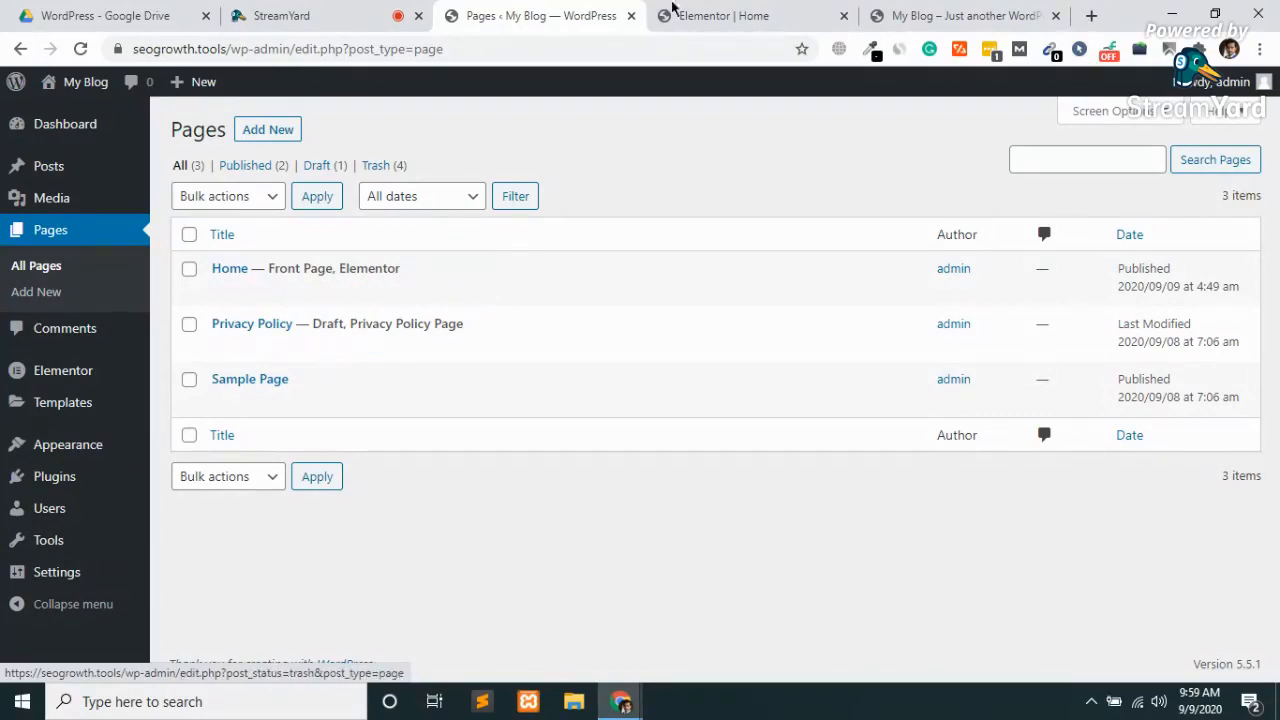
{"action": "left_click", "coordinate": [720, 16]}
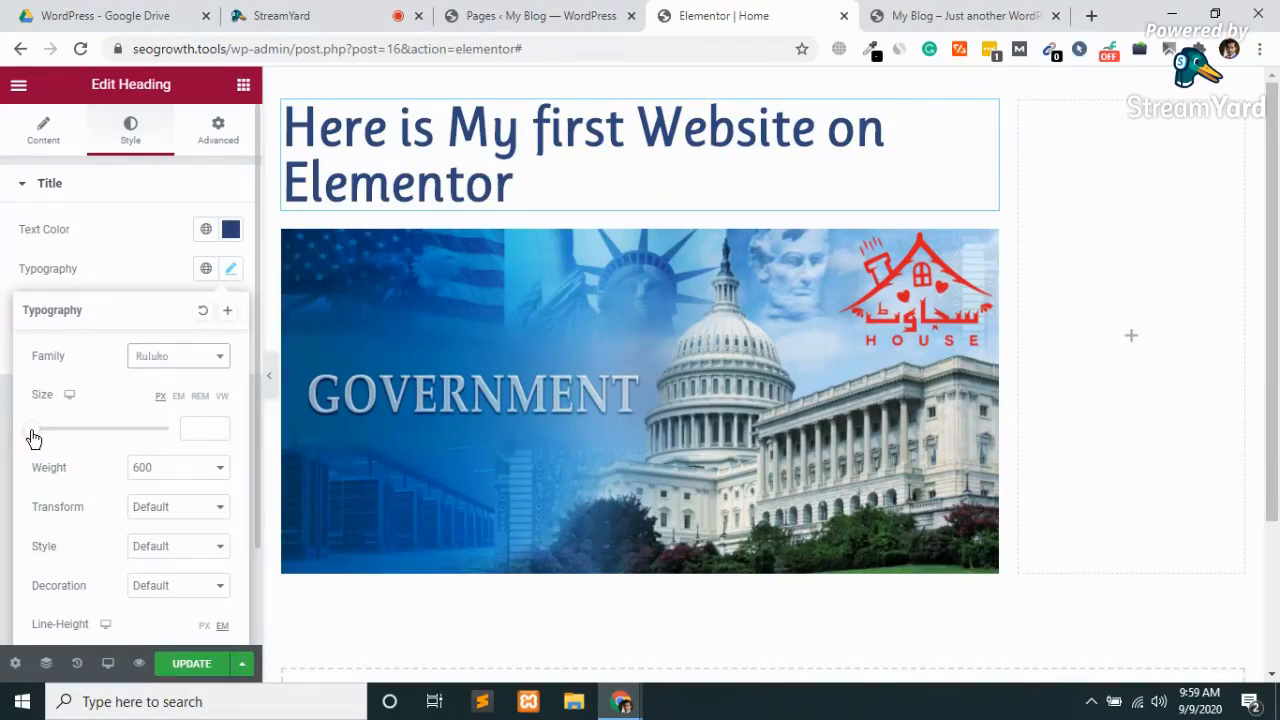
Set the heading's font size to 49 px.
{"action": "left_click_drag", "start_coordinate": [33, 437], "coordinate": [67, 449]}
{"action": "left_click", "coordinate": [216, 425]}
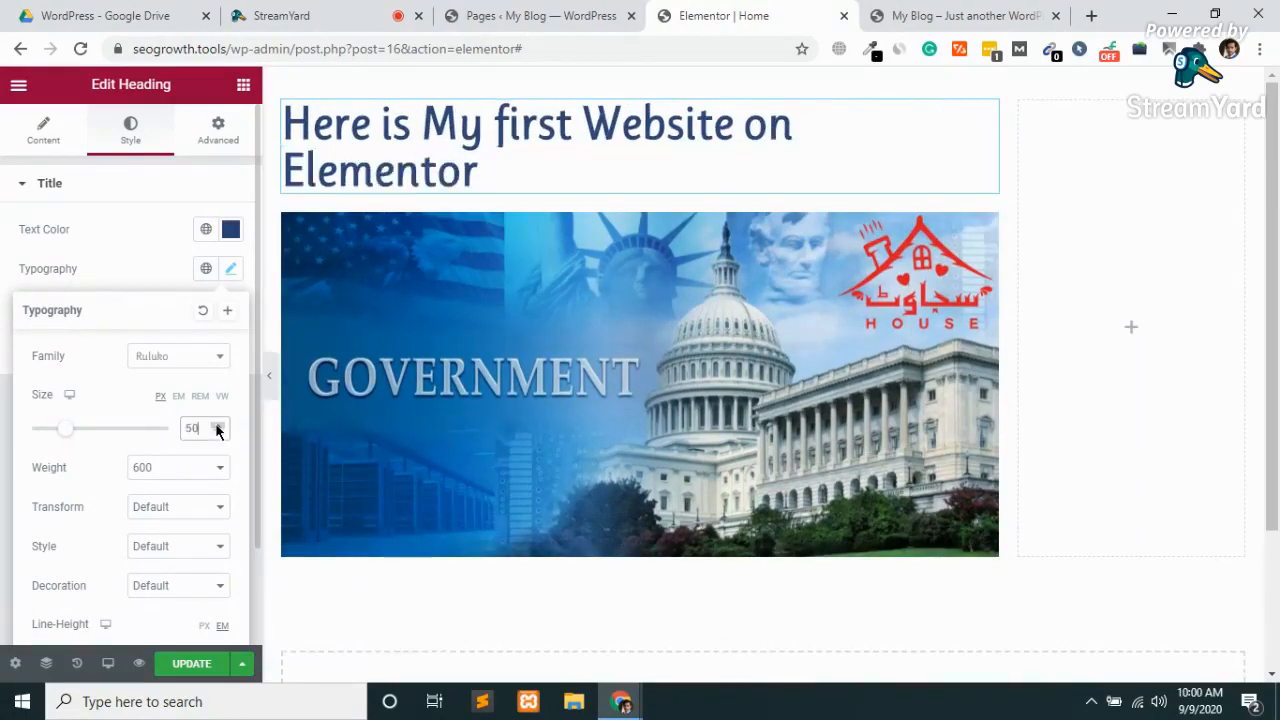
{"action": "left_click", "coordinate": [217, 433]}
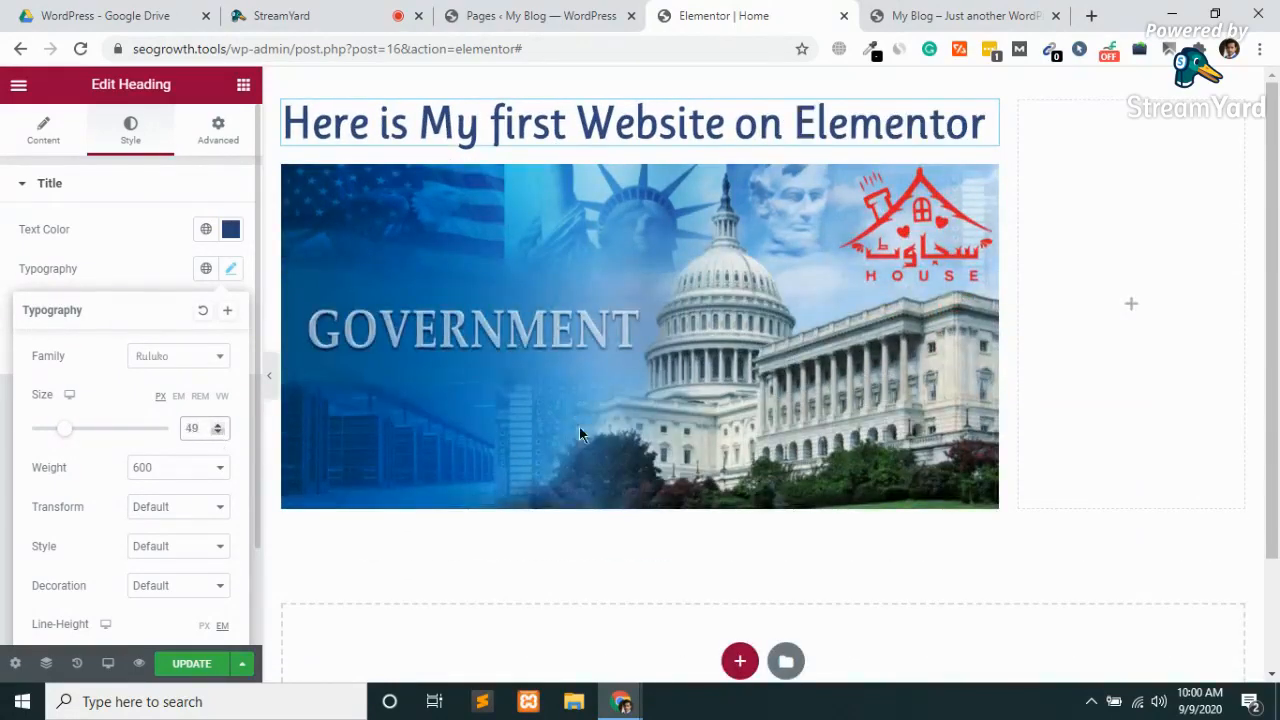
{"action": "left_click", "coordinate": [400, 540]}
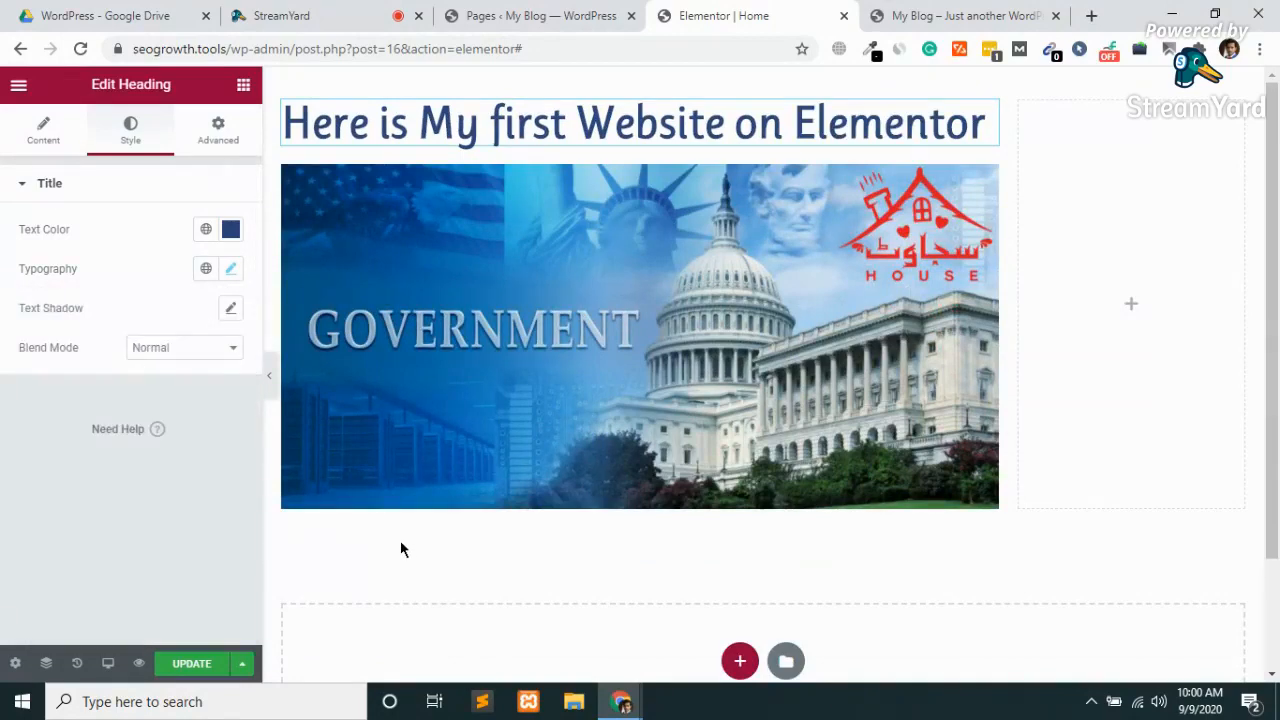
Try font weights 900 and 100 on the heading and set its weight to Bold.
{"action": "left_click", "coordinate": [231, 275]}
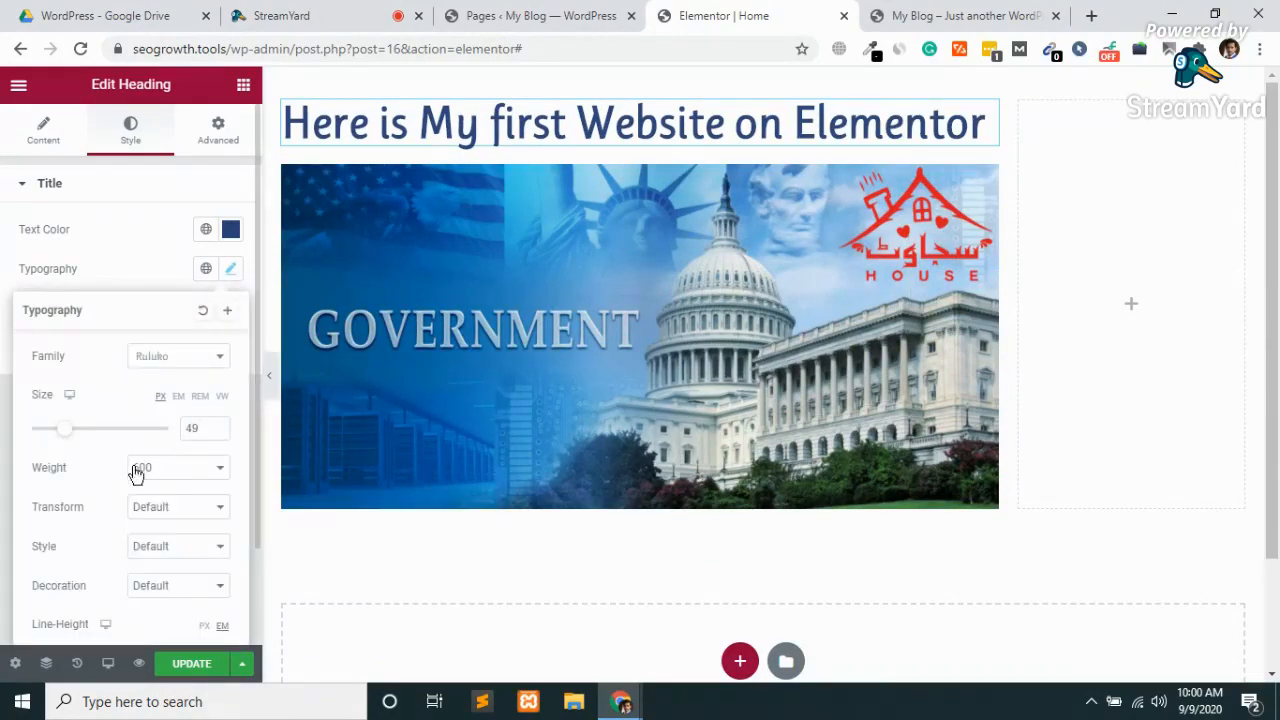
{"action": "left_click", "coordinate": [166, 470]}
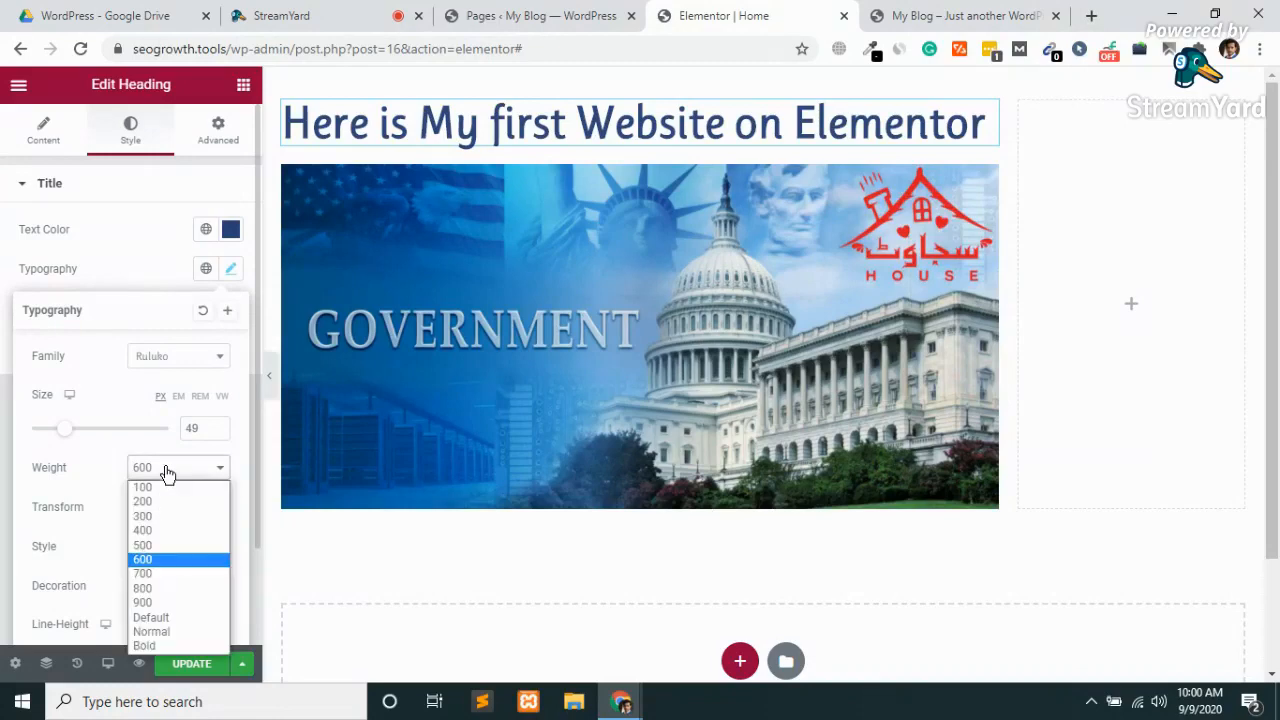
{"action": "left_click", "coordinate": [162, 601]}
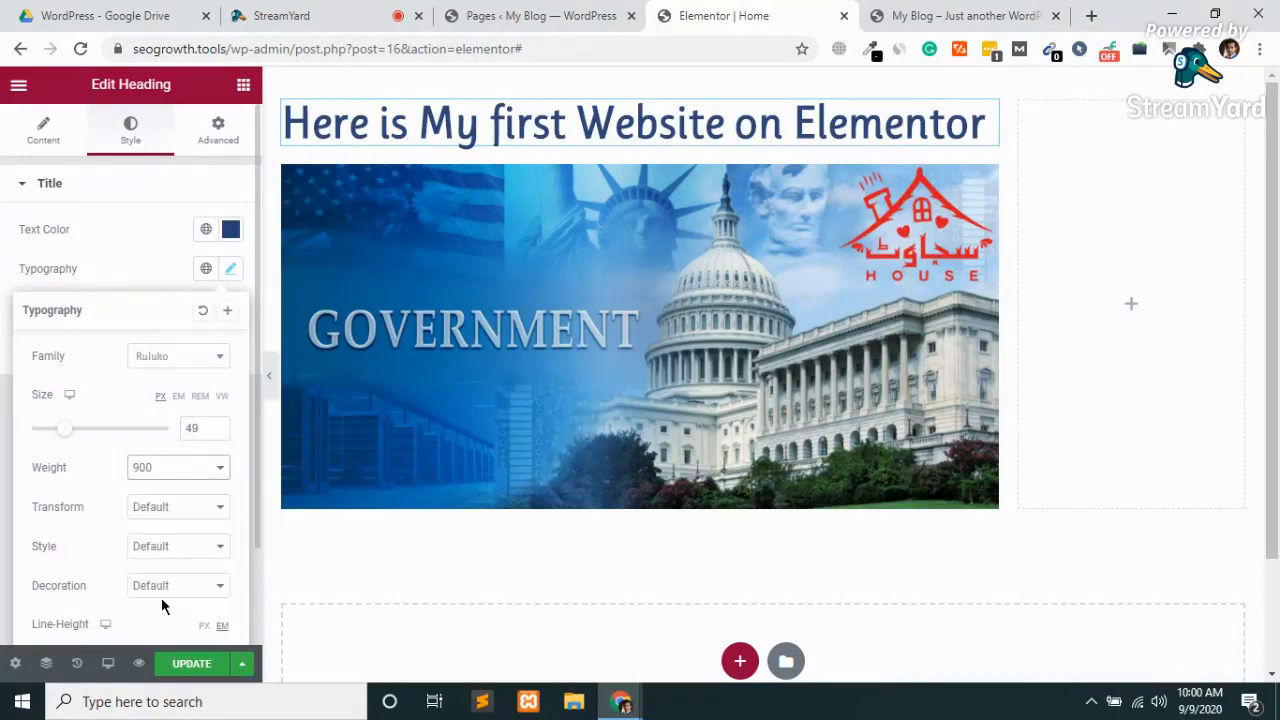
{"action": "left_click", "coordinate": [158, 478]}
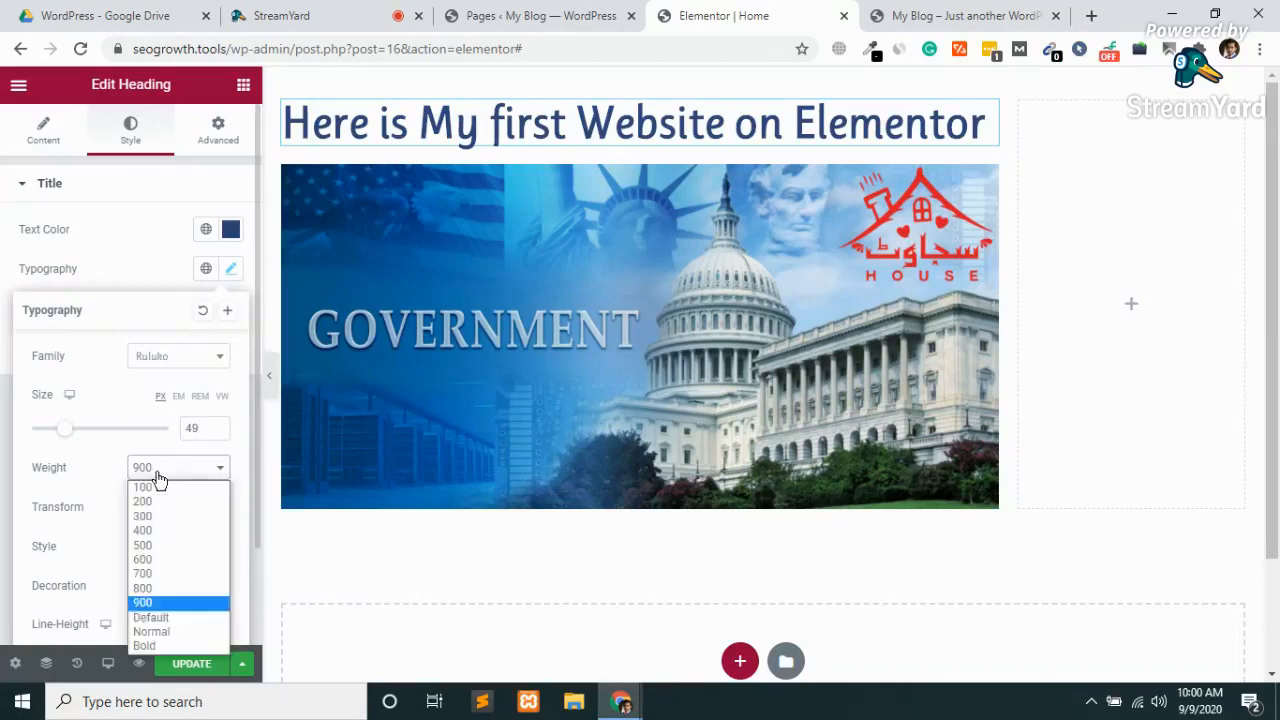
{"action": "left_click", "coordinate": [150, 645]}
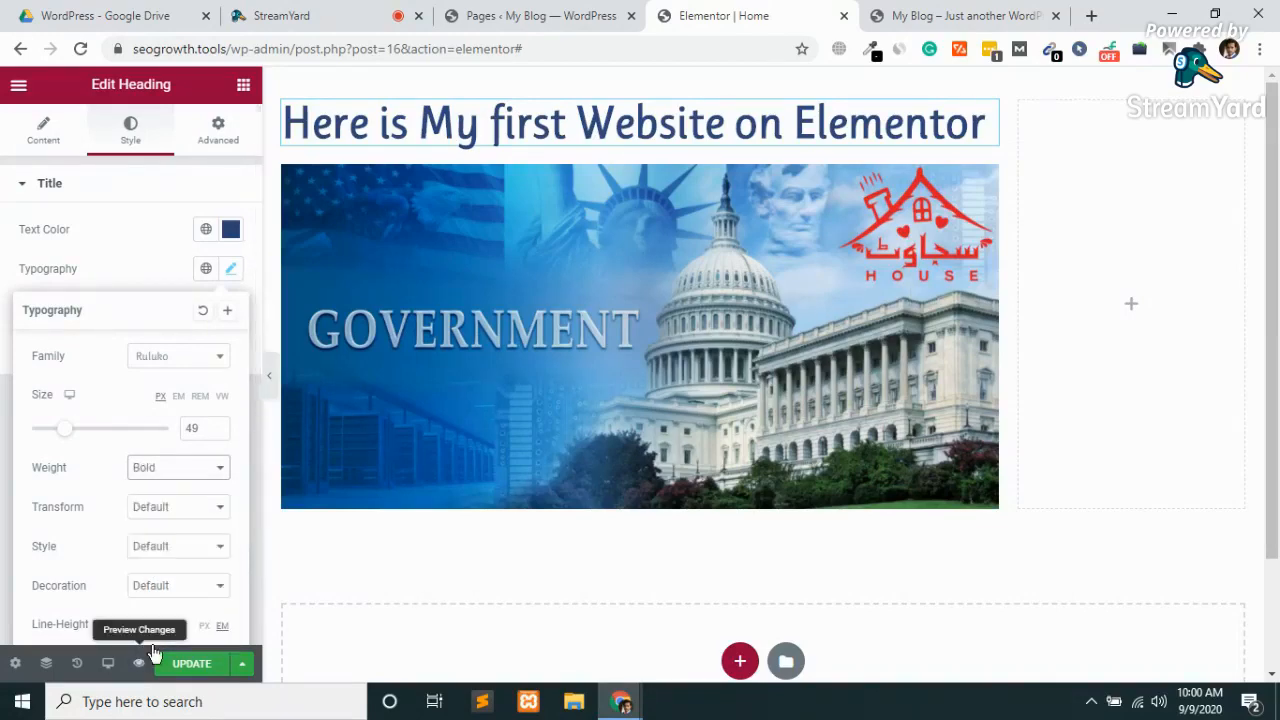
{"action": "left_click", "coordinate": [195, 479]}
{"action": "left_click", "coordinate": [162, 485]}
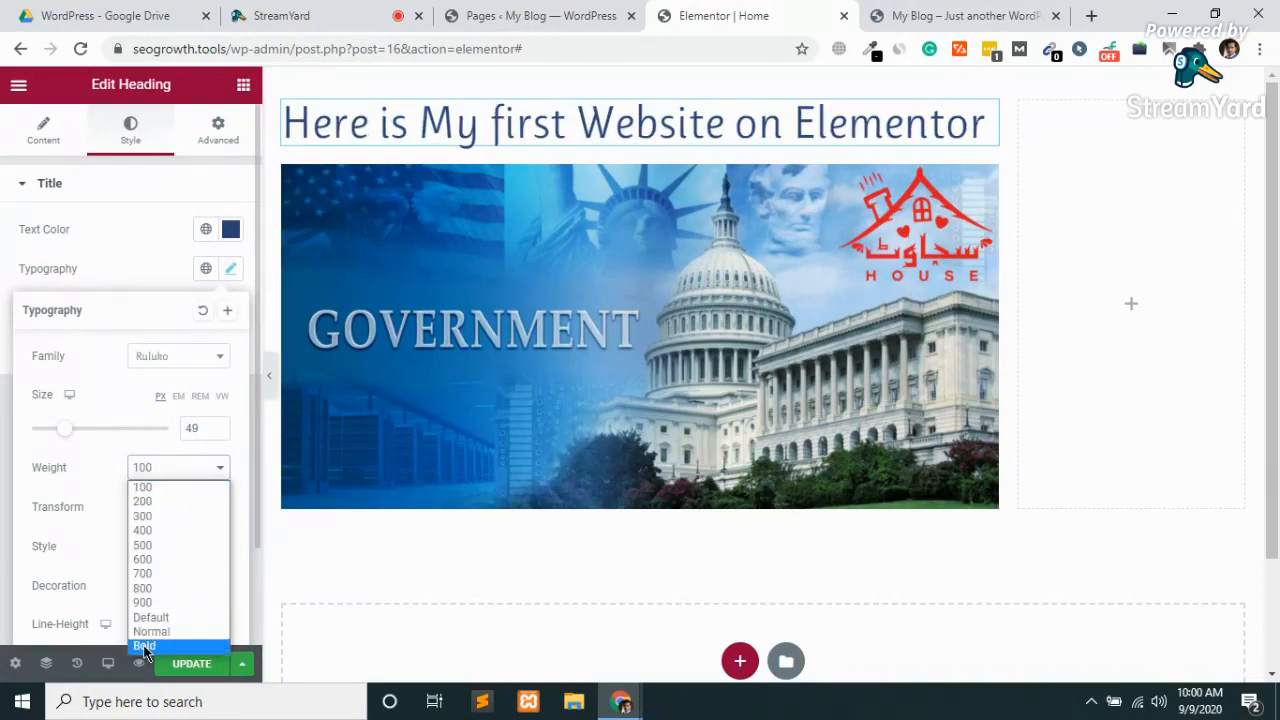
{"action": "left_click", "coordinate": [145, 646]}
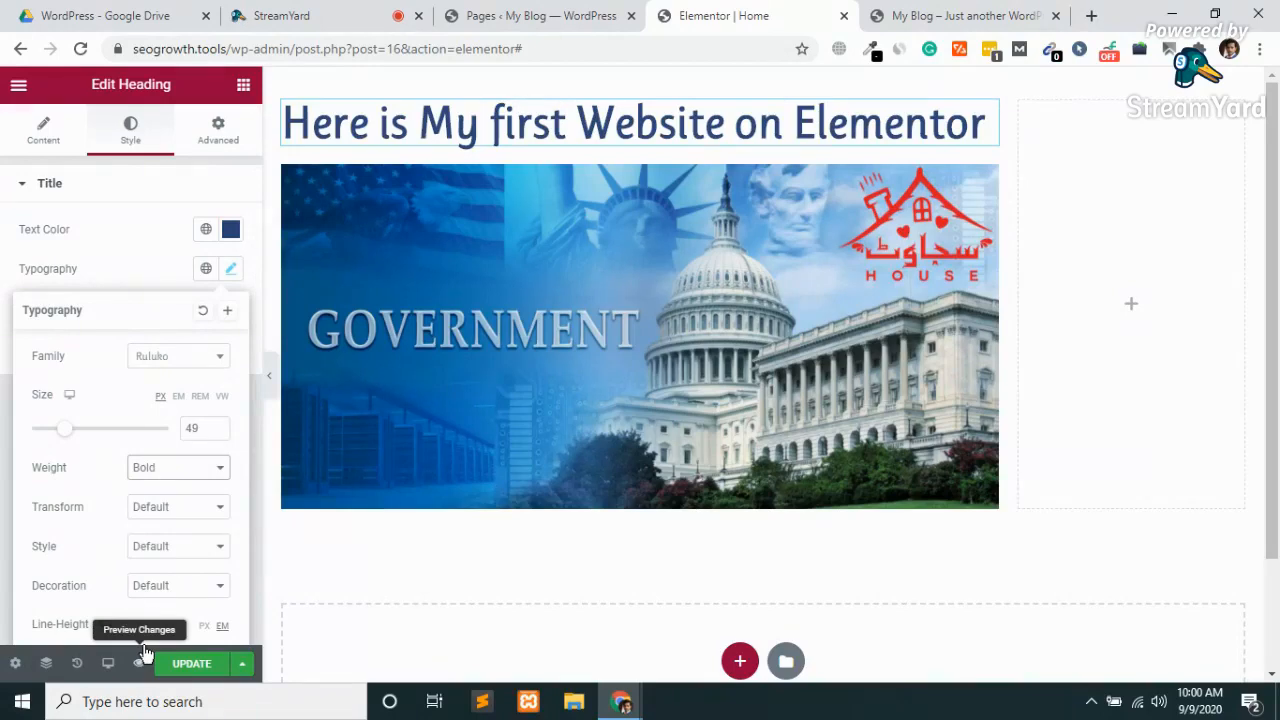
Try the Uppercase text transform on the heading and set it to Lowercase.
{"action": "left_click", "coordinate": [165, 506]}
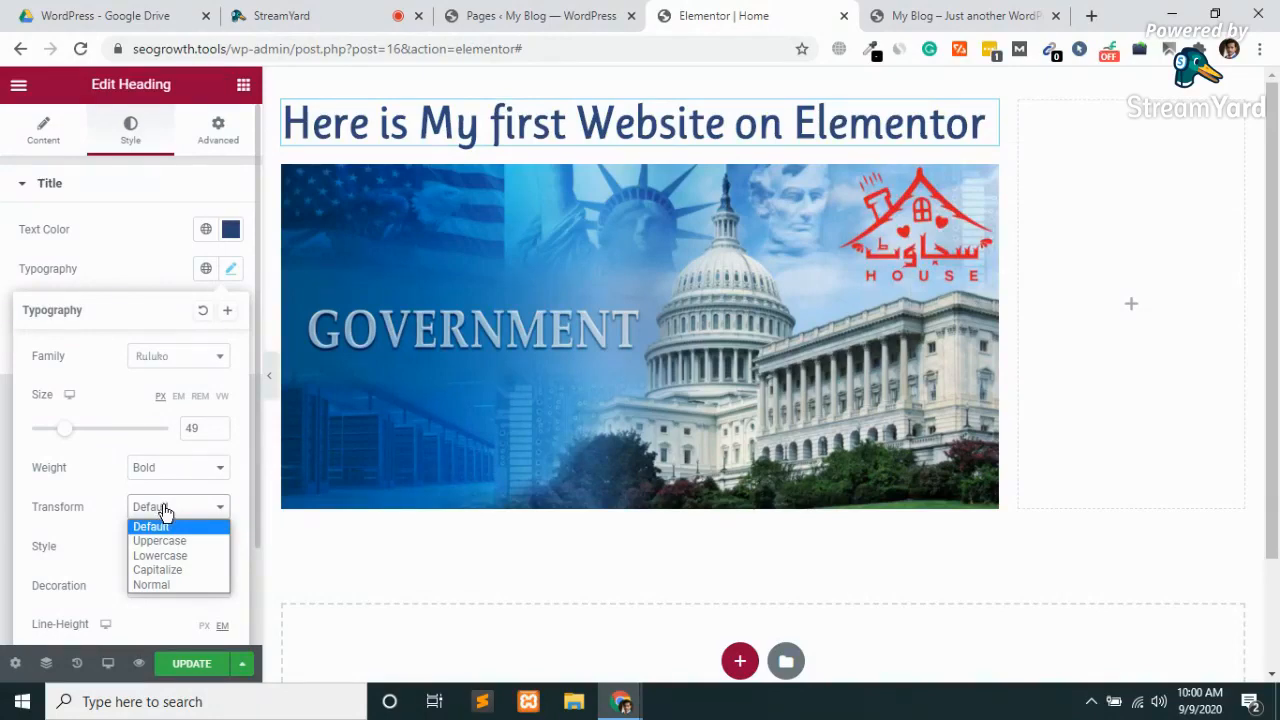
{"action": "left_click", "coordinate": [166, 544]}
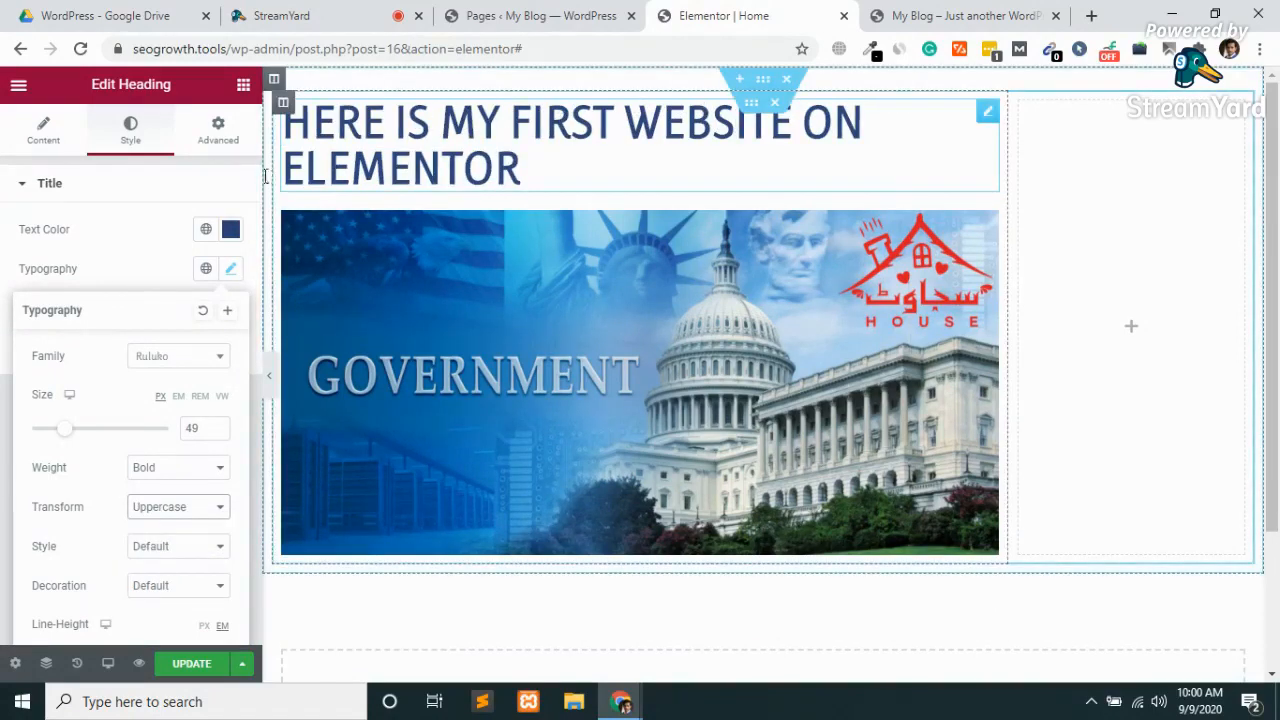
{"action": "left_click", "coordinate": [152, 508]}
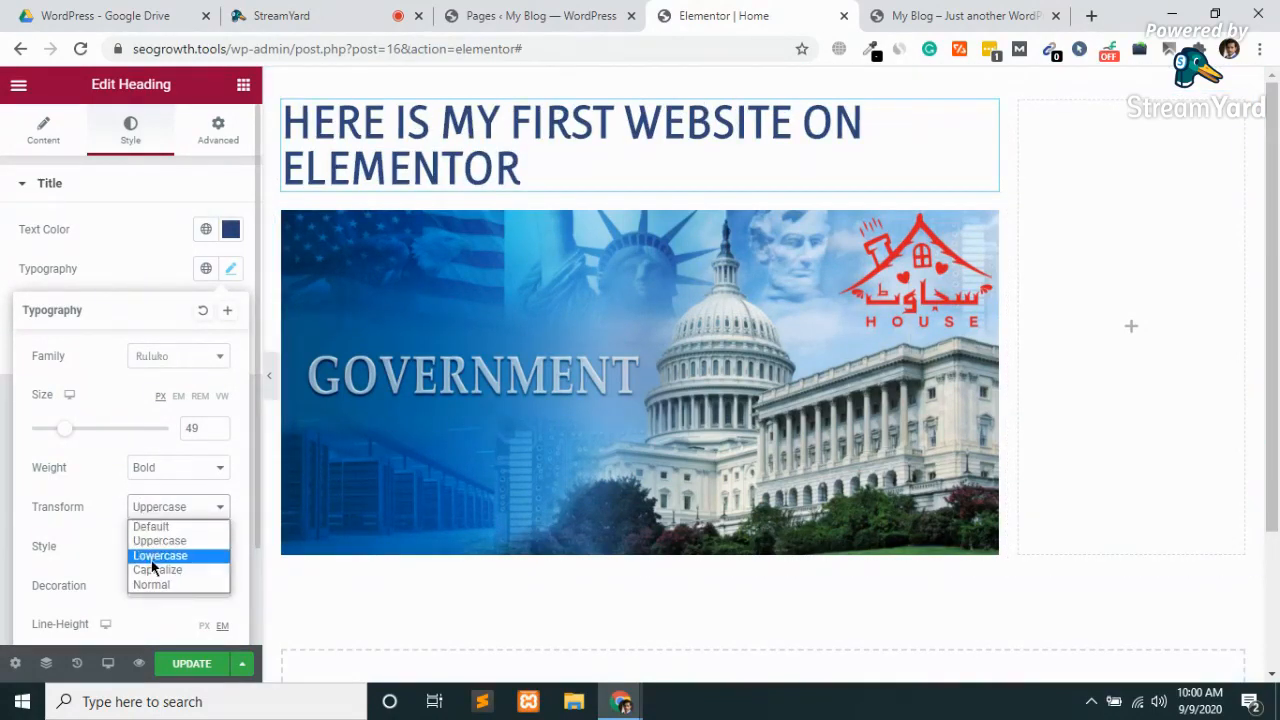
{"action": "left_click", "coordinate": [152, 558]}
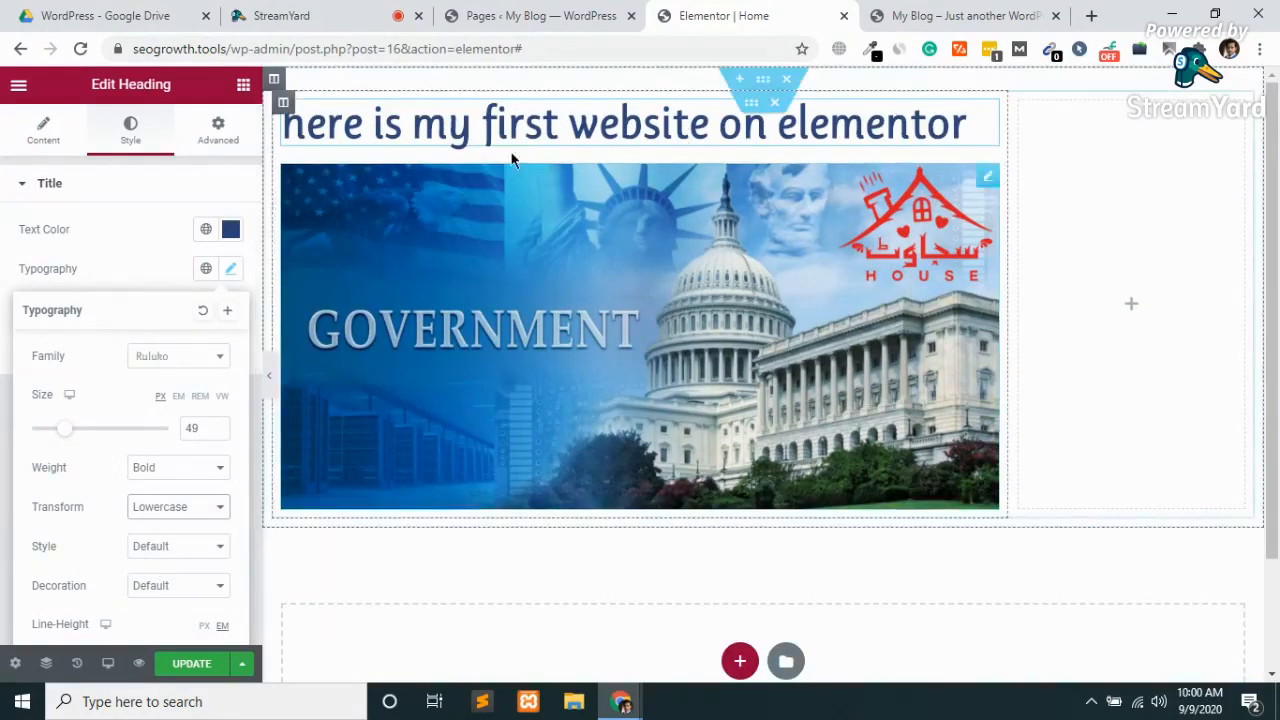
Try the Capitalize text transform on the heading and set its transform to Normal.
{"action": "left_click", "coordinate": [167, 510]}
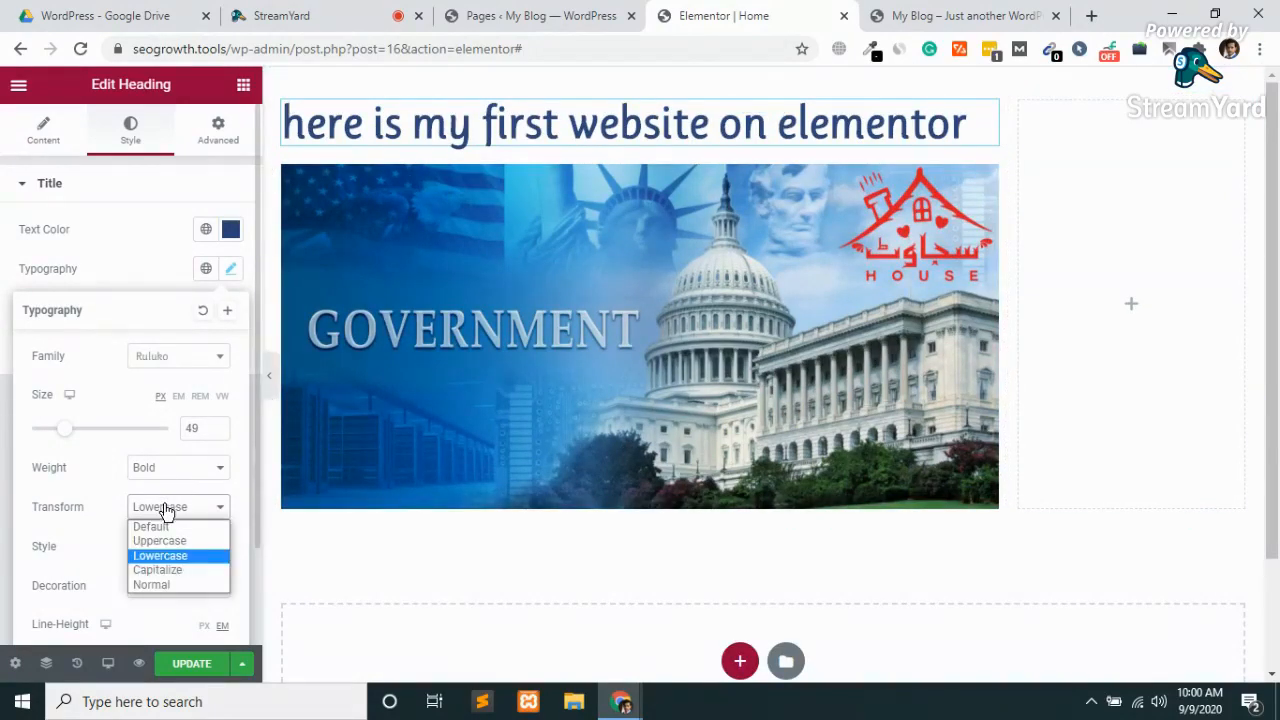
{"action": "left_click", "coordinate": [160, 569]}
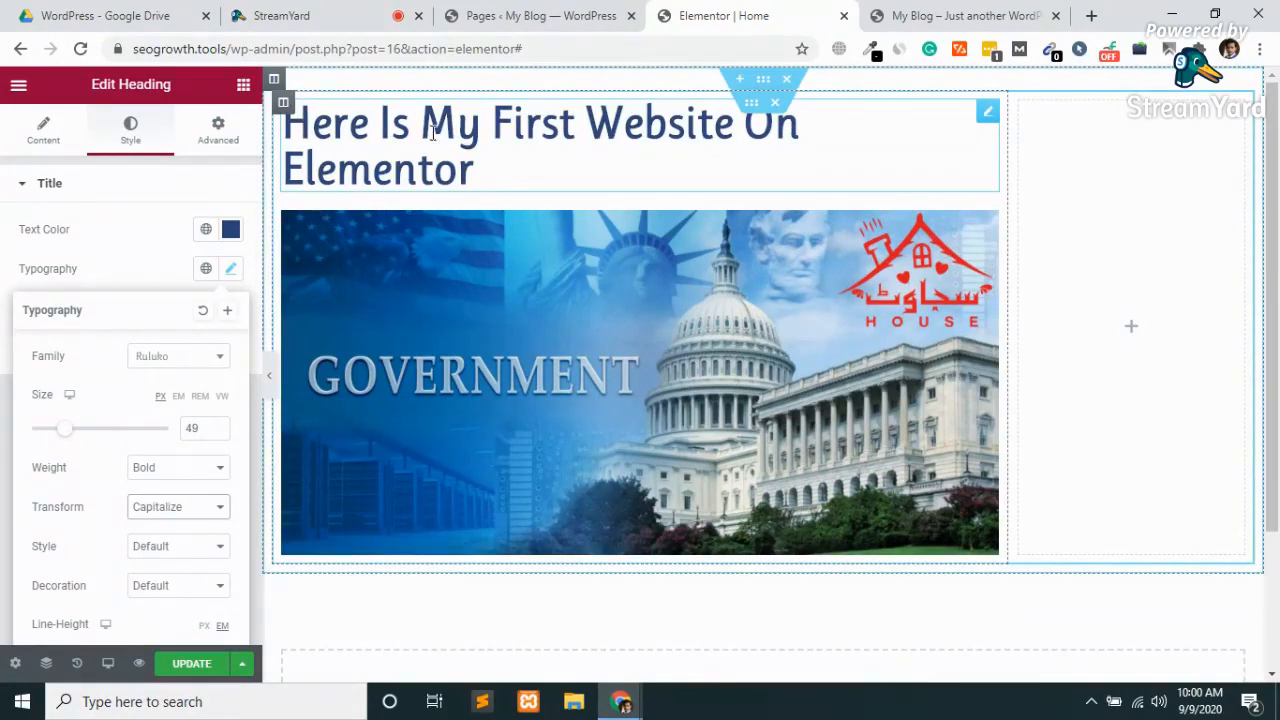
{"action": "left_click", "coordinate": [146, 506]}
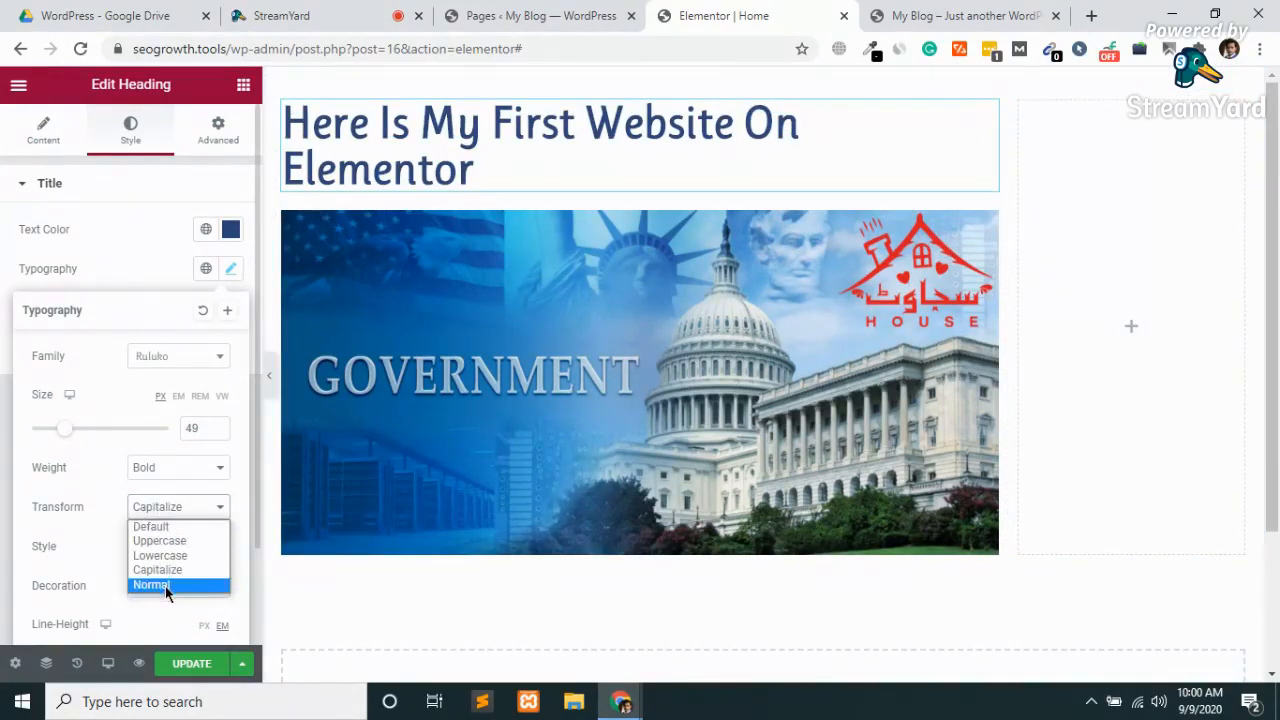
{"action": "left_click", "coordinate": [165, 586]}
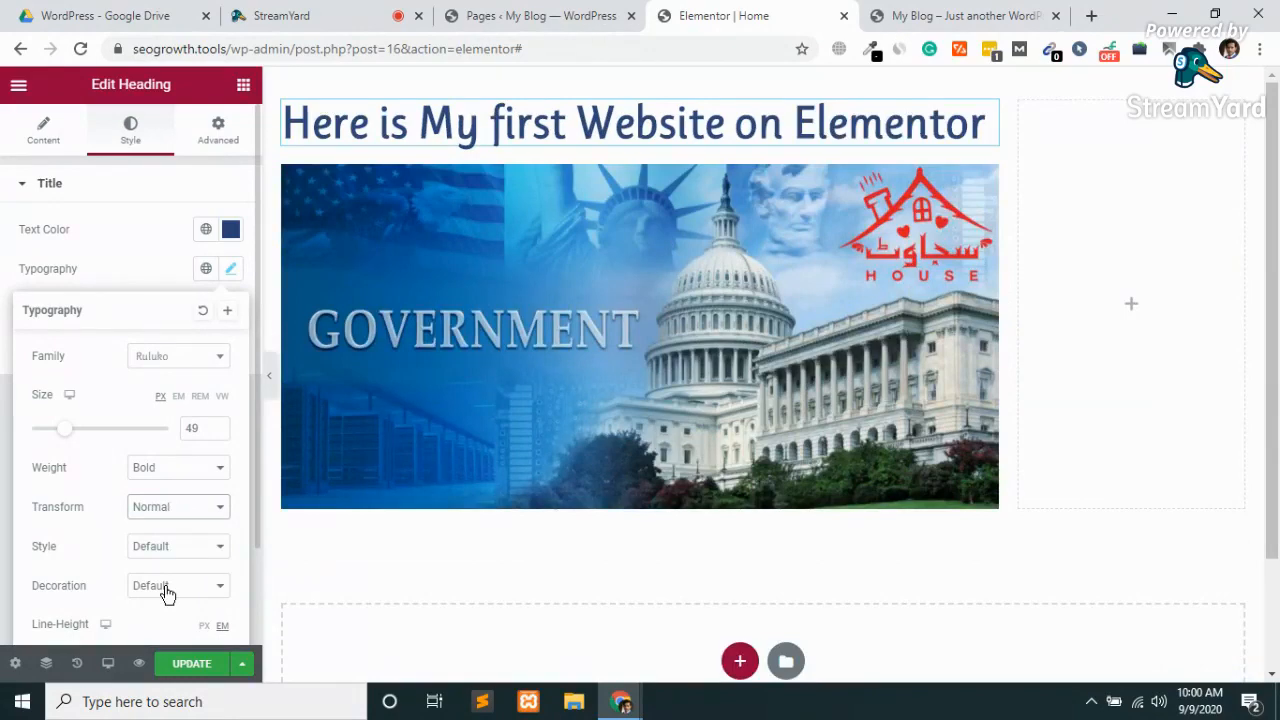
Try the Normal, Italic and Oblique font styles on the heading and return its style to Default.
{"action": "left_click", "coordinate": [193, 550]}
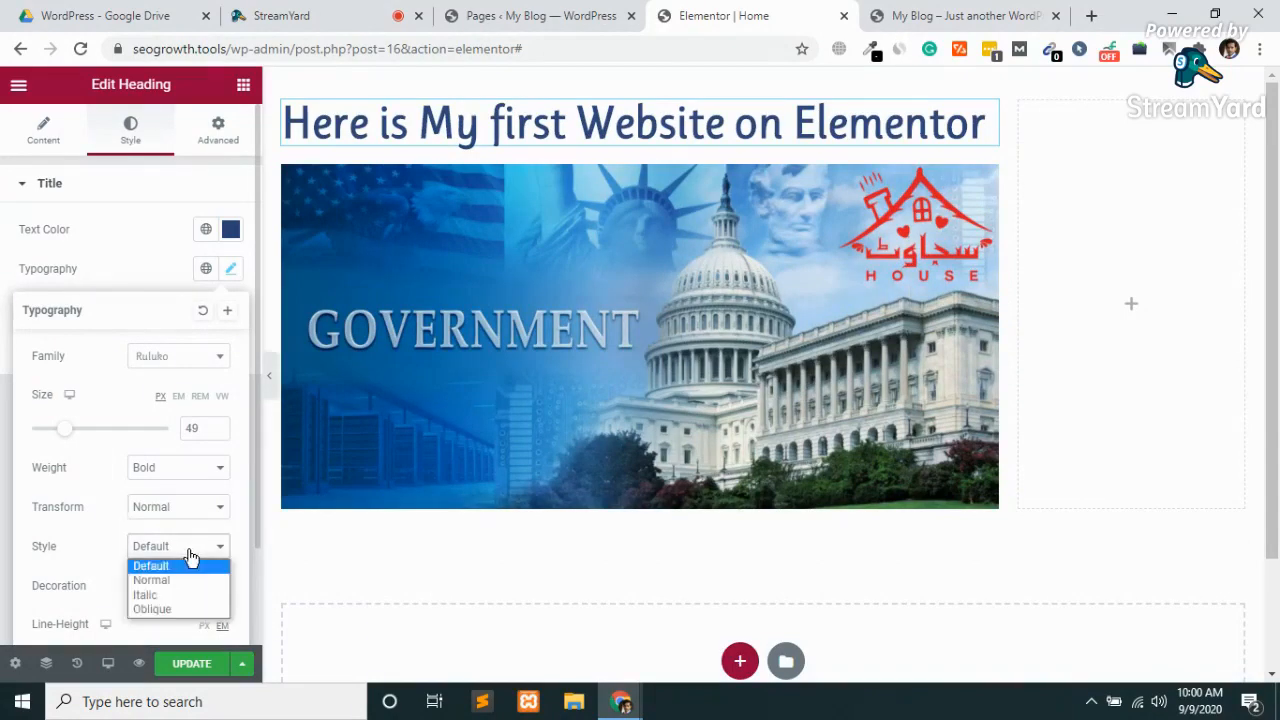
{"action": "left_click", "coordinate": [165, 580]}
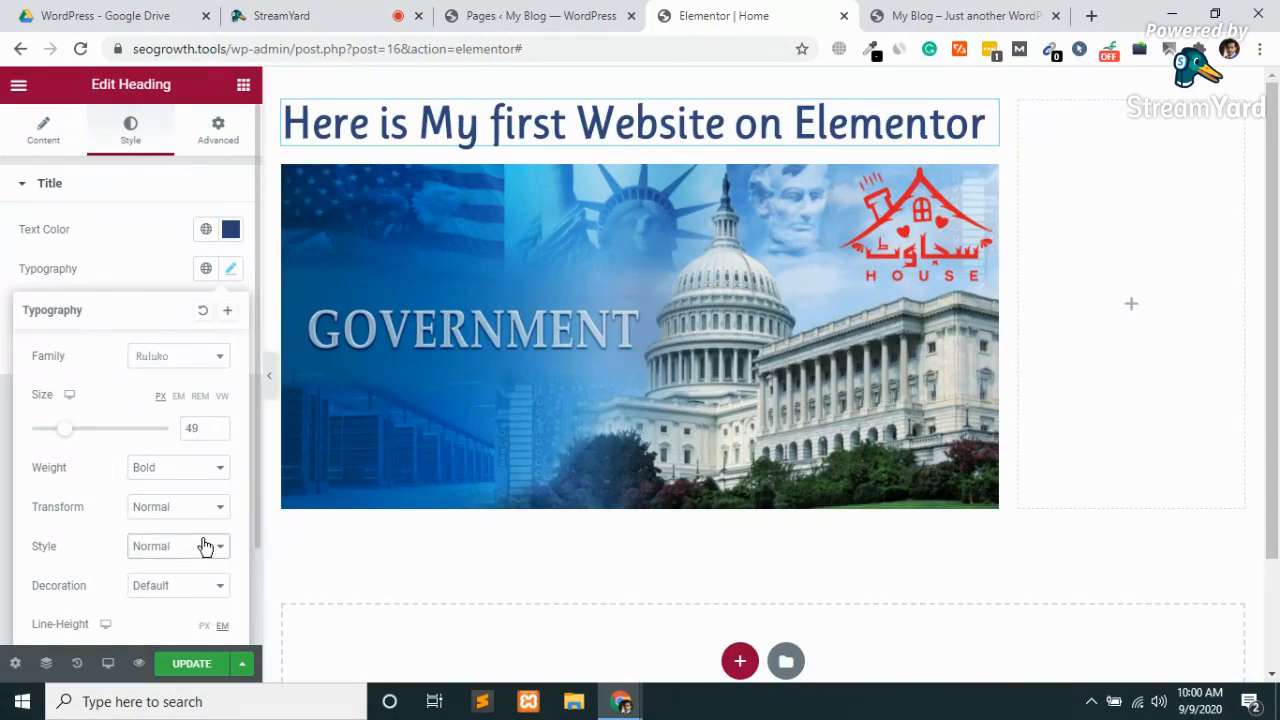
{"action": "left_click", "coordinate": [131, 550]}
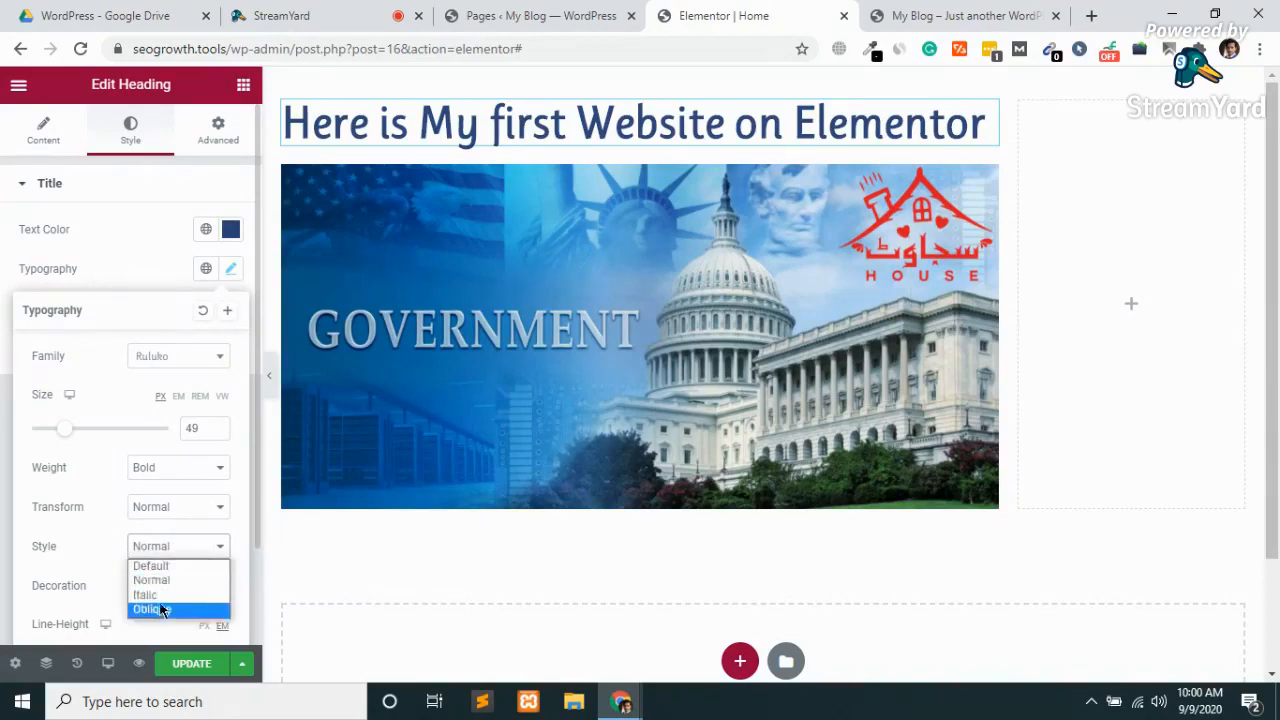
{"action": "left_click", "coordinate": [162, 605]}
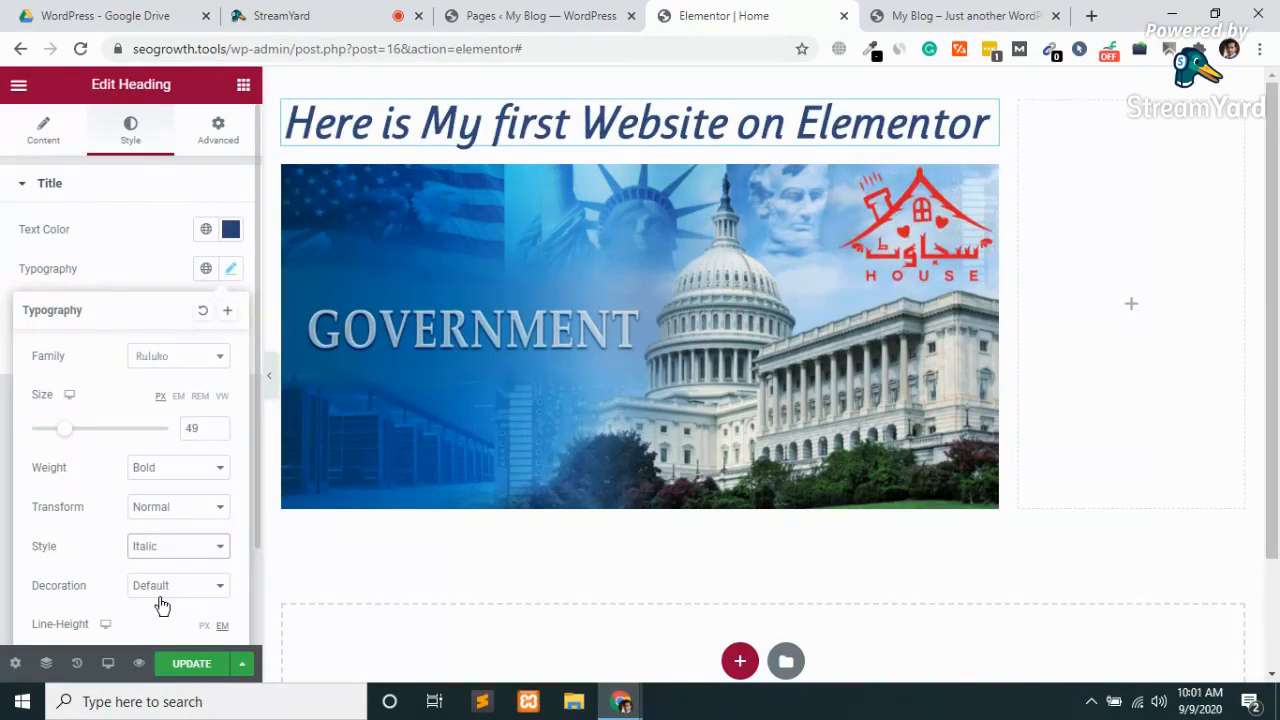
{"action": "left_click", "coordinate": [170, 549]}
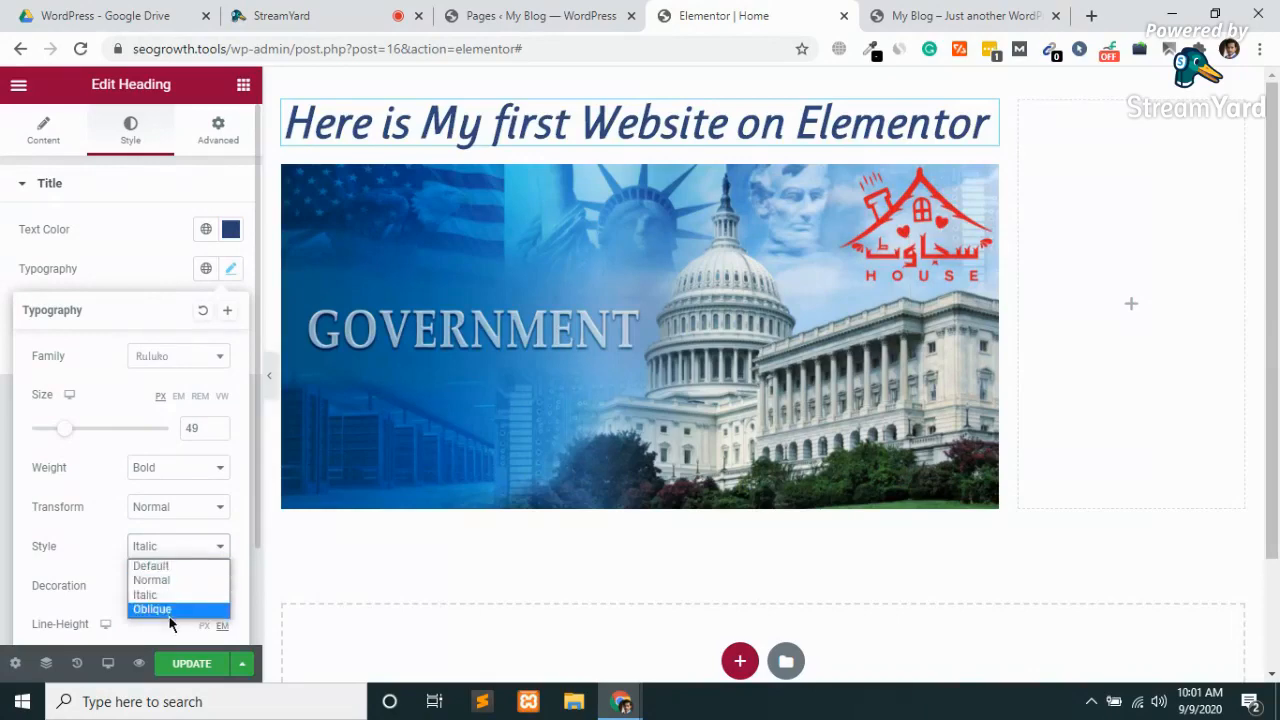
{"action": "left_click", "coordinate": [169, 612]}
{"action": "left_click", "coordinate": [164, 552]}
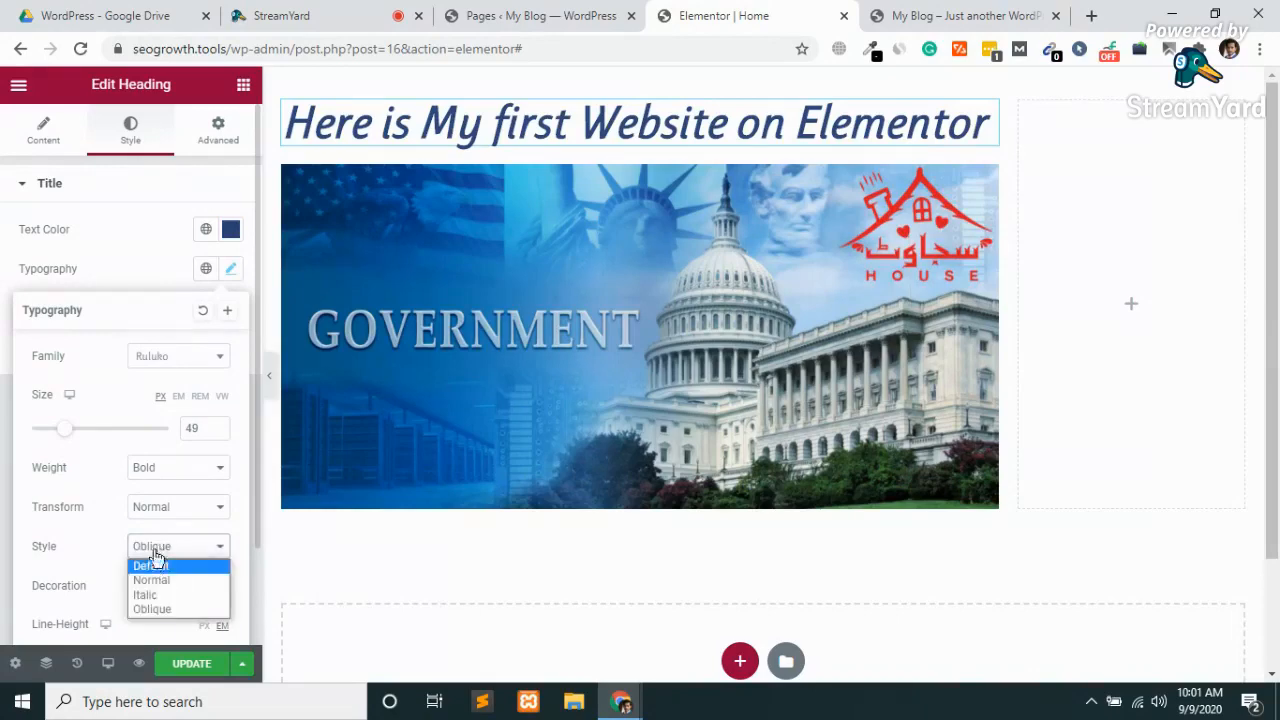
{"action": "left_click", "coordinate": [155, 577]}
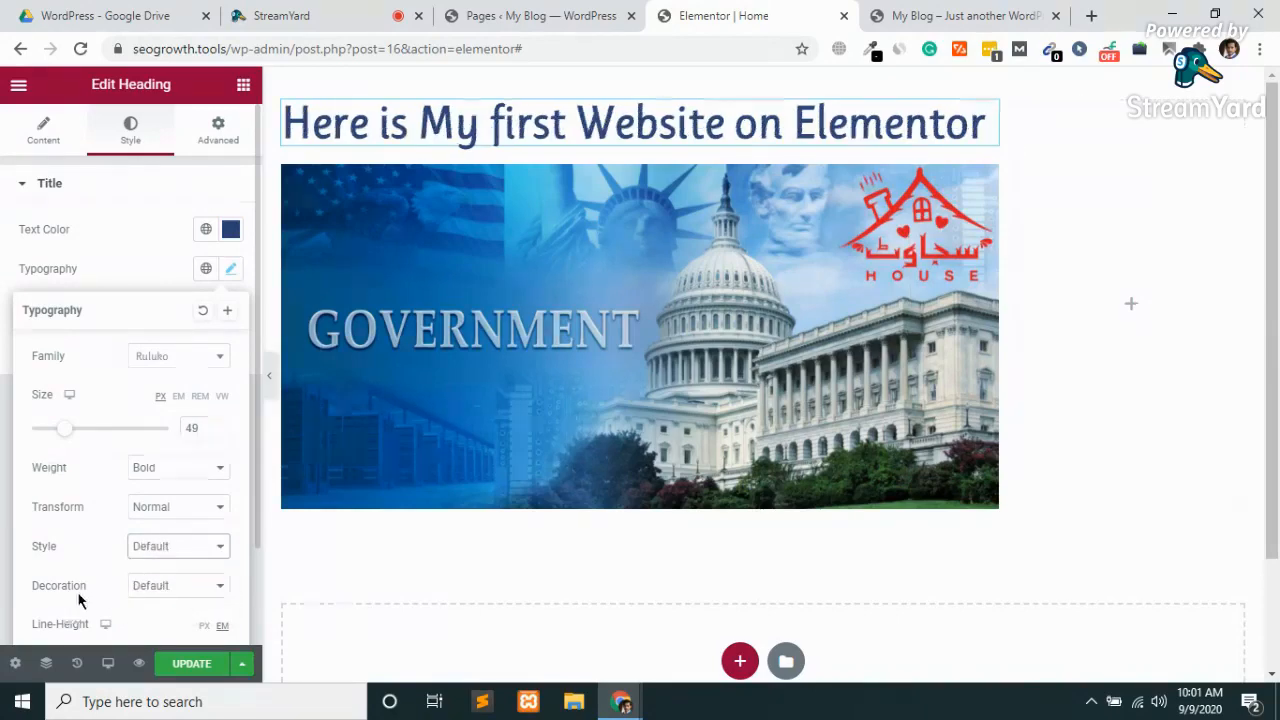
Try the Underline, Overline and Line Through decorations on the heading and return its decoration to Default.
{"action": "left_click", "coordinate": [172, 597]}
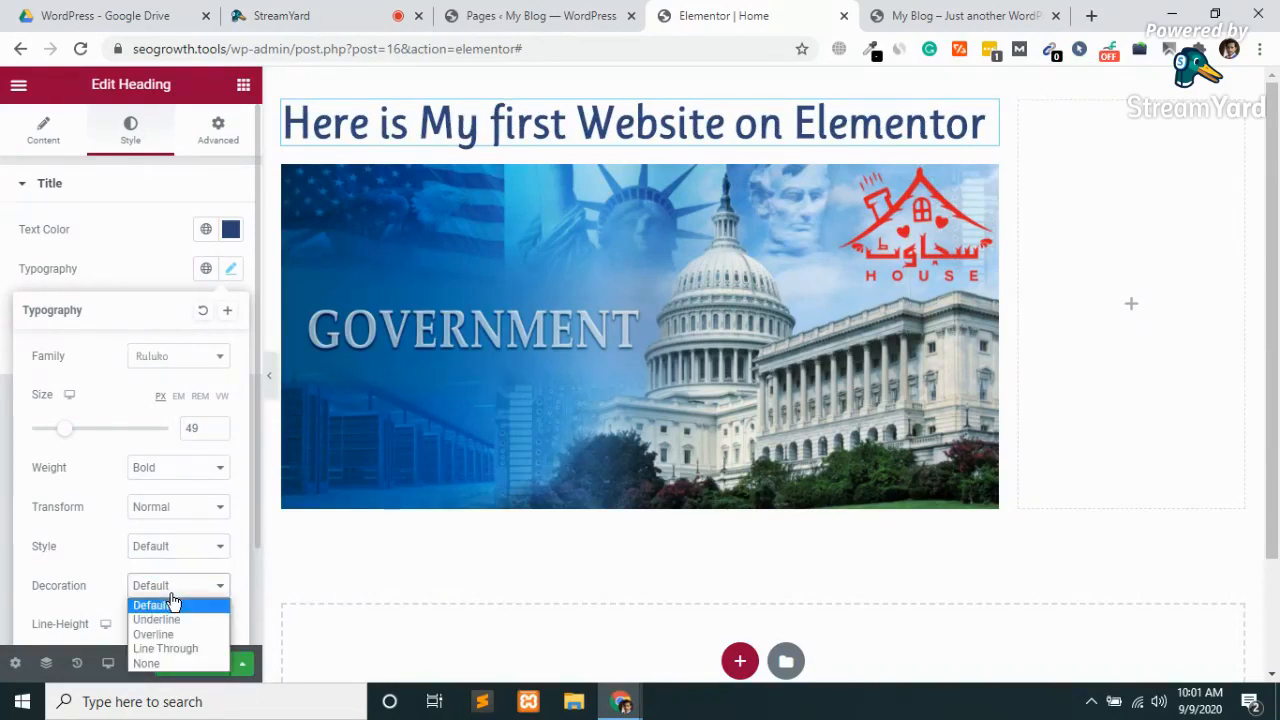
{"action": "left_click", "coordinate": [174, 618]}
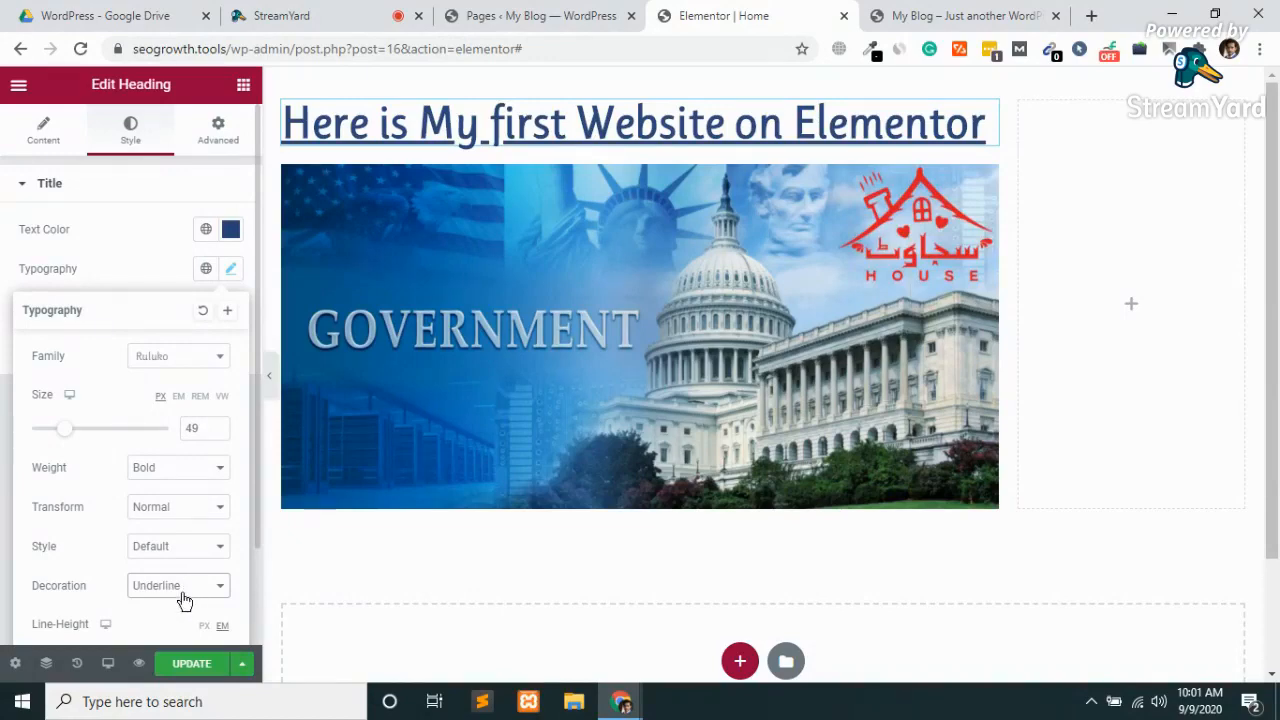
{"action": "left_click", "coordinate": [184, 588]}
{"action": "left_click", "coordinate": [176, 635]}
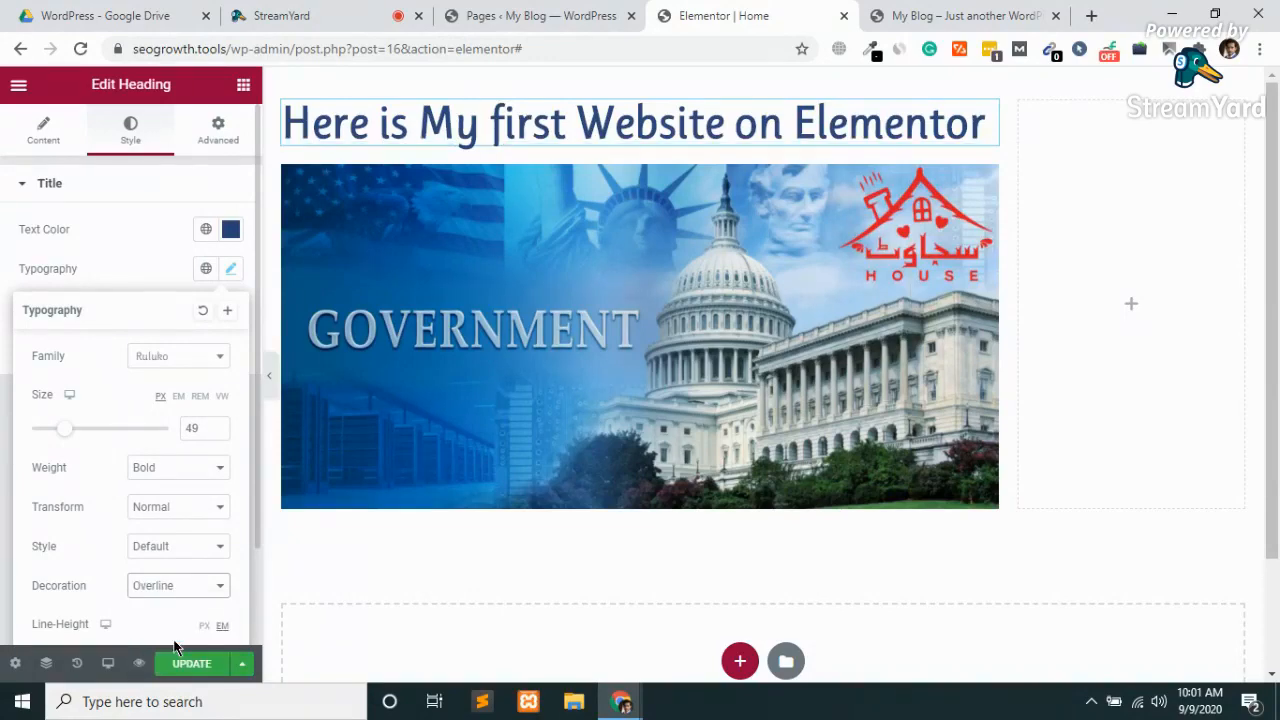
{"action": "left_click", "coordinate": [173, 593]}
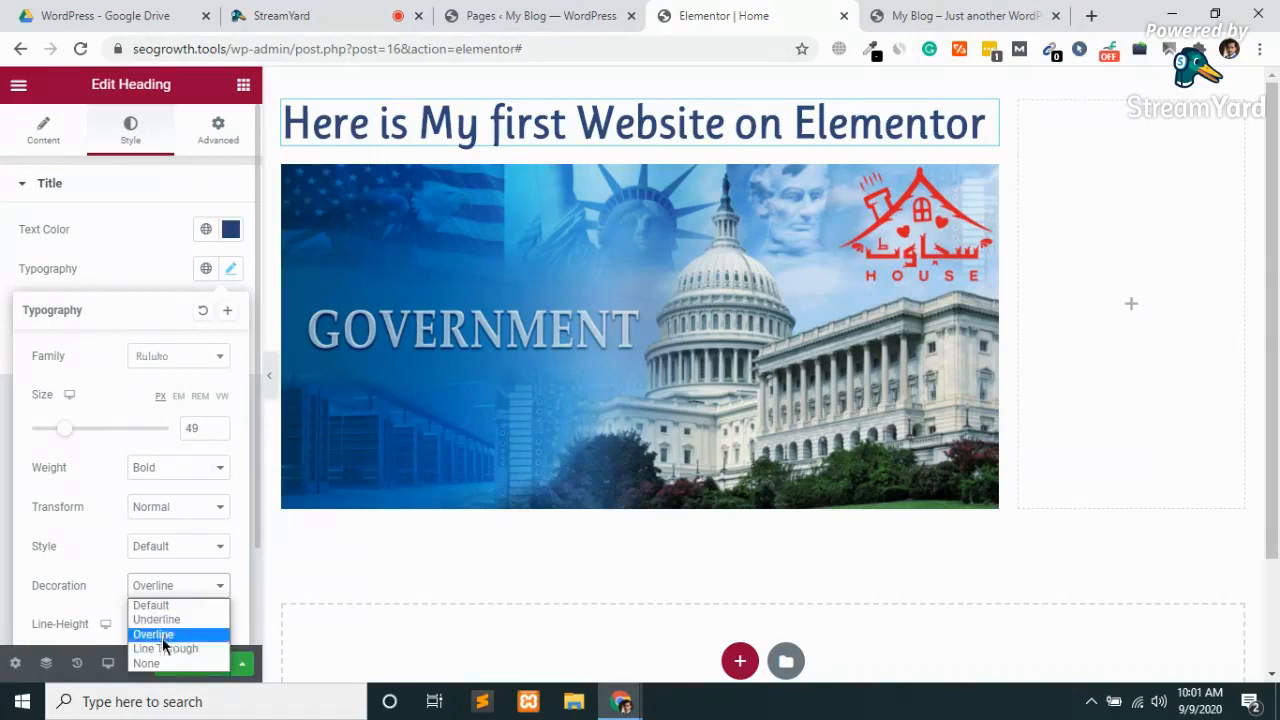
{"action": "left_click", "coordinate": [166, 649]}
{"action": "left_click", "coordinate": [177, 589]}
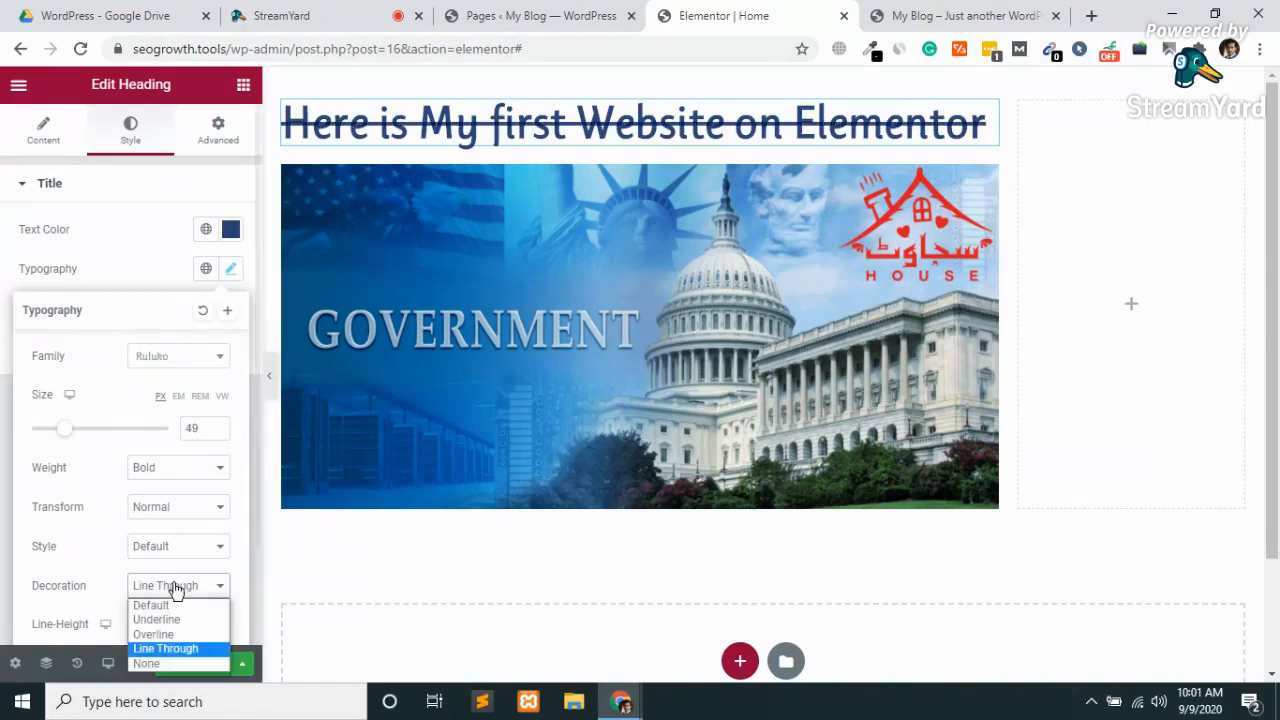
{"action": "left_click", "coordinate": [172, 620]}
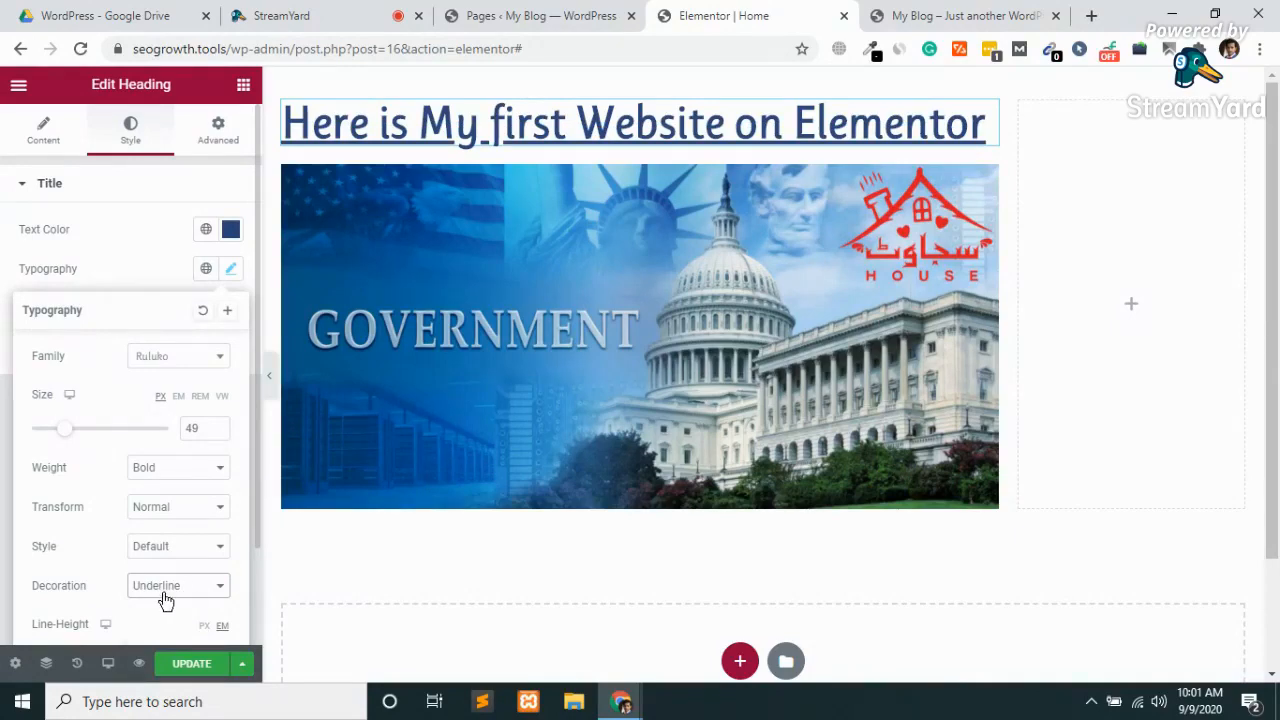
{"action": "left_click", "coordinate": [165, 596]}
{"action": "left_click", "coordinate": [160, 604]}
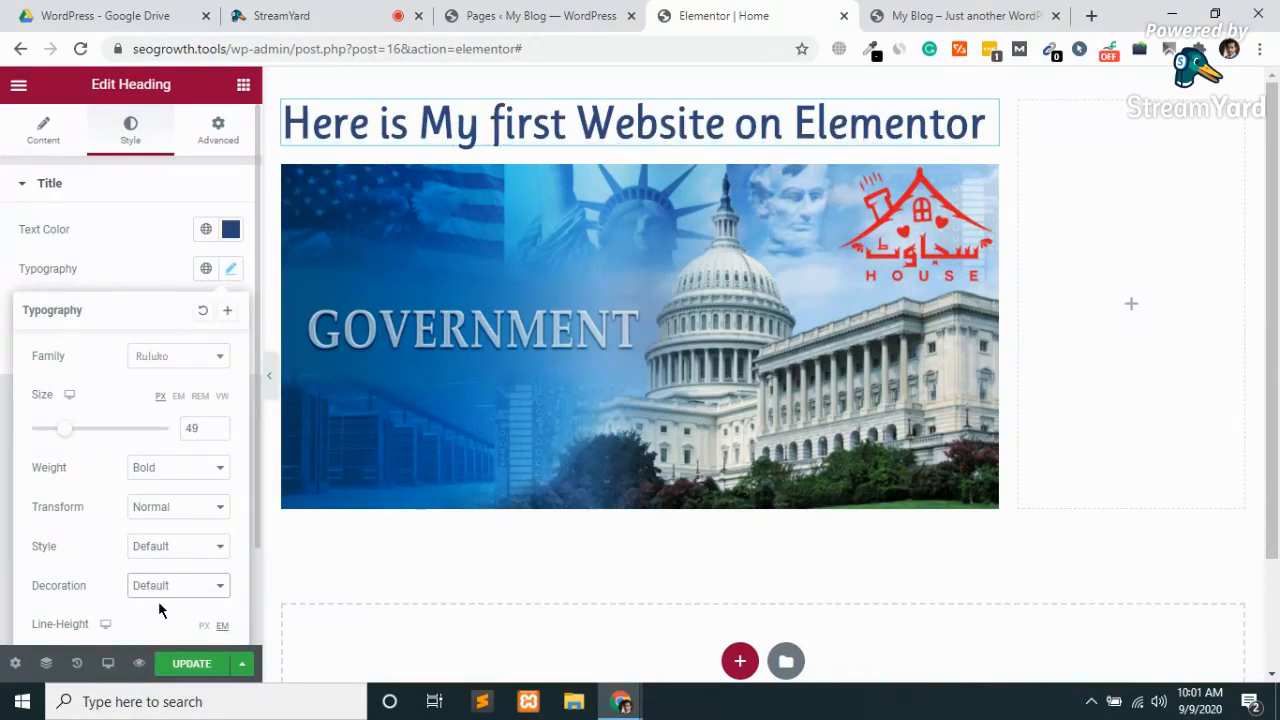
Set the heading's line height to 1.3 em and its letter spacing to -0.6.
{"action": "scroll", "coordinate": [158, 604], "scroll_direction": "down", "scroll_amount": 1}
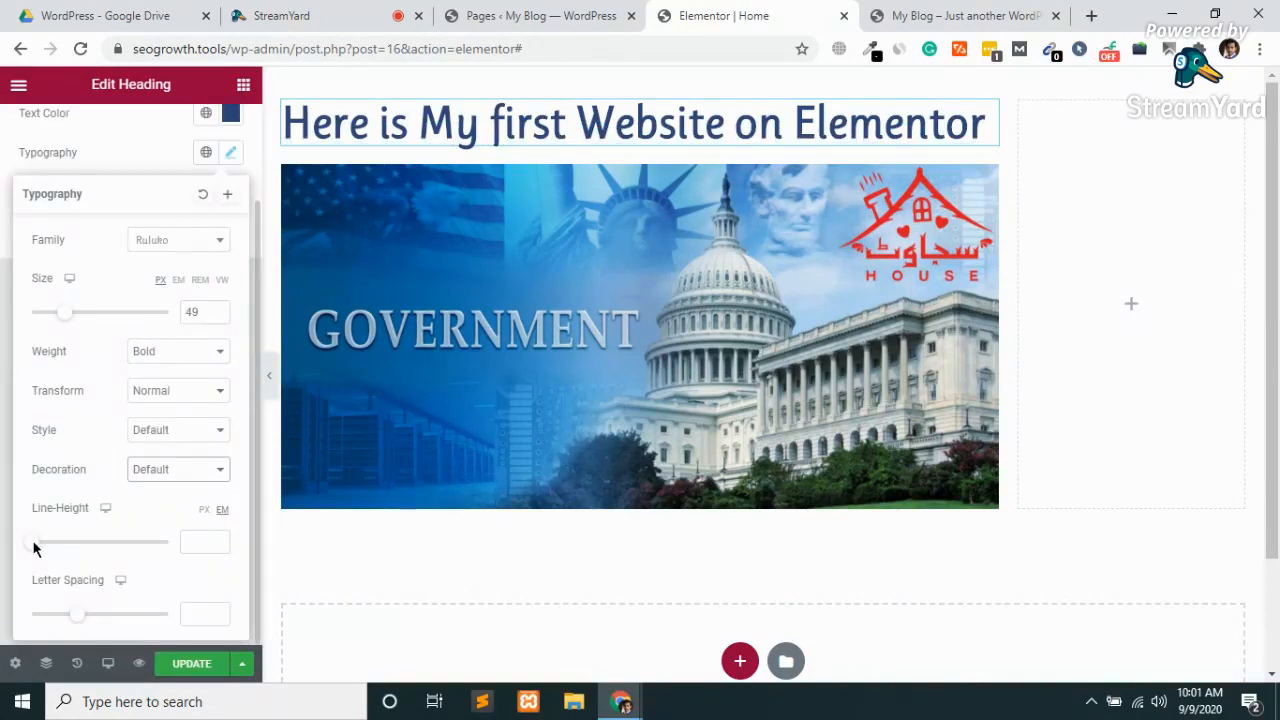
{"action": "mouse_move", "coordinate": [34, 548]}
{"action": "left_mouse_down"}
{"action": "mouse_move", "coordinate": [106, 551]}
{"action": "mouse_move", "coordinate": [11, 543]}
{"action": "mouse_move", "coordinate": [51, 555]}
{"action": "left_mouse_up"}
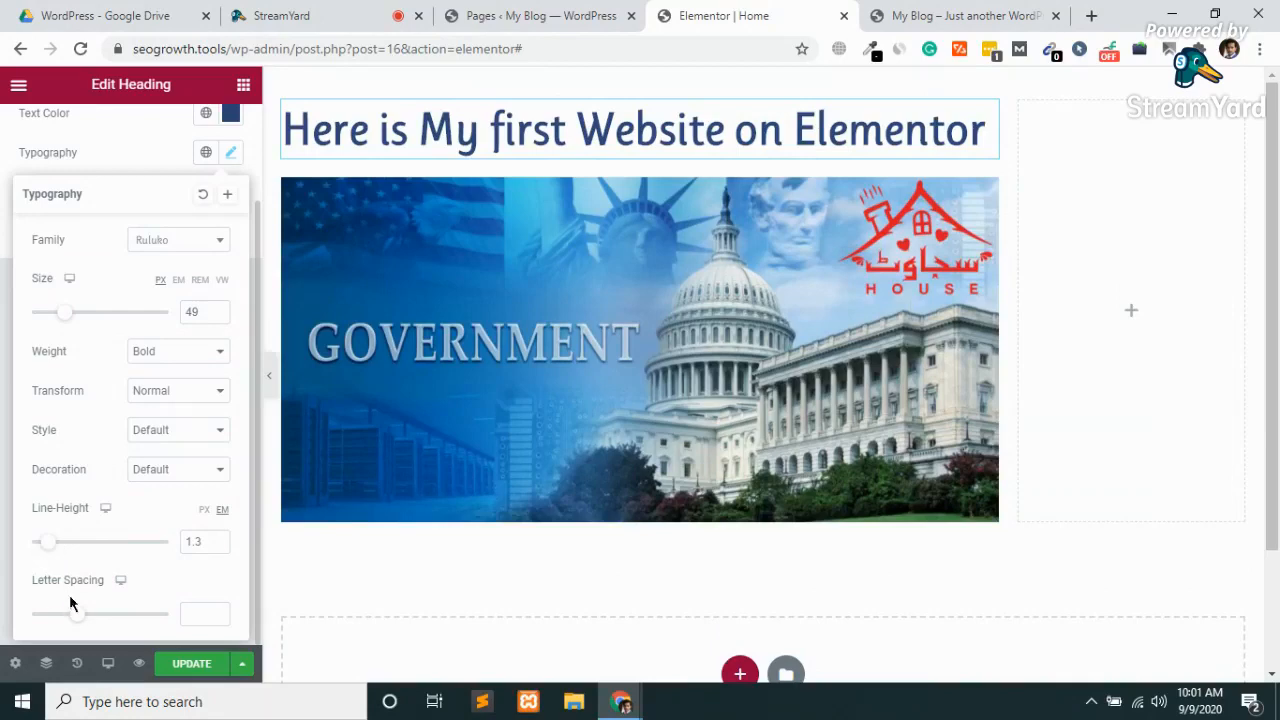
{"action": "mouse_move", "coordinate": [77, 616]}
{"action": "left_mouse_down"}
{"action": "mouse_move", "coordinate": [166, 626]}
{"action": "mouse_move", "coordinate": [26, 623]}
{"action": "mouse_move", "coordinate": [86, 623]}
{"action": "mouse_move", "coordinate": [73, 627]}
{"action": "left_mouse_up"}
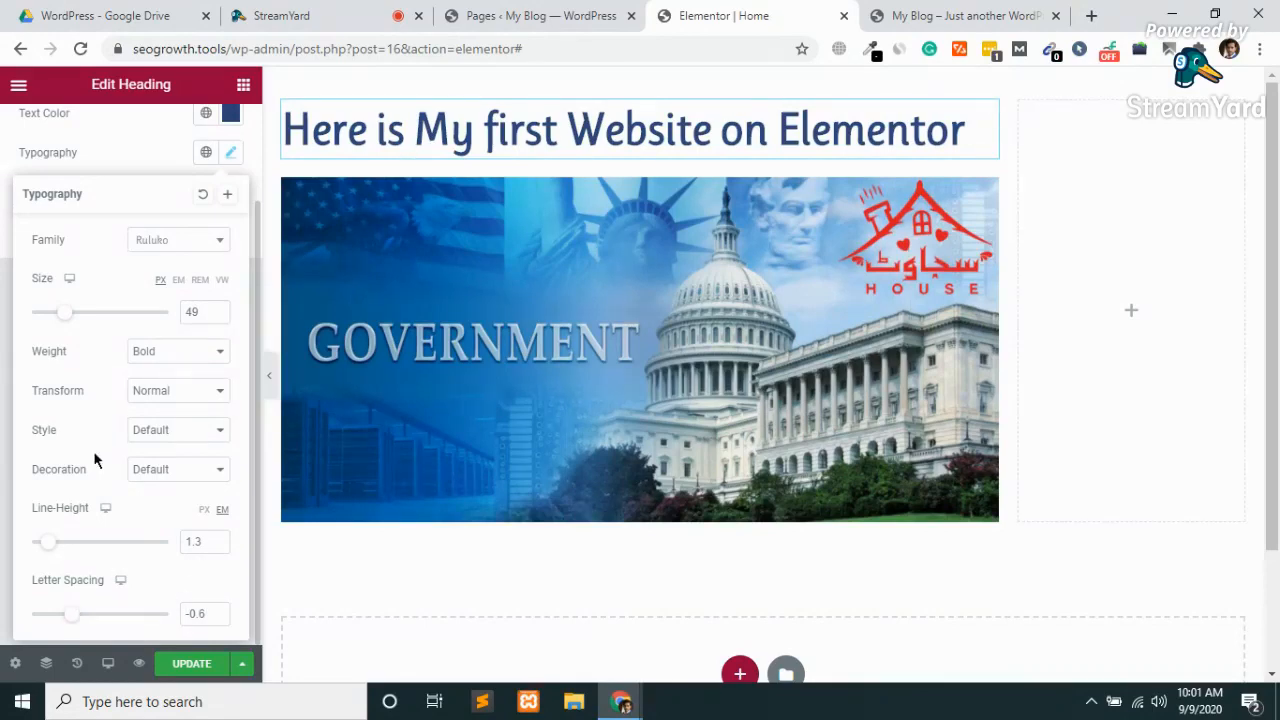
{"action": "scroll", "coordinate": [97, 459], "scroll_direction": "up", "scroll_amount": 2}
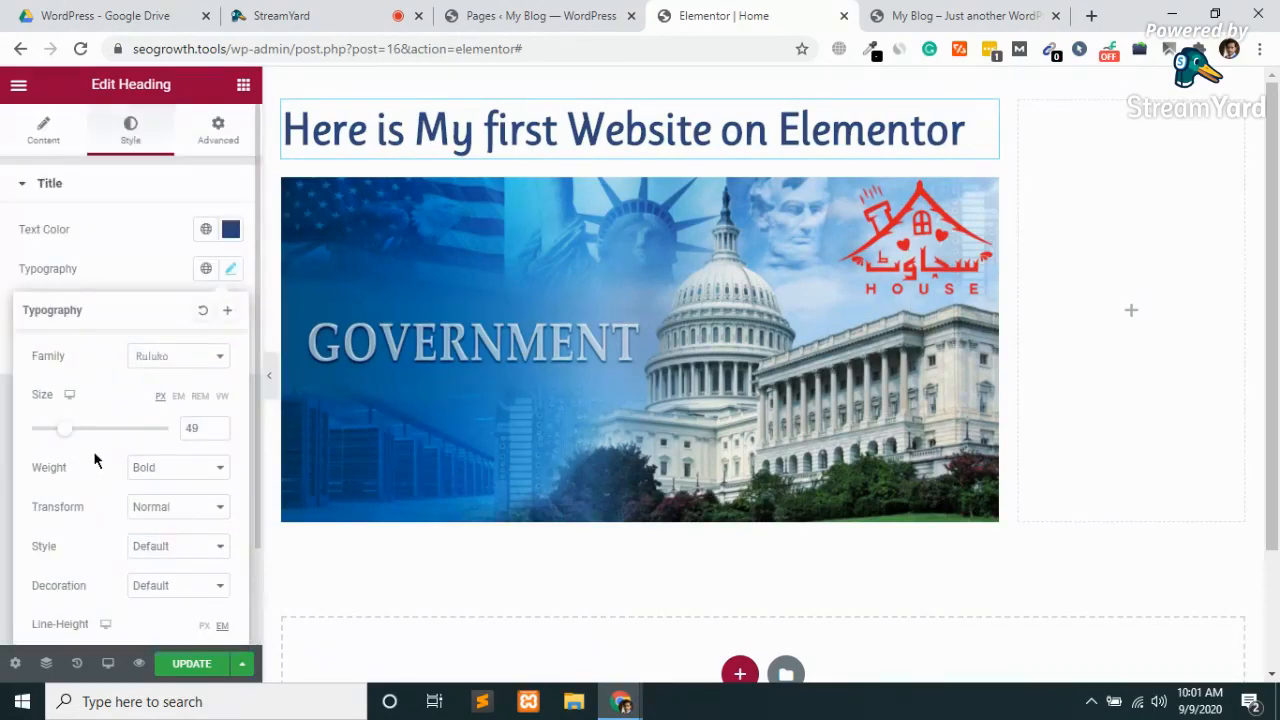
{"action": "left_click", "coordinate": [232, 269]}
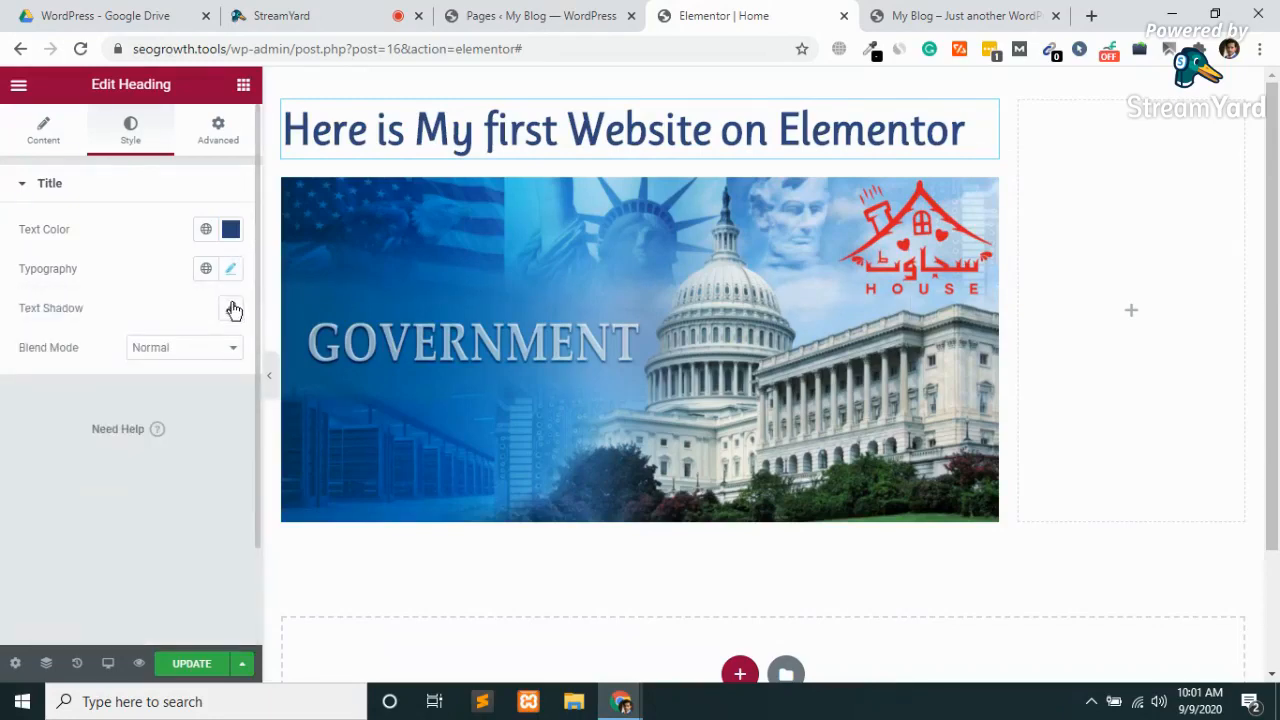
Add a text shadow to the heading with horizontal offset 8 and vertical offset -10, and adjust its blur.
{"action": "left_click", "coordinate": [231, 309]}
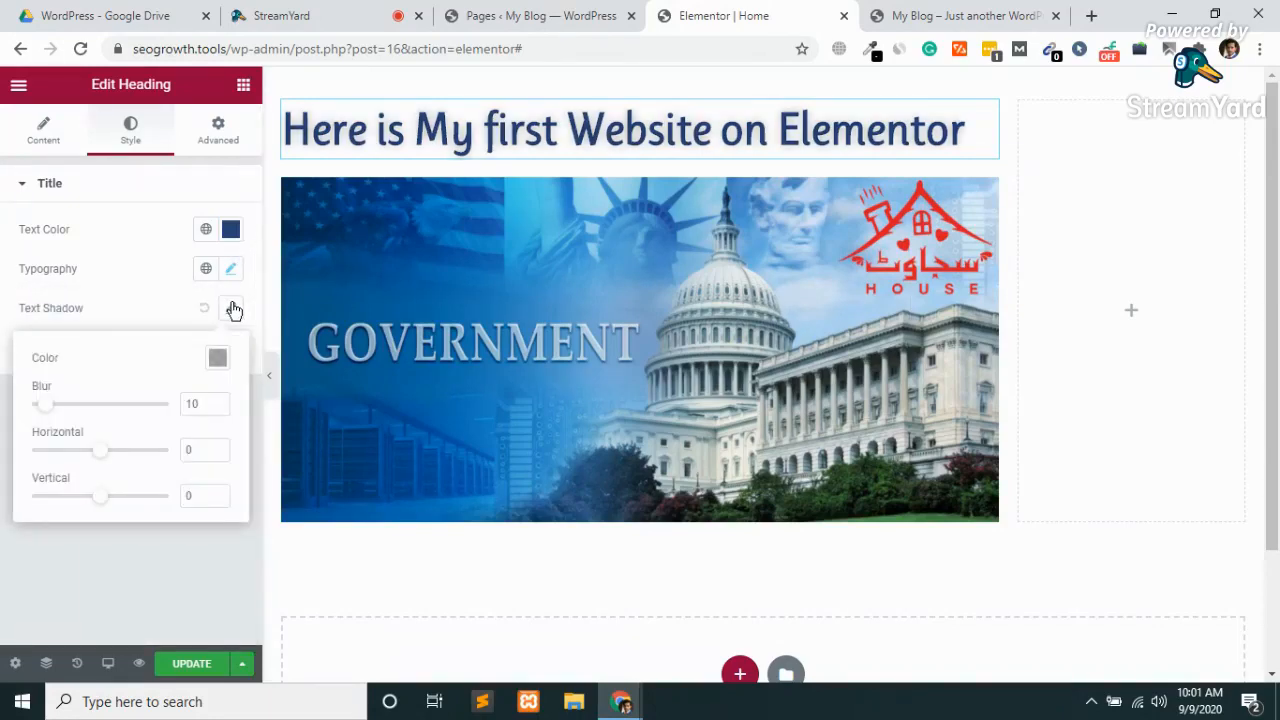
{"action": "left_click", "coordinate": [101, 453]}
{"action": "left_click_drag", "start_coordinate": [101, 455], "coordinate": [95, 505]}
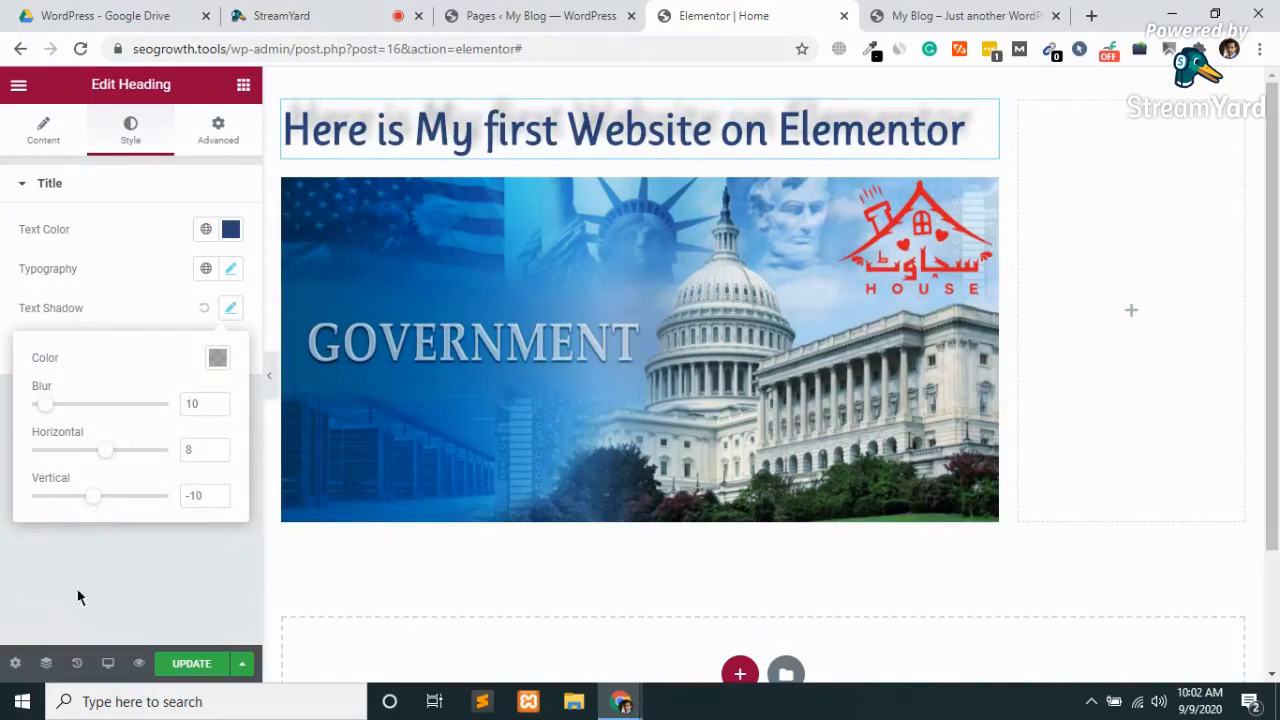
{"action": "mouse_move", "coordinate": [42, 409]}
{"action": "left_mouse_down"}
{"action": "mouse_move", "coordinate": [86, 411]}
{"action": "mouse_move", "coordinate": [43, 425]}
{"action": "left_mouse_up"}
{"action": "left_click", "coordinate": [231, 309]}
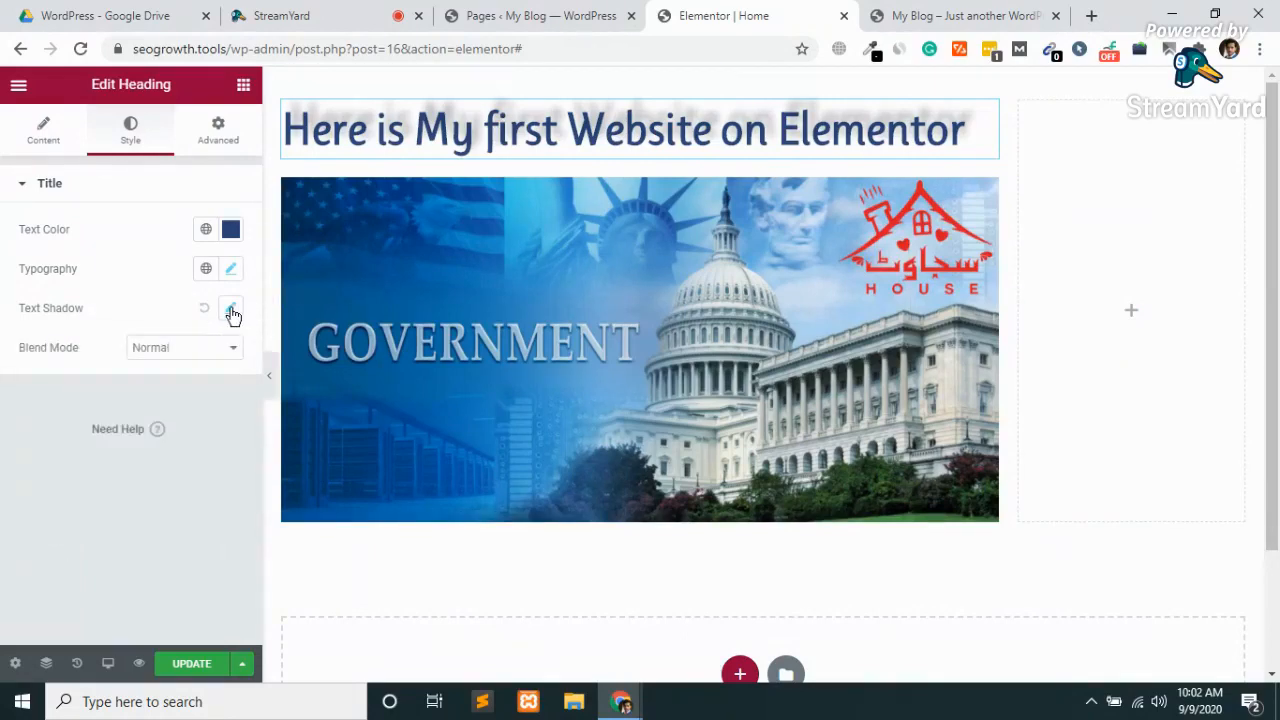
Try the Screen, Overlay, Color Dodge and Multiply blend modes on the heading and return it to Normal.
{"action": "left_click", "coordinate": [166, 352]}
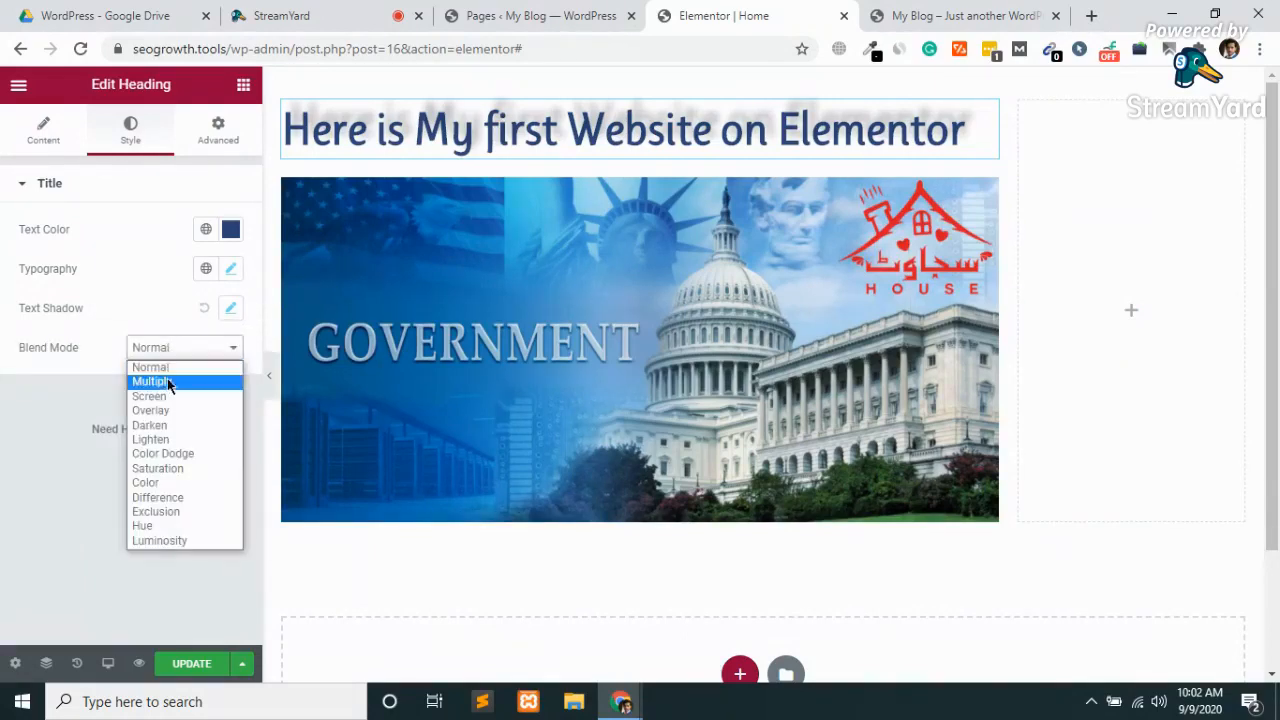
{"action": "left_click", "coordinate": [167, 398]}
{"action": "left_click", "coordinate": [194, 349]}
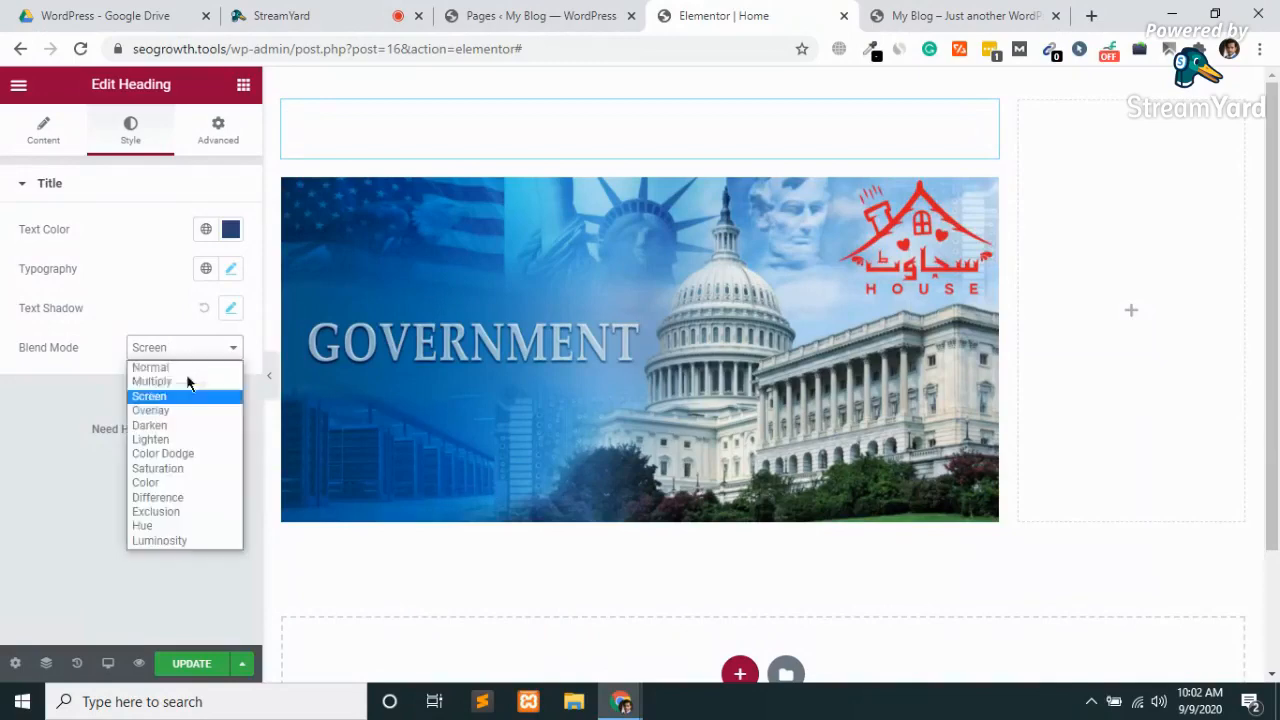
{"action": "left_click", "coordinate": [178, 411]}
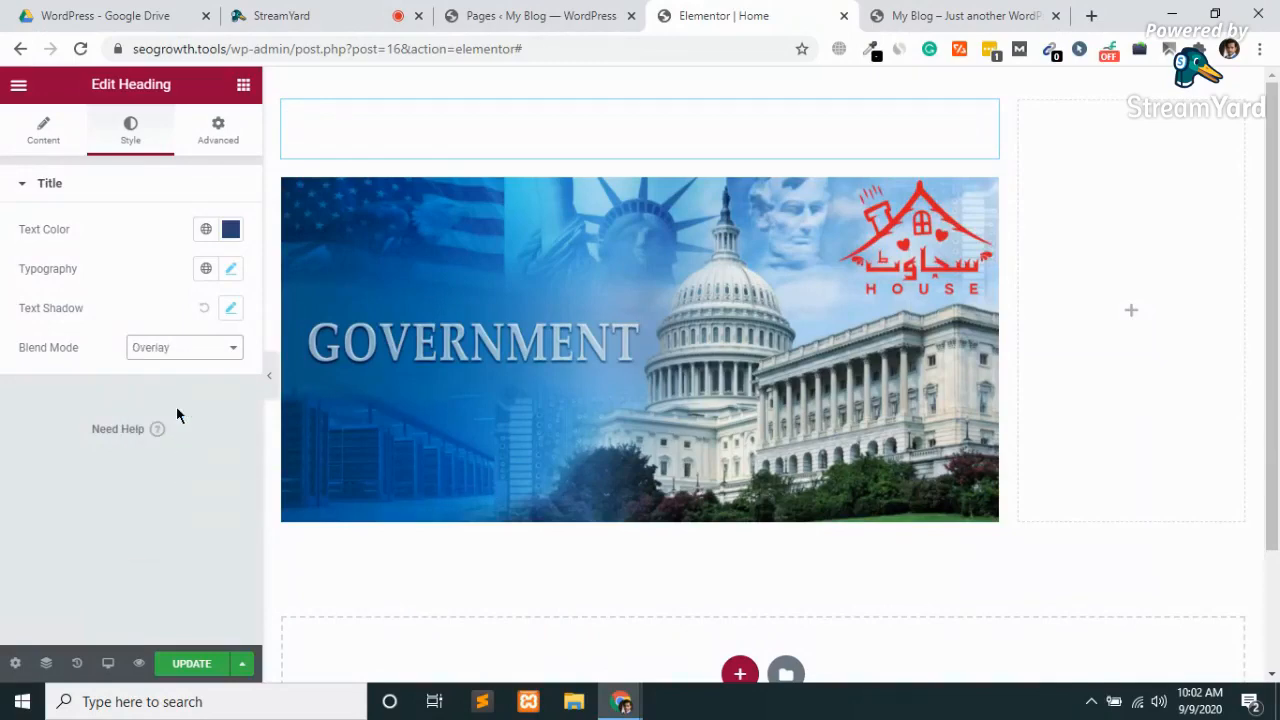
{"action": "left_click", "coordinate": [167, 347]}
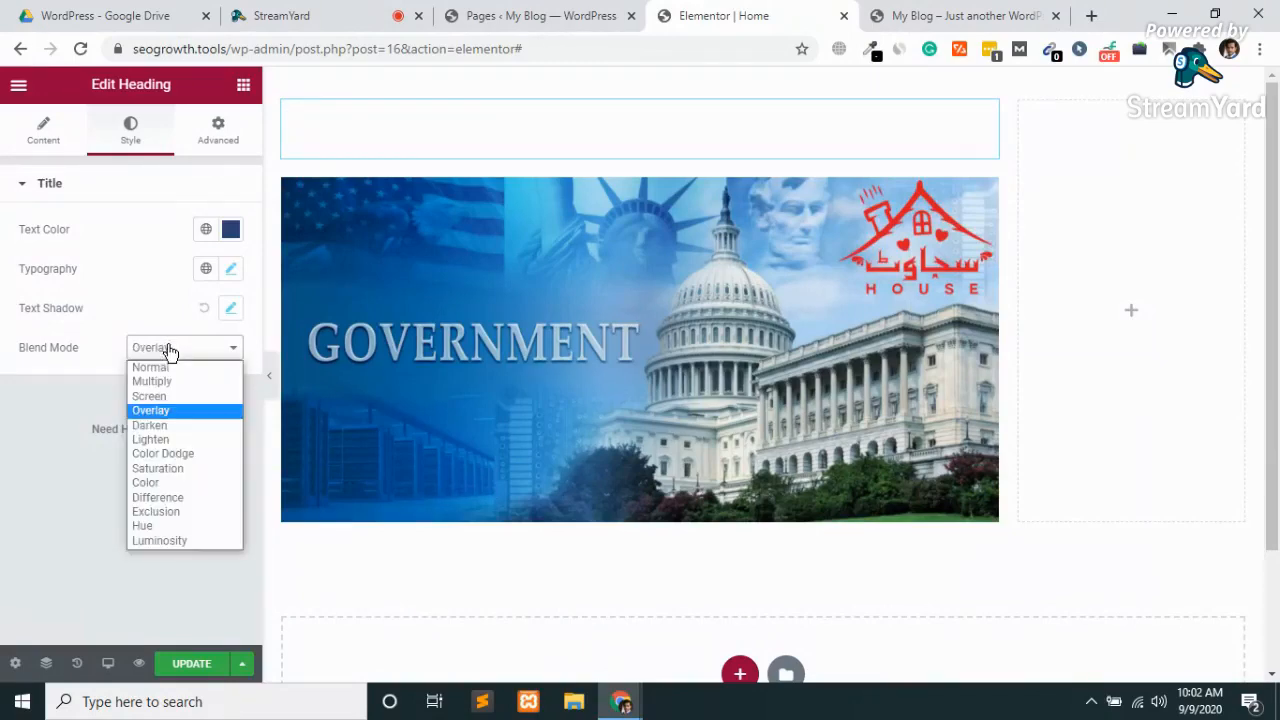
{"action": "left_click", "coordinate": [165, 453]}
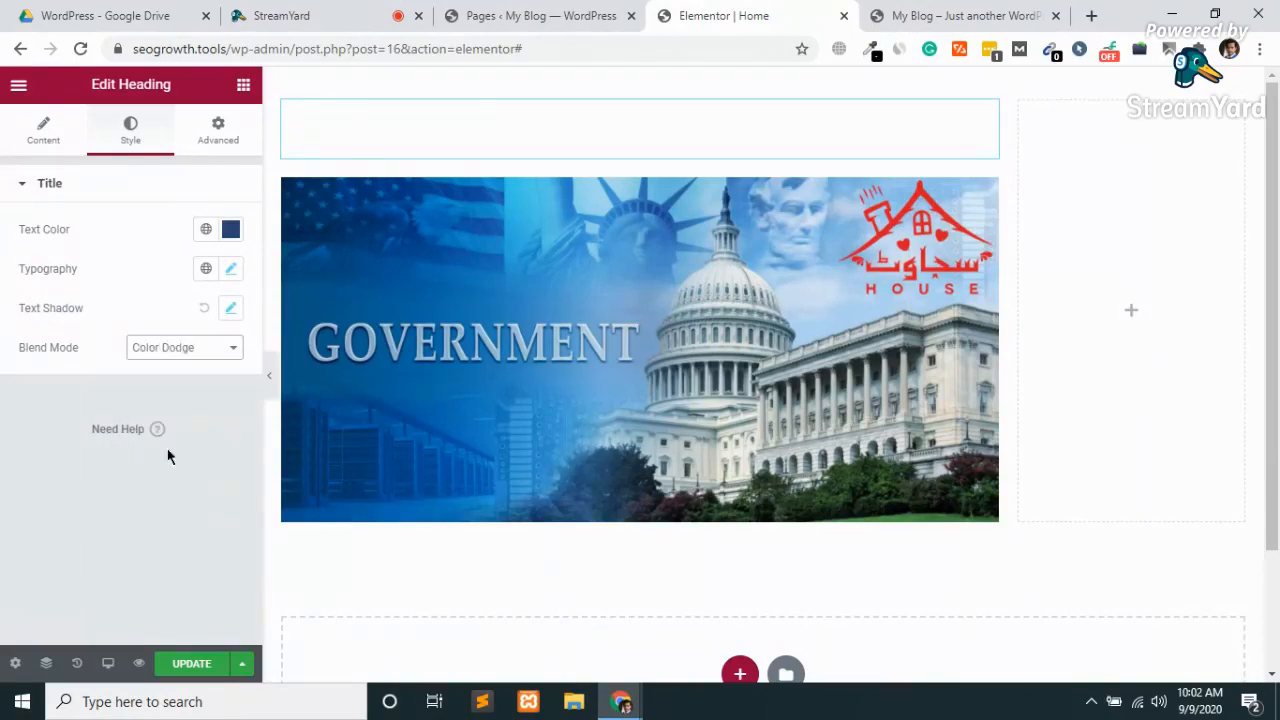
{"action": "left_click", "coordinate": [164, 349]}
{"action": "left_click", "coordinate": [145, 381]}
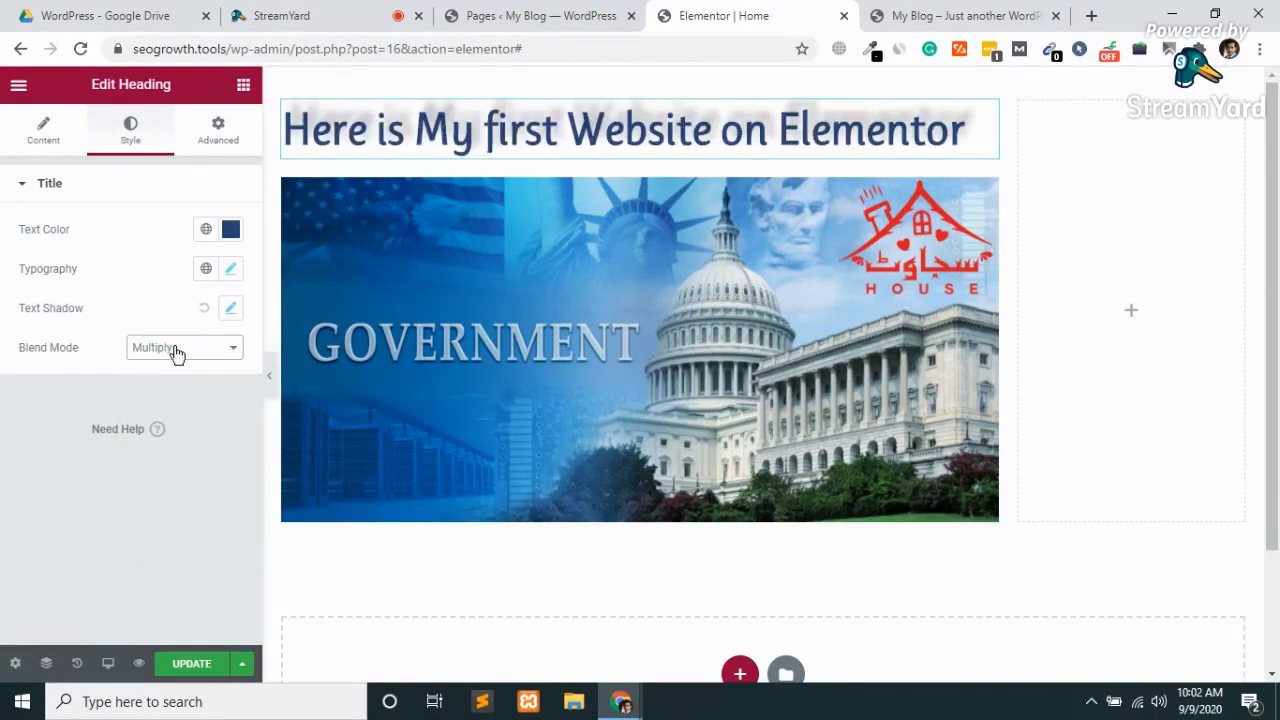
{"action": "left_click", "coordinate": [170, 350]}
{"action": "left_click", "coordinate": [156, 369]}
Set the heading's margin to 64 px on all four sides, keeping the values linked.
{"action": "left_click", "coordinate": [217, 133]}
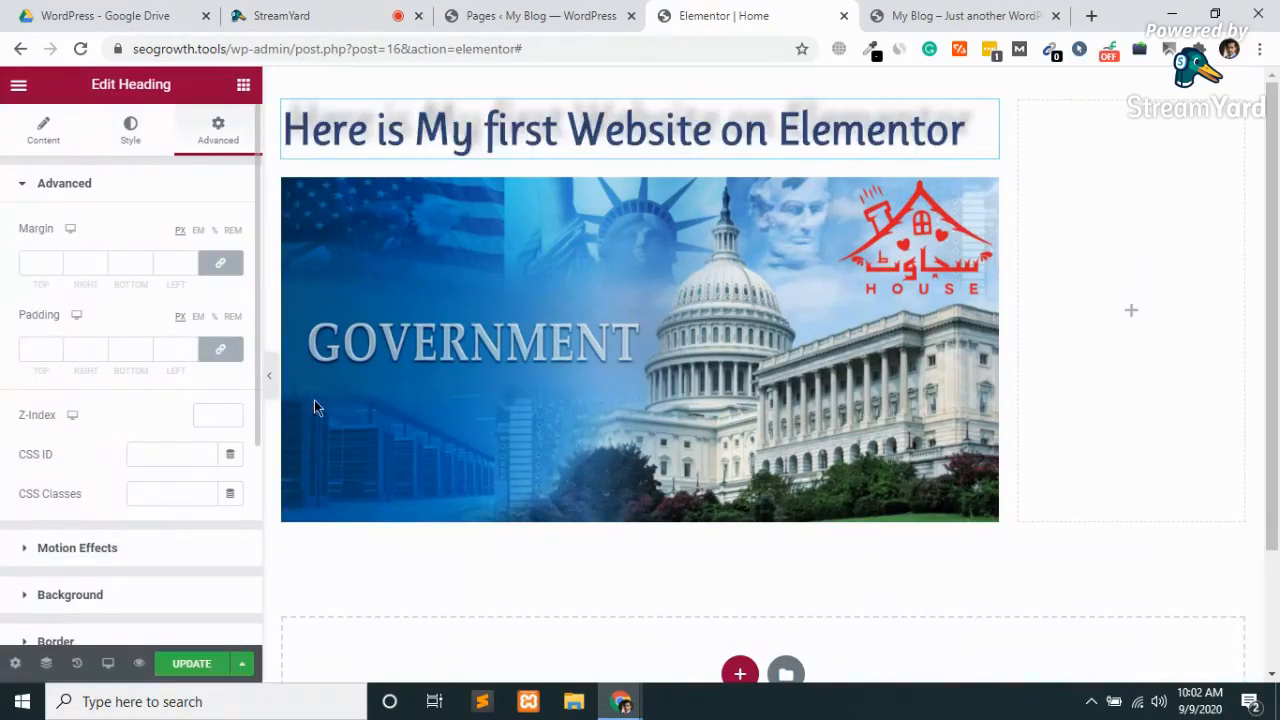
{"action": "scroll", "coordinate": [113, 519], "scroll_direction": "down", "scroll_amount": 4}
{"action": "scroll", "coordinate": [113, 519], "scroll_direction": "up", "scroll_amount": 4}
{"action": "left_click", "coordinate": [55, 258]}
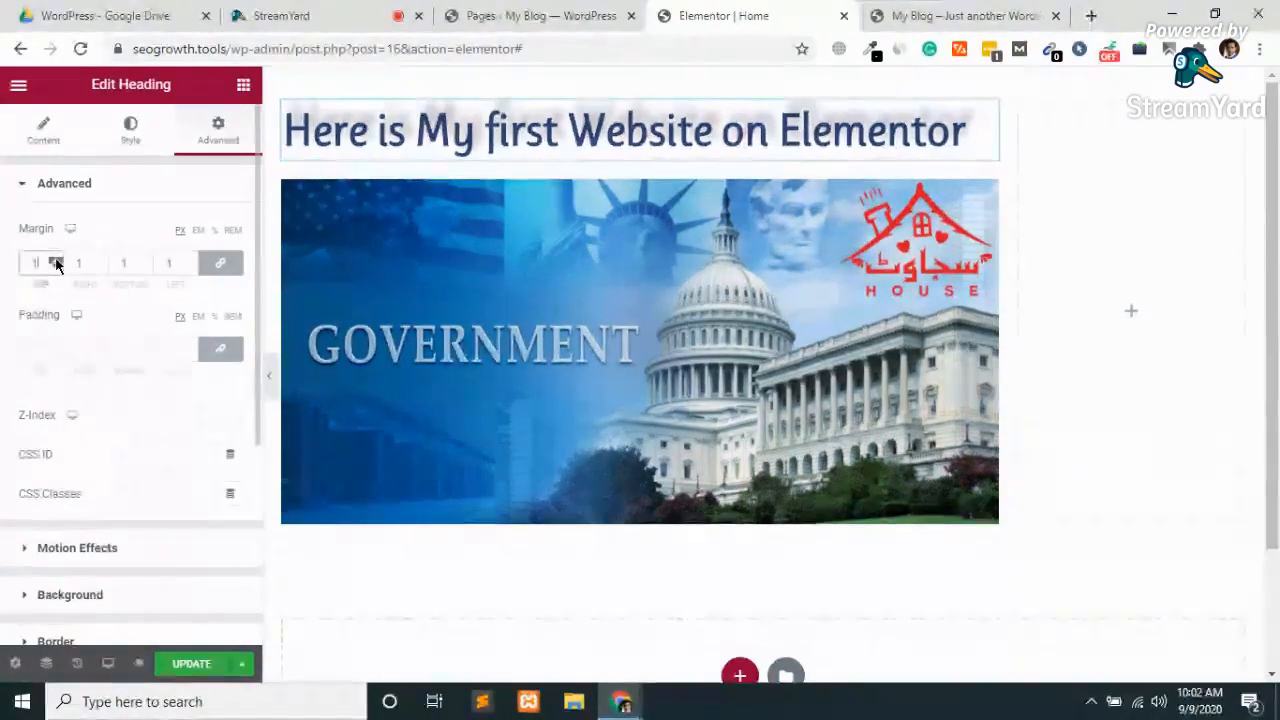
{"action": "left_click_drag", "start_coordinate": [56, 262], "coordinate": [56, 262]}
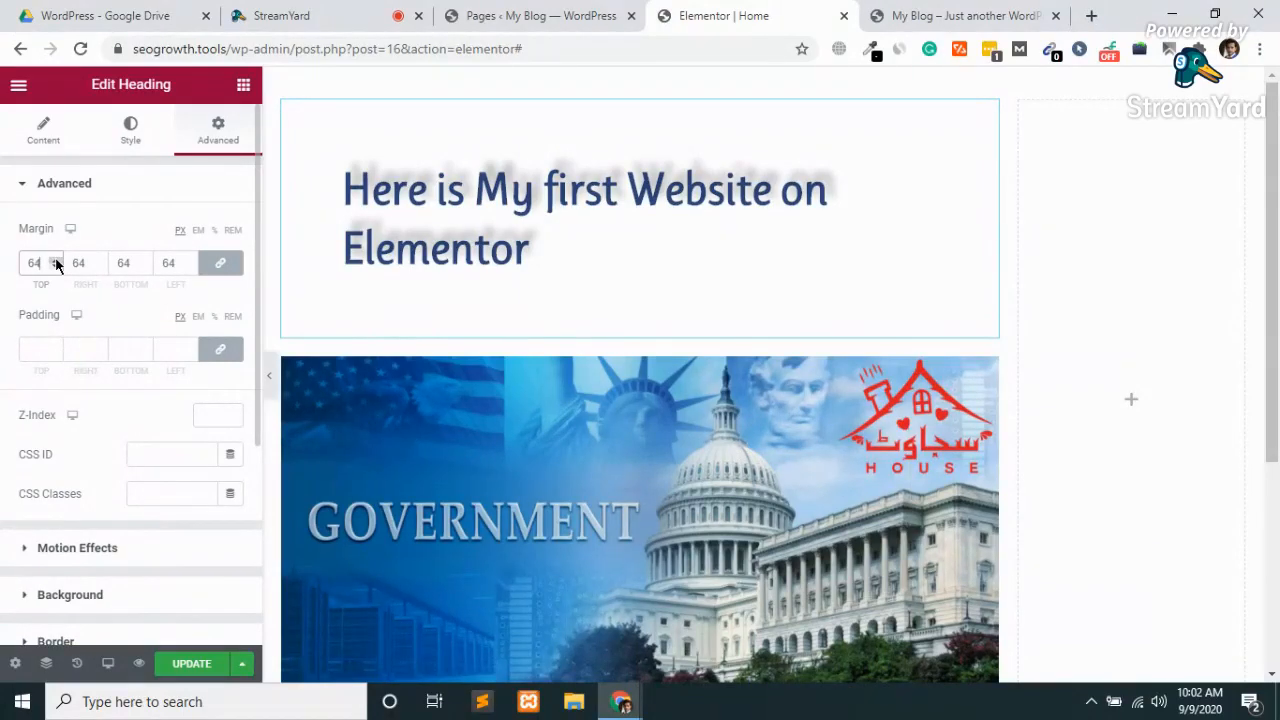
Clear the heading's 64 px margin from all four sides and unlink the margin values.
{"action": "double_click", "coordinate": [177, 260]}
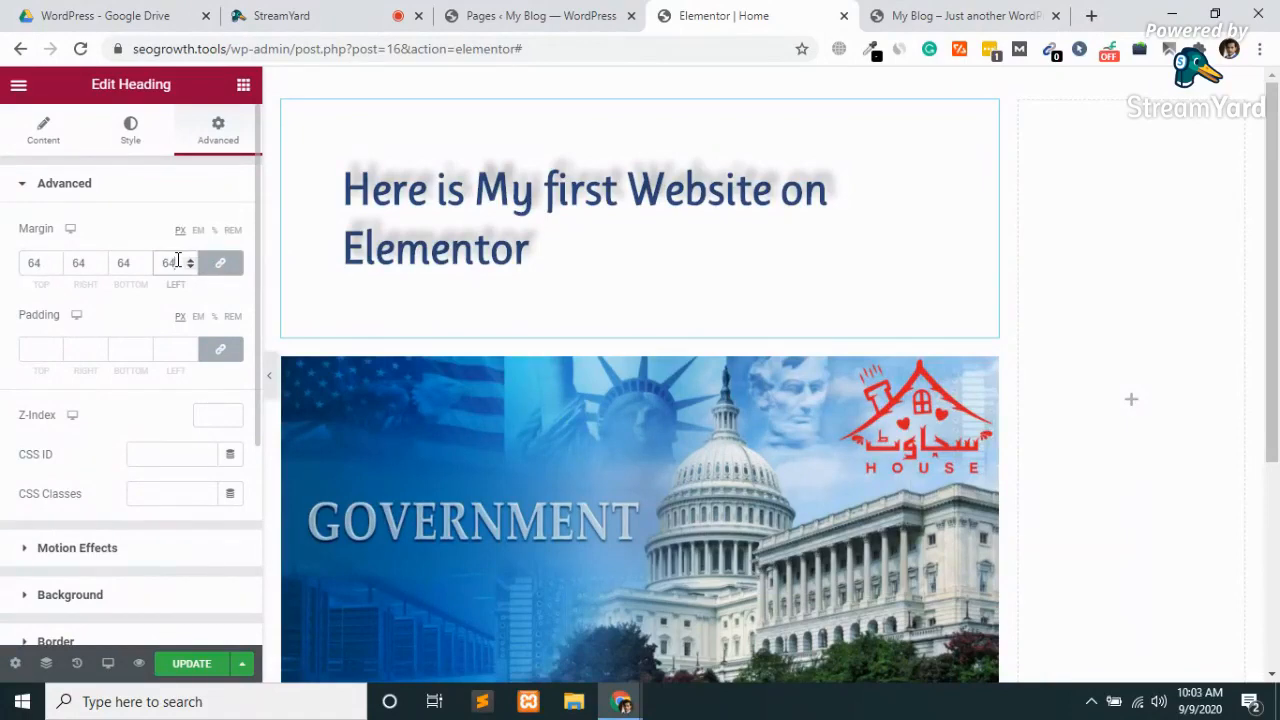
{"action": "key", "text": "BackSpace"}
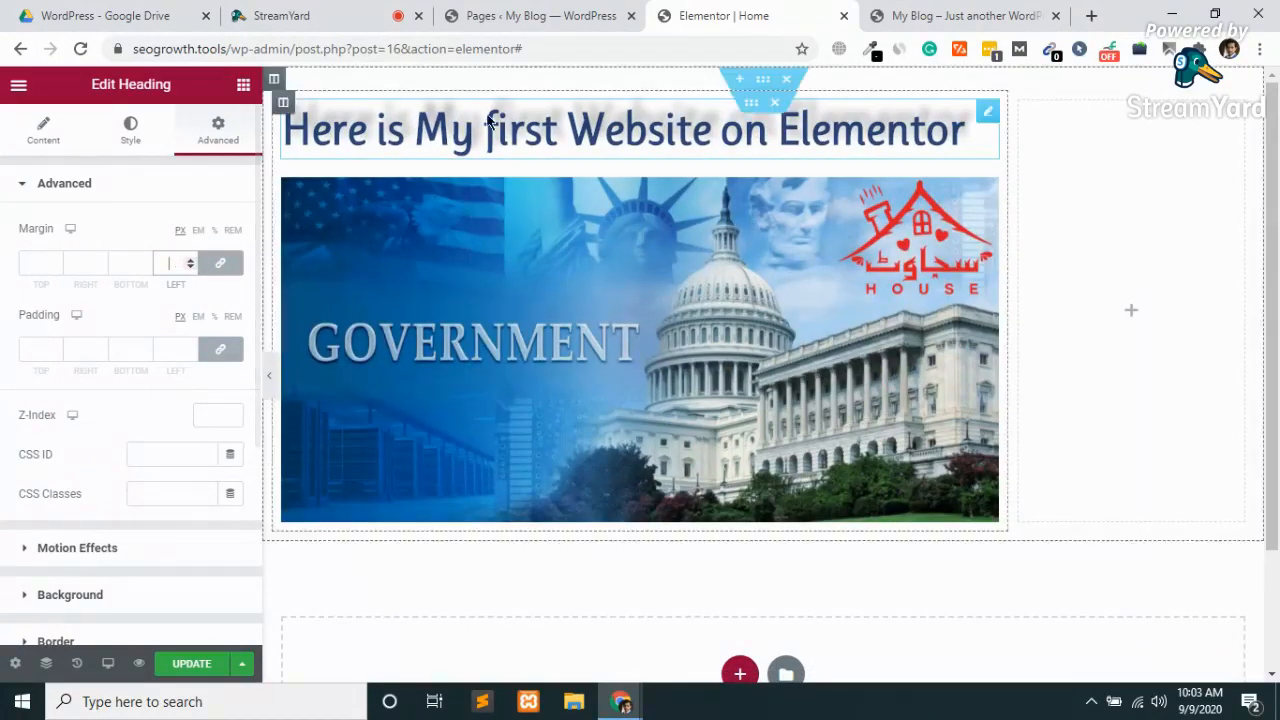
{"action": "left_click", "coordinate": [221, 264]}
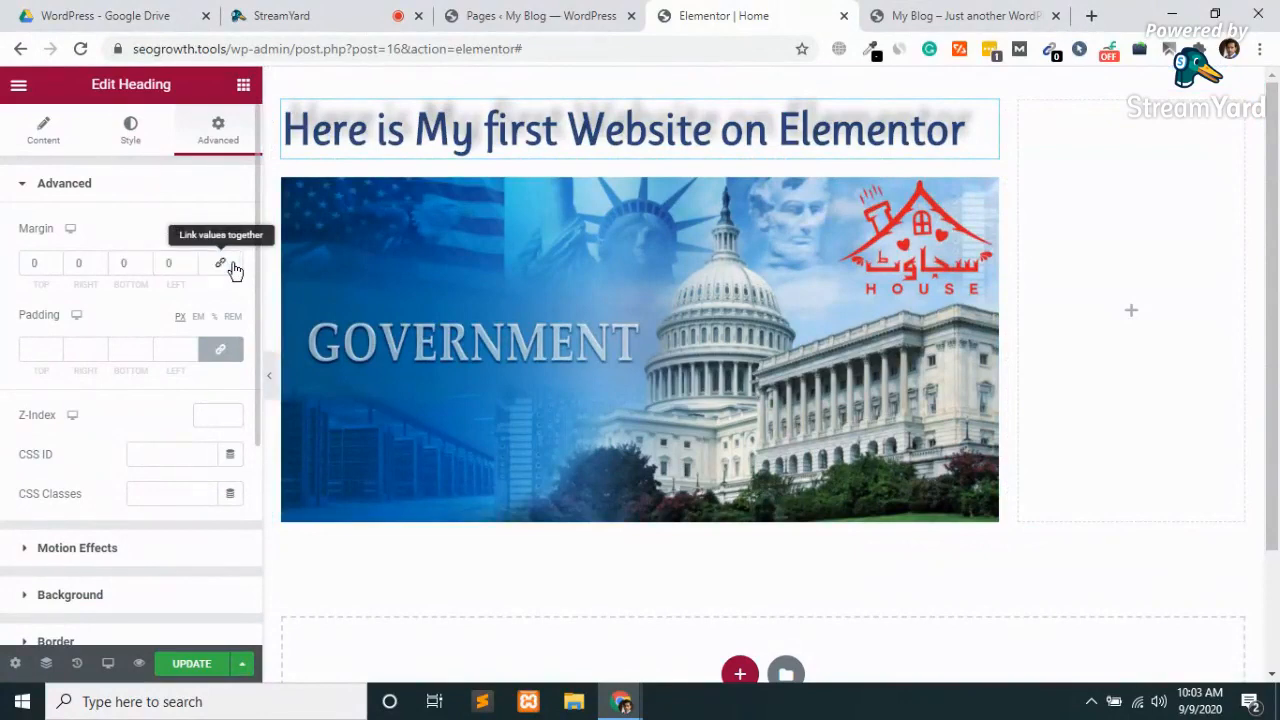
Try a top margin of 85 px and a bottom margin of 16 px on the heading, resetting each to 0.
{"action": "left_click", "coordinate": [55, 261]}
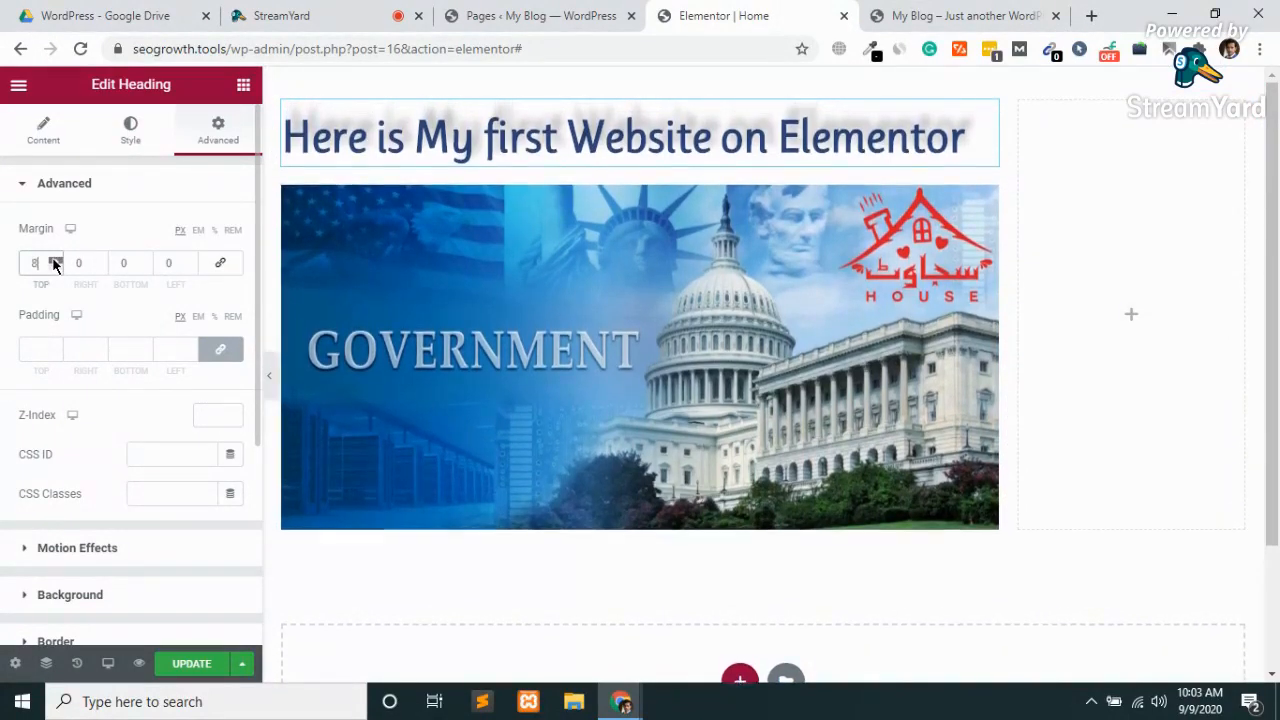
{"action": "left_click_drag", "start_coordinate": [55, 262], "coordinate": [55, 262]}
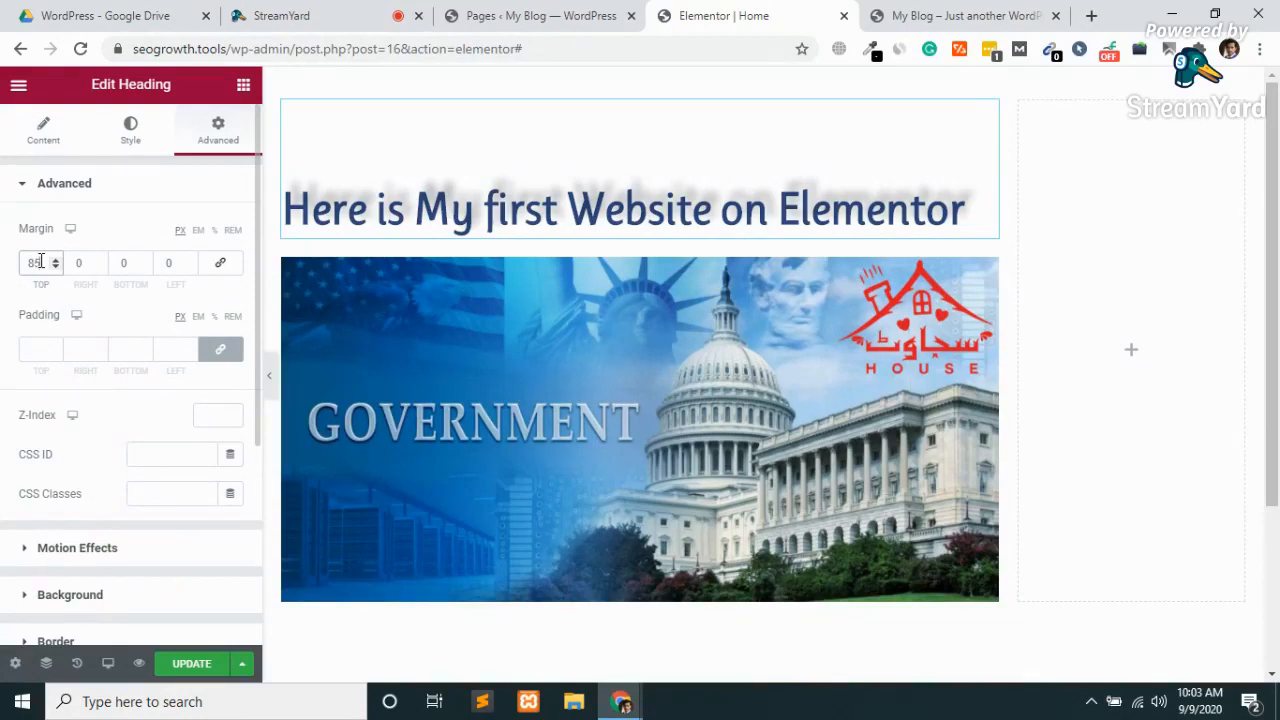
{"action": "key", "text": "BackSpace"}
{"action": "key", "text": "BackSpace"}
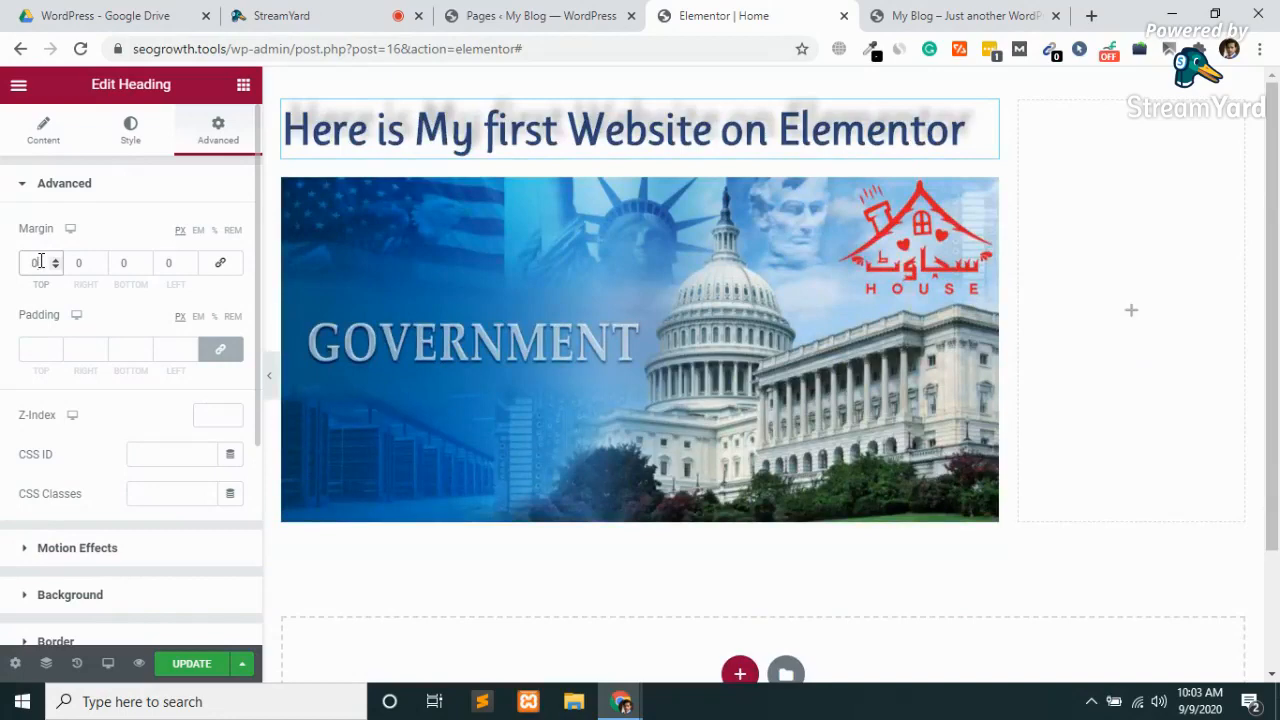
{"action": "left_click_drag", "start_coordinate": [147, 268], "coordinate": [144, 258]}
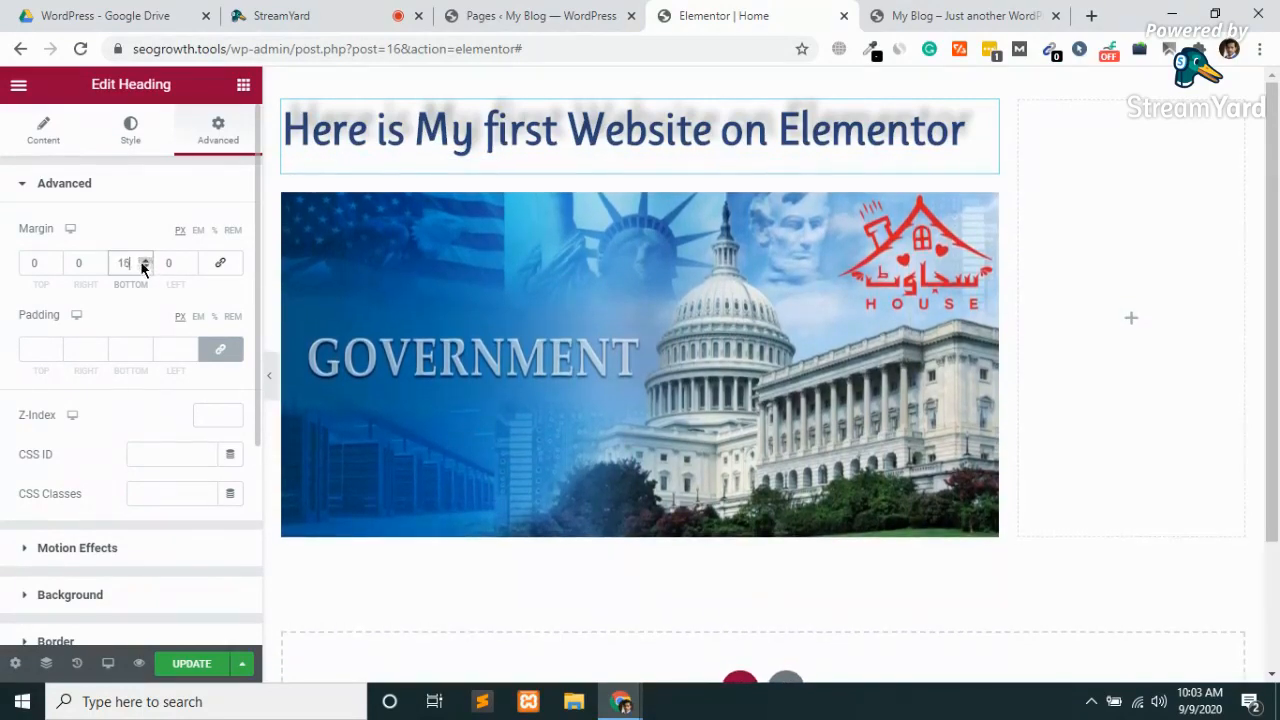
{"action": "key", "text": "BackSpace"}
{"action": "key", "text": "BackSpace"}
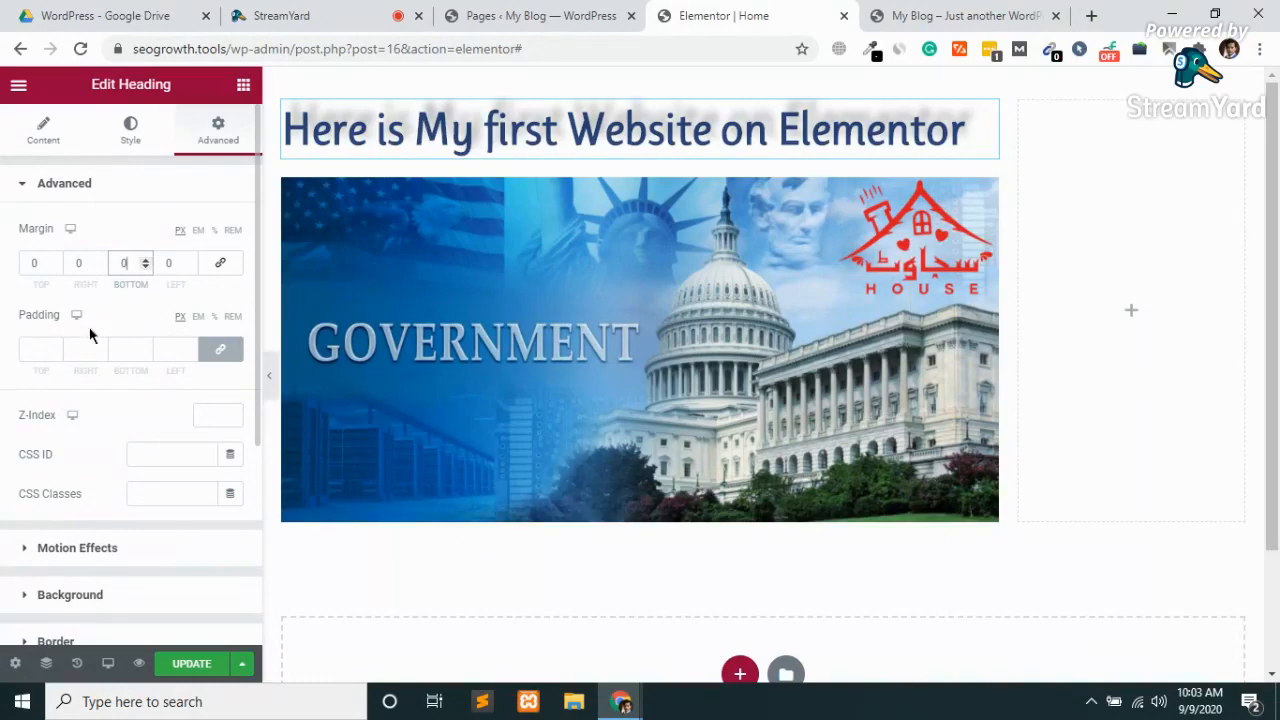
Set the heading's padding to 0 px on all four sides with the values linked.
{"action": "left_click_drag", "start_coordinate": [55, 349], "coordinate": [57, 360]}
{"action": "left_click_drag", "start_coordinate": [56, 358], "coordinate": [56, 358]}
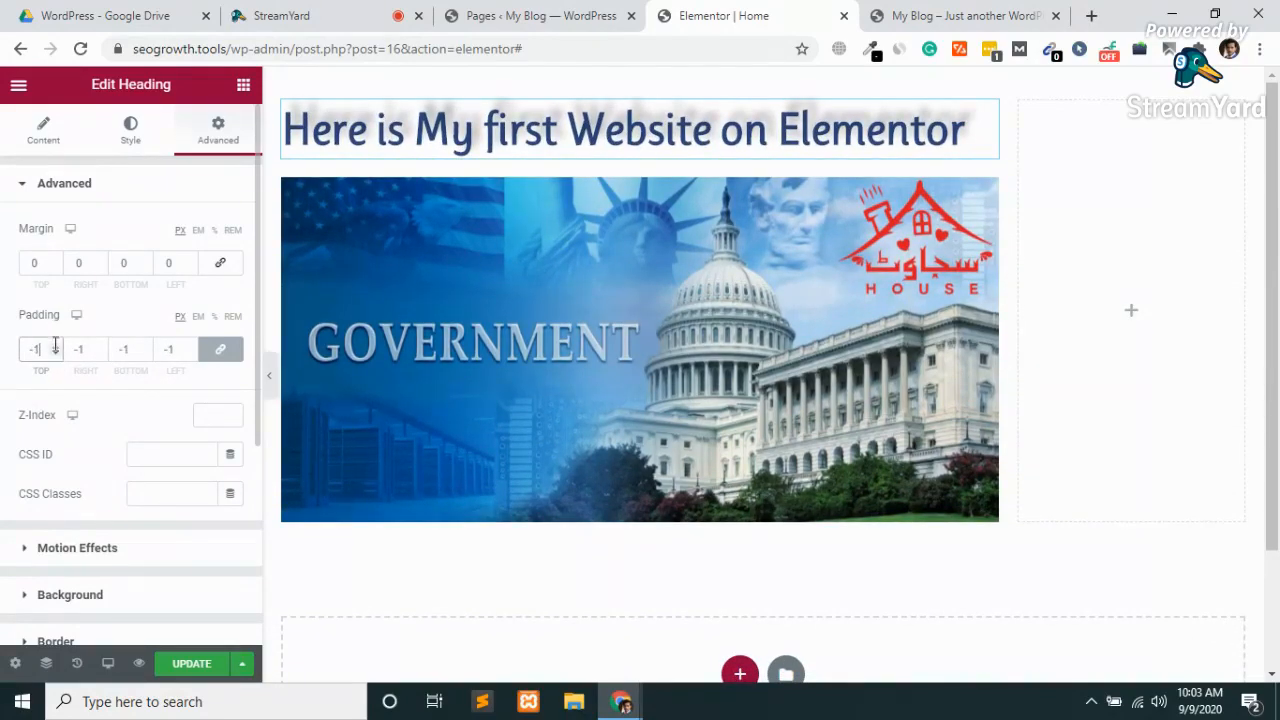
{"action": "left_click", "coordinate": [56, 345]}
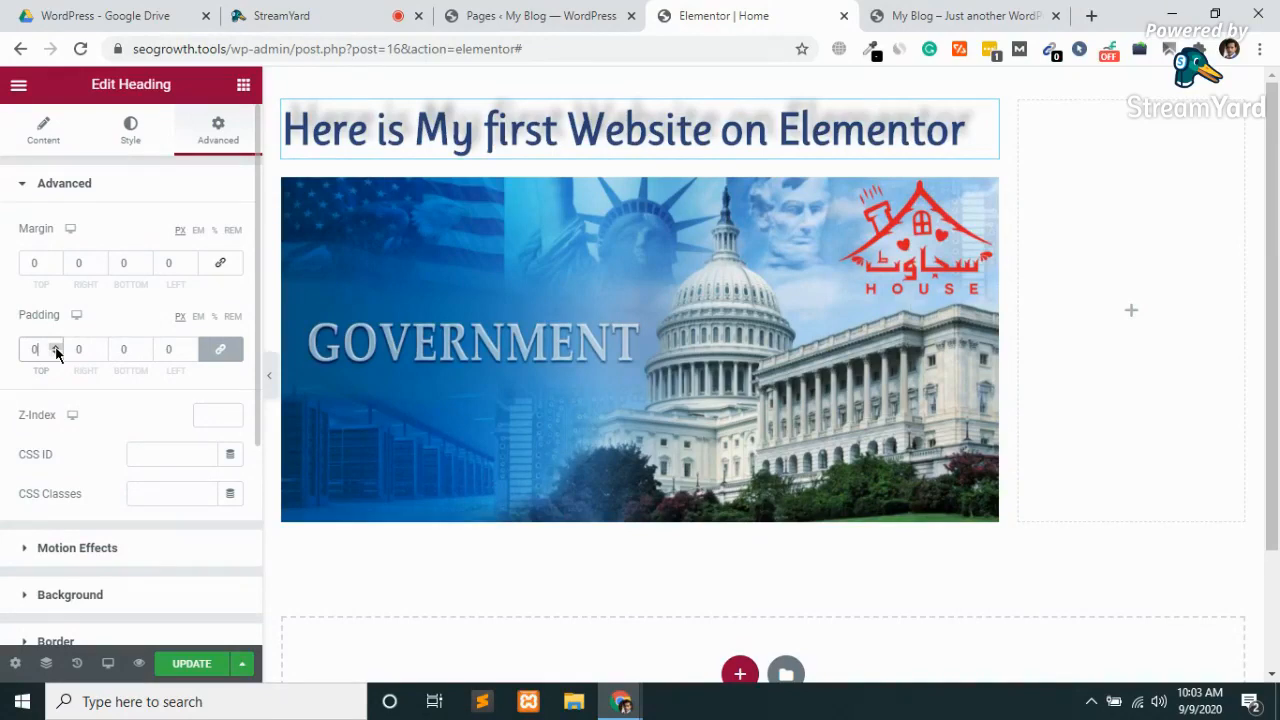
Try a linked padding of 88 px around the Government image and clear it again.
{"action": "left_click", "coordinate": [648, 315]}
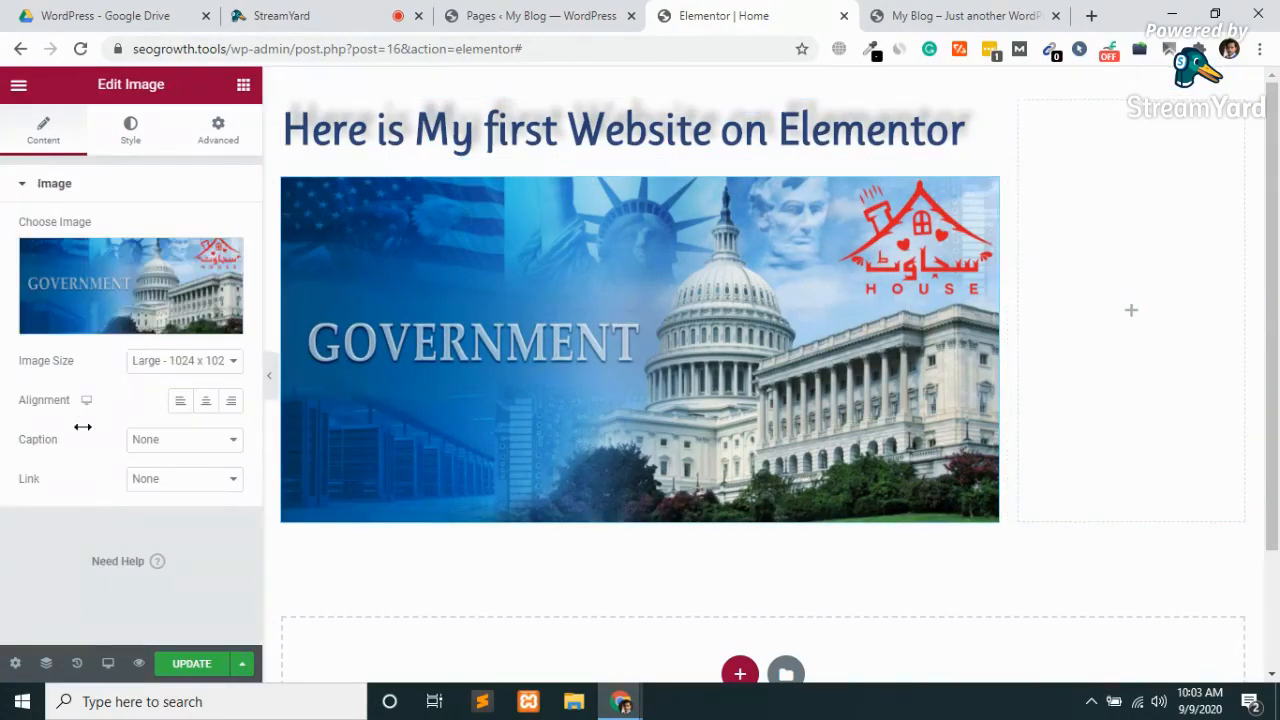
{"action": "left_click", "coordinate": [133, 130]}
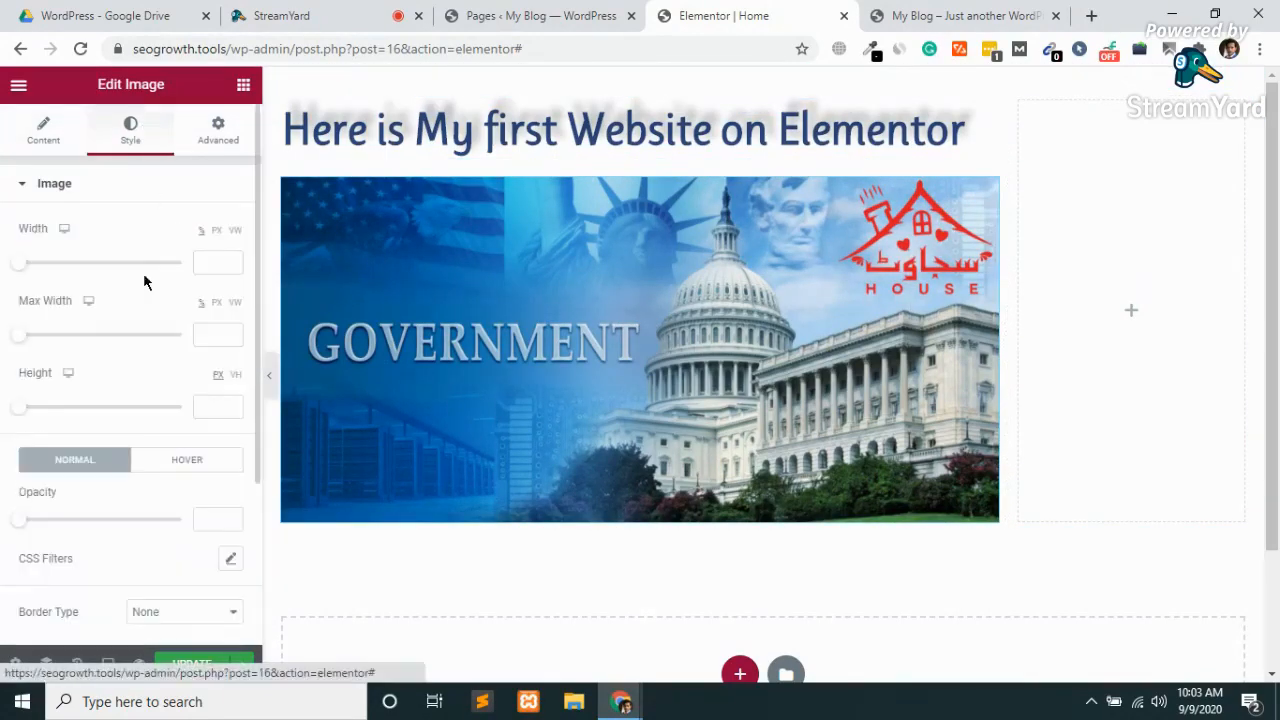
{"action": "left_click", "coordinate": [216, 129]}
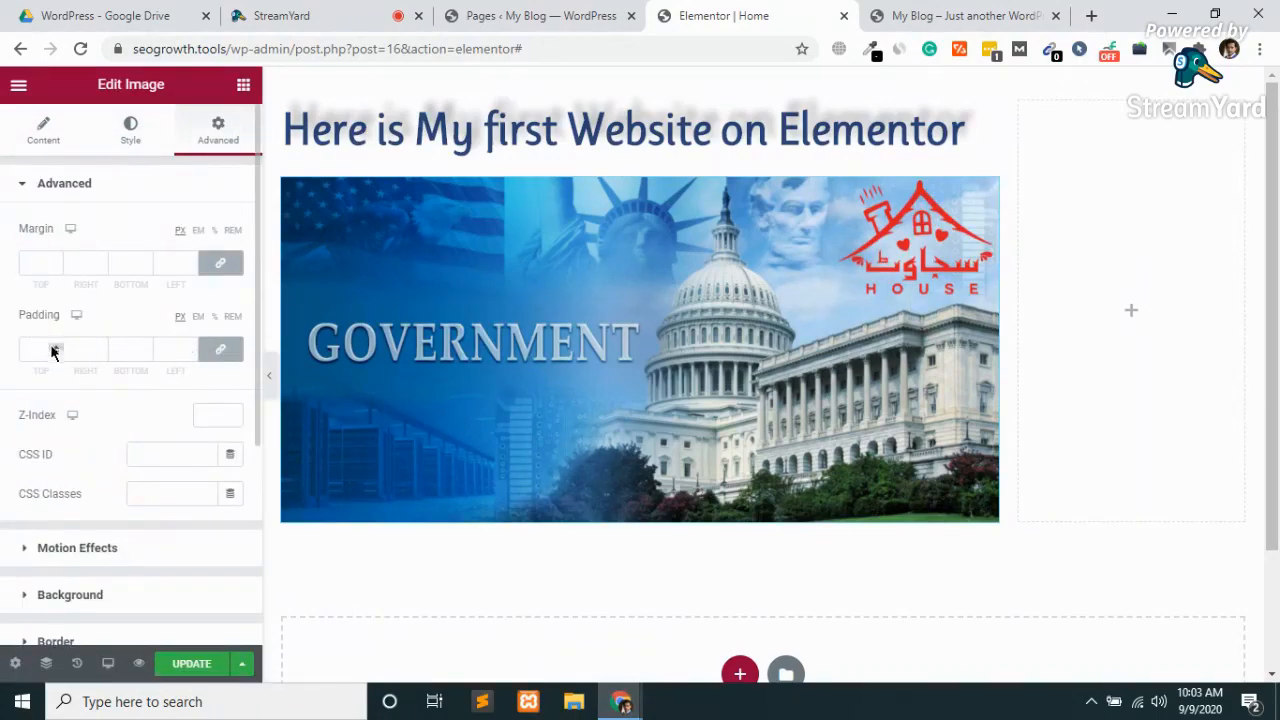
{"action": "left_click_drag", "start_coordinate": [55, 347], "coordinate": [55, 349]}
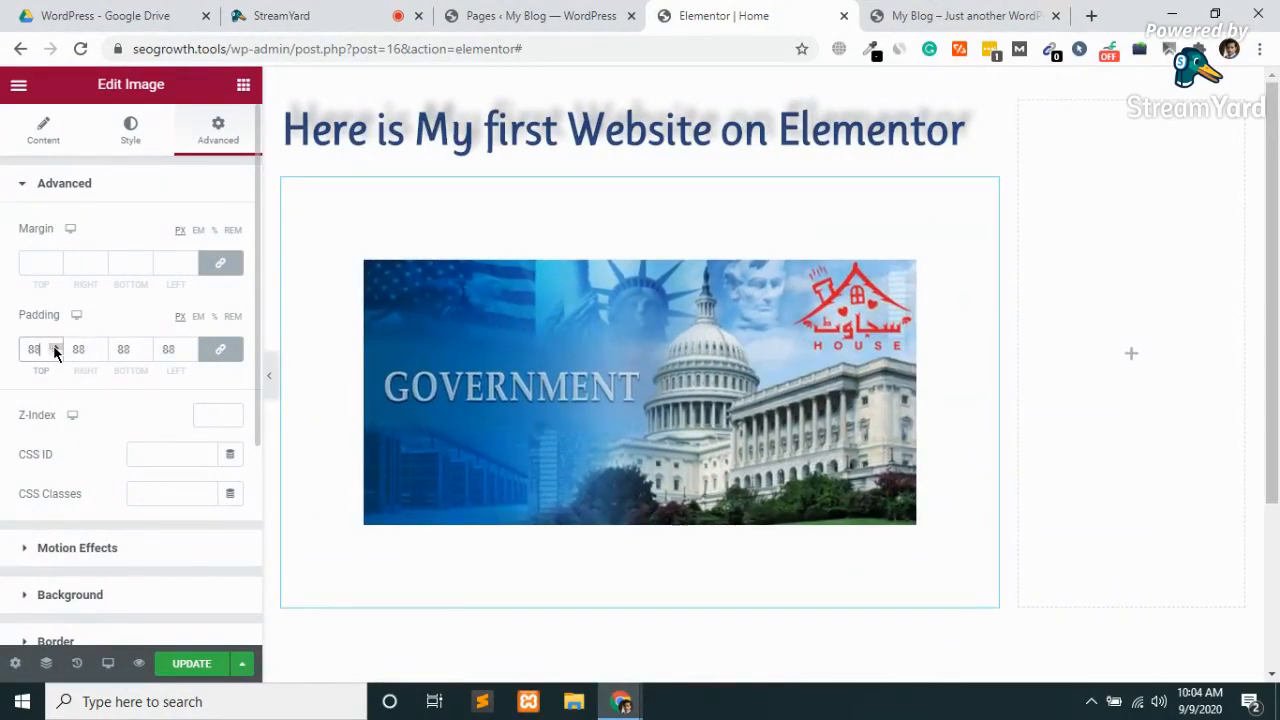
{"action": "key", "text": "BackSpace"}
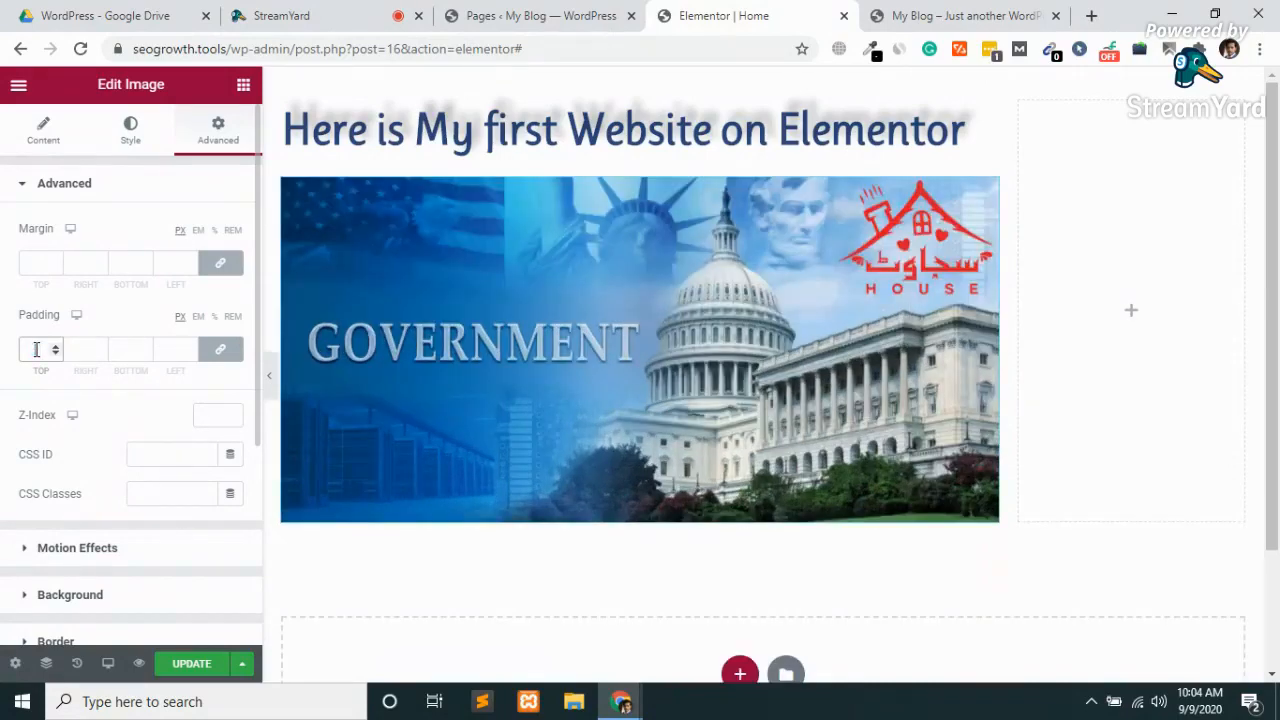
Give the heading the CSS ID h1 and look at its Custom CSS section.
{"action": "left_click", "coordinate": [890, 133]}
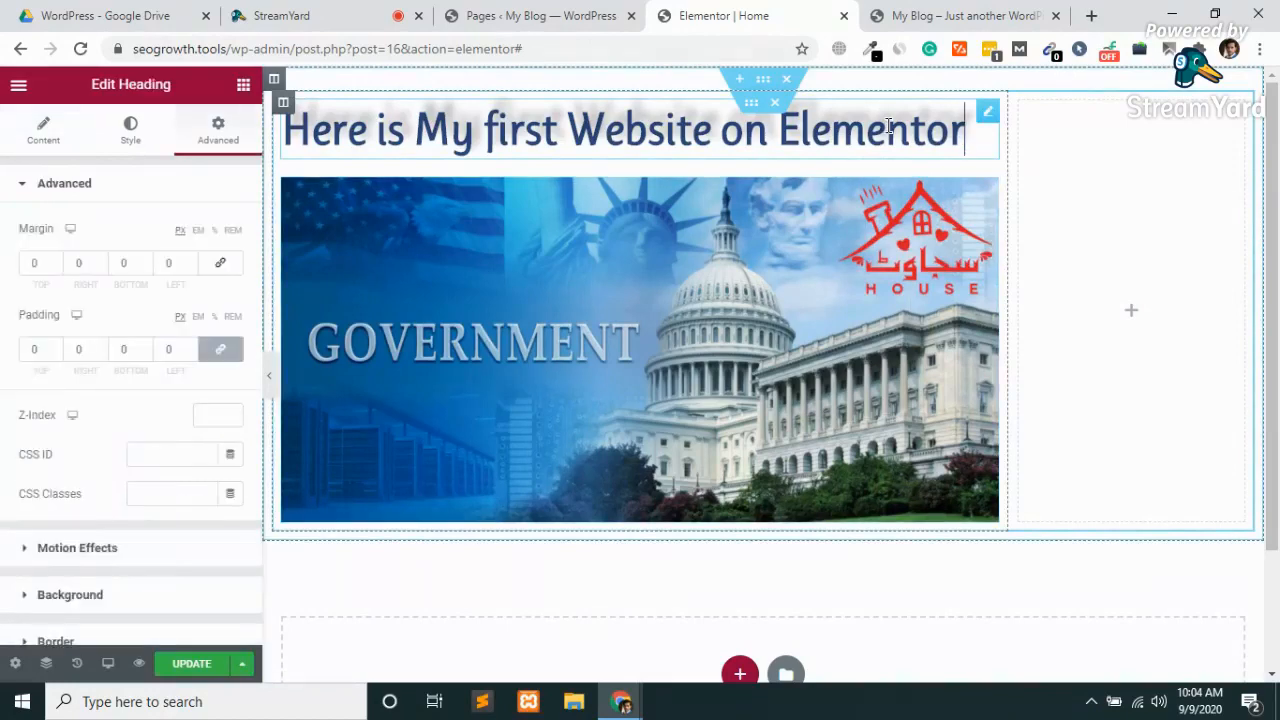
{"action": "scroll", "coordinate": [40, 400], "scroll_direction": "down", "scroll_amount": 3}
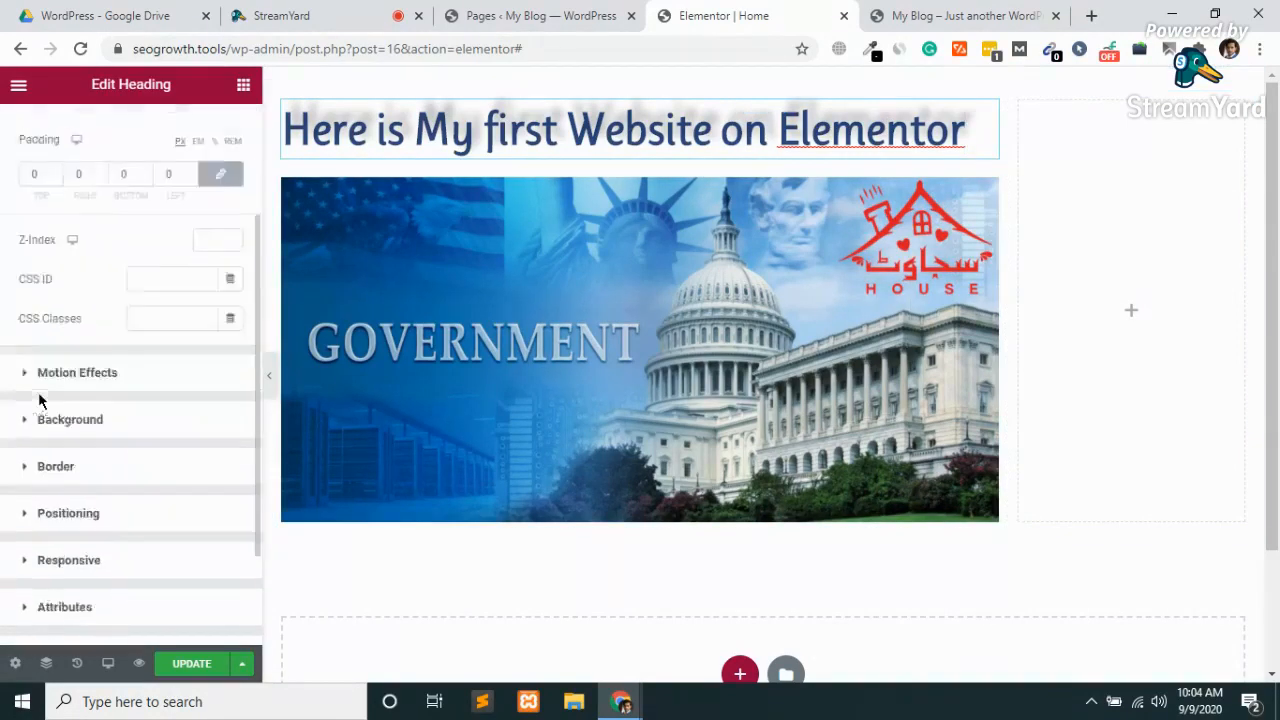
{"action": "scroll", "coordinate": [40, 400], "scroll_direction": "up", "scroll_amount": 1}
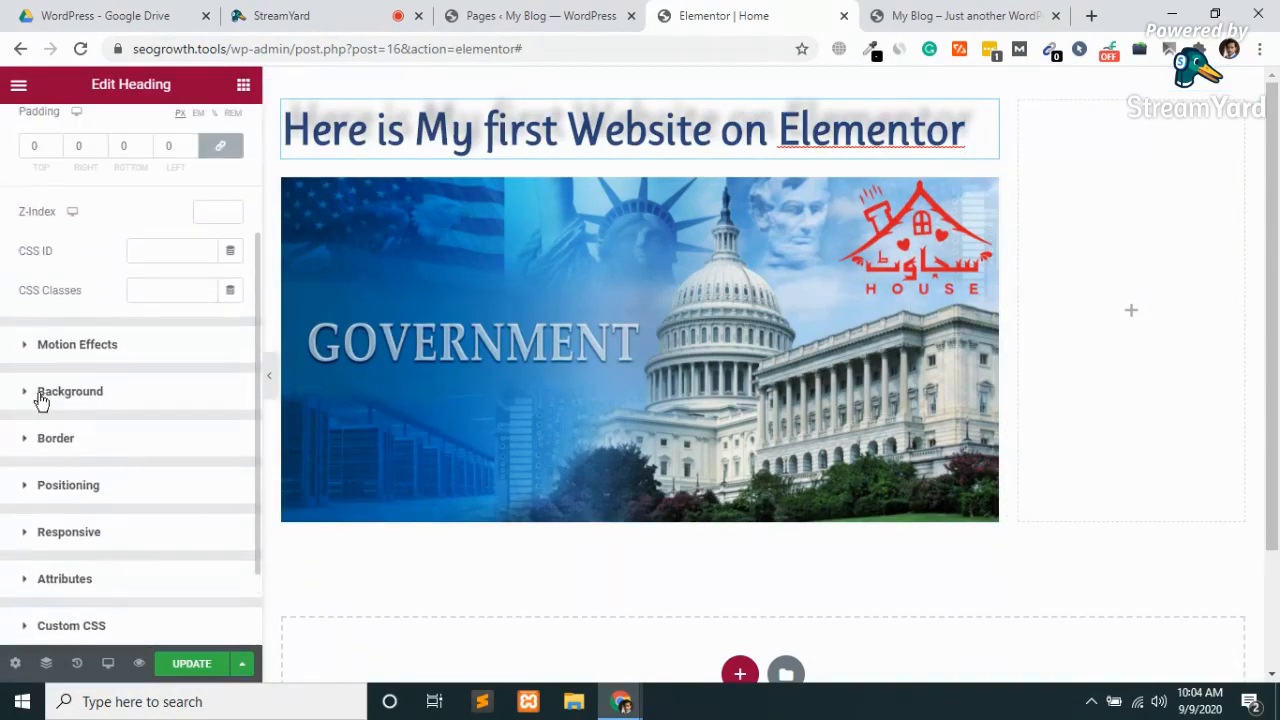
{"action": "left_click", "coordinate": [159, 253]}
{"action": "left_click", "coordinate": [58, 630]}
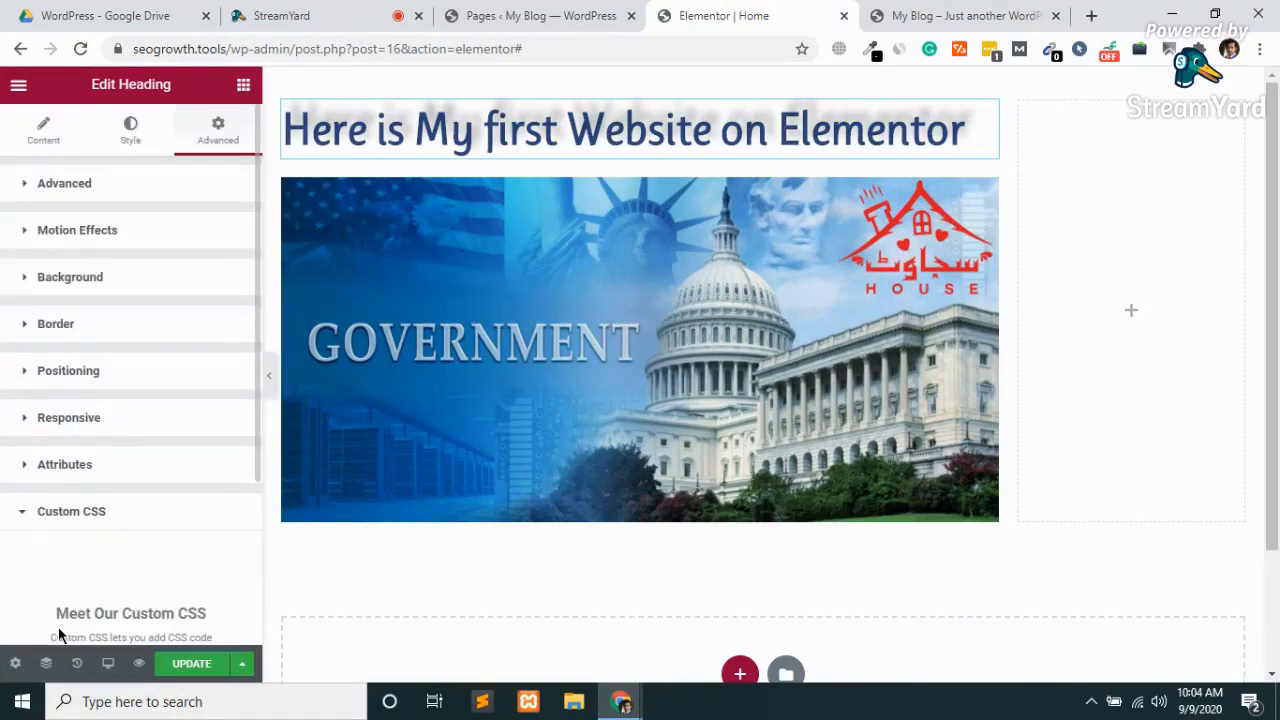
{"action": "scroll", "coordinate": [73, 550], "scroll_direction": "down", "scroll_amount": 3}
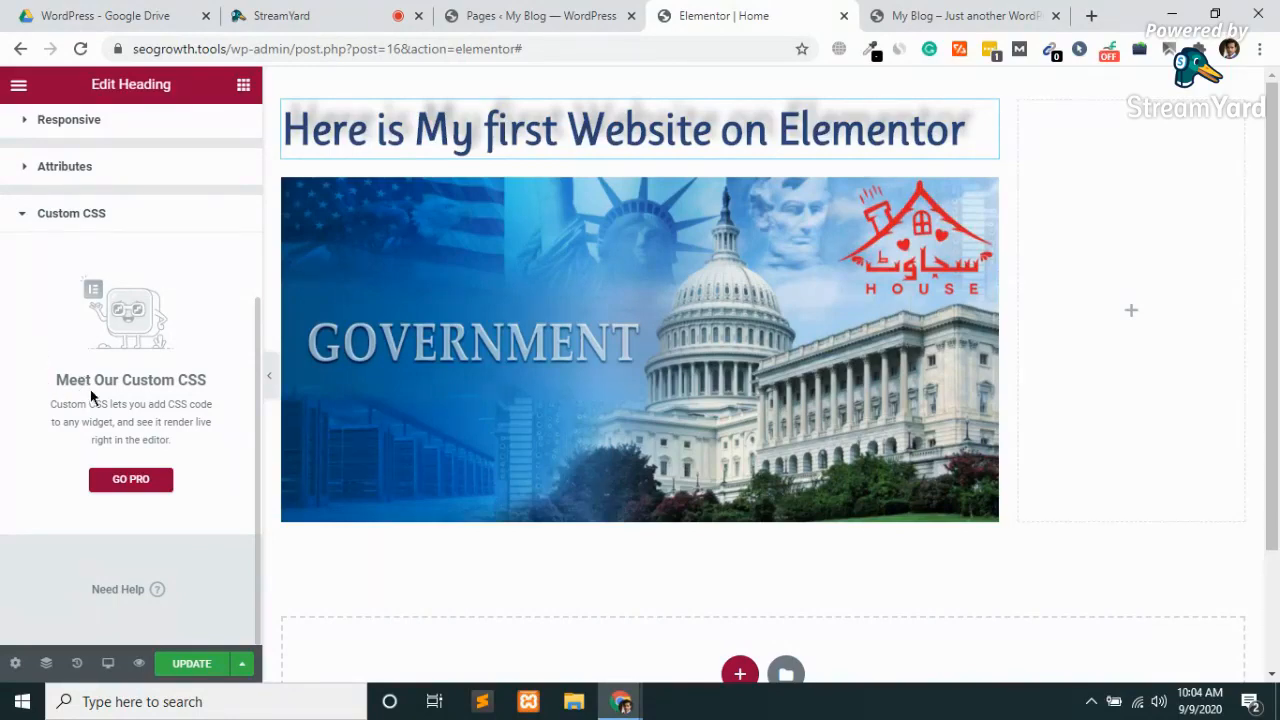
{"action": "scroll", "coordinate": [90, 400], "scroll_direction": "up", "scroll_amount": 3}
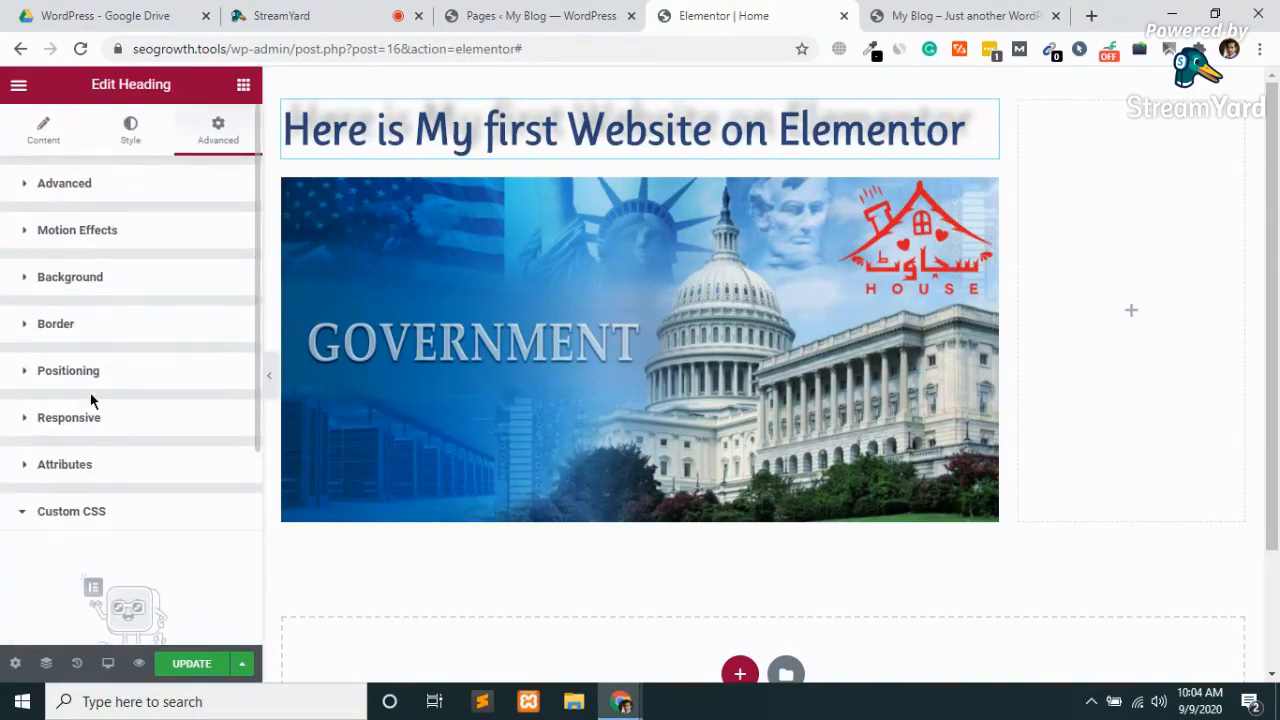
Remove the CSS ID from the heading.
{"action": "left_click", "coordinate": [86, 188]}
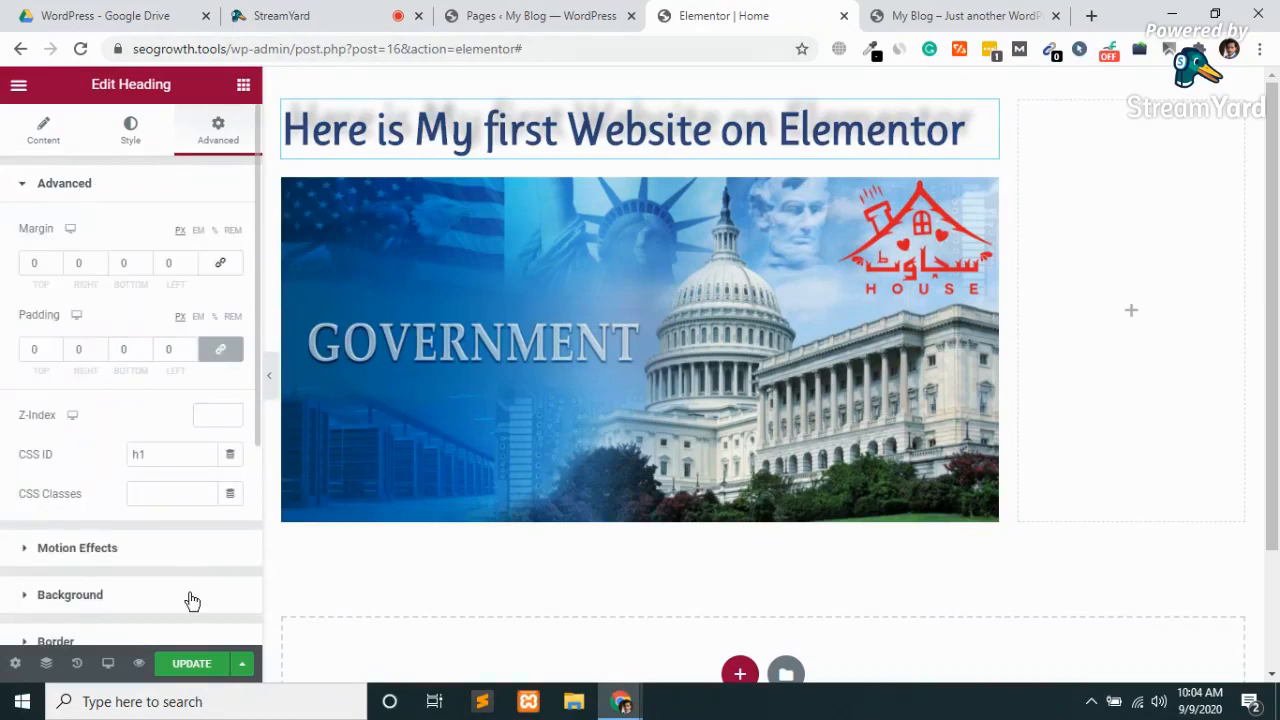
{"action": "left_click", "coordinate": [155, 455]}
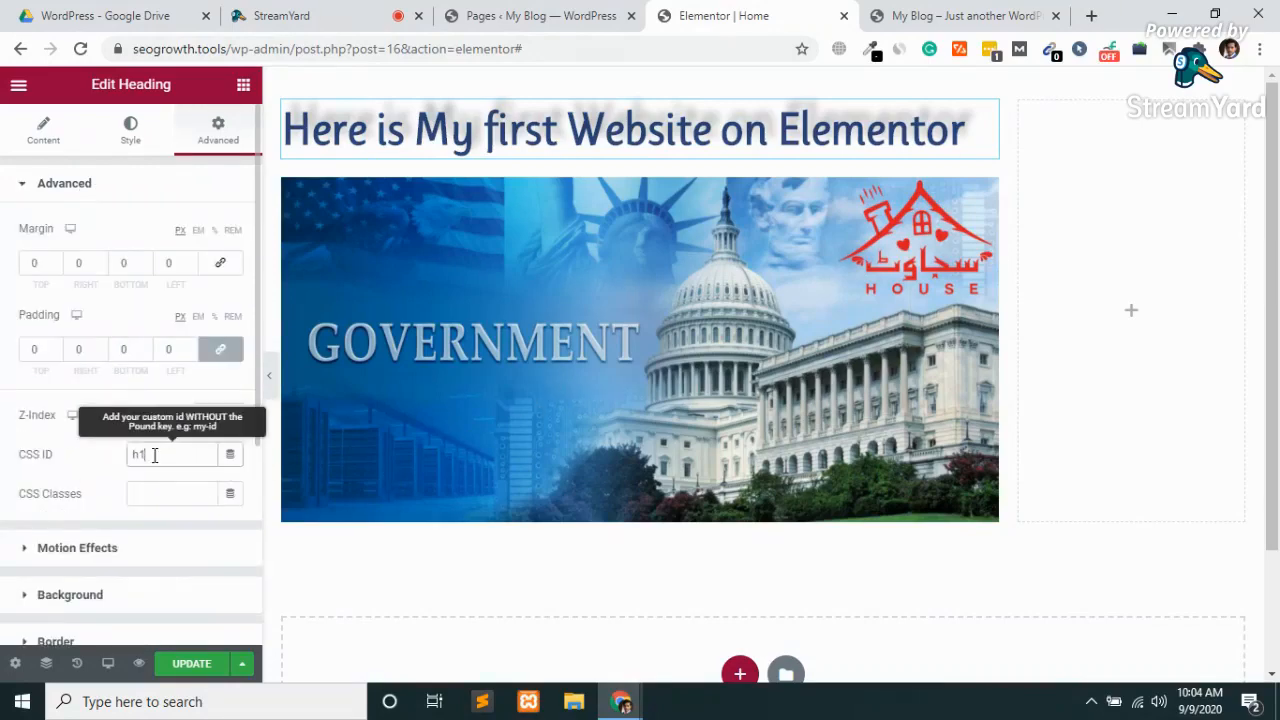
{"action": "left_click", "coordinate": [110, 491]}
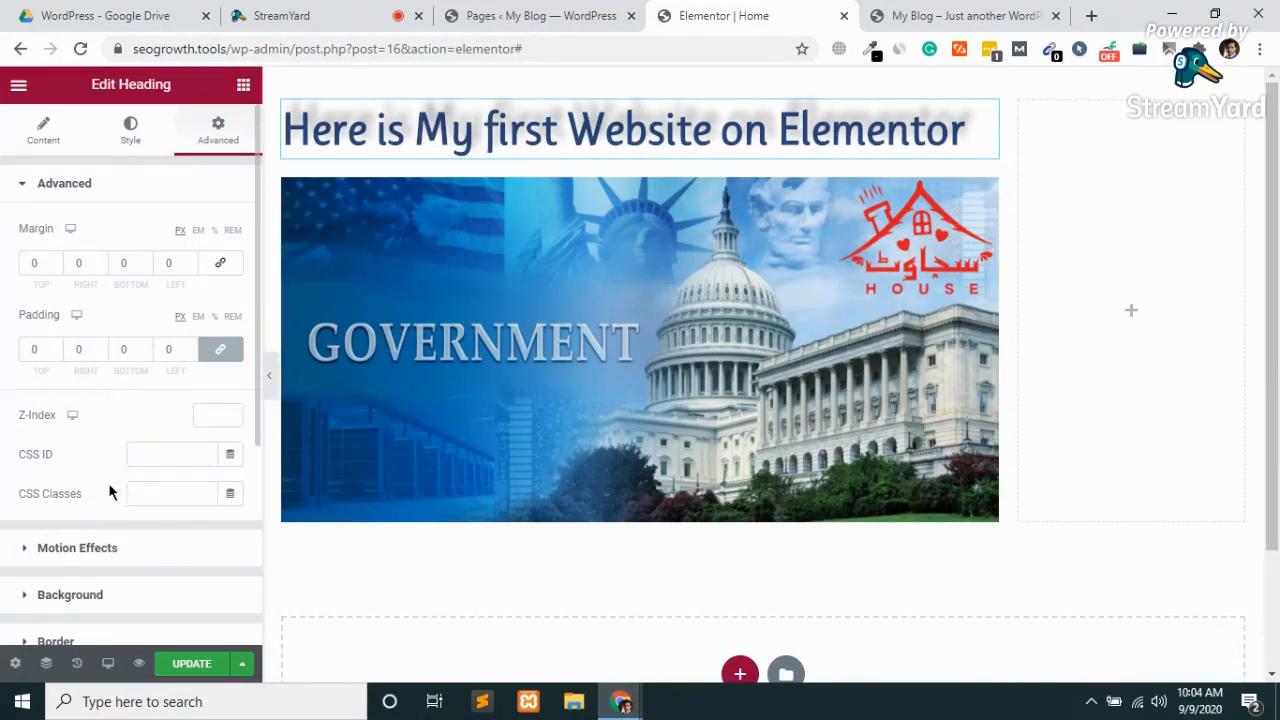
Try the Fade In, Fade In Down and Fade In Left entrance animations on the heading and settle on Fade In Right.
{"action": "scroll", "coordinate": [108, 482], "scroll_direction": "down", "scroll_amount": 2}
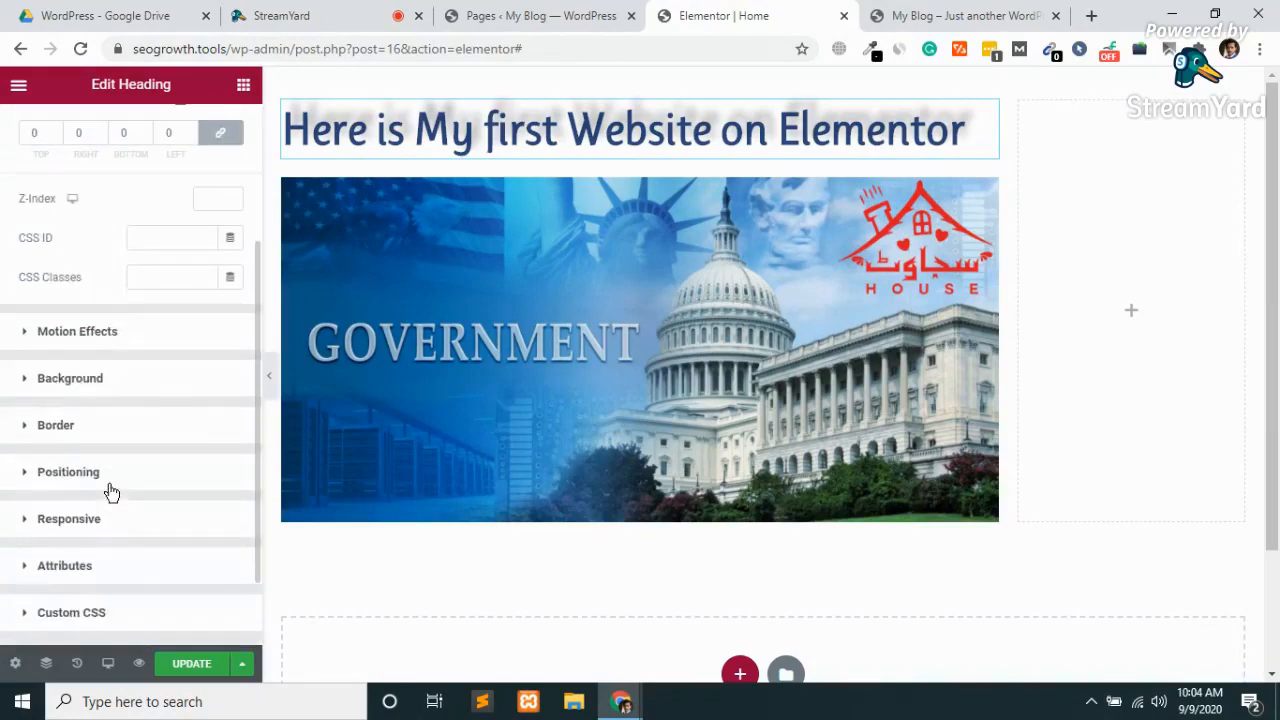
{"action": "left_click", "coordinate": [95, 349]}
{"action": "left_click", "coordinate": [129, 307]}
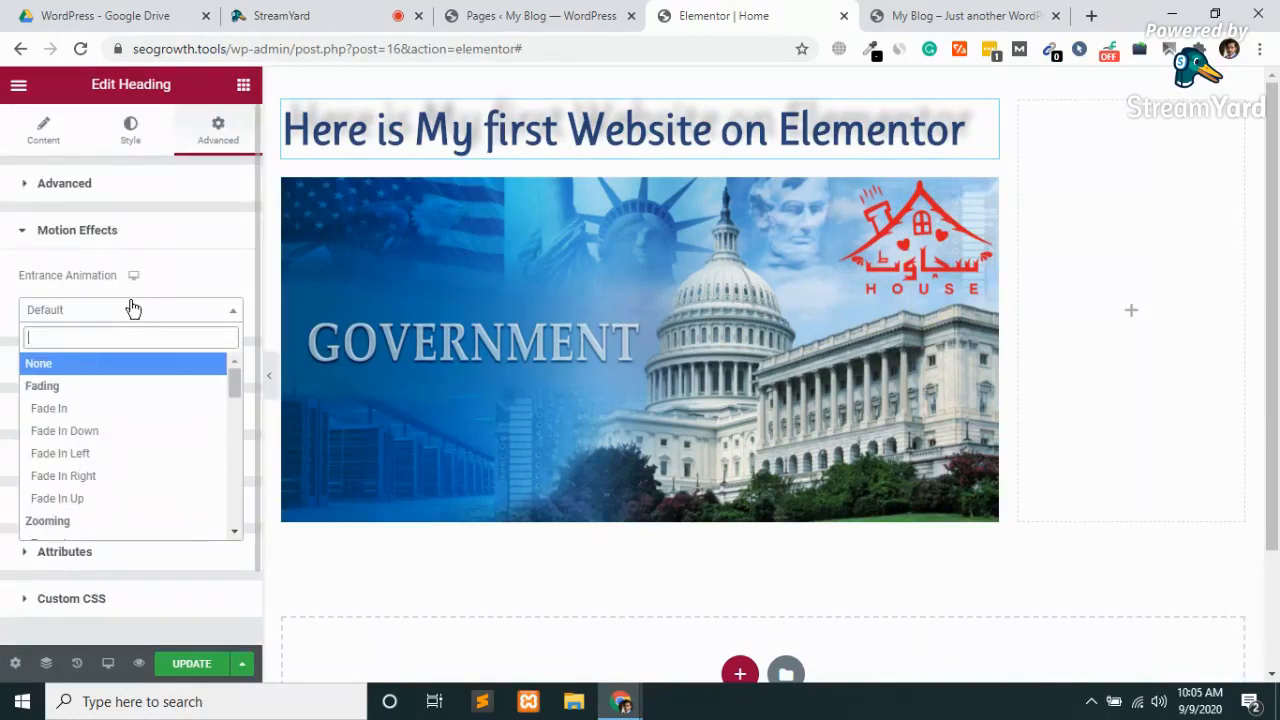
{"action": "left_click", "coordinate": [78, 418]}
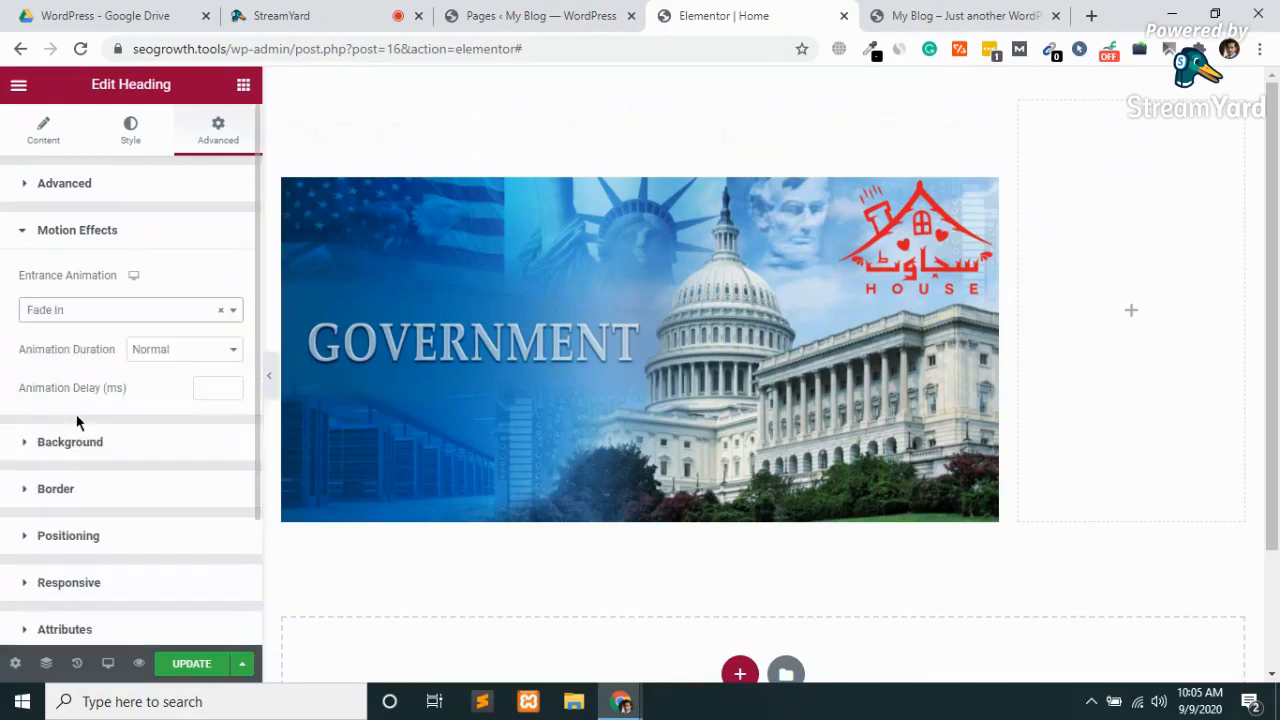
{"action": "left_click", "coordinate": [130, 318]}
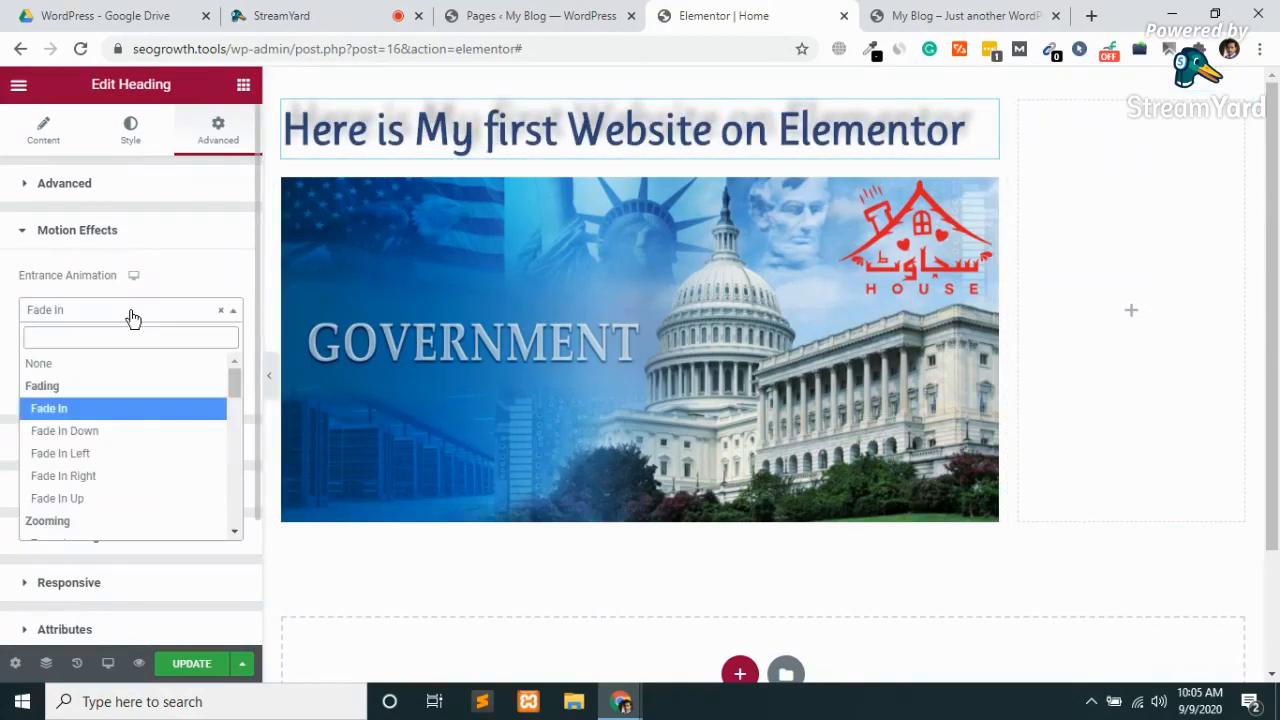
{"action": "left_click", "coordinate": [84, 437]}
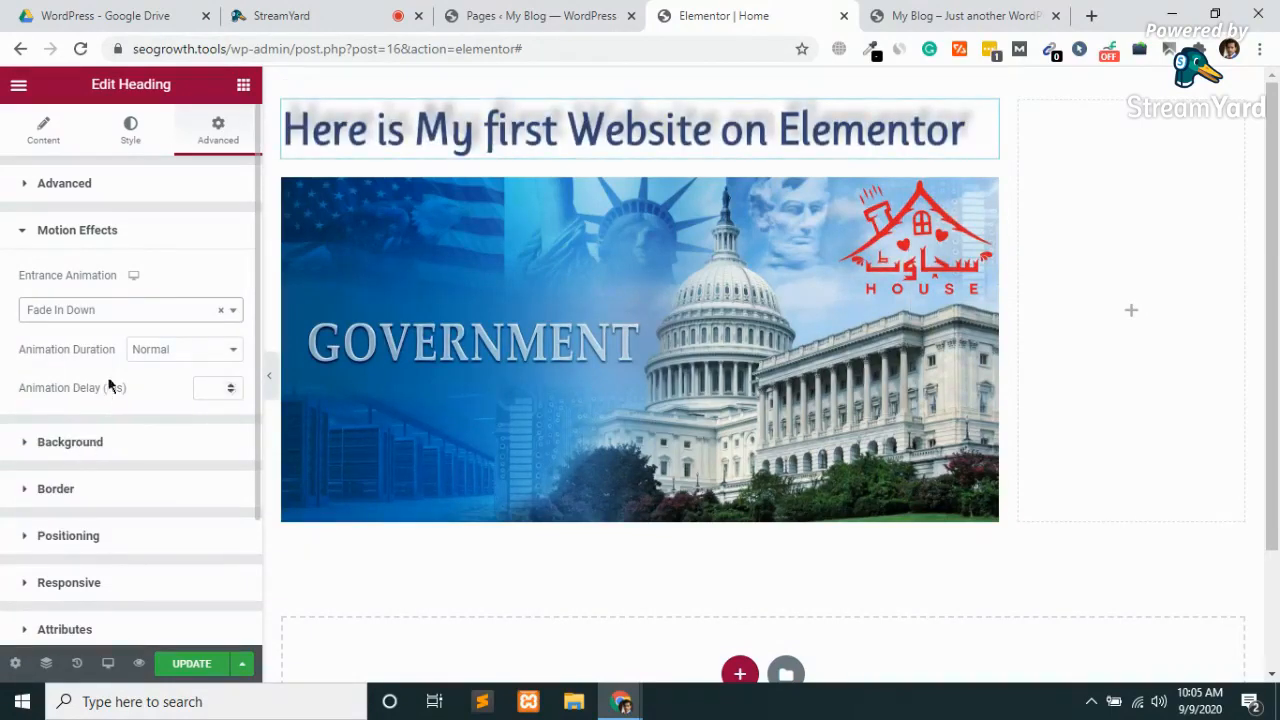
{"action": "left_click", "coordinate": [104, 312]}
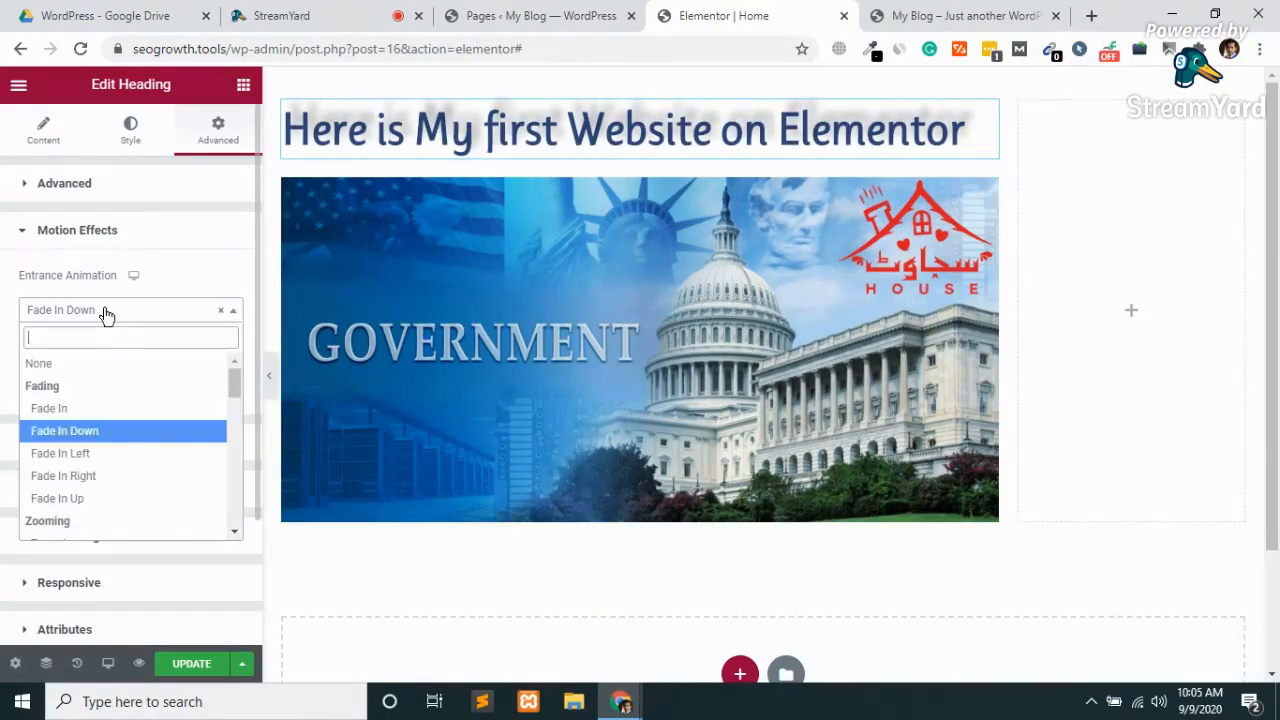
{"action": "left_click", "coordinate": [92, 455]}
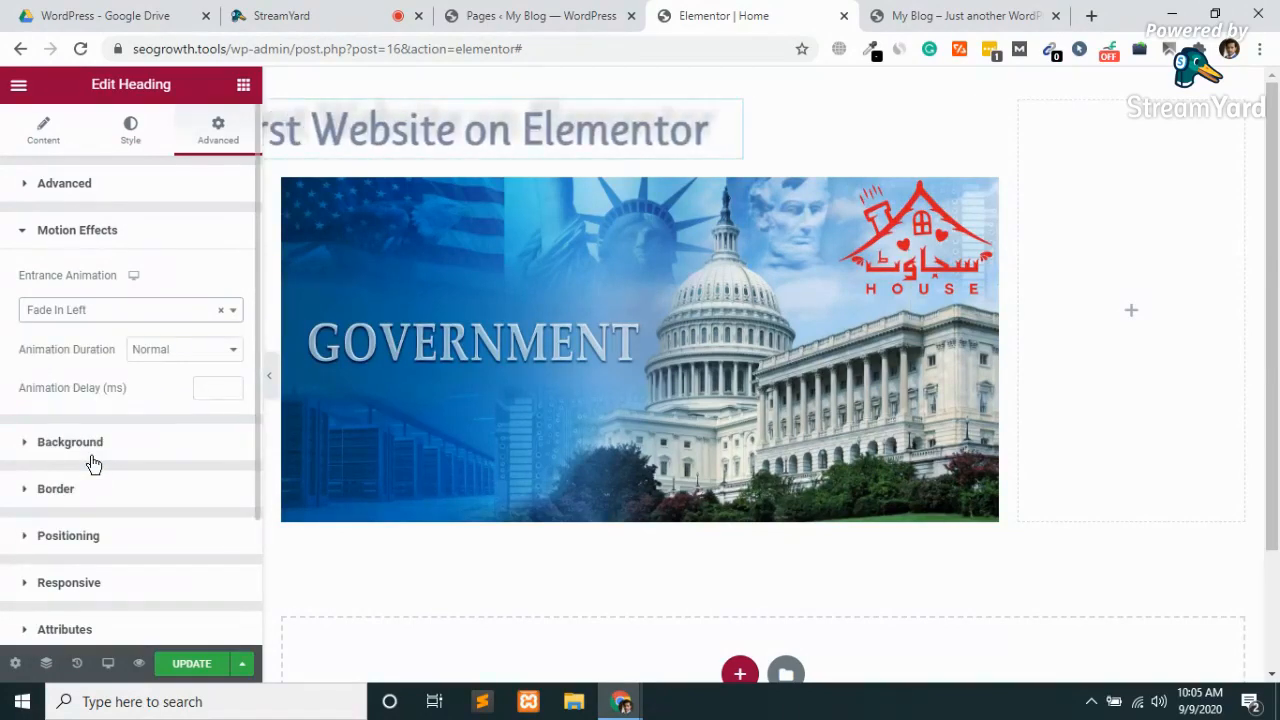
{"action": "left_click", "coordinate": [126, 311]}
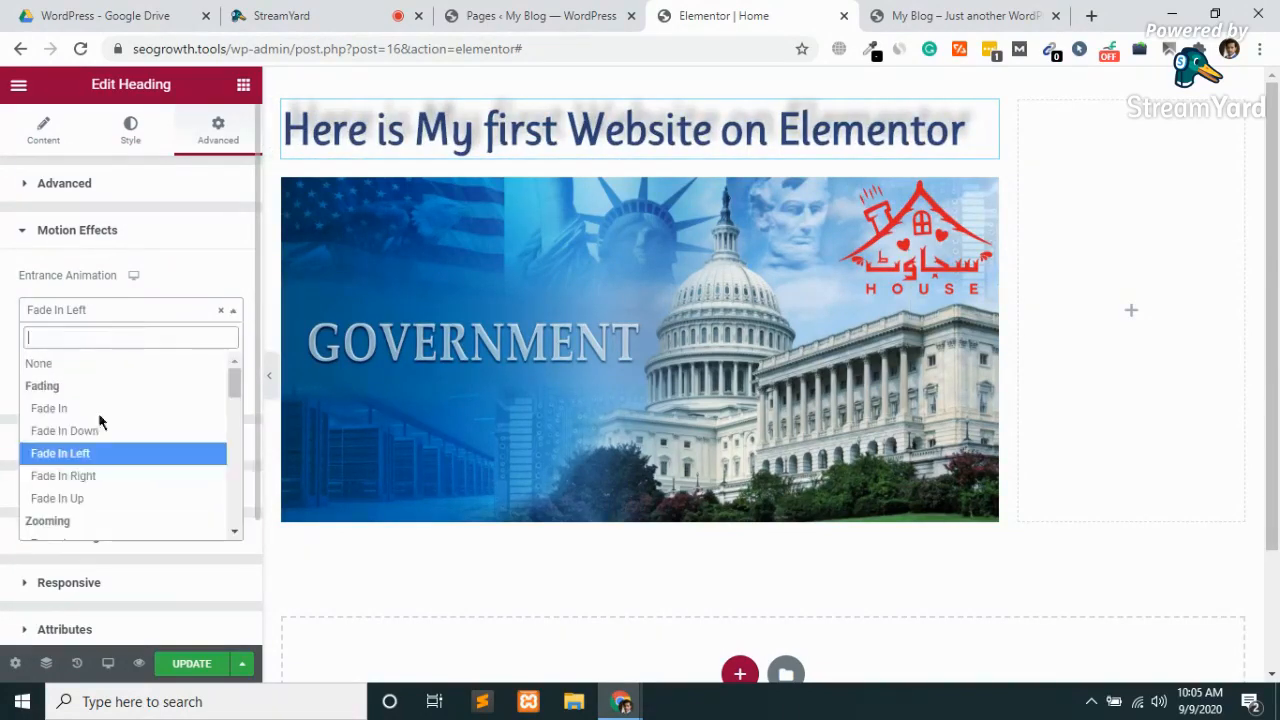
{"action": "left_click", "coordinate": [85, 477]}
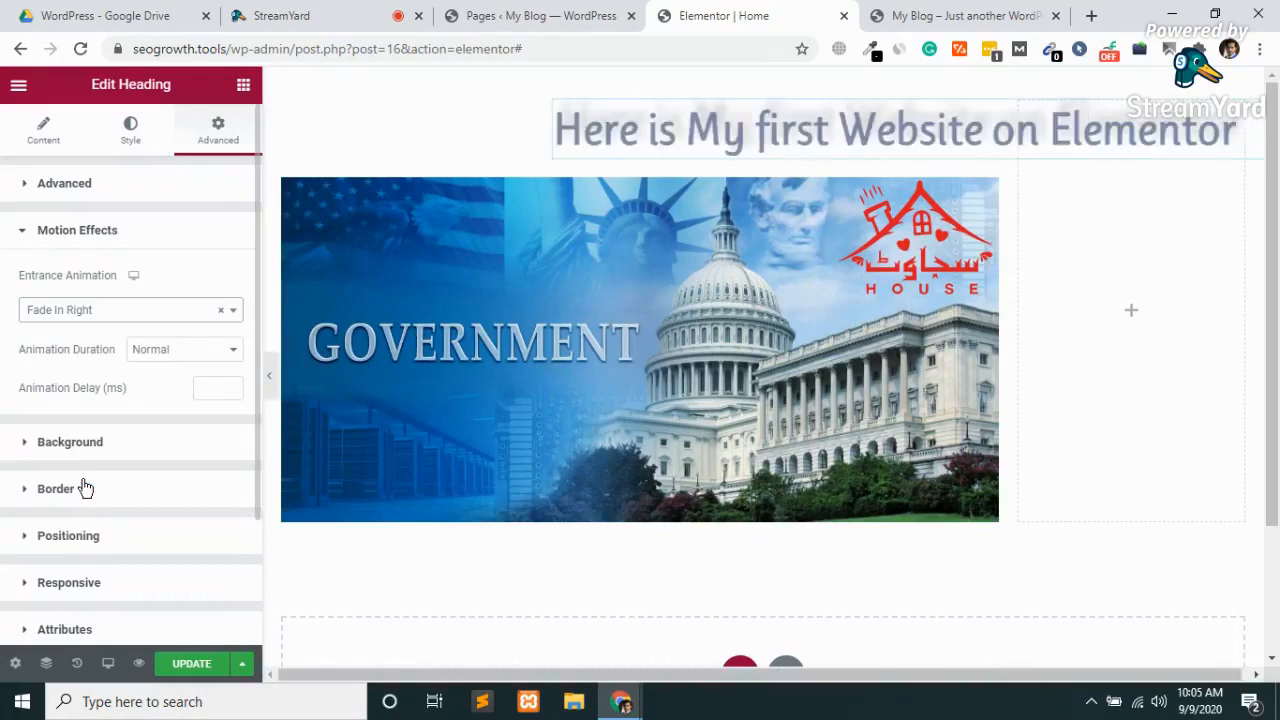
{"action": "left_click", "coordinate": [140, 315]}
{"action": "left_click", "coordinate": [140, 315]}
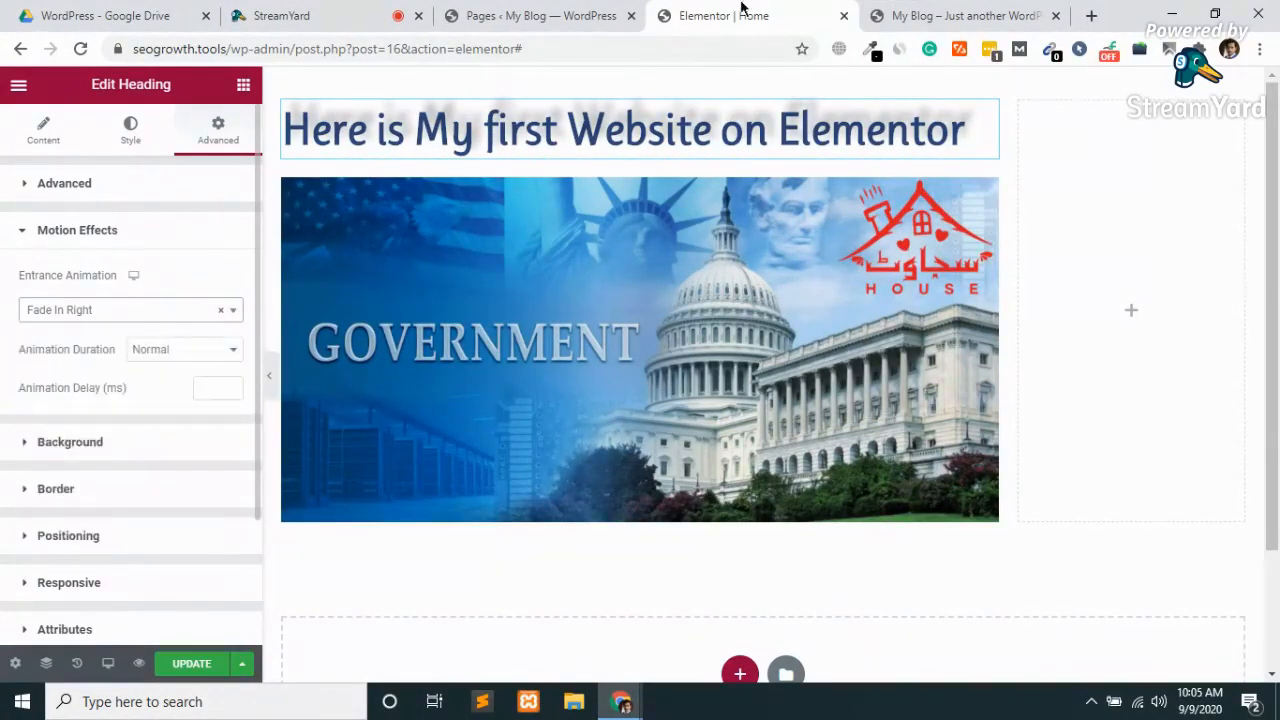
Look at the portfolio home page on cracksking.com as an animation example, close it and return to the Elementor editor.
{"action": "left_click", "coordinate": [1092, 15]}
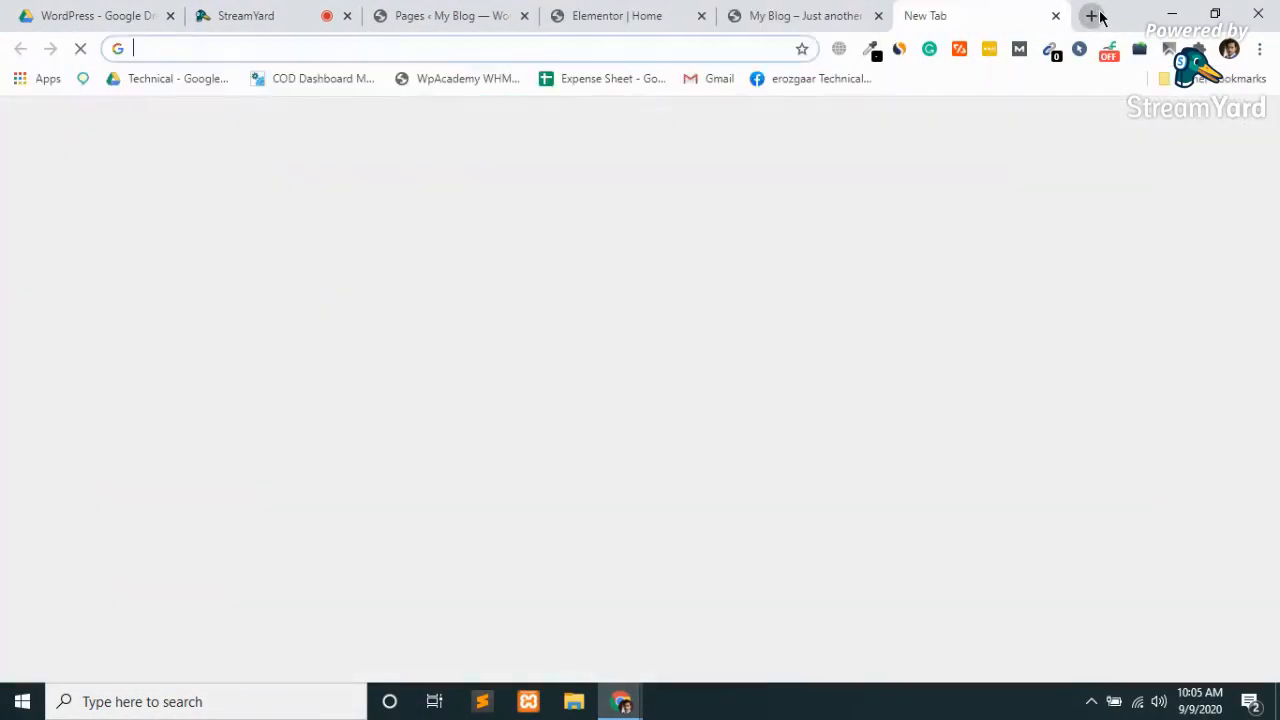
{"action": "type", "text": "cra"}
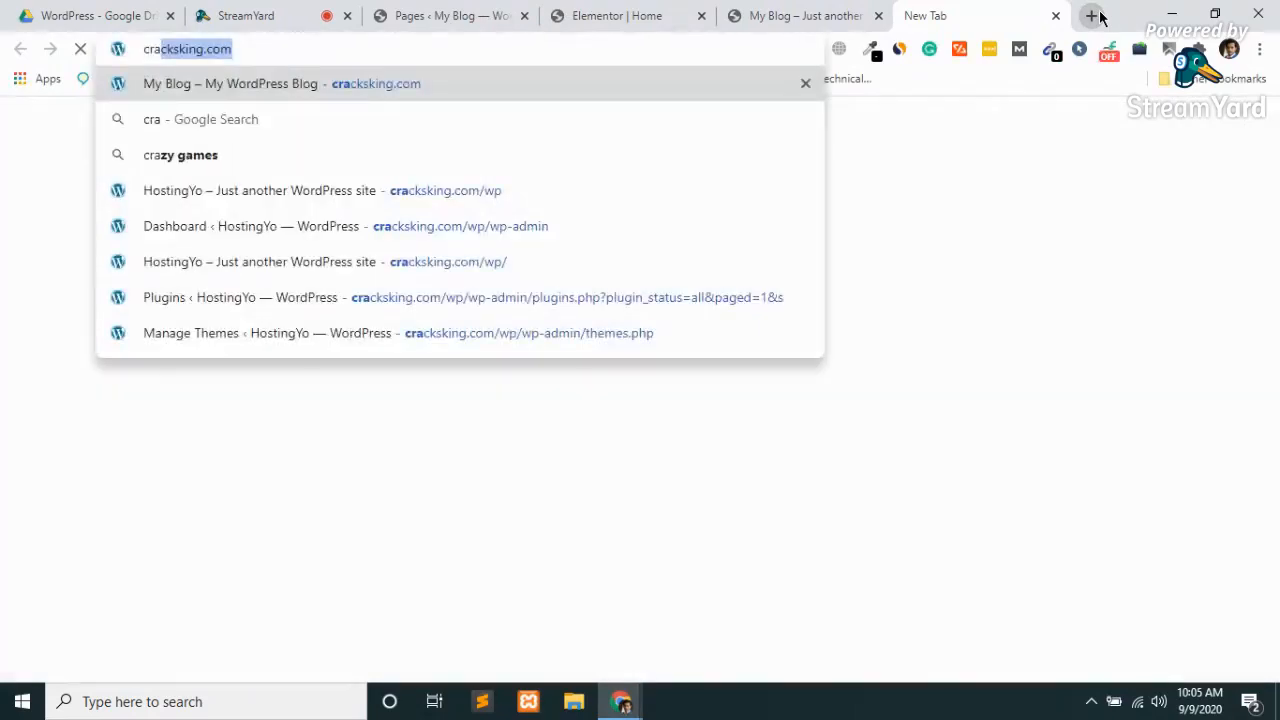
{"action": "key", "text": "Right"}
{"action": "key", "text": "Return"}
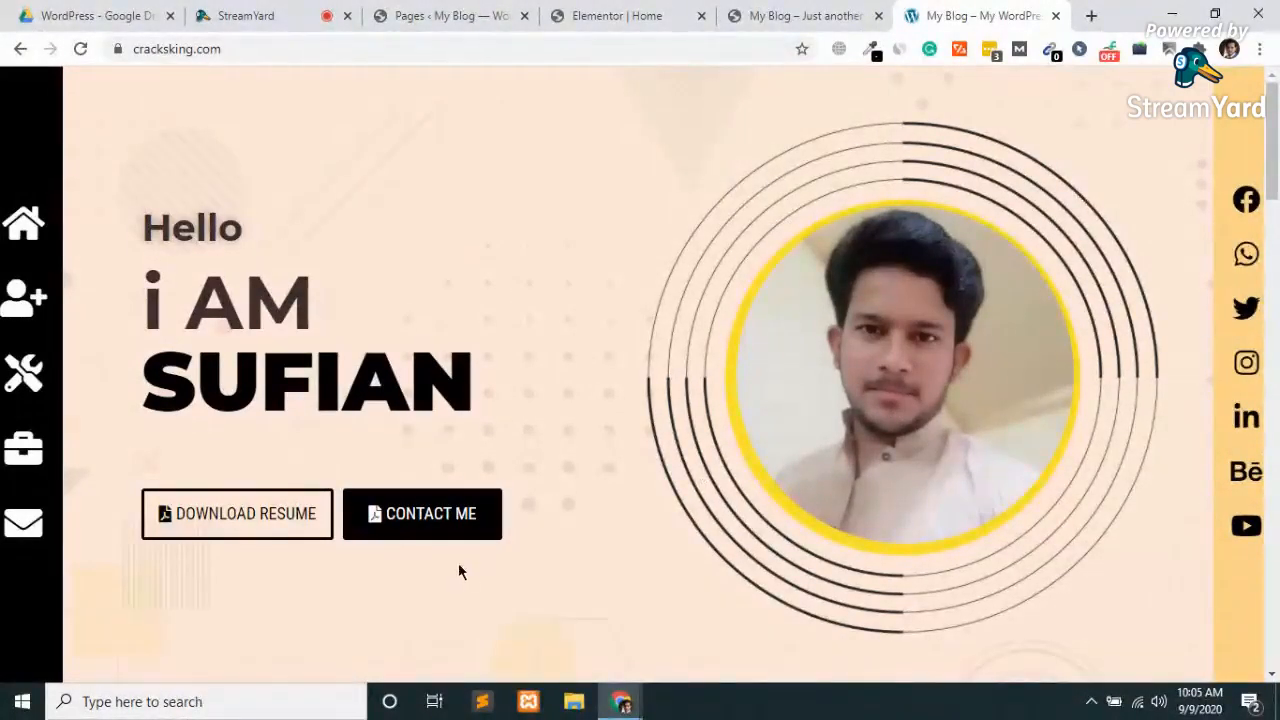
{"action": "scroll", "coordinate": [458, 569], "scroll_direction": "down", "scroll_amount": 5}
{"action": "scroll", "coordinate": [458, 572], "scroll_direction": "up", "scroll_amount": 5}
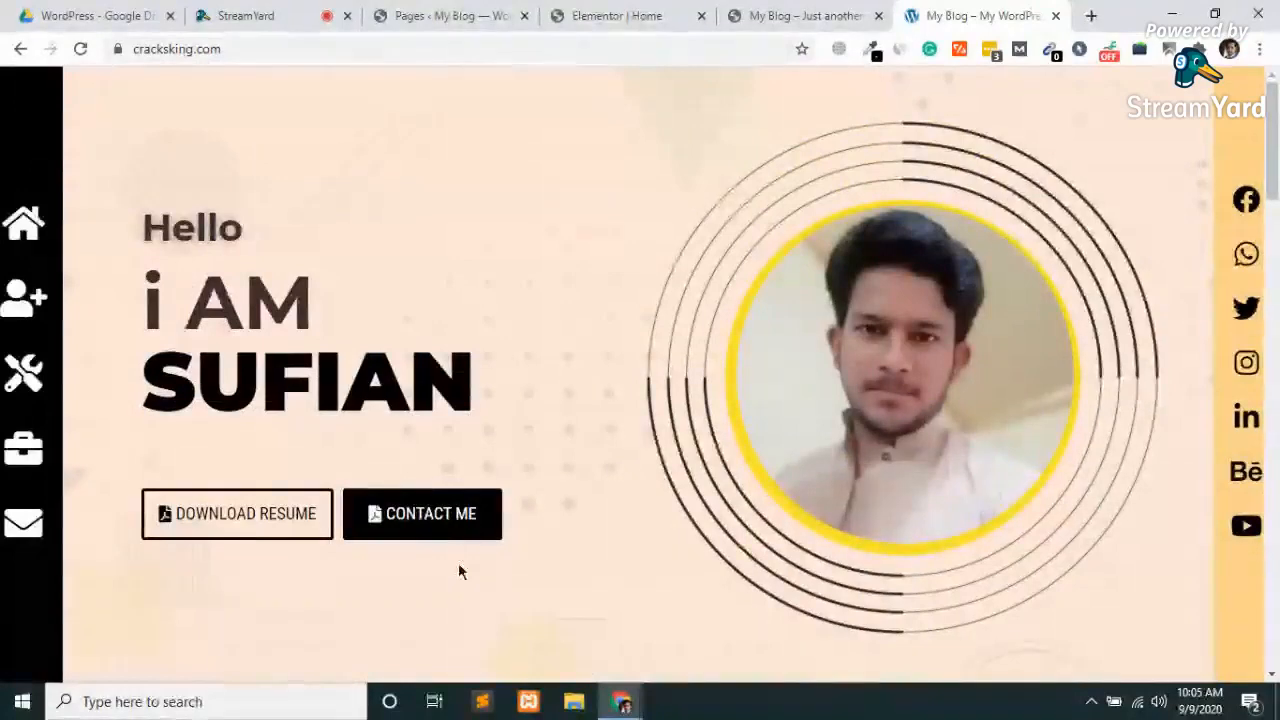
{"action": "key", "text": "ctrl+w"}
{"action": "left_click", "coordinate": [709, 8]}
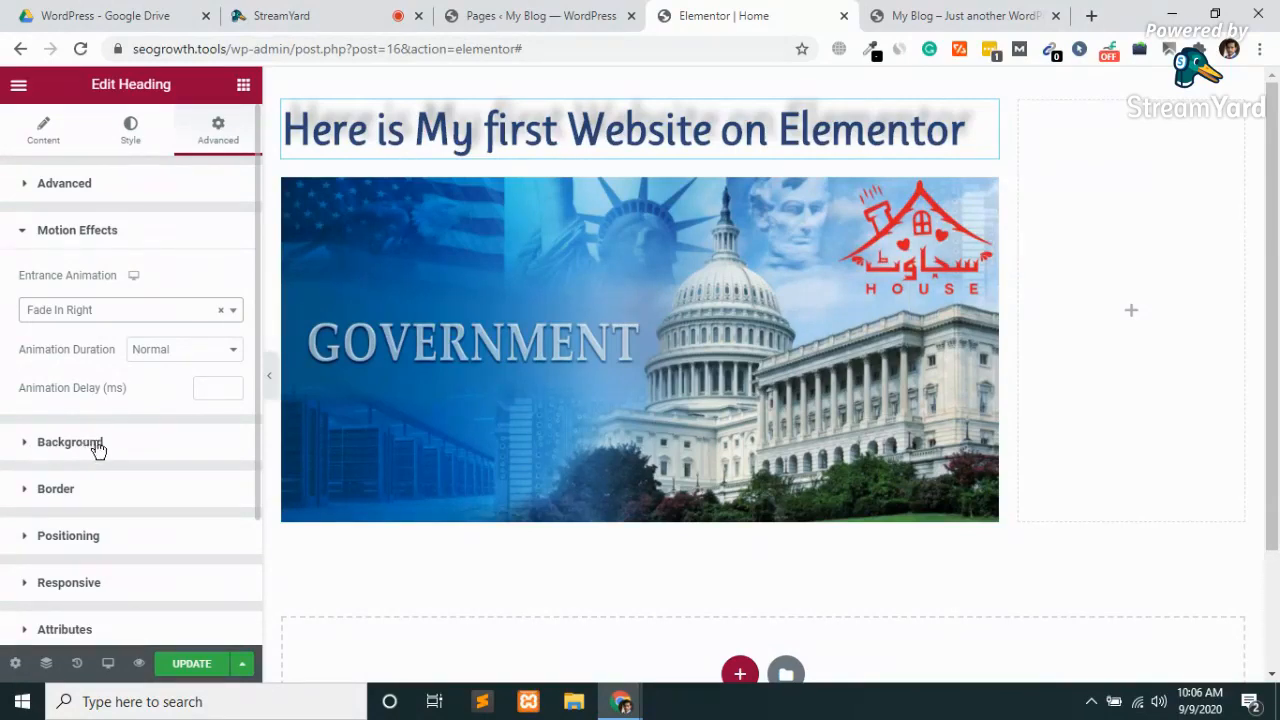
Give the heading a classic background in its normal state with the red colour #F82020.
{"action": "left_click", "coordinate": [98, 444]}
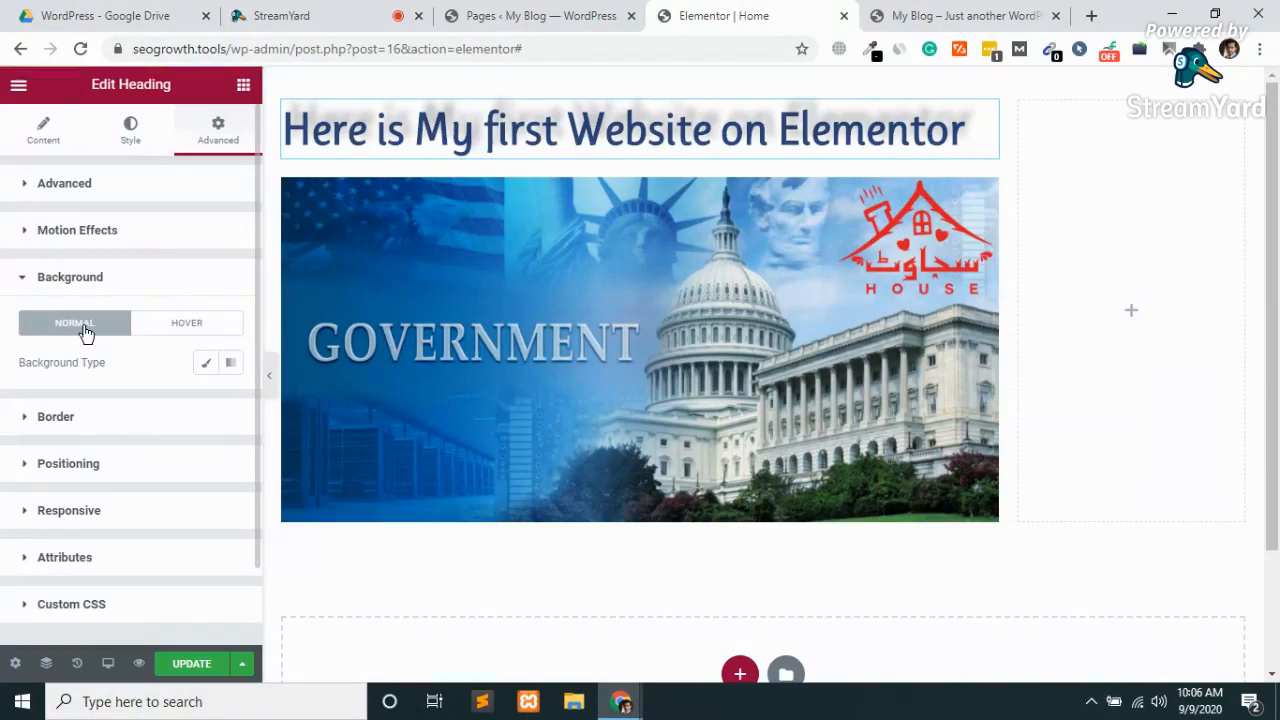
{"action": "left_click", "coordinate": [205, 366]}
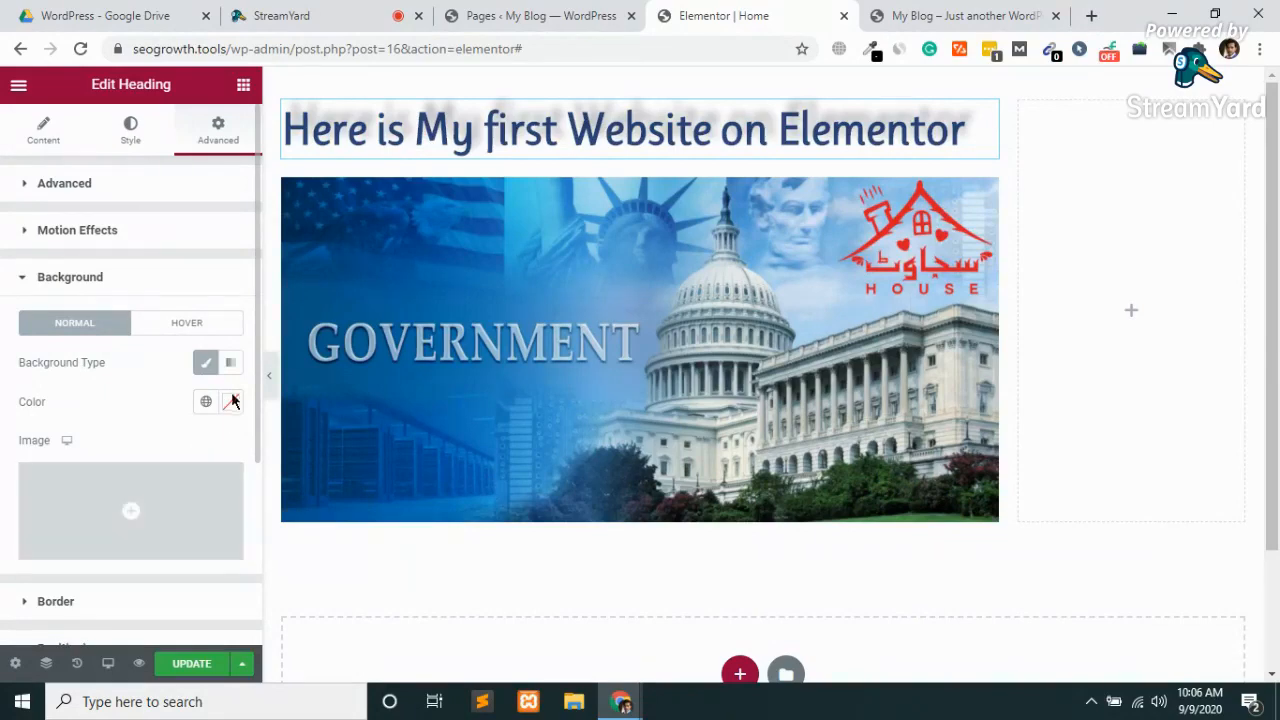
{"action": "left_click", "coordinate": [230, 402]}
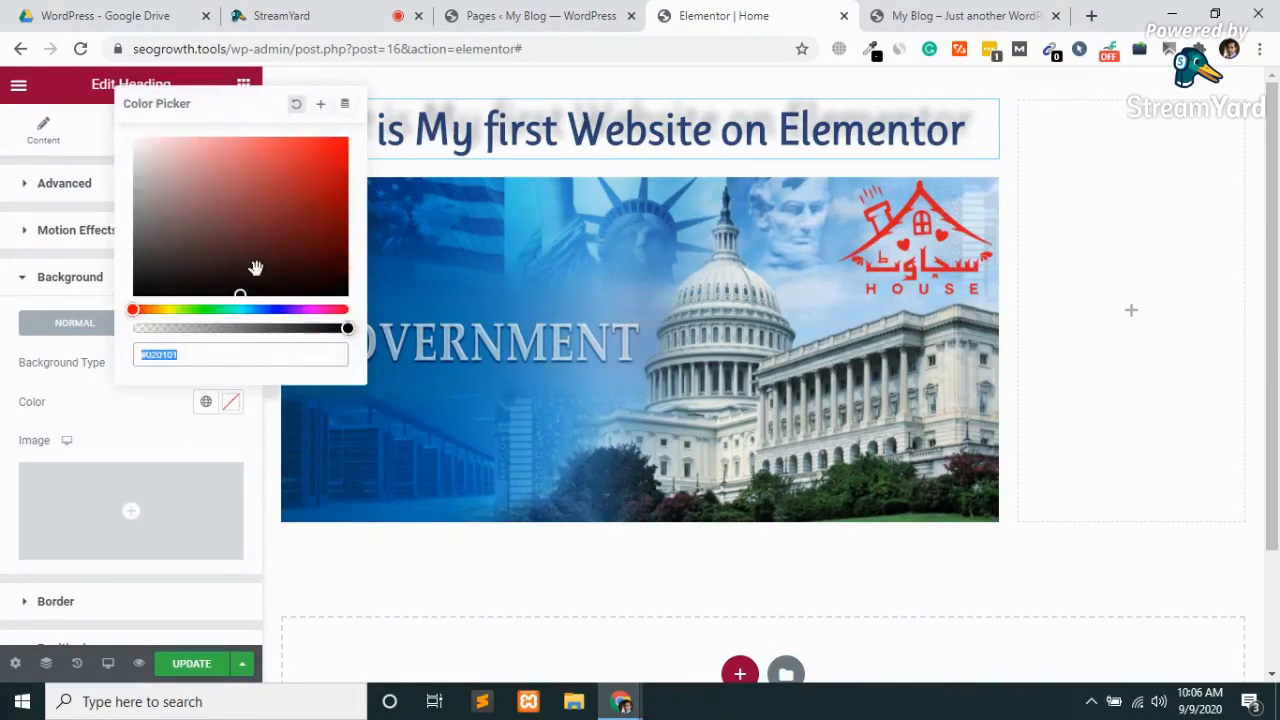
{"action": "left_click_drag", "start_coordinate": [243, 286], "coordinate": [322, 137]}
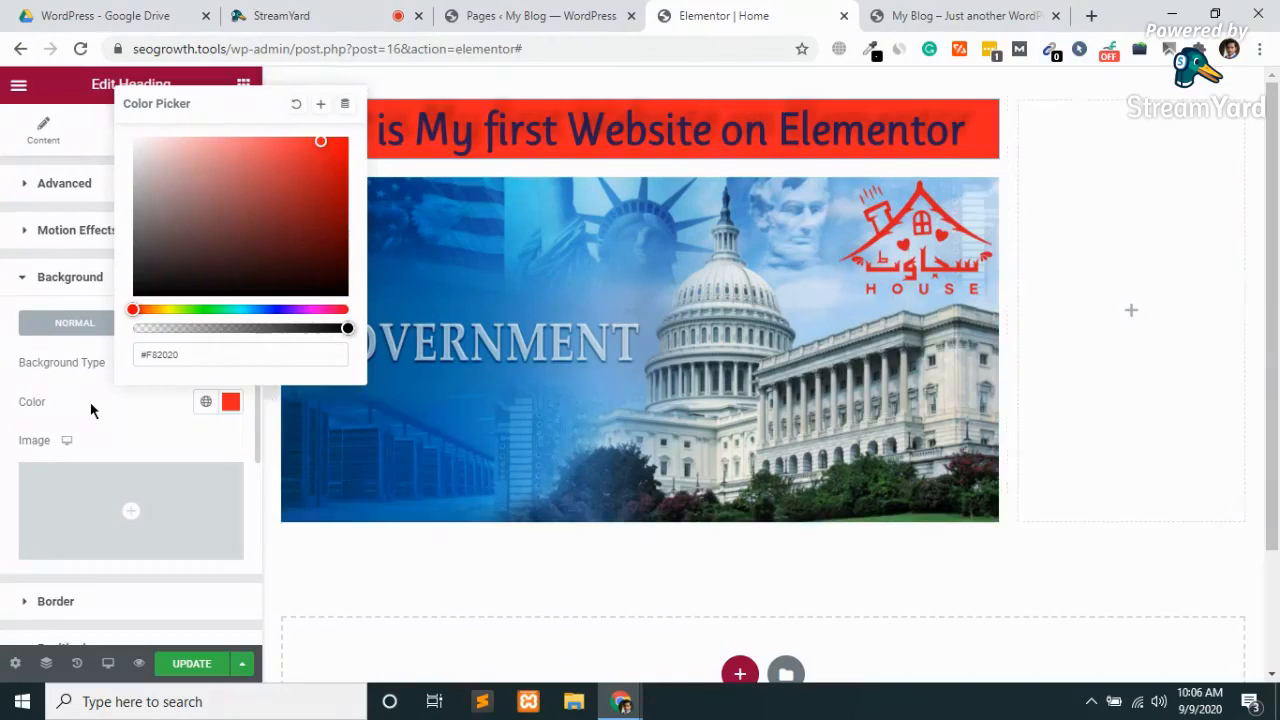
{"action": "left_click", "coordinate": [592, 135]}
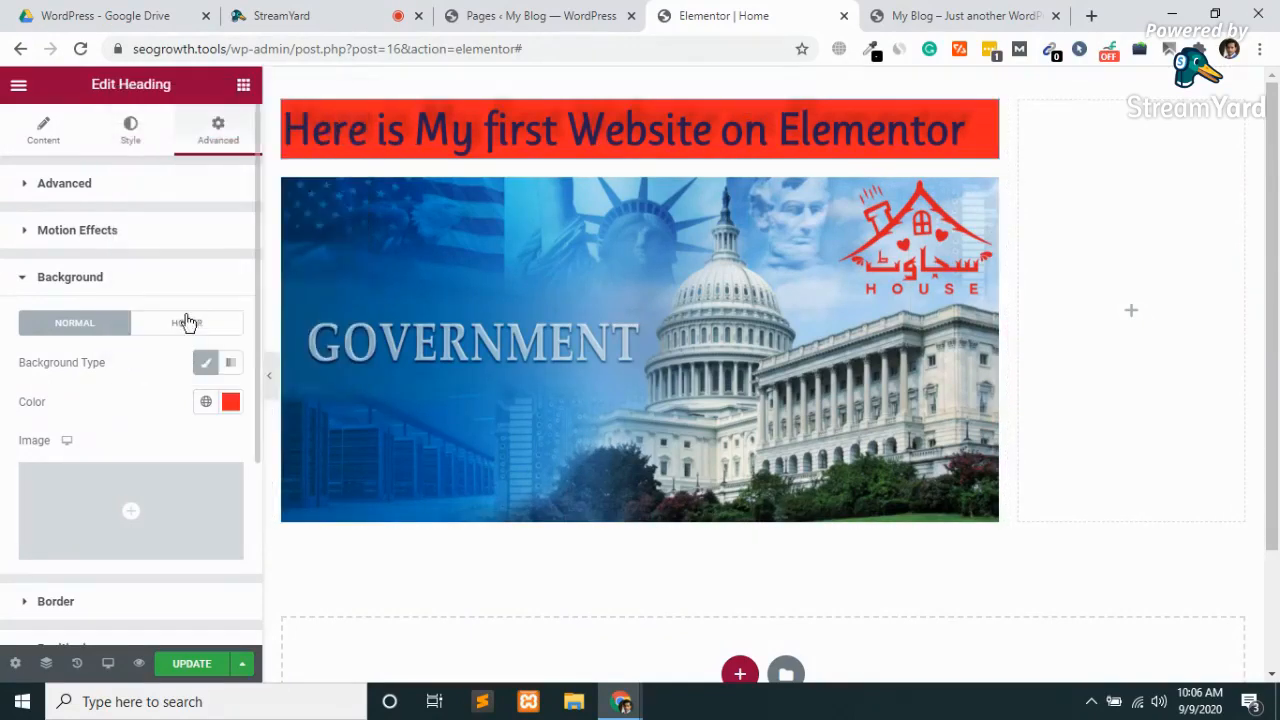
Give the heading a classic hover background in the semi-transparent red #E20E0E69.
{"action": "left_click", "coordinate": [187, 325]}
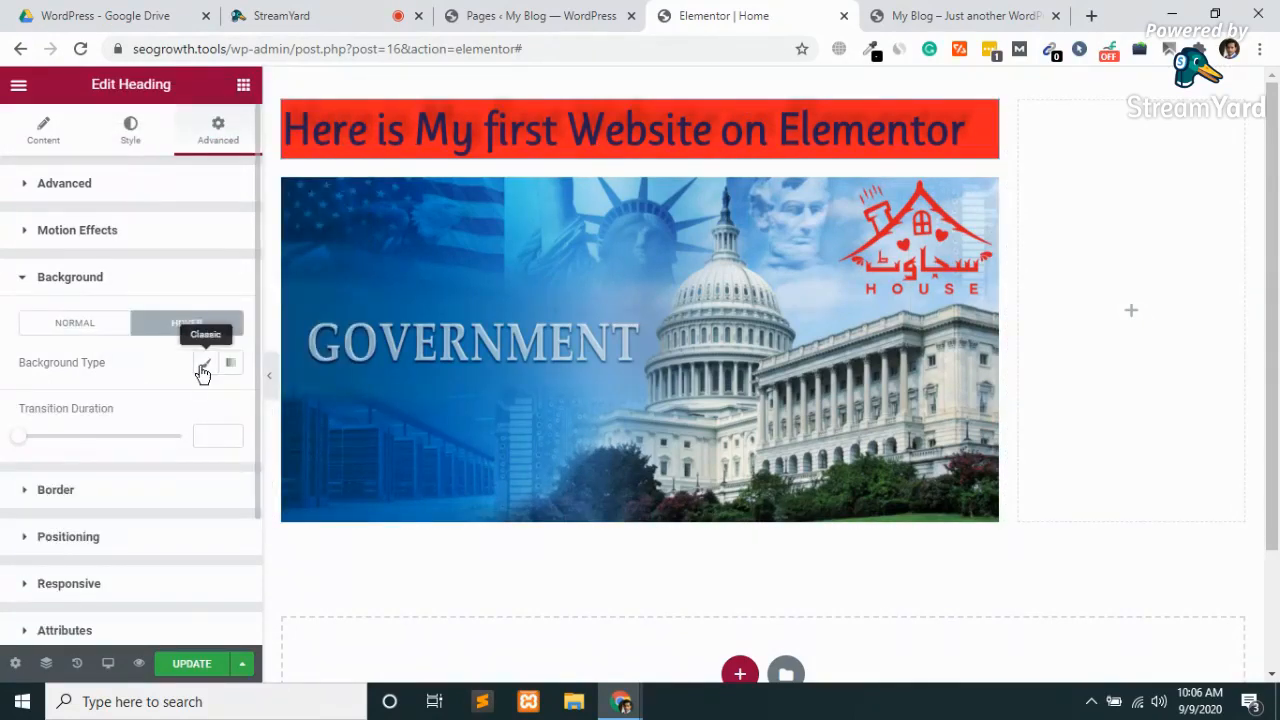
{"action": "left_click", "coordinate": [203, 366]}
{"action": "left_click", "coordinate": [229, 403]}
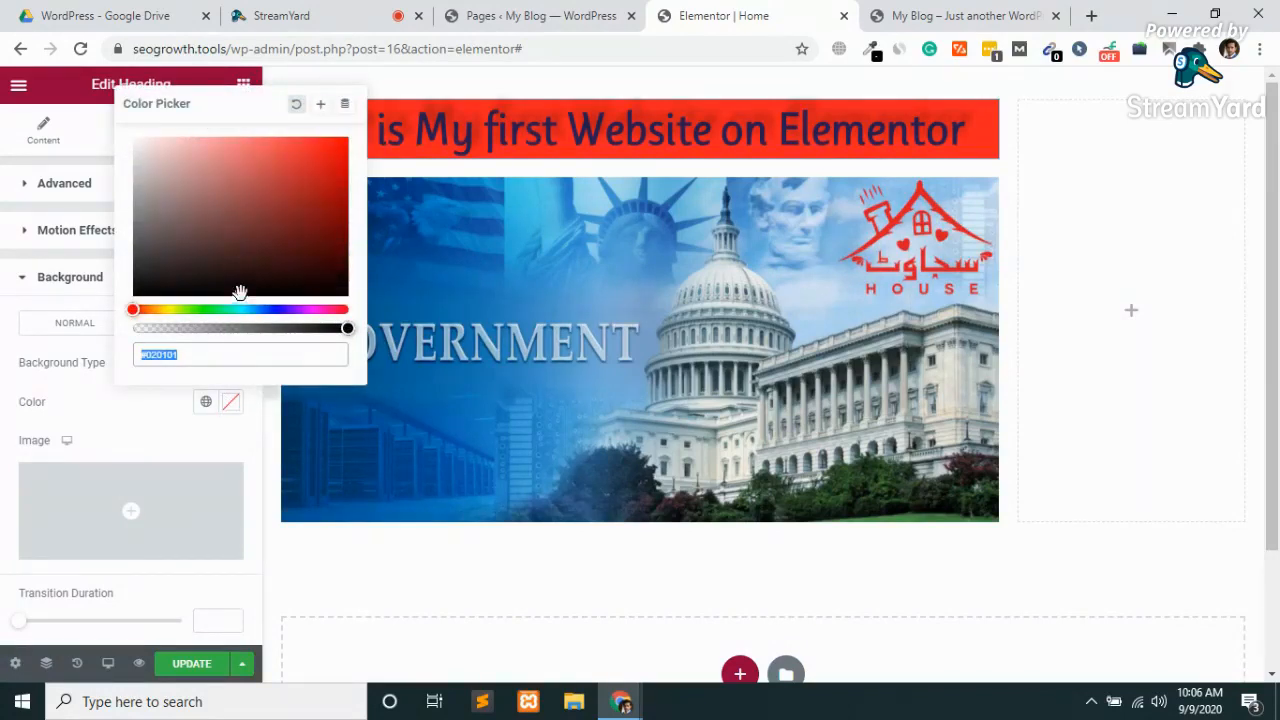
{"action": "left_click_drag", "start_coordinate": [240, 292], "coordinate": [334, 155]}
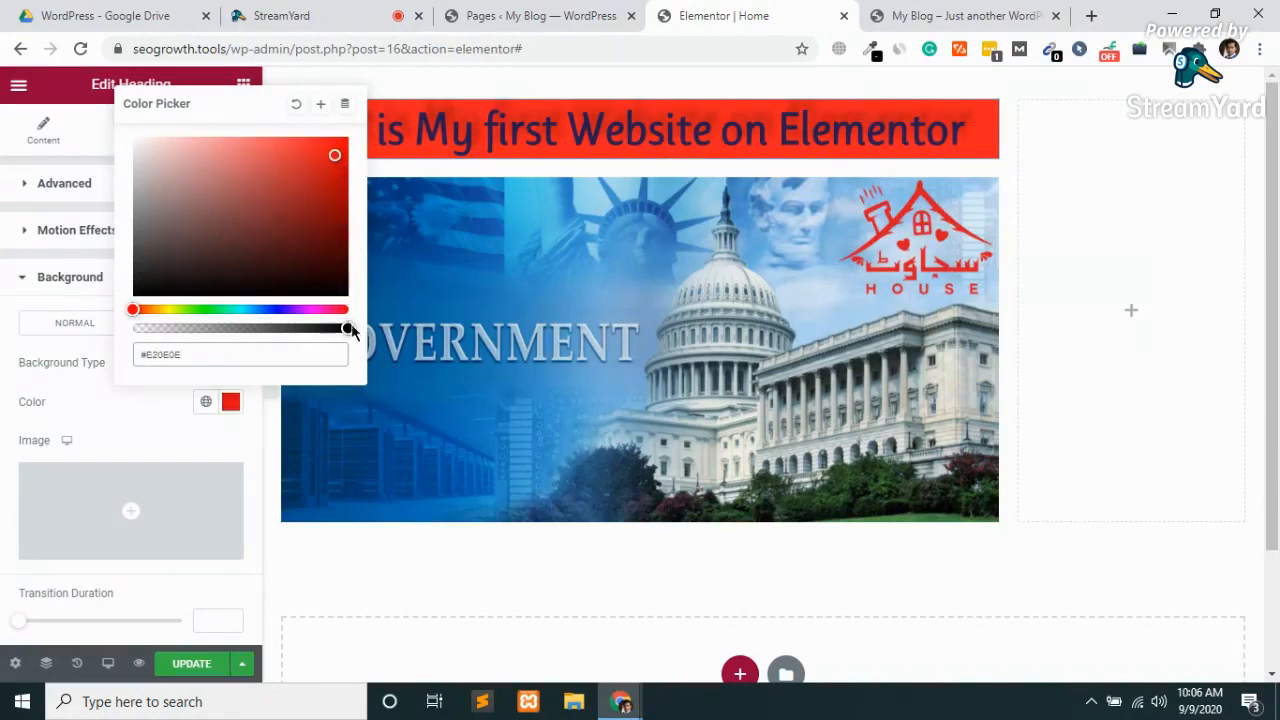
{"action": "left_click_drag", "start_coordinate": [349, 329], "coordinate": [221, 328]}
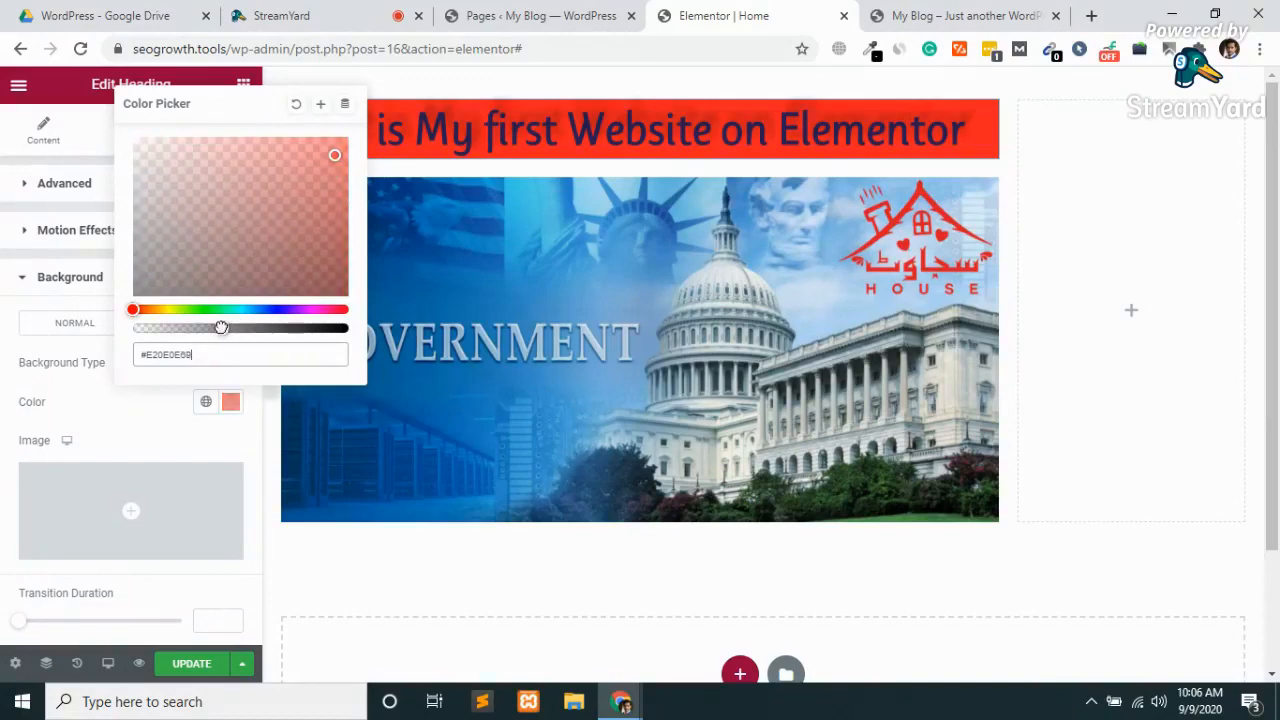
{"action": "left_click", "coordinate": [135, 414]}
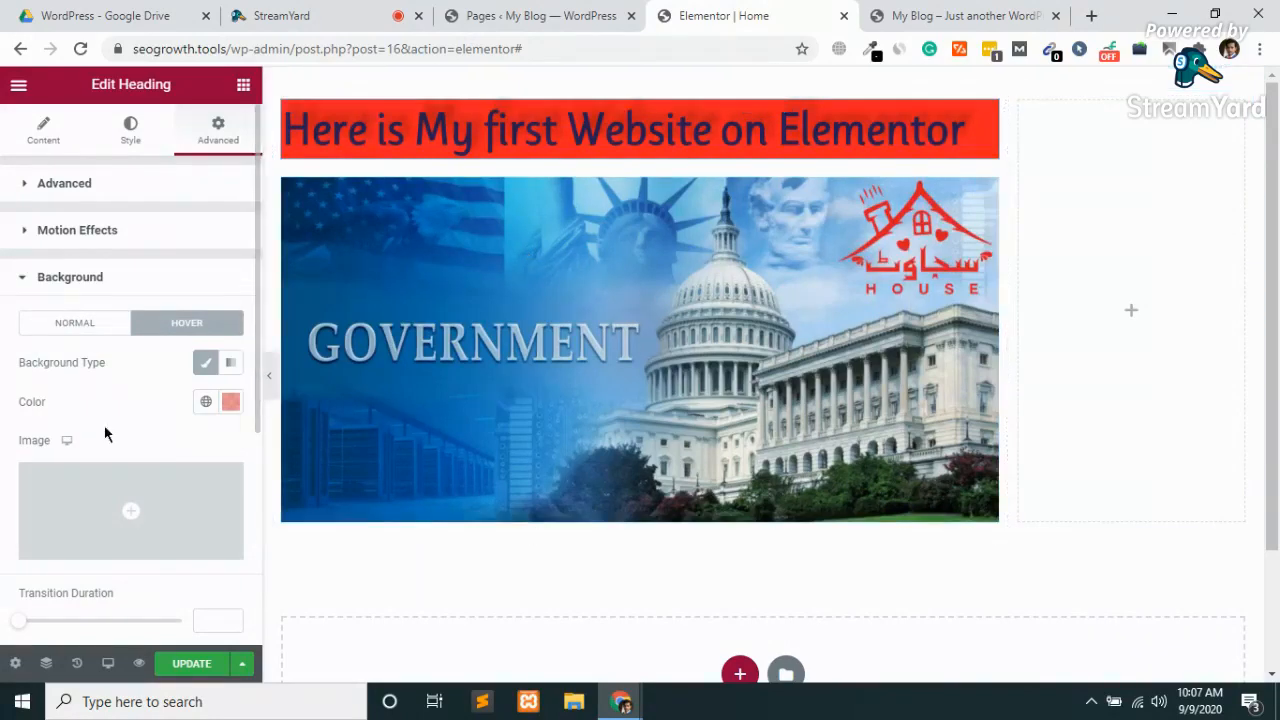
Try transition durations of 0.9 and 0.6 for the heading's hover background and settle on 0.5.
{"action": "mouse_move", "coordinate": [119, 530]}
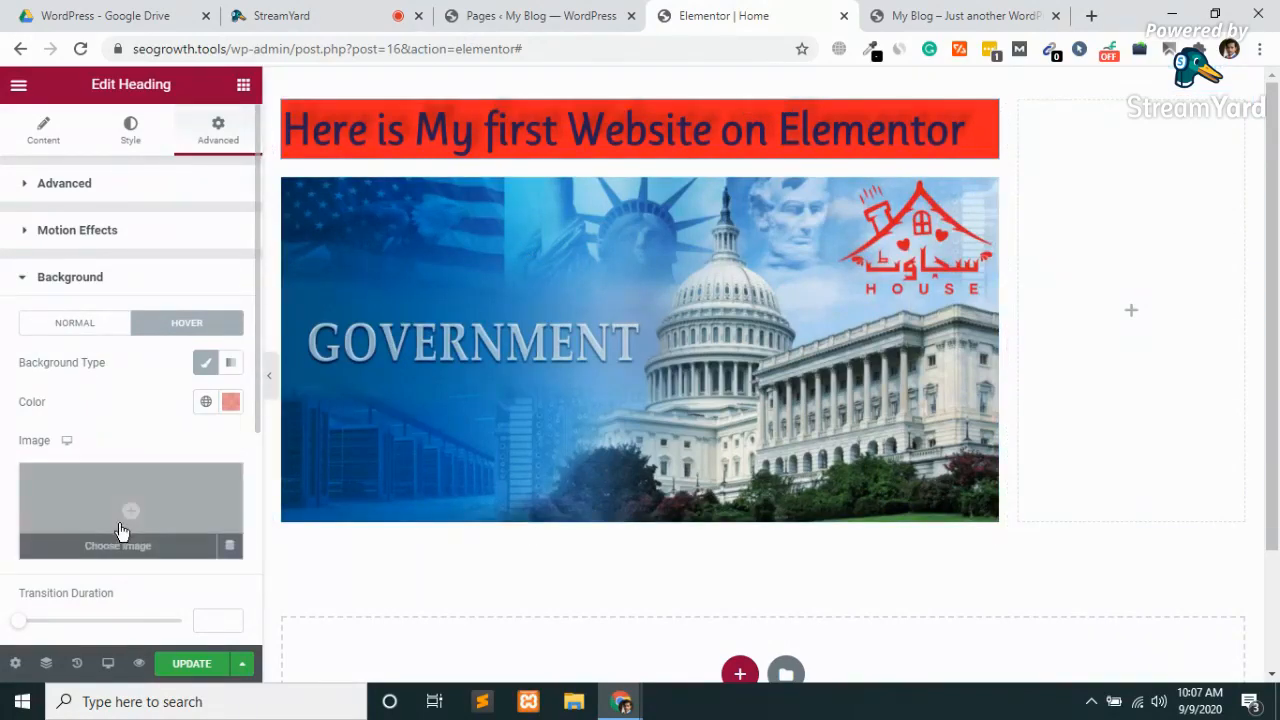
{"action": "scroll", "coordinate": [119, 530], "scroll_direction": "down", "scroll_amount": 3}
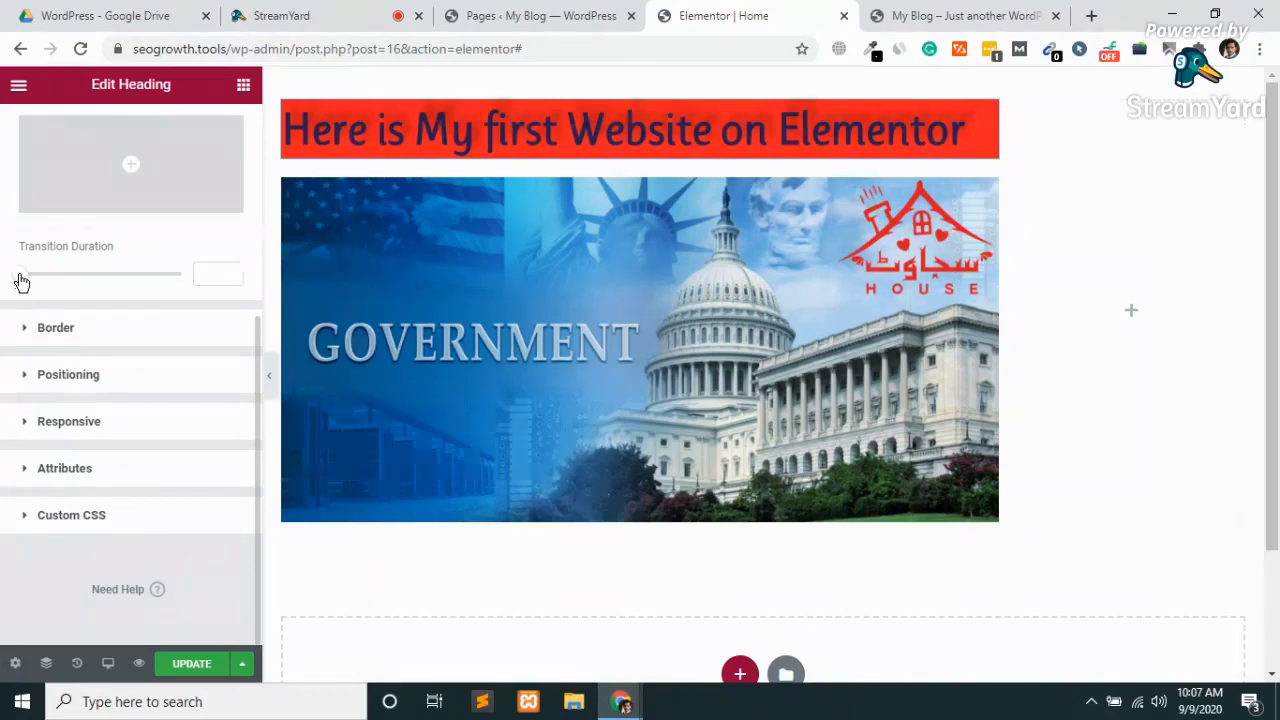
{"action": "mouse_move", "coordinate": [17, 278]}
{"action": "left_mouse_down"}
{"action": "mouse_move", "coordinate": [62, 287]}
{"action": "mouse_move", "coordinate": [40, 287]}
{"action": "left_mouse_up"}
{"action": "left_click_drag", "start_coordinate": [40, 278], "coordinate": [66, 285]}
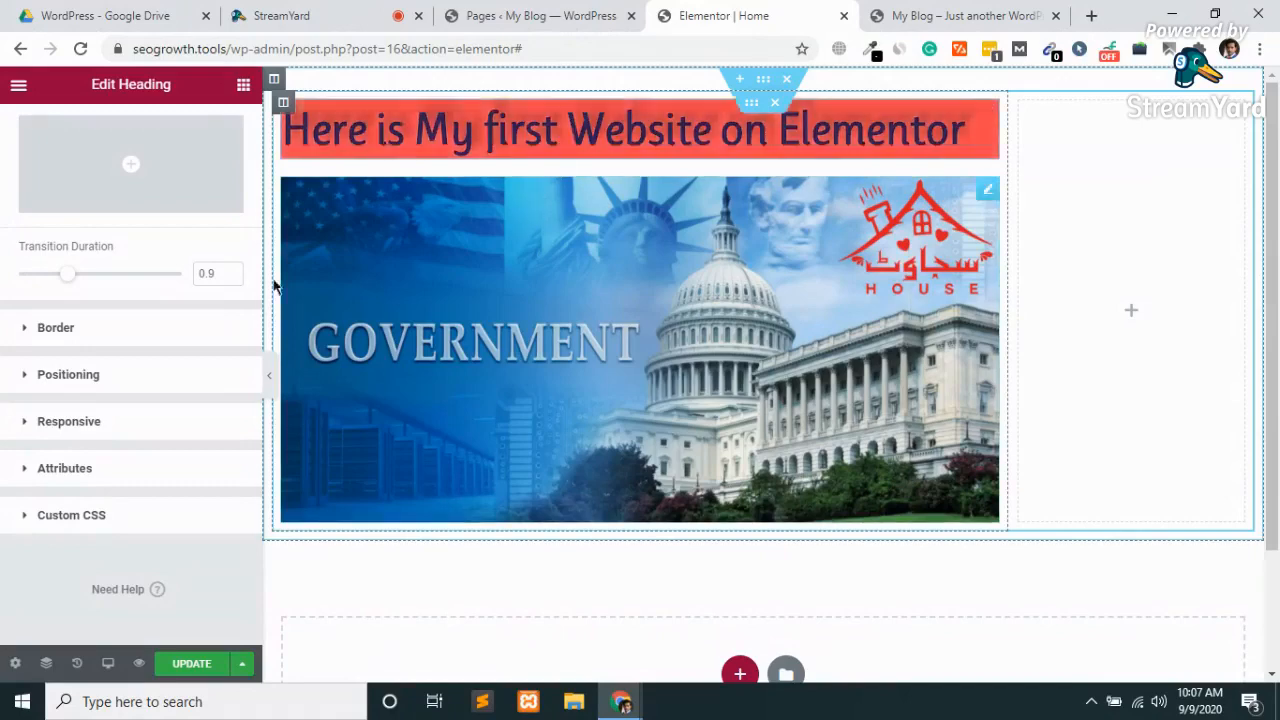
{"action": "left_click_drag", "start_coordinate": [63, 285], "coordinate": [49, 280]}
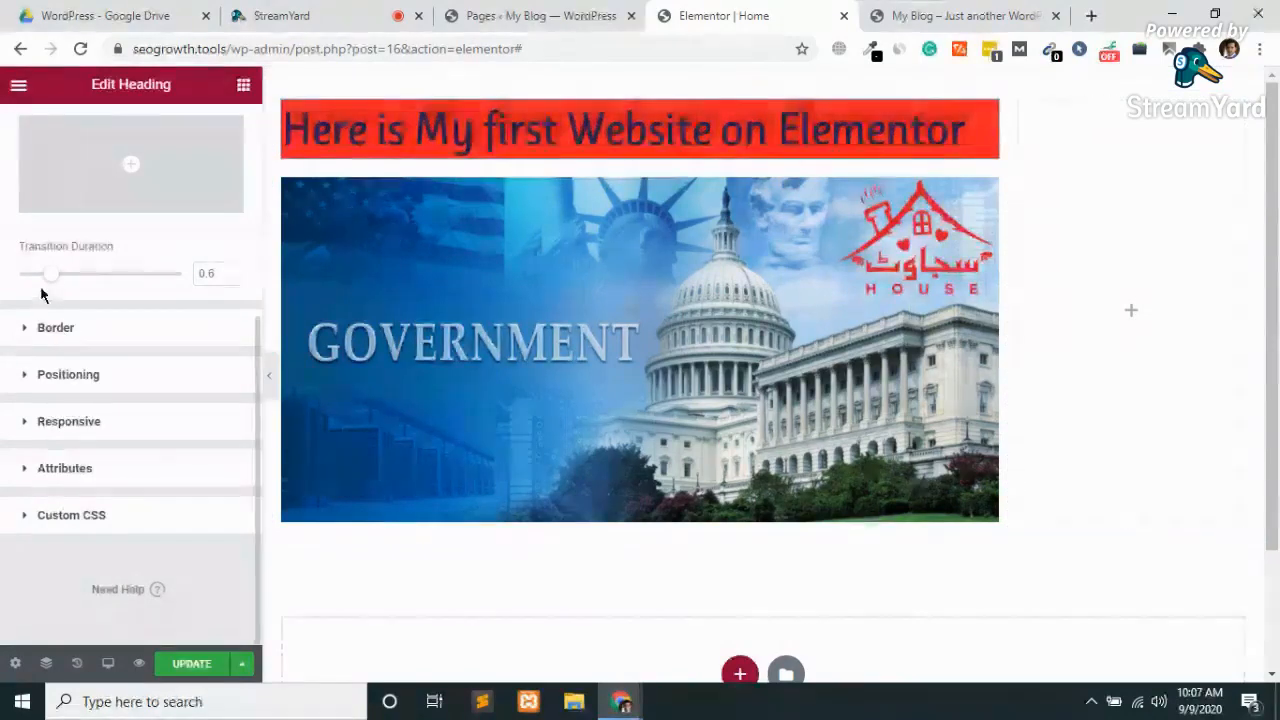
{"action": "left_click_drag", "start_coordinate": [40, 289], "coordinate": [42, 280]}
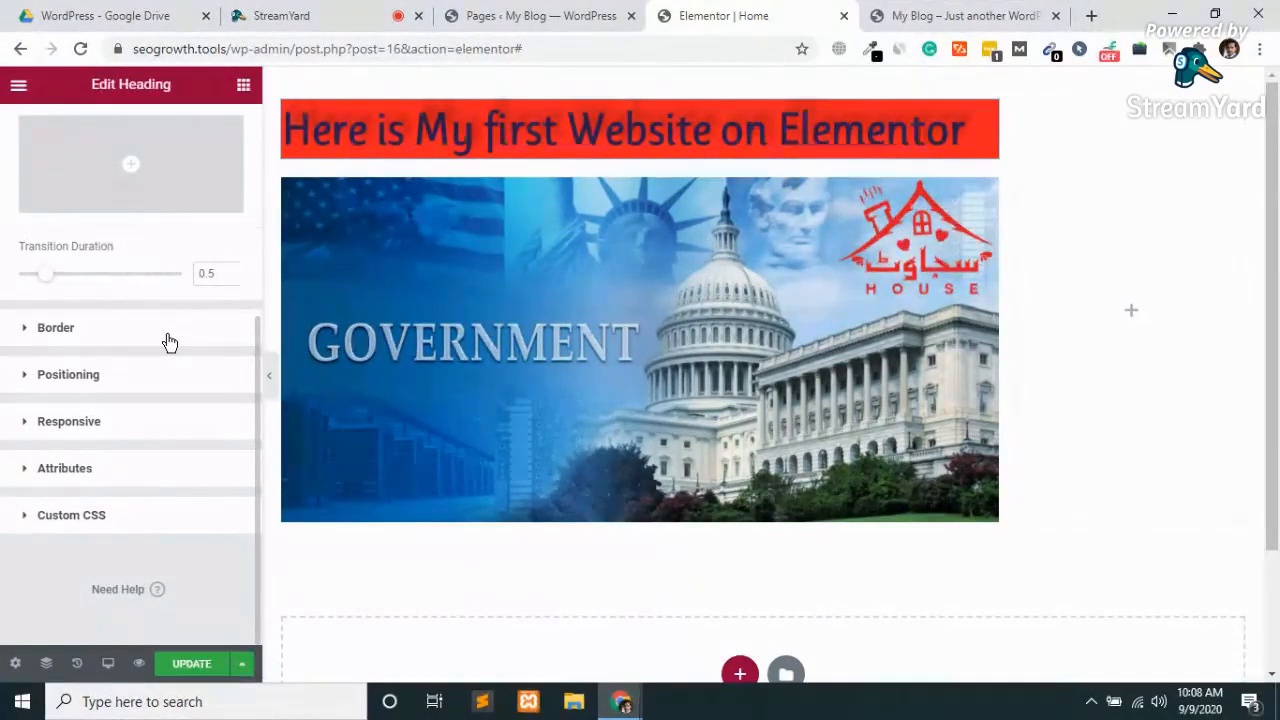
Try the Solid, Double, Dotted and Dashed border types on the heading and settle on Groove.
{"action": "left_click", "coordinate": [60, 328]}
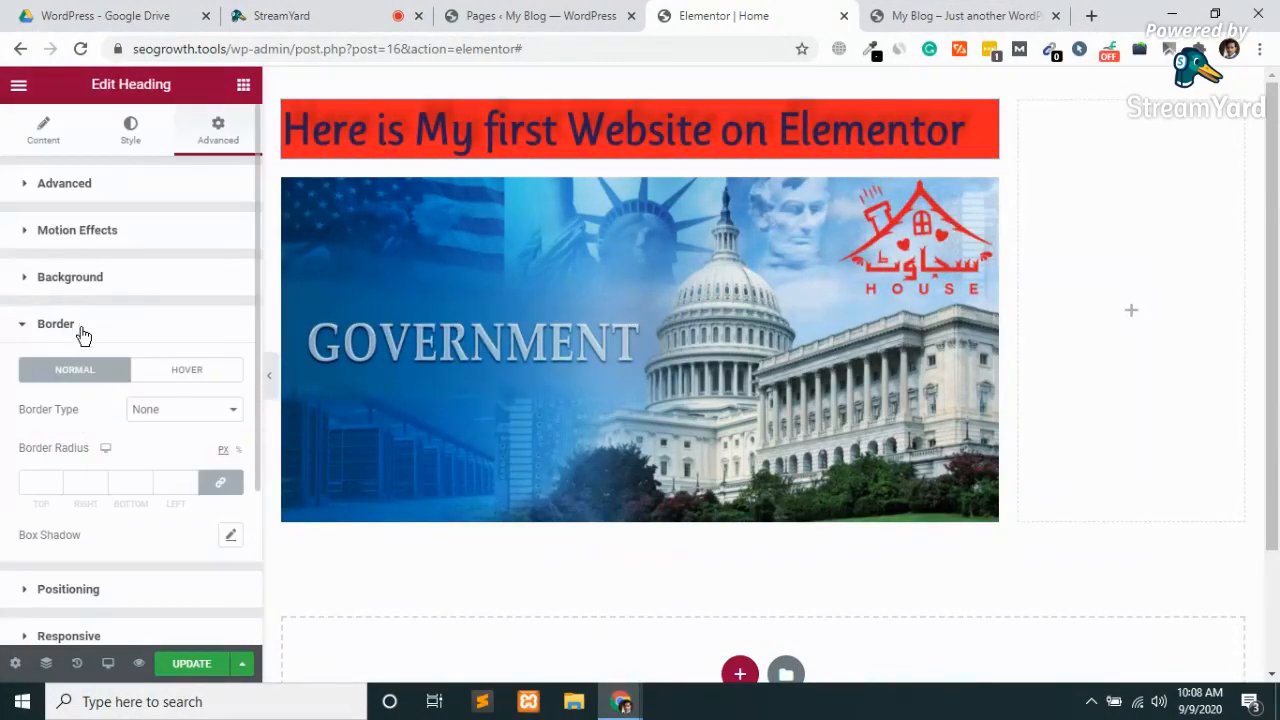
{"action": "left_click", "coordinate": [176, 411]}
{"action": "left_click", "coordinate": [168, 443]}
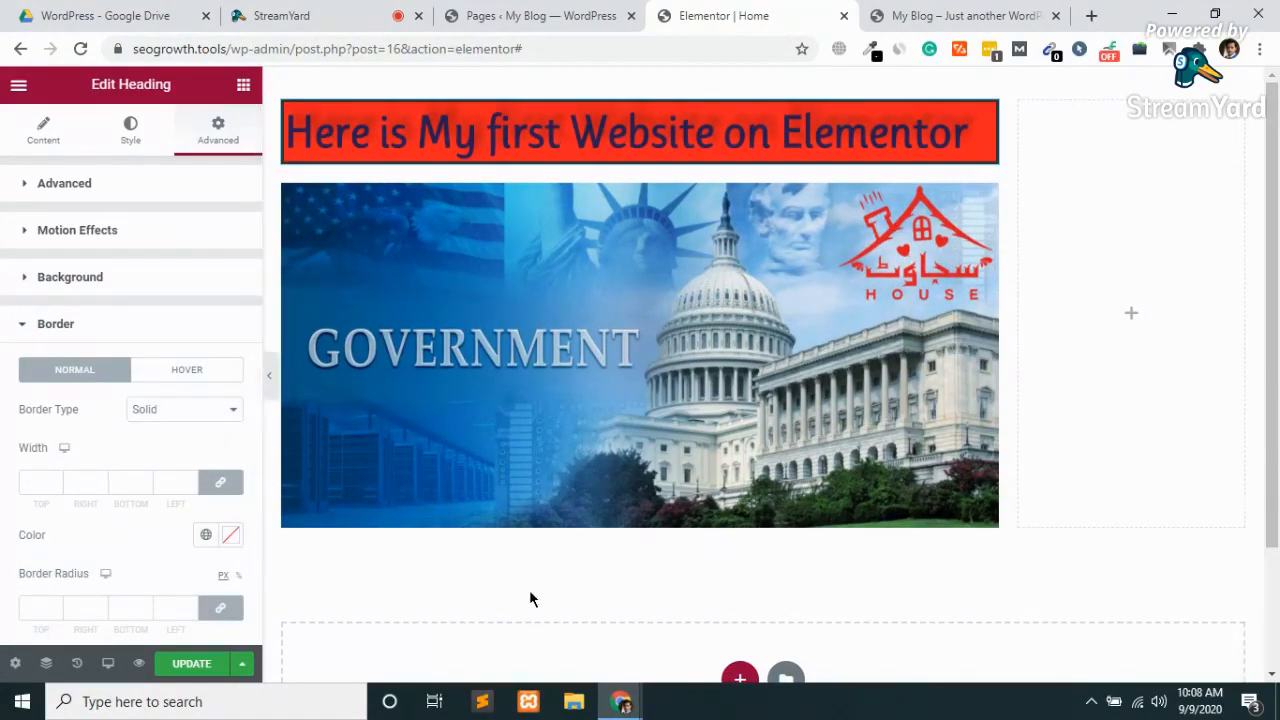
{"action": "left_click", "coordinate": [148, 410]}
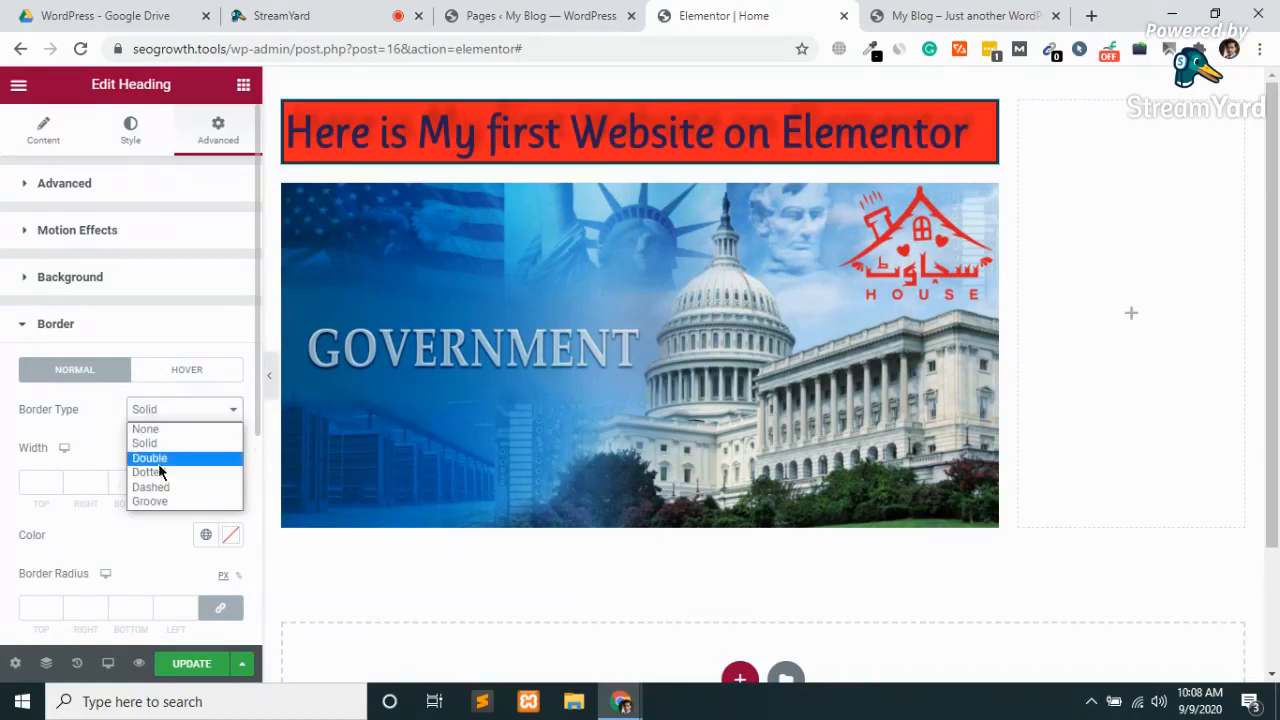
{"action": "left_click", "coordinate": [161, 466]}
{"action": "left_click", "coordinate": [186, 408]}
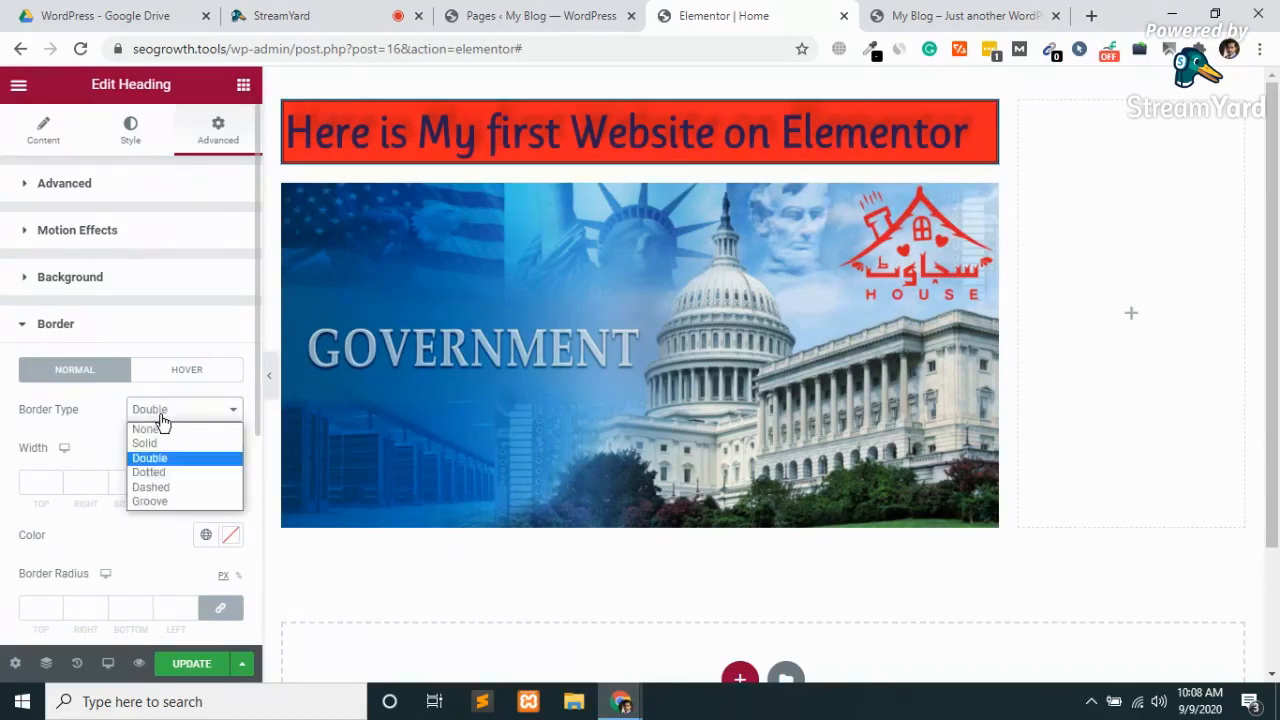
{"action": "left_click", "coordinate": [155, 474]}
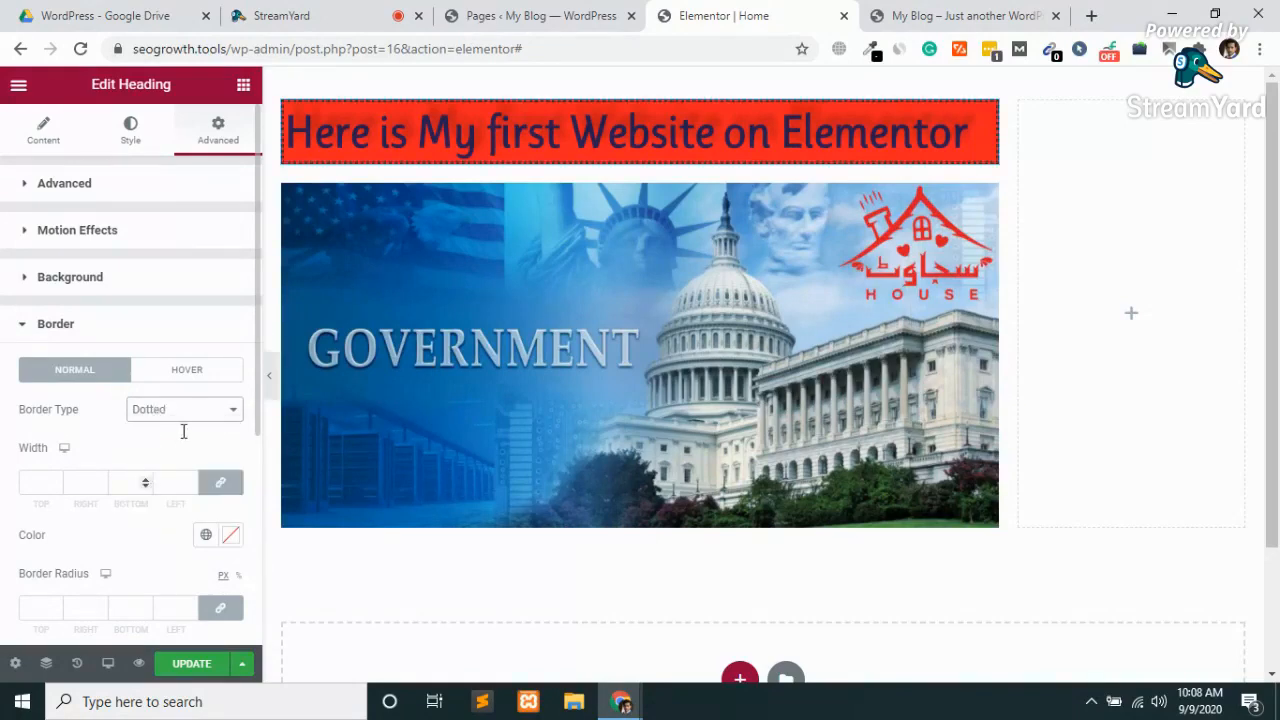
{"action": "left_click", "coordinate": [185, 411]}
{"action": "left_click", "coordinate": [171, 486]}
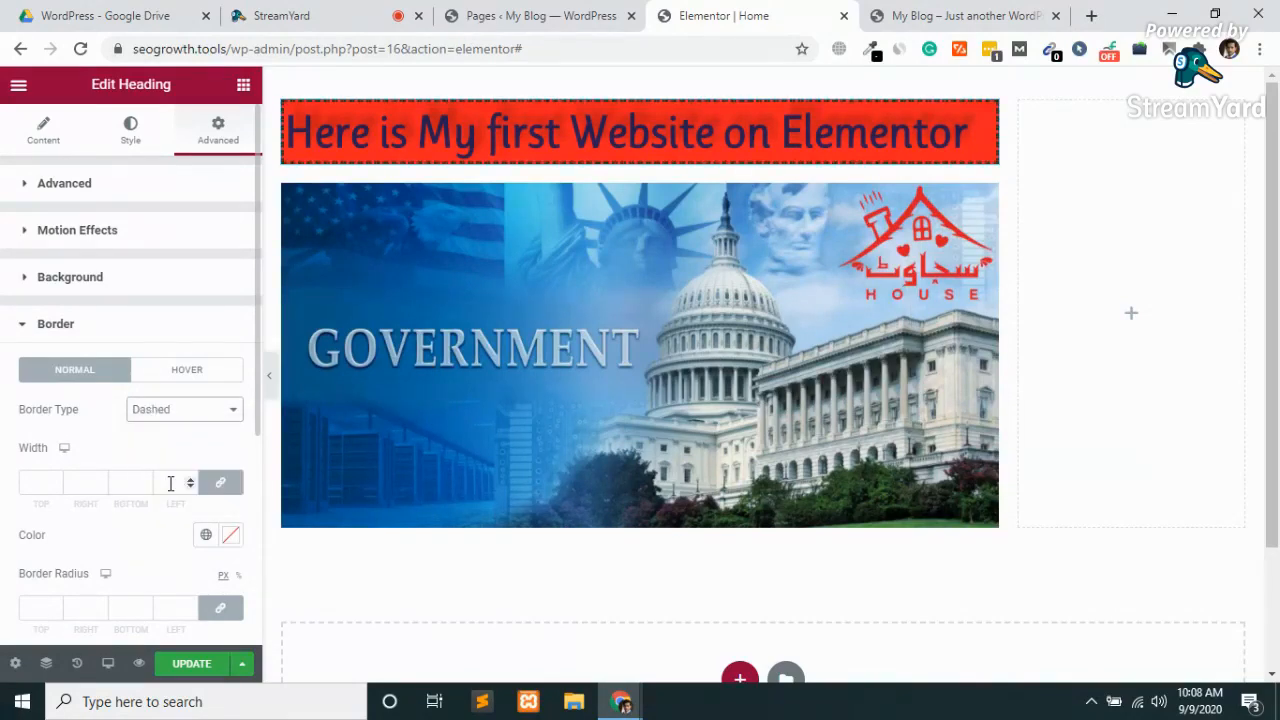
{"action": "left_click", "coordinate": [186, 409]}
{"action": "left_click", "coordinate": [168, 500]}
Update the Home page and preview the changes.
{"action": "left_click", "coordinate": [186, 663]}
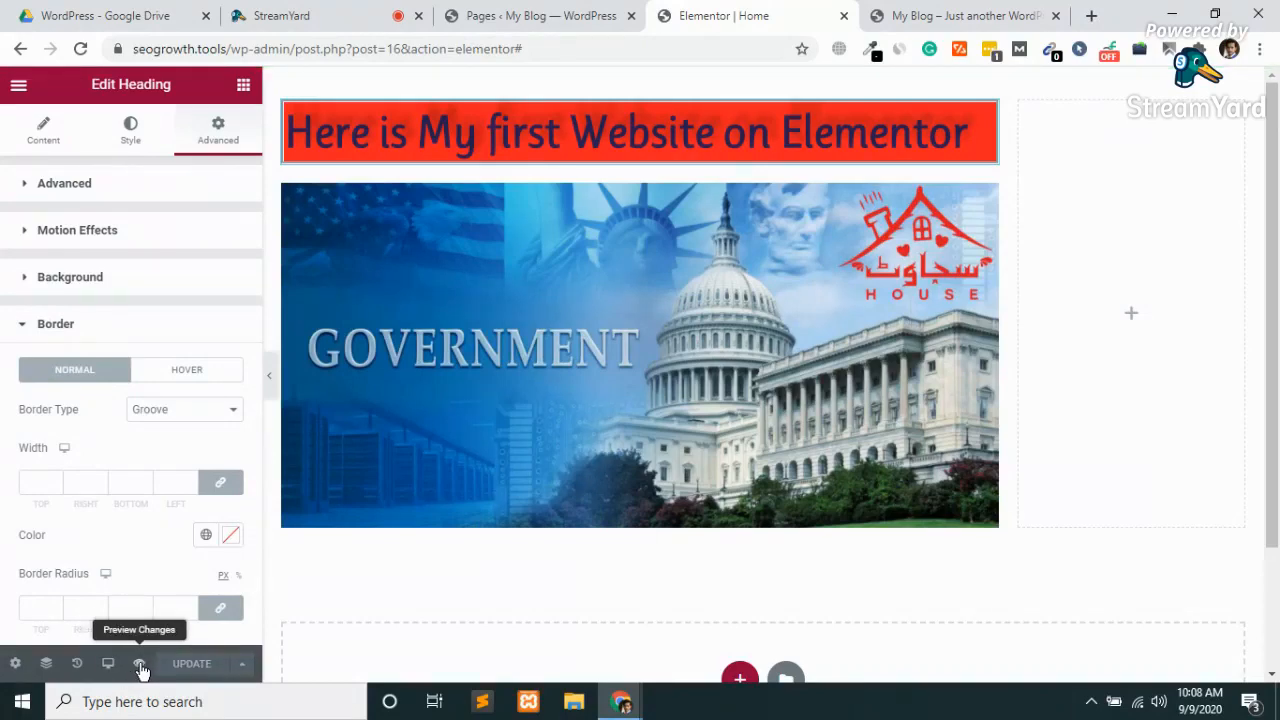
{"action": "left_click", "coordinate": [140, 665]}
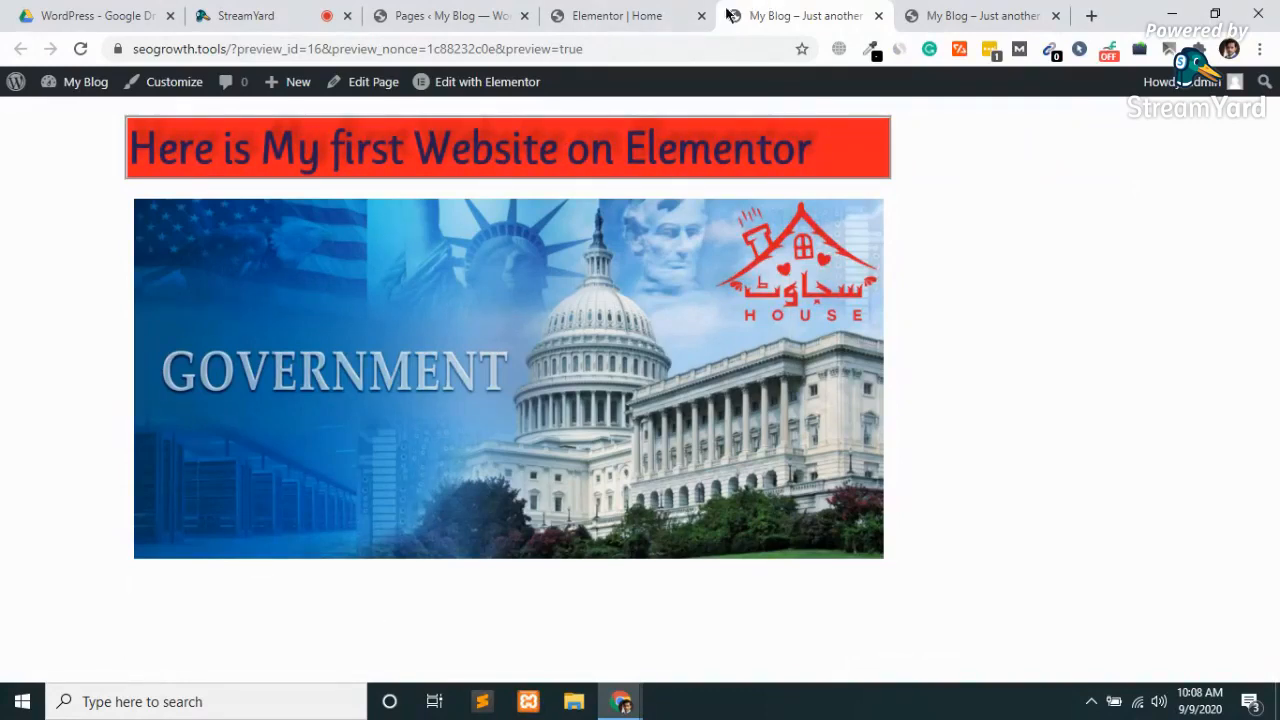
Close the browser tab showing the blog's Archives page and return to the Elementor editor for the Home page.
{"action": "left_click", "coordinate": [1035, 8]}
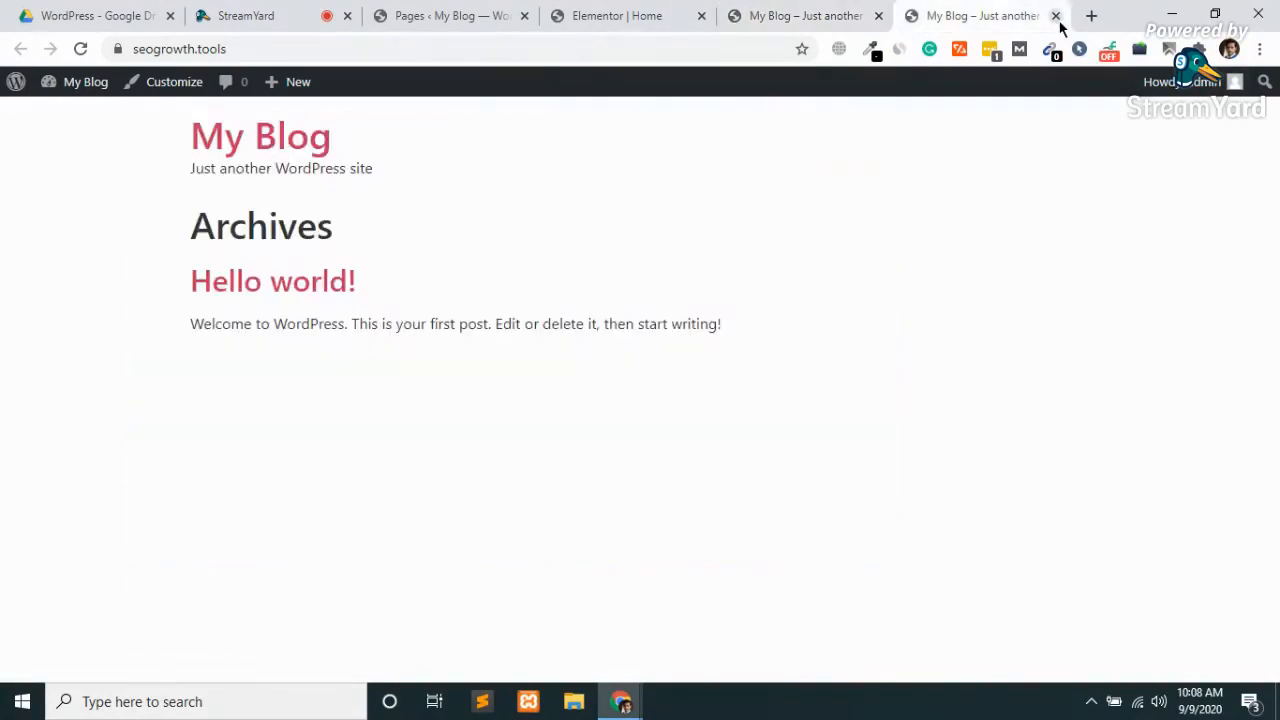
{"action": "left_click", "coordinate": [1057, 18]}
{"action": "left_click", "coordinate": [714, 15]}
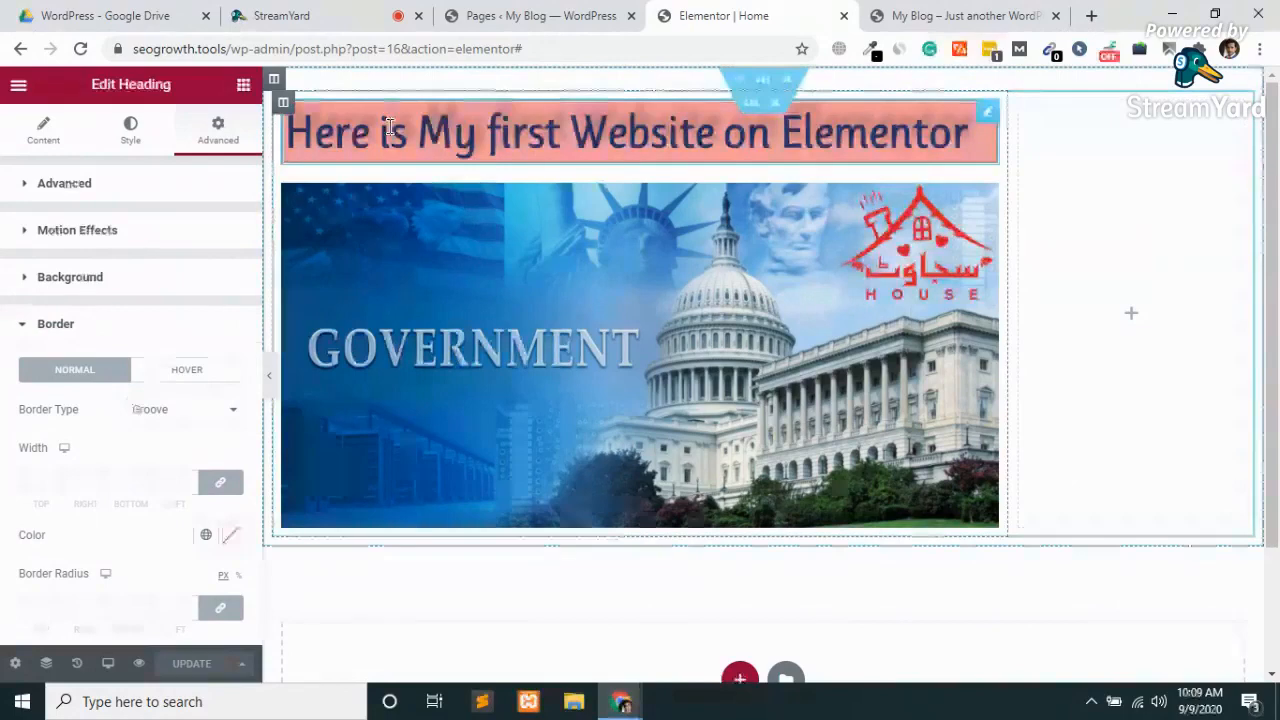
Review the heading's content and style settings, including its text color value.
{"action": "left_click", "coordinate": [55, 135]}
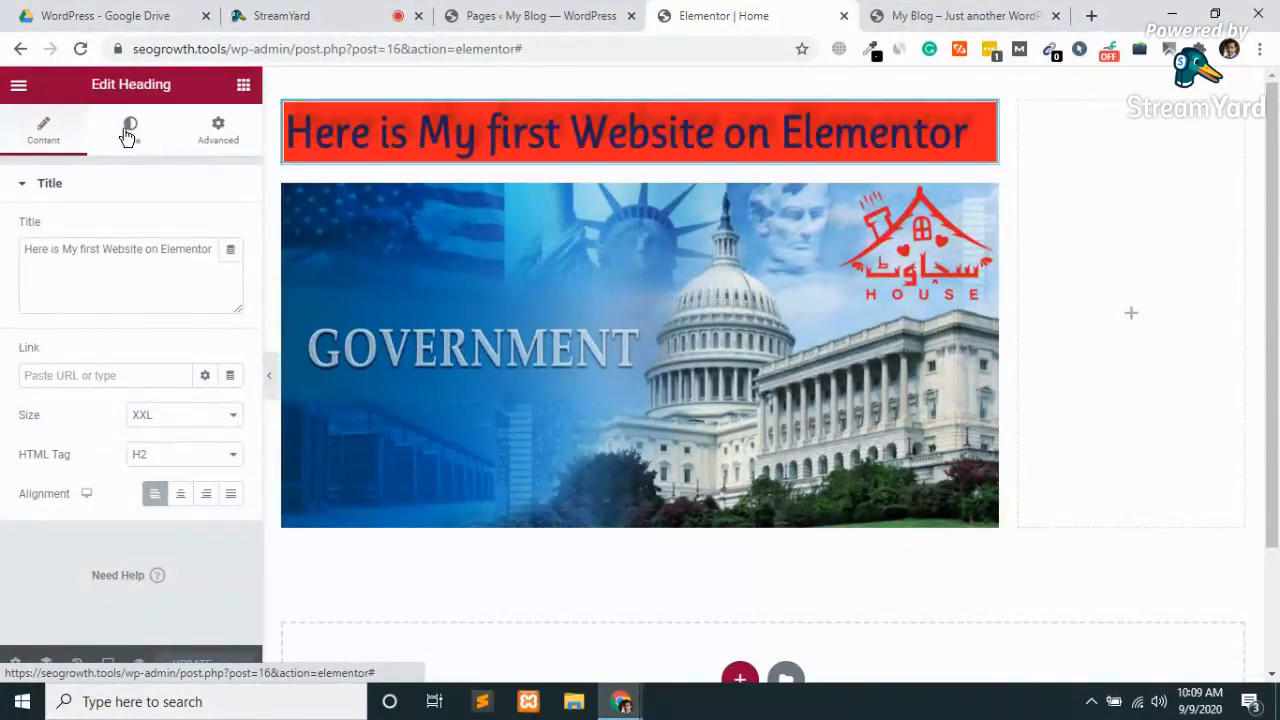
{"action": "left_click", "coordinate": [128, 135]}
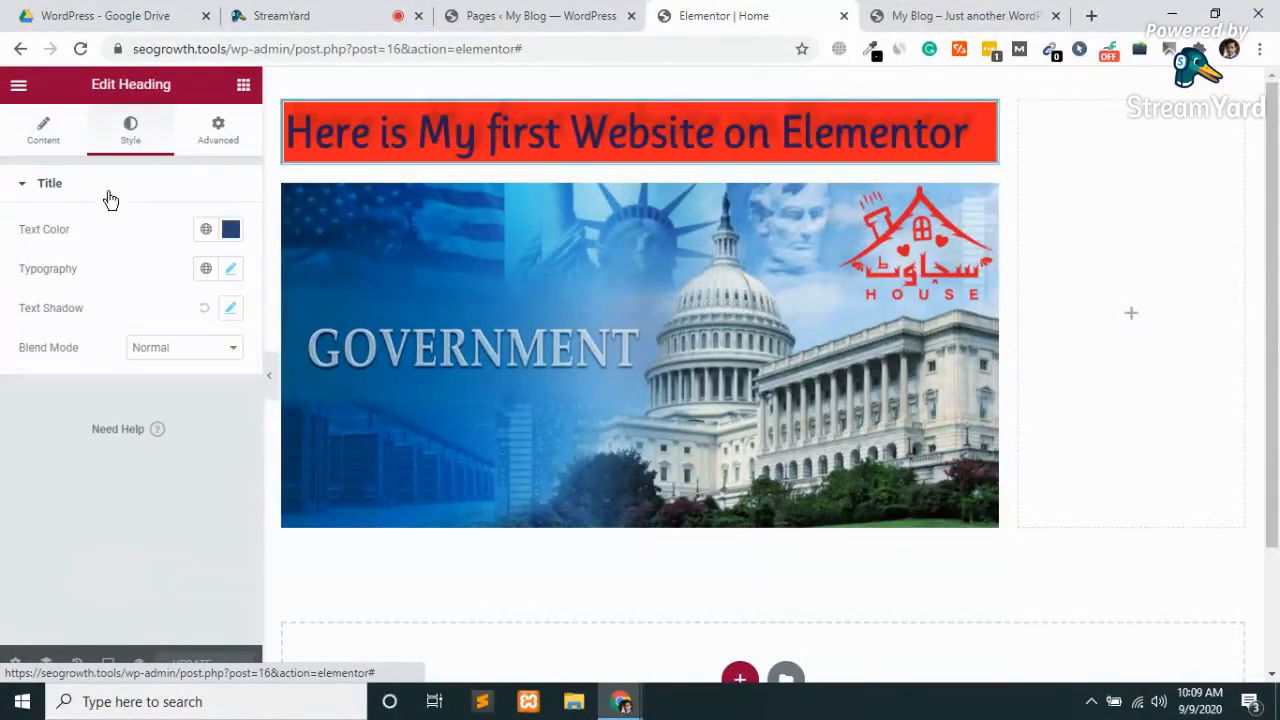
{"action": "left_click", "coordinate": [228, 240]}
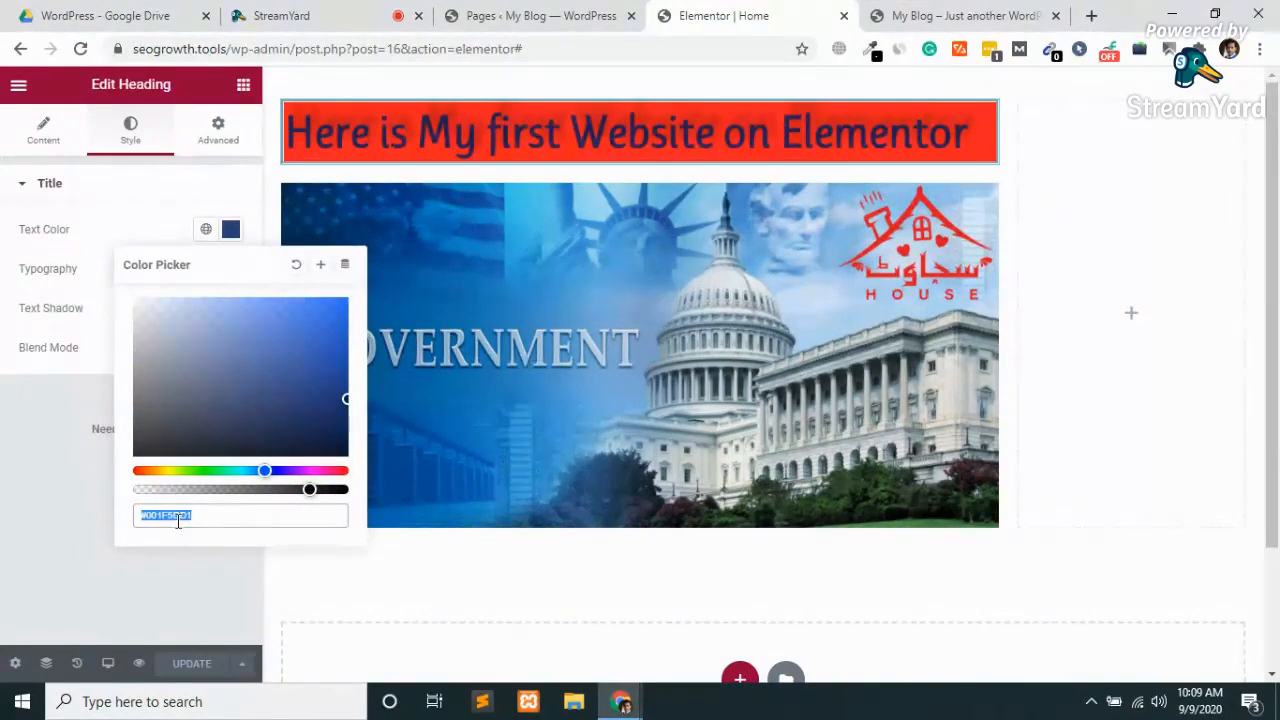
{"action": "left_click", "coordinate": [74, 531]}
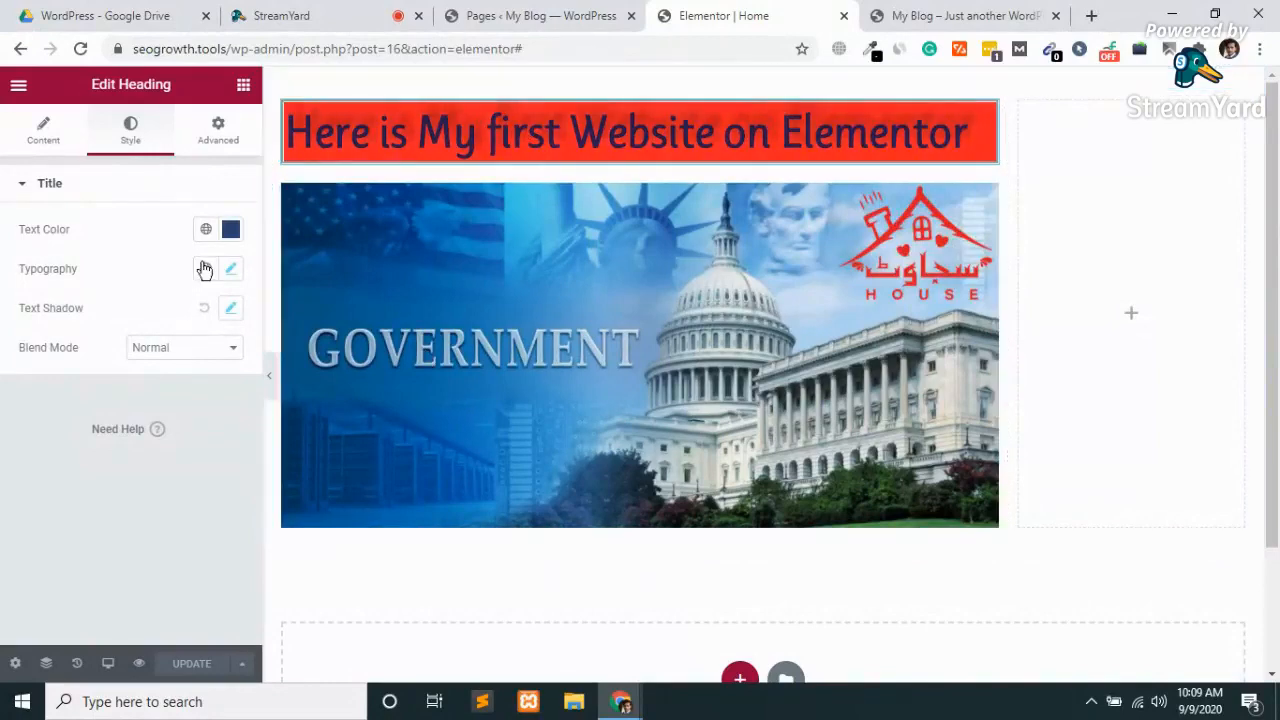
Search the widget library for "an" and view the description of the Animated Headline widget.
{"action": "left_click", "coordinate": [243, 88]}
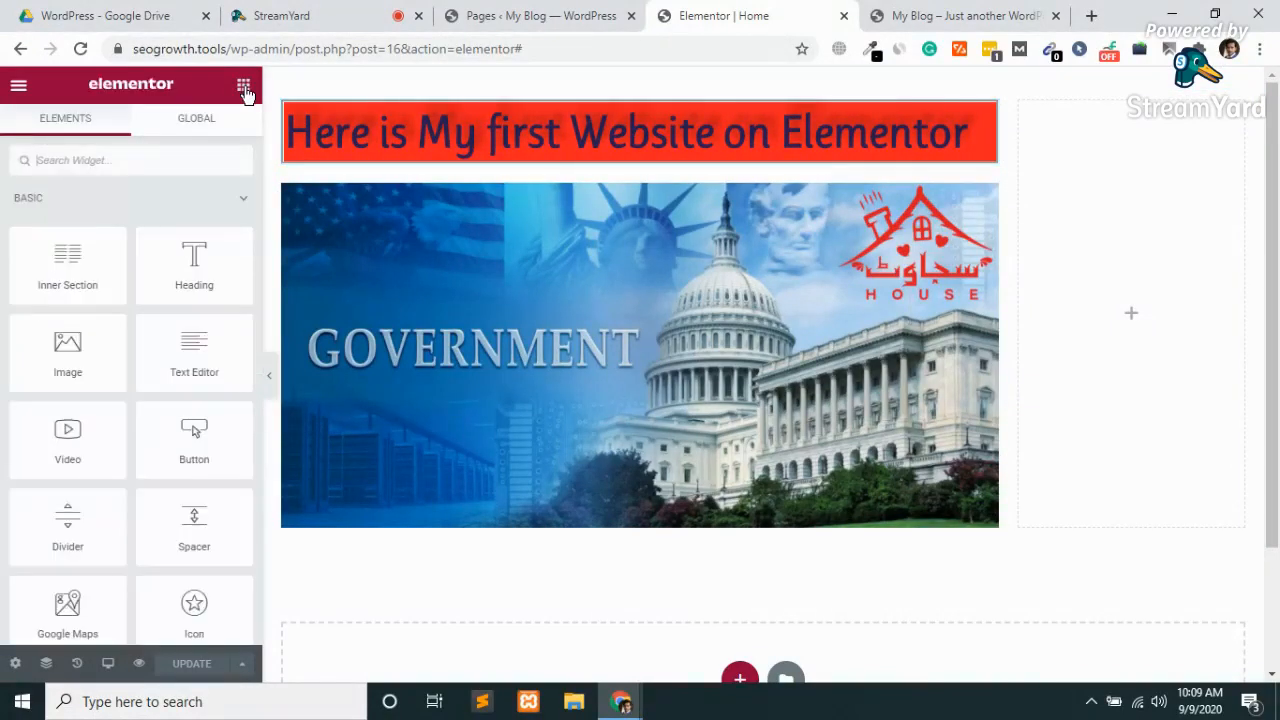
{"action": "left_click", "coordinate": [70, 160]}
{"action": "type", "text": "an"}
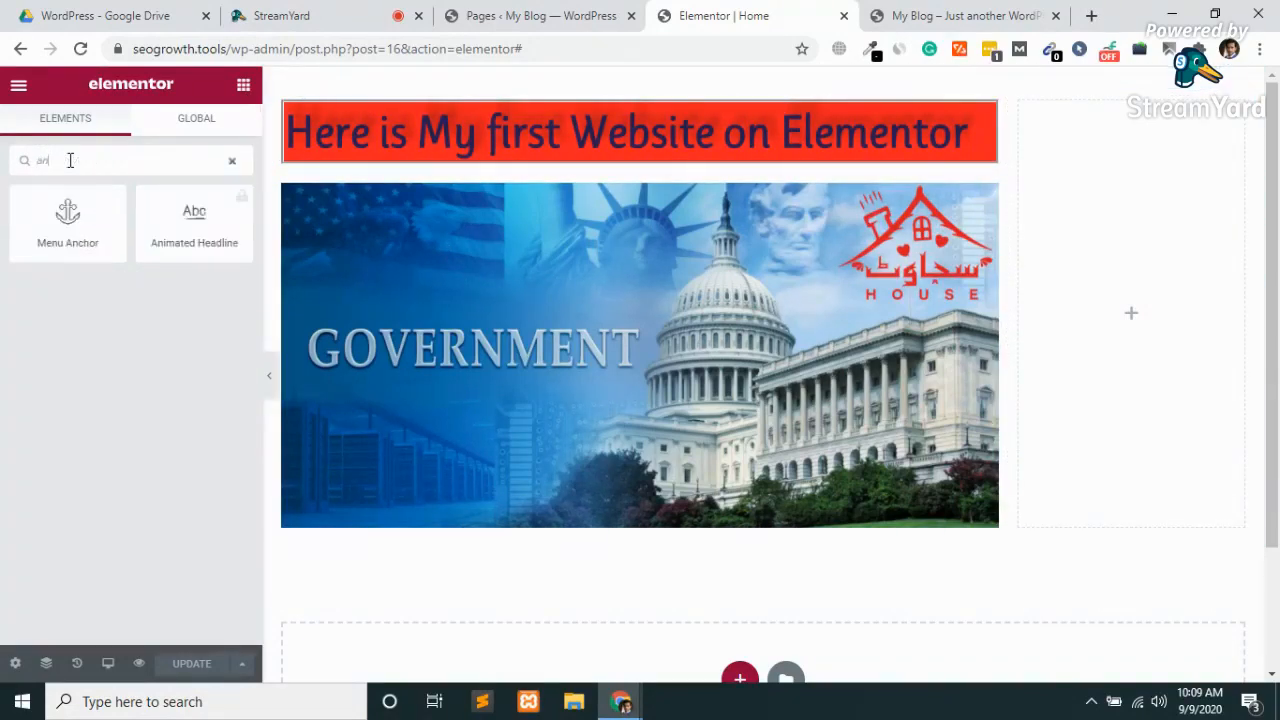
{"action": "left_click", "coordinate": [199, 240]}
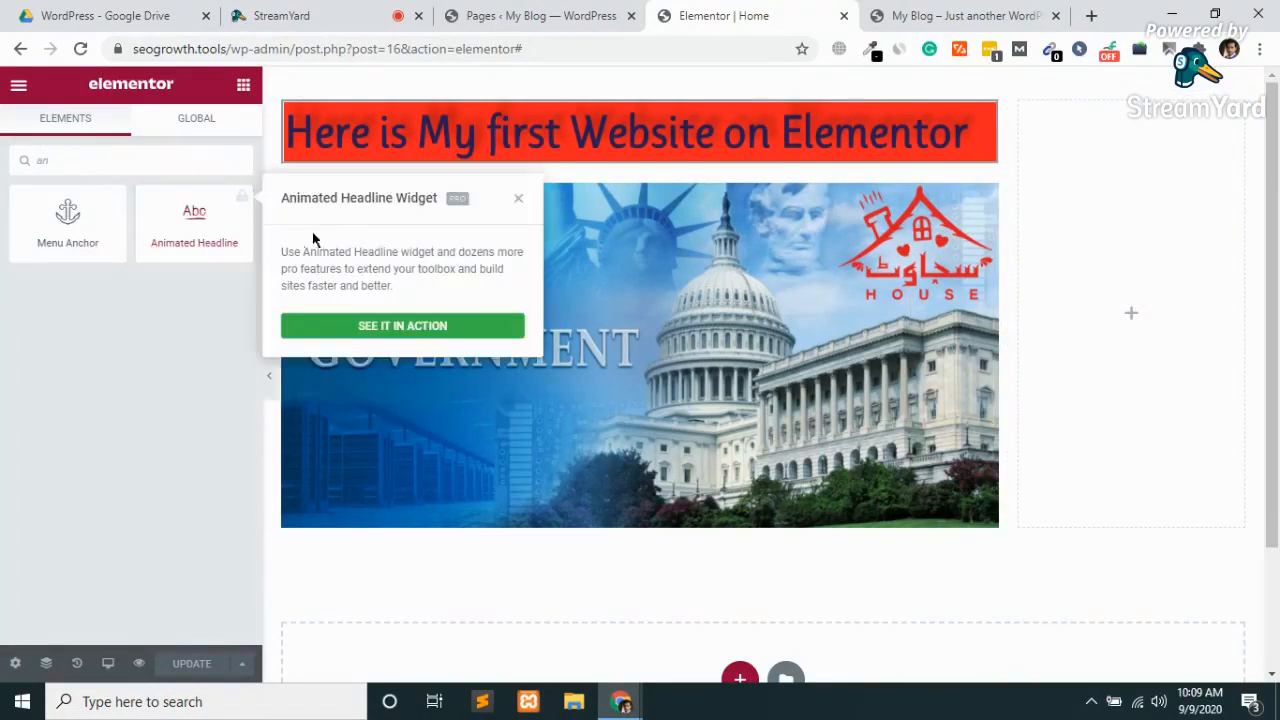
{"action": "left_click", "coordinate": [125, 319]}
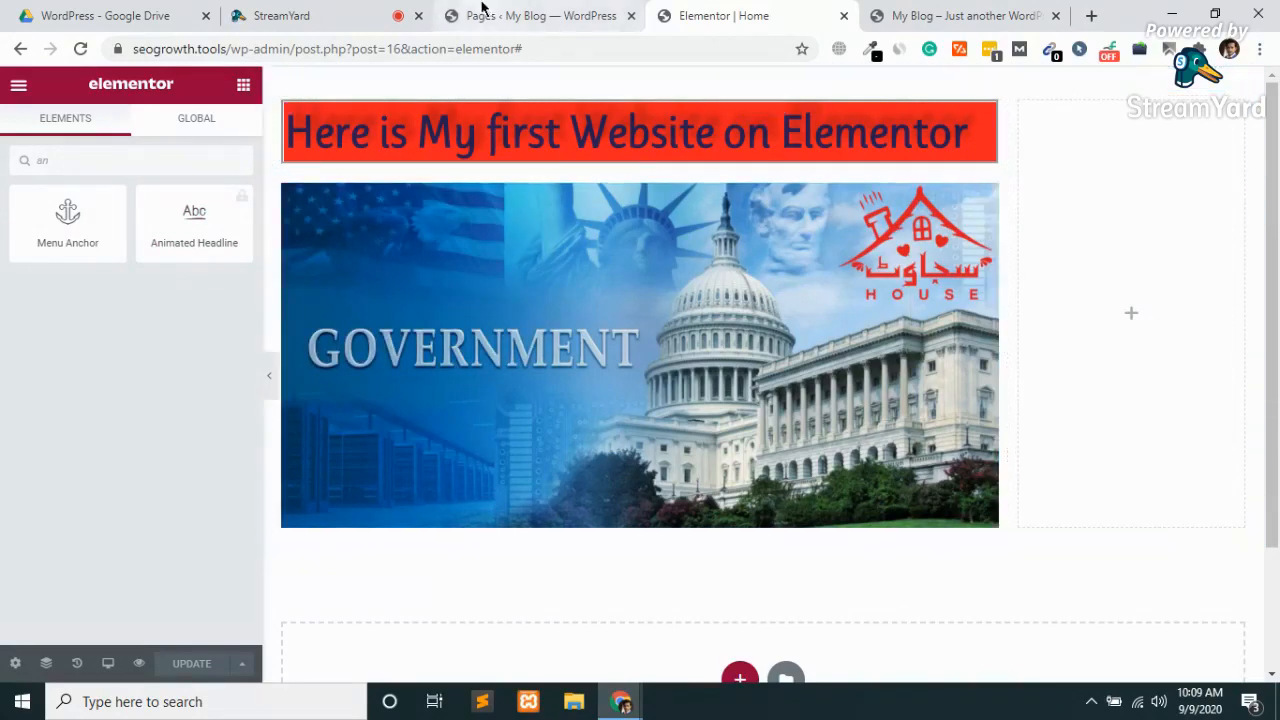
Open the plugin upload form in the WordPress admin.
{"action": "left_click", "coordinate": [560, 12]}
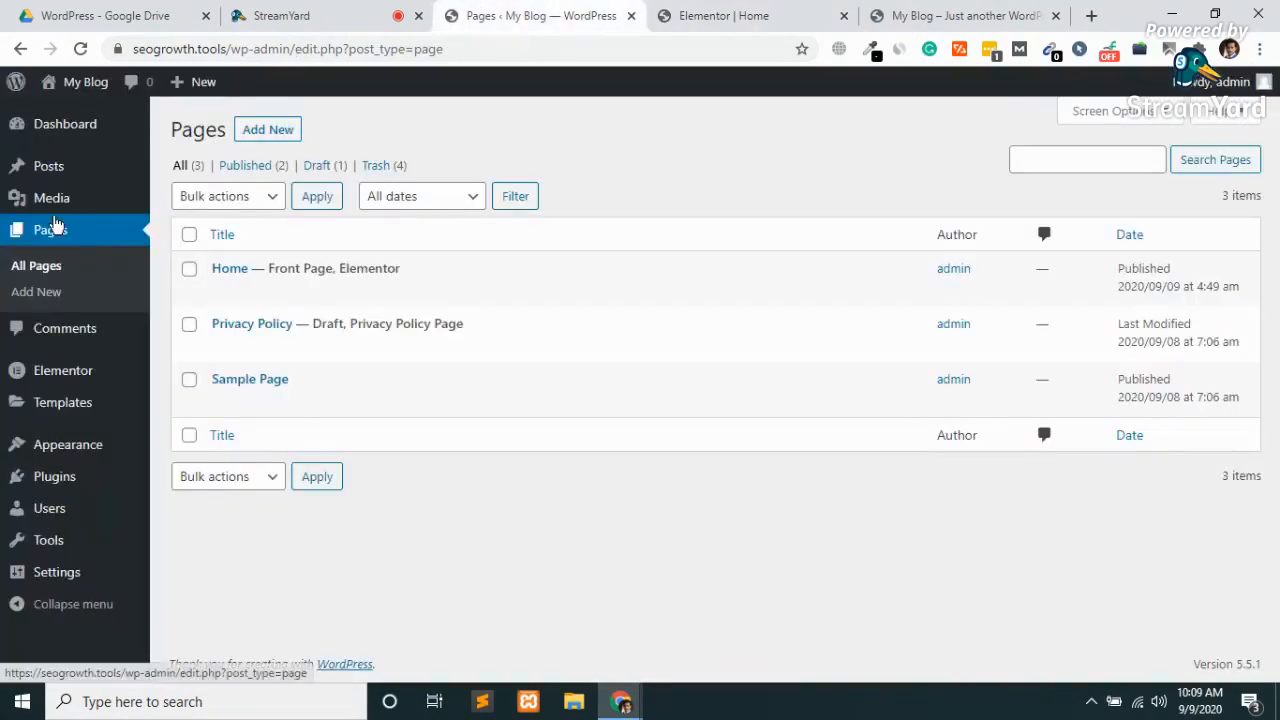
{"action": "left_click", "coordinate": [68, 480]}
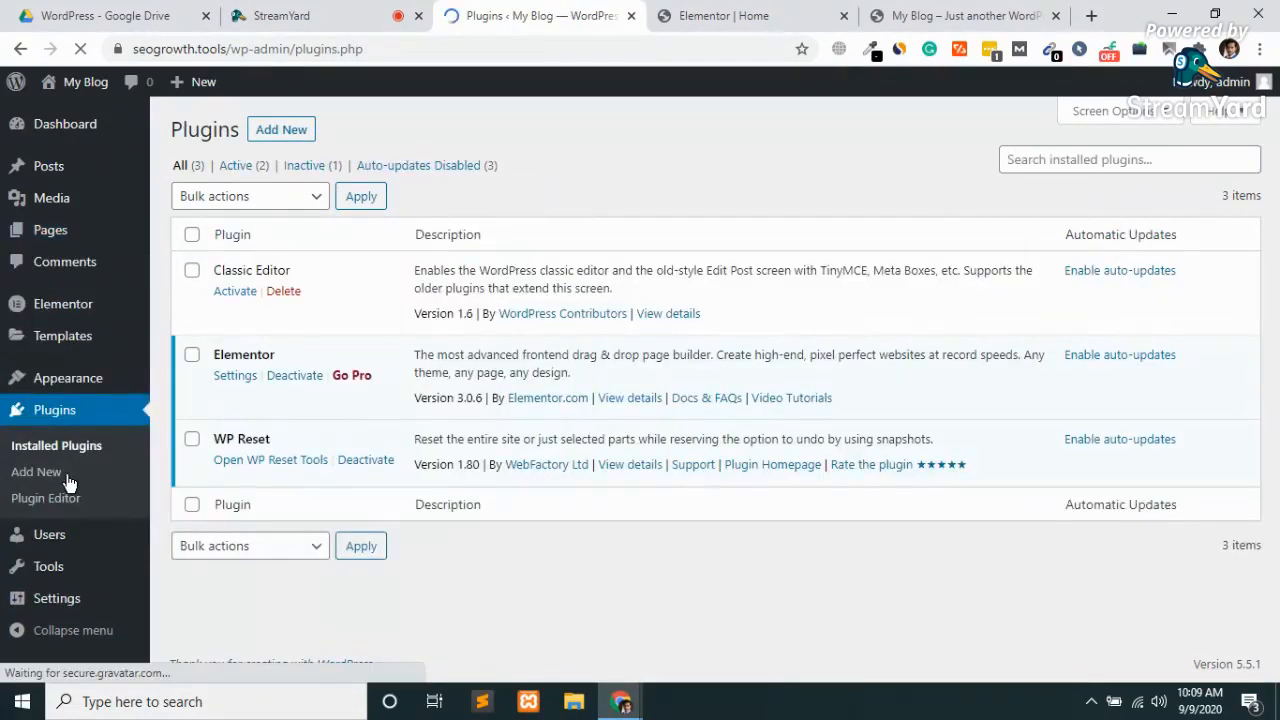
{"action": "left_click", "coordinate": [281, 130]}
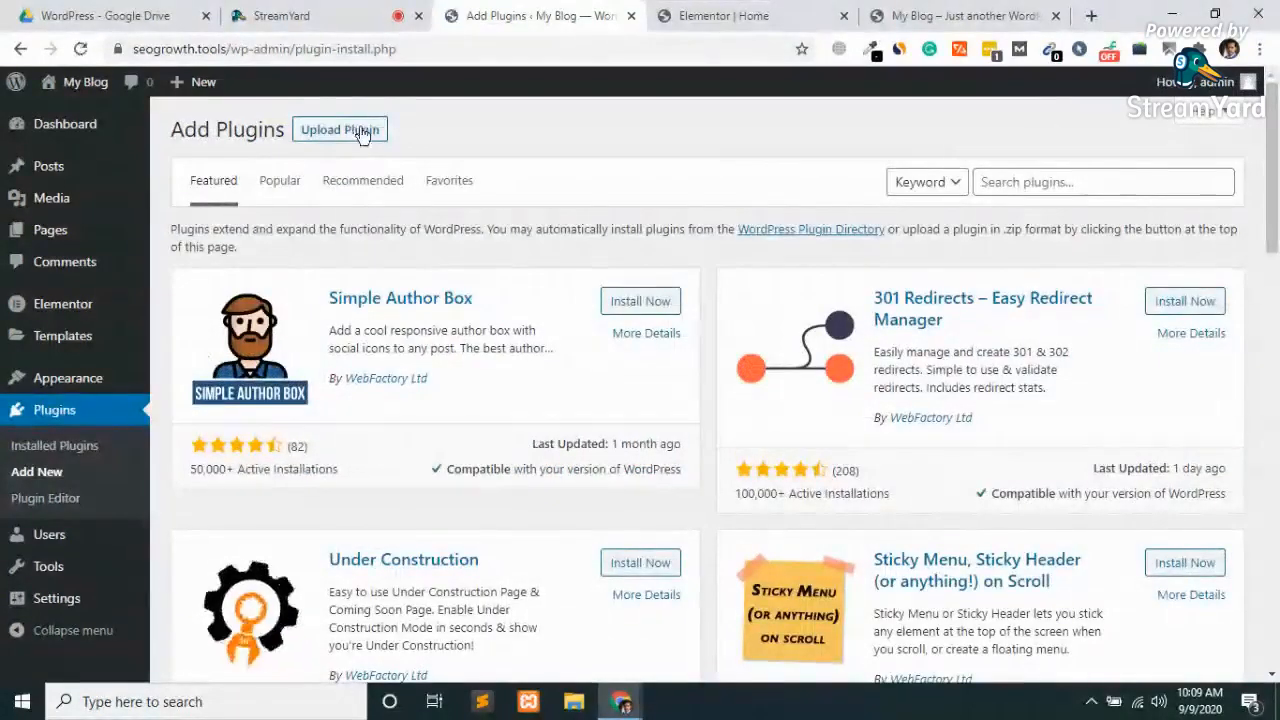
{"action": "left_click", "coordinate": [355, 132]}
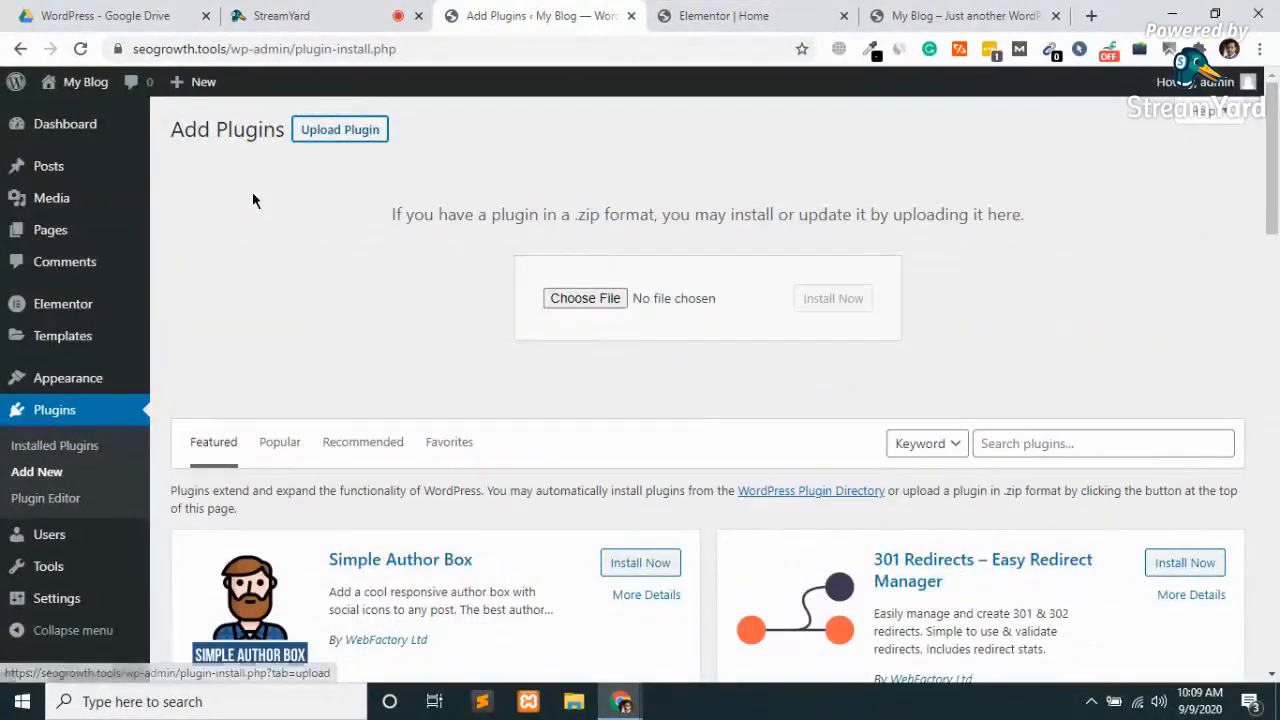
Choose elementor-pro.zip from the Downloads folder and install it as a plugin.
{"action": "left_click", "coordinate": [590, 299]}
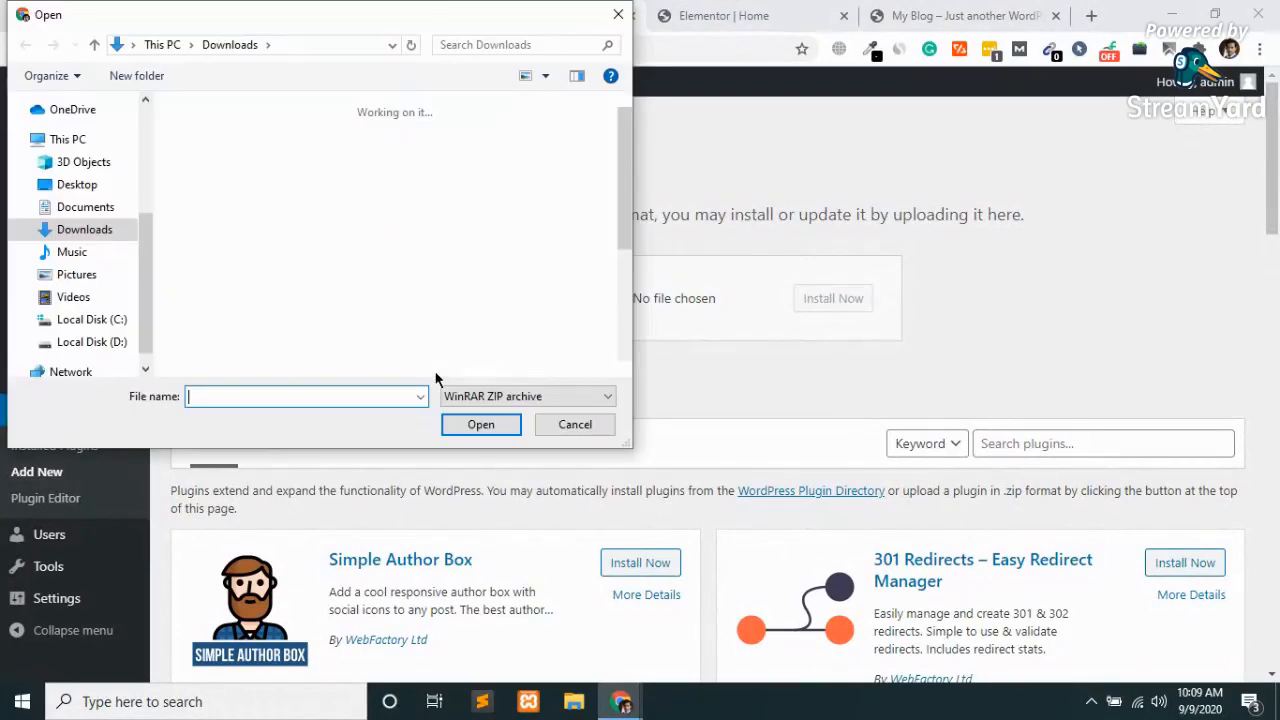
{"action": "scroll", "coordinate": [326, 346], "scroll_direction": "down", "scroll_amount": 3}
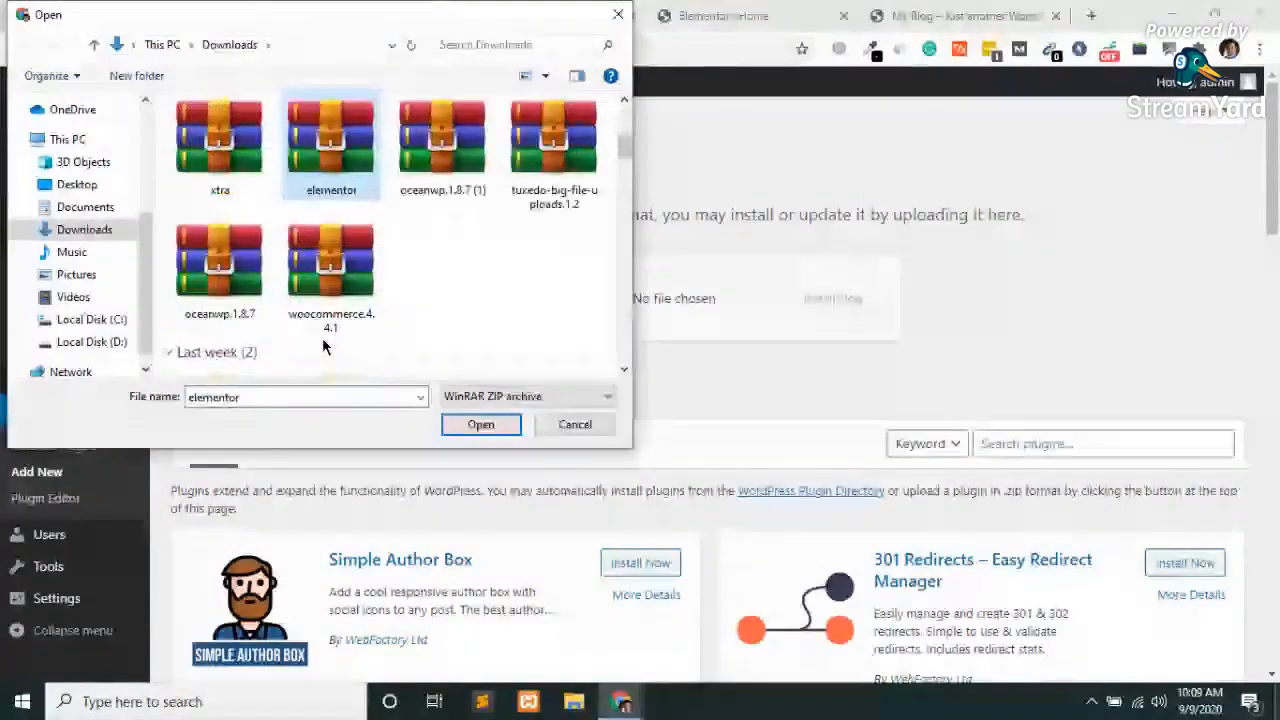
{"action": "scroll", "coordinate": [326, 346], "scroll_direction": "down", "scroll_amount": 3}
{"action": "key", "text": "Right"}
{"action": "key", "text": "Right"}
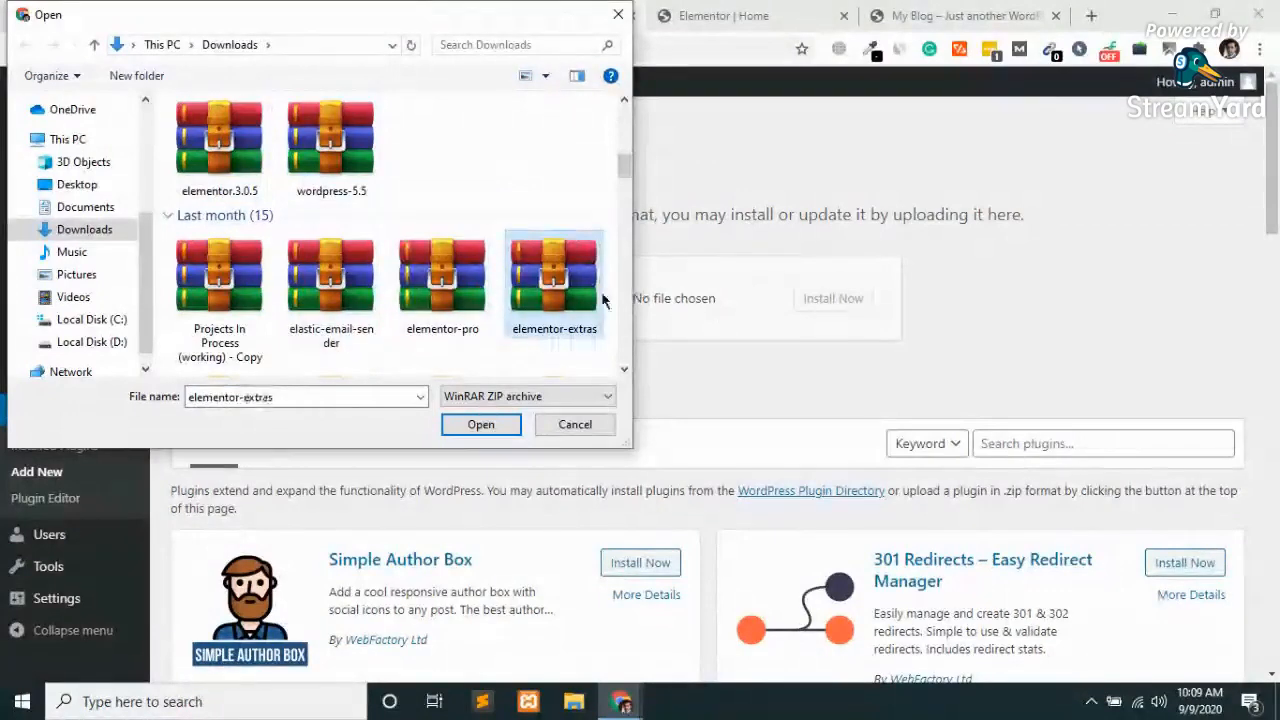
{"action": "left_click", "coordinate": [442, 298]}
{"action": "double_click", "coordinate": [442, 298]}
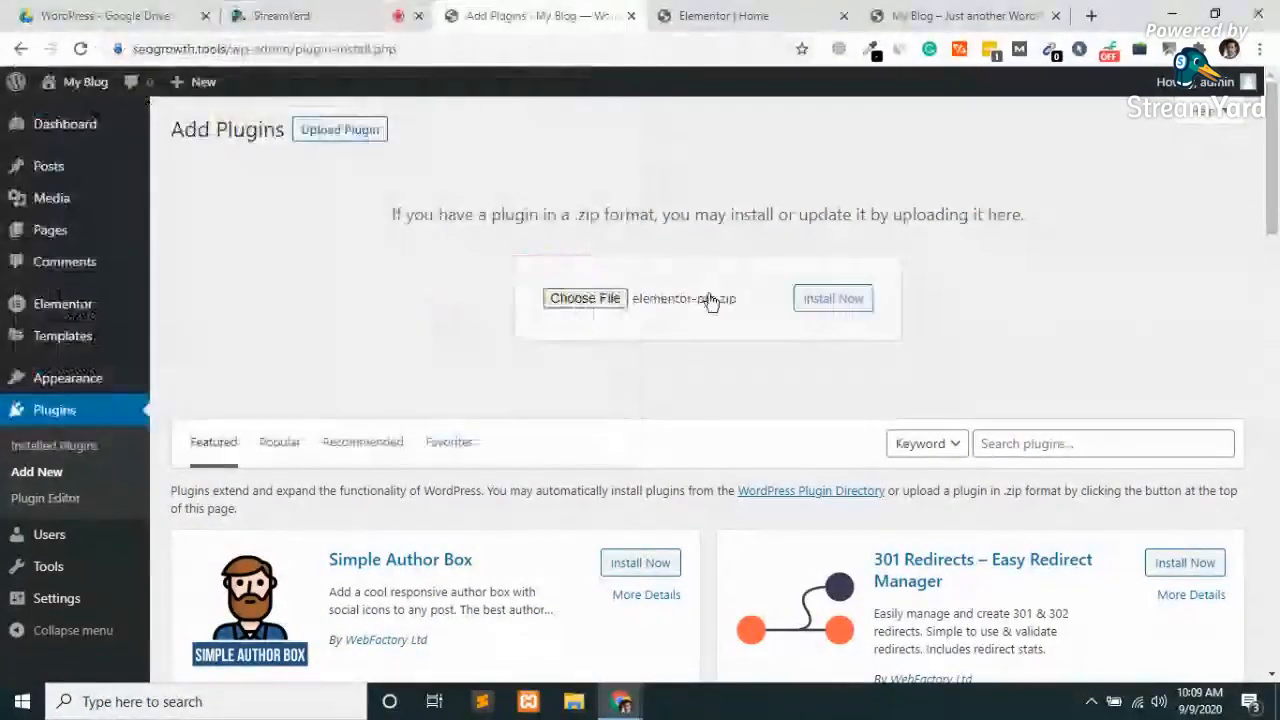
{"action": "left_click", "coordinate": [866, 304]}
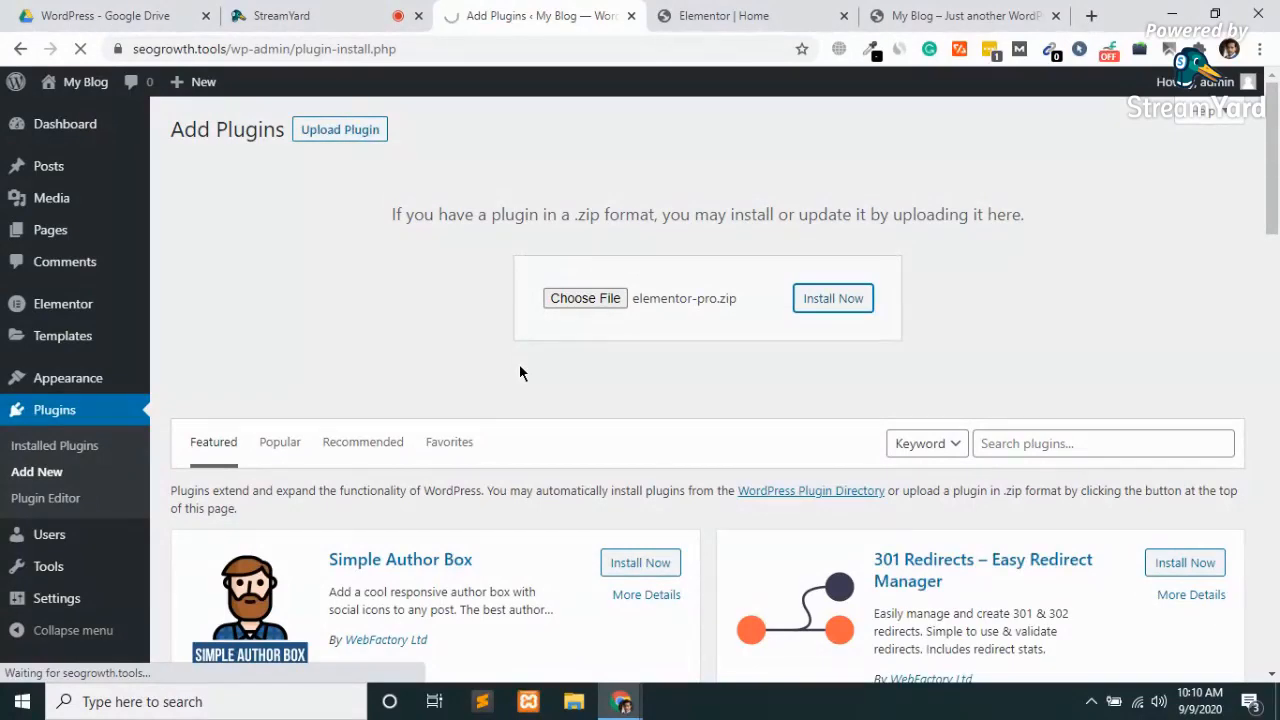
Open dapper.reviews in a new browser tab and go to the Top 9 Best Hot Plates article.
{"action": "left_click", "coordinate": [945, 12]}
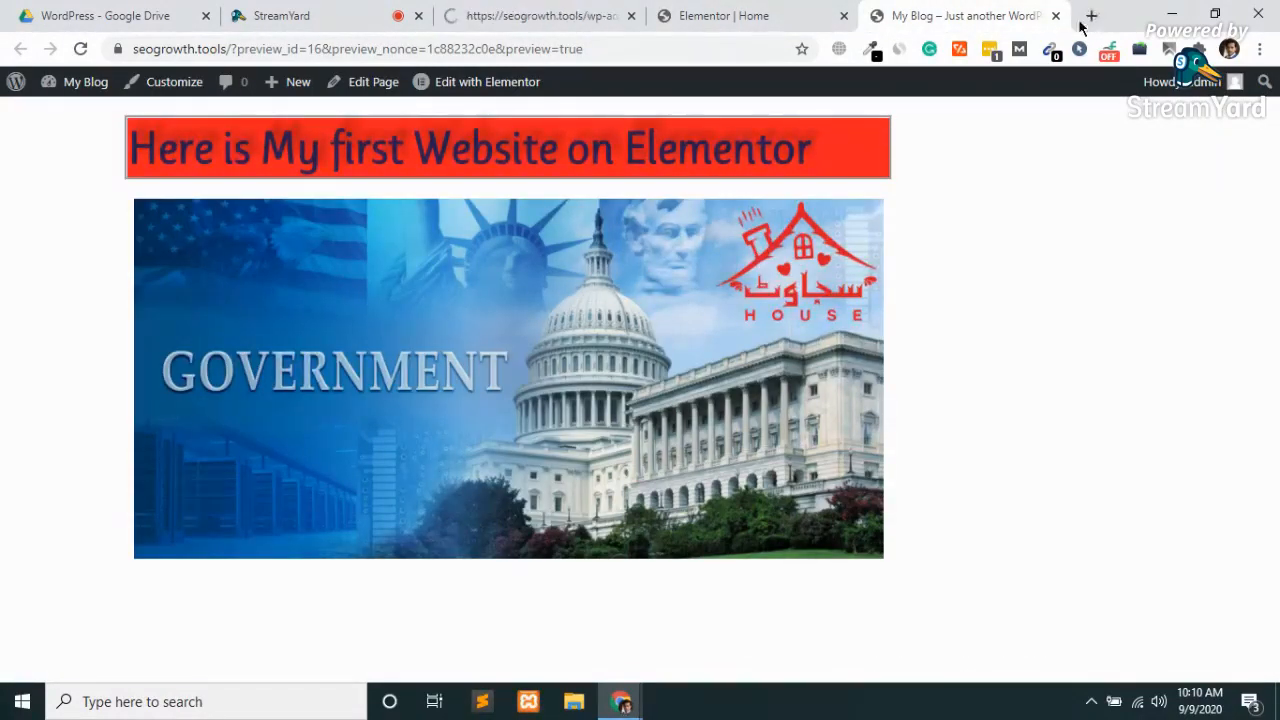
{"action": "left_click", "coordinate": [1092, 15]}
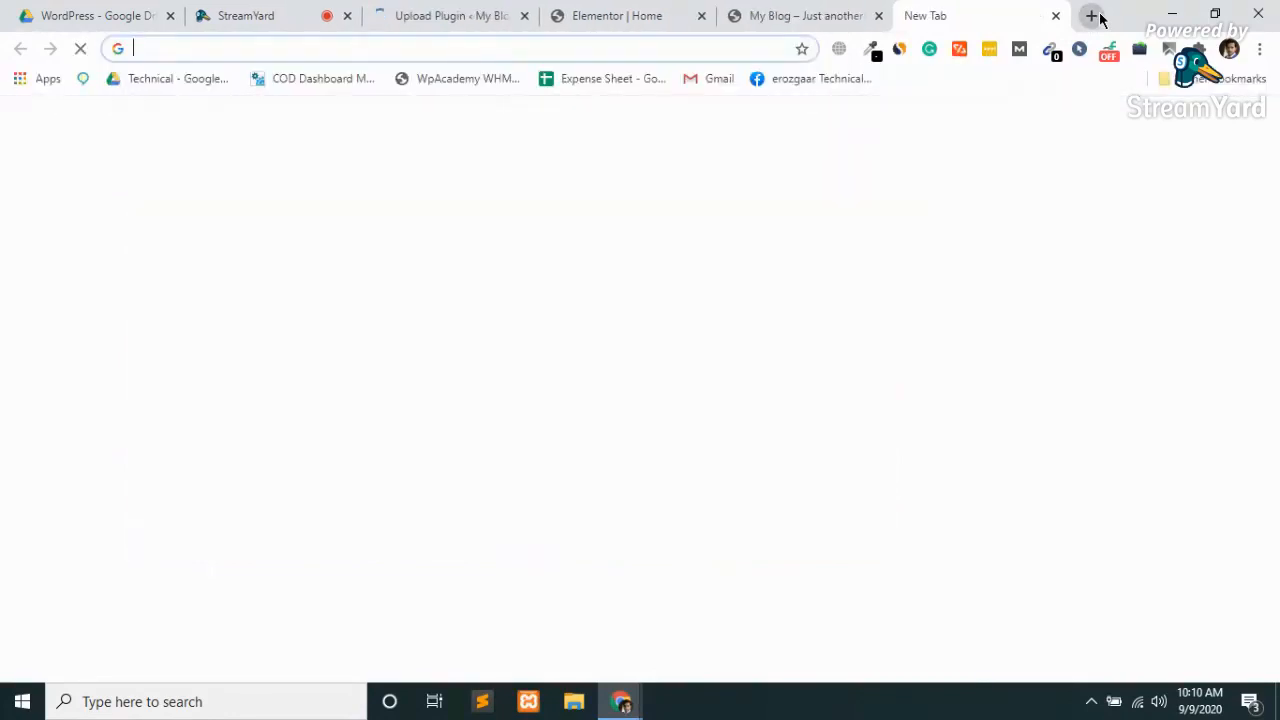
{"action": "type", "text": "dapper.reviews"}
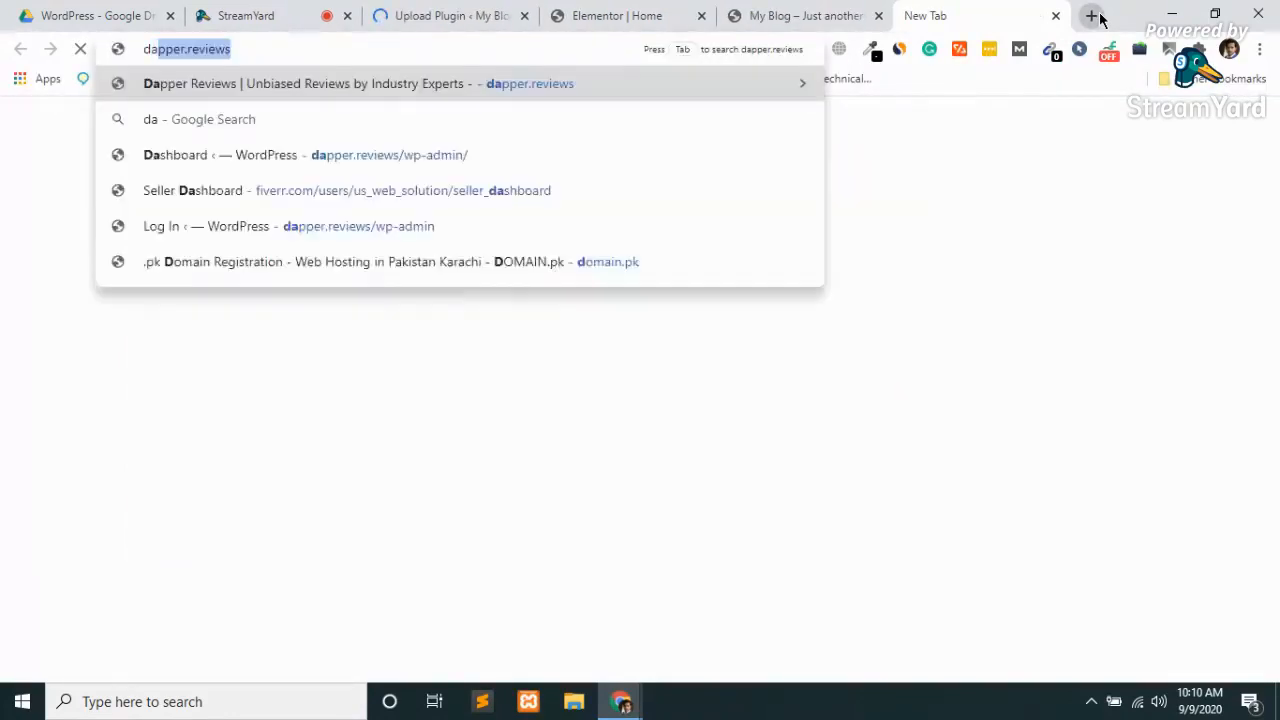
{"action": "key", "text": "Return"}
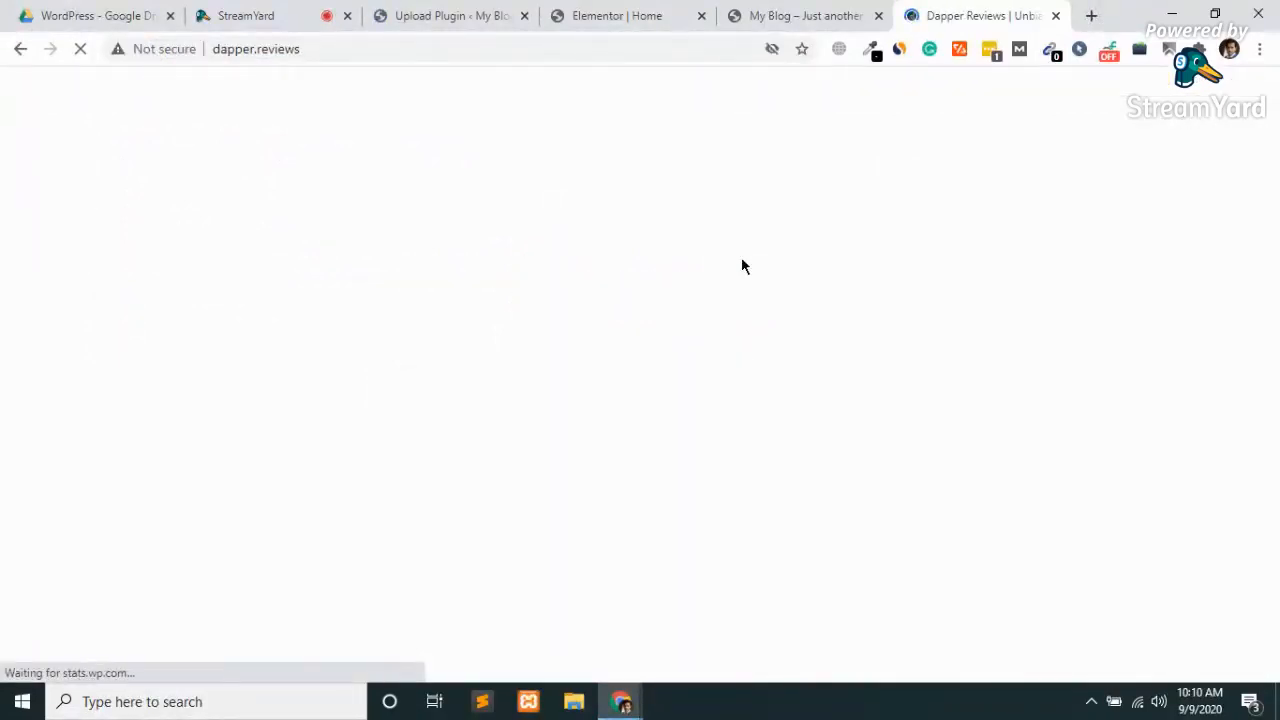
{"action": "scroll", "coordinate": [365, 475], "scroll_direction": "down", "scroll_amount": 15}
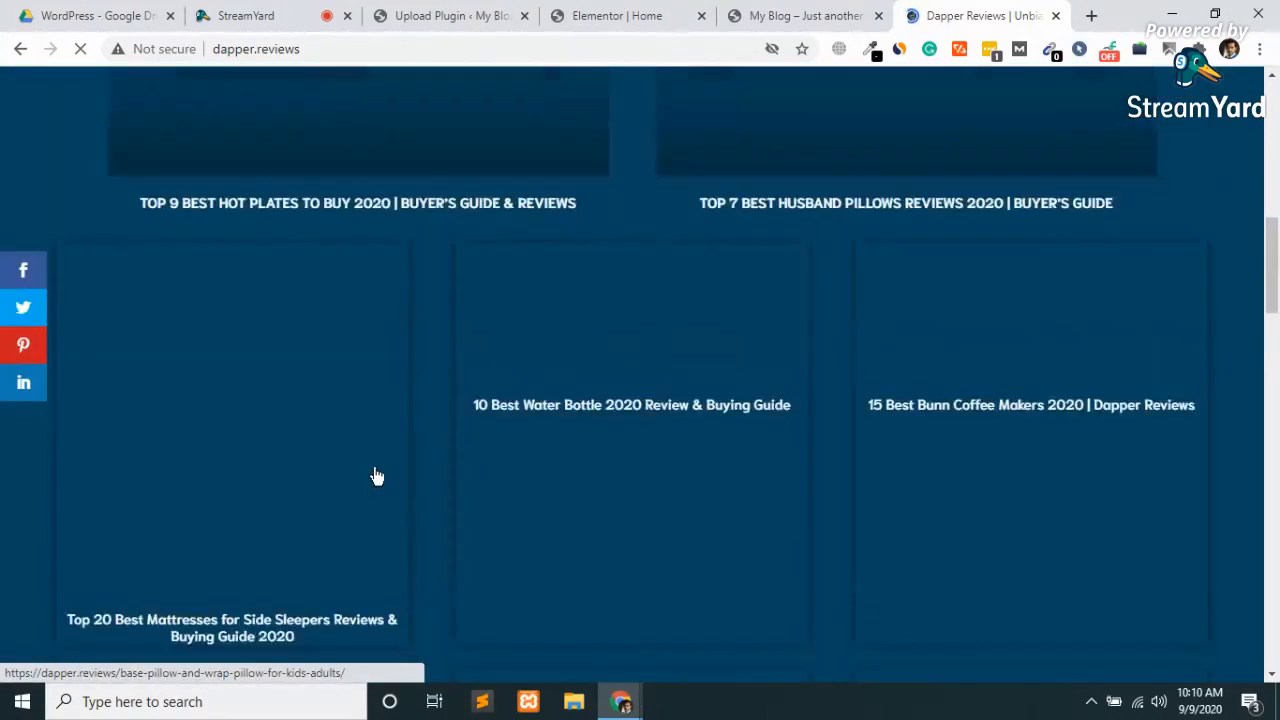
{"action": "scroll", "coordinate": [394, 371], "scroll_direction": "up", "scroll_amount": 2}
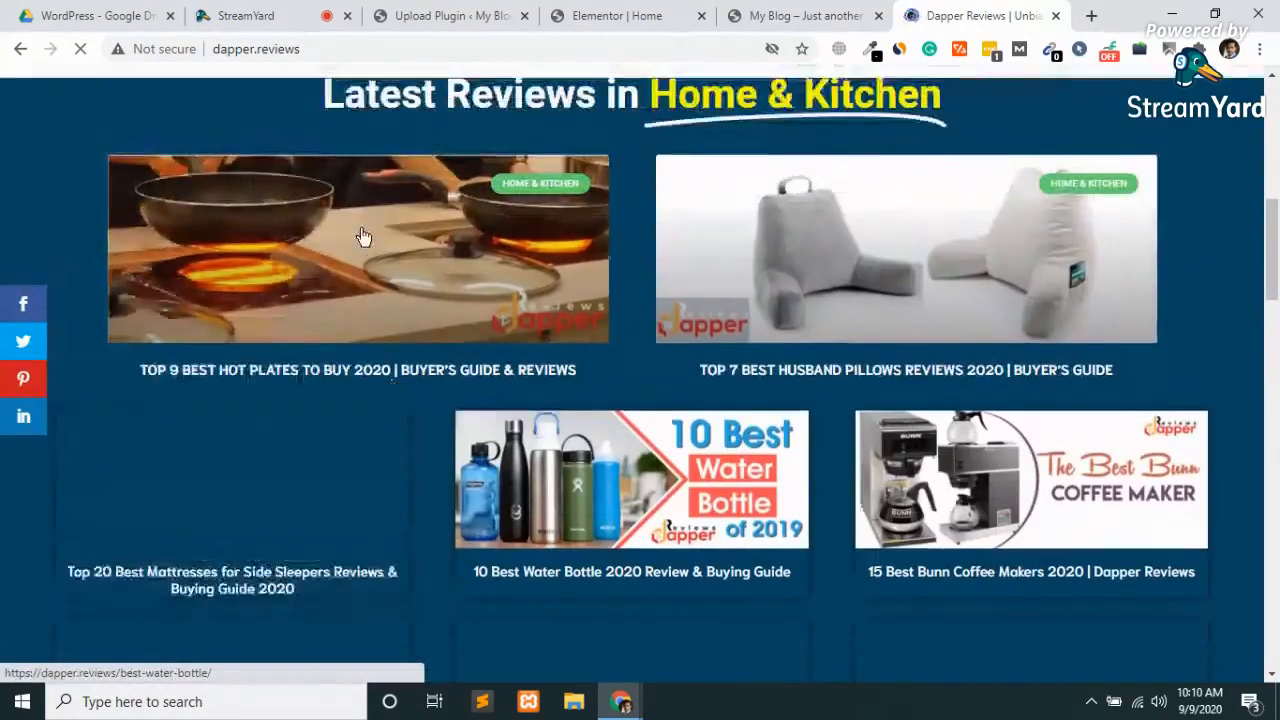
{"action": "left_click", "coordinate": [363, 236]}
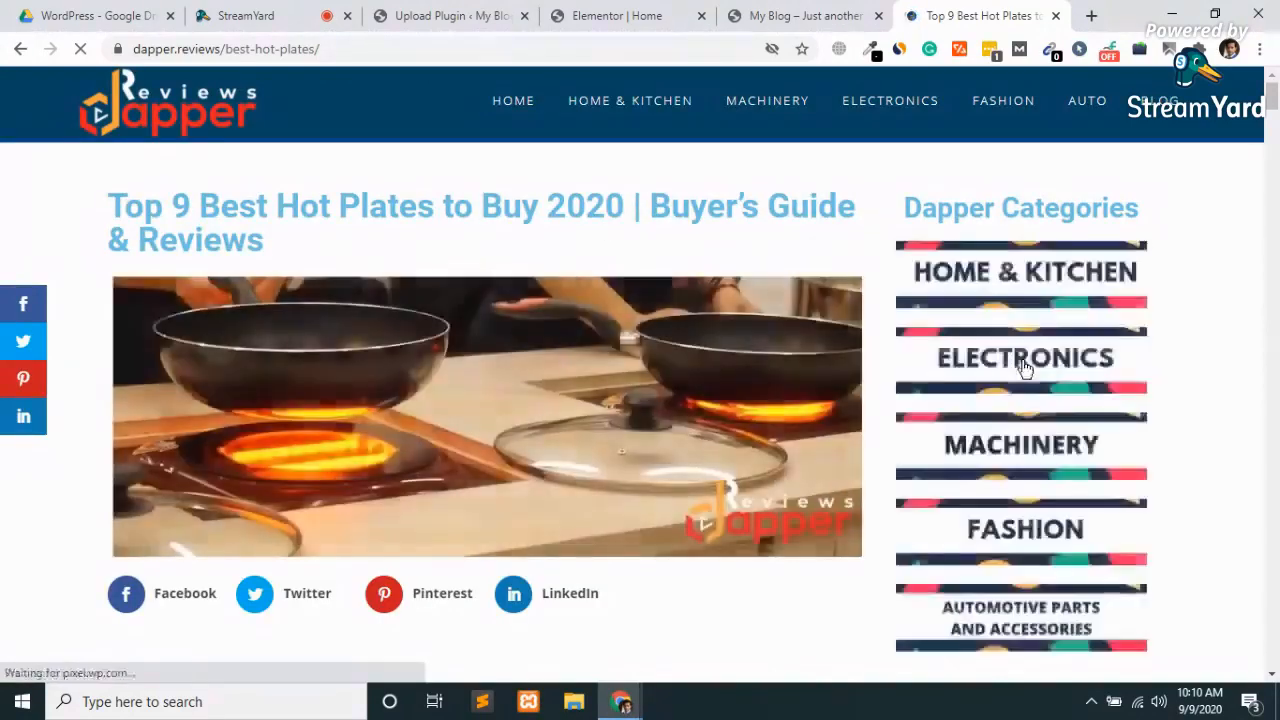
Save the Home & Kitchen and Electronics category banner images to the Downloads folder.
{"action": "right_click", "coordinate": [1028, 300]}
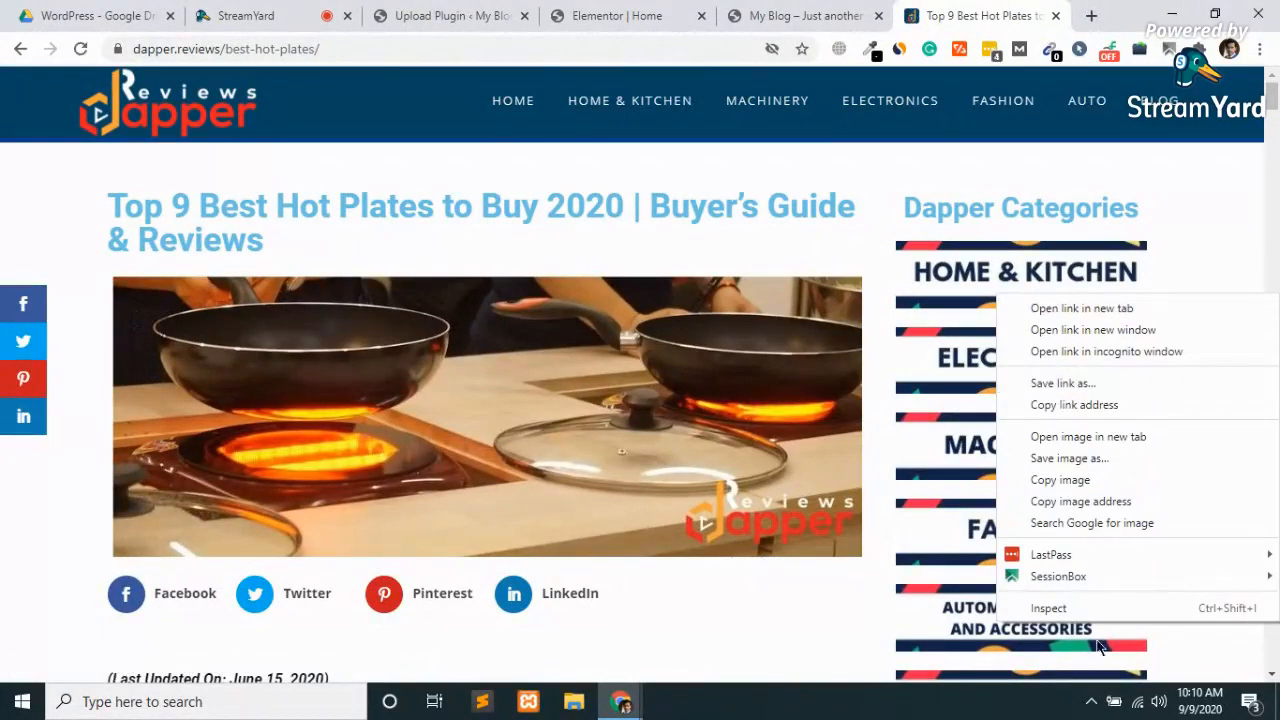
{"action": "left_click", "coordinate": [1072, 459]}
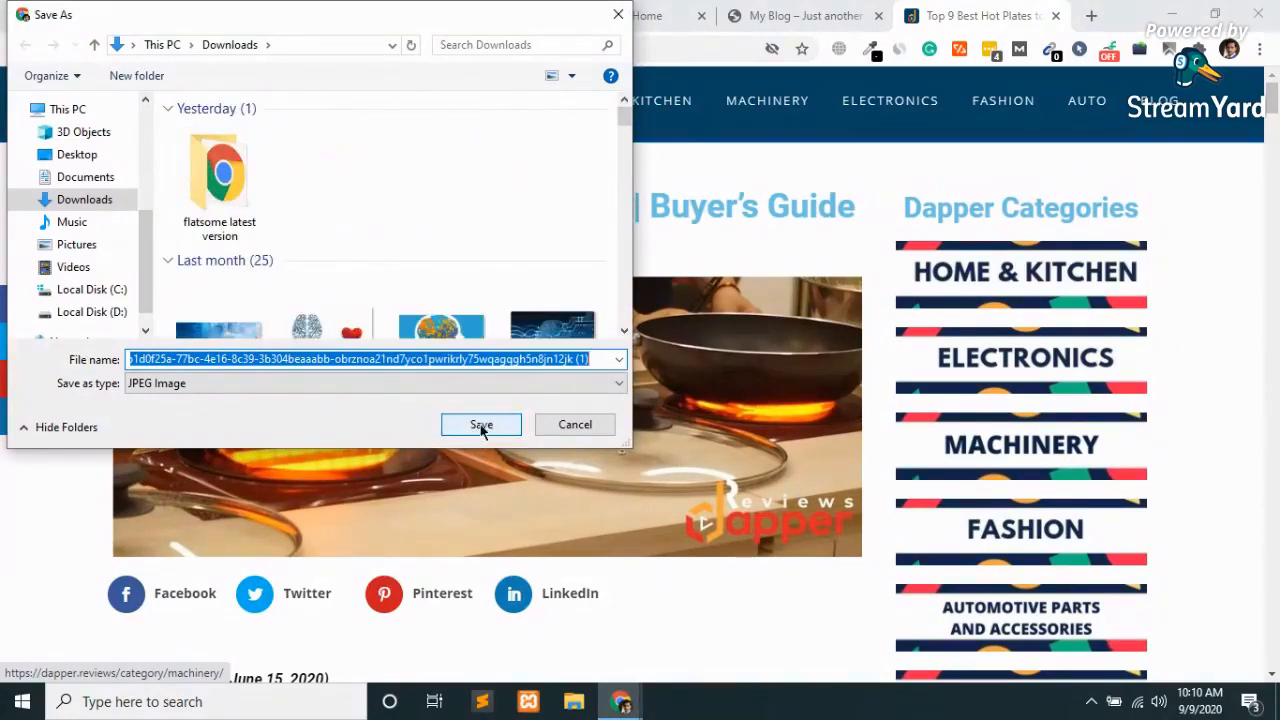
{"action": "left_click", "coordinate": [481, 425]}
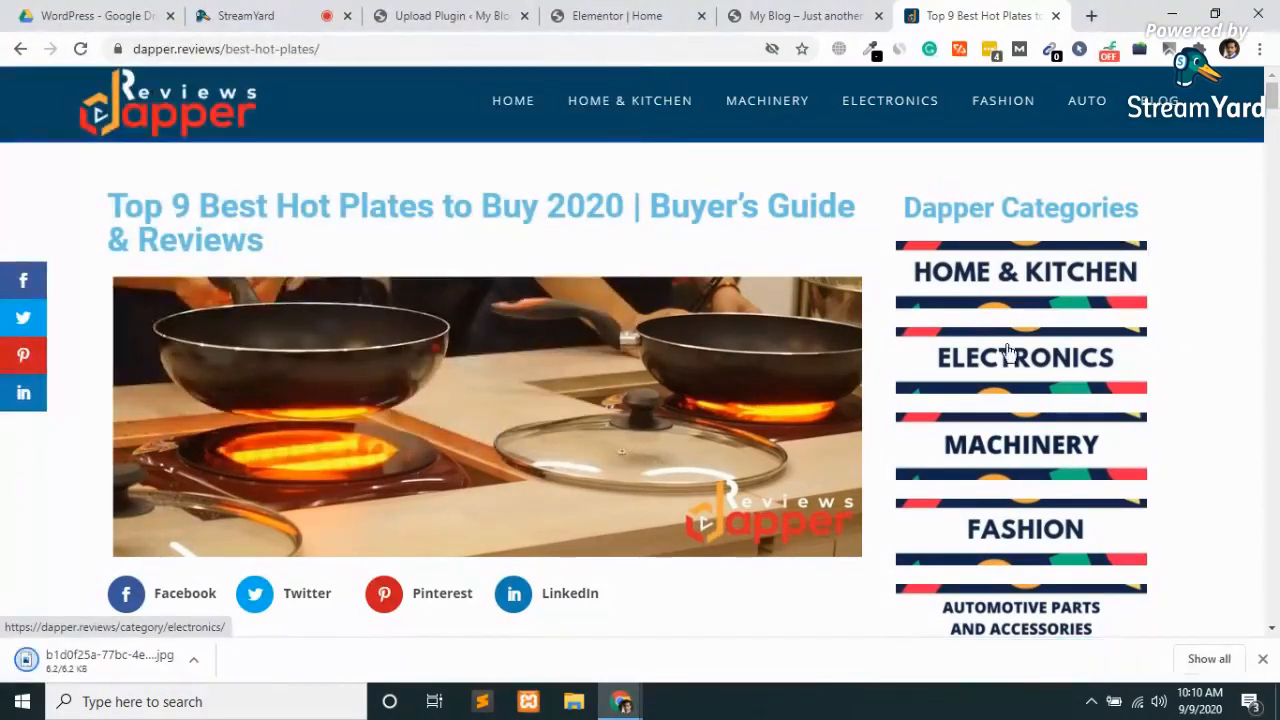
{"action": "right_click", "coordinate": [998, 347]}
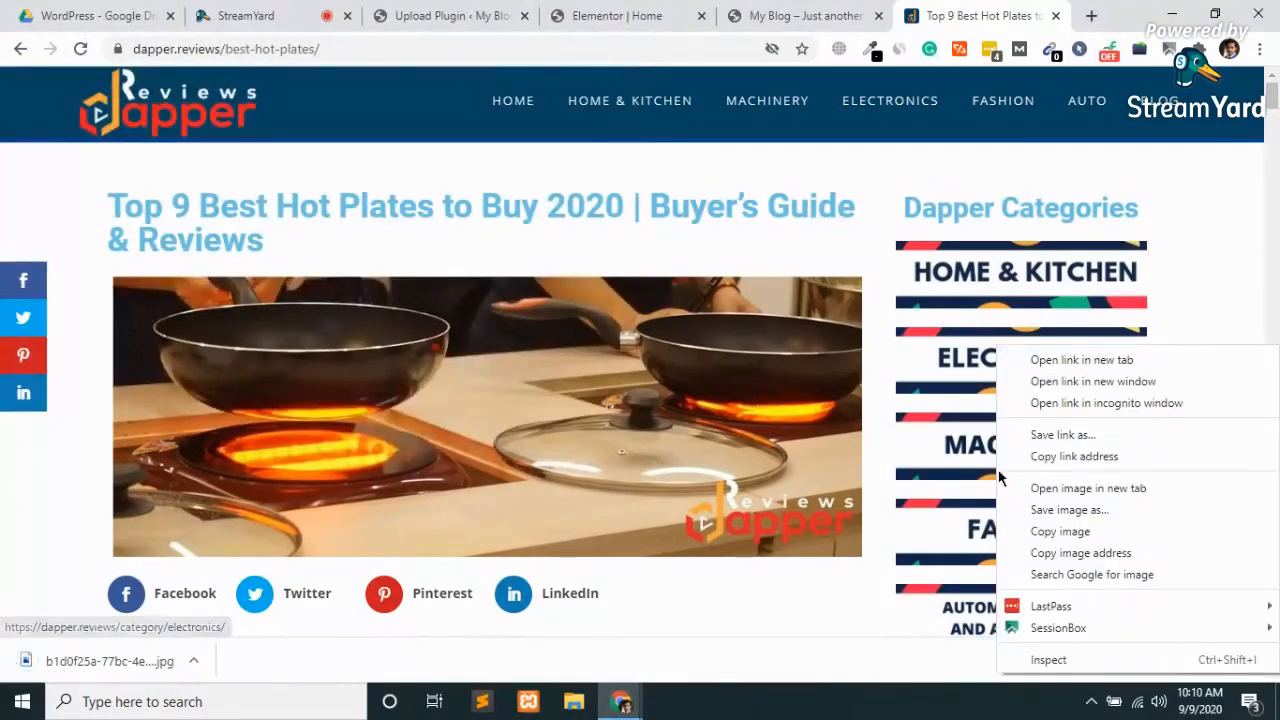
{"action": "left_click", "coordinate": [1061, 511]}
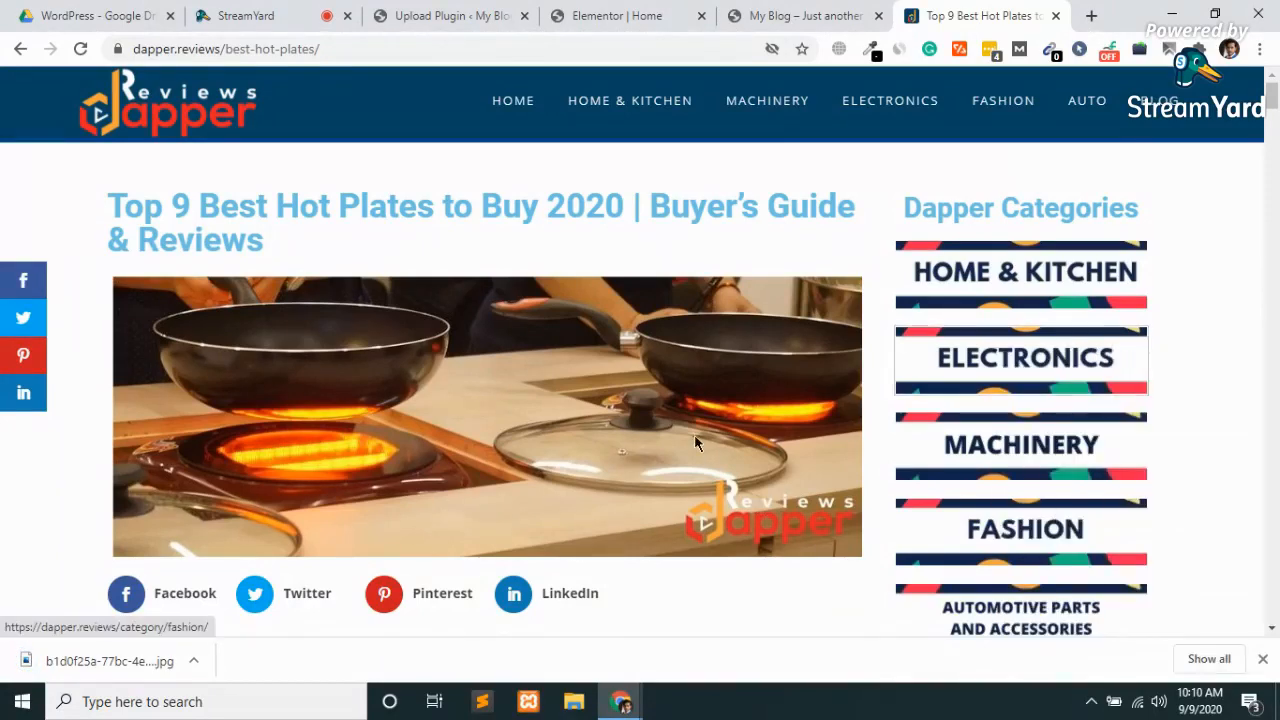
{"action": "left_click", "coordinate": [481, 423]}
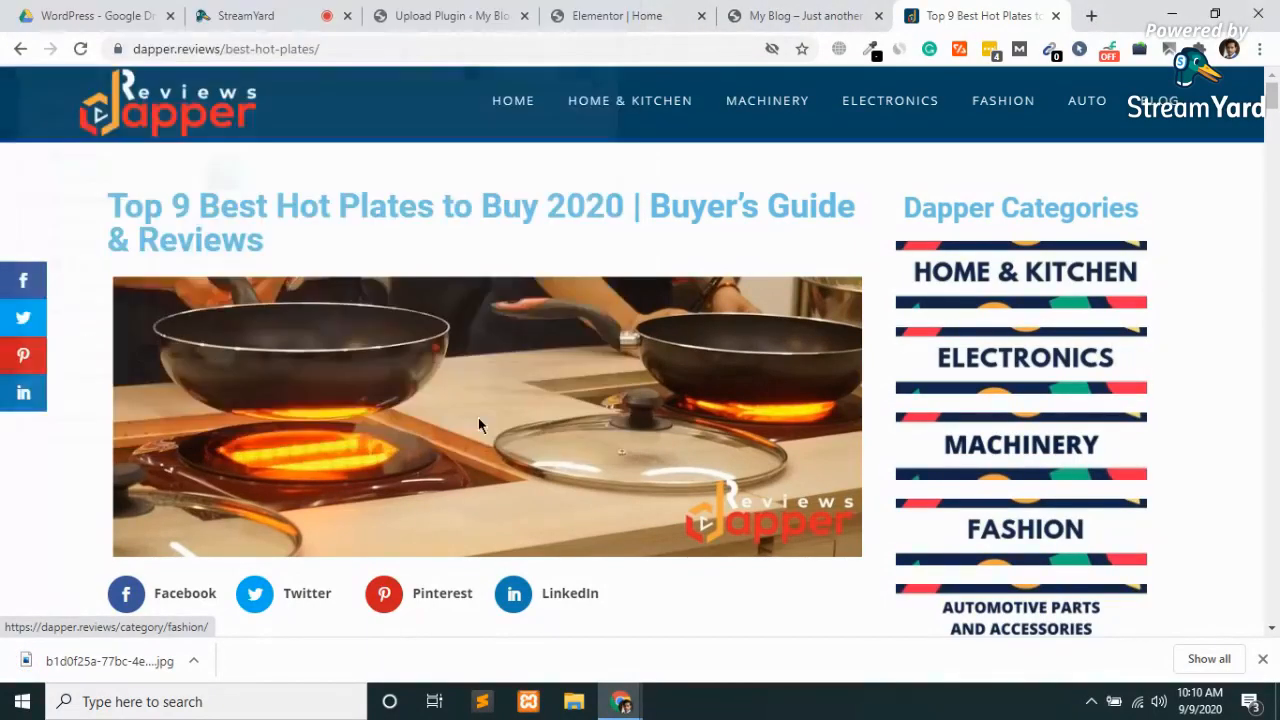
Save the Machinery category banner to the Downloads folder as a PNG image.
{"action": "right_click", "coordinate": [1005, 448]}
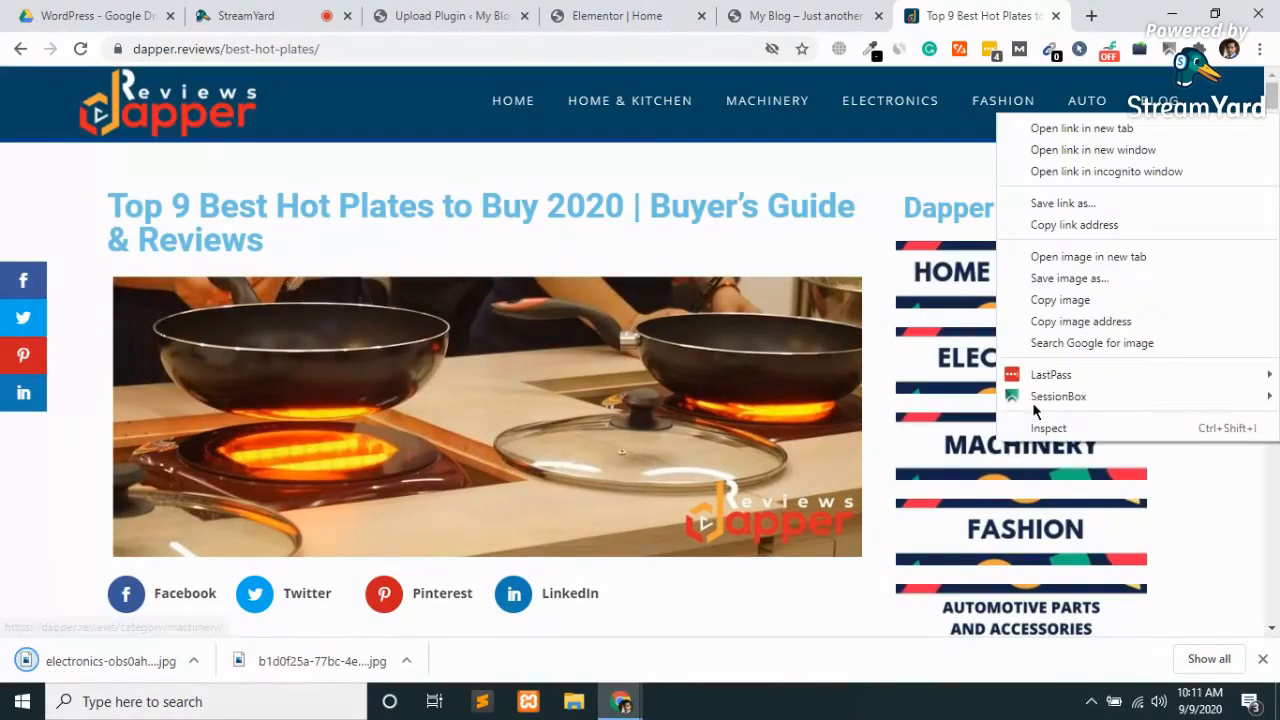
{"action": "left_click", "coordinate": [1052, 280]}
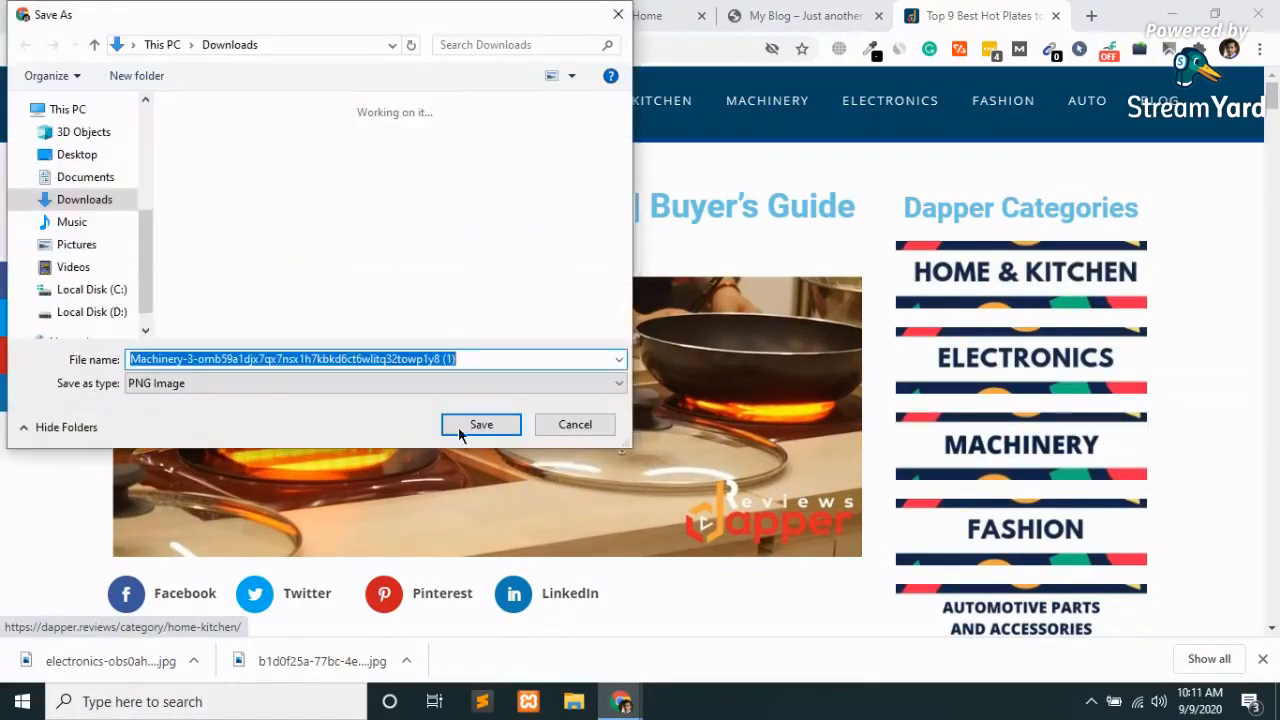
{"action": "left_click", "coordinate": [476, 424]}
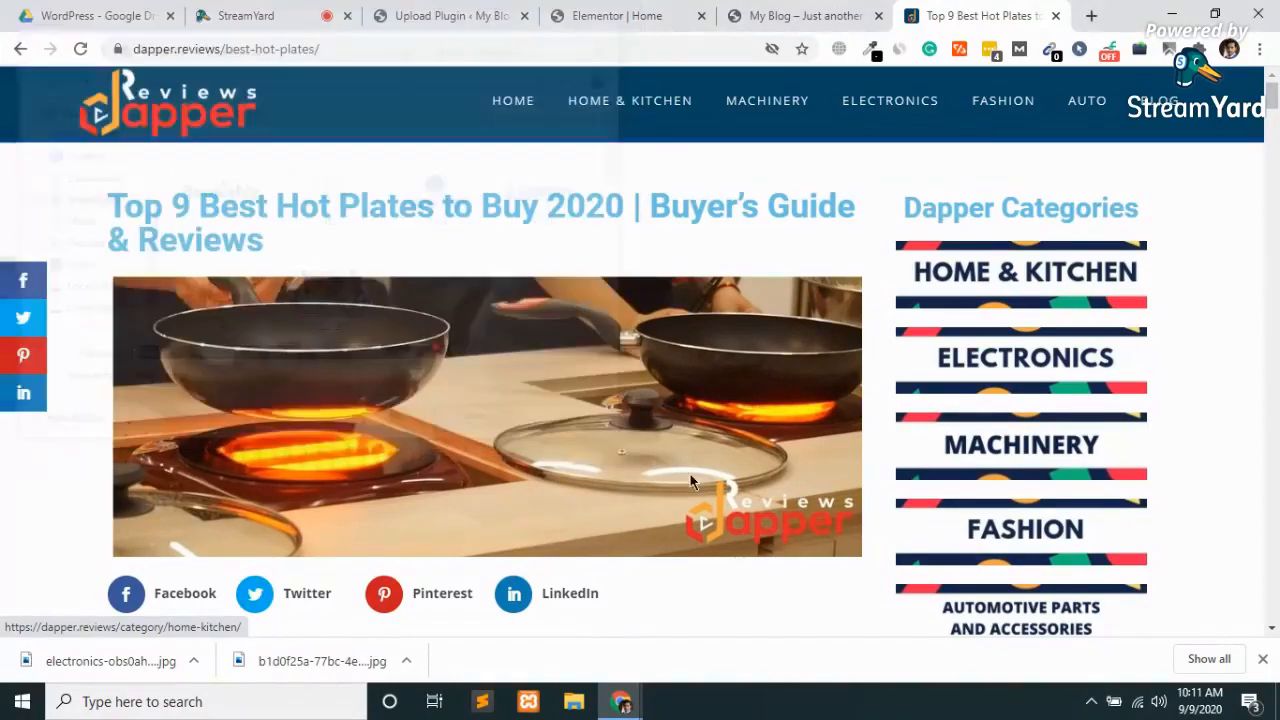
Save the Fashion and Automotive Parts and Accessories category banner images to the Downloads folder.
{"action": "right_click", "coordinate": [1000, 538]}
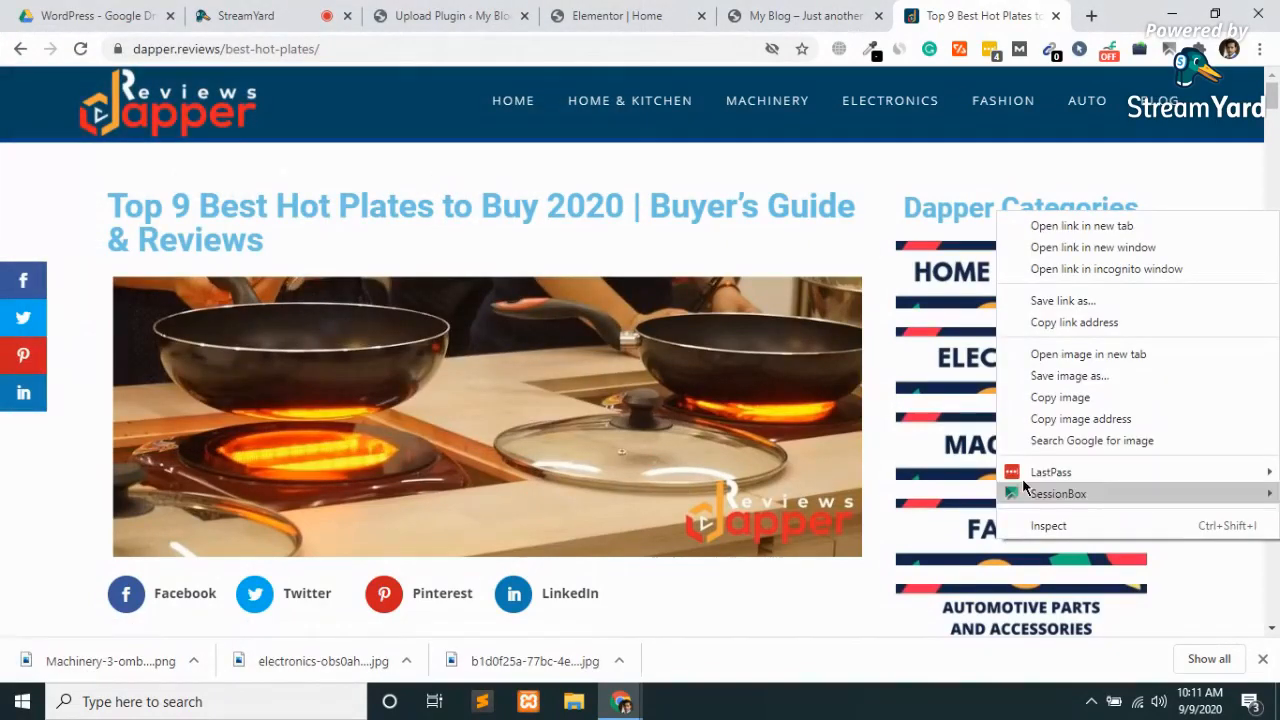
{"action": "left_click", "coordinate": [1068, 377]}
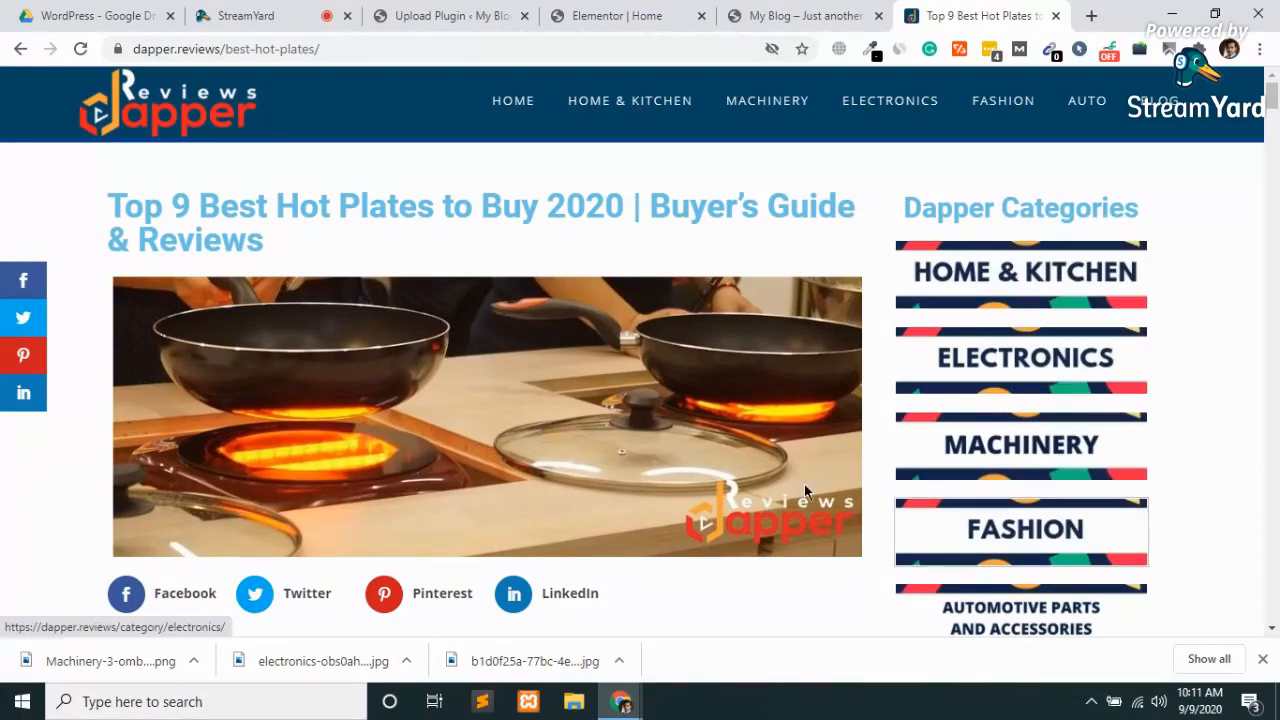
{"action": "left_click", "coordinate": [481, 424]}
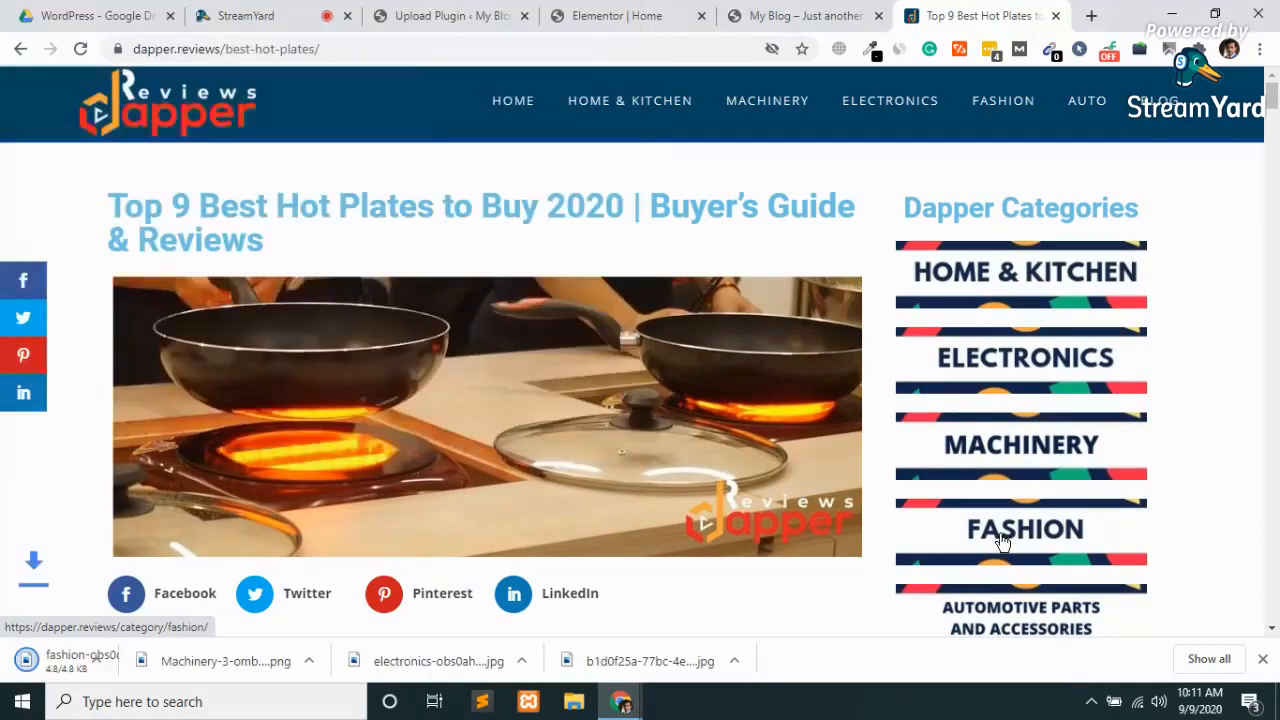
{"action": "scroll", "coordinate": [1003, 543], "scroll_direction": "down", "scroll_amount": 2}
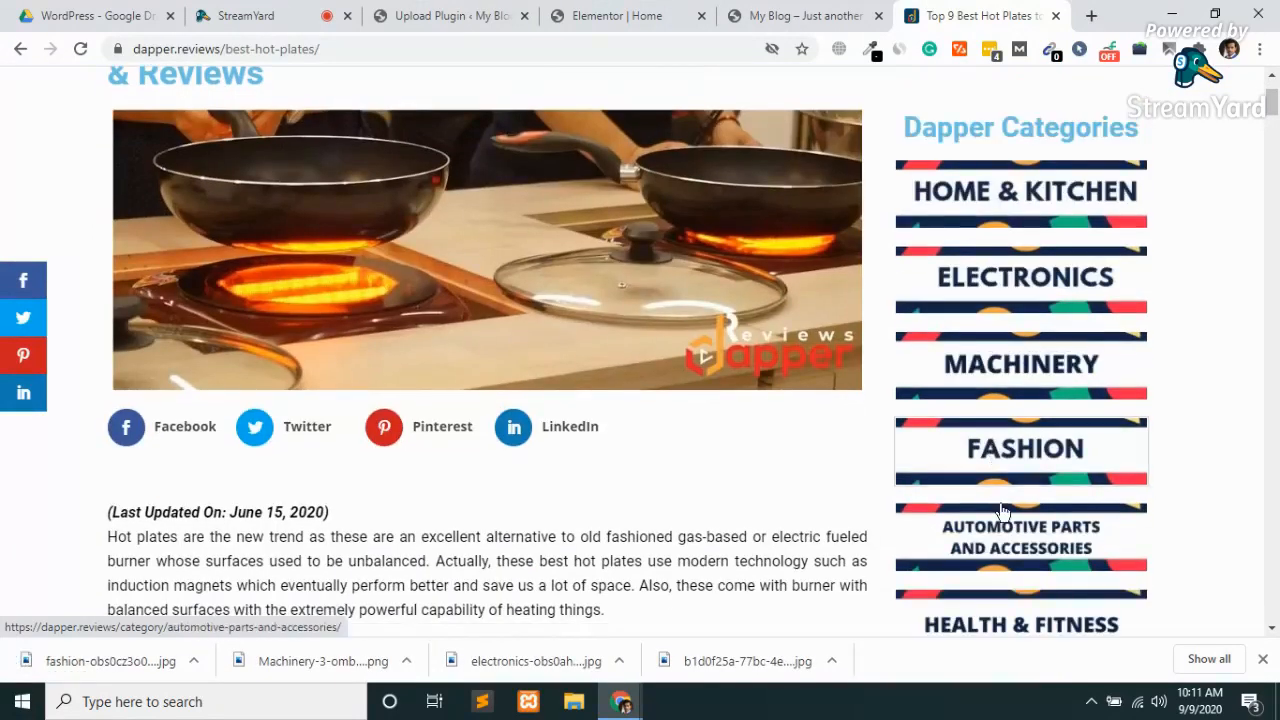
{"action": "right_click", "coordinate": [997, 531]}
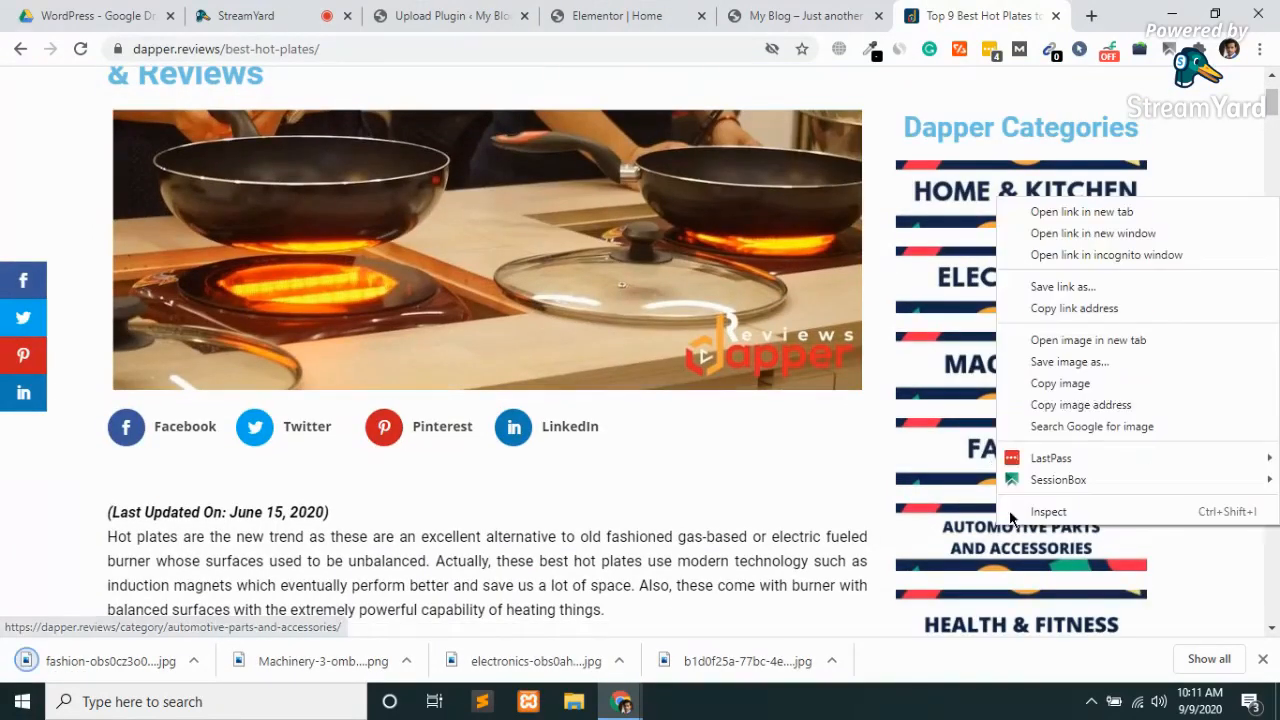
{"action": "left_click", "coordinate": [1052, 362]}
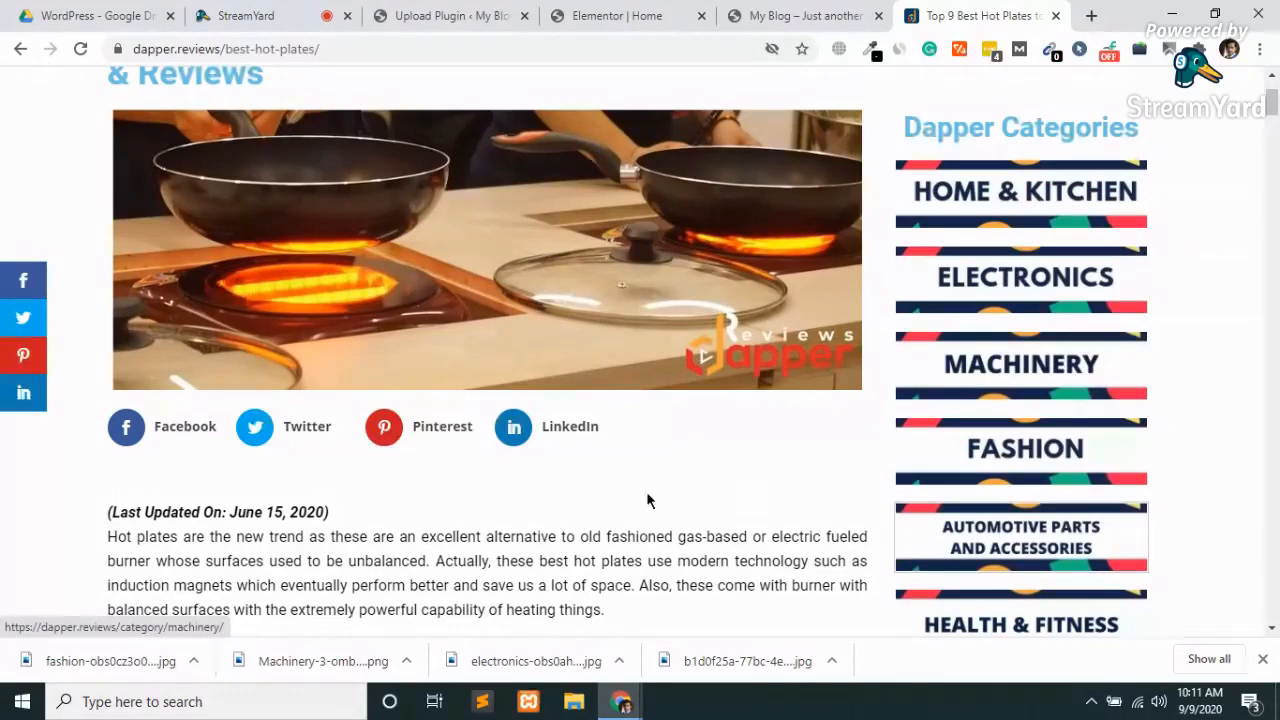
{"action": "left_click", "coordinate": [505, 428]}
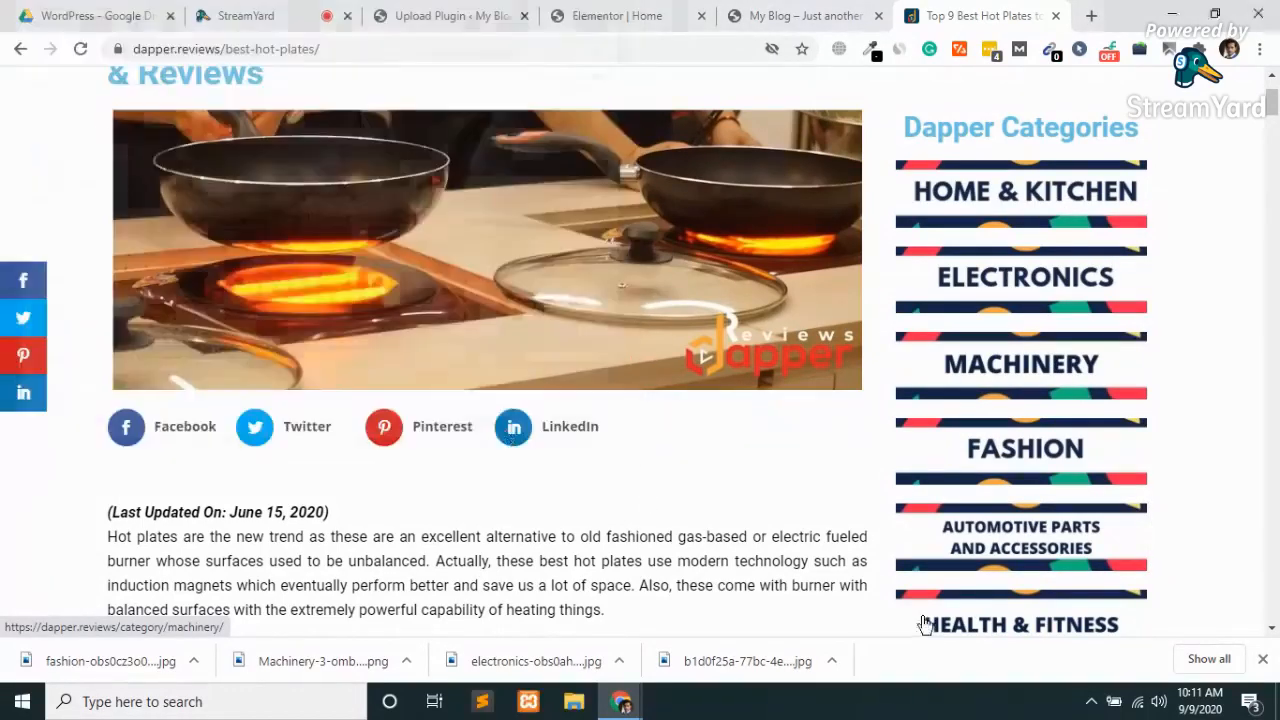
Save the Health & Fitness category banner to the Downloads folder as PNG image Machinery-6-1024x273.
{"action": "right_click", "coordinate": [978, 620]}
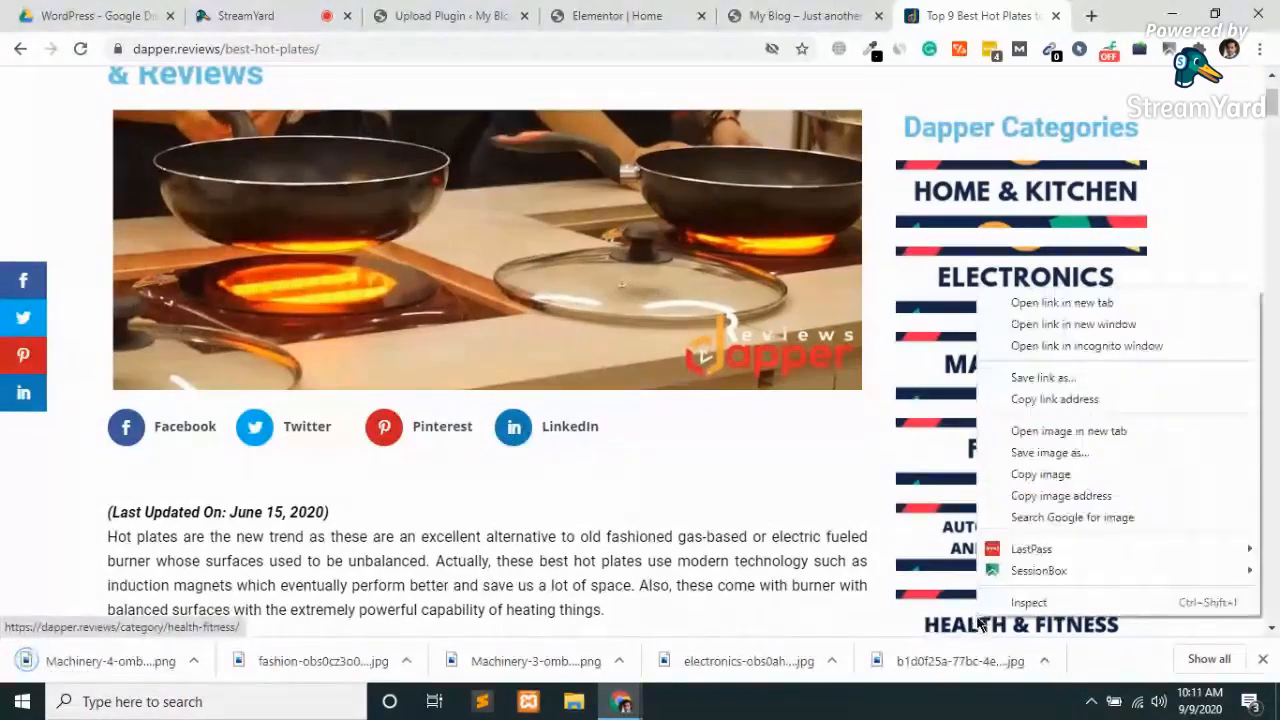
{"action": "left_click", "coordinate": [1053, 453]}
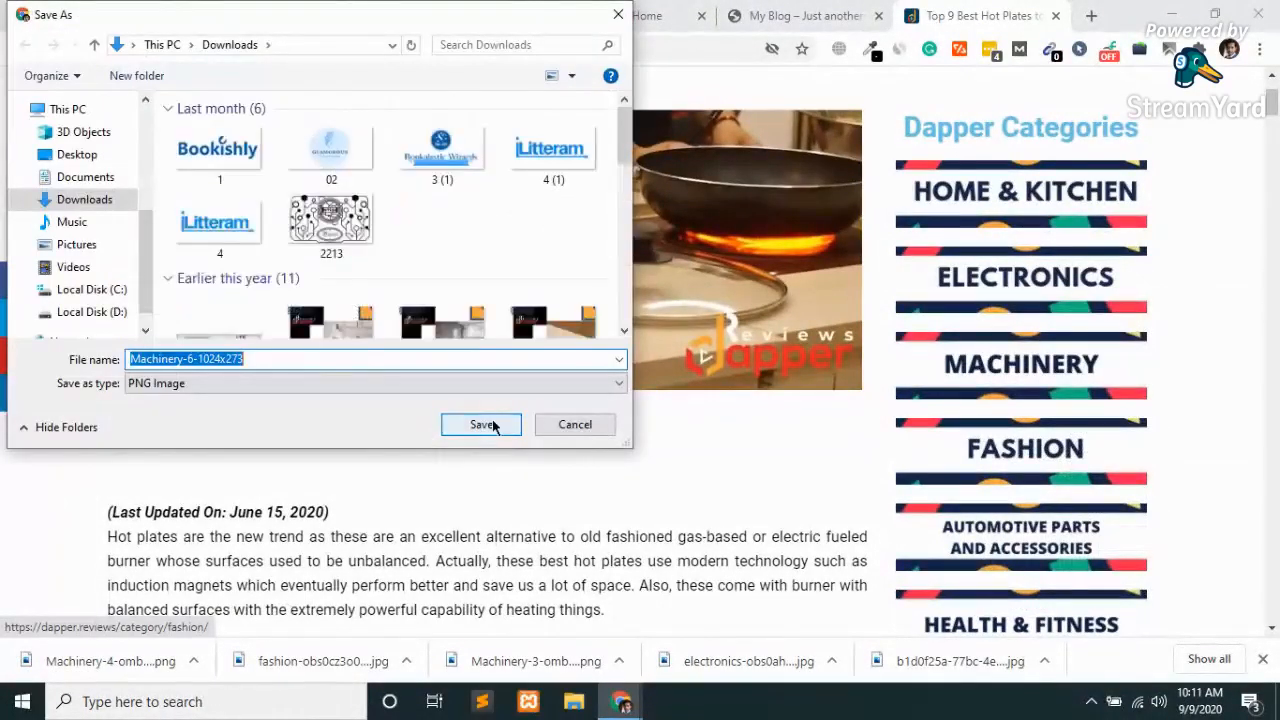
{"action": "left_click", "coordinate": [482, 425]}
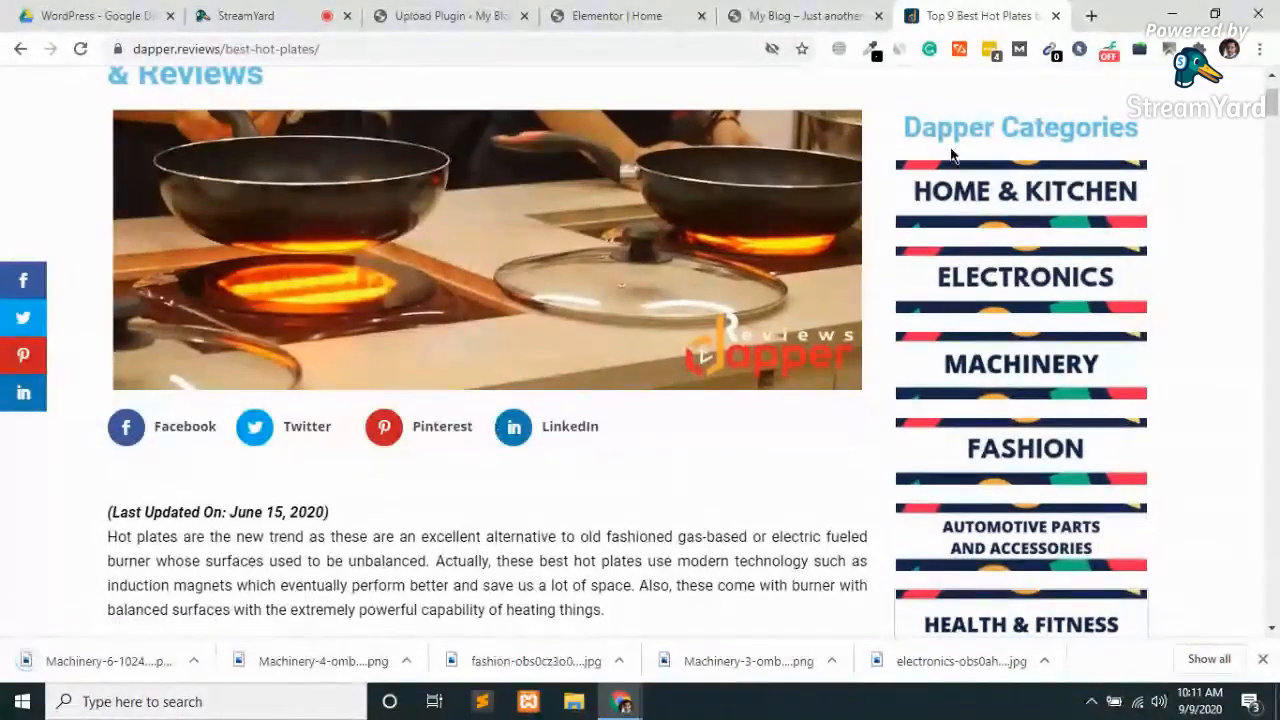
Return to the plugin installation page and activate the uploaded Elementor Pro plugin.
{"action": "left_click", "coordinate": [643, 10]}
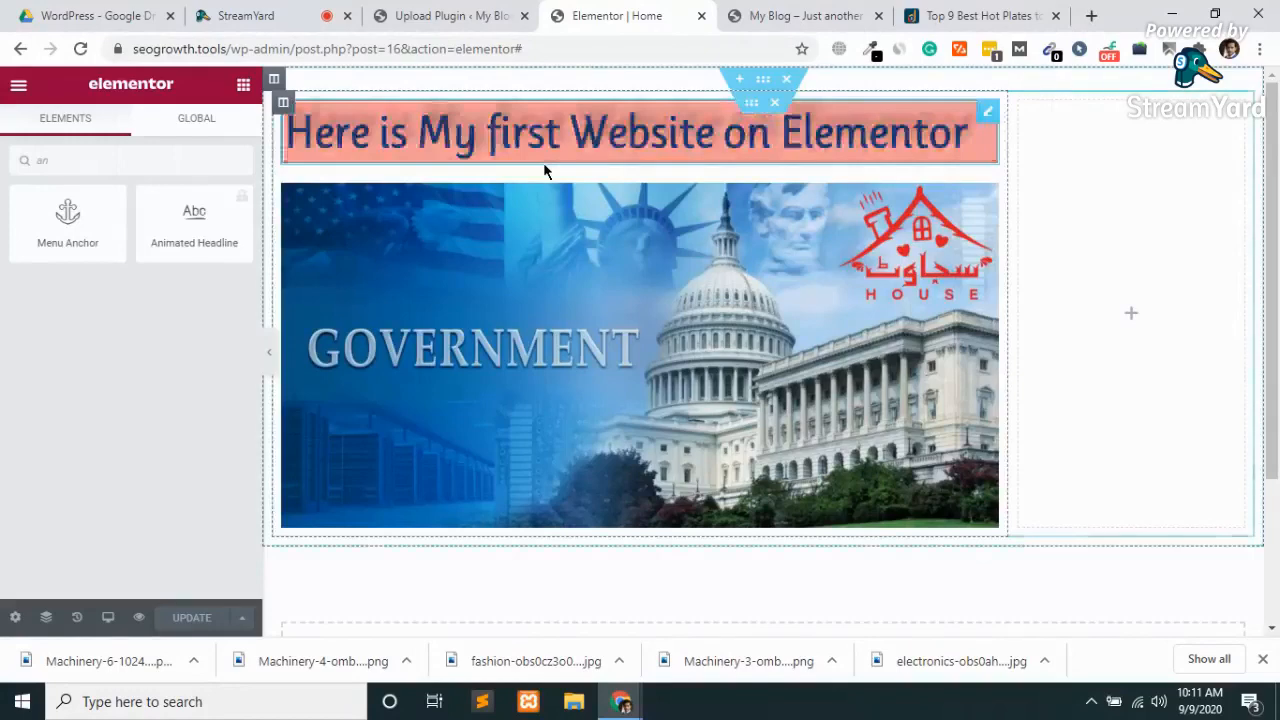
{"action": "left_click", "coordinate": [181, 124]}
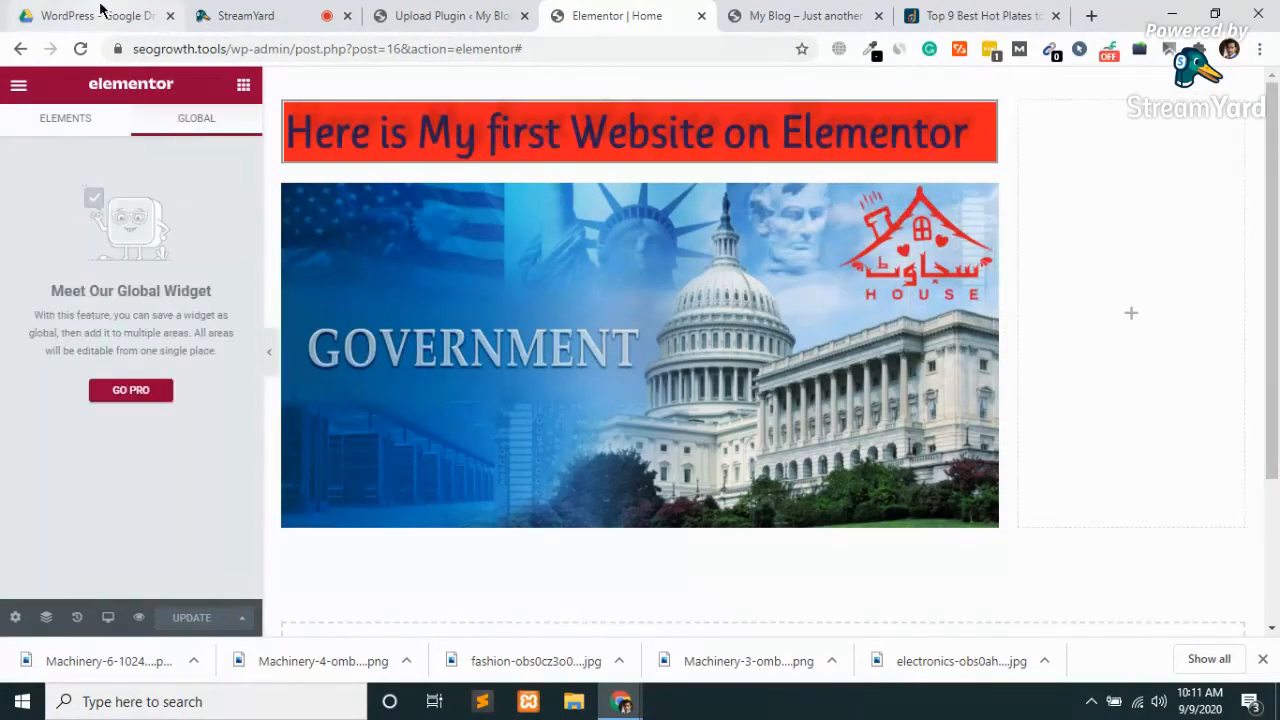
{"action": "left_click", "coordinate": [462, 12]}
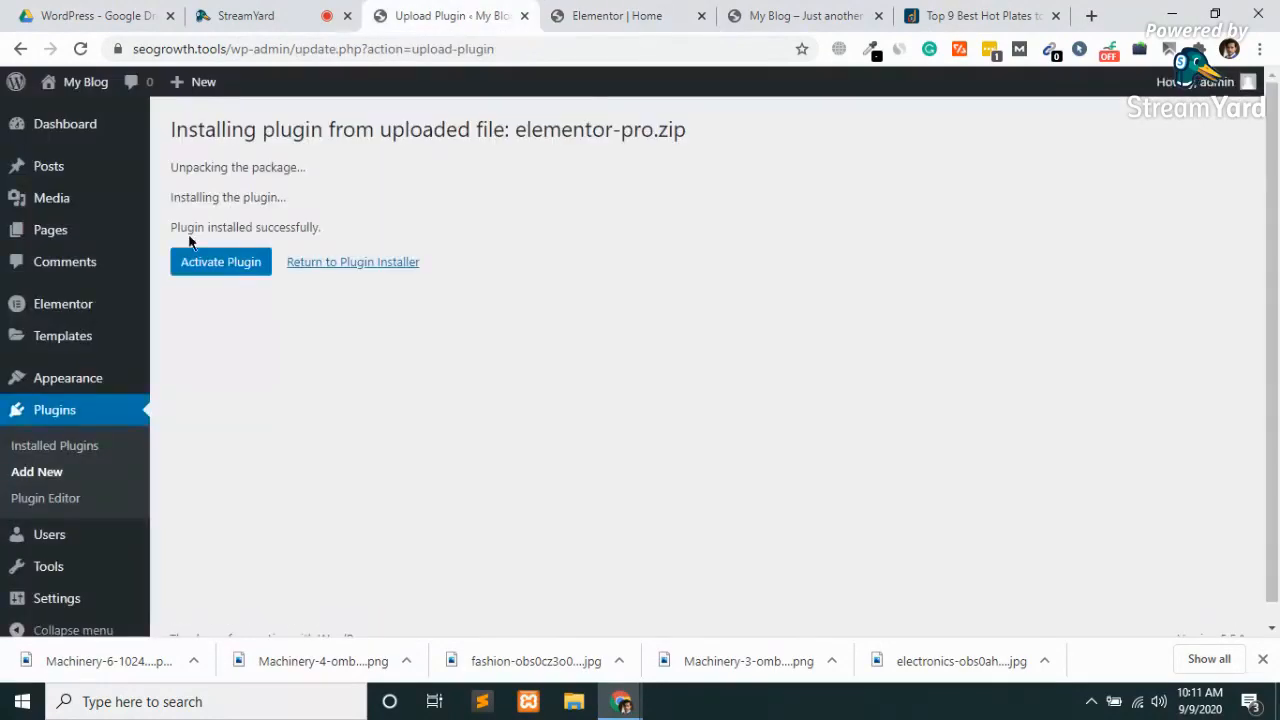
{"action": "left_click", "coordinate": [241, 266]}
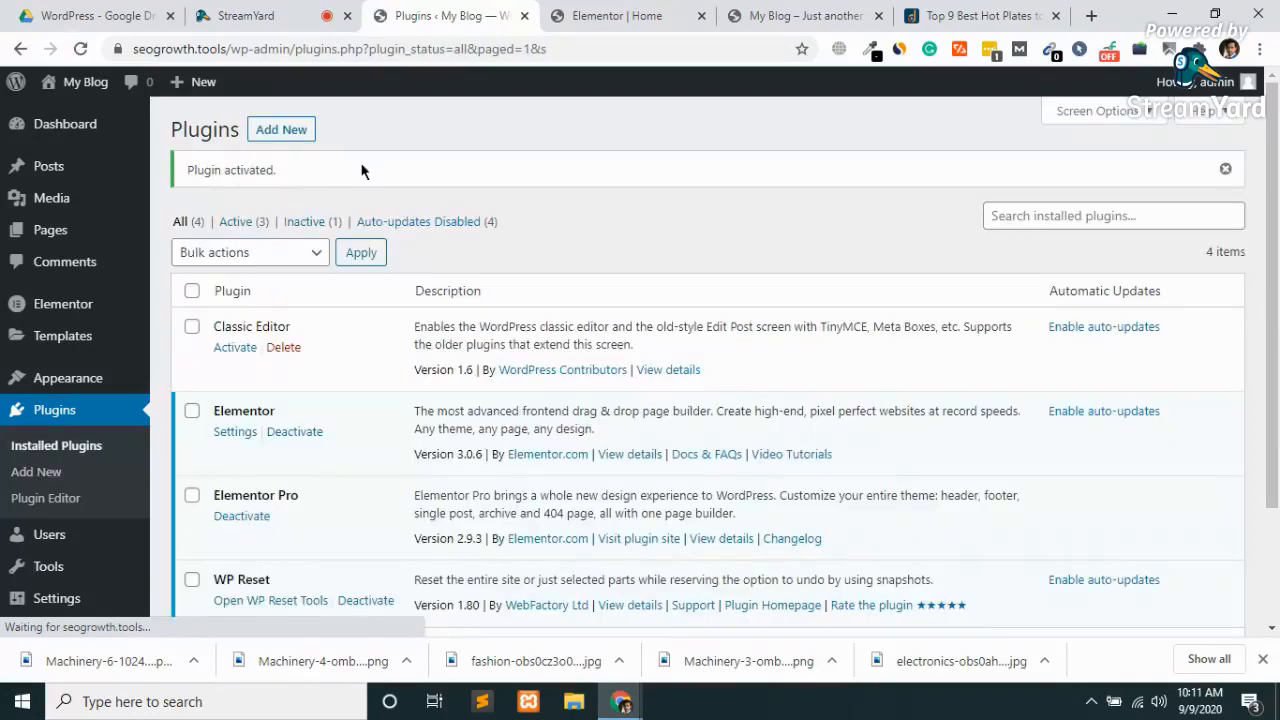
Reload the Home page's Elementor editor and look through the list of available widgets.
{"action": "left_click", "coordinate": [612, 15]}
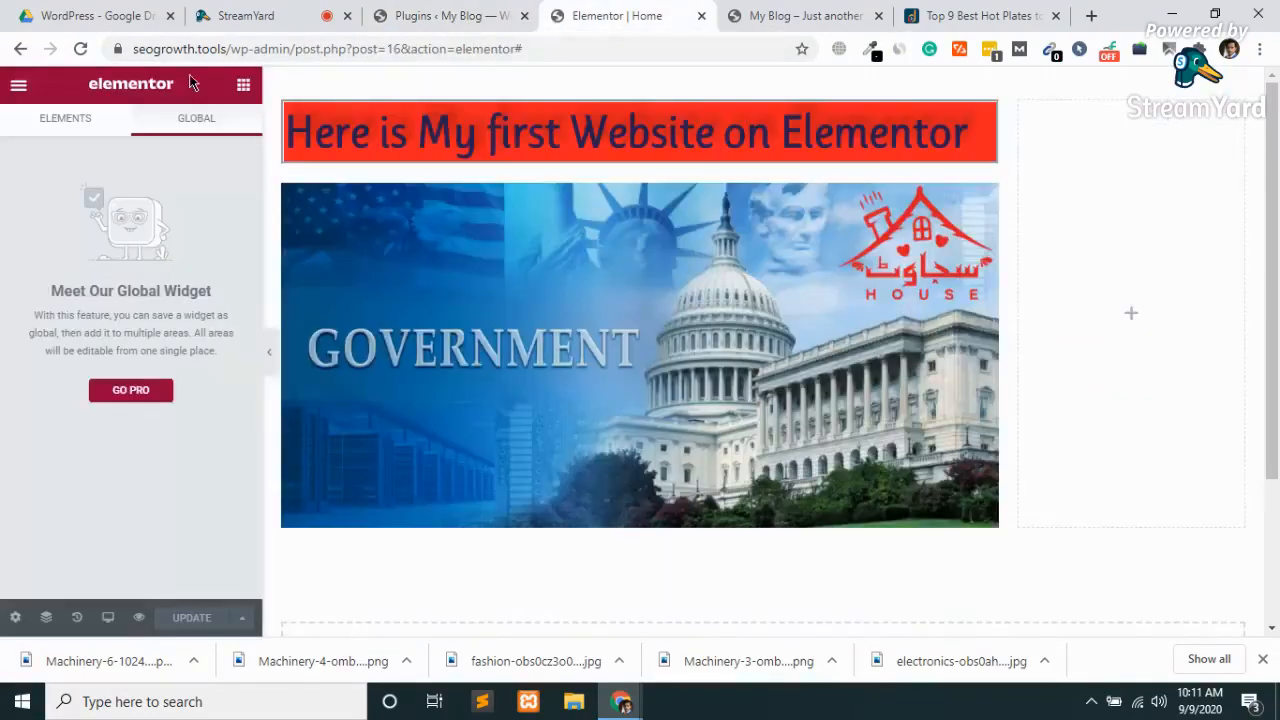
{"action": "left_click", "coordinate": [81, 49]}
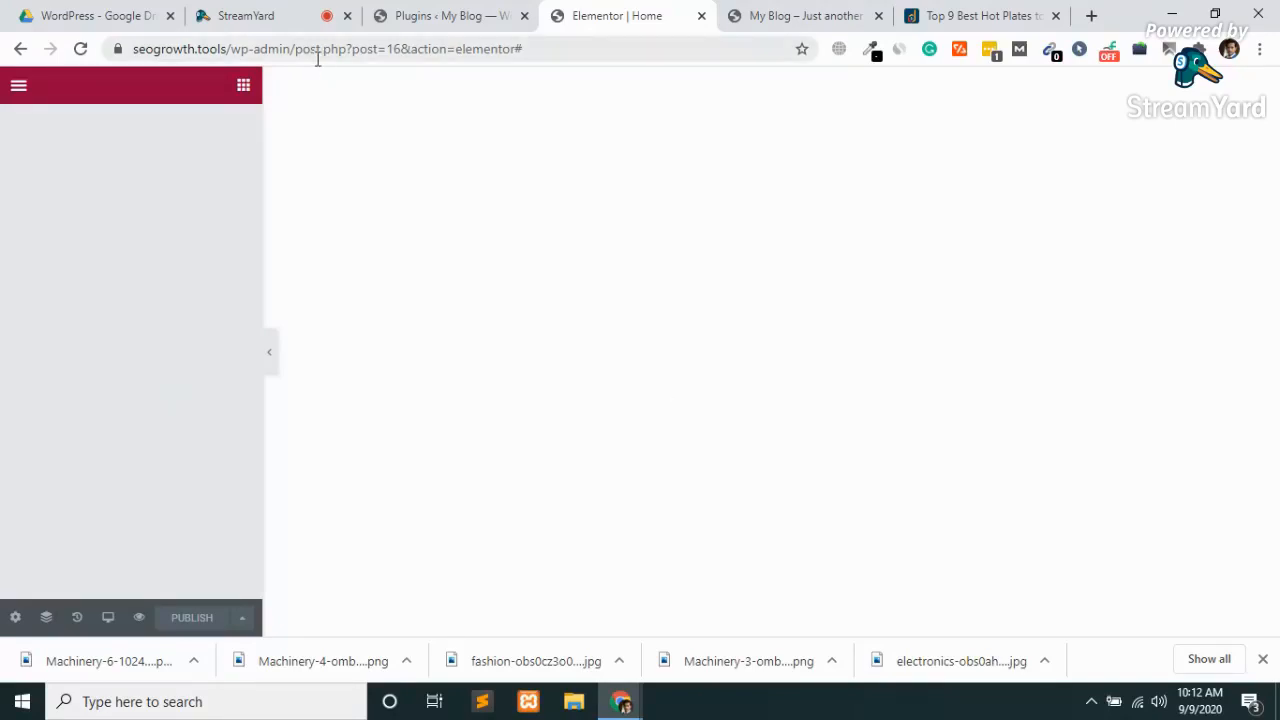
{"action": "left_click", "coordinate": [243, 88]}
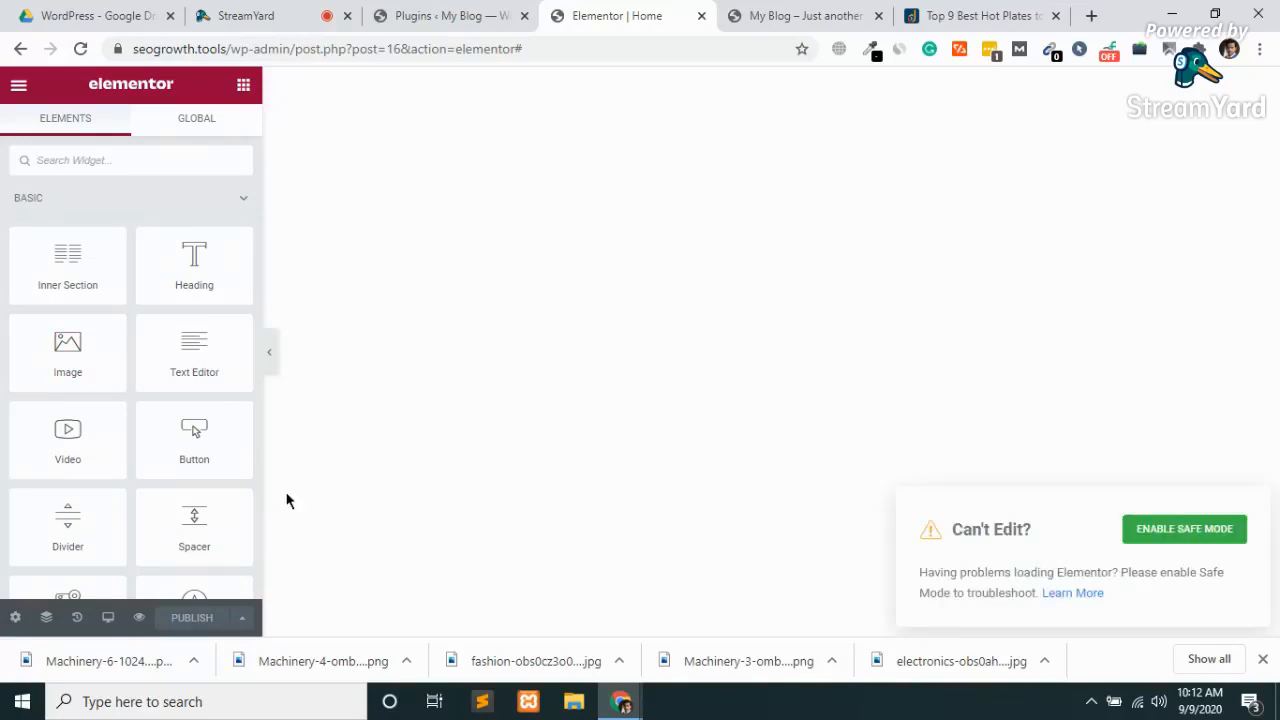
{"action": "scroll", "coordinate": [83, 443], "scroll_direction": "down", "scroll_amount": 15}
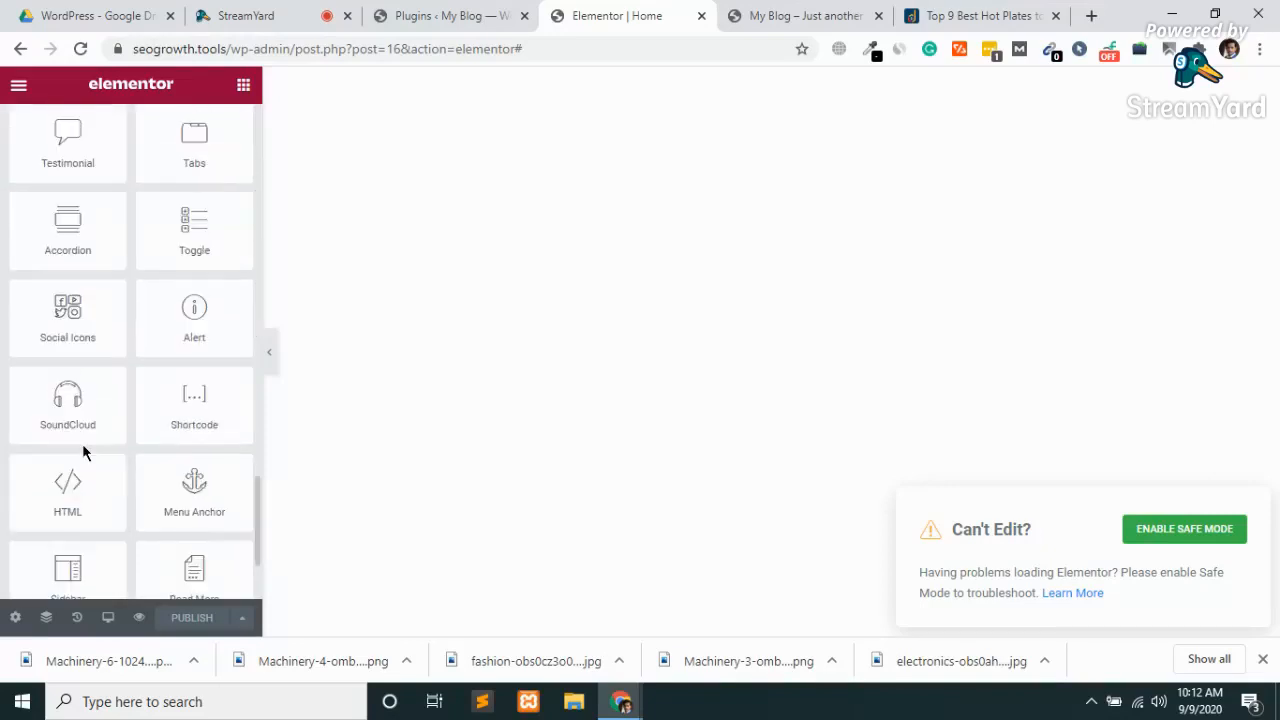
{"action": "scroll", "coordinate": [83, 453], "scroll_direction": "up", "scroll_amount": 12}
{"action": "scroll", "coordinate": [85, 453], "scroll_direction": "up", "scroll_amount": 3}
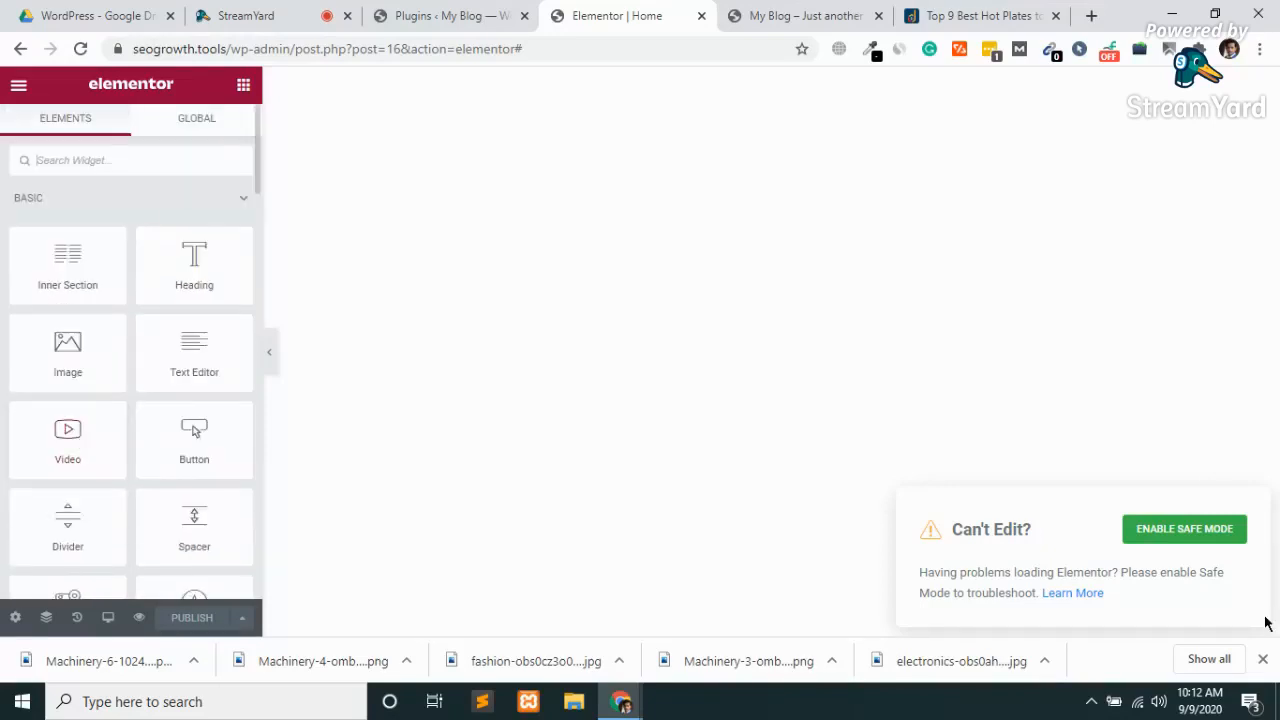
Enable Elementor's safe mode for the Home page, check the installed plugins, and reload the editor.
{"action": "left_click", "coordinate": [1168, 549]}
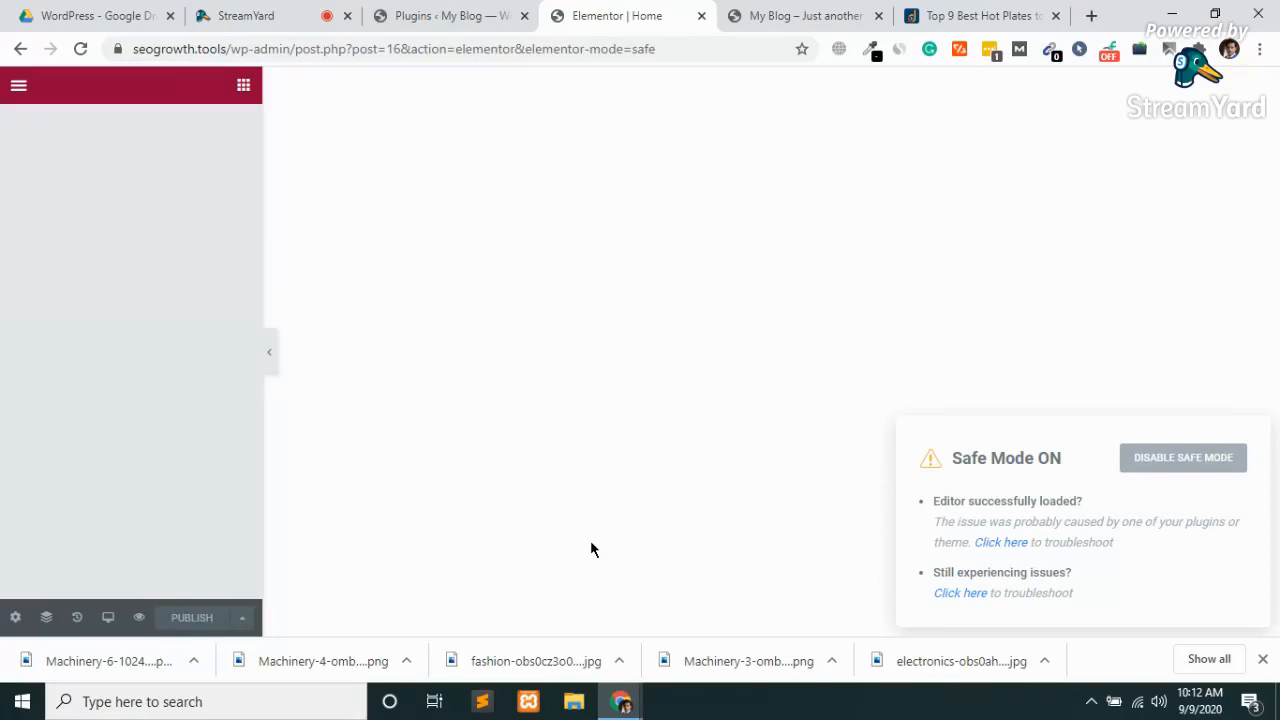
{"action": "left_click", "coordinate": [965, 15]}
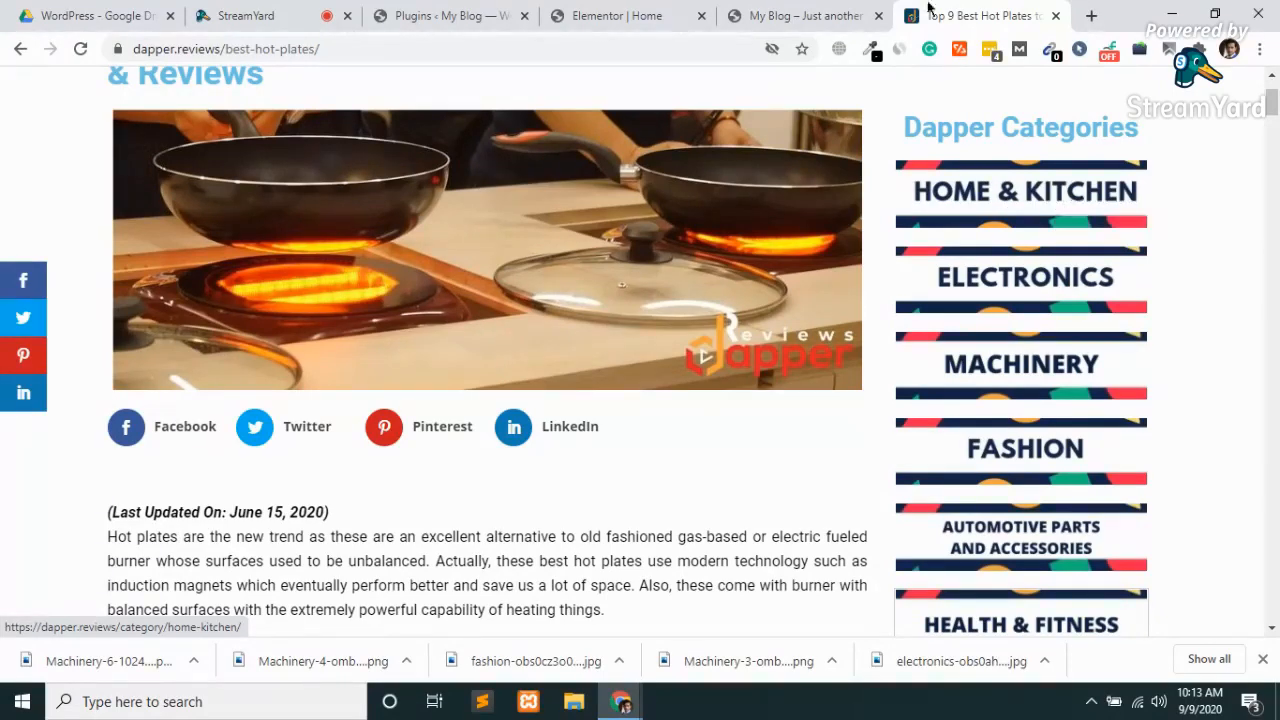
{"action": "left_click", "coordinate": [780, 15]}
{"action": "left_click", "coordinate": [671, 8]}
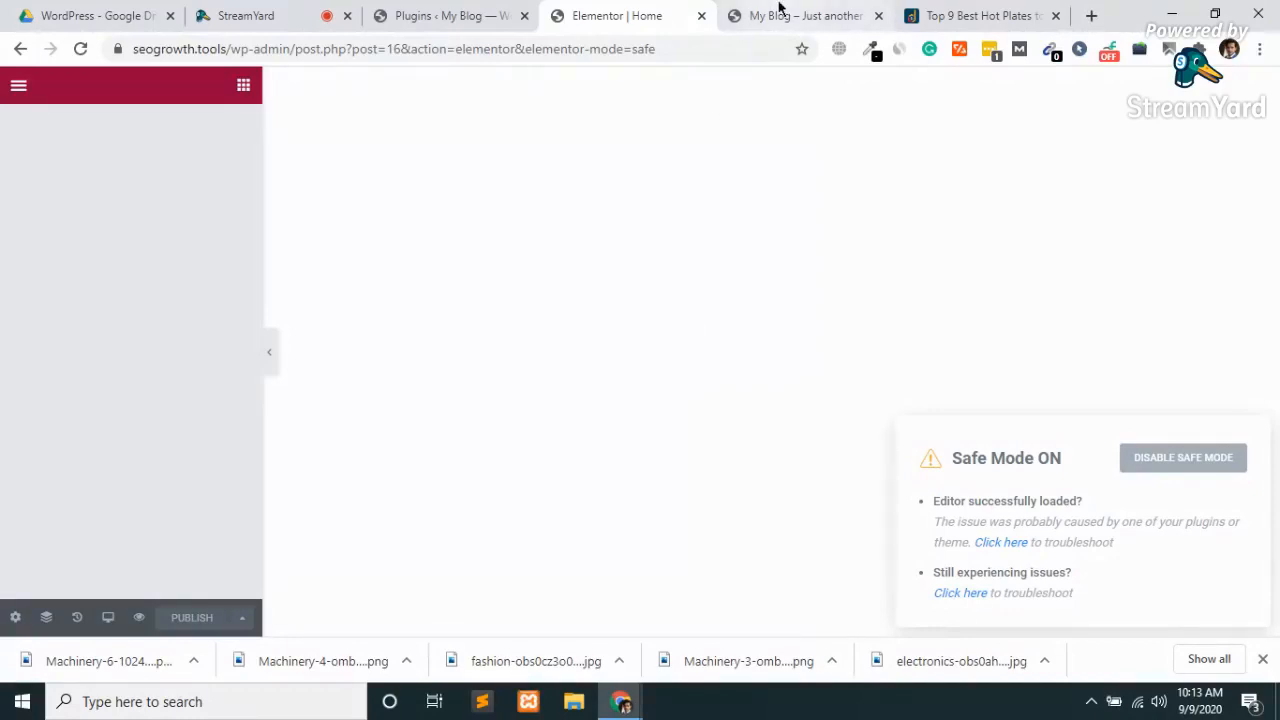
{"action": "left_click", "coordinate": [460, 8]}
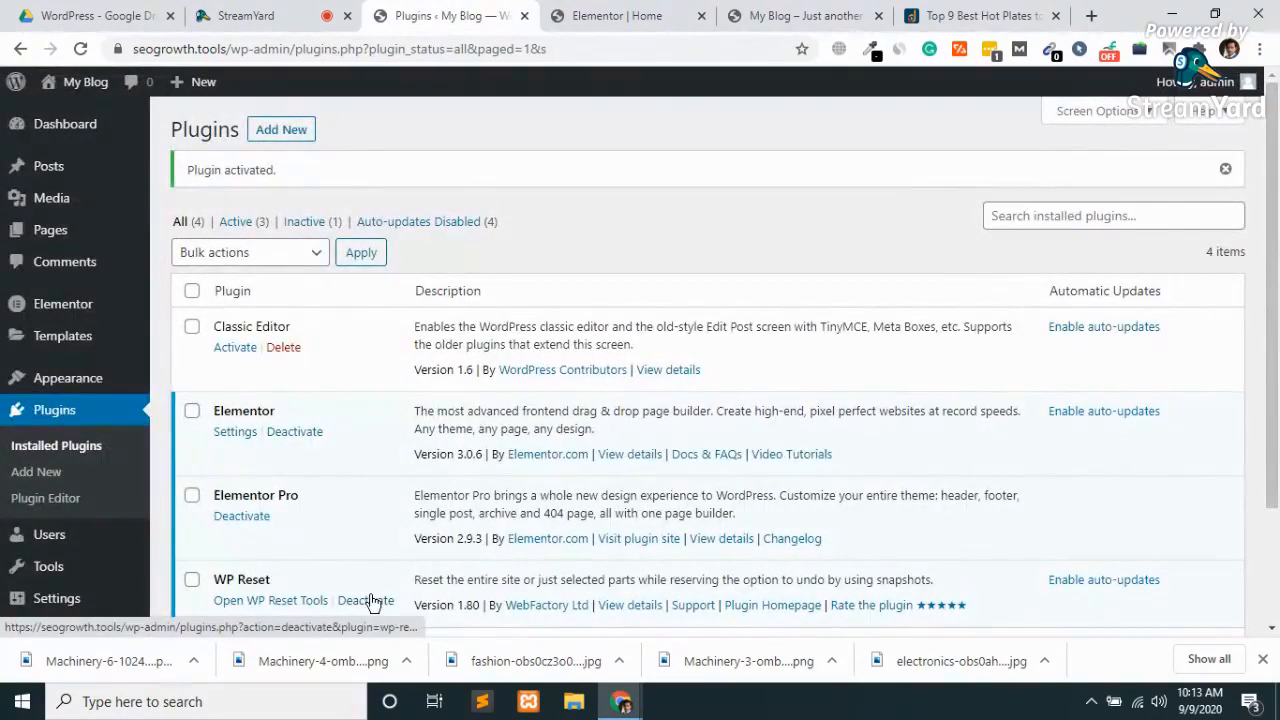
{"action": "left_click", "coordinate": [626, 8]}
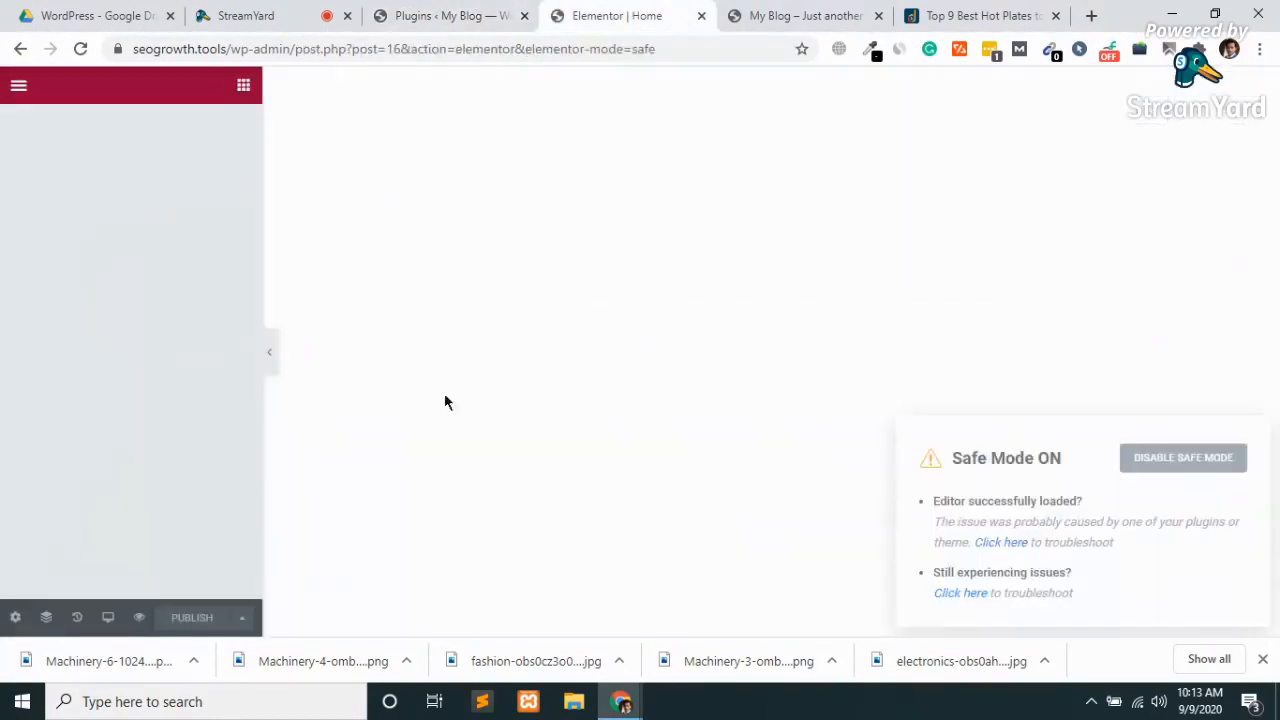
{"action": "left_click", "coordinate": [328, 48]}
{"action": "key", "text": "Return"}
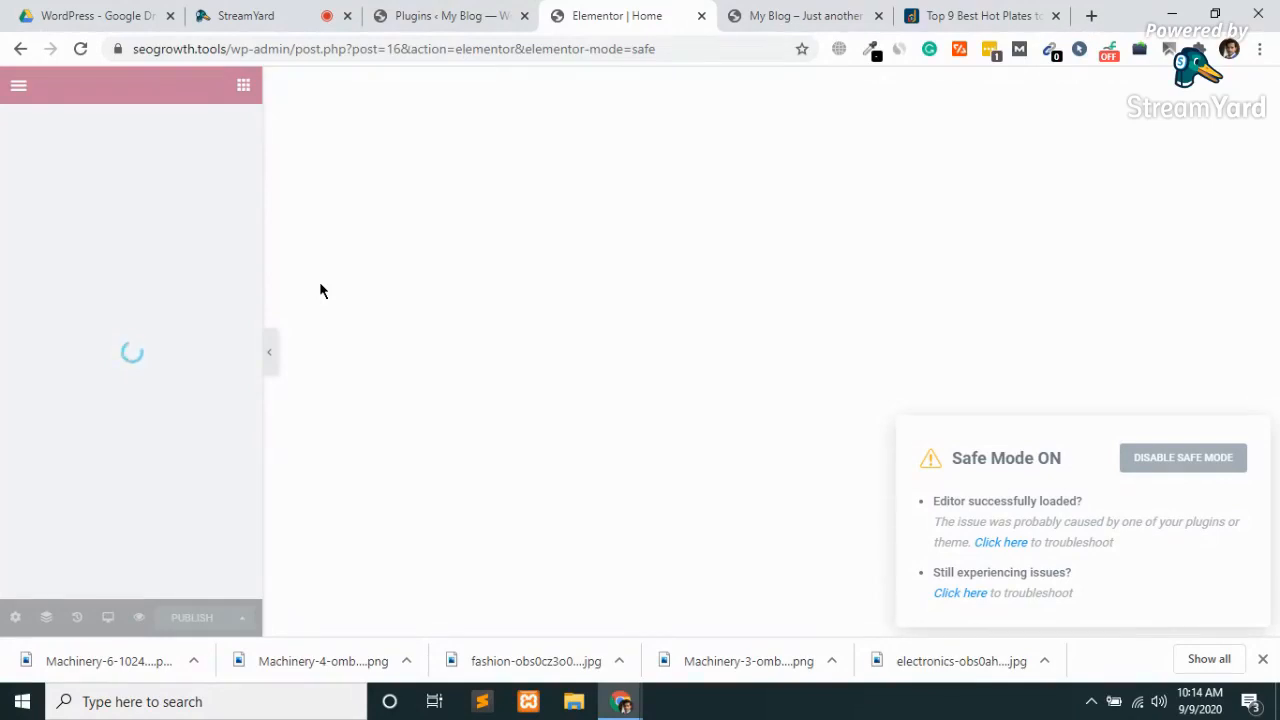
Deactivate the Elementor Pro plugin and return to the Home page's Elementor editor.
{"action": "left_click", "coordinate": [508, 12]}
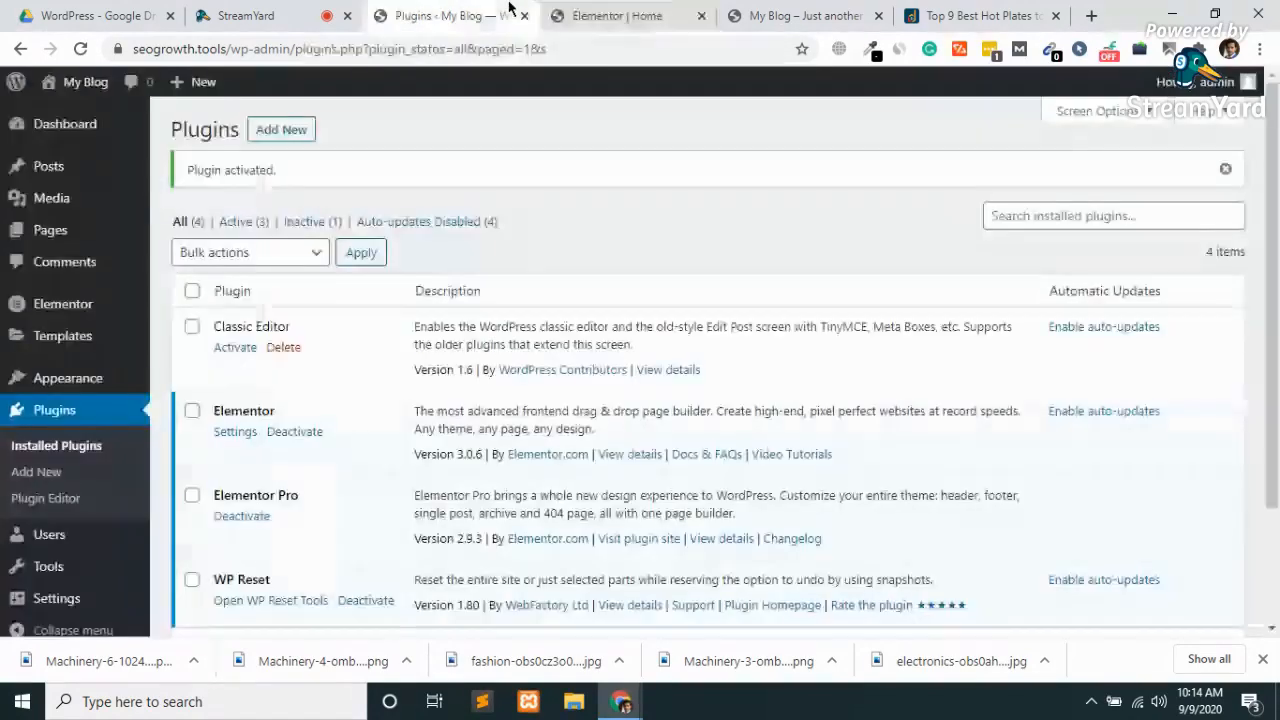
{"action": "left_click", "coordinate": [576, 8]}
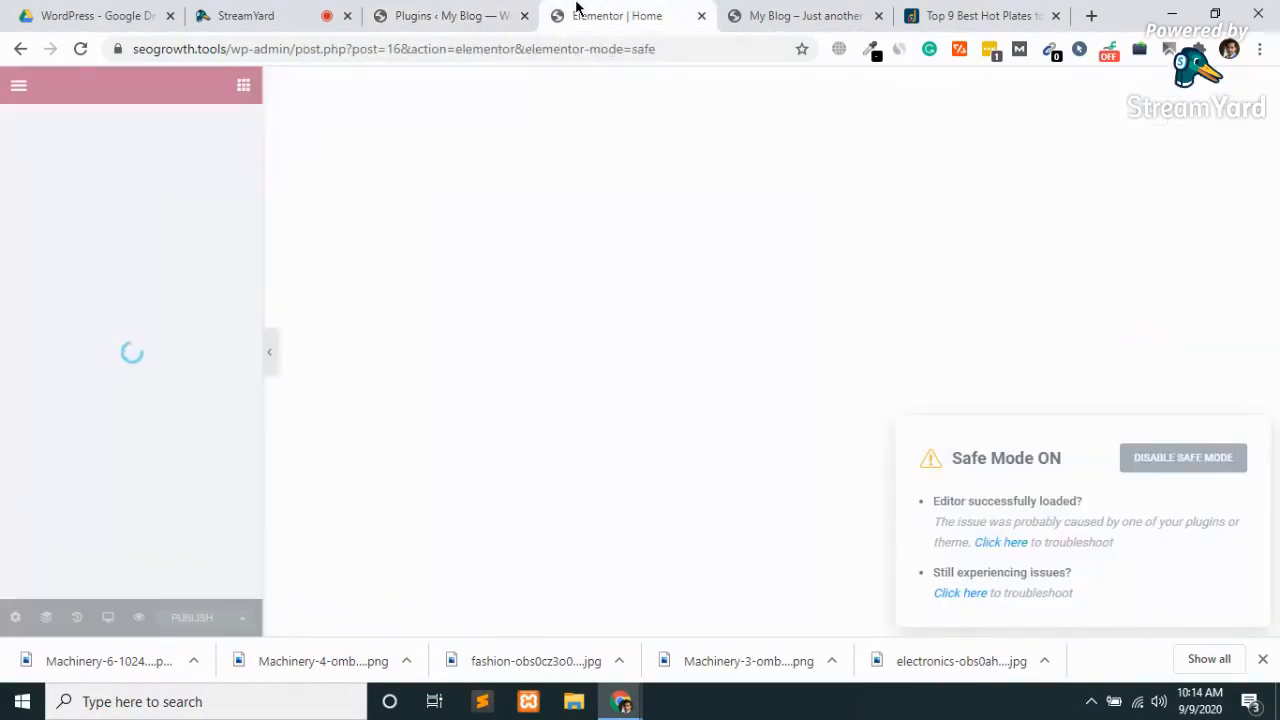
{"action": "left_click", "coordinate": [480, 12]}
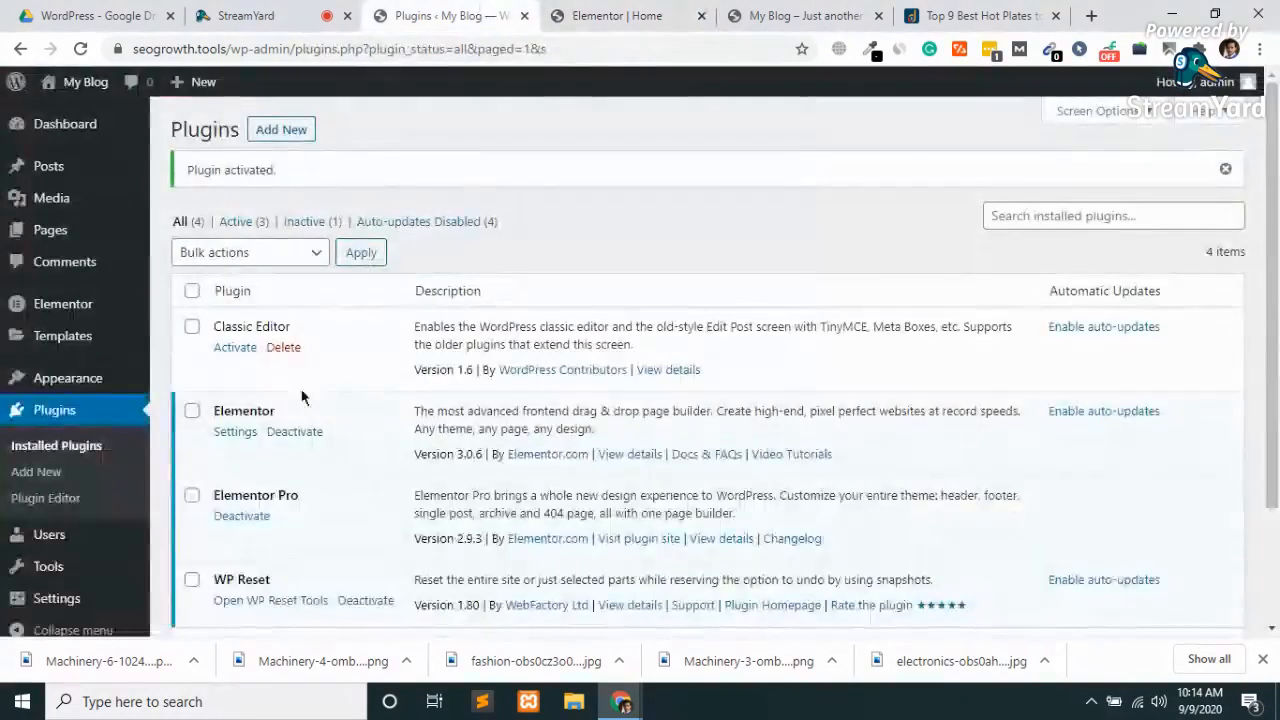
{"action": "left_click", "coordinate": [240, 516]}
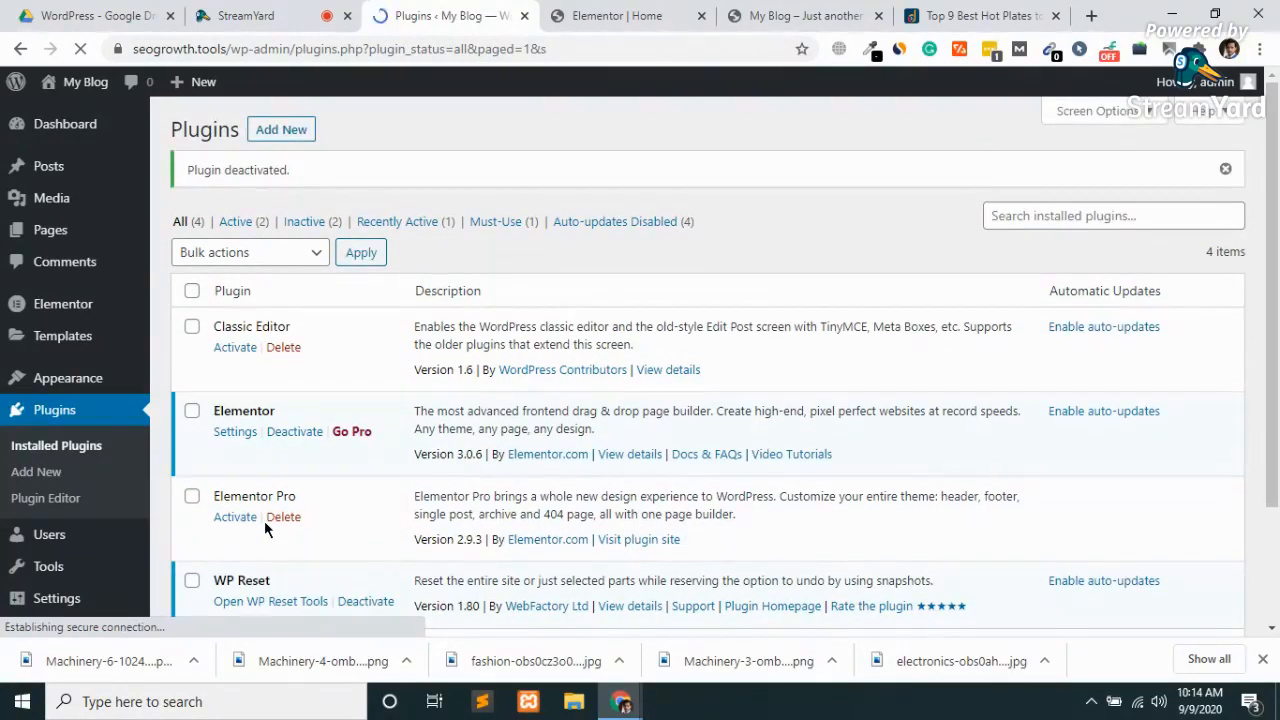
{"action": "left_click", "coordinate": [575, 20]}
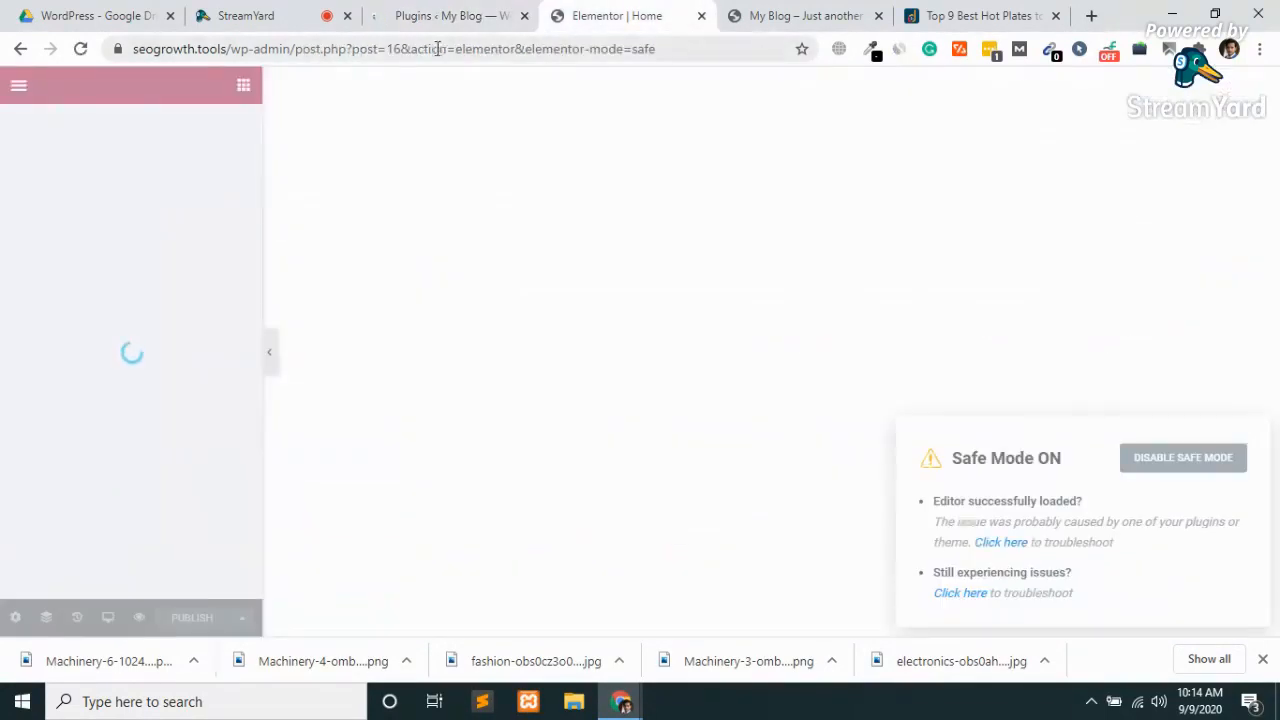
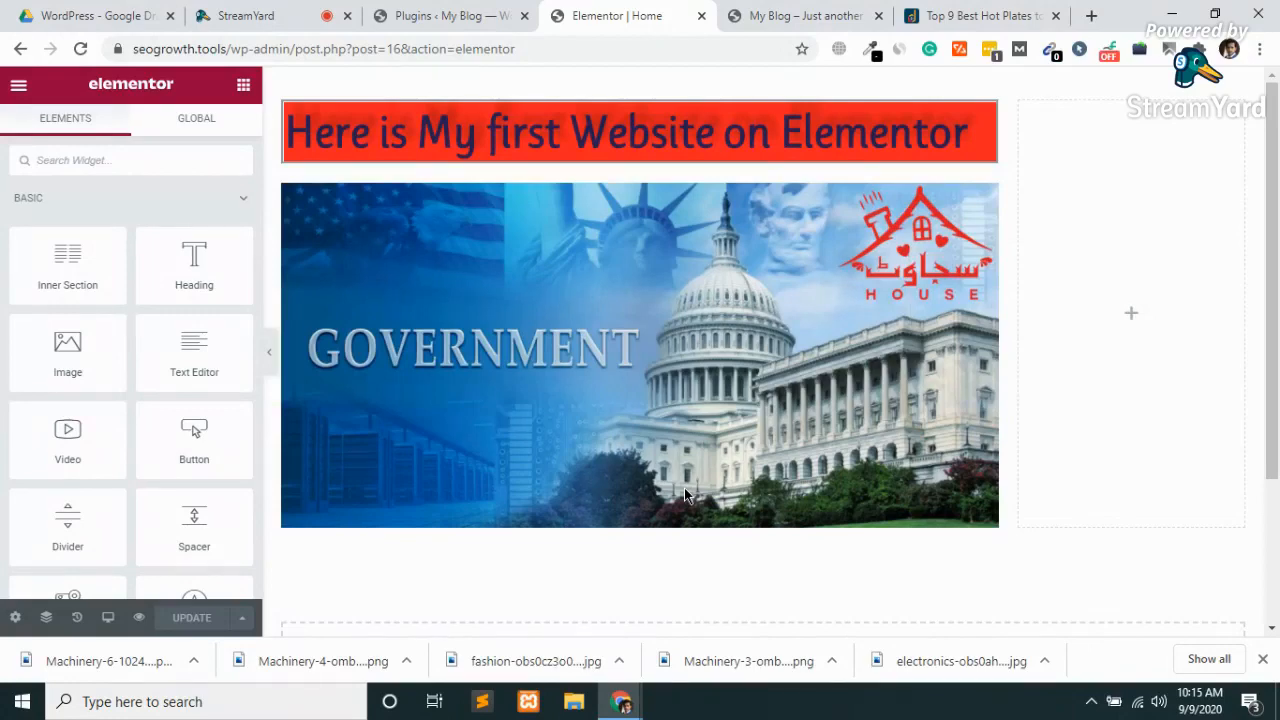
Select the "Here is My first Website on Elementor" heading and examine its style and advanced border settings.
{"action": "left_click", "coordinate": [664, 135]}
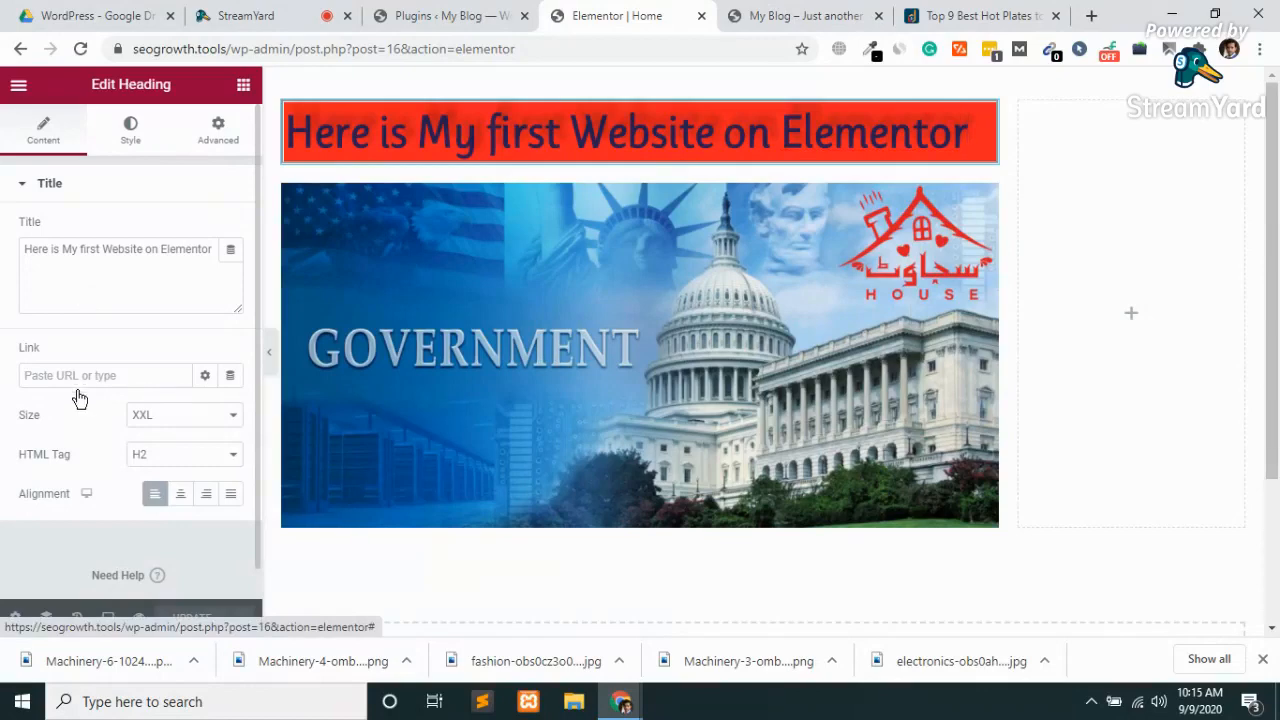
{"action": "left_click", "coordinate": [150, 138]}
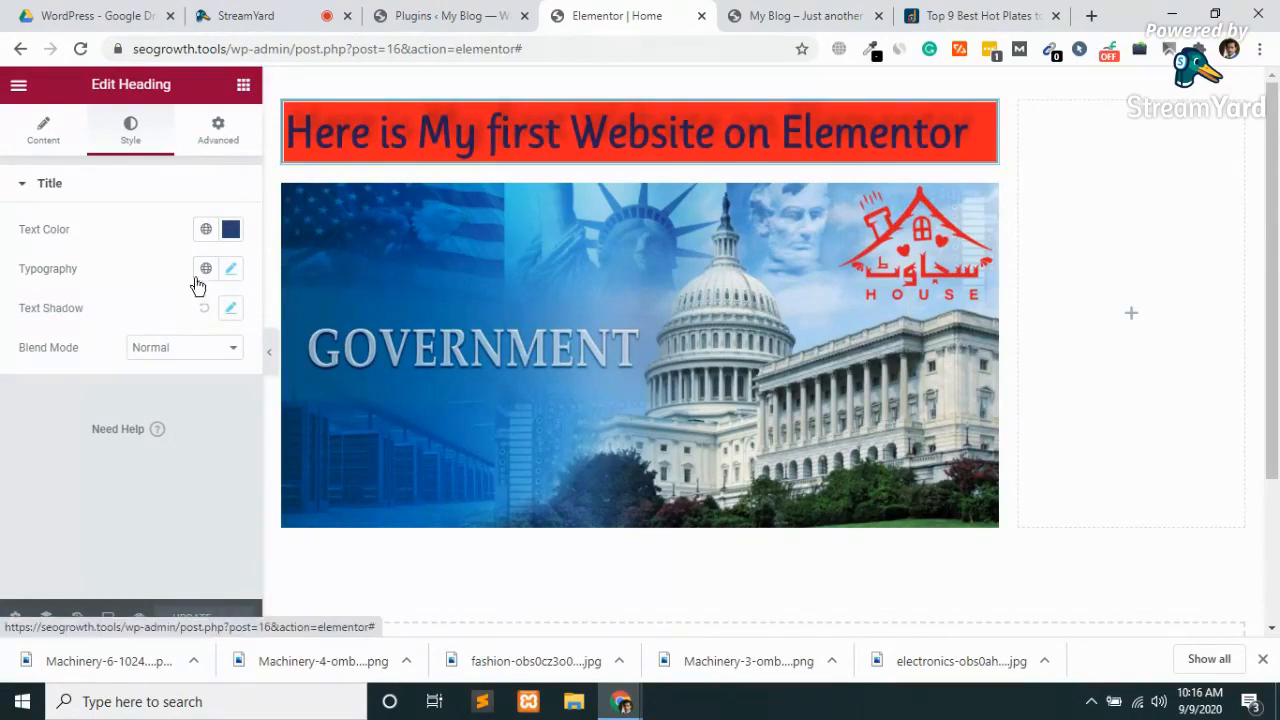
{"action": "scroll", "coordinate": [188, 306], "scroll_direction": "down", "scroll_amount": 3}
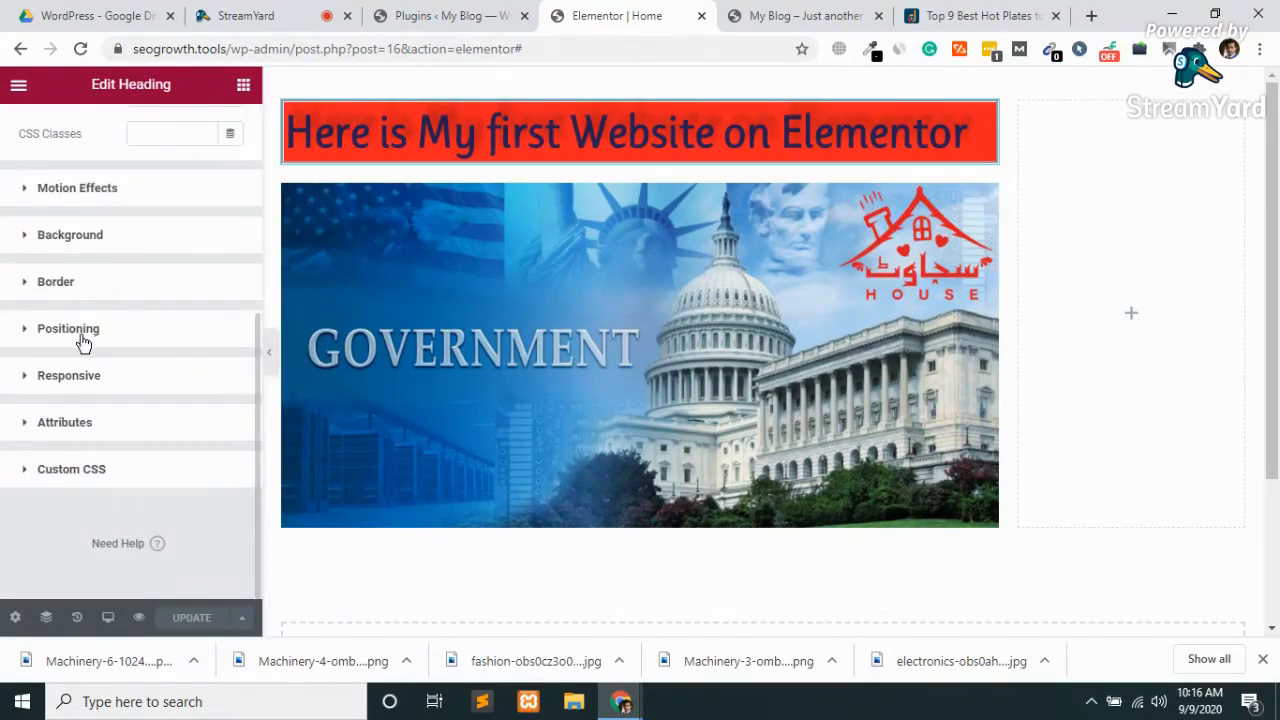
{"action": "left_click", "coordinate": [80, 283]}
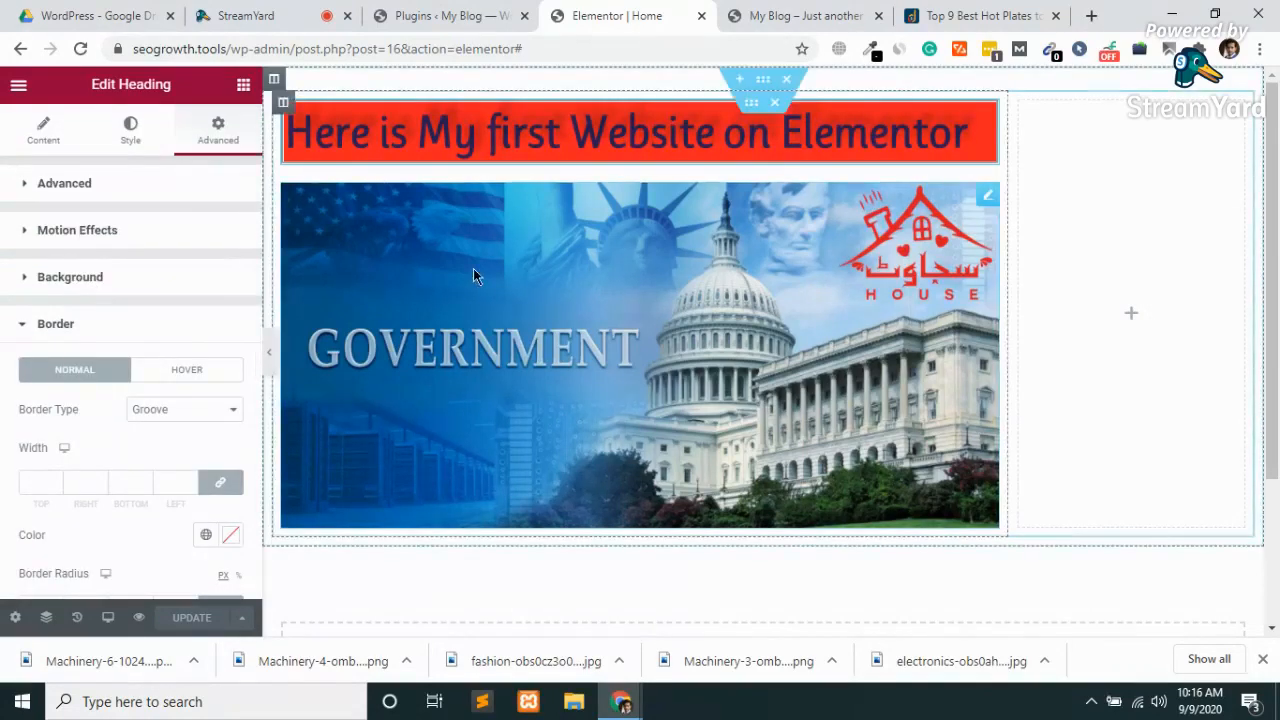
Search the widgets for "tes" and add a single-column section below the Government banner image.
{"action": "left_click", "coordinate": [727, 293]}
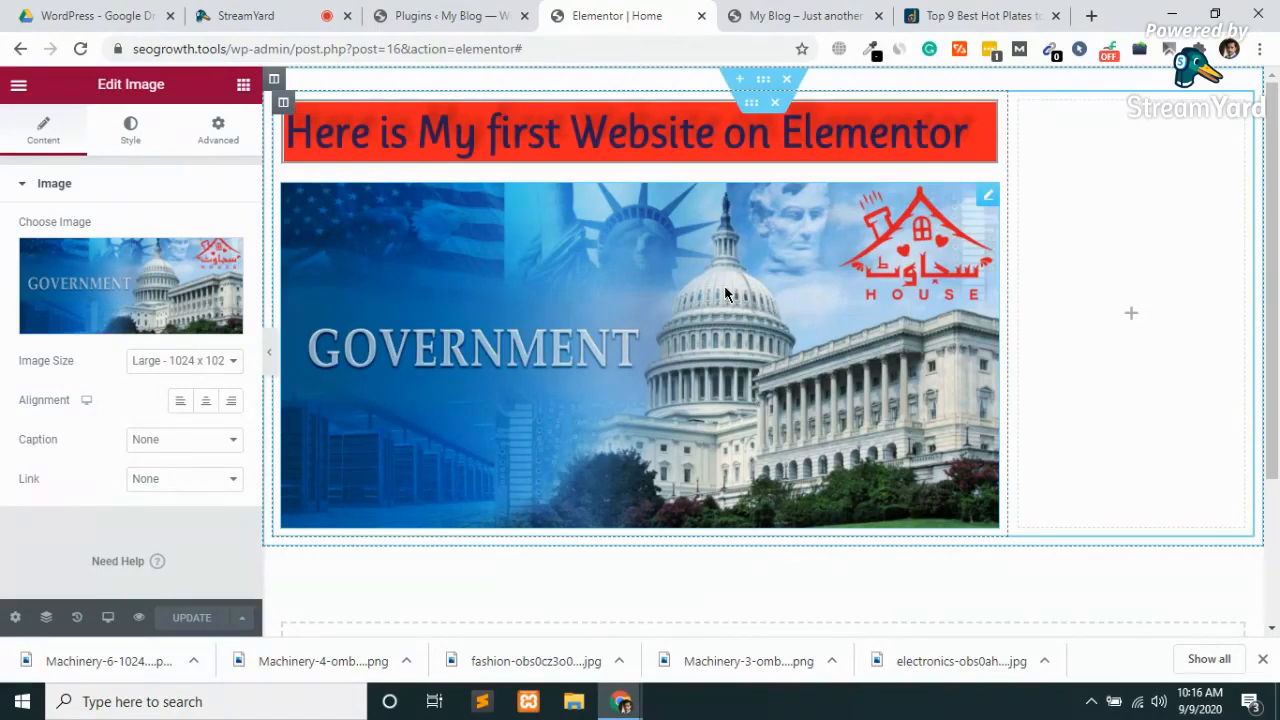
{"action": "left_click", "coordinate": [243, 86]}
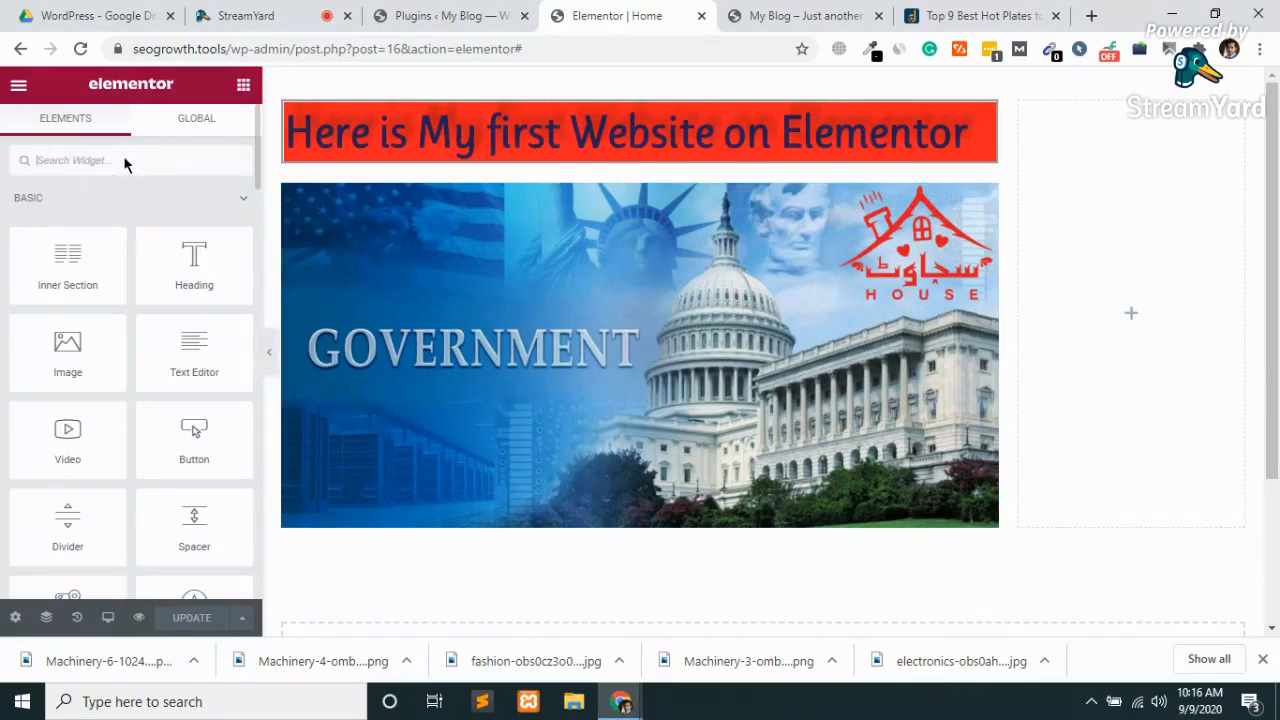
{"action": "left_click", "coordinate": [124, 162]}
{"action": "type", "text": "tes"}
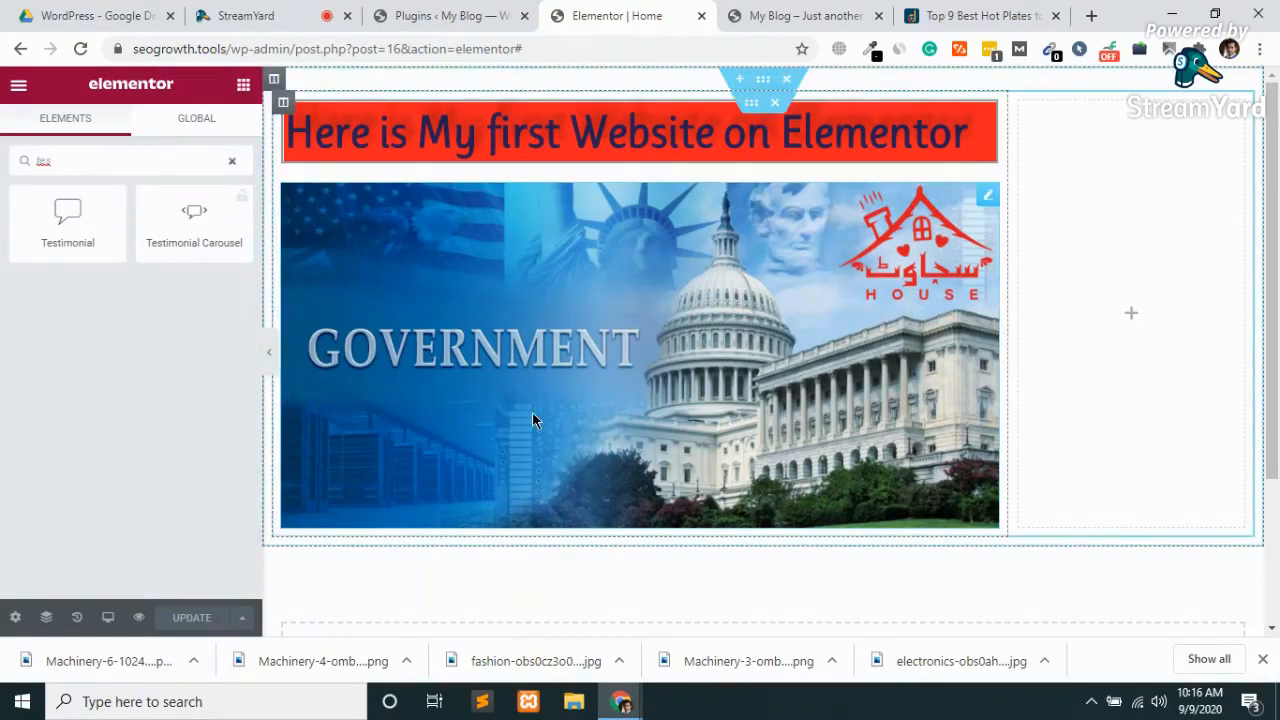
{"action": "scroll", "coordinate": [532, 420], "scroll_direction": "down", "scroll_amount": 3}
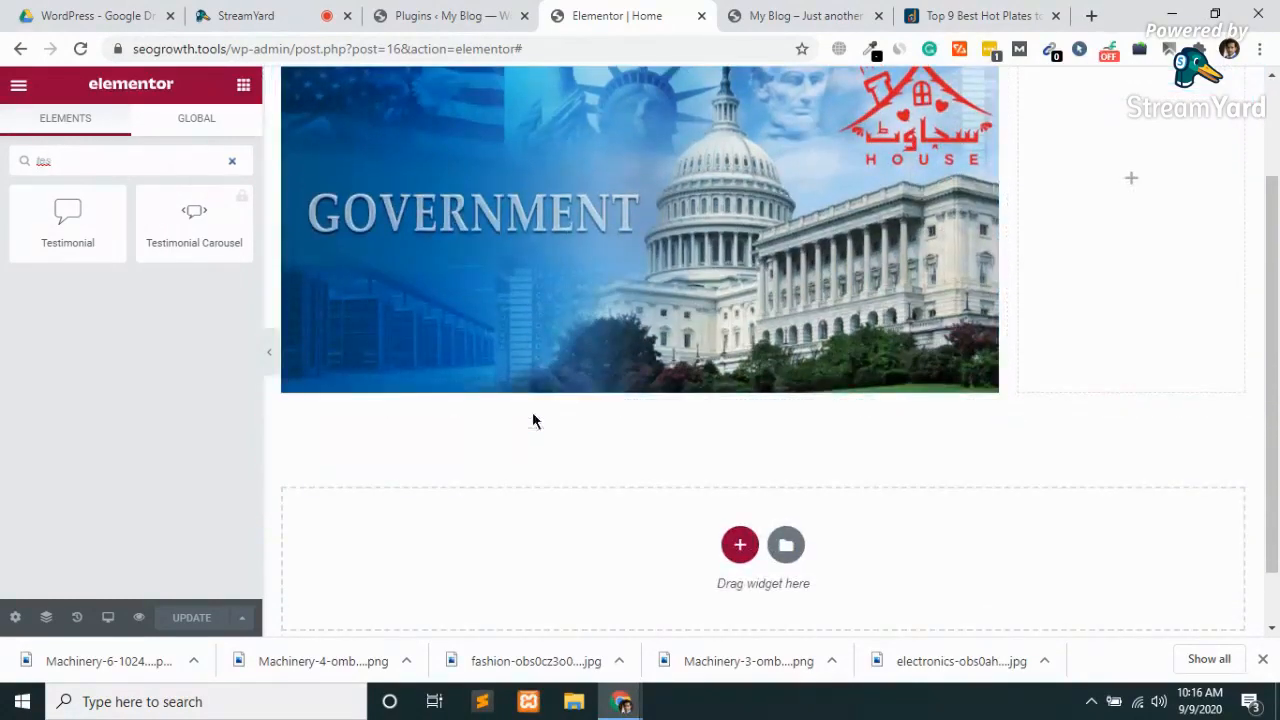
{"action": "left_click", "coordinate": [740, 545]}
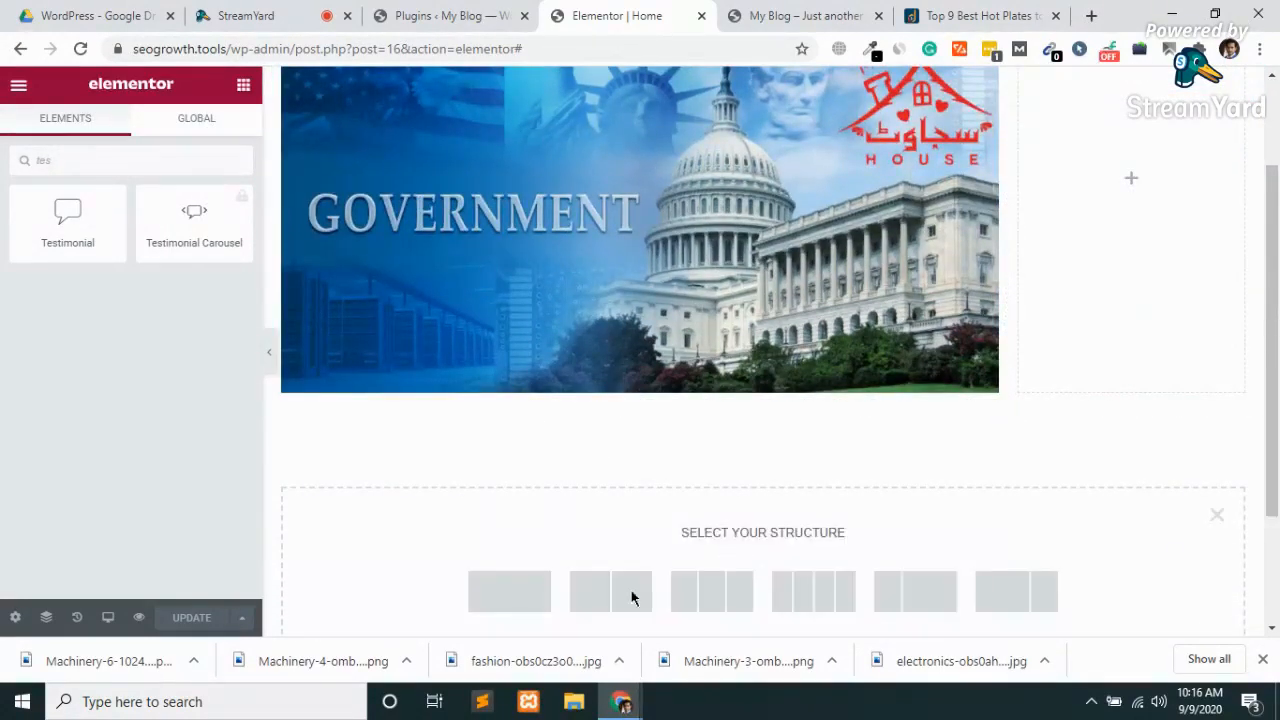
{"action": "left_click", "coordinate": [515, 598]}
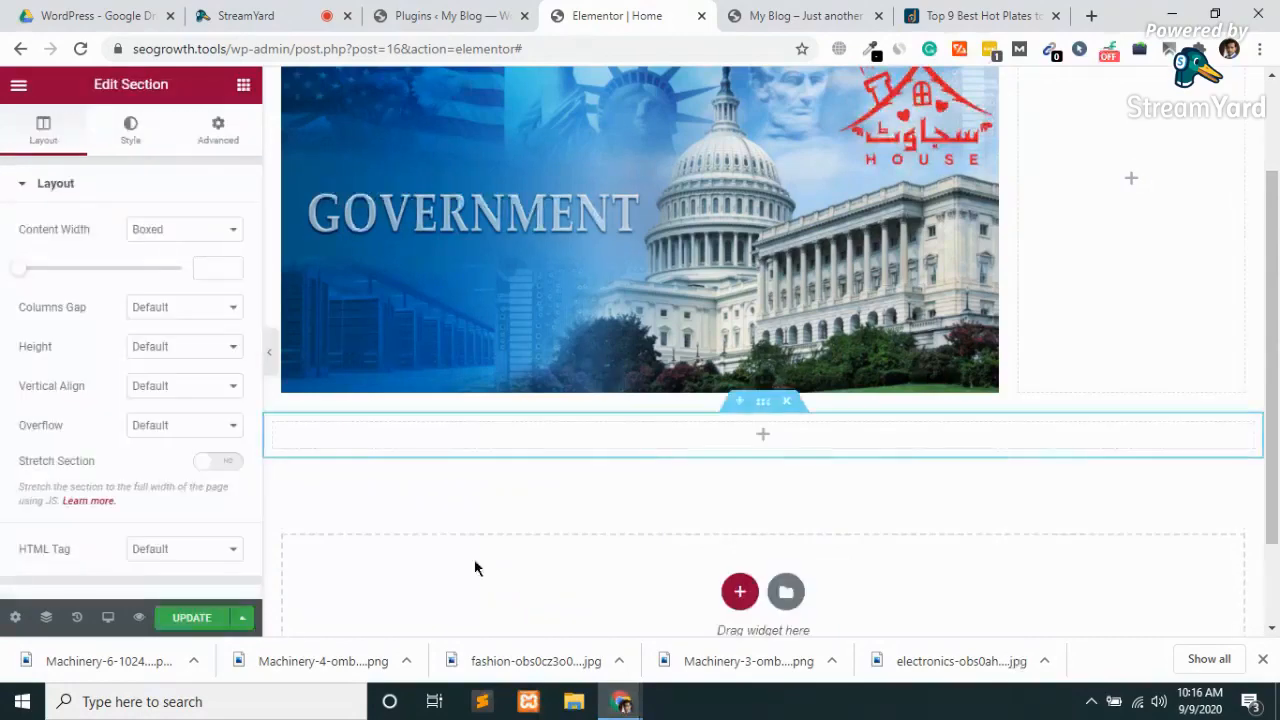
Place a Testimonial widget in the new single-column section, and delete that section.
{"action": "left_click", "coordinate": [245, 87]}
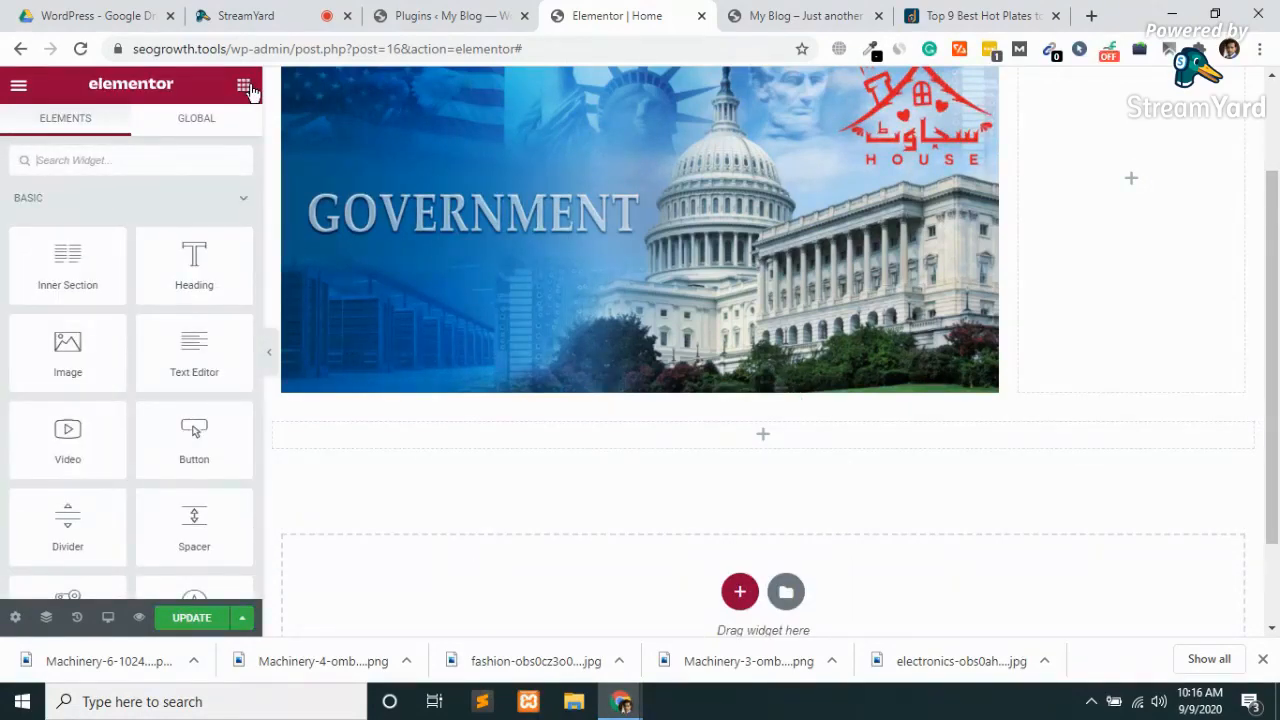
{"action": "type", "text": "in"}
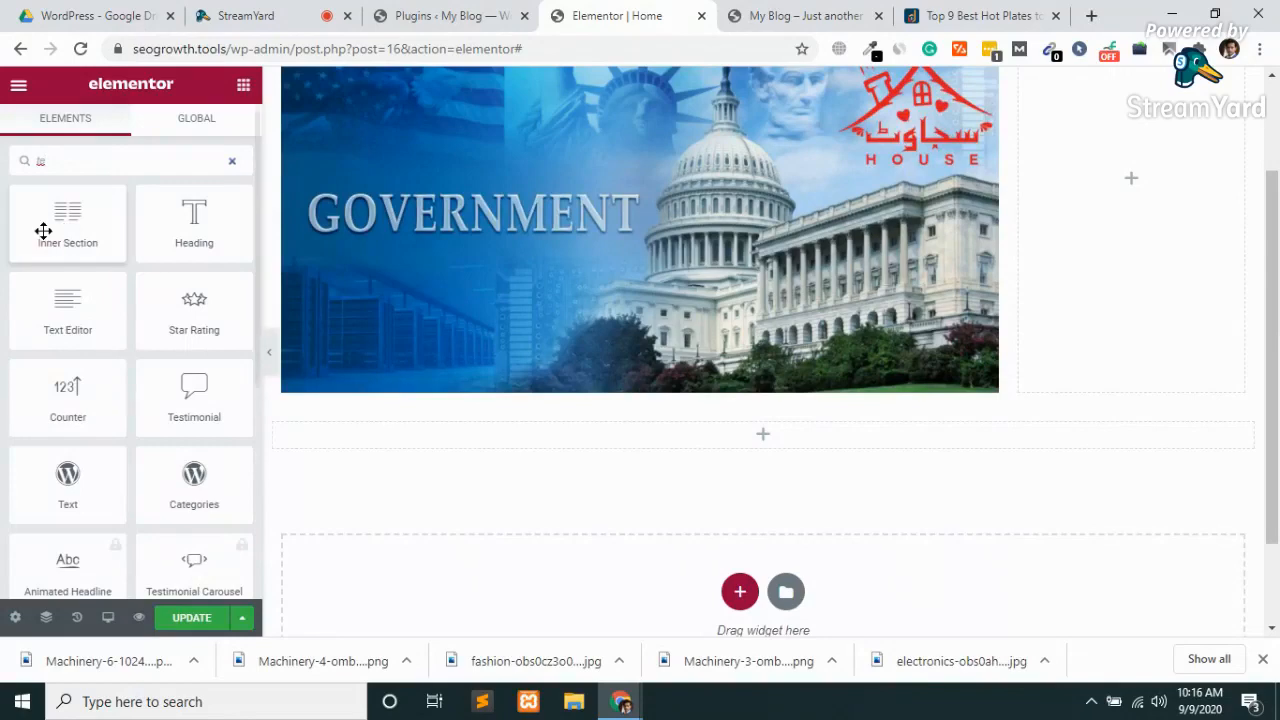
{"action": "type", "text": "st"}
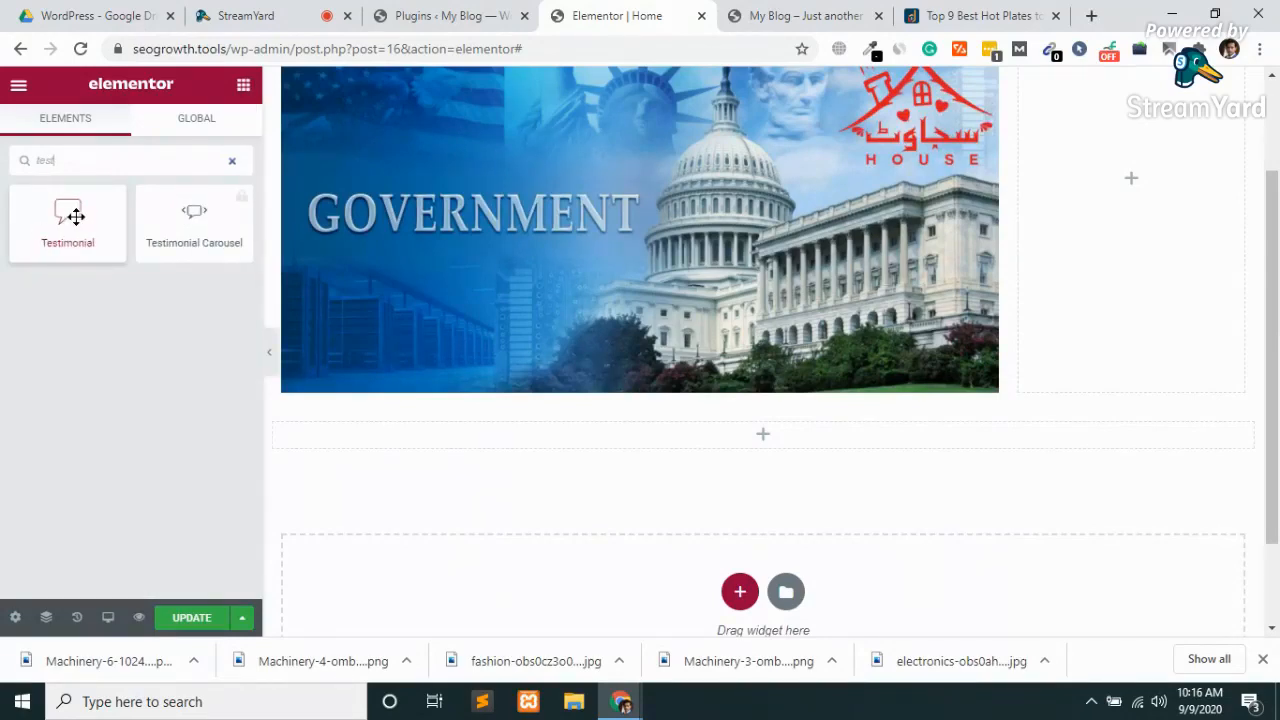
{"action": "left_click_drag", "start_coordinate": [70, 216], "coordinate": [674, 459]}
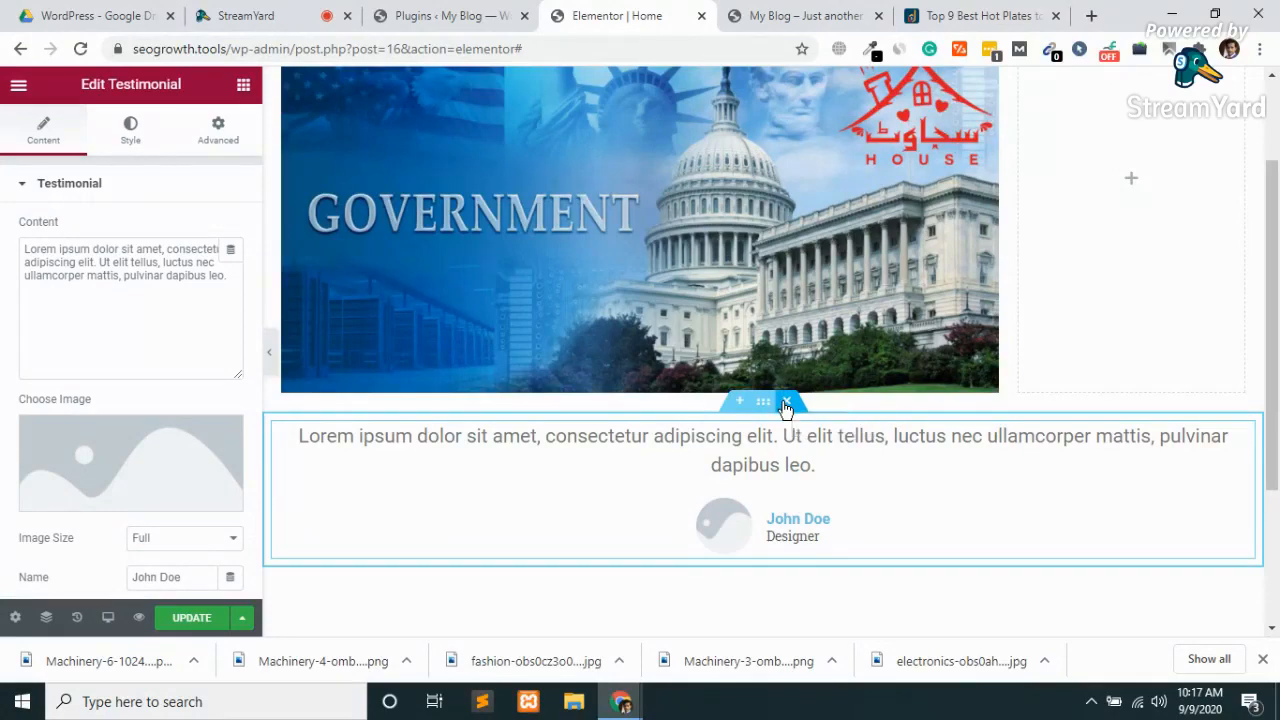
{"action": "left_click", "coordinate": [786, 403]}
Add a section with three equal columns below the Government banner image.
{"action": "scroll", "coordinate": [616, 538], "scroll_direction": "down", "scroll_amount": 1}
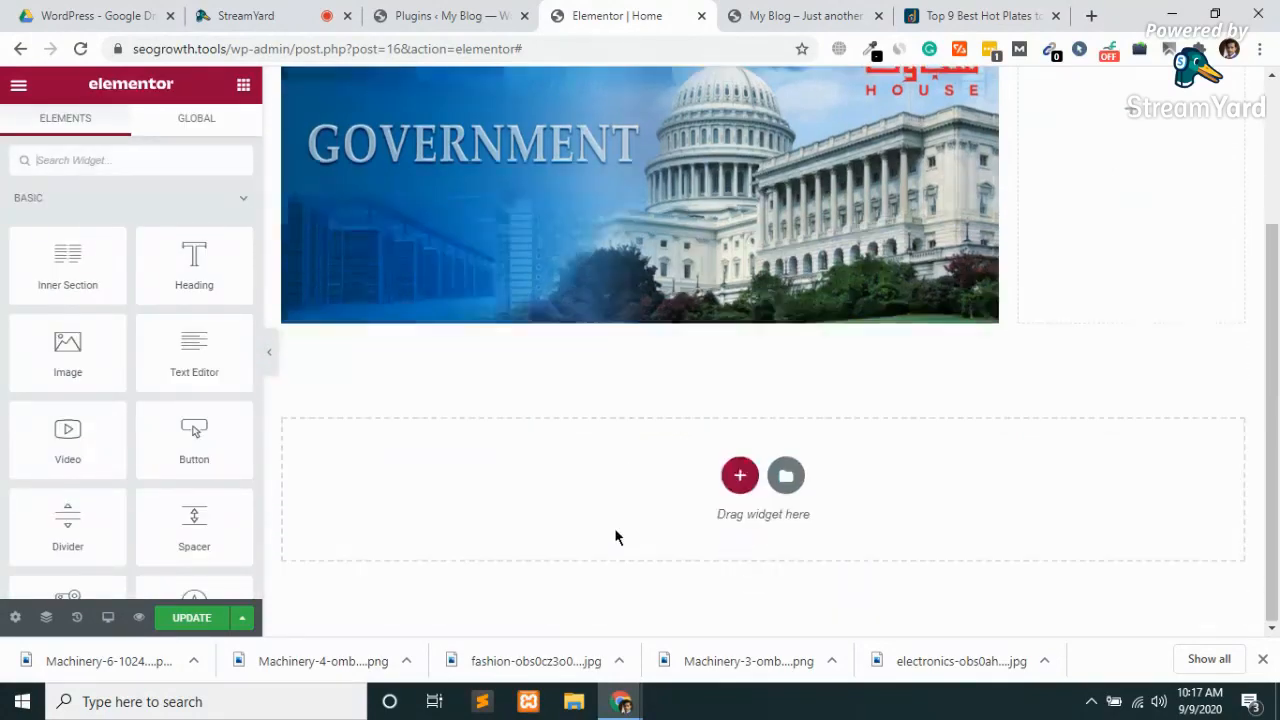
{"action": "left_click", "coordinate": [739, 474]}
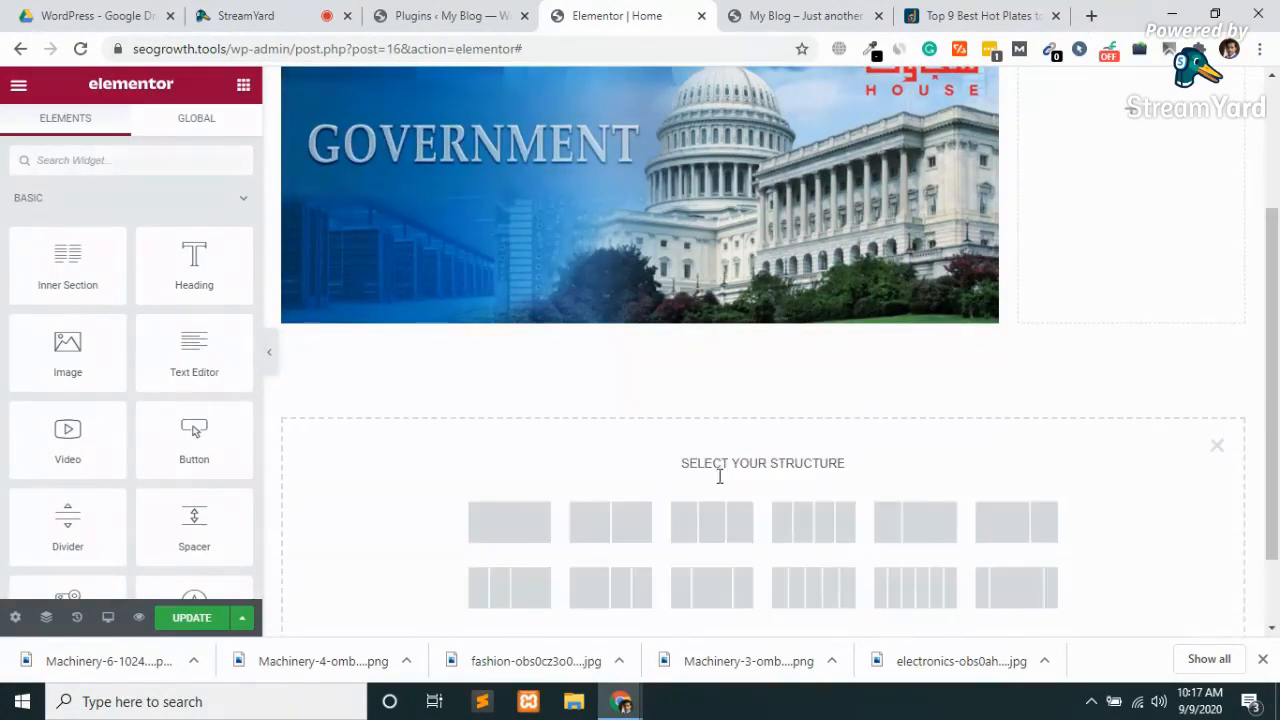
{"action": "left_click", "coordinate": [718, 532]}
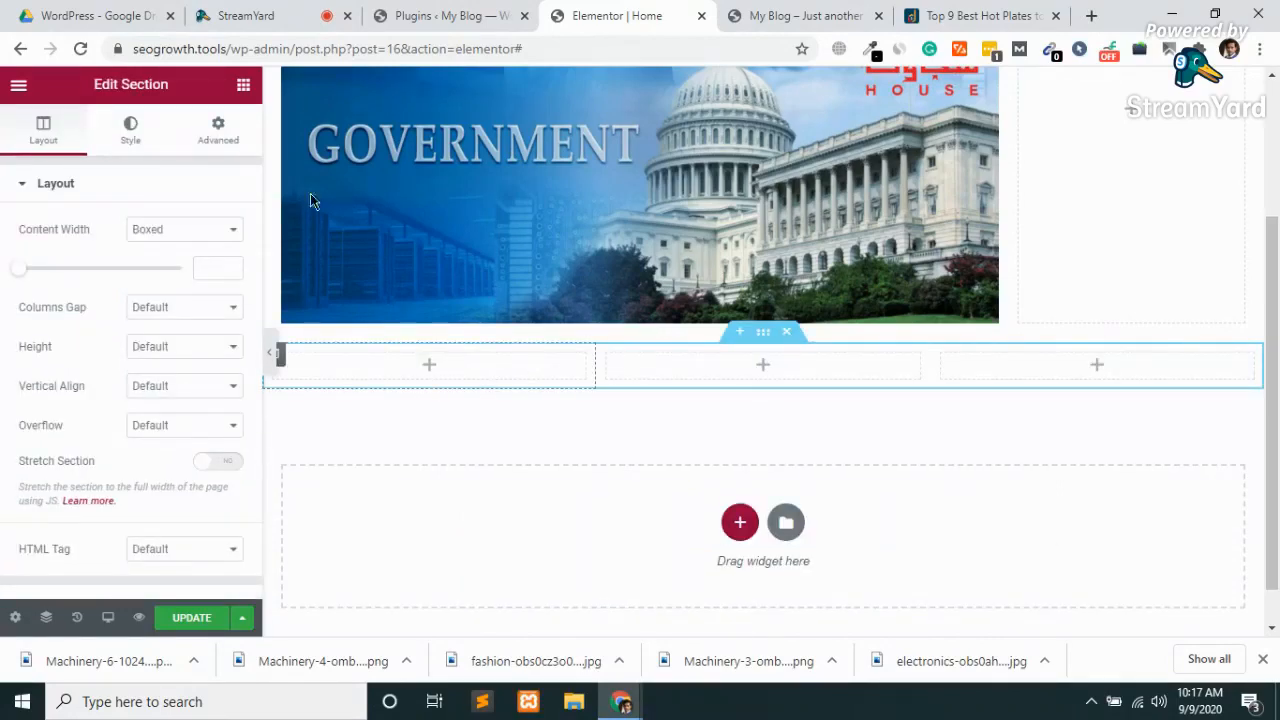
Place an Icon Box widget in the first column of the three-column section and open its icon library.
{"action": "left_click", "coordinate": [244, 90]}
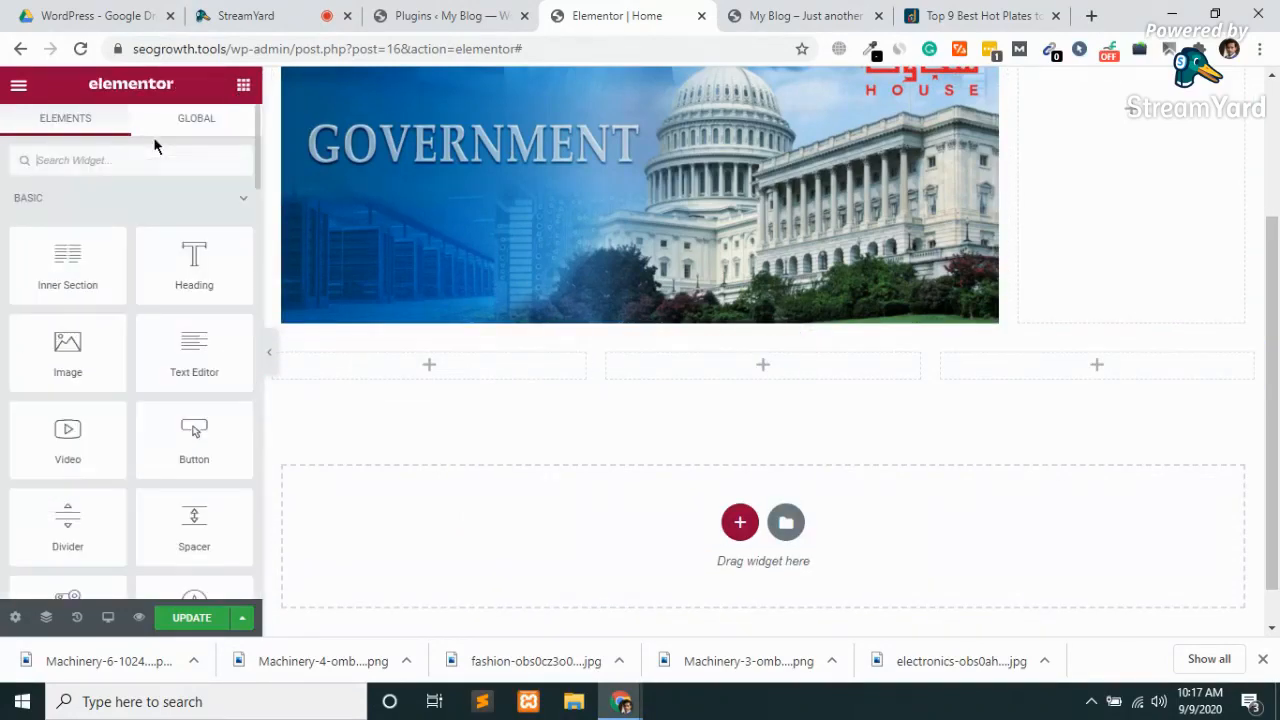
{"action": "type", "text": "ico"}
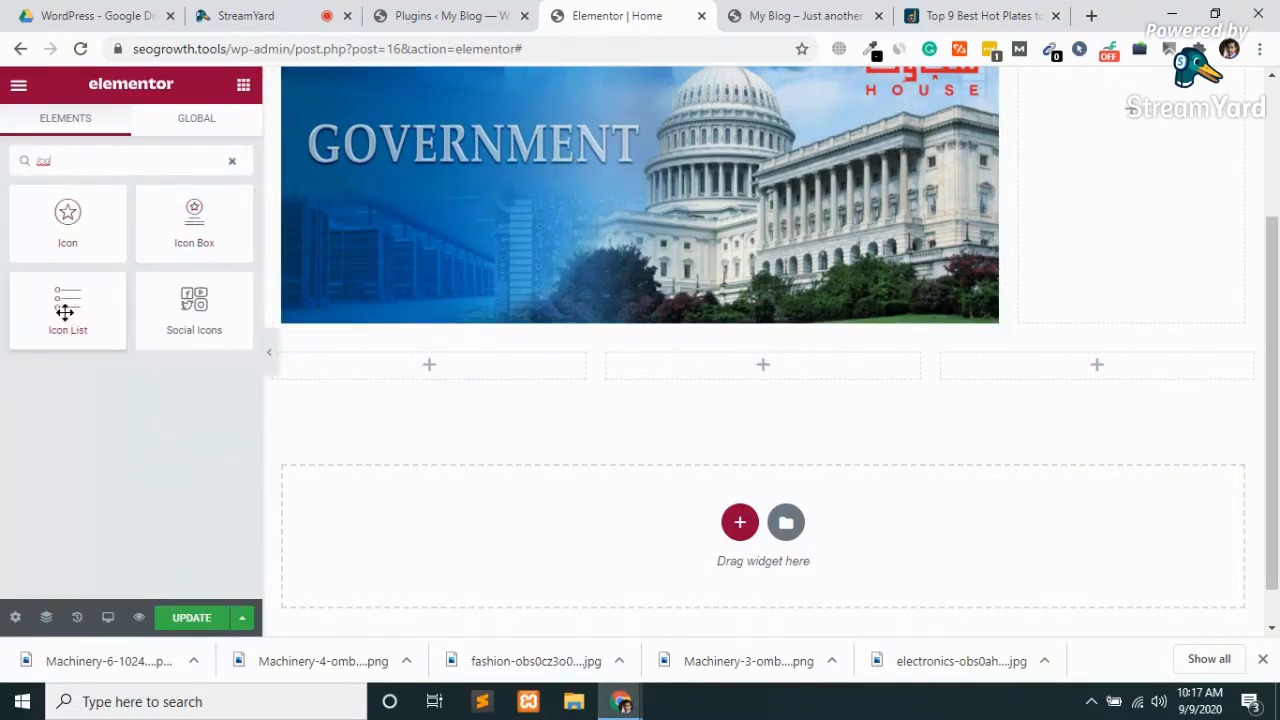
{"action": "left_click_drag", "start_coordinate": [195, 220], "coordinate": [436, 362]}
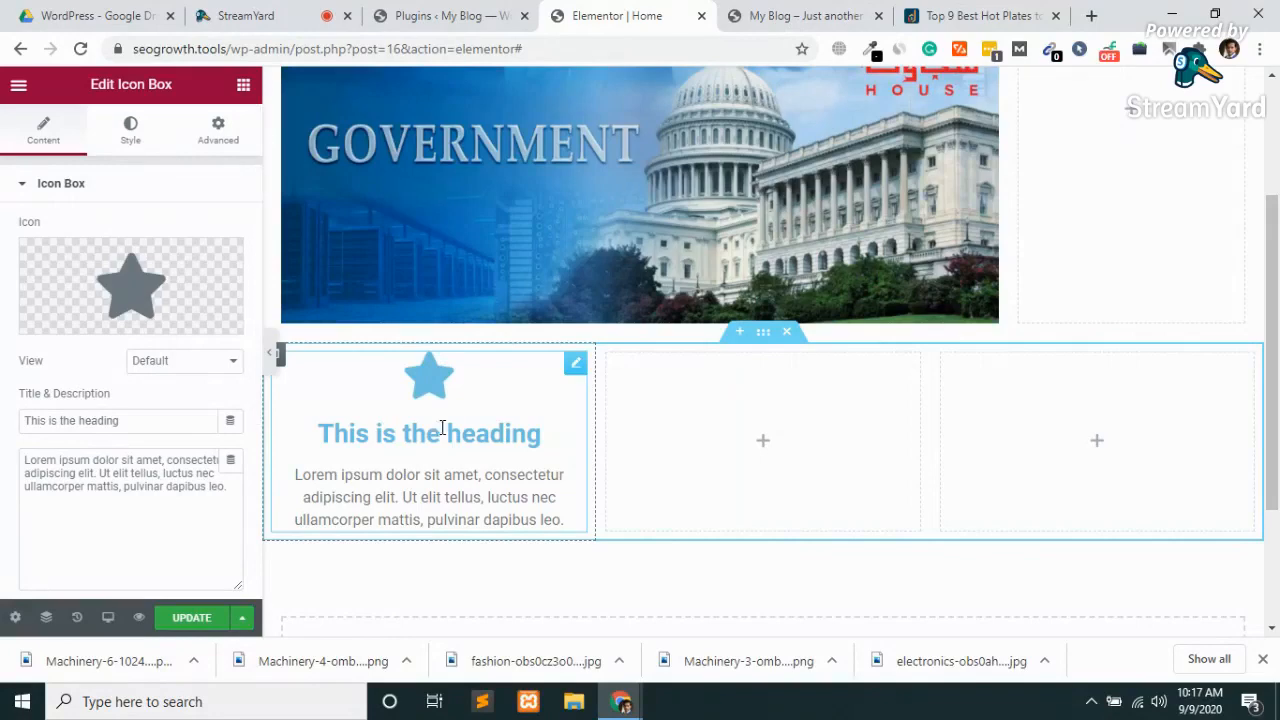
{"action": "mouse_move", "coordinate": [163, 288]}
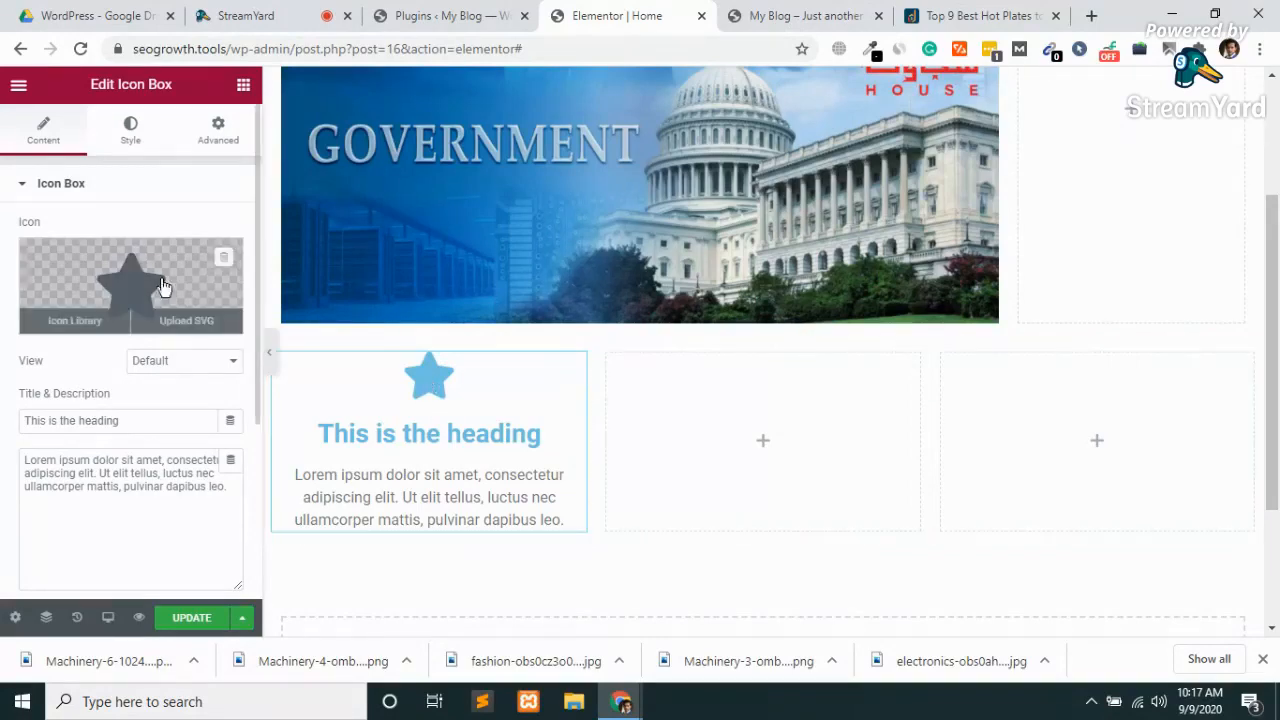
{"action": "left_click", "coordinate": [72, 321]}
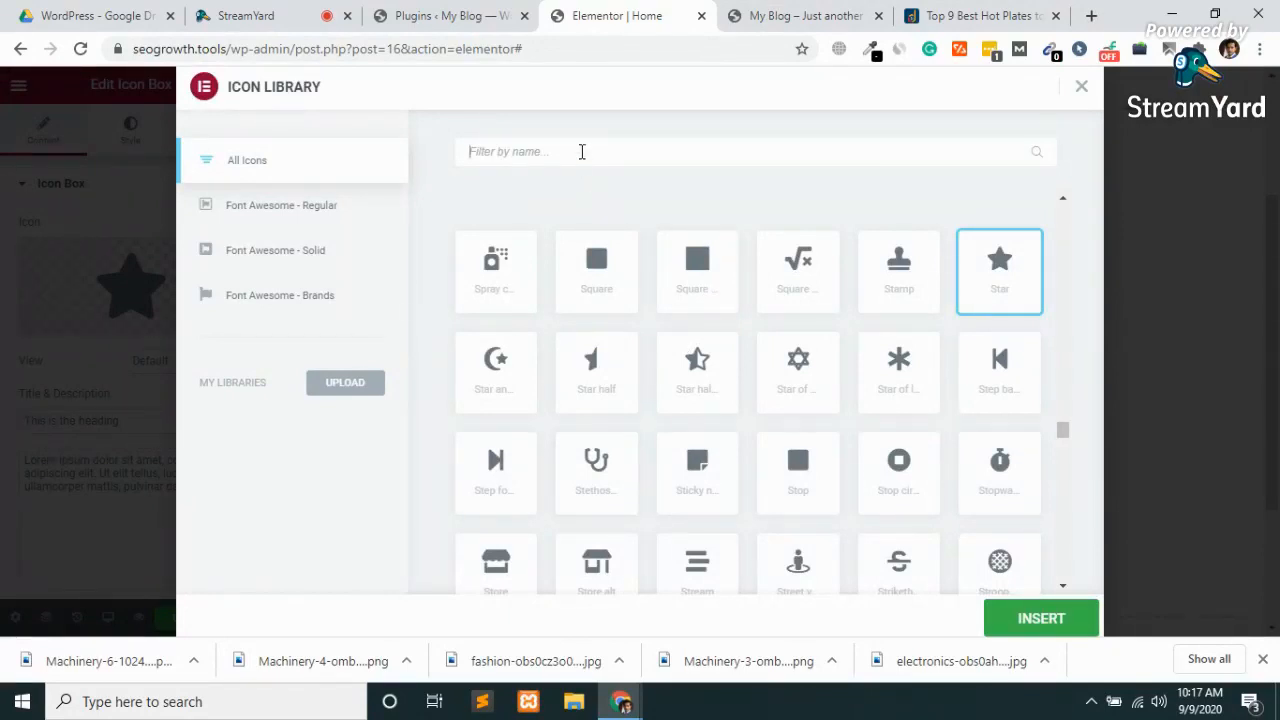
Open hostingyo.com in a new tab and examine the row of icon boxes above its pricing plans as a reference.
{"action": "left_click", "coordinate": [1090, 16]}
{"action": "type", "text": "hos"}
{"action": "key", "text": "Right"}
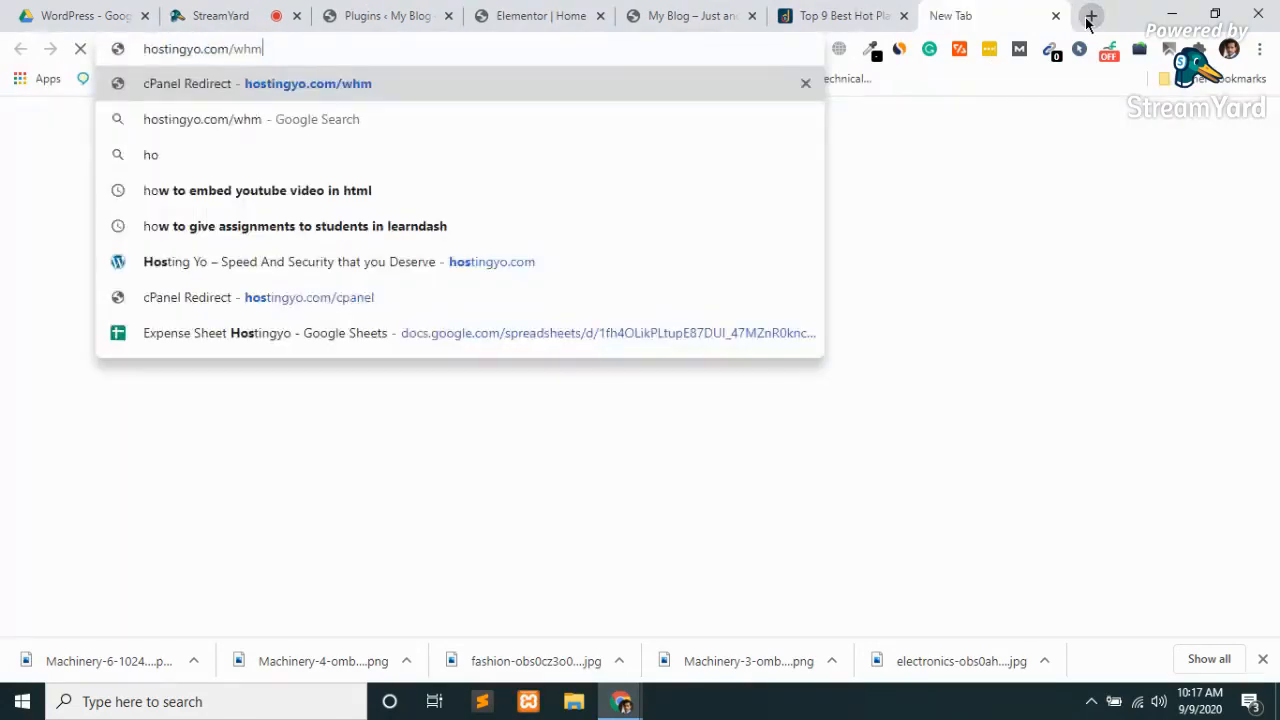
{"action": "key", "text": "BackSpace"}
{"action": "key", "text": "BackSpace"}
{"action": "key", "text": "BackSpace"}
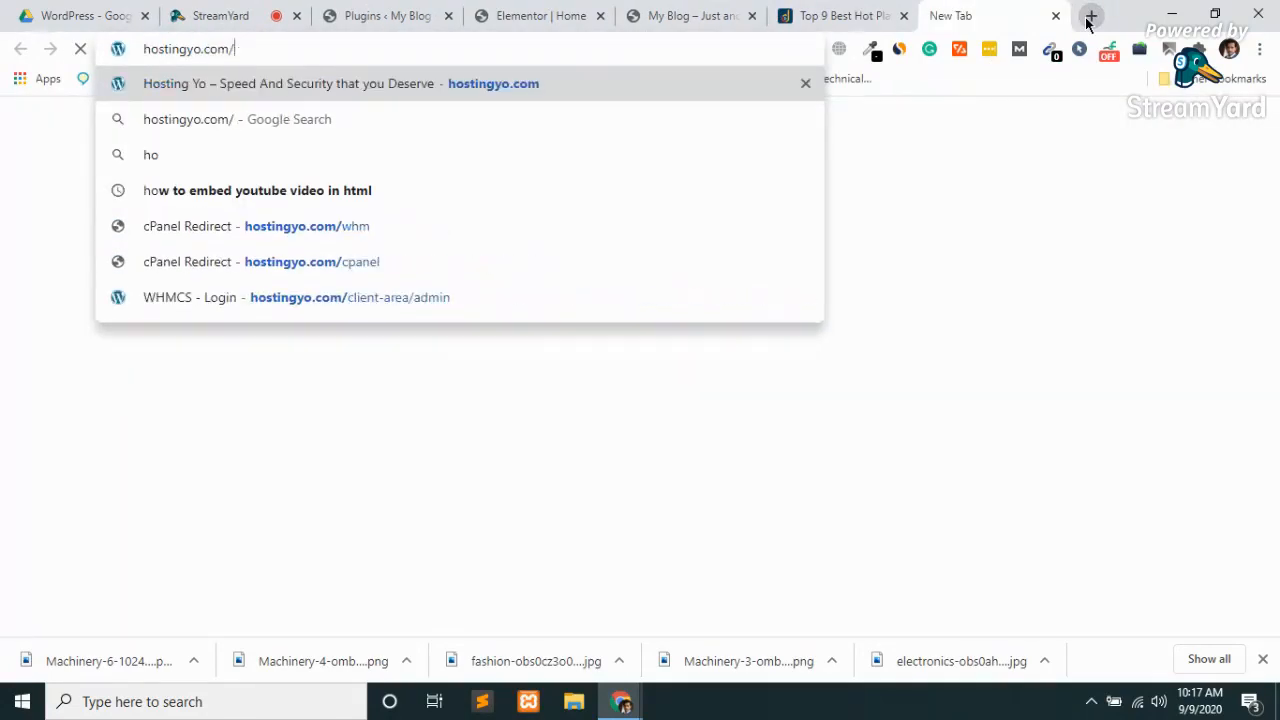
{"action": "key", "text": "Return"}
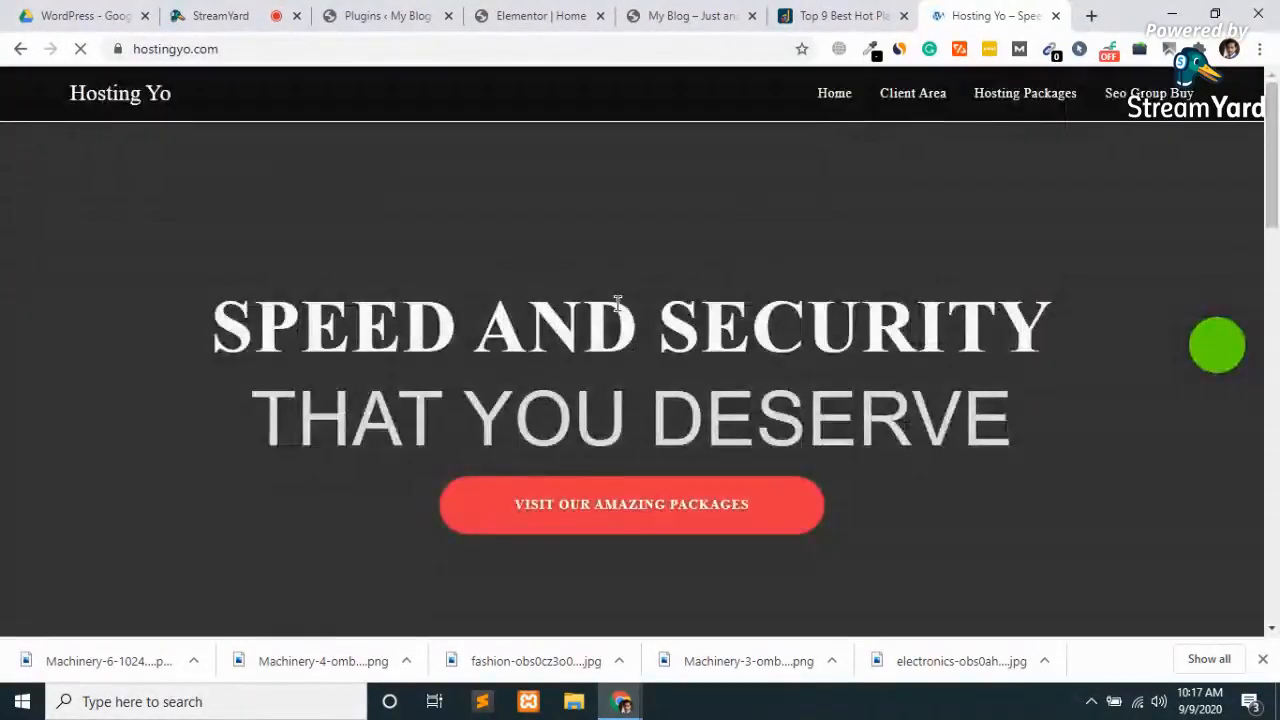
{"action": "scroll", "coordinate": [617, 303], "scroll_direction": "down", "scroll_amount": 3}
{"action": "scroll", "coordinate": [617, 303], "scroll_direction": "down", "scroll_amount": 4}
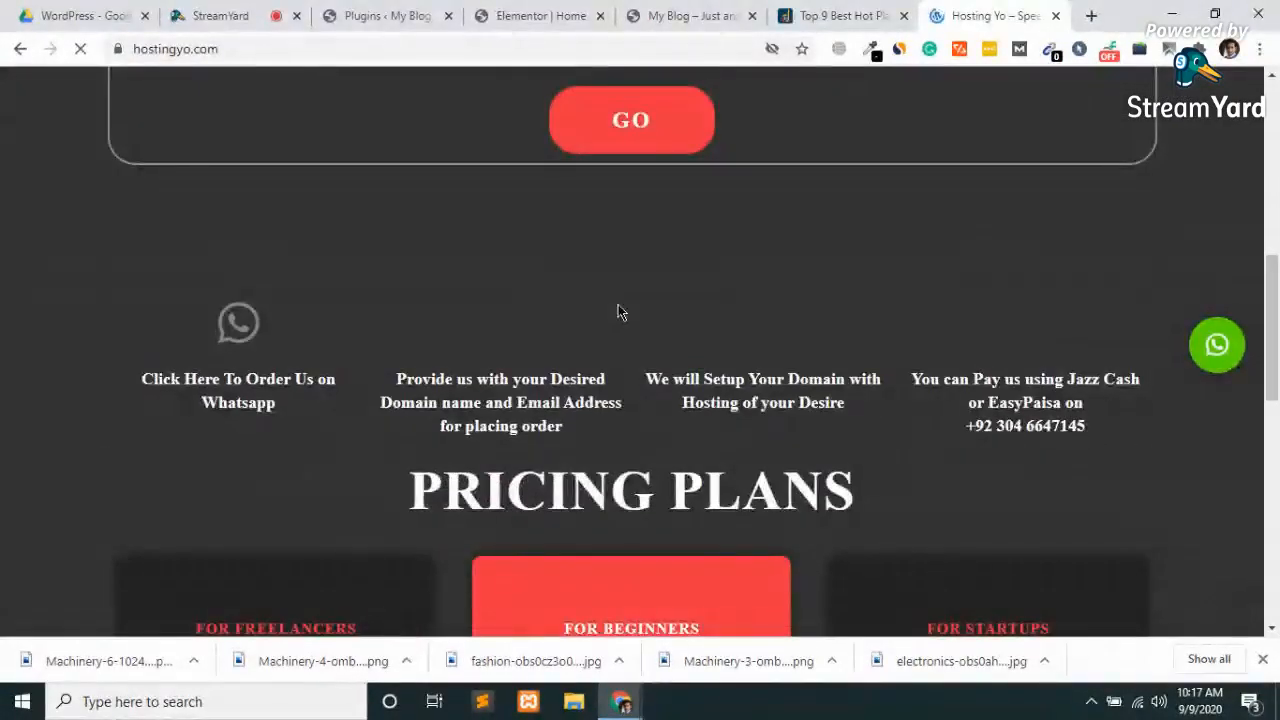
{"action": "left_click", "coordinate": [239, 336]}
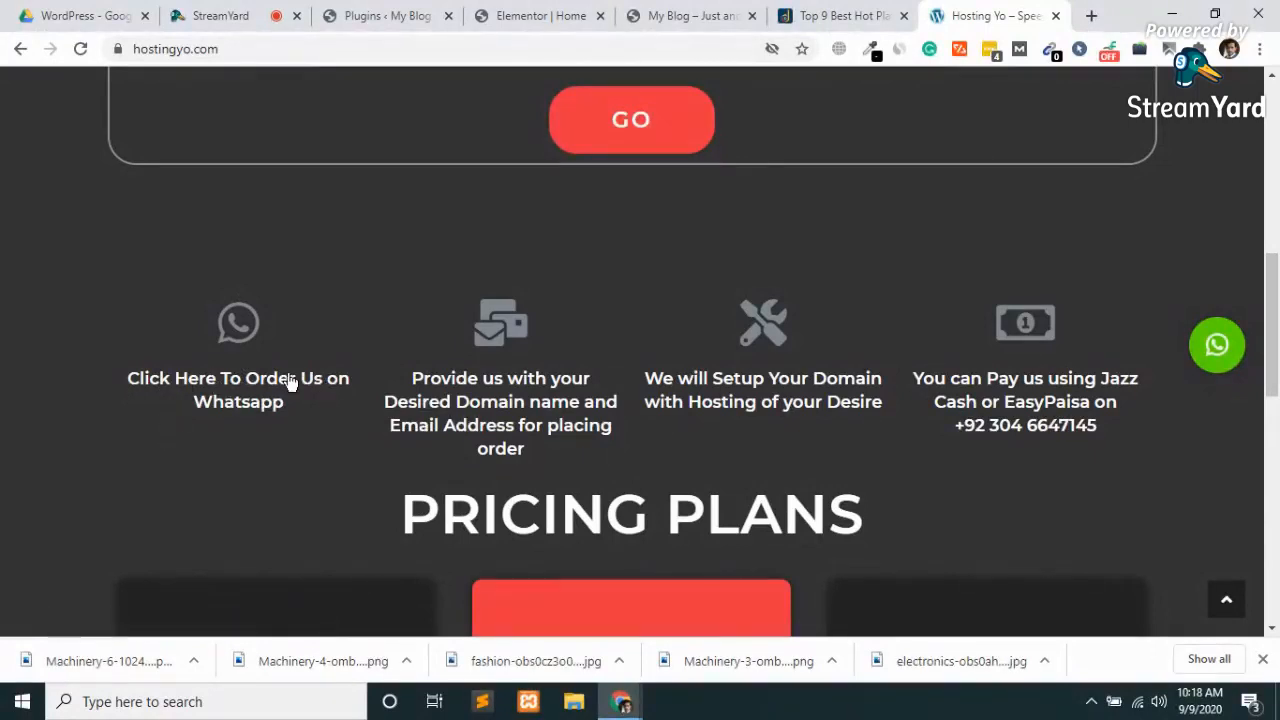
{"action": "left_click", "coordinate": [685, 17]}
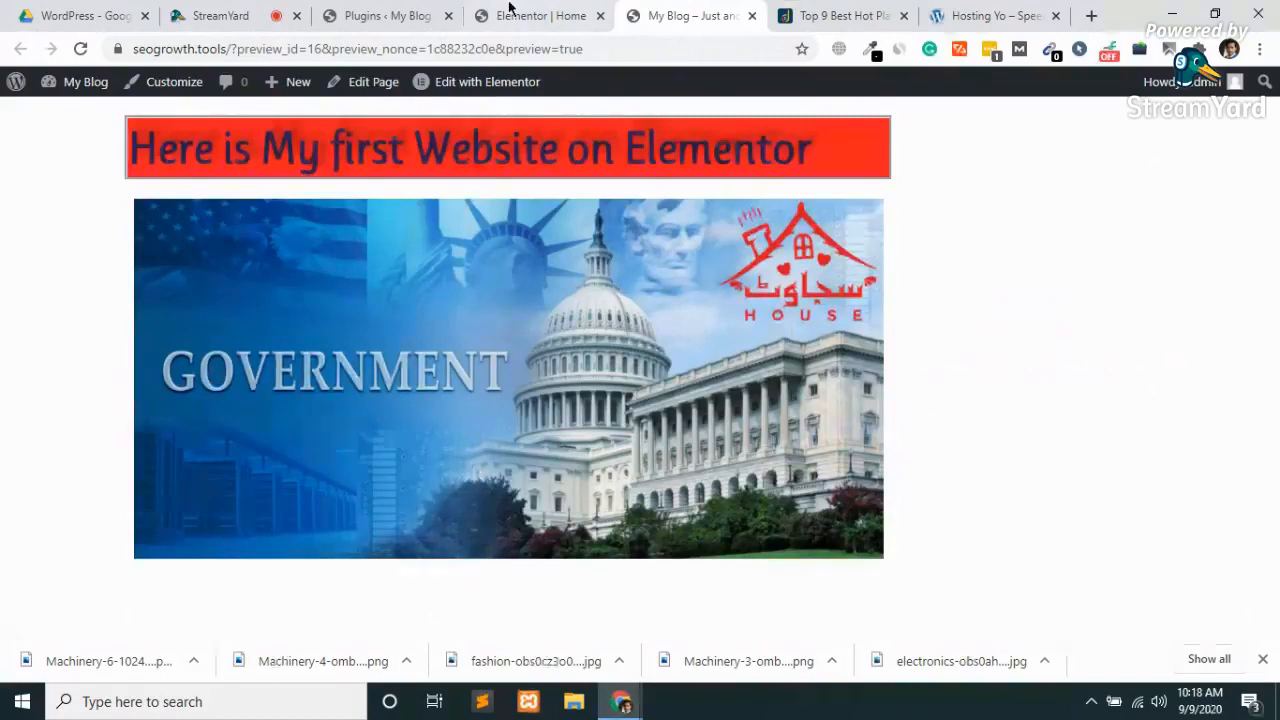
{"action": "left_click", "coordinate": [510, 18]}
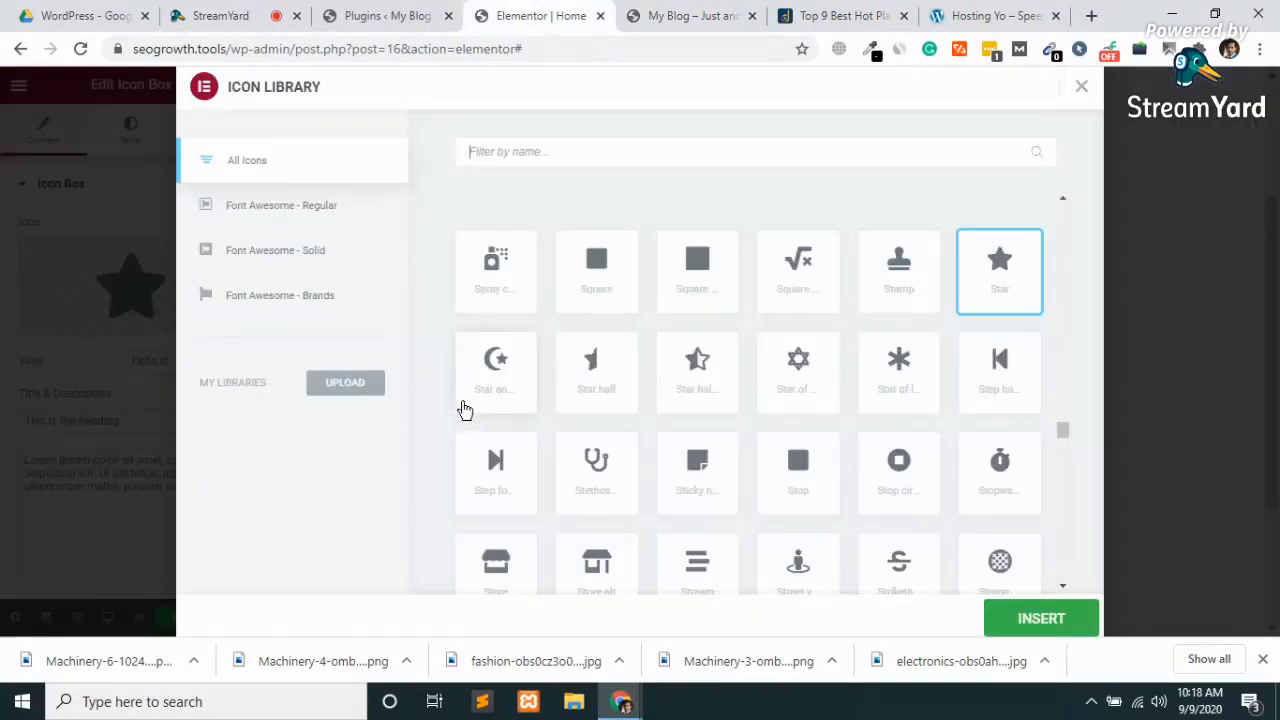
{"action": "left_click", "coordinate": [980, 12]}
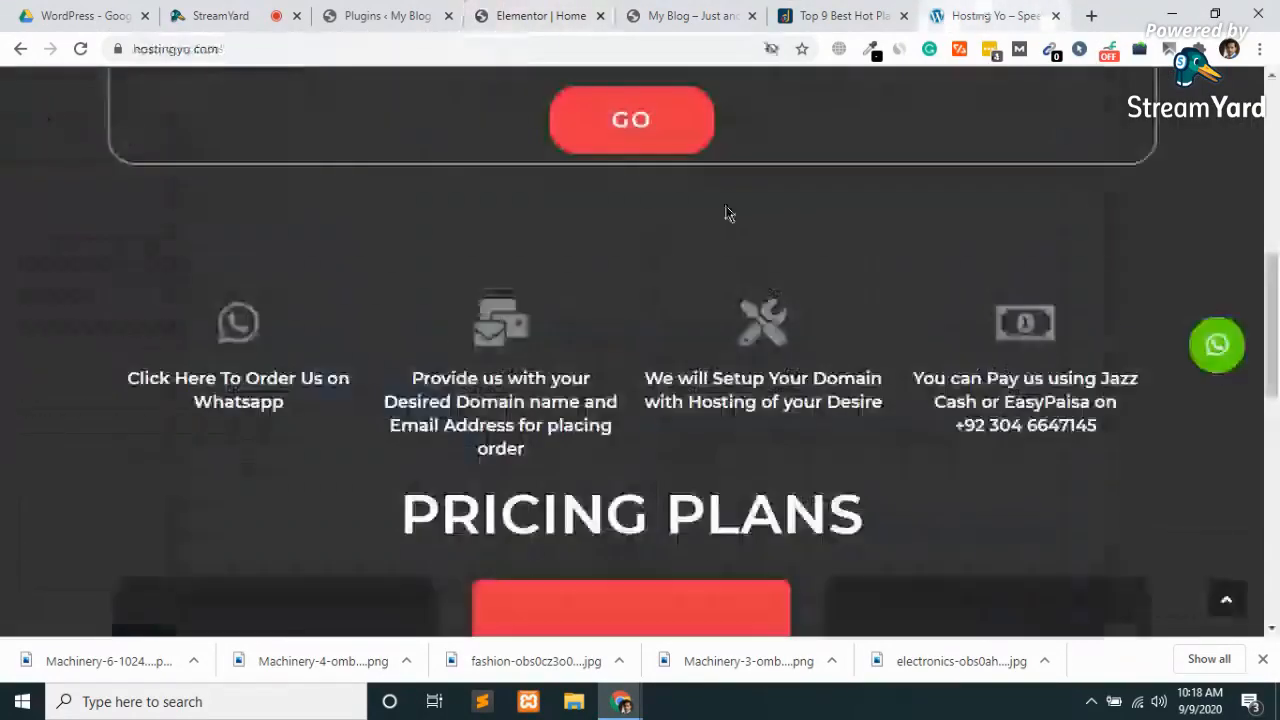
Return to the Home page's Elementor editor and set the icon box's icon to the round WhatsApp icon.
{"action": "left_click", "coordinate": [535, 15]}
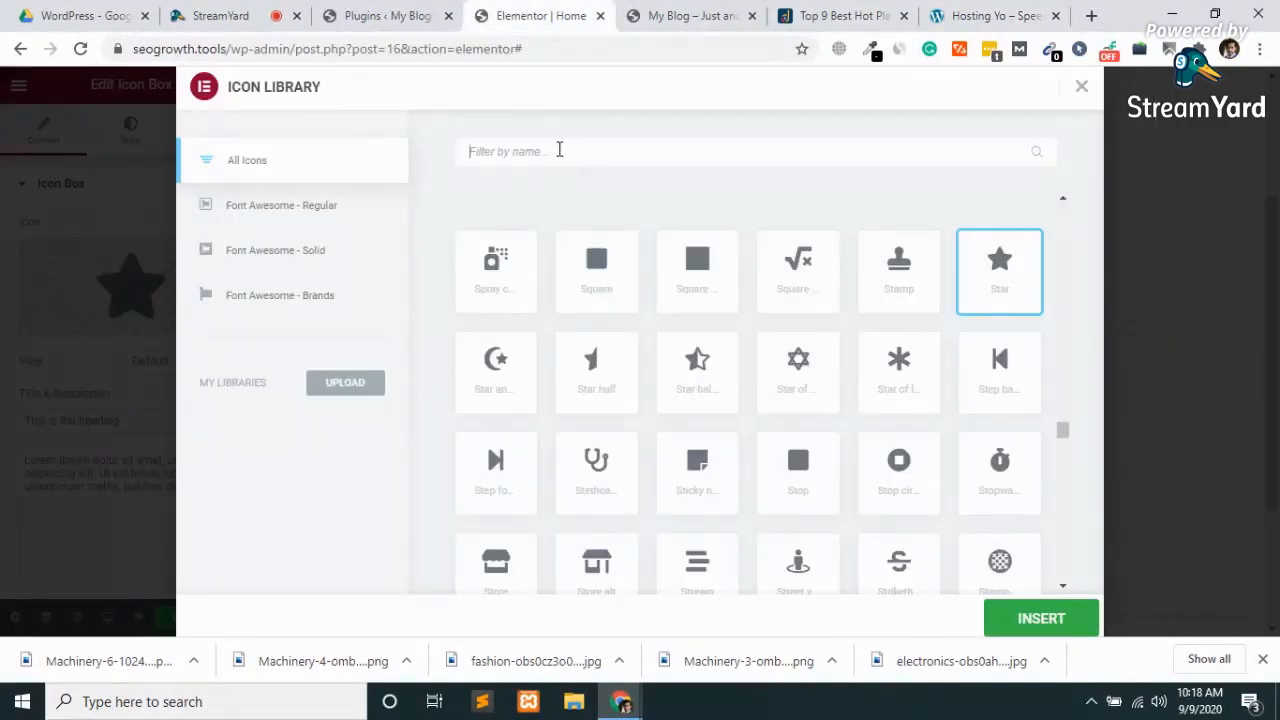
{"action": "type", "text": "what"}
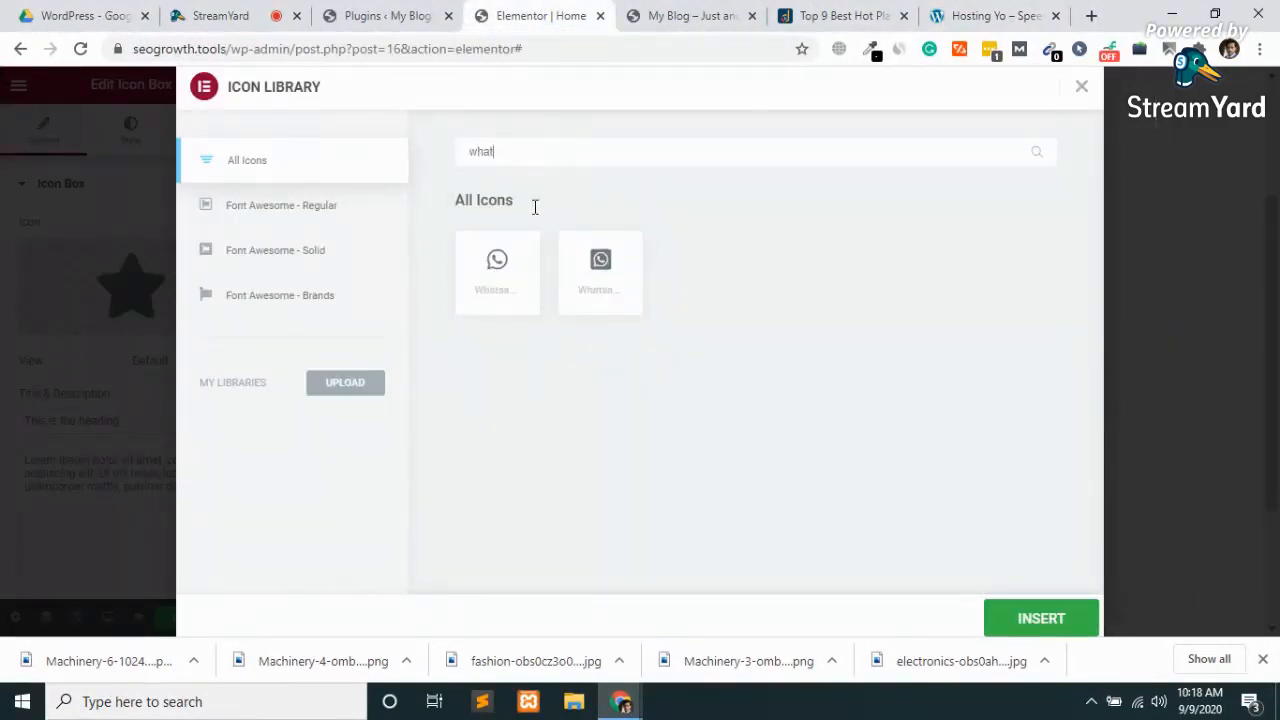
{"action": "left_click", "coordinate": [505, 278]}
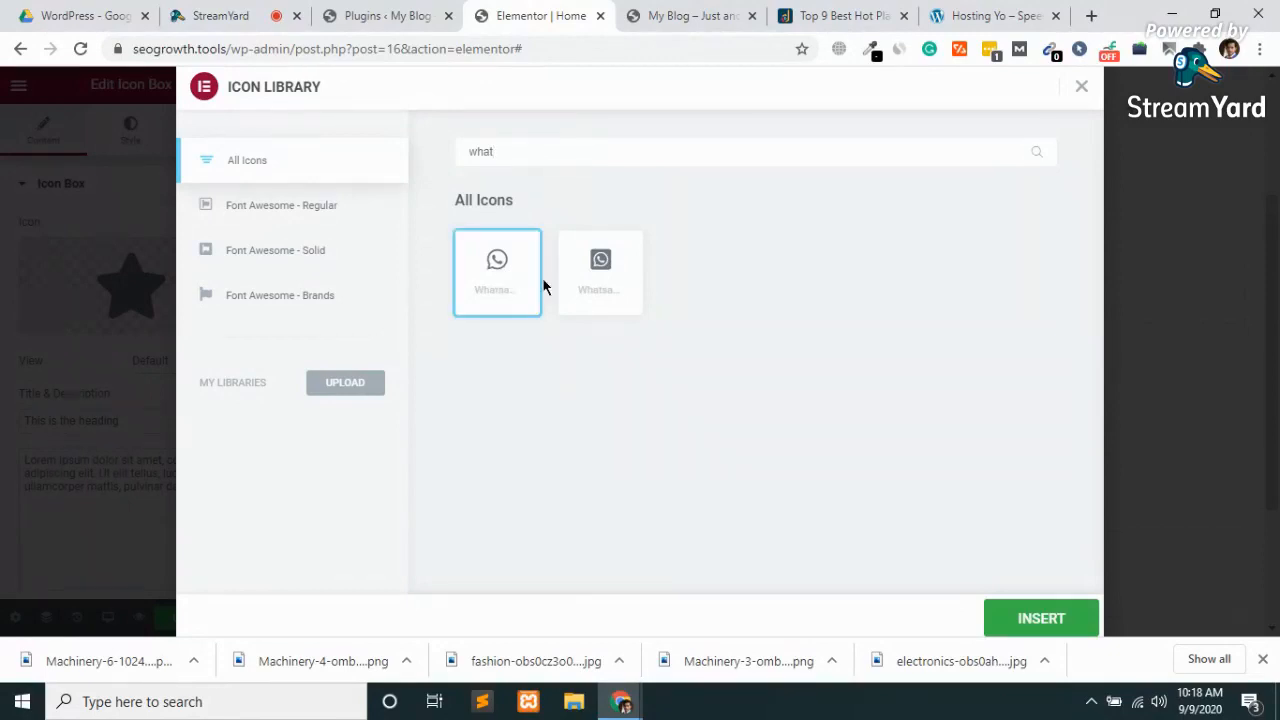
{"action": "left_click", "coordinate": [1023, 617]}
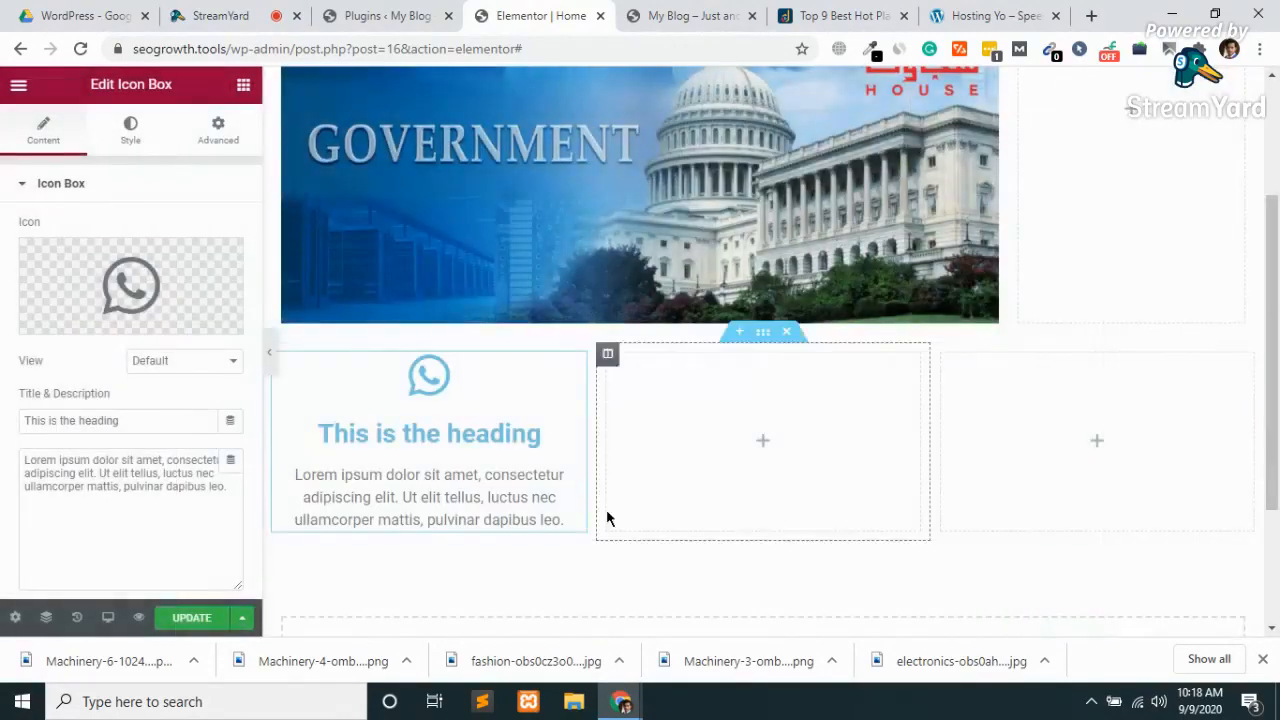
Set the icon box's title to "Contact Us".
{"action": "triple_click", "coordinate": [140, 426]}
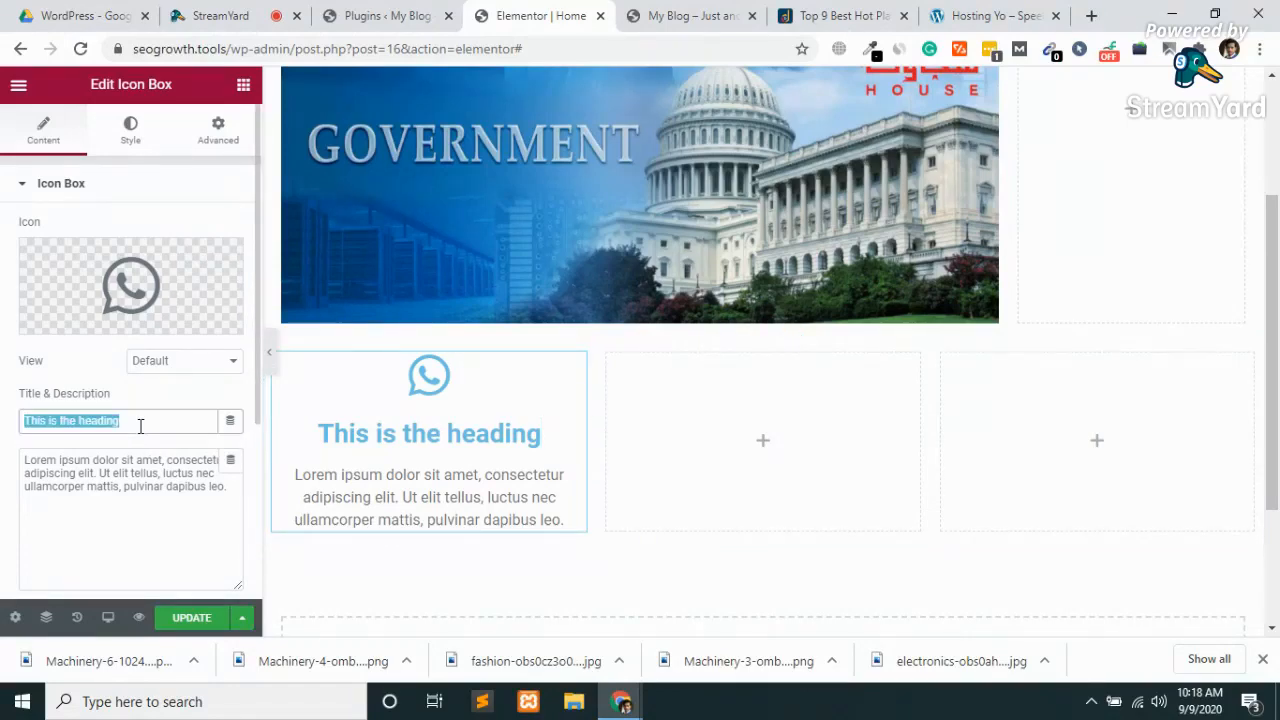
{"action": "key", "text": "BackSpace"}
{"action": "type", "text": "Contus "}
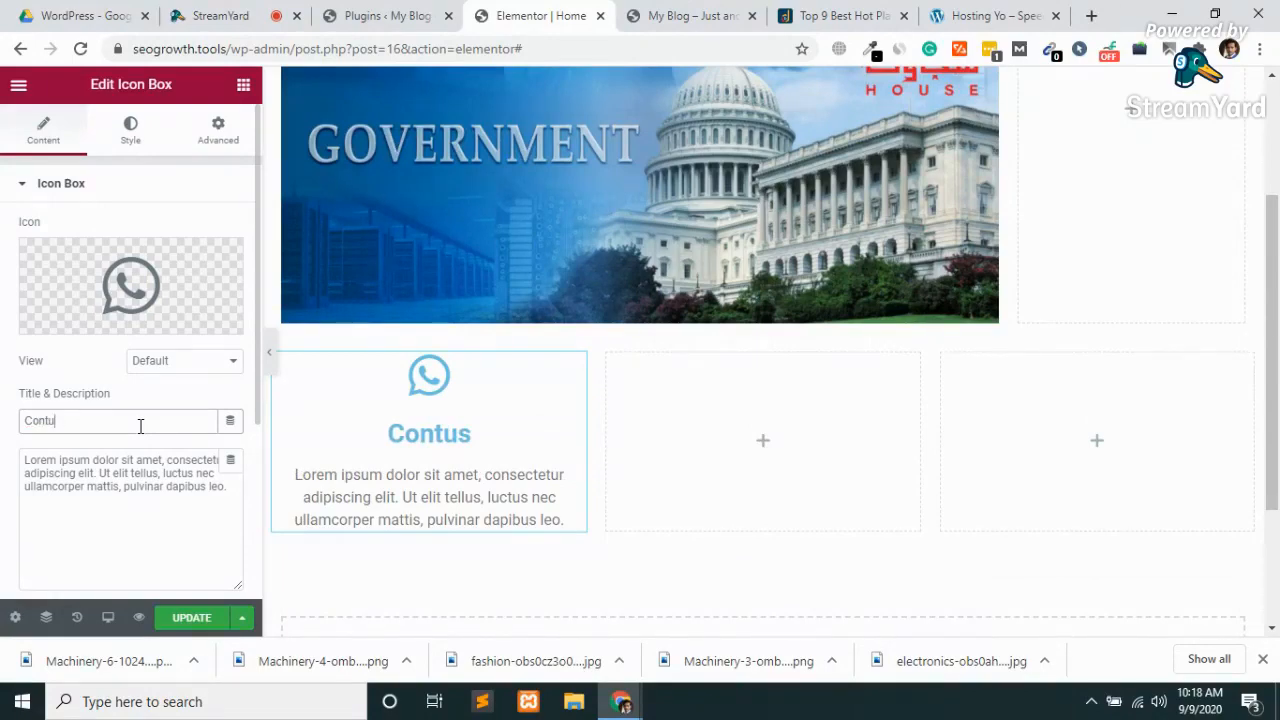
{"action": "type", "text": "act "}
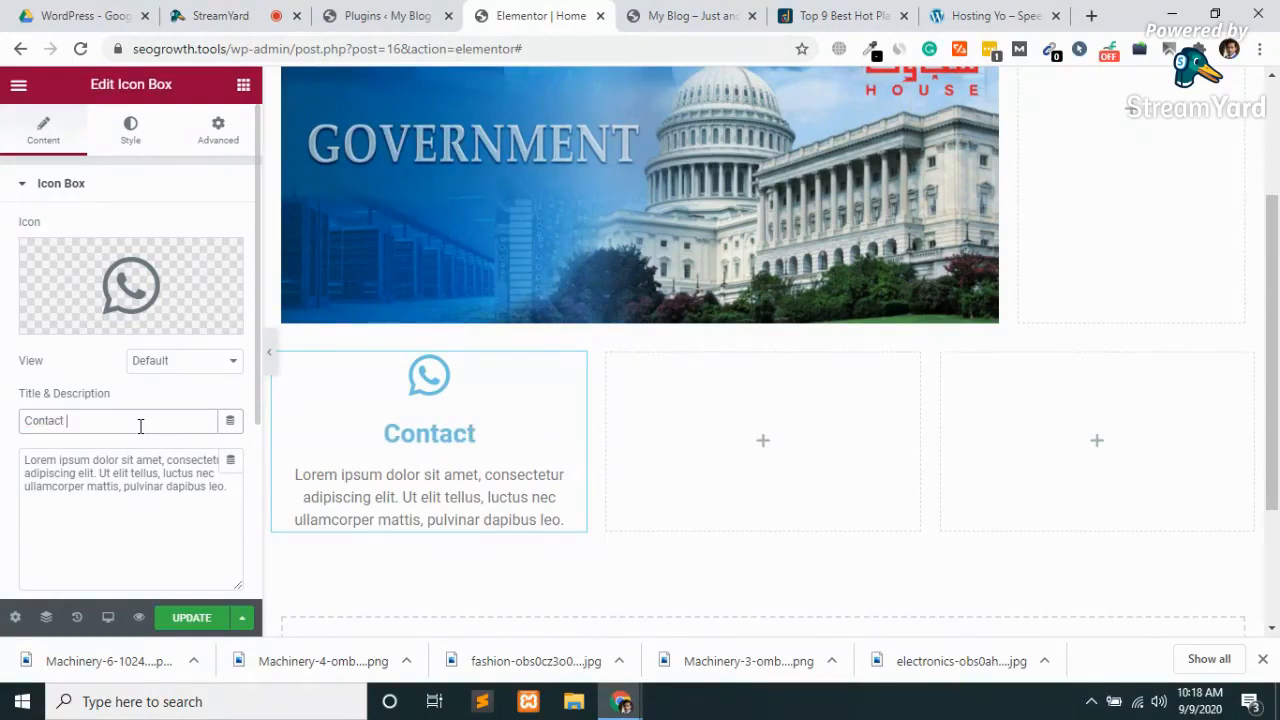
{"action": "type", "text": "Us on"}
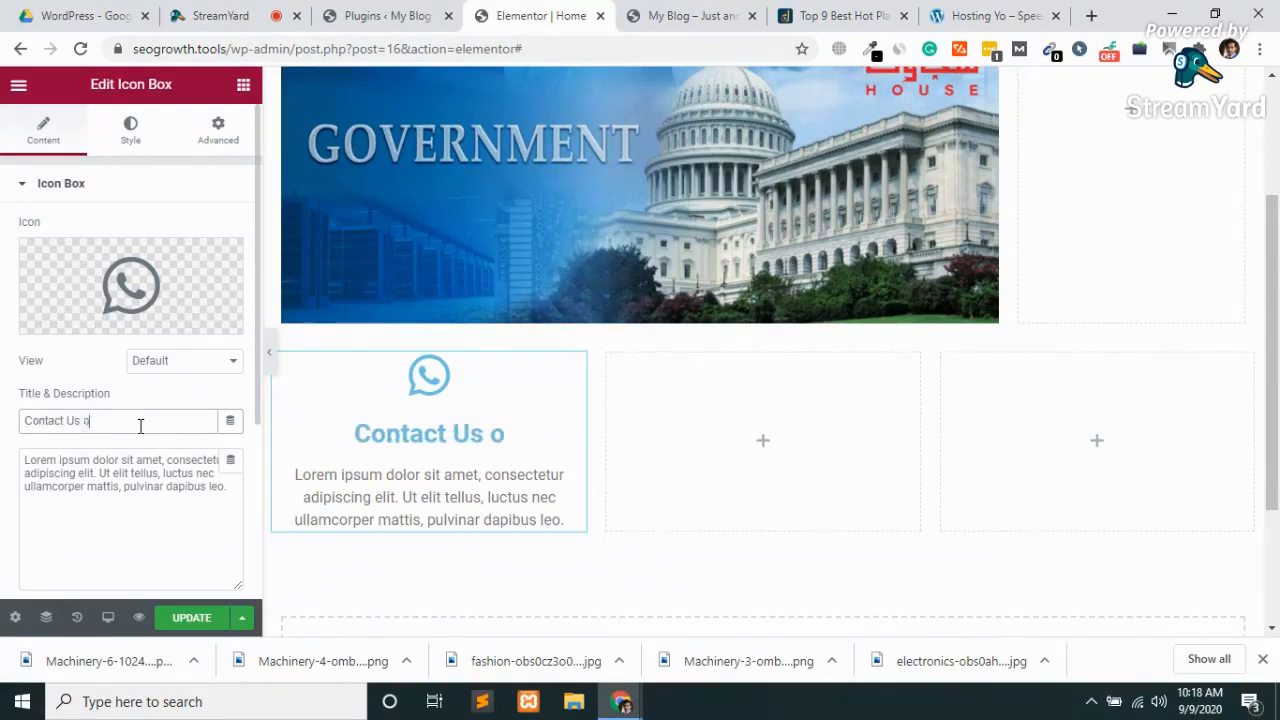
{"action": "key", "text": "BackSpace"}
{"action": "key", "text": "BackSpace"}
{"action": "key", "text": "BackSpace"}
{"action": "key", "text": "BackSpace"}
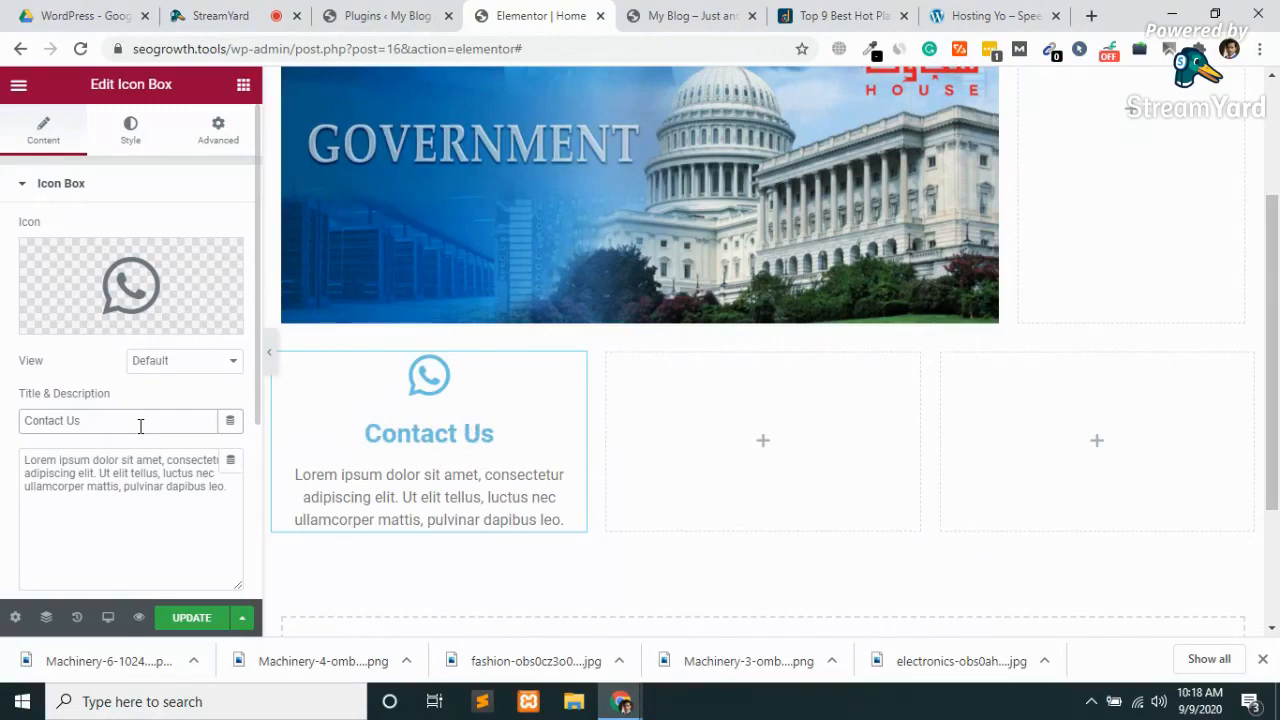
Extend the first icon box's title to "Contact US On Whatsapp".
{"action": "key", "text": "BackSpace"}
{"action": "type", "text": "S "}
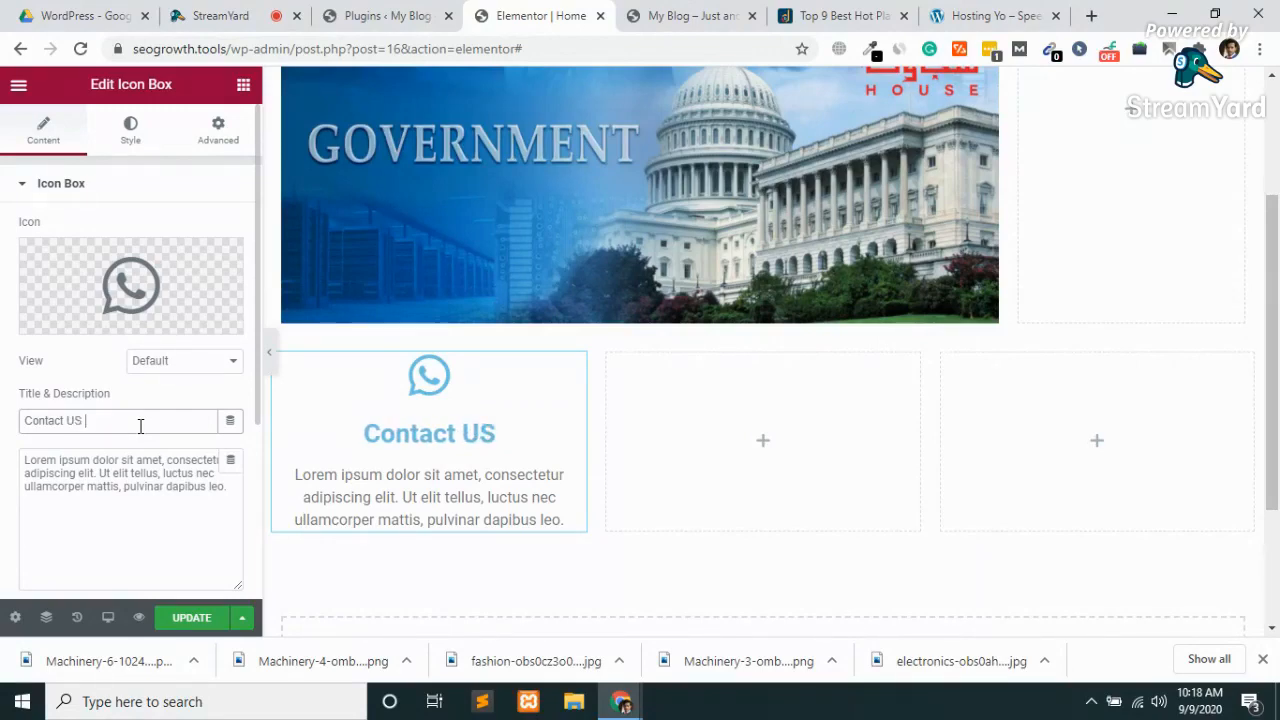
{"action": "type", "text": "ON"}
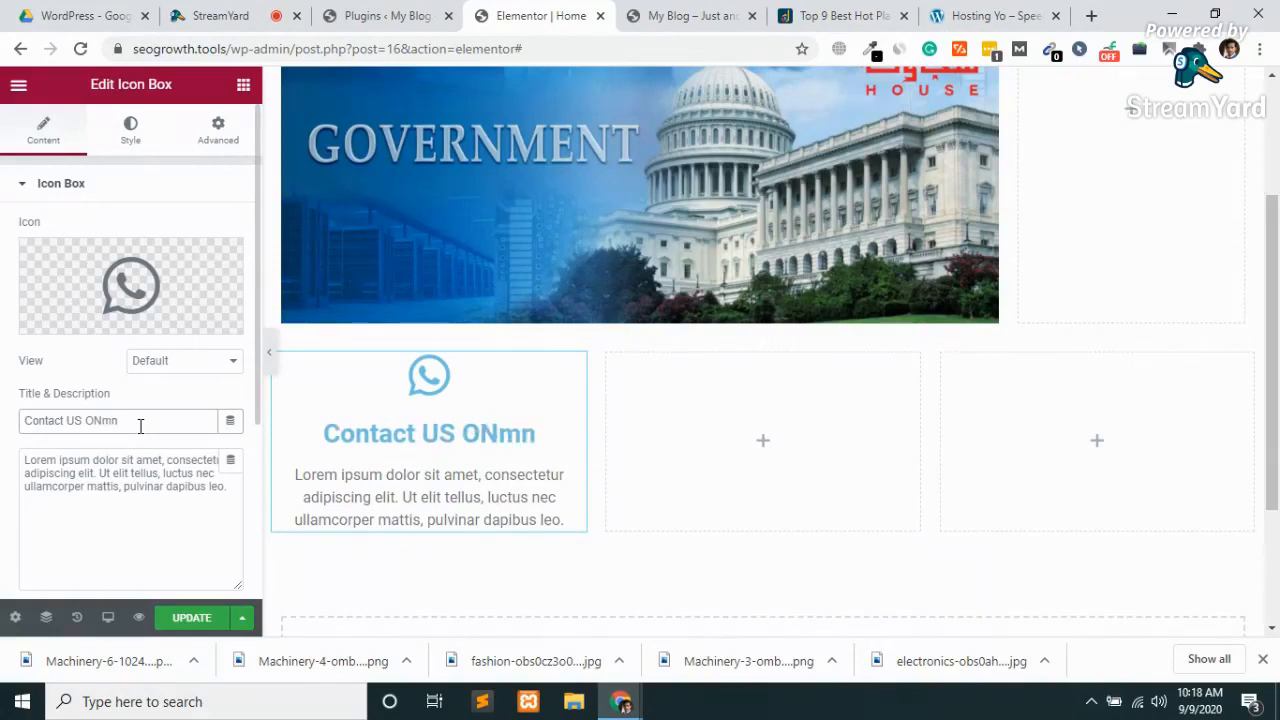
{"action": "key", "text": "BackSpace"}
{"action": "key", "text": "BackSpace"}
{"action": "key", "text": "BackSpace"}
{"action": "key", "text": "BackSpace"}
{"action": "type", "text": "O"}
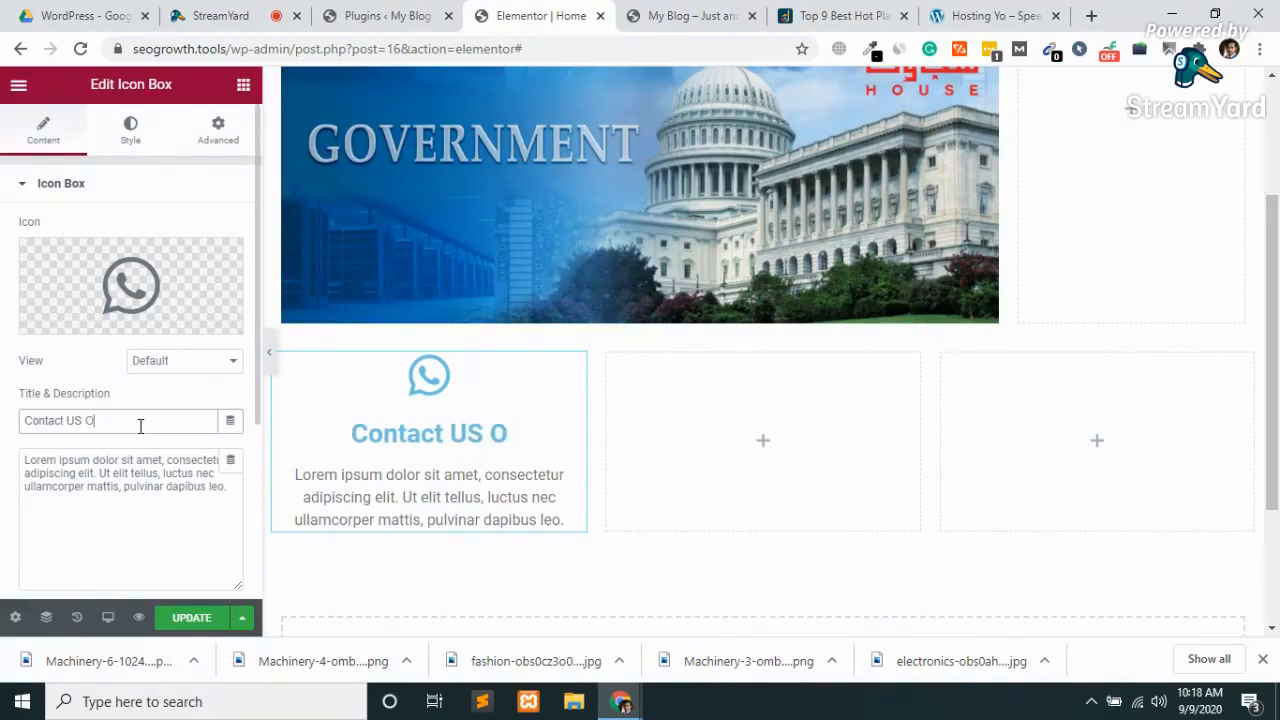
{"action": "type", "text": "n Wha"}
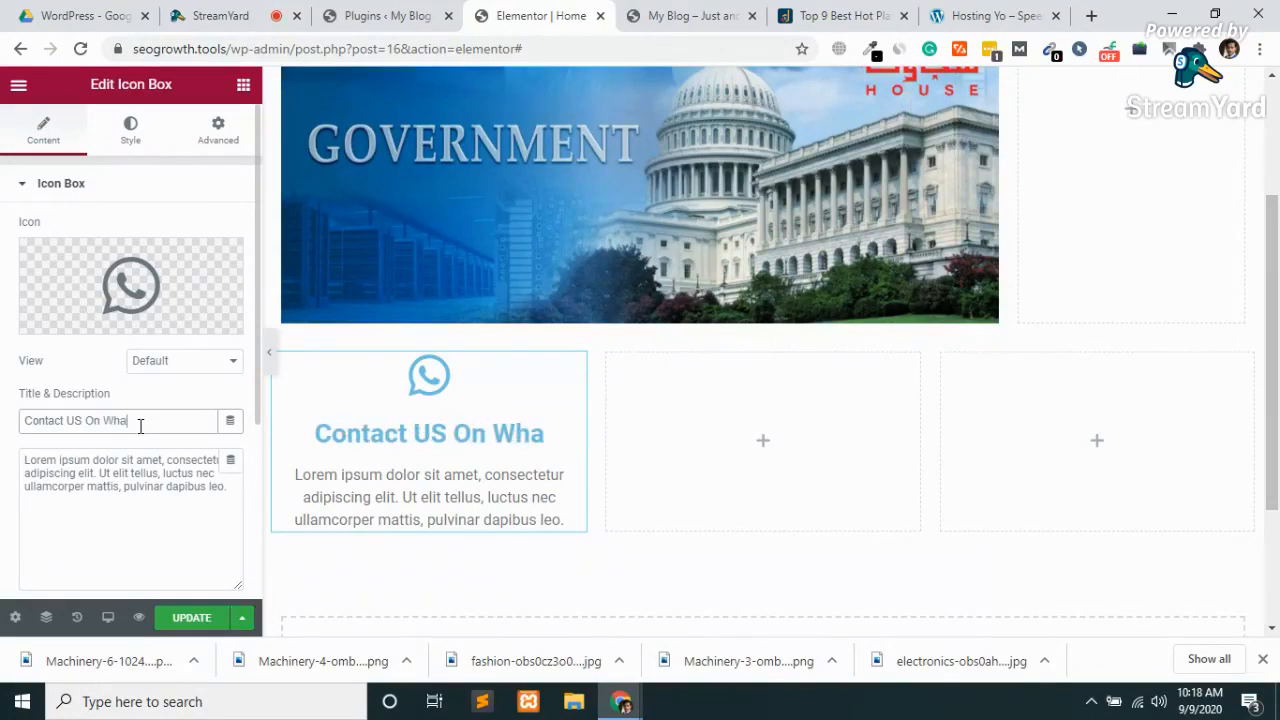
{"action": "type", "text": "tsapp"}
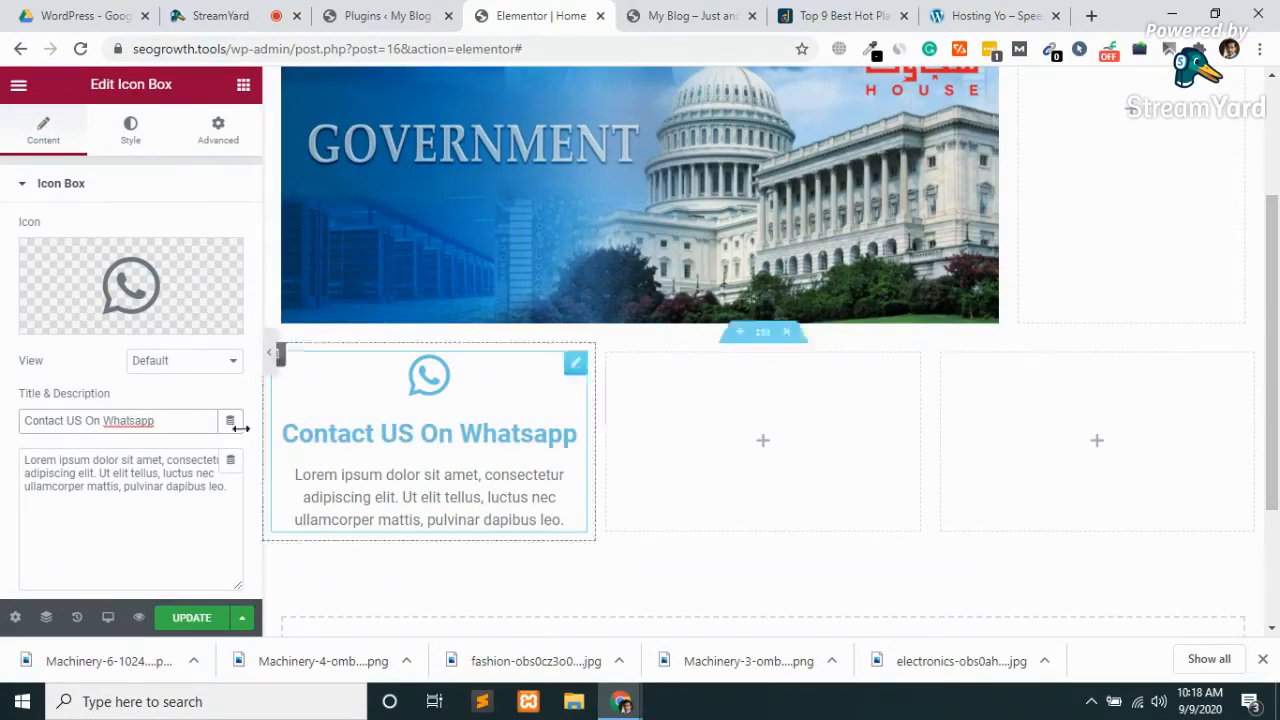
Set the WhatsApp icon box's view to Stacked.
{"action": "scroll", "coordinate": [125, 270], "scroll_direction": "down", "scroll_amount": 3}
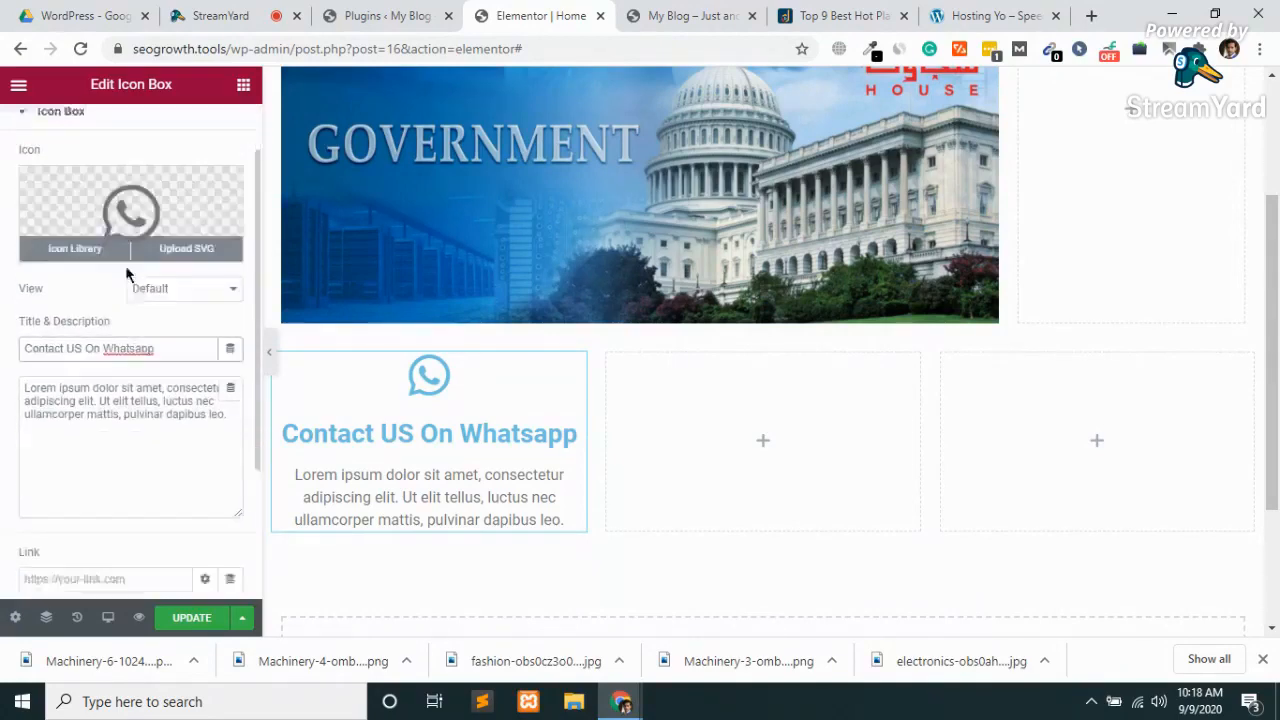
{"action": "scroll", "coordinate": [107, 316], "scroll_direction": "up", "scroll_amount": 2}
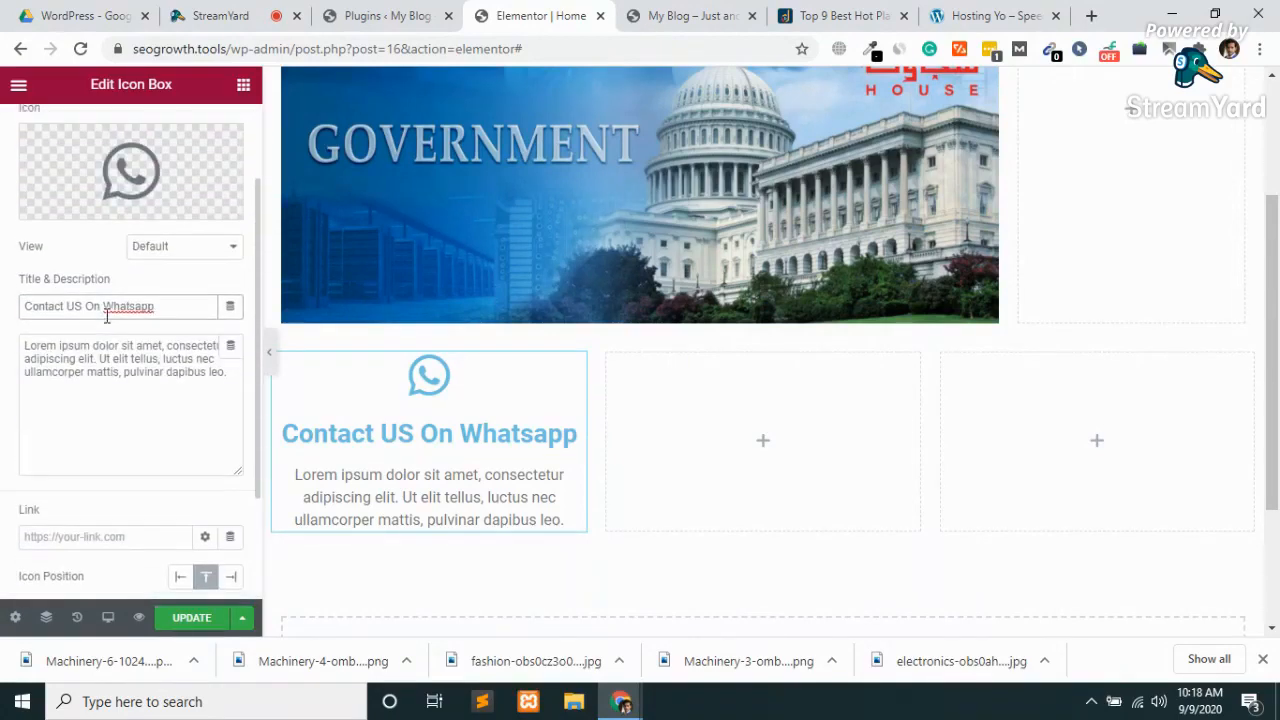
{"action": "left_click", "coordinate": [210, 247]}
{"action": "left_click", "coordinate": [188, 281]}
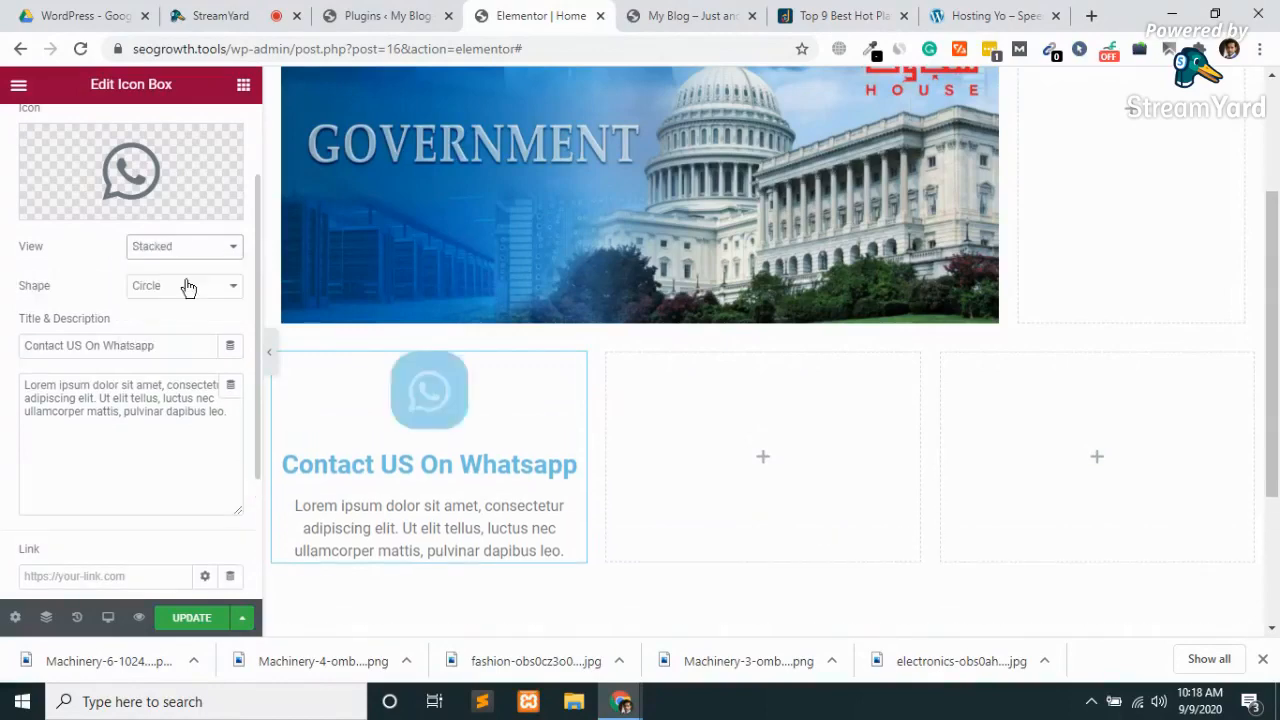
{"action": "left_click", "coordinate": [156, 250]}
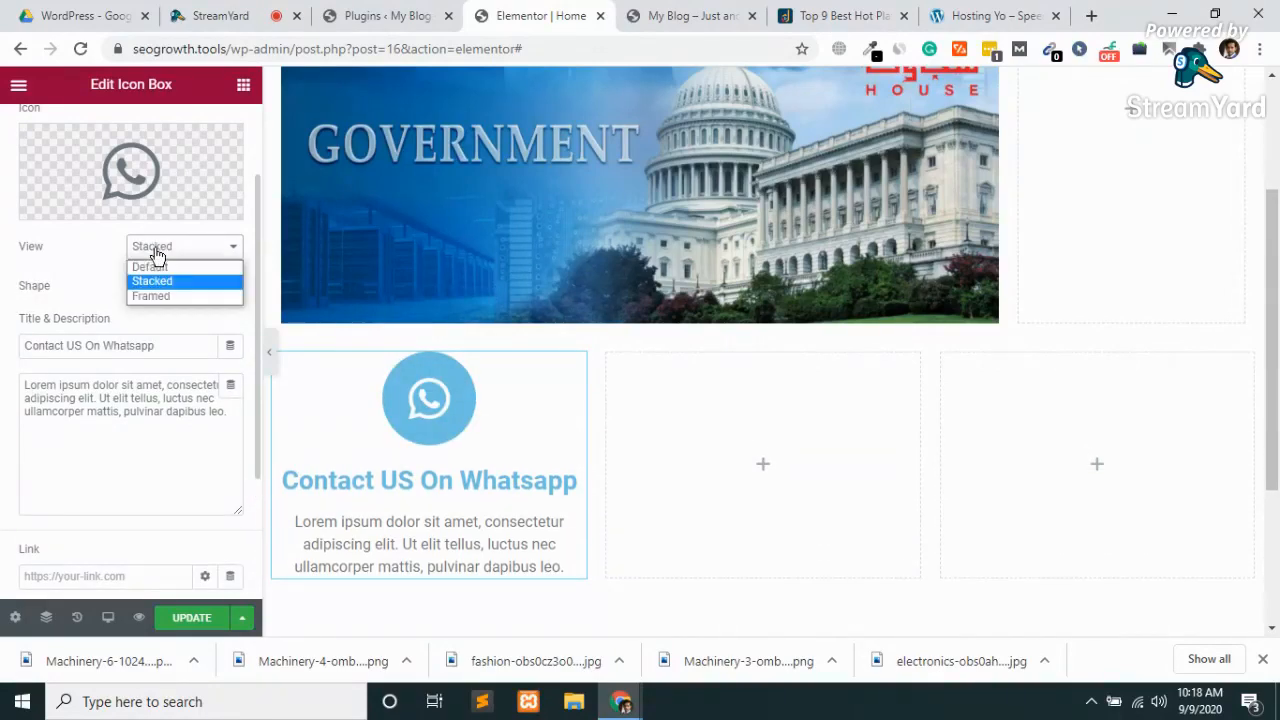
{"action": "left_click", "coordinate": [66, 265]}
Try the Square shape and the Framed view on the WhatsApp icon, restoring the Circle shape and Stacked view.
{"action": "left_click", "coordinate": [177, 288]}
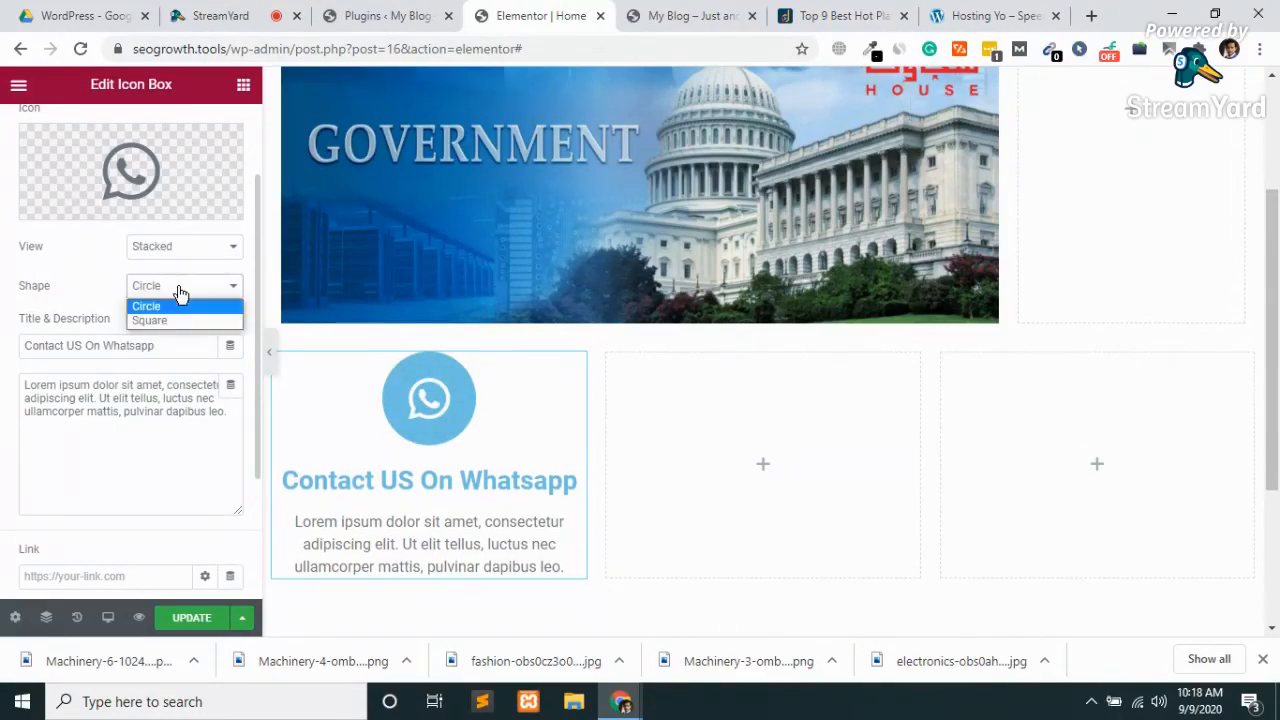
{"action": "left_click", "coordinate": [176, 321]}
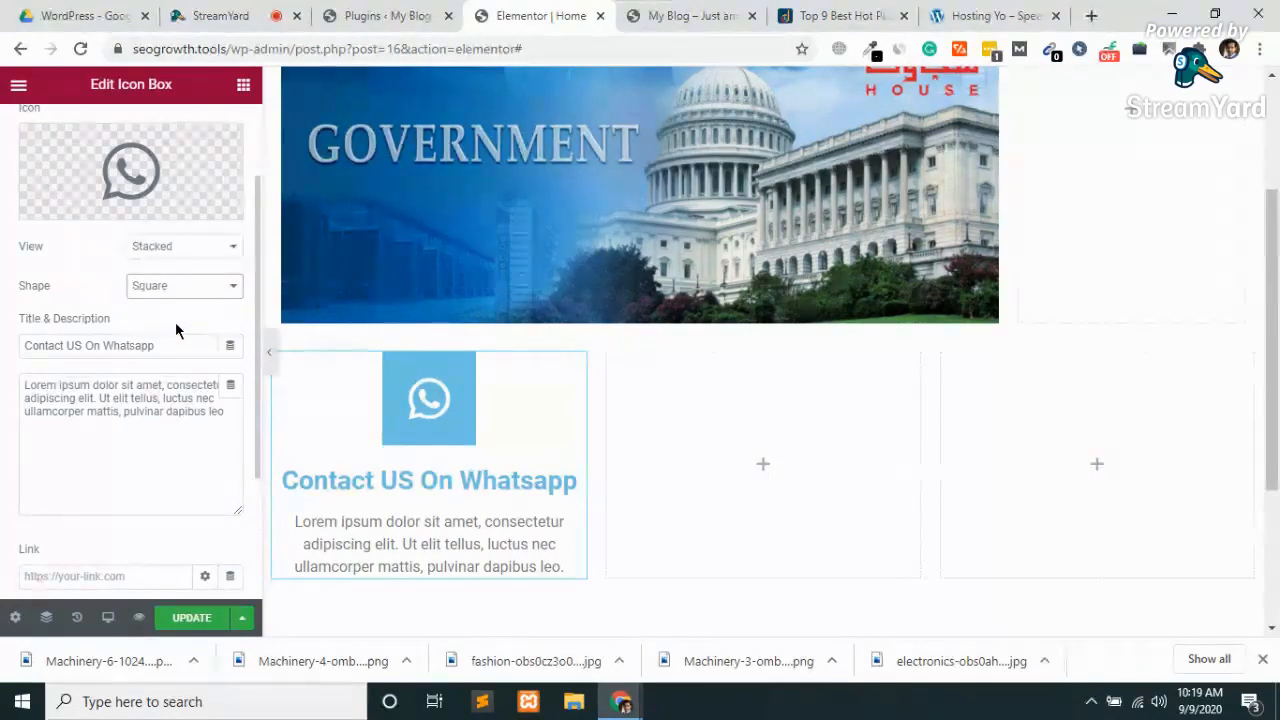
{"action": "left_click", "coordinate": [155, 289]}
{"action": "left_click", "coordinate": [150, 306]}
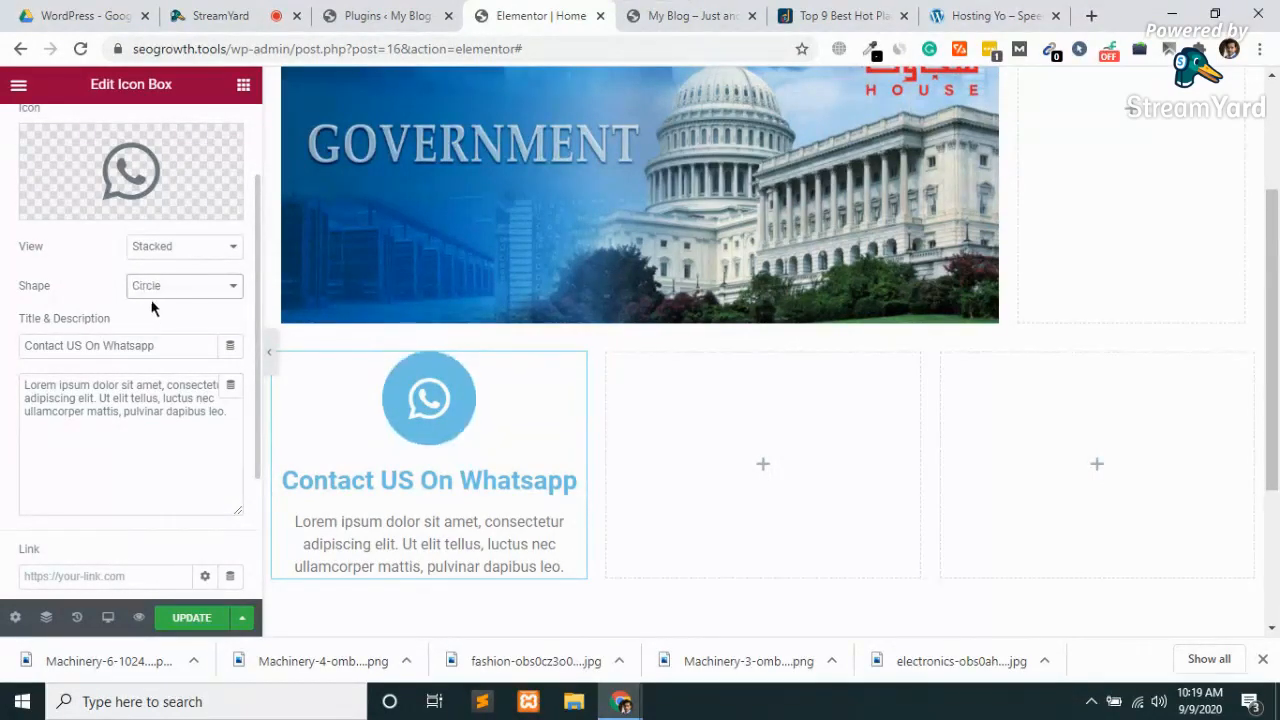
{"action": "left_click", "coordinate": [184, 256]}
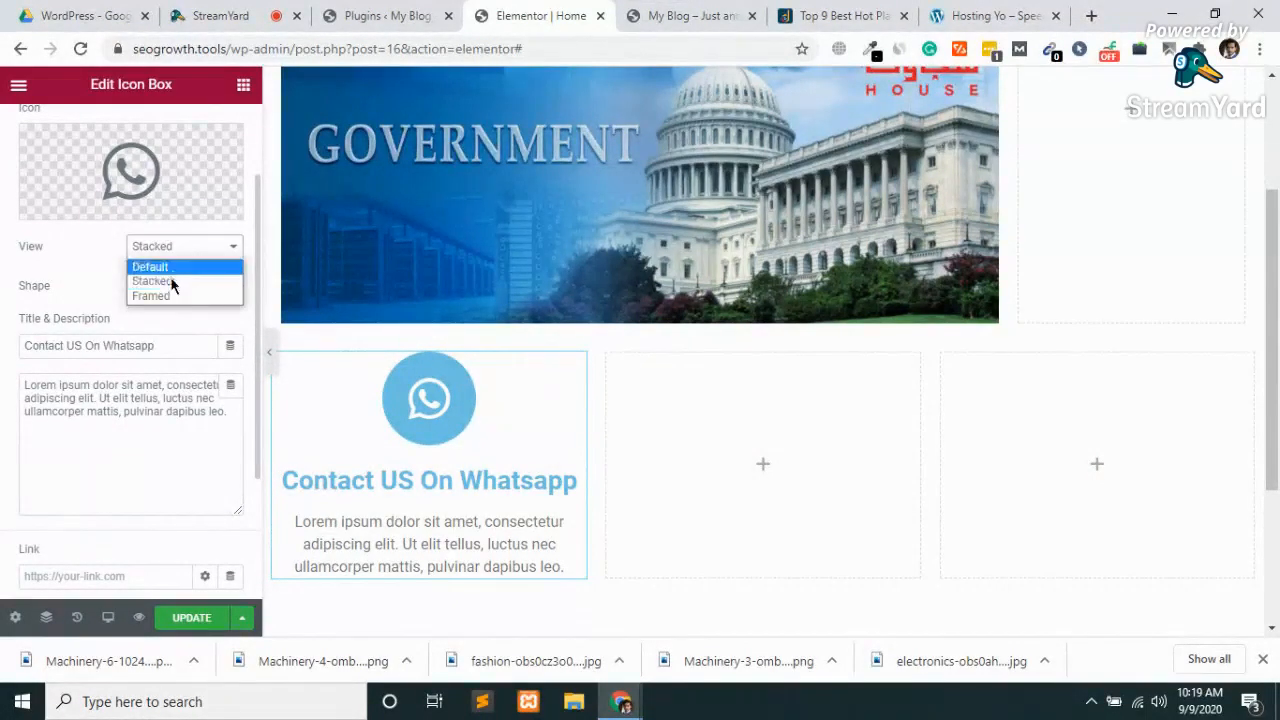
{"action": "left_click", "coordinate": [164, 295]}
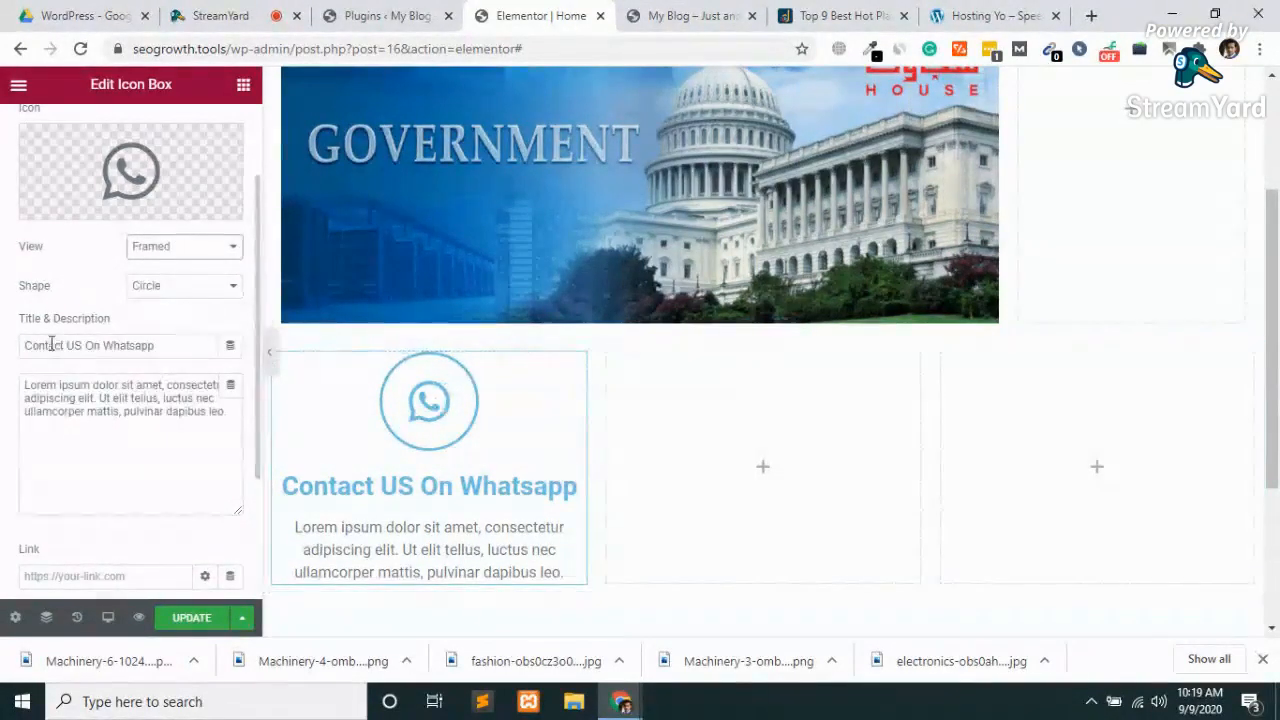
{"action": "left_click", "coordinate": [165, 250]}
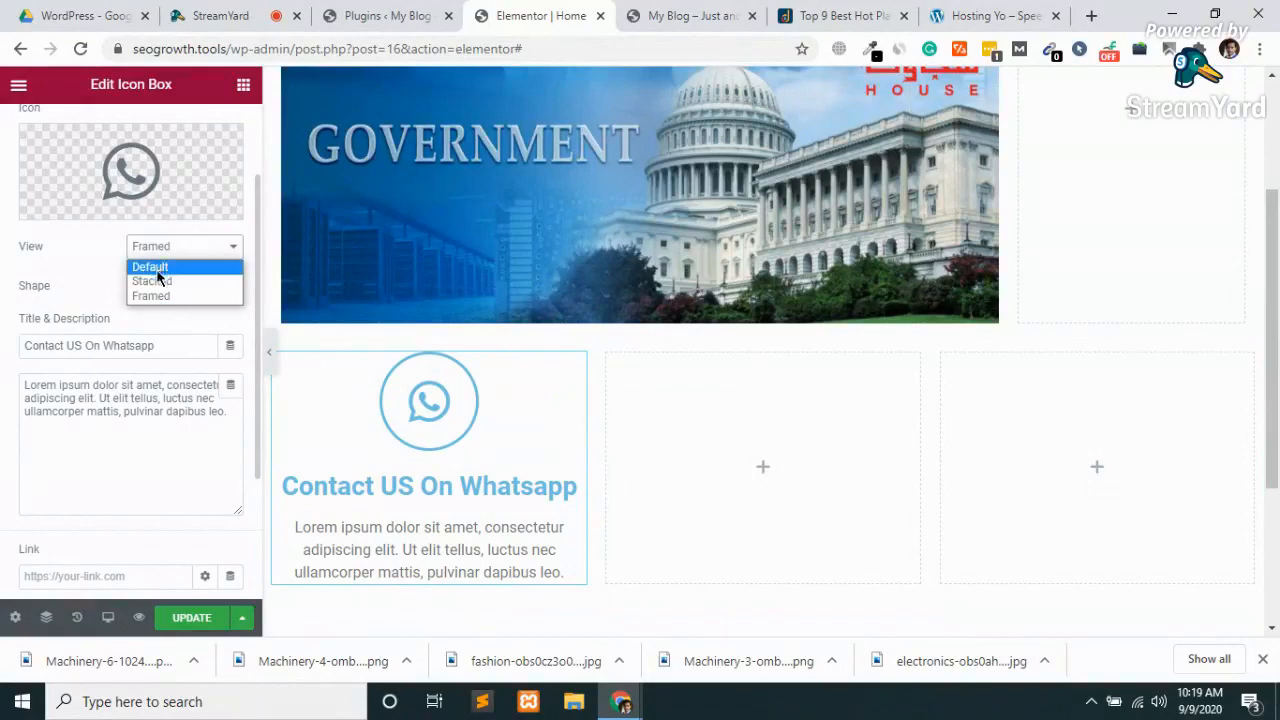
{"action": "left_click", "coordinate": [155, 281]}
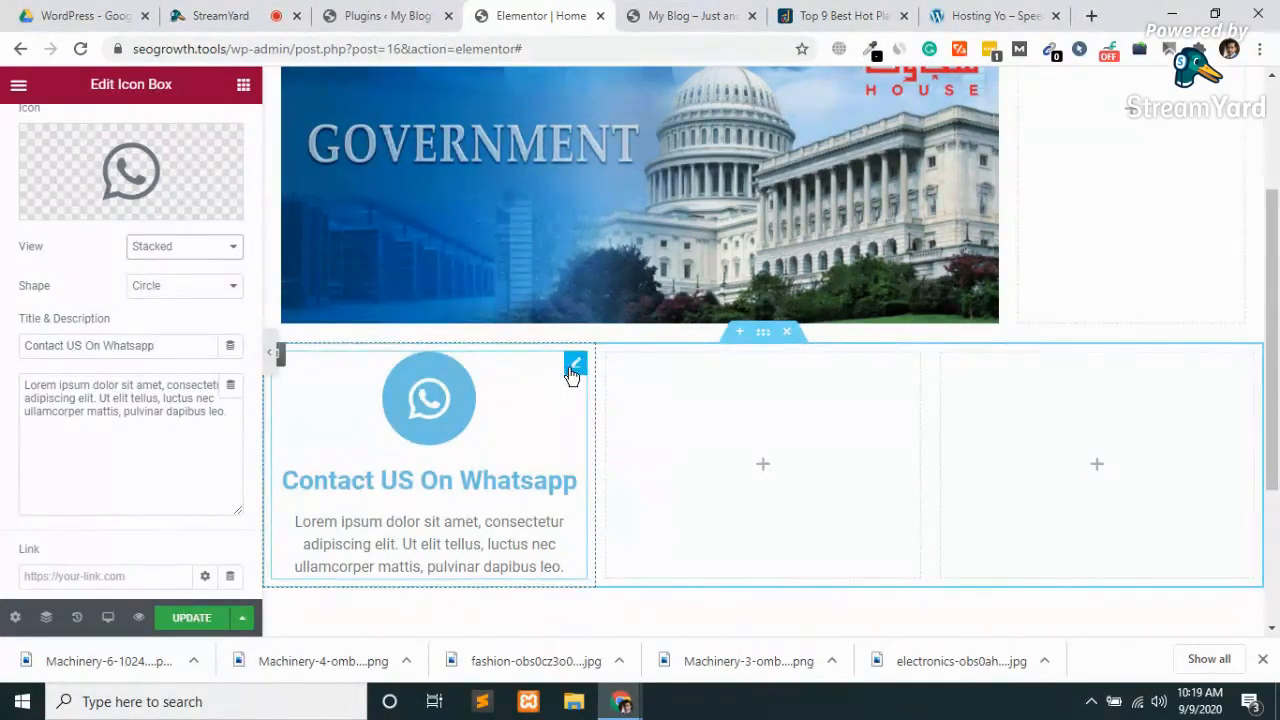
Copy the WhatsApp icon box and paste it into the second and third columns of the section.
{"action": "right_click", "coordinate": [571, 370]}
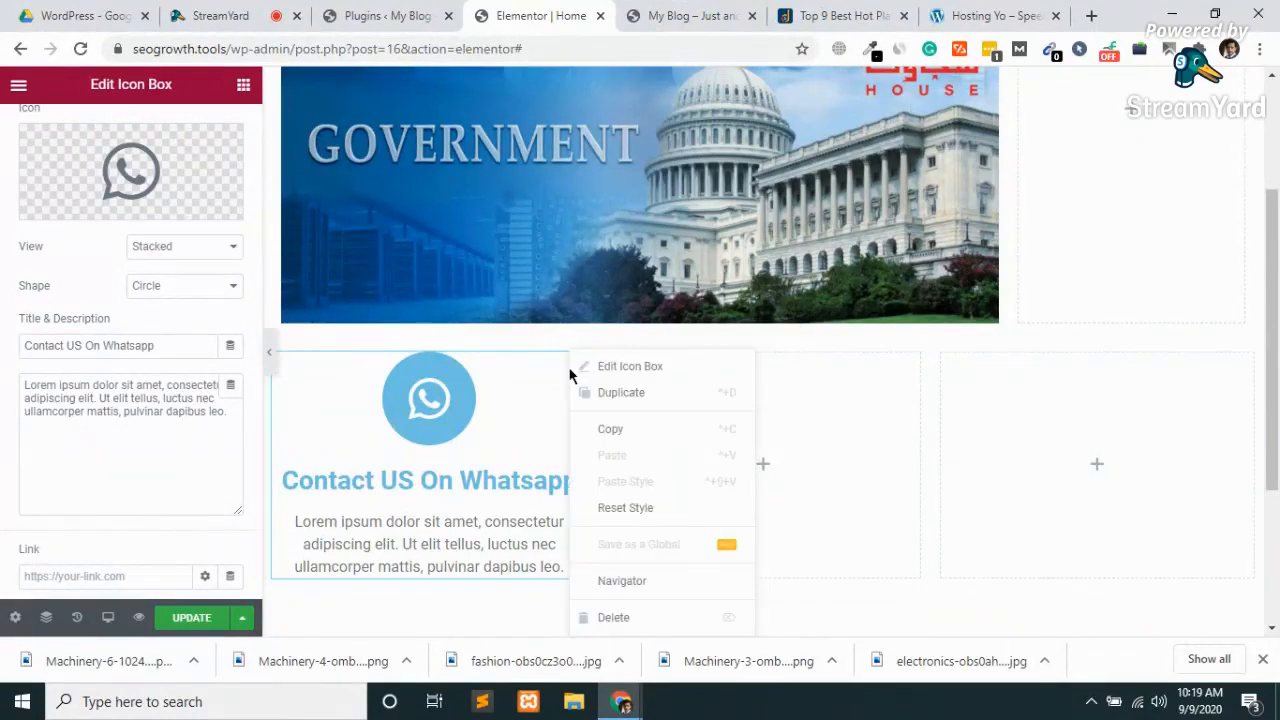
{"action": "left_click", "coordinate": [610, 430]}
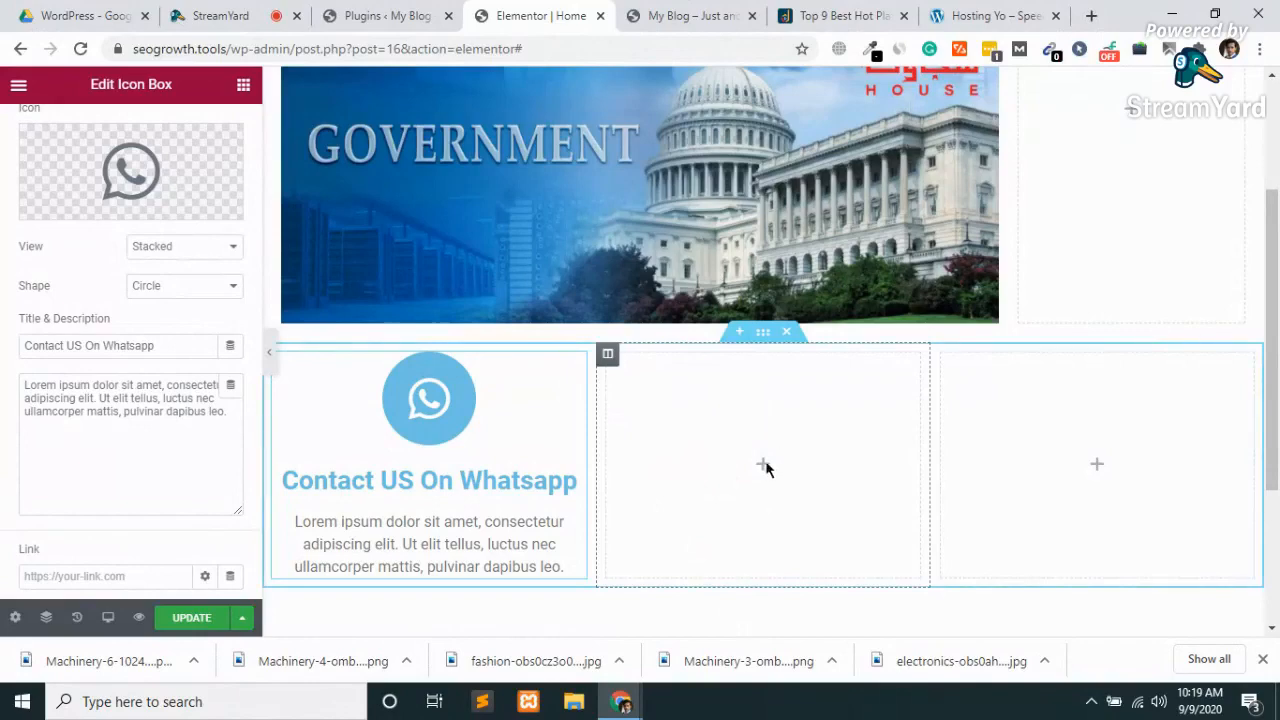
{"action": "right_click", "coordinate": [741, 447]}
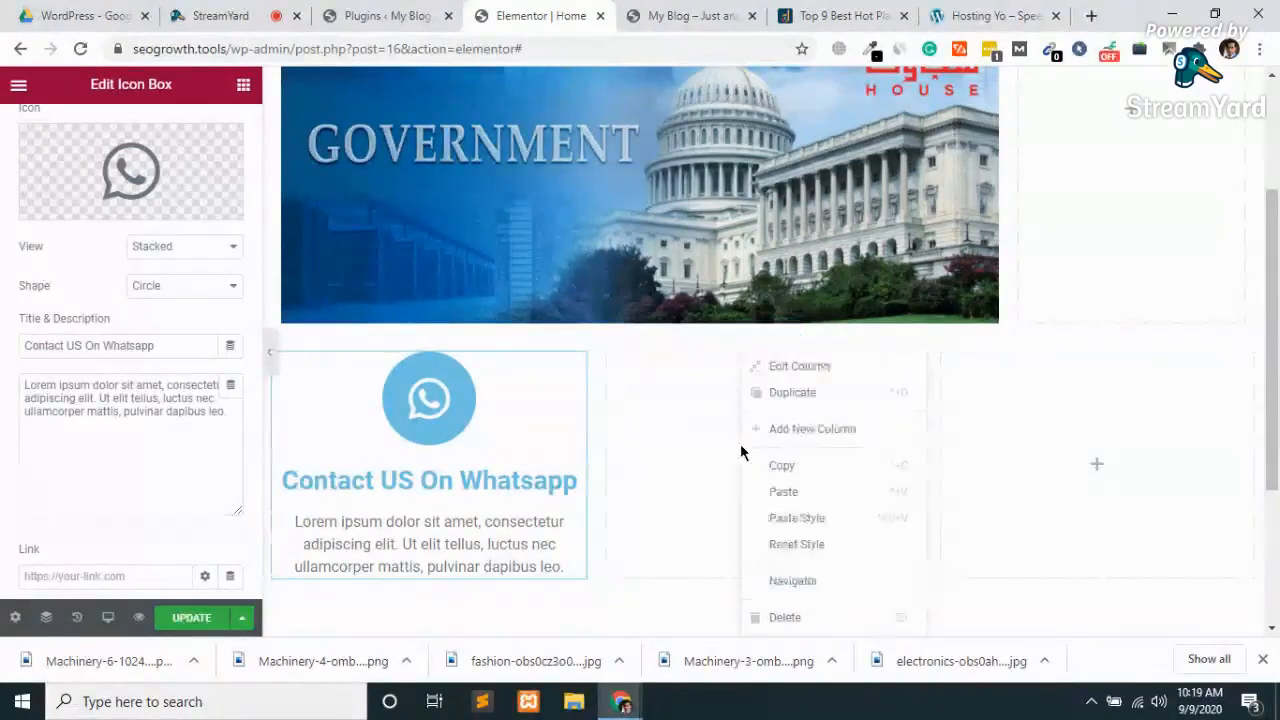
{"action": "left_click", "coordinate": [793, 495]}
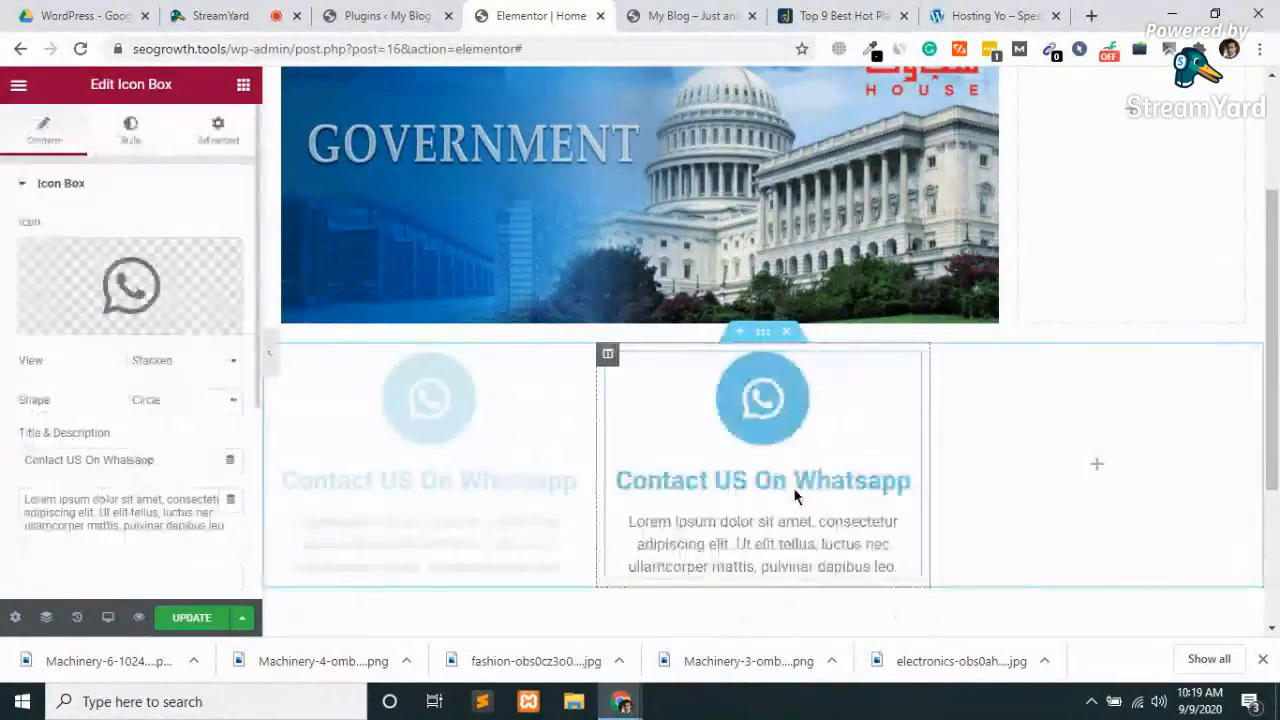
{"action": "right_click", "coordinate": [1062, 441]}
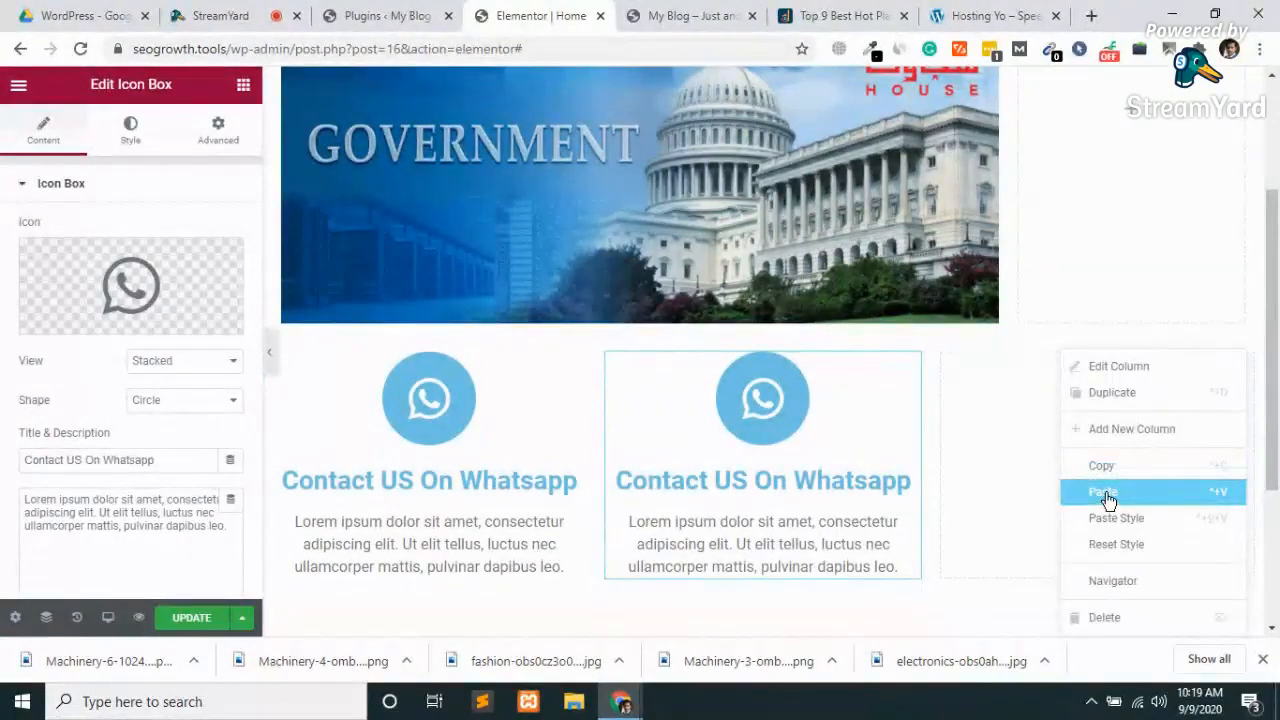
{"action": "left_click", "coordinate": [1107, 497]}
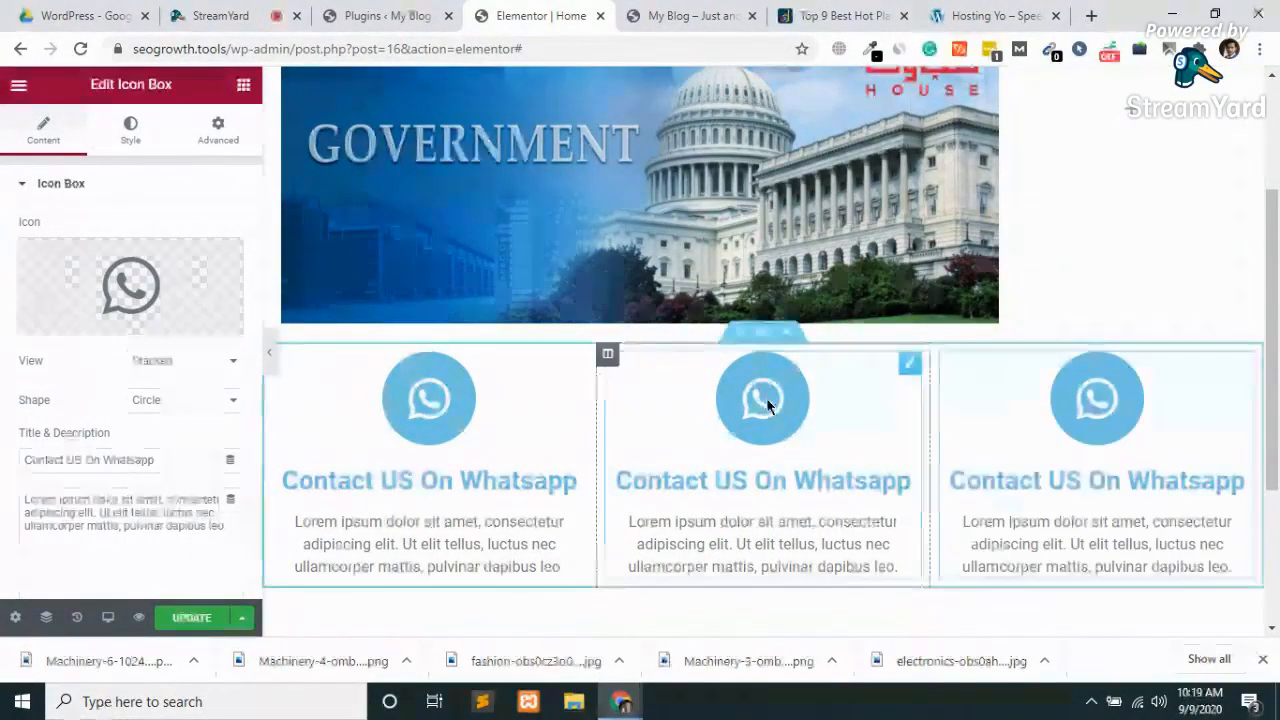
Check the icon row on hostingyo.com for reference and change the middle icon box's icon to Facebook Messenger.
{"action": "left_click", "coordinate": [969, 14]}
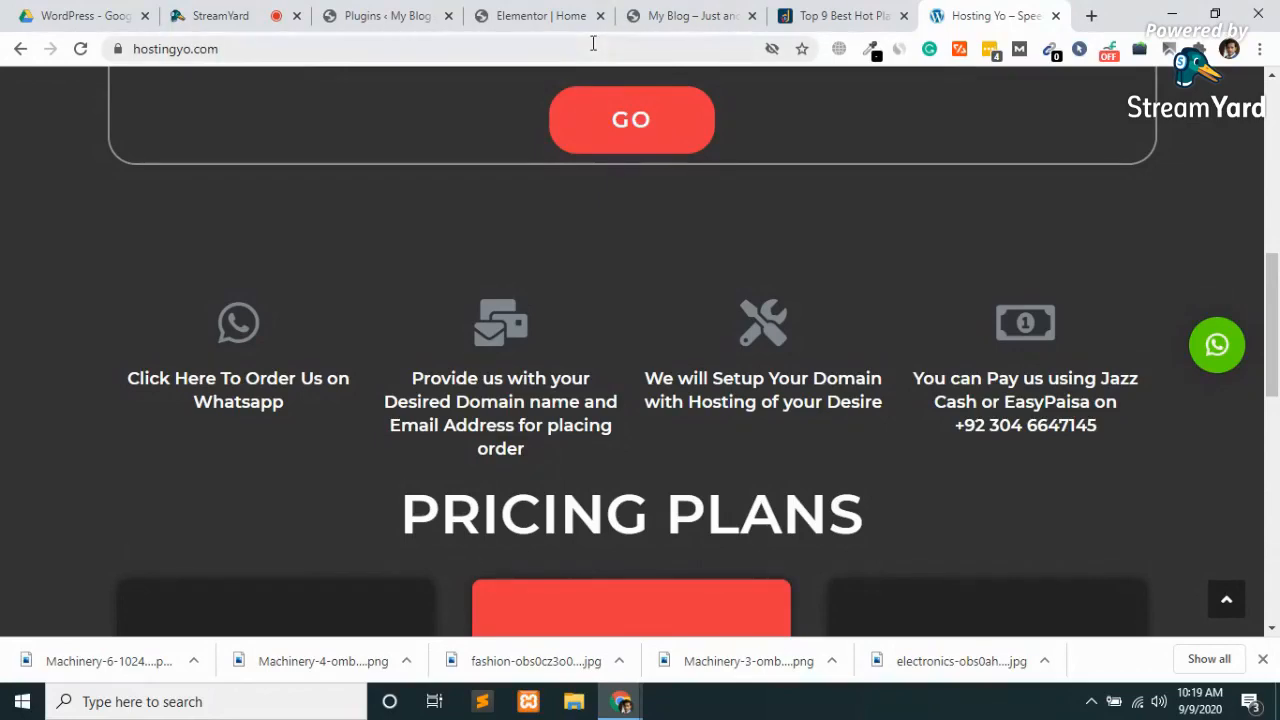
{"action": "left_click", "coordinate": [532, 15]}
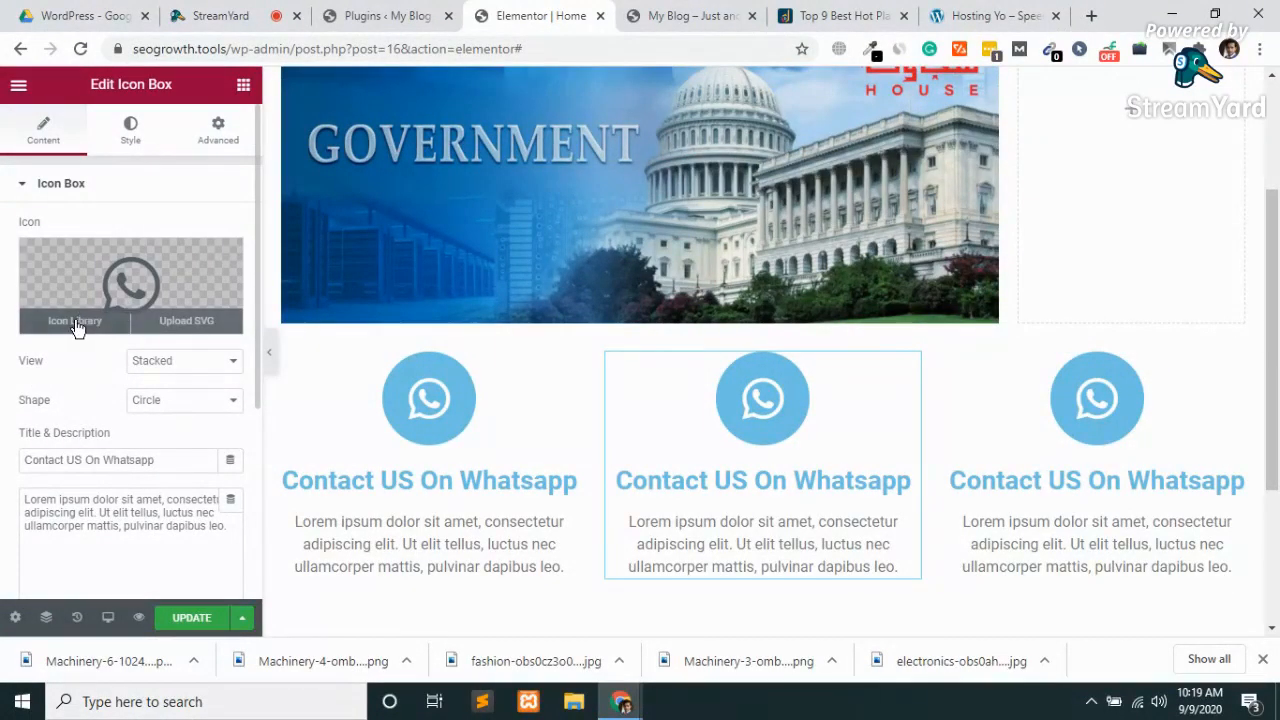
{"action": "left_click", "coordinate": [76, 322]}
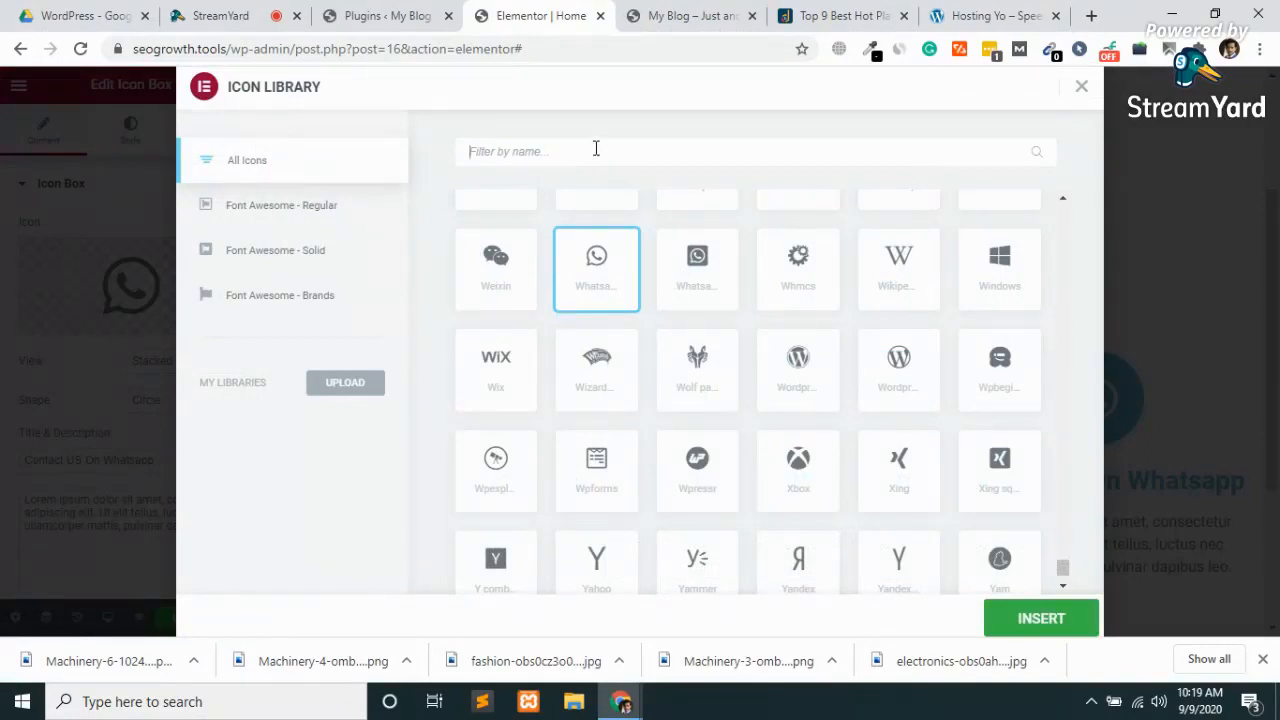
{"action": "type", "text": "fa"}
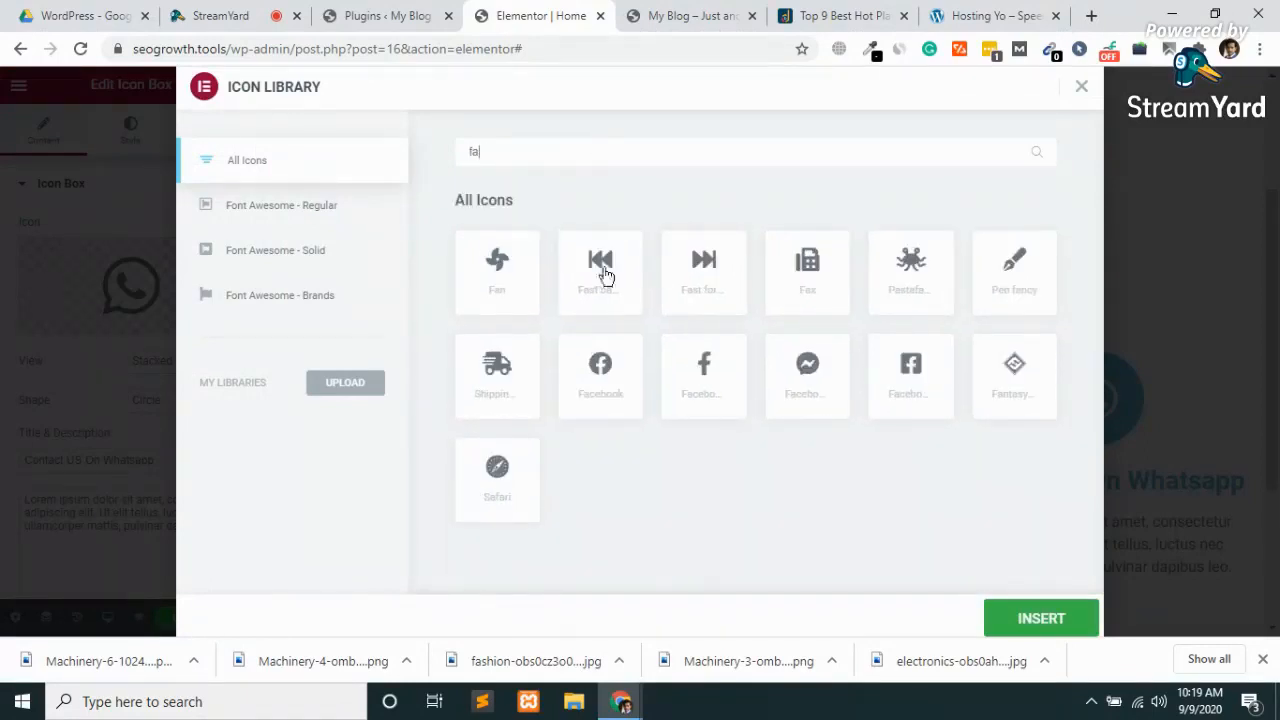
{"action": "left_click", "coordinate": [815, 377]}
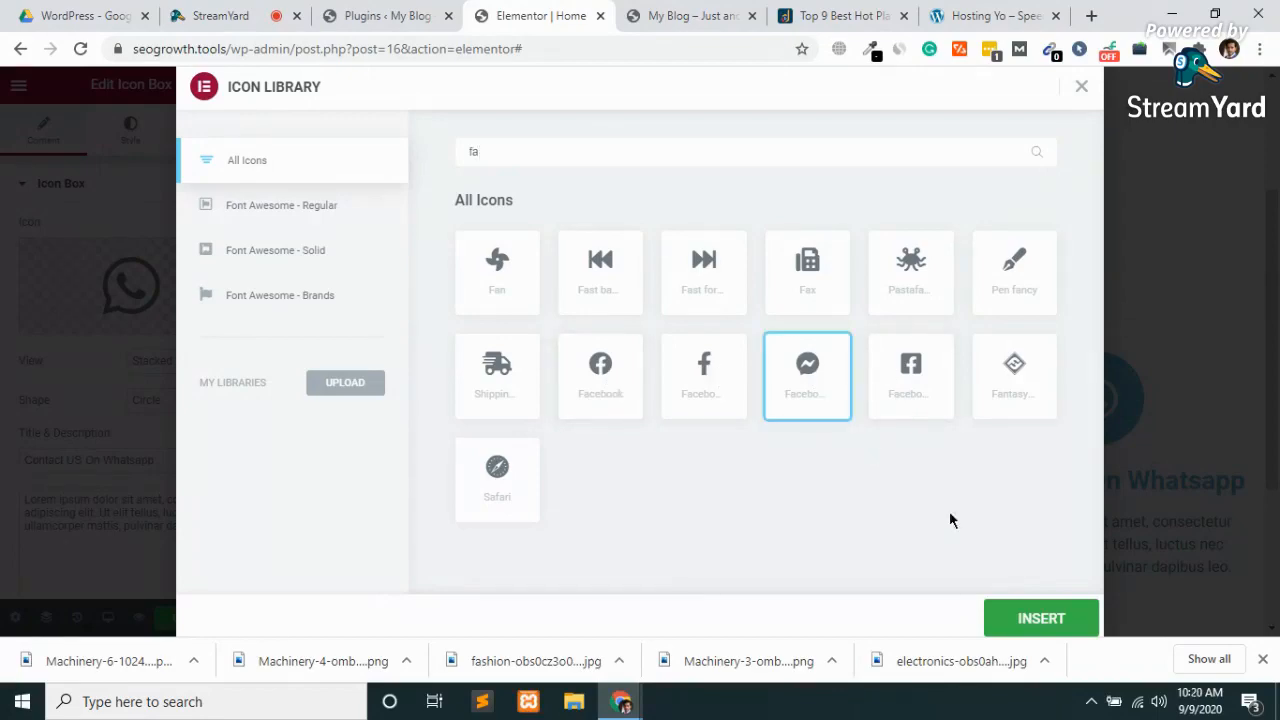
{"action": "left_click", "coordinate": [1018, 620]}
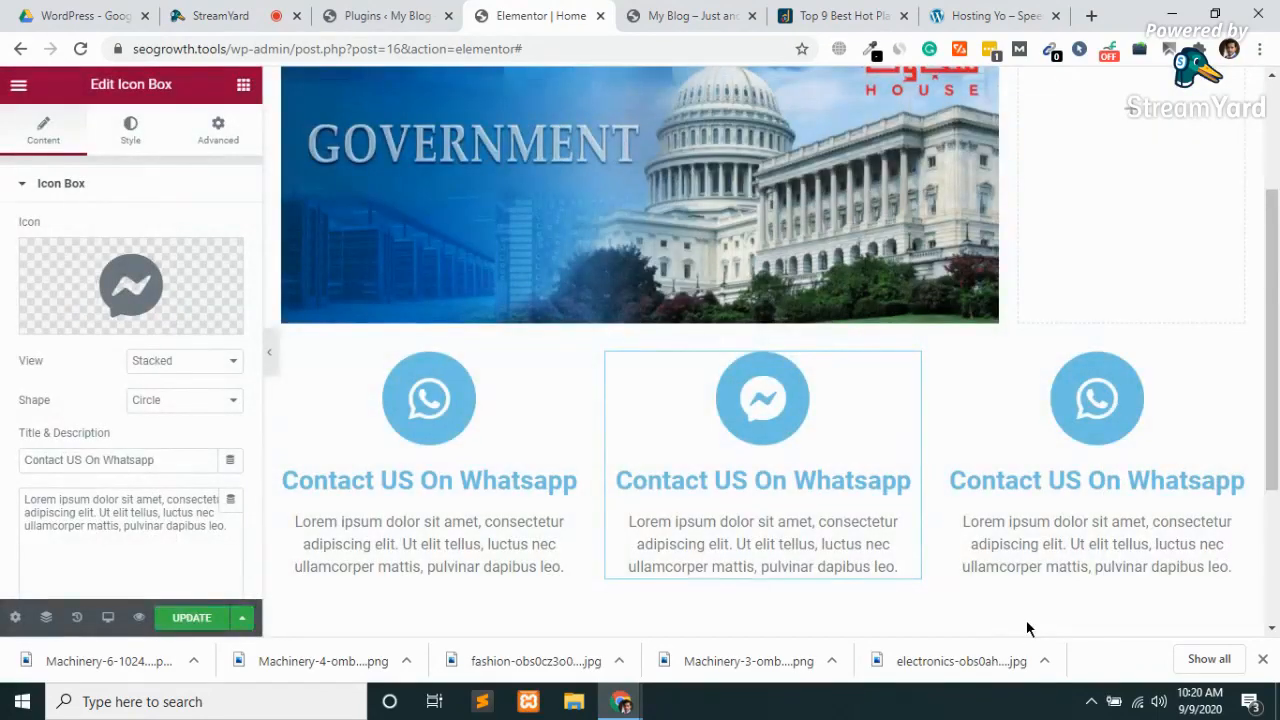
Set the primary color of the first icon box's WhatsApp icon to green, #6EE474.
{"action": "left_click", "coordinate": [421, 406]}
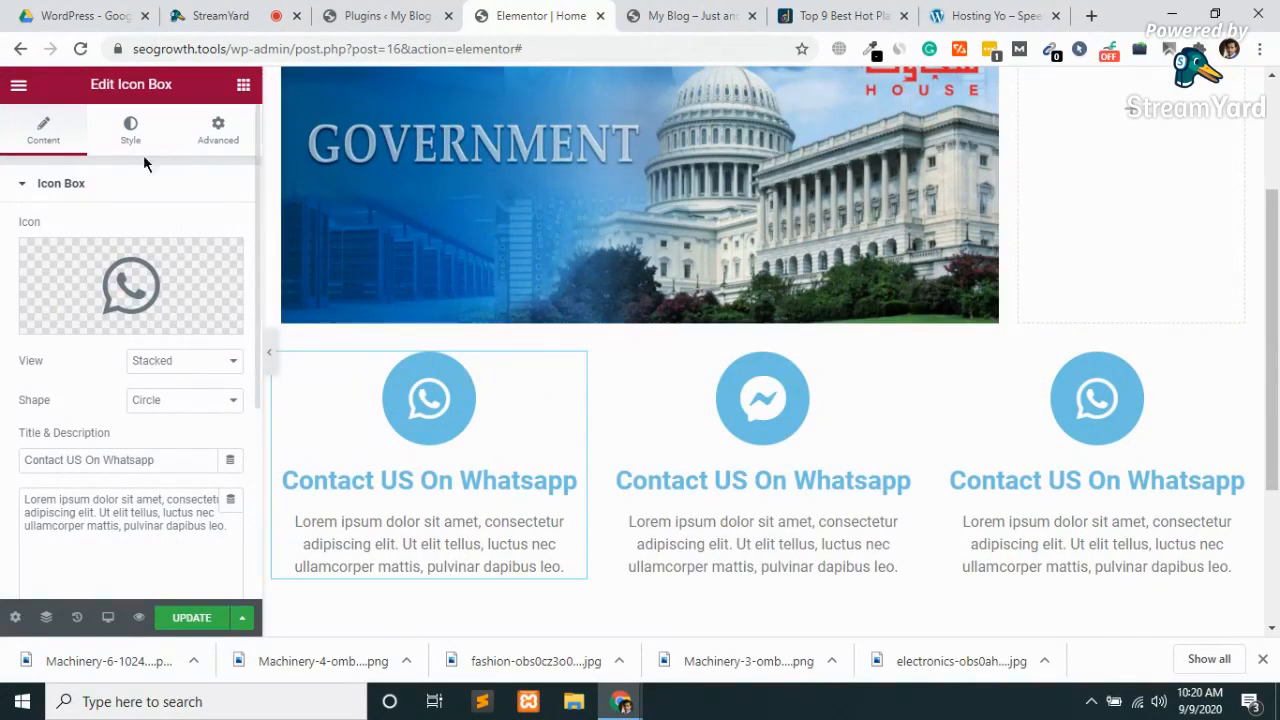
{"action": "left_click", "coordinate": [130, 128]}
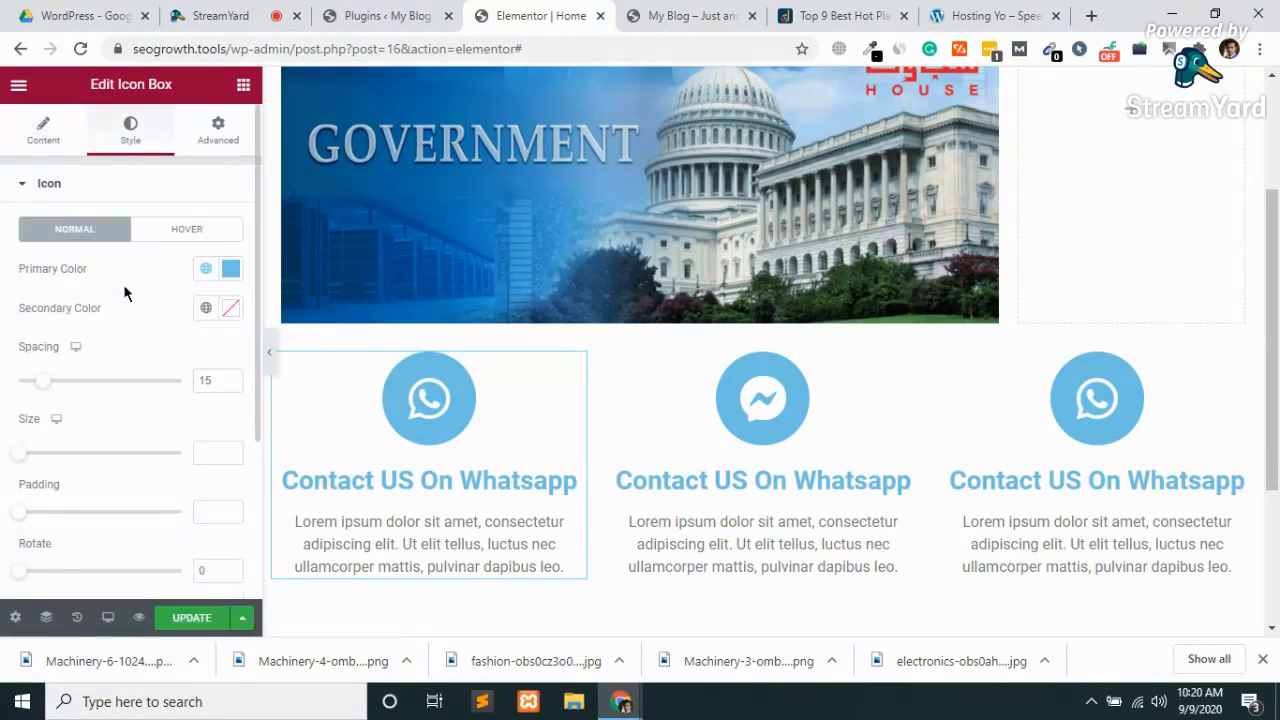
{"action": "left_click", "coordinate": [231, 268]}
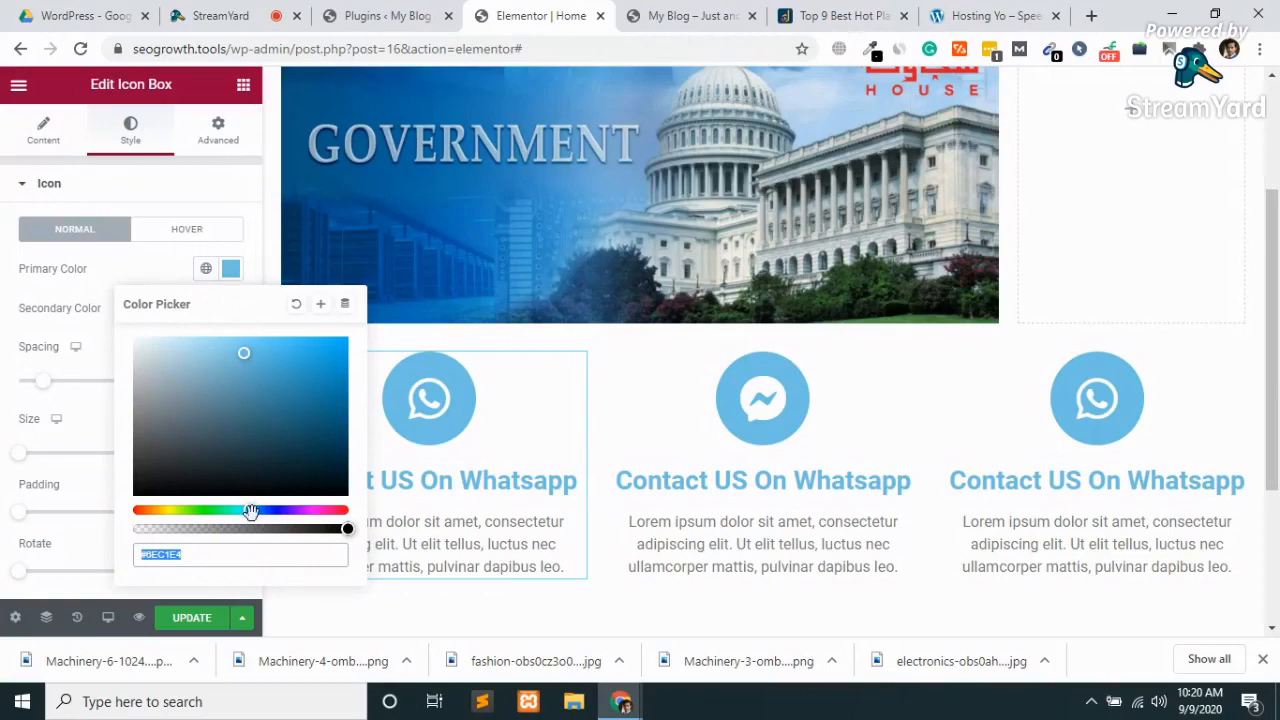
{"action": "left_click_drag", "start_coordinate": [250, 510], "coordinate": [207, 512]}
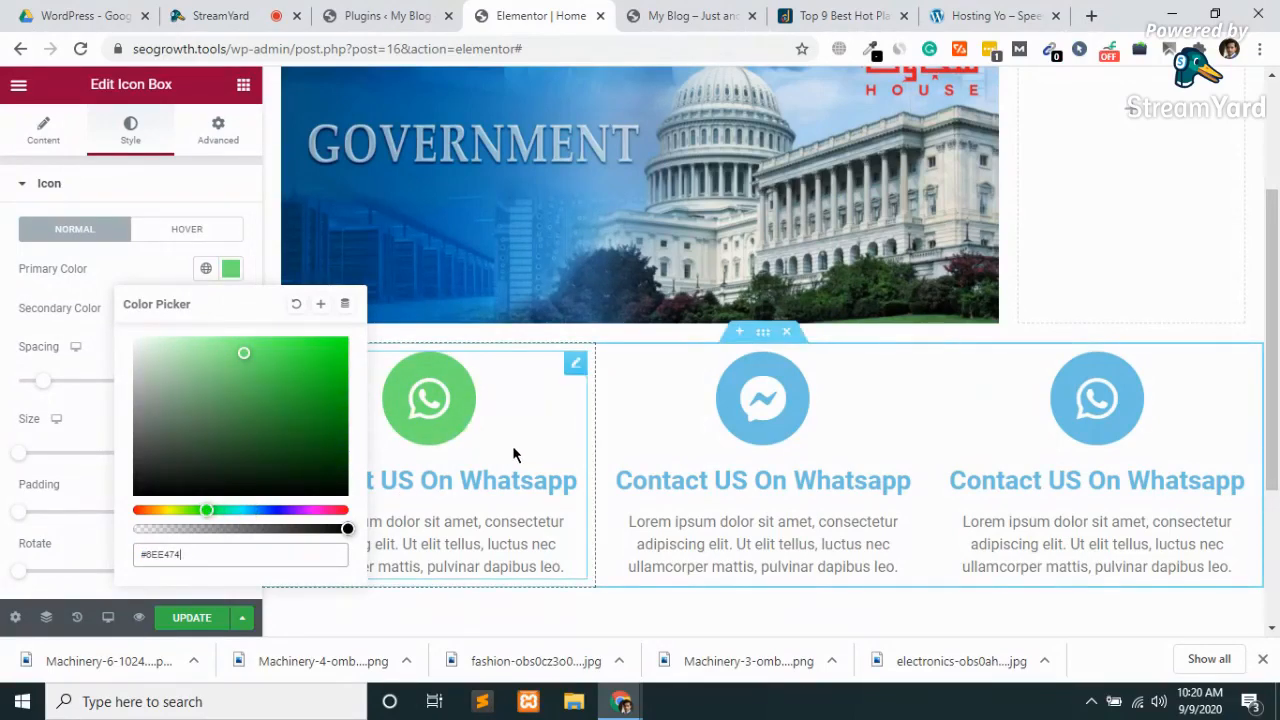
{"action": "left_click", "coordinate": [781, 437]}
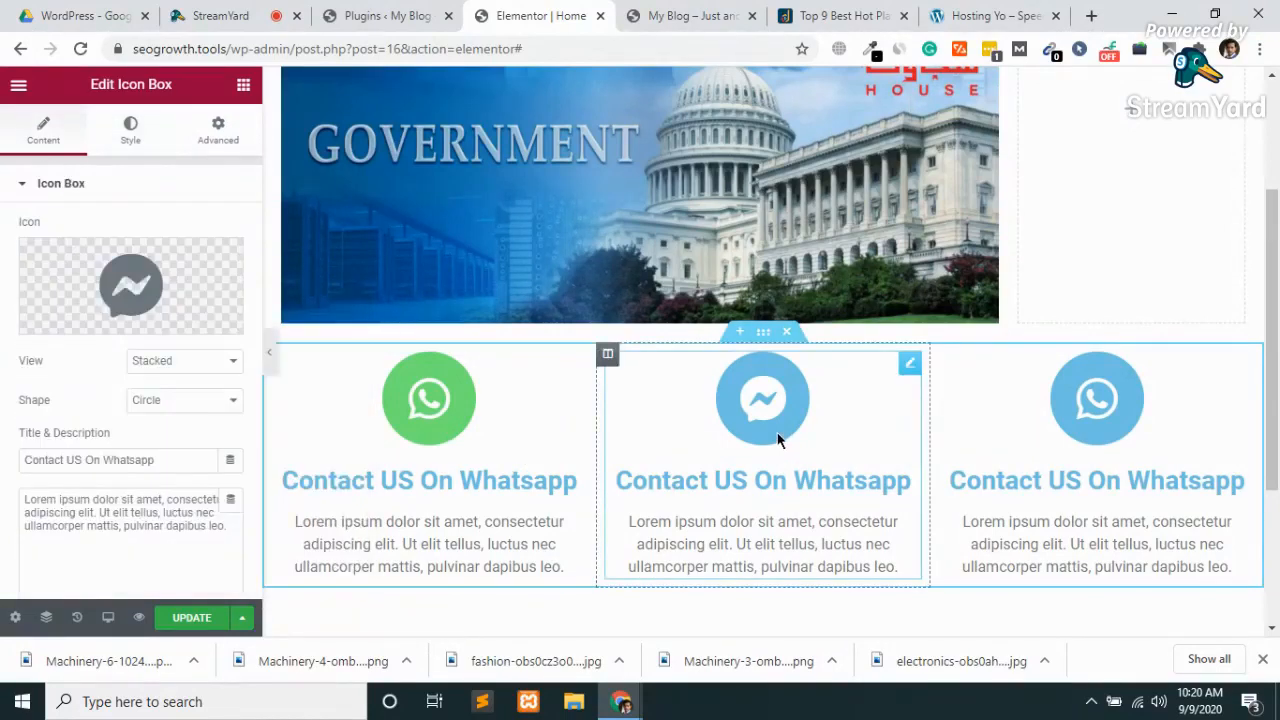
Search Google for whatsapp in a new browser tab and sample the logo's green, #26D147, with the color picker extension.
{"action": "left_click", "coordinate": [1090, 18]}
{"action": "type", "text": "what"}
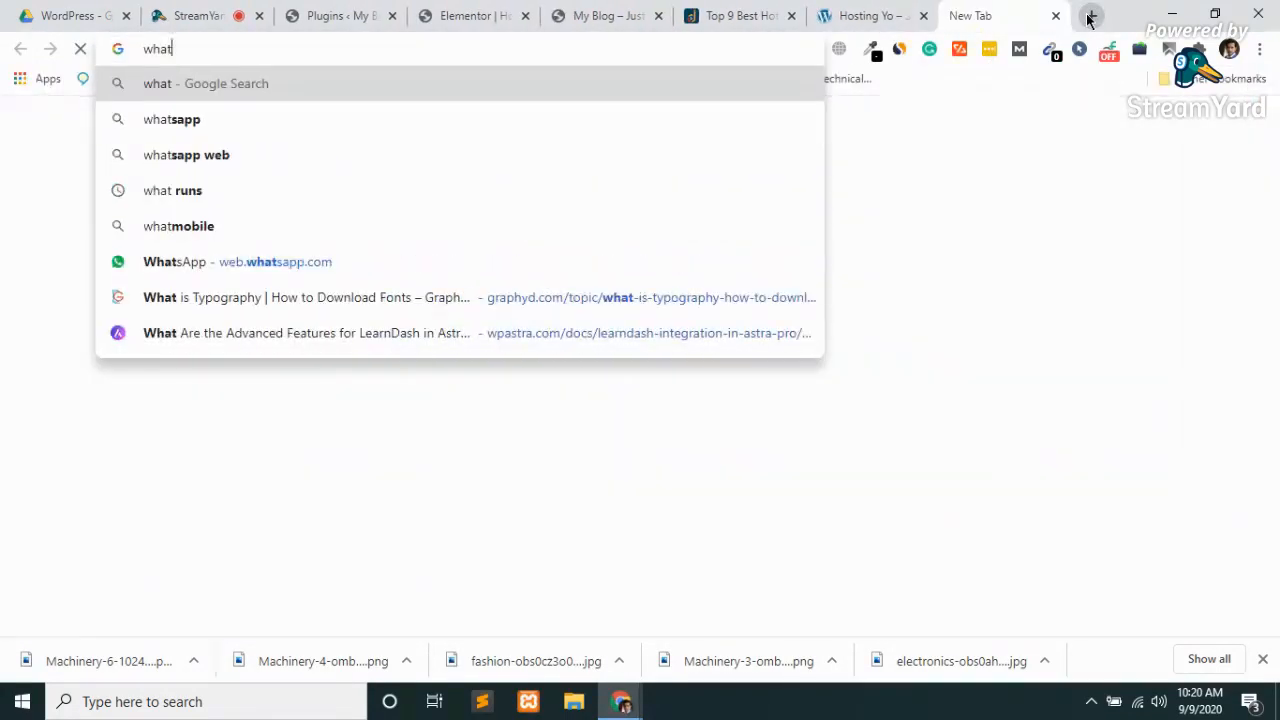
{"action": "type", "text": "sapp"}
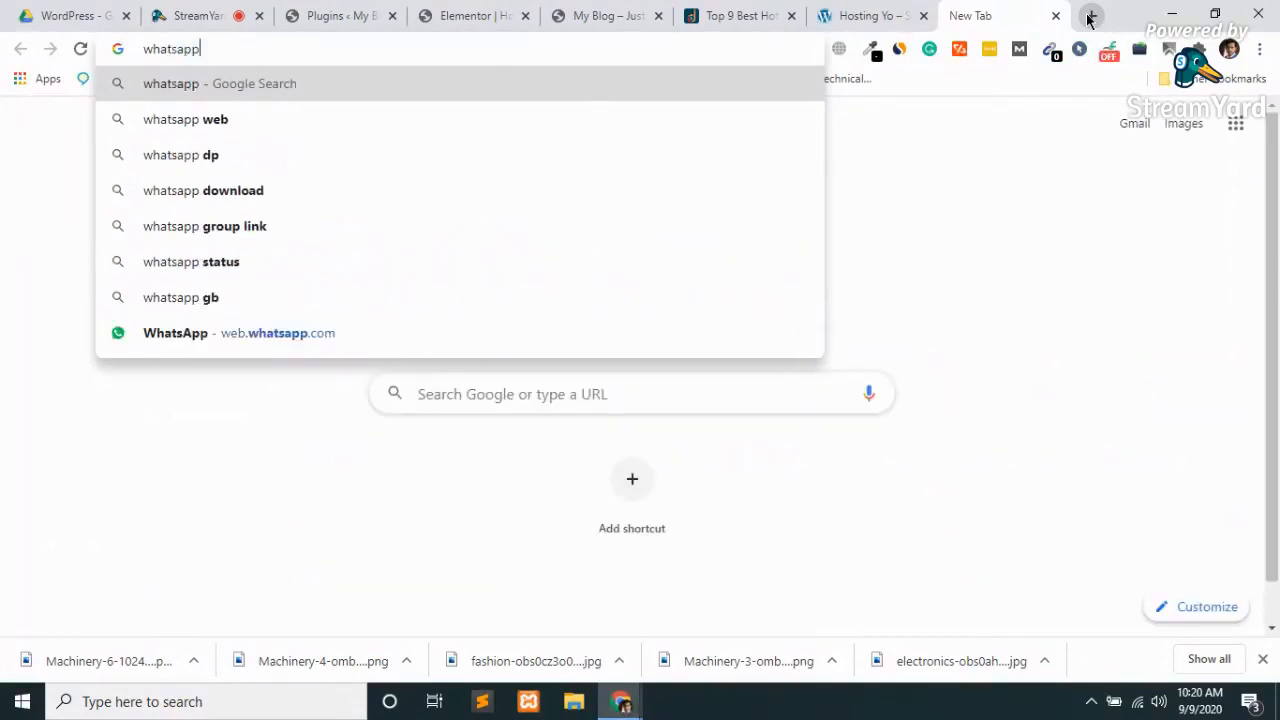
{"action": "key", "text": "Return"}
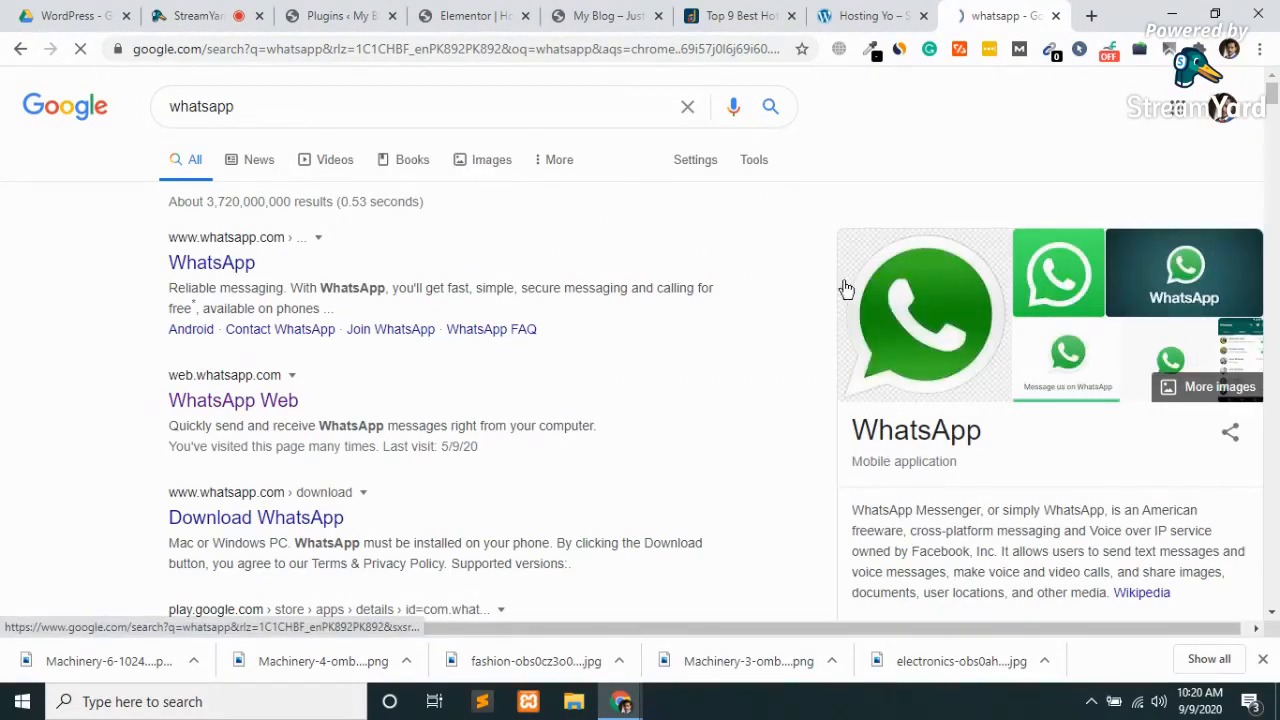
{"action": "left_click", "coordinate": [872, 58]}
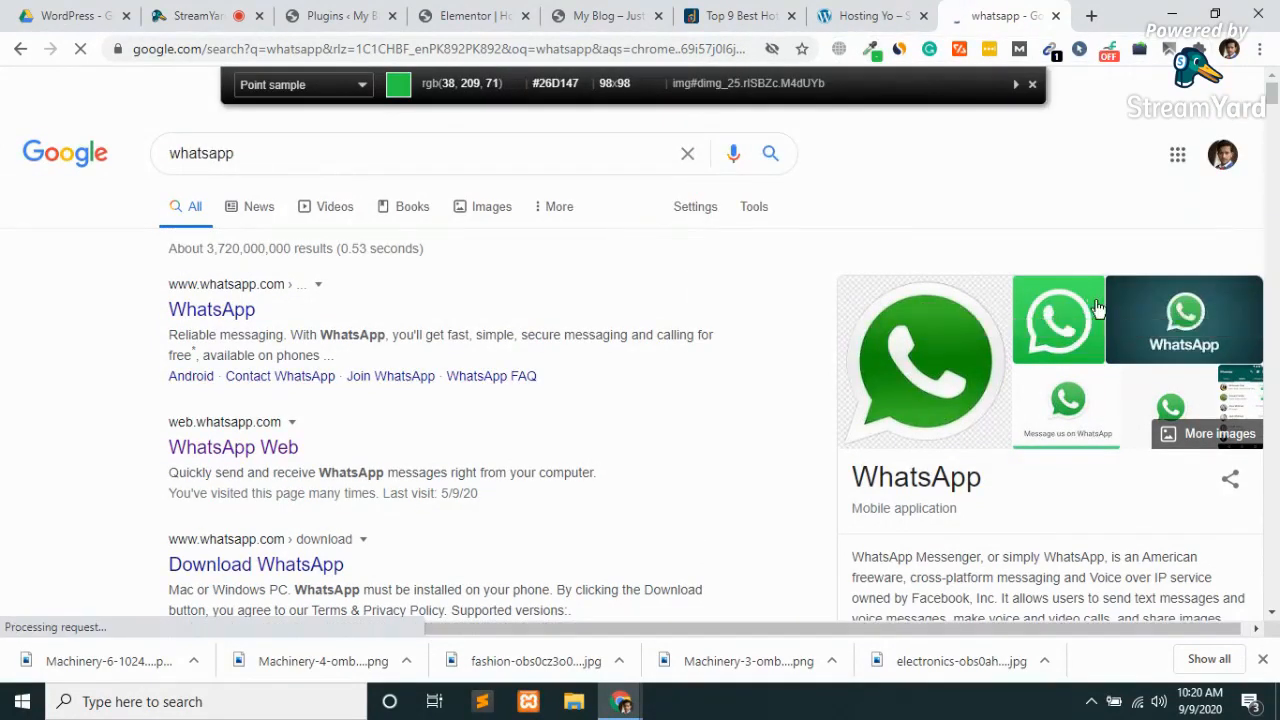
{"action": "left_click", "coordinate": [1096, 300]}
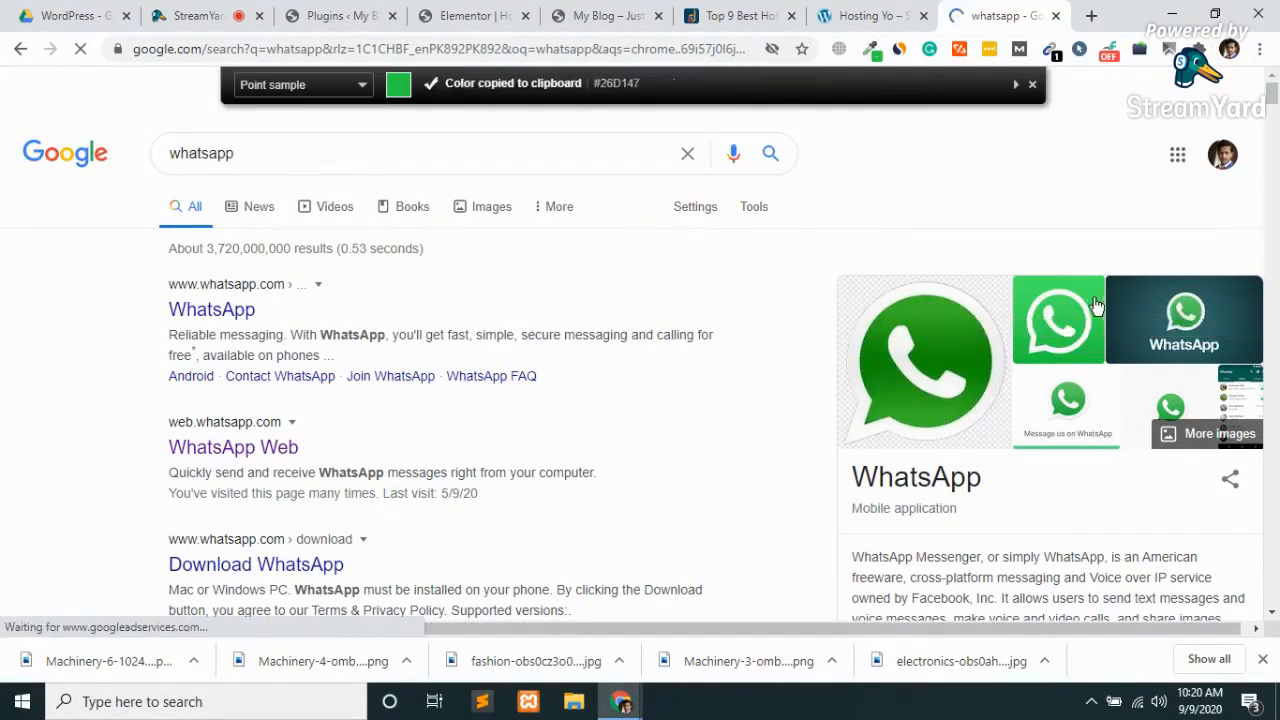
Back in the Elementor editor, set the first icon box's WhatsApp icon primary color to the copied green, #26D147.
{"action": "left_click", "coordinate": [475, 16]}
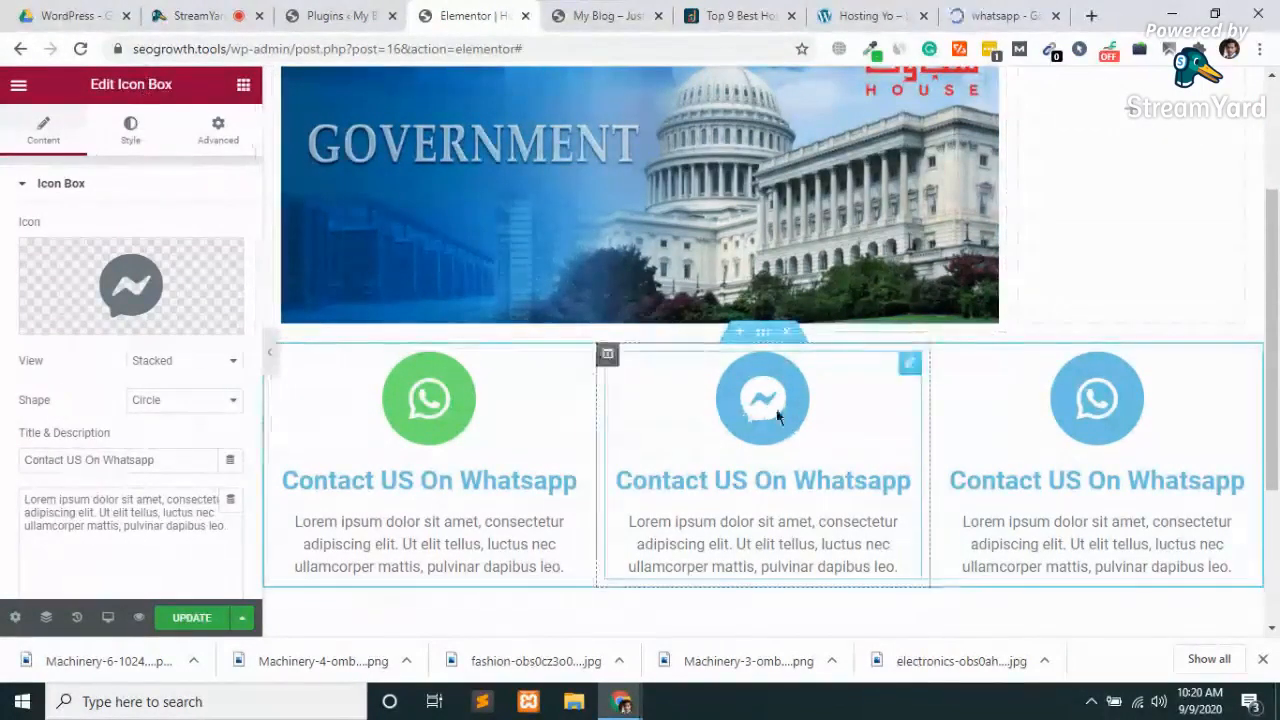
{"action": "left_click", "coordinate": [410, 400]}
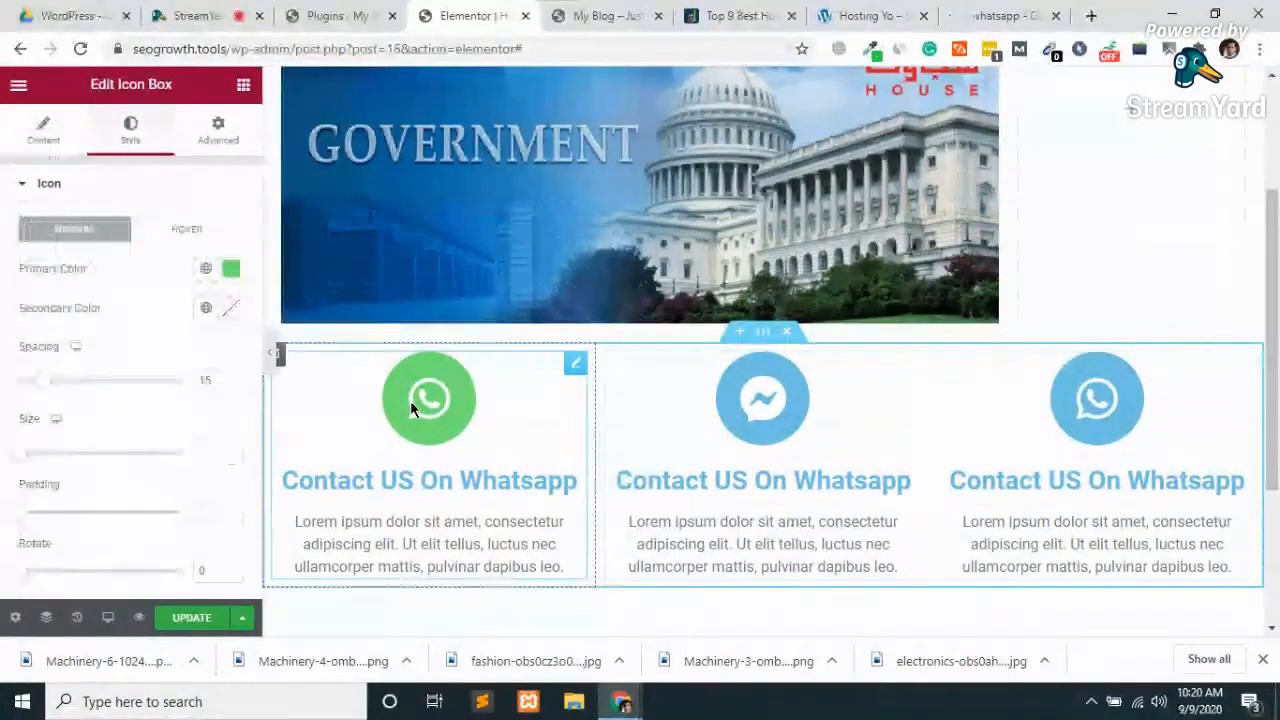
{"action": "left_click", "coordinate": [231, 270]}
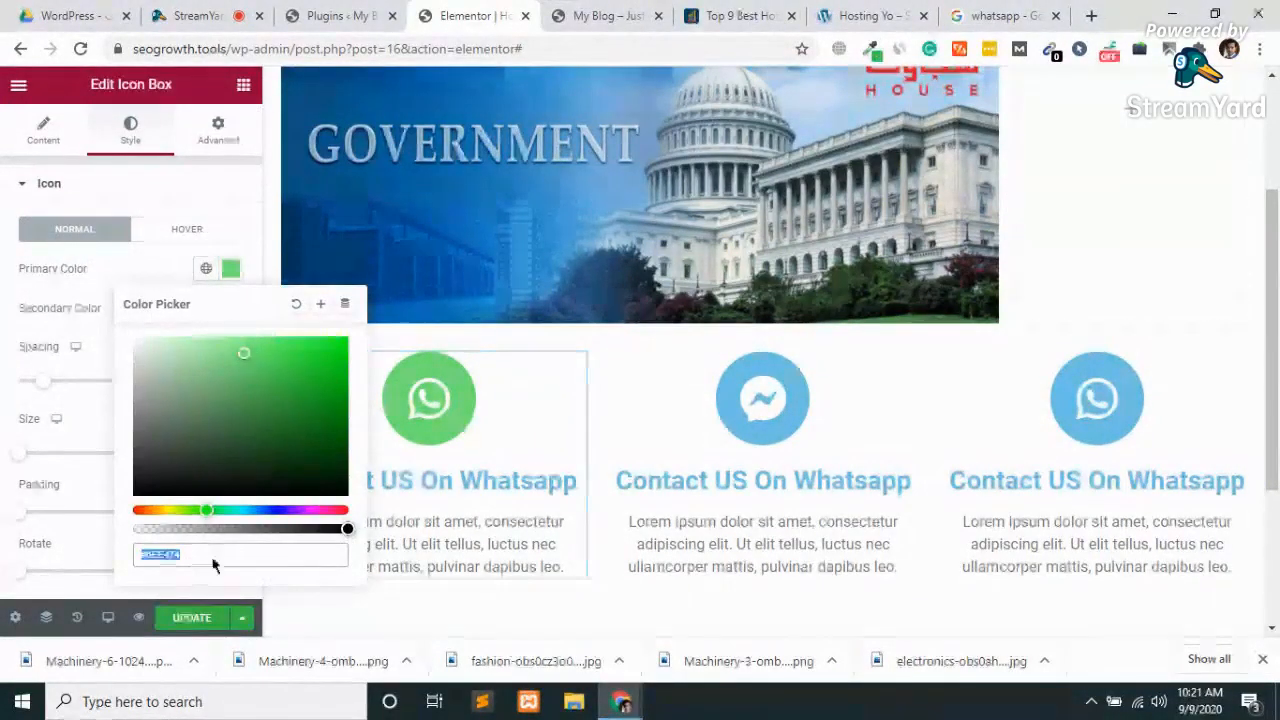
{"action": "key", "text": "ctrl+v"}
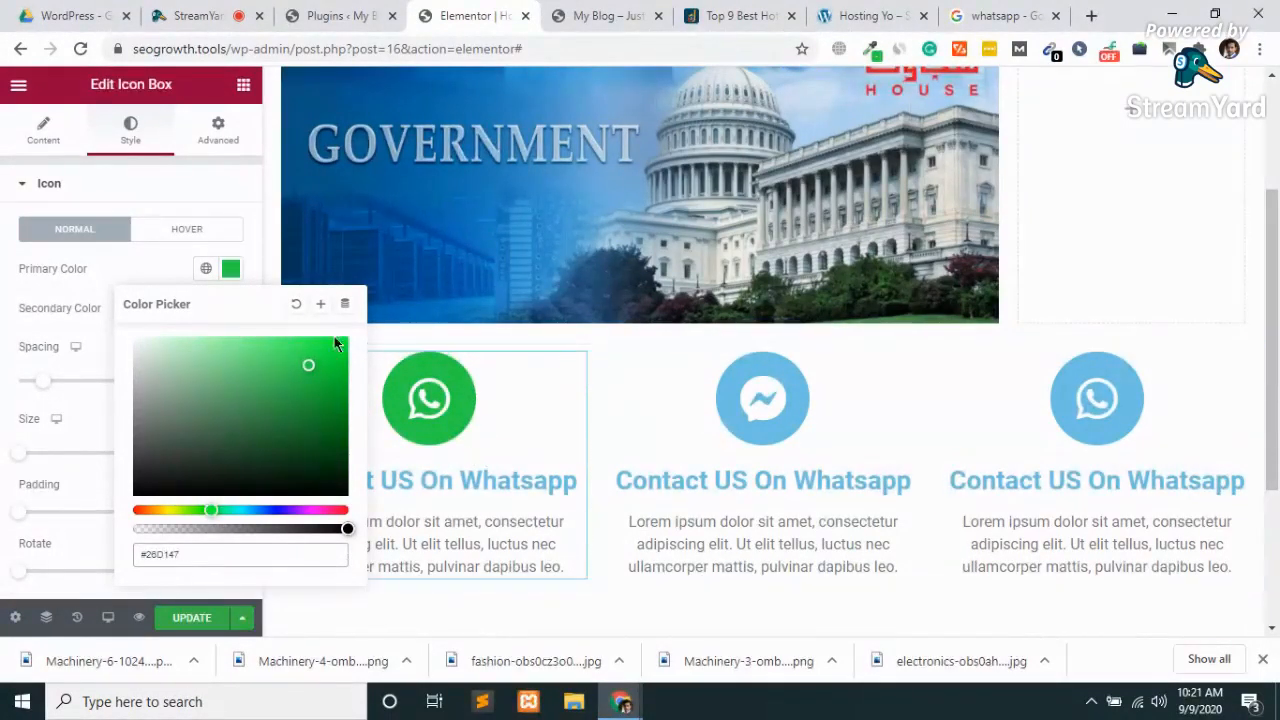
{"action": "left_click", "coordinate": [230, 268]}
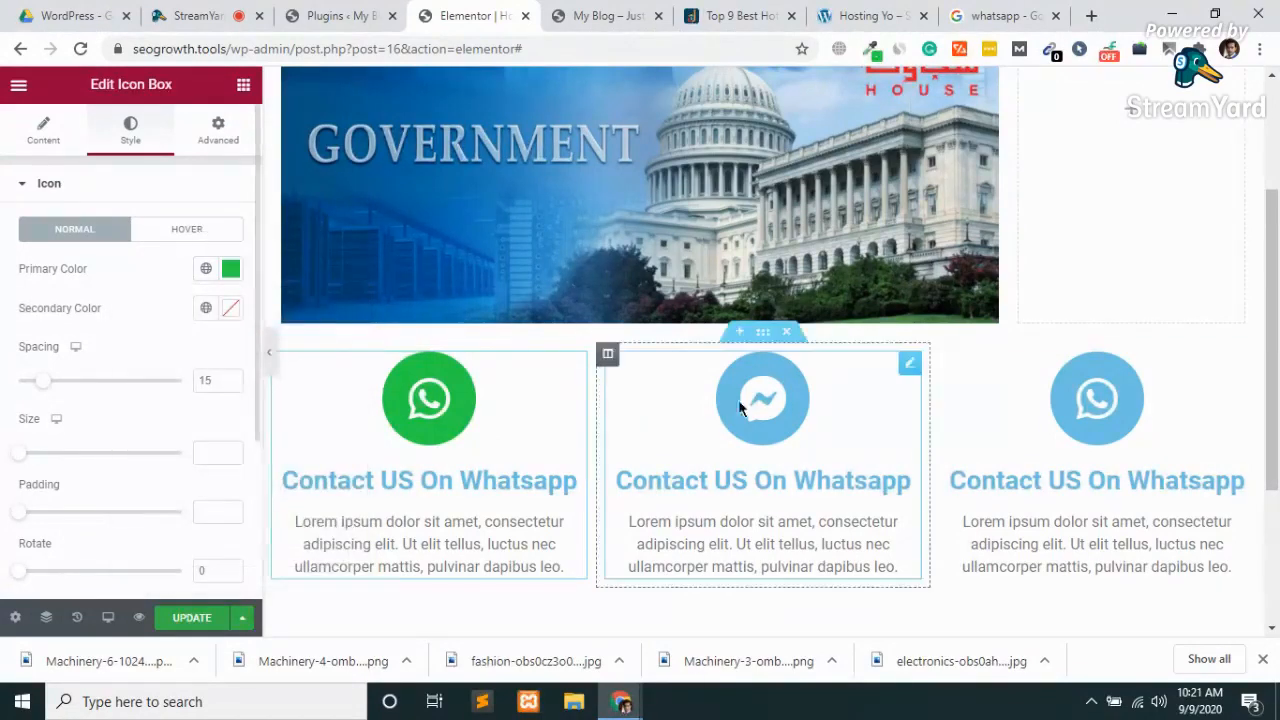
Return to the Google results, replace the query with messenger and show all results.
{"action": "left_click", "coordinate": [1000, 15]}
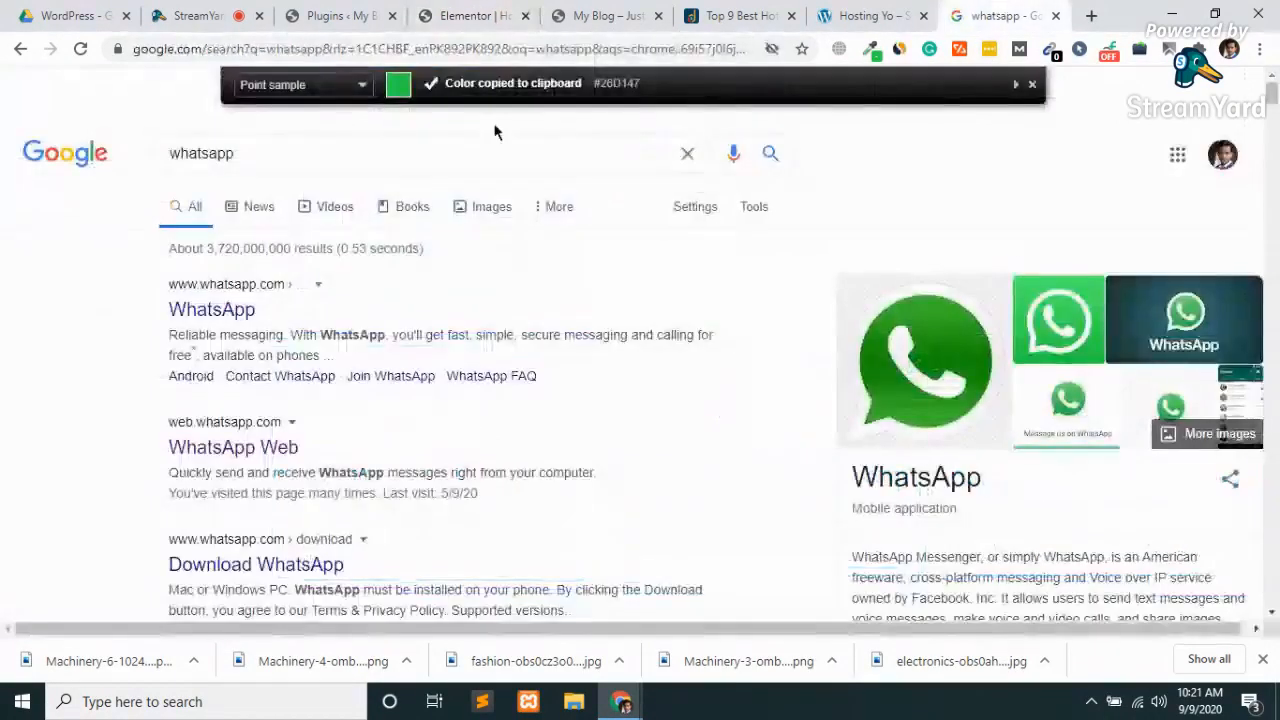
{"action": "left_click", "coordinate": [250, 143]}
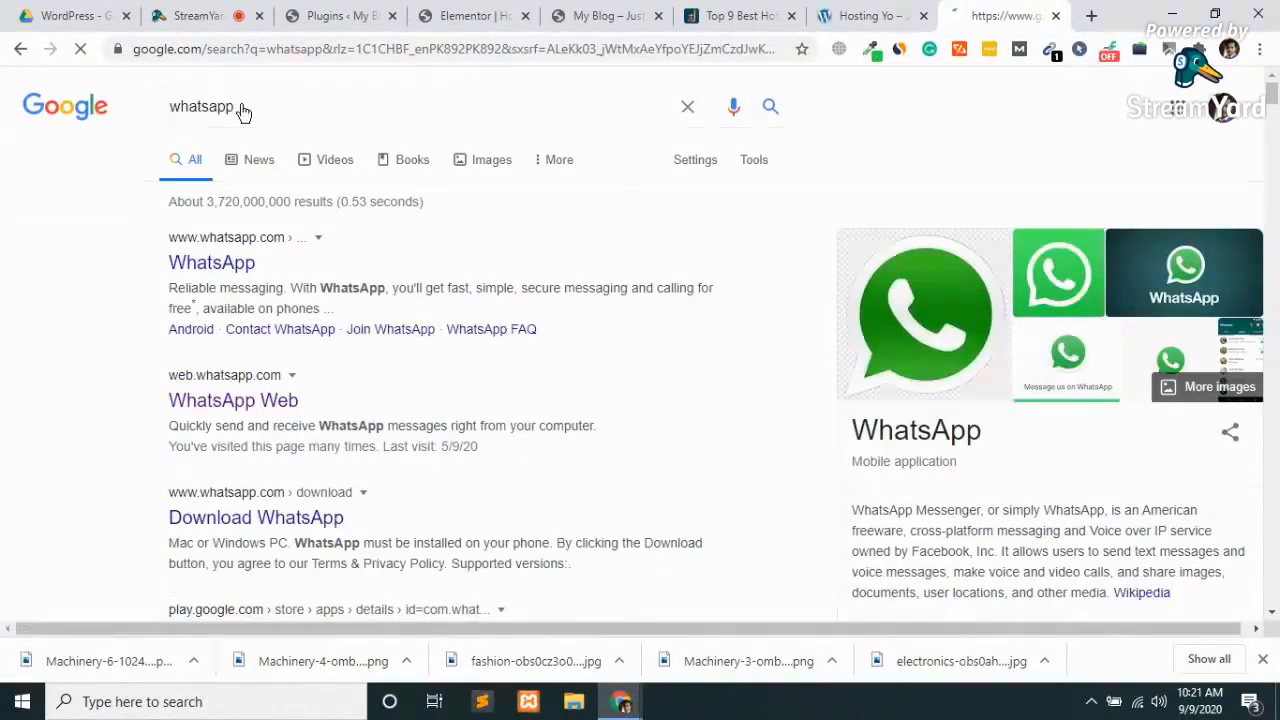
{"action": "key", "text": "ctrl+a"}
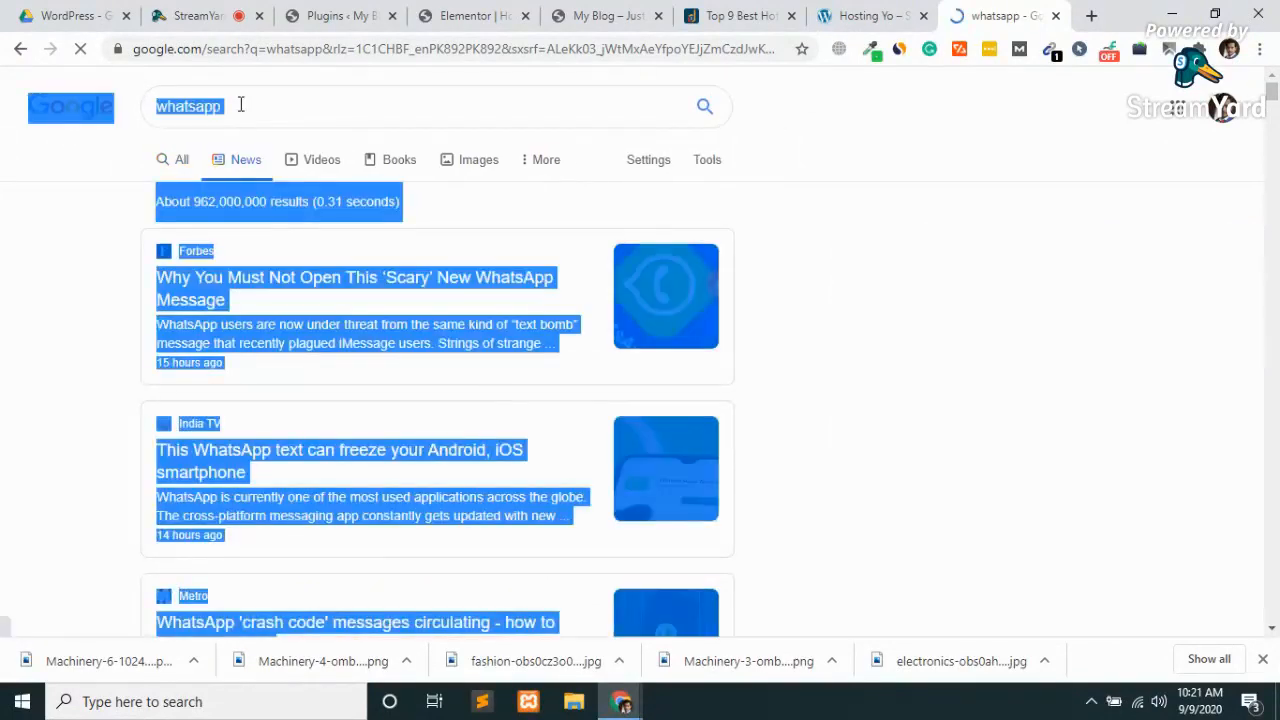
{"action": "left_click", "coordinate": [241, 105]}
{"action": "key", "text": "ctrl+a"}
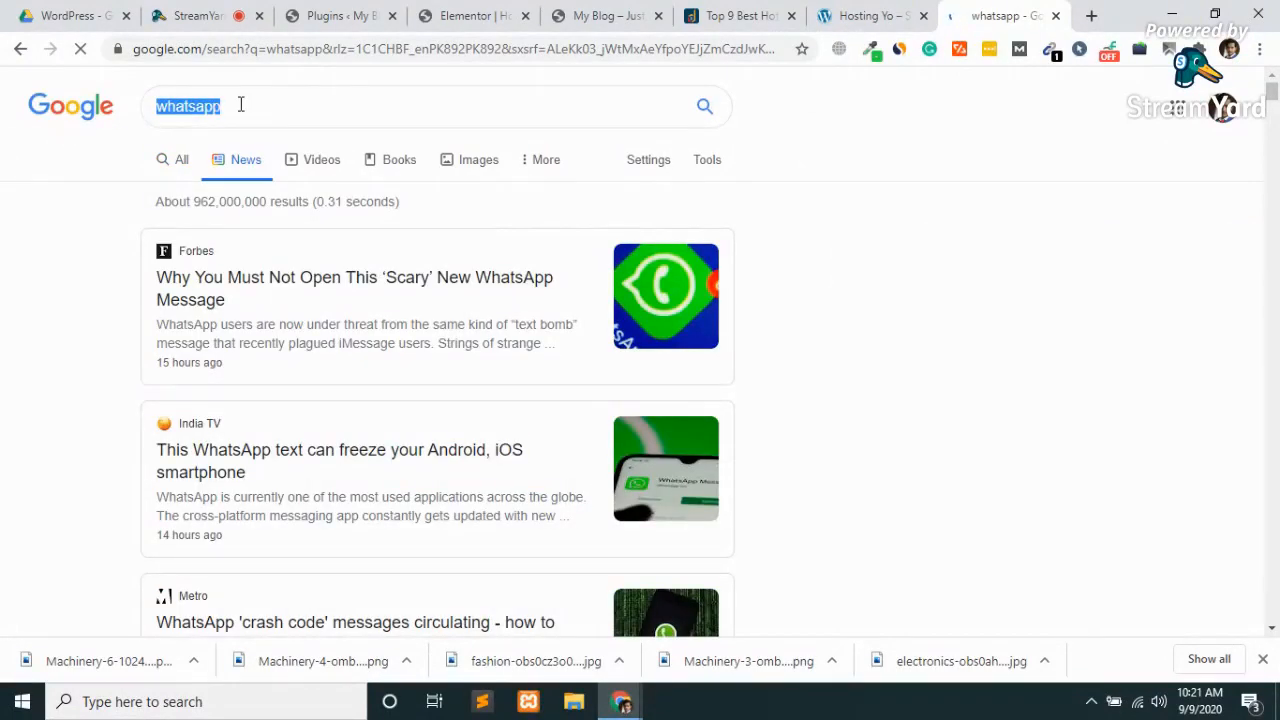
{"action": "type", "text": "messenger"}
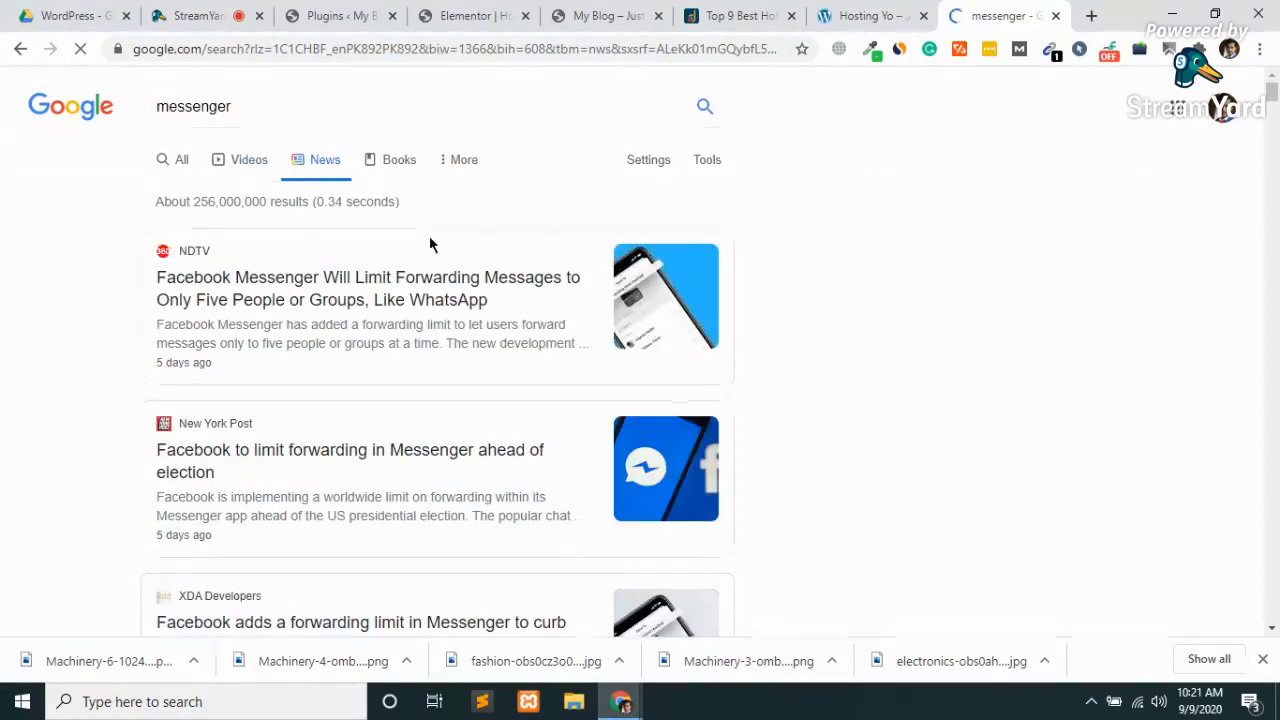
{"action": "left_click", "coordinate": [186, 164]}
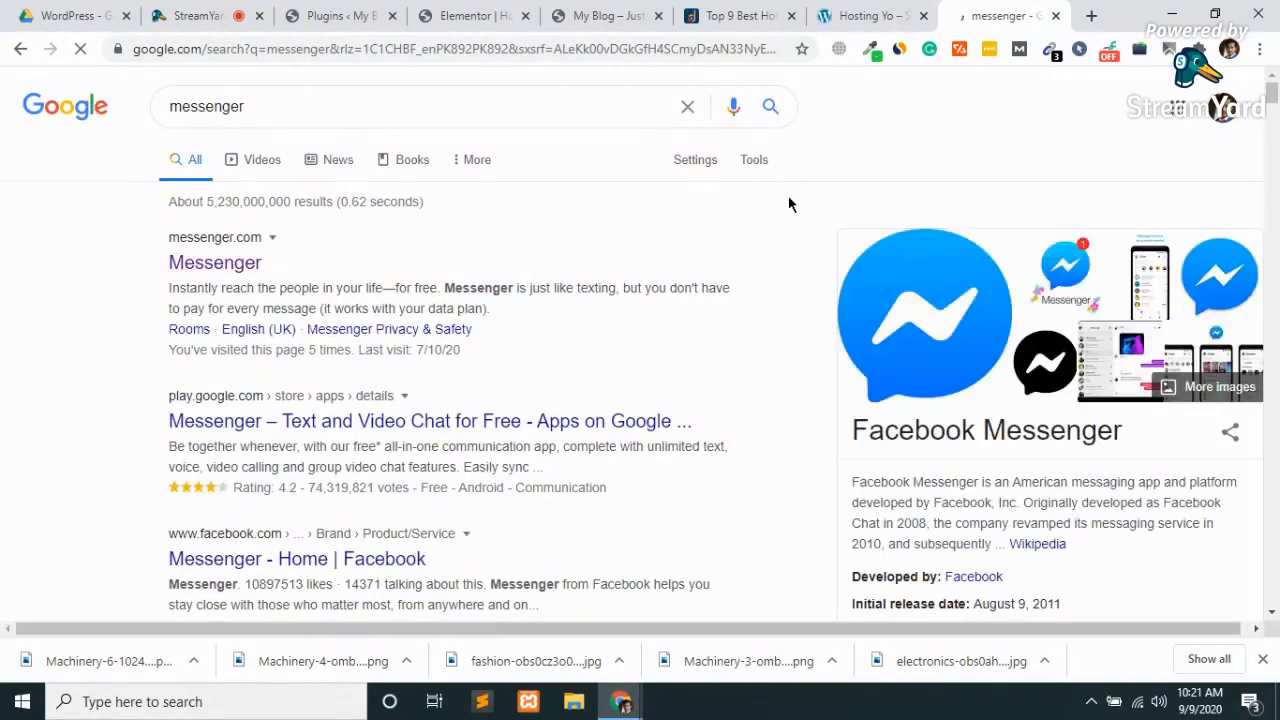
Sample the blue of the large Facebook Messenger logo, #089DFF, with the color picker extension.
{"action": "left_click", "coordinate": [871, 52]}
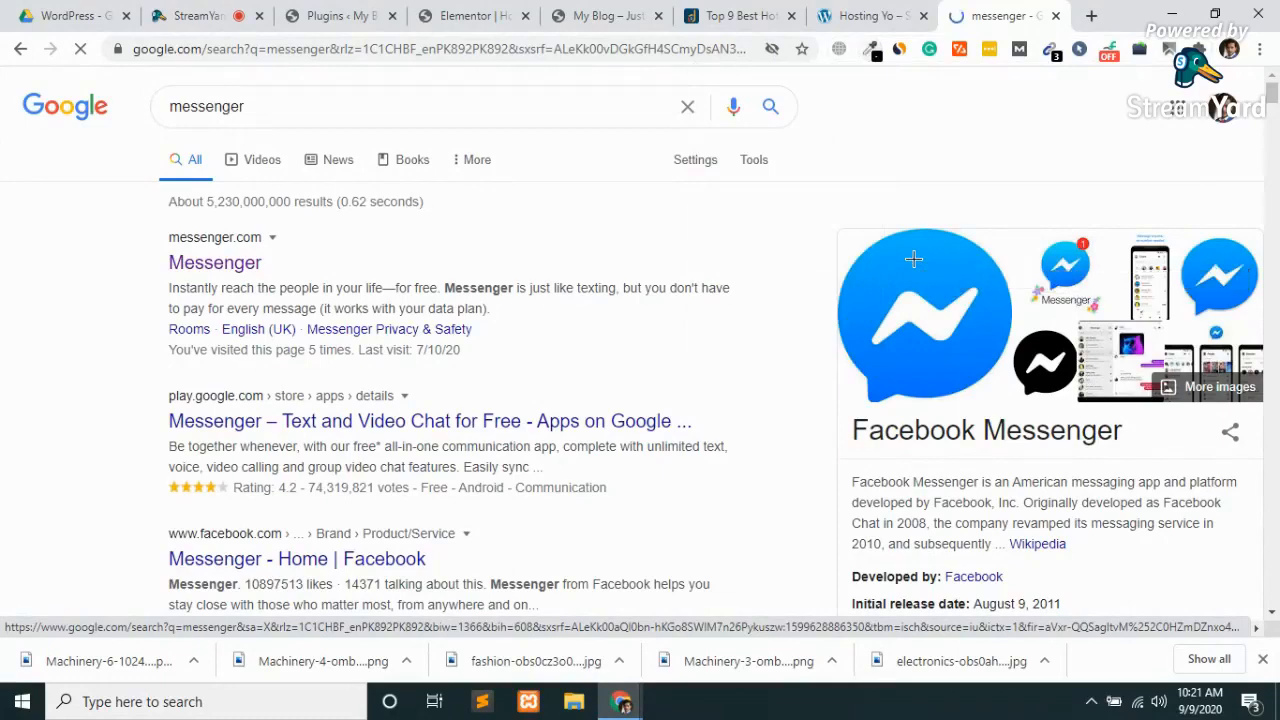
{"action": "left_click", "coordinate": [914, 267]}
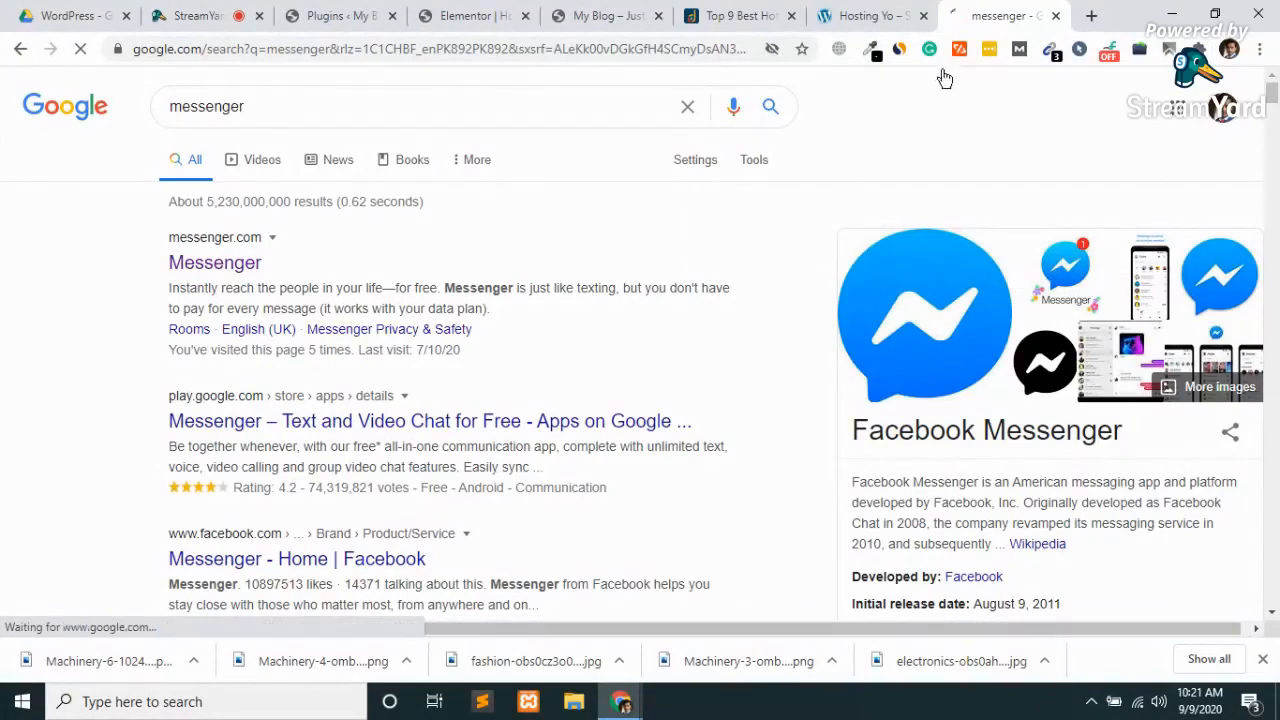
{"action": "left_click", "coordinate": [873, 52]}
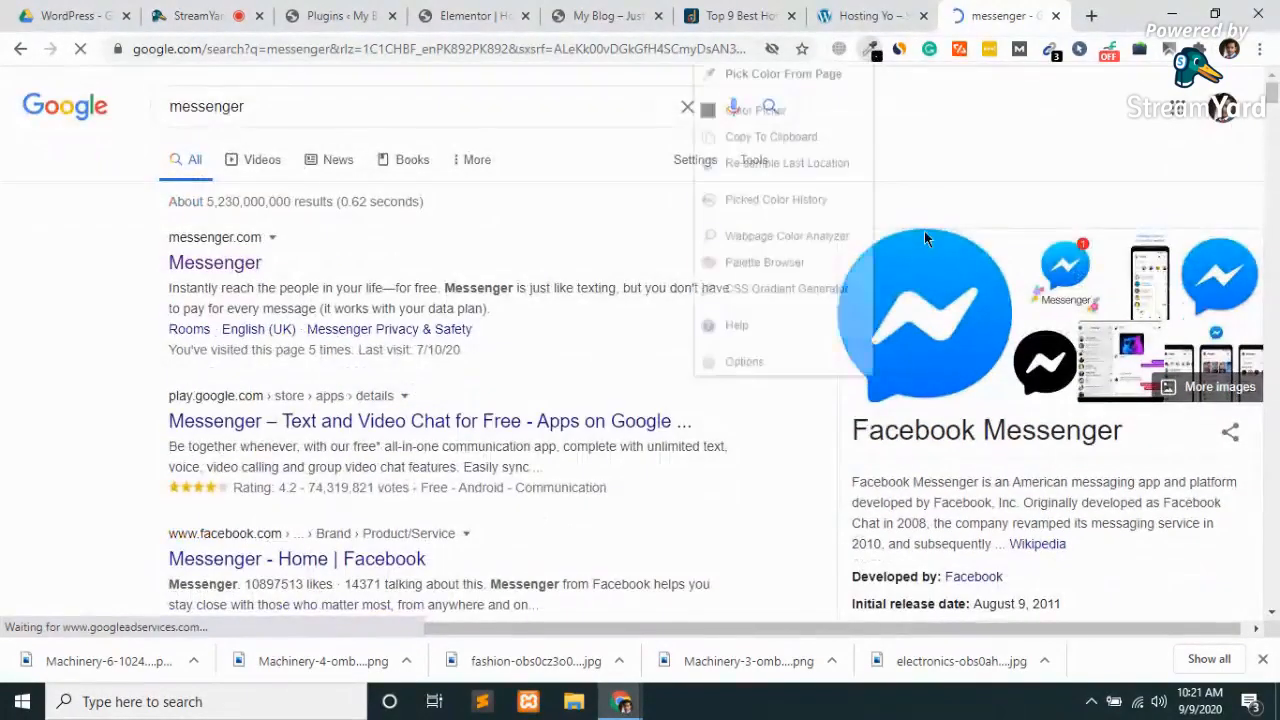
{"action": "left_click", "coordinate": [935, 287]}
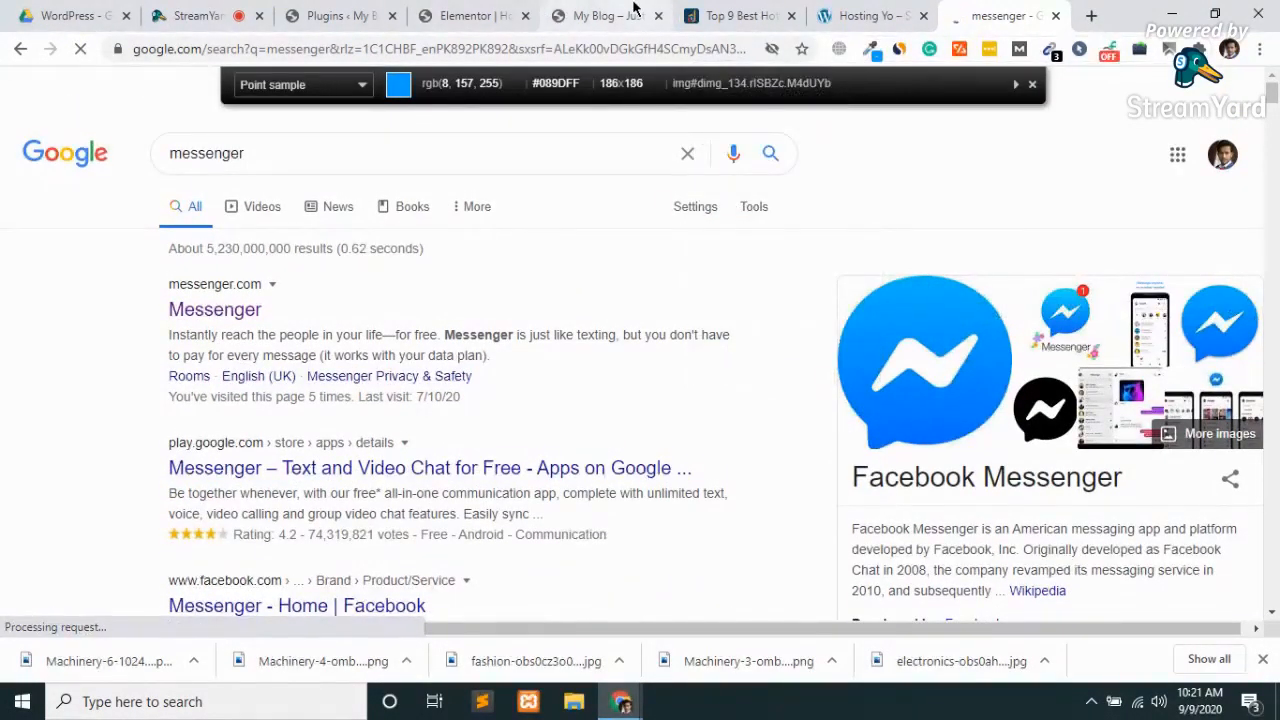
In the Elementor editor, set the middle icon box's Messenger icon primary color to #089DFF and update the page.
{"action": "left_click", "coordinate": [457, 16]}
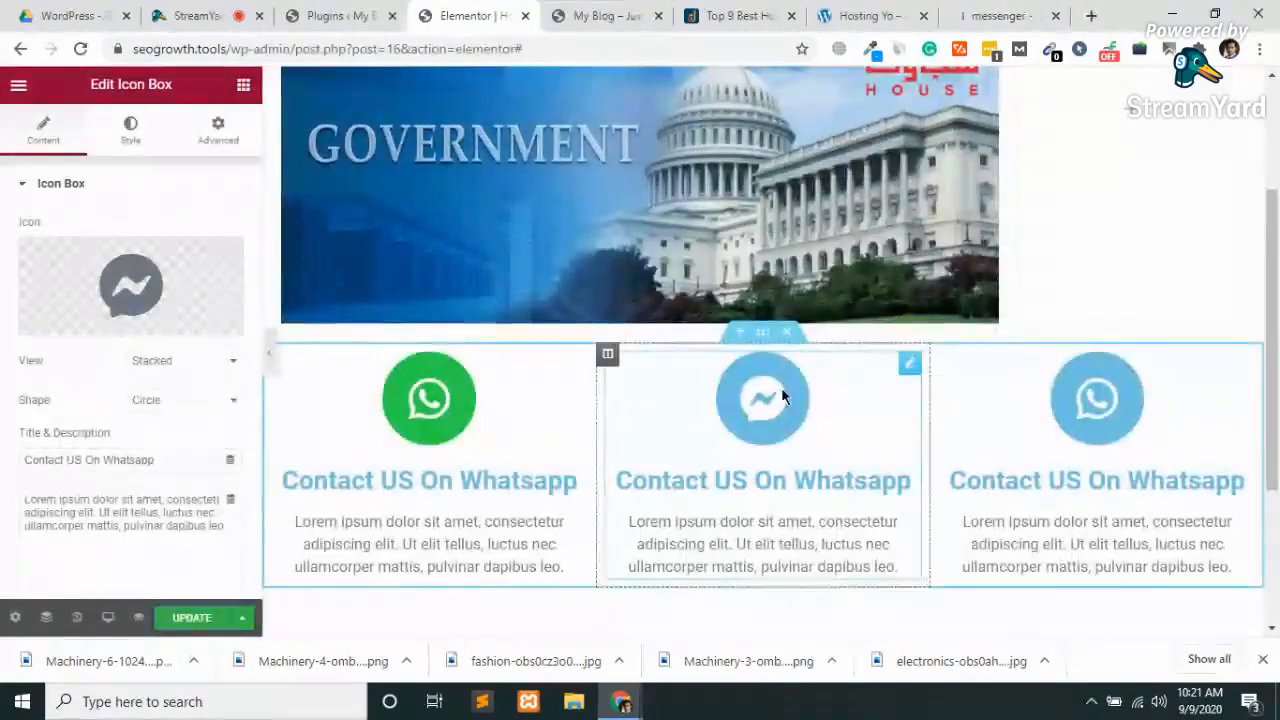
{"action": "left_click", "coordinate": [133, 134]}
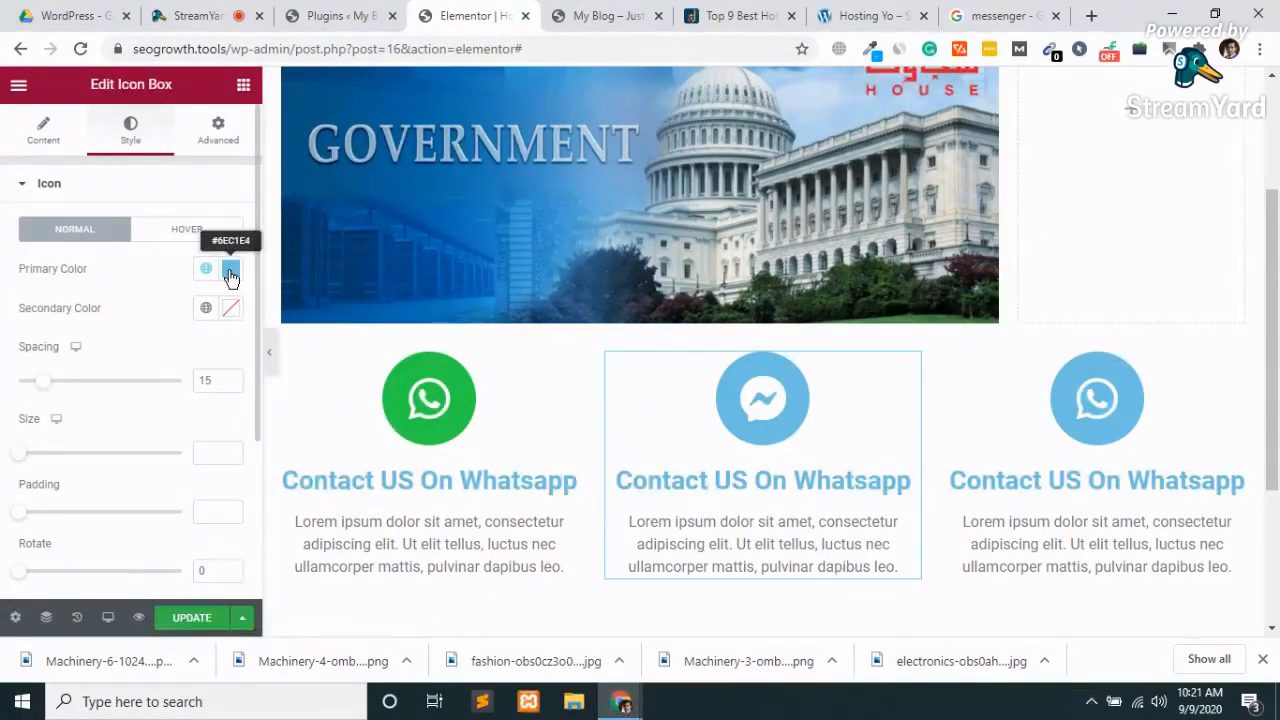
{"action": "left_click", "coordinate": [231, 268]}
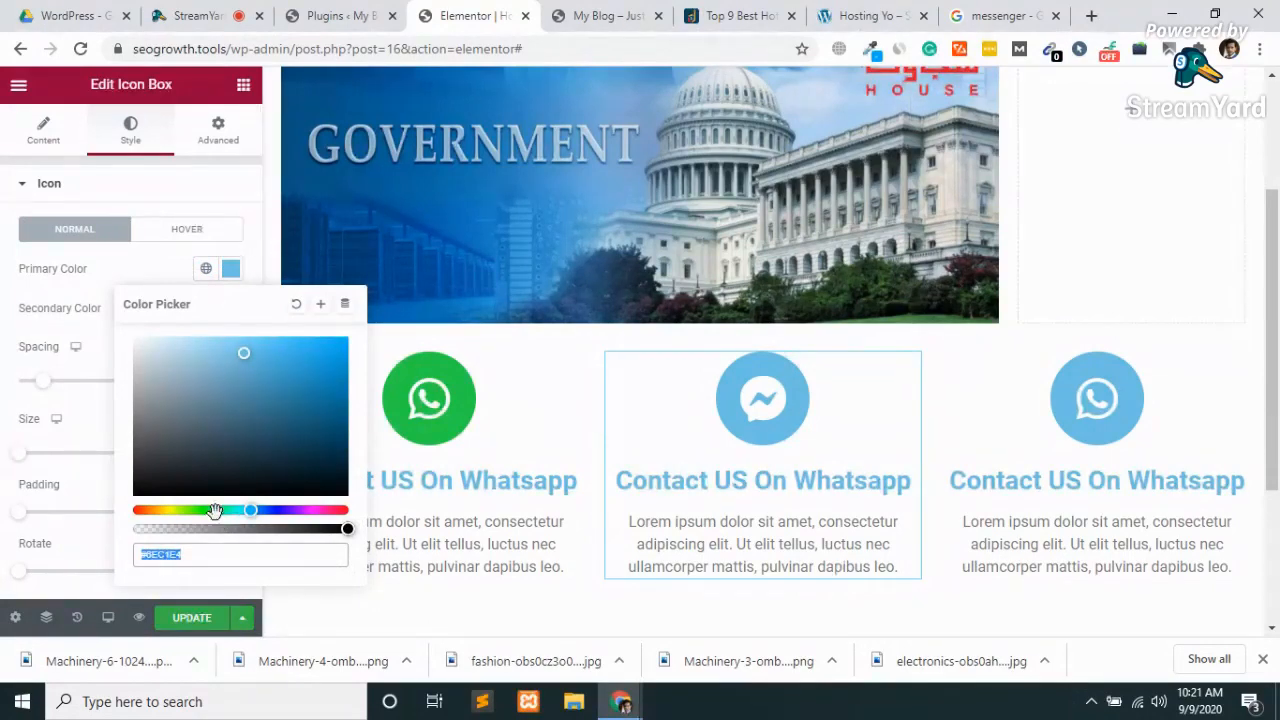
{"action": "key", "text": "ctrl+v"}
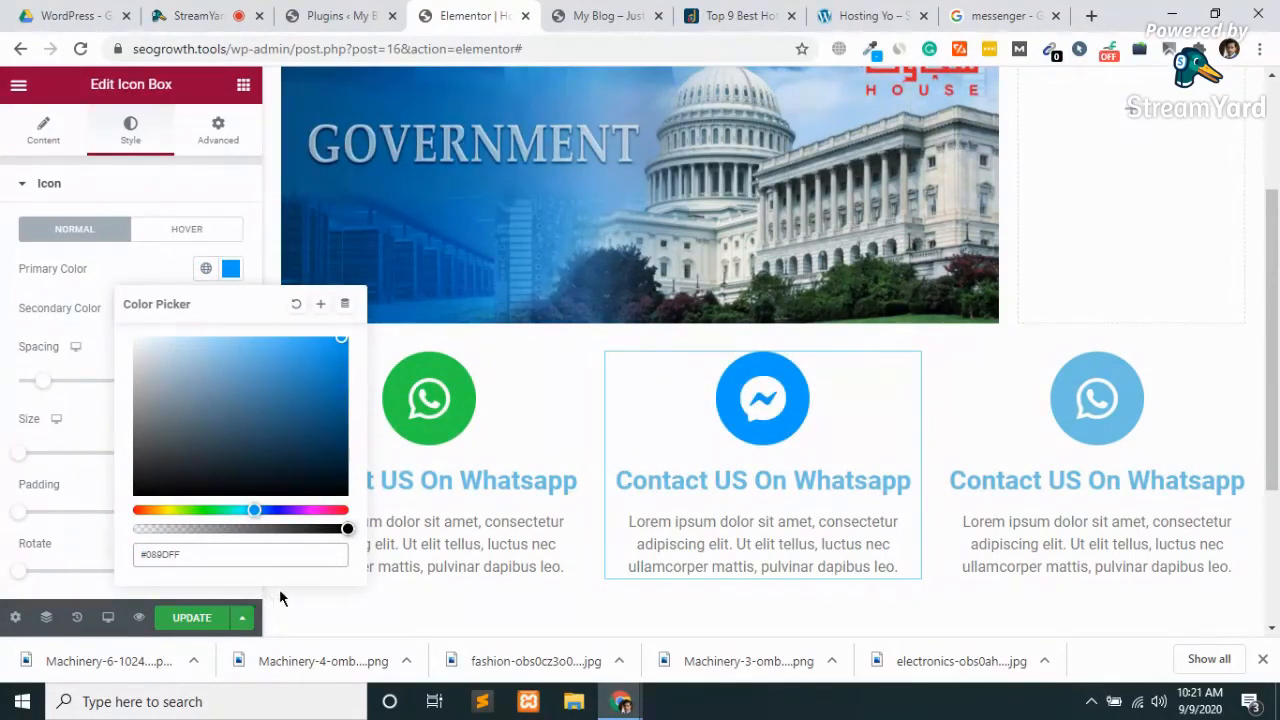
{"action": "left_click", "coordinate": [180, 622]}
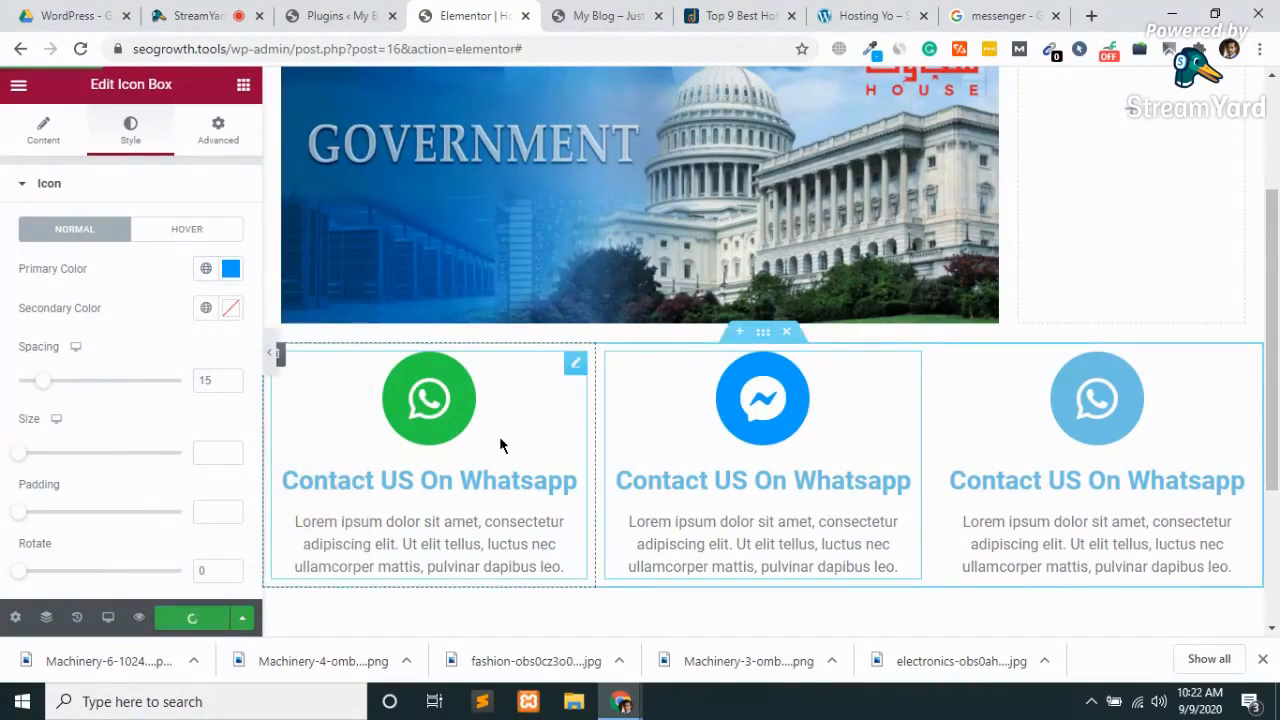
Replace the third icon box's WhatsApp icon with the Youtube icon, filtering the icon library by "yout".
{"action": "left_click", "coordinate": [1093, 400]}
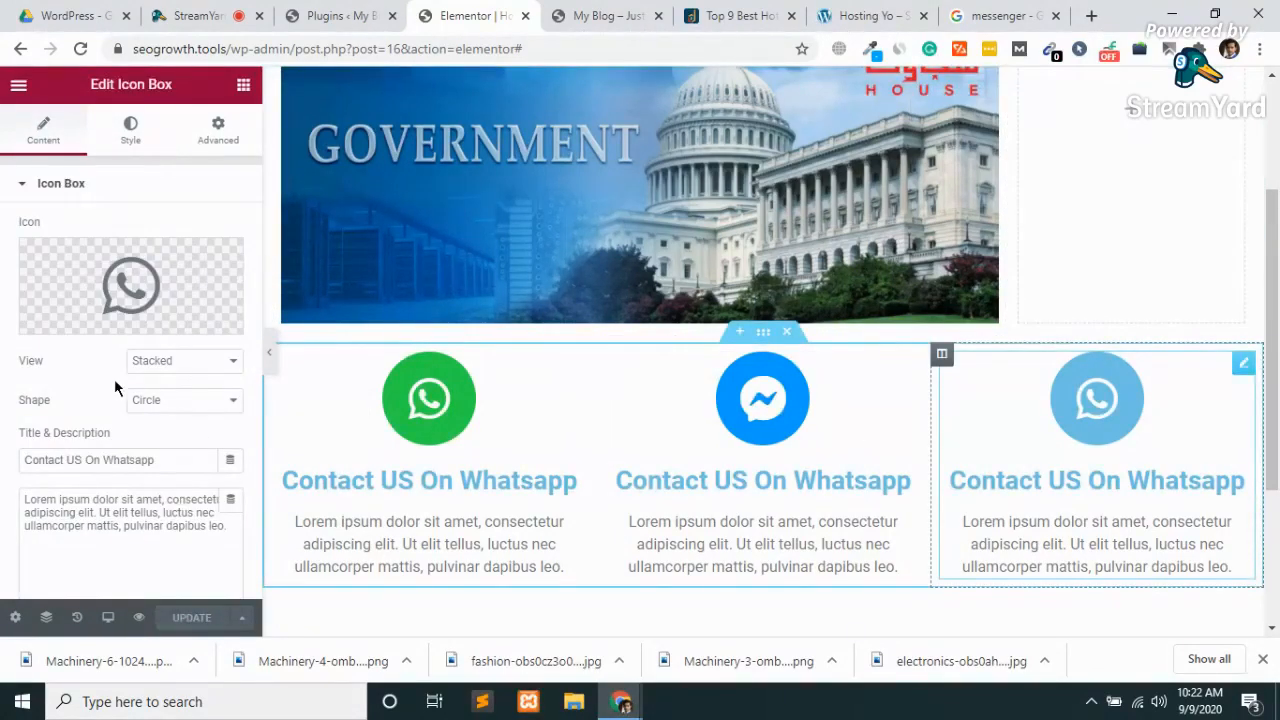
{"action": "mouse_move", "coordinate": [140, 300]}
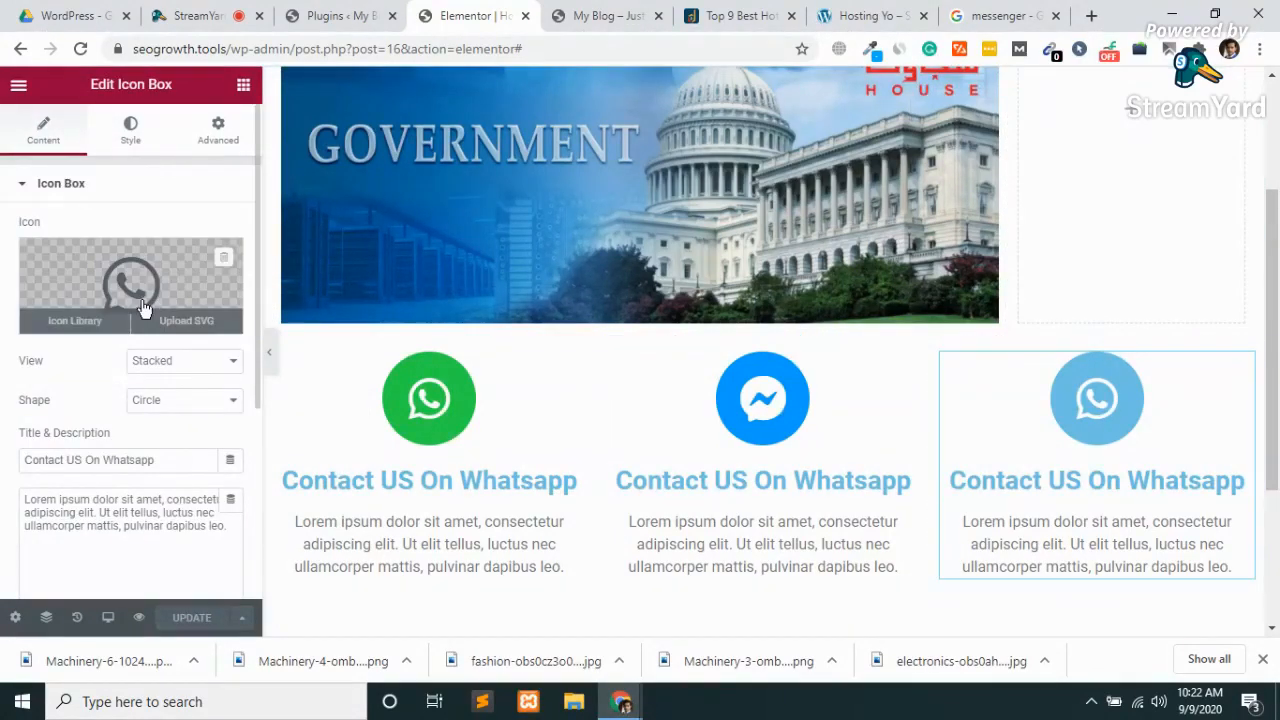
{"action": "left_click", "coordinate": [55, 323]}
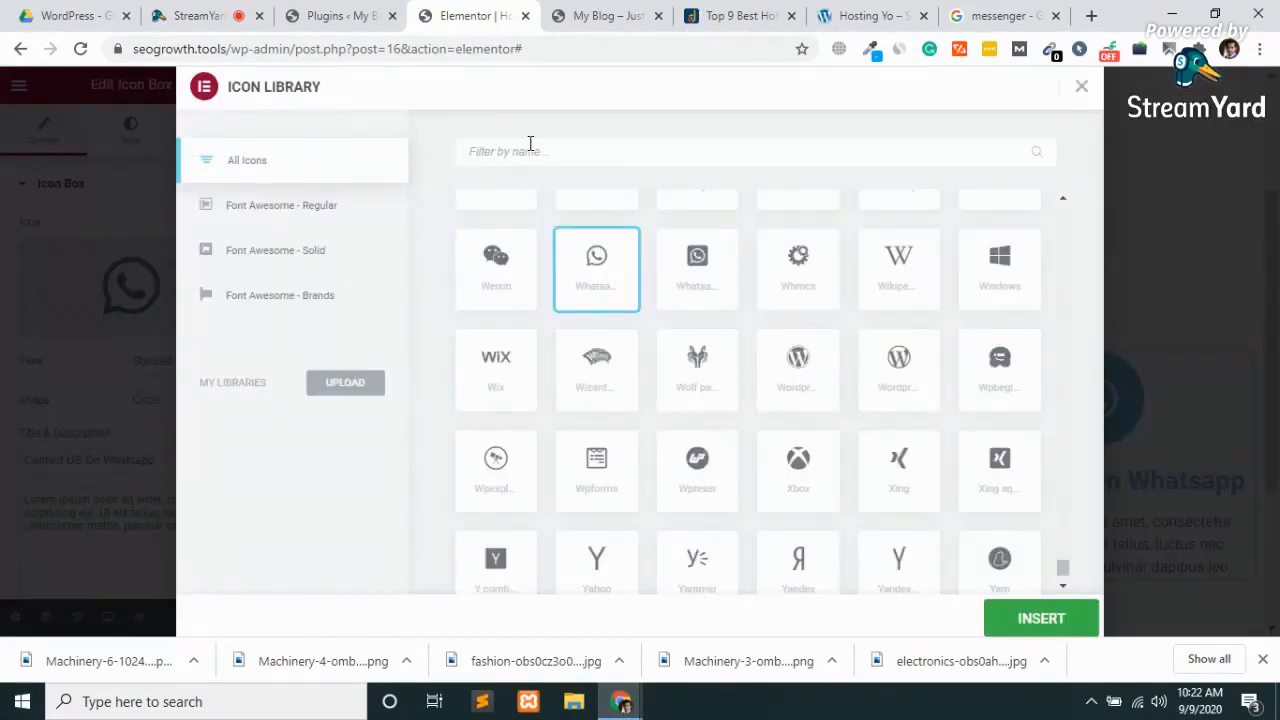
{"action": "left_click", "coordinate": [530, 143]}
{"action": "type", "text": "yout"}
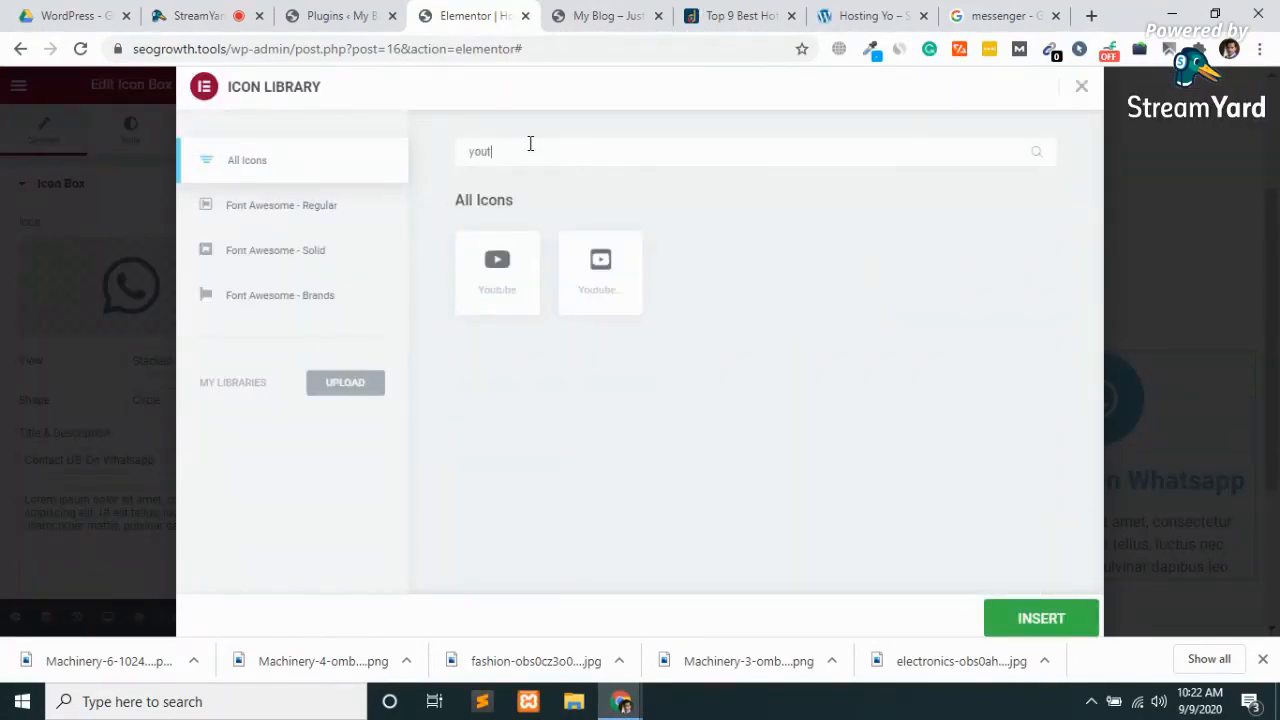
{"action": "left_click", "coordinate": [499, 262]}
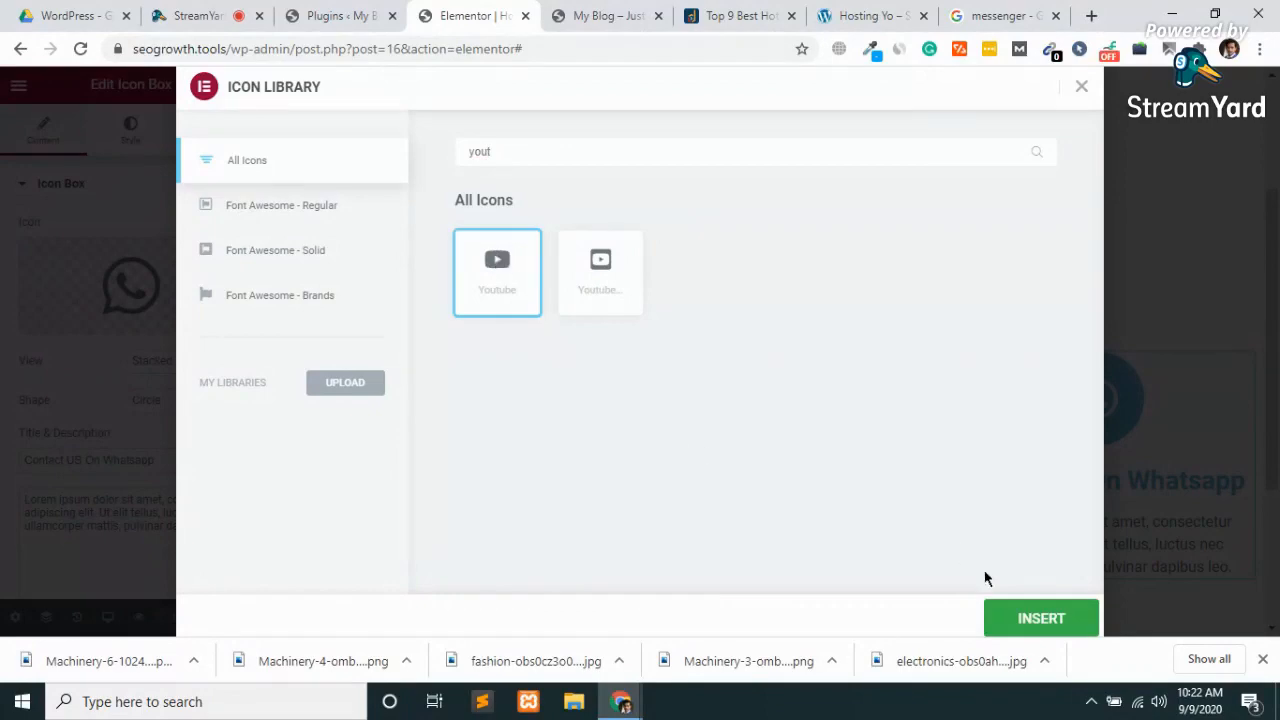
{"action": "left_click", "coordinate": [1031, 620]}
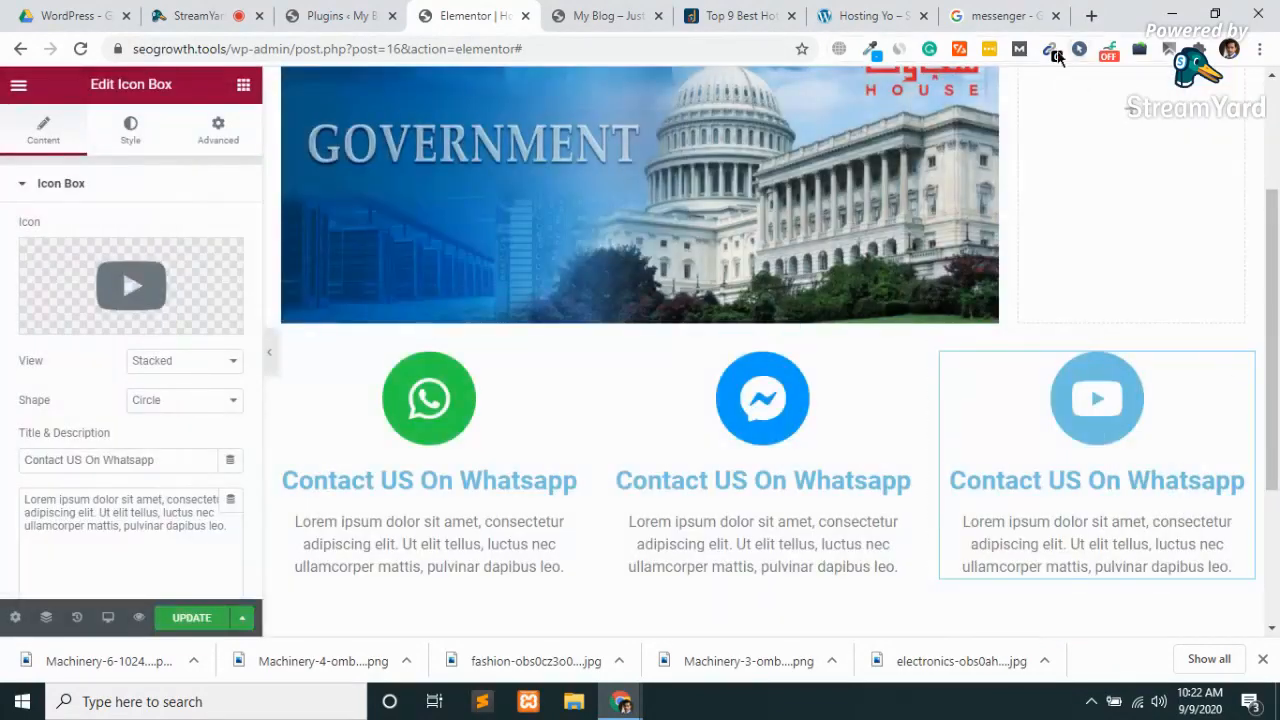
Return to the Google results, replace the messenger query with youtube and show all results.
{"action": "left_click", "coordinate": [1000, 16]}
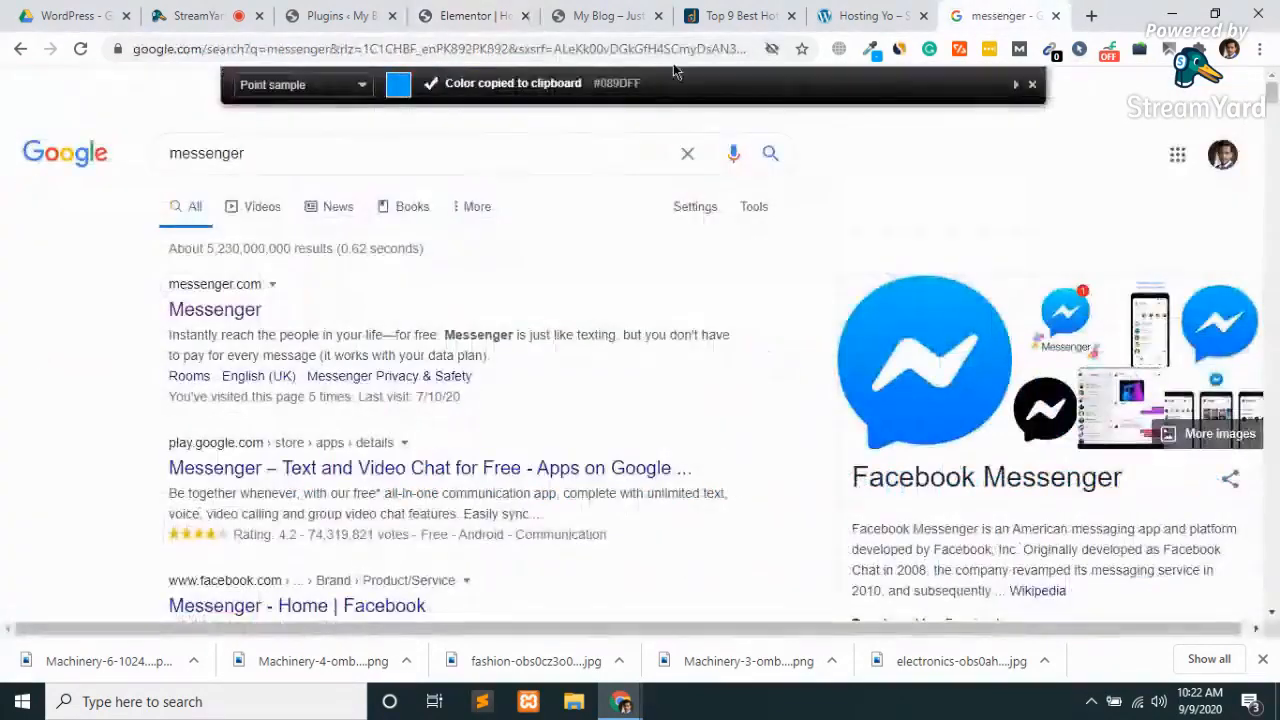
{"action": "left_click", "coordinate": [304, 163]}
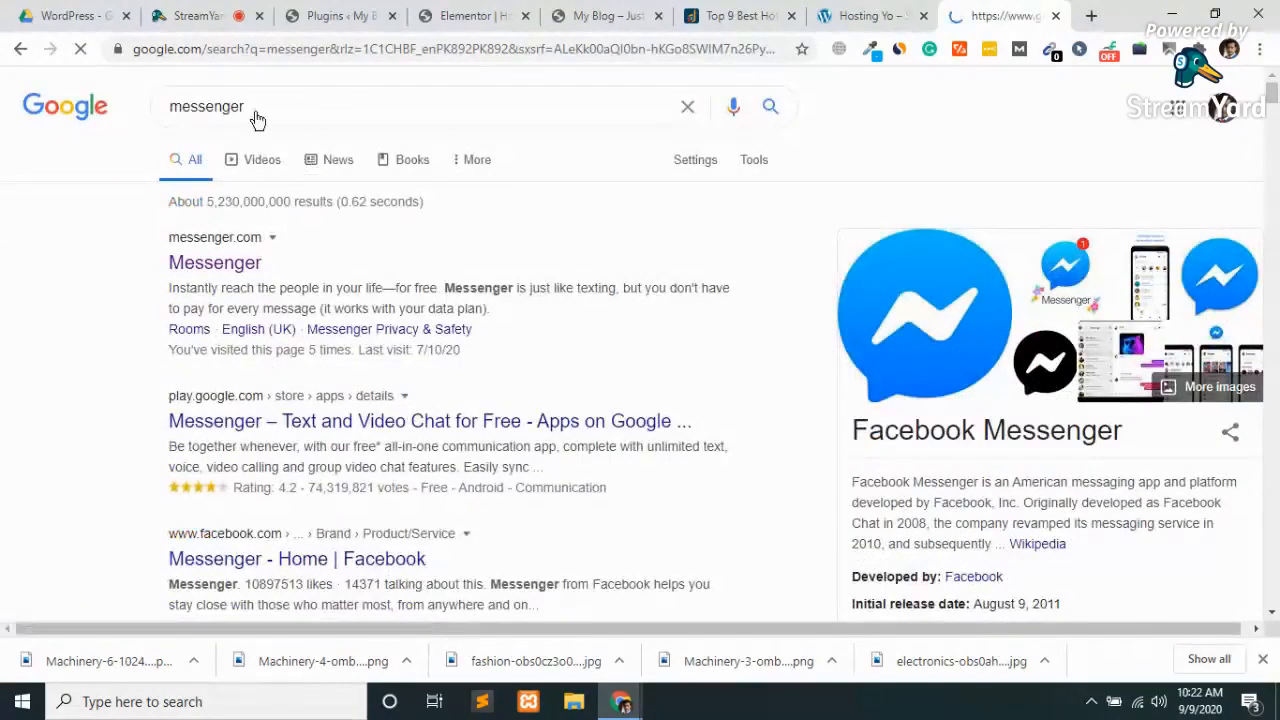
{"action": "left_click", "coordinate": [266, 109]}
{"action": "key", "text": "BackSpace"}
{"action": "key", "text": "BackSpace"}
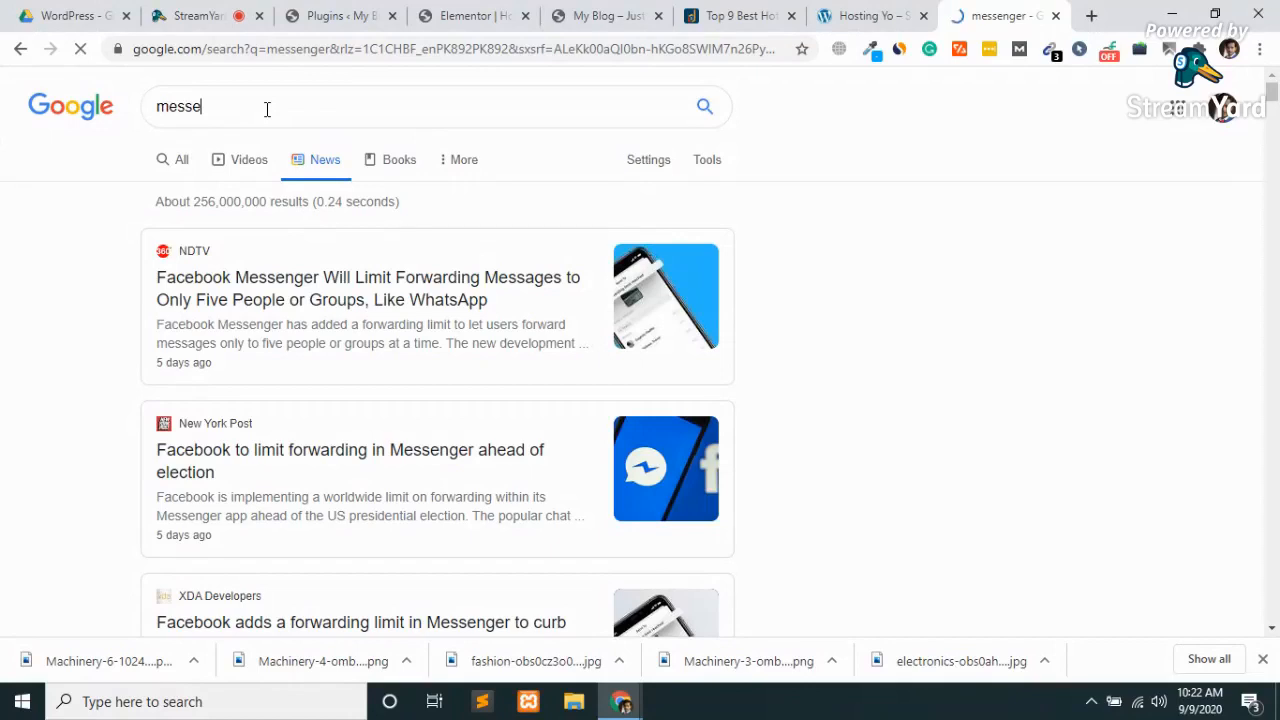
{"action": "type", "text": "youtu"}
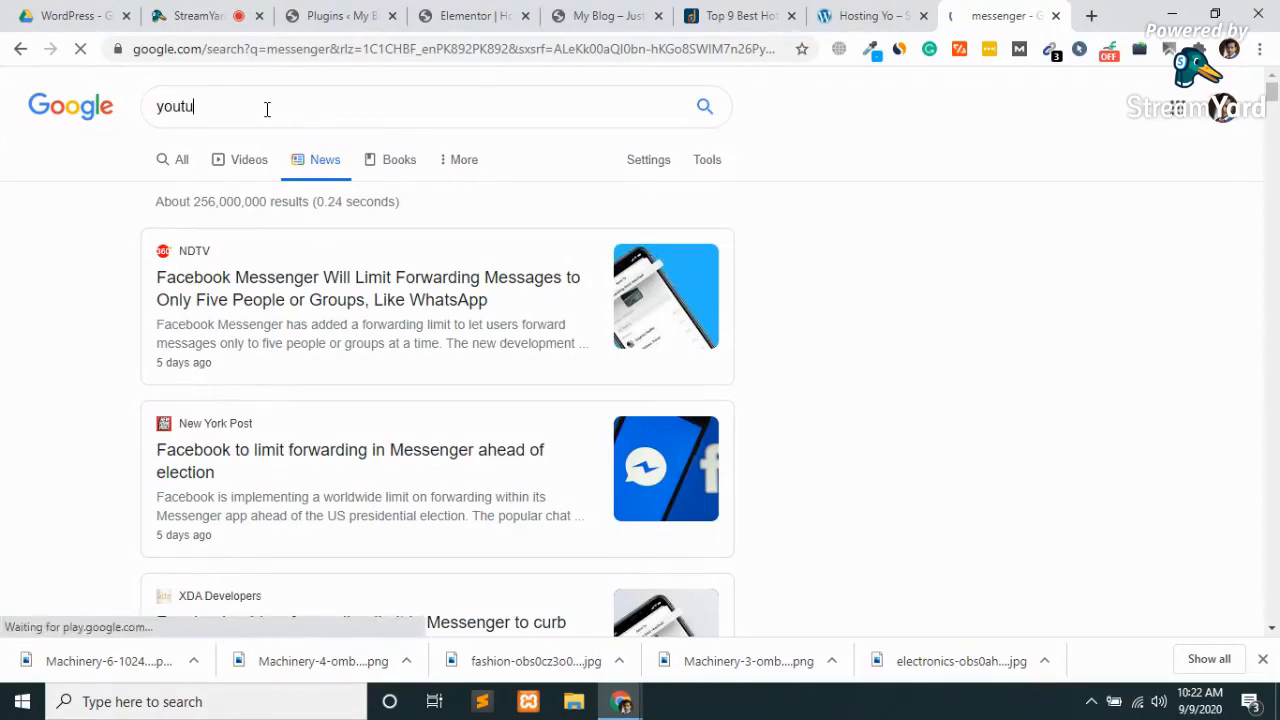
{"action": "type", "text": "be"}
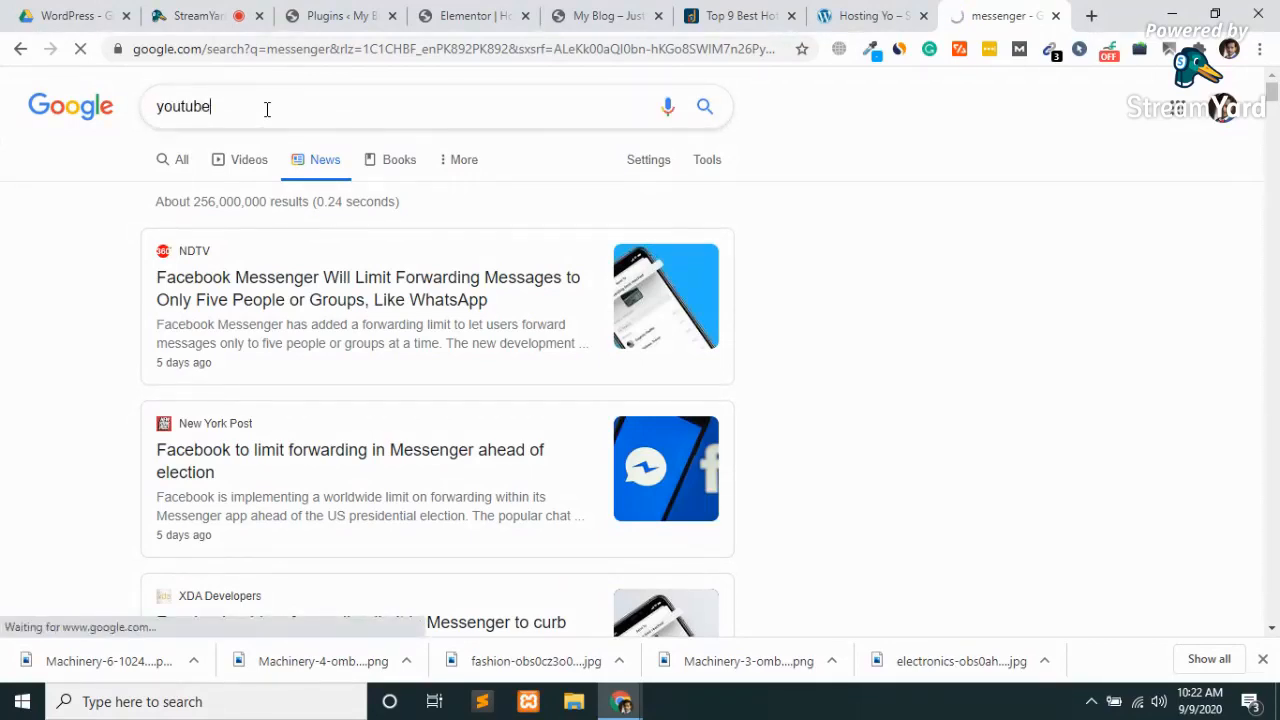
{"action": "key", "text": "Return"}
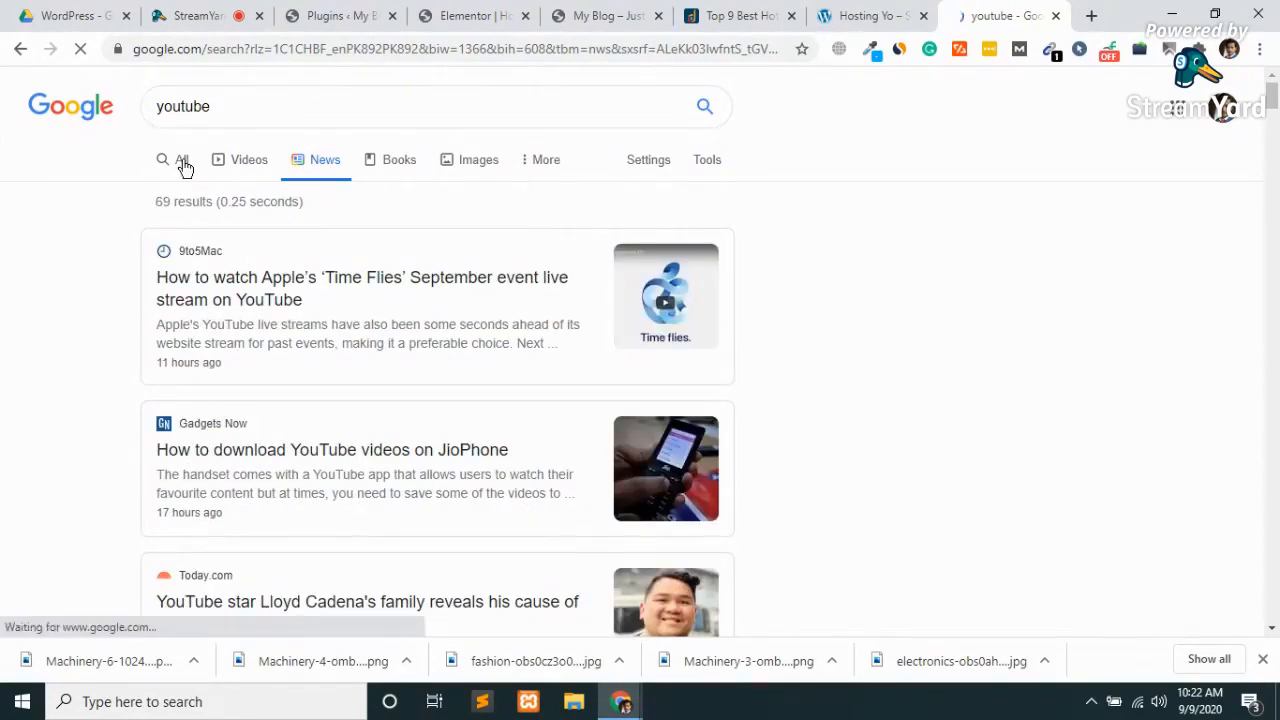
Try to sample the red of the YouTube logo in the search results with the color picker extension.
{"action": "left_click", "coordinate": [872, 52]}
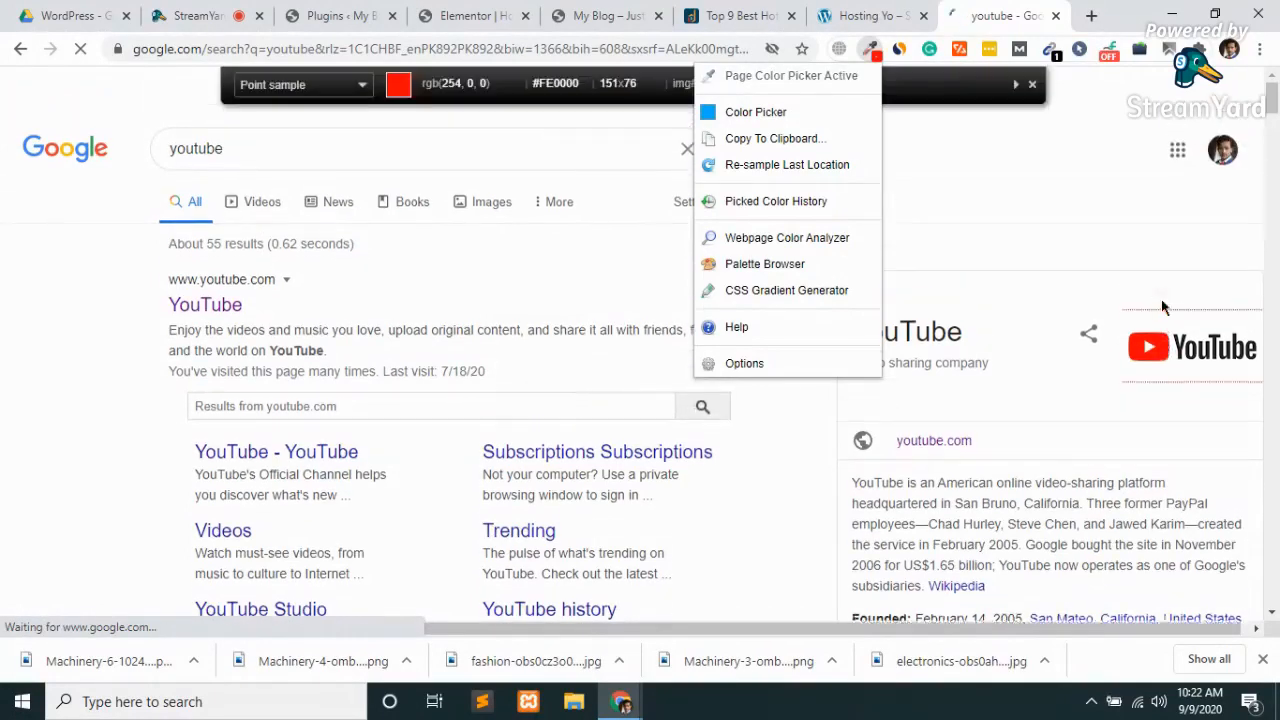
{"action": "left_click", "coordinate": [1161, 345]}
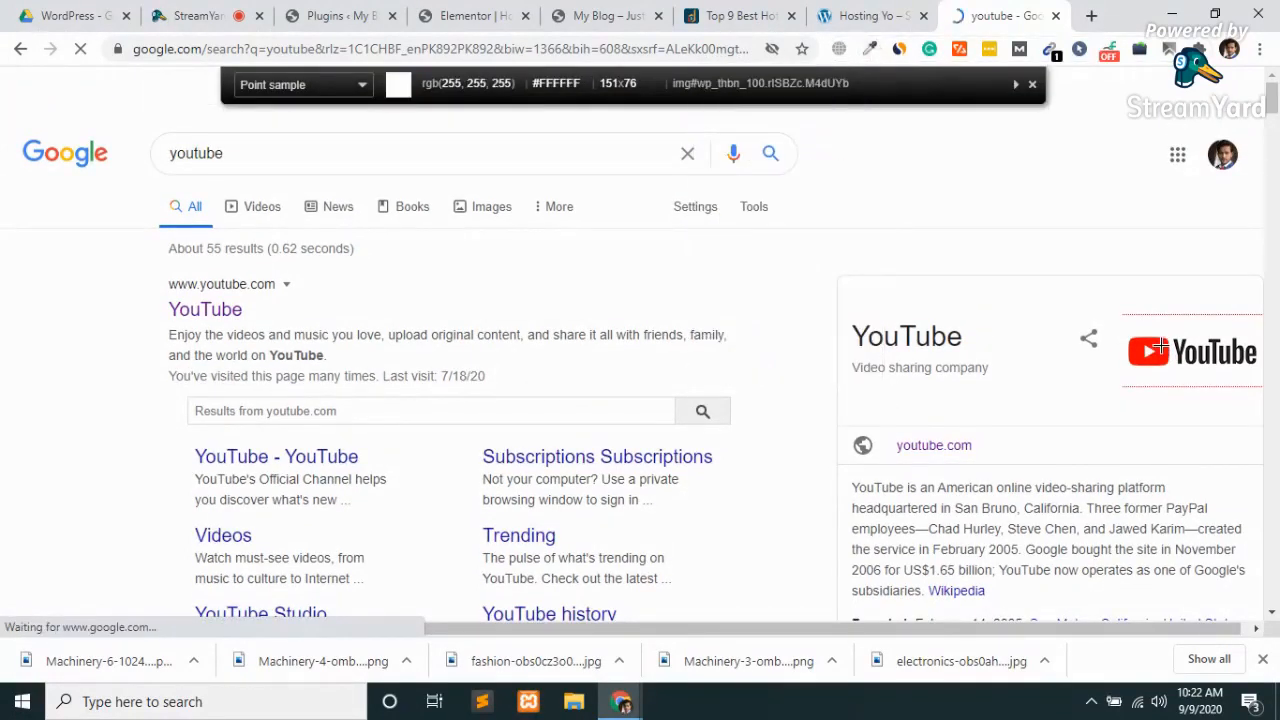
{"action": "left_click", "coordinate": [1161, 351]}
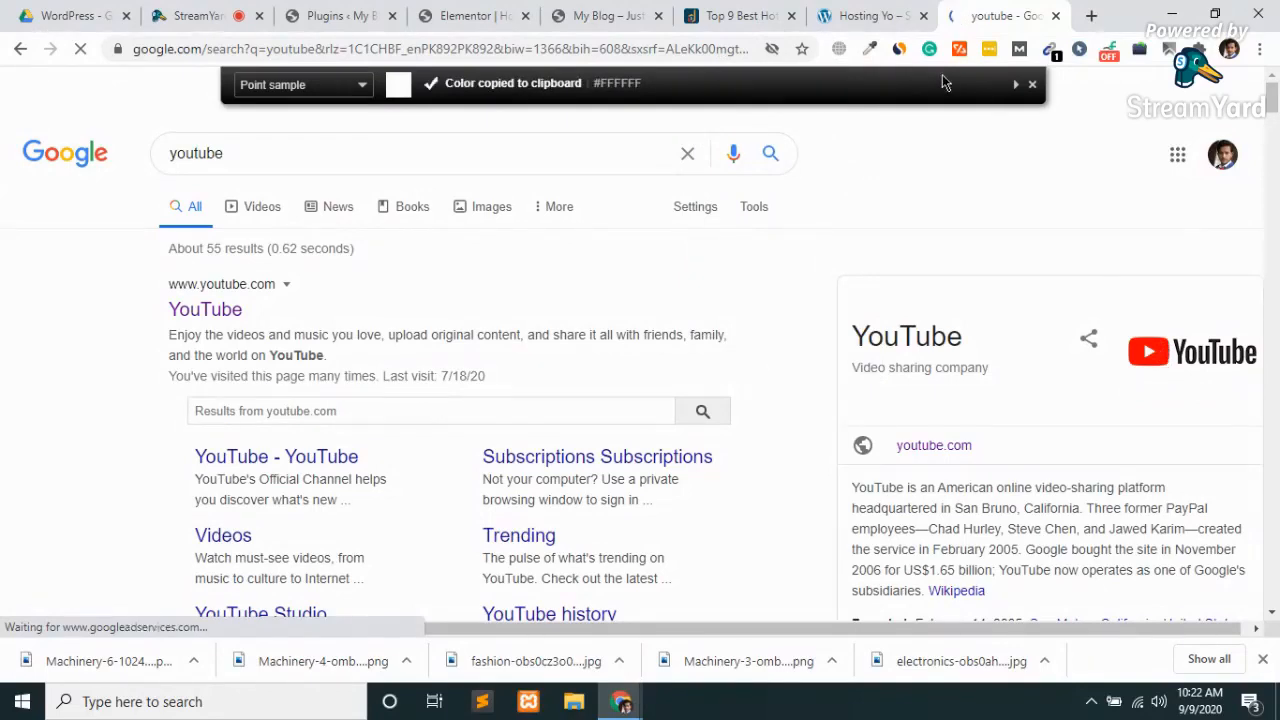
Restart the color picker extension and copy the YouTube logo's red, #FE0000.
{"action": "left_click", "coordinate": [869, 48]}
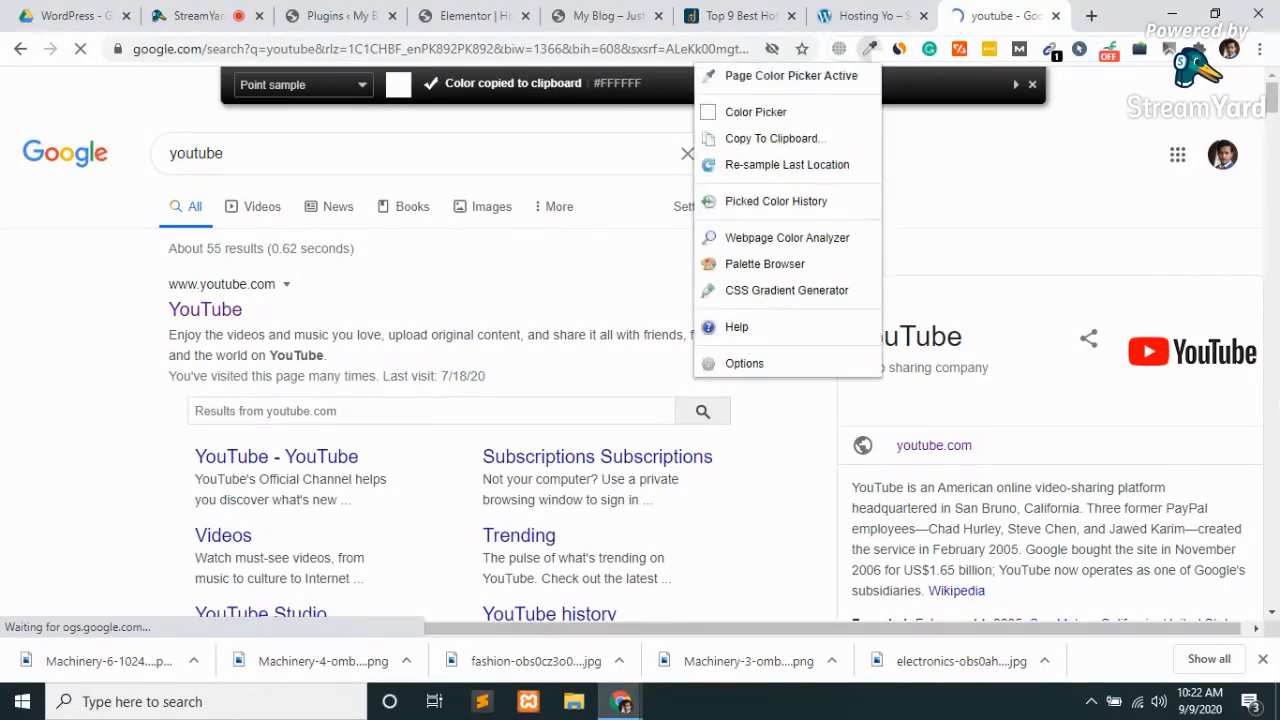
{"action": "left_click", "coordinate": [1159, 302]}
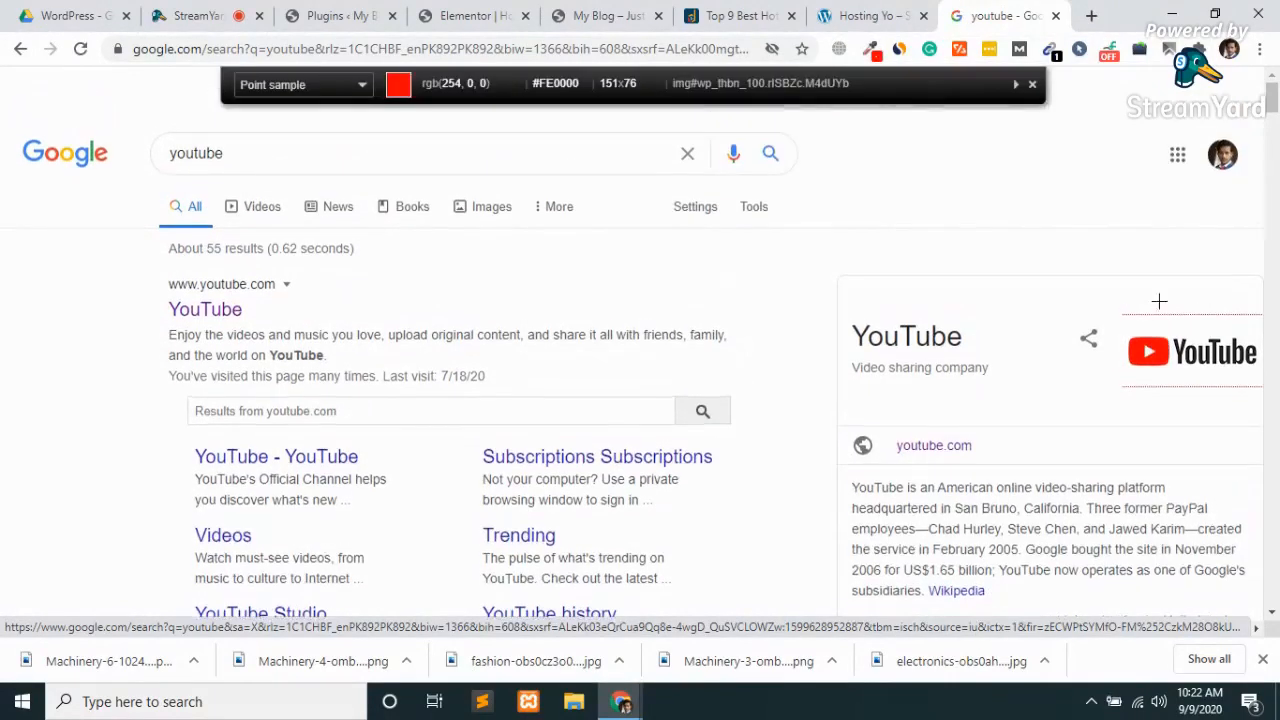
{"action": "left_click", "coordinate": [1159, 350]}
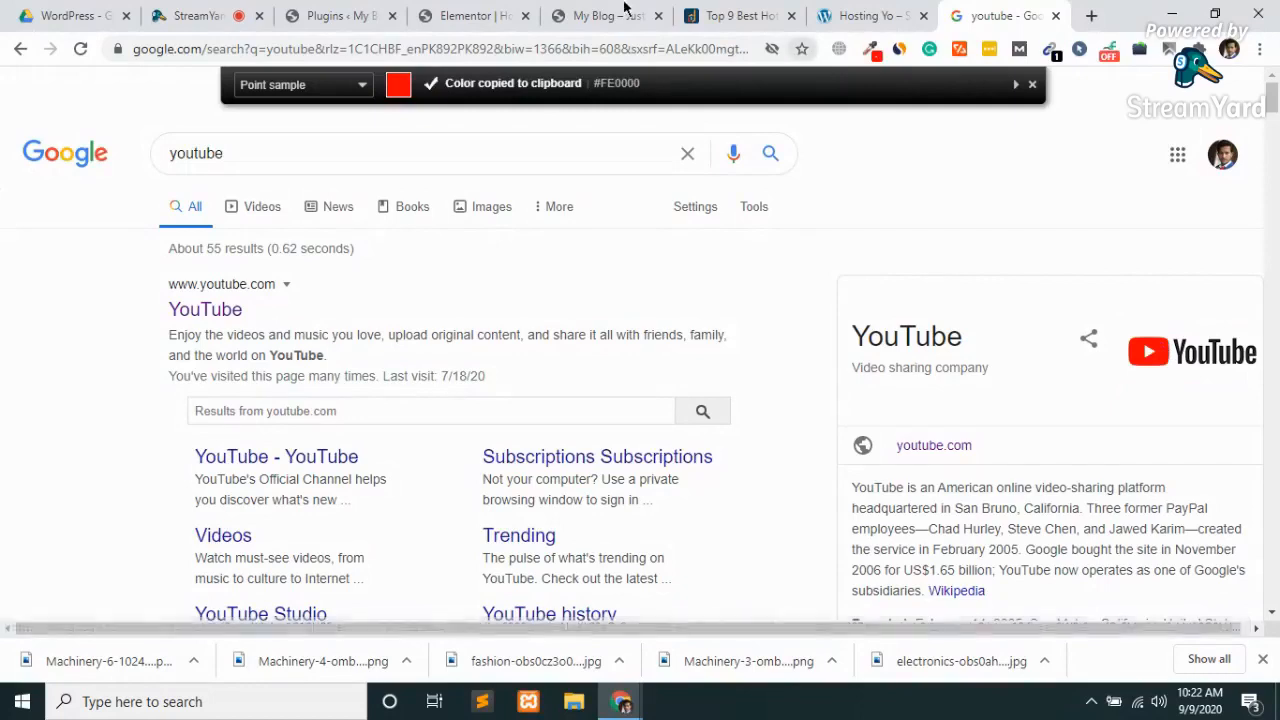
In the Elementor editor, set the third icon box's Youtube icon primary color to #FE0000 and update the page.
{"action": "left_click", "coordinate": [494, 14]}
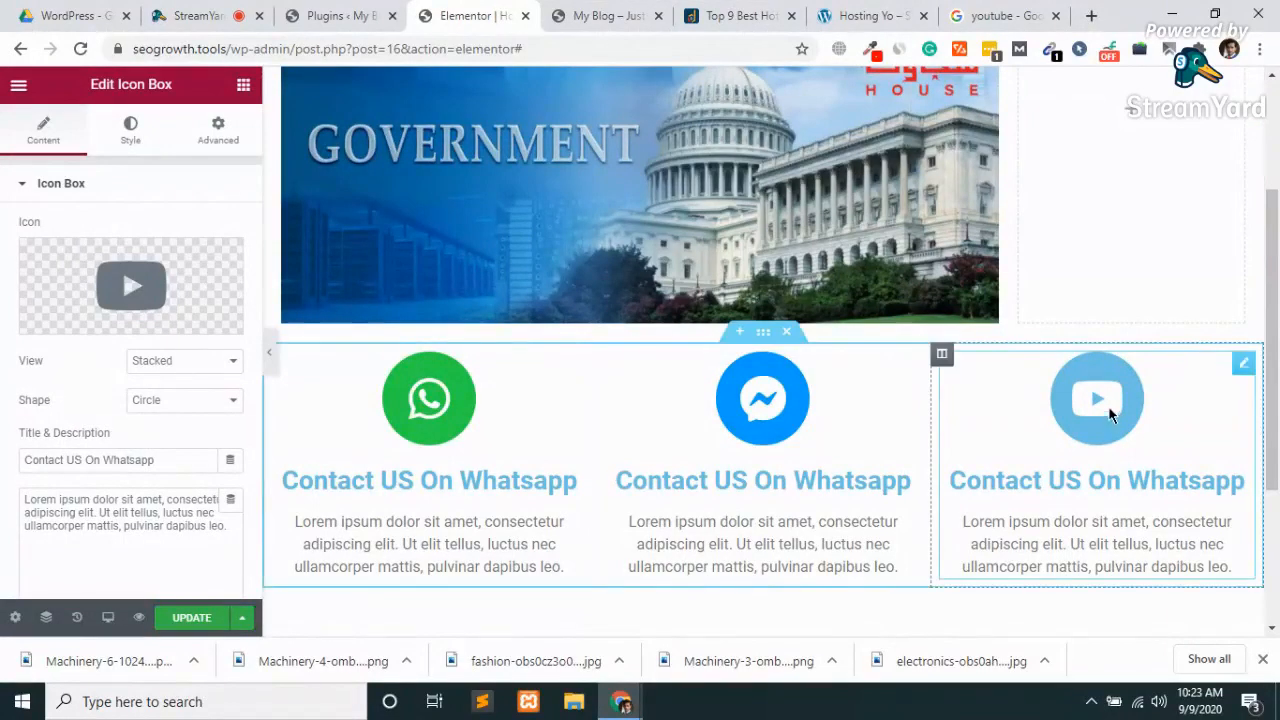
{"action": "mouse_move", "coordinate": [148, 330]}
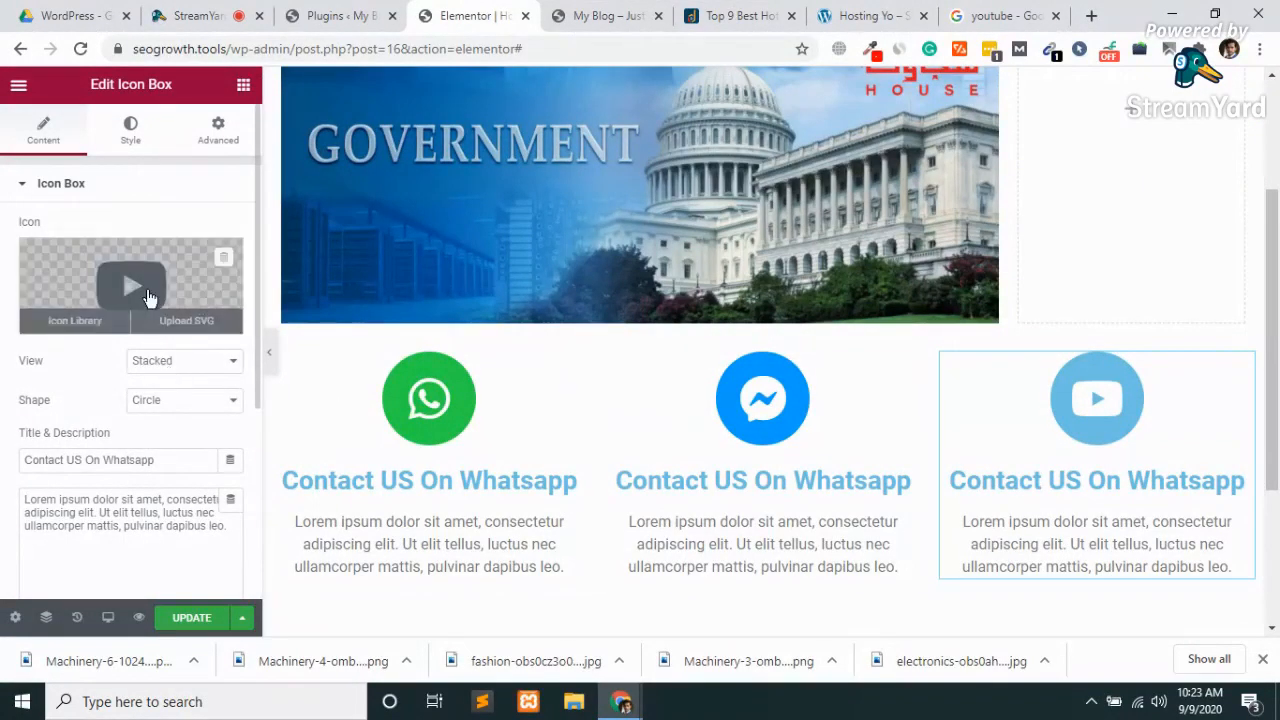
{"action": "left_click", "coordinate": [147, 297]}
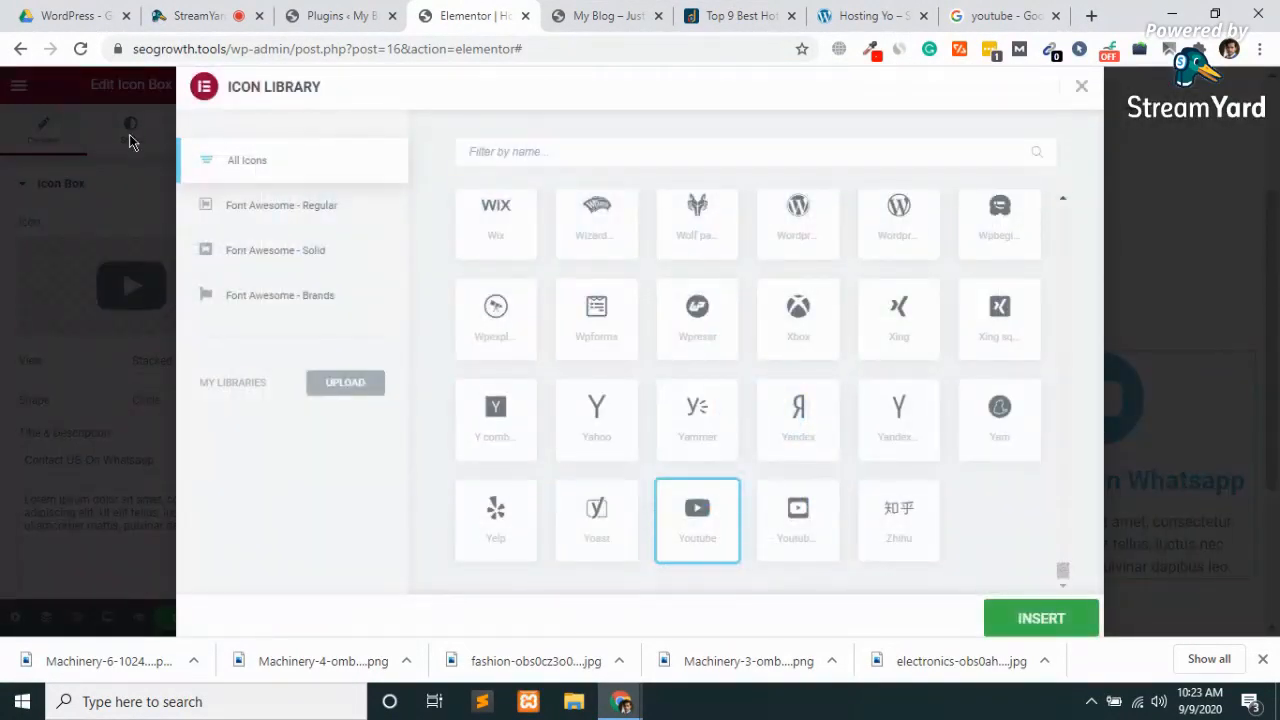
{"action": "left_click", "coordinate": [1081, 89]}
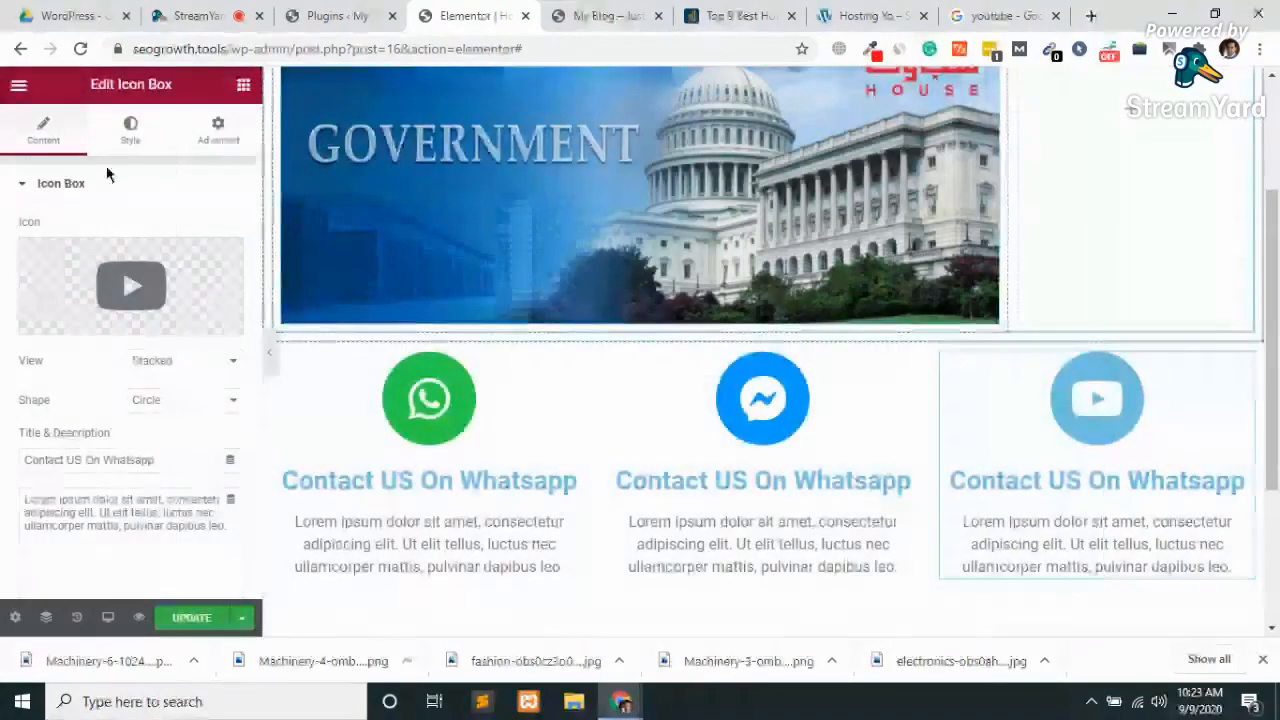
{"action": "left_click", "coordinate": [127, 140]}
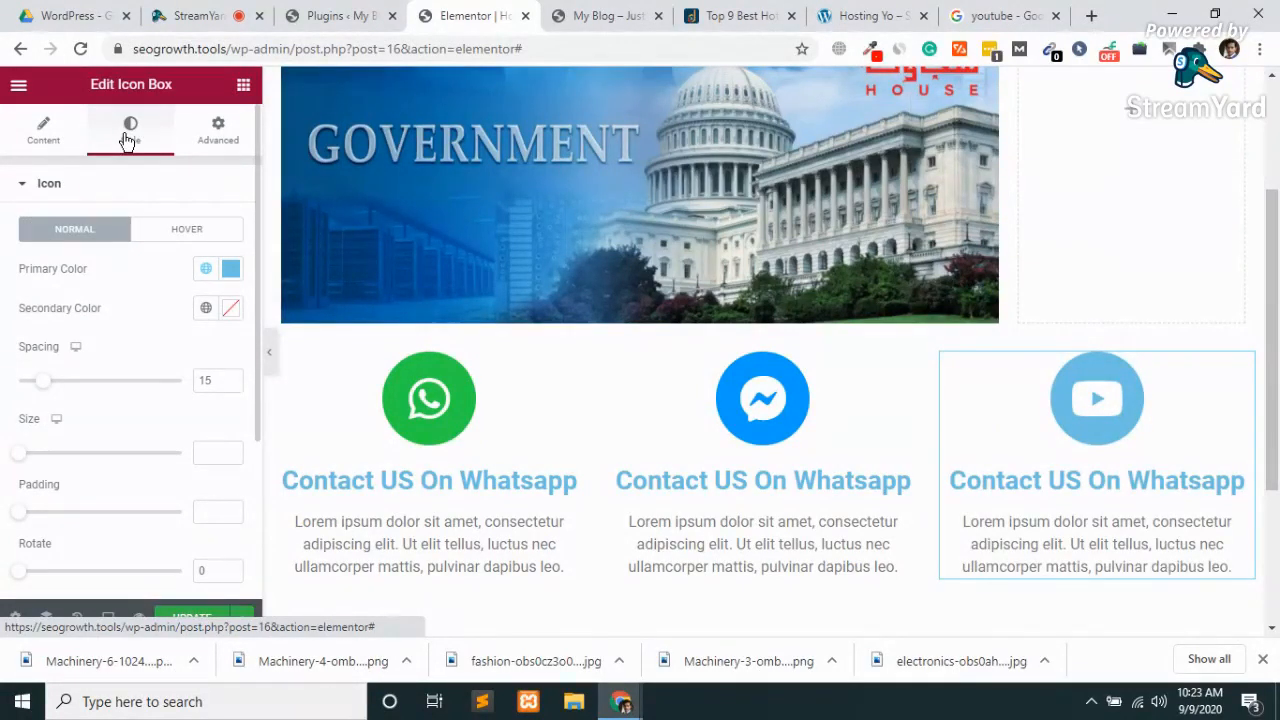
{"action": "left_click", "coordinate": [232, 270]}
{"action": "key", "text": "ctrl+v"}
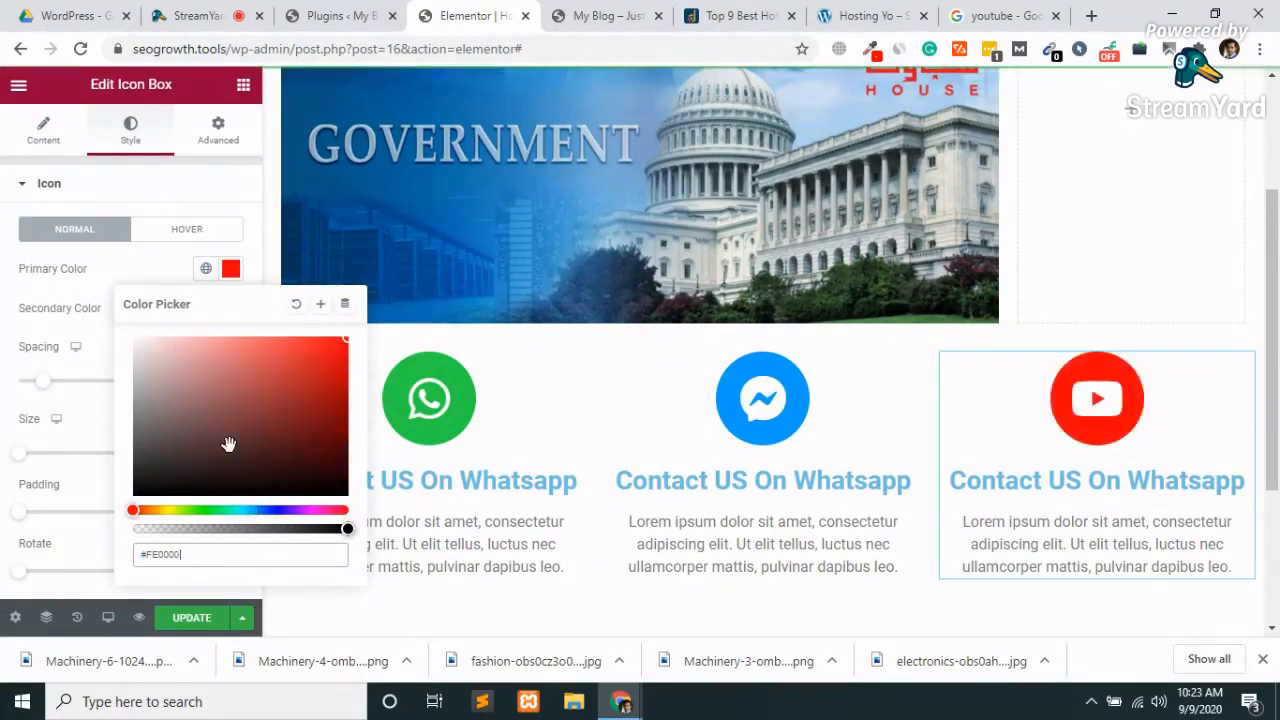
{"action": "left_click", "coordinate": [200, 619]}
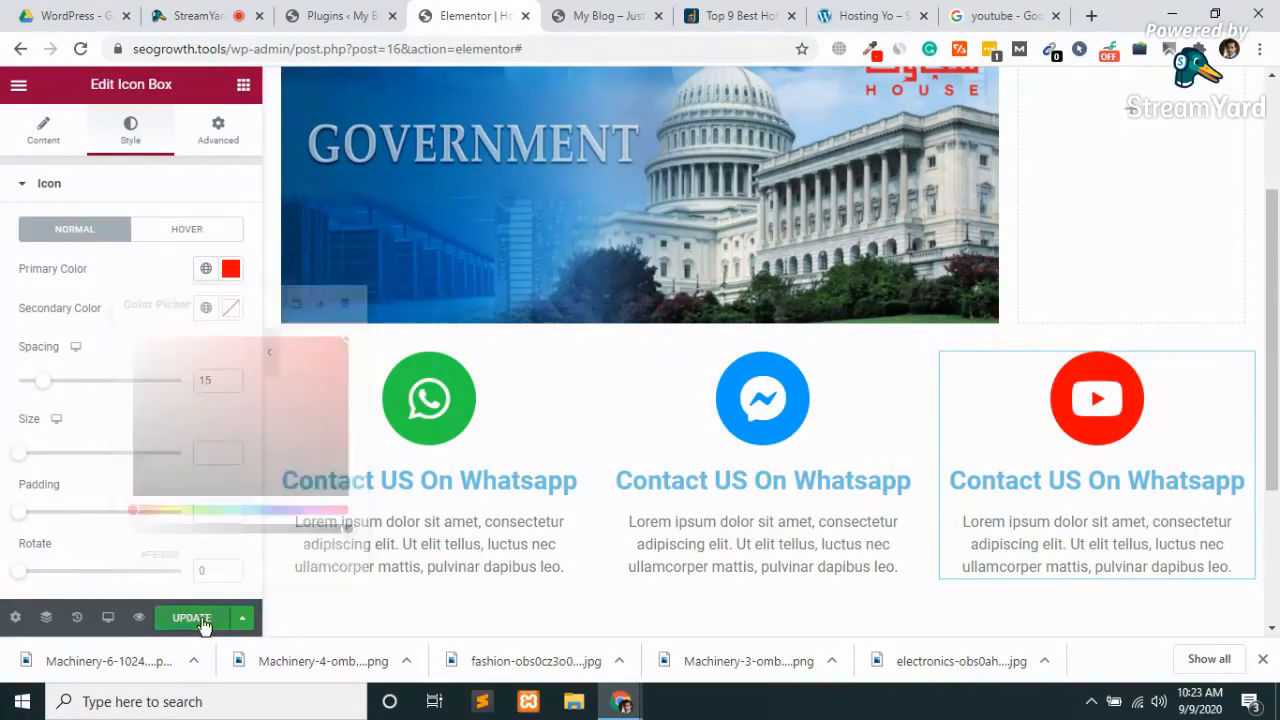
Change the title of the third icon box to "Subscribe Our Youtube Channel".
{"action": "left_click", "coordinate": [1120, 490]}
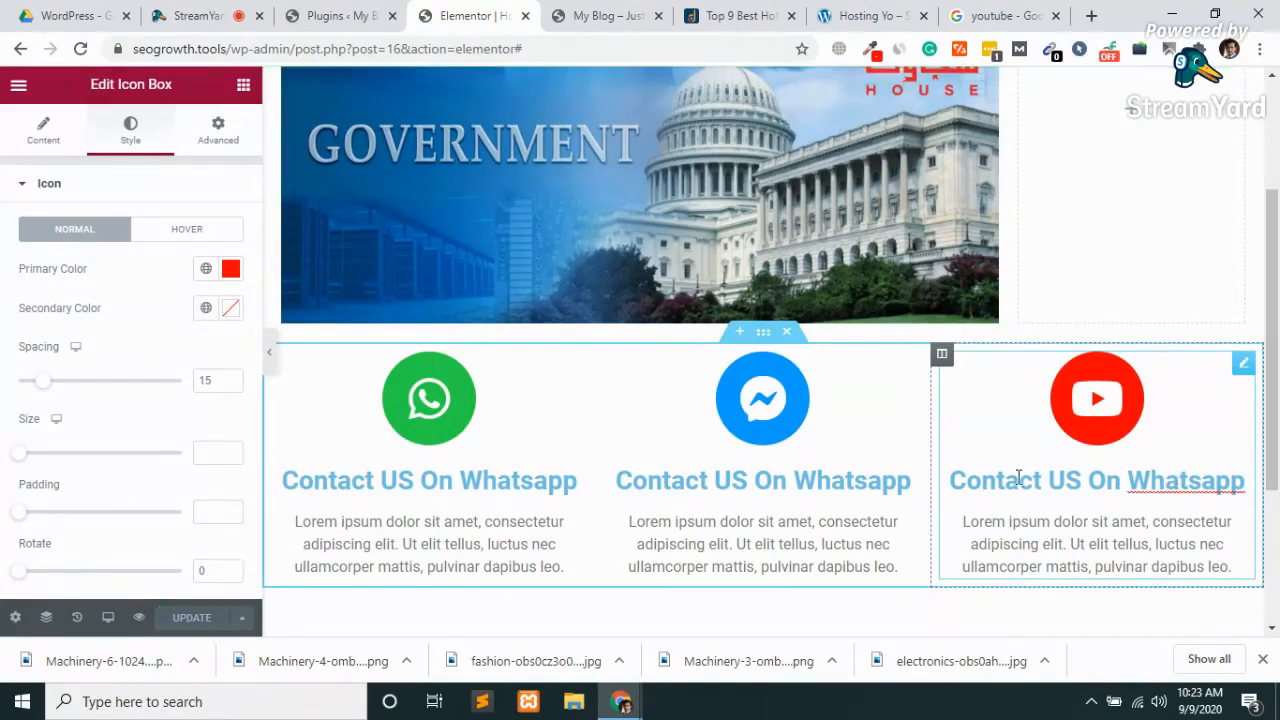
{"action": "left_click", "coordinate": [40, 140]}
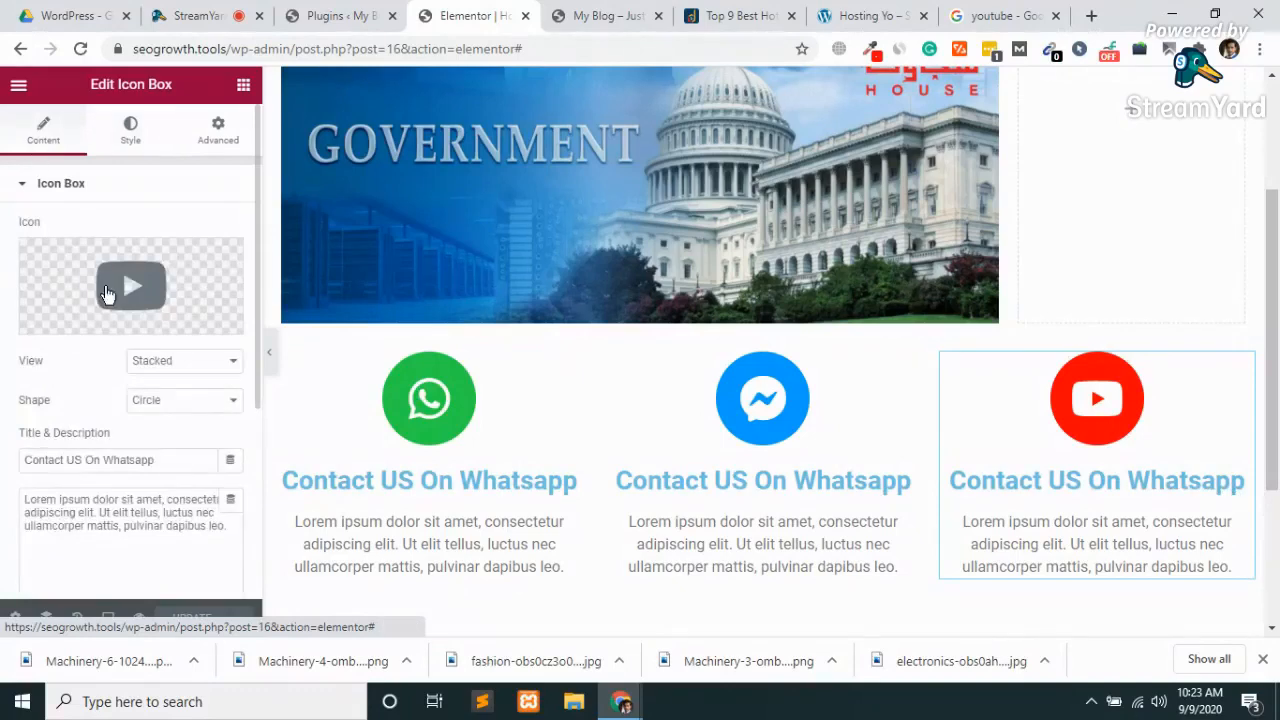
{"action": "left_click", "coordinate": [195, 462]}
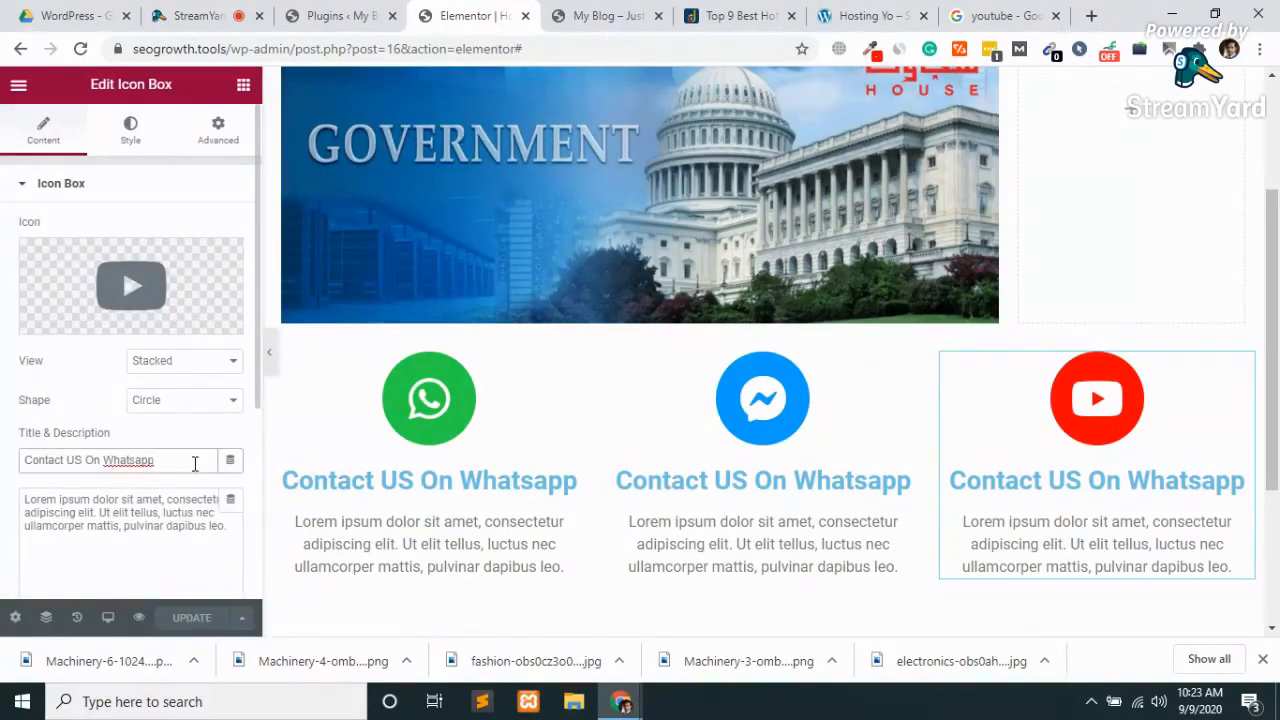
{"action": "key", "text": "ctrl+a"}
{"action": "key", "text": "BackSpace"}
{"action": "type", "text": "Su"}
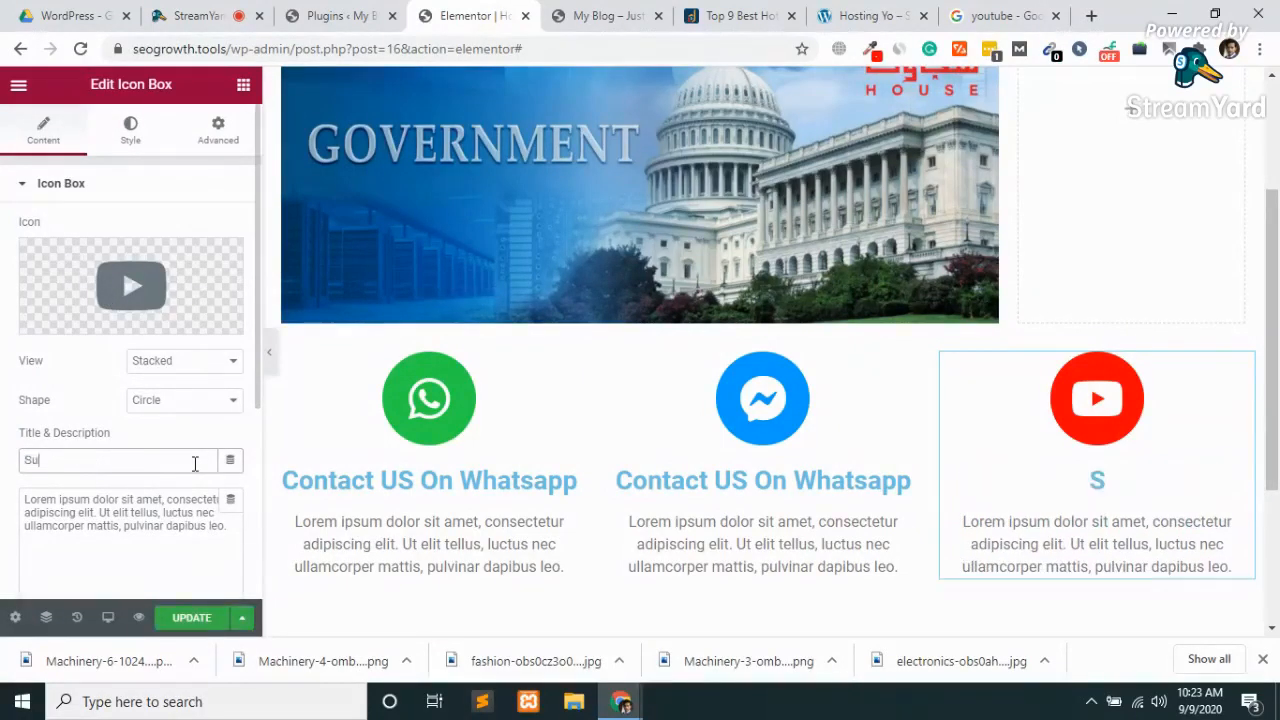
{"action": "type", "text": "bscr"}
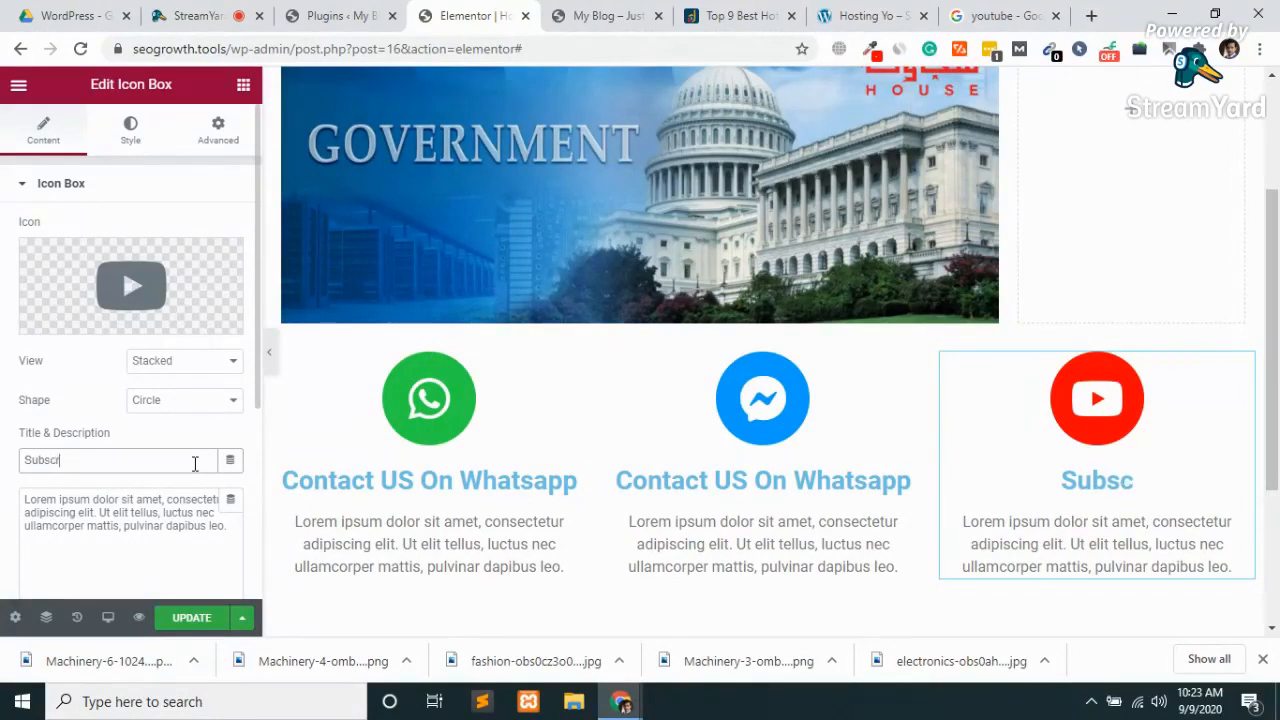
{"action": "type", "text": "ibe Our "}
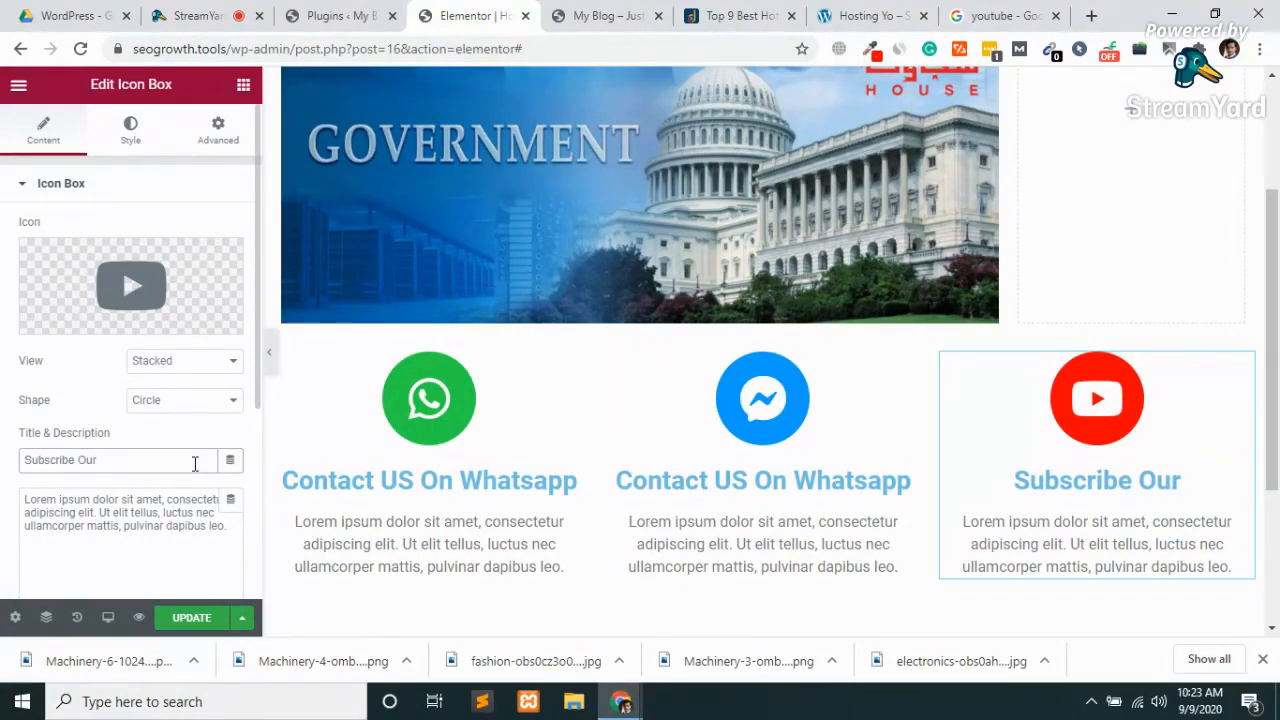
{"action": "type", "text": "Youtube"}
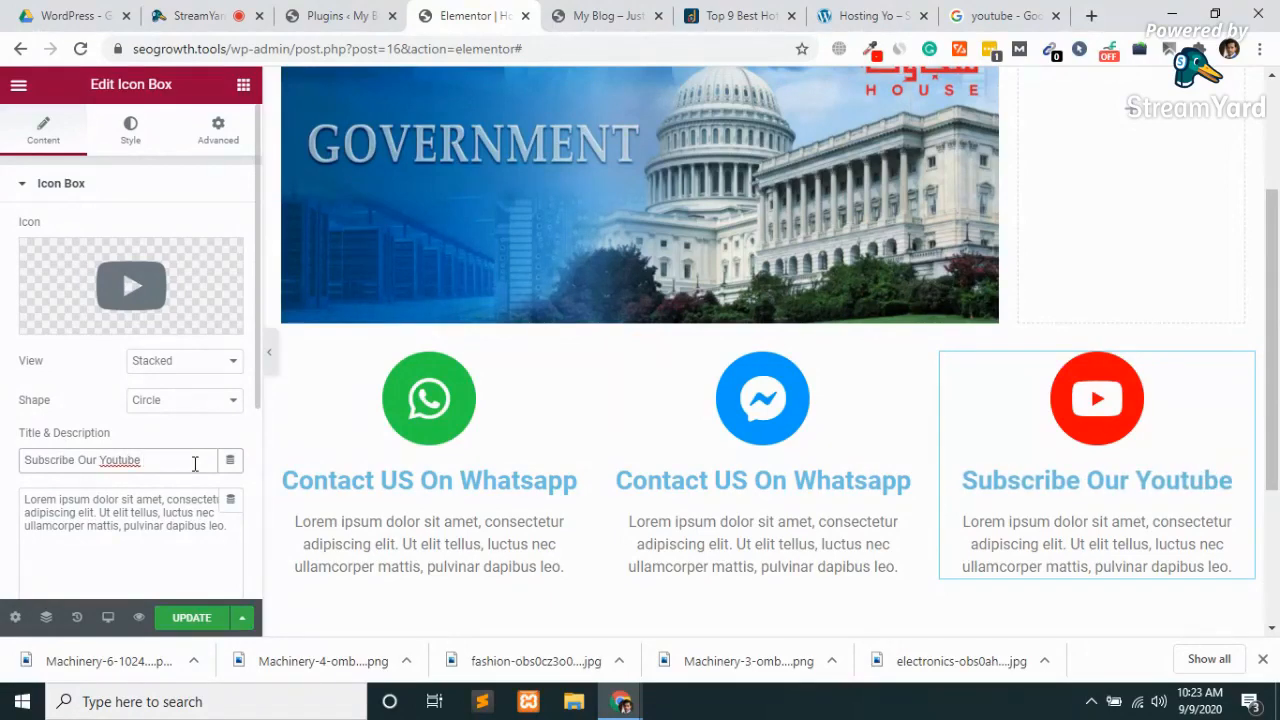
{"action": "type", "text": " Channe"}
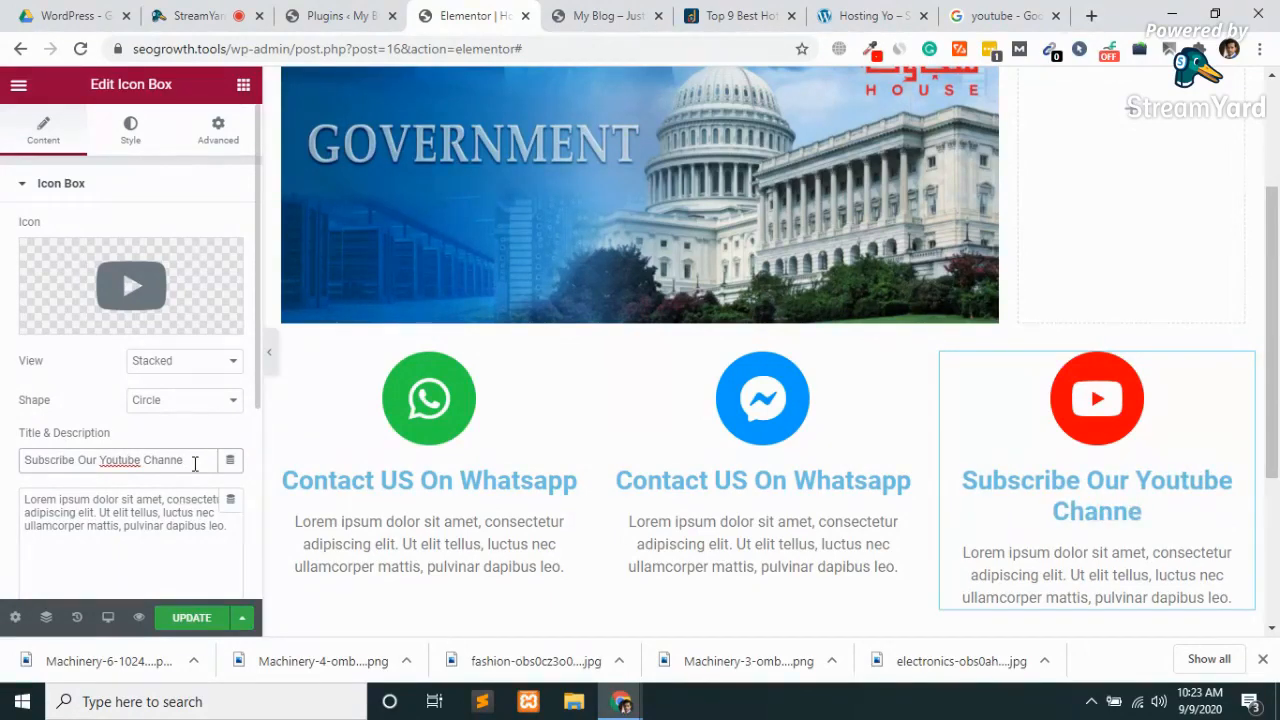
{"action": "type", "text": "l"}
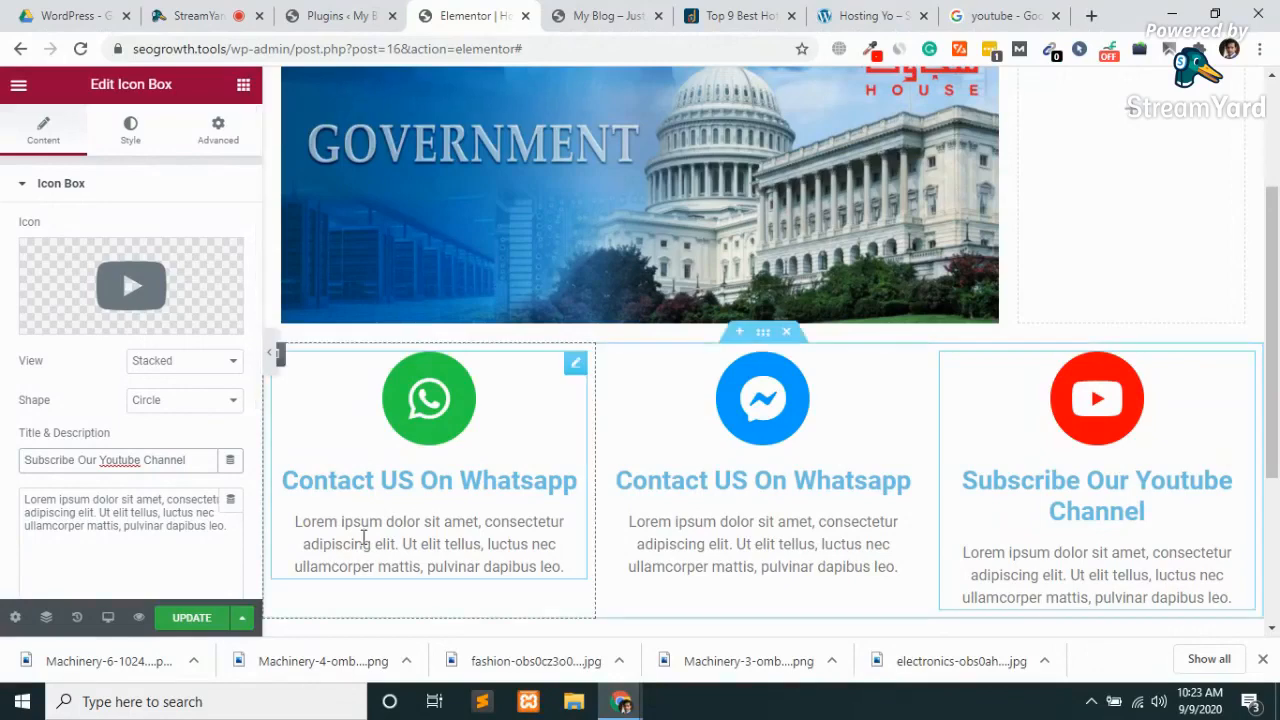
Change the middle icon box's title to "Contact US On Messenger" and update the page.
{"action": "left_click", "coordinate": [806, 481]}
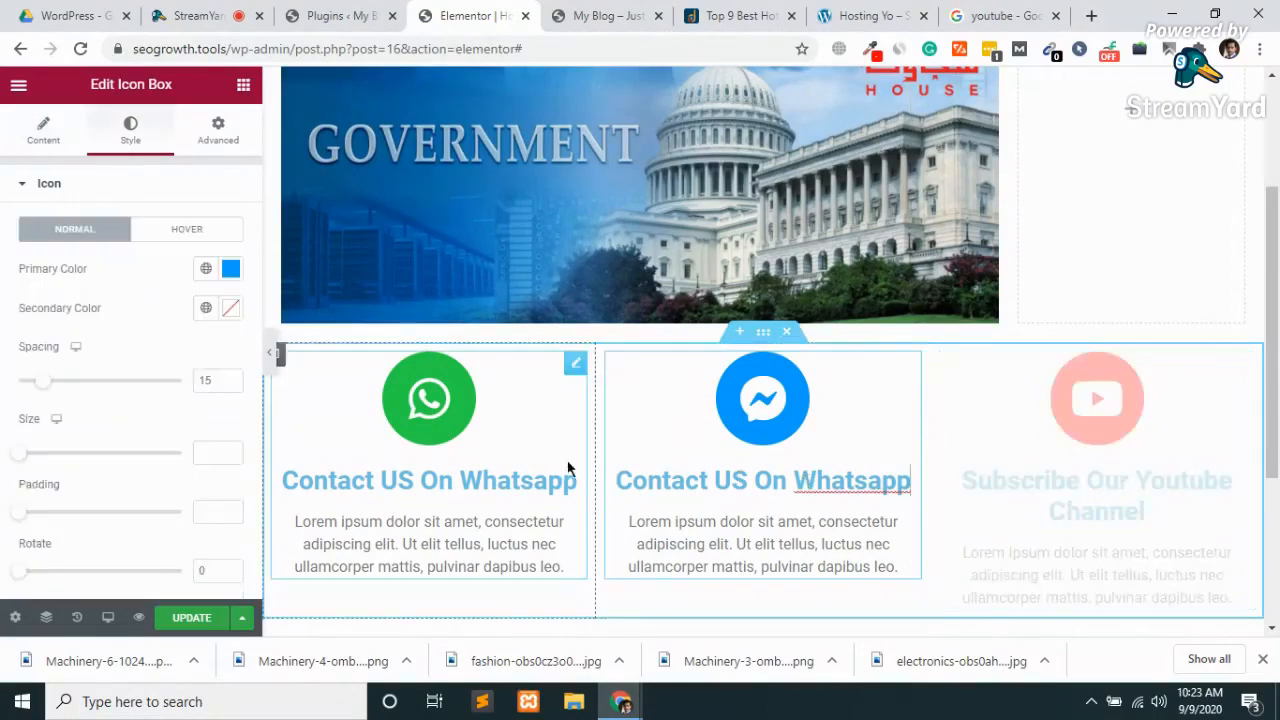
{"action": "key", "text": "BackSpace"}
{"action": "key", "text": "BackSpace"}
{"action": "key", "text": "BackSpace"}
{"action": "key", "text": "BackSpace"}
{"action": "key", "text": "BackSpace"}
{"action": "key", "text": "BackSpace"}
{"action": "key", "text": "BackSpace"}
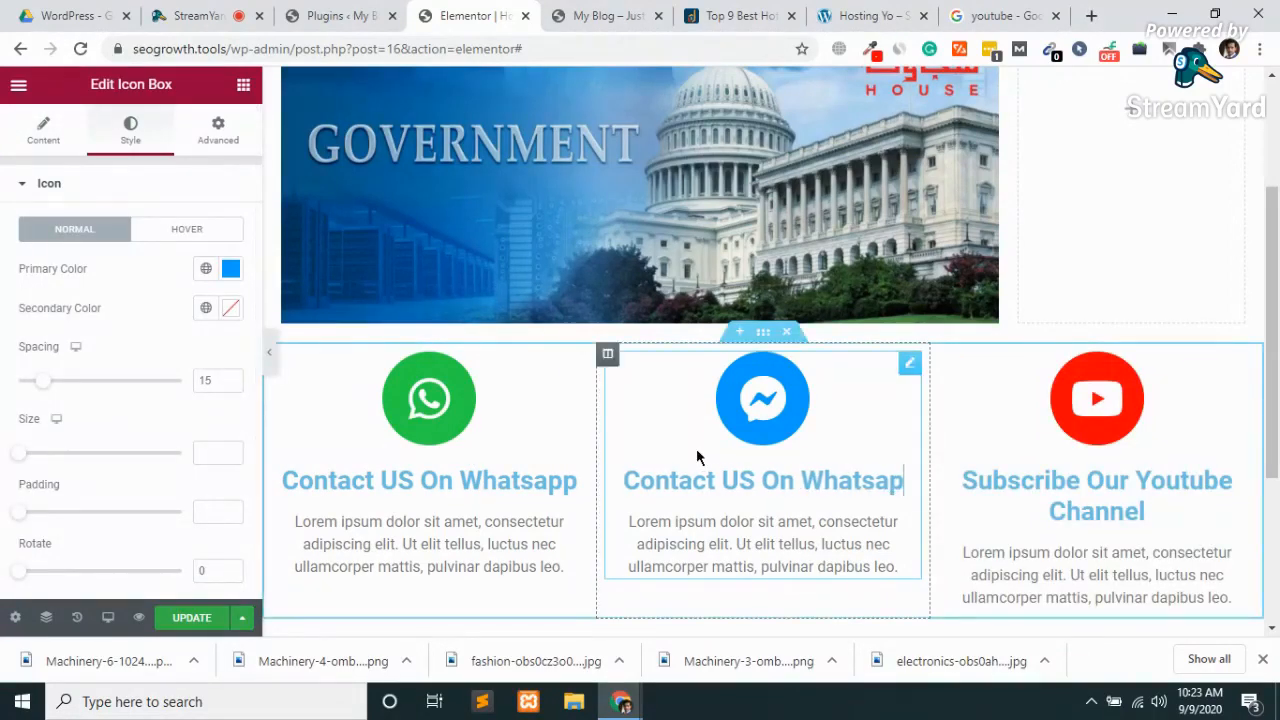
{"action": "key", "text": "BackSpace"}
{"action": "type", "text": "M"}
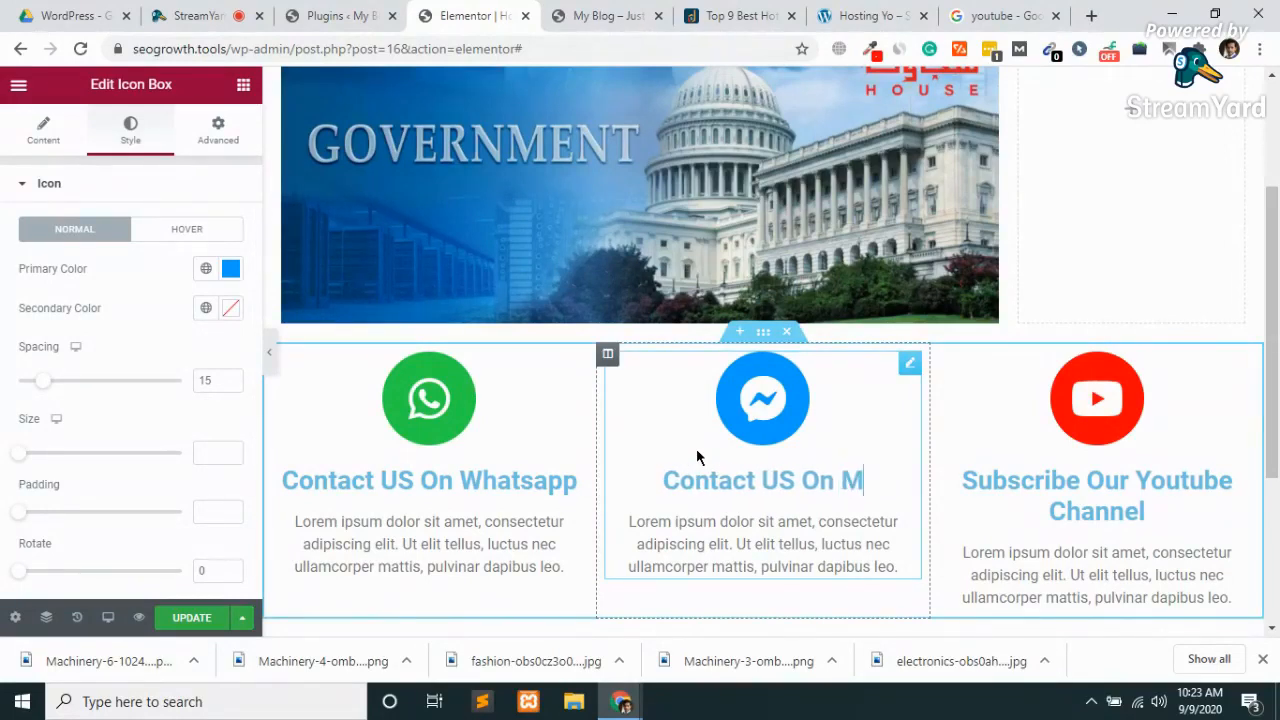
{"action": "type", "text": "Essenger"}
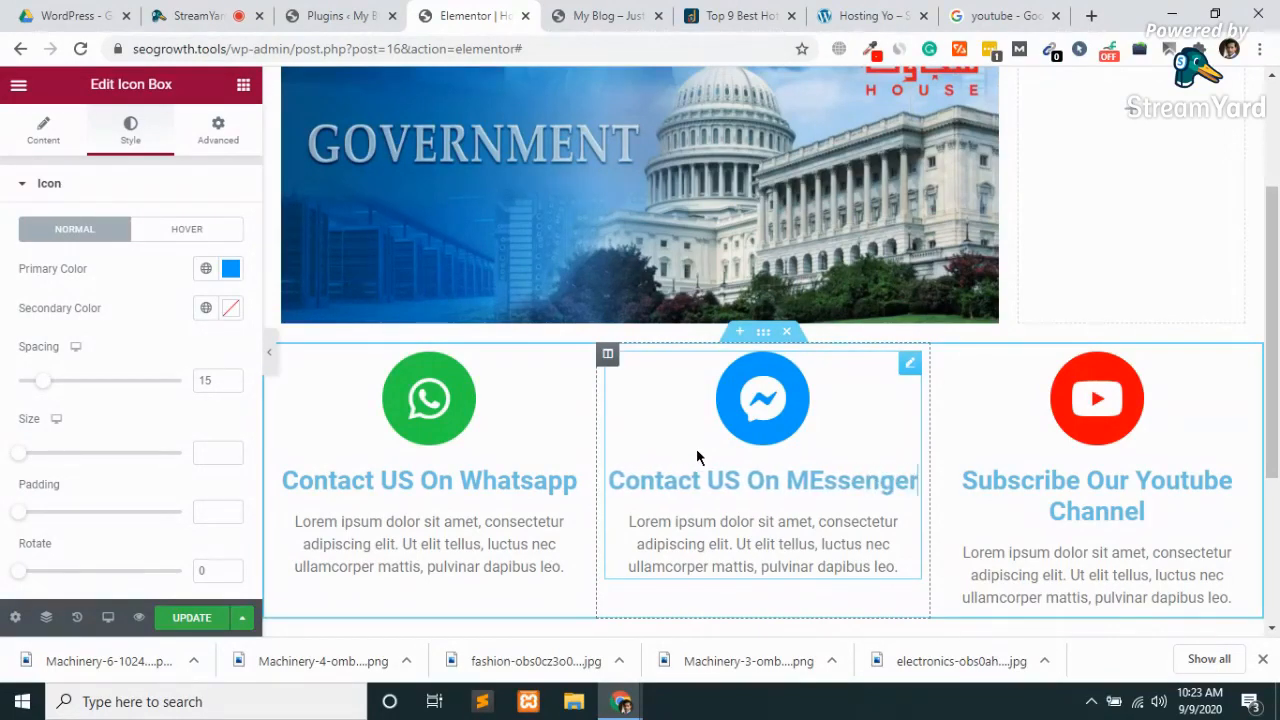
{"action": "key", "text": "Left"}
{"action": "key", "text": "Left"}
{"action": "key", "text": "Left"}
{"action": "key", "text": "Left"}
{"action": "key", "text": "Left"}
{"action": "key", "text": "Left"}
{"action": "key", "text": "Left"}
{"action": "key", "text": "BackSpace"}
{"action": "type", "text": "e"}
{"action": "left_click", "coordinate": [784, 478]}
{"action": "left_click", "coordinate": [194, 619]}
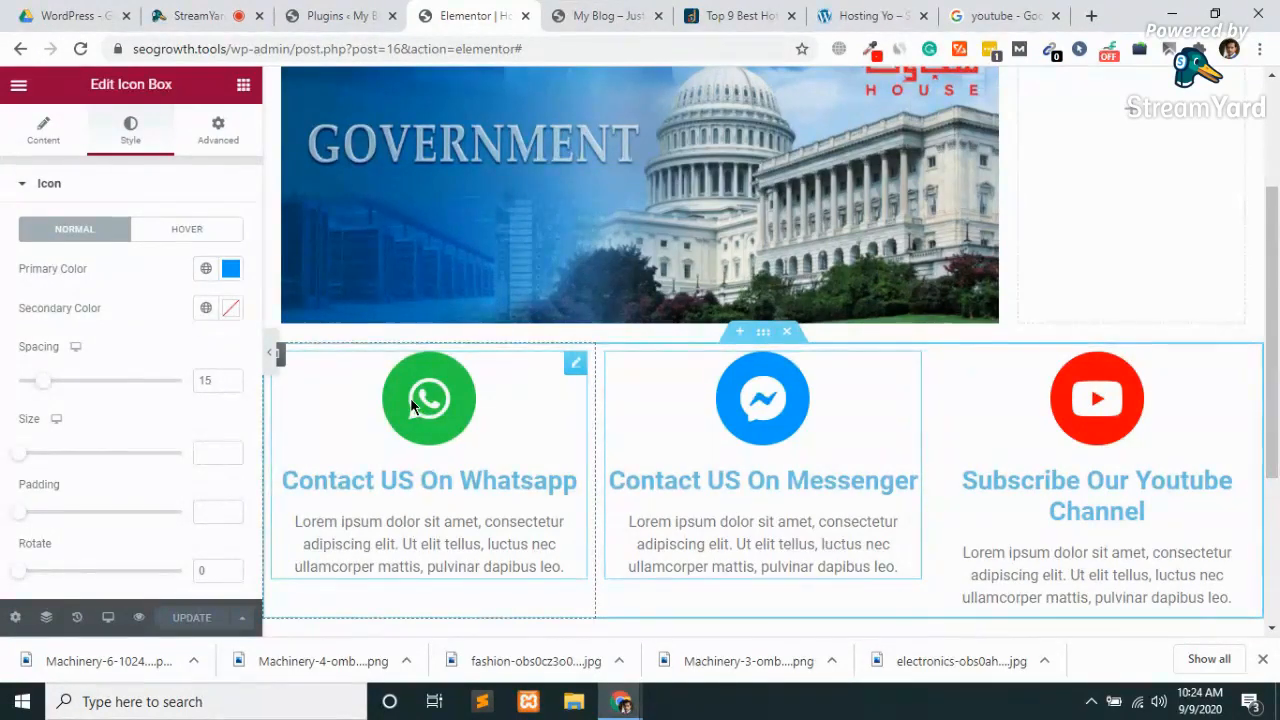
Try the right and left icon positions on the middle Messenger icon box and return its icon to the top.
{"action": "left_click", "coordinate": [61, 130]}
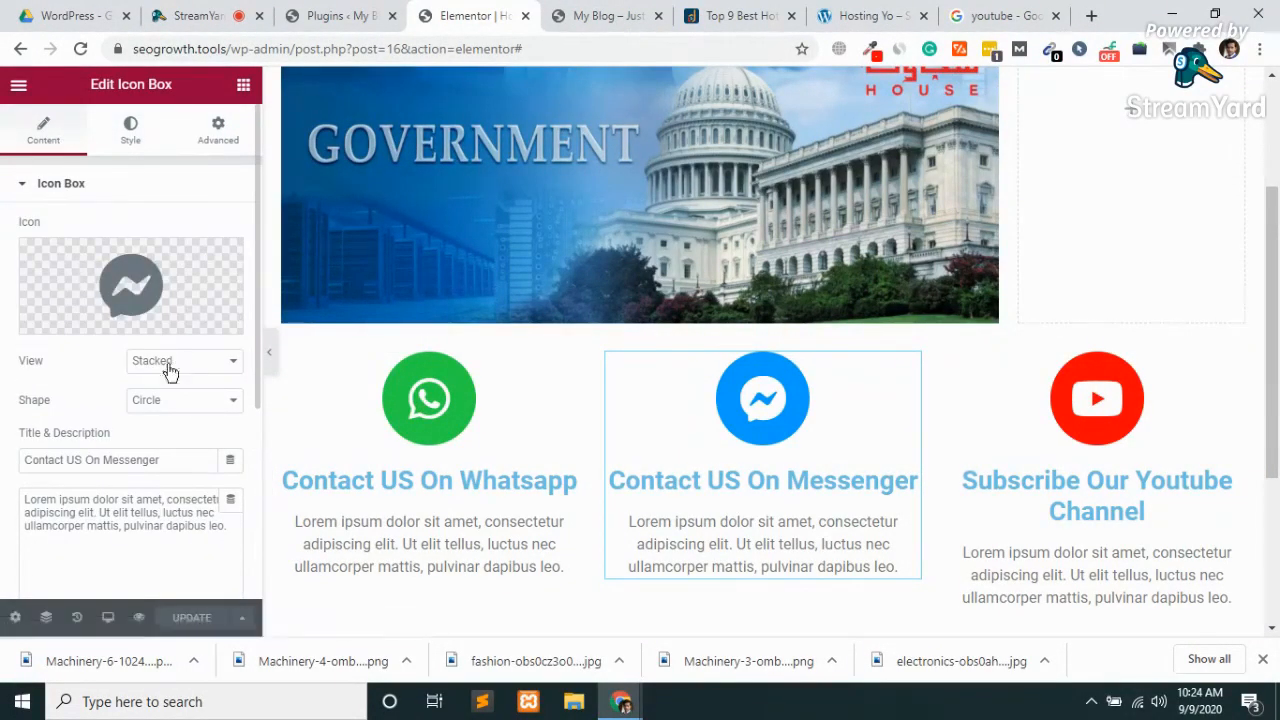
{"action": "scroll", "coordinate": [75, 445], "scroll_direction": "down", "scroll_amount": 3}
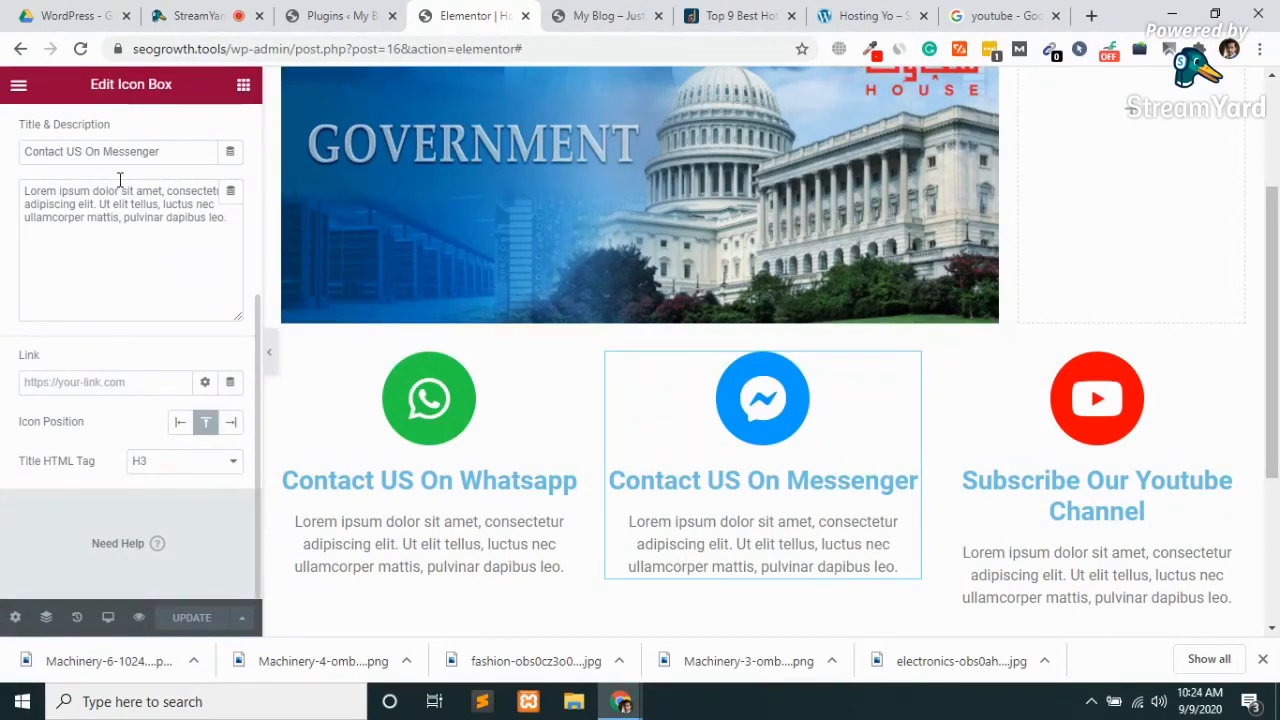
{"action": "scroll", "coordinate": [120, 187], "scroll_direction": "up", "scroll_amount": 3}
{"action": "scroll", "coordinate": [120, 187], "scroll_direction": "down", "scroll_amount": 3}
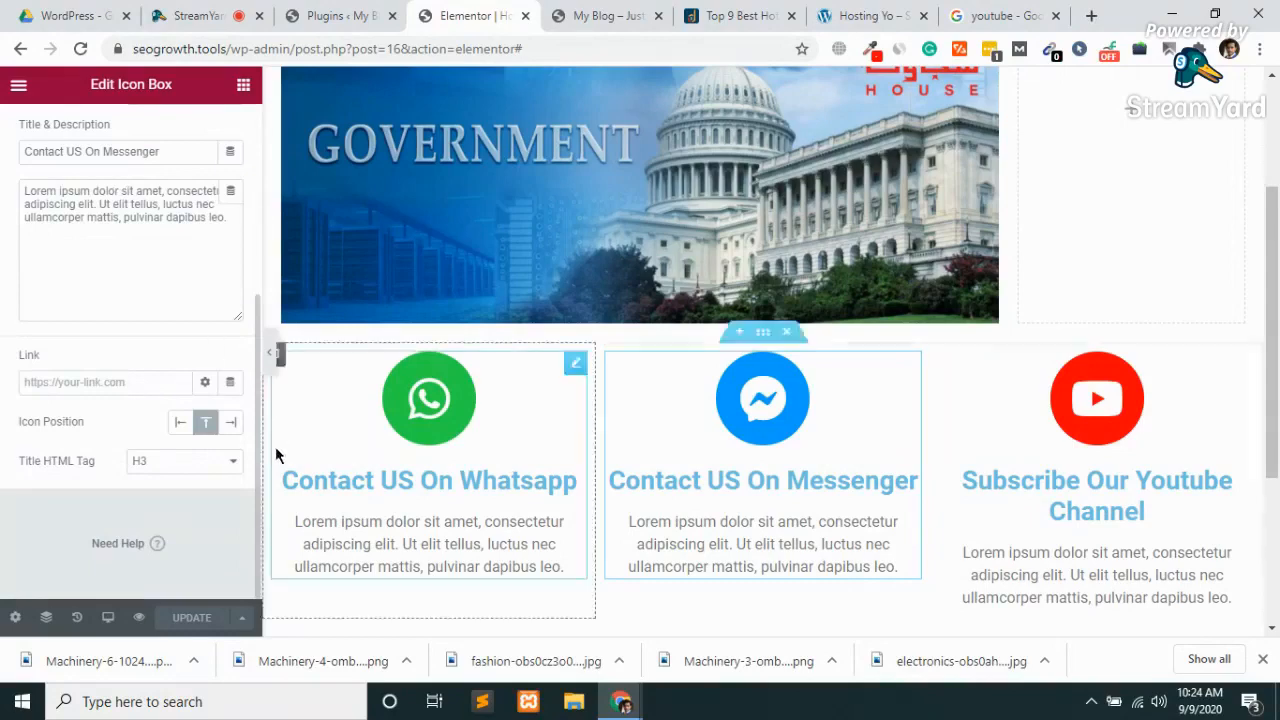
{"action": "left_click", "coordinate": [230, 424]}
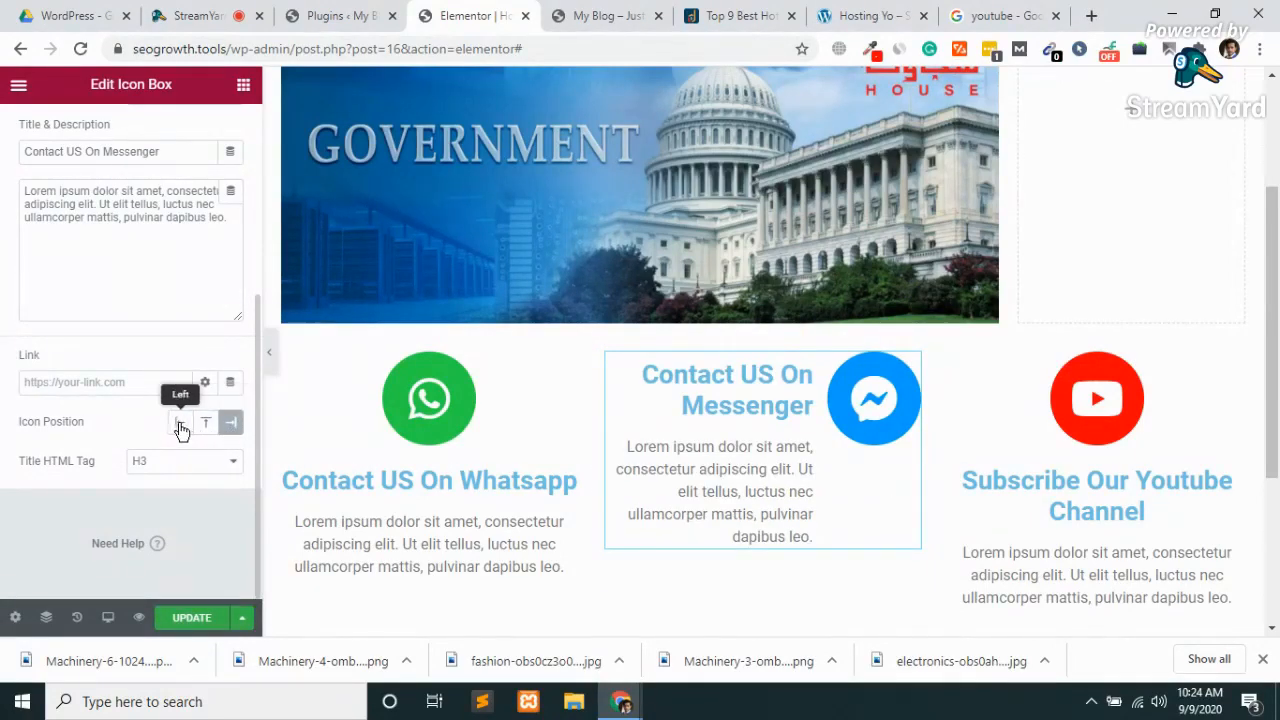
{"action": "left_click", "coordinate": [180, 424]}
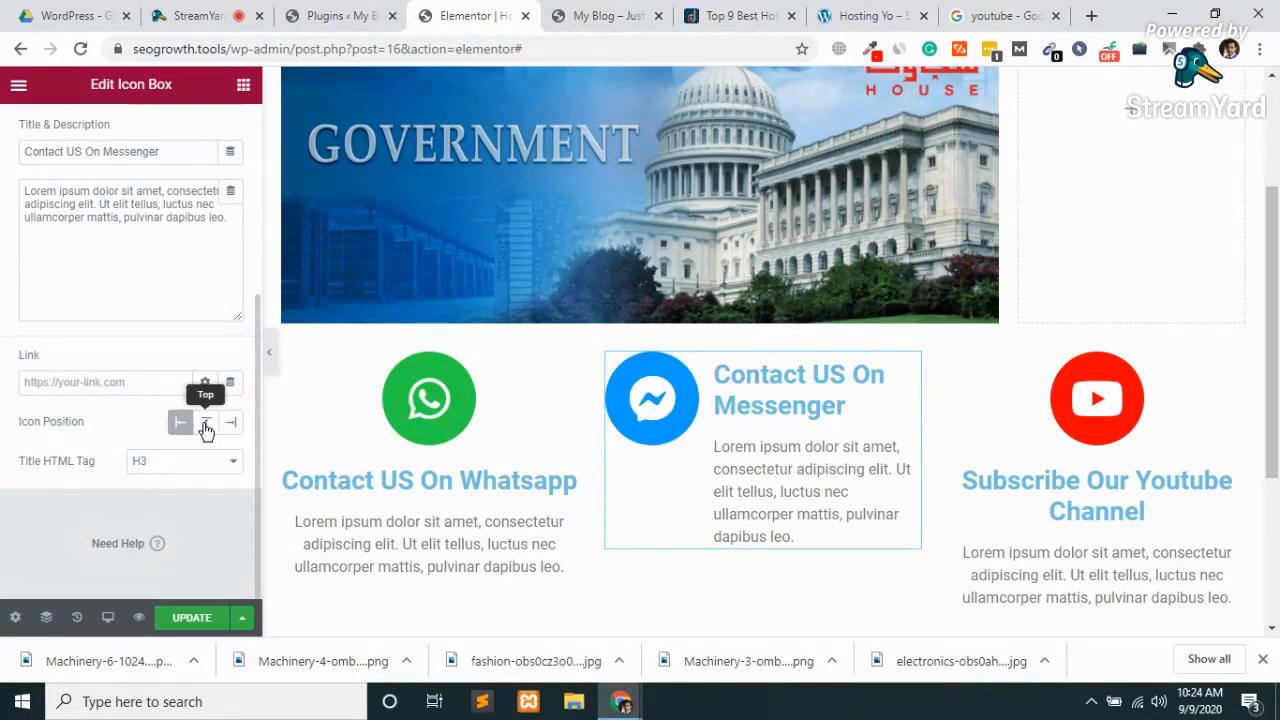
{"action": "left_click", "coordinate": [205, 426]}
{"action": "left_click", "coordinate": [180, 426]}
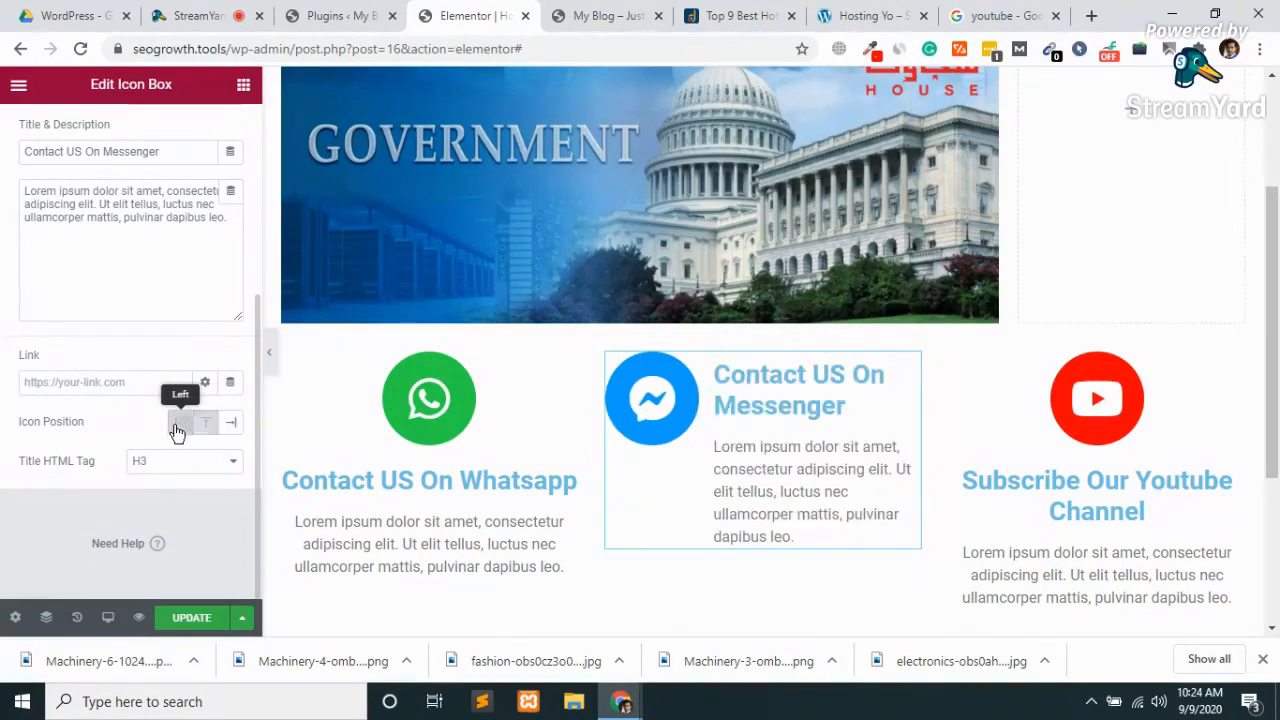
{"action": "left_click", "coordinate": [231, 426]}
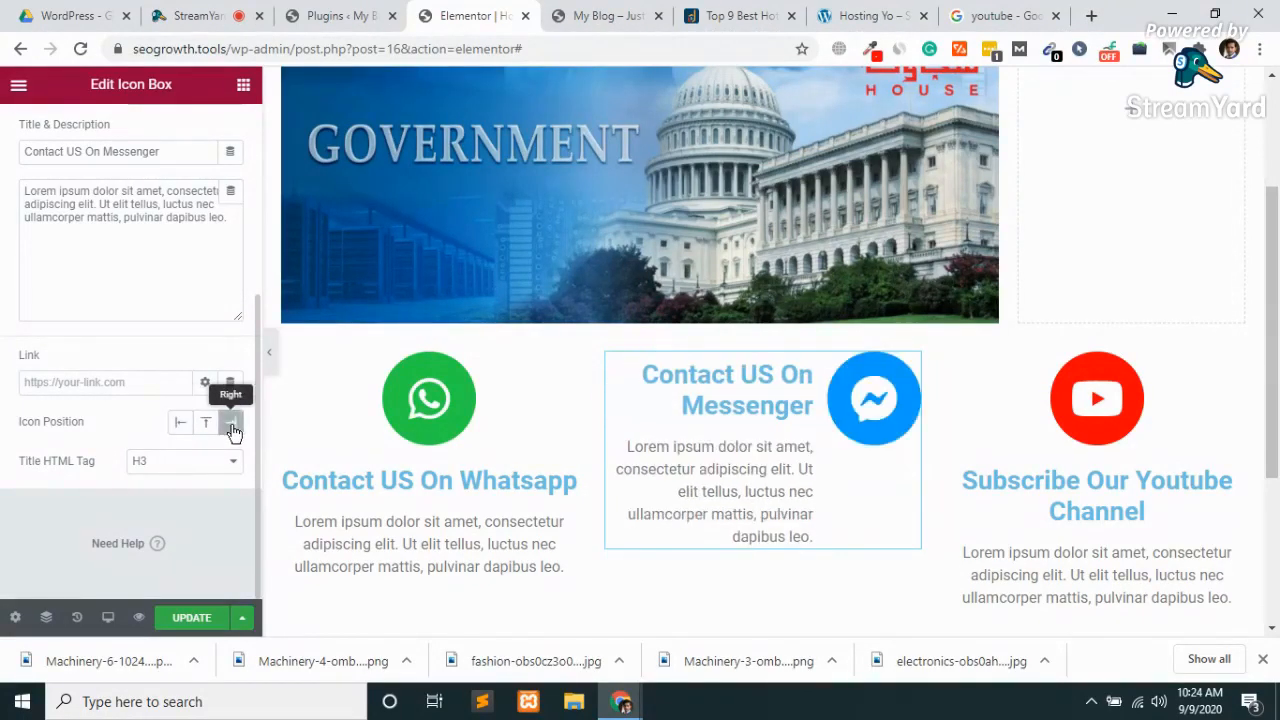
{"action": "left_click", "coordinate": [203, 426]}
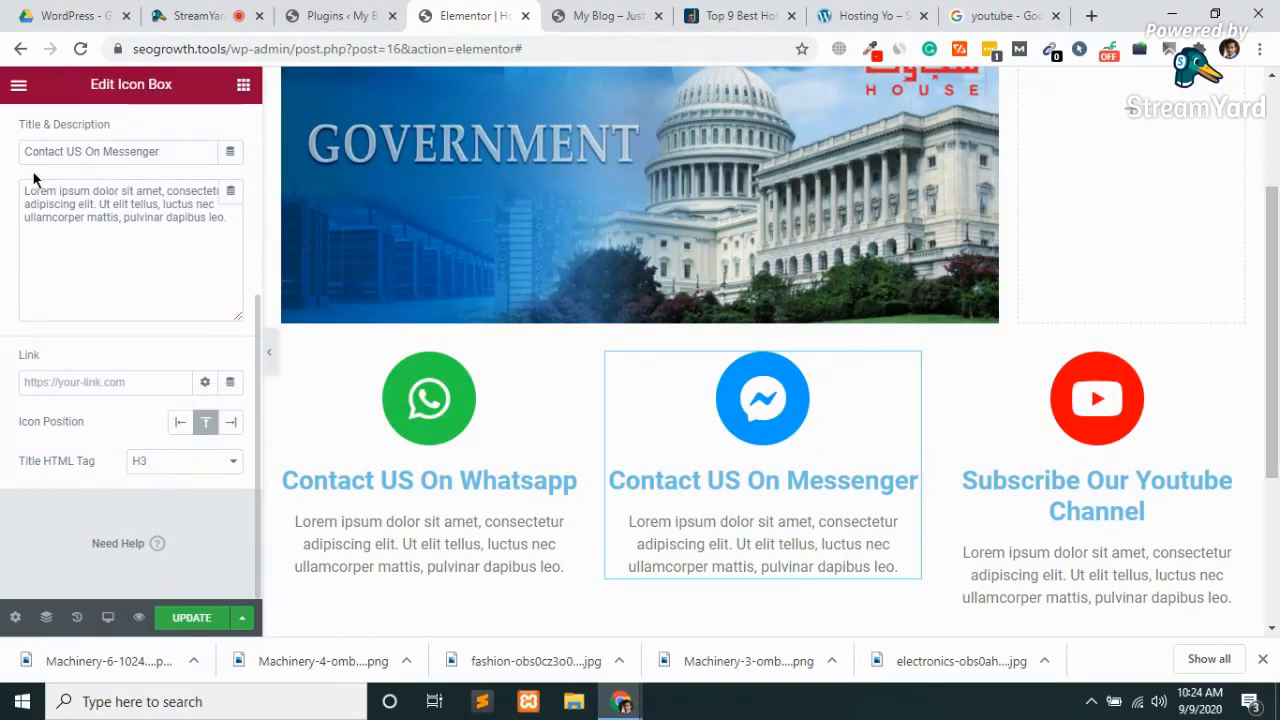
{"action": "scroll", "coordinate": [88, 245], "scroll_direction": "up", "scroll_amount": 3}
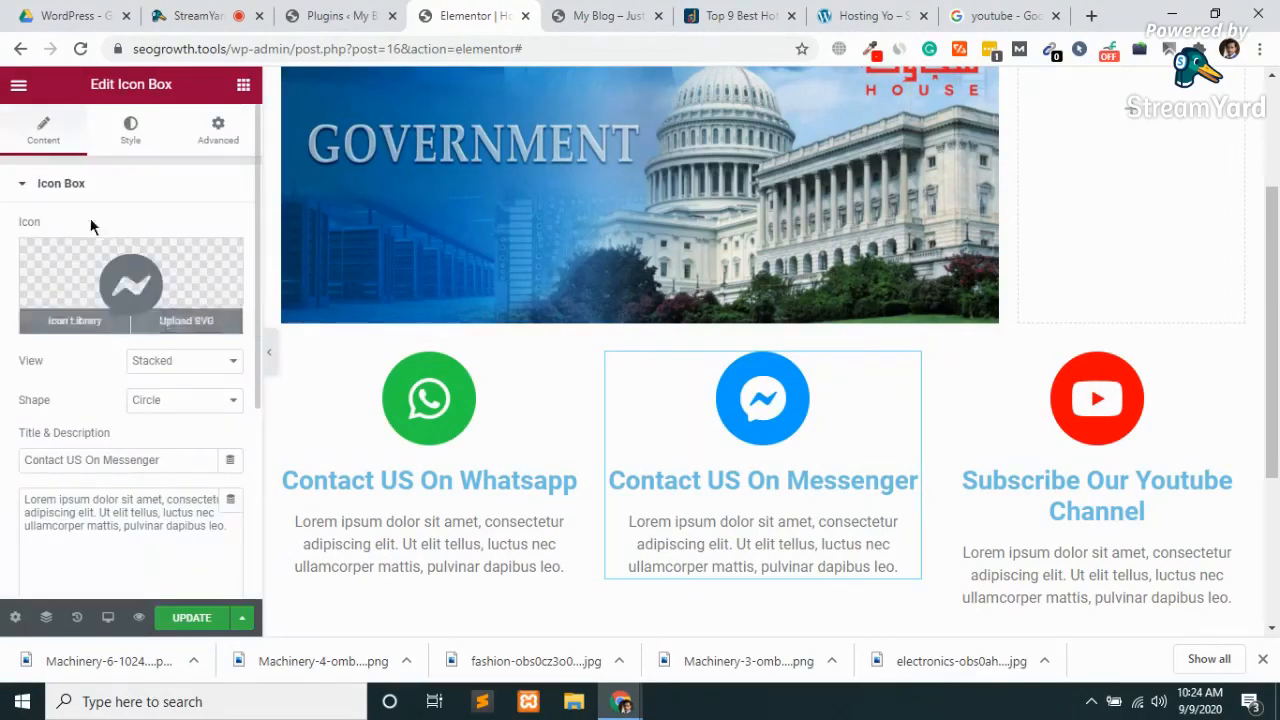
{"action": "left_click", "coordinate": [130, 130]}
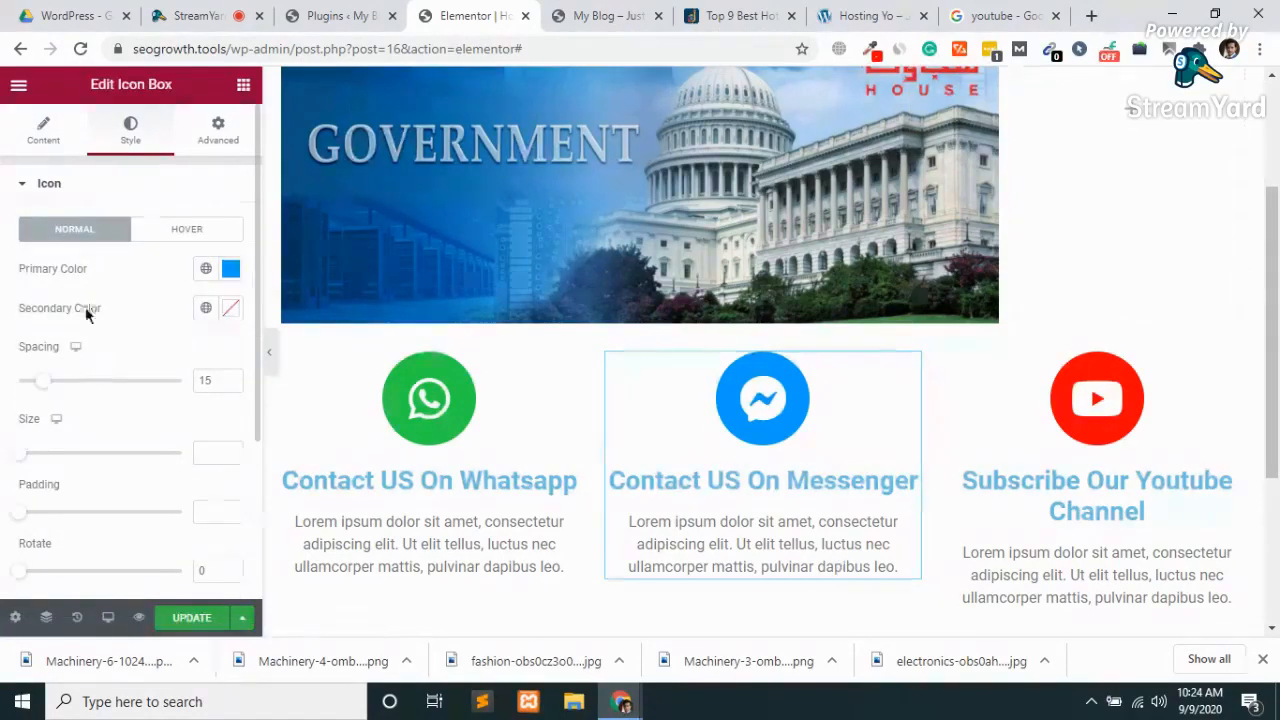
{"action": "left_click", "coordinate": [230, 311]}
{"action": "left_click", "coordinate": [230, 311]}
{"action": "scroll", "coordinate": [120, 416], "scroll_direction": "down", "scroll_amount": 3}
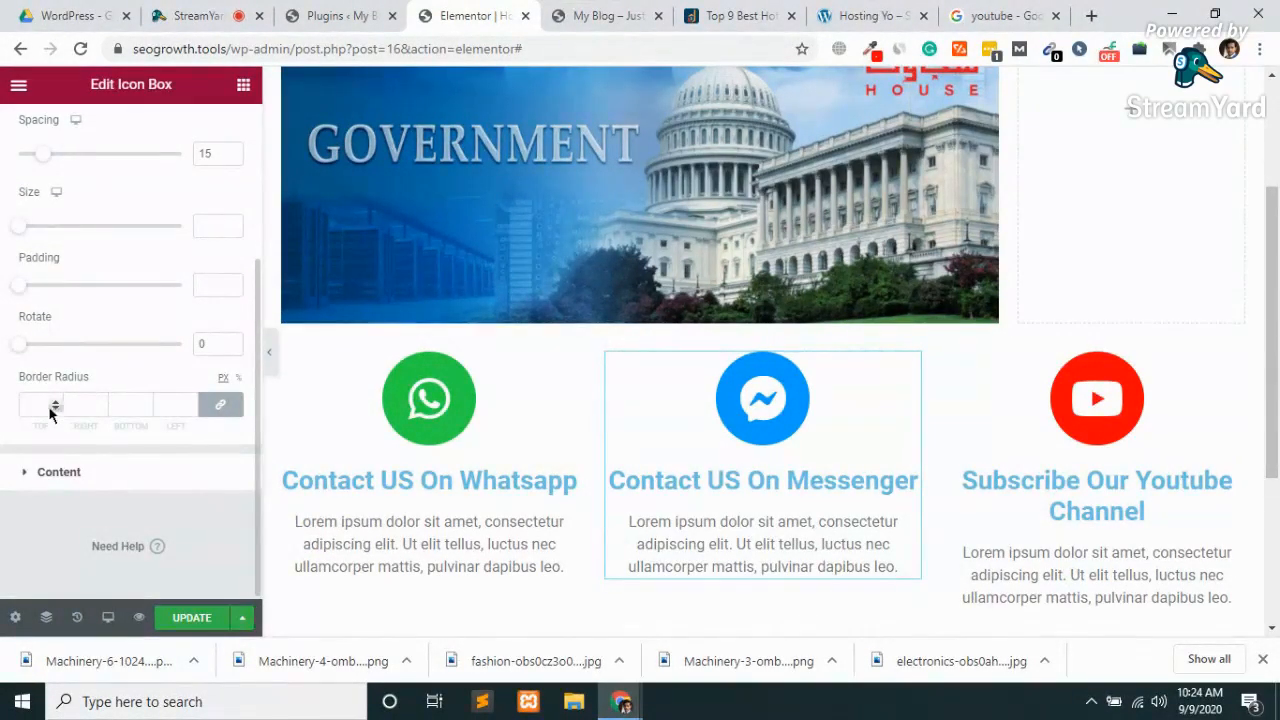
{"action": "scroll", "coordinate": [93, 406], "scroll_direction": "up", "scroll_amount": 3}
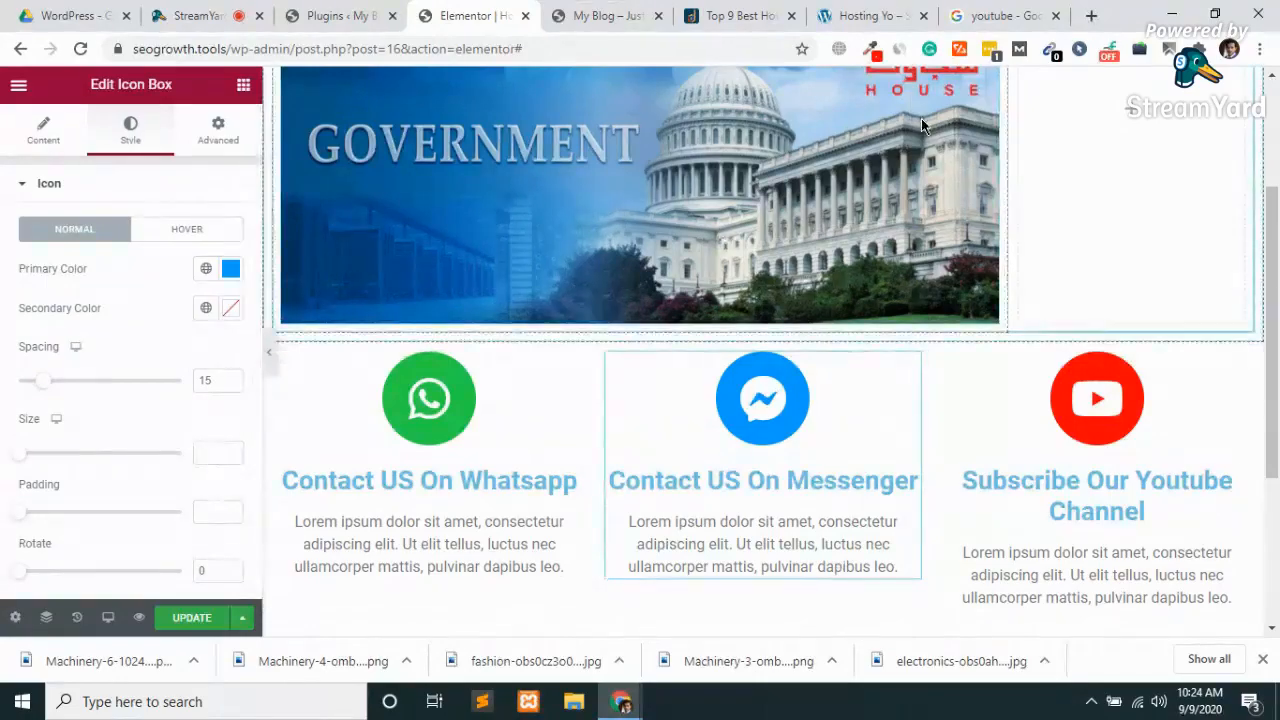
Add an Image widget to the empty column beside the banner and insert the downloaded Machinery-6-1024x273.png into it.
{"action": "scroll", "coordinate": [921, 118], "scroll_direction": "up", "scroll_amount": 2}
{"action": "scroll", "coordinate": [921, 118], "scroll_direction": "down", "scroll_amount": 1}
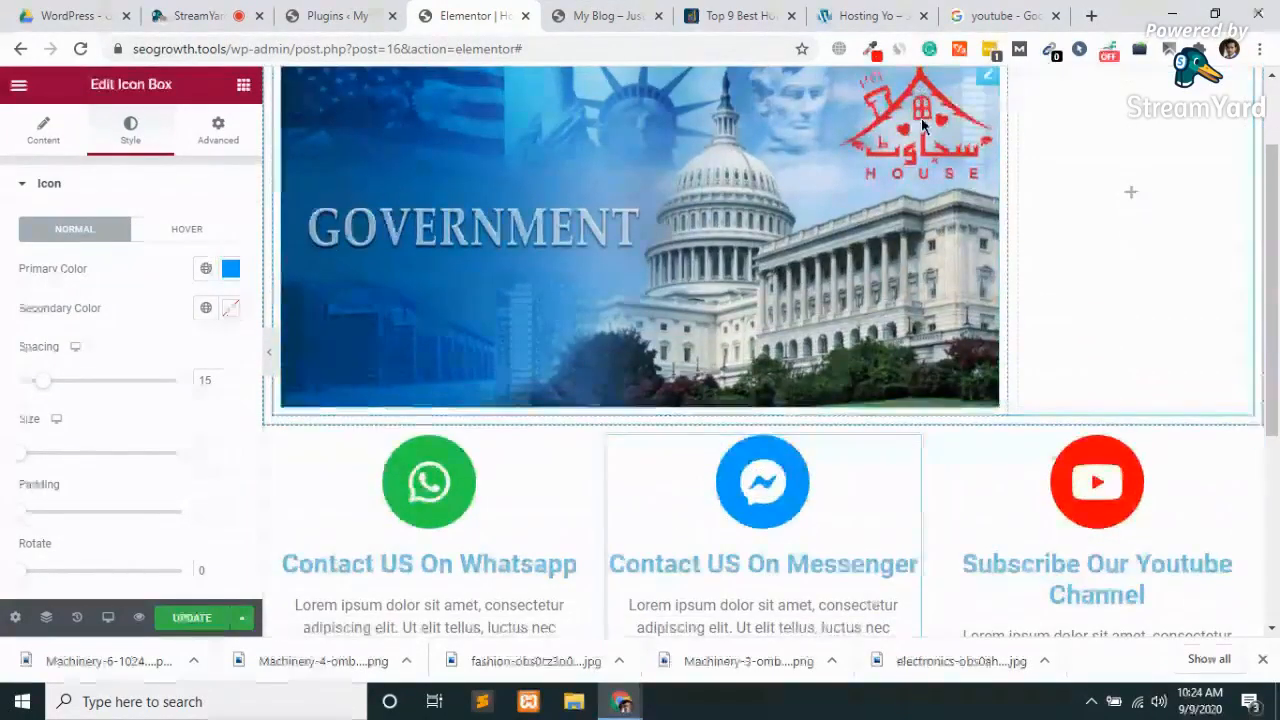
{"action": "scroll", "coordinate": [921, 118], "scroll_direction": "up", "scroll_amount": 1}
{"action": "left_click", "coordinate": [1166, 315]}
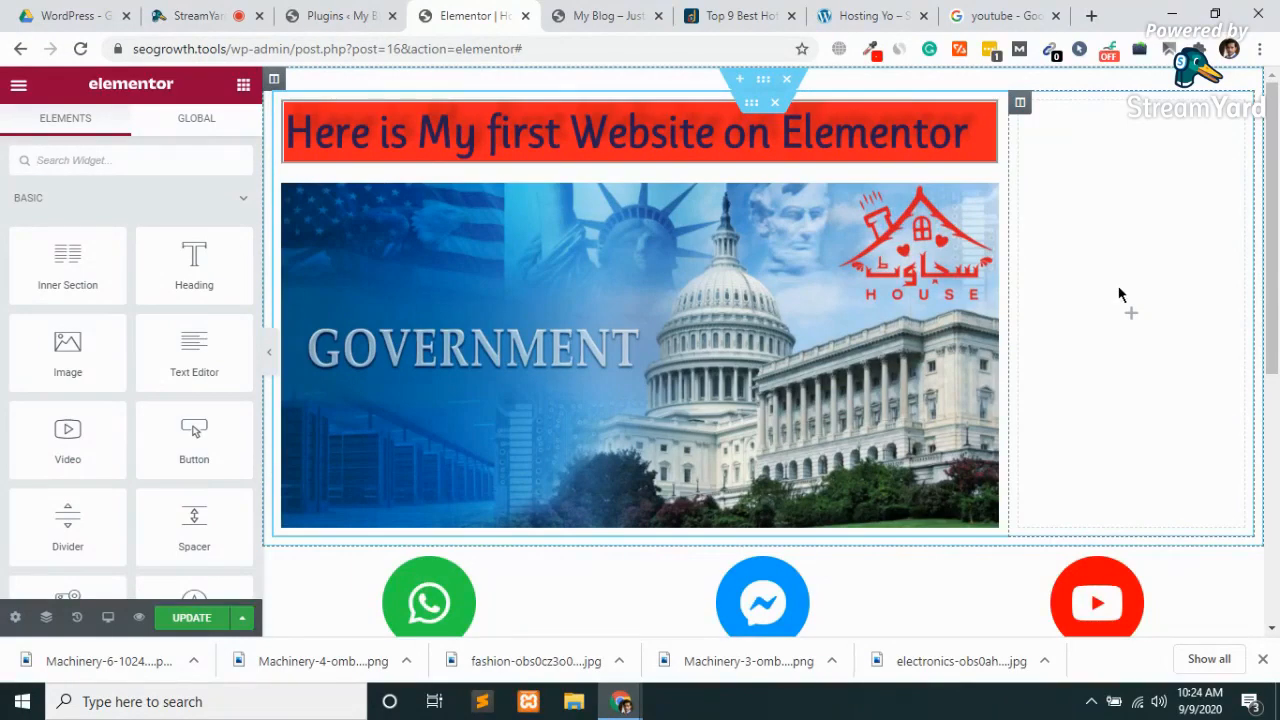
{"action": "left_click_drag", "start_coordinate": [66, 336], "coordinate": [1134, 323]}
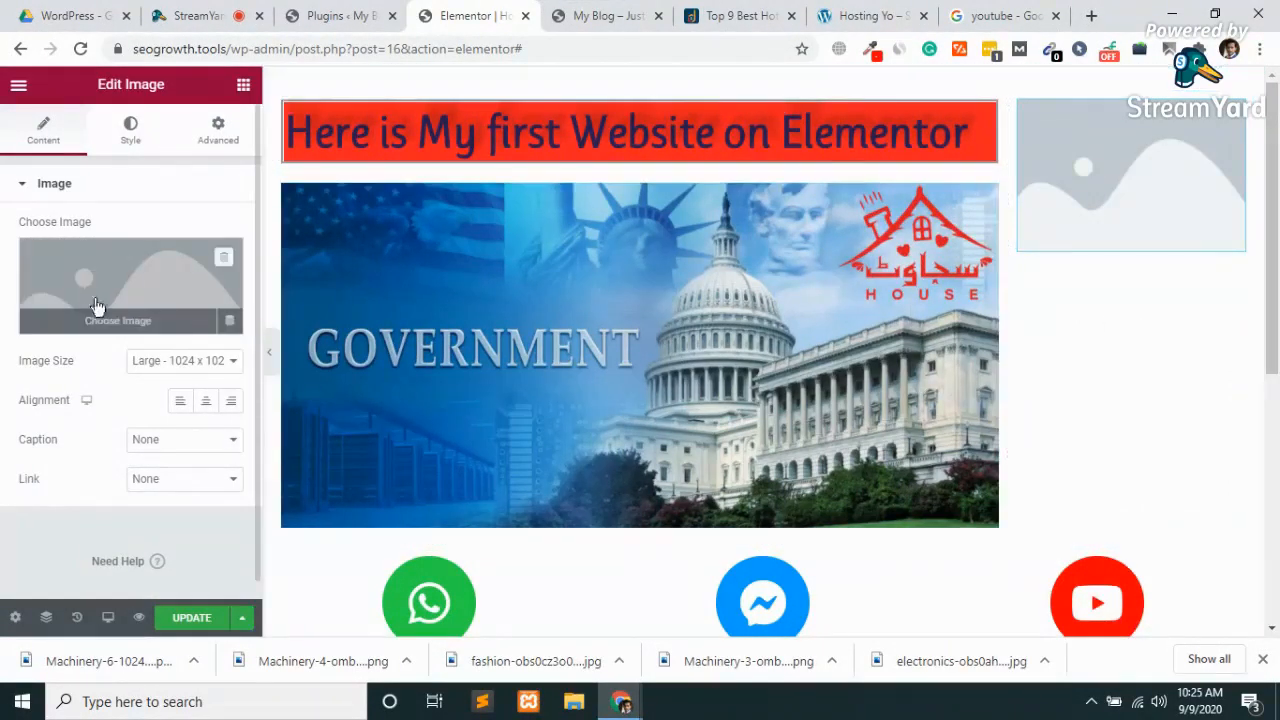
{"action": "left_click", "coordinate": [115, 328]}
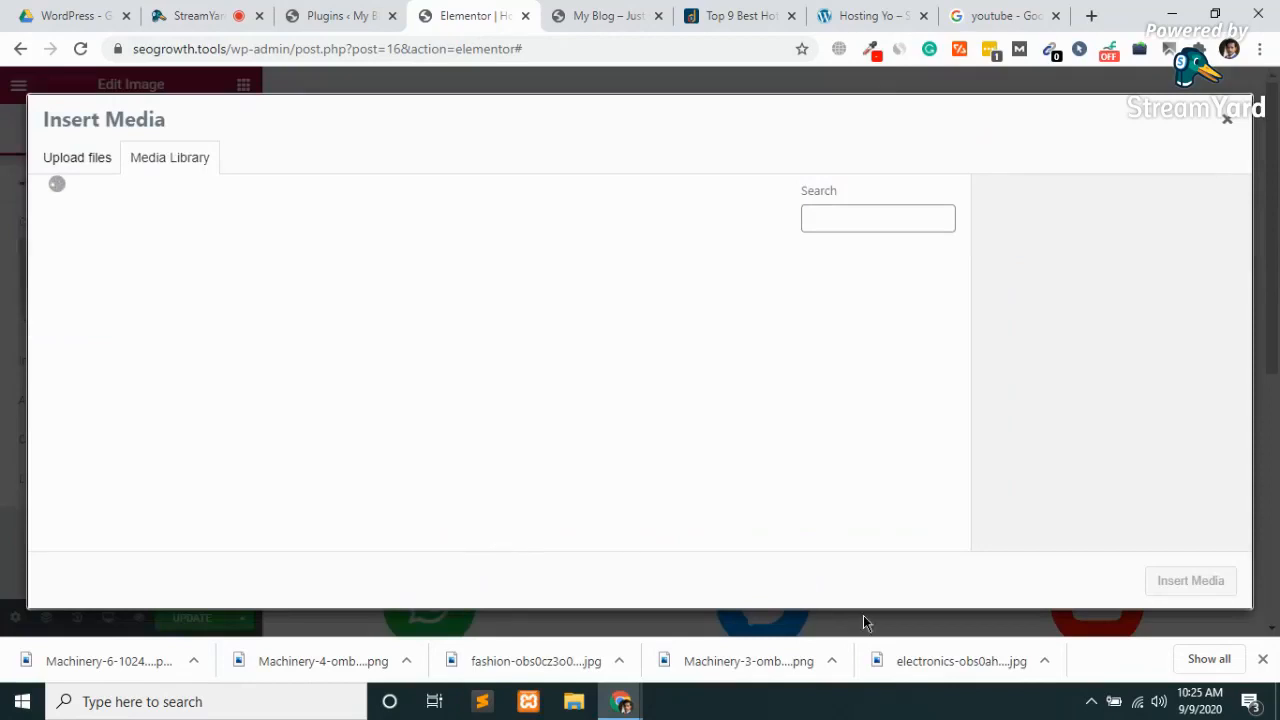
{"action": "left_click_drag", "start_coordinate": [63, 669], "coordinate": [292, 446]}
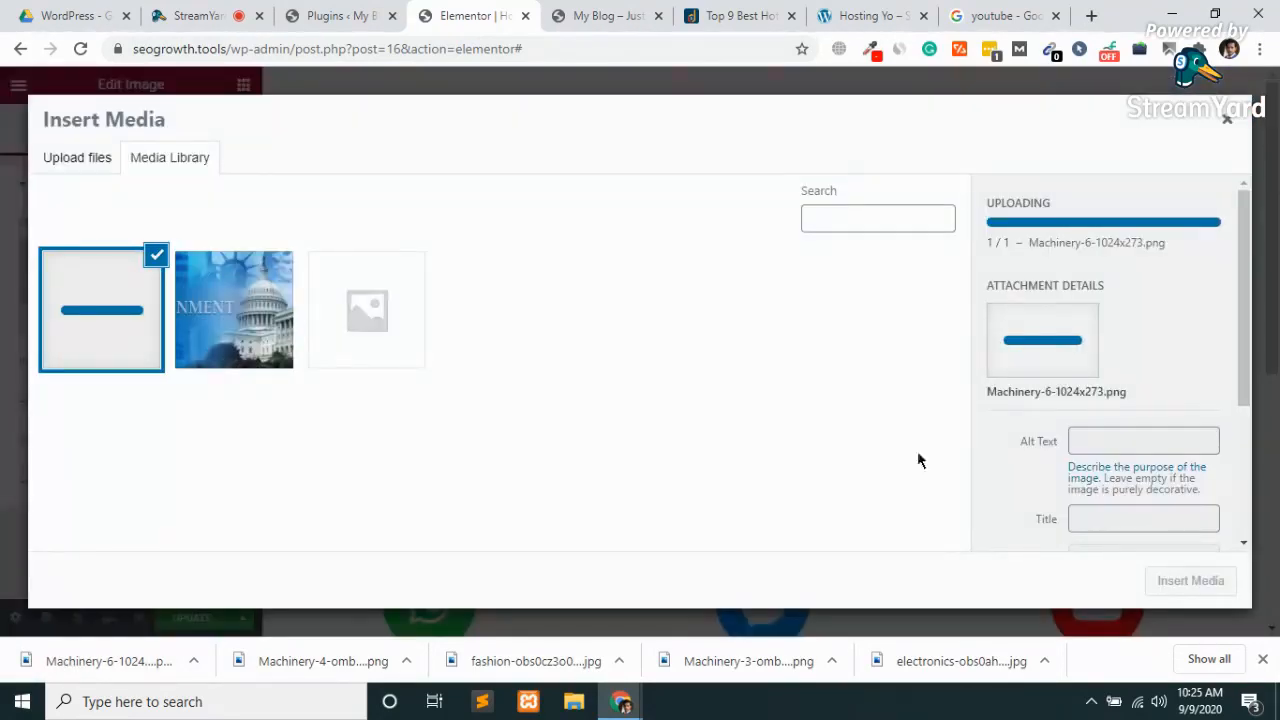
{"action": "left_click", "coordinate": [1191, 581]}
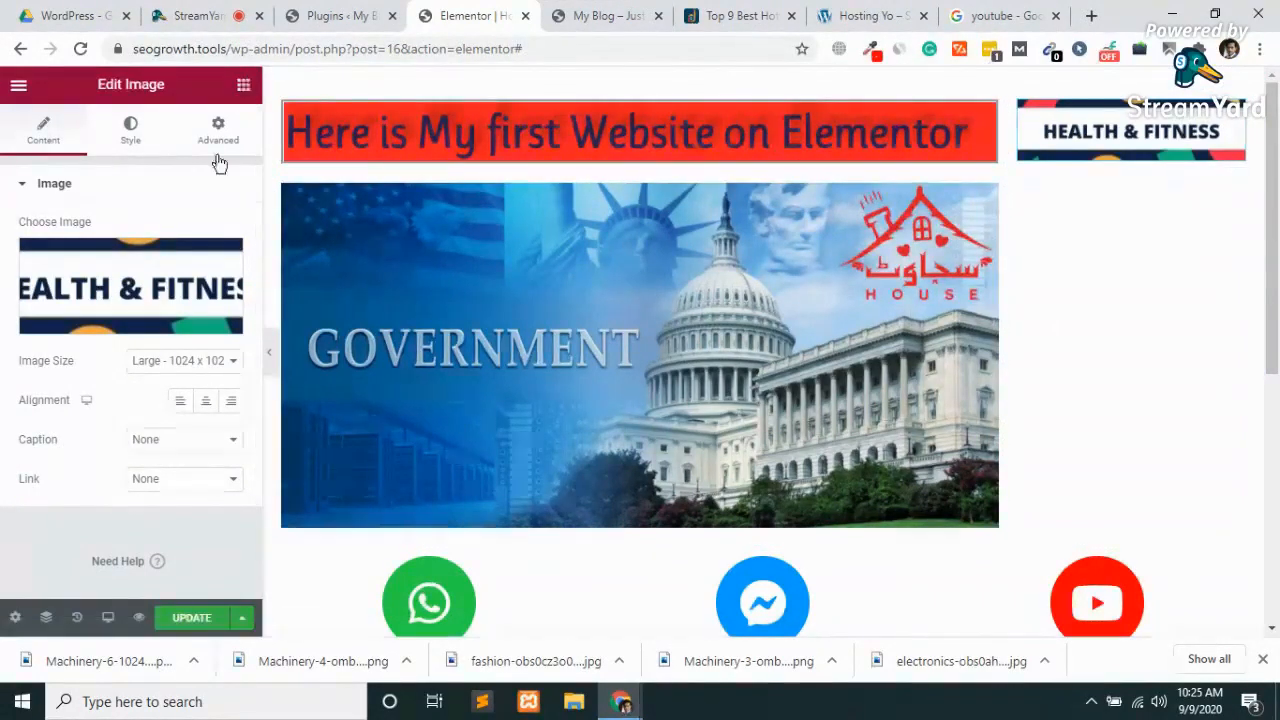
{"action": "key", "text": "Delete"}
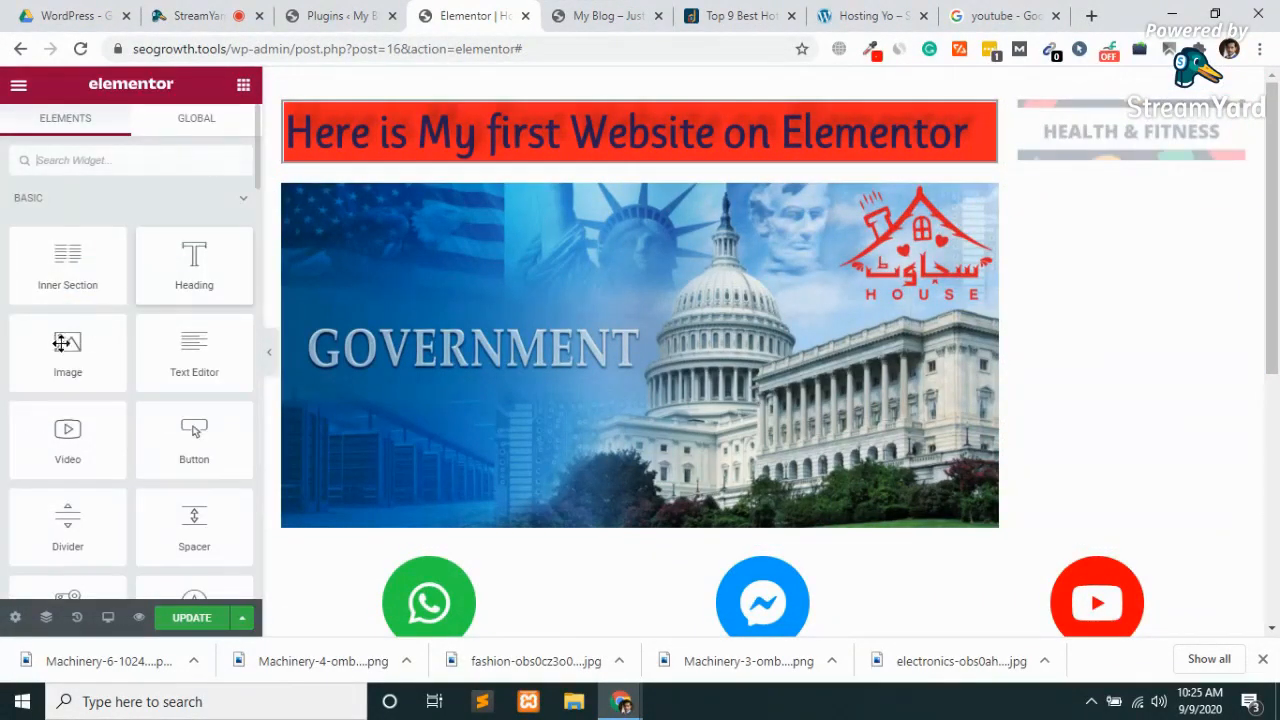
{"action": "left_click_drag", "start_coordinate": [67, 343], "coordinate": [1121, 246]}
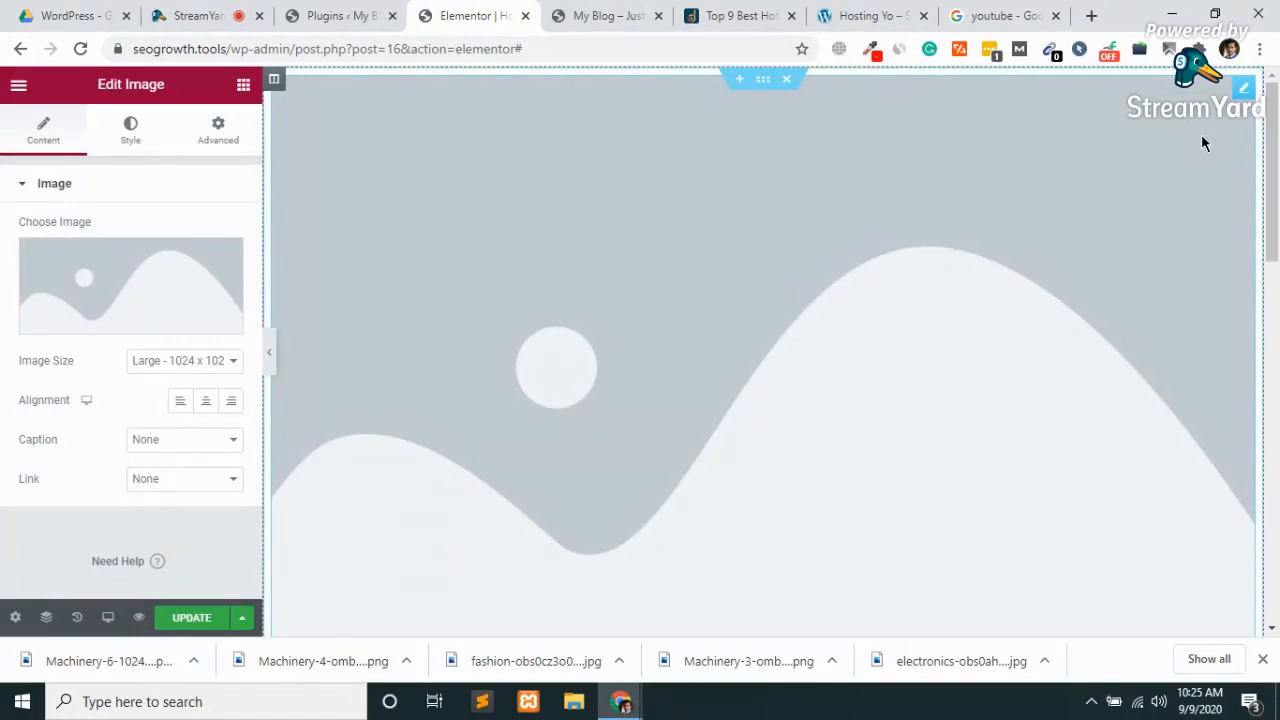
{"action": "key", "text": "ctrl+z"}
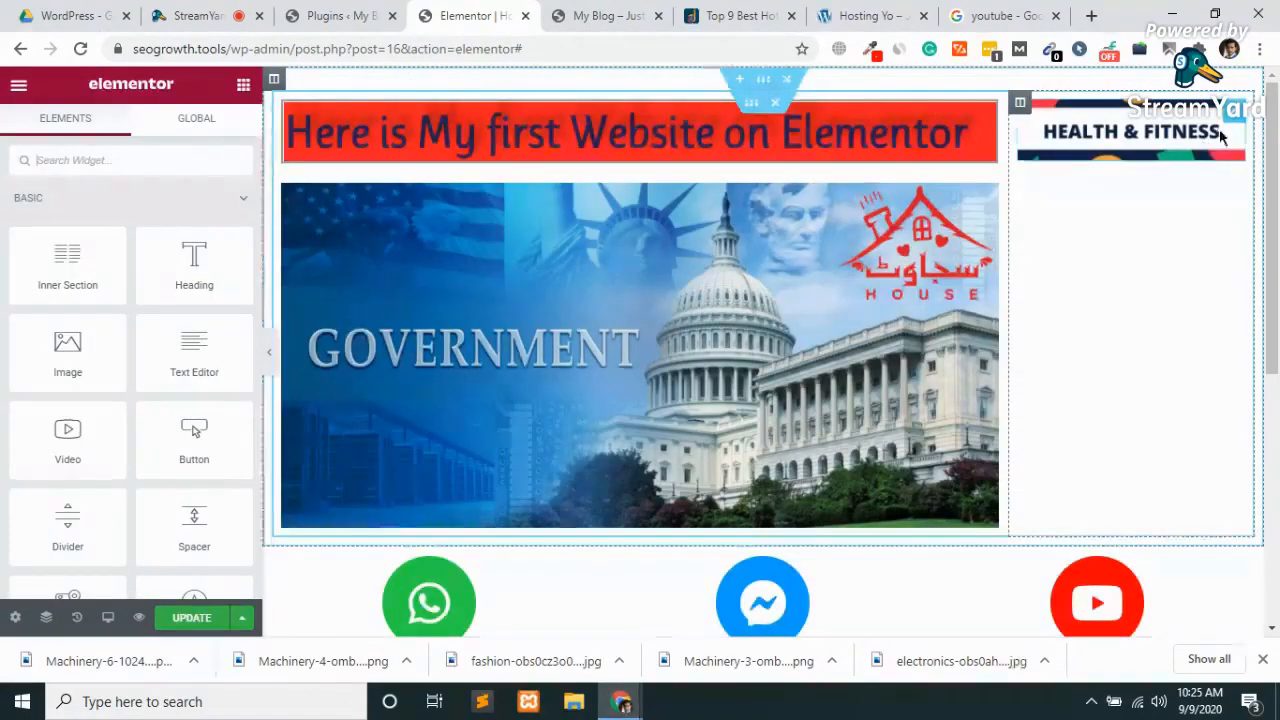
Duplicate the Health & Fitness image five times so the column beside the banner holds six stacked images.
{"action": "right_click", "coordinate": [1233, 118]}
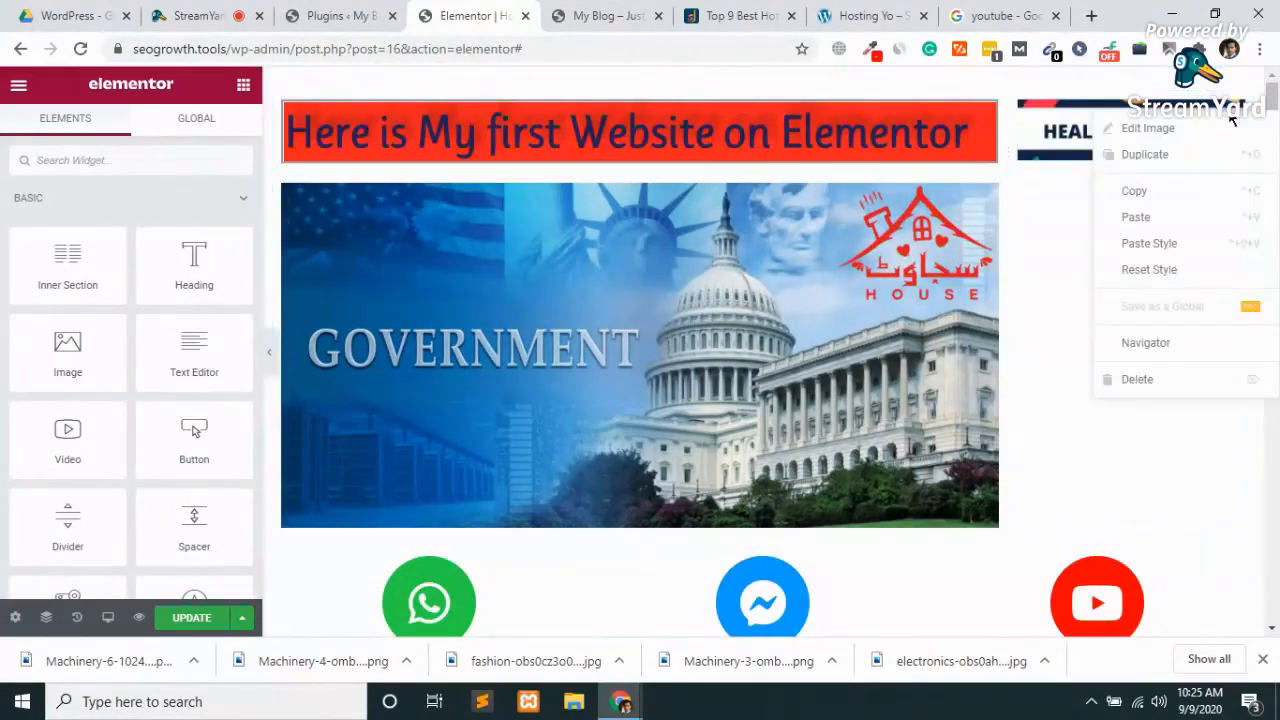
{"action": "left_click", "coordinate": [1158, 157]}
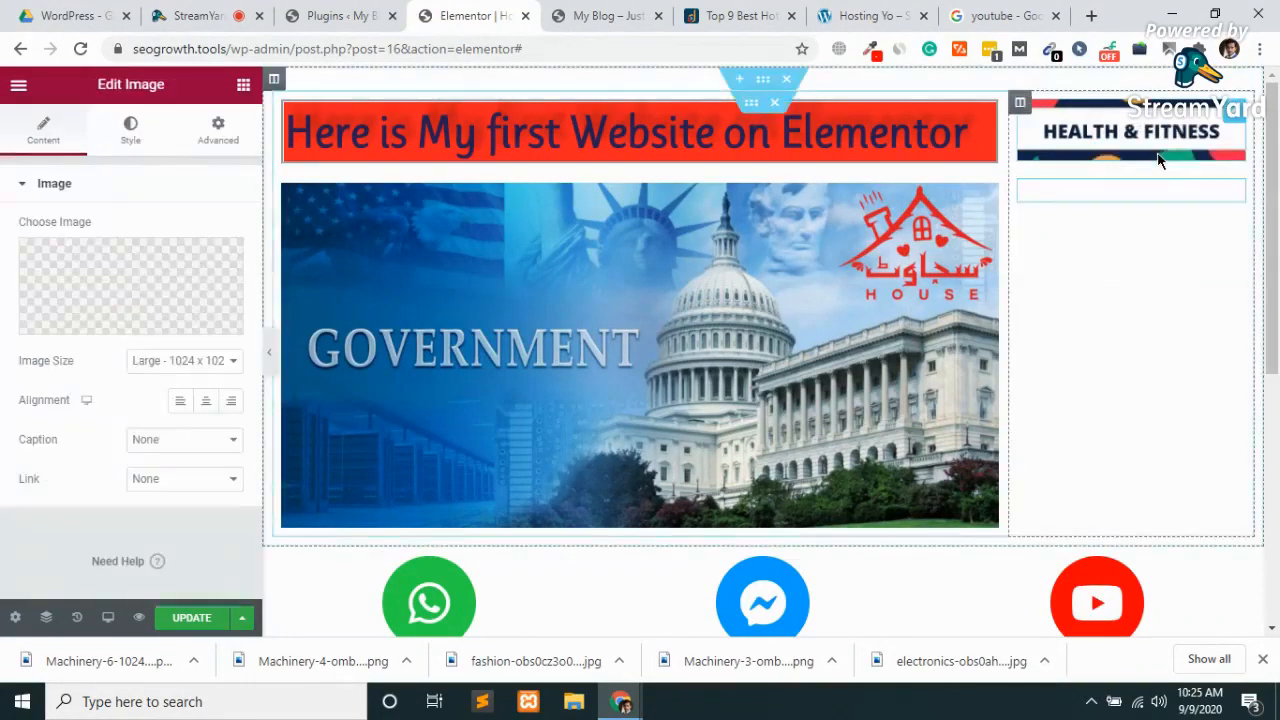
{"action": "right_click", "coordinate": [1236, 118]}
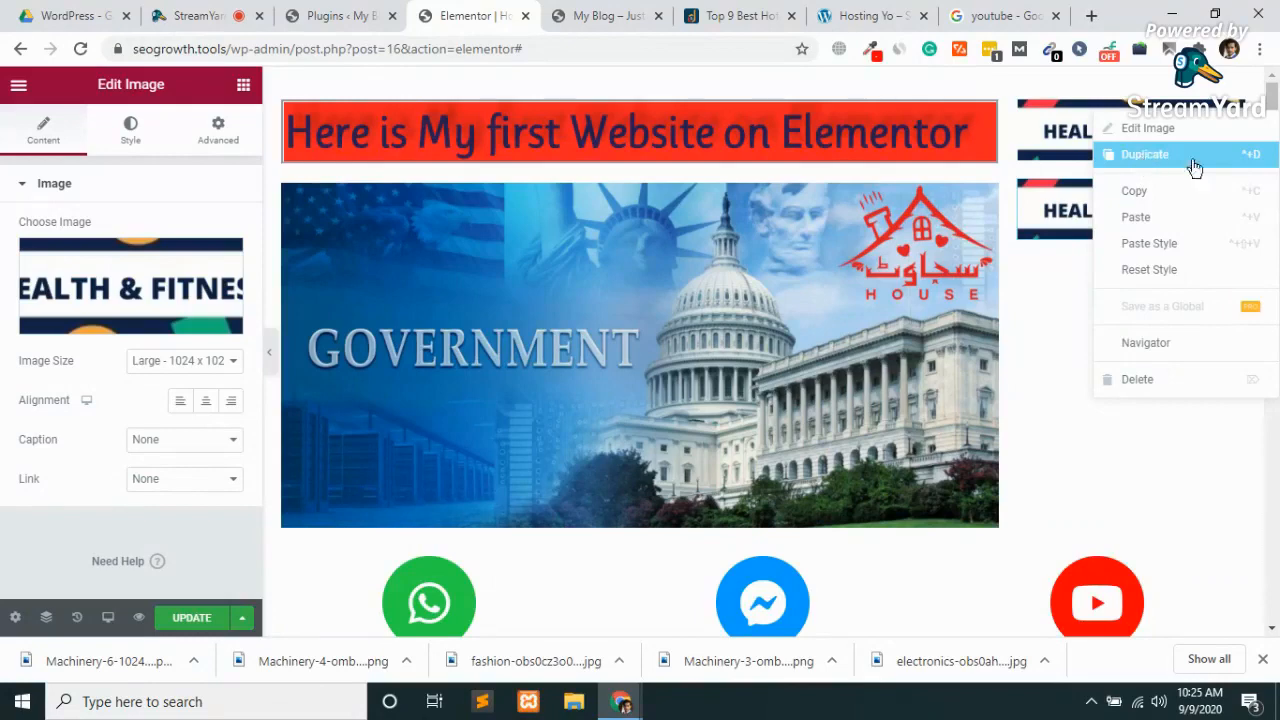
{"action": "left_click", "coordinate": [1195, 157]}
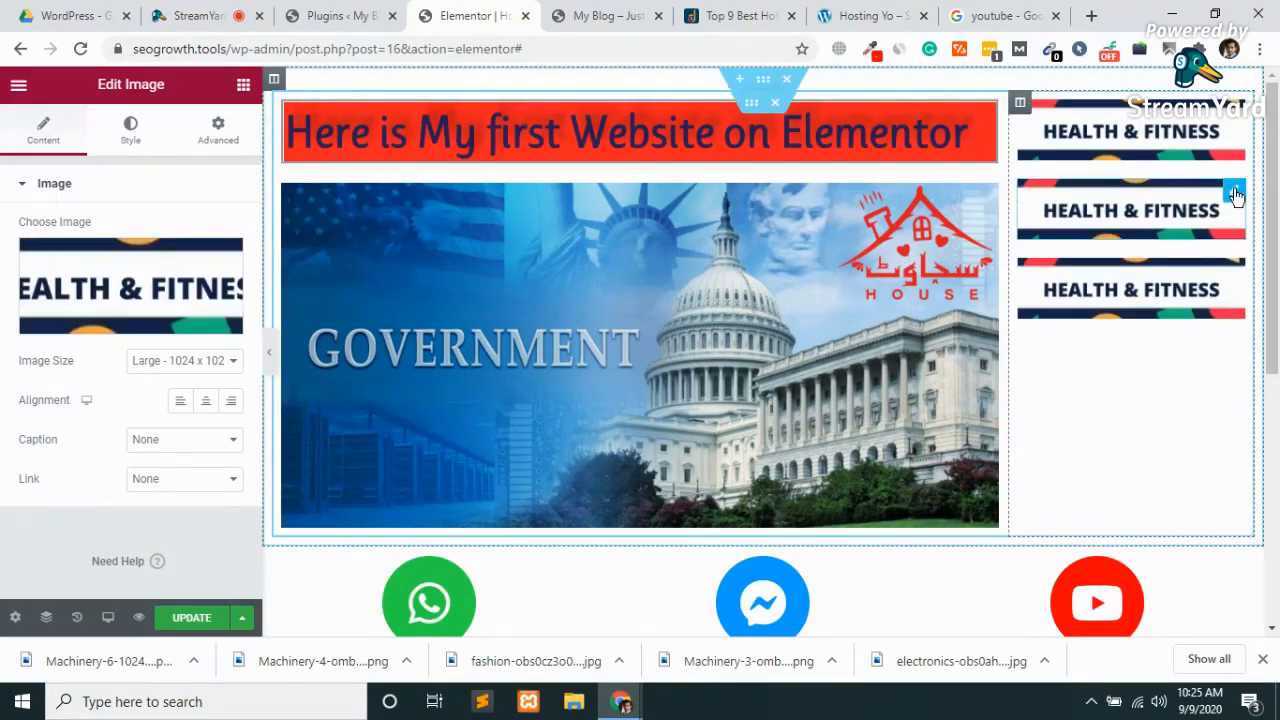
{"action": "right_click", "coordinate": [1236, 195]}
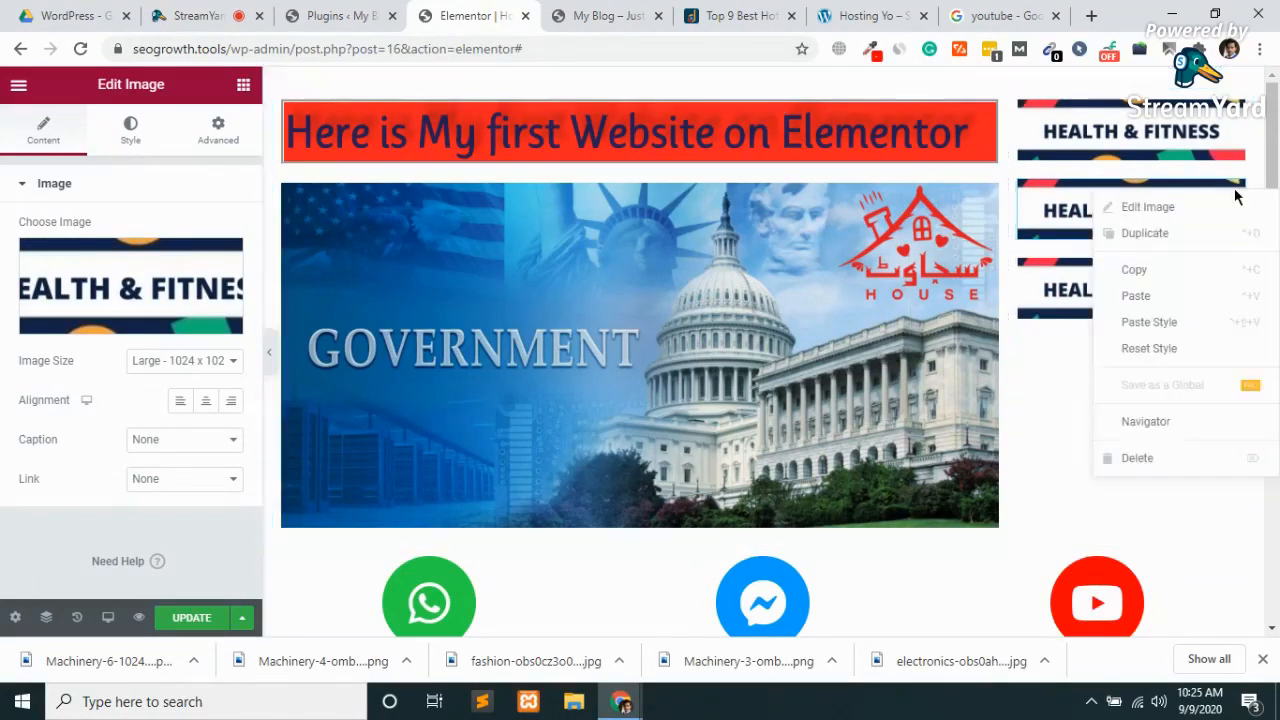
{"action": "left_click", "coordinate": [1175, 237]}
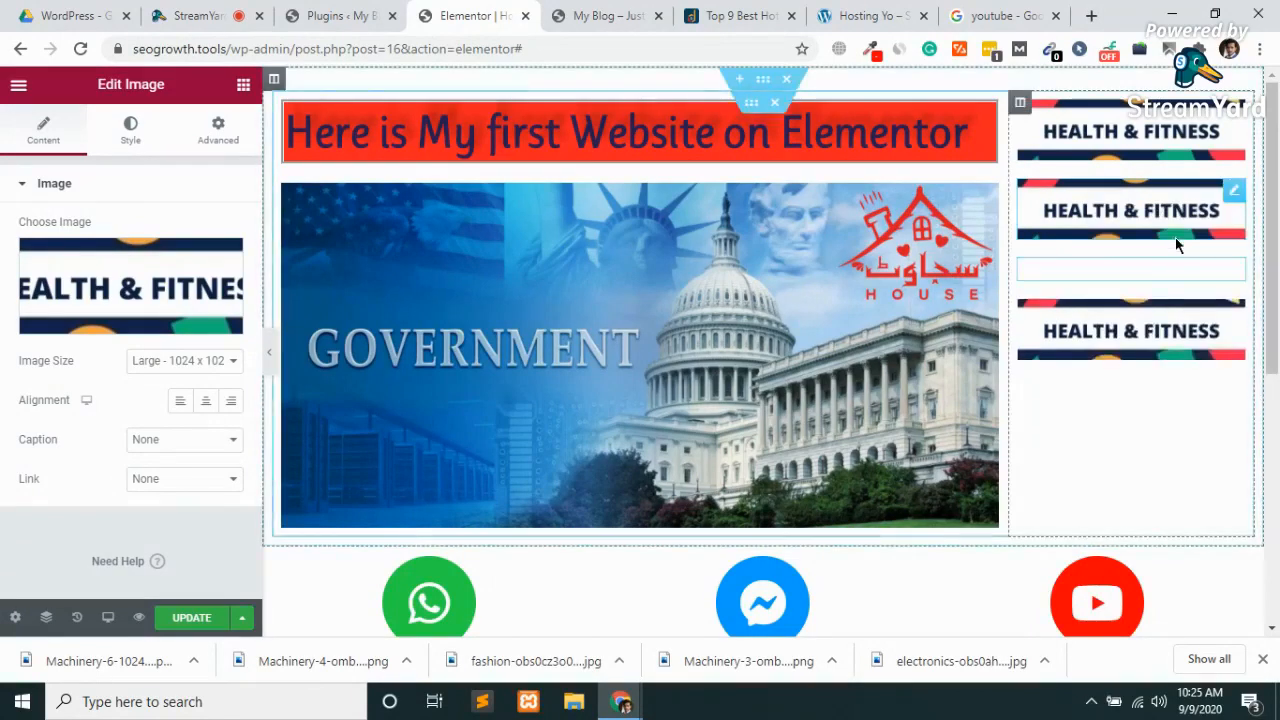
{"action": "right_click", "coordinate": [1238, 197]}
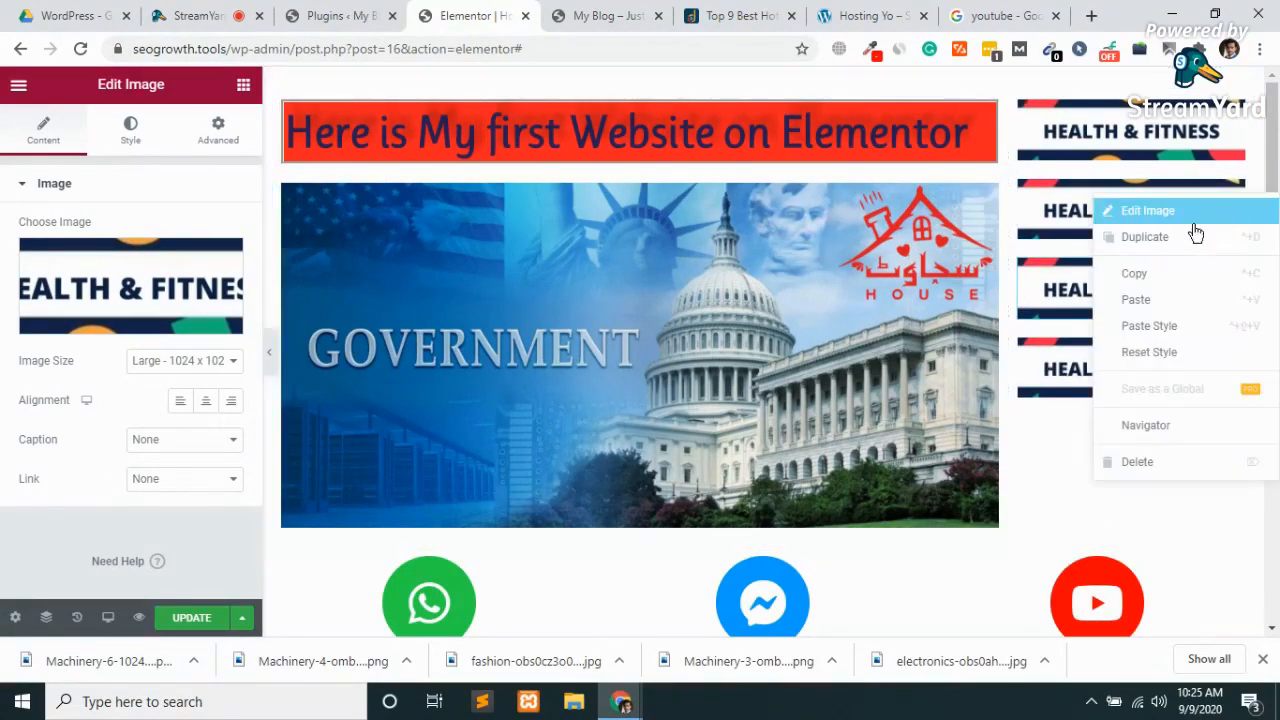
{"action": "left_click", "coordinate": [1162, 240]}
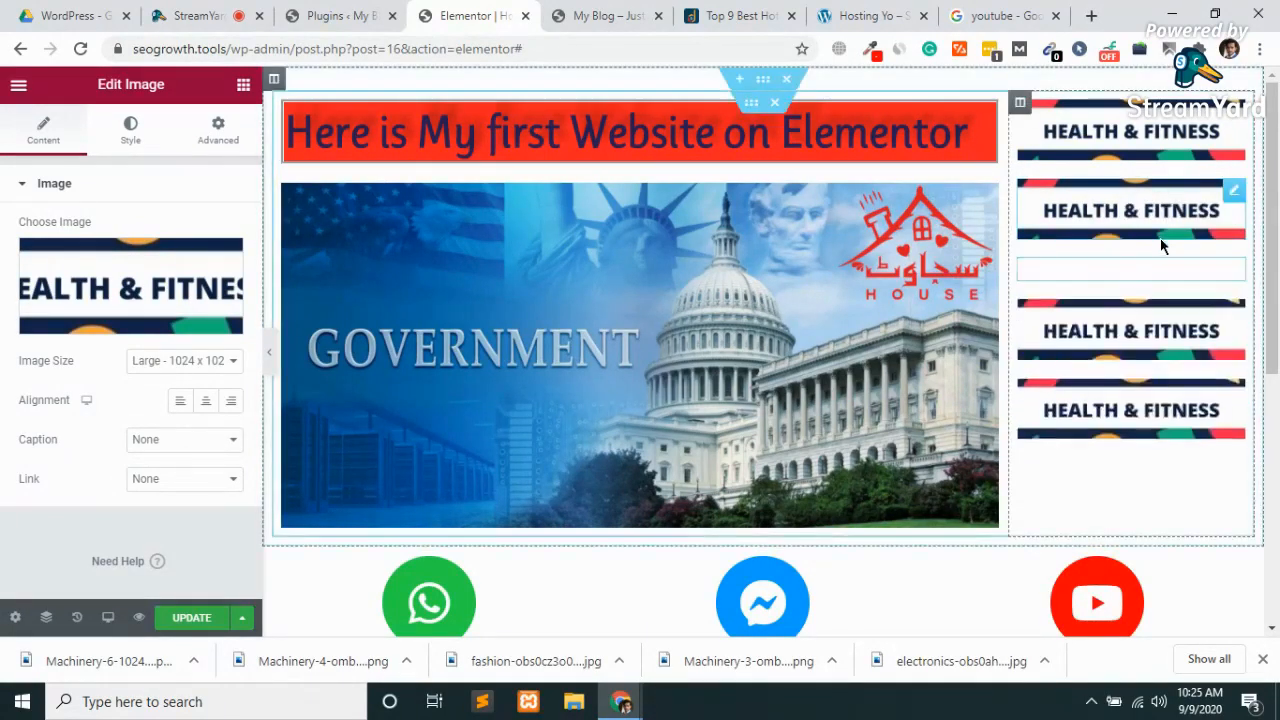
{"action": "right_click", "coordinate": [1231, 197]}
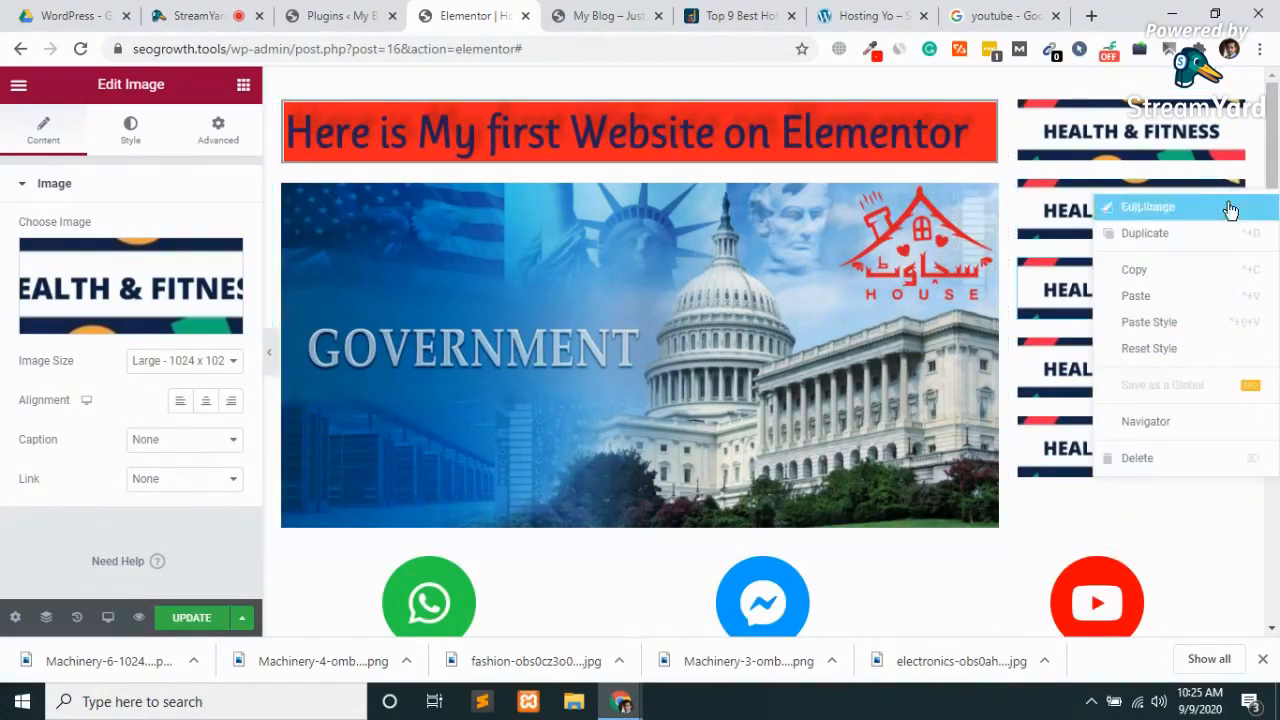
{"action": "left_click", "coordinate": [1145, 233]}
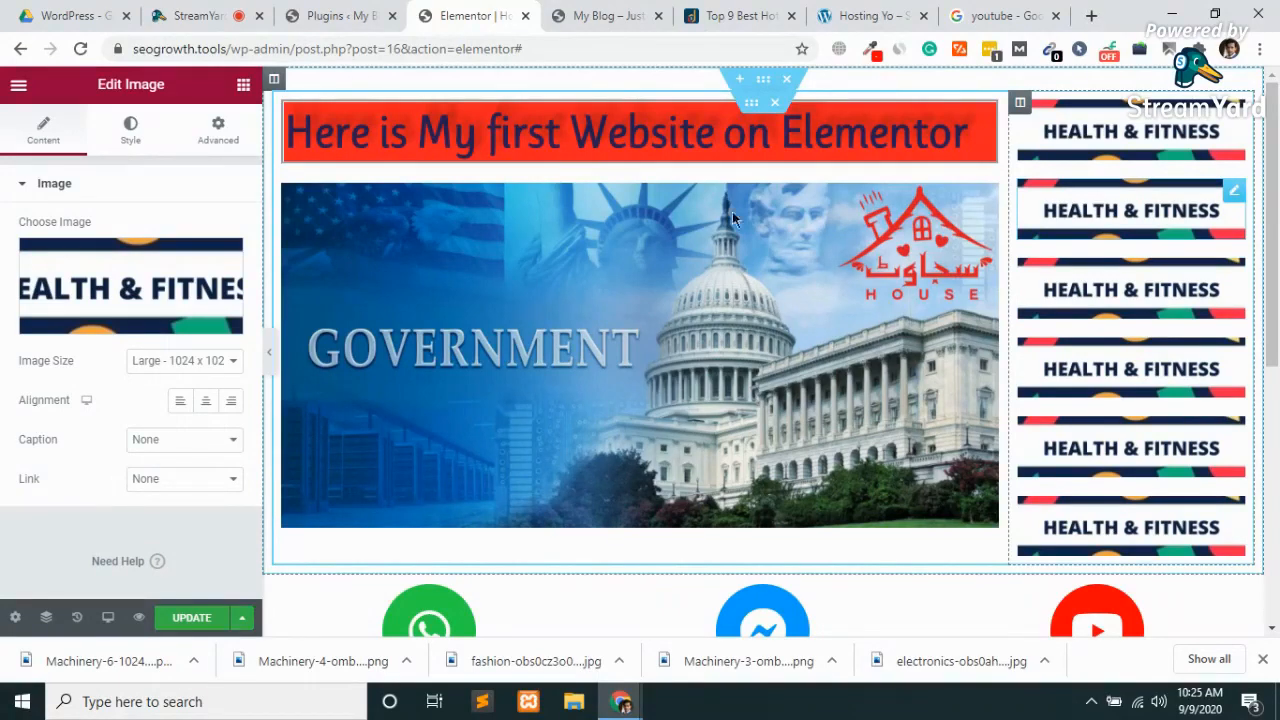
Replace the second image in the column with the downloaded Machinery-4 PNG, the Automotive Parts and Accessories banner.
{"action": "left_click", "coordinate": [101, 330]}
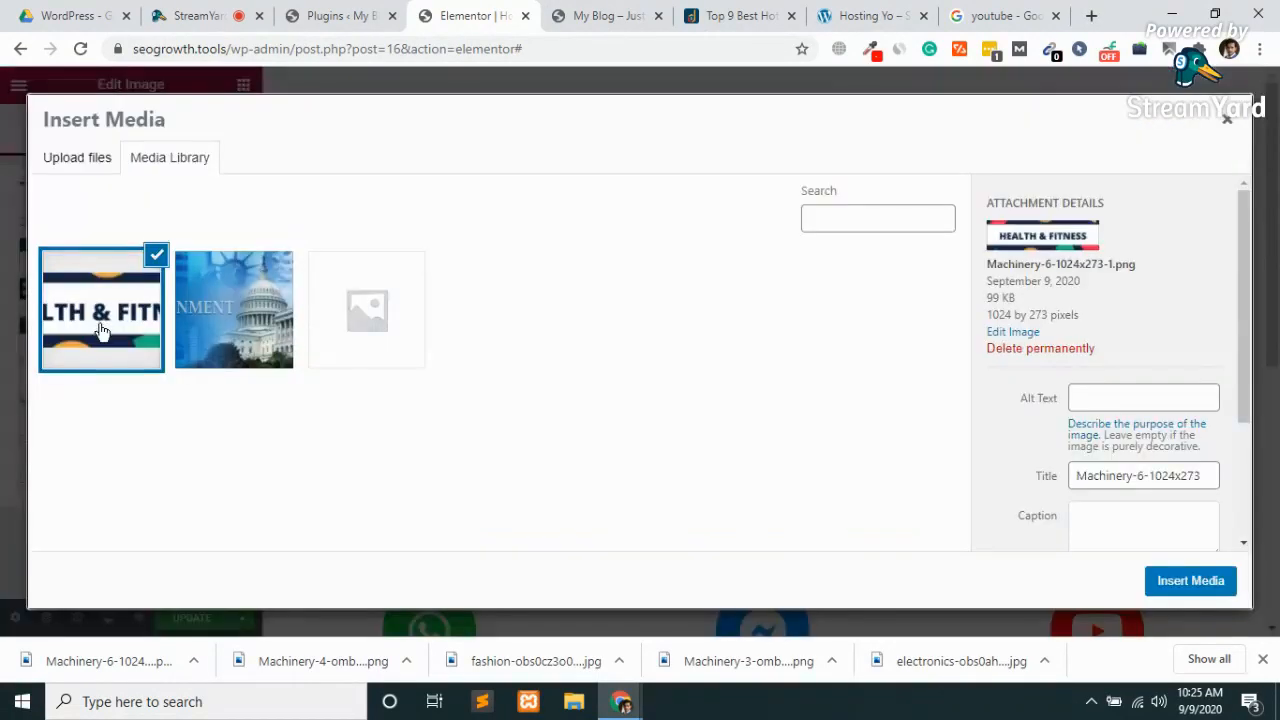
{"action": "left_click_drag", "start_coordinate": [306, 663], "coordinate": [314, 380]}
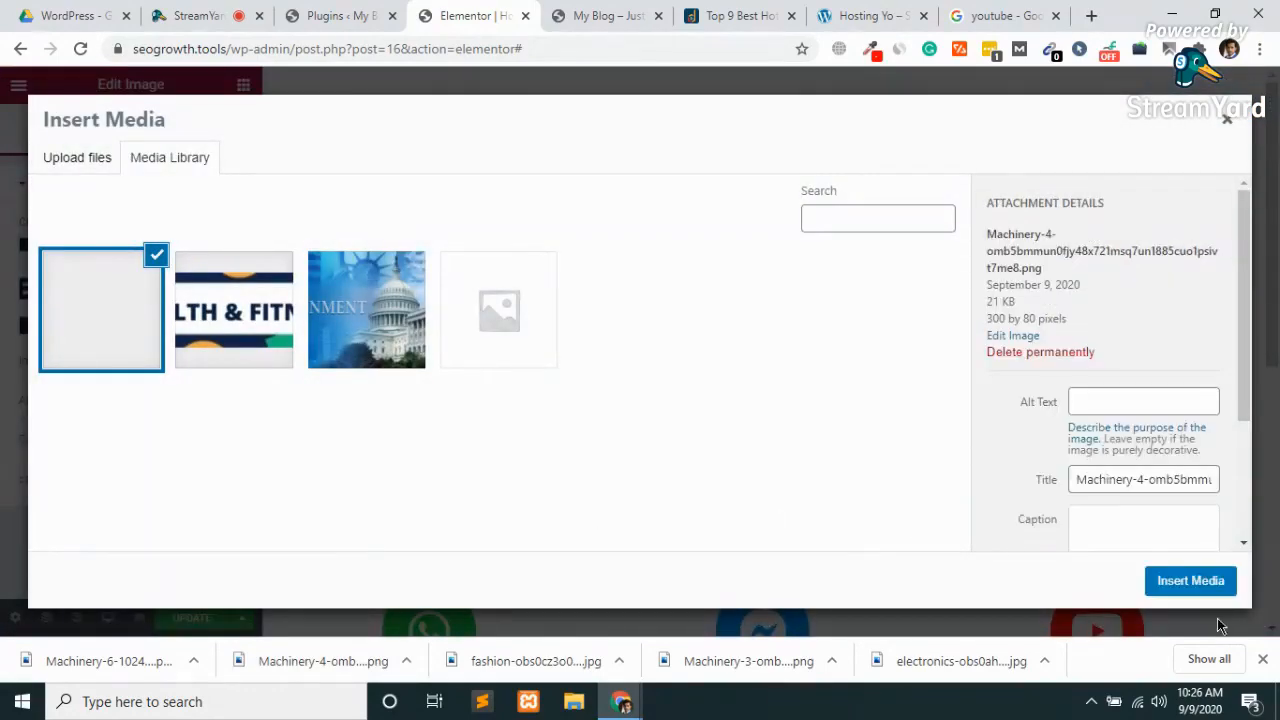
{"action": "left_click", "coordinate": [1195, 585]}
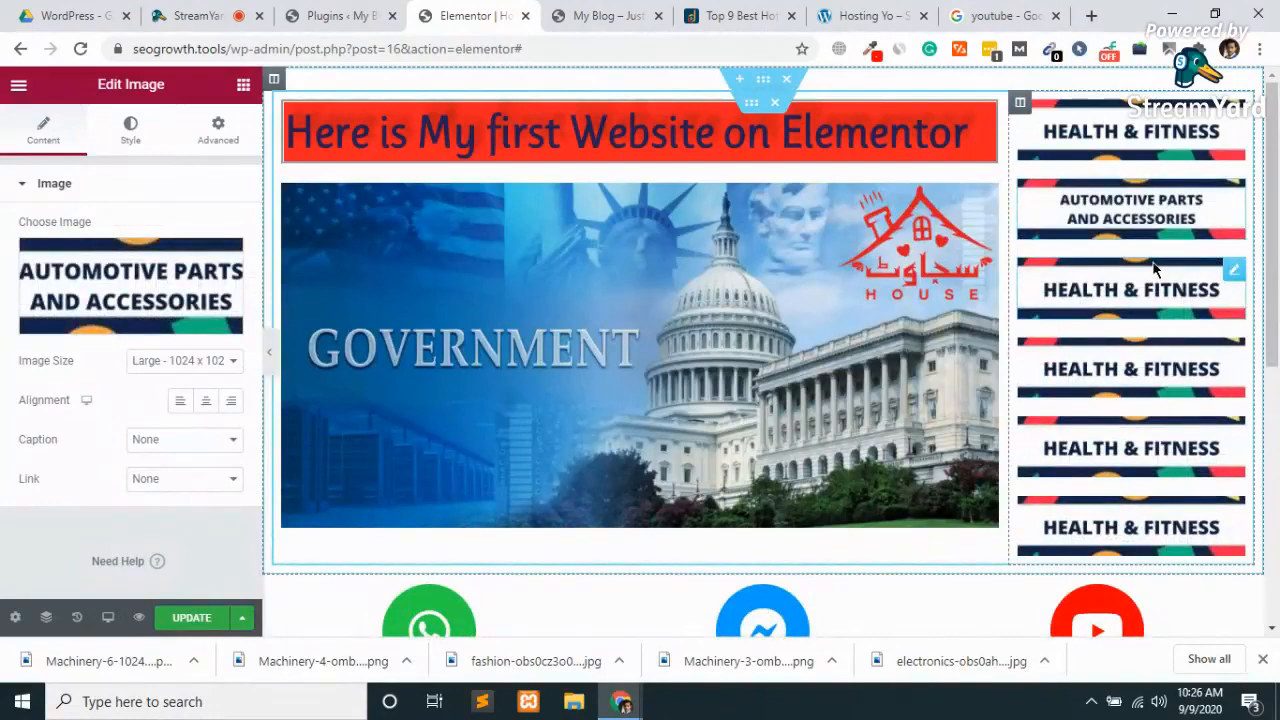
Replace the third image in the column beside the banner with the downloaded fashion JPG.
{"action": "left_click", "coordinate": [1130, 287]}
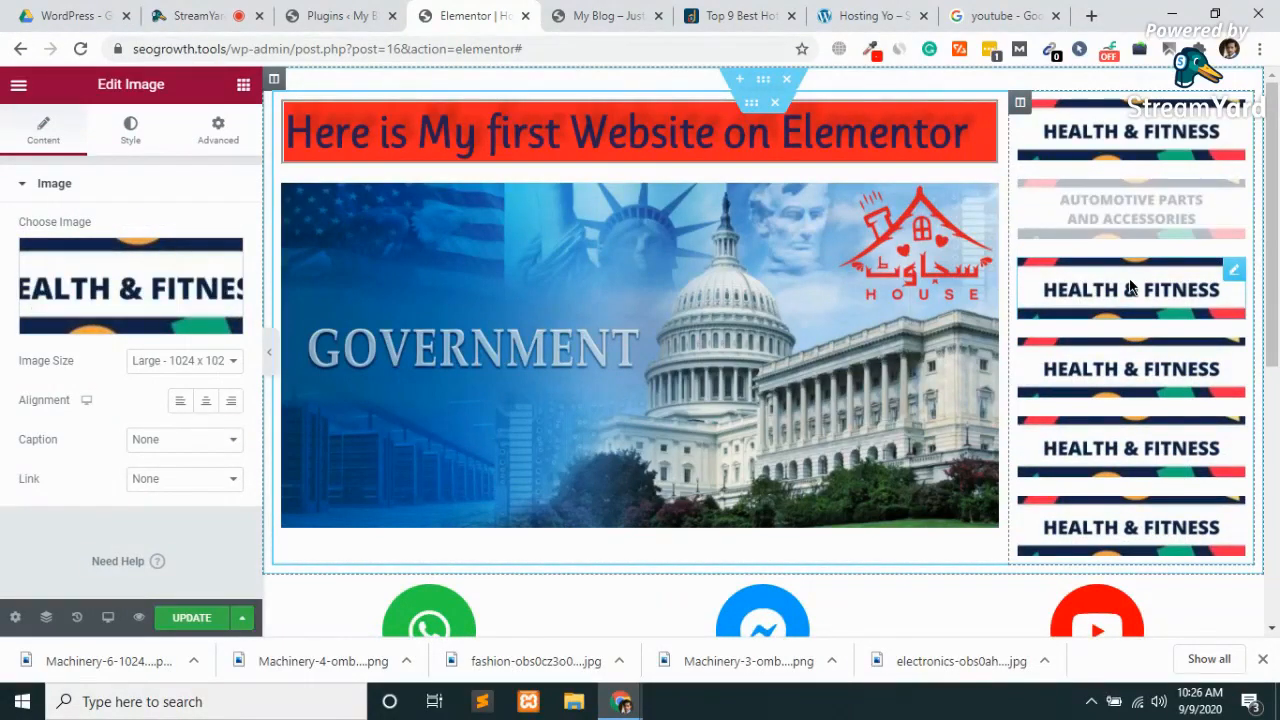
{"action": "left_click", "coordinate": [99, 322]}
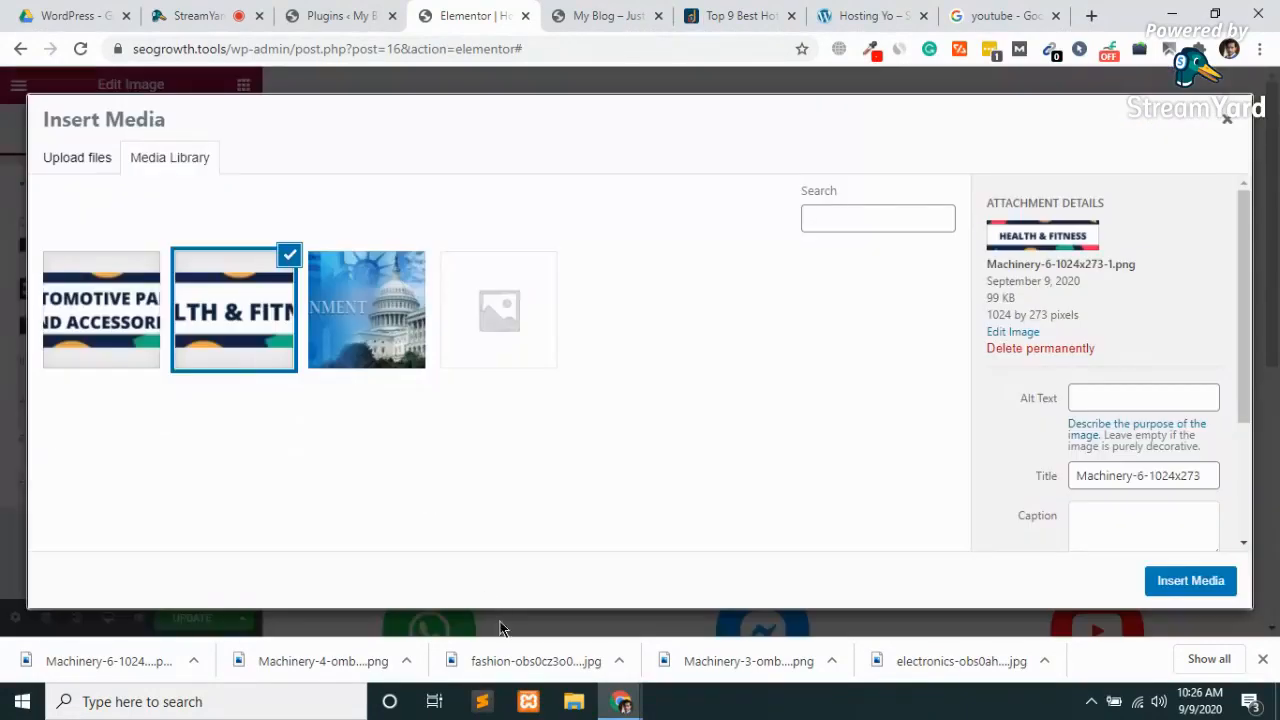
{"action": "left_click_drag", "start_coordinate": [509, 670], "coordinate": [451, 403]}
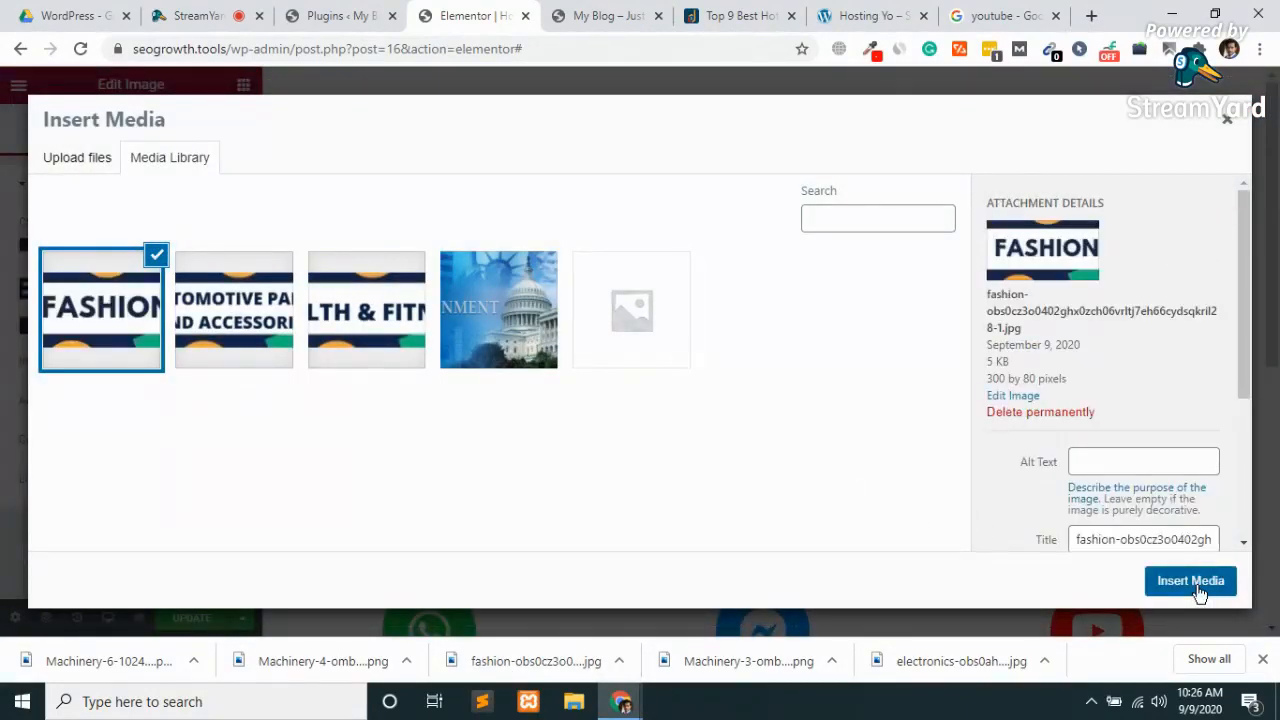
{"action": "left_click", "coordinate": [1198, 590]}
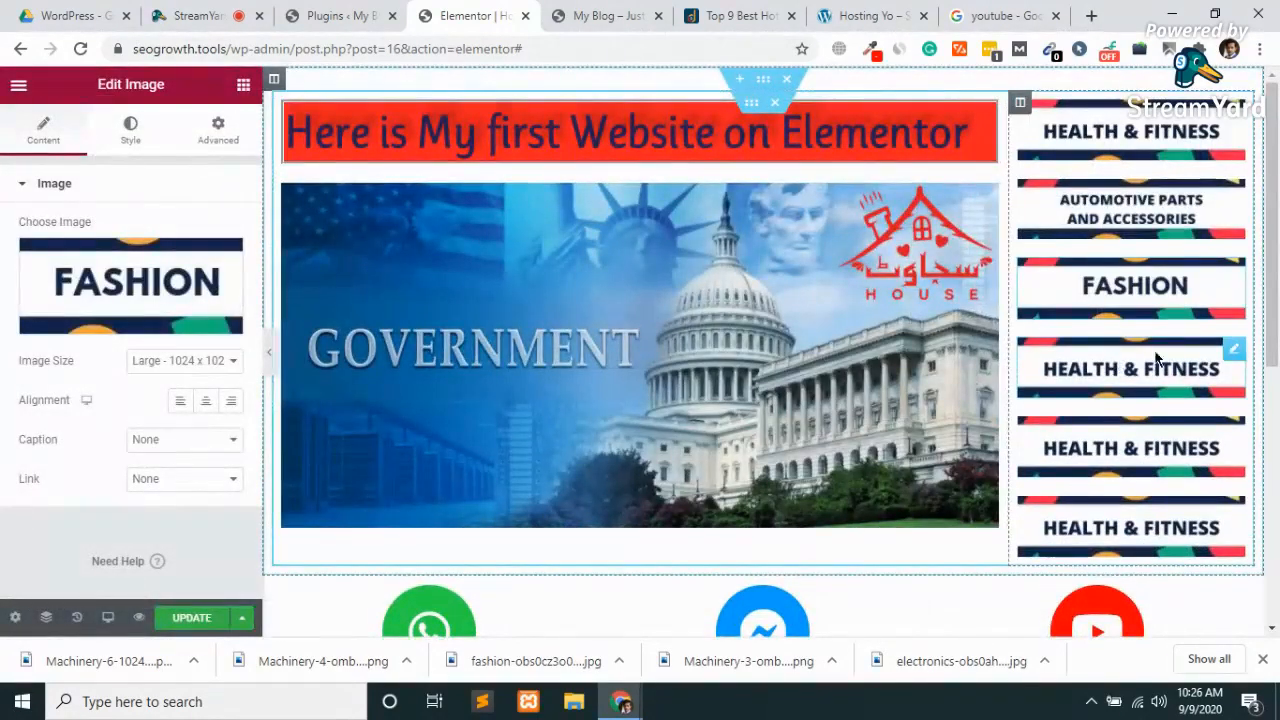
Replace the fourth image in the column with the downloaded Machinery-3 PNG, the Machinery banner.
{"action": "left_click", "coordinate": [1160, 362]}
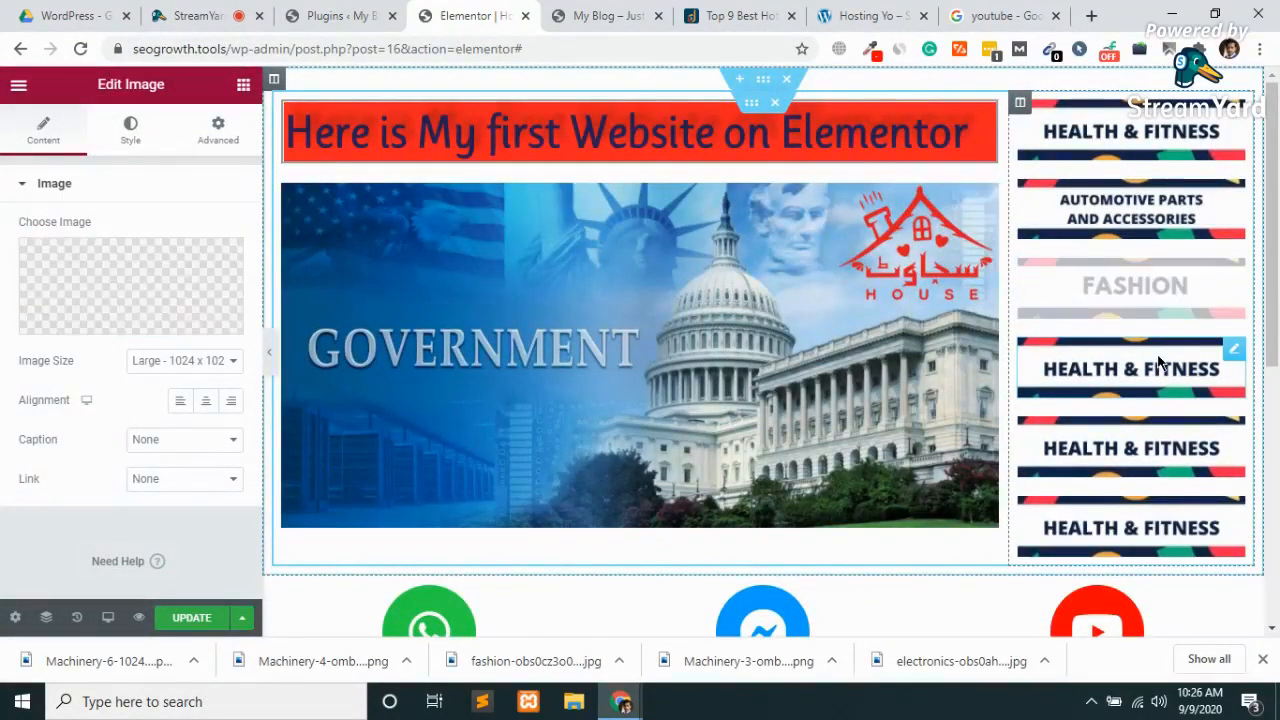
{"action": "left_click", "coordinate": [125, 320]}
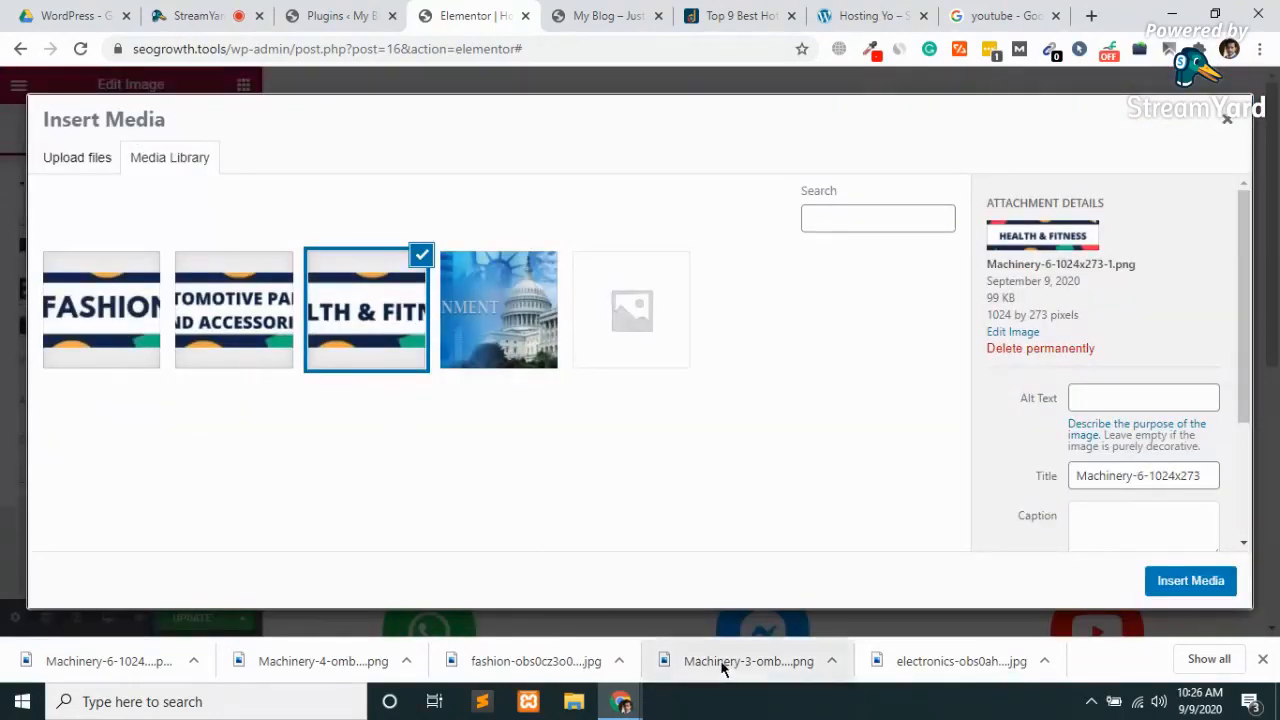
{"action": "left_click_drag", "start_coordinate": [723, 664], "coordinate": [771, 472]}
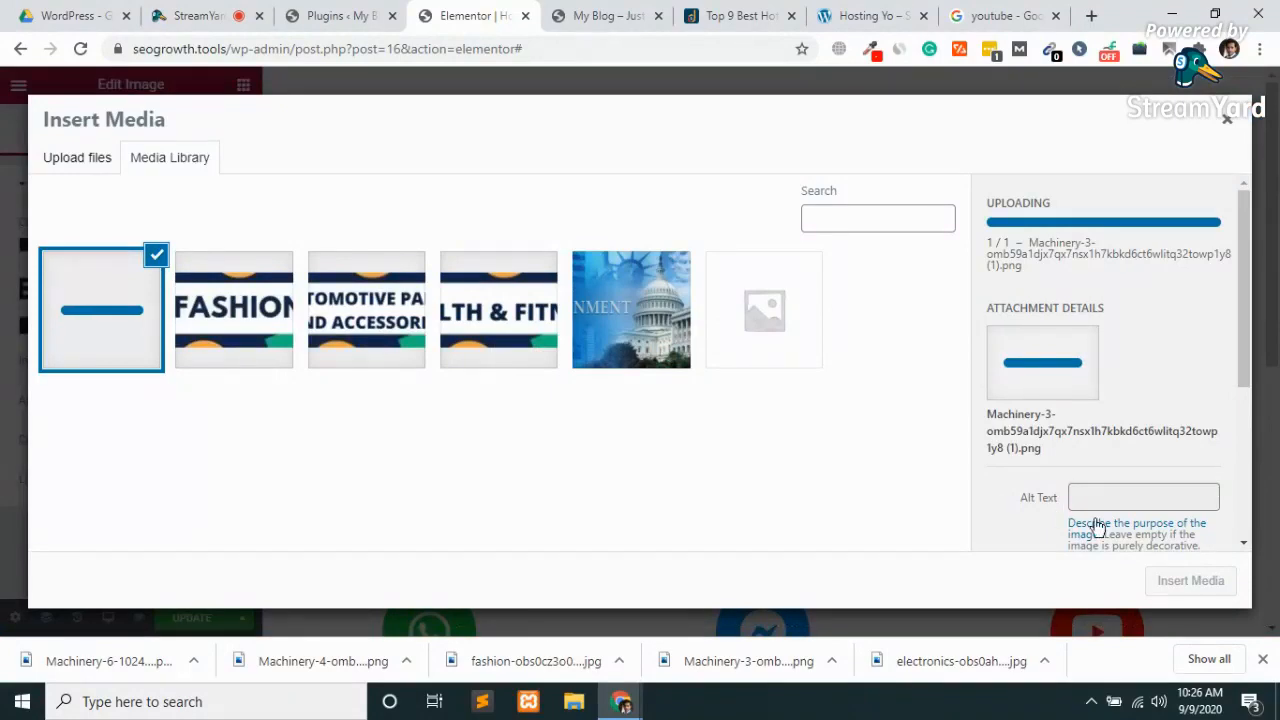
{"action": "left_click", "coordinate": [1192, 582]}
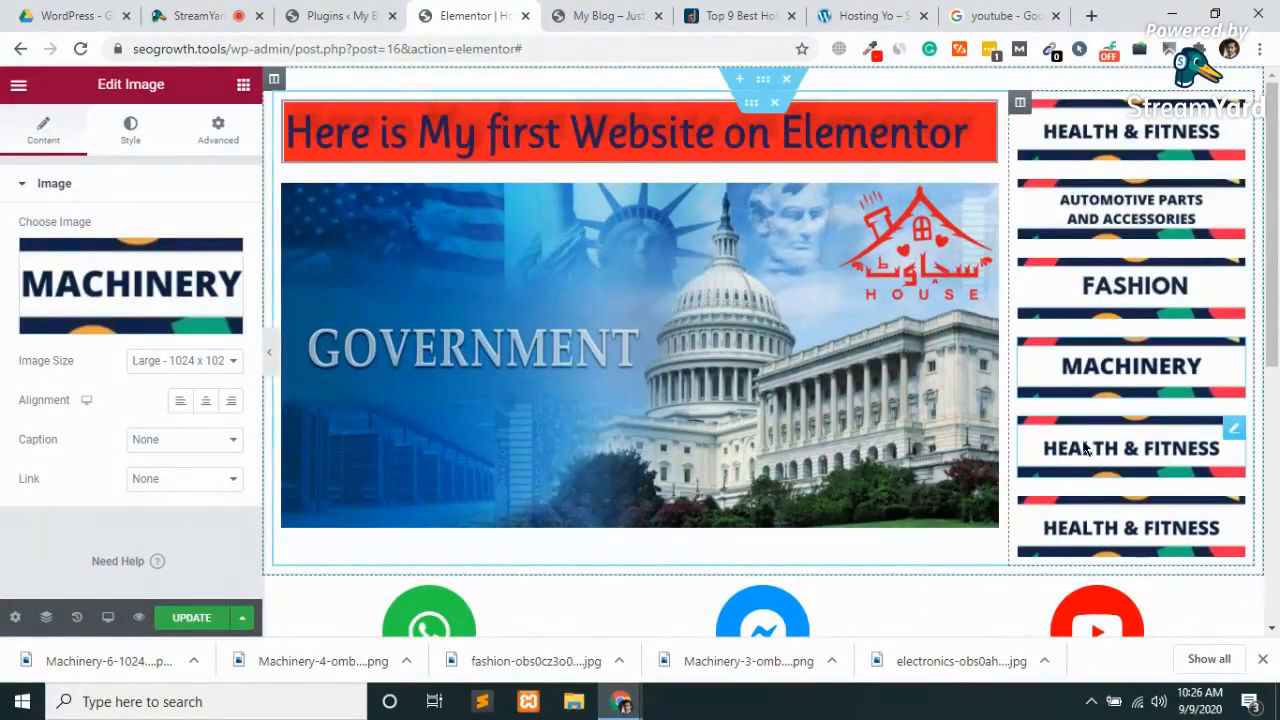
Replace the fifth image in the column with the downloaded electronics JPG.
{"action": "left_click", "coordinate": [1108, 455]}
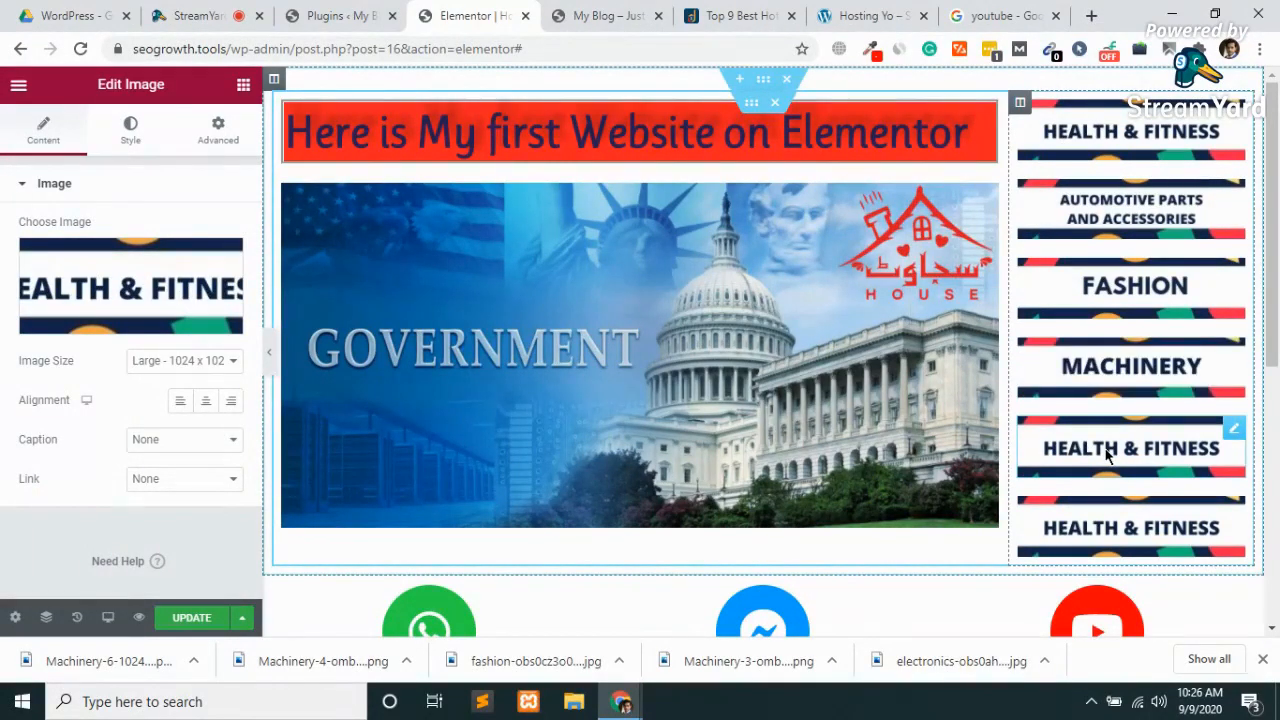
{"action": "left_click", "coordinate": [138, 324]}
{"action": "left_click_drag", "start_coordinate": [949, 682], "coordinate": [602, 400]}
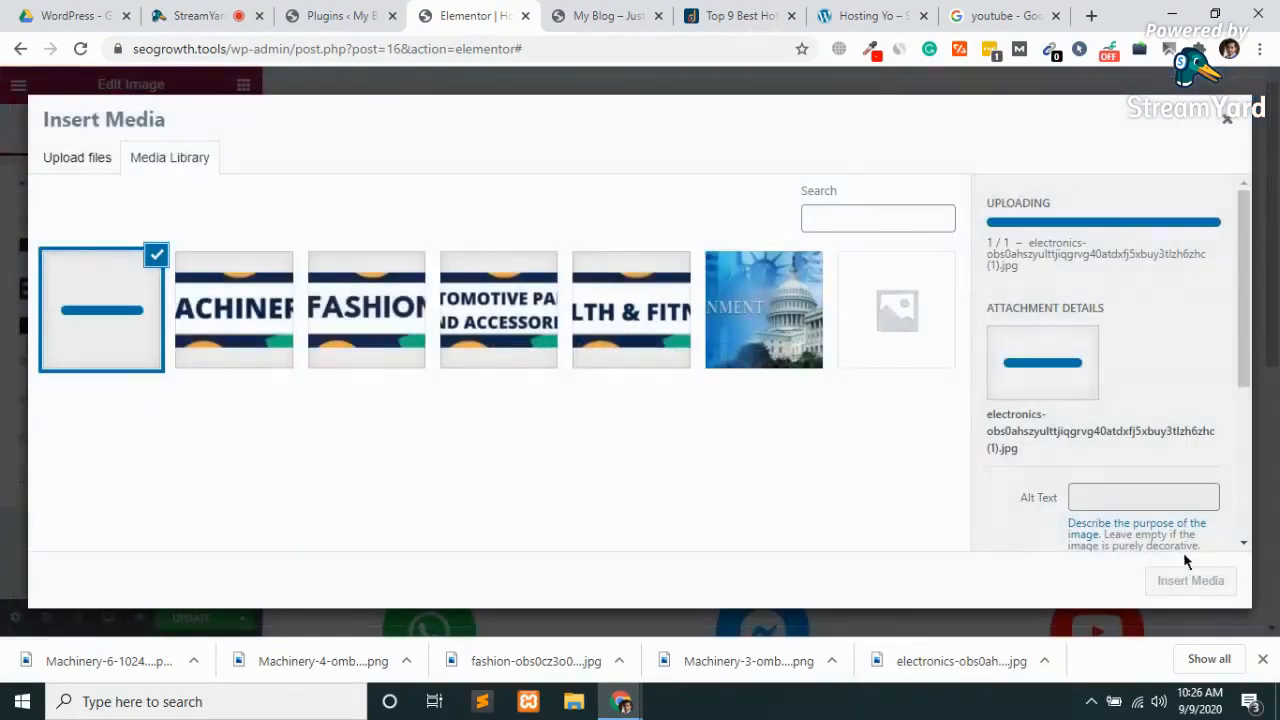
{"action": "left_click", "coordinate": [1187, 584]}
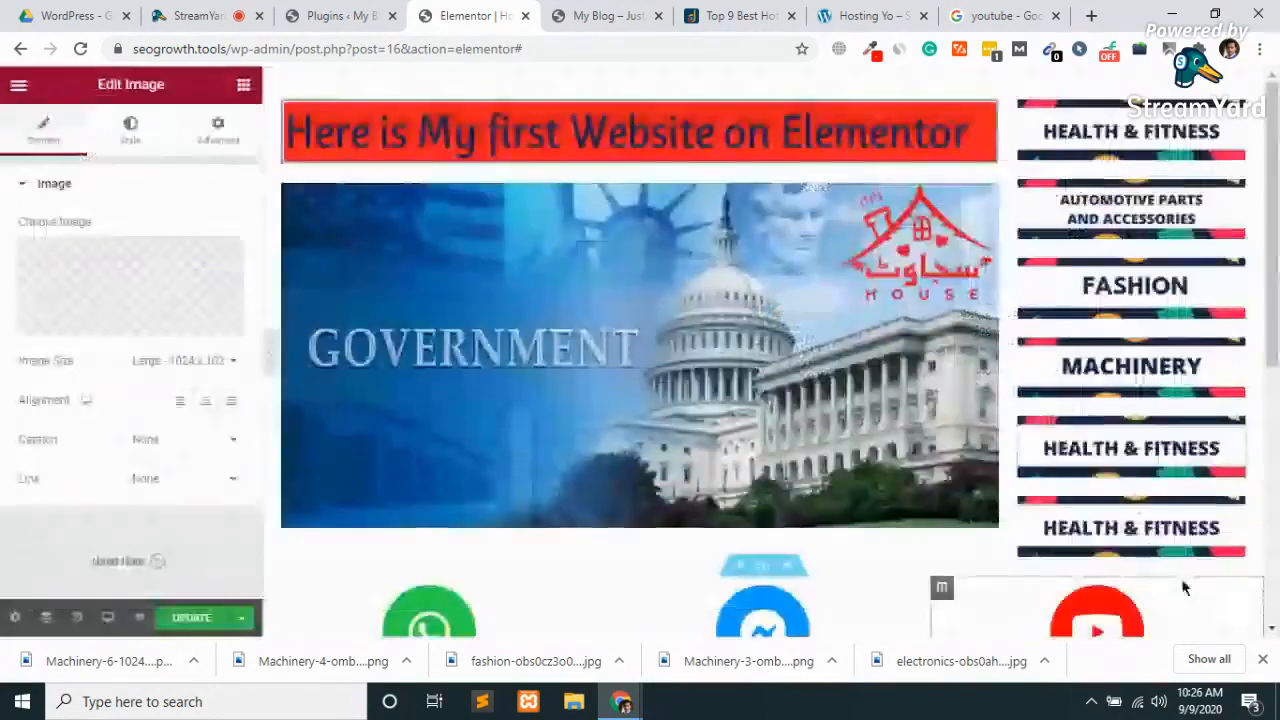
Replace the sixth image in the column with the Home & Kitchen JPG uploaded from the Downloads folder, and update the page.
{"action": "left_click", "coordinate": [1128, 534]}
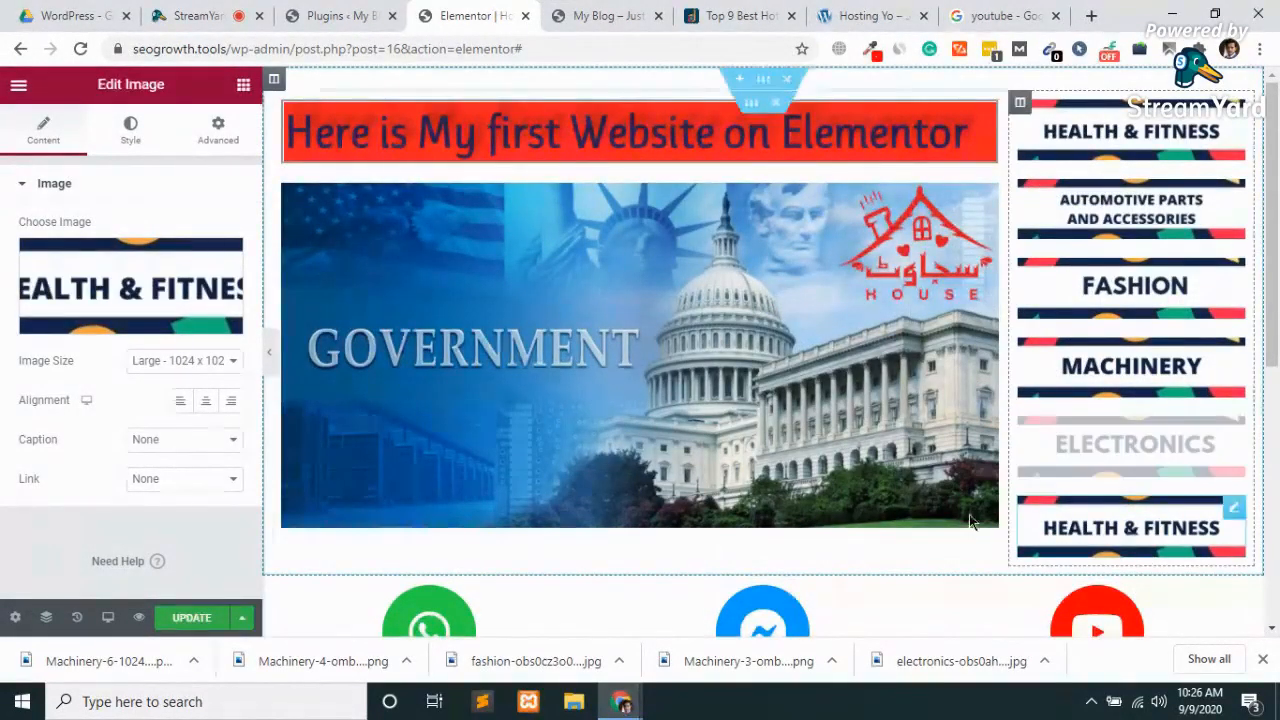
{"action": "left_click", "coordinate": [96, 321]}
{"action": "left_click", "coordinate": [84, 157]}
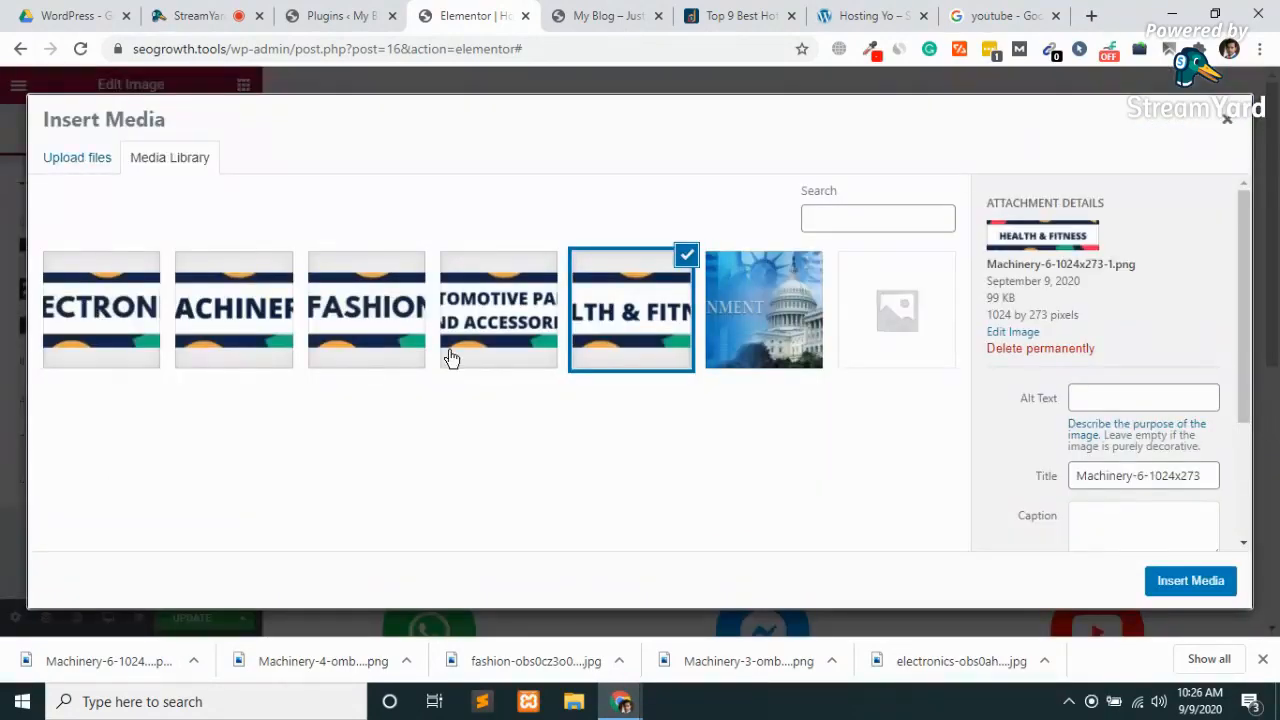
{"action": "left_click", "coordinate": [635, 386]}
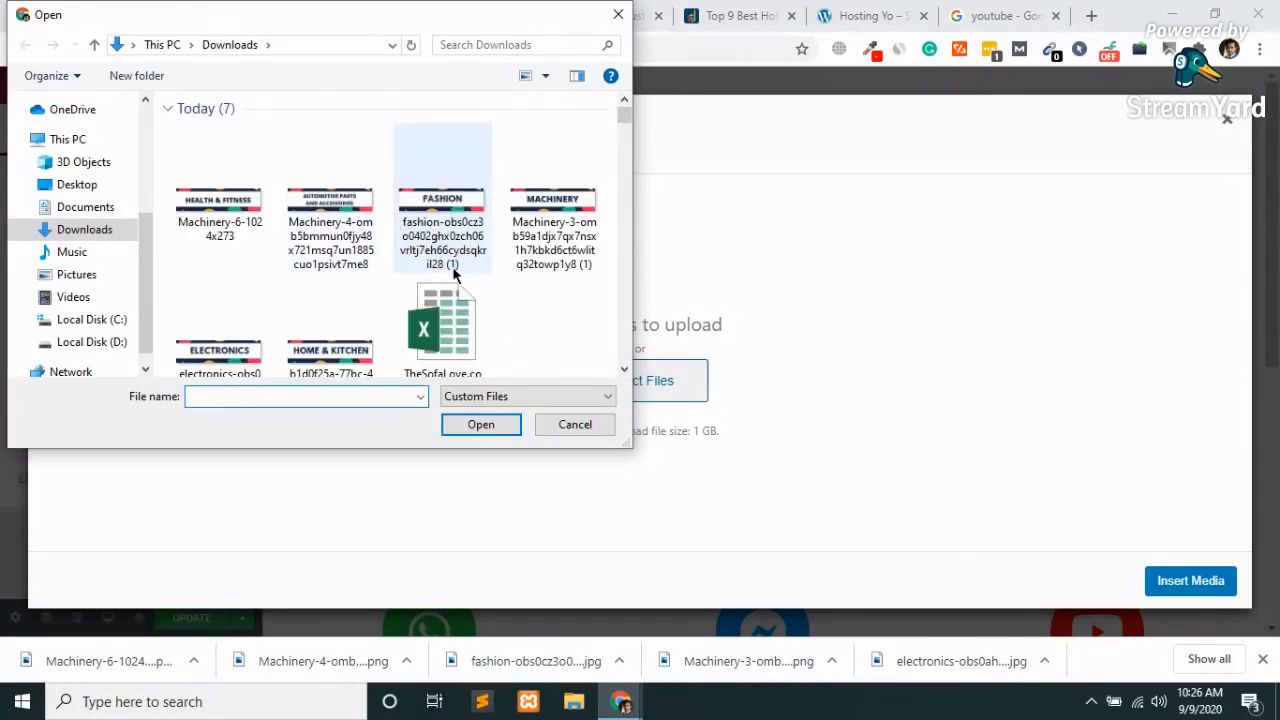
{"action": "double_click", "coordinate": [320, 350]}
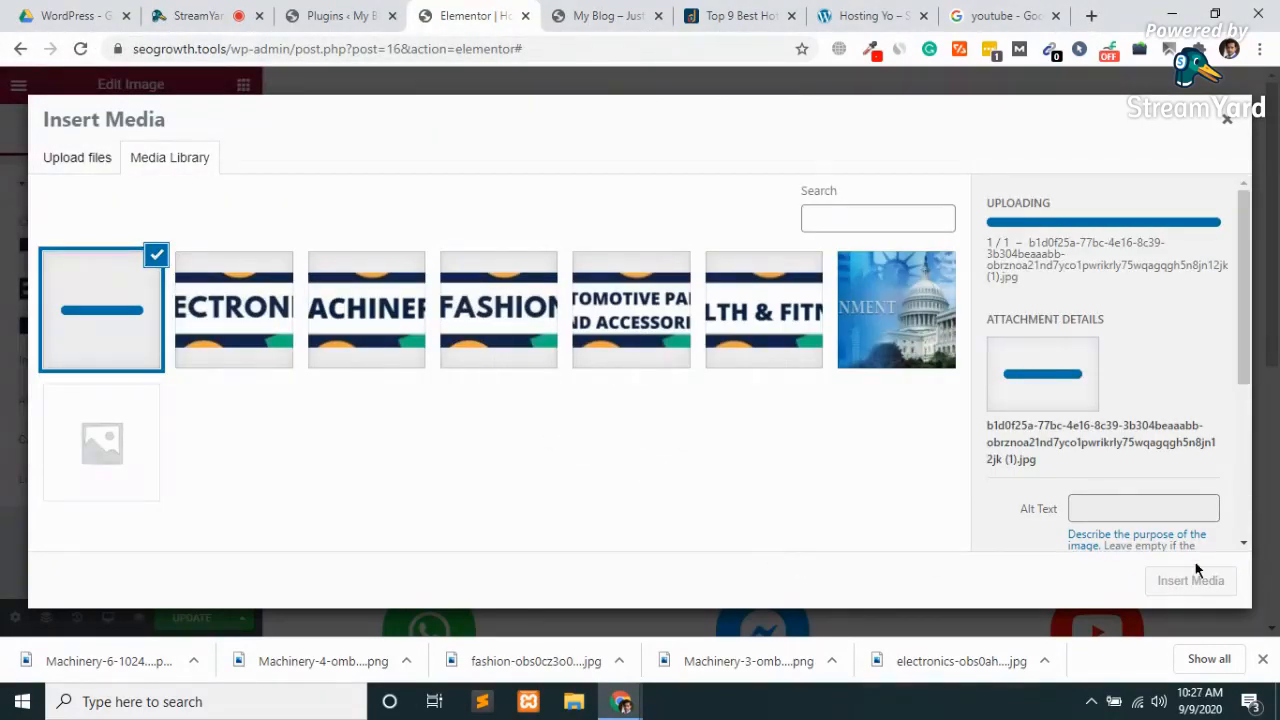
{"action": "left_click", "coordinate": [1190, 580]}
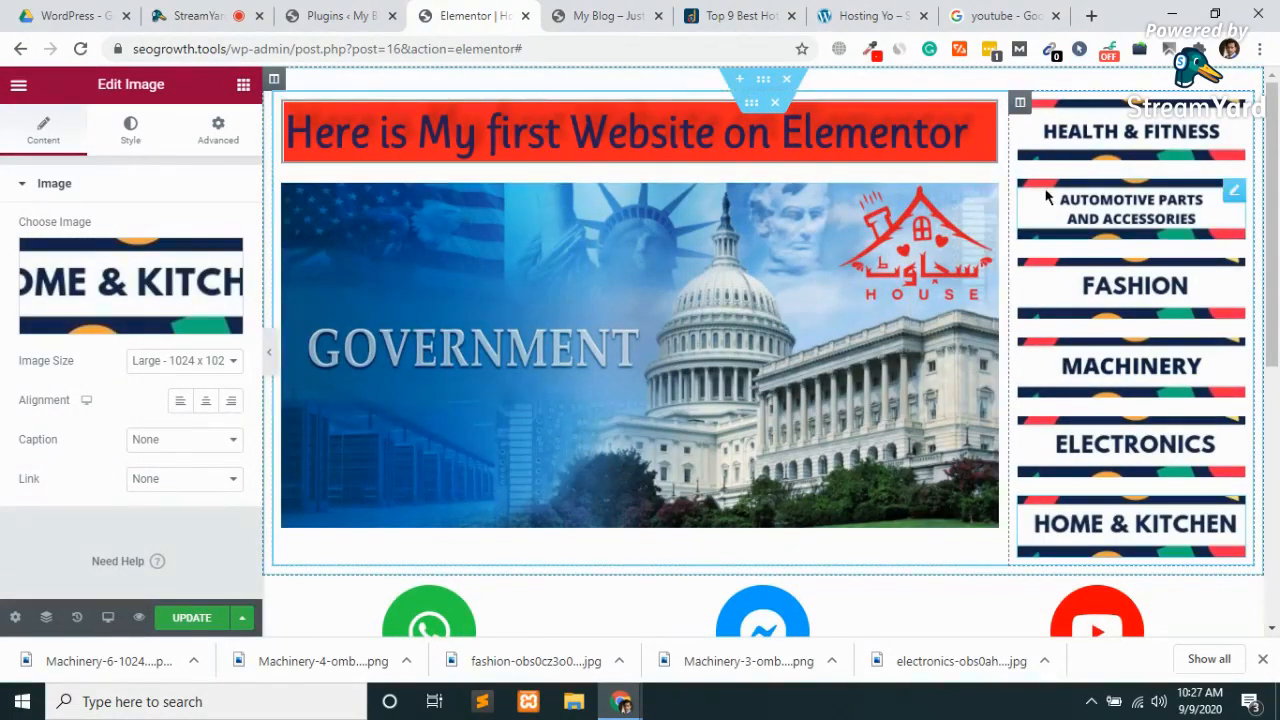
{"action": "left_click", "coordinate": [195, 622]}
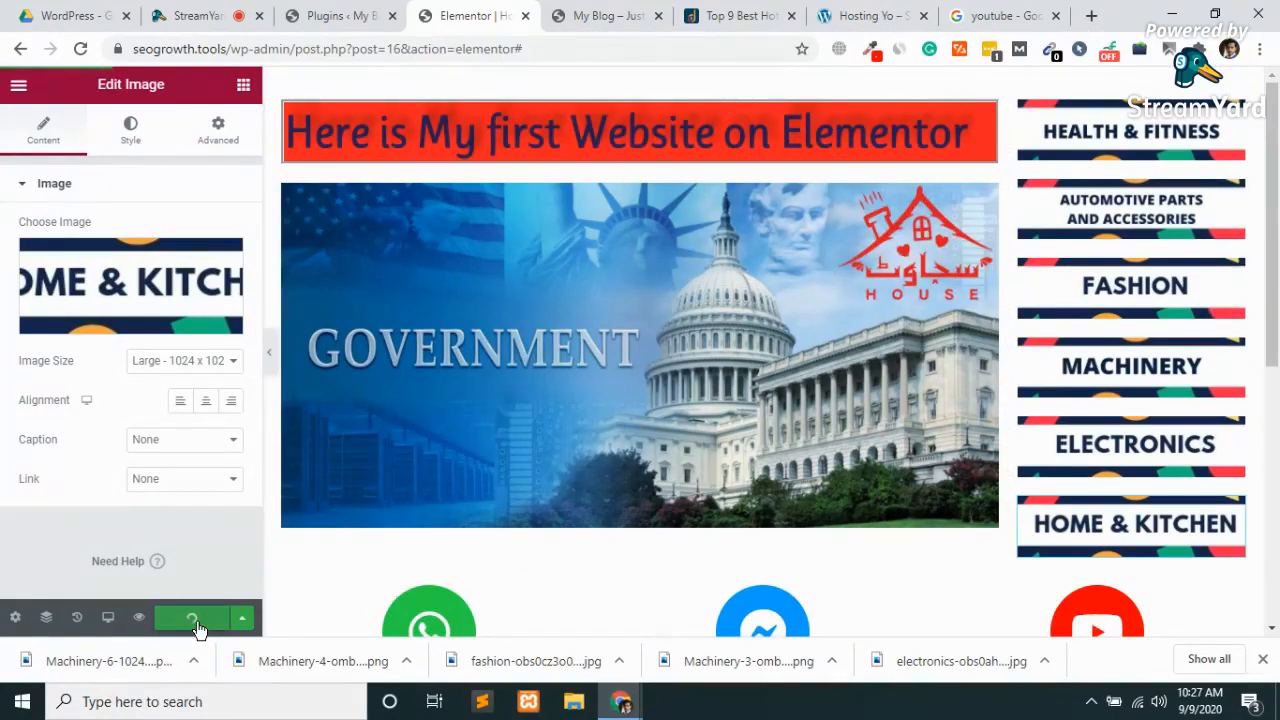
Round the Government banner image with a border radius of 45 px on all four corners and update the page.
{"action": "left_click", "coordinate": [627, 336]}
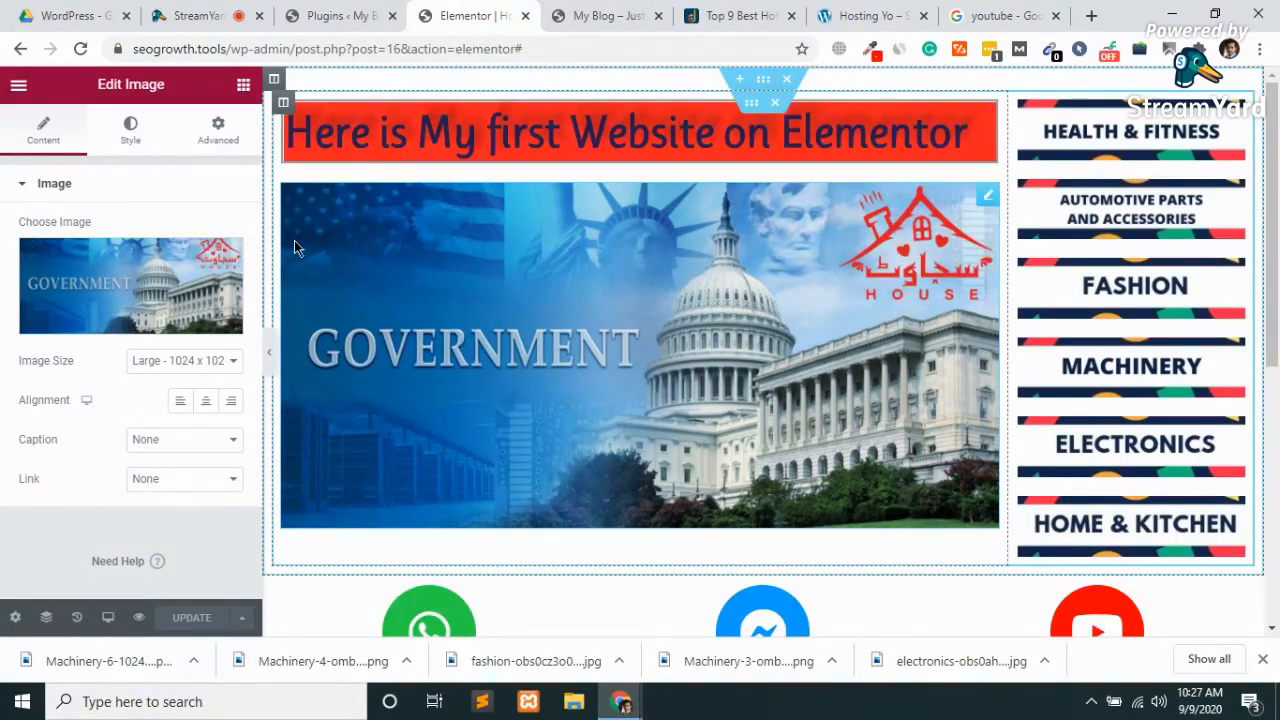
{"action": "left_click", "coordinate": [132, 146]}
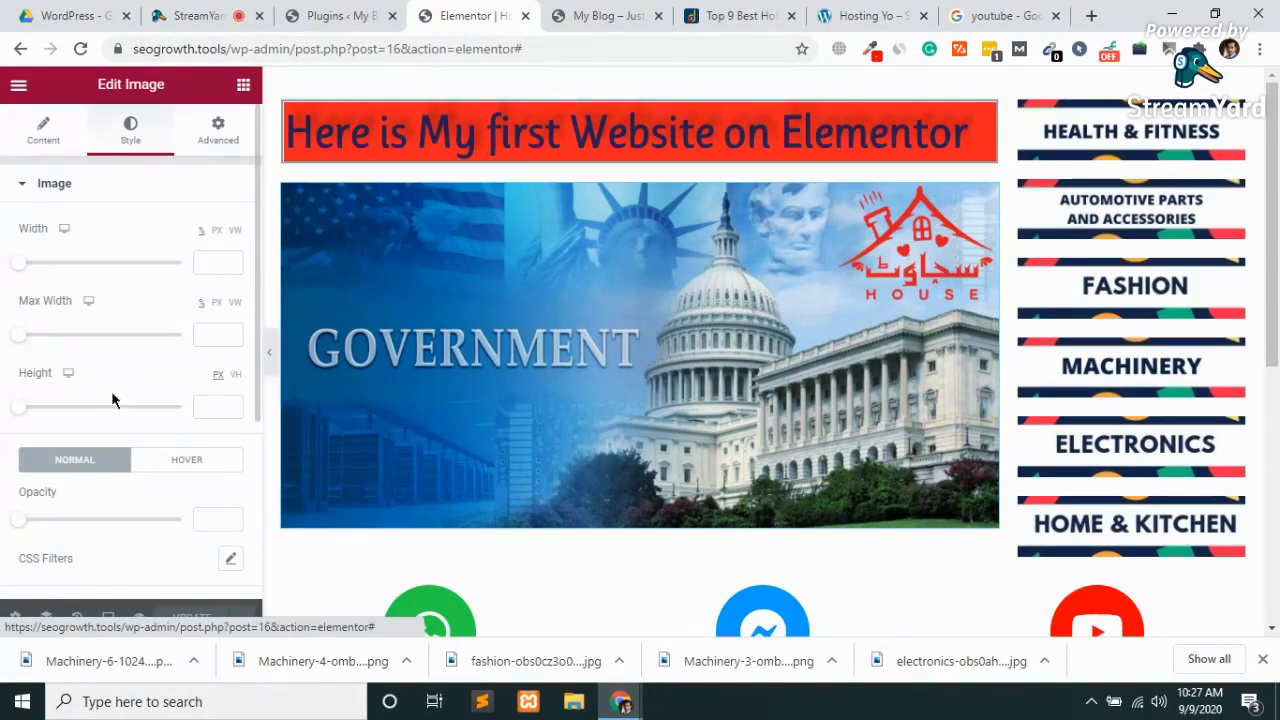
{"action": "scroll", "coordinate": [111, 399], "scroll_direction": "down", "scroll_amount": 3}
{"action": "scroll", "coordinate": [112, 398], "scroll_direction": "up", "scroll_amount": 1}
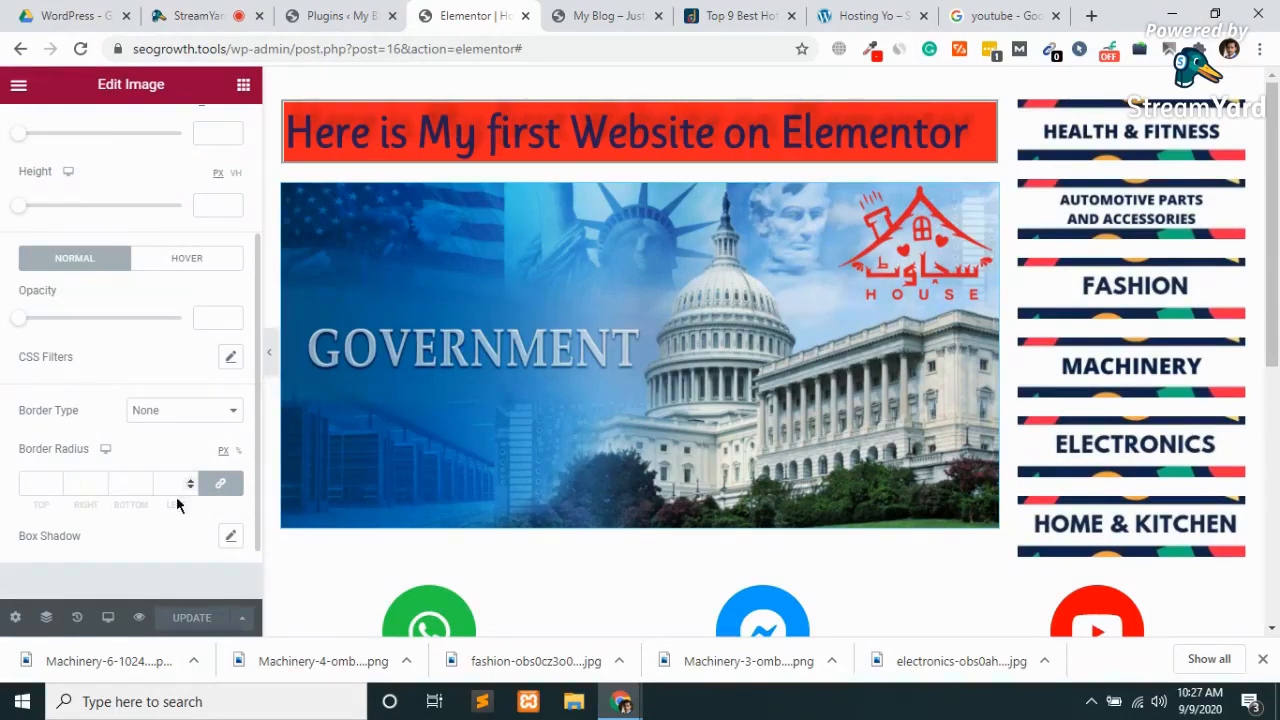
{"action": "left_click", "coordinate": [56, 482]}
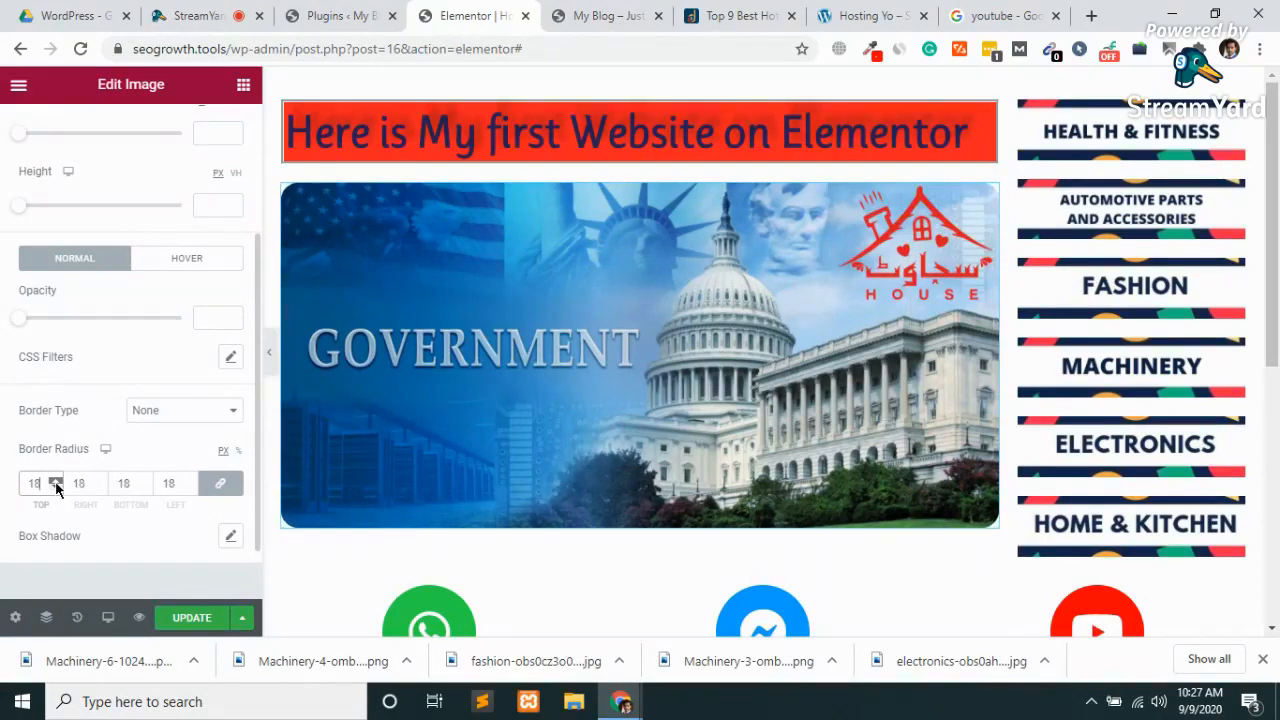
{"action": "left_click", "coordinate": [56, 482]}
{"action": "left_click", "coordinate": [56, 482]}
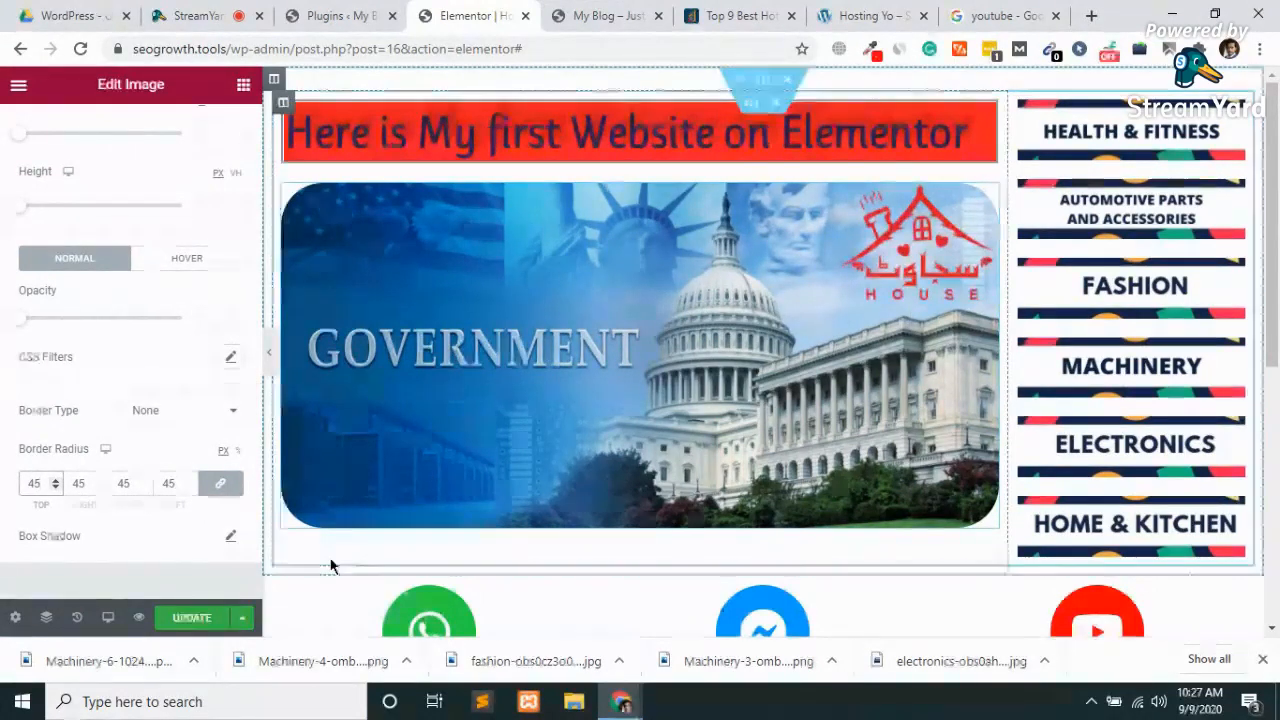
{"action": "left_click", "coordinate": [317, 594]}
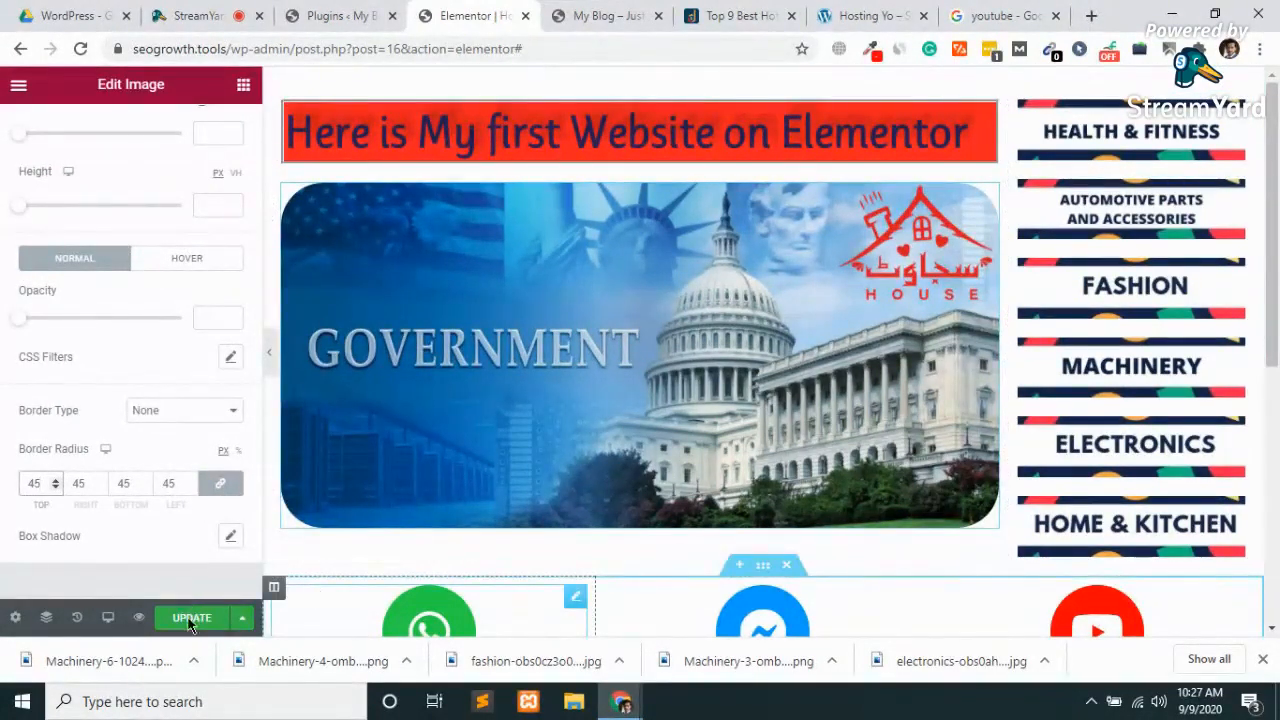
{"action": "left_click", "coordinate": [190, 620]}
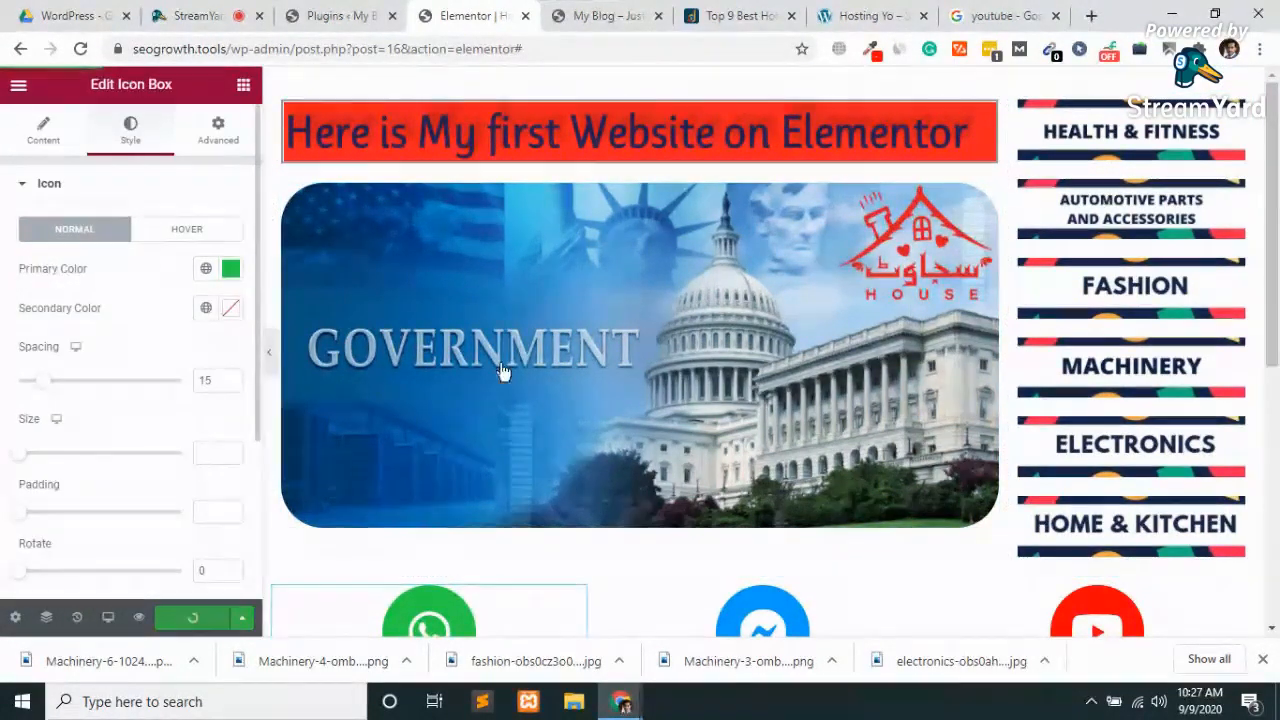
Reload the page preview and check the banner, the category images and the contact icon boxes.
{"action": "left_click", "coordinate": [613, 12]}
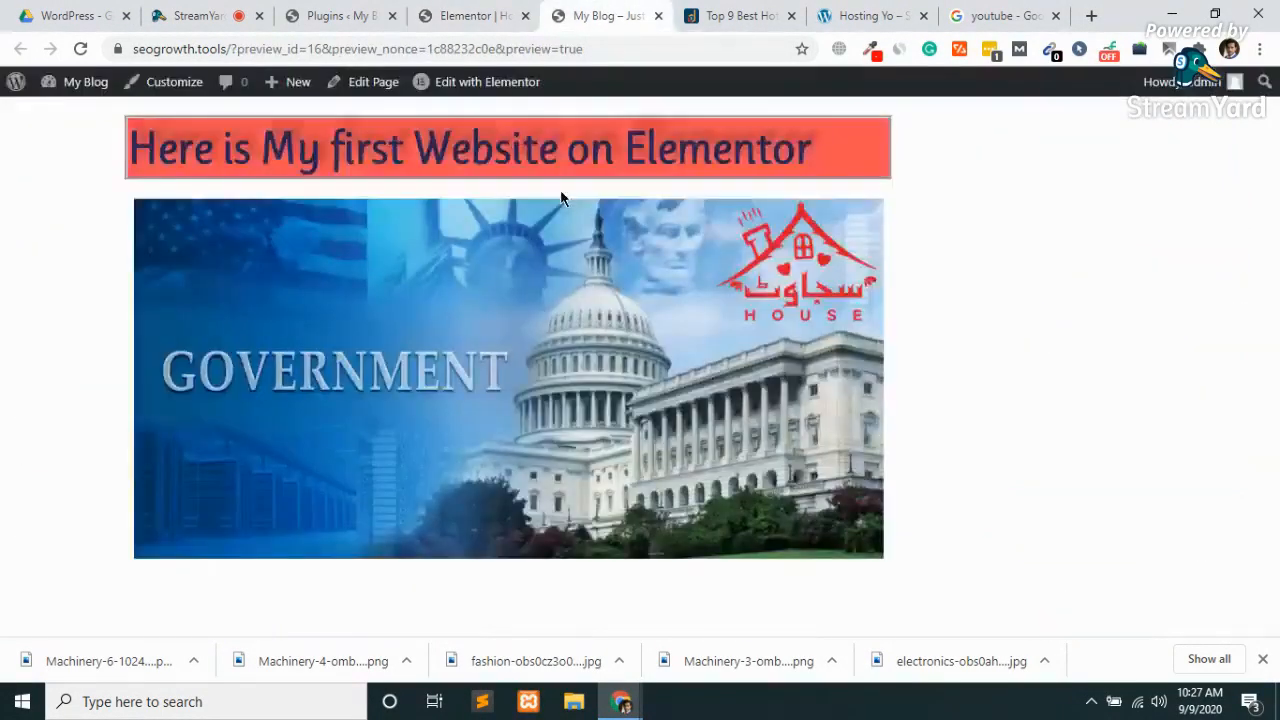
{"action": "left_click", "coordinate": [507, 52]}
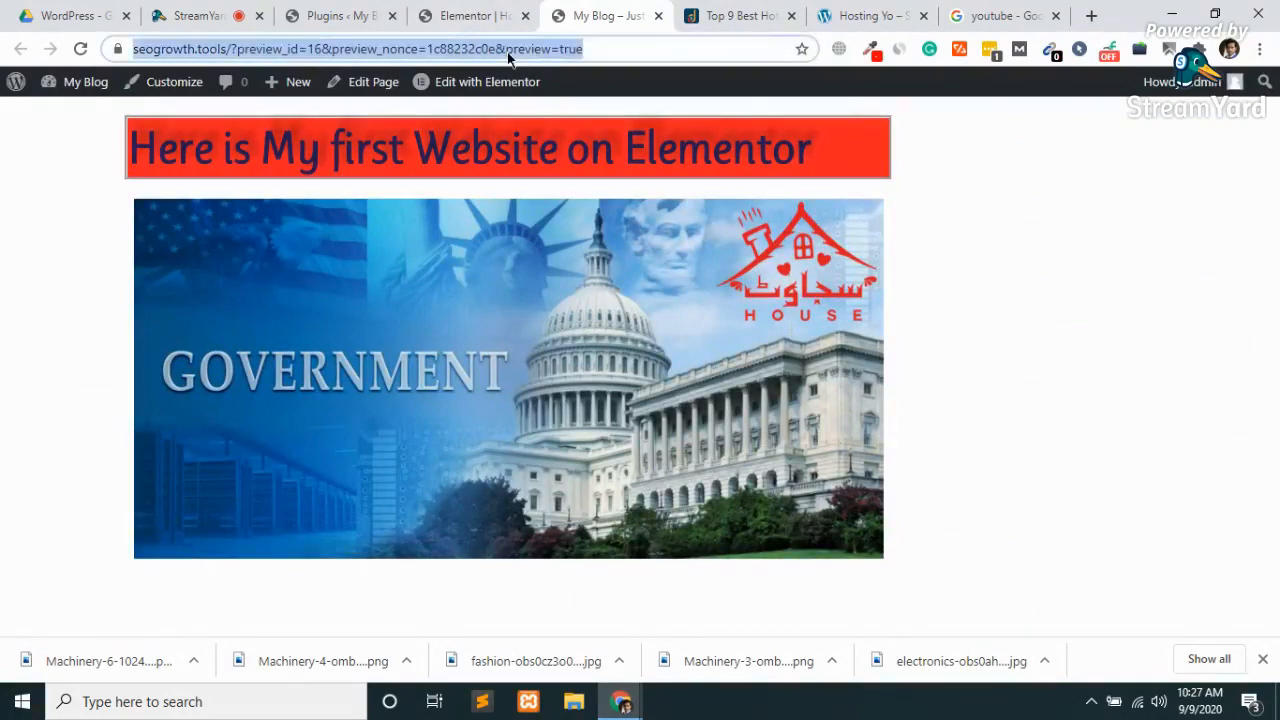
{"action": "key", "text": "Return"}
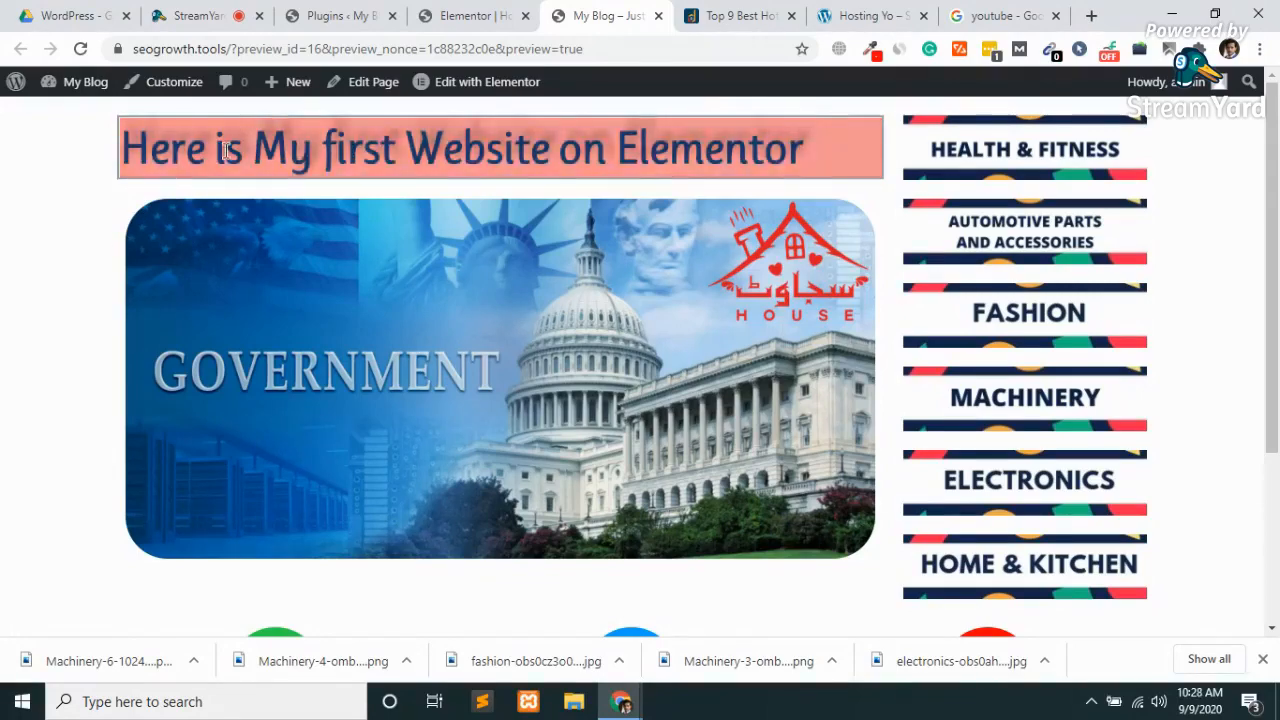
{"action": "scroll", "coordinate": [174, 258], "scroll_direction": "down", "scroll_amount": 3}
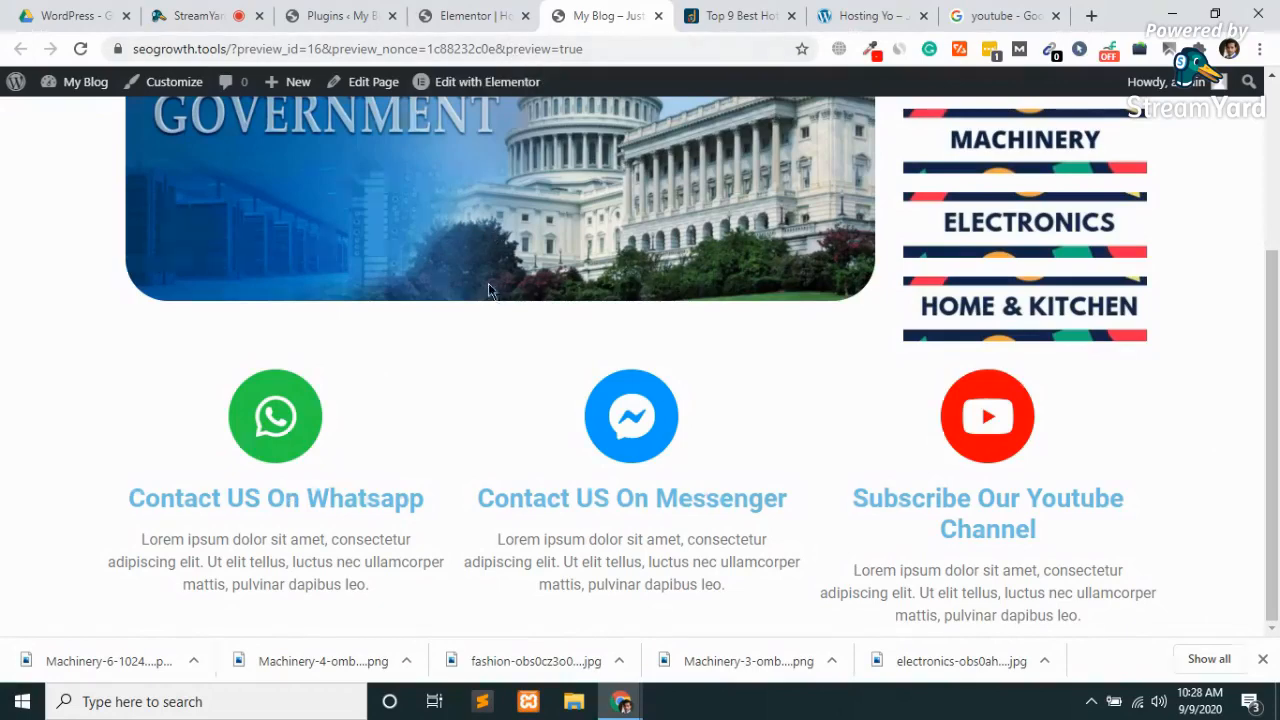
Return to the Elementor editor and set the WhatsApp icon box's hover animation to Shrink.
{"action": "left_click", "coordinate": [462, 30]}
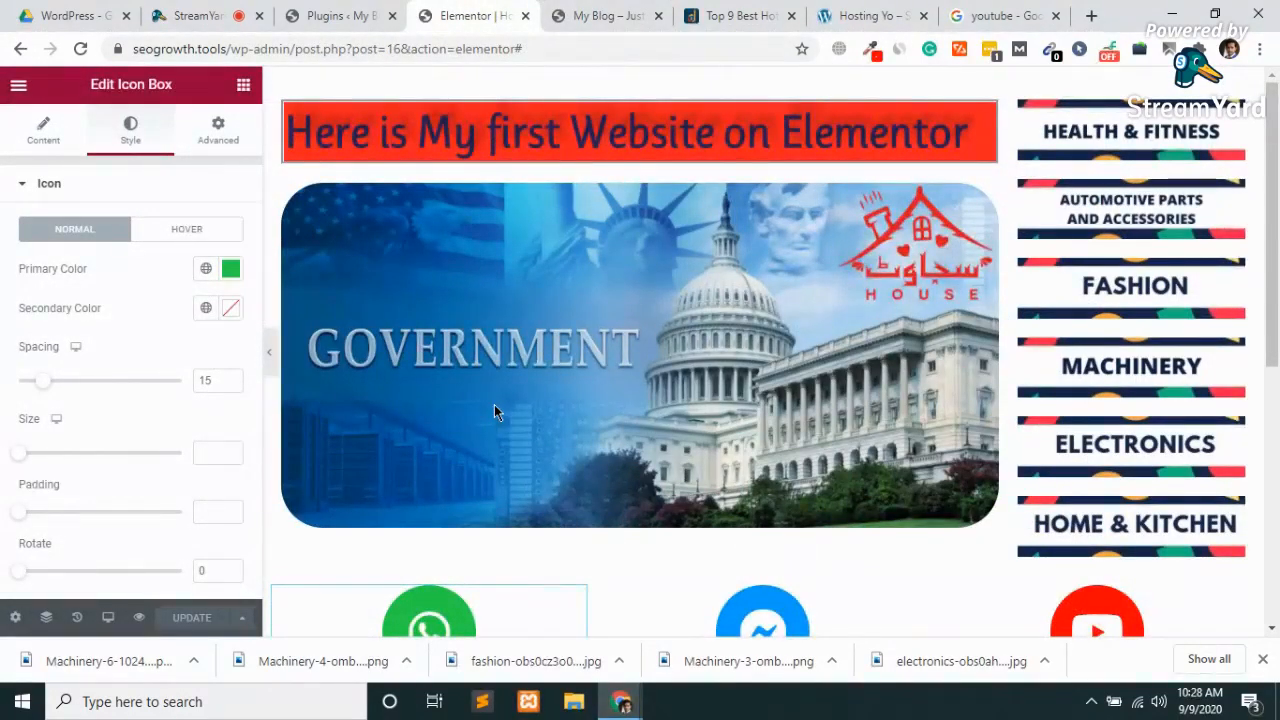
{"action": "scroll", "coordinate": [494, 404], "scroll_direction": "down", "scroll_amount": 3}
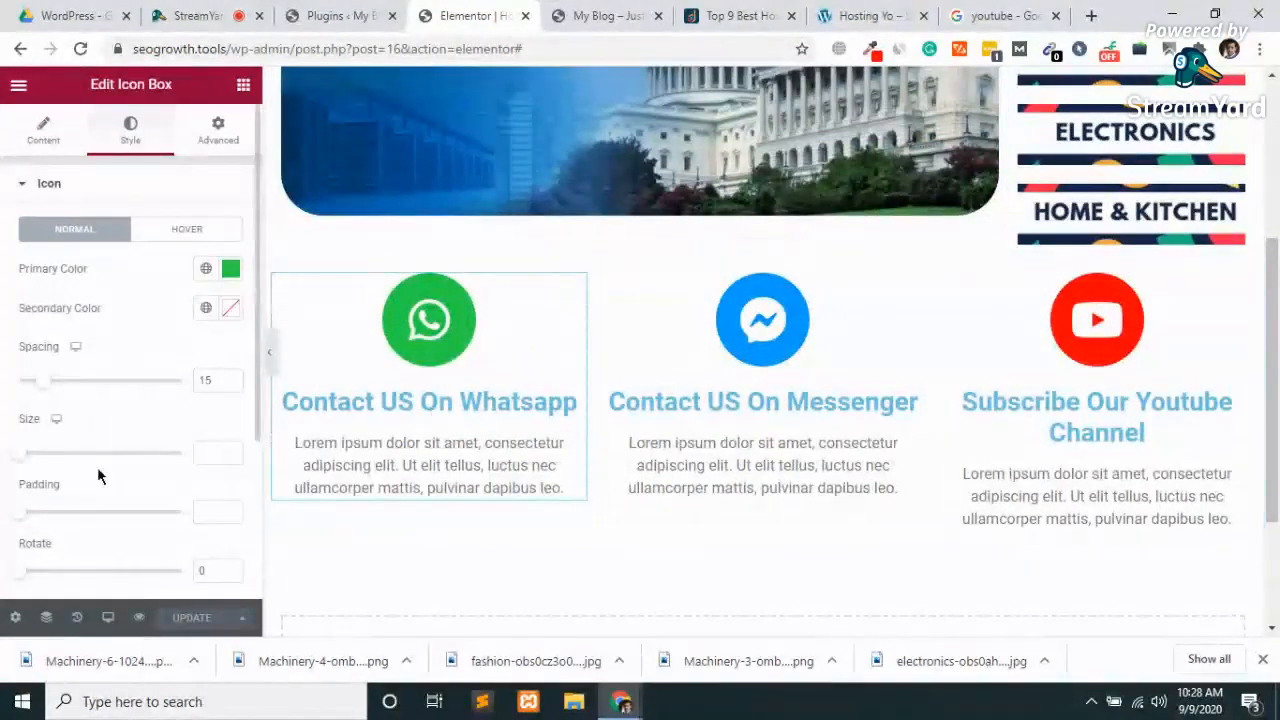
{"action": "scroll", "coordinate": [97, 467], "scroll_direction": "down", "scroll_amount": 2}
{"action": "scroll", "coordinate": [97, 467], "scroll_direction": "up", "scroll_amount": 2}
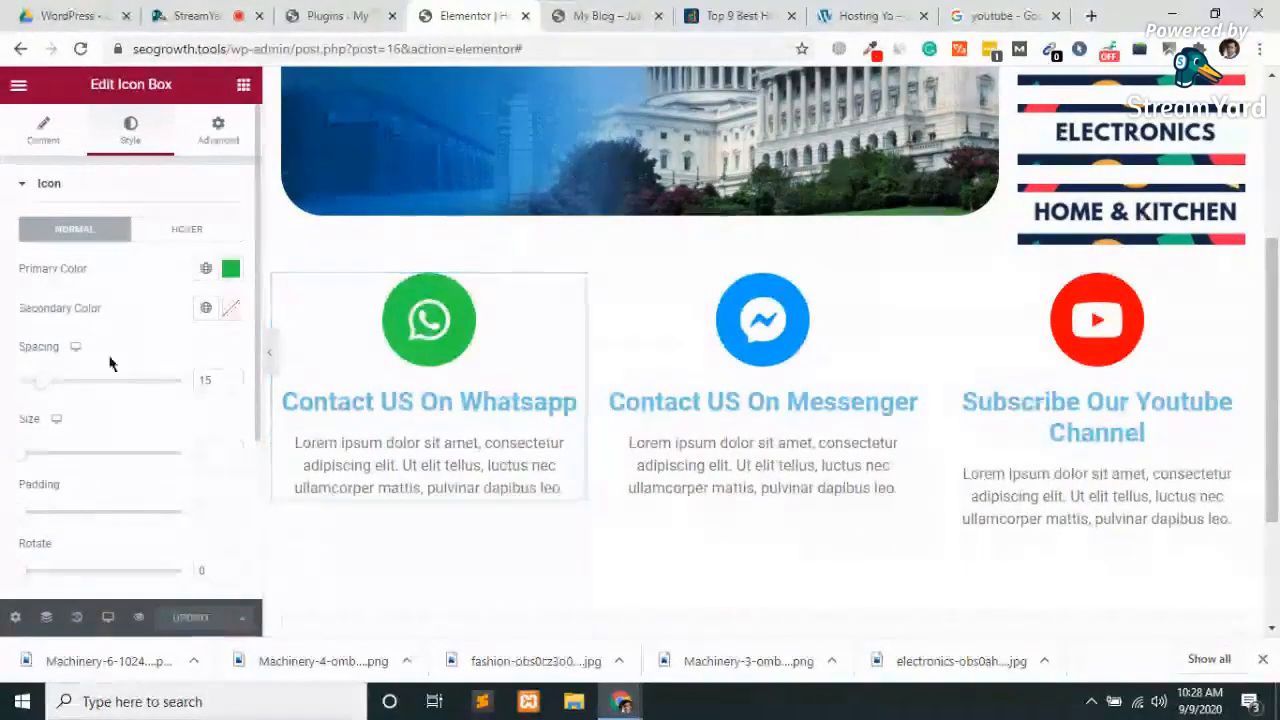
{"action": "scroll", "coordinate": [108, 328], "scroll_direction": "down", "scroll_amount": 1}
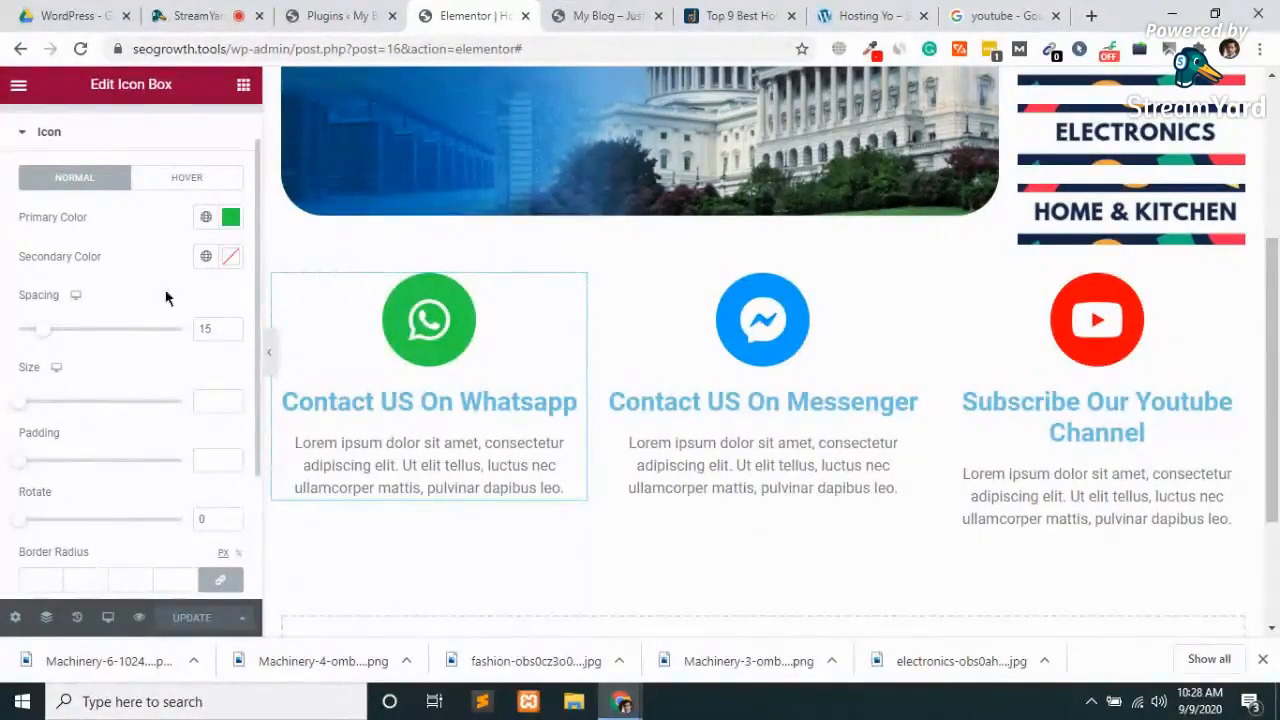
{"action": "left_click", "coordinate": [183, 180]}
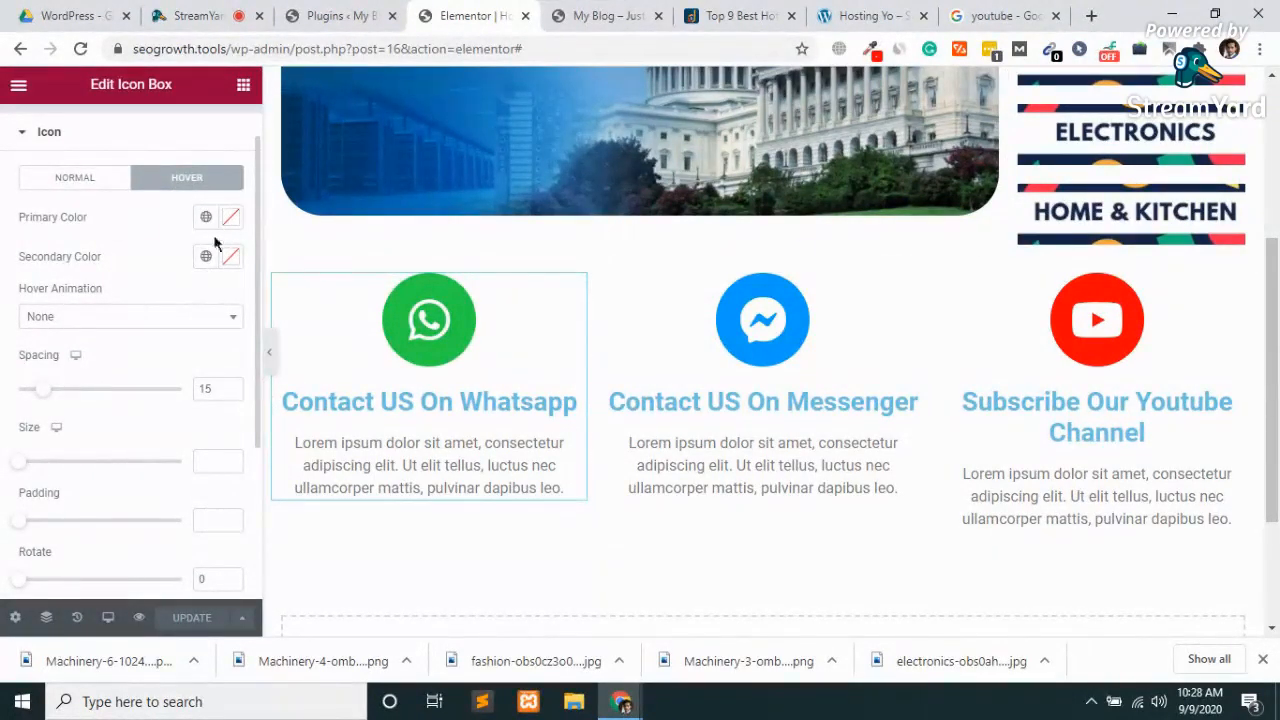
{"action": "left_click", "coordinate": [90, 318]}
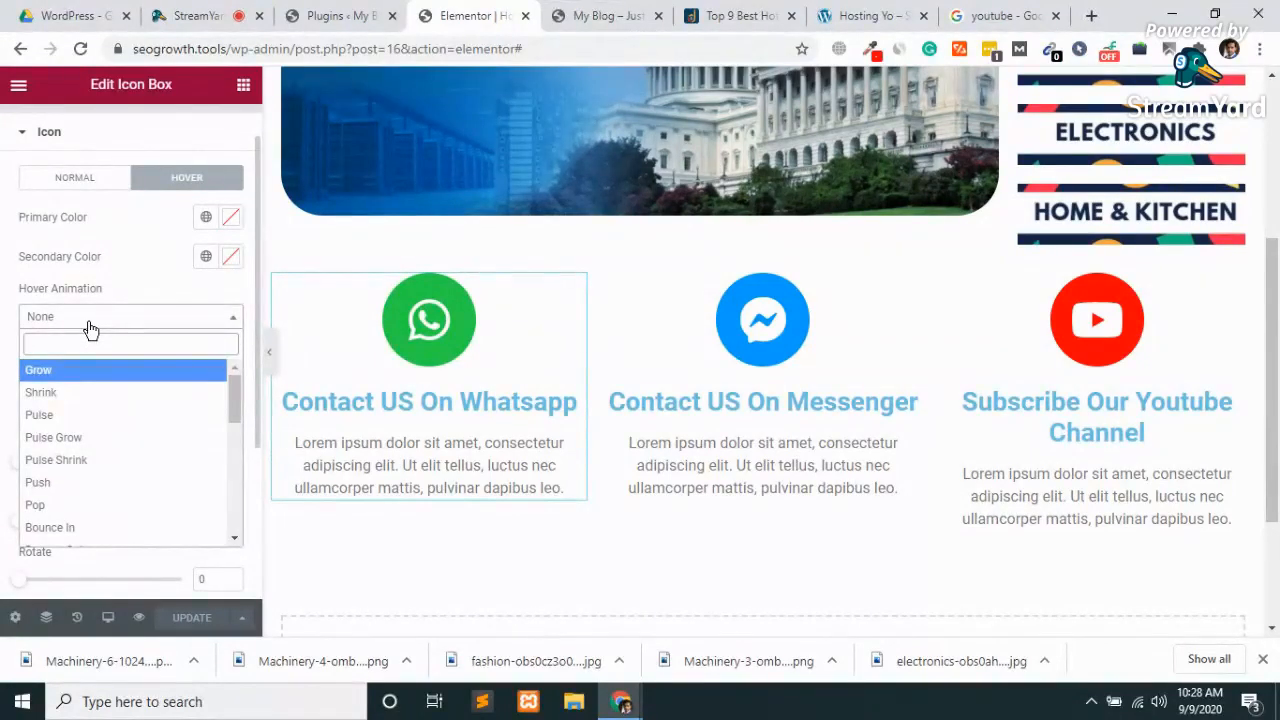
{"action": "left_click", "coordinate": [79, 392]}
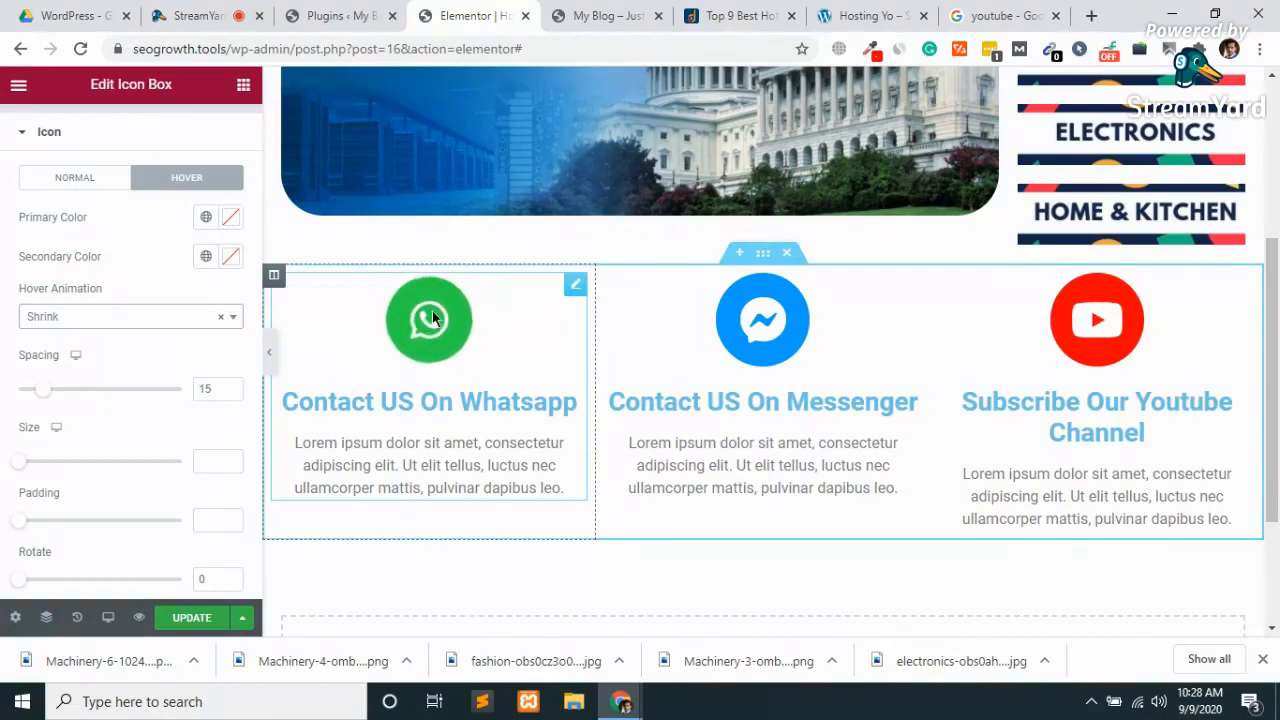
Try Pulse Grow as the WhatsApp icon's hover animation, and set it to Bounce In instead.
{"action": "left_click", "coordinate": [106, 320]}
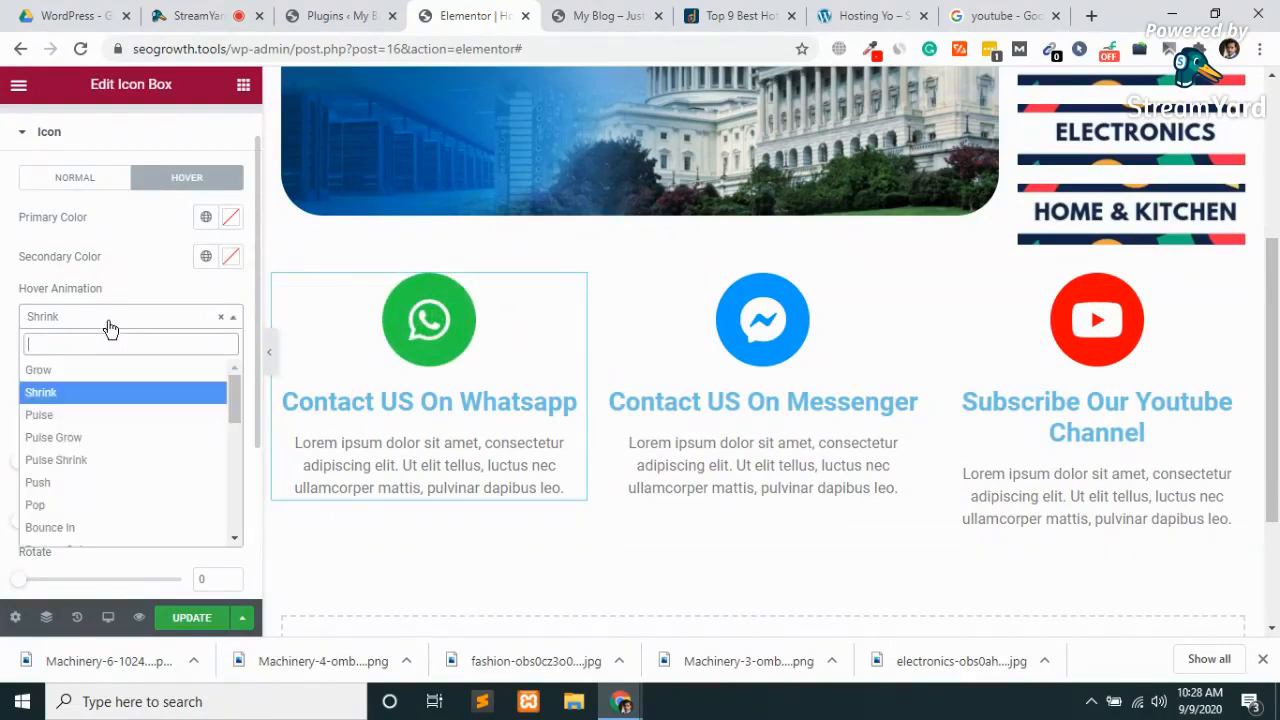
{"action": "left_click", "coordinate": [84, 439]}
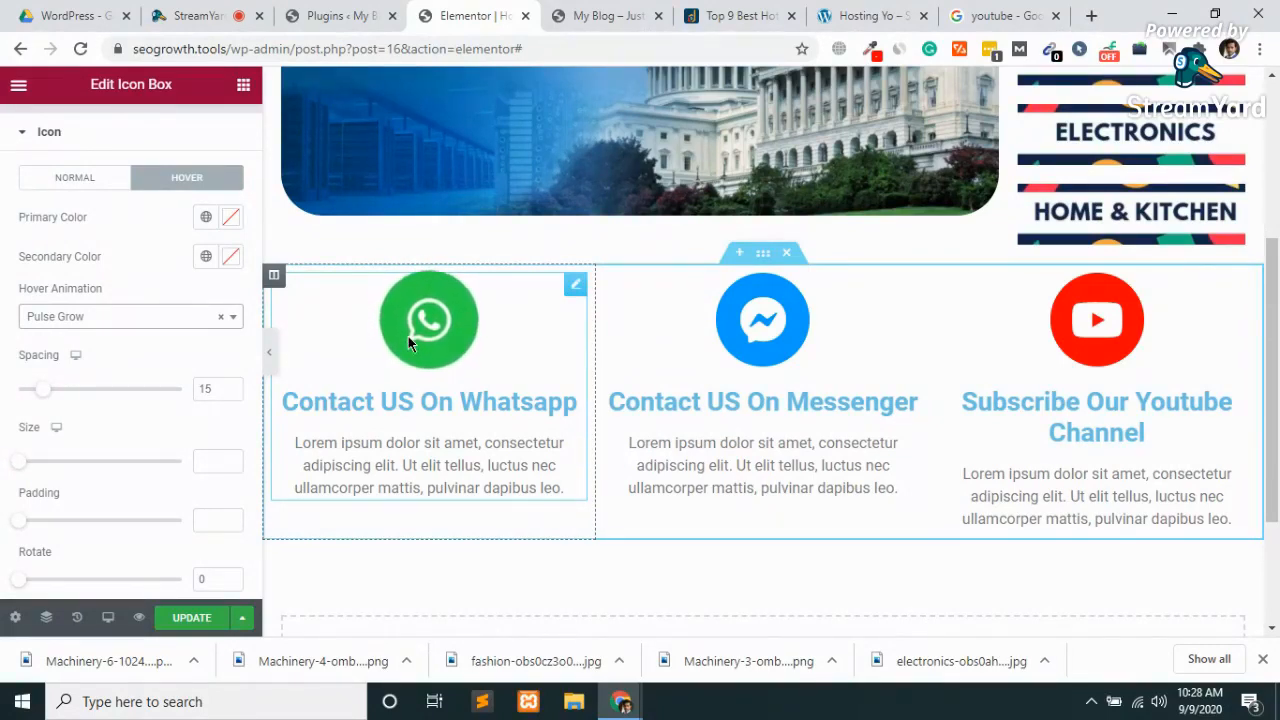
{"action": "left_click", "coordinate": [148, 328]}
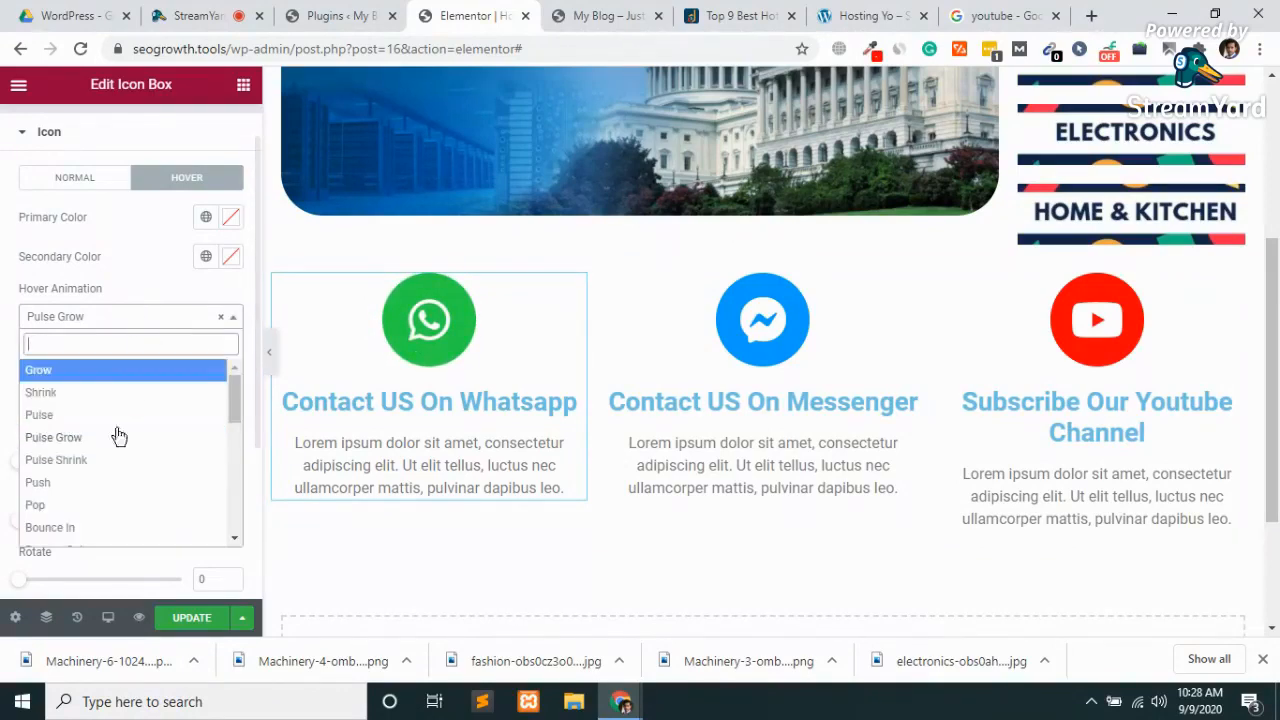
{"action": "scroll", "coordinate": [110, 452], "scroll_direction": "down", "scroll_amount": 3}
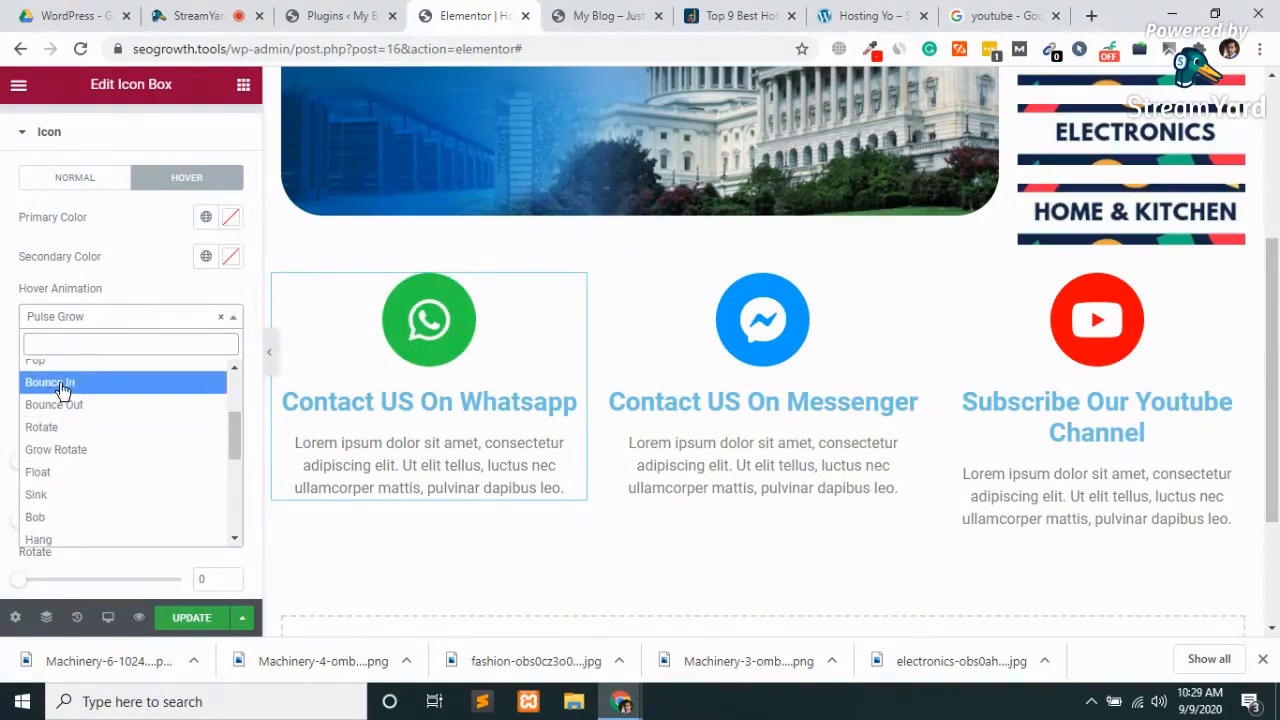
{"action": "left_click", "coordinate": [60, 384]}
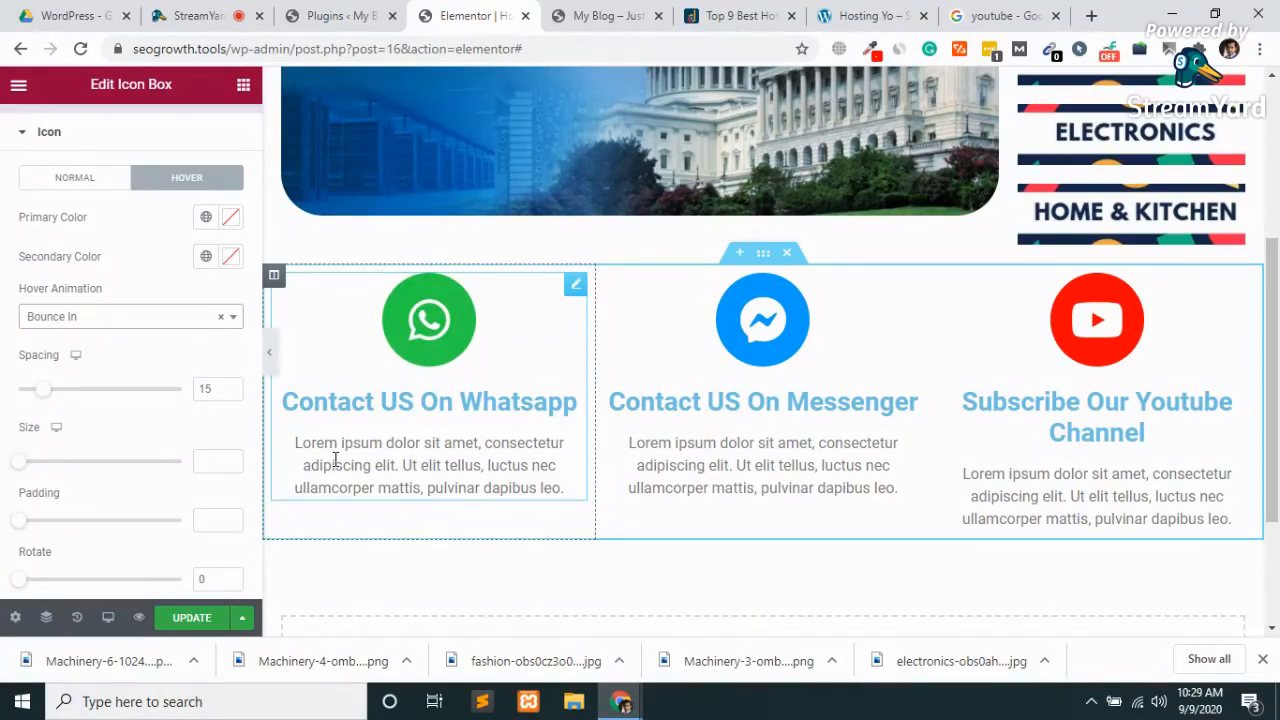
Select the Health & Fitness image, and copy the address of the Health & Fitness category page from the dapper.reviews browser tab.
{"action": "scroll", "coordinate": [867, 386], "scroll_direction": "up", "scroll_amount": 3}
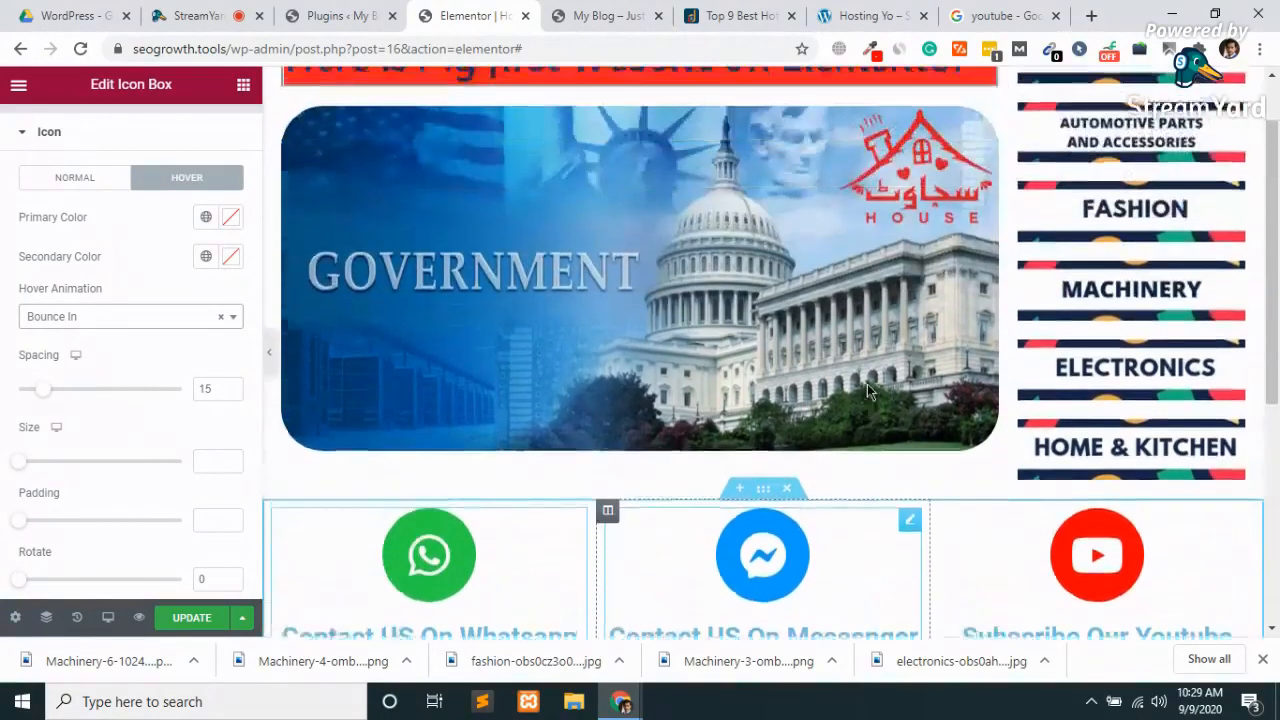
{"action": "scroll", "coordinate": [1137, 328], "scroll_direction": "up", "scroll_amount": 1}
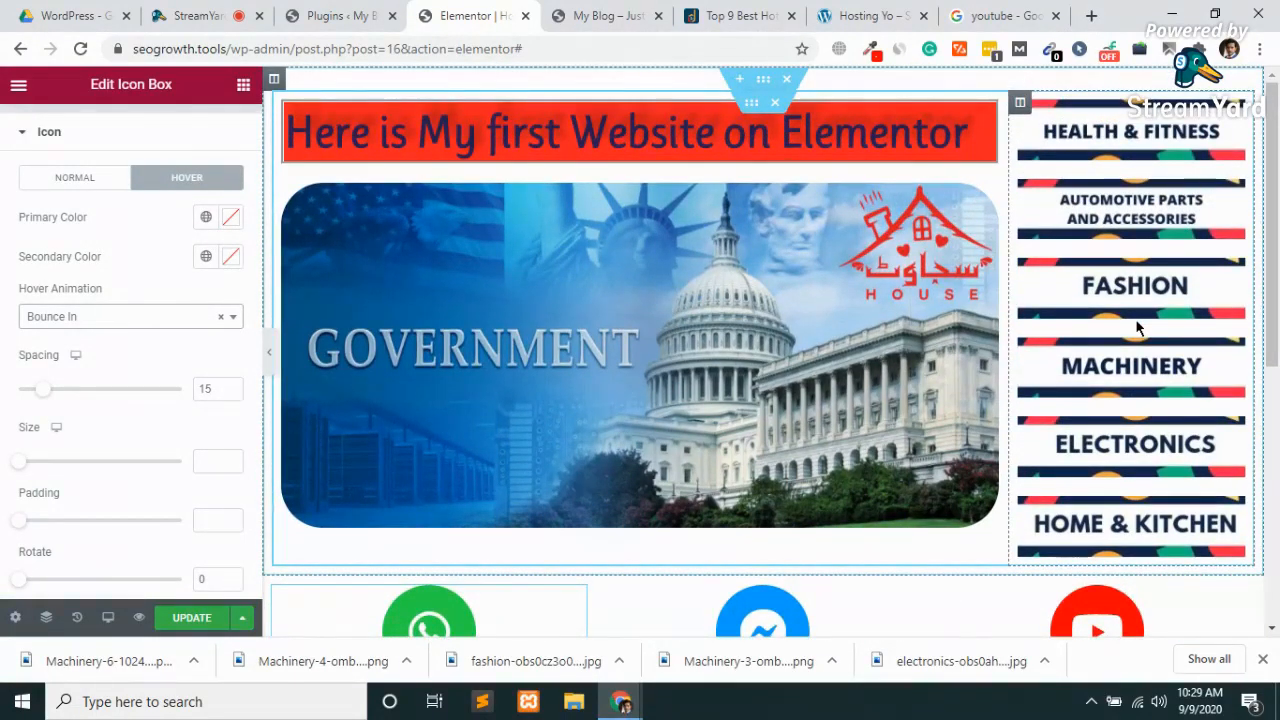
{"action": "left_click", "coordinate": [1137, 133]}
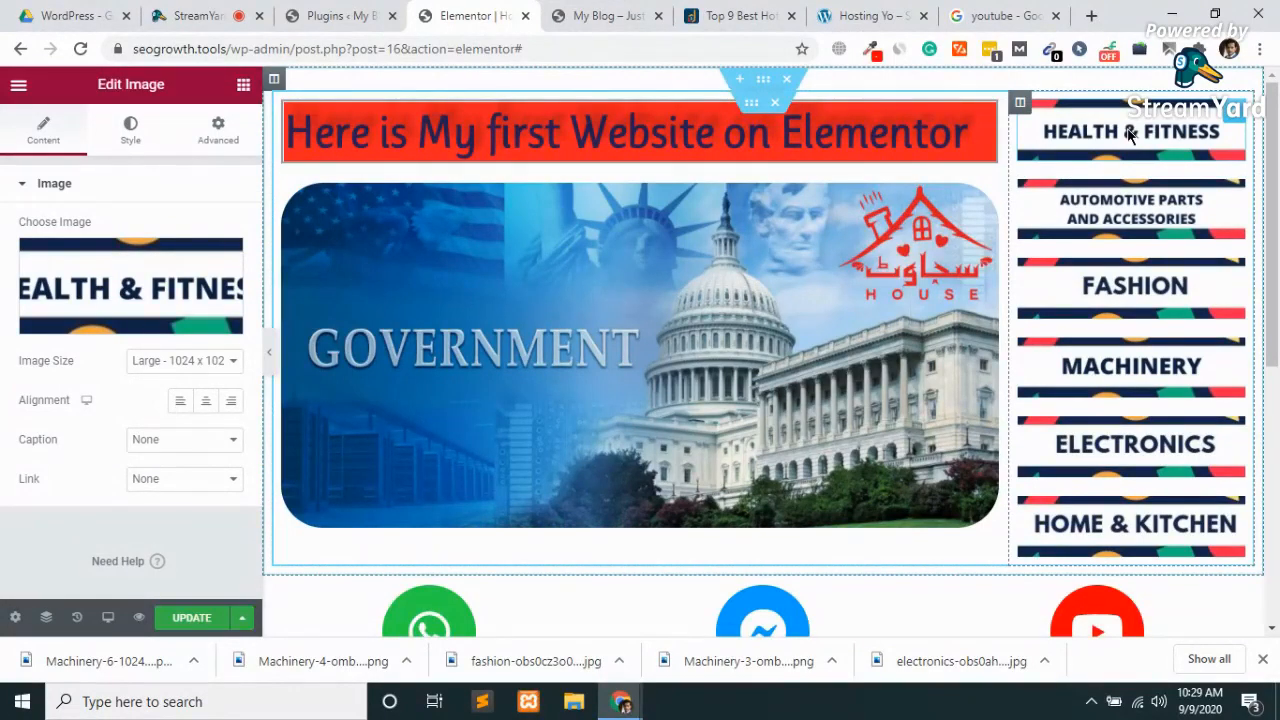
{"action": "left_click", "coordinate": [755, 15]}
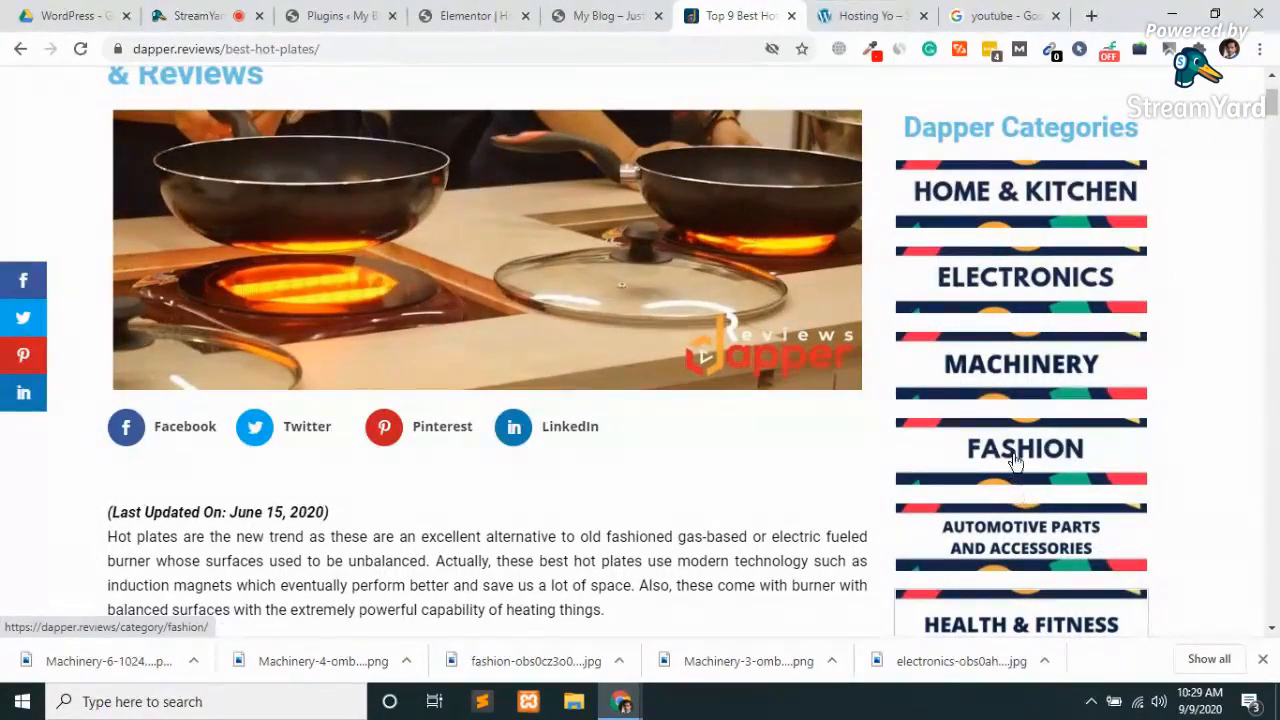
{"action": "scroll", "coordinate": [1015, 460], "scroll_direction": "down", "scroll_amount": 2}
{"action": "scroll", "coordinate": [1015, 460], "scroll_direction": "down", "scroll_amount": 2}
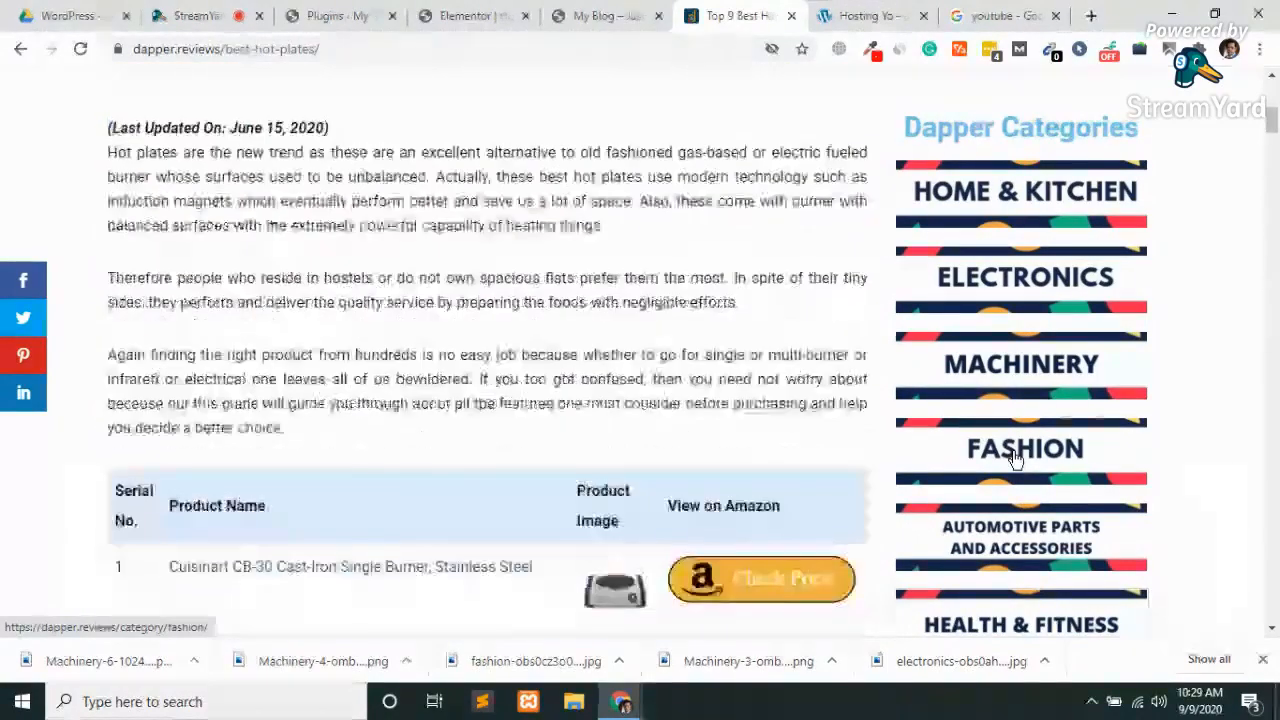
{"action": "left_click", "coordinate": [1262, 667]}
{"action": "left_click", "coordinate": [1013, 615]}
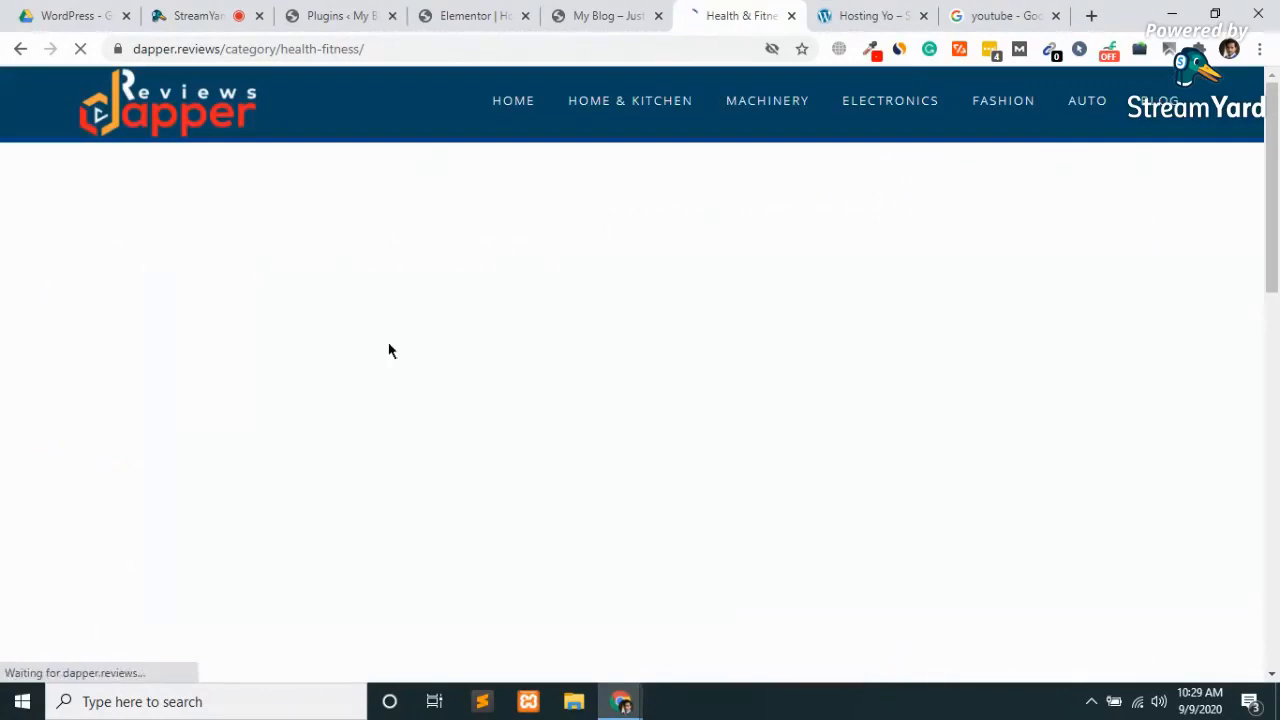
{"action": "left_click", "coordinate": [226, 51]}
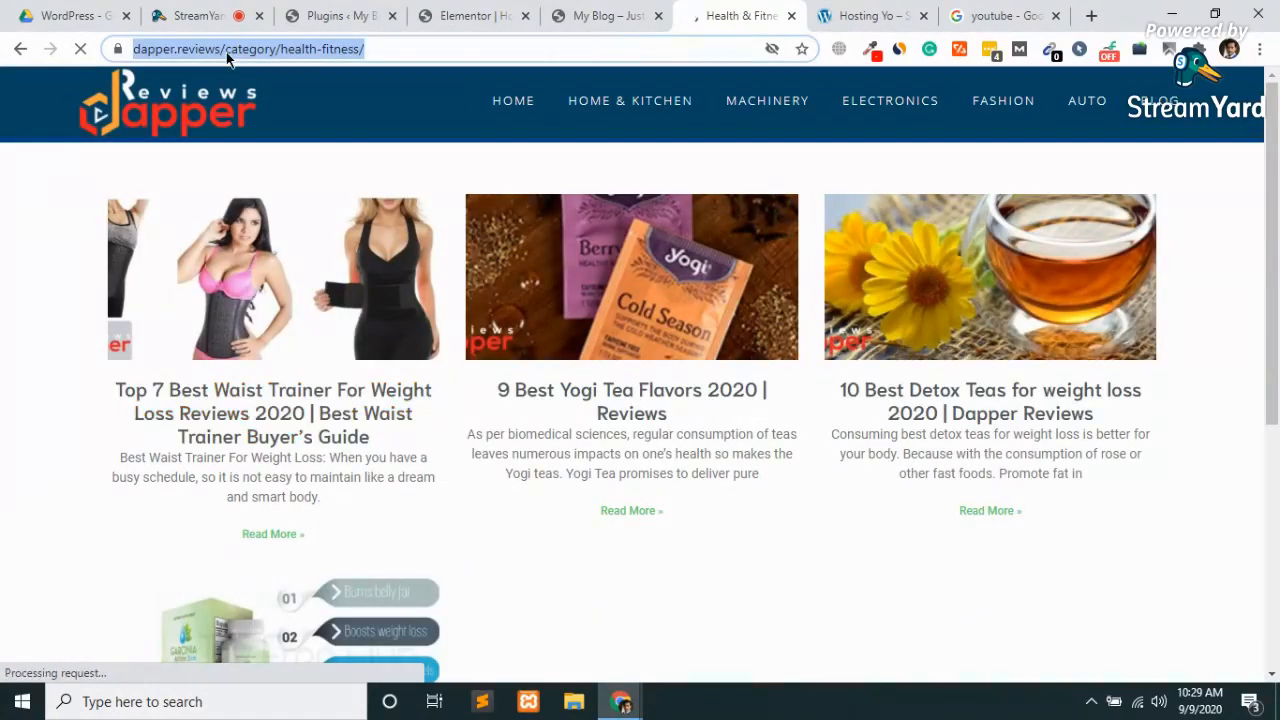
{"action": "left_click", "coordinate": [590, 15]}
{"action": "left_click", "coordinate": [432, 10]}
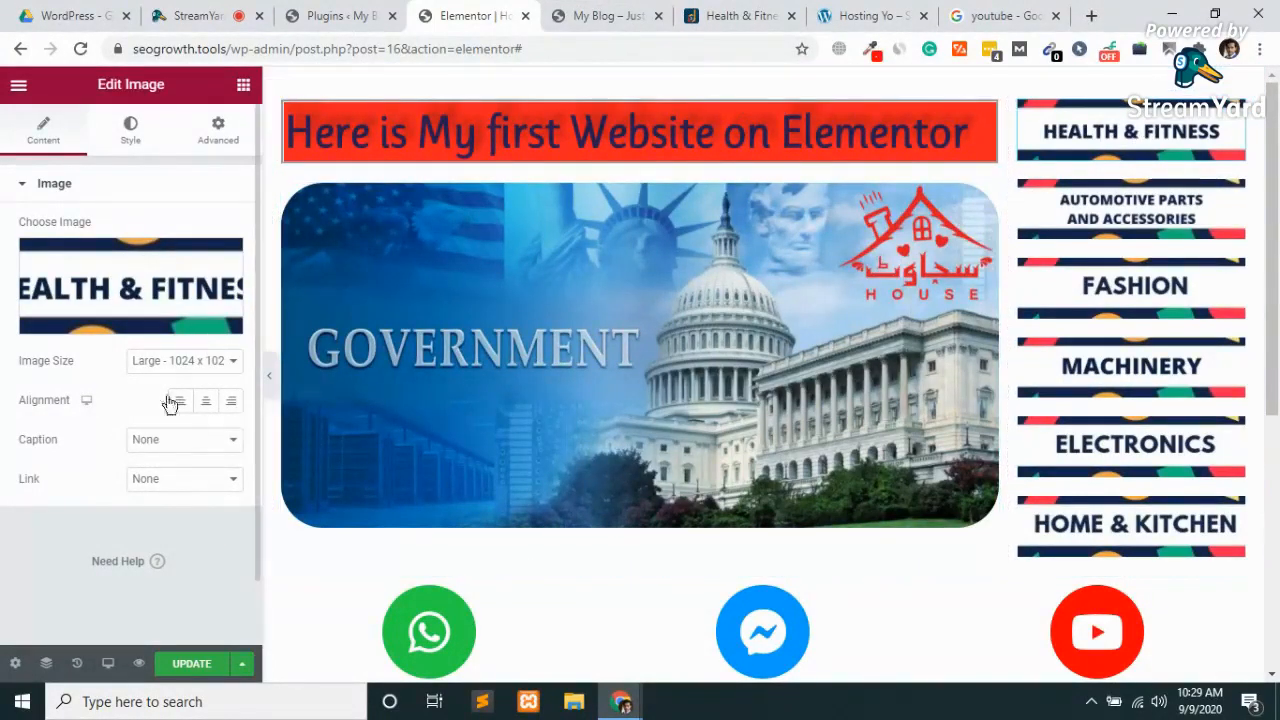
{"action": "left_click", "coordinate": [179, 484]}
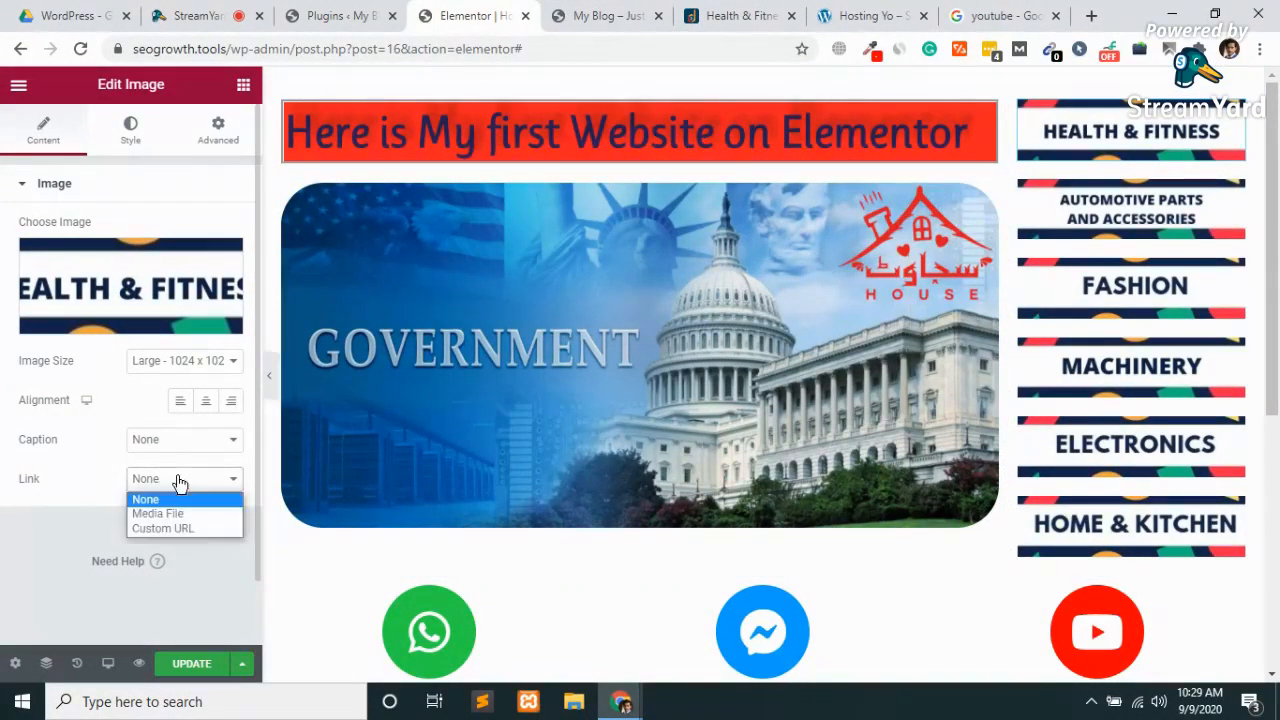
{"action": "left_click", "coordinate": [167, 528]}
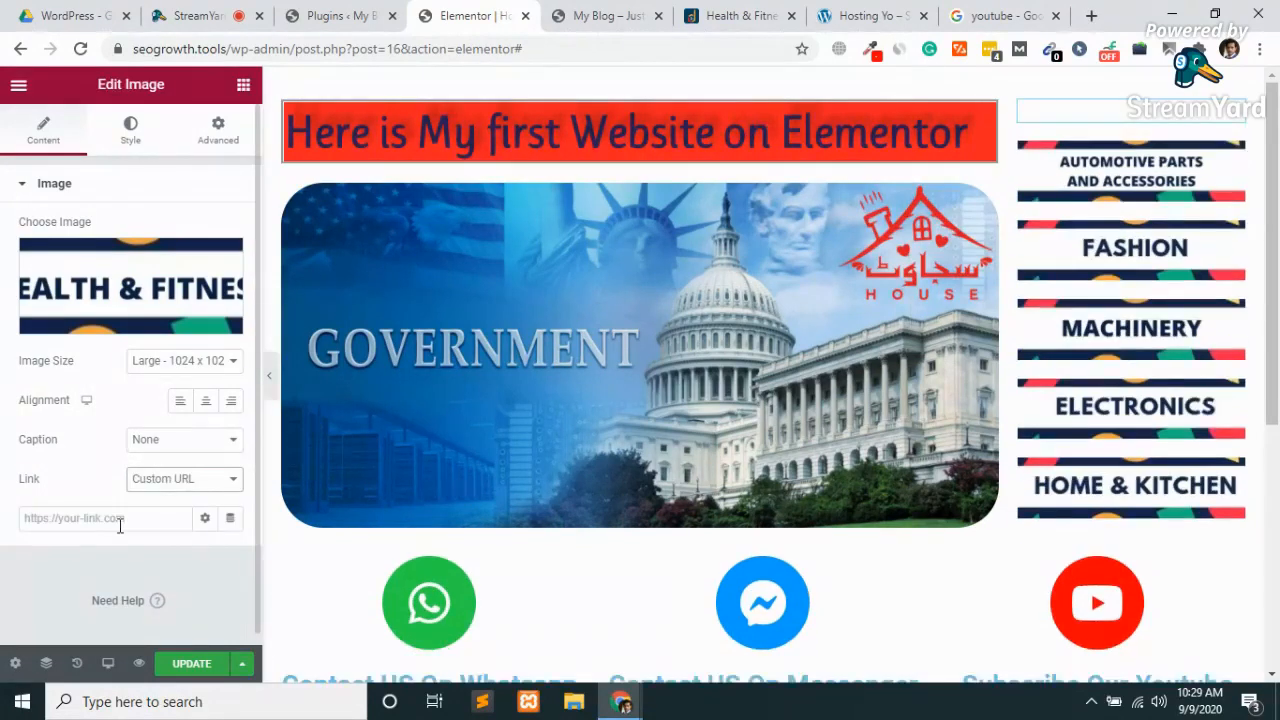
{"action": "left_click", "coordinate": [119, 521]}
{"action": "key", "text": "ctrl+v"}
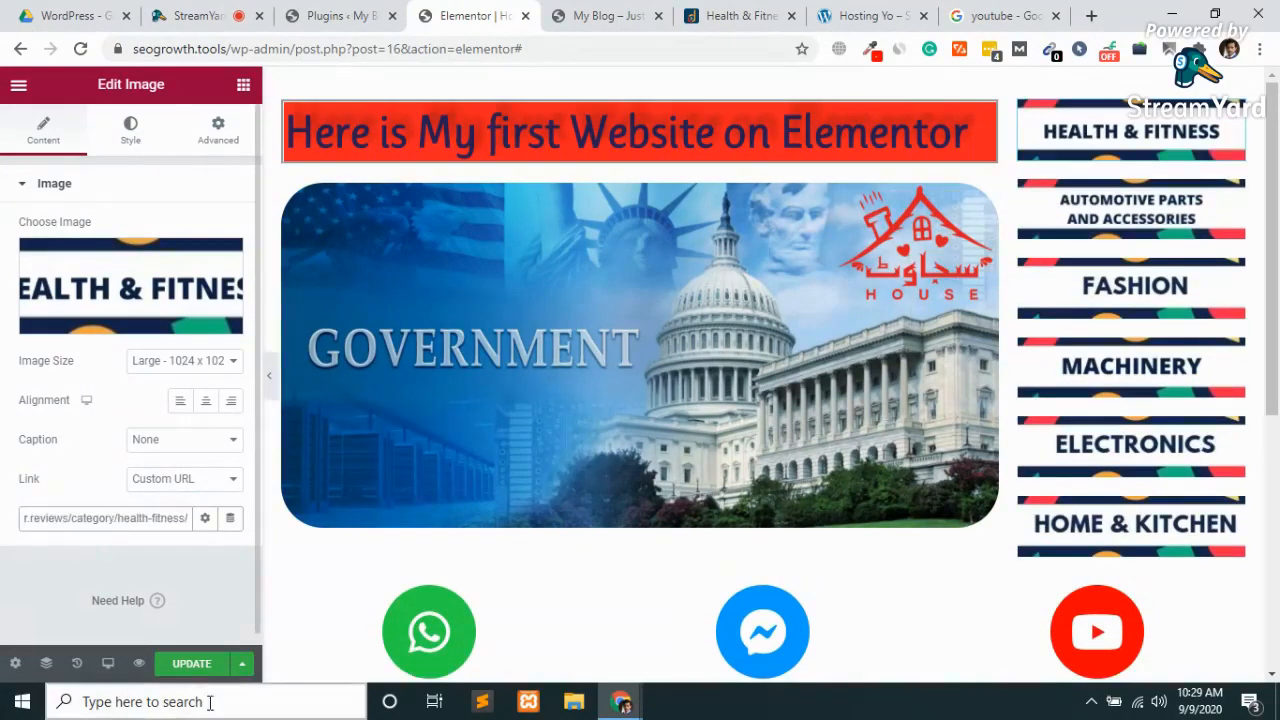
{"action": "left_click", "coordinate": [180, 667]}
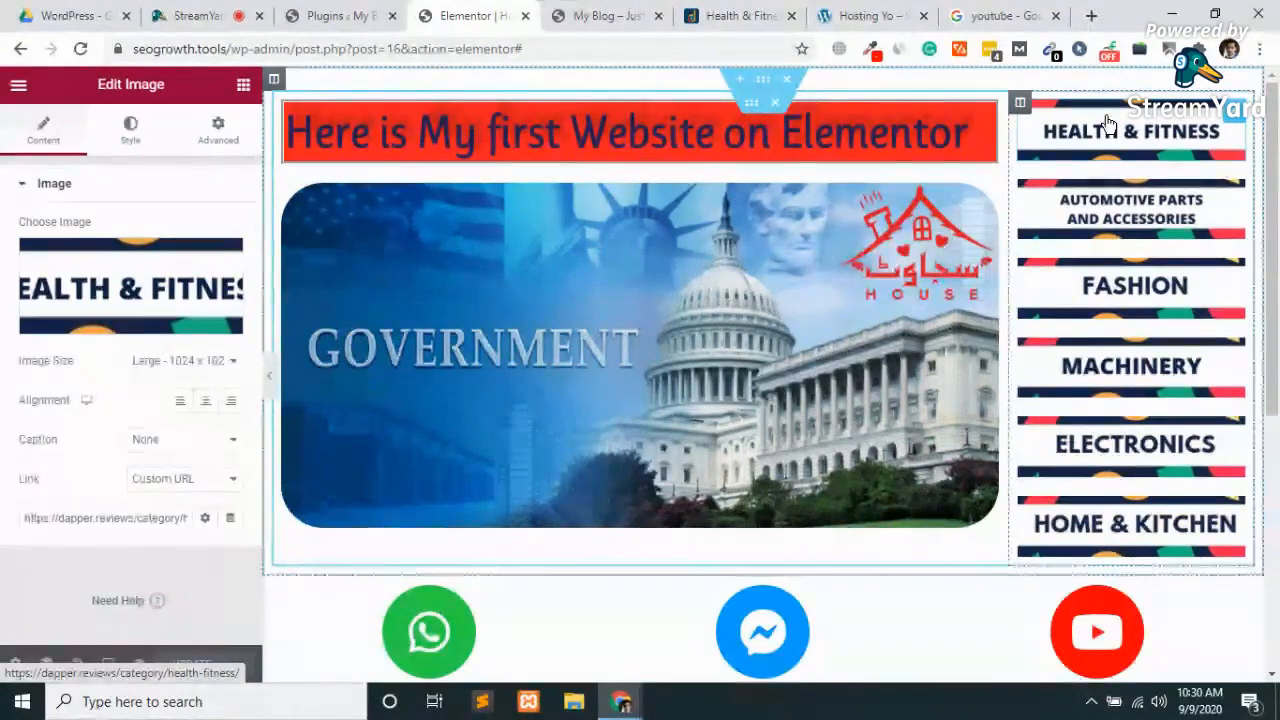
Search the widgets for "cate" and place the Categories widget in a new section below the contact icon boxes.
{"action": "left_click", "coordinate": [243, 84]}
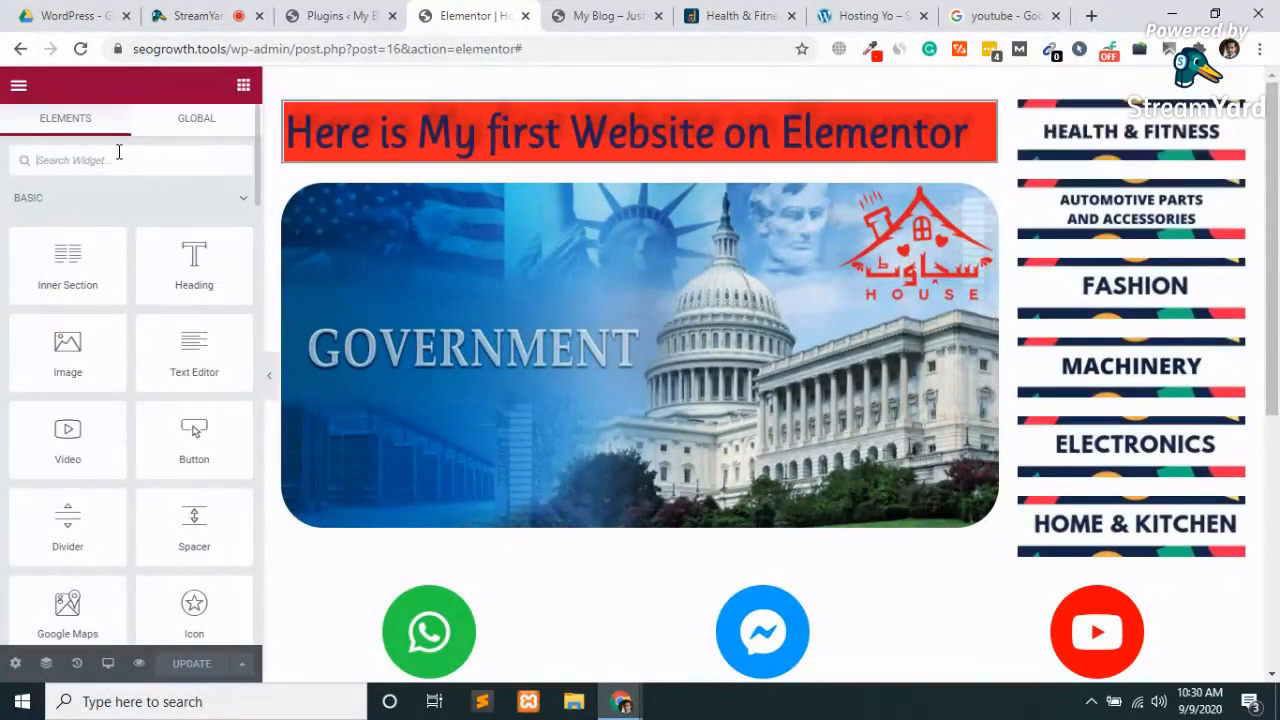
{"action": "type", "text": "cer"}
{"action": "key", "text": "BackSpace"}
{"action": "type", "text": "a"}
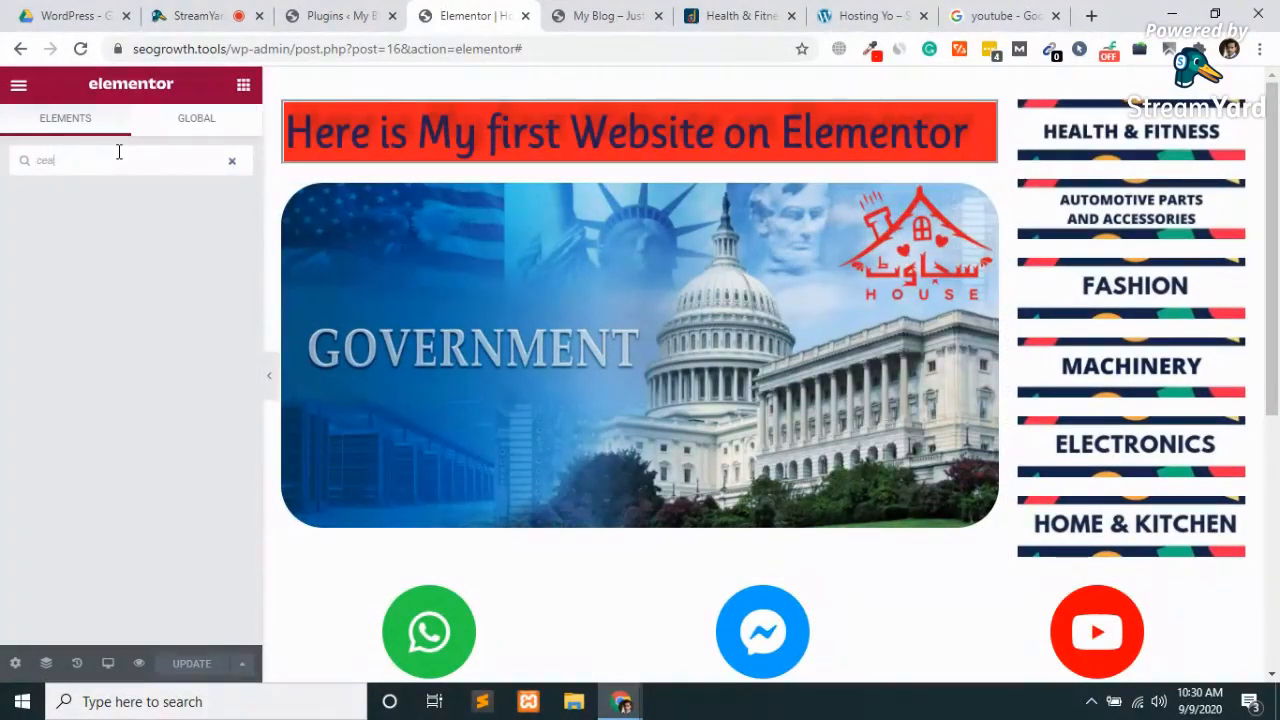
{"action": "key", "text": "BackSpace"}
{"action": "key", "text": "BackSpace"}
{"action": "type", "text": "ate"}
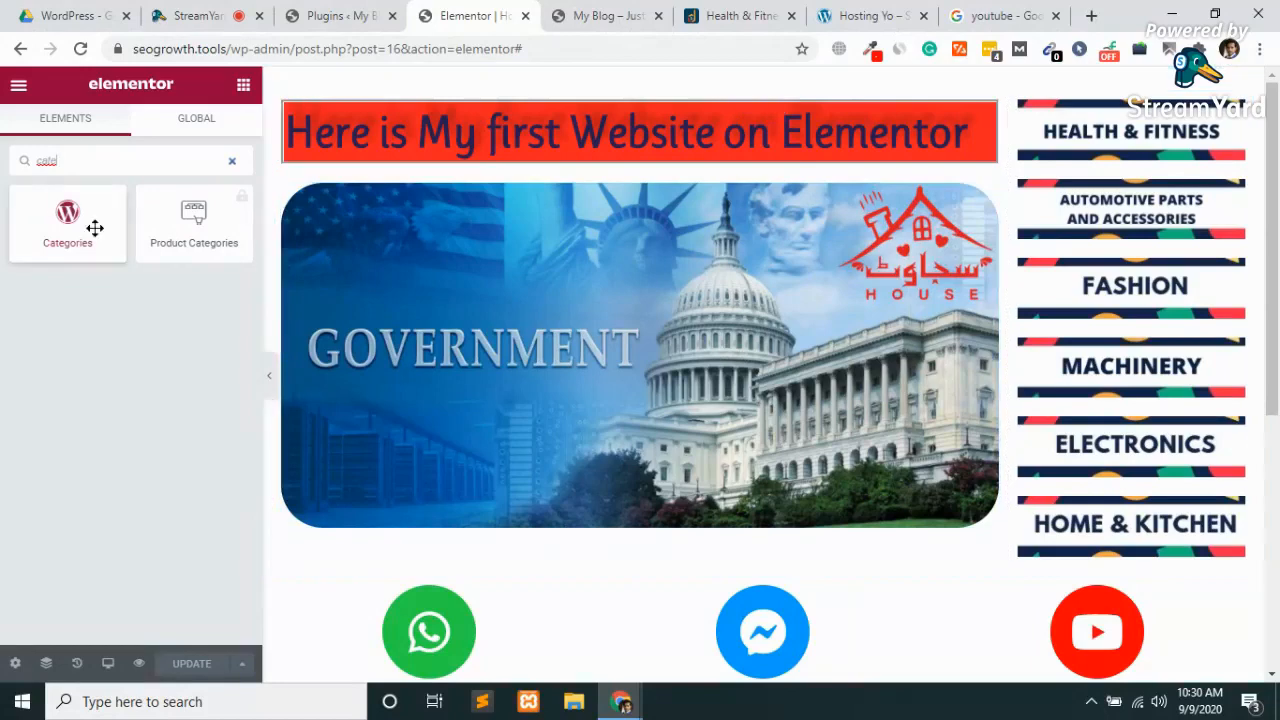
{"action": "scroll", "coordinate": [507, 421], "scroll_direction": "down", "scroll_amount": 4}
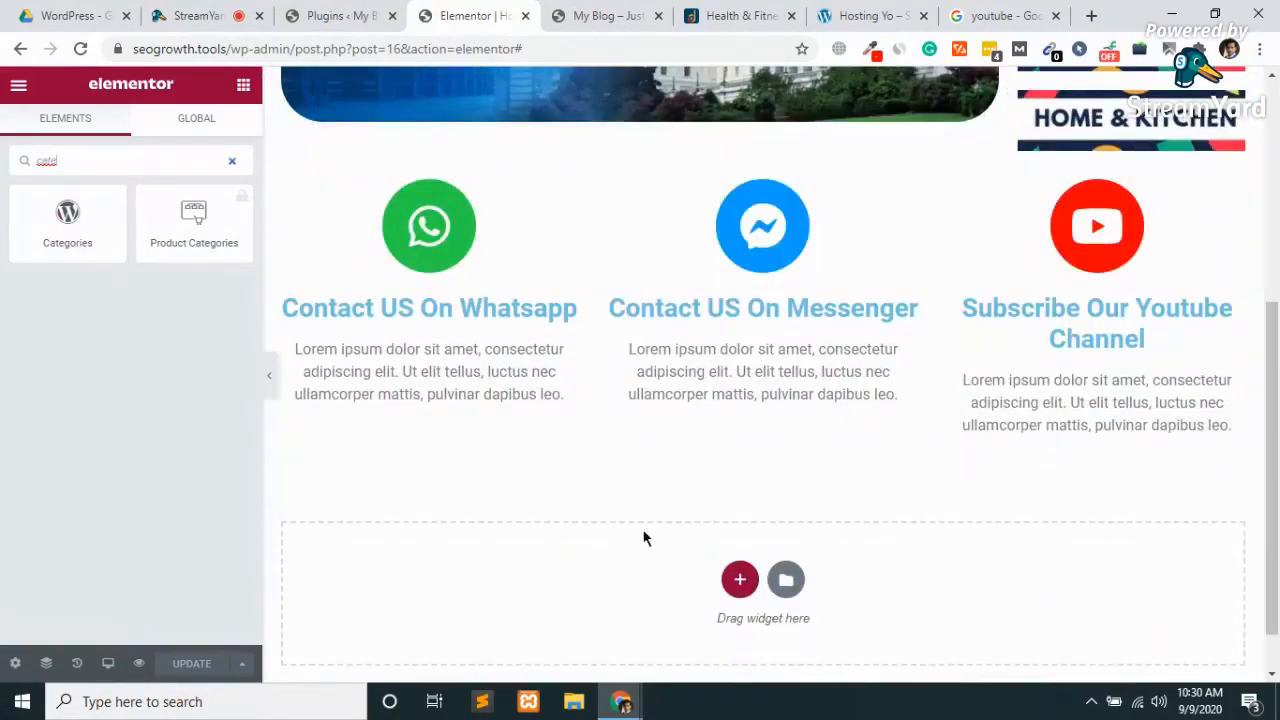
{"action": "left_click_drag", "start_coordinate": [121, 205], "coordinate": [740, 585]}
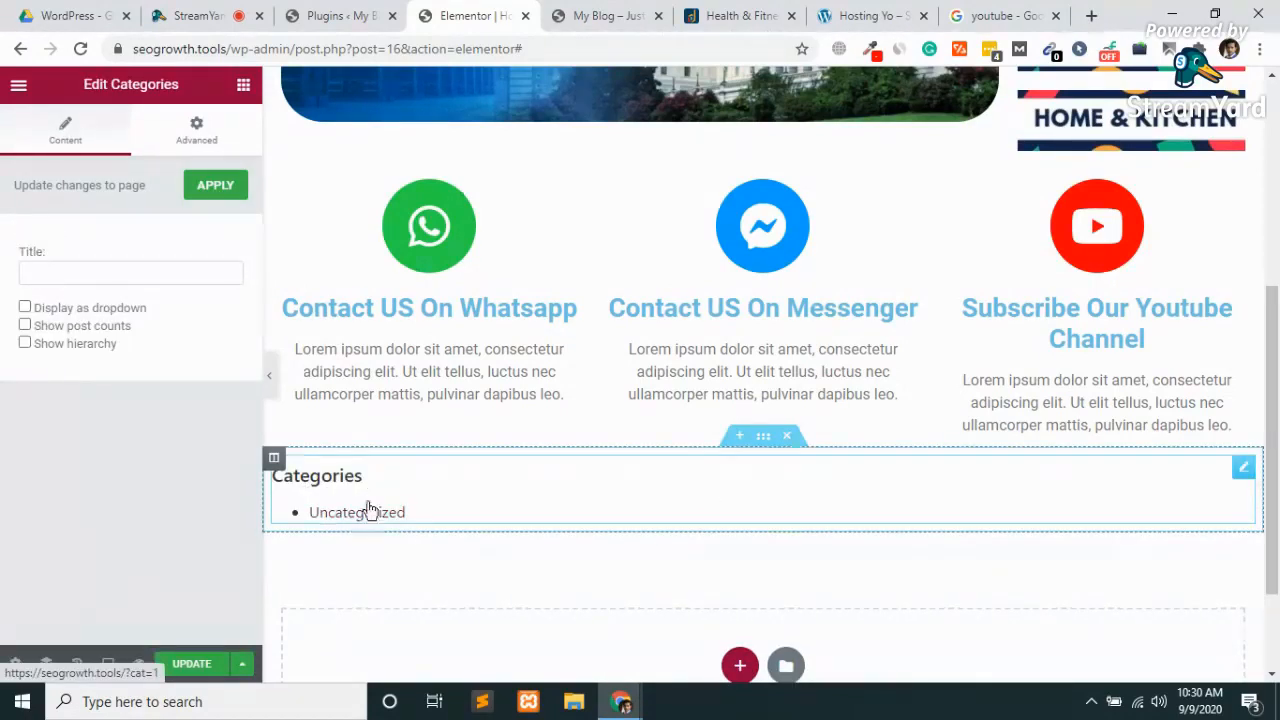
Open the post categories in the WordPress dashboard tab and add a new category named Home & Kitchen.
{"action": "left_click", "coordinate": [383, 10]}
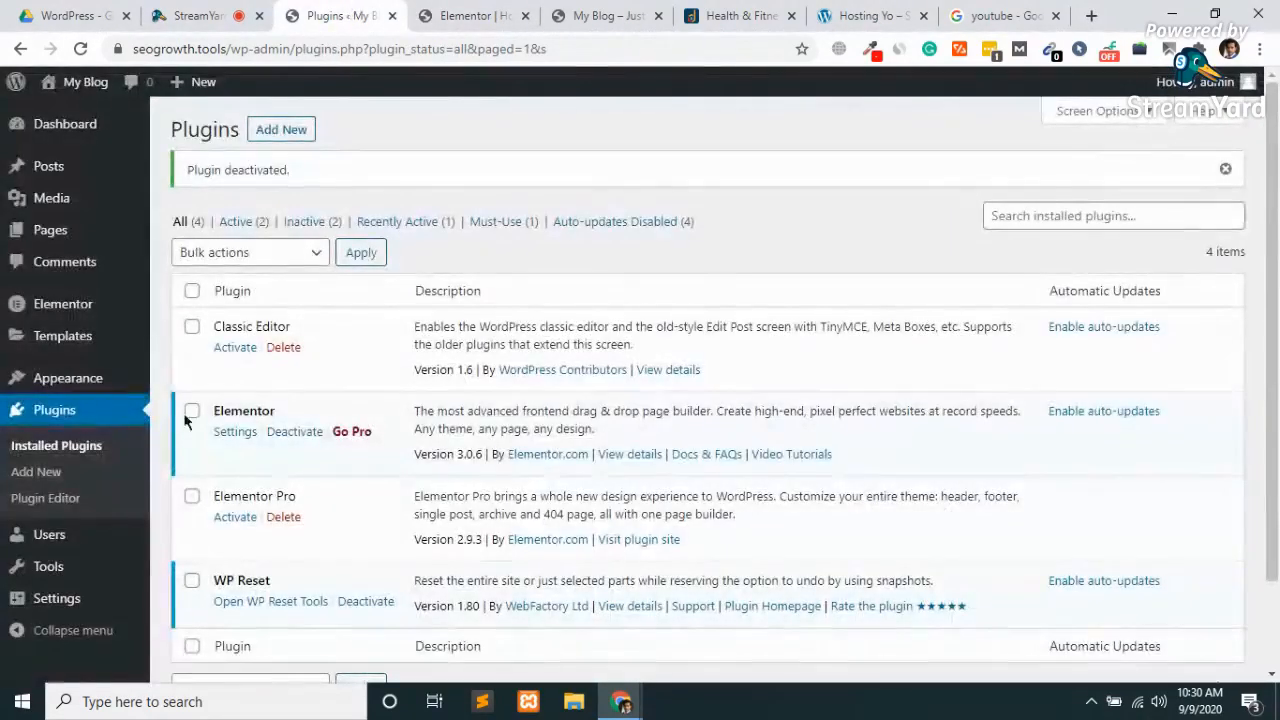
{"action": "mouse_move", "coordinate": [60, 168]}
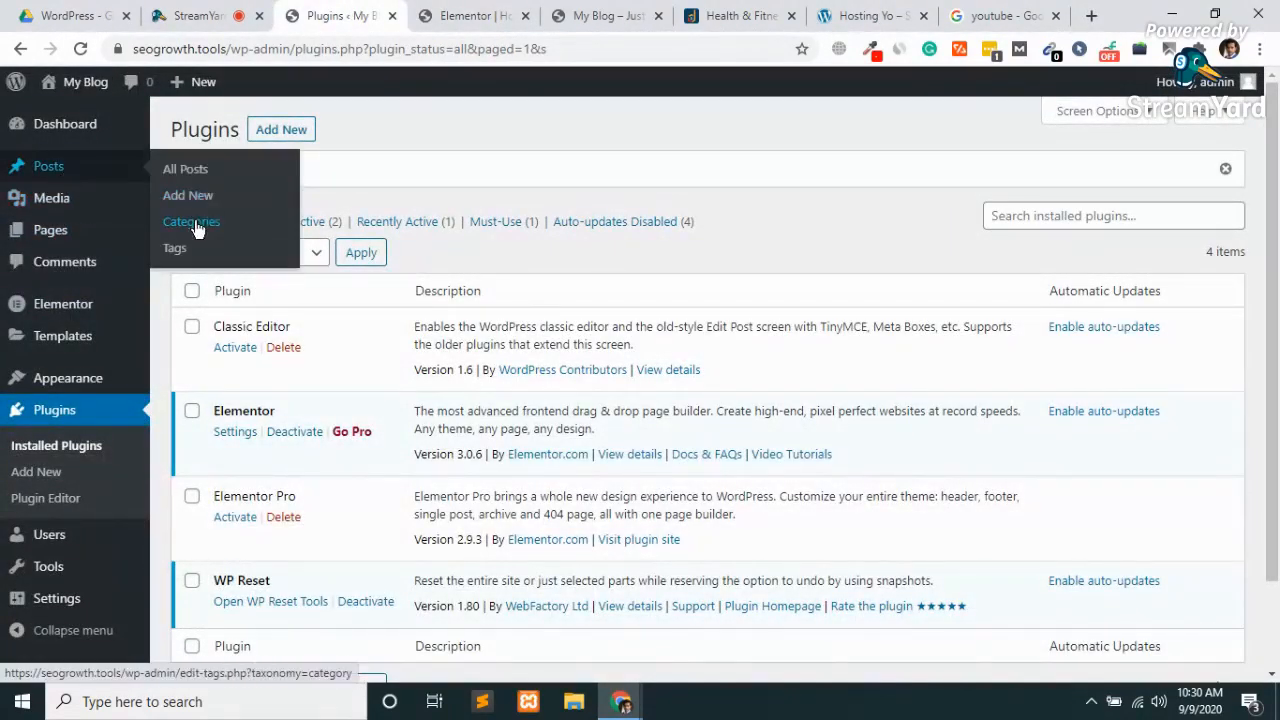
{"action": "left_click", "coordinate": [195, 224]}
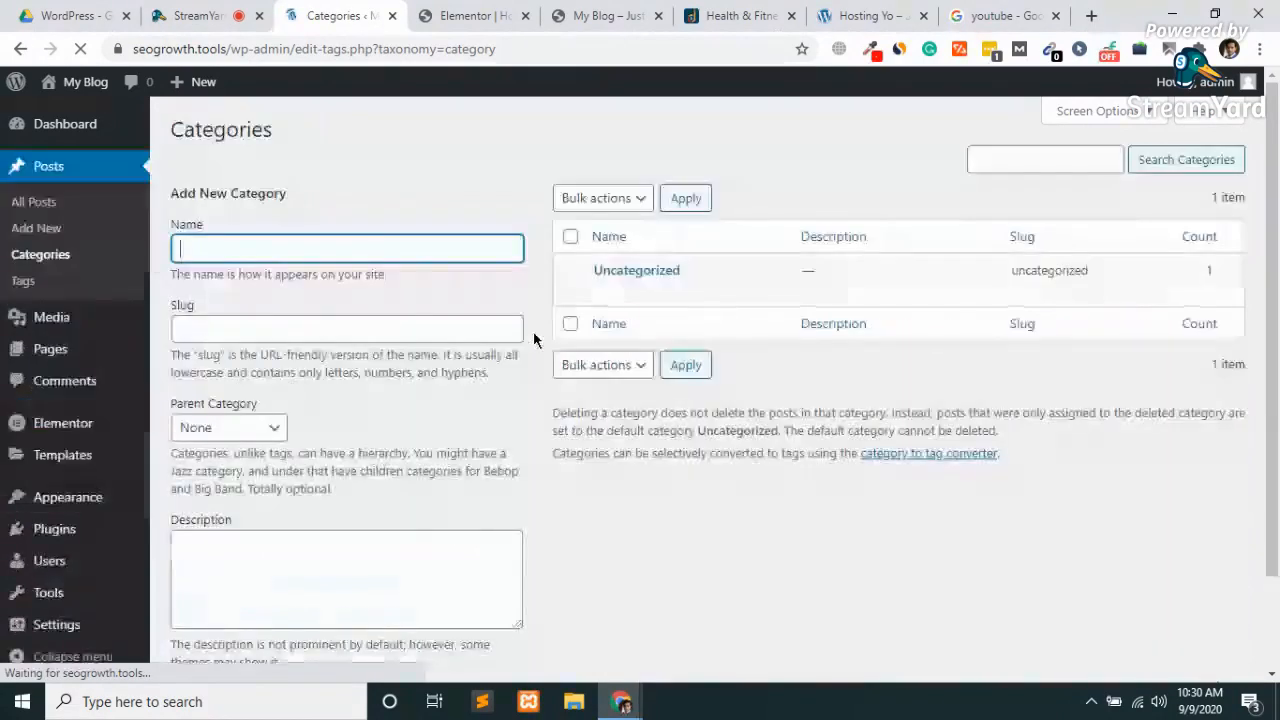
{"action": "type", "text": "Home"}
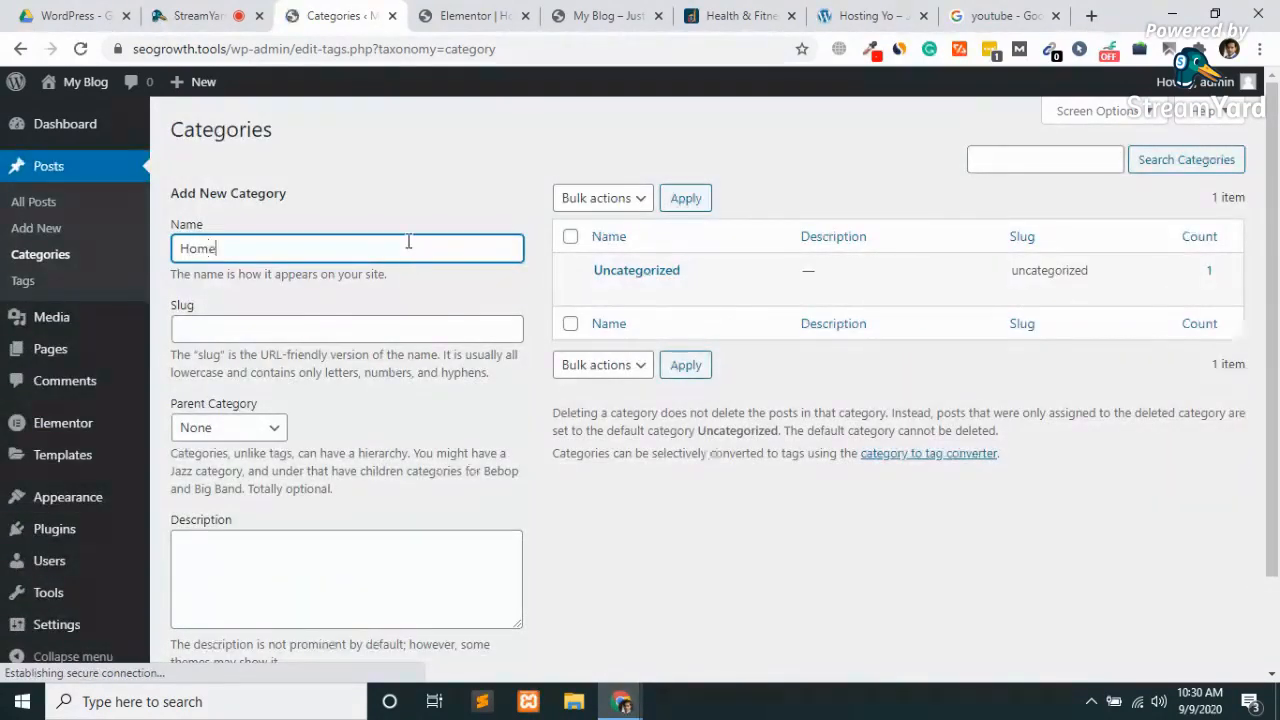
{"action": "type", "text": " $"}
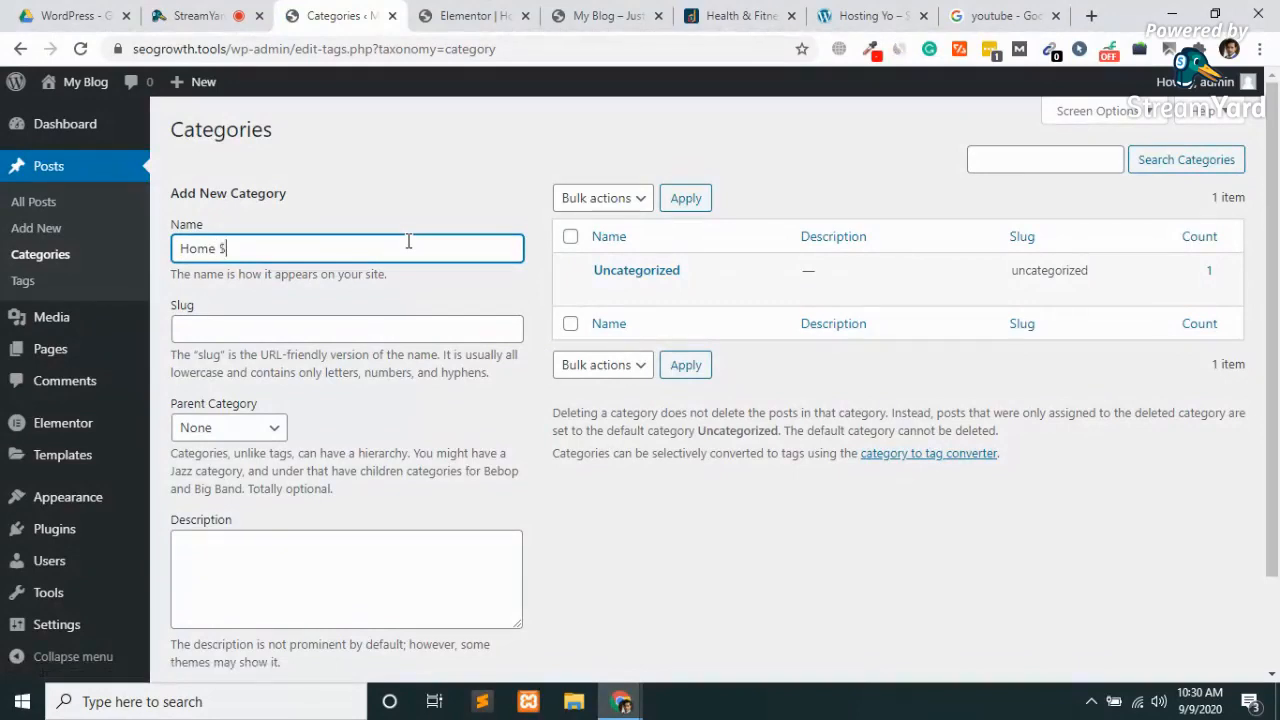
{"action": "type", "text": "Kitc"}
{"action": "key", "text": "BackSpace"}
{"action": "type", "text": "&"}
{"action": "scroll", "coordinate": [294, 507], "scroll_direction": "down", "scroll_amount": 2}
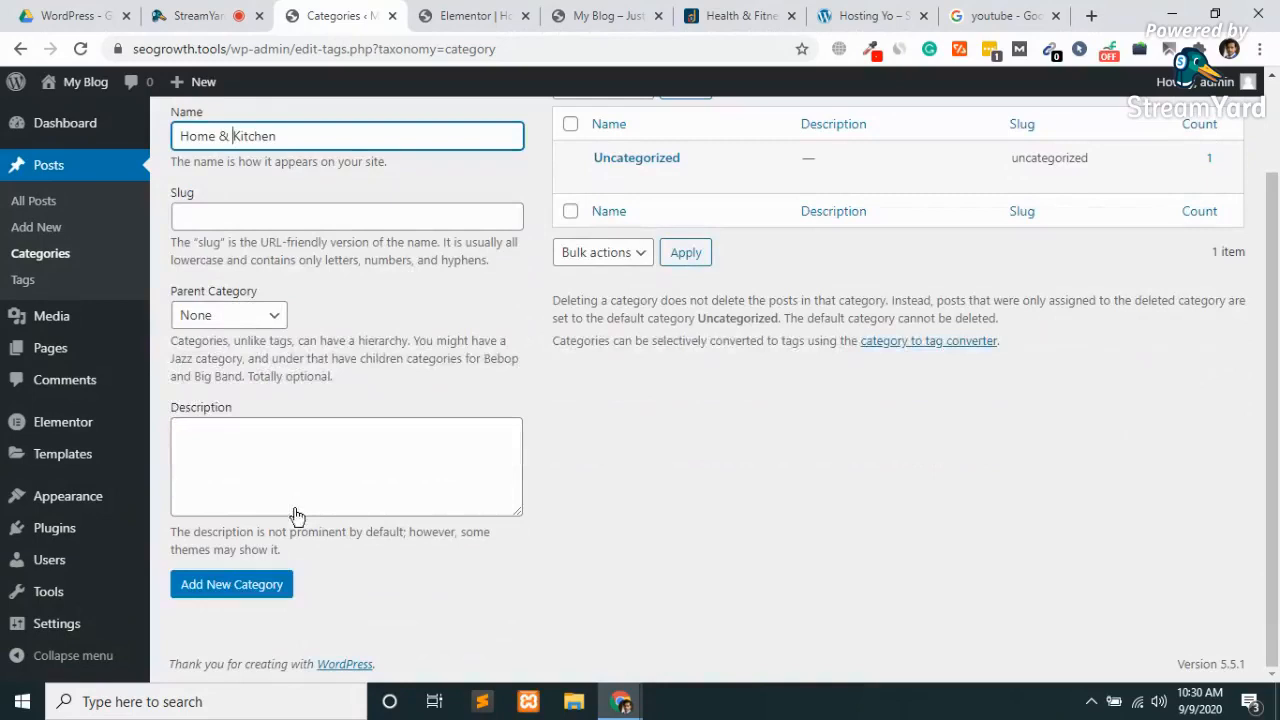
{"action": "left_click", "coordinate": [221, 587]}
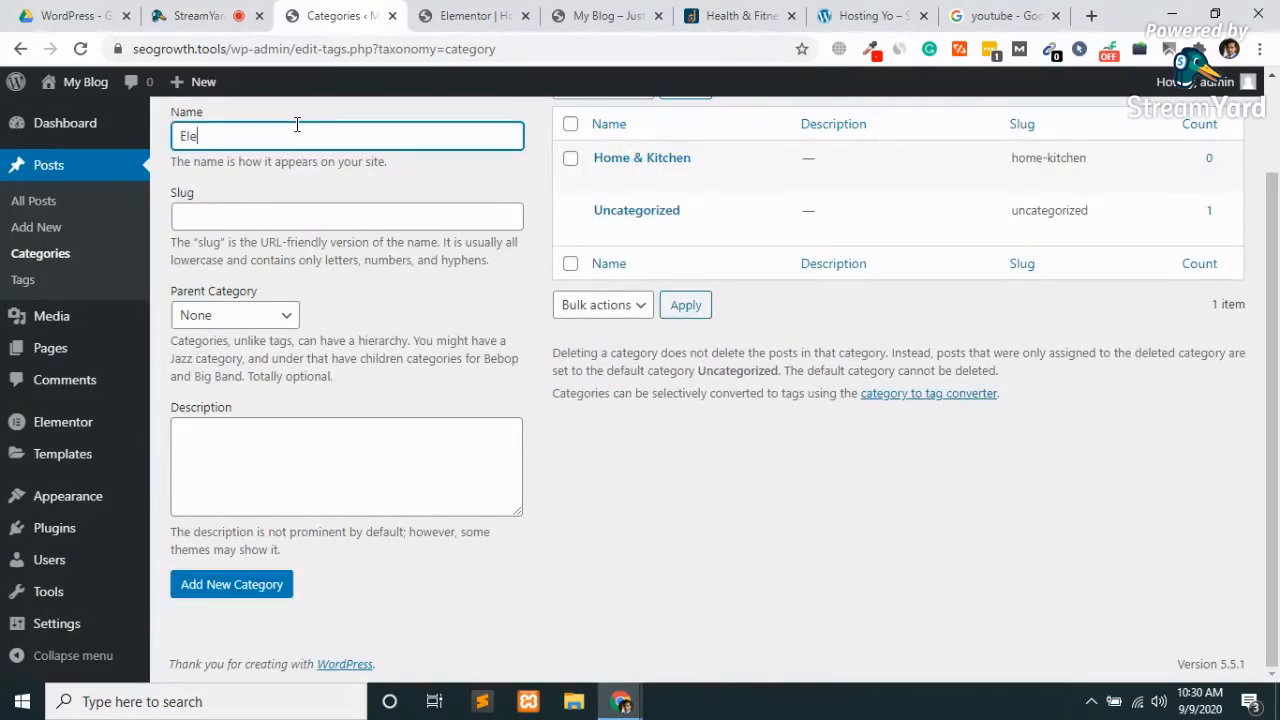
Add two more post categories named Electronics and Food.
{"action": "type", "text": "Electrnoi"}
{"action": "key", "text": "BackSpace"}
{"action": "type", "text": "ics"}
{"action": "left_click", "coordinate": [232, 585]}
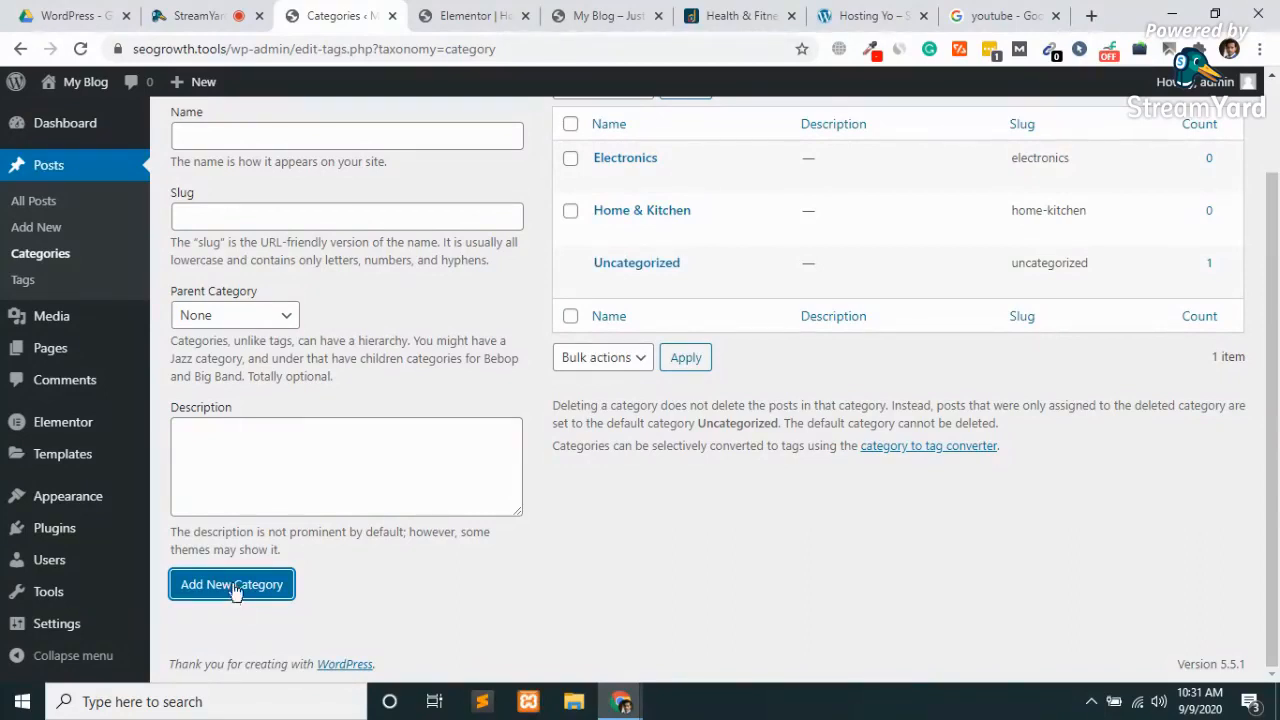
{"action": "left_click", "coordinate": [277, 133]}
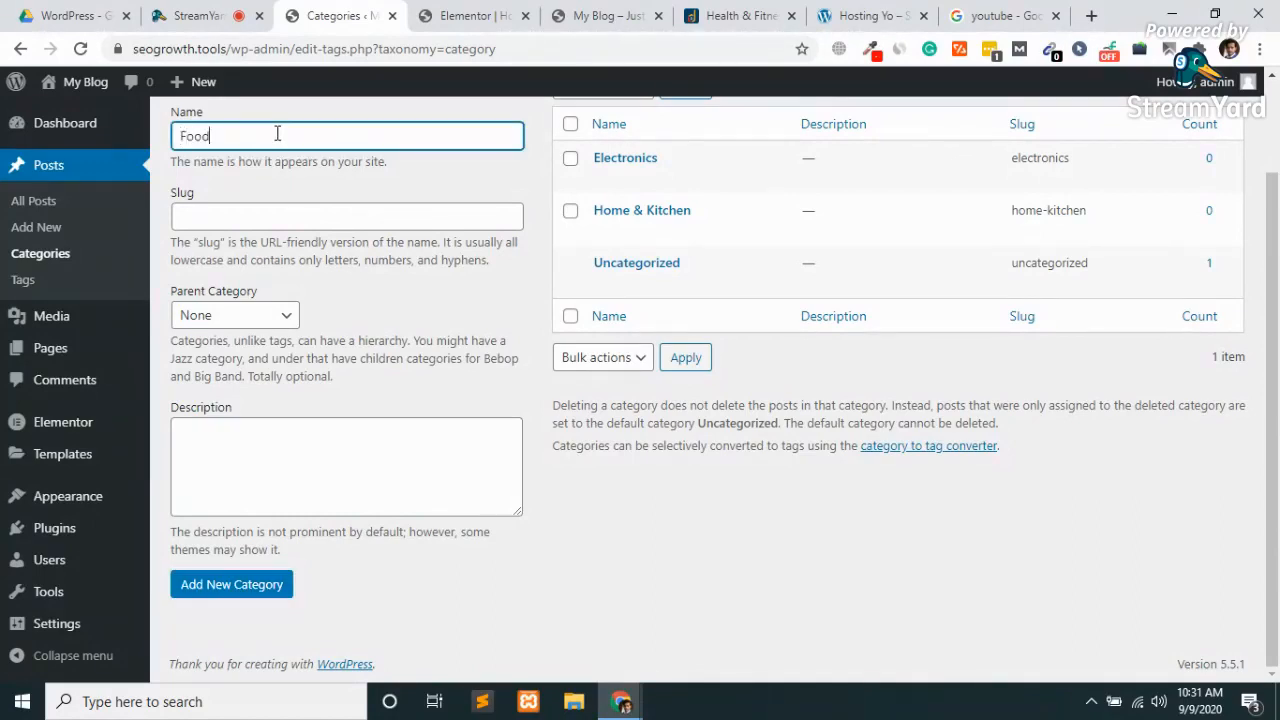
{"action": "left_click", "coordinate": [240, 585]}
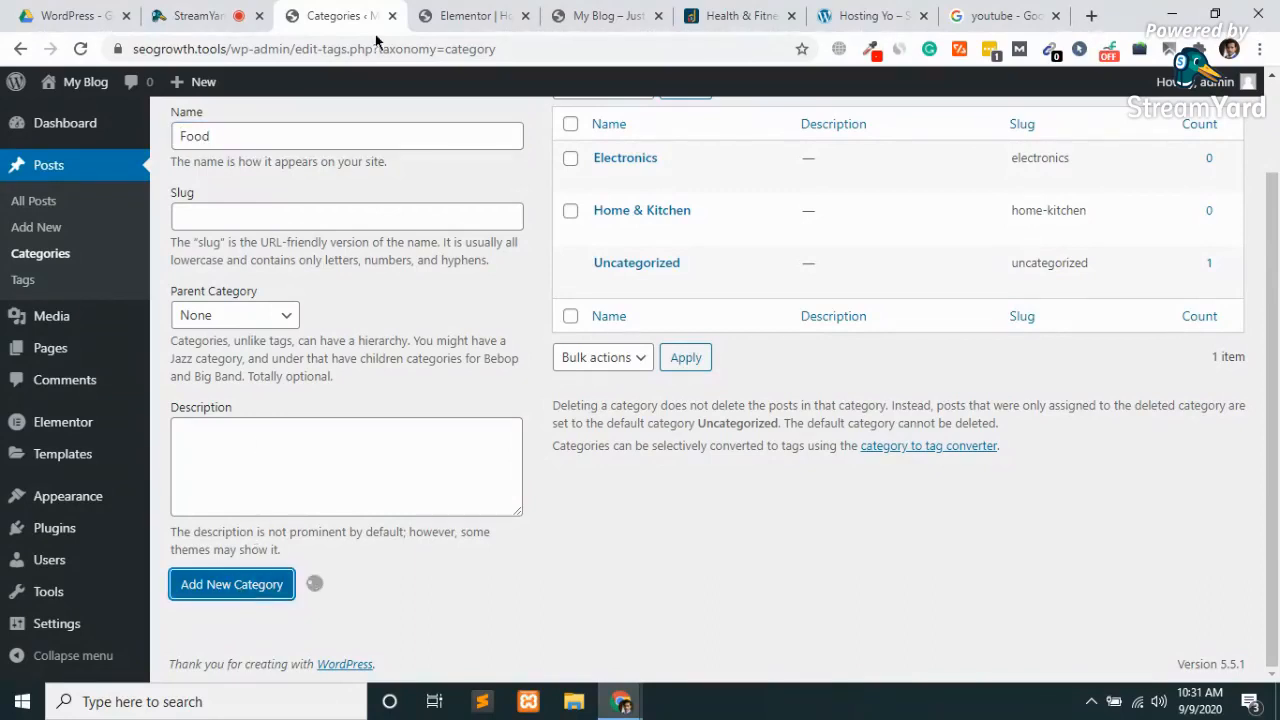
Return to the Elementor editor, update the page with the Categories widget, and switch to the page preview.
{"action": "left_click", "coordinate": [465, 16]}
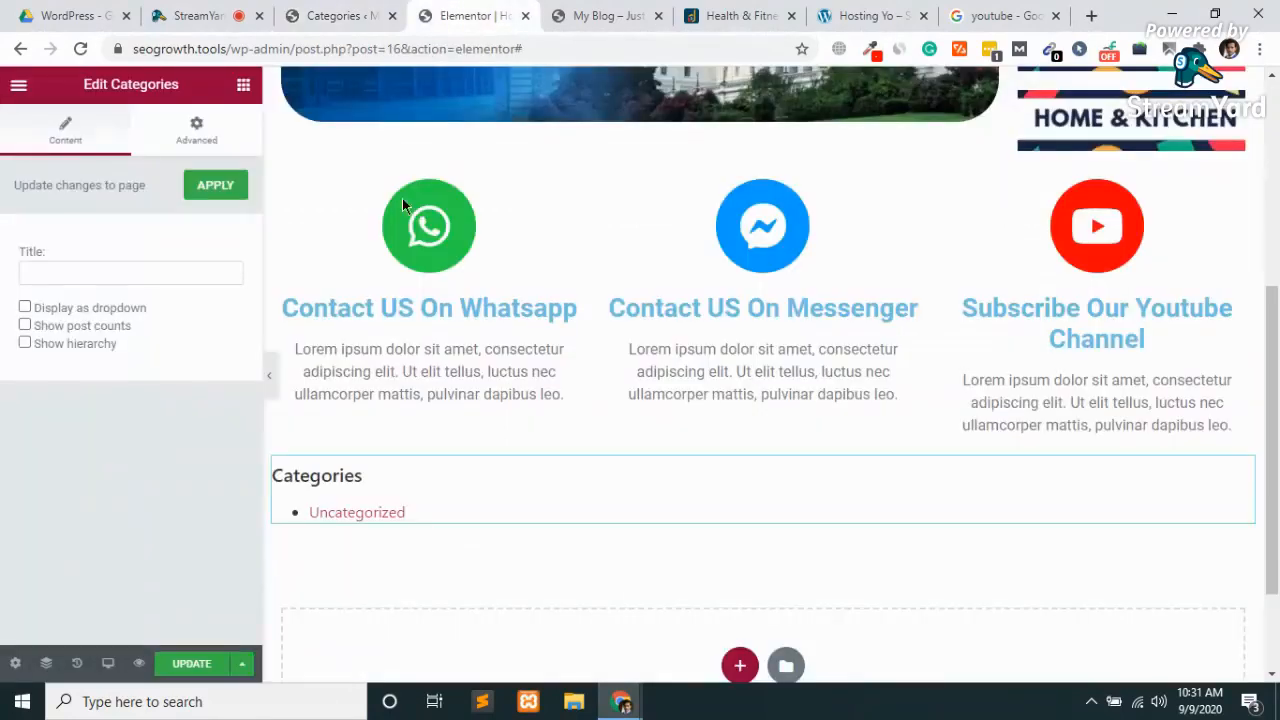
{"action": "left_click", "coordinate": [196, 670]}
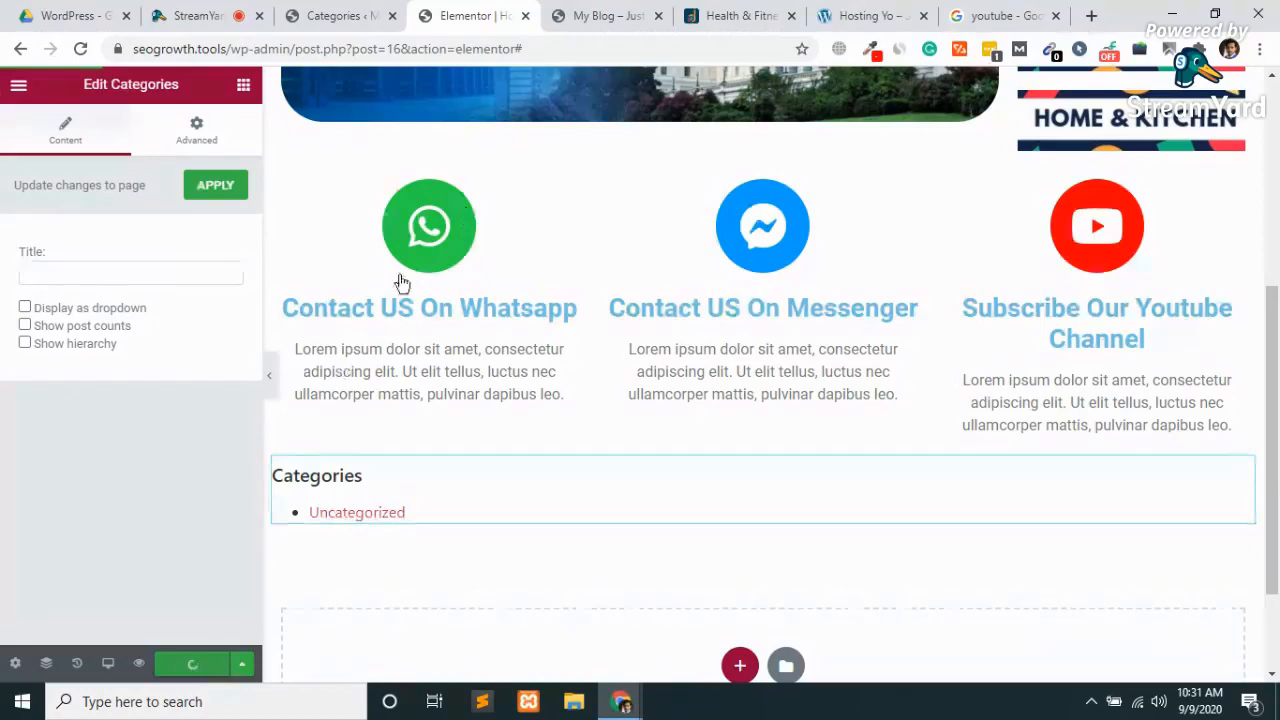
{"action": "left_click", "coordinate": [636, 14]}
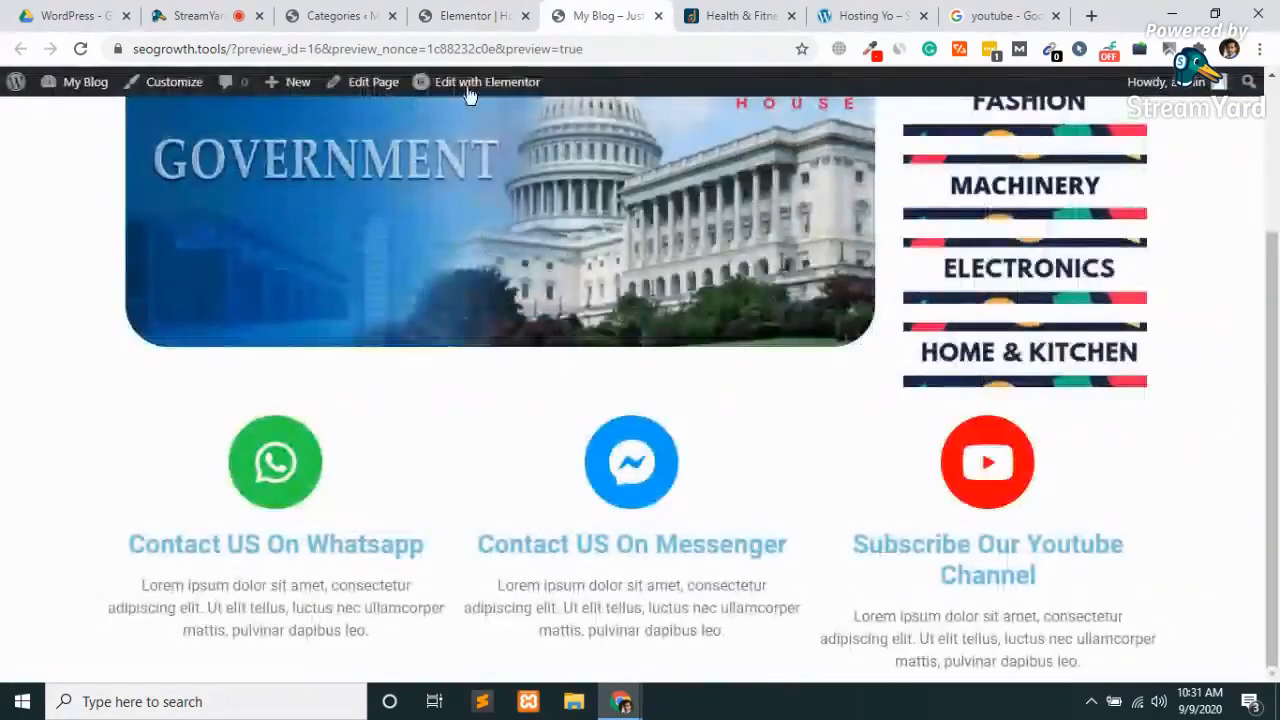
Reload the page preview and check the Categories list below the contact icon boxes.
{"action": "left_click", "coordinate": [450, 48]}
{"action": "key", "text": "Return"}
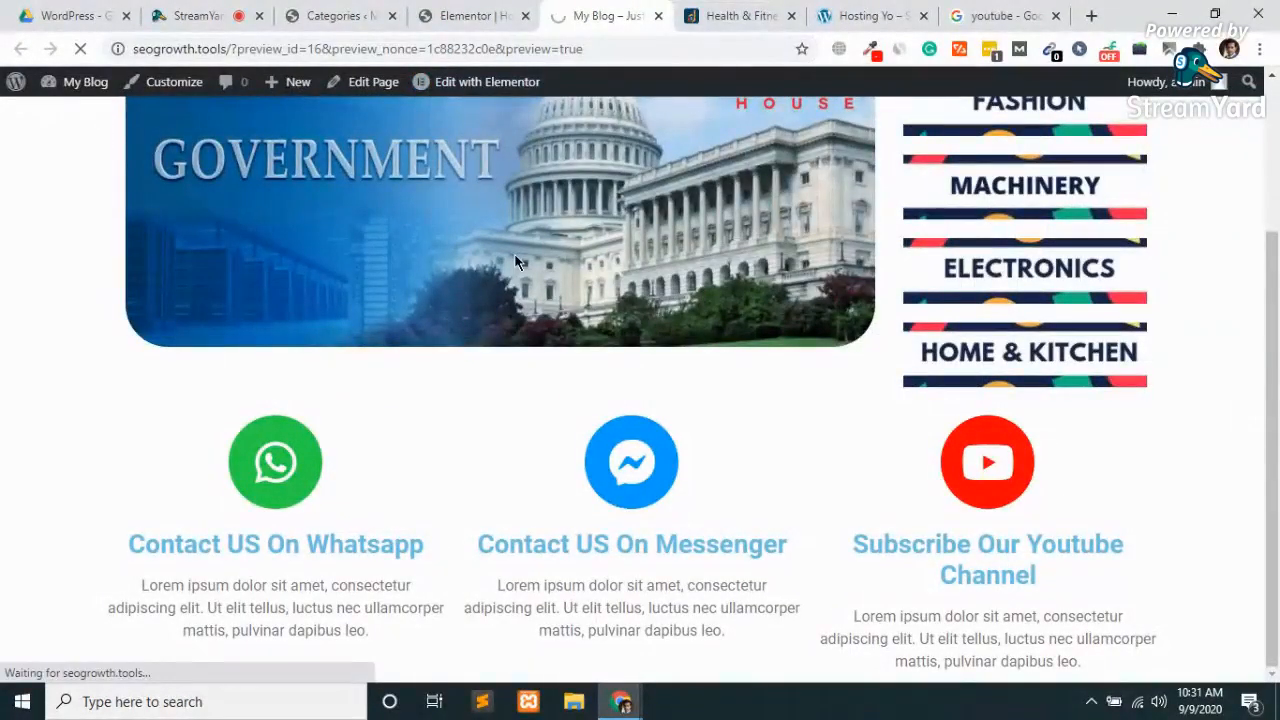
{"action": "scroll", "coordinate": [516, 262], "scroll_direction": "down", "scroll_amount": 1}
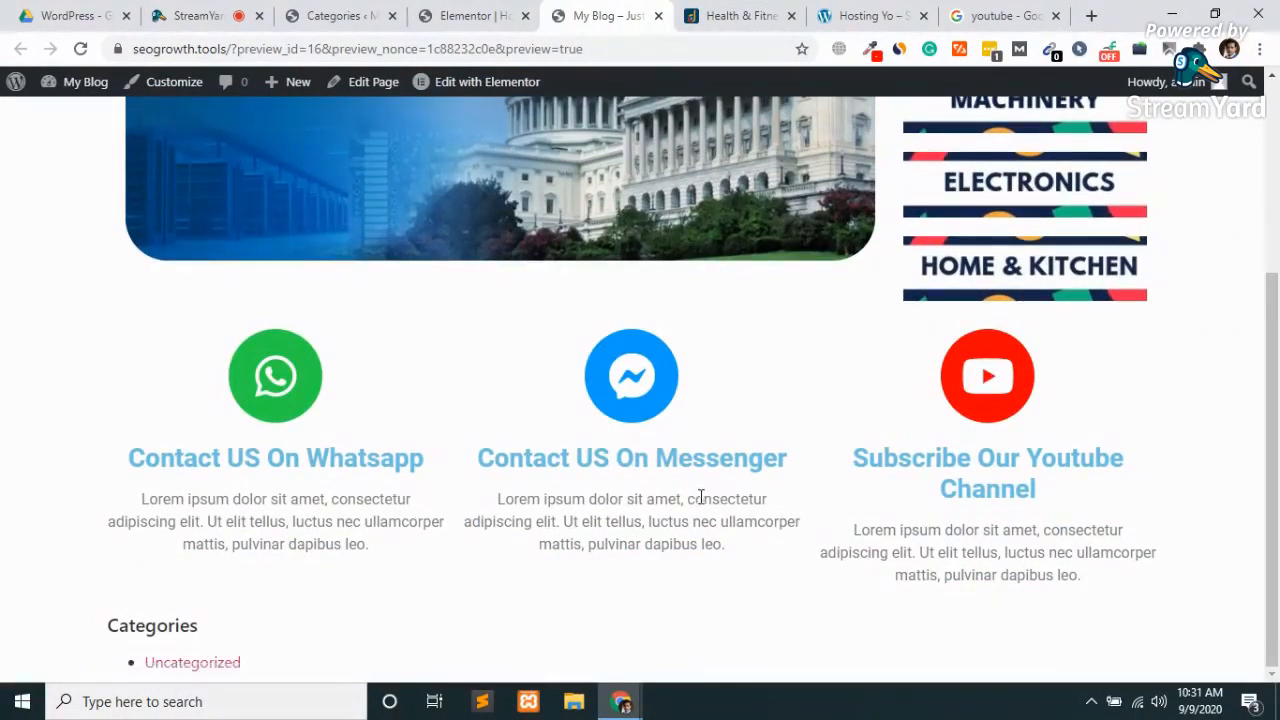
Reload the Elementor editor for the Home page and check the Categories widget against the category list in the dashboard.
{"action": "left_click", "coordinate": [460, 15]}
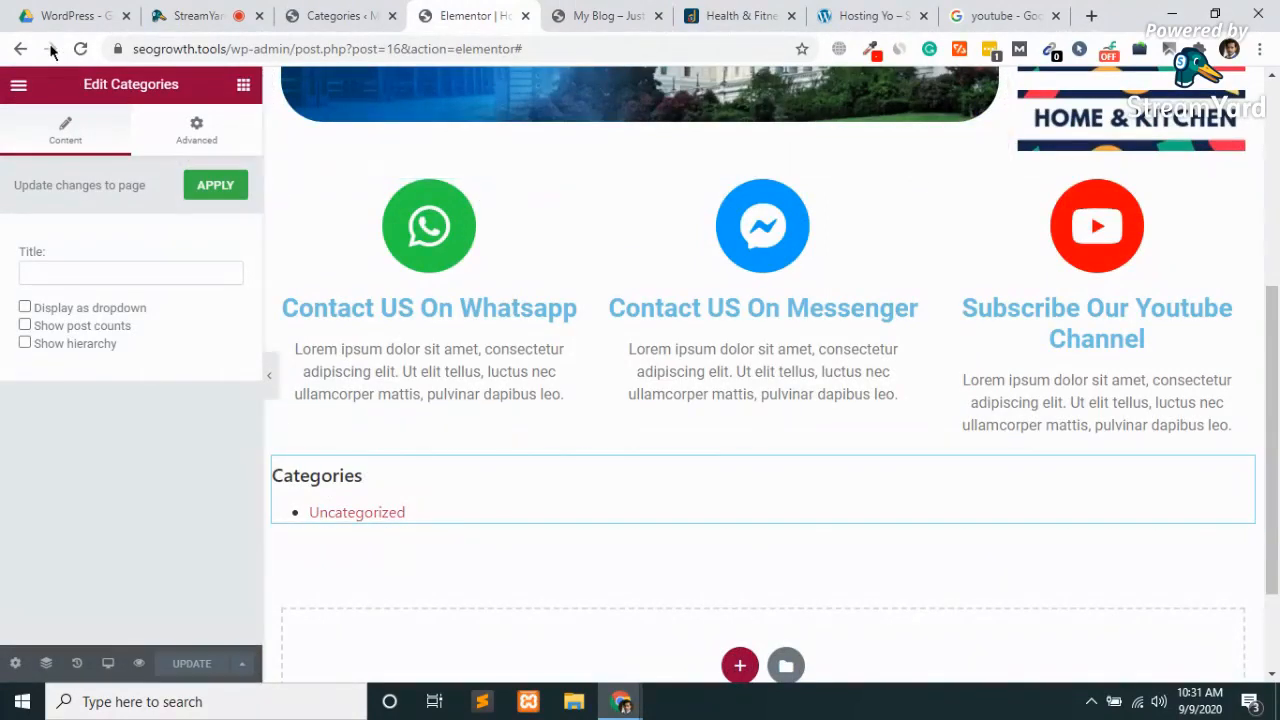
{"action": "left_click", "coordinate": [88, 58]}
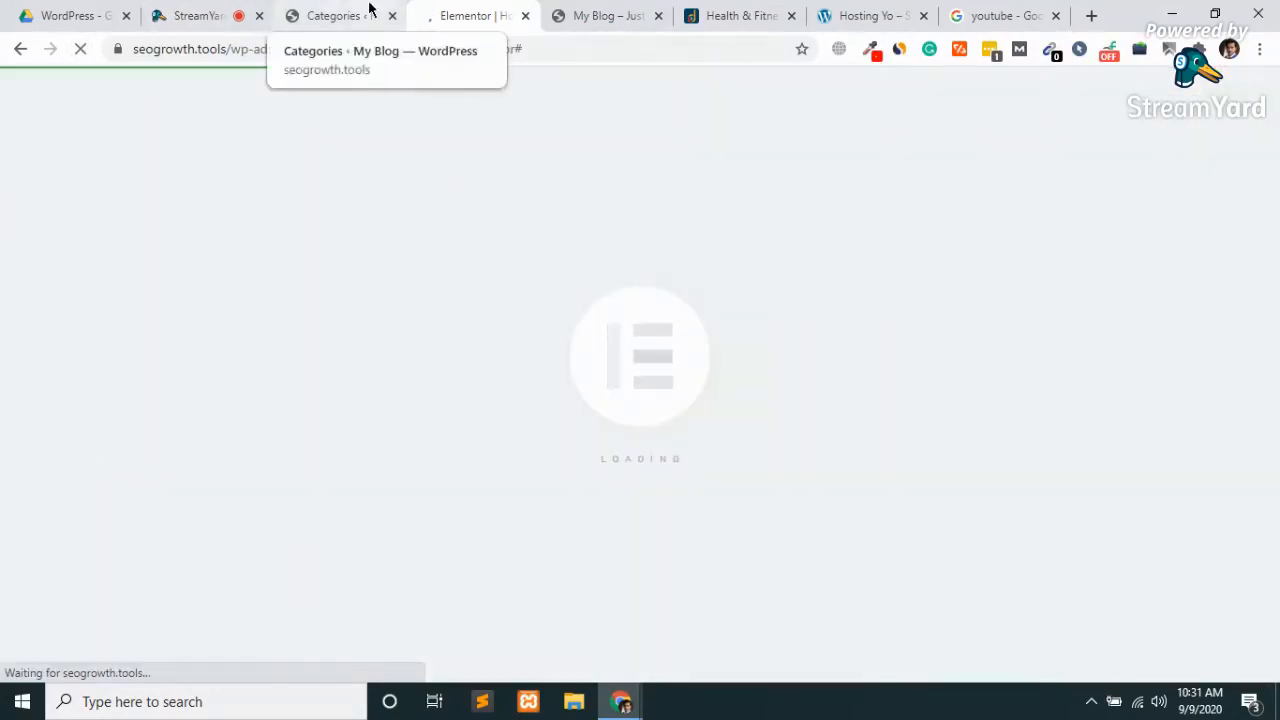
{"action": "left_click", "coordinate": [368, 12]}
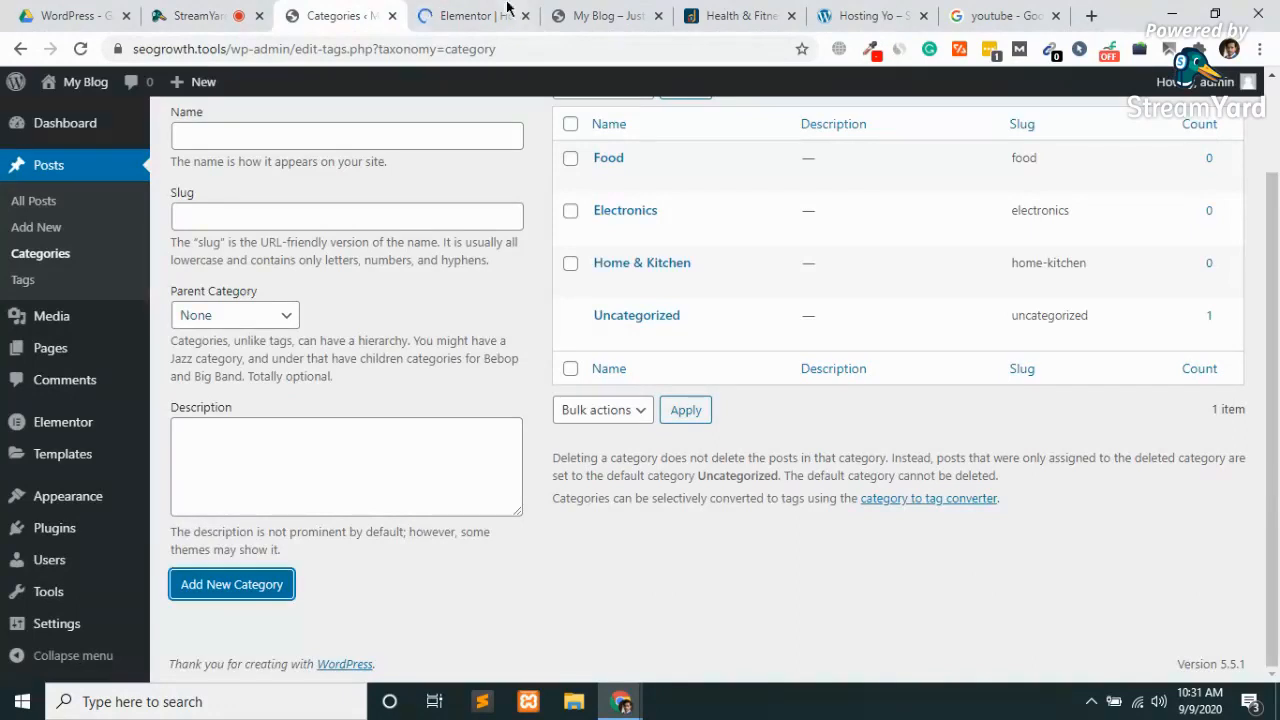
{"action": "left_click", "coordinate": [470, 15]}
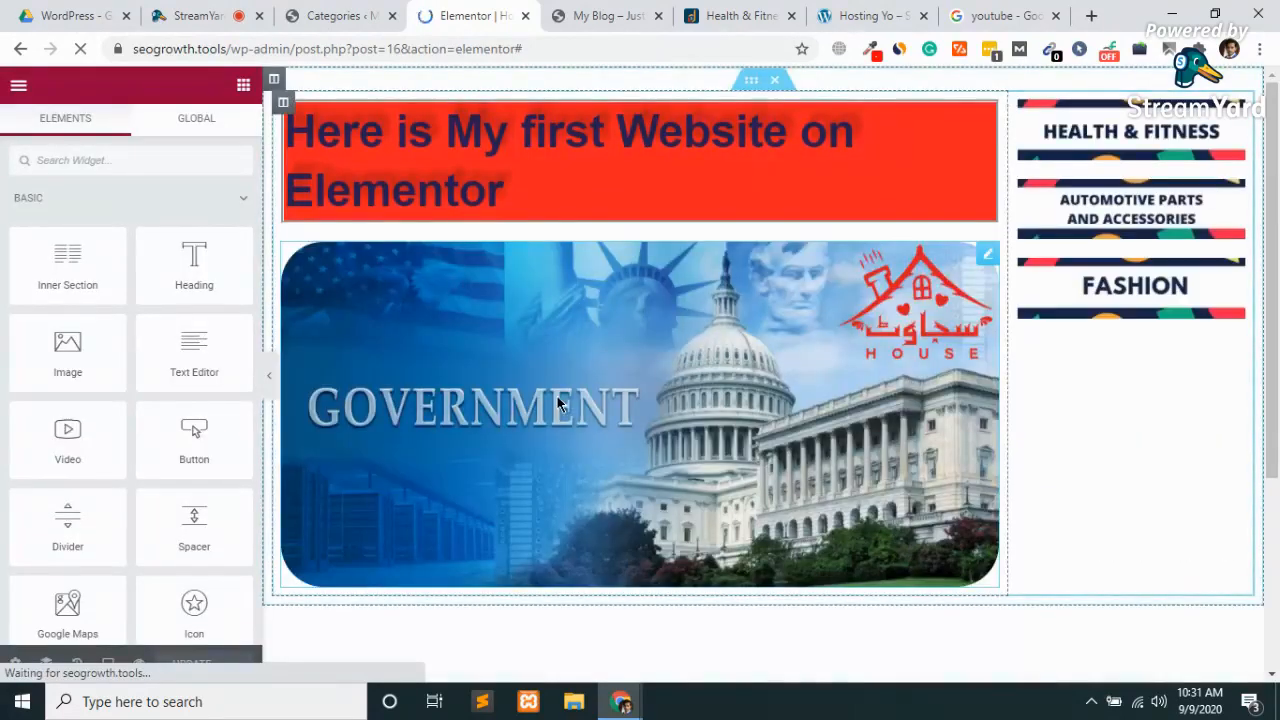
{"action": "scroll", "coordinate": [800, 462], "scroll_direction": "down", "scroll_amount": 4}
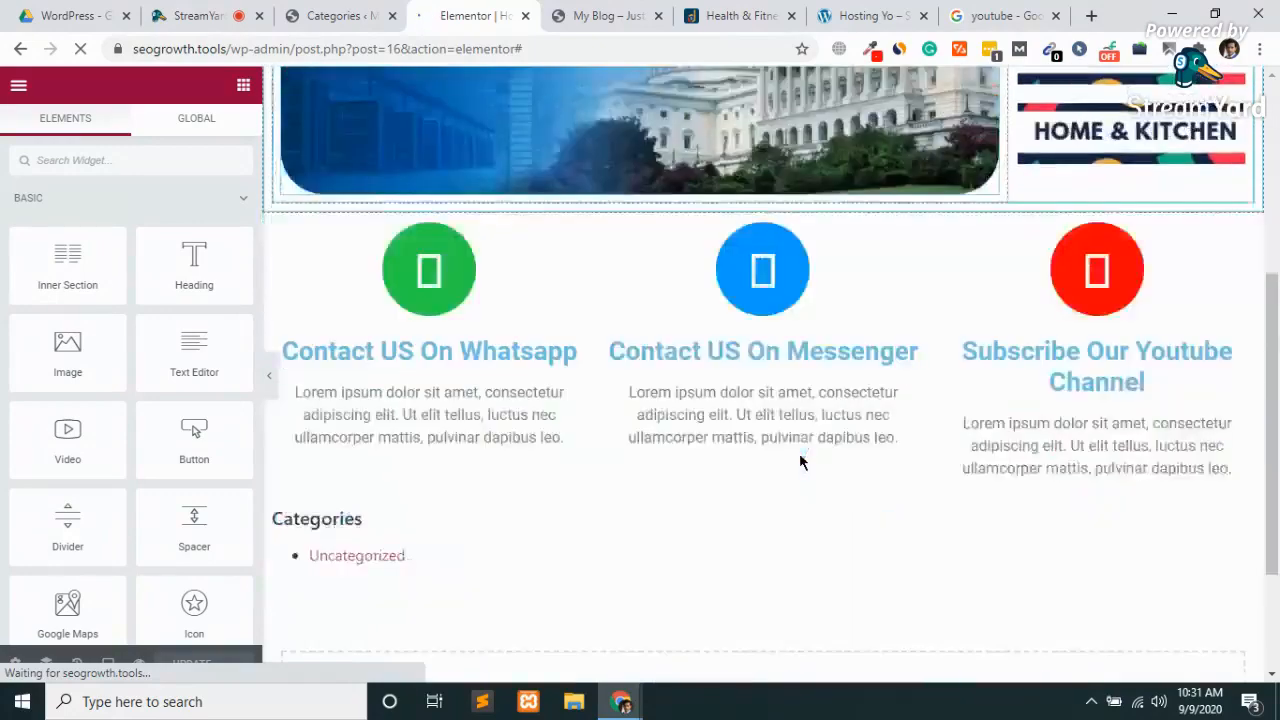
{"action": "scroll", "coordinate": [799, 460], "scroll_direction": "down", "scroll_amount": 2}
{"action": "scroll", "coordinate": [797, 458], "scroll_direction": "up", "scroll_amount": 6}
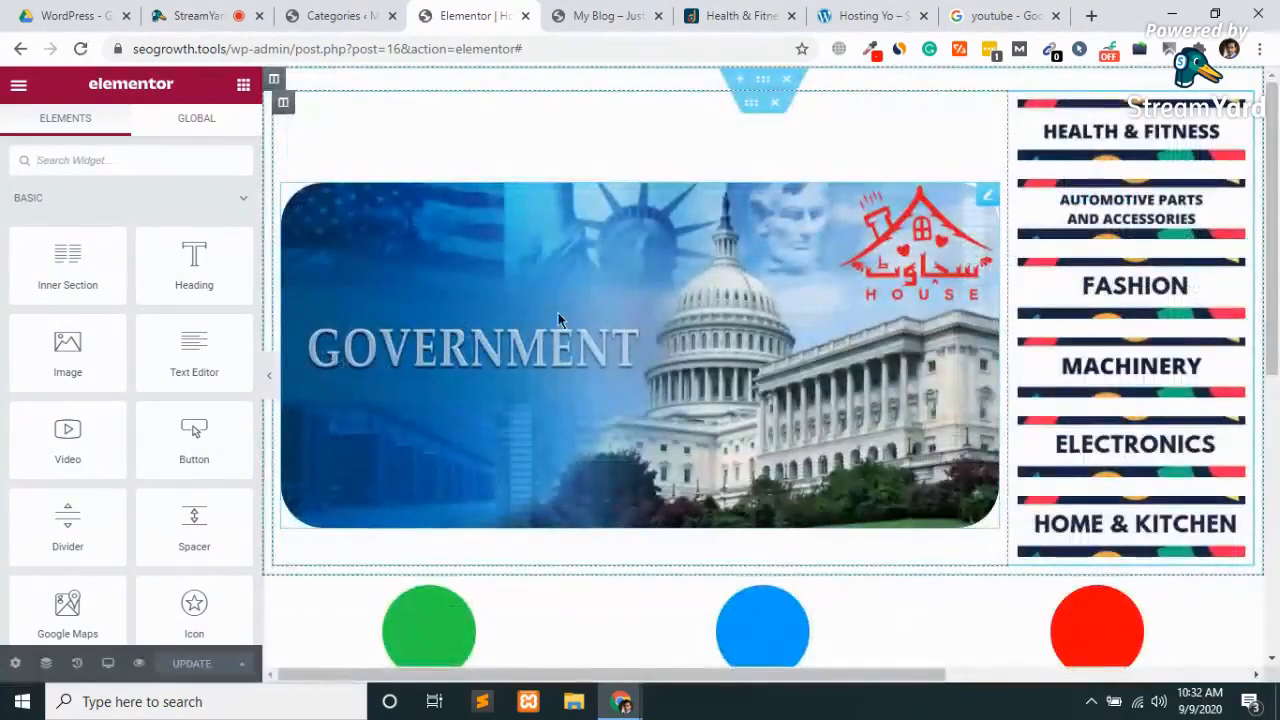
{"action": "scroll", "coordinate": [586, 320], "scroll_direction": "down", "scroll_amount": 5}
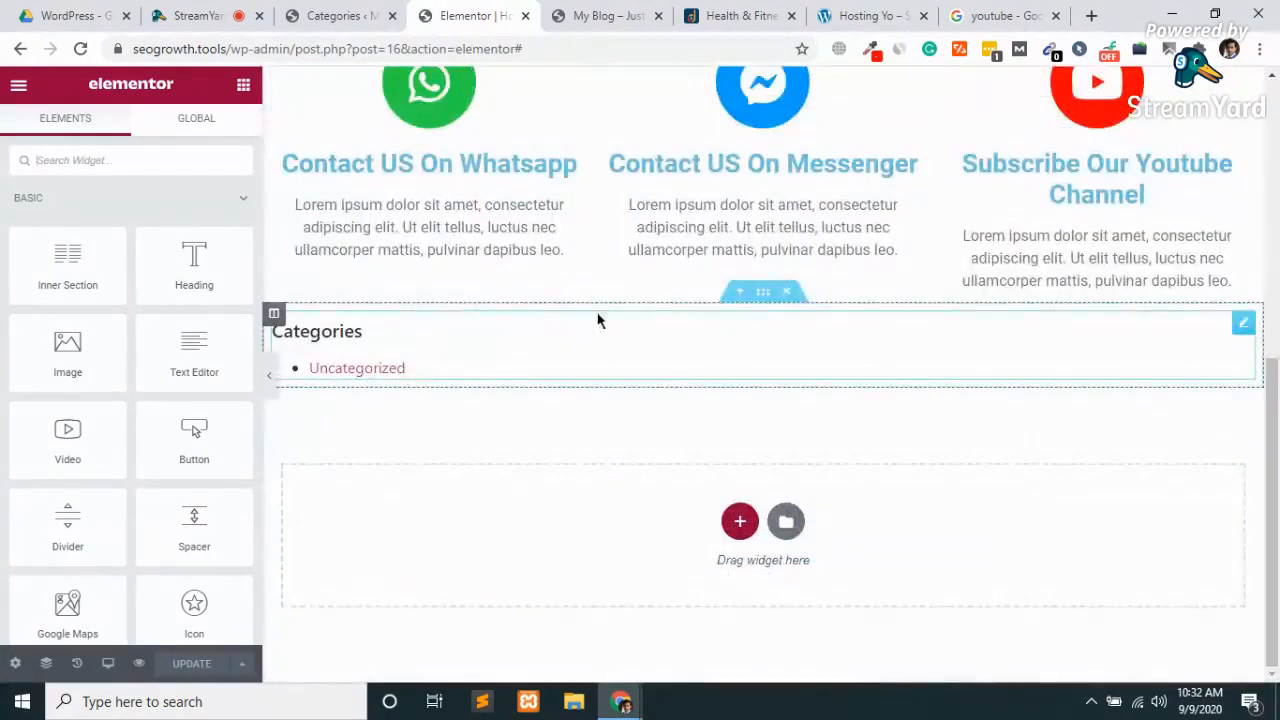
Delete the Categories widget and place a new one in the same section, searching the widgets for "cate".
{"action": "right_click", "coordinate": [1243, 330]}
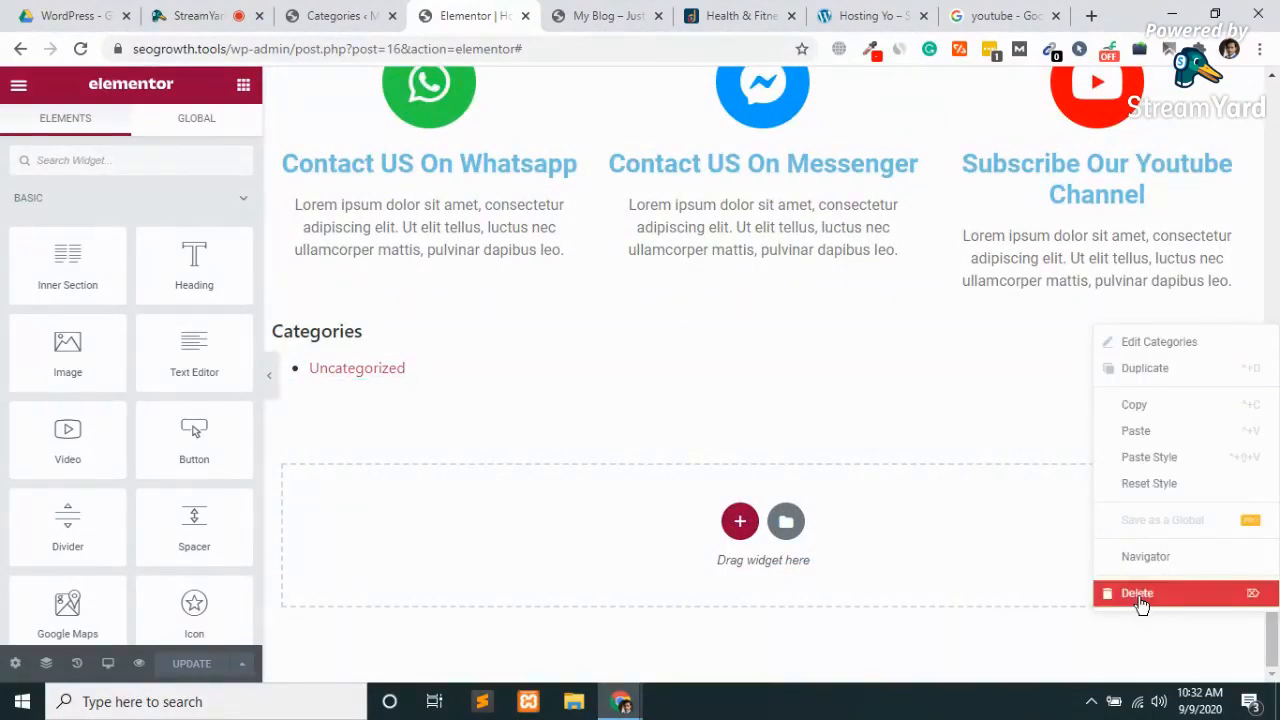
{"action": "left_click", "coordinate": [1140, 596]}
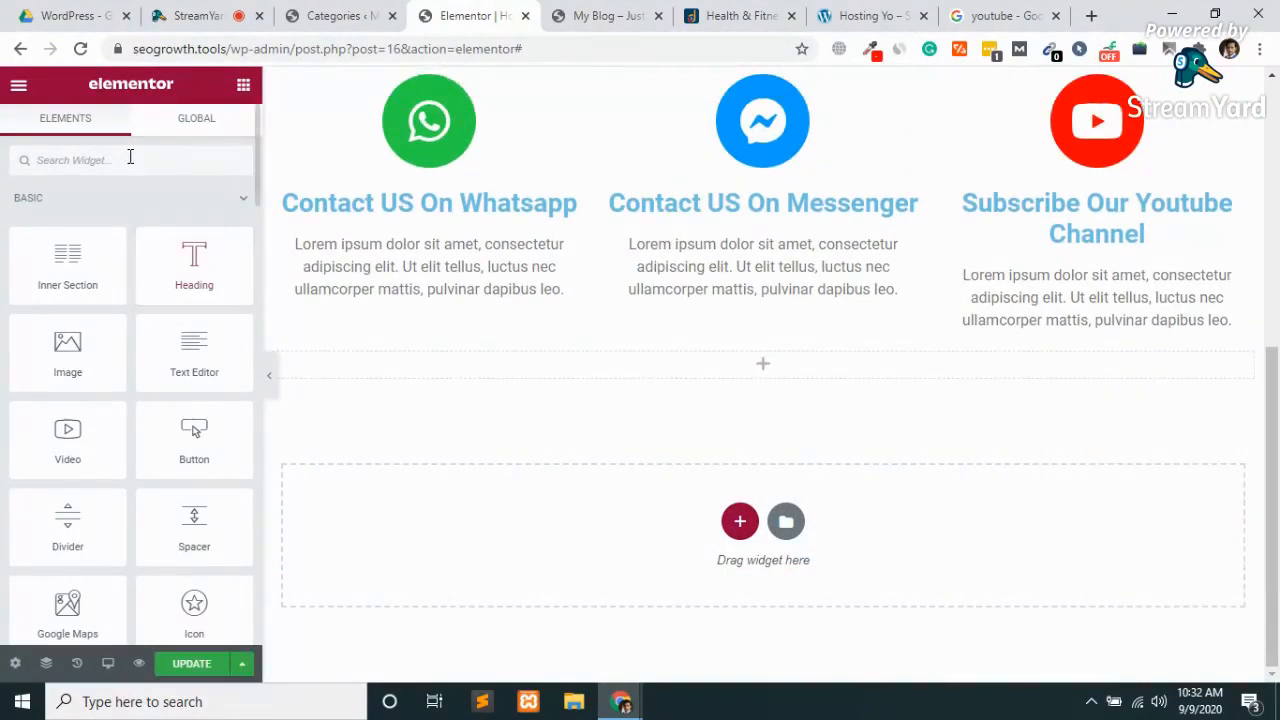
{"action": "left_click", "coordinate": [130, 156]}
{"action": "type", "text": "cate"}
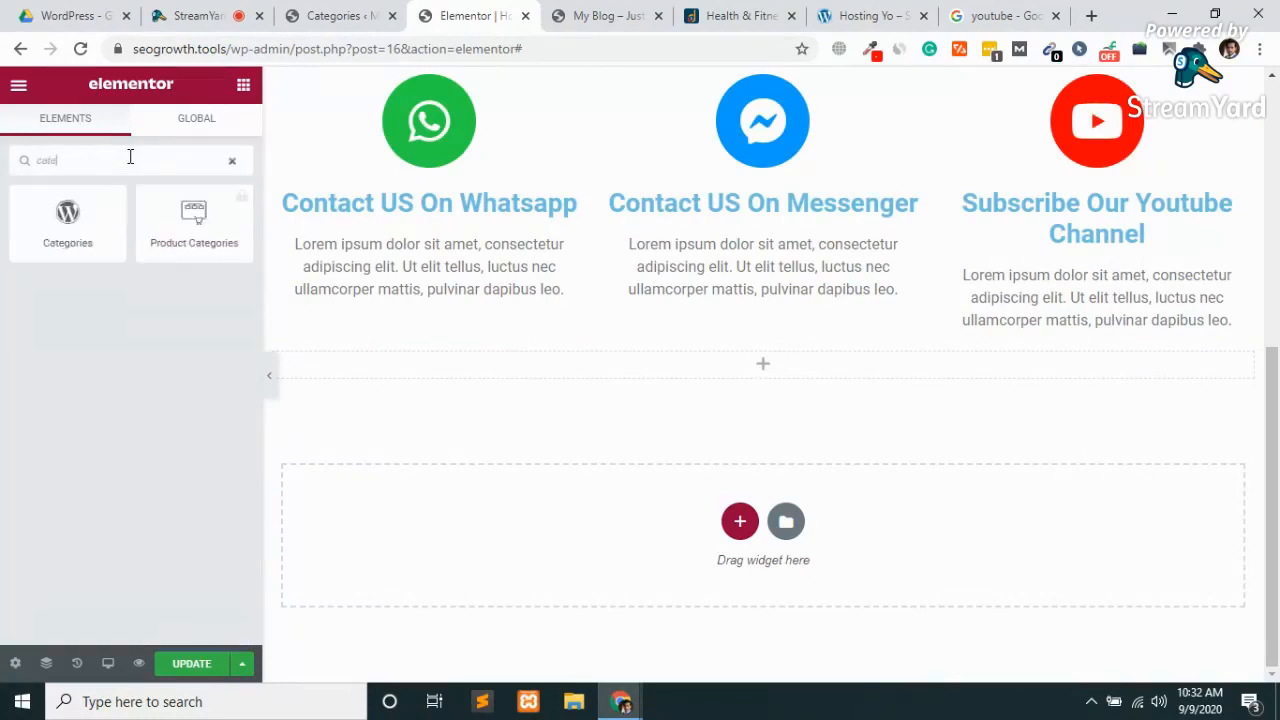
{"action": "left_click_drag", "start_coordinate": [77, 222], "coordinate": [779, 364]}
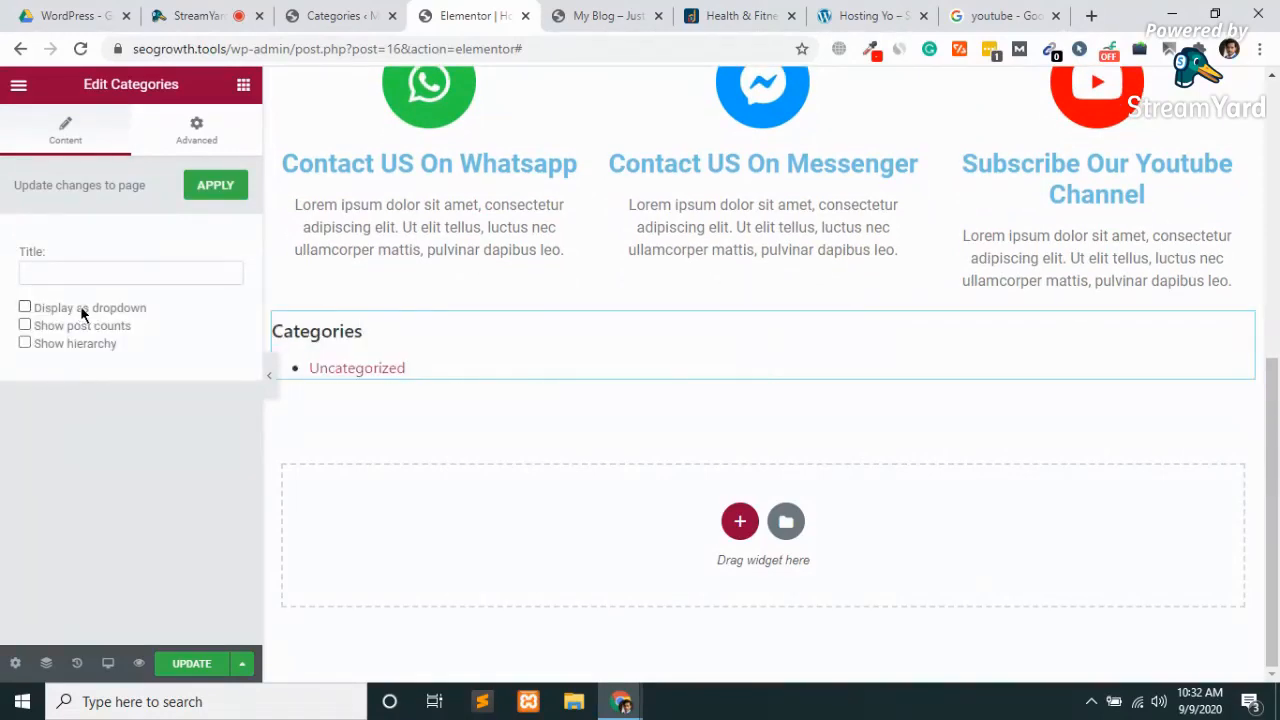
Set the new Categories widget to display as dropdown and show post counts, and check its list of choices.
{"action": "left_click", "coordinate": [60, 271]}
{"action": "left_click", "coordinate": [78, 309]}
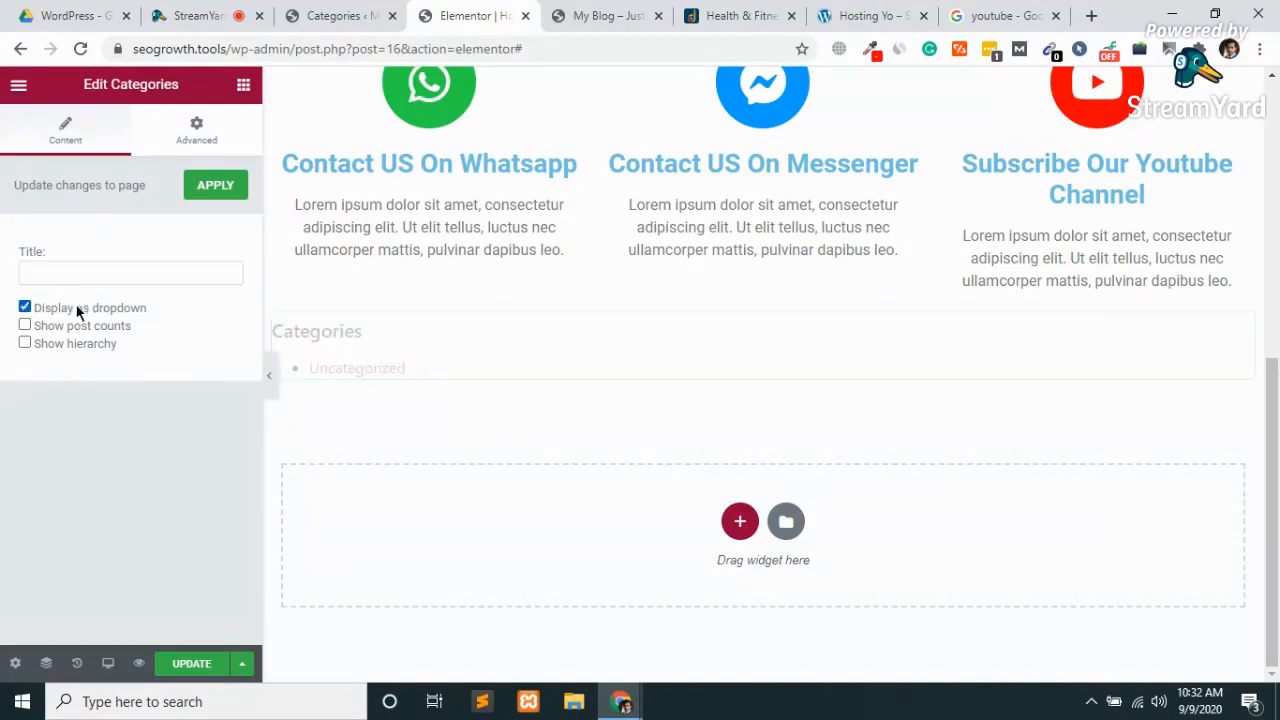
{"action": "left_click", "coordinate": [62, 326]}
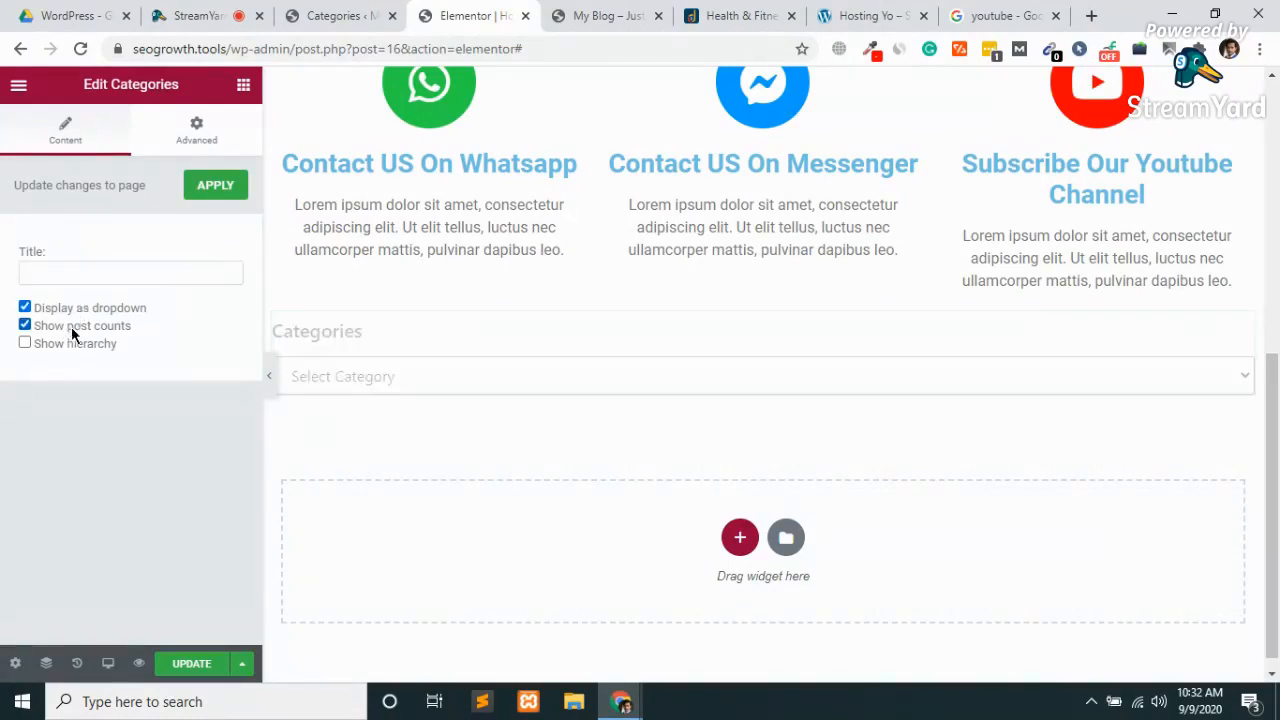
{"action": "left_click", "coordinate": [450, 366]}
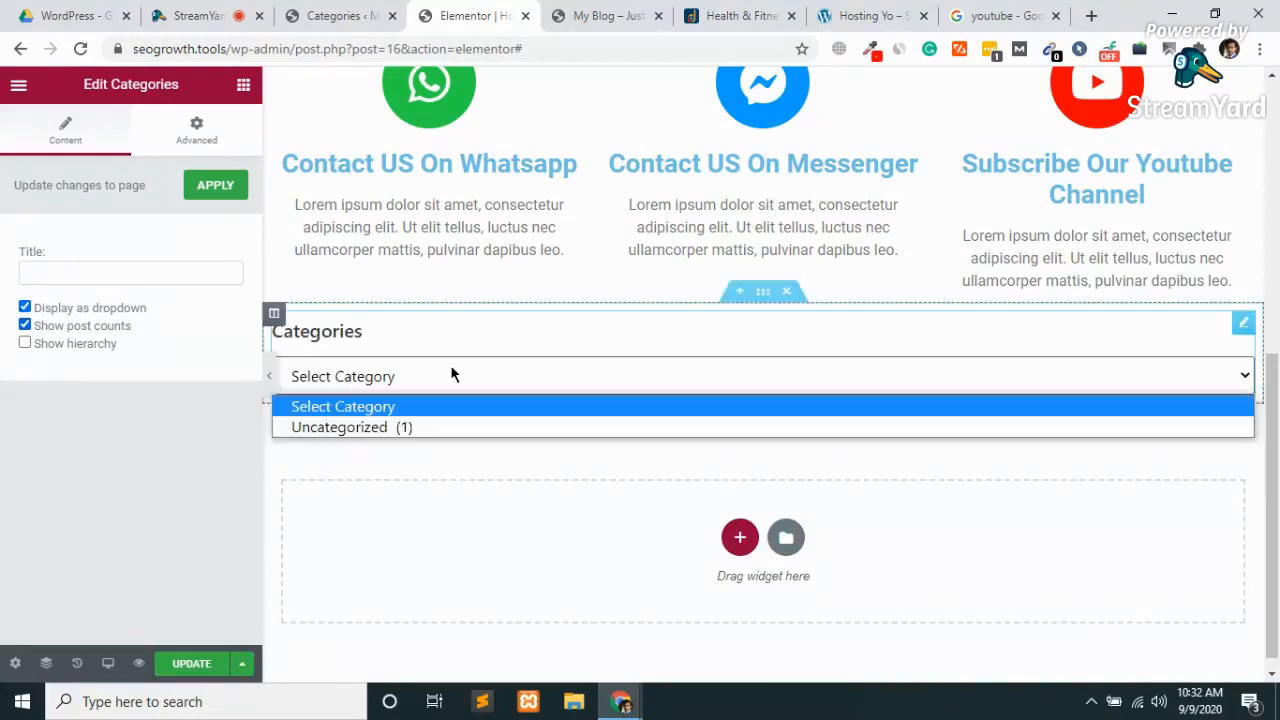
{"action": "left_click", "coordinate": [24, 341]}
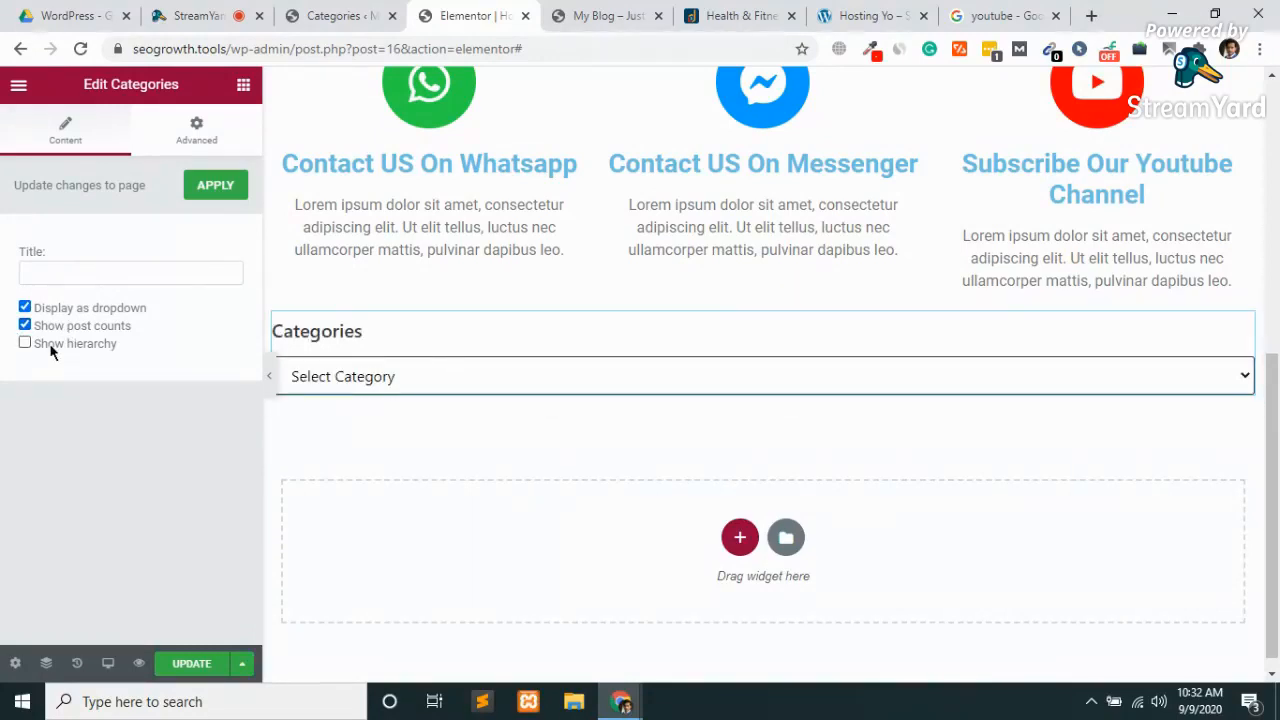
Compare the post categories in the WordPress dashboard with the choices in the Categories dropdown on the page.
{"action": "left_click", "coordinate": [355, 15]}
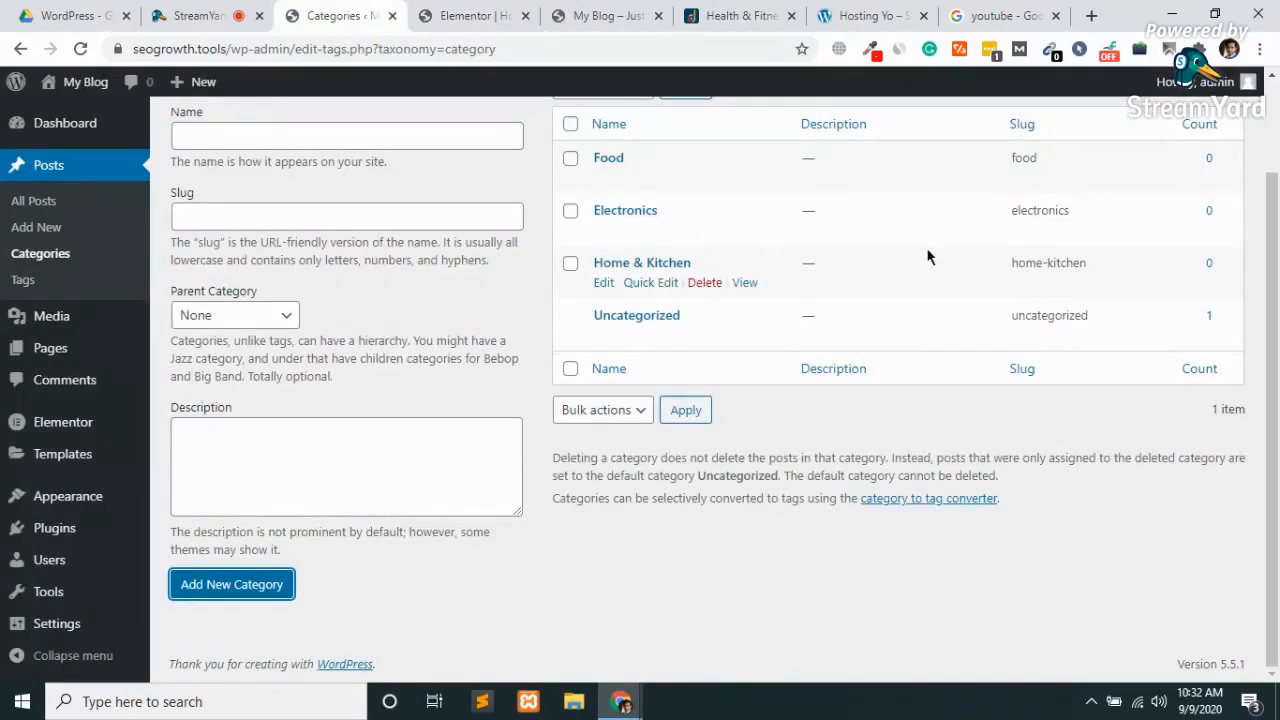
{"action": "scroll", "coordinate": [926, 247], "scroll_direction": "up", "scroll_amount": 2}
{"action": "left_click", "coordinate": [472, 10]}
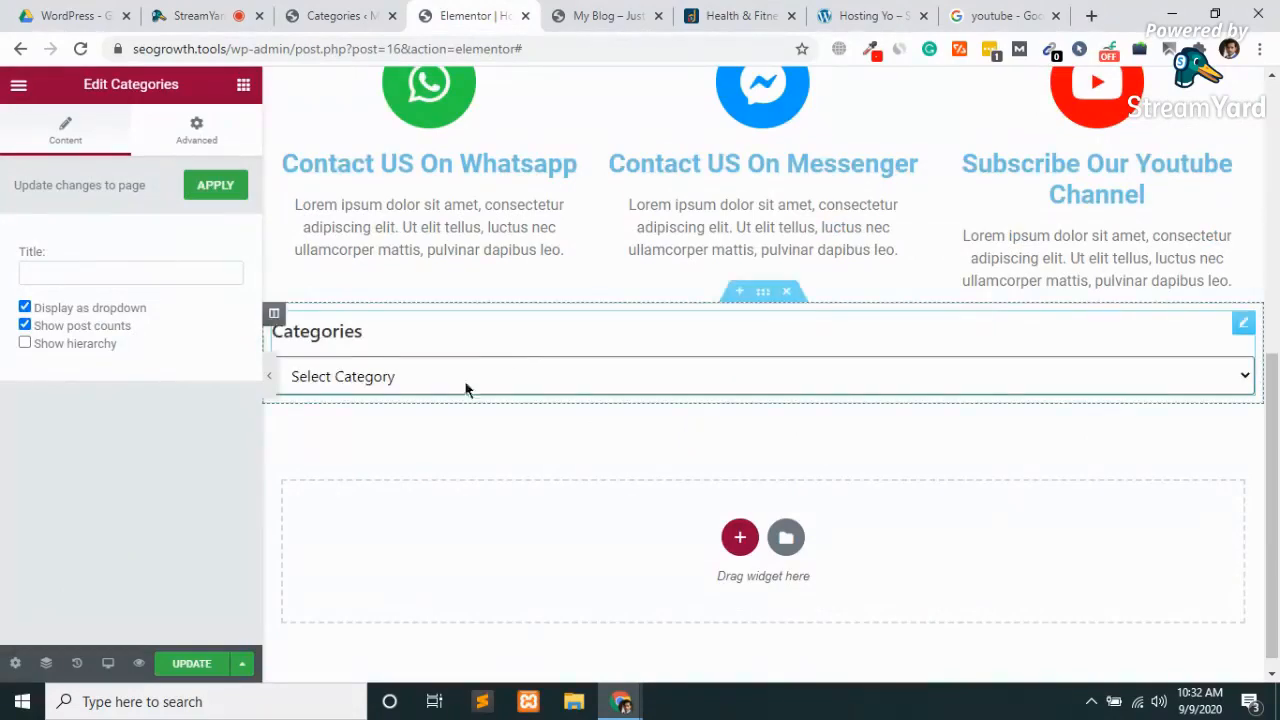
{"action": "left_click", "coordinate": [337, 382]}
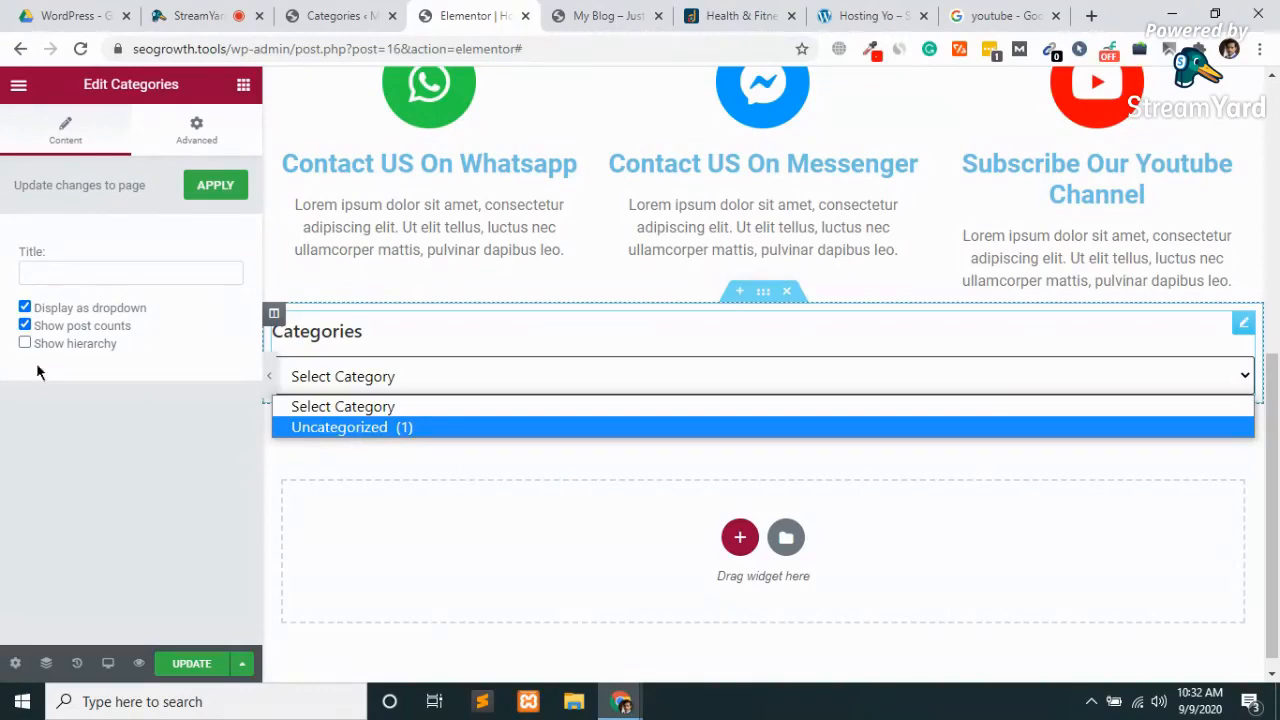
Switch to the WordPress dashboard tab and open the list of all posts.
{"action": "left_click", "coordinate": [349, 8]}
{"action": "left_click", "coordinate": [349, 8]}
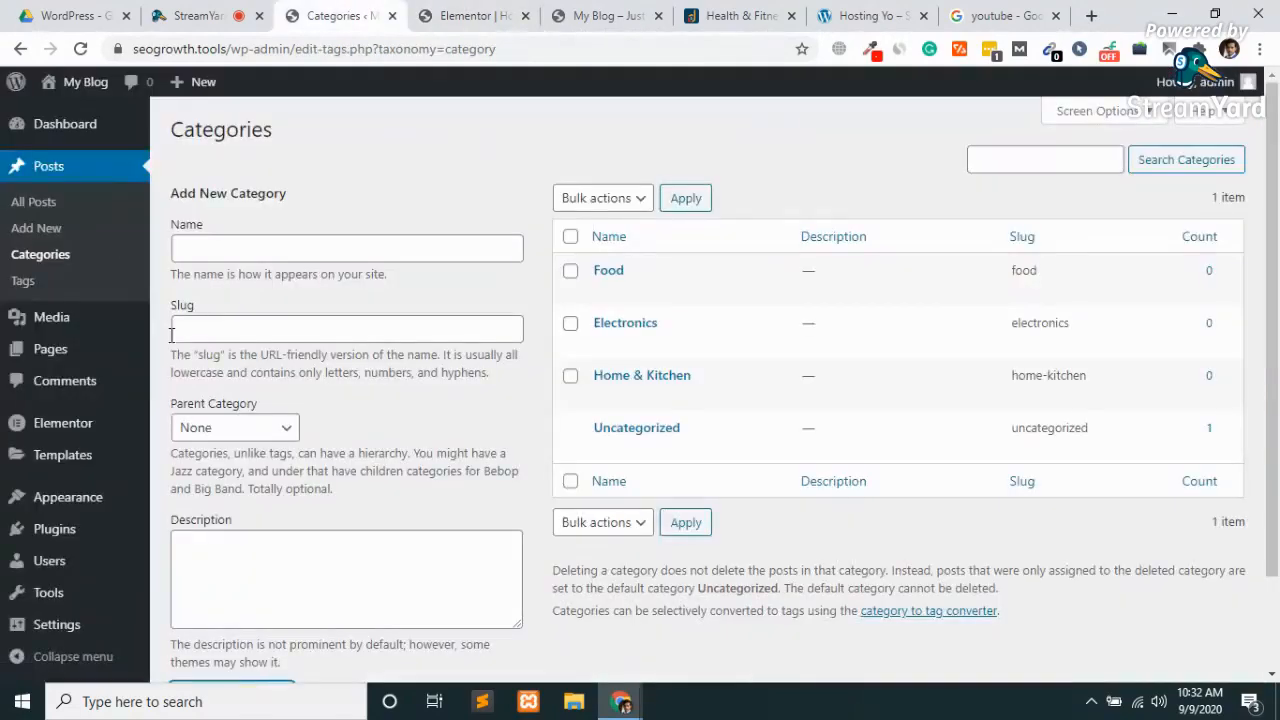
{"action": "left_click", "coordinate": [45, 207]}
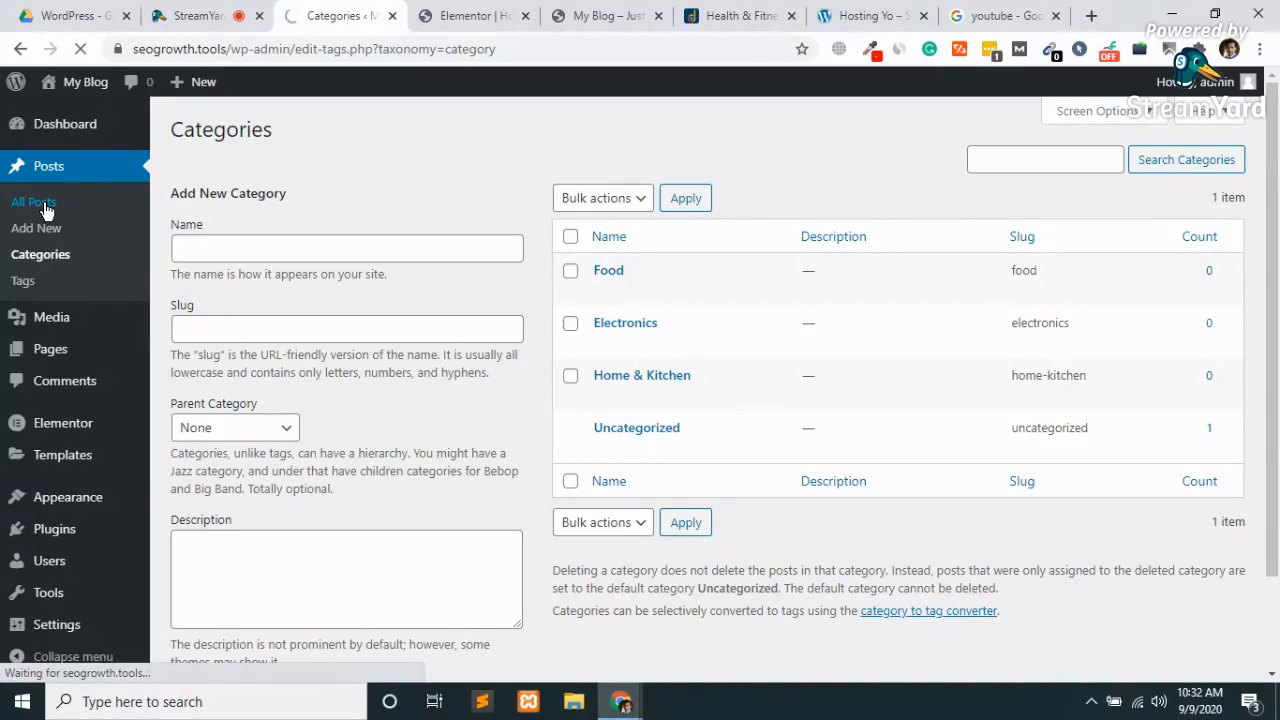
Return to the Elementor editor, enable hierarchy display for the Categories widget, check its category list and apply the changes.
{"action": "left_click", "coordinate": [420, 20]}
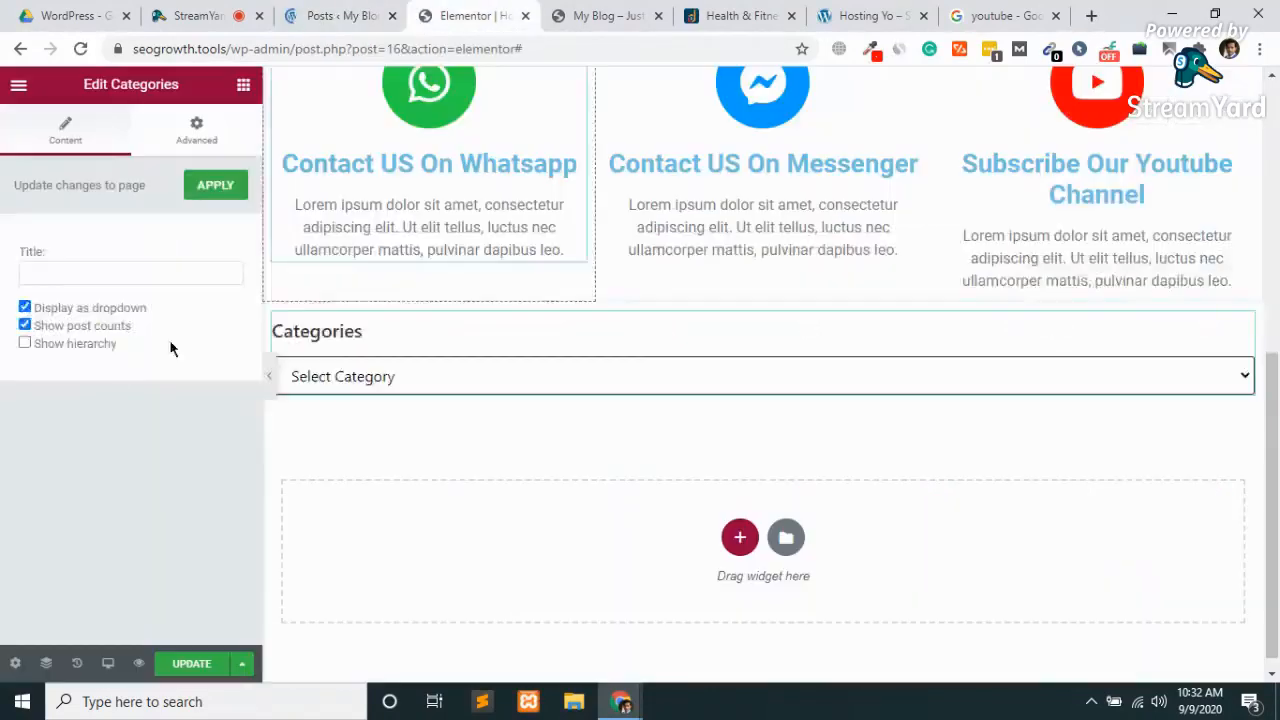
{"action": "left_click", "coordinate": [66, 343]}
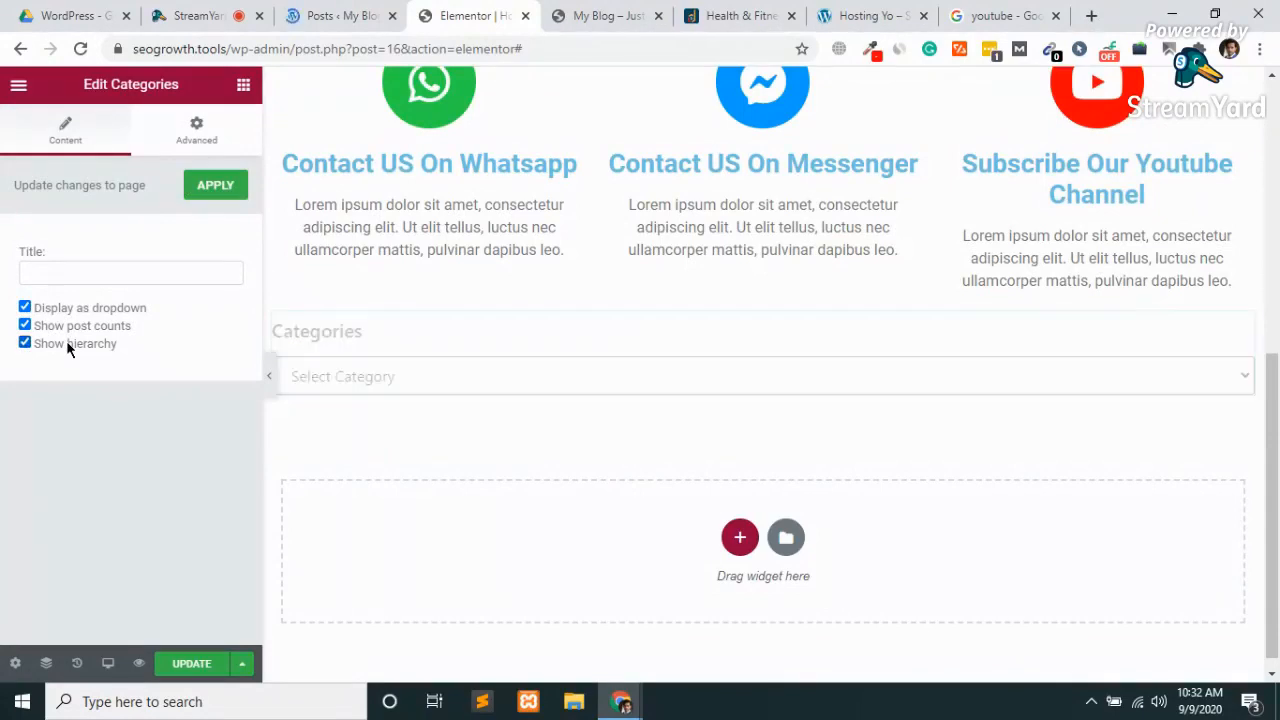
{"action": "left_click", "coordinate": [409, 378]}
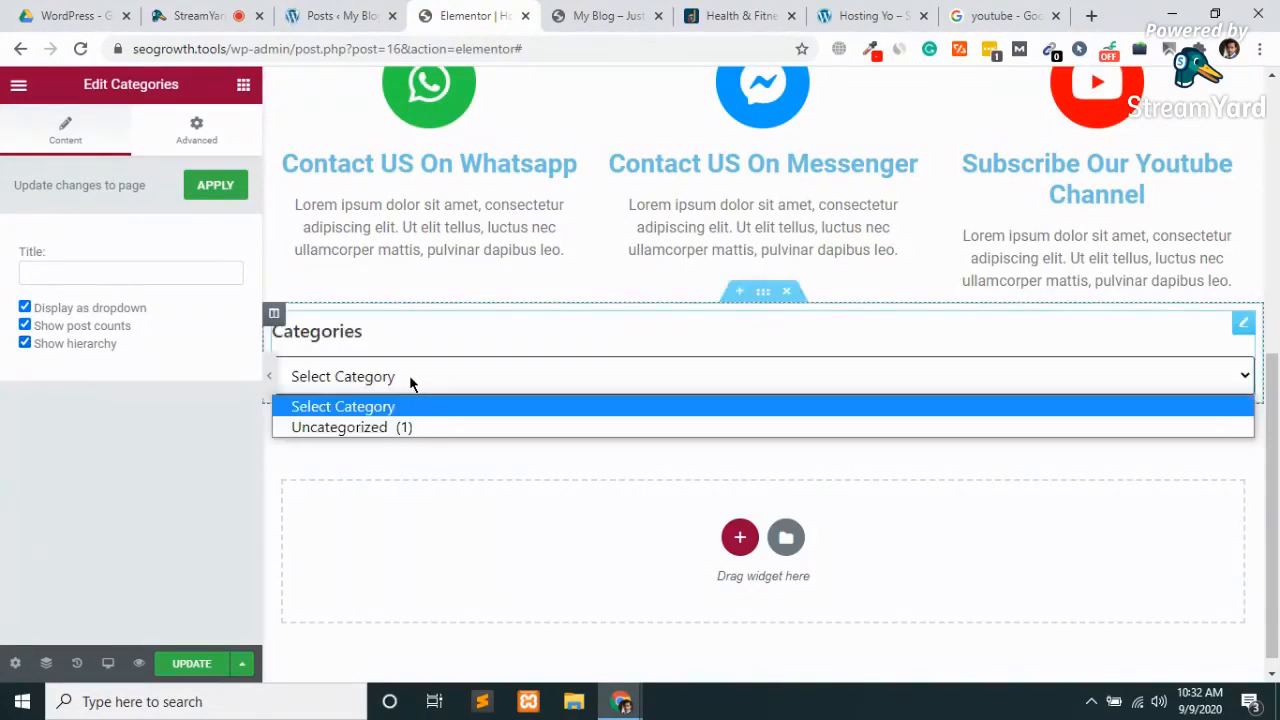
{"action": "left_click", "coordinate": [224, 194]}
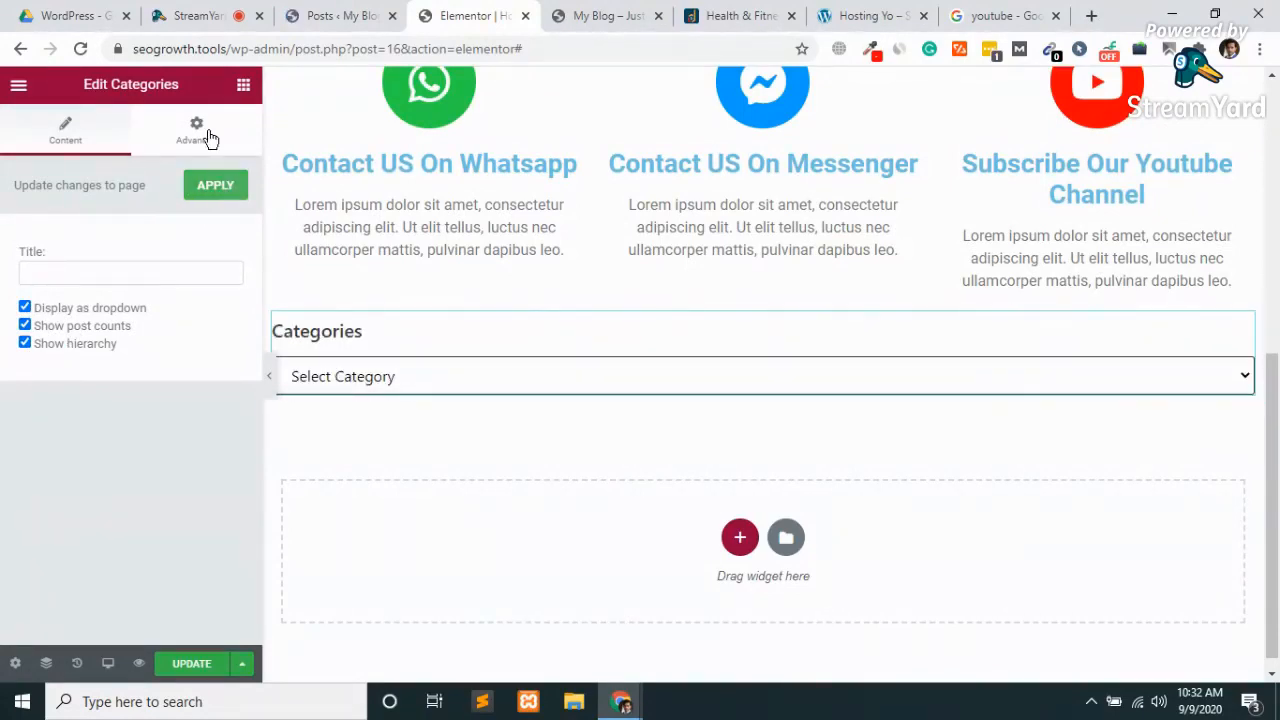
{"action": "left_click", "coordinate": [207, 135]}
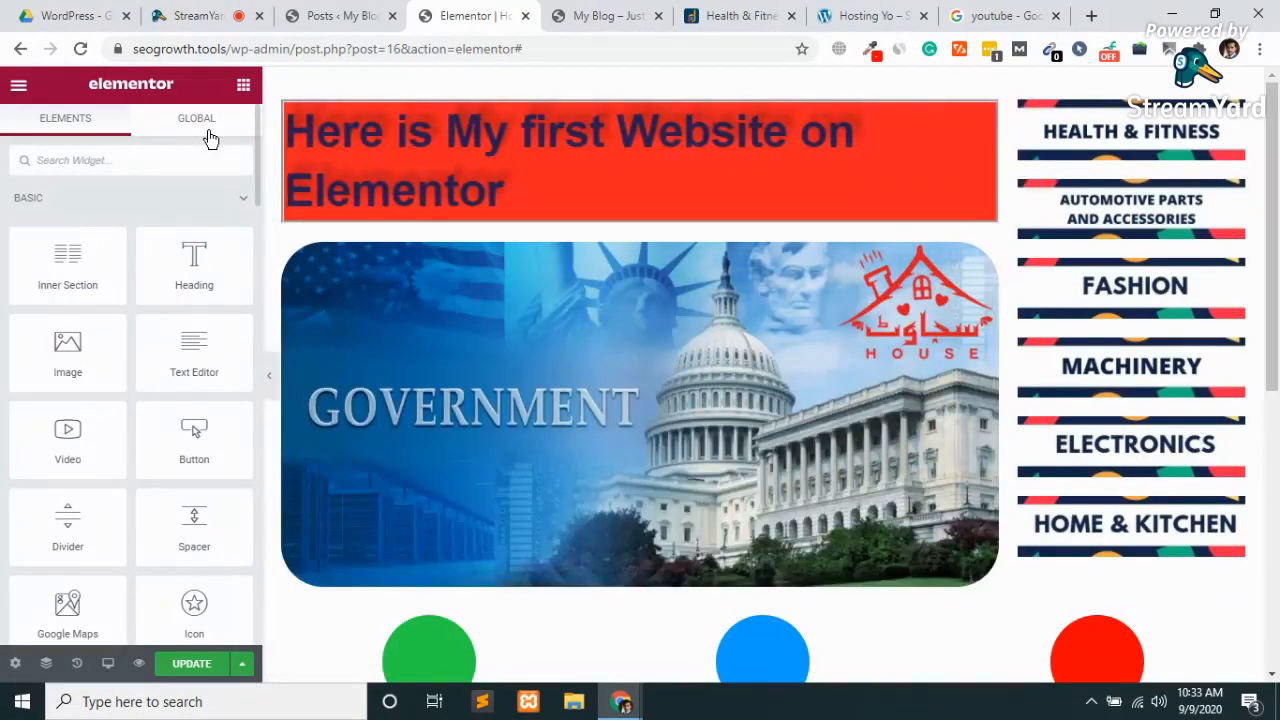
Examine the settings of the Contact US On Whatsapp icon box and its selected icon in the icon library.
{"action": "scroll", "coordinate": [559, 550], "scroll_direction": "down", "scroll_amount": 4}
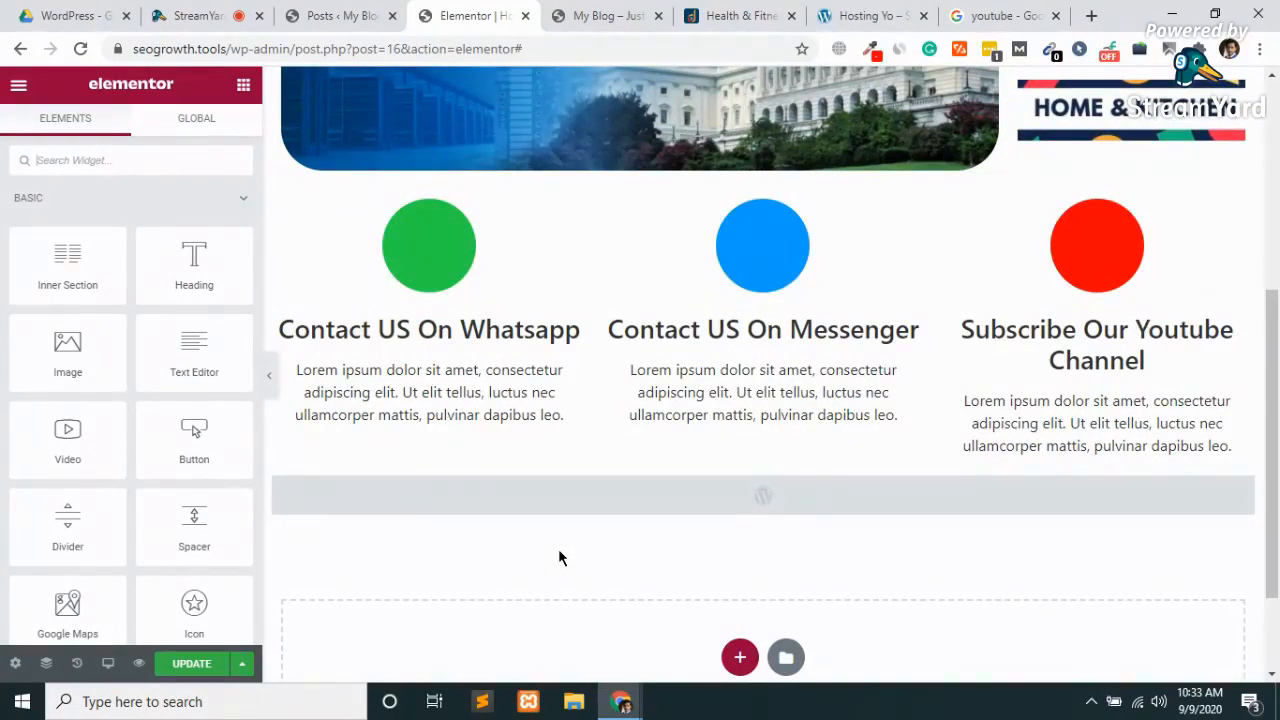
{"action": "left_click", "coordinate": [419, 257]}
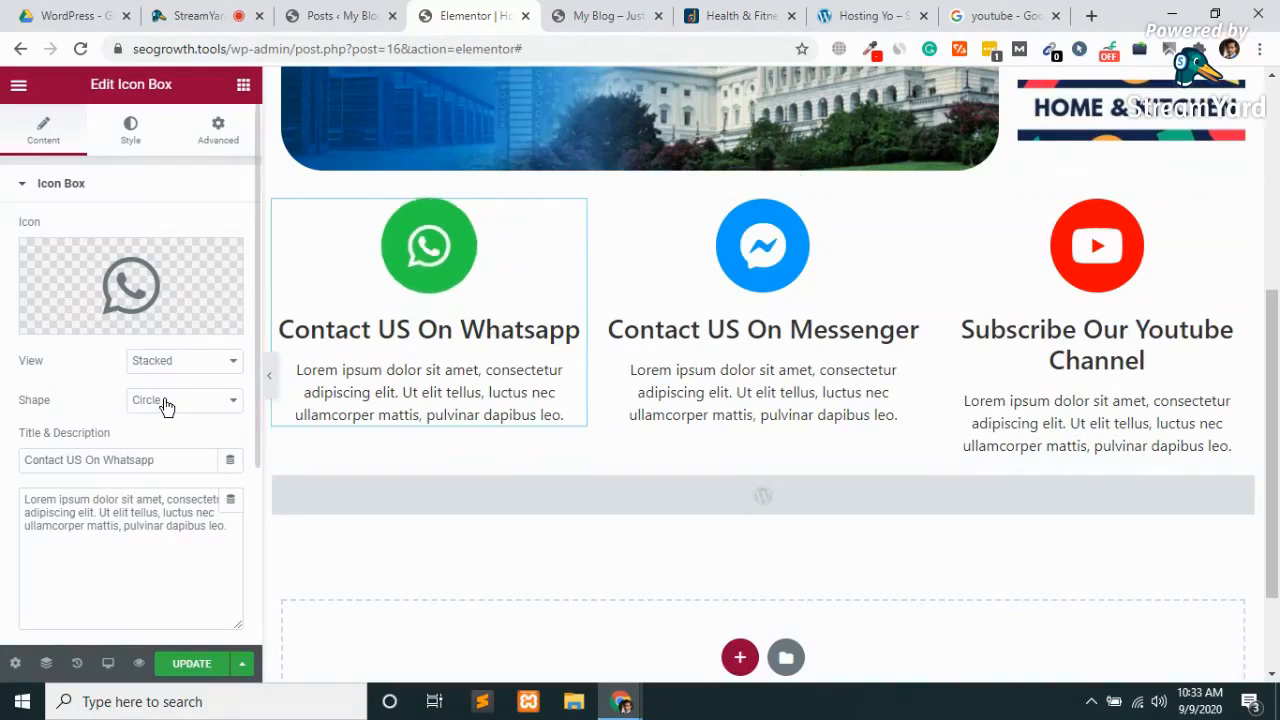
{"action": "mouse_move", "coordinate": [171, 314]}
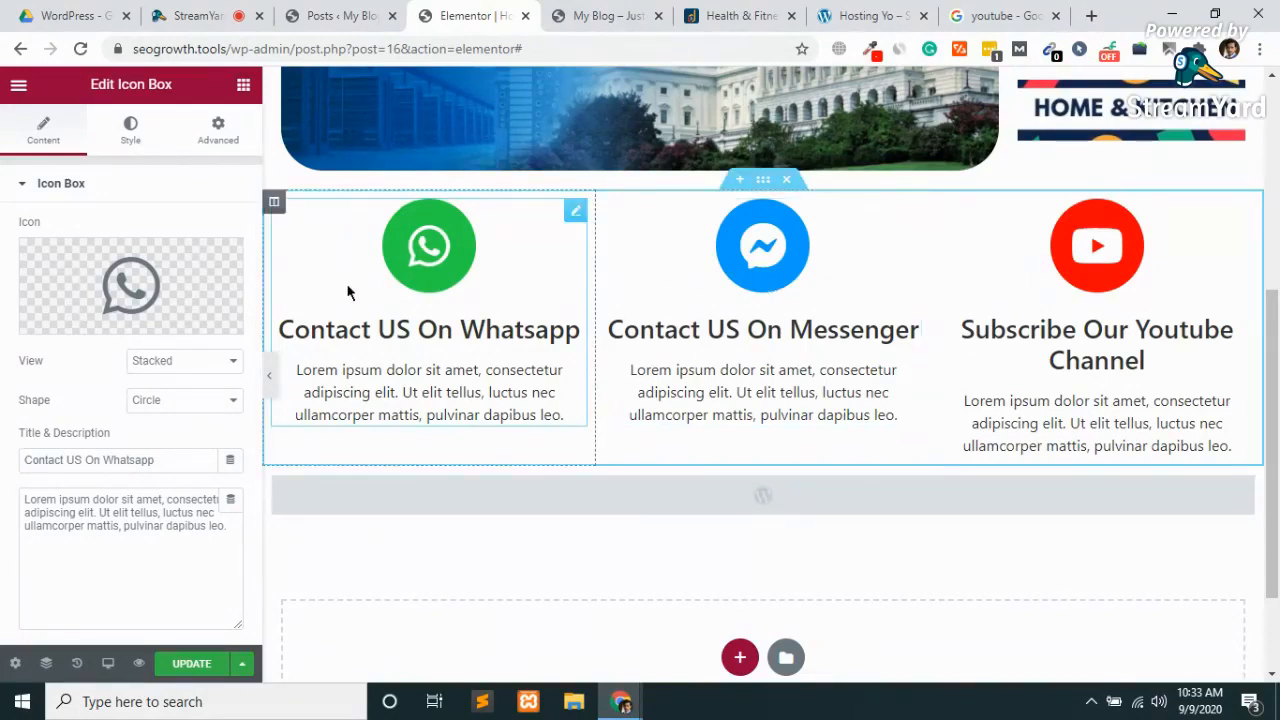
{"action": "mouse_move", "coordinate": [54, 272]}
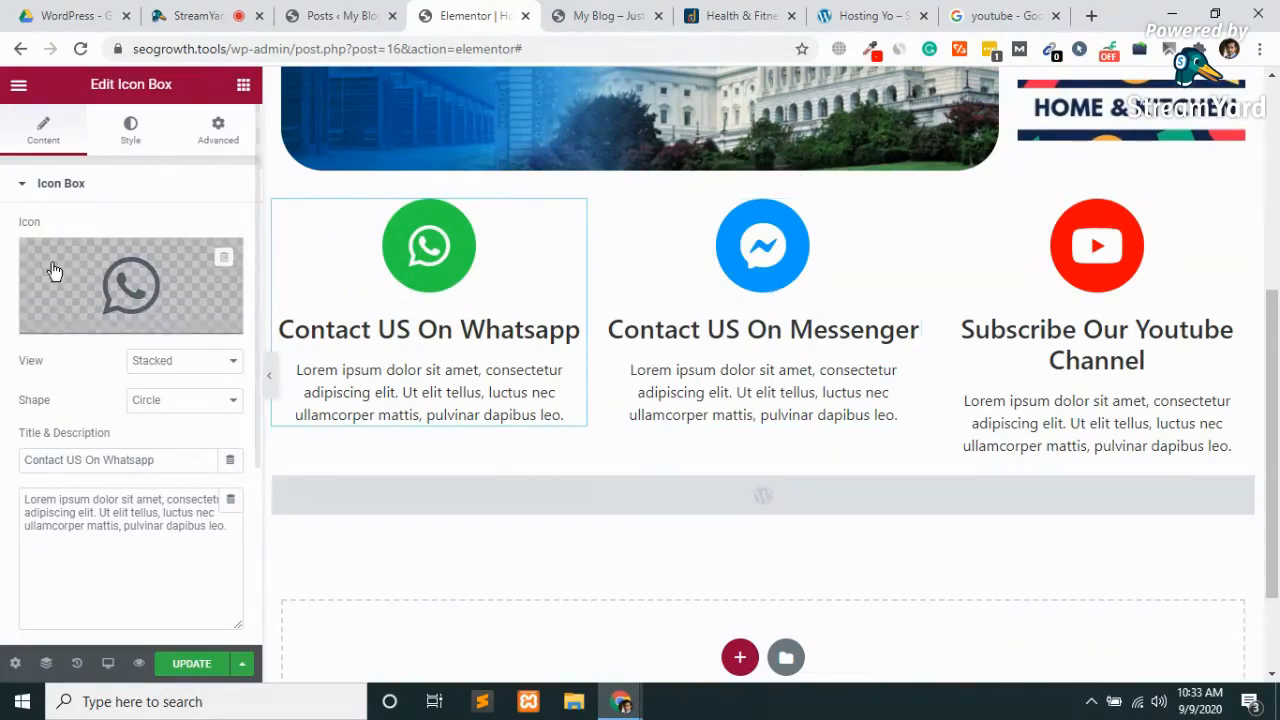
{"action": "left_click", "coordinate": [138, 293]}
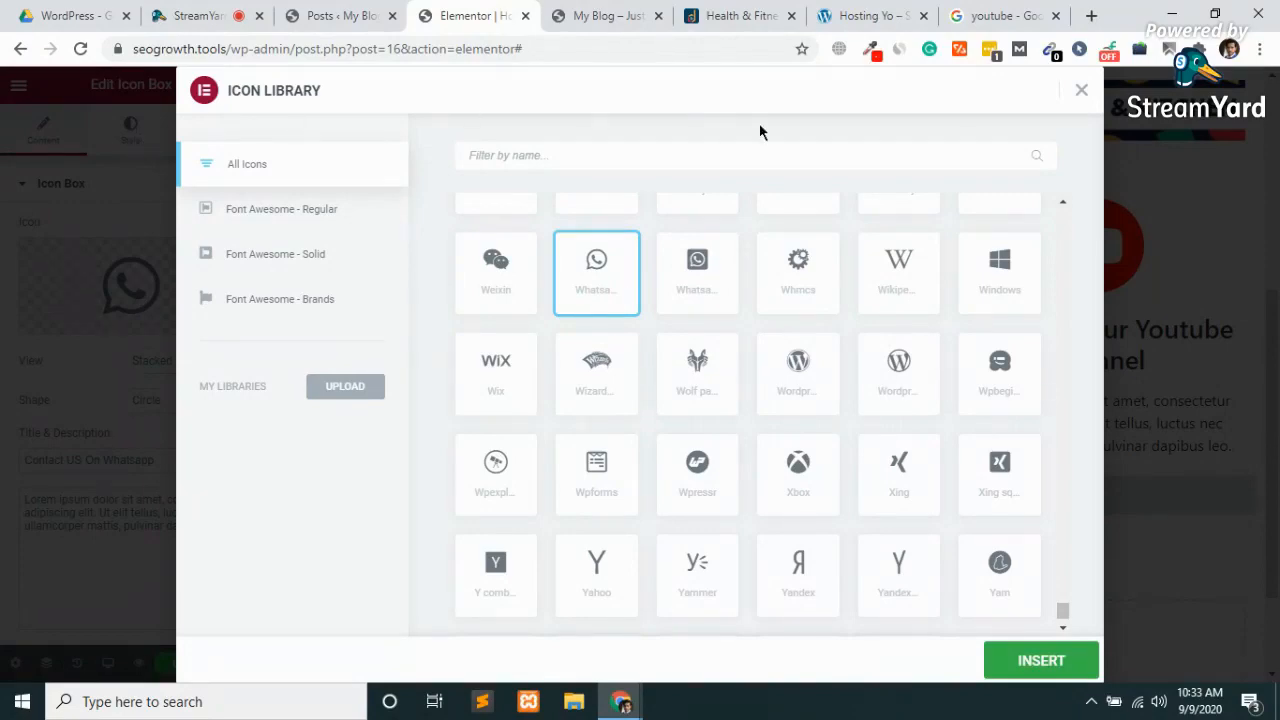
{"action": "left_click", "coordinate": [1080, 91]}
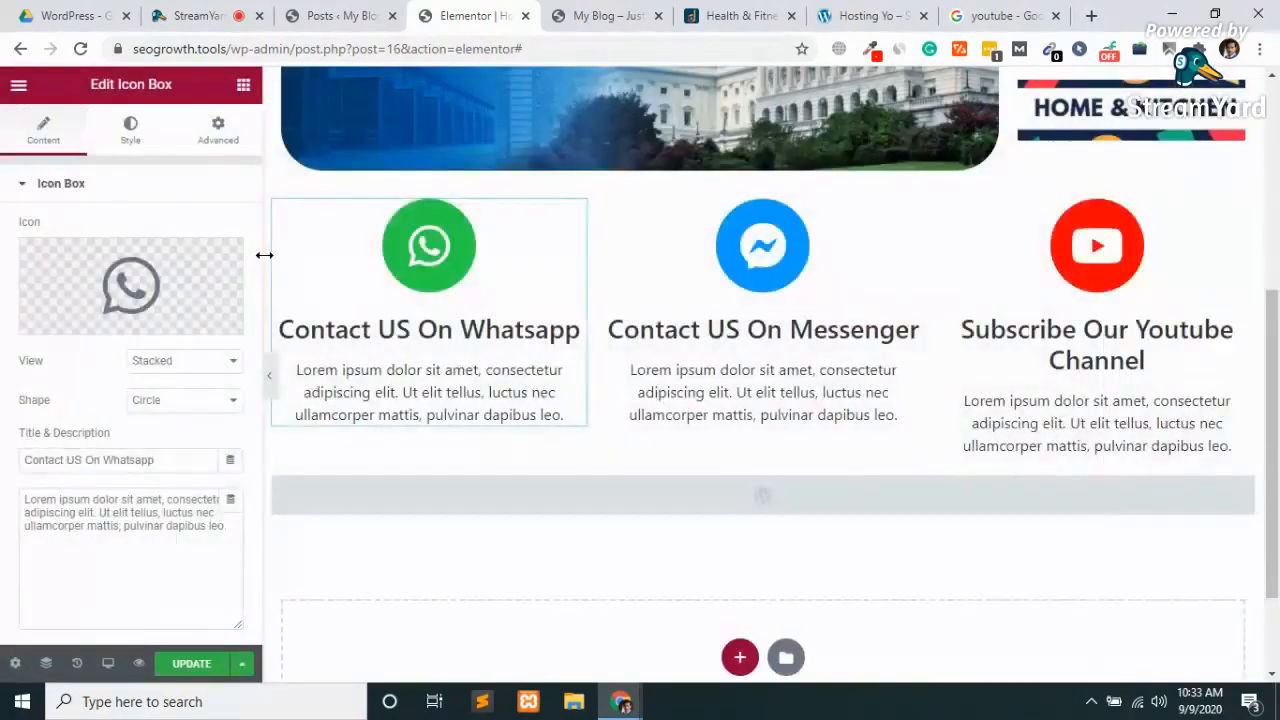
Delete the section holding the Categories widget below the three contact boxes.
{"action": "scroll", "coordinate": [557, 366], "scroll_direction": "down", "scroll_amount": 2}
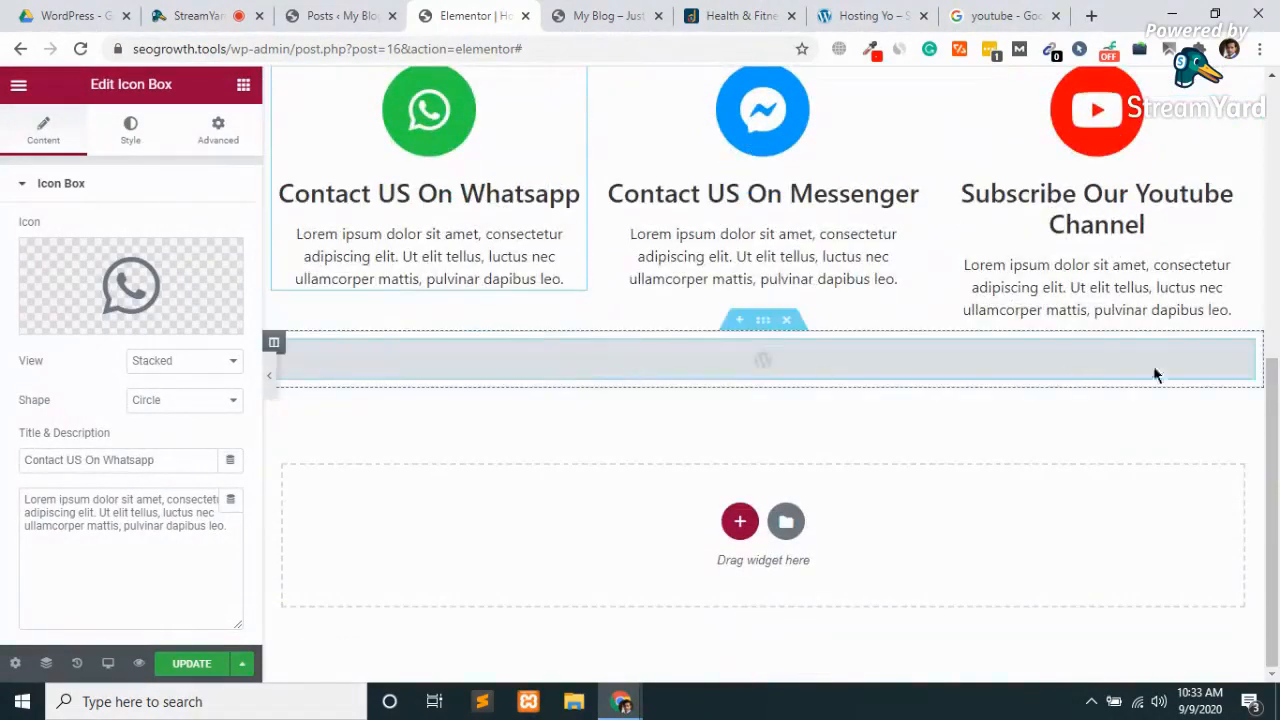
{"action": "left_click", "coordinate": [787, 322]}
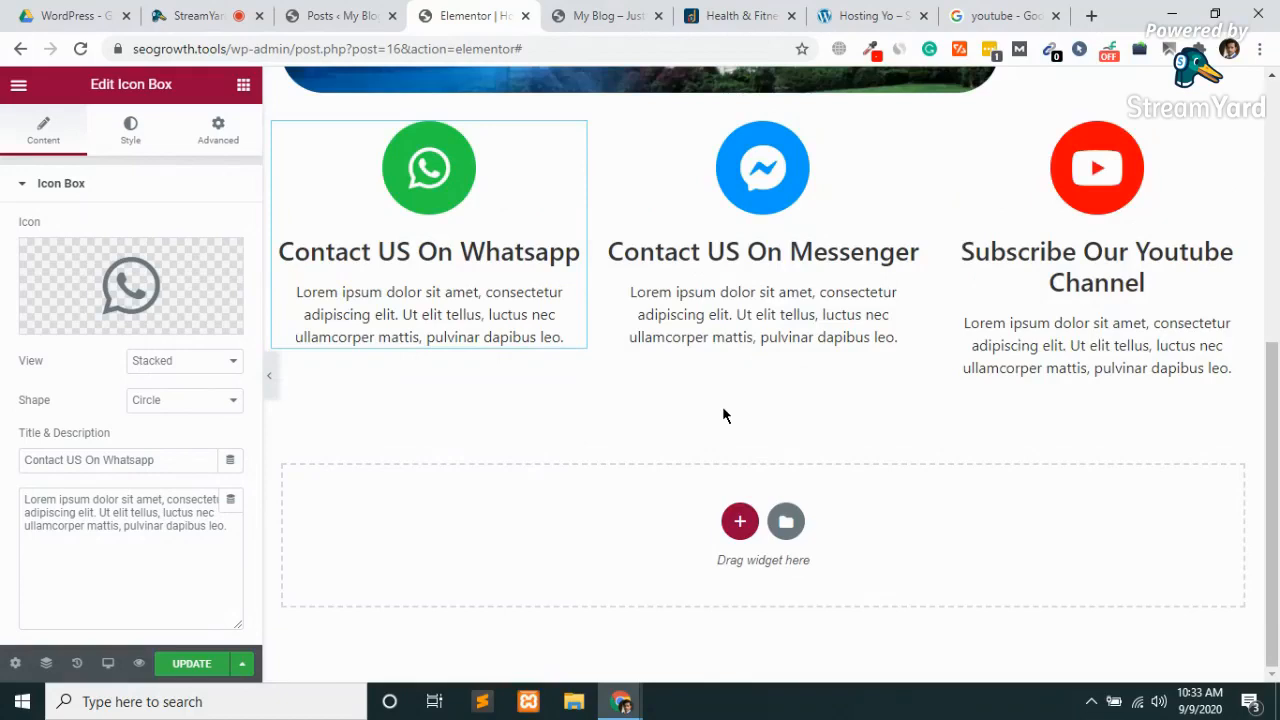
Add a Button widget between the government banner and the three contact boxes, with the text "Our Products".
{"action": "left_click", "coordinate": [243, 86]}
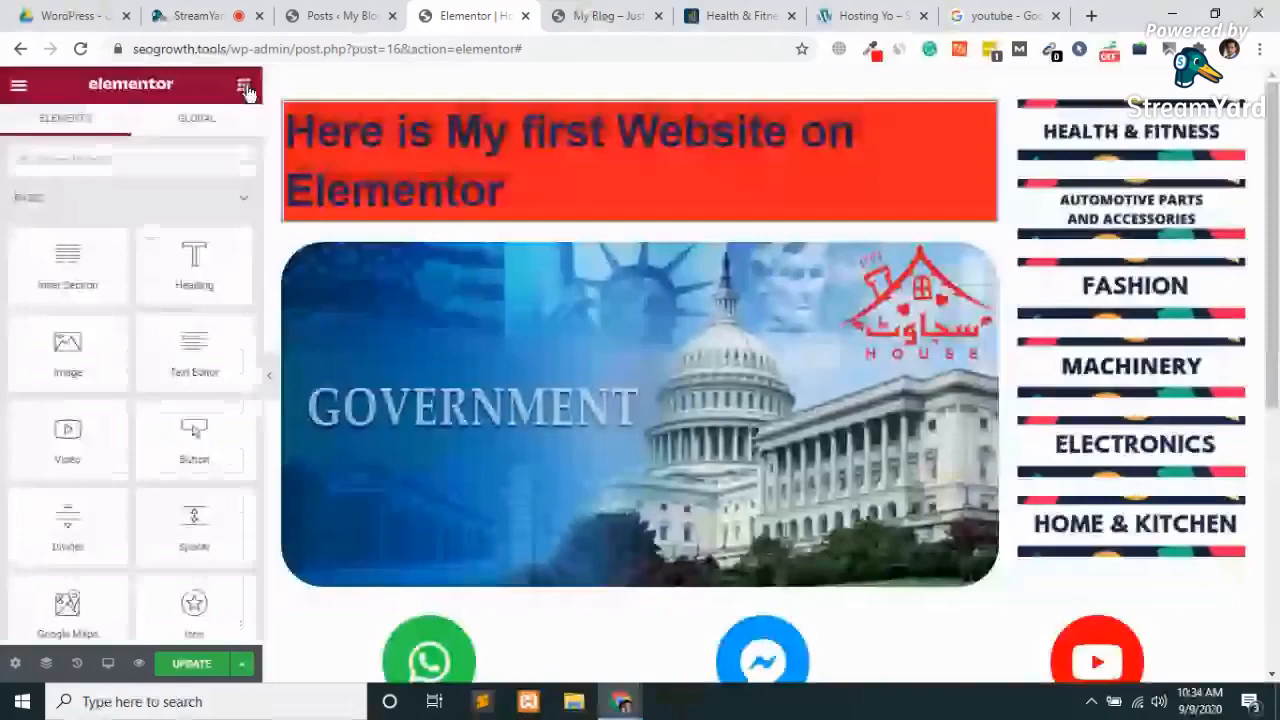
{"action": "scroll", "coordinate": [300, 250], "scroll_direction": "down", "scroll_amount": 2}
{"action": "left_click_drag", "start_coordinate": [194, 430], "coordinate": [690, 390]}
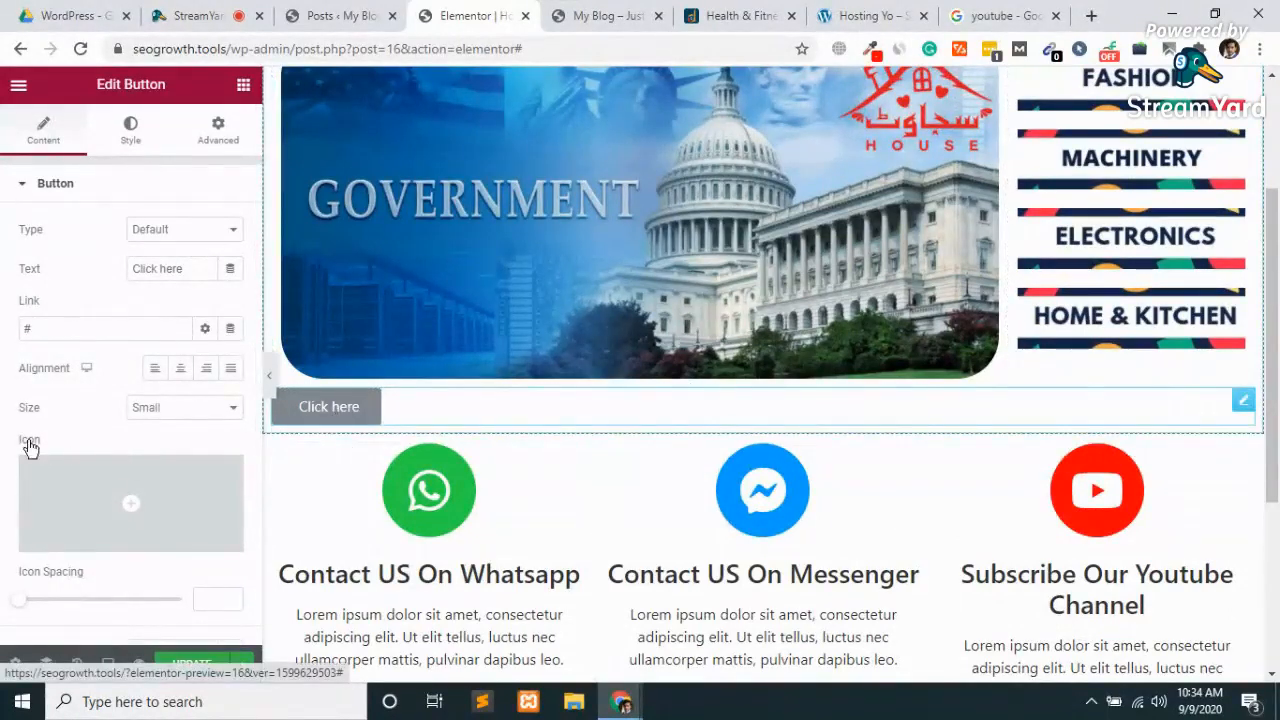
{"action": "left_click", "coordinate": [187, 271]}
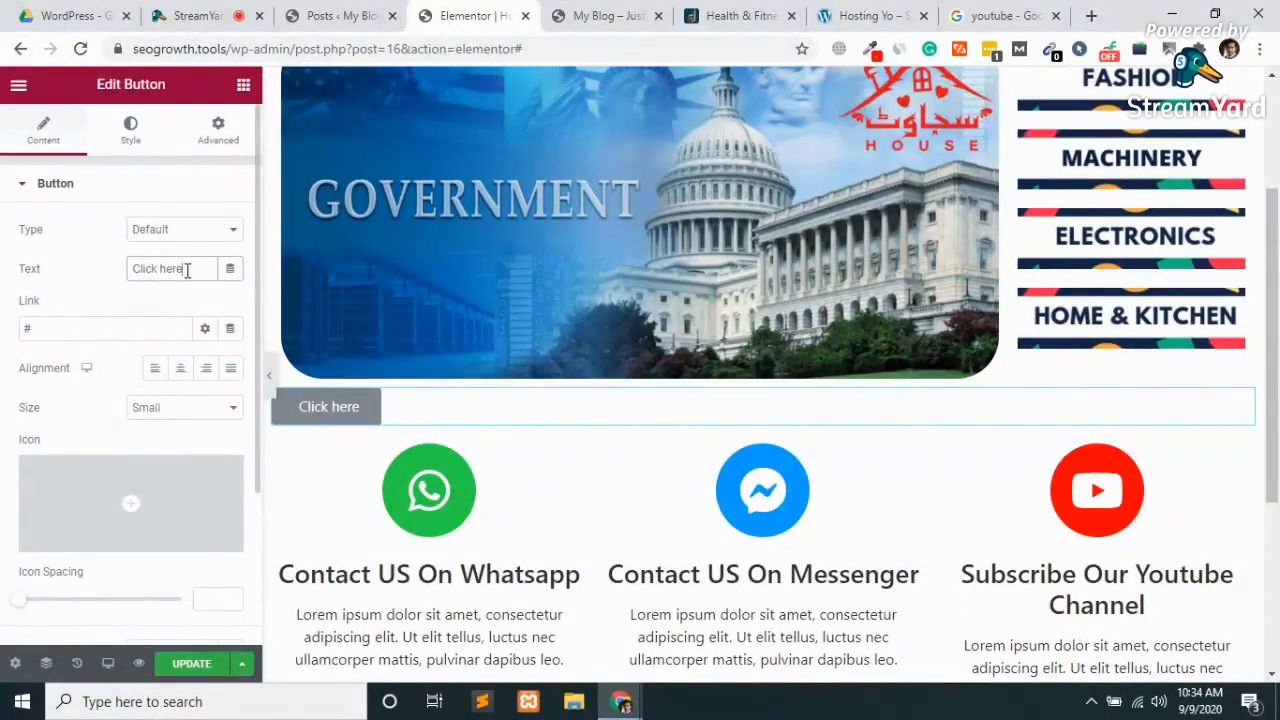
{"action": "triple_click", "coordinate": [187, 271]}
{"action": "key", "text": "BackSpace"}
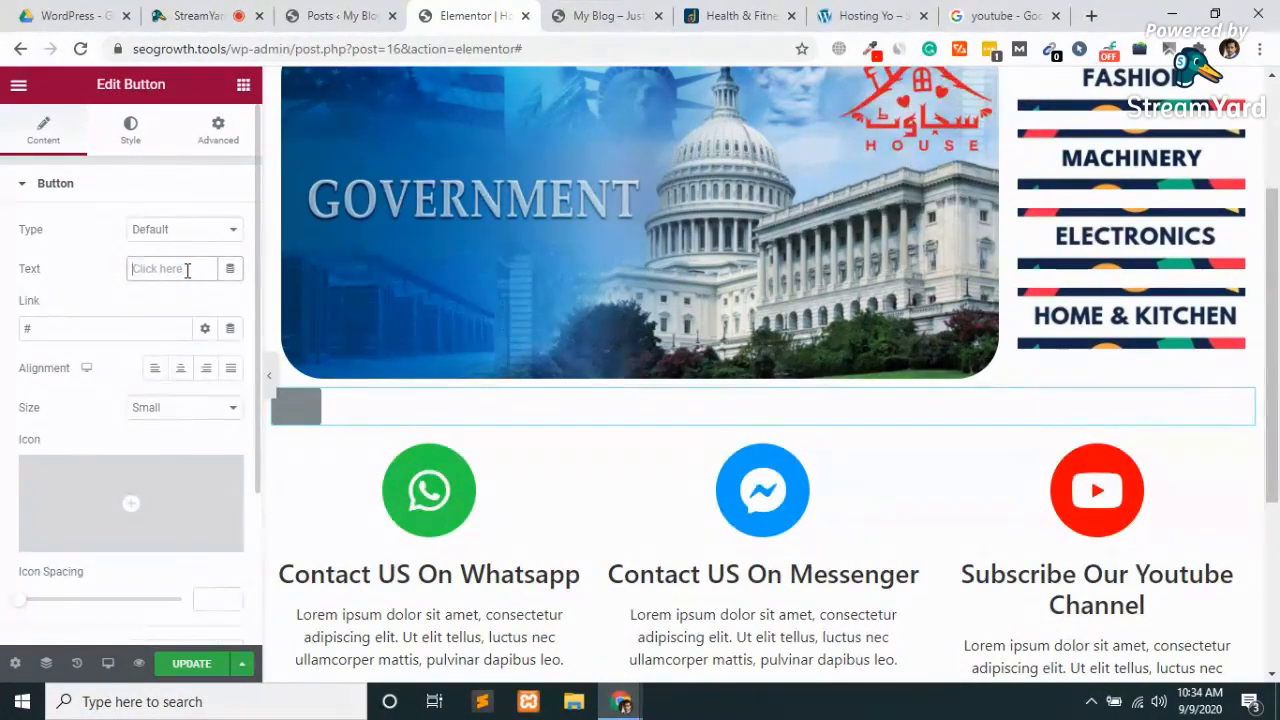
{"action": "type", "text": "Our Pro"}
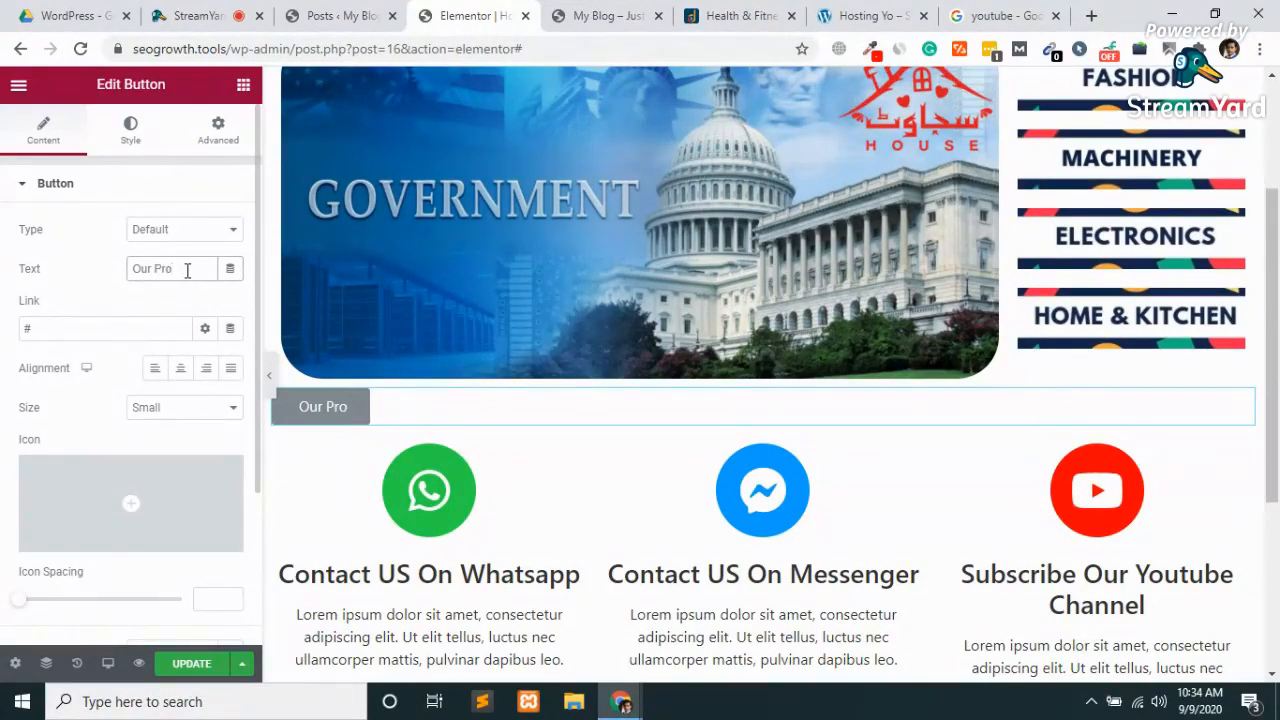
{"action": "type", "text": "ducts"}
Center the Our Products button and set its size to Extra Large.
{"action": "left_click", "coordinate": [180, 372]}
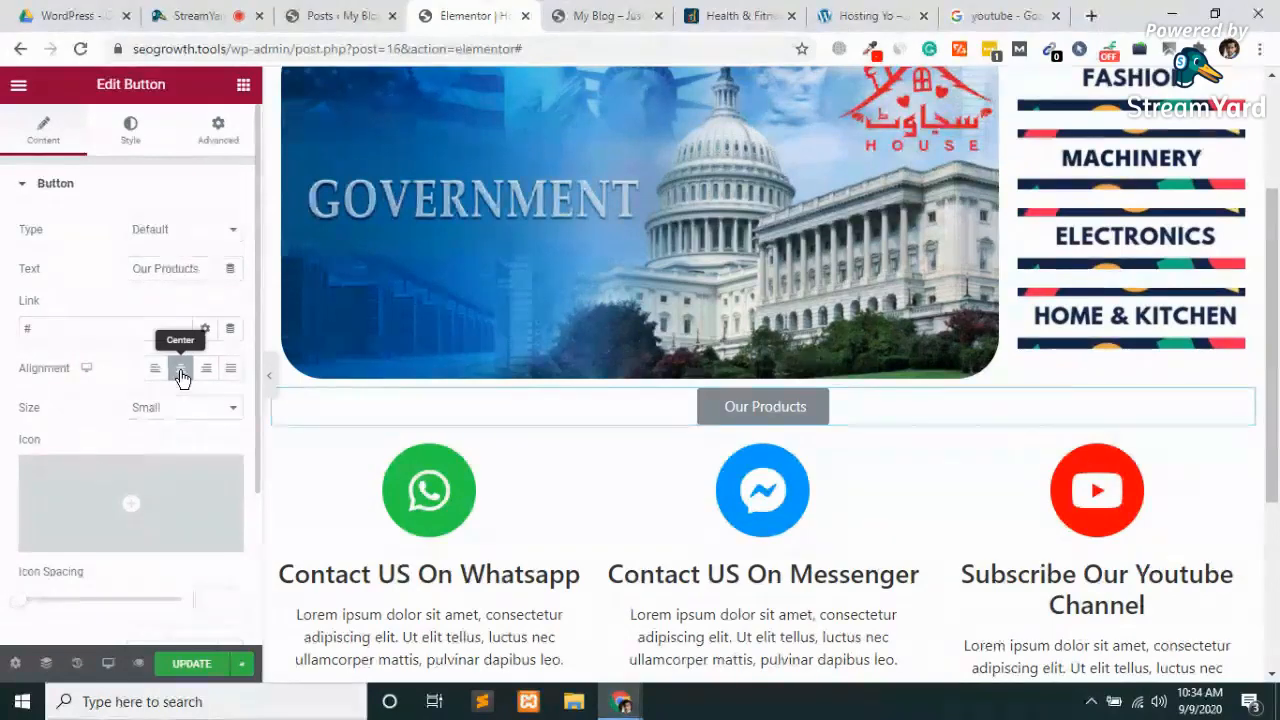
{"action": "left_click", "coordinate": [158, 408]}
{"action": "left_click", "coordinate": [158, 486]}
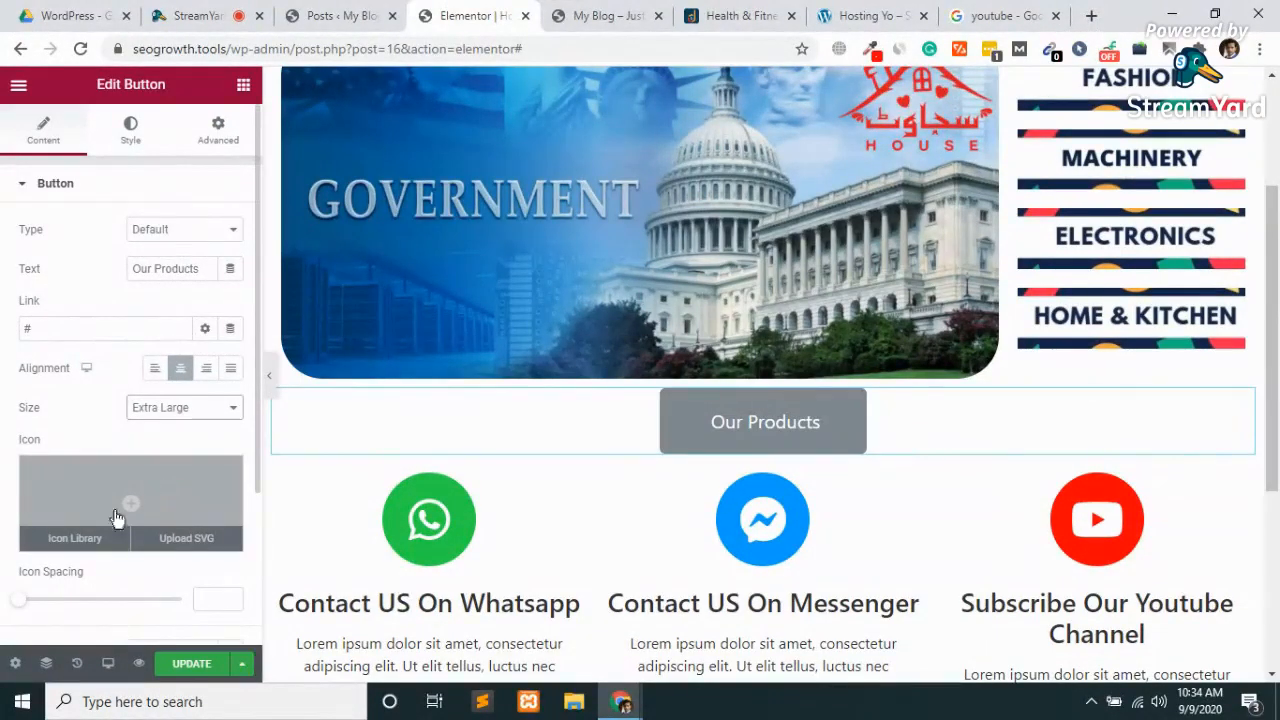
Search the icon library for "pro" and "shop", and insert the shopping cart icon into the Our Products button.
{"action": "left_click", "coordinate": [62, 542]}
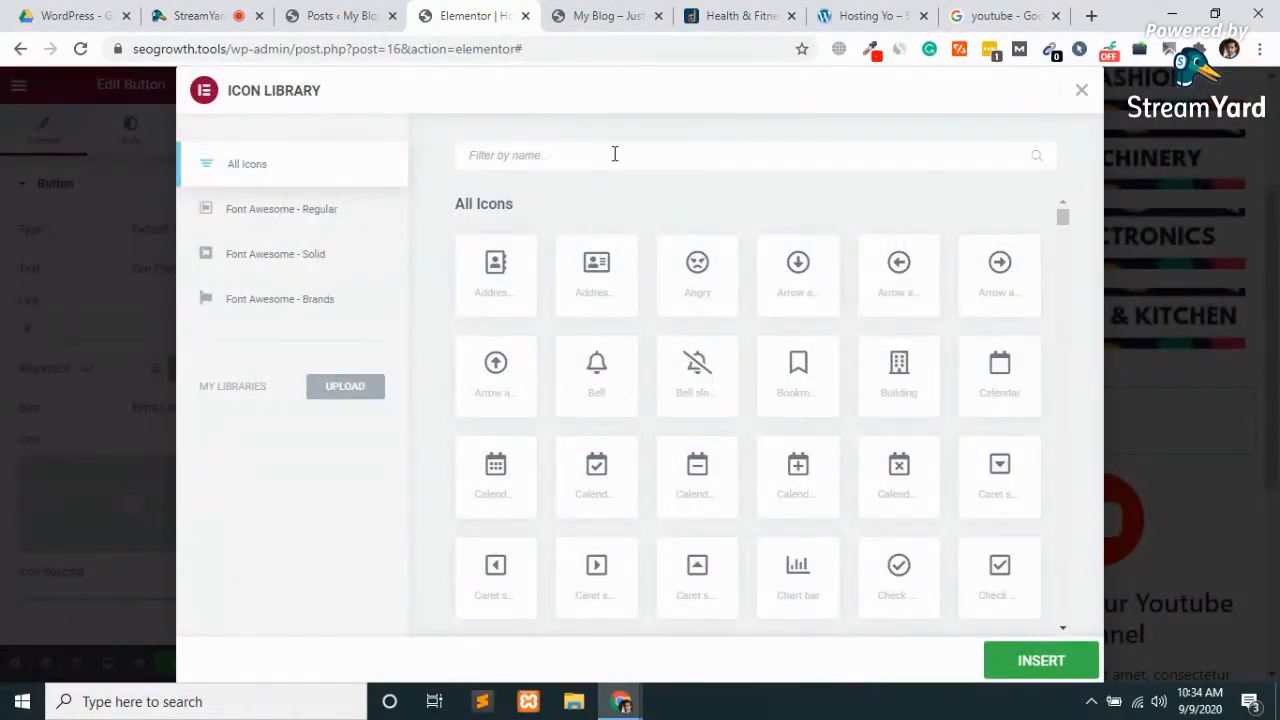
{"action": "type", "text": "pro"}
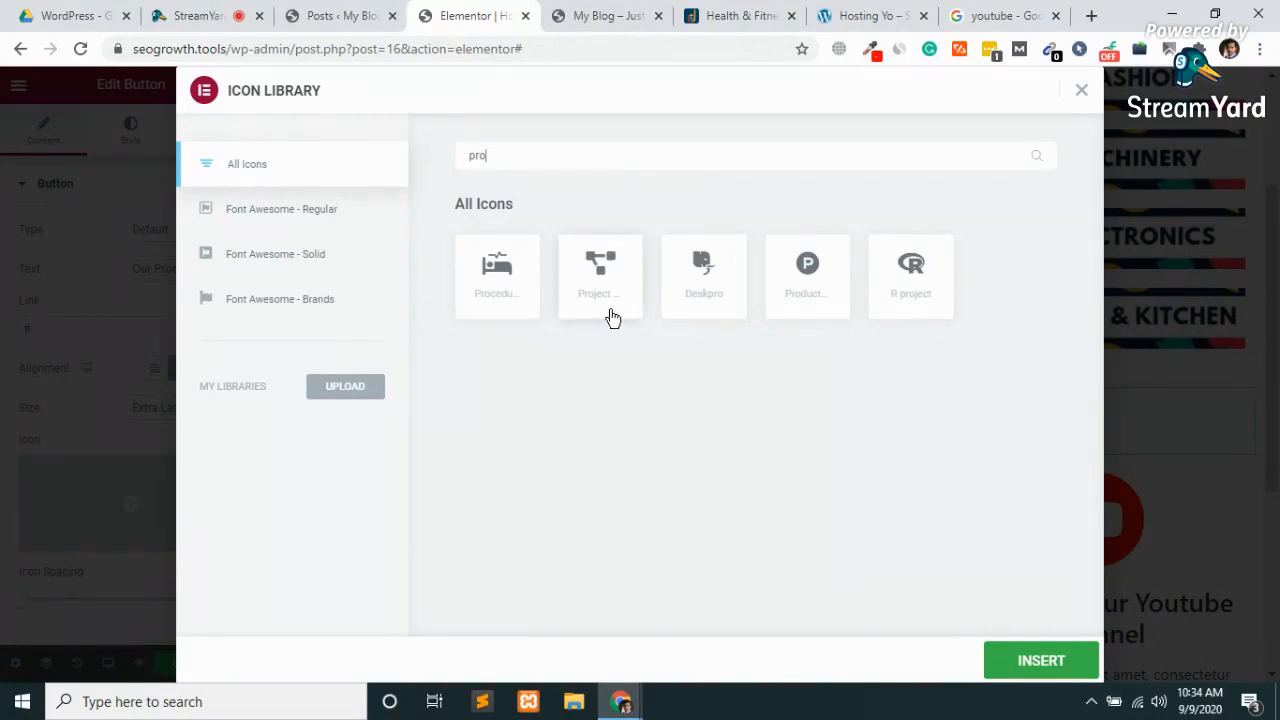
{"action": "key", "text": "BackSpace"}
{"action": "key", "text": "BackSpace"}
{"action": "key", "text": "BackSpace"}
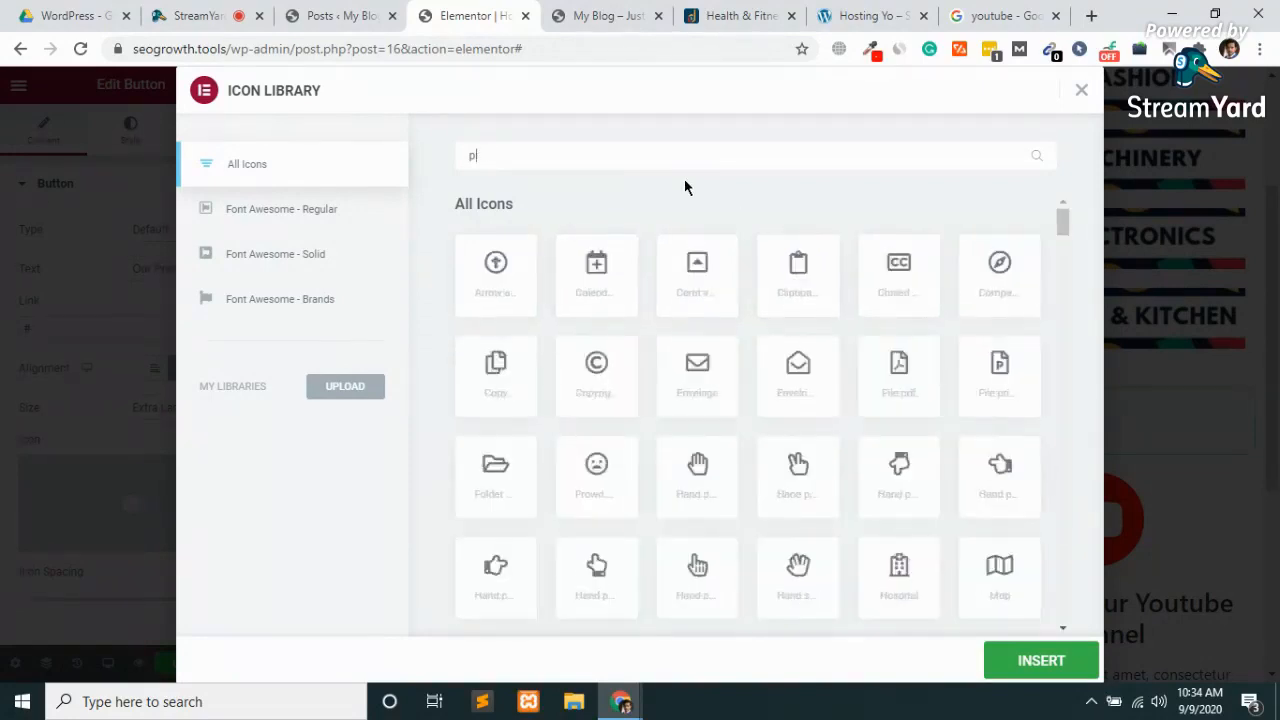
{"action": "type", "text": "sho"}
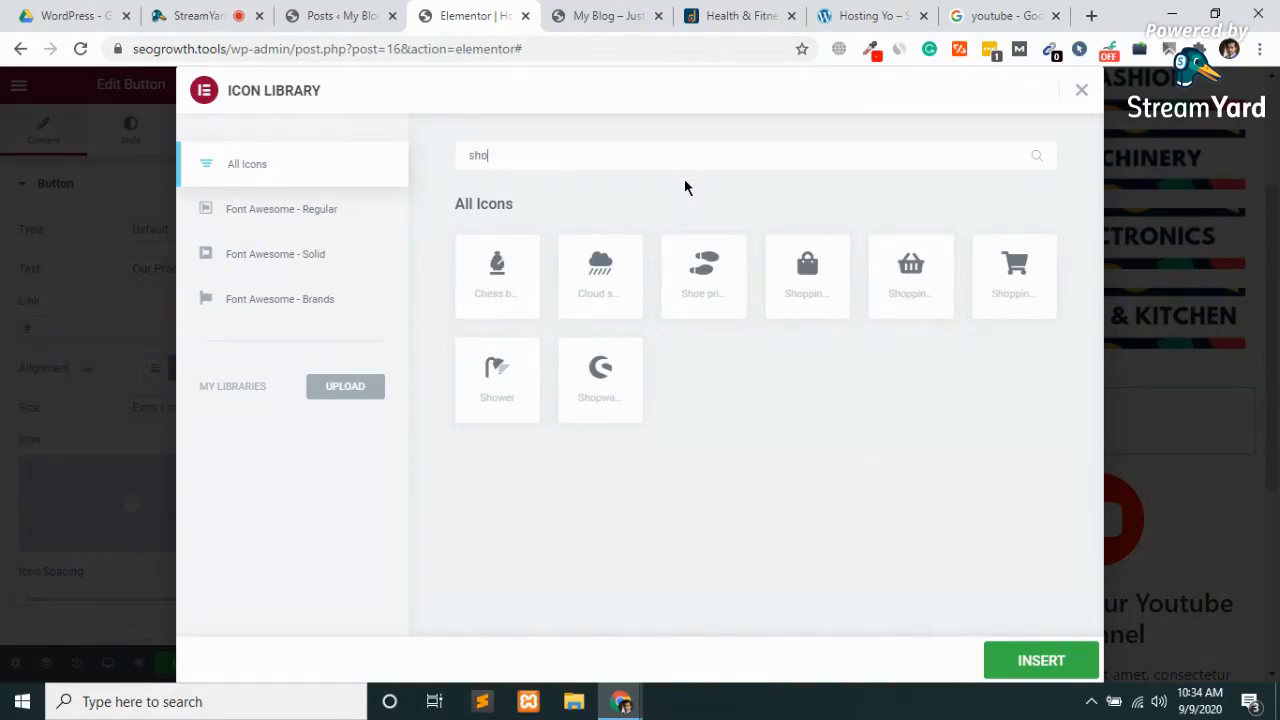
{"action": "type", "text": "p"}
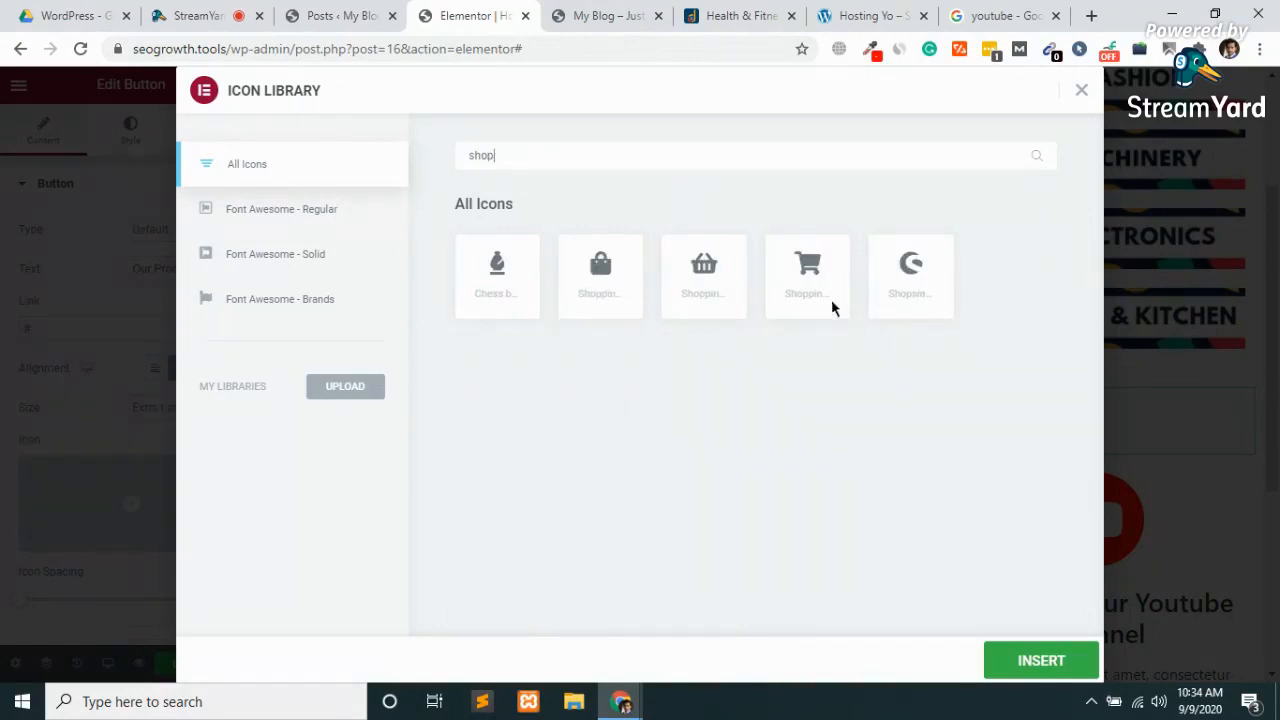
{"action": "left_click", "coordinate": [808, 272]}
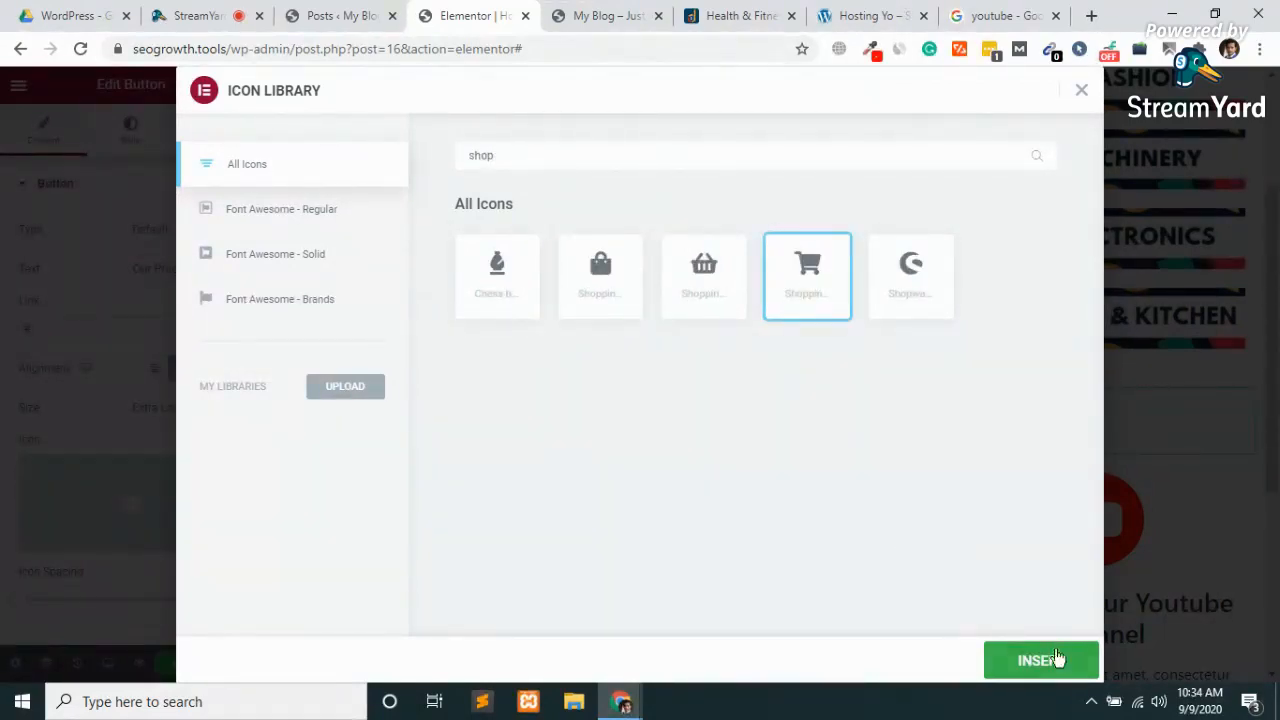
{"action": "left_click", "coordinate": [1050, 660]}
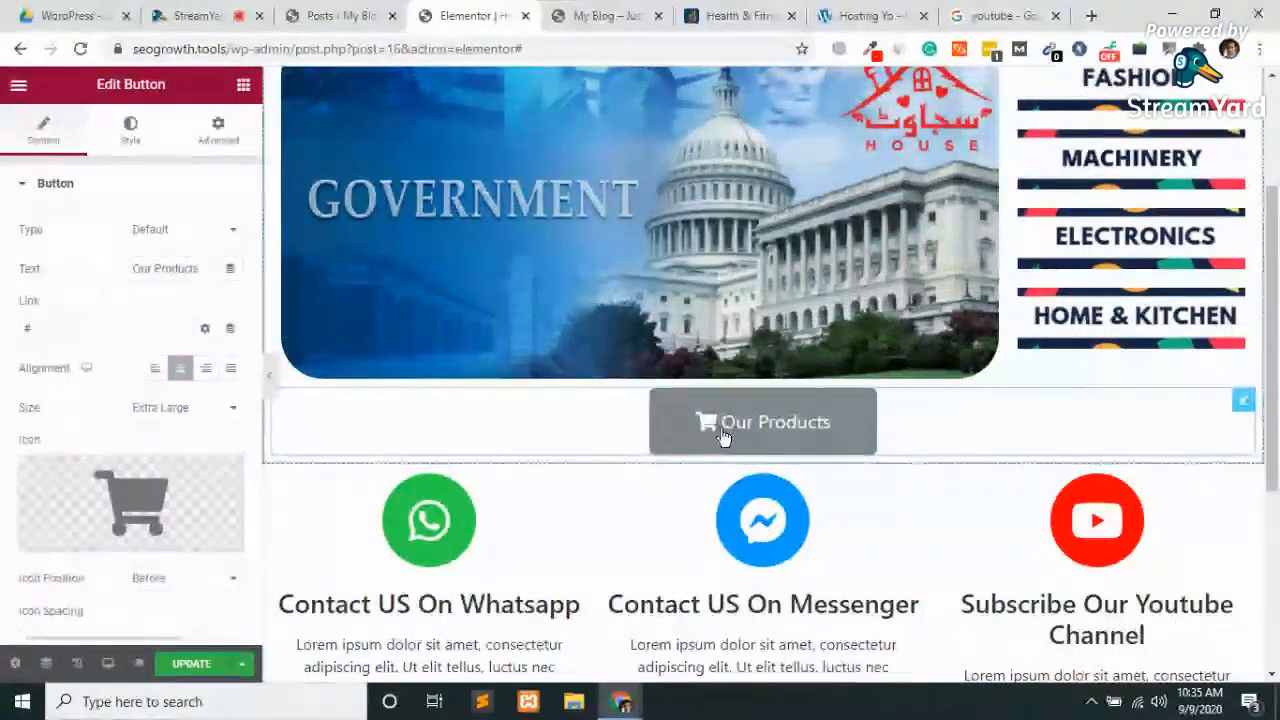
Place the button's cart icon after the text and set the icon spacing to 4.
{"action": "left_click", "coordinate": [148, 590]}
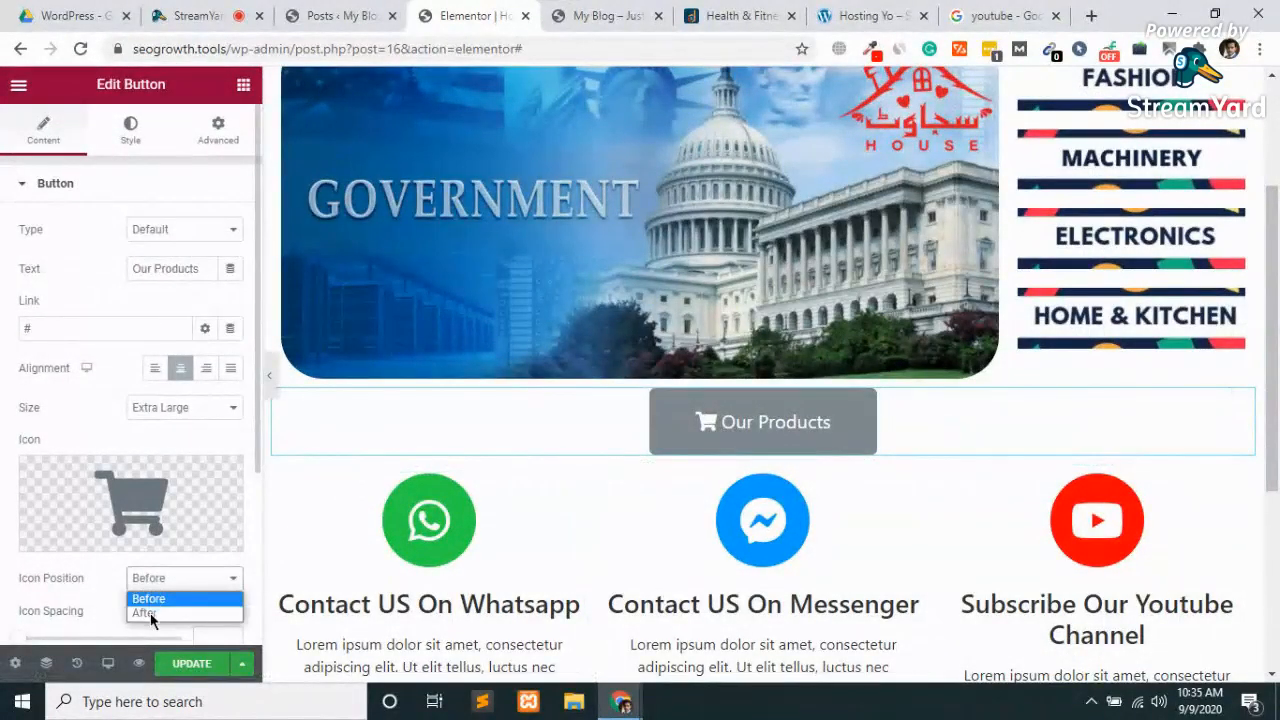
{"action": "left_click", "coordinate": [150, 614]}
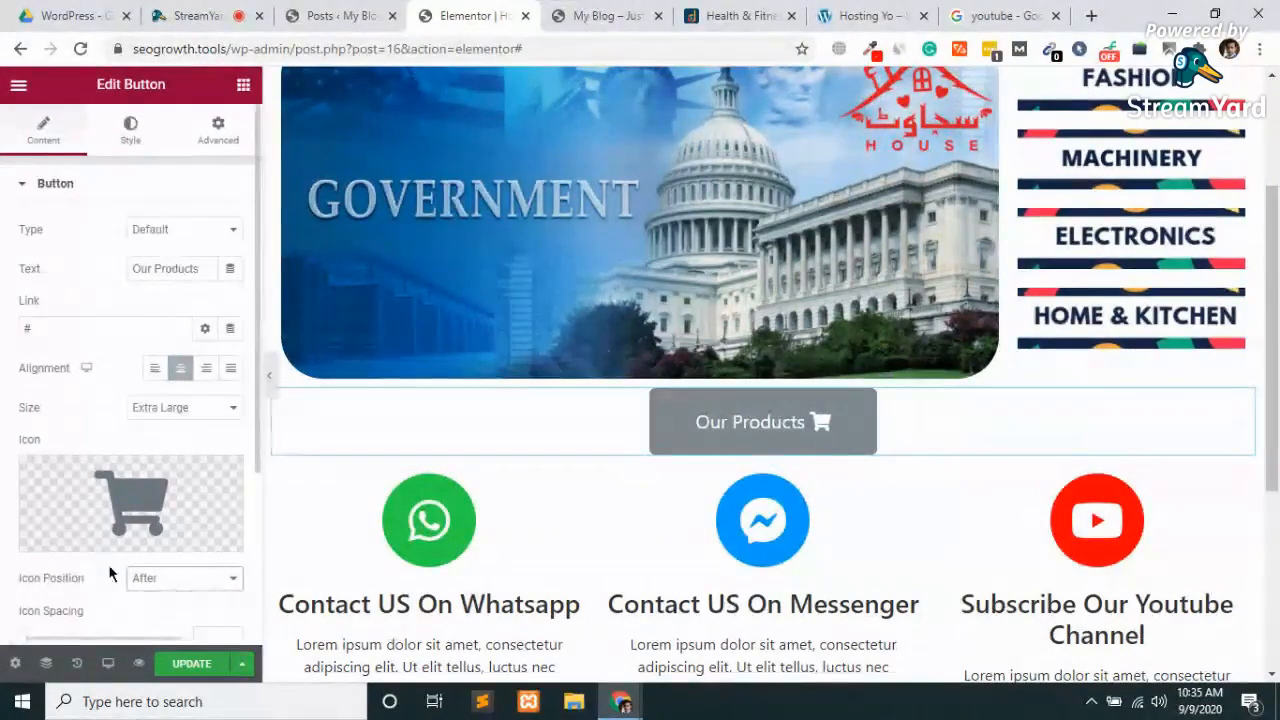
{"action": "scroll", "coordinate": [108, 564], "scroll_direction": "down", "scroll_amount": 3}
{"action": "left_click_drag", "start_coordinate": [20, 446], "coordinate": [34, 471]}
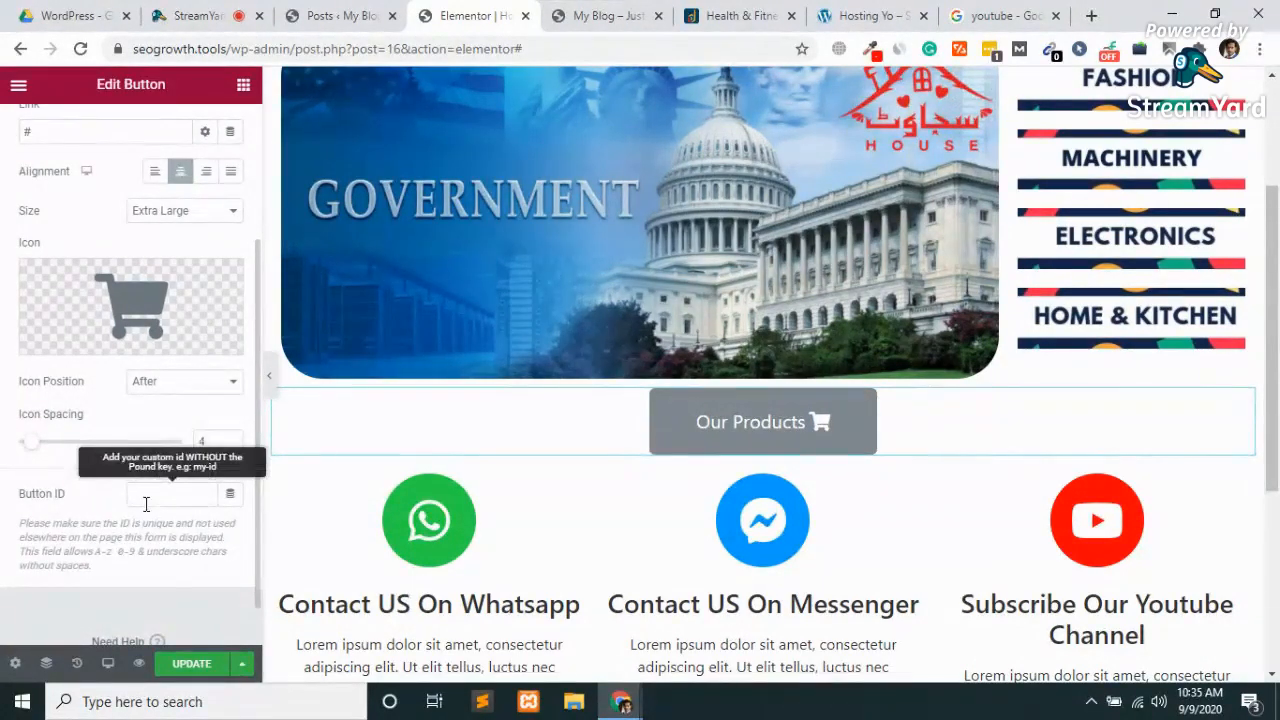
Try the Info type on the Our Products button and change its type to Success.
{"action": "scroll", "coordinate": [146, 506], "scroll_direction": "up", "scroll_amount": 2}
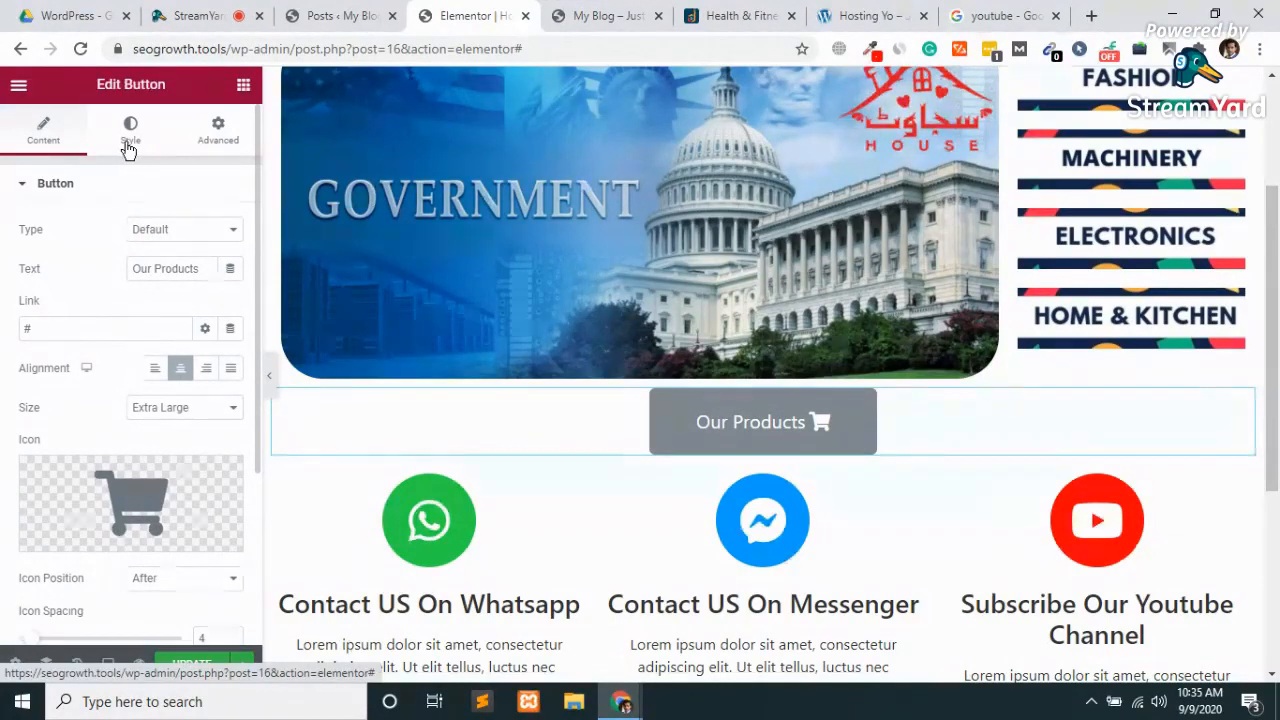
{"action": "left_click", "coordinate": [178, 232]}
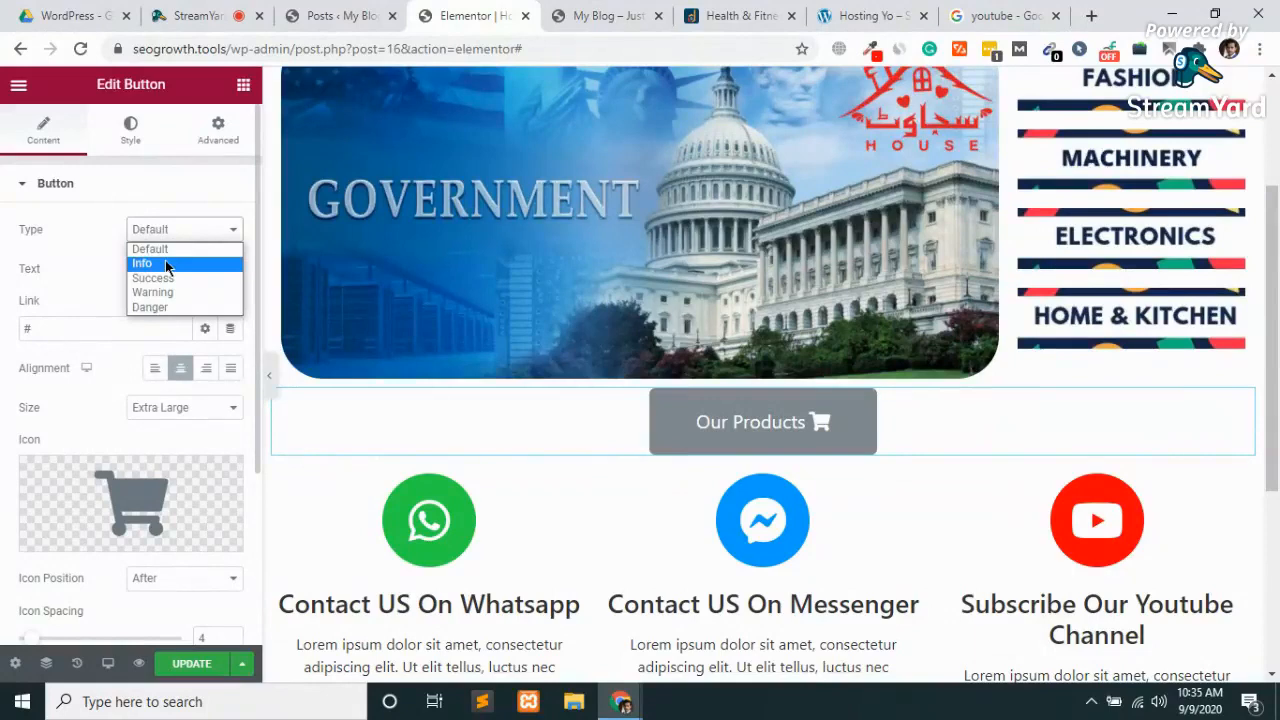
{"action": "left_click", "coordinate": [167, 264]}
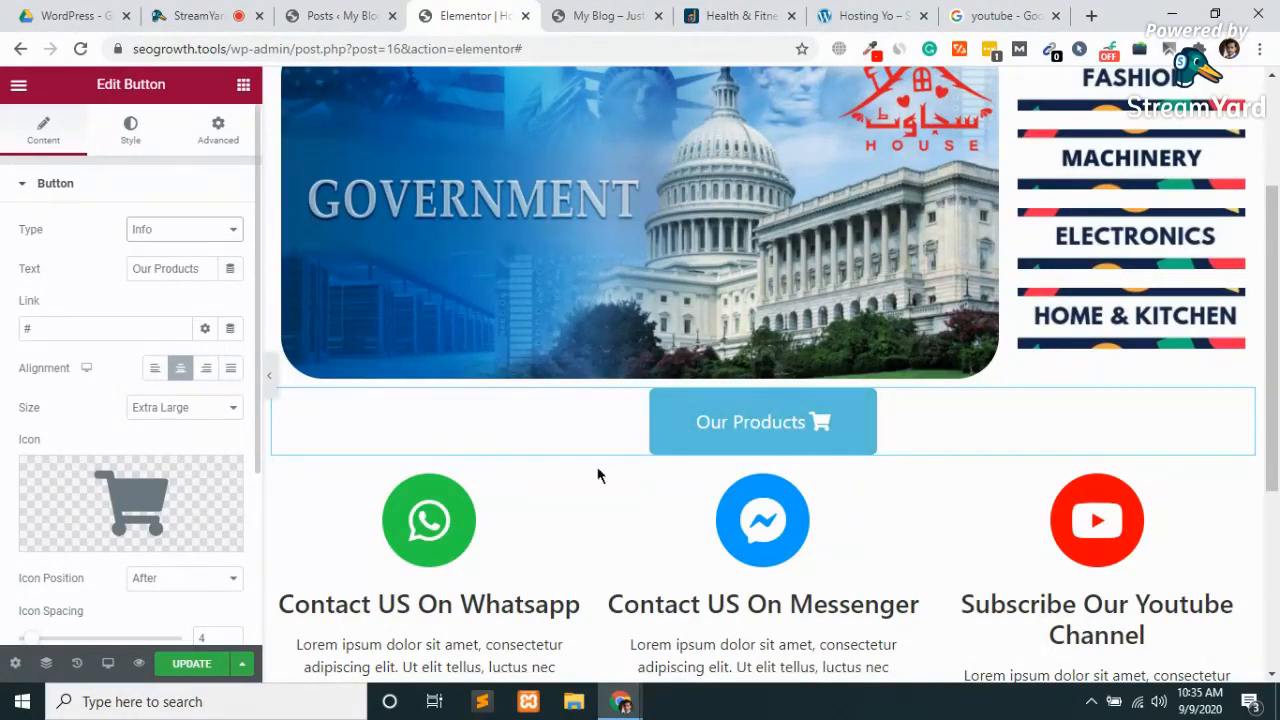
{"action": "left_click", "coordinate": [157, 239]}
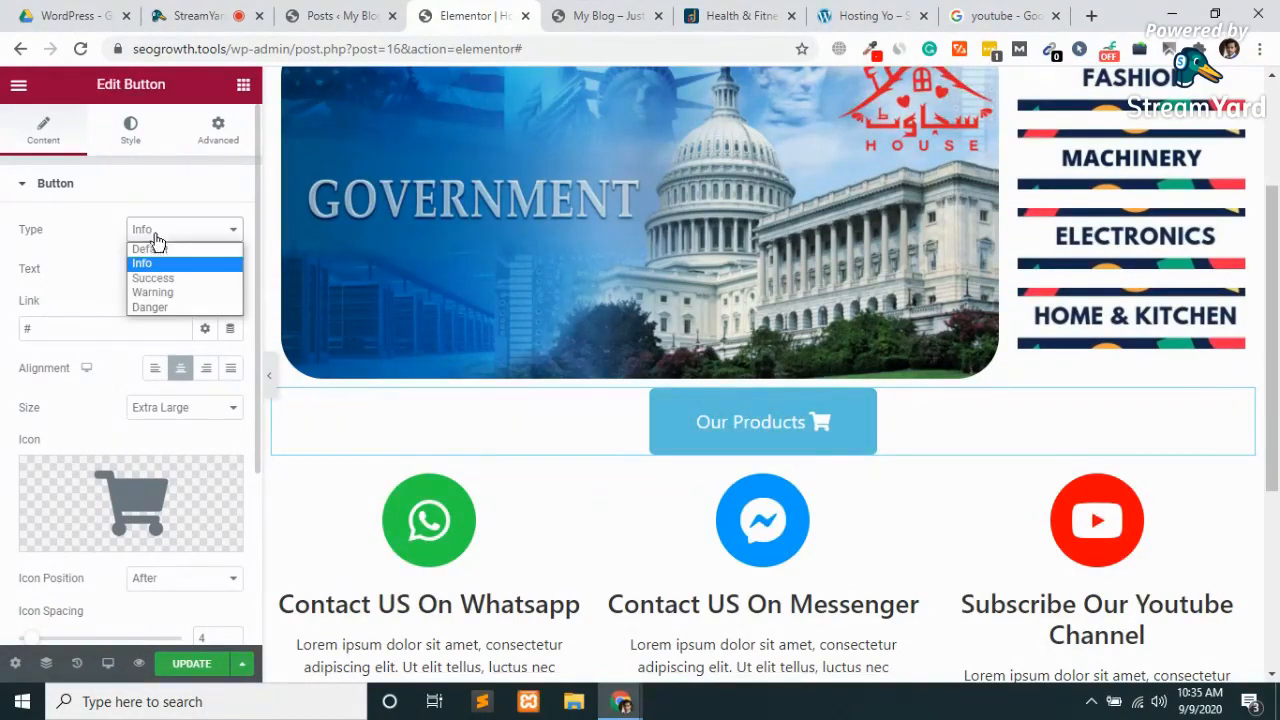
{"action": "left_click", "coordinate": [156, 280]}
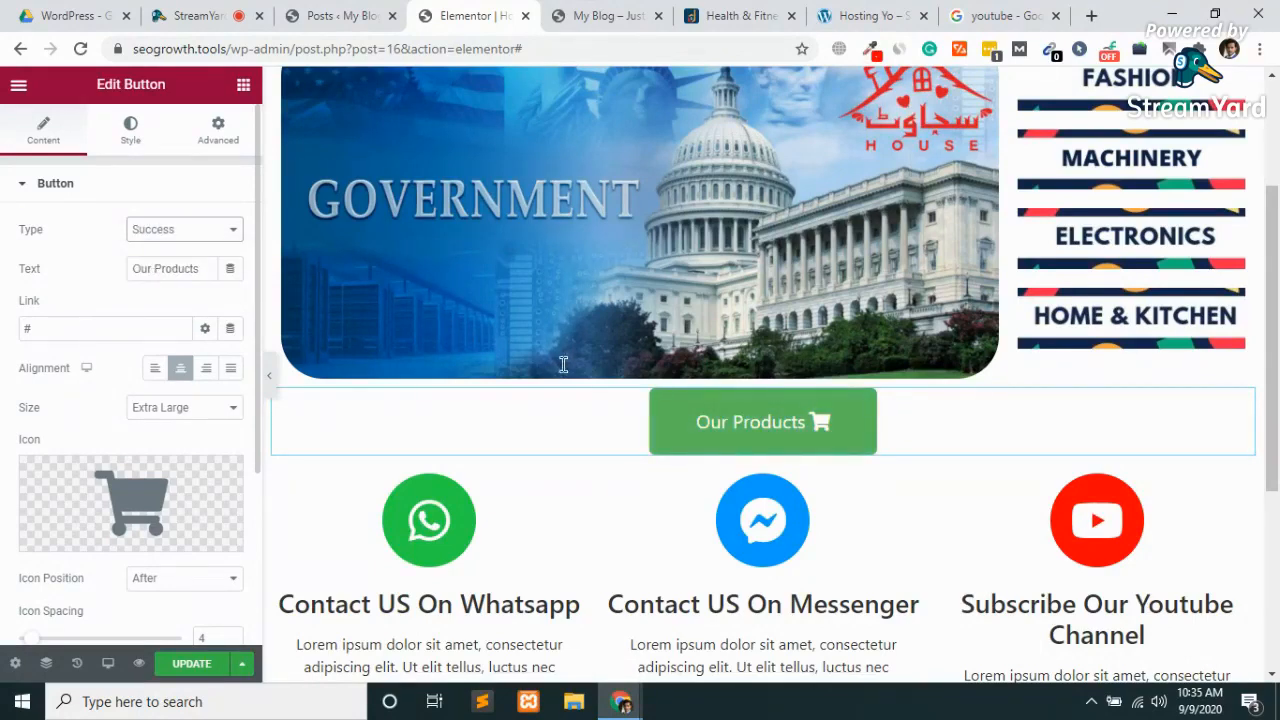
Try the Warning, Danger and Info types on the Our Products button and return it to Success.
{"action": "left_click", "coordinate": [163, 230]}
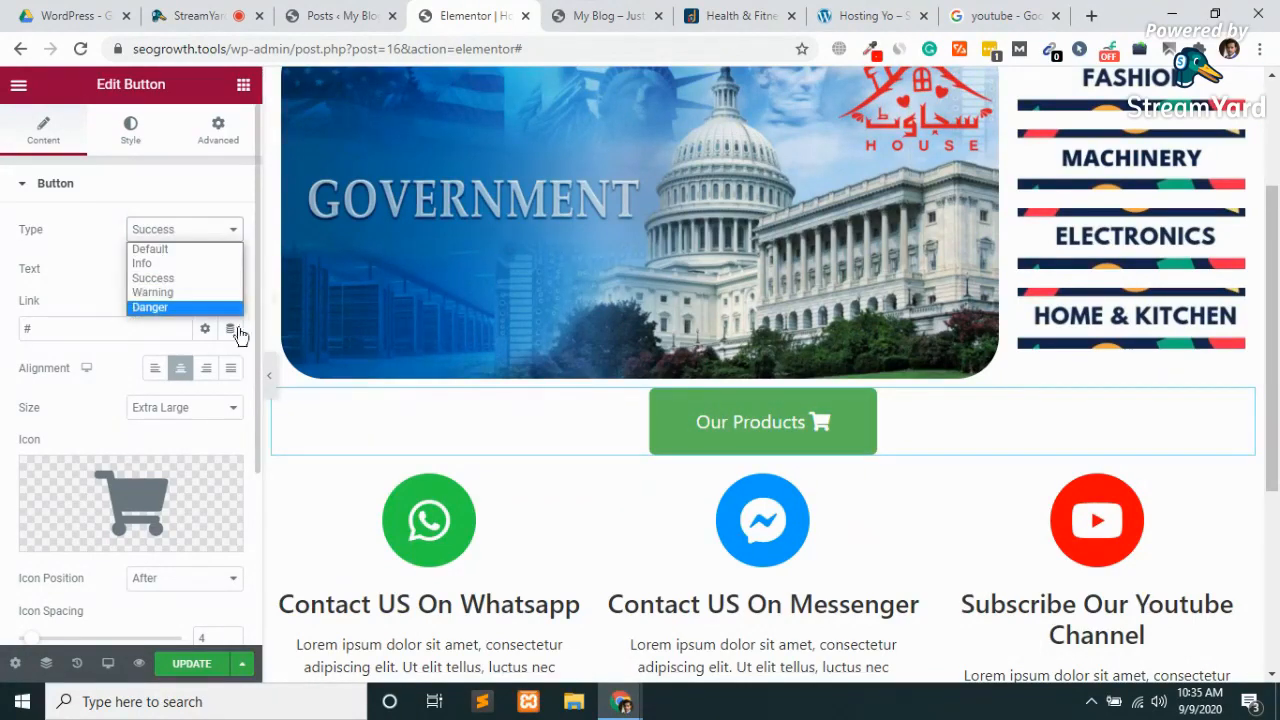
{"action": "left_click", "coordinate": [166, 293]}
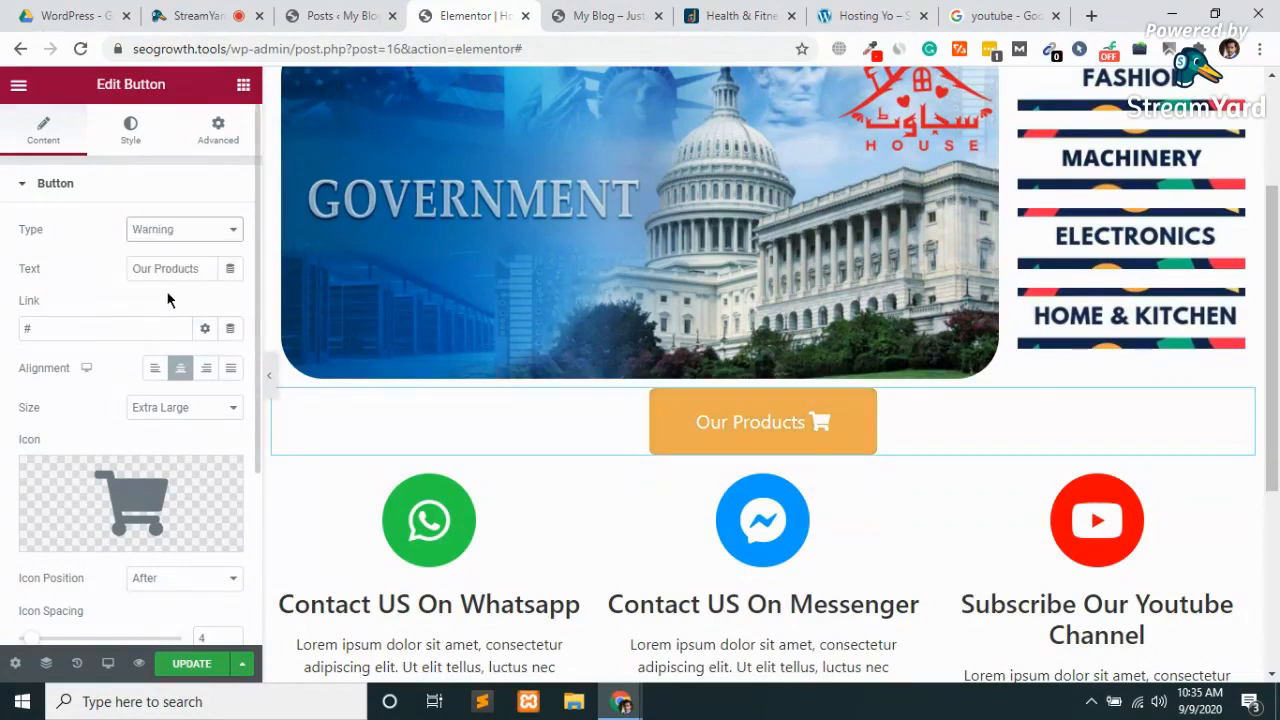
{"action": "left_click", "coordinate": [168, 229]}
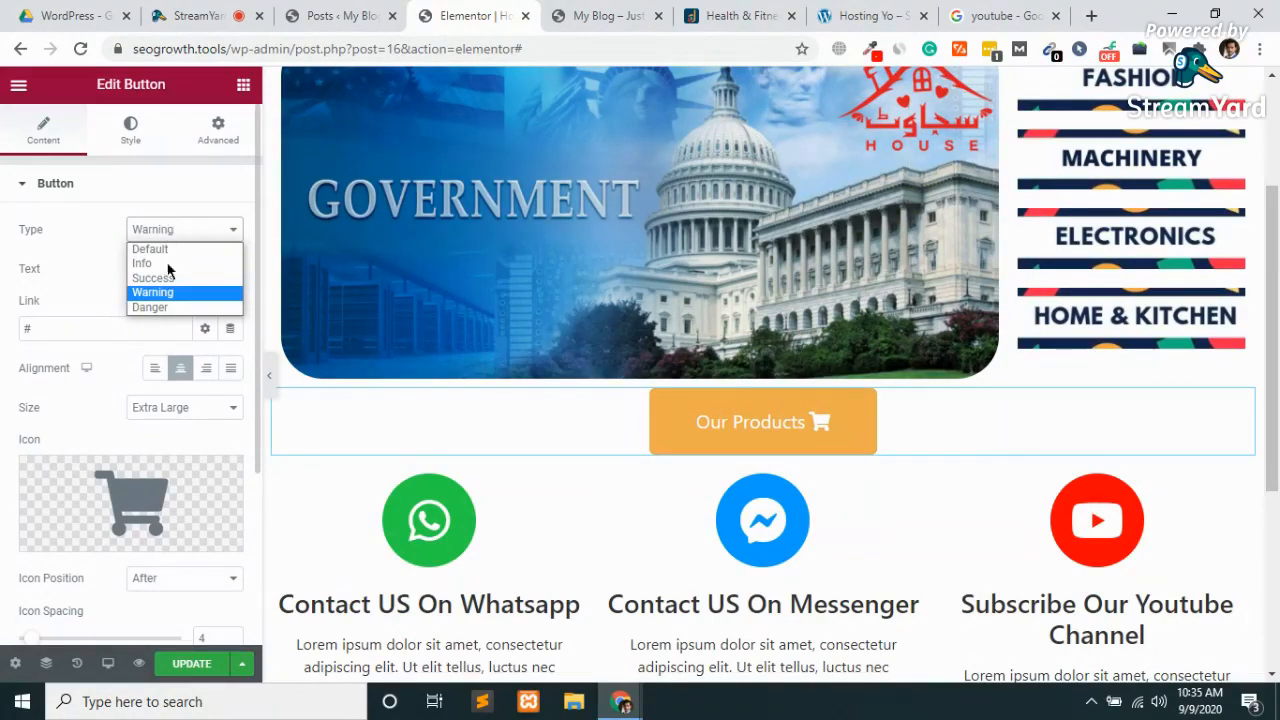
{"action": "left_click", "coordinate": [148, 307]}
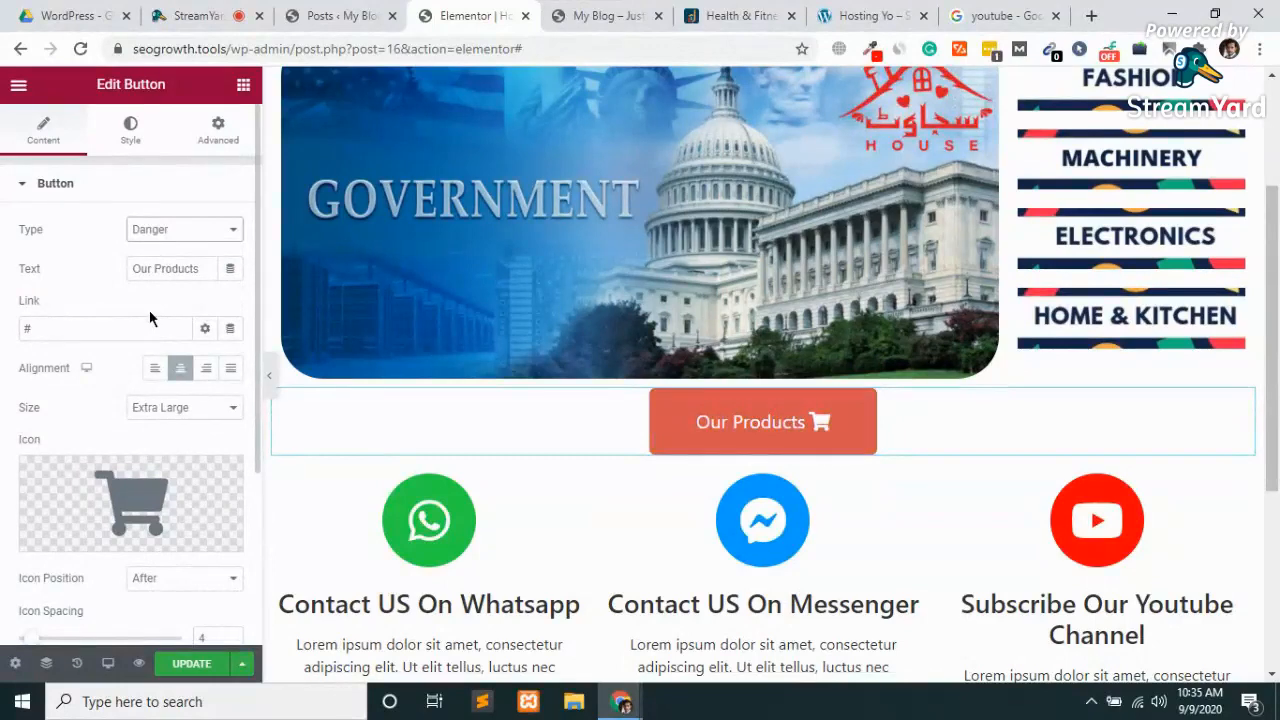
{"action": "left_click", "coordinate": [174, 230]}
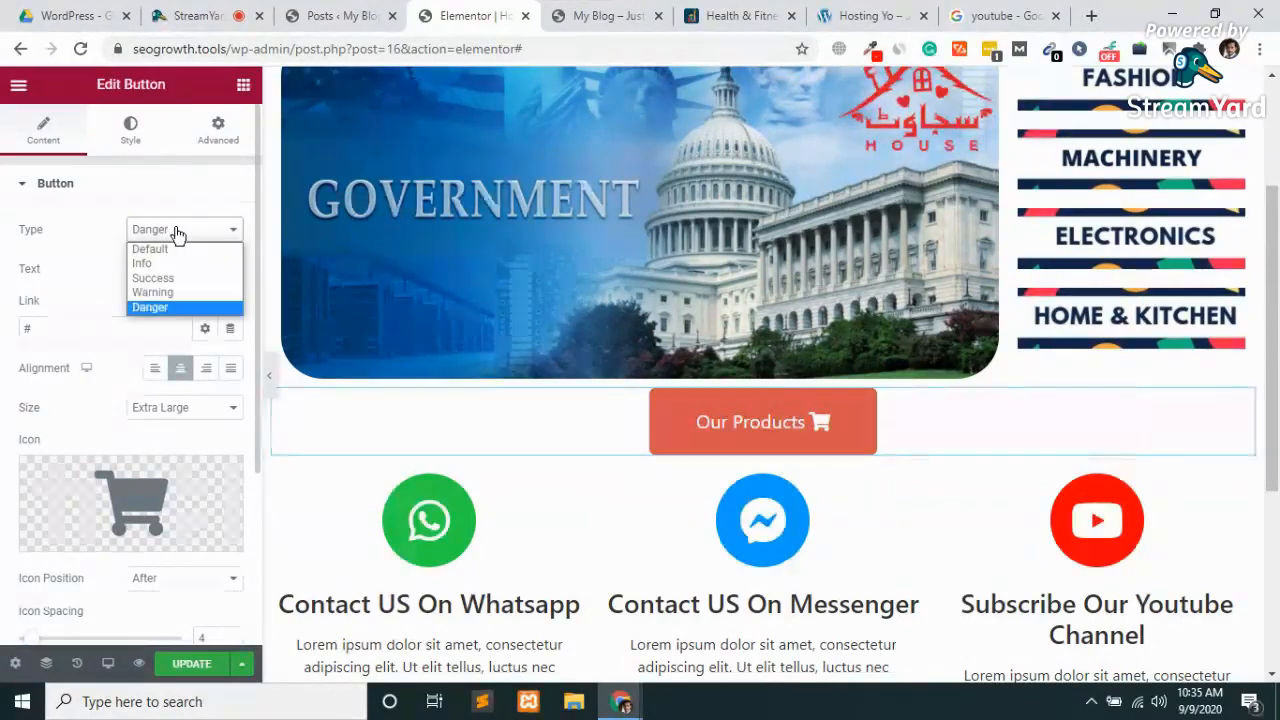
{"action": "left_click", "coordinate": [160, 265]}
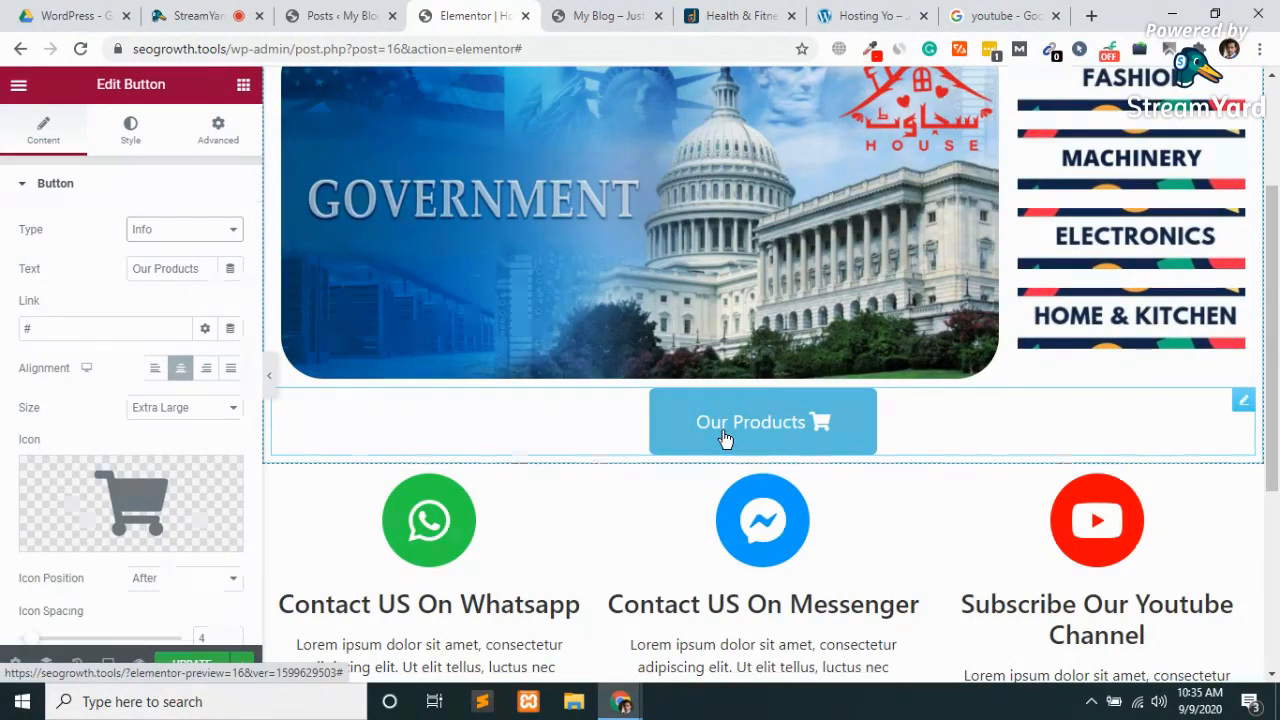
{"action": "left_click", "coordinate": [218, 240]}
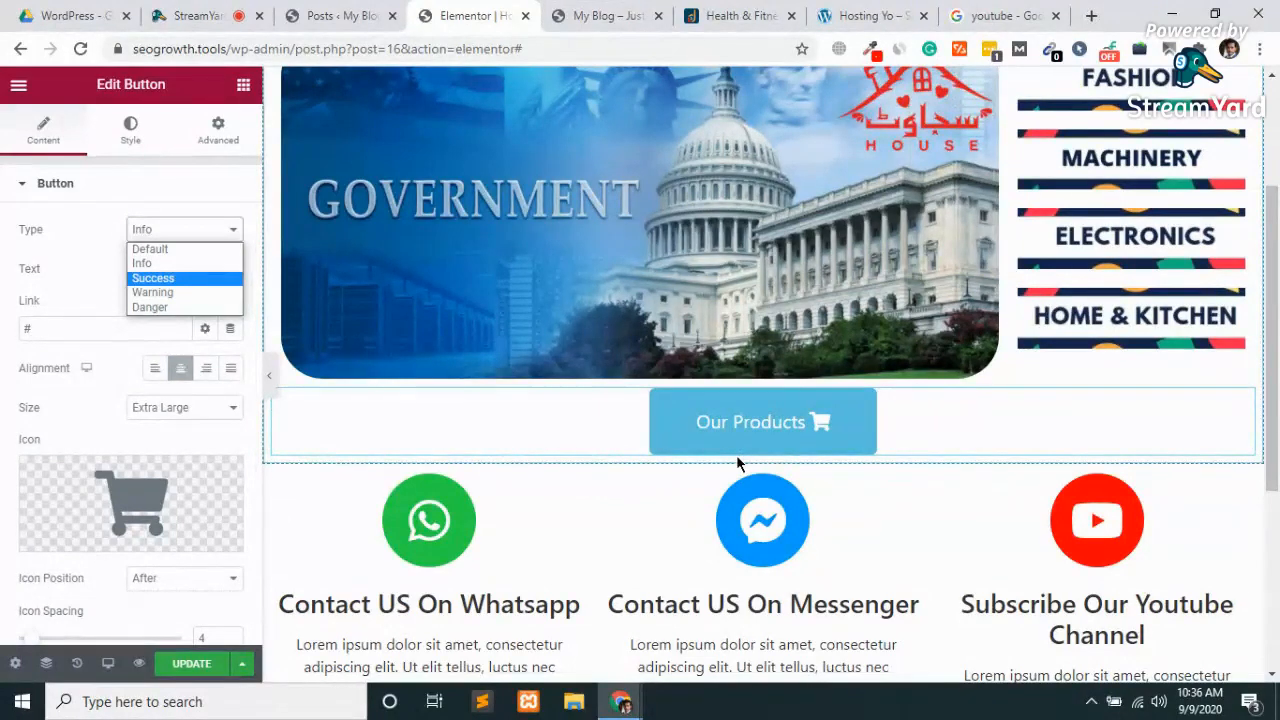
{"action": "left_click", "coordinate": [190, 279]}
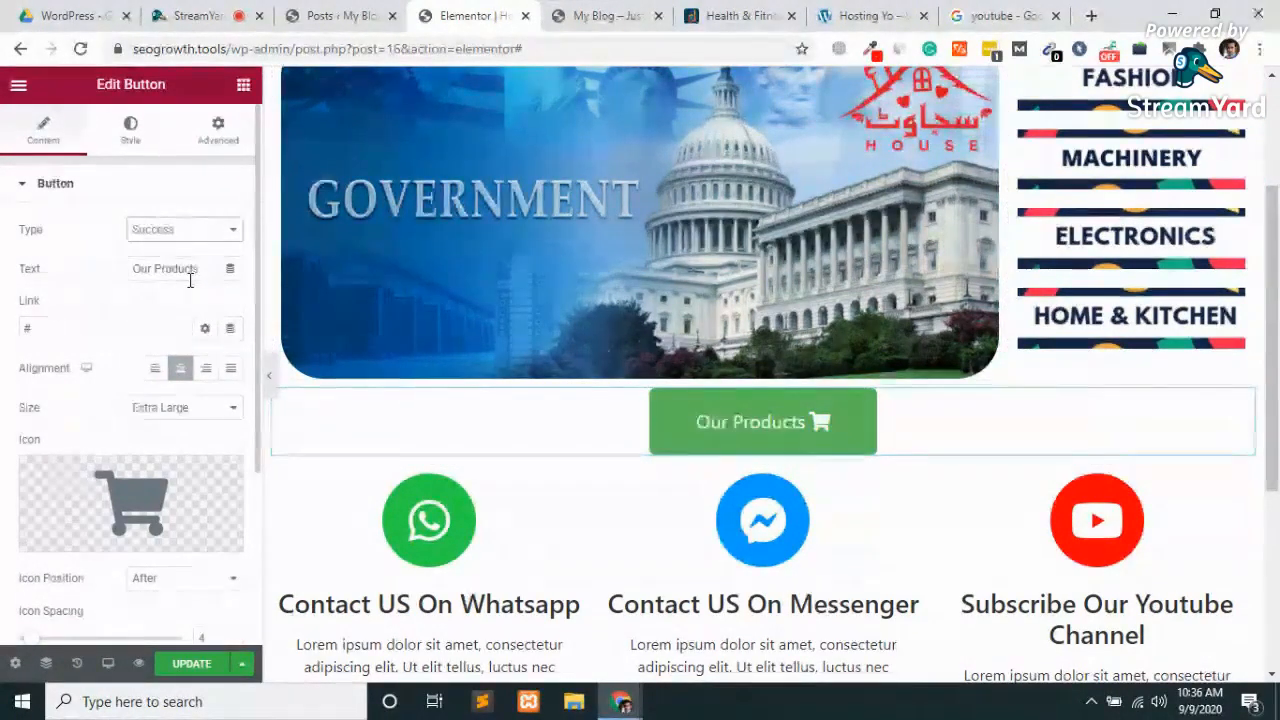
Set the Our Products button's typography to the Helvetica family at a size of 24 px.
{"action": "left_click", "coordinate": [127, 145]}
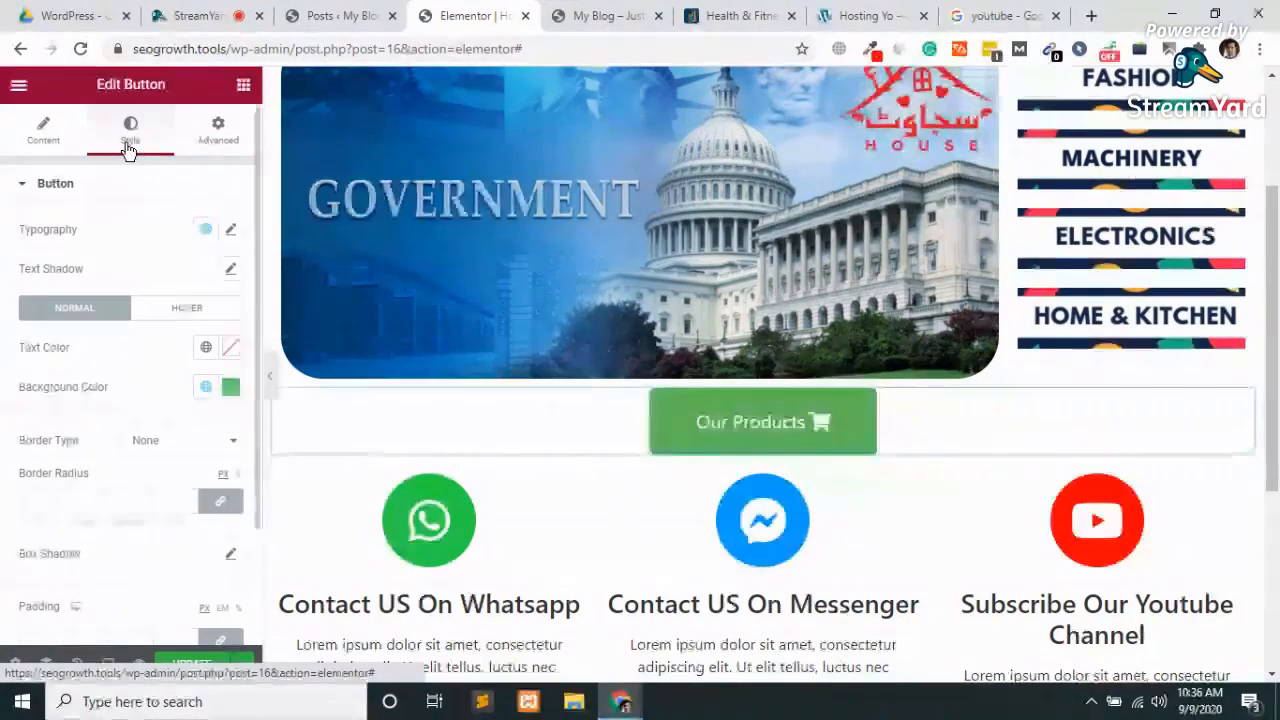
{"action": "left_click", "coordinate": [232, 230]}
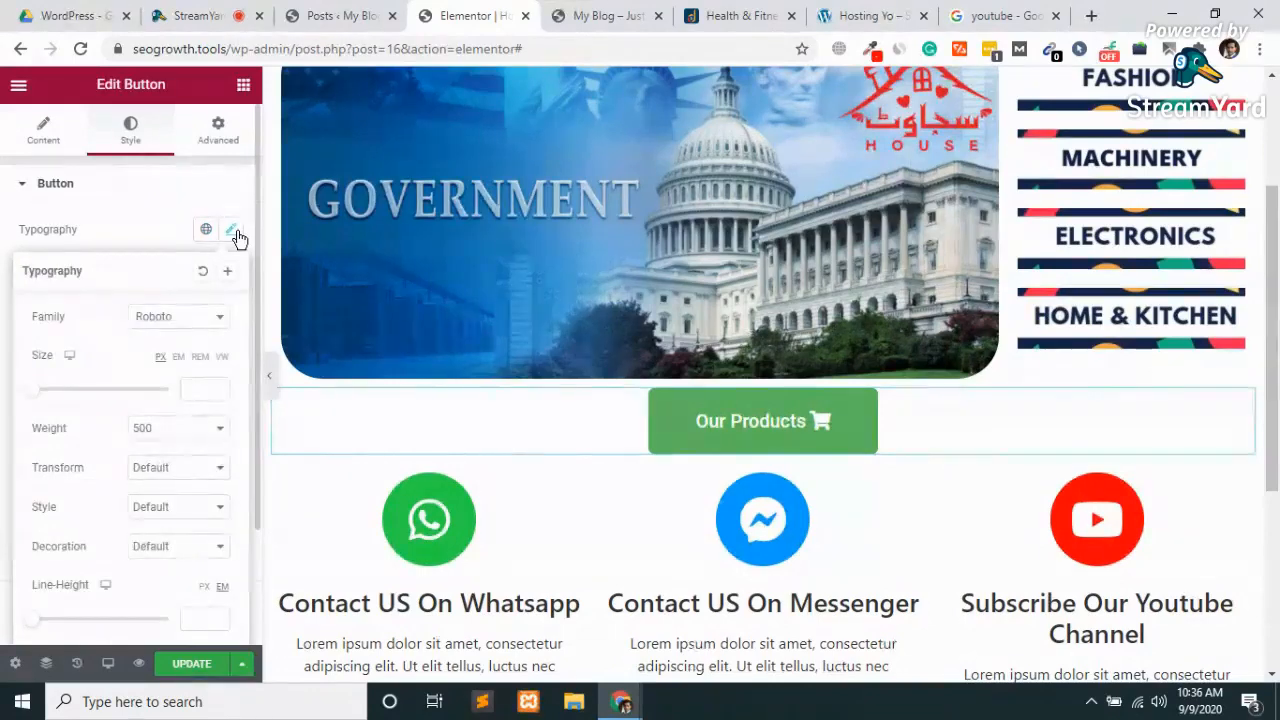
{"action": "left_click", "coordinate": [180, 318]}
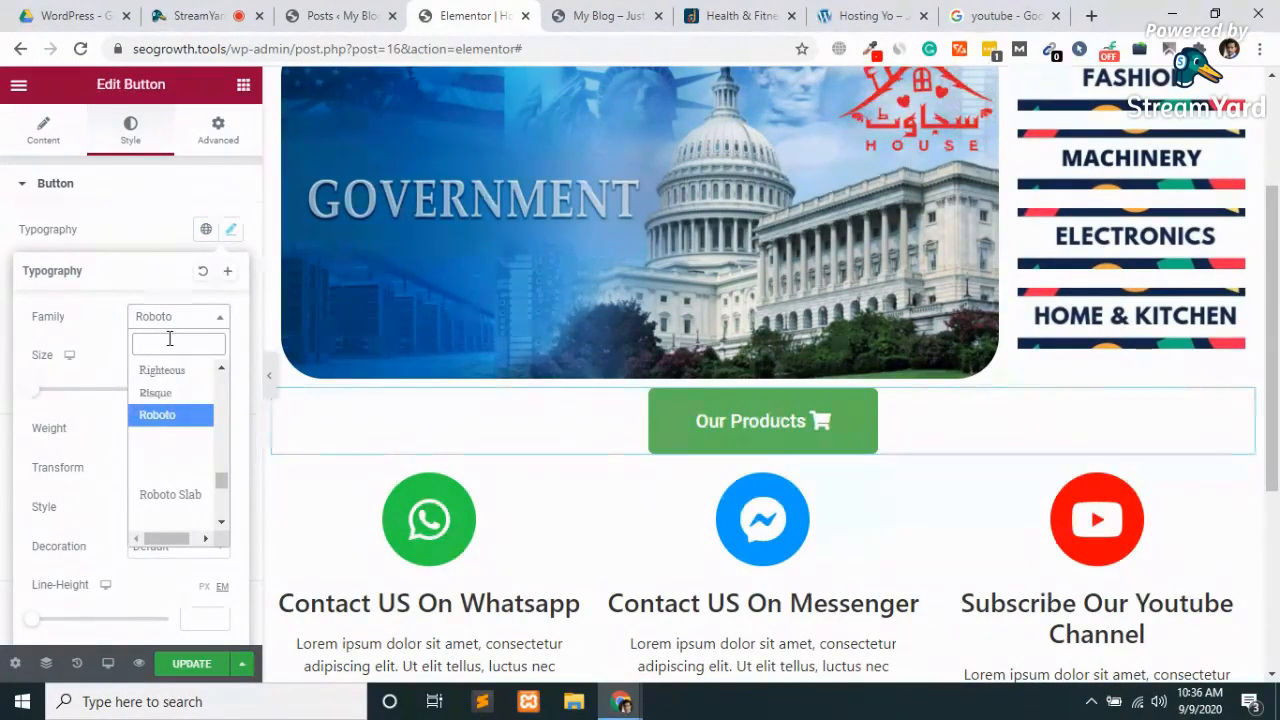
{"action": "type", "text": "helv"}
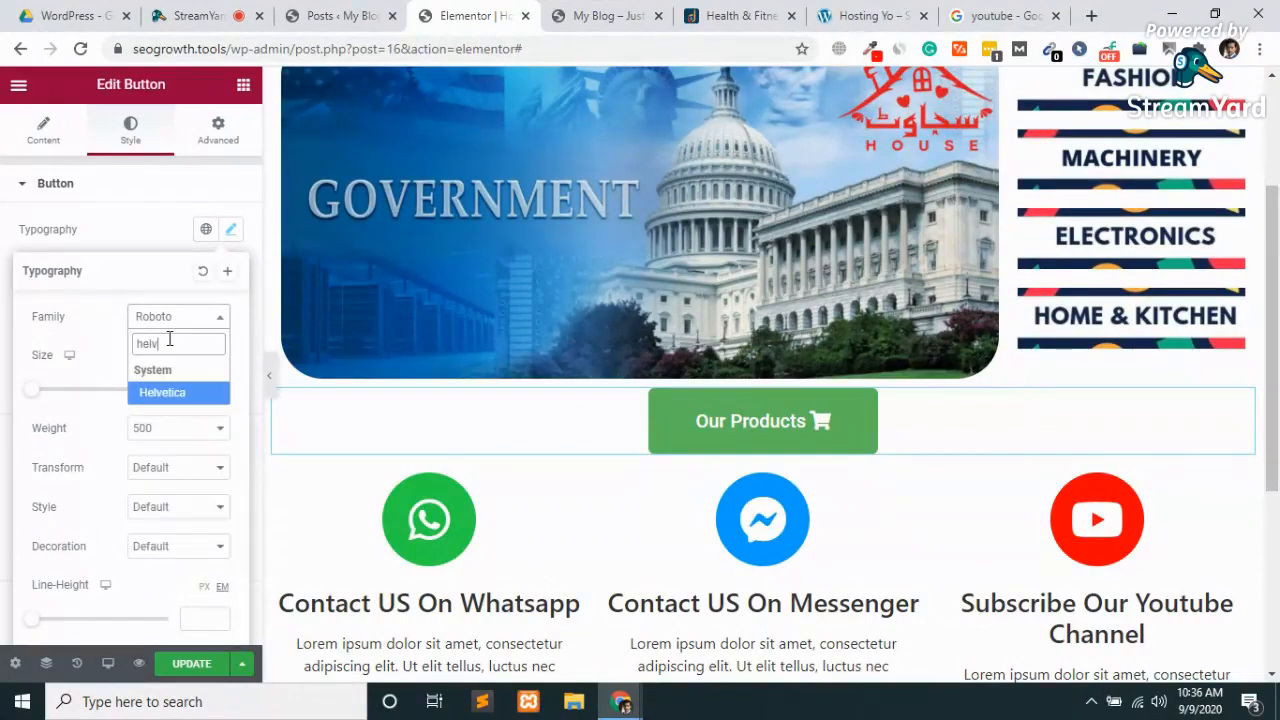
{"action": "left_click", "coordinate": [163, 394]}
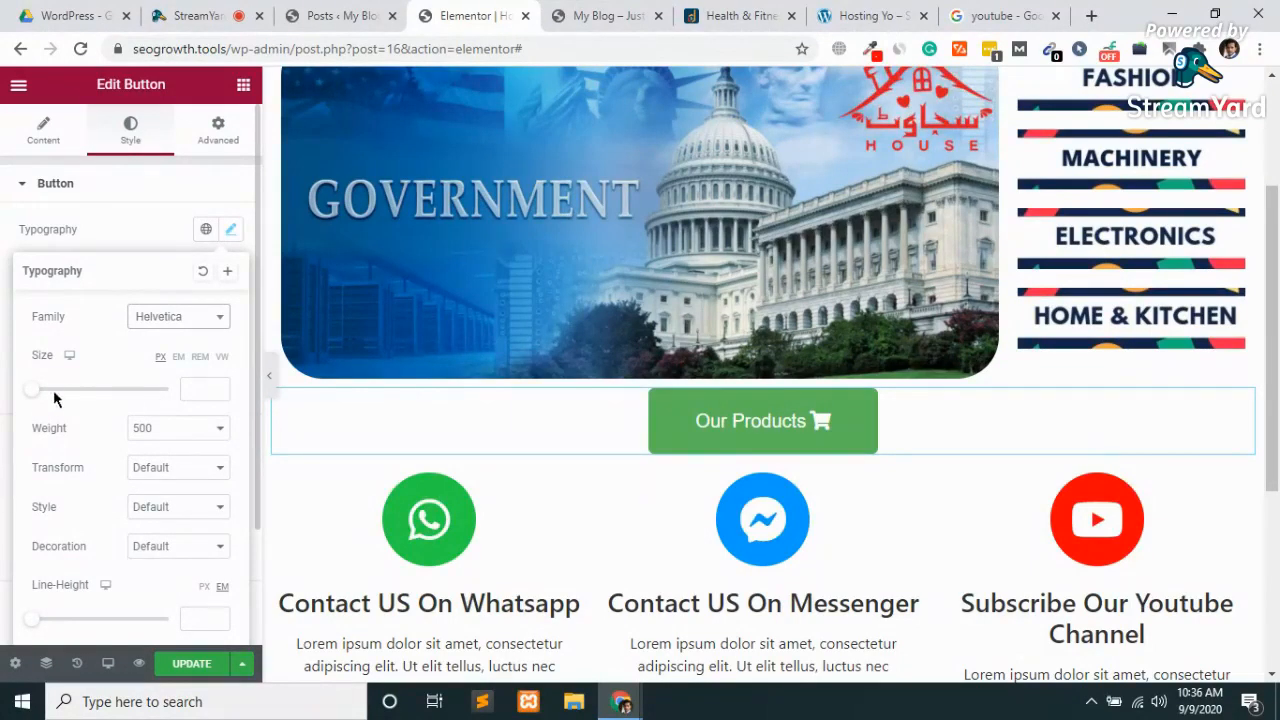
{"action": "mouse_move", "coordinate": [35, 392]}
{"action": "left_mouse_down"}
{"action": "mouse_move", "coordinate": [65, 396]}
{"action": "mouse_move", "coordinate": [53, 397]}
{"action": "left_mouse_up"}
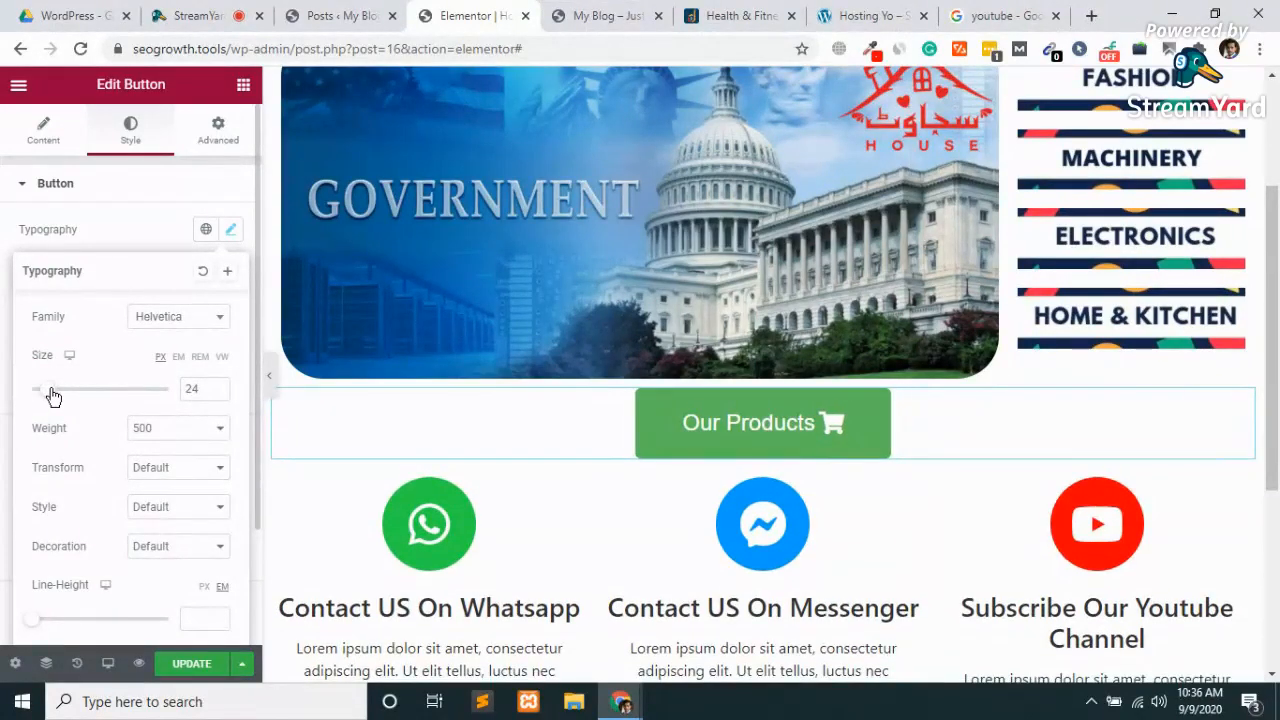
{"action": "left_click", "coordinate": [110, 229]}
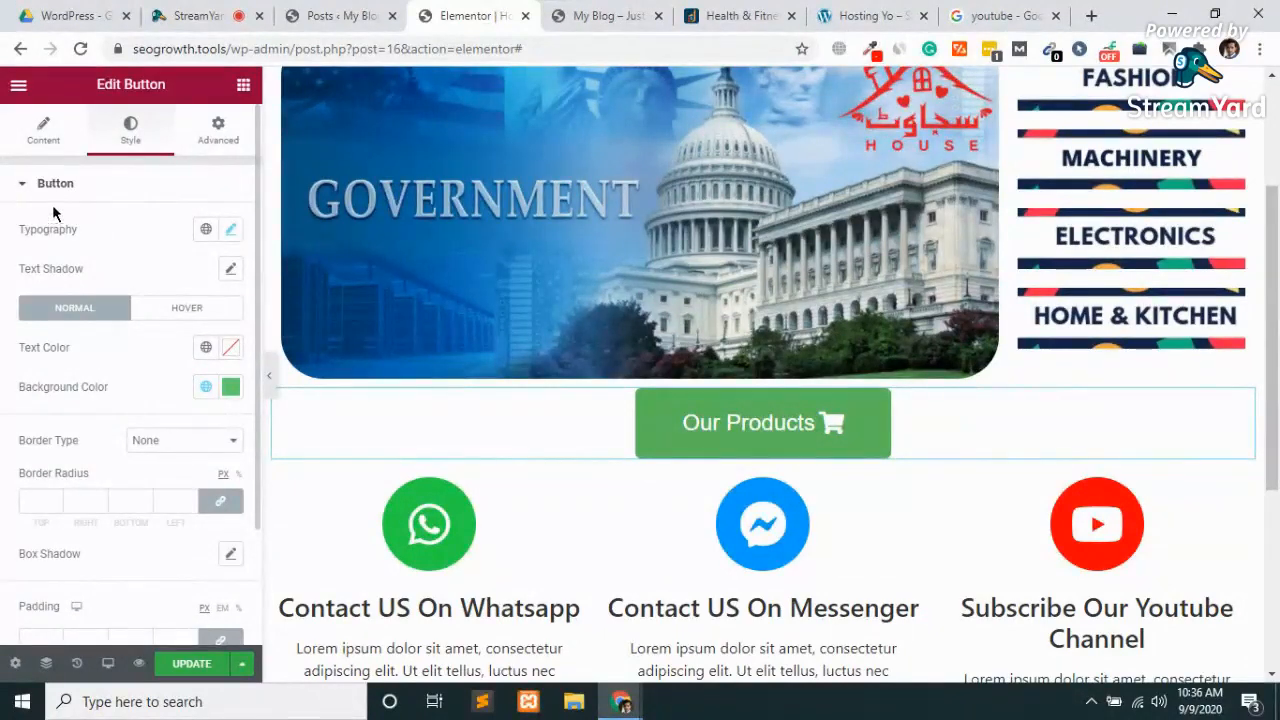
Try a text shadow with a horizontal offset of -71 on the Our Products button and reset it.
{"action": "scroll", "coordinate": [72, 325], "scroll_direction": "down", "scroll_amount": 1}
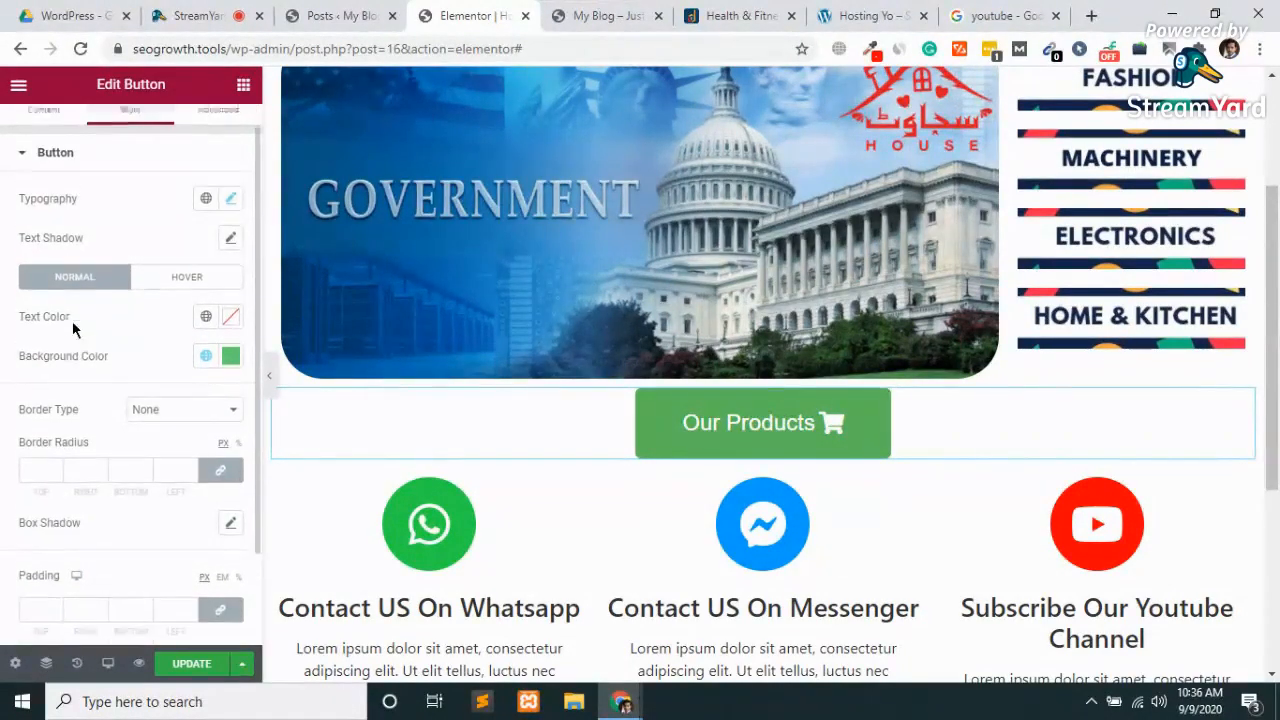
{"action": "scroll", "coordinate": [72, 321], "scroll_direction": "down", "scroll_amount": 4}
{"action": "scroll", "coordinate": [72, 321], "scroll_direction": "up", "scroll_amount": 5}
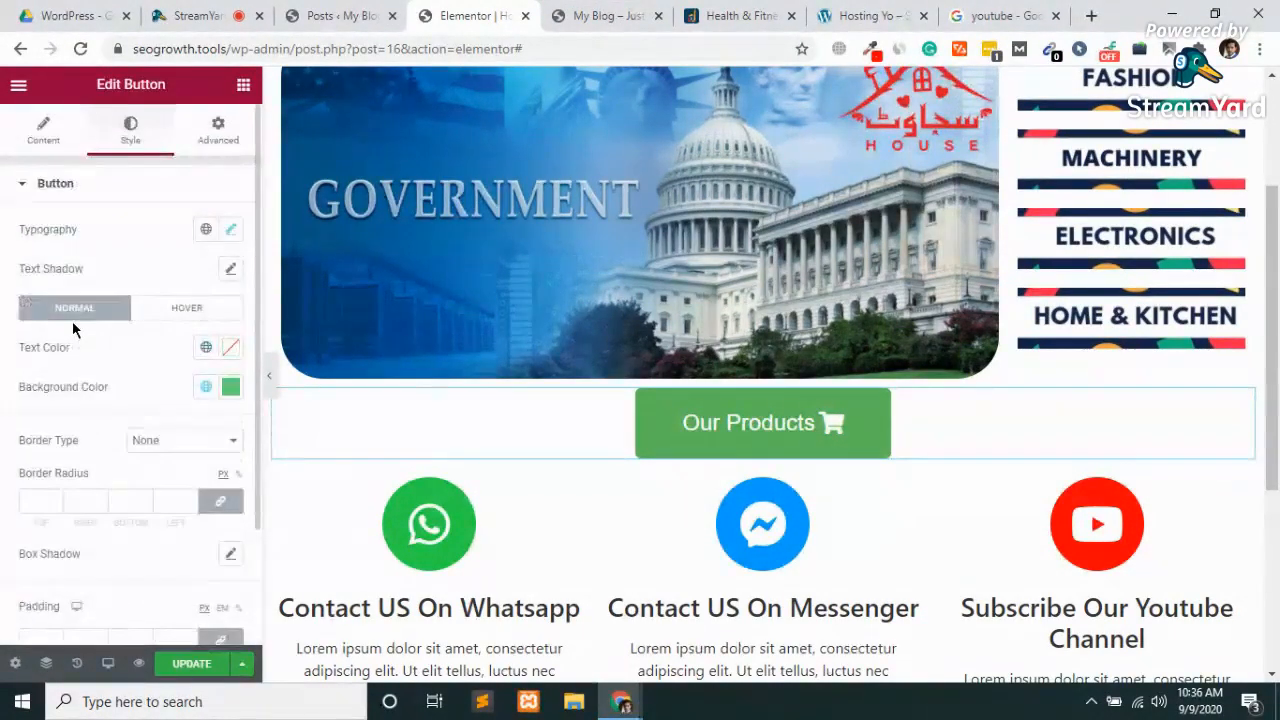
{"action": "left_click", "coordinate": [232, 272]}
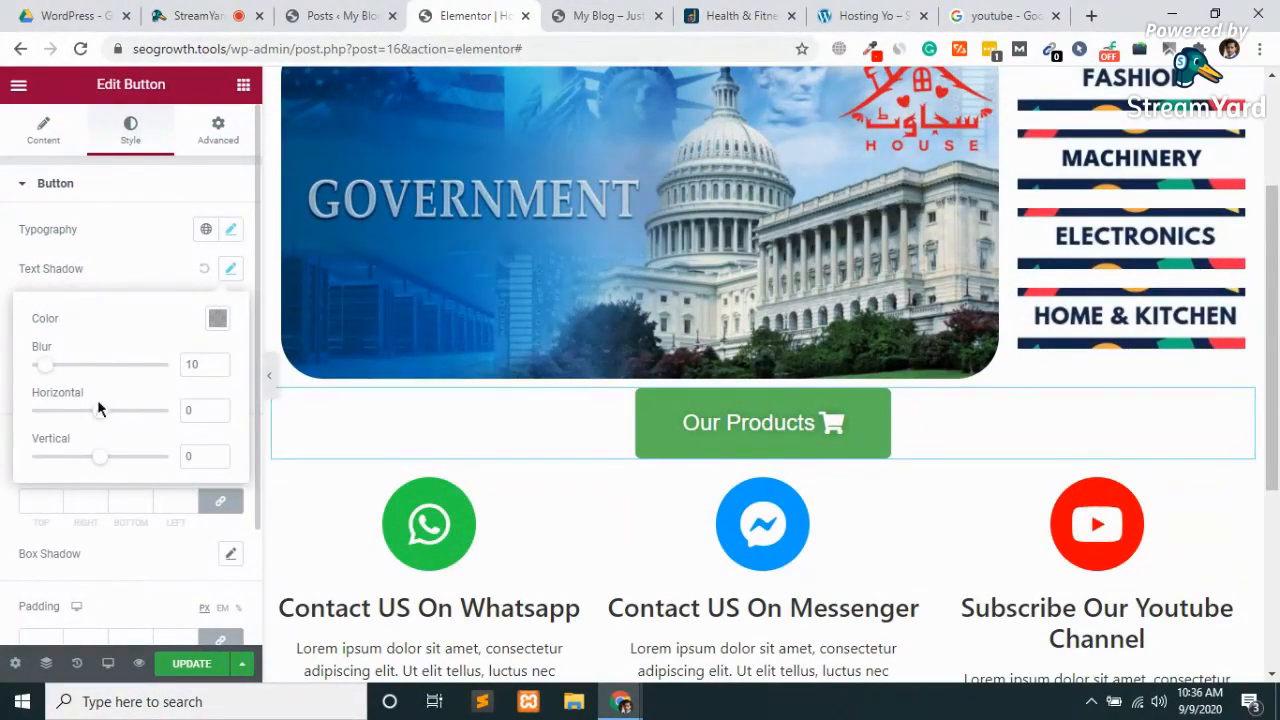
{"action": "left_click_drag", "start_coordinate": [104, 418], "coordinate": [48, 420]}
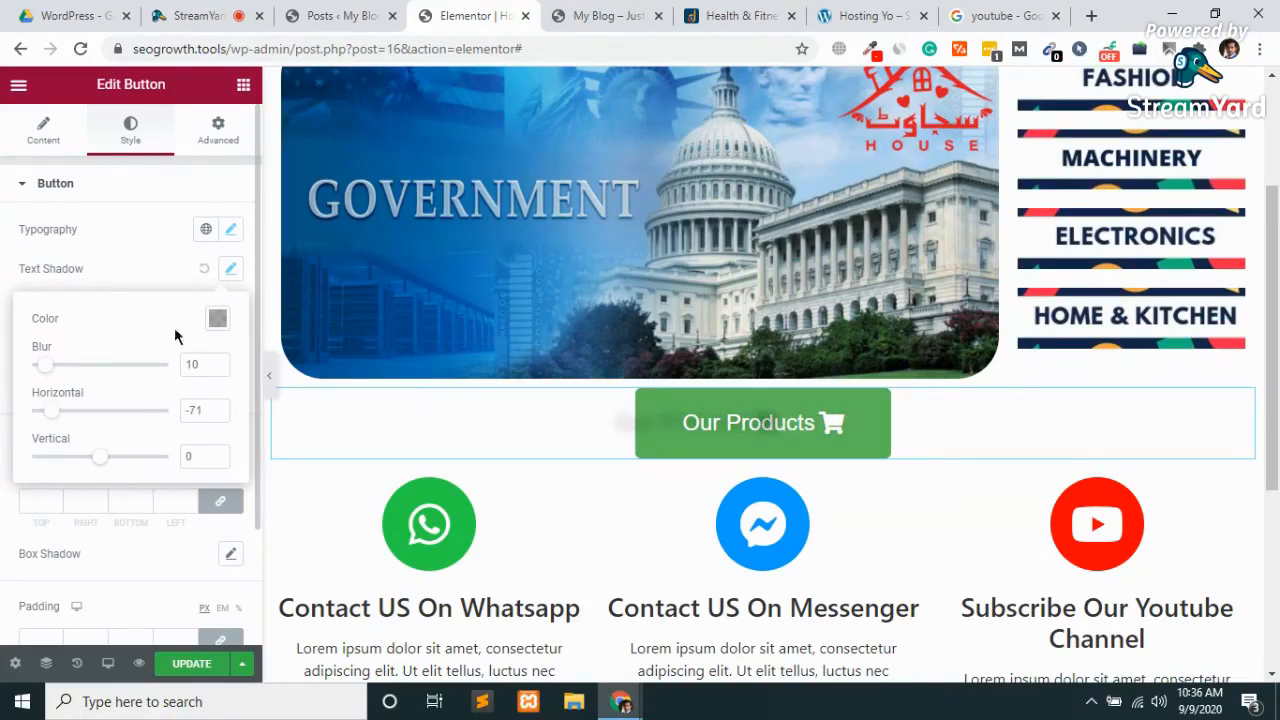
{"action": "left_click", "coordinate": [205, 272]}
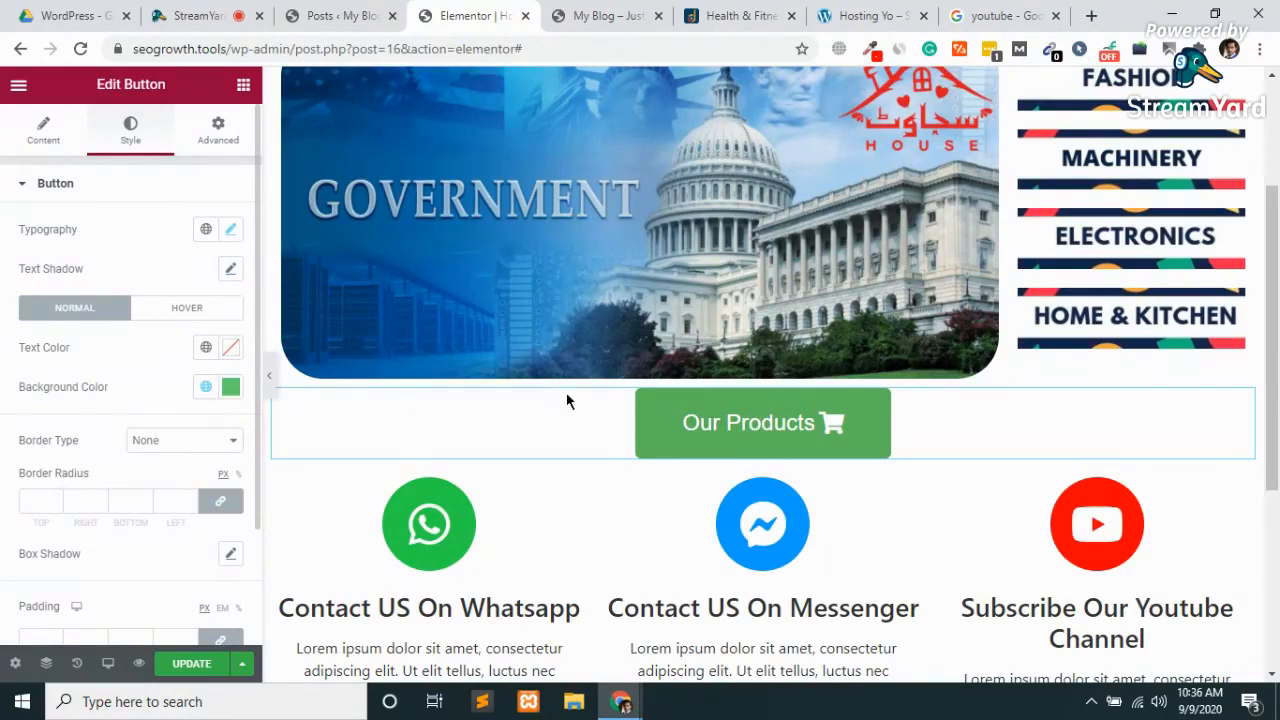
Set the Our Products button's normal text color to black, #000000.
{"action": "left_click", "coordinate": [231, 352]}
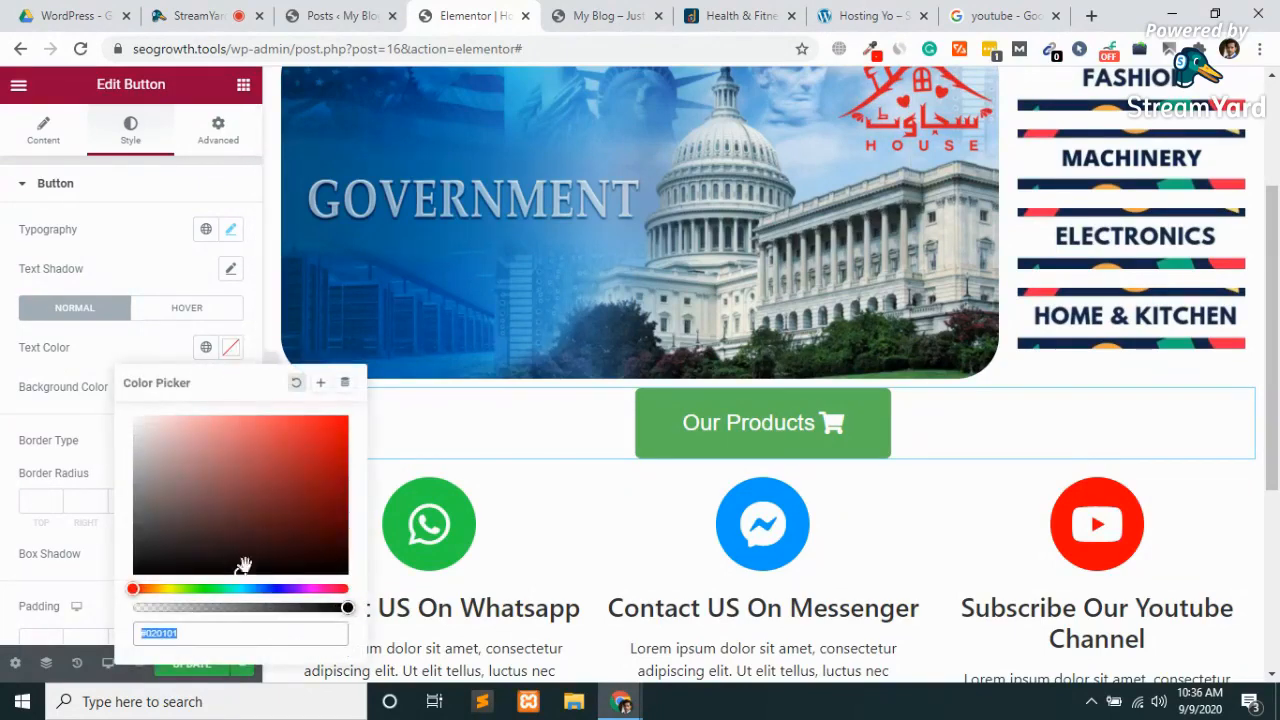
{"action": "left_click_drag", "start_coordinate": [237, 570], "coordinate": [86, 583]}
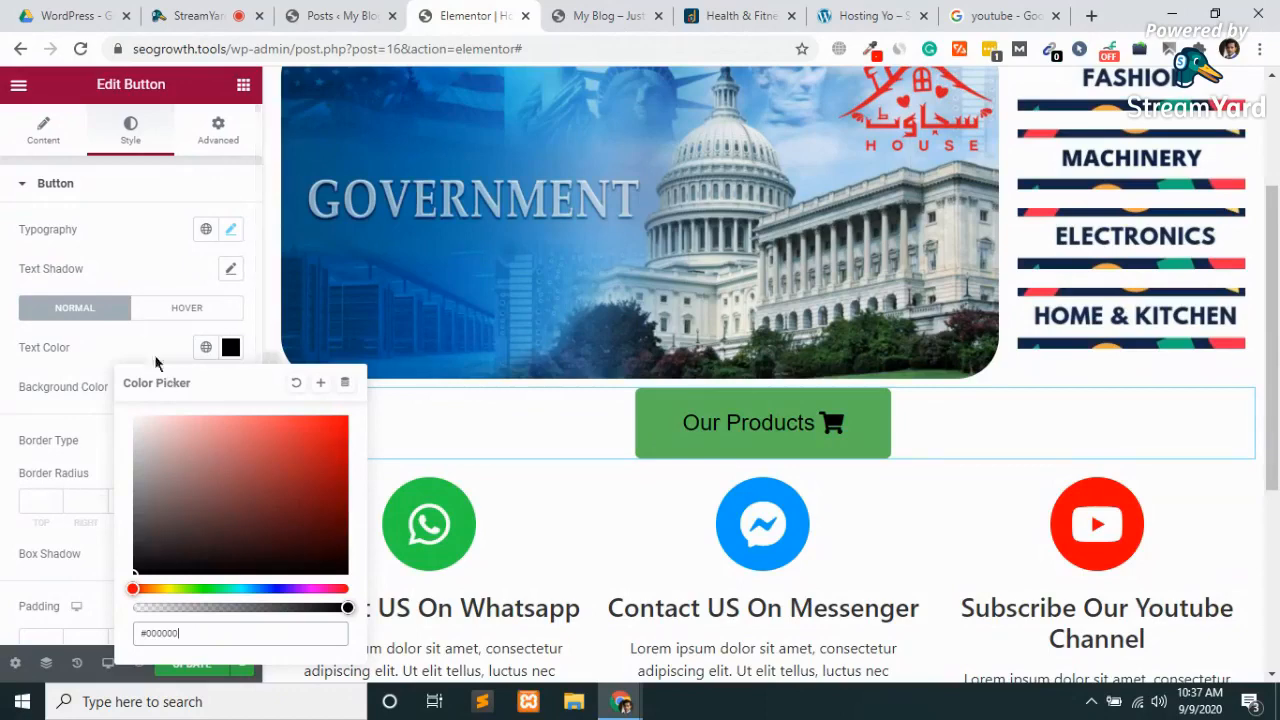
{"action": "left_click", "coordinate": [74, 347]}
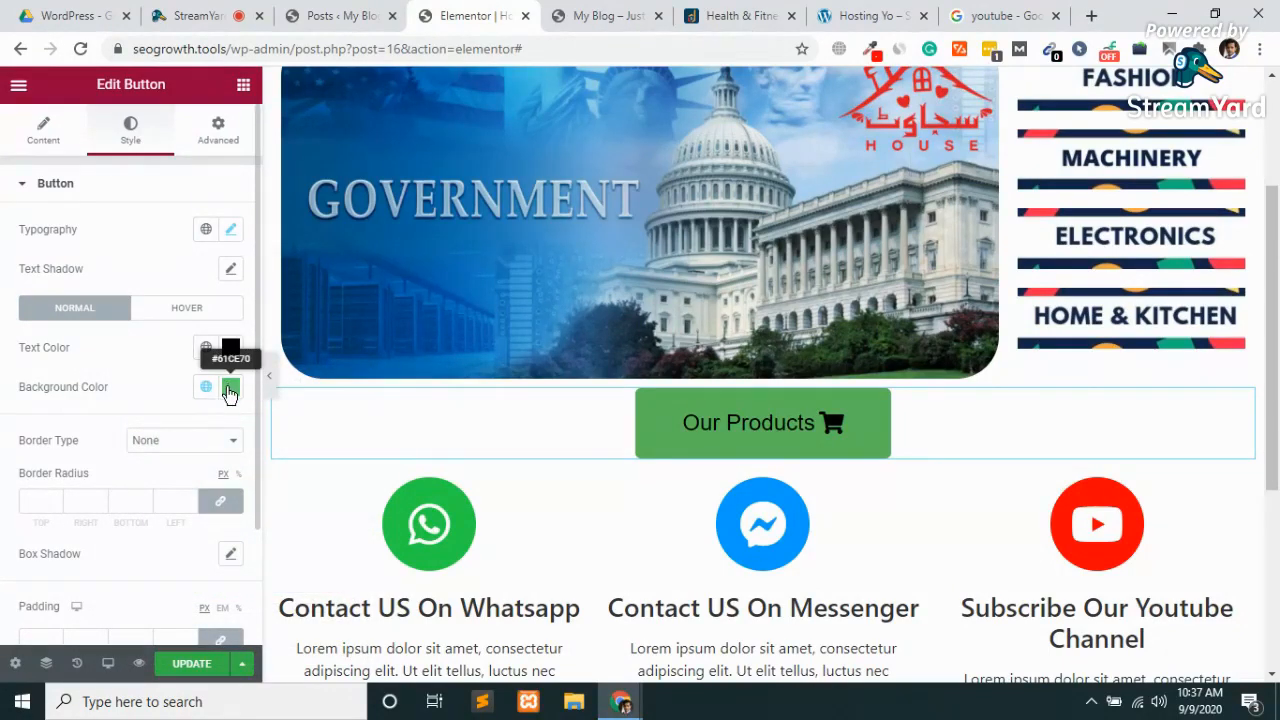
Set the Our Products button's hover text color to bright cyan, #00EEFF.
{"action": "left_click", "coordinate": [185, 310]}
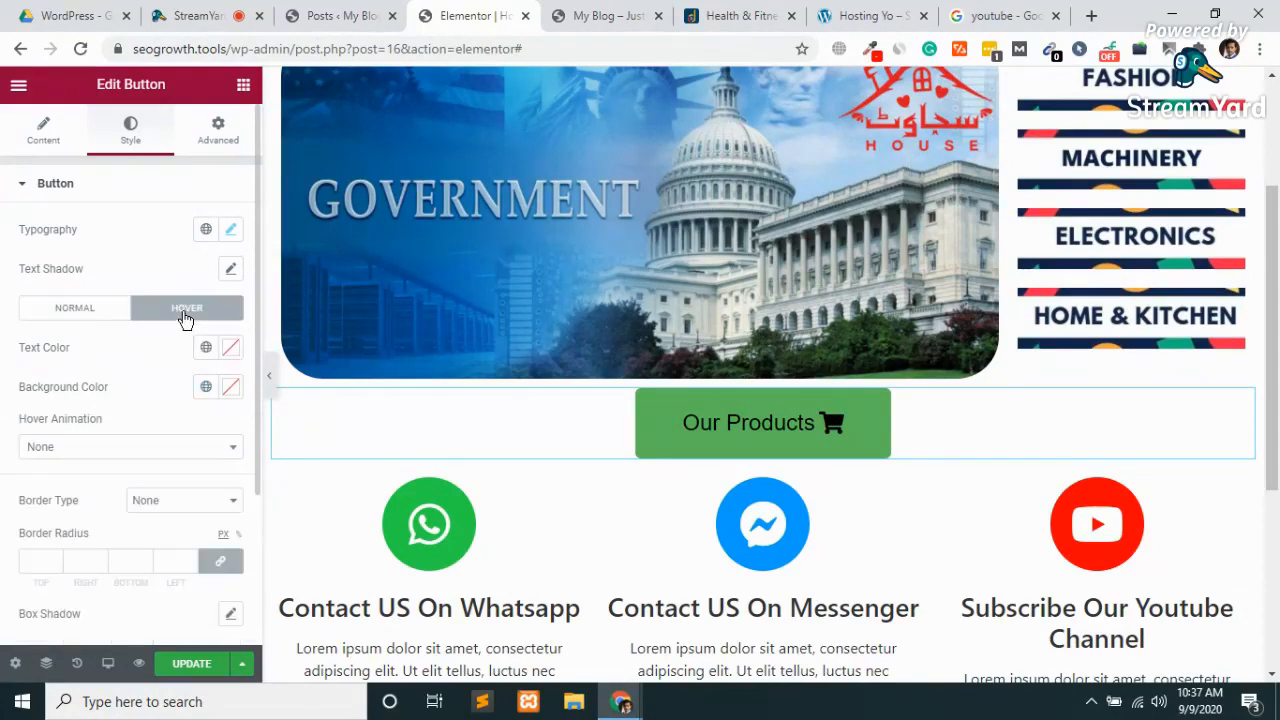
{"action": "left_click", "coordinate": [229, 350]}
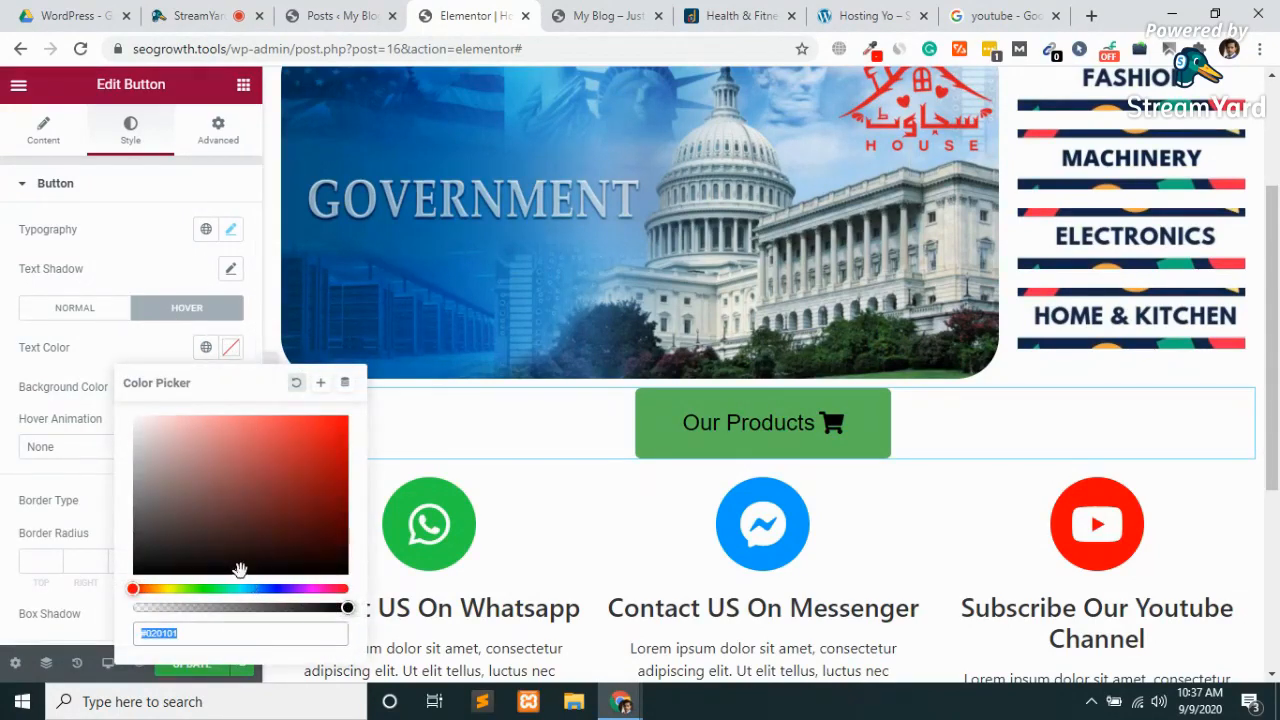
{"action": "left_click", "coordinate": [334, 433]}
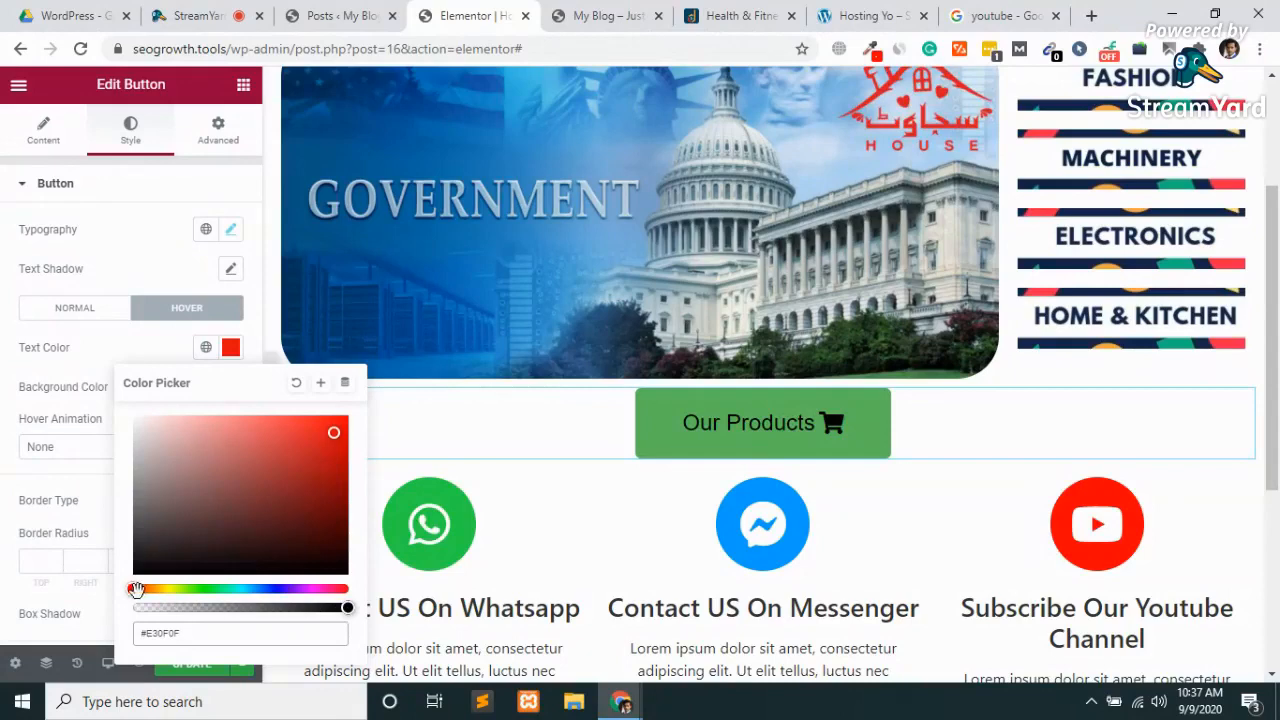
{"action": "left_click_drag", "start_coordinate": [134, 589], "coordinate": [242, 590]}
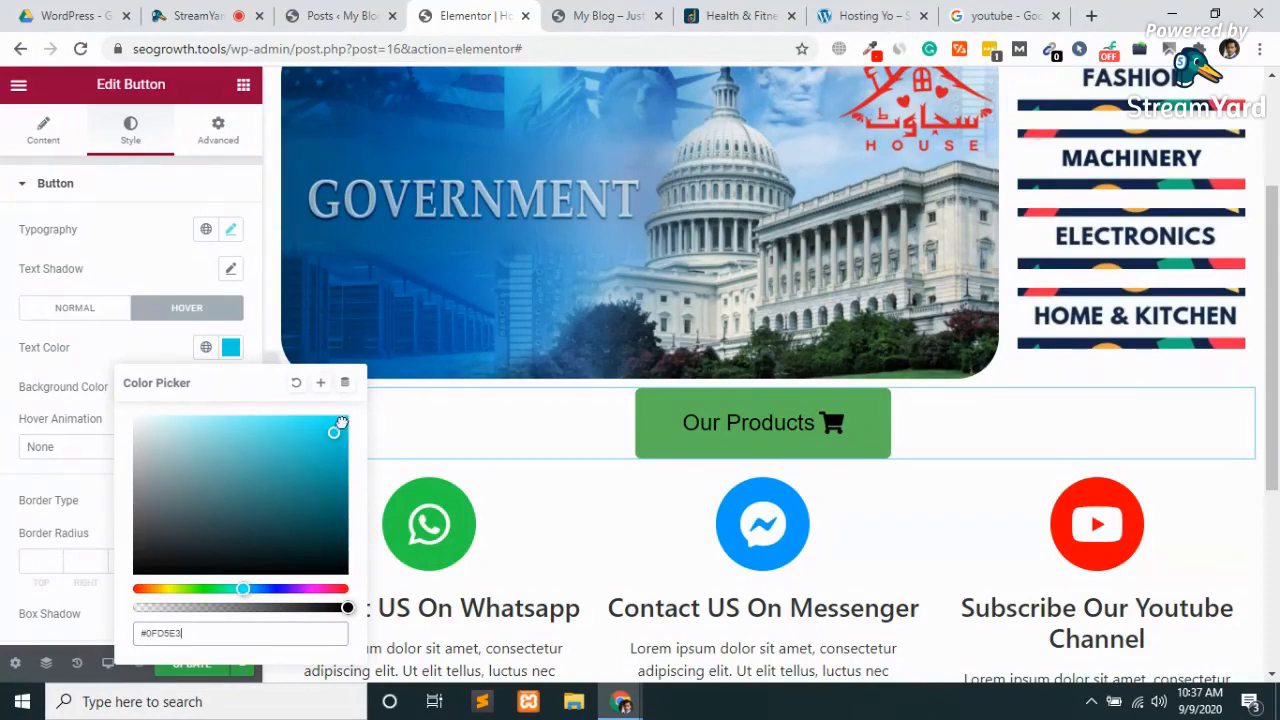
{"action": "left_click_drag", "start_coordinate": [334, 428], "coordinate": [366, 400]}
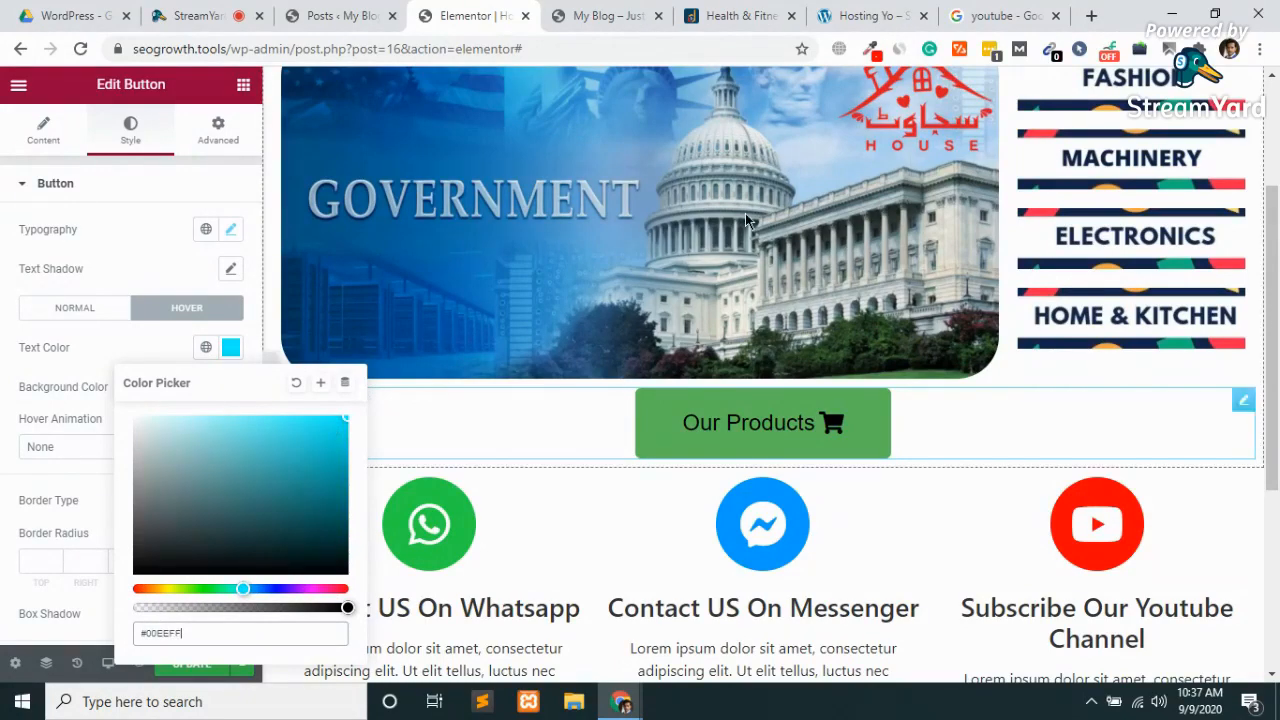
Sample white from the Elementor page with the browser's page color picker and copy its code, #FFFFFF.
{"action": "left_click", "coordinate": [1012, 12]}
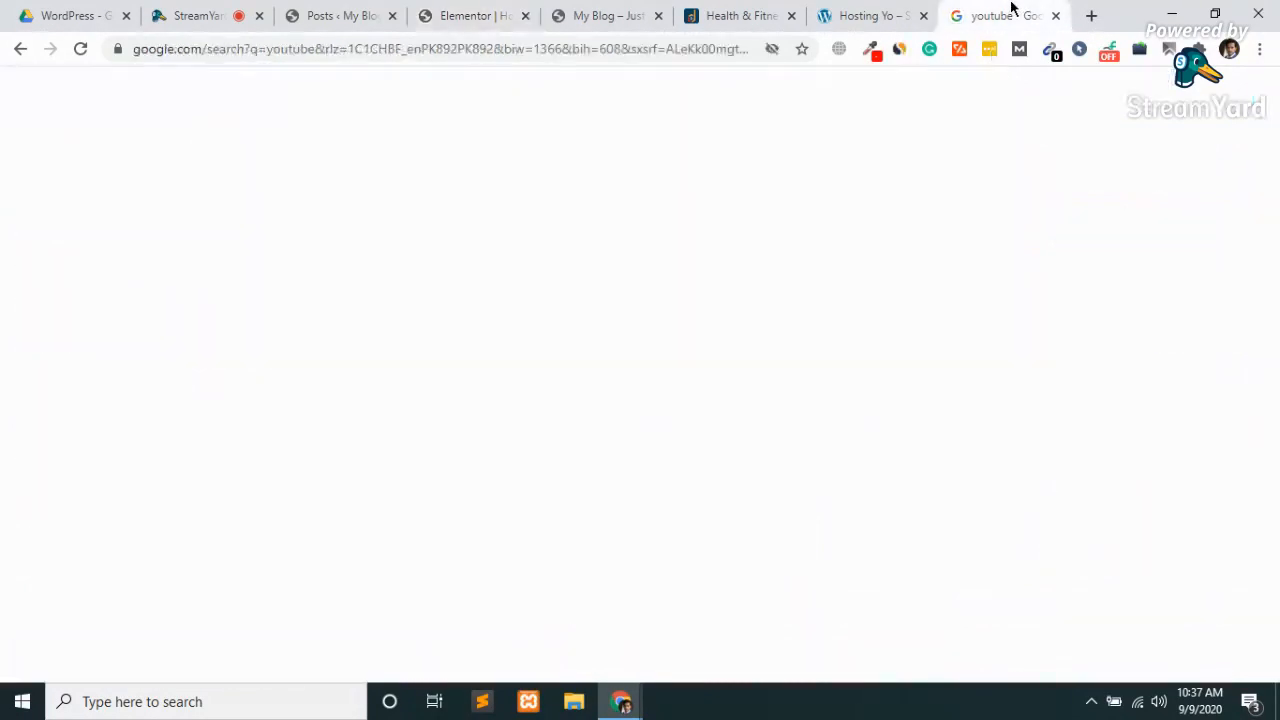
{"action": "left_click", "coordinate": [582, 8]}
{"action": "left_click", "coordinate": [462, 12]}
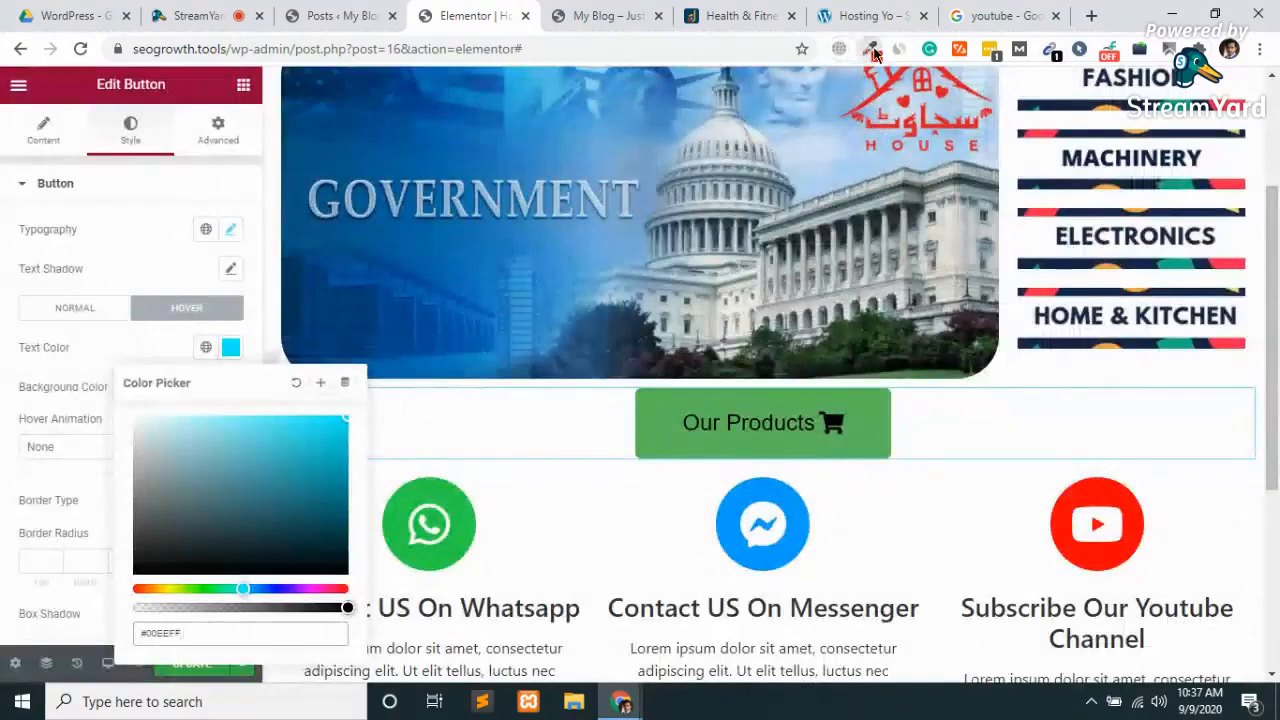
{"action": "left_click", "coordinate": [871, 49]}
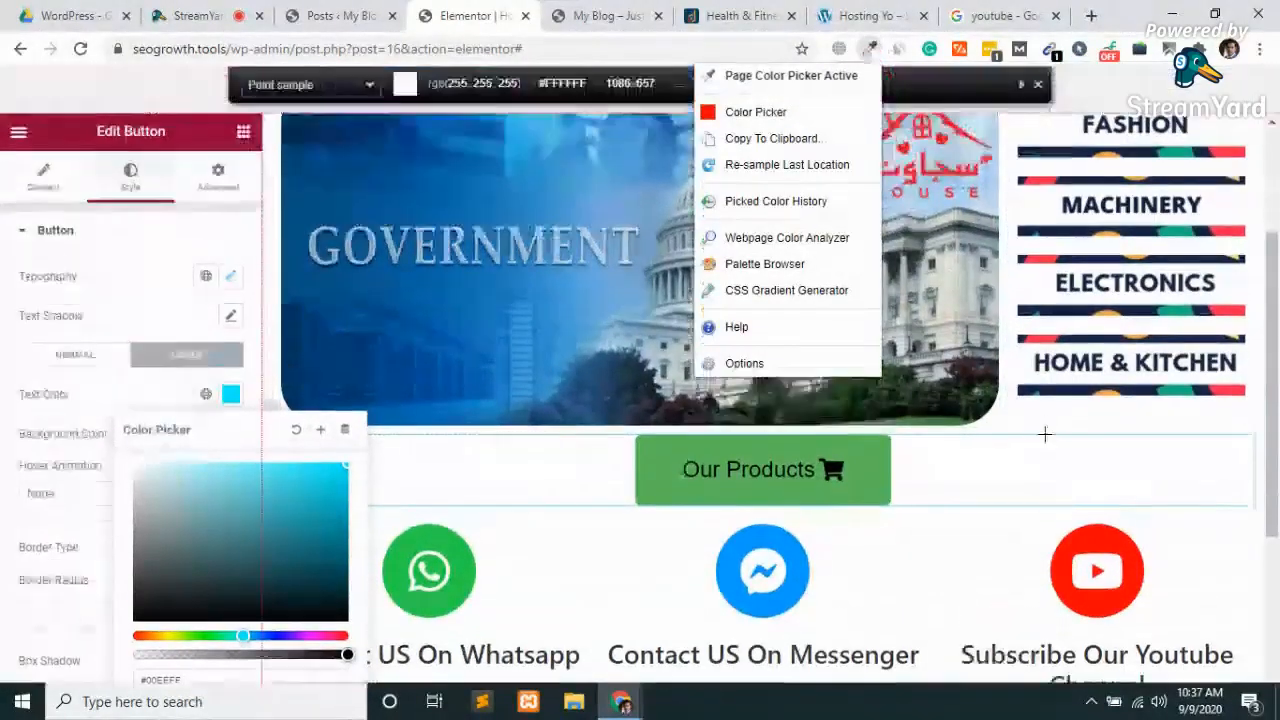
{"action": "left_click", "coordinate": [100, 449]}
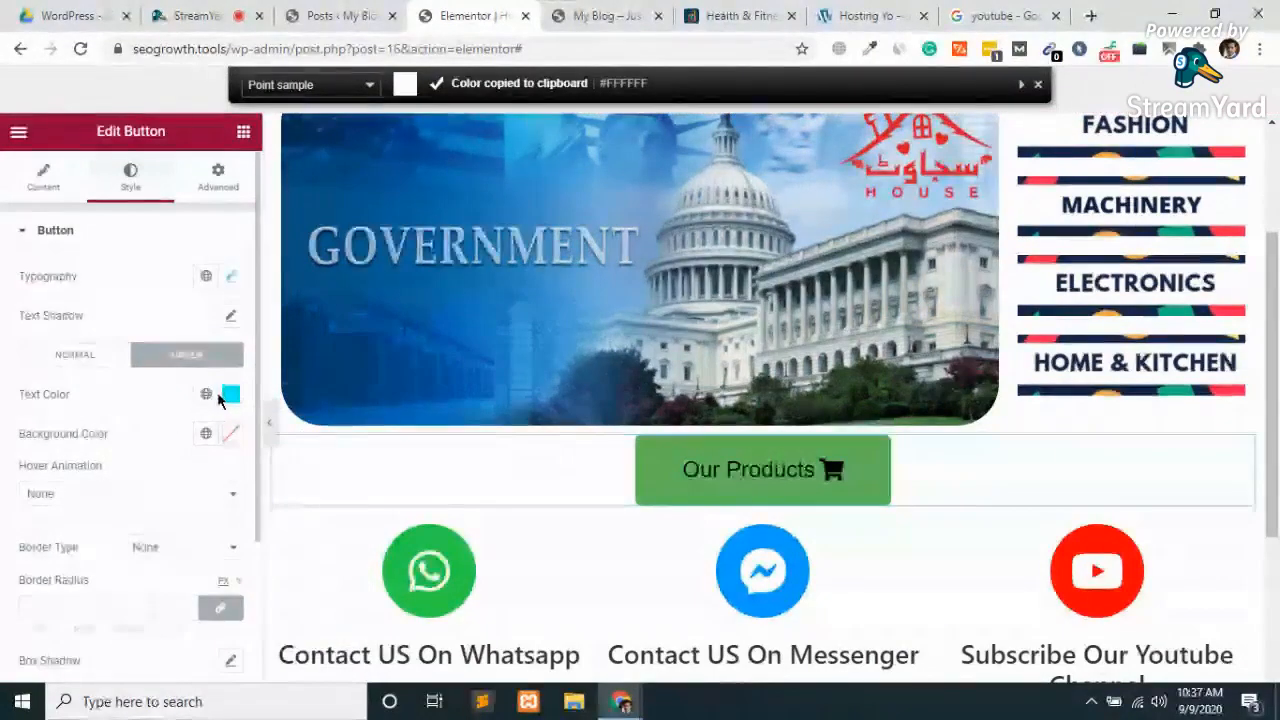
Replace the Our Products button's hover text color with the copied white, #FFFFFF.
{"action": "left_click", "coordinate": [205, 433]}
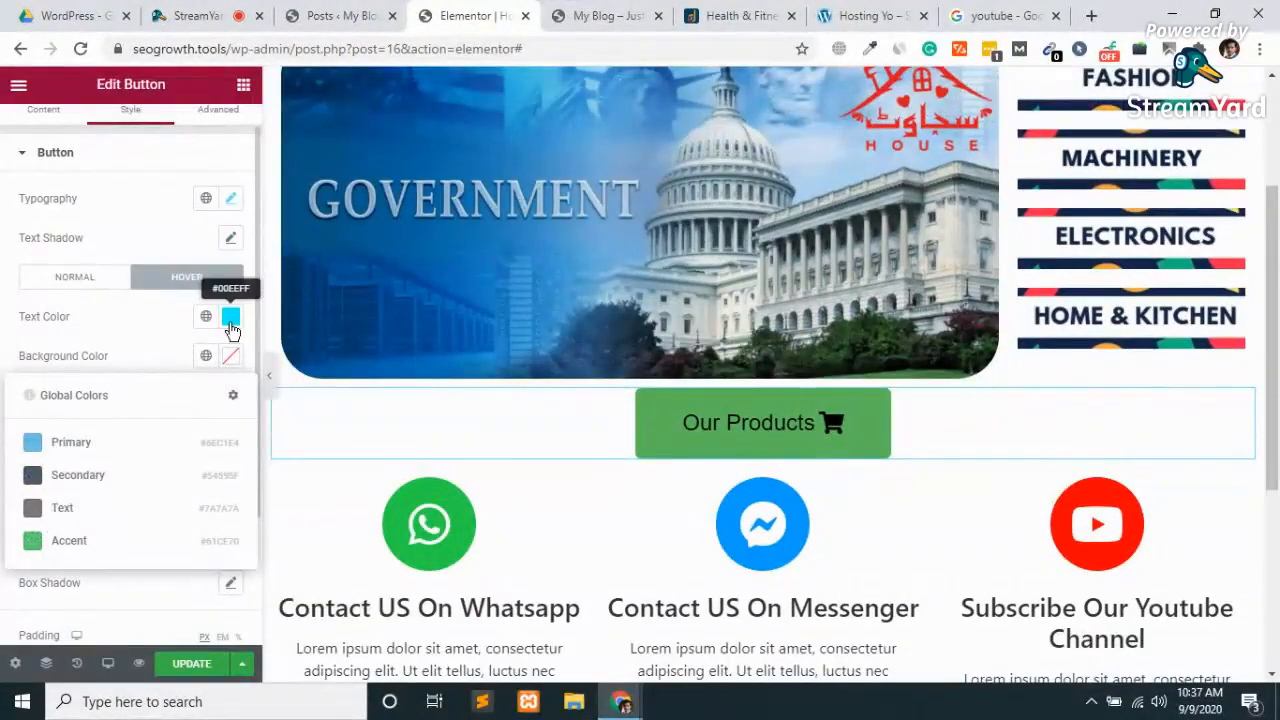
{"action": "left_click", "coordinate": [230, 316]}
{"action": "left_click", "coordinate": [178, 600]}
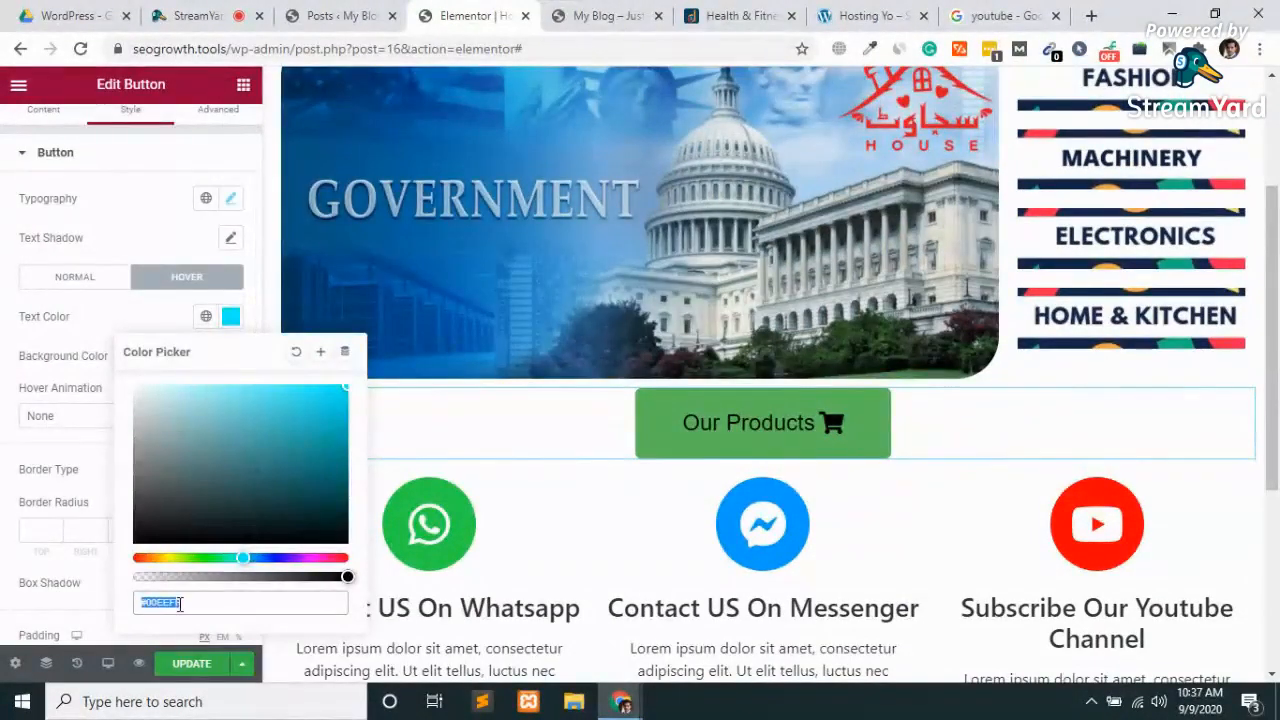
{"action": "key", "text": "ctrl+v"}
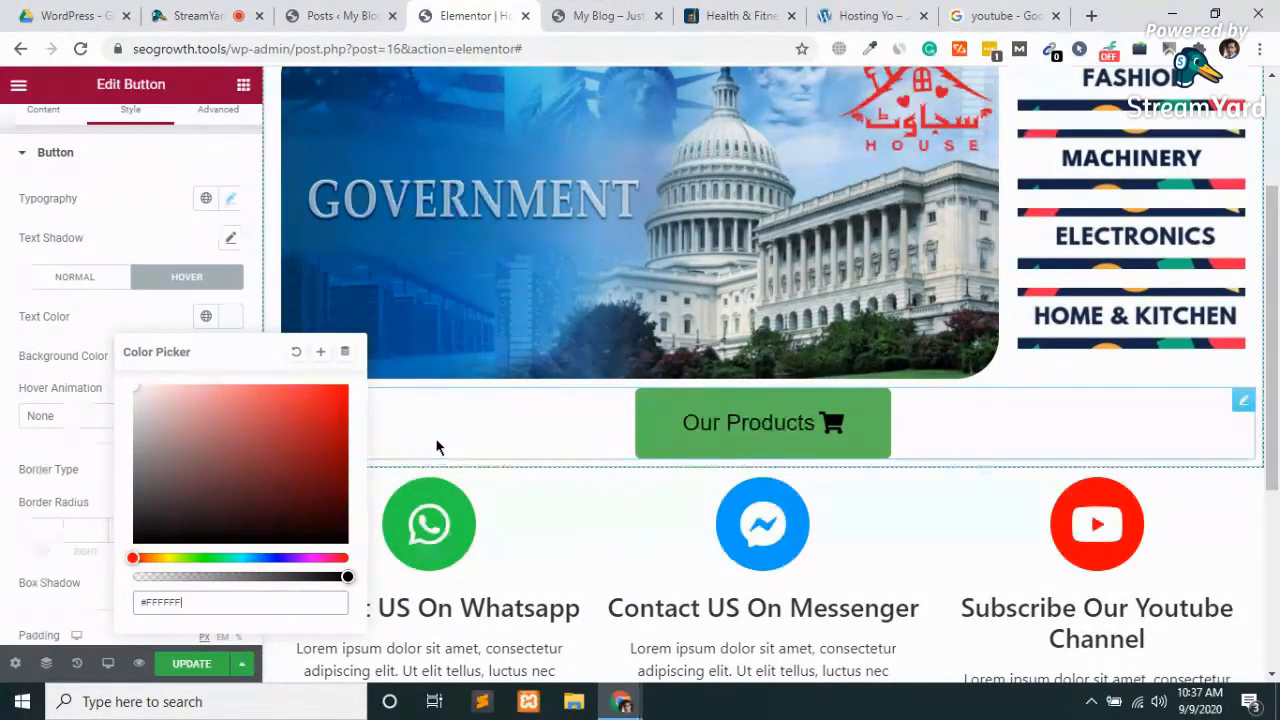
Set the Our Products button's hover background color to black, #000000, and update the page.
{"action": "left_click", "coordinate": [228, 318]}
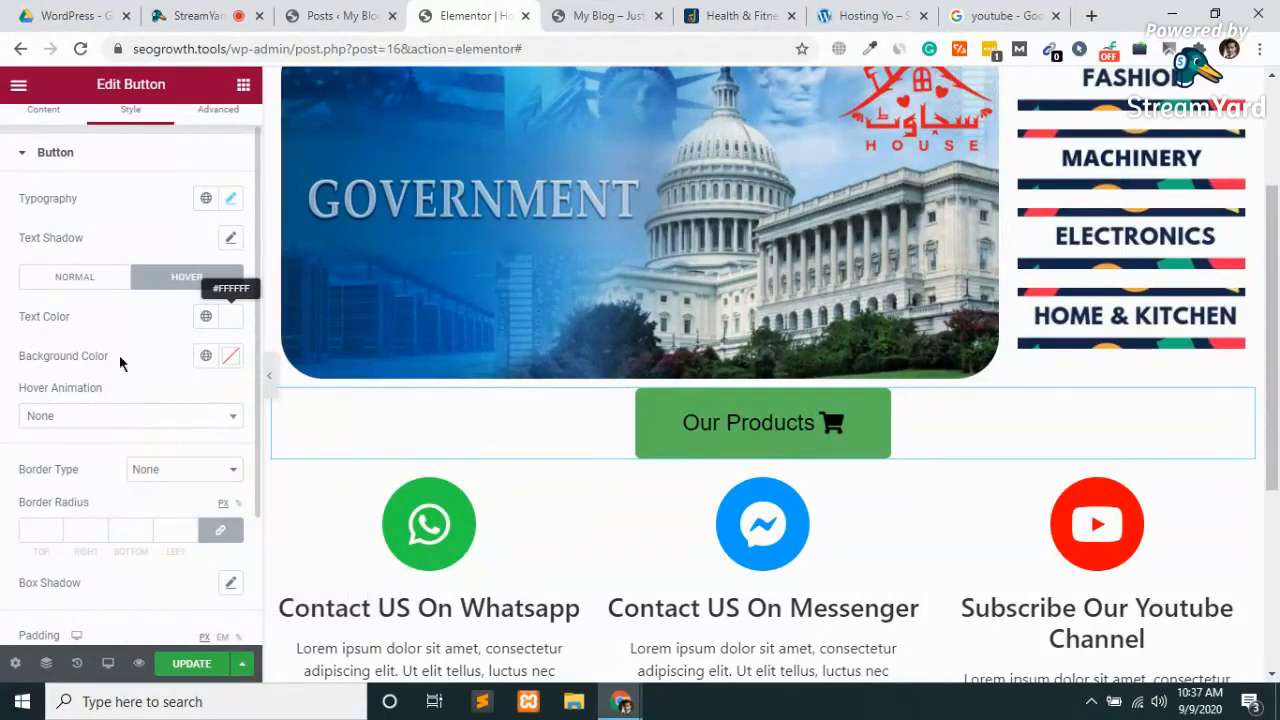
{"action": "left_click", "coordinate": [229, 358]}
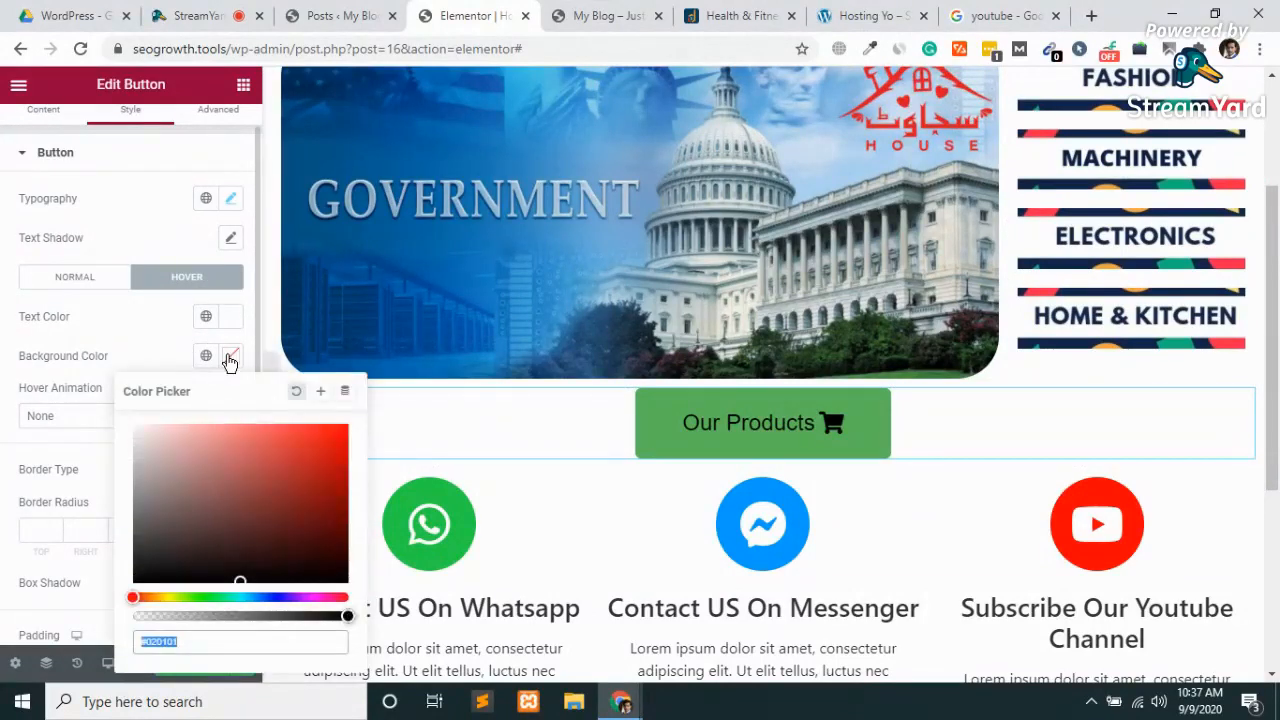
{"action": "left_click_drag", "start_coordinate": [240, 580], "coordinate": [109, 596]}
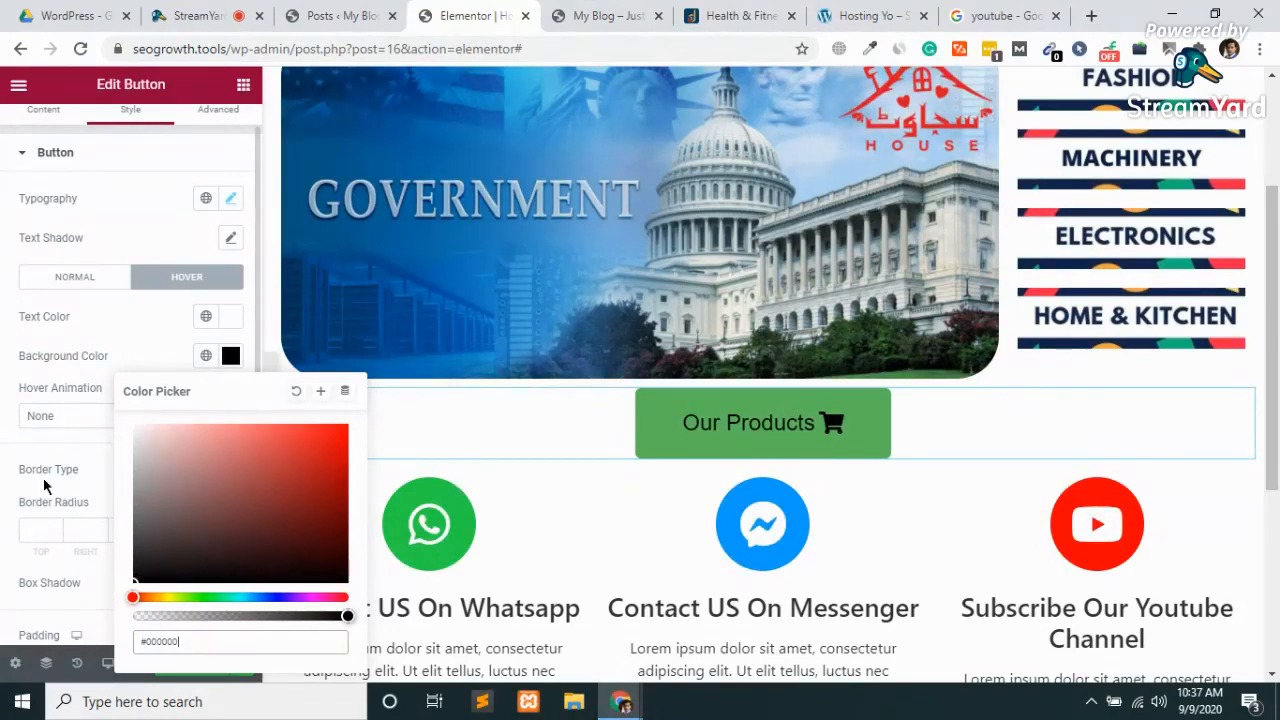
{"action": "left_click", "coordinate": [40, 452]}
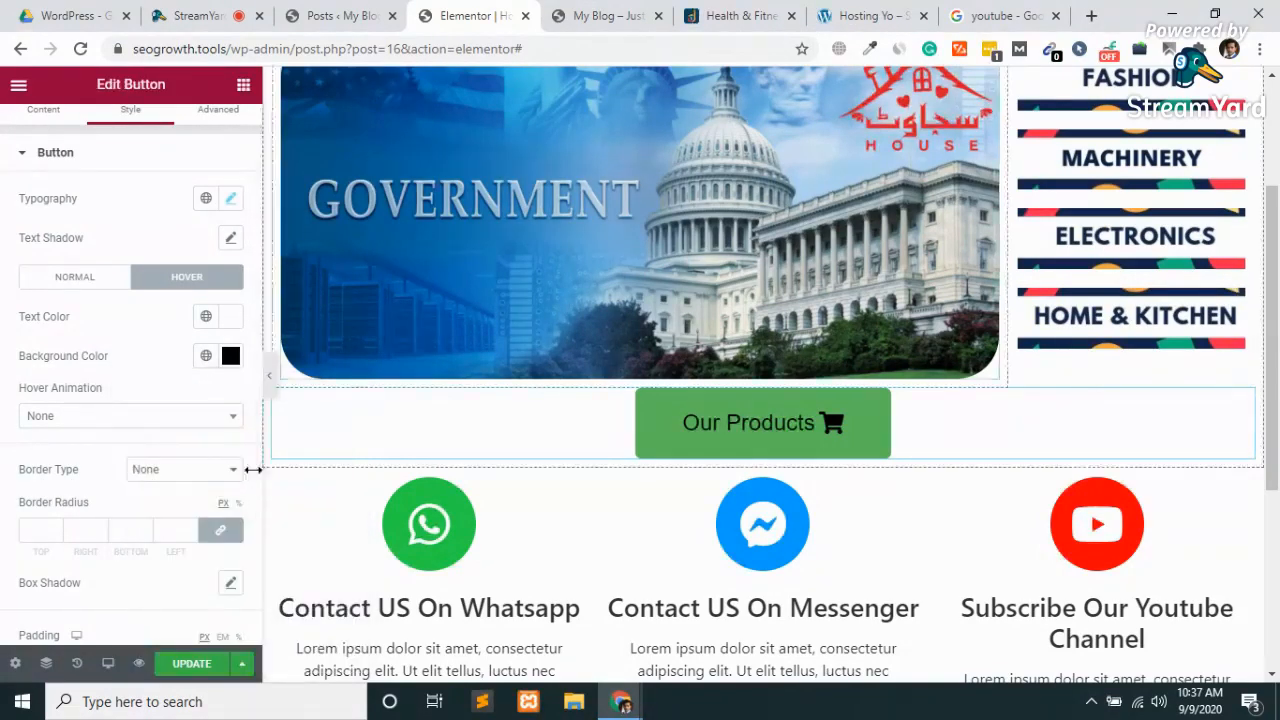
{"action": "left_click", "coordinate": [188, 665]}
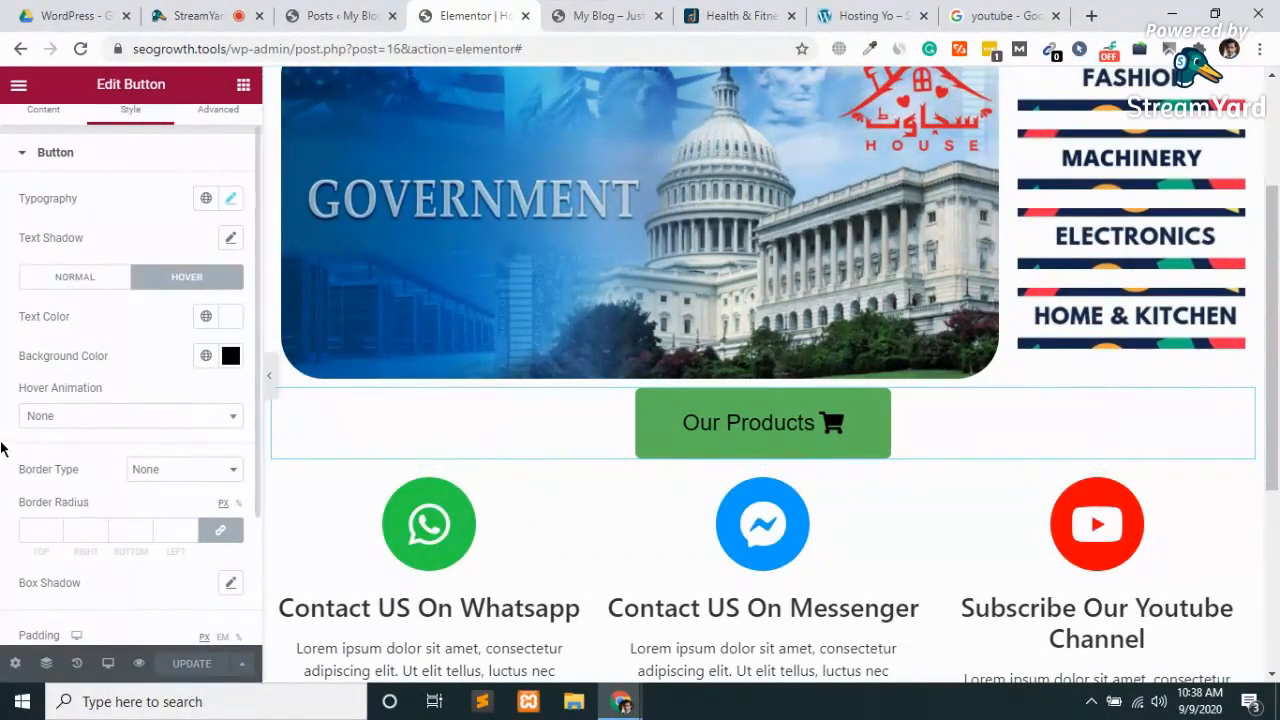
Try a Pages widget in the empty area below the contact boxes, then remove its section.
{"action": "scroll", "coordinate": [170, 231], "scroll_direction": "up", "scroll_amount": 1}
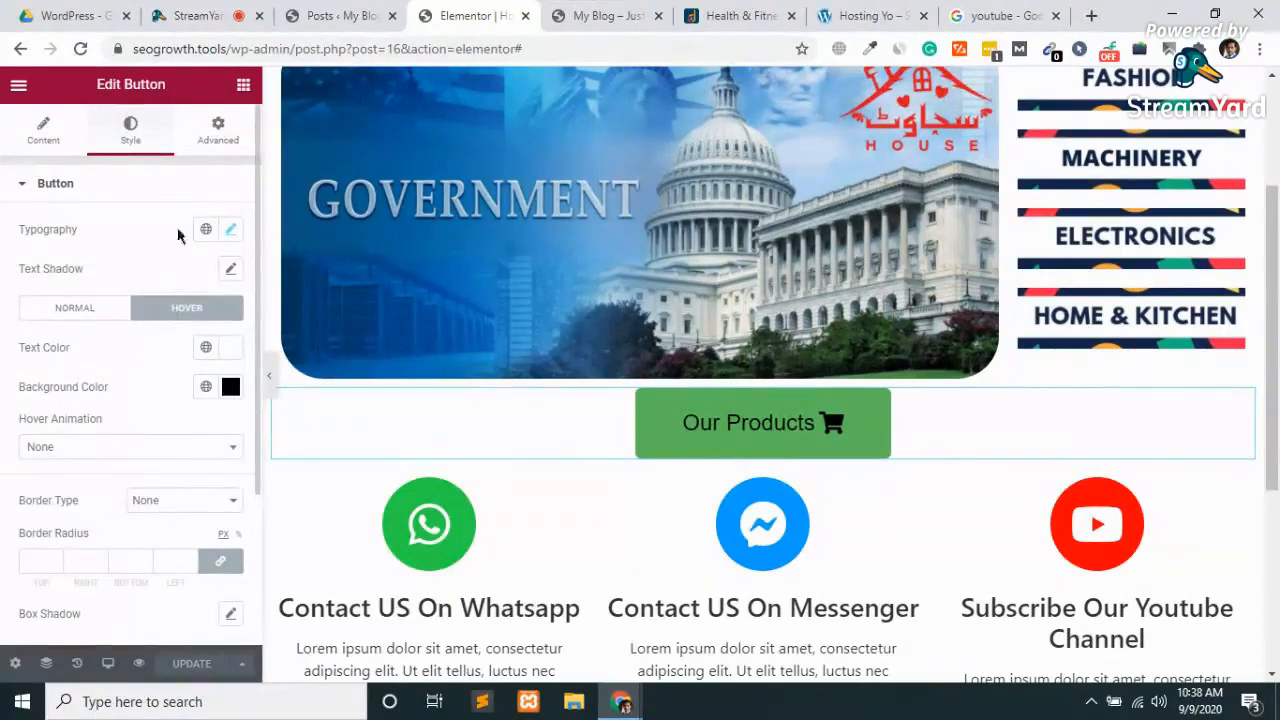
{"action": "left_click", "coordinate": [244, 88]}
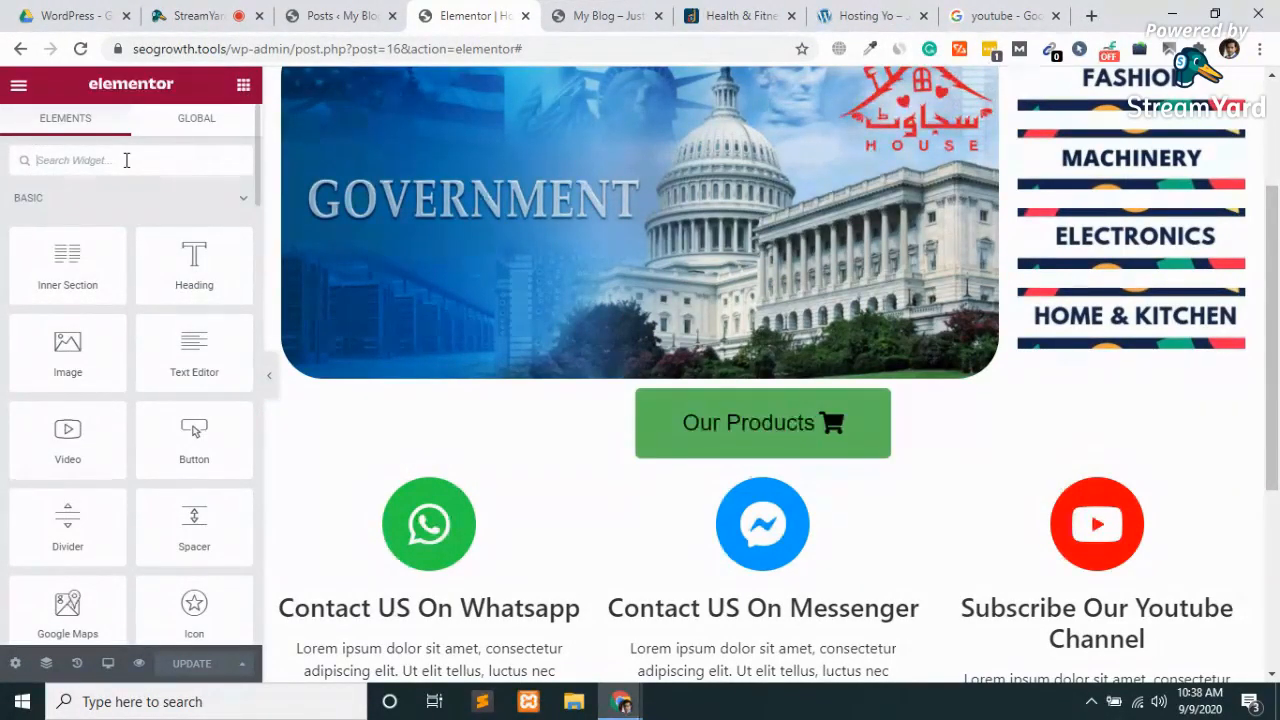
{"action": "type", "text": "page"}
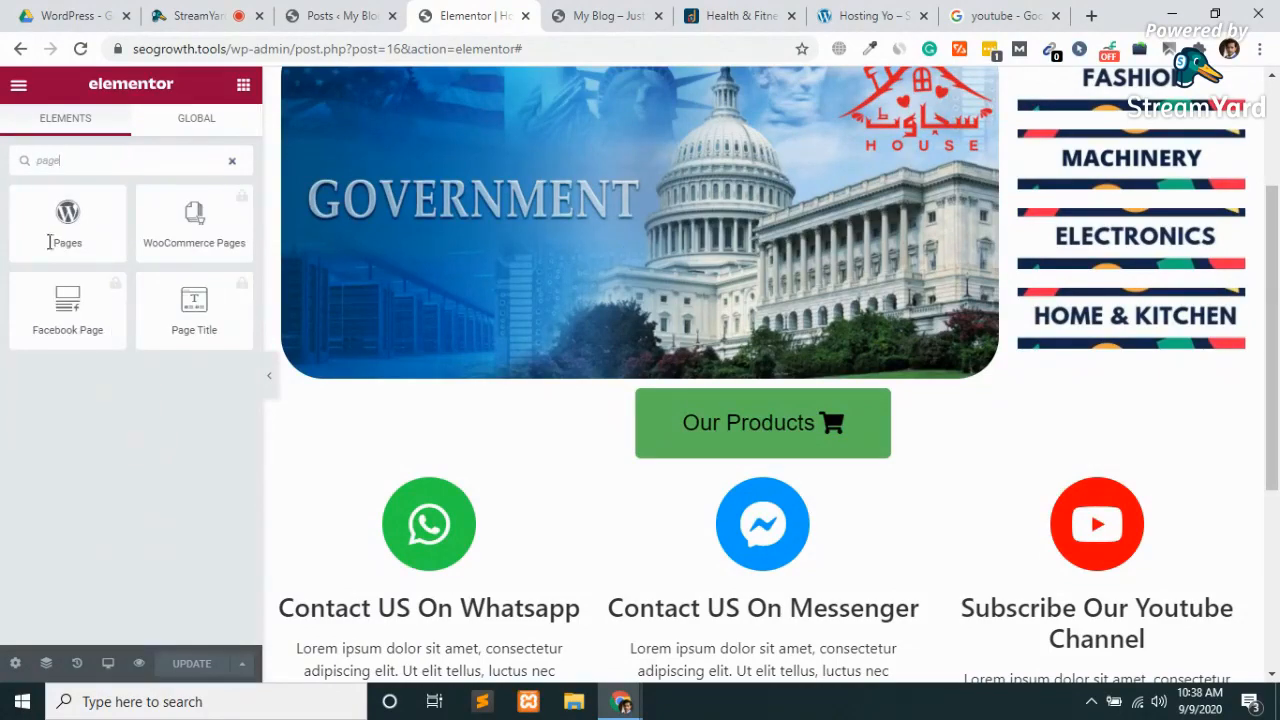
{"action": "left_click_drag", "start_coordinate": [48, 242], "coordinate": [638, 377]}
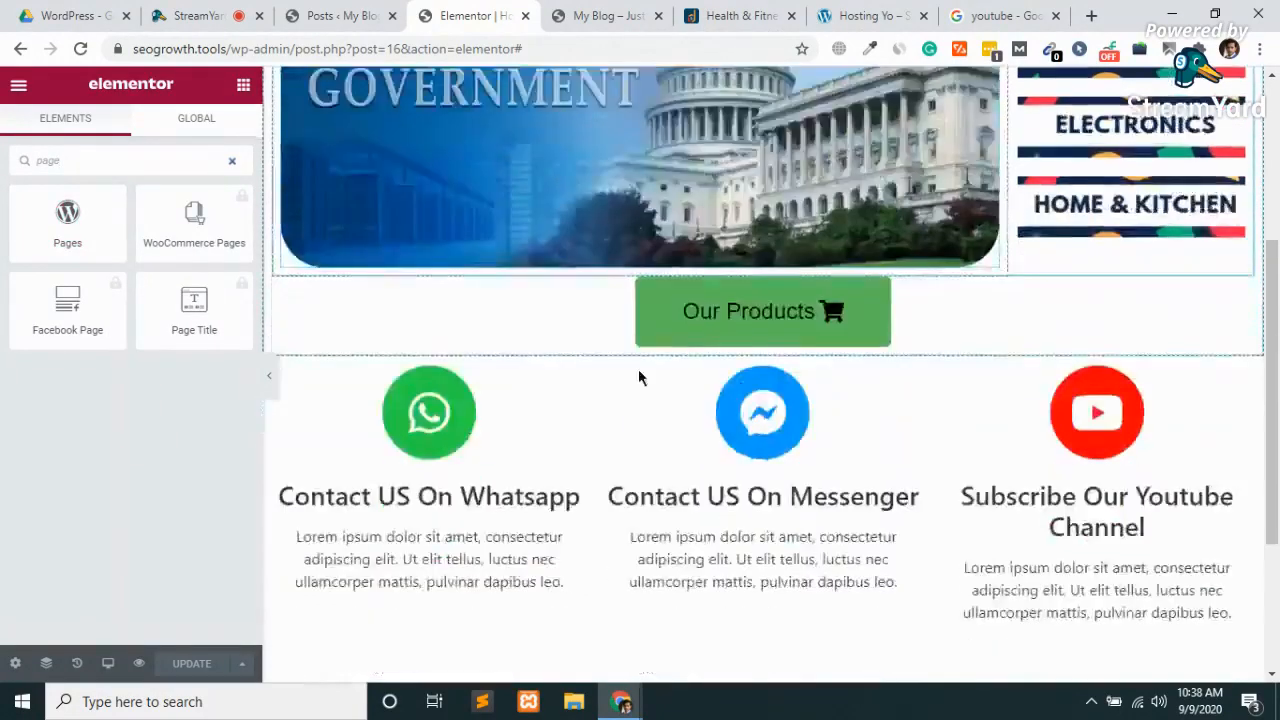
{"action": "scroll", "coordinate": [638, 373], "scroll_direction": "down", "scroll_amount": 3}
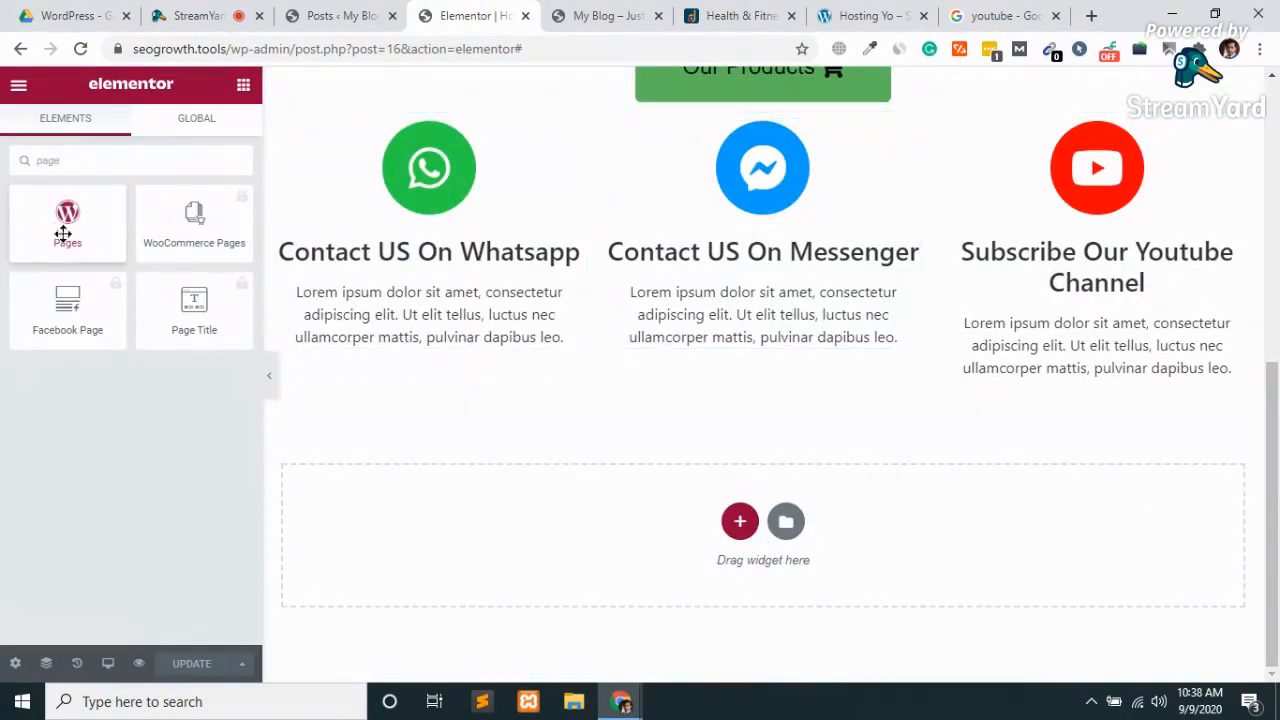
{"action": "left_click_drag", "start_coordinate": [63, 233], "coordinate": [731, 530]}
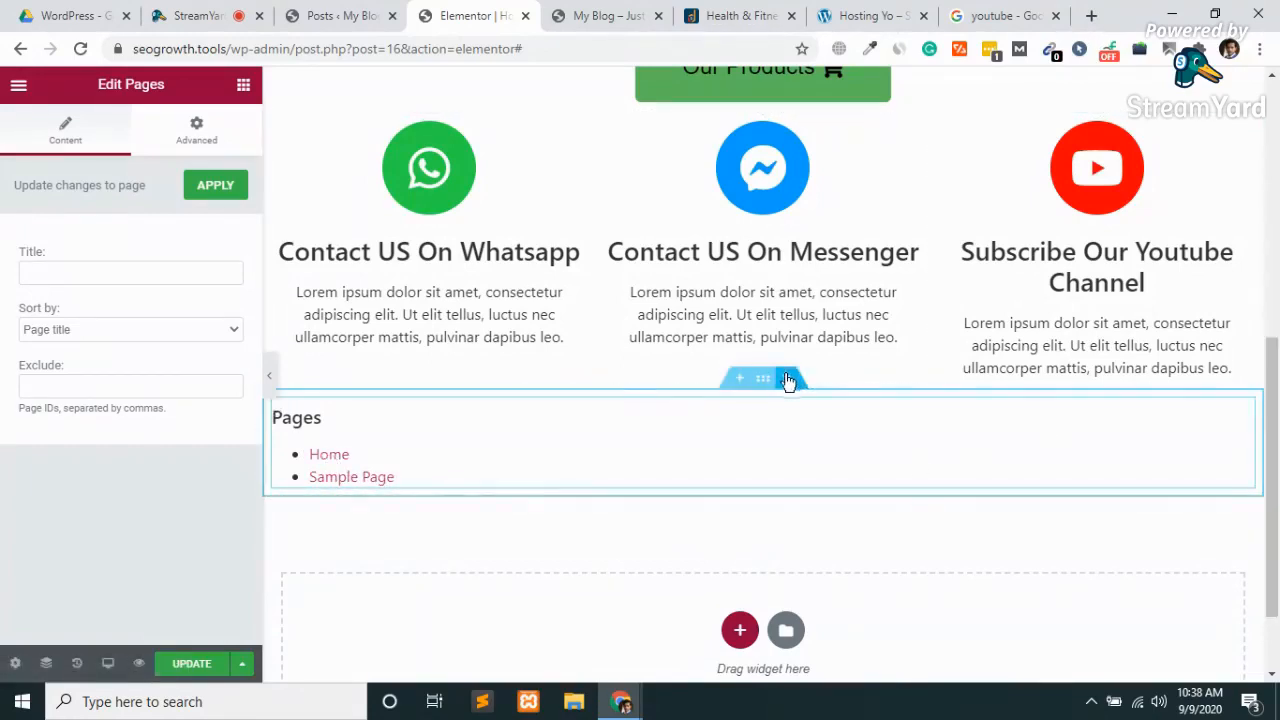
{"action": "left_click", "coordinate": [788, 381]}
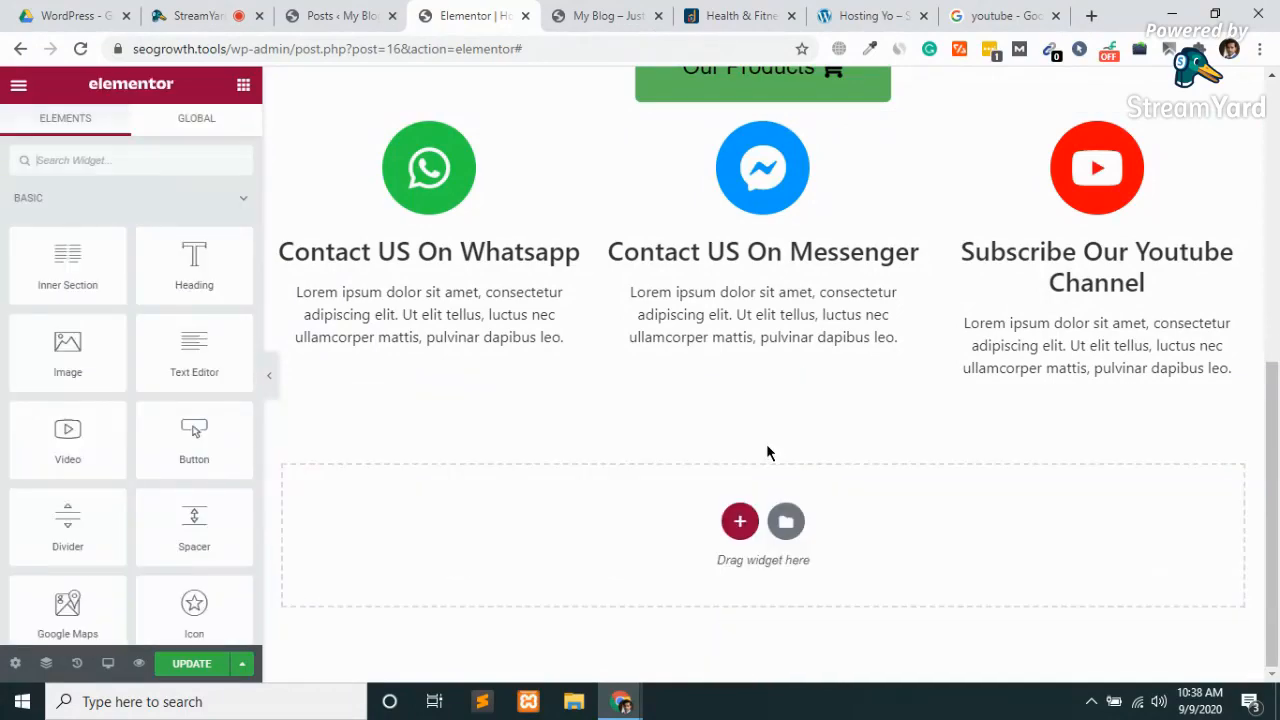
Round the Our Products button with a border radius of 39 px on all four corners.
{"action": "scroll", "coordinate": [766, 450], "scroll_direction": "up", "scroll_amount": 3}
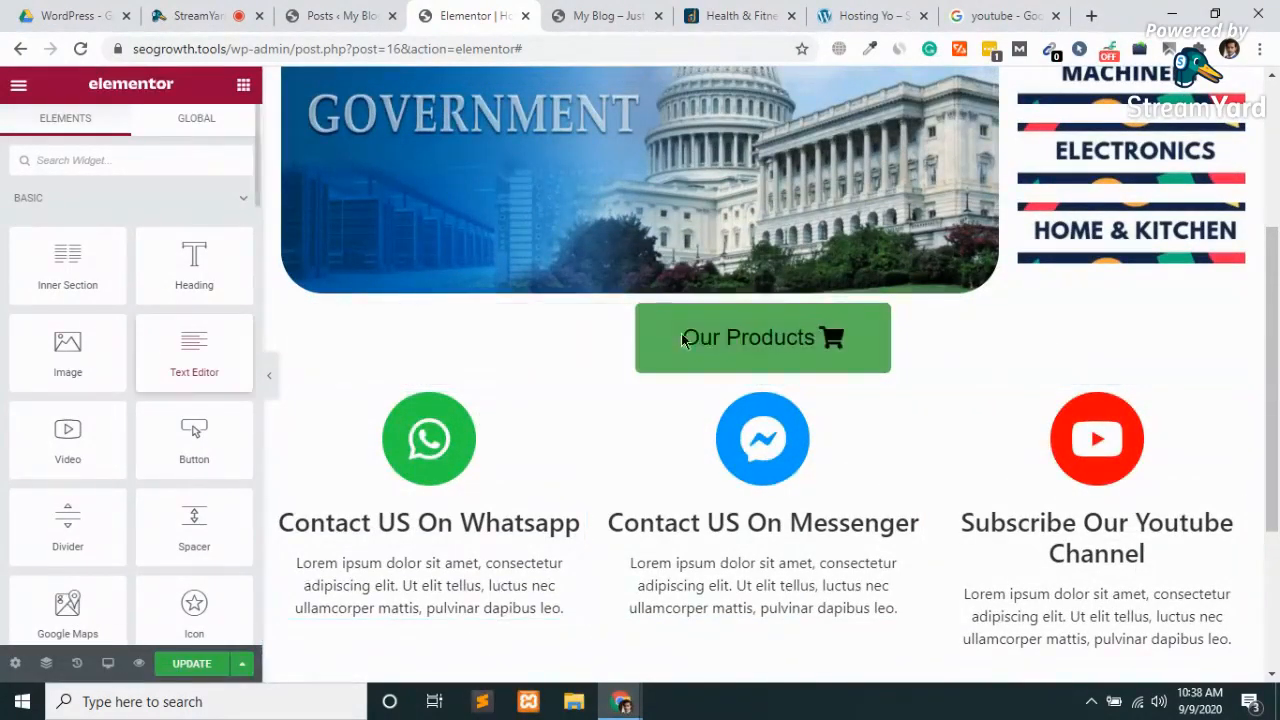
{"action": "left_click", "coordinate": [714, 354]}
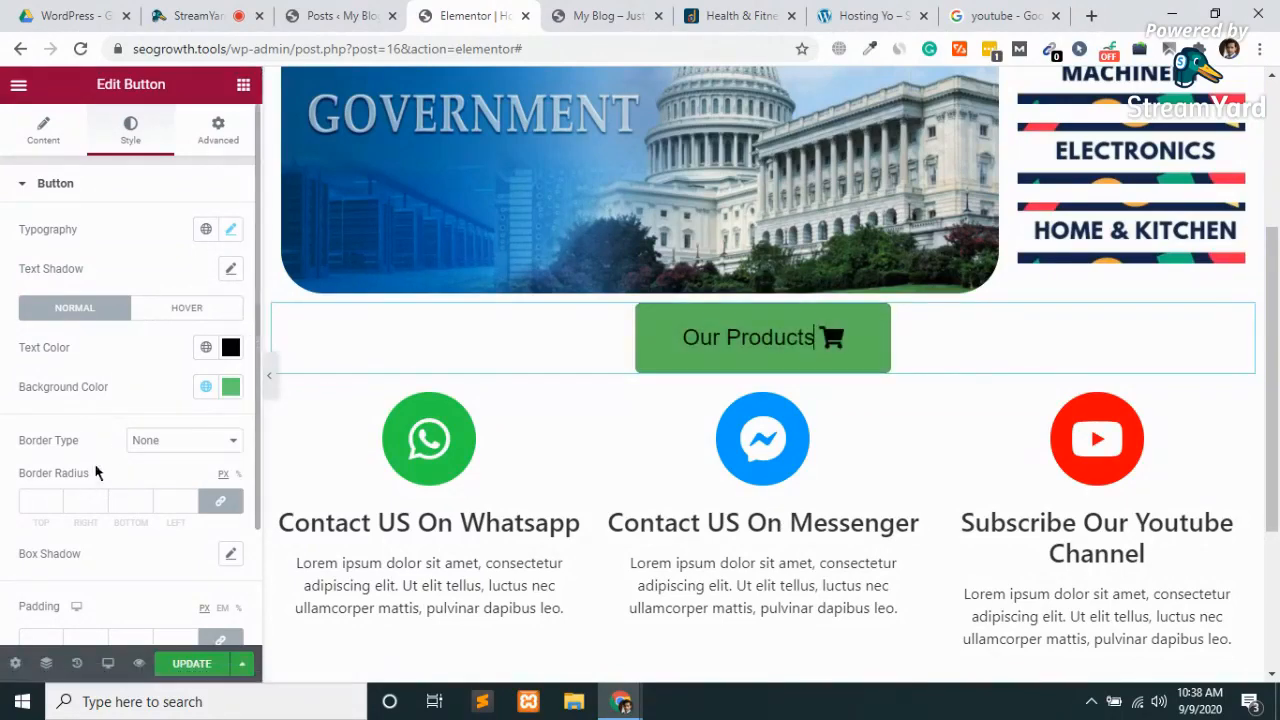
{"action": "left_click", "coordinate": [55, 501]}
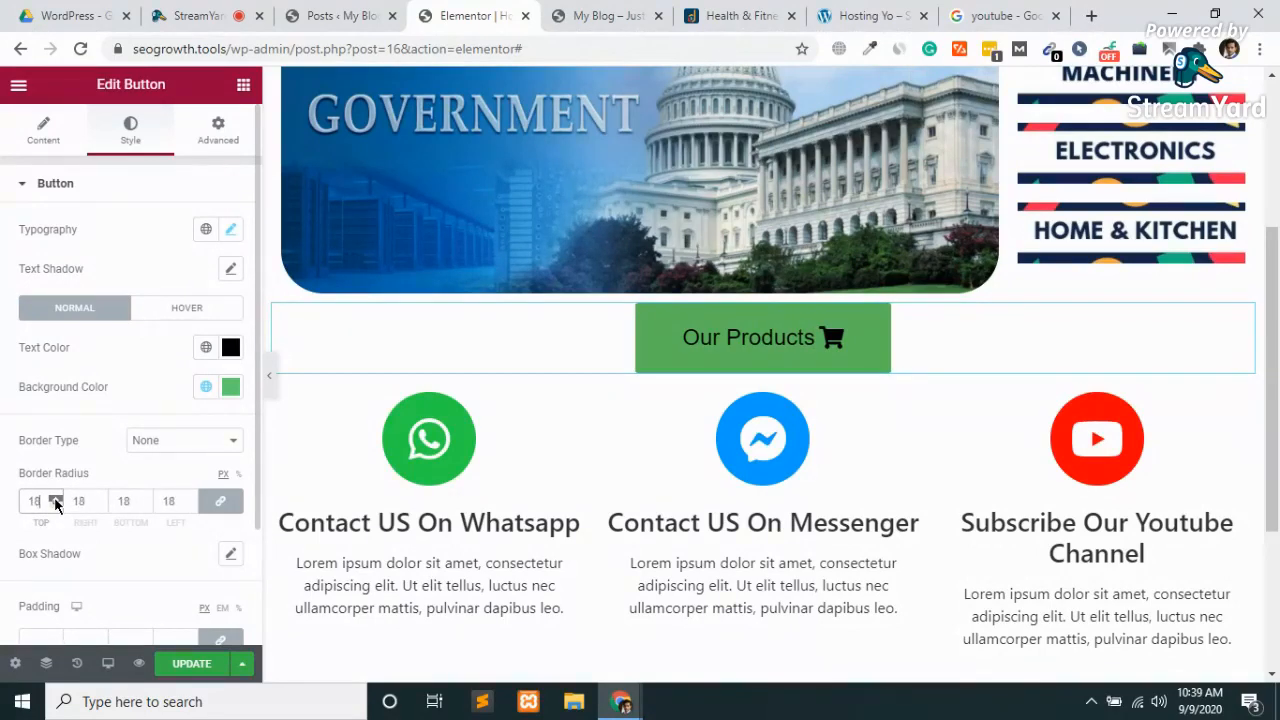
{"action": "left_click", "coordinate": [55, 501]}
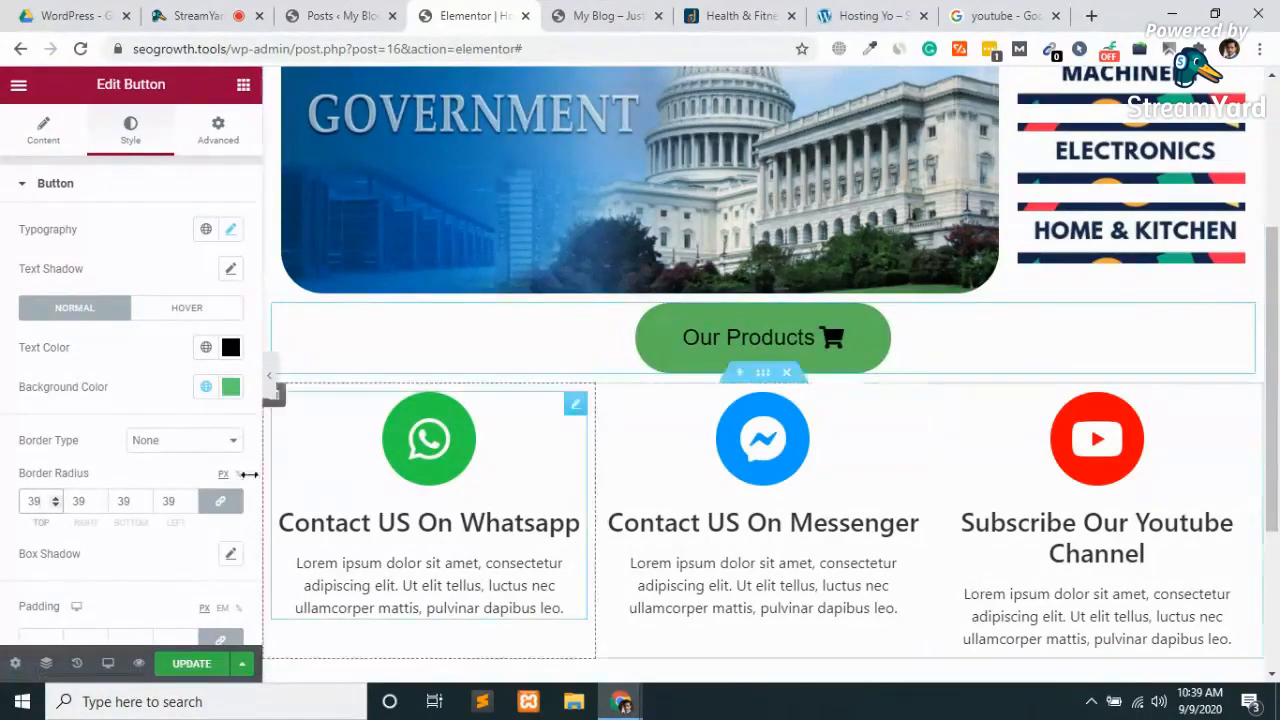
{"action": "left_click", "coordinate": [143, 571]}
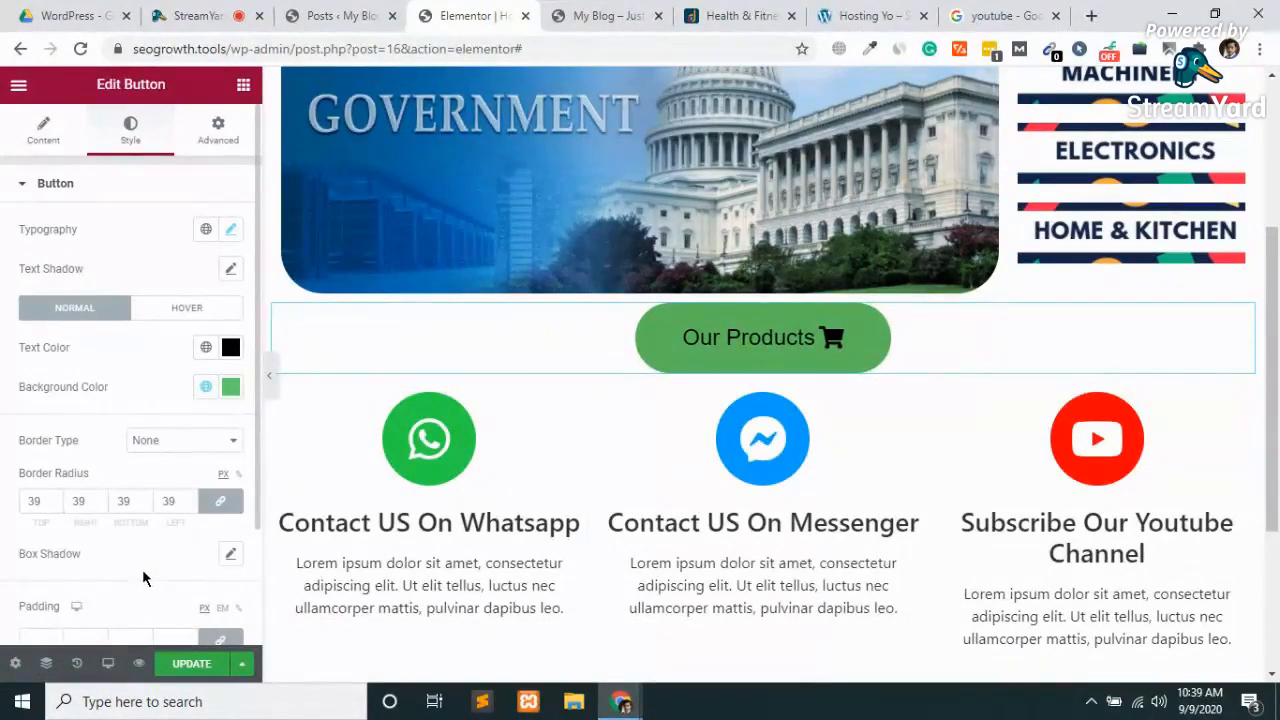
{"action": "scroll", "coordinate": [142, 569], "scroll_direction": "down", "scroll_amount": 2}
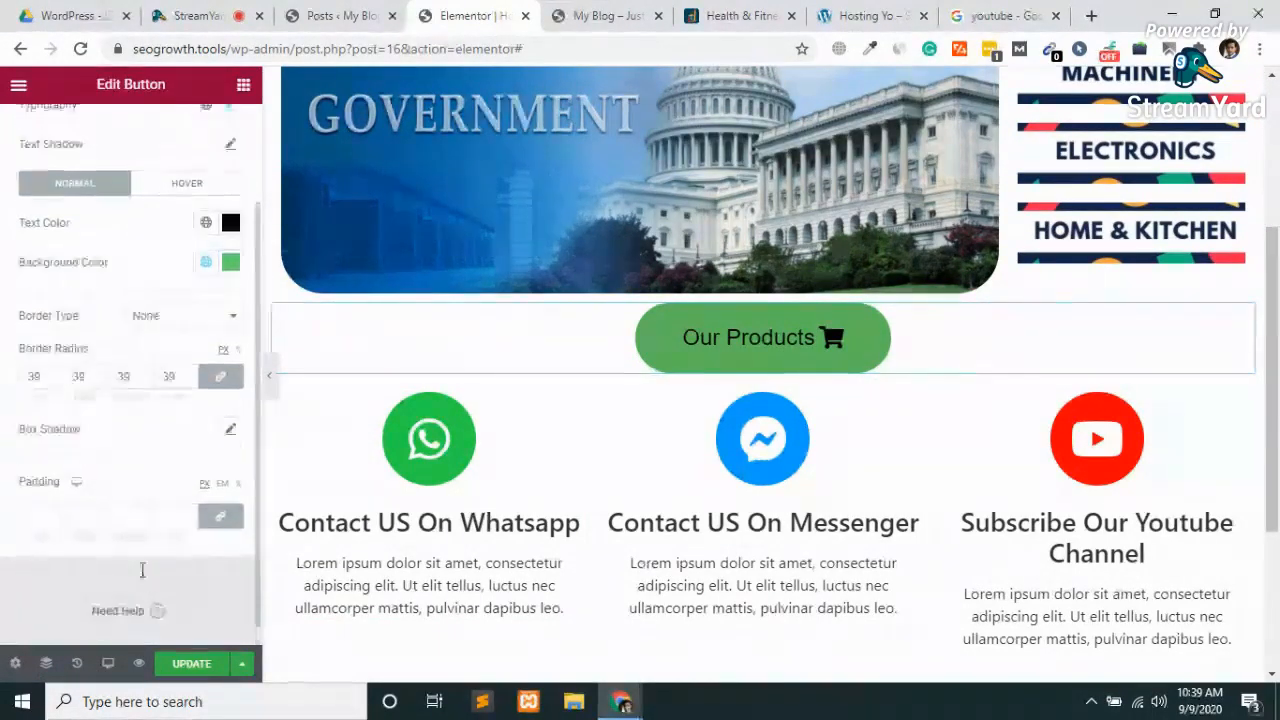
{"action": "scroll", "coordinate": [142, 569], "scroll_direction": "up", "scroll_amount": 2}
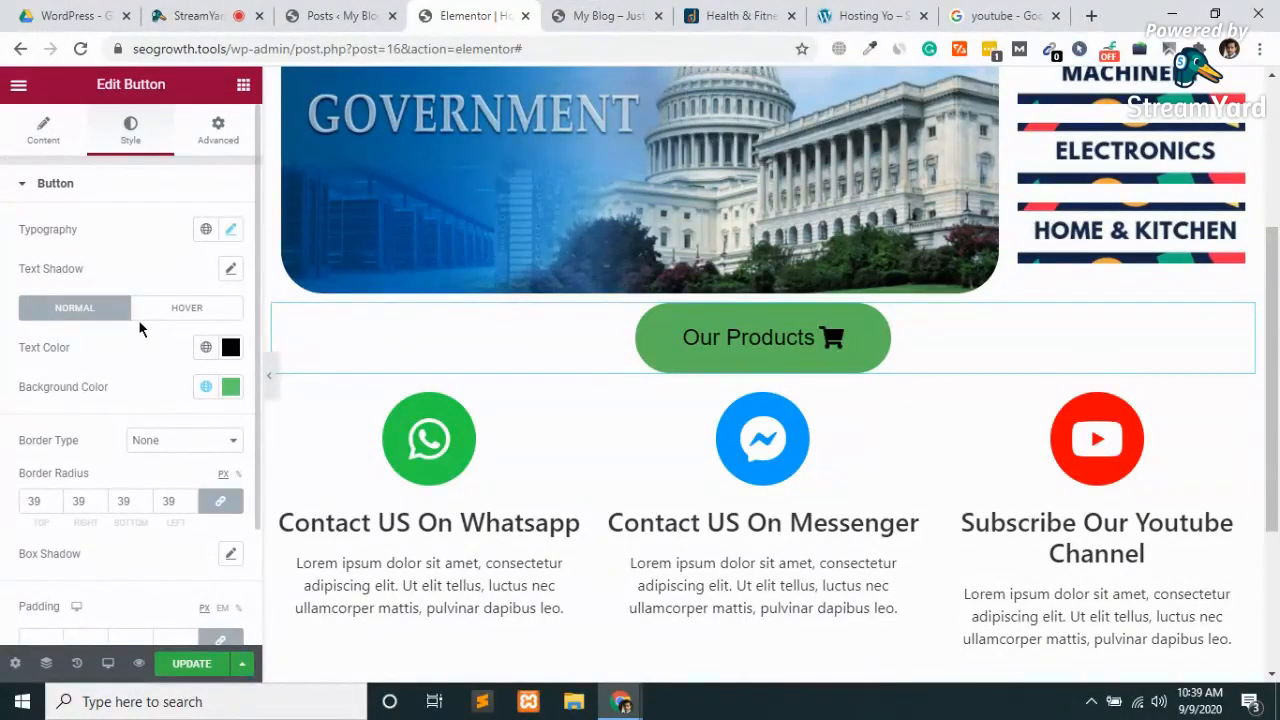
Try the Fade In, Fade In Down and Fade In Right entrance animations on the Our Products button.
{"action": "left_click", "coordinate": [230, 140]}
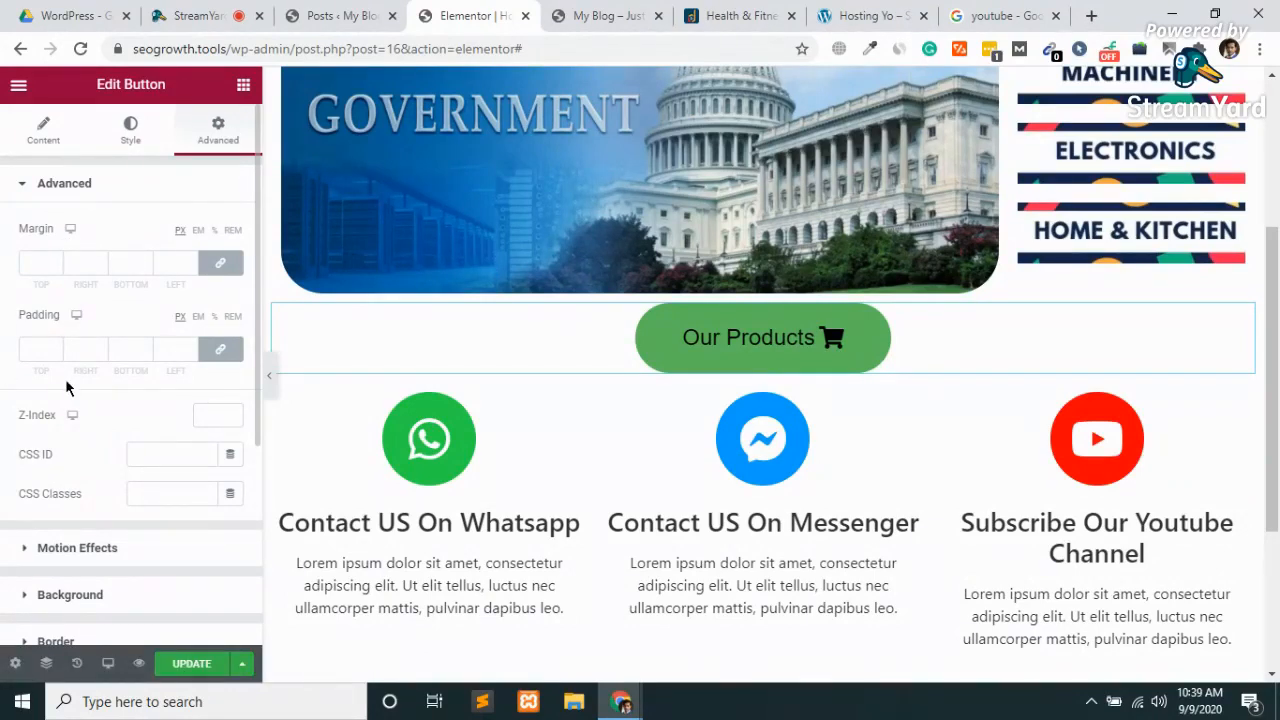
{"action": "scroll", "coordinate": [66, 380], "scroll_direction": "down", "scroll_amount": 3}
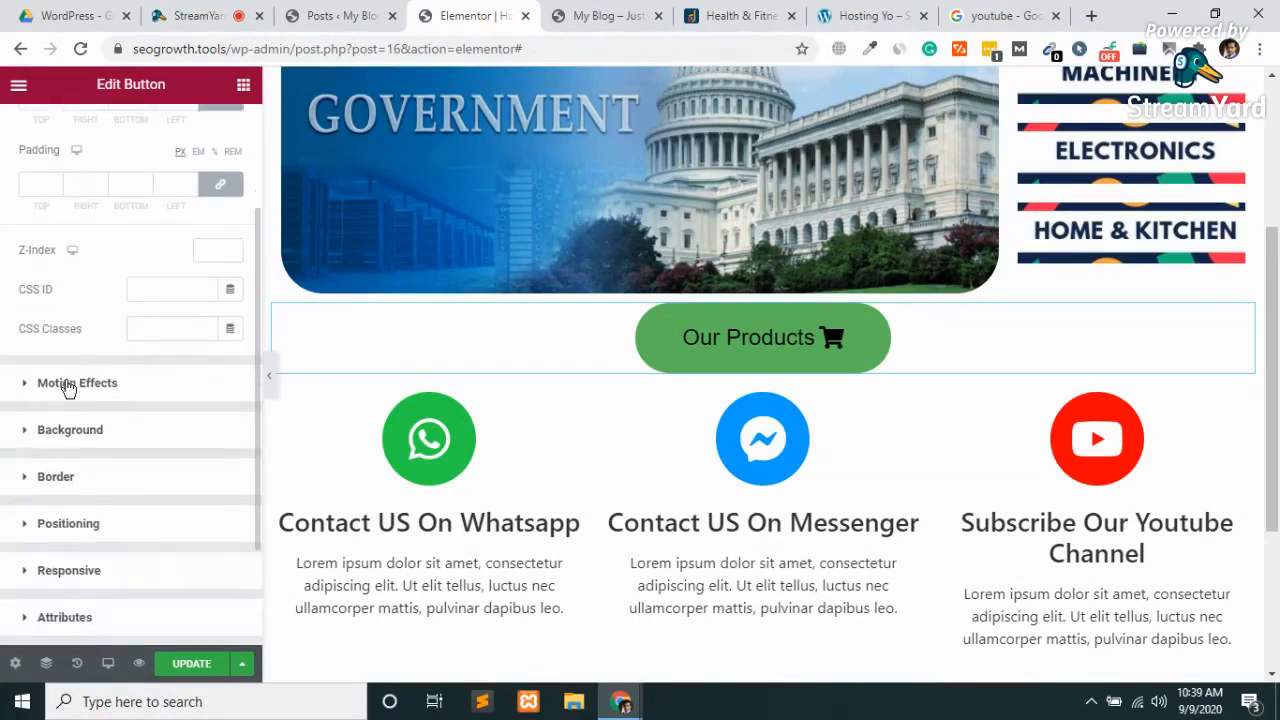
{"action": "left_click", "coordinate": [68, 385]}
{"action": "left_click", "coordinate": [152, 318]}
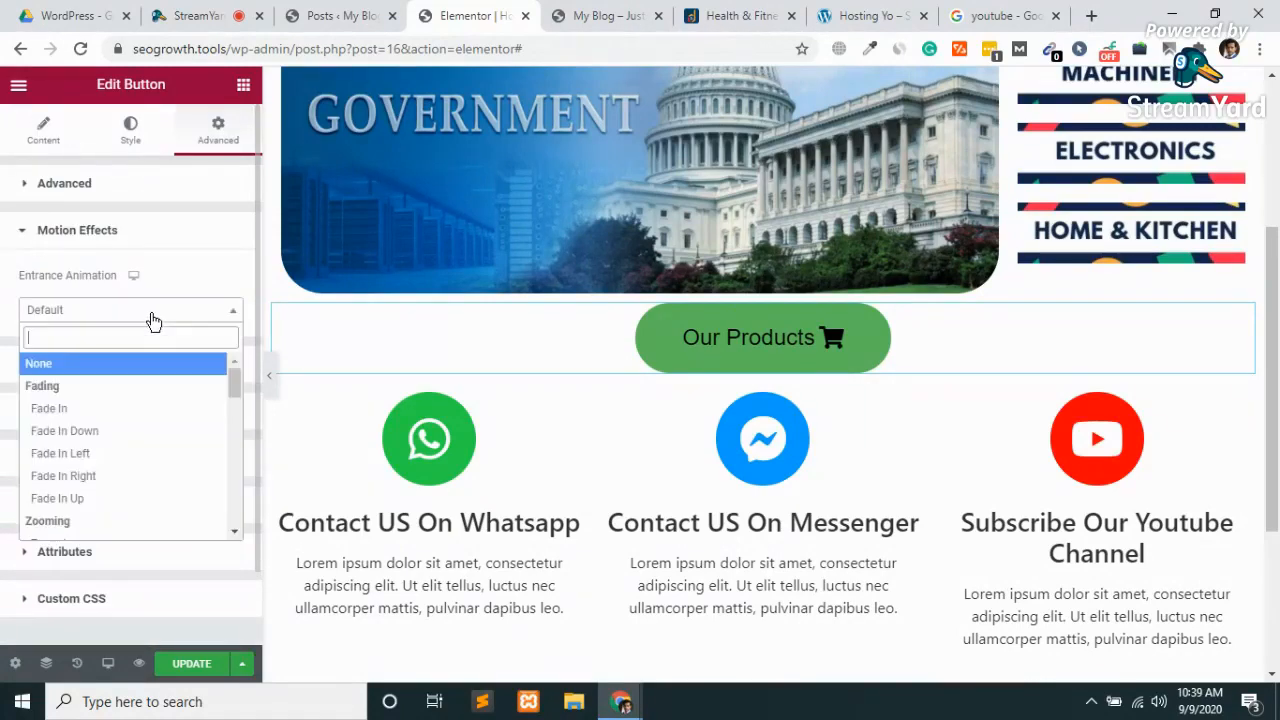
{"action": "left_click", "coordinate": [102, 410]}
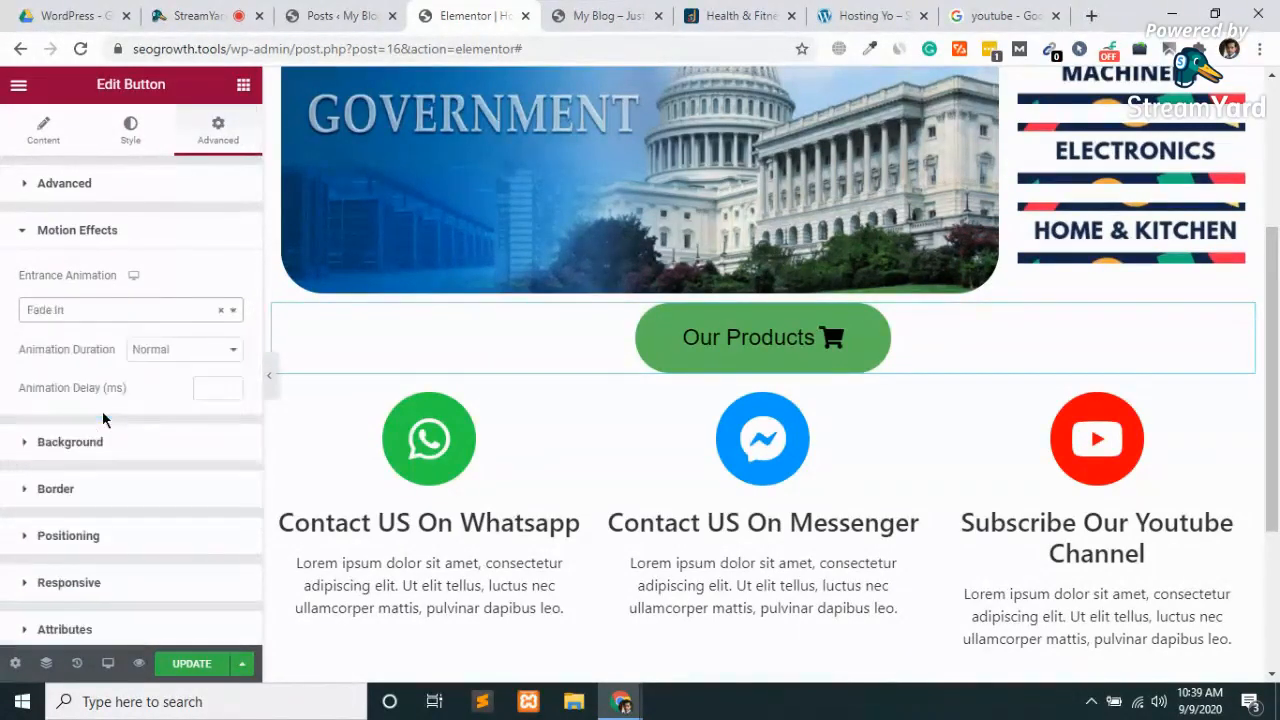
{"action": "left_click", "coordinate": [80, 314]}
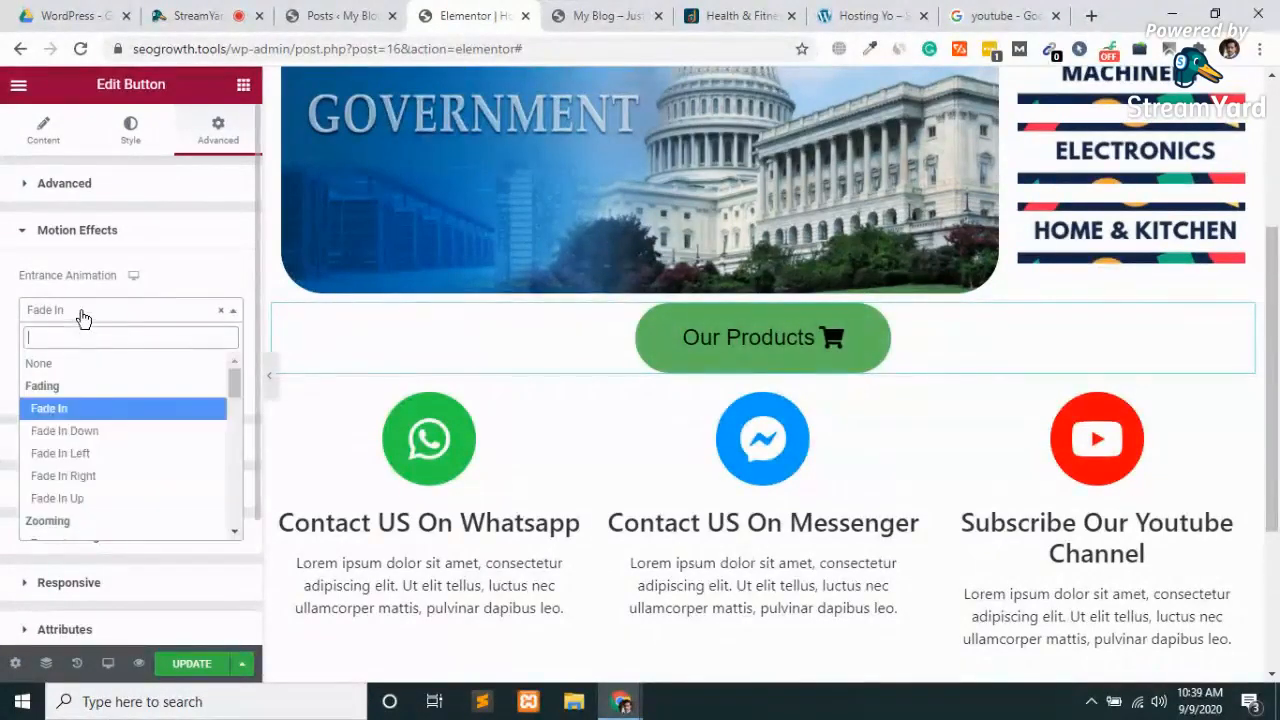
{"action": "left_click", "coordinate": [73, 438]}
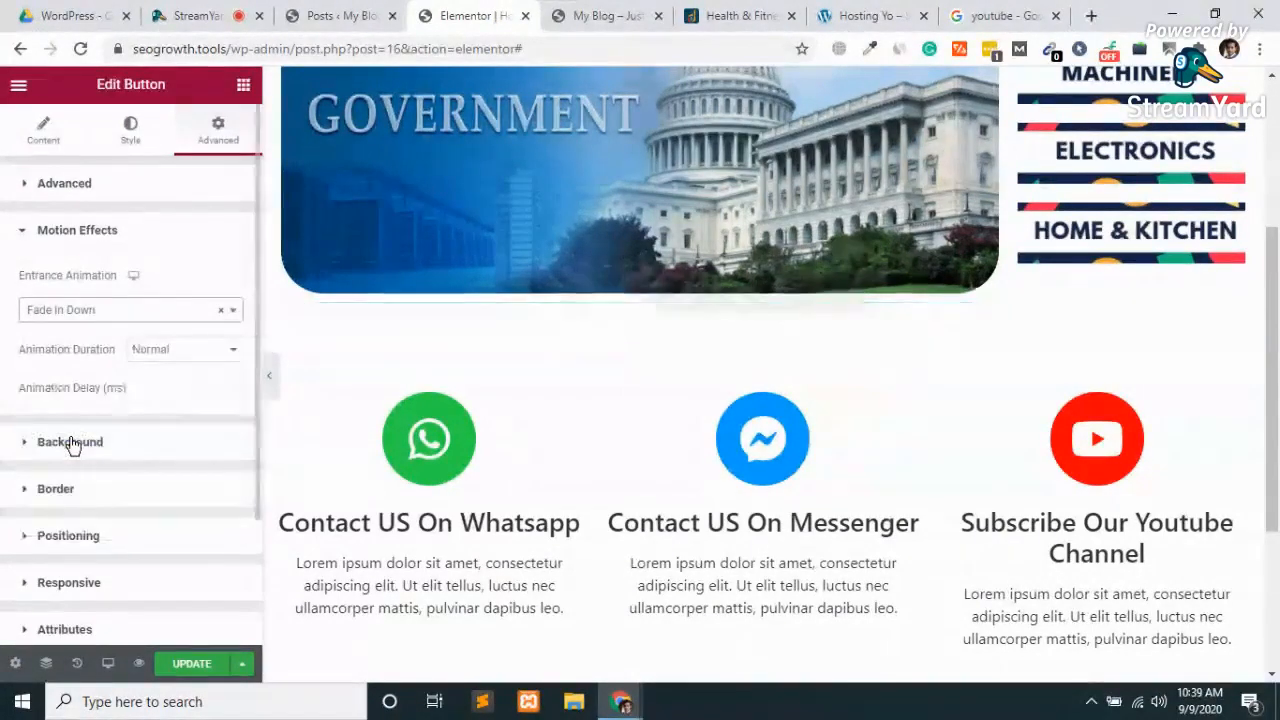
{"action": "left_click", "coordinate": [97, 313]}
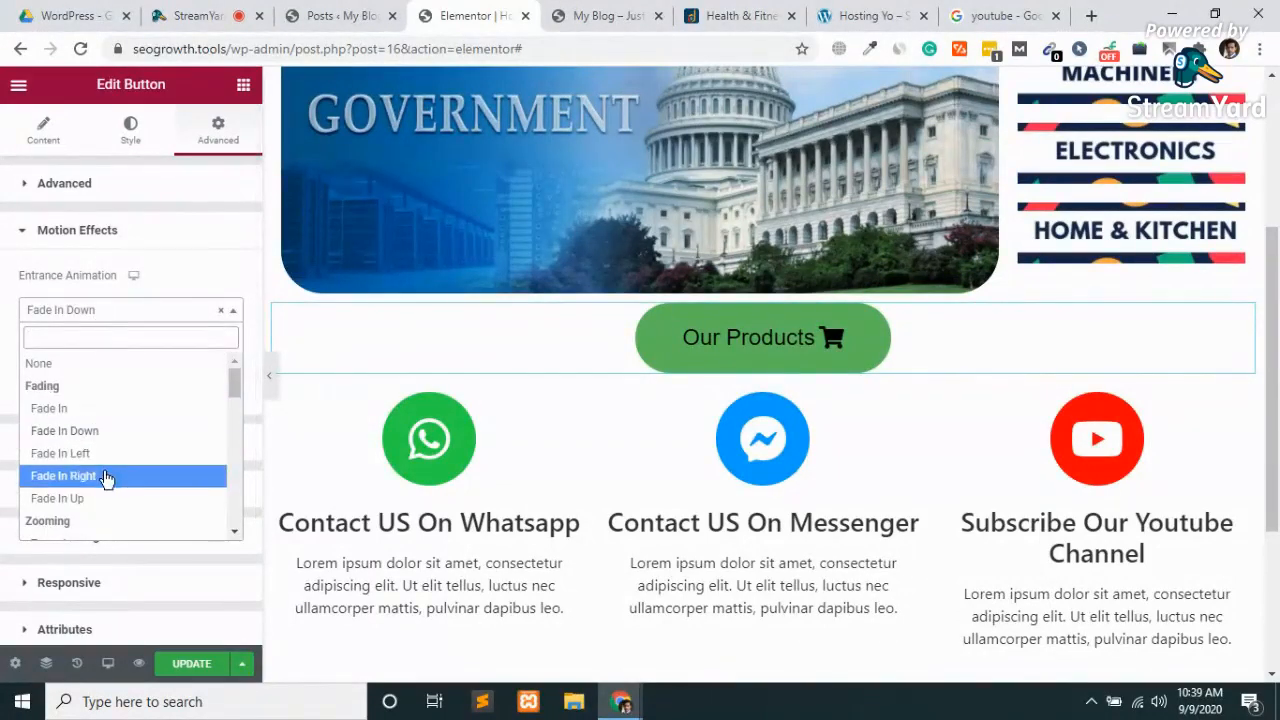
{"action": "left_click", "coordinate": [106, 479]}
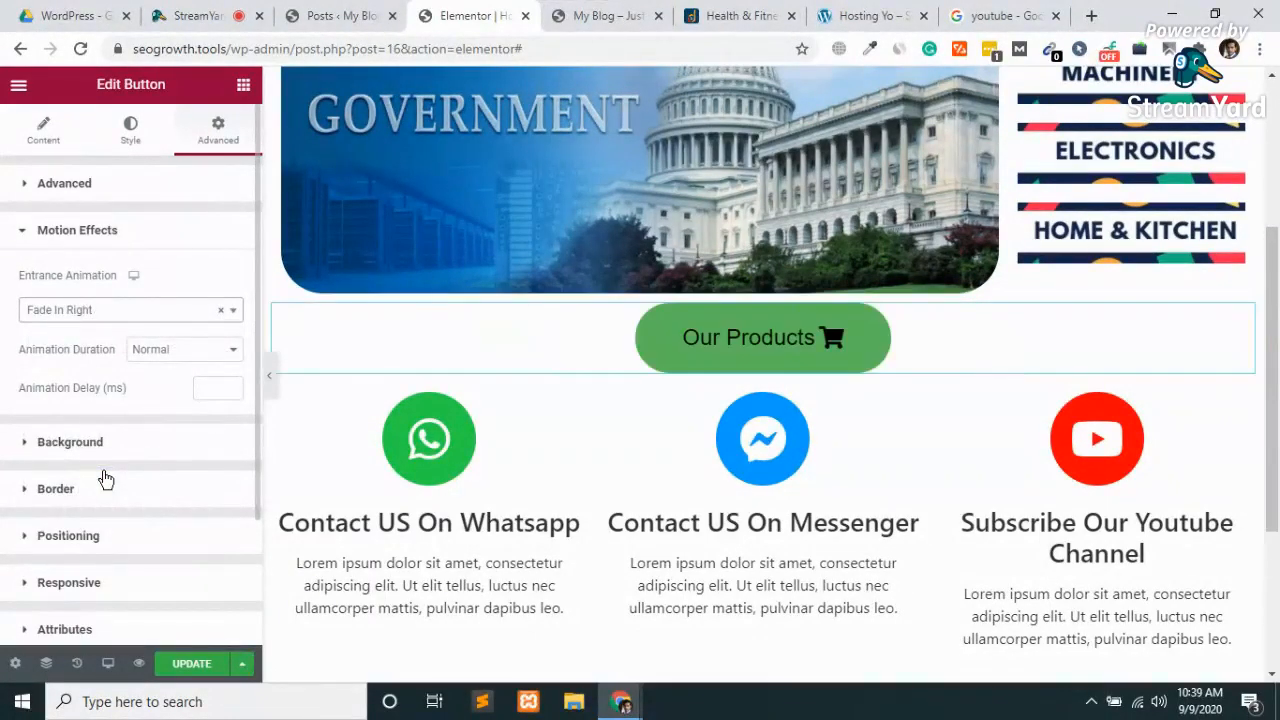
Set the Our Products button's entrance animation to Zoom In and update the page.
{"action": "left_click", "coordinate": [166, 318]}
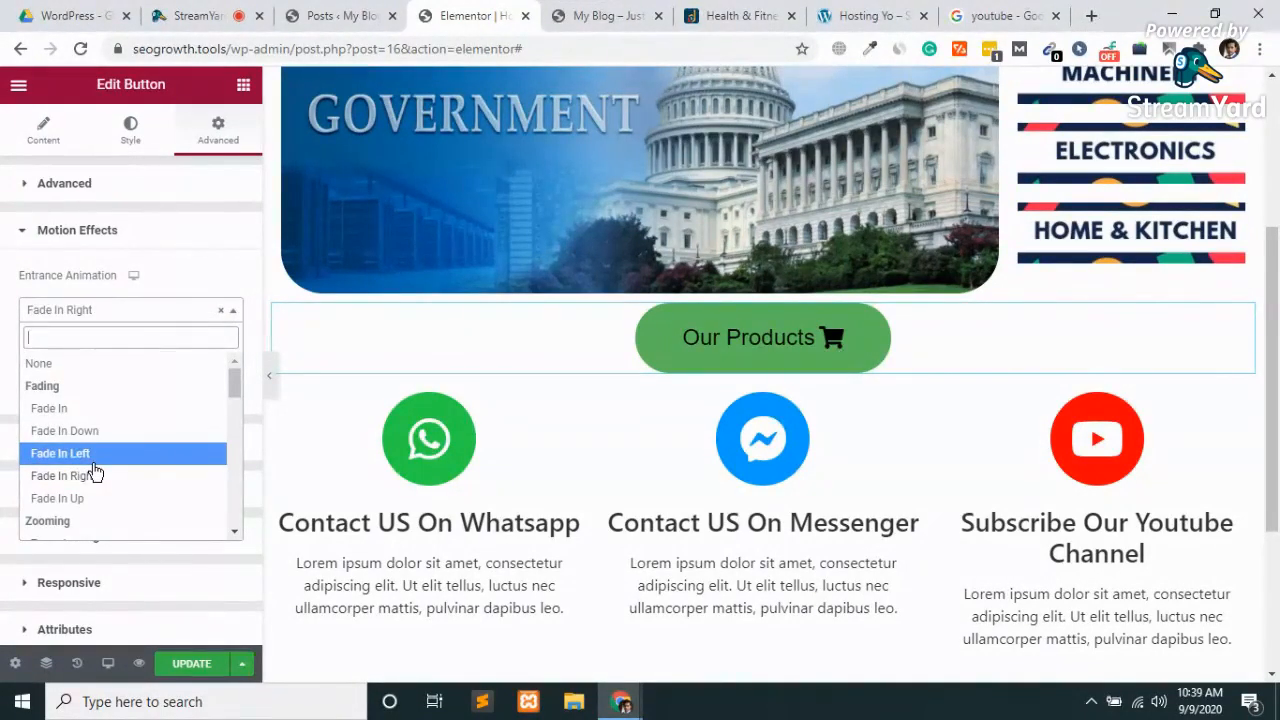
{"action": "scroll", "coordinate": [93, 472], "scroll_direction": "down", "scroll_amount": 5}
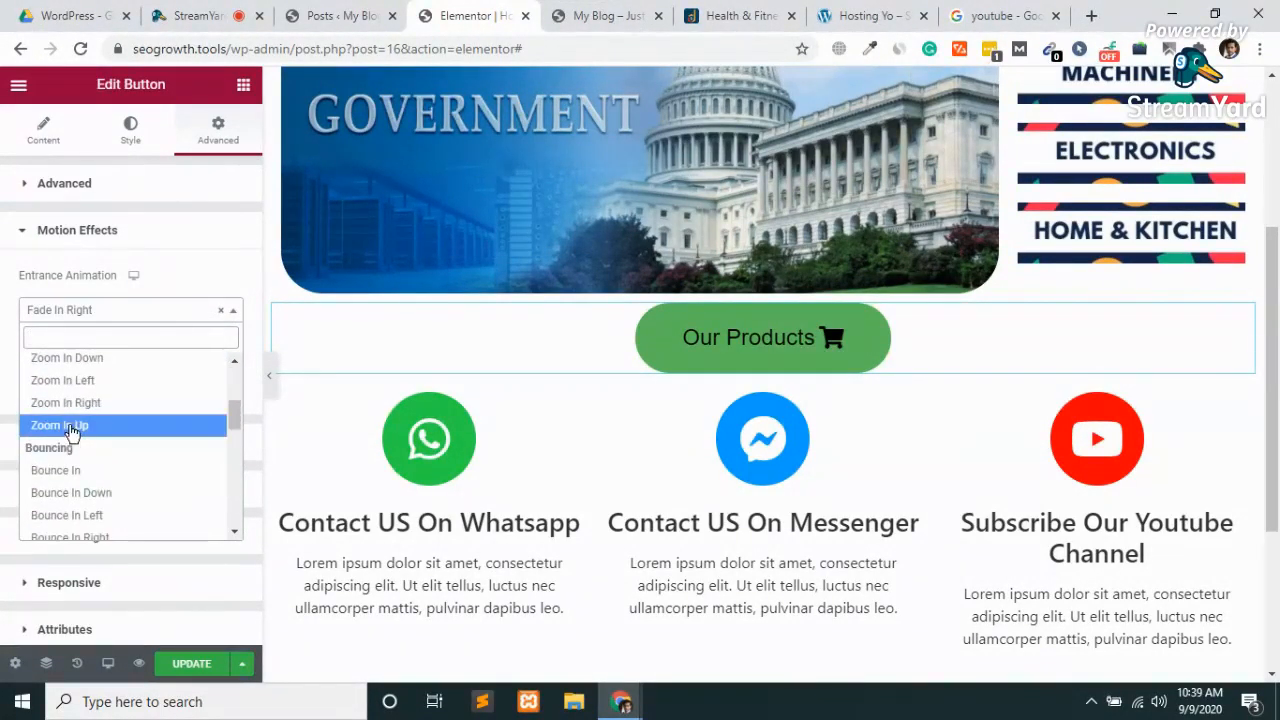
{"action": "scroll", "coordinate": [71, 430], "scroll_direction": "up", "scroll_amount": 2}
{"action": "left_click", "coordinate": [56, 420]}
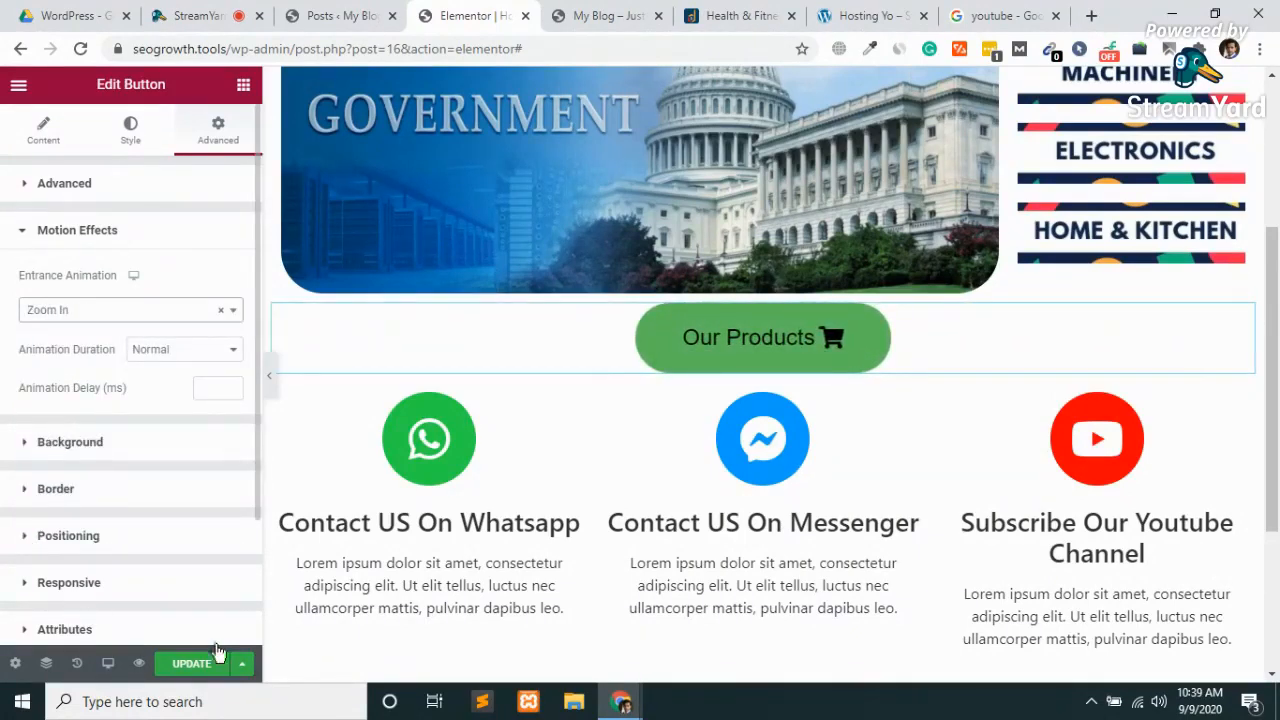
{"action": "left_click", "coordinate": [189, 665]}
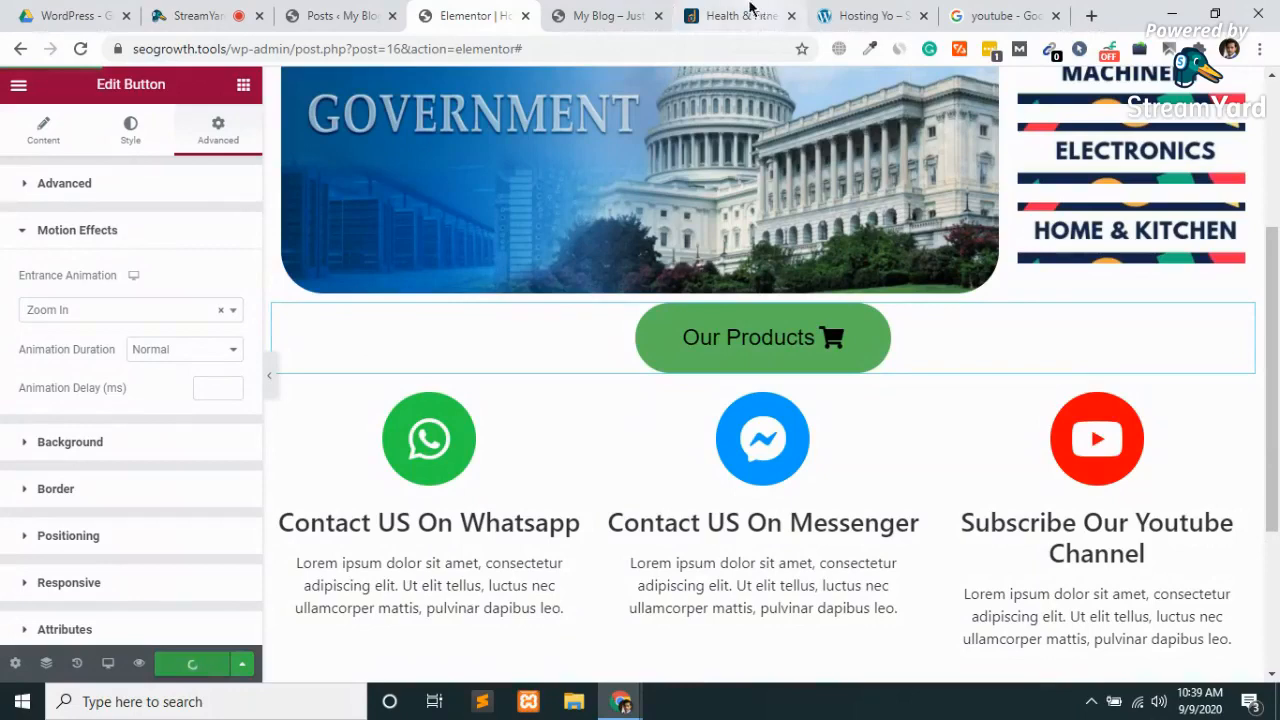
Reload the My Blog preview page and examine the Our Products button's hover colors, shape and entrance animation.
{"action": "left_click", "coordinate": [605, 16]}
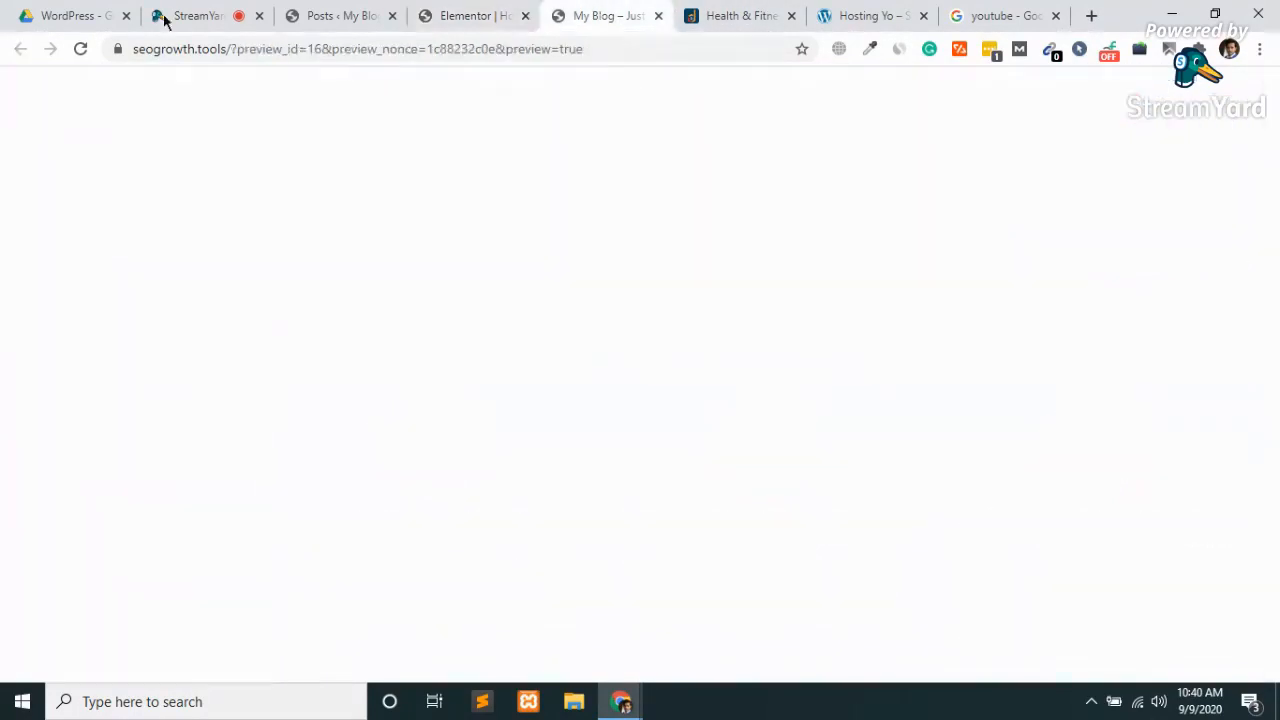
{"action": "left_click", "coordinate": [186, 58]}
{"action": "key", "text": "Return"}
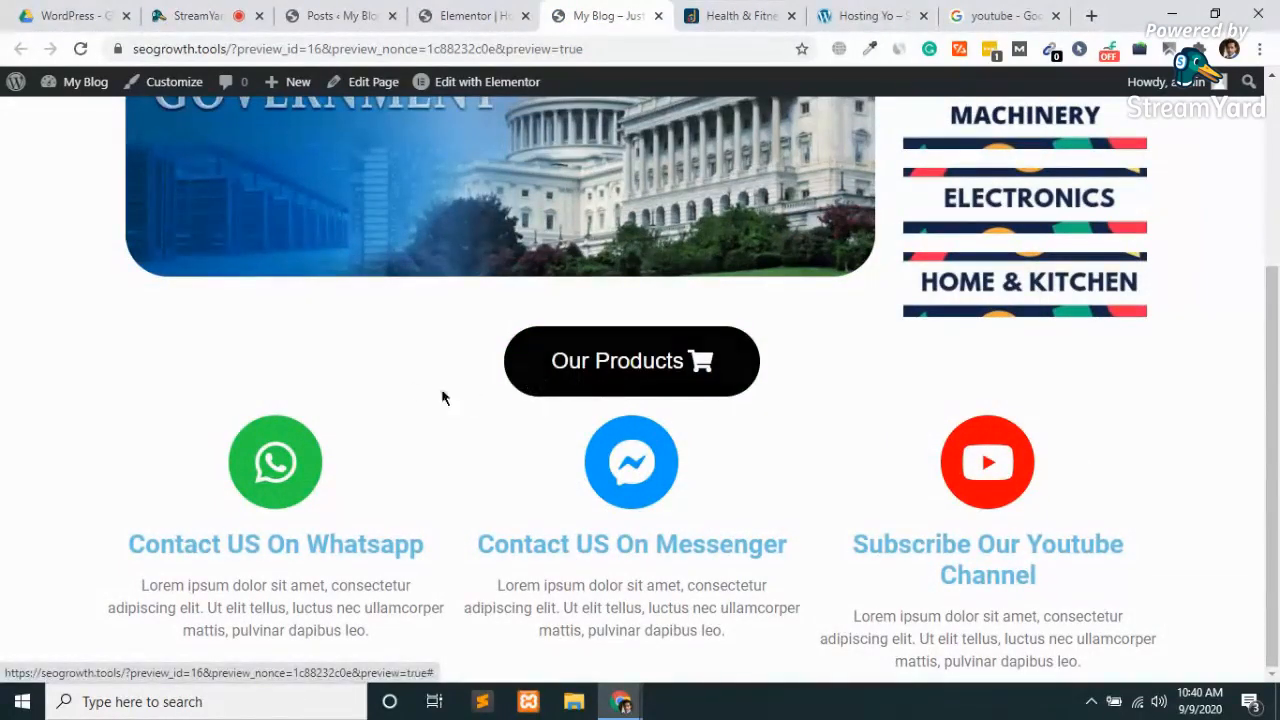
{"action": "scroll", "coordinate": [412, 387], "scroll_direction": "up", "scroll_amount": 3}
{"action": "scroll", "coordinate": [412, 387], "scroll_direction": "down", "scroll_amount": 3}
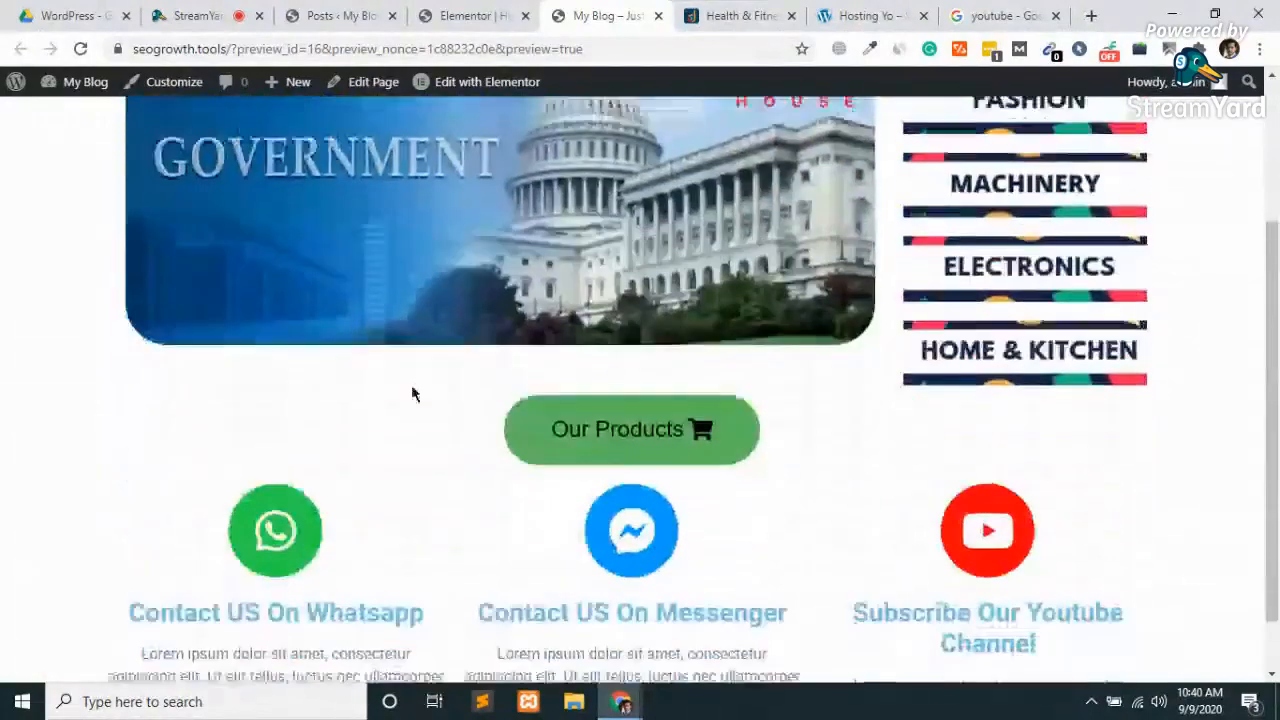
{"action": "scroll", "coordinate": [434, 432], "scroll_direction": "up", "scroll_amount": 3}
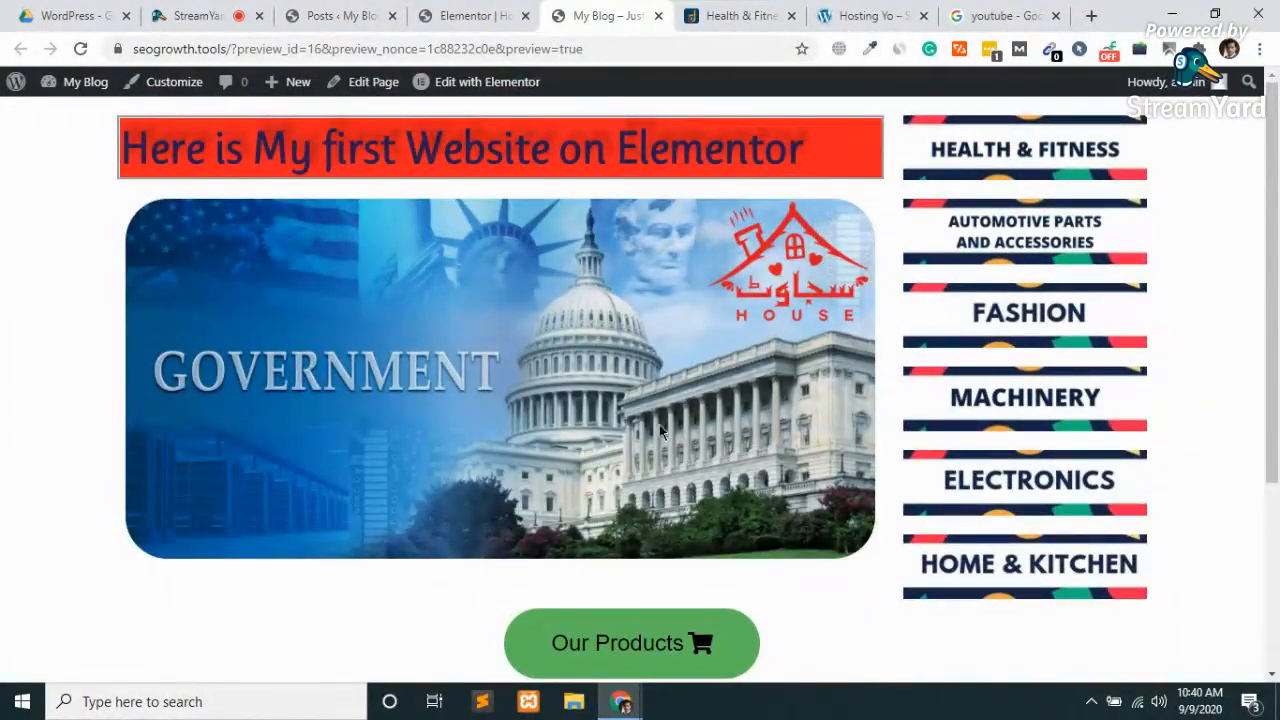
Look over the preview page, then add a Navigation Menu widget above the heading in the Elementor editor.
{"action": "scroll", "coordinate": [668, 432], "scroll_direction": "down", "scroll_amount": 3}
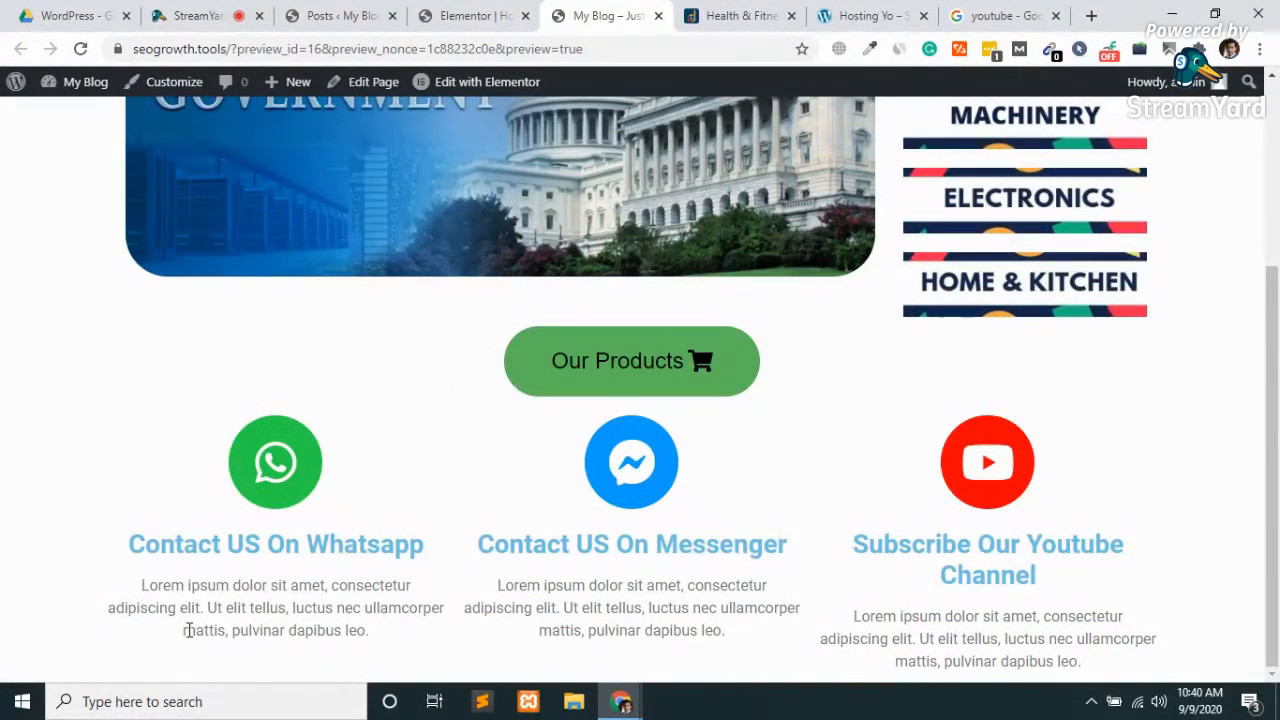
{"action": "scroll", "coordinate": [187, 629], "scroll_direction": "up", "scroll_amount": 3}
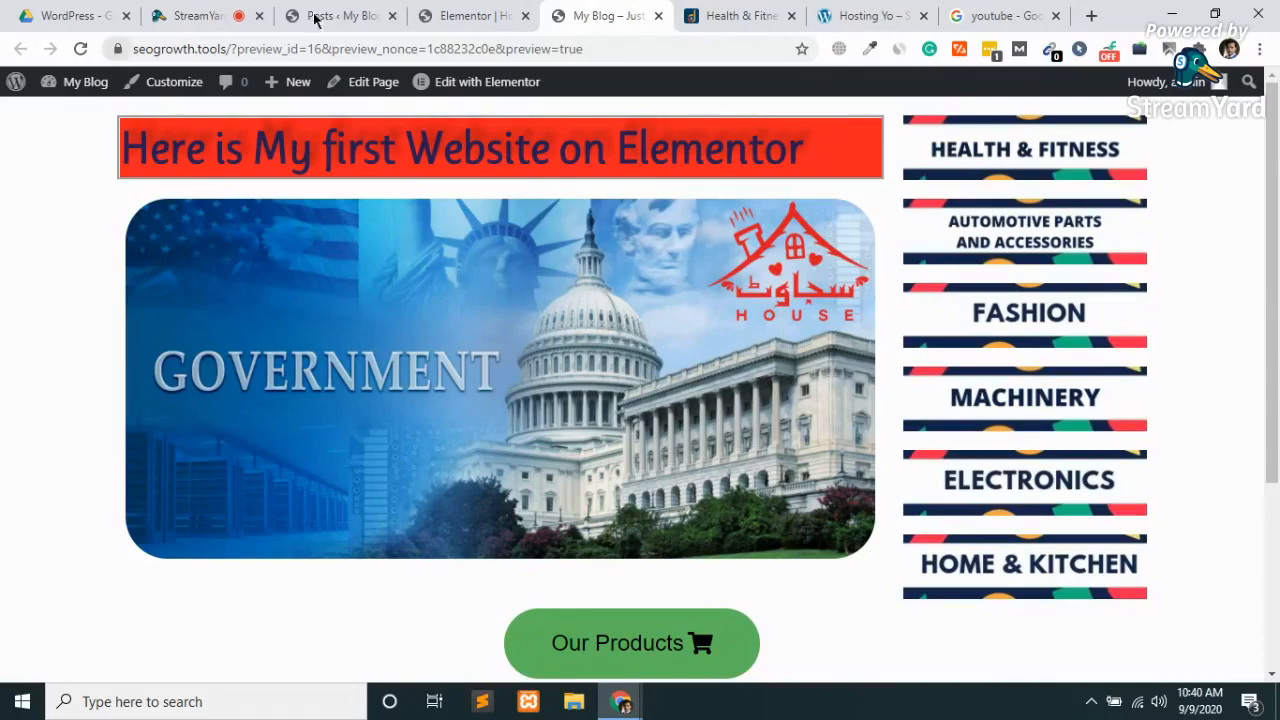
{"action": "left_click", "coordinate": [480, 15]}
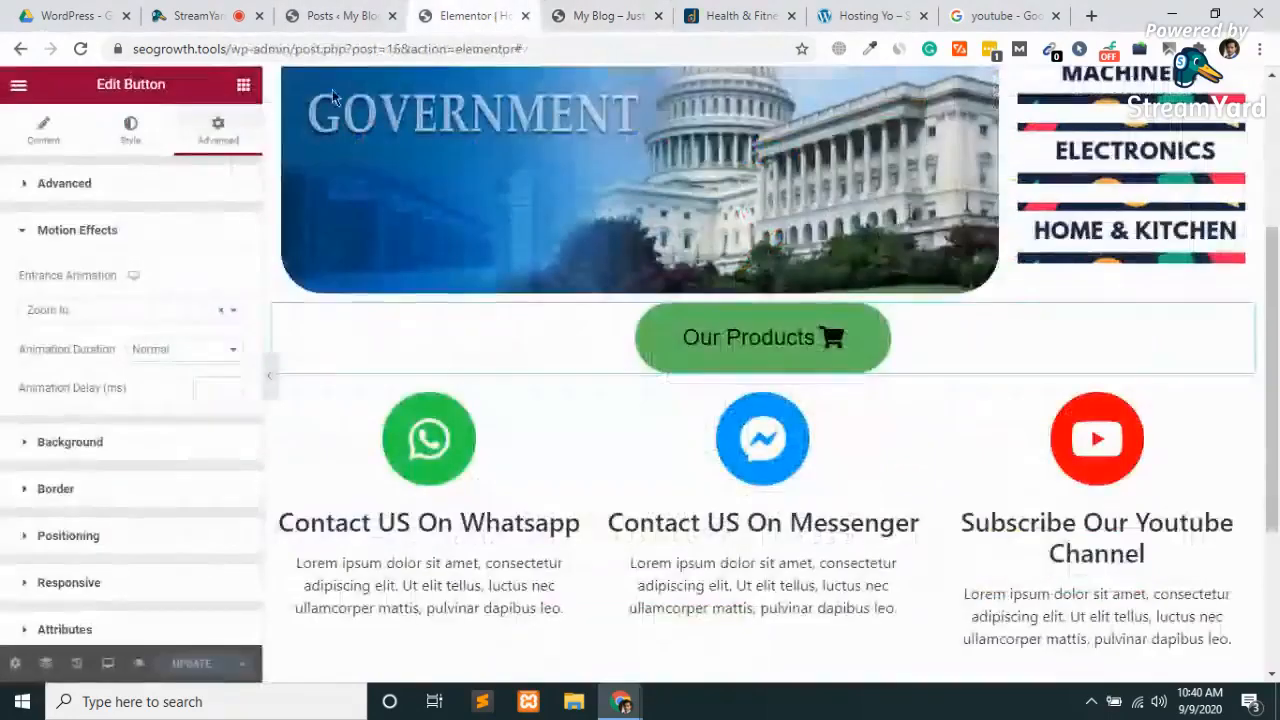
{"action": "left_click", "coordinate": [244, 85]}
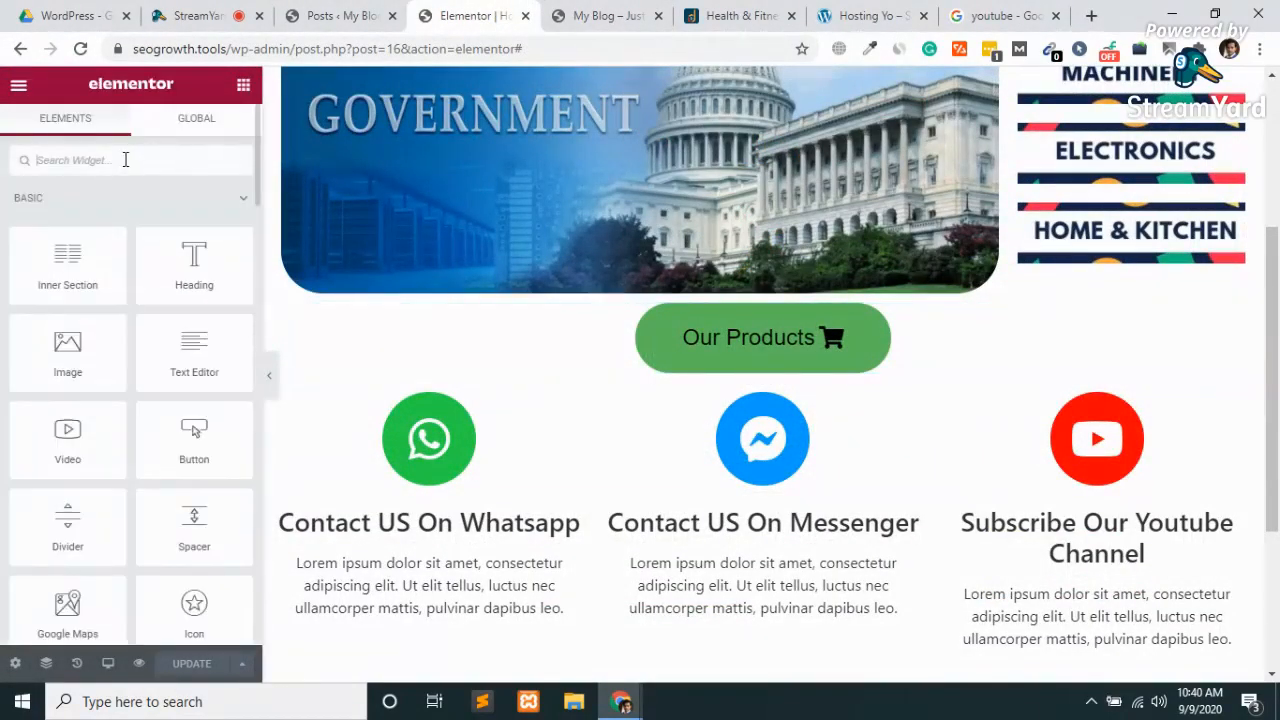
{"action": "type", "text": "menu"}
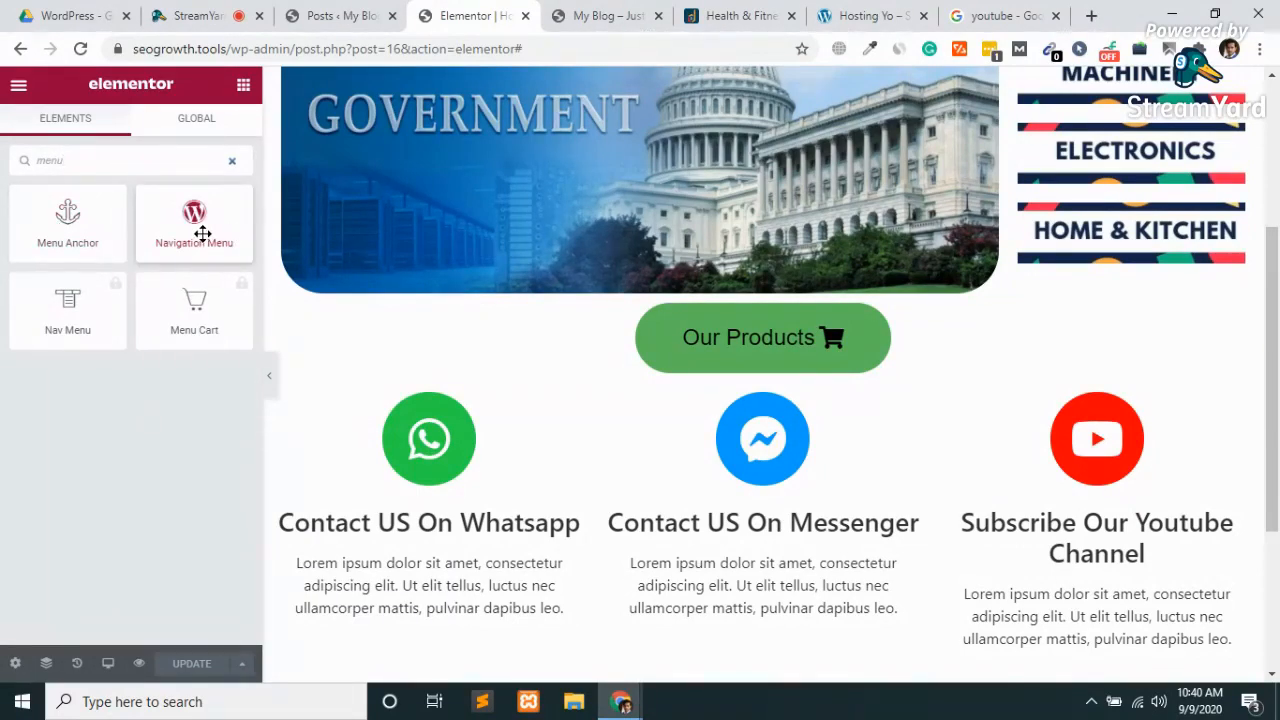
{"action": "scroll", "coordinate": [457, 266], "scroll_direction": "up", "scroll_amount": 3}
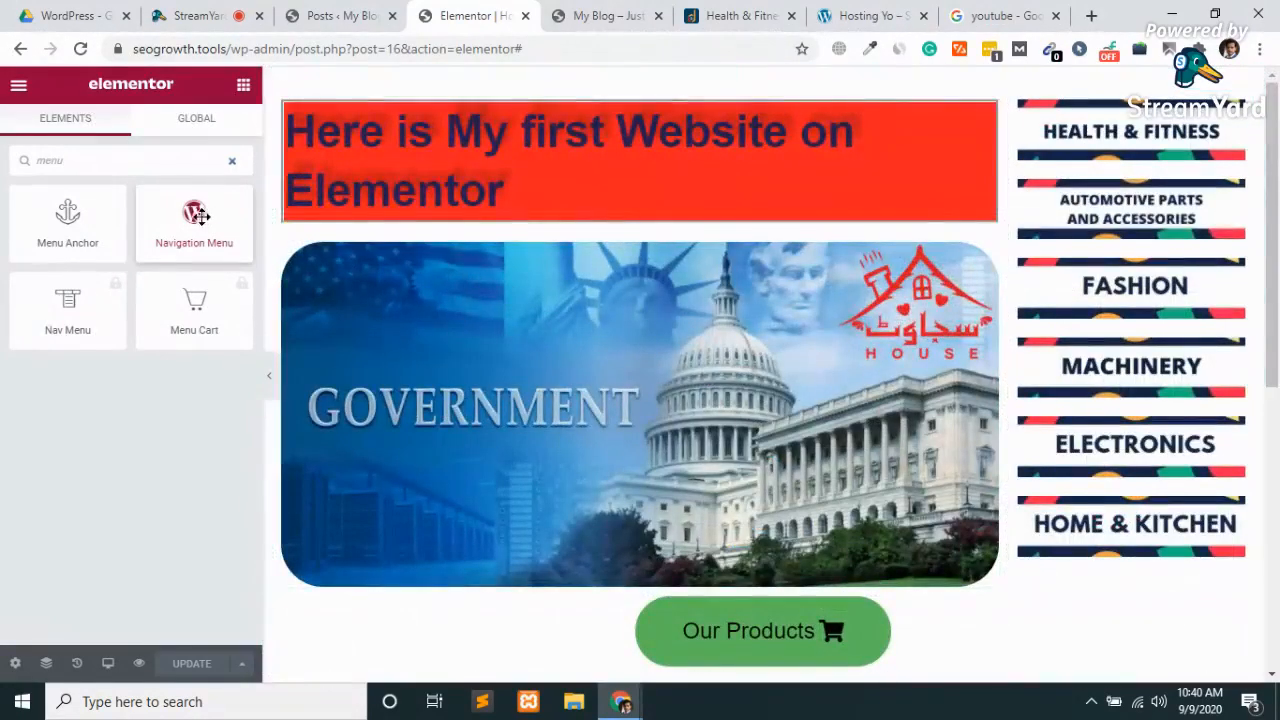
{"action": "left_click_drag", "start_coordinate": [197, 215], "coordinate": [608, 94]}
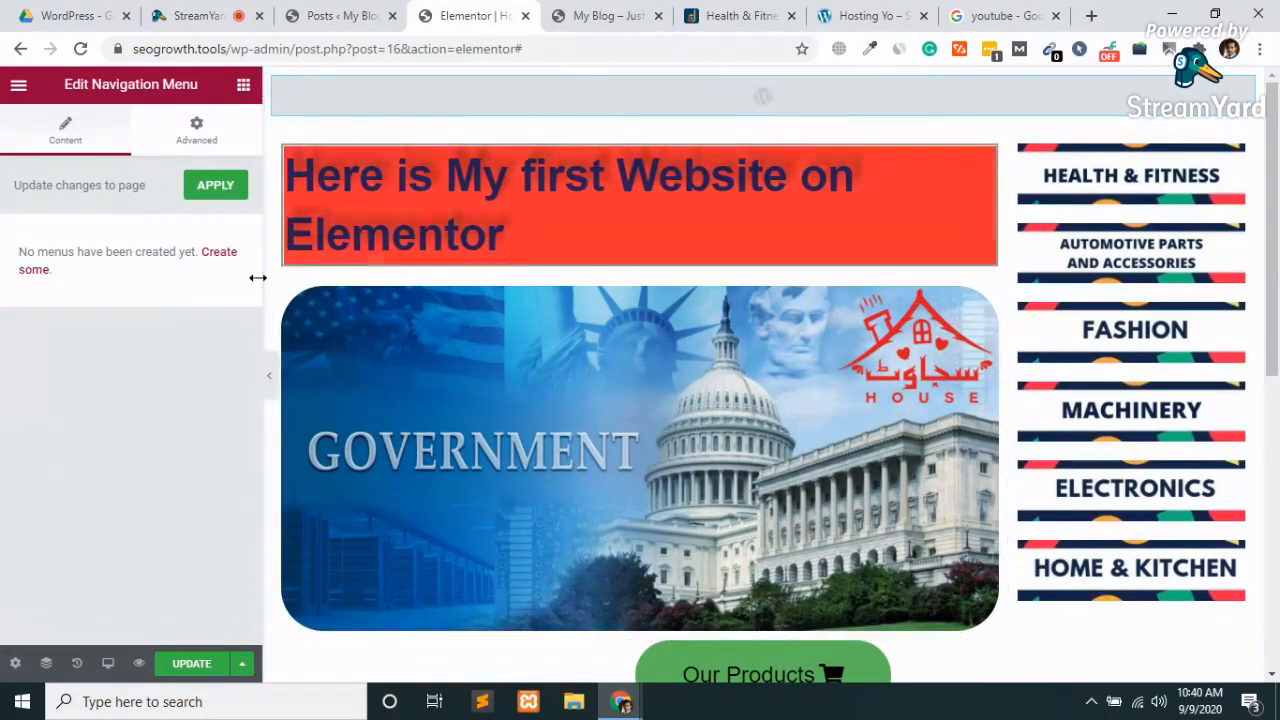
Check where menus are created, through the widget's create link and the WordPress dashboard's Appearance options.
{"action": "left_click", "coordinate": [217, 256]}
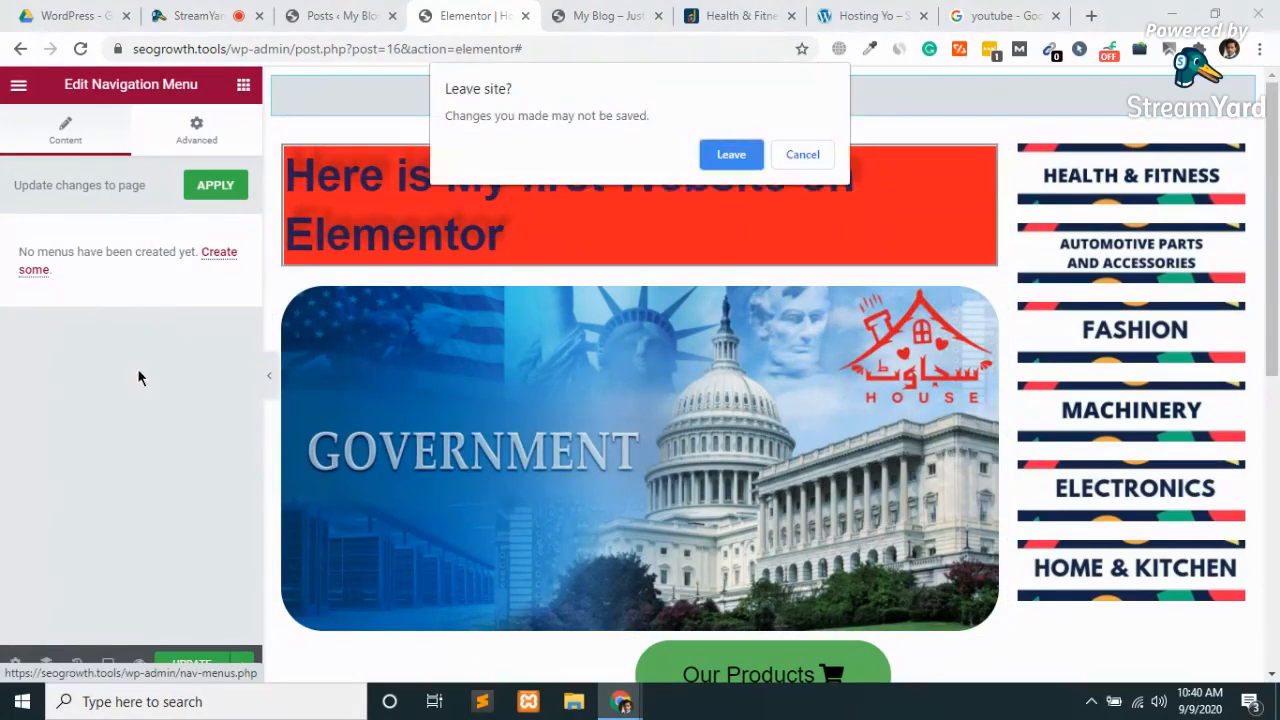
{"action": "left_click", "coordinate": [795, 158]}
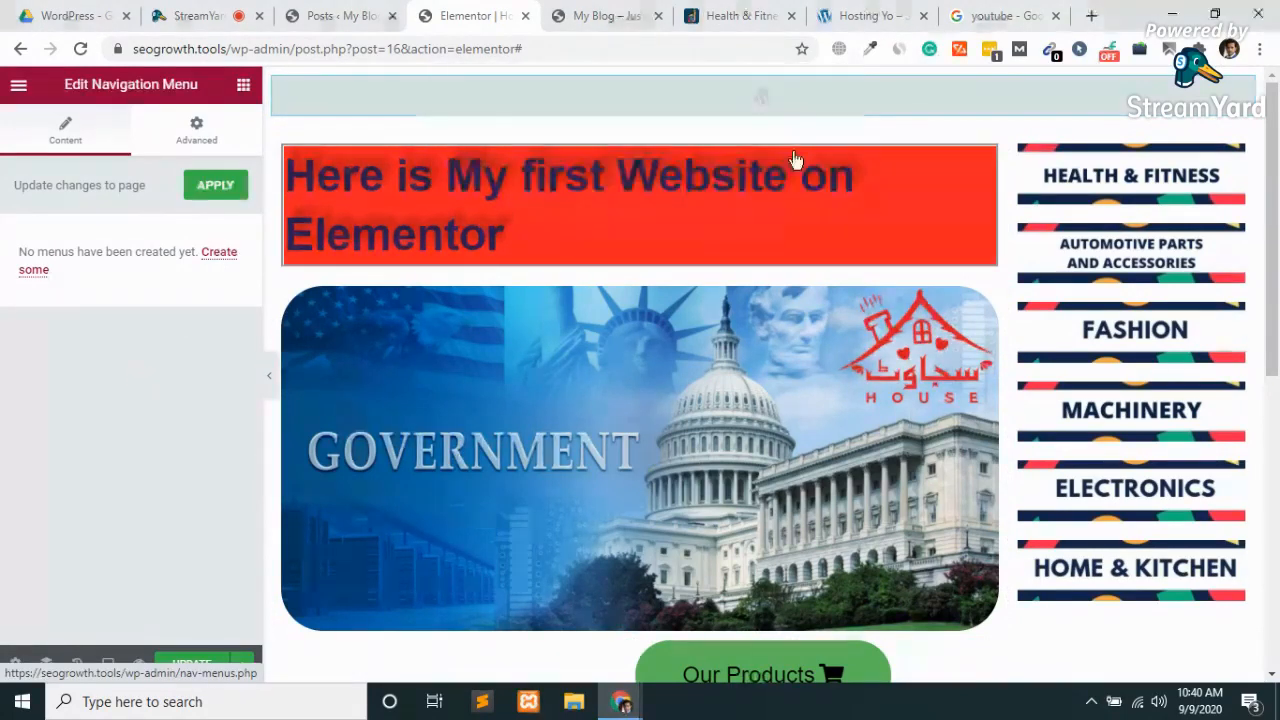
{"action": "left_click", "coordinate": [340, 15]}
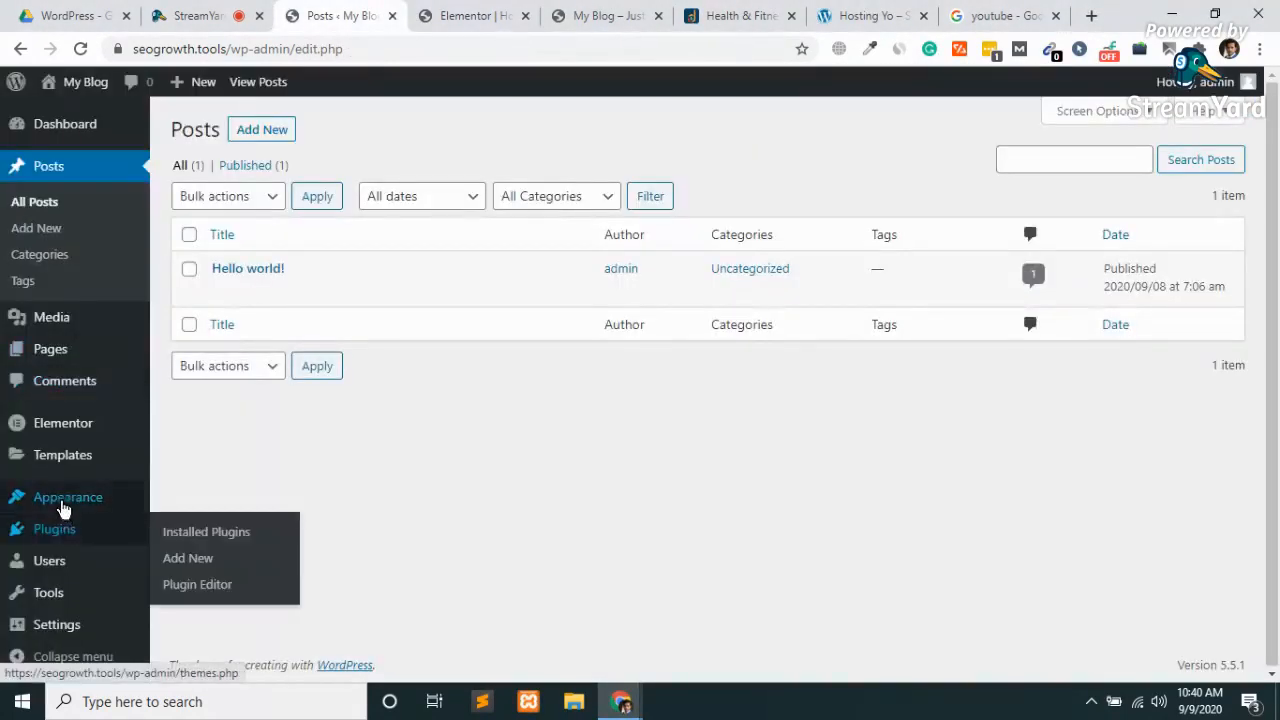
{"action": "mouse_move", "coordinate": [70, 497]}
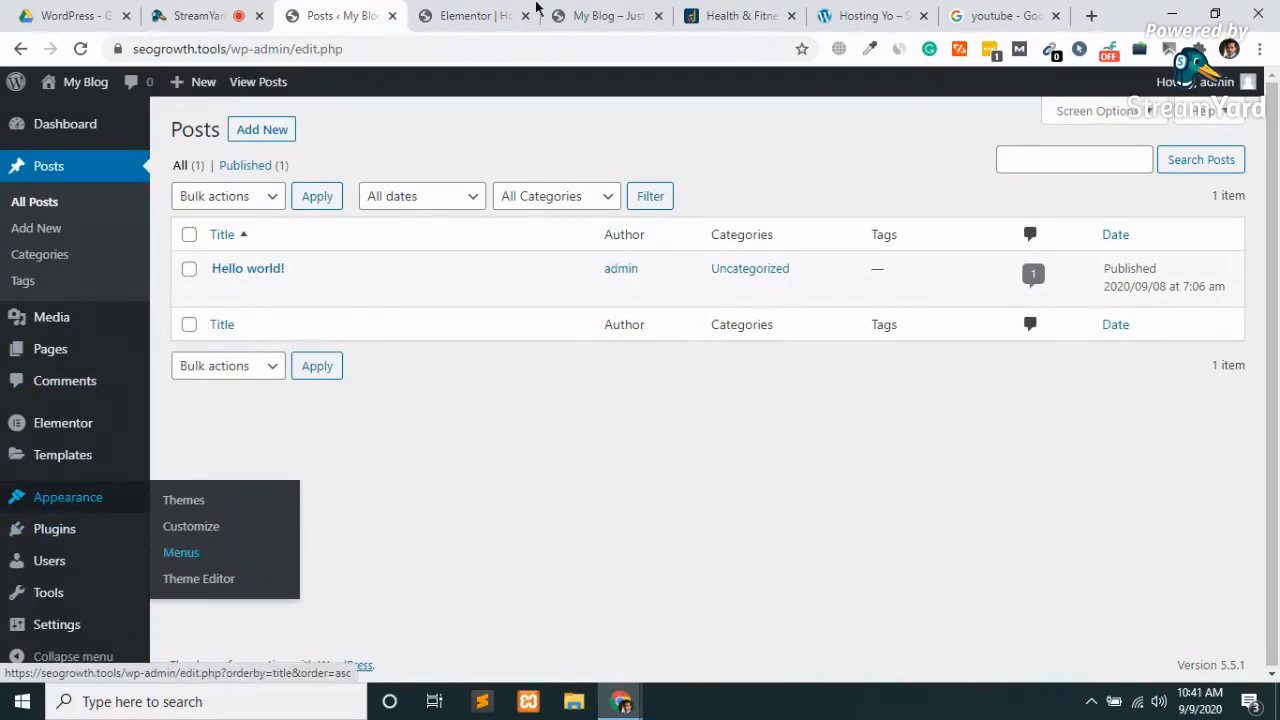
Return to the Elementor editor and delete the Navigation Menu widget above the heading.
{"action": "left_click", "coordinate": [492, 14]}
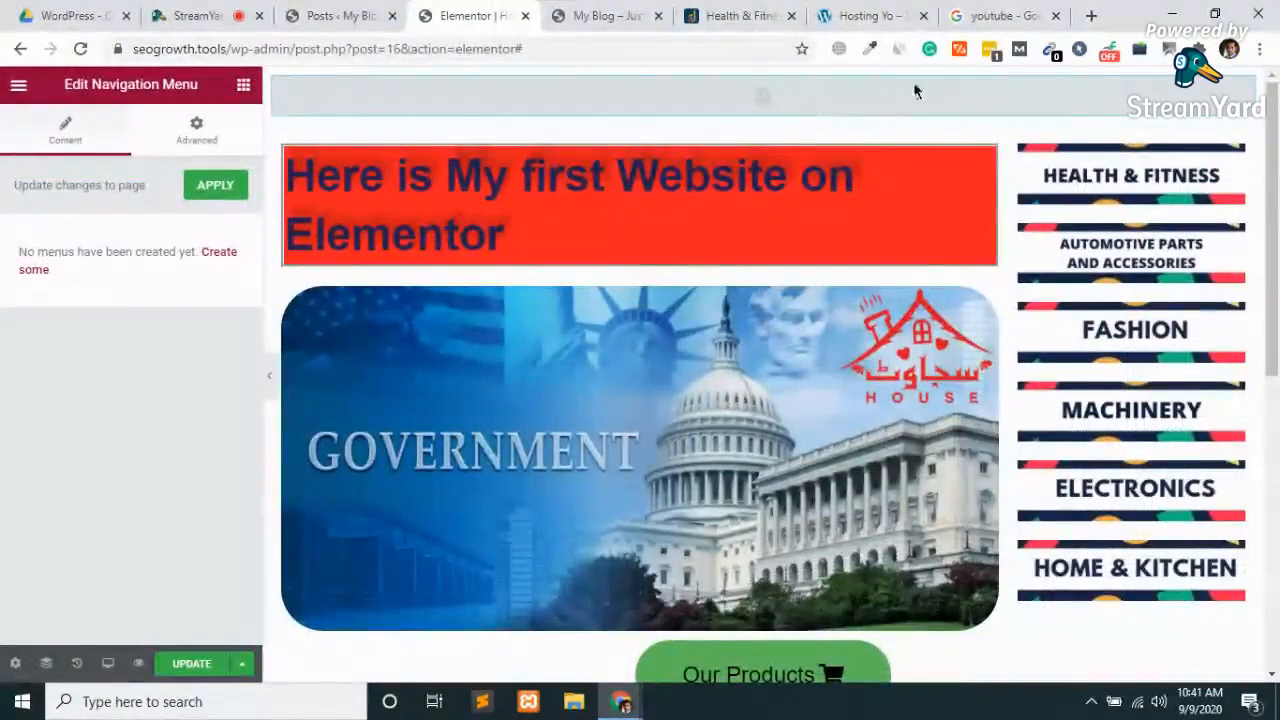
{"action": "right_click", "coordinate": [1247, 97]}
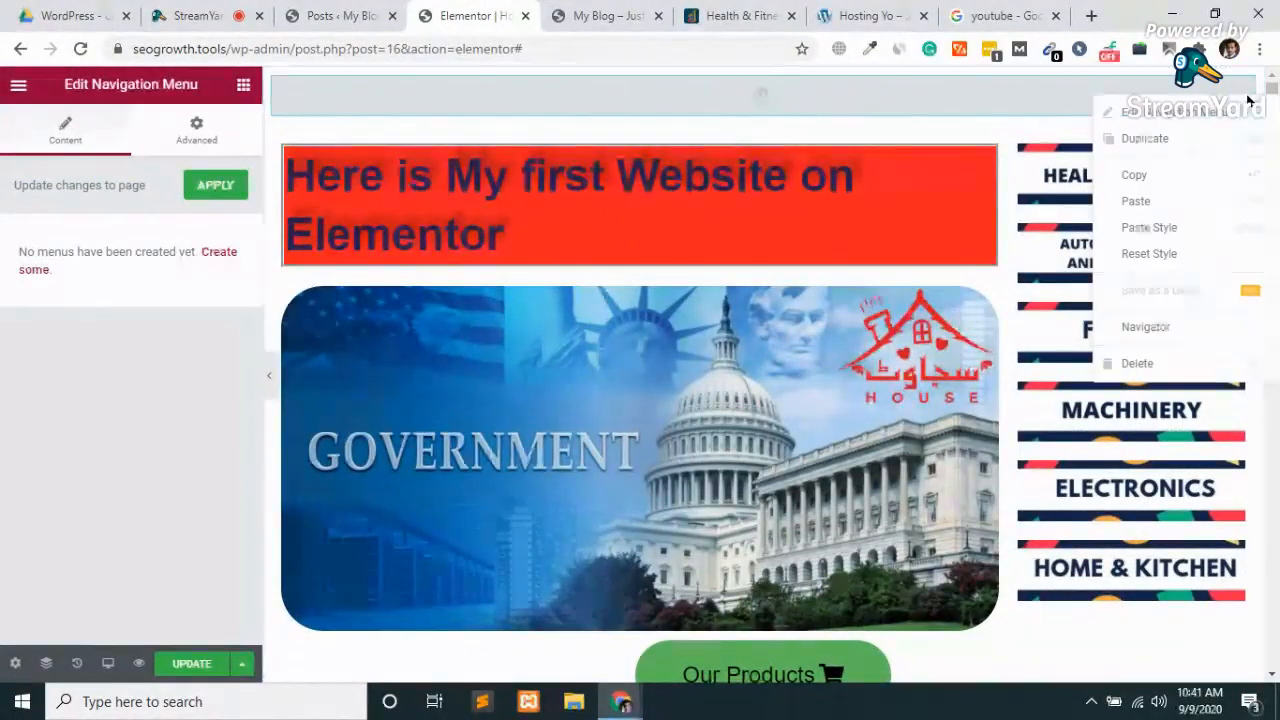
{"action": "left_click", "coordinate": [1123, 370]}
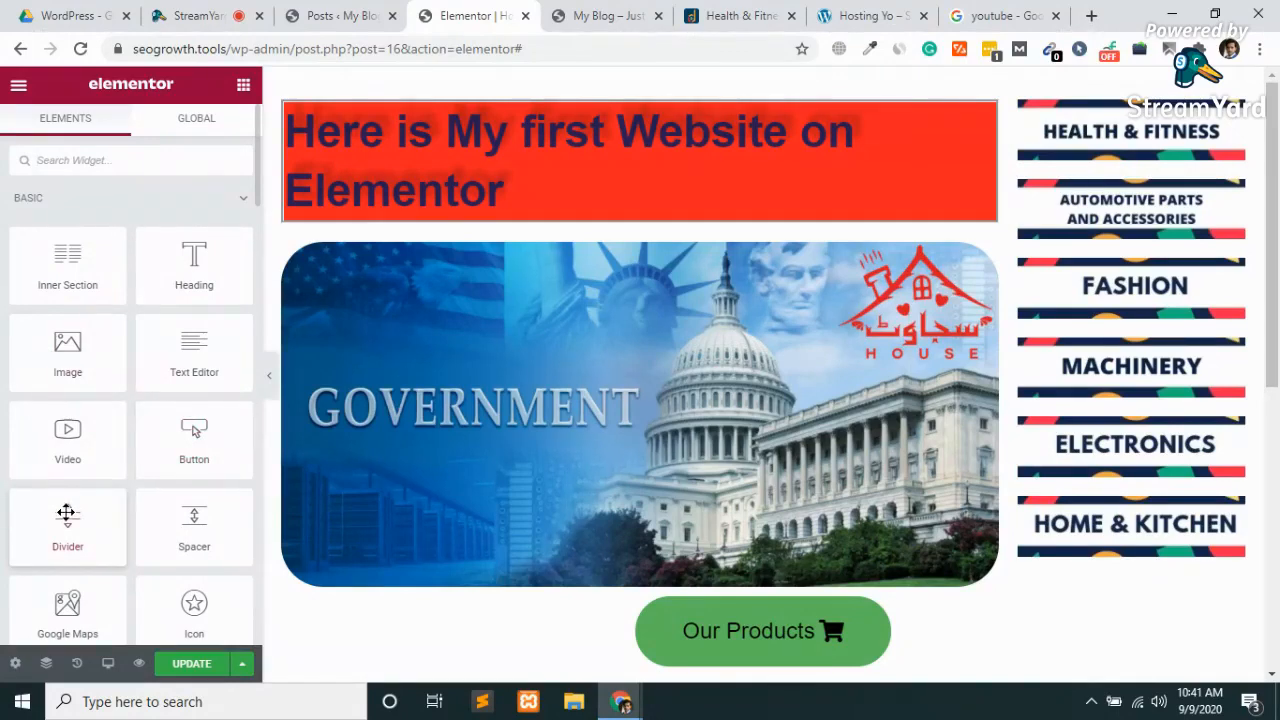
Insert a divider between the heading and the Government image with the text "Here is the Details of My web Page".
{"action": "left_click_drag", "start_coordinate": [66, 513], "coordinate": [561, 263]}
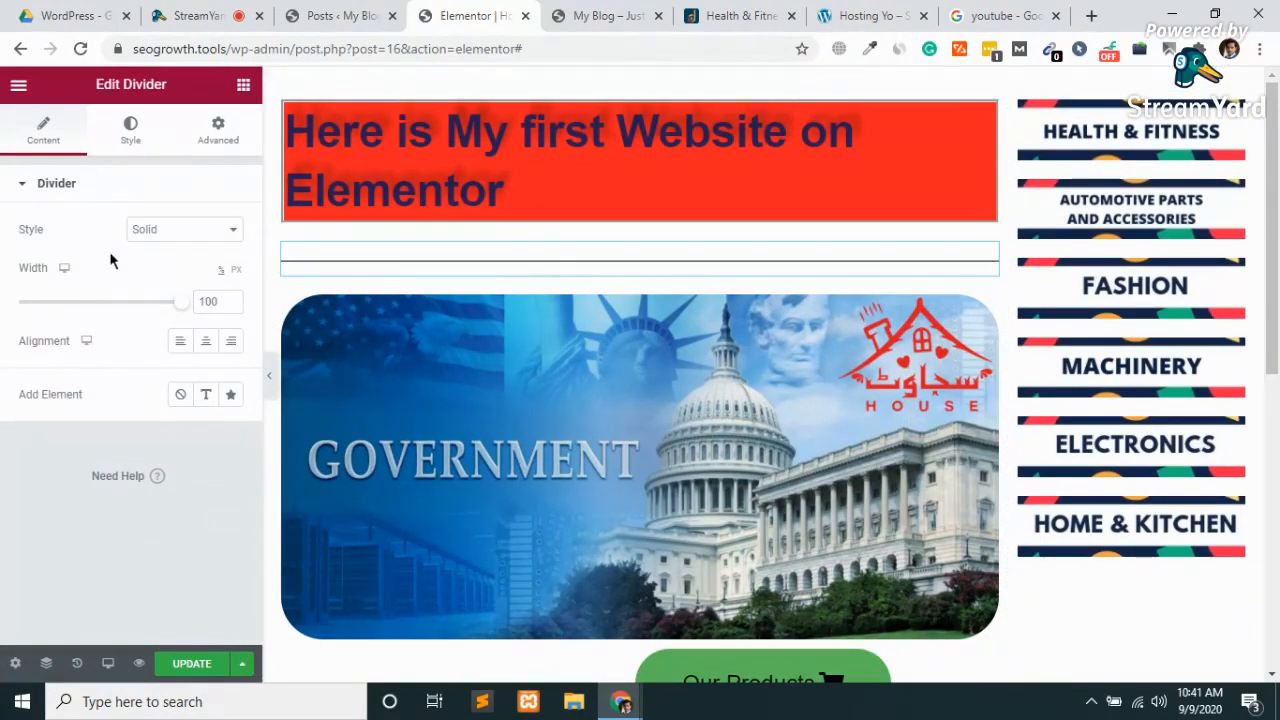
{"action": "left_click", "coordinate": [205, 398]}
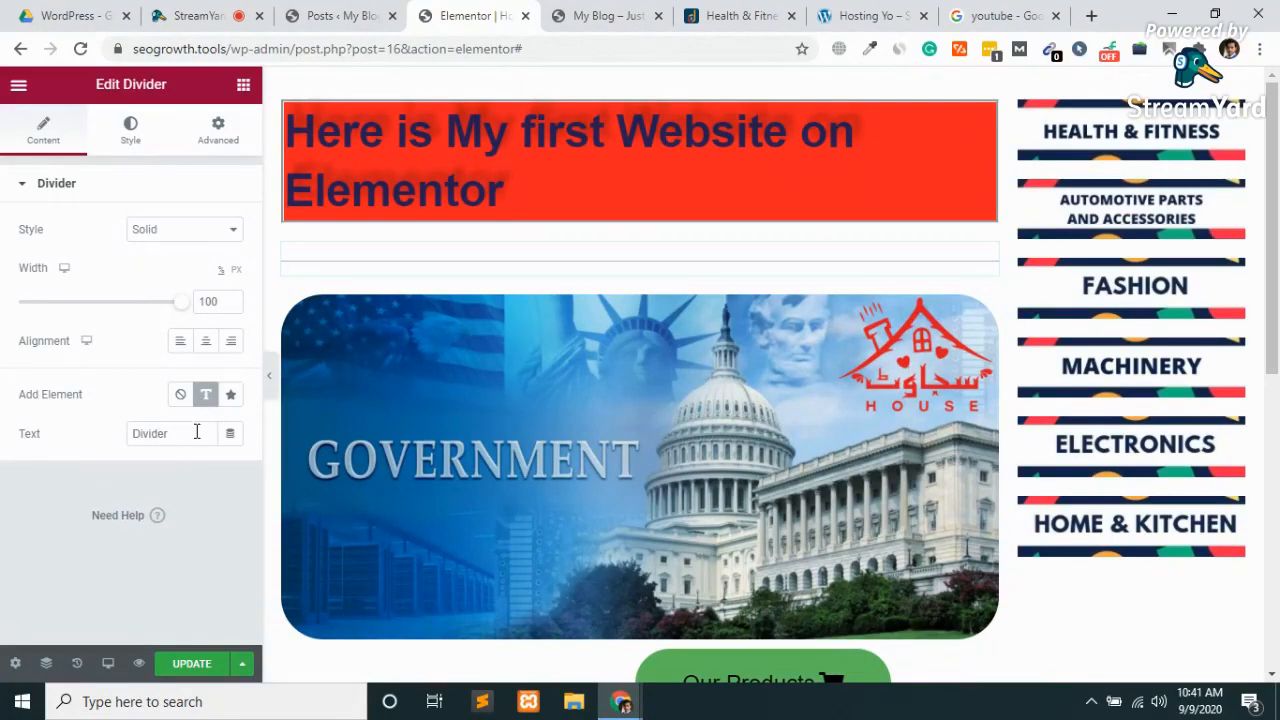
{"action": "left_click", "coordinate": [197, 432]}
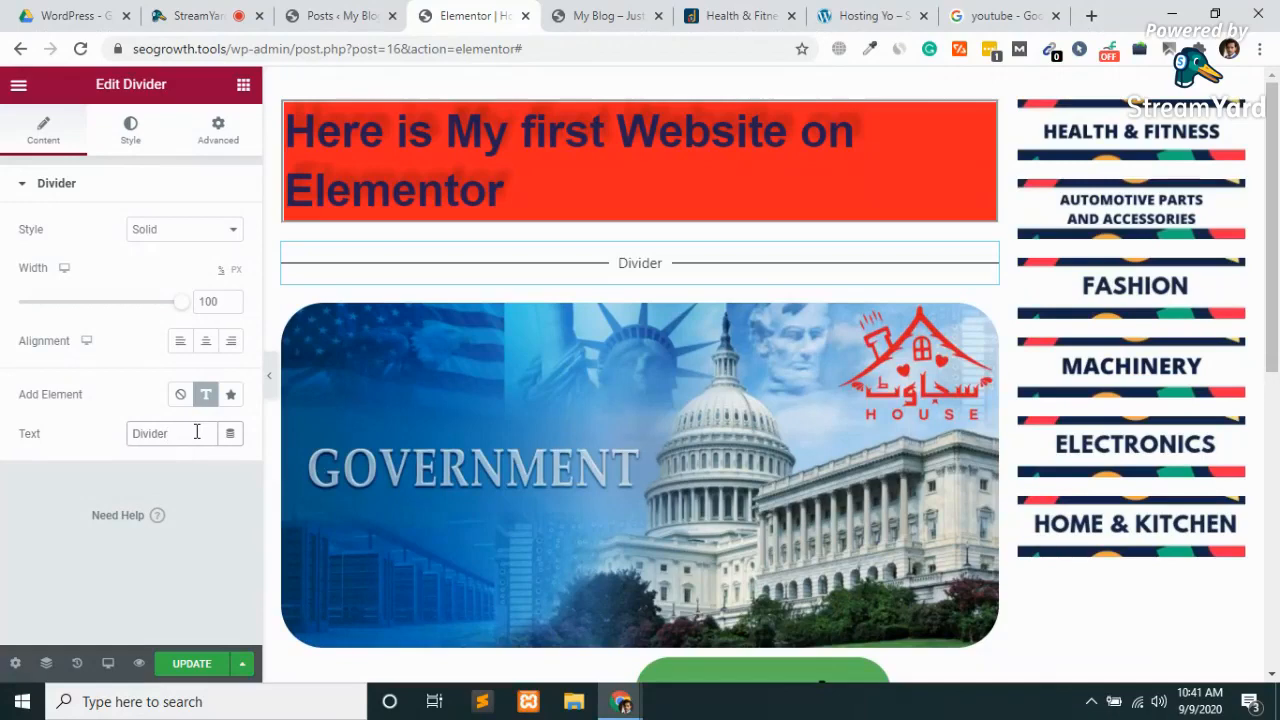
{"action": "key", "text": "ctrl+a"}
{"action": "key", "text": "BackSpace"}
{"action": "type", "text": "H"}
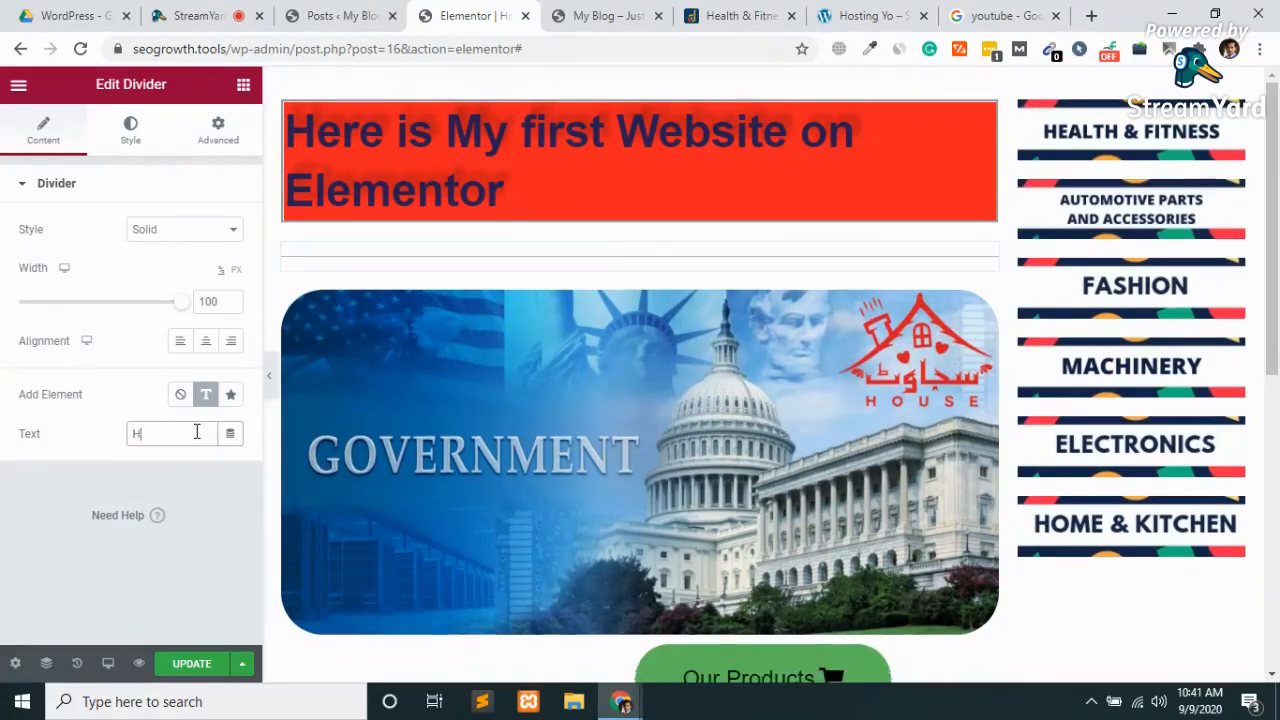
{"action": "type", "text": "ere is the "}
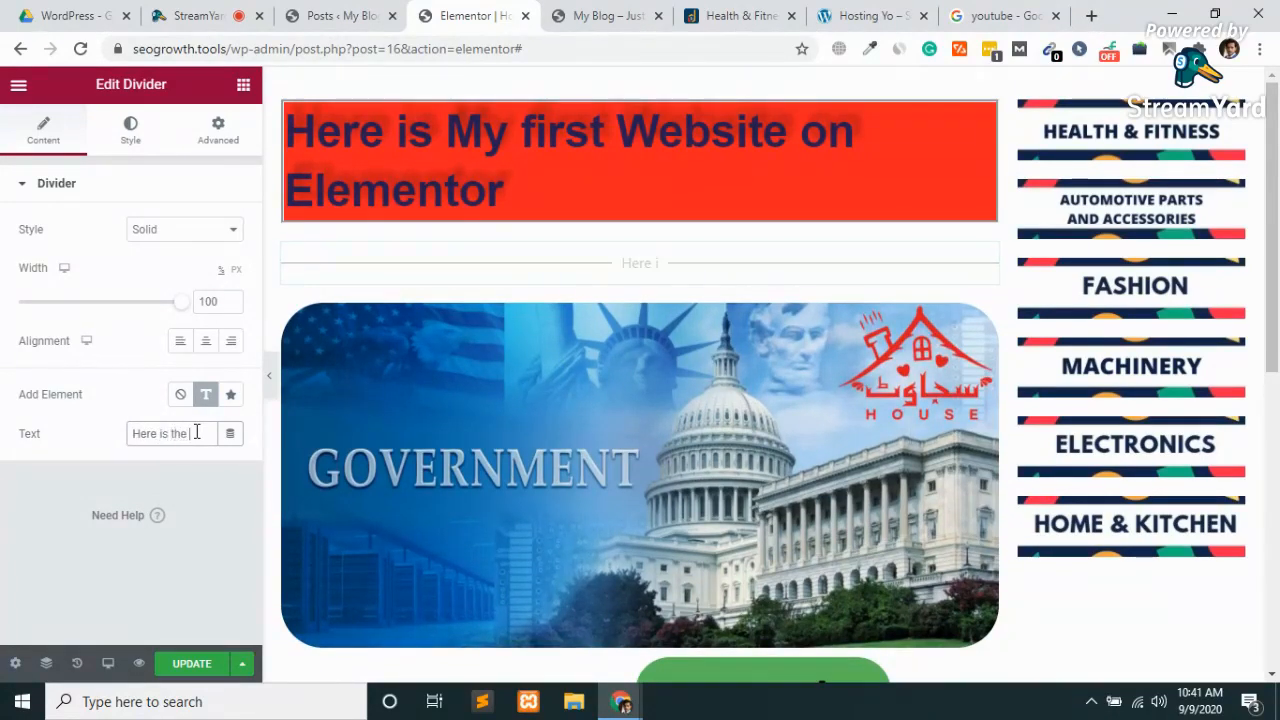
{"action": "type", "text": "Details of"}
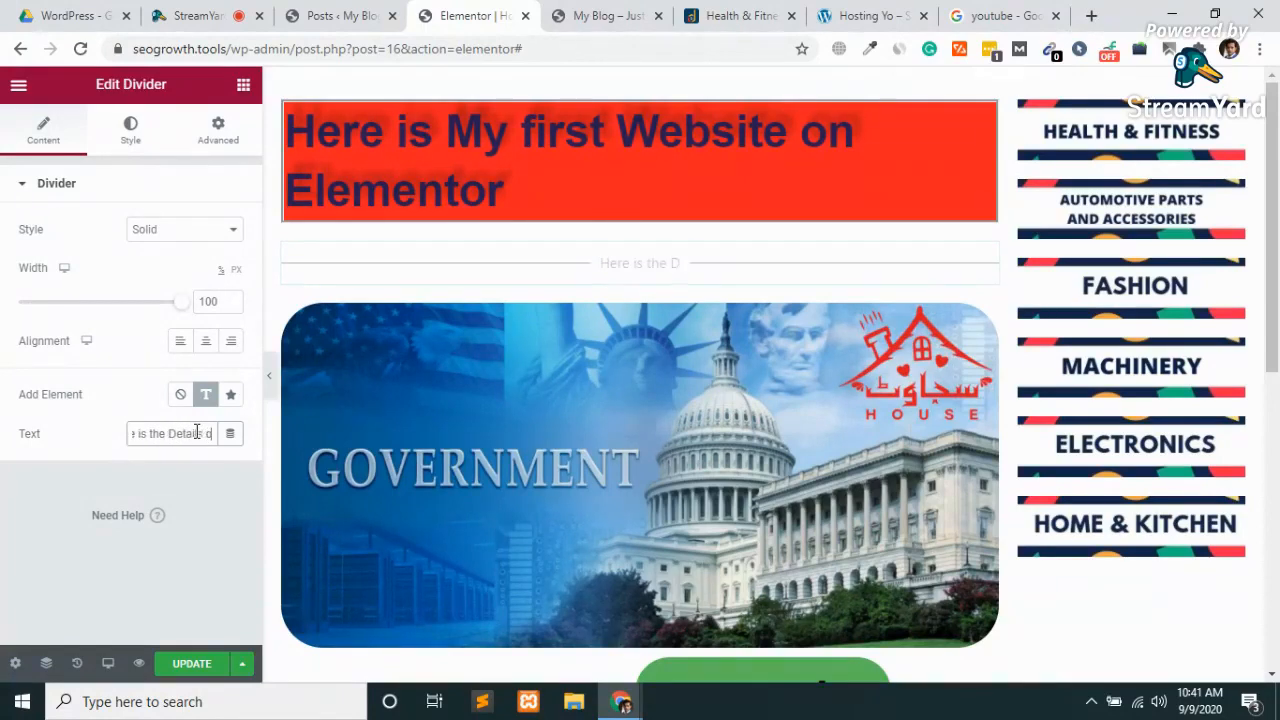
{"action": "type", "text": " My web page"}
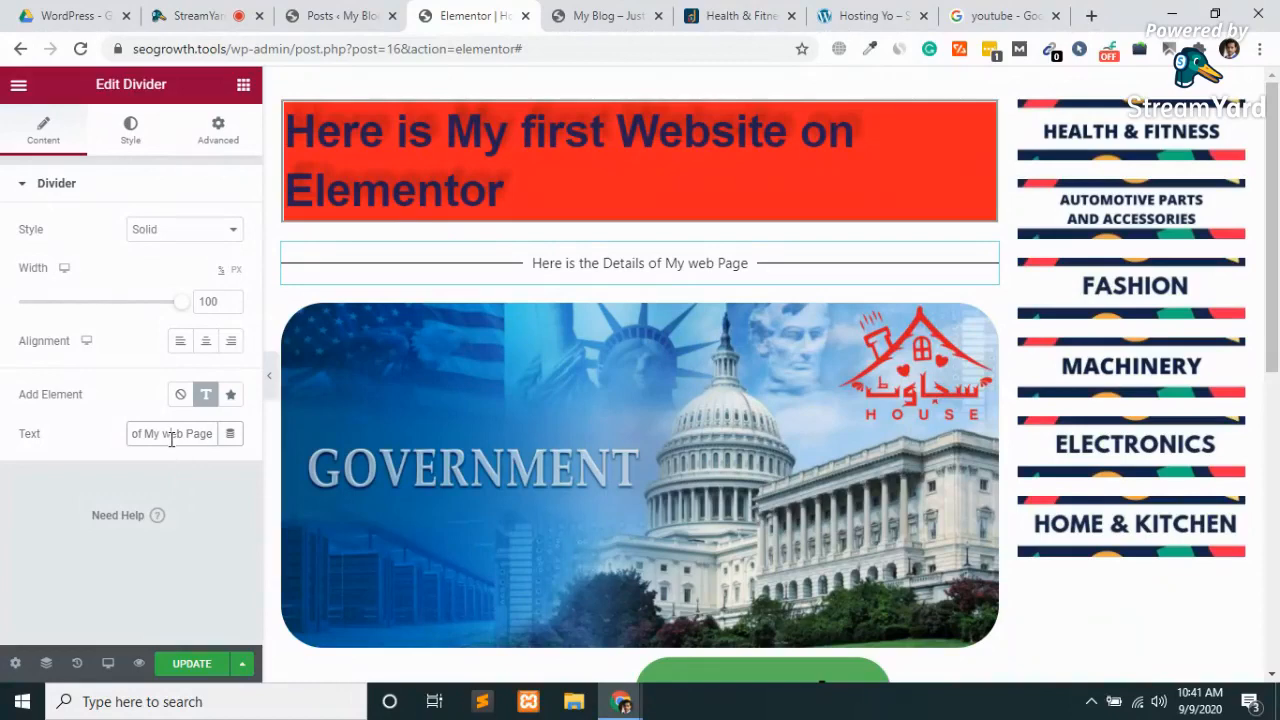
Capitalize the word "Web" in the divider text and update the page.
{"action": "left_click", "coordinate": [172, 440]}
{"action": "key", "text": "BackSpace"}
{"action": "type", "text": "W"}
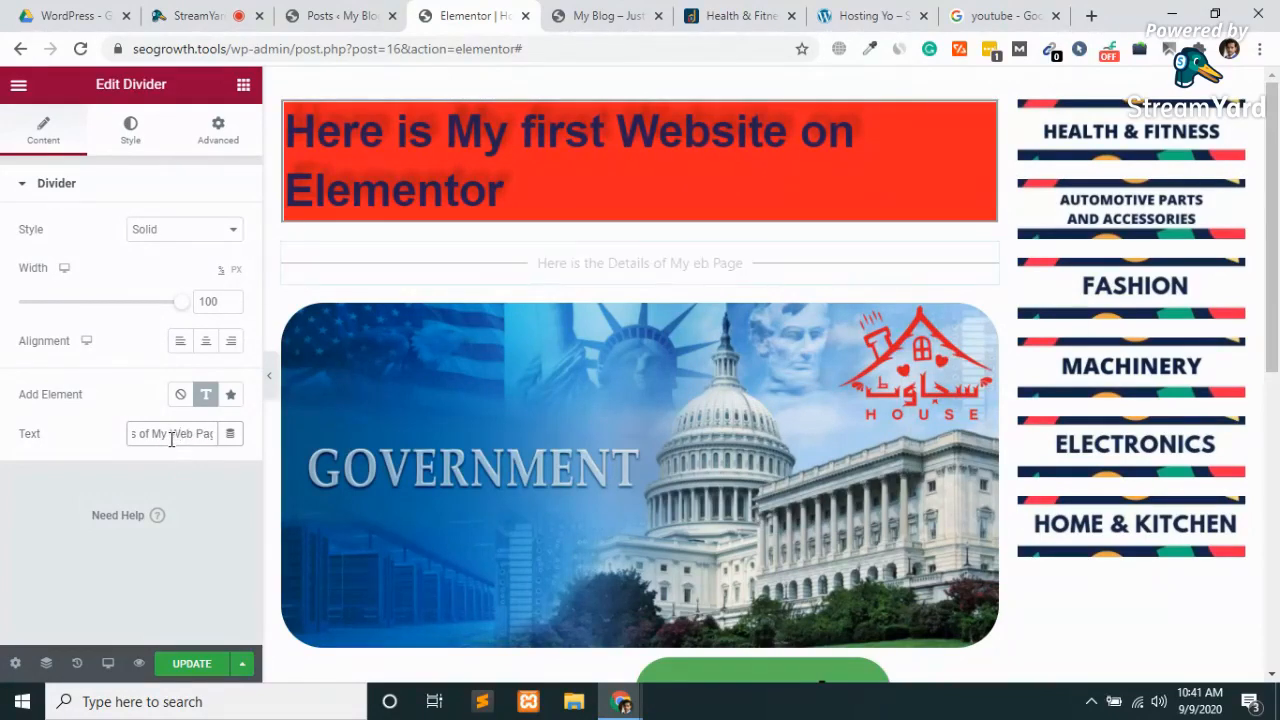
{"action": "left_click", "coordinate": [191, 665]}
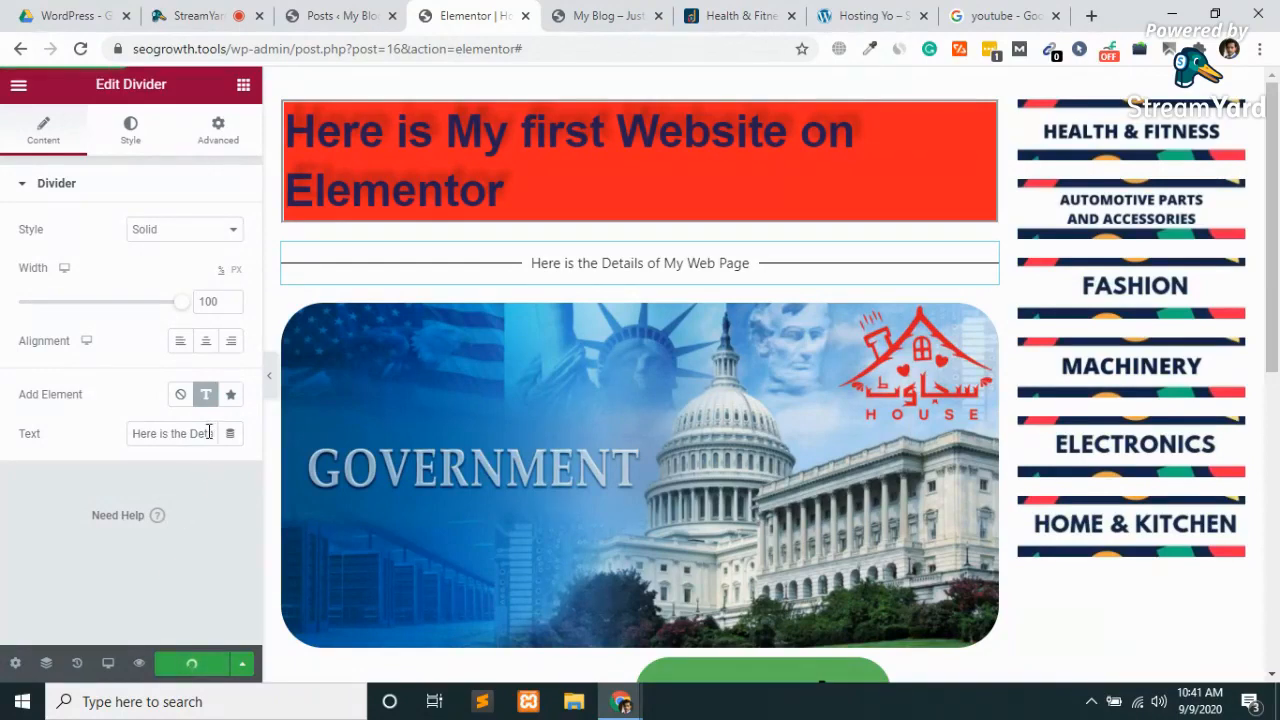
Try an icon in place of the divider's text and the Double, Dotted, Dashed and Zigzag line styles.
{"action": "left_click", "coordinate": [232, 396]}
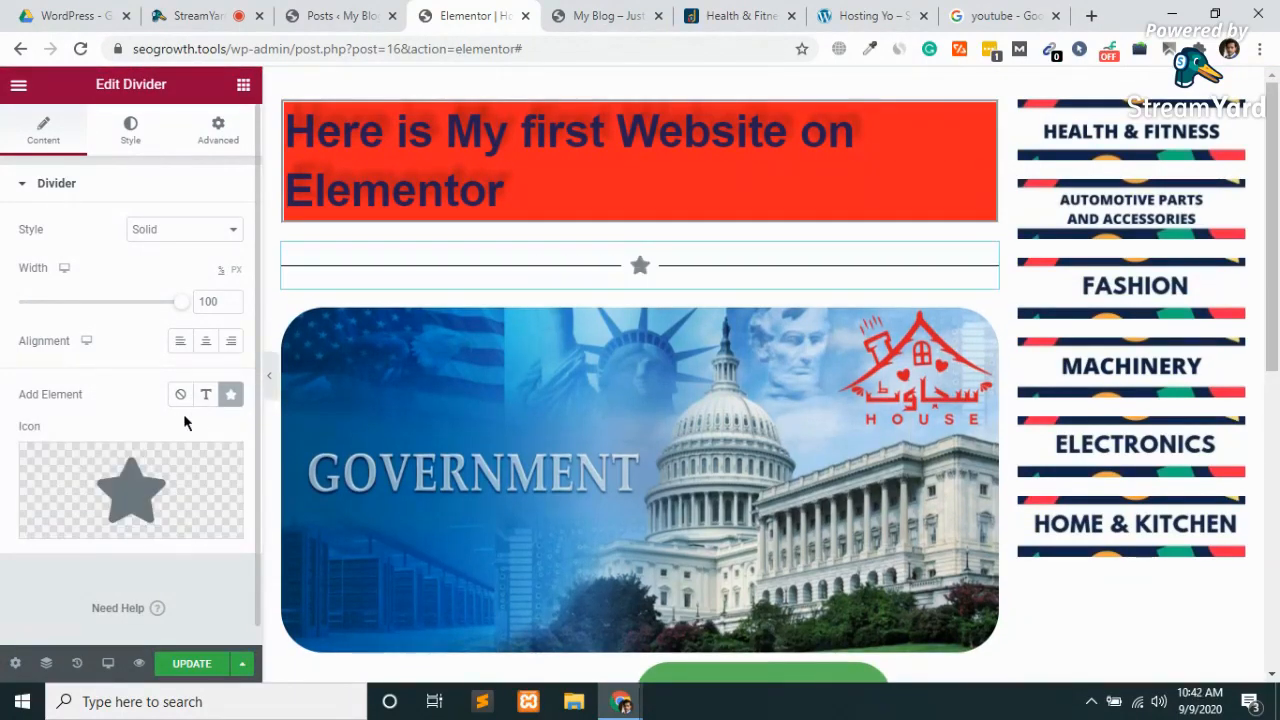
{"action": "left_click", "coordinate": [206, 398]}
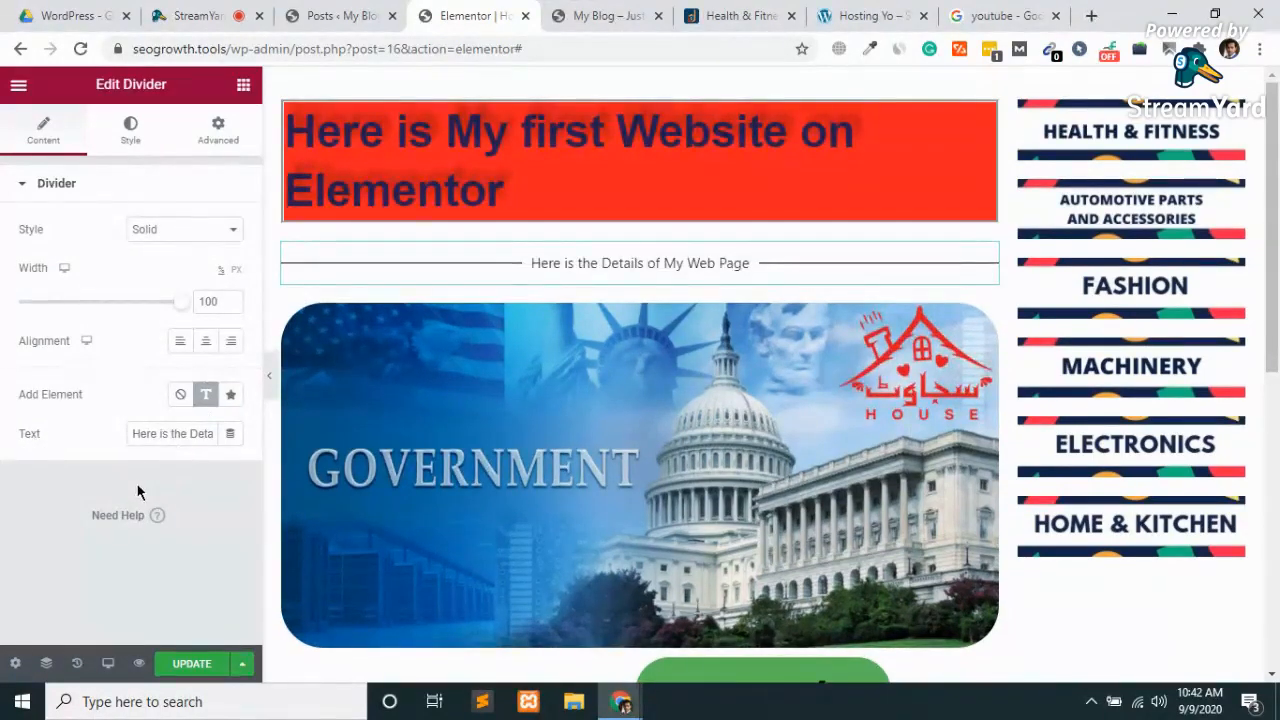
{"action": "left_click", "coordinate": [177, 231]}
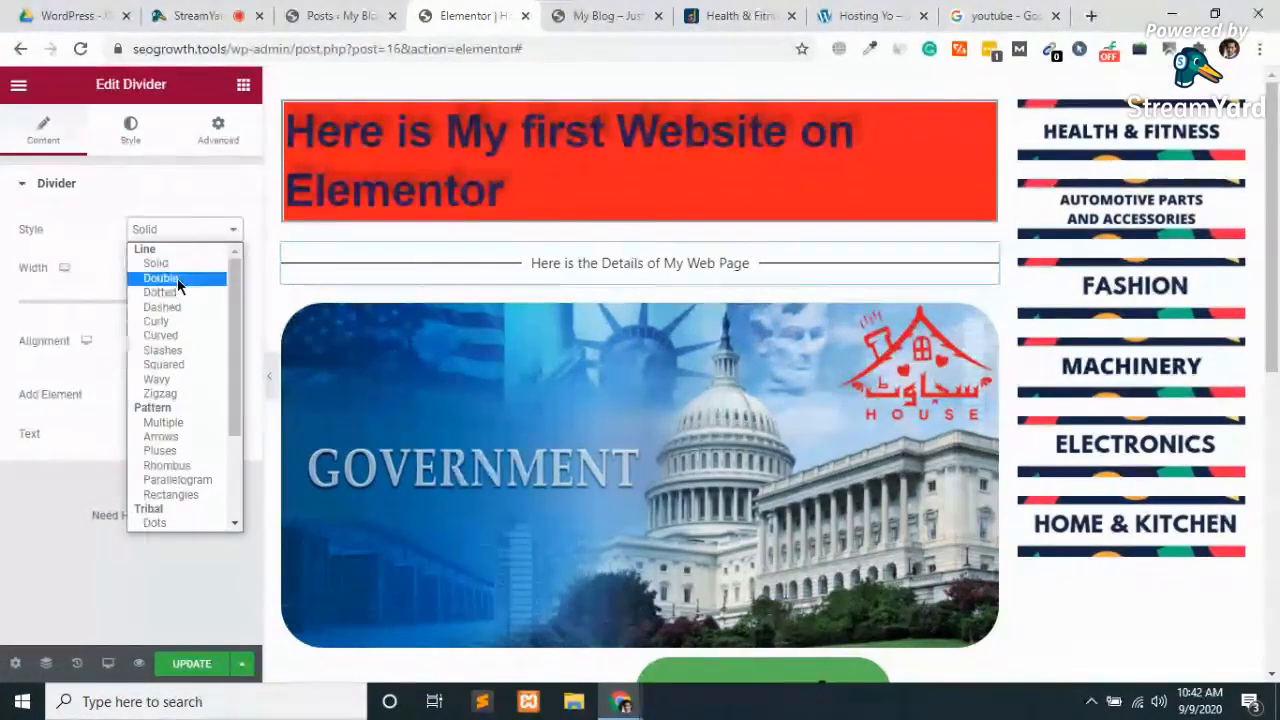
{"action": "left_click", "coordinate": [180, 277]}
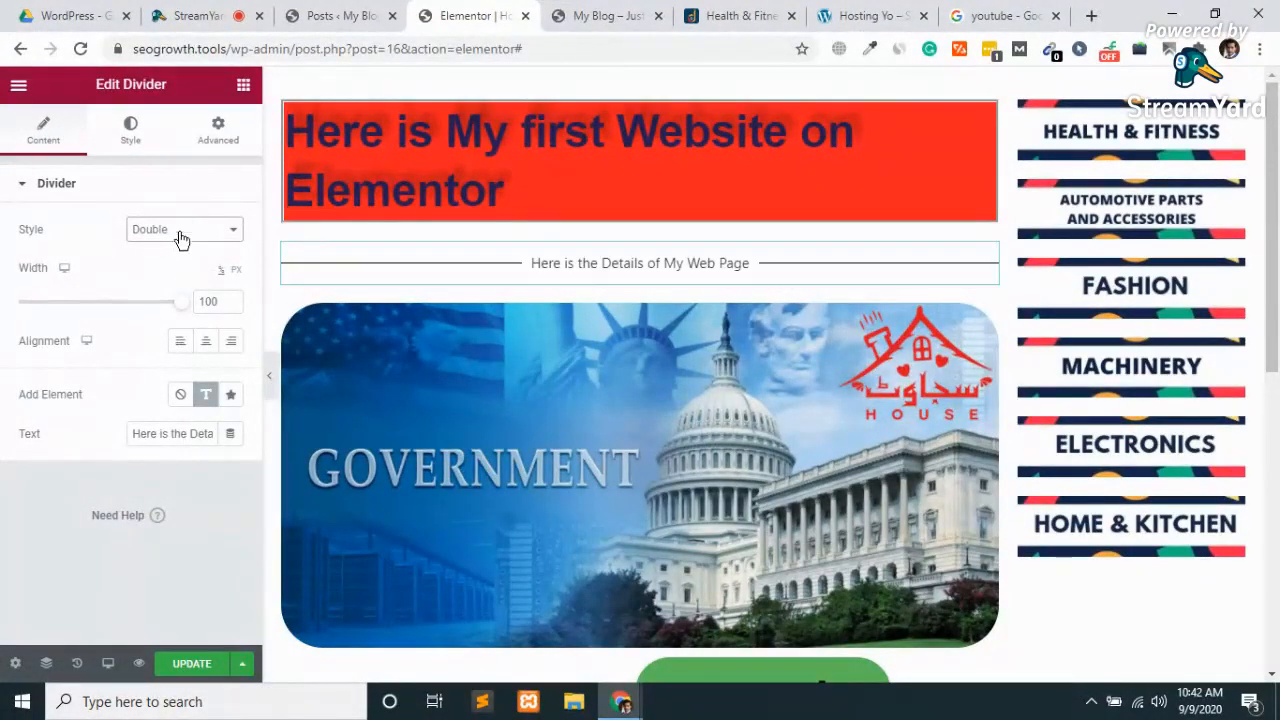
{"action": "left_click", "coordinate": [171, 232]}
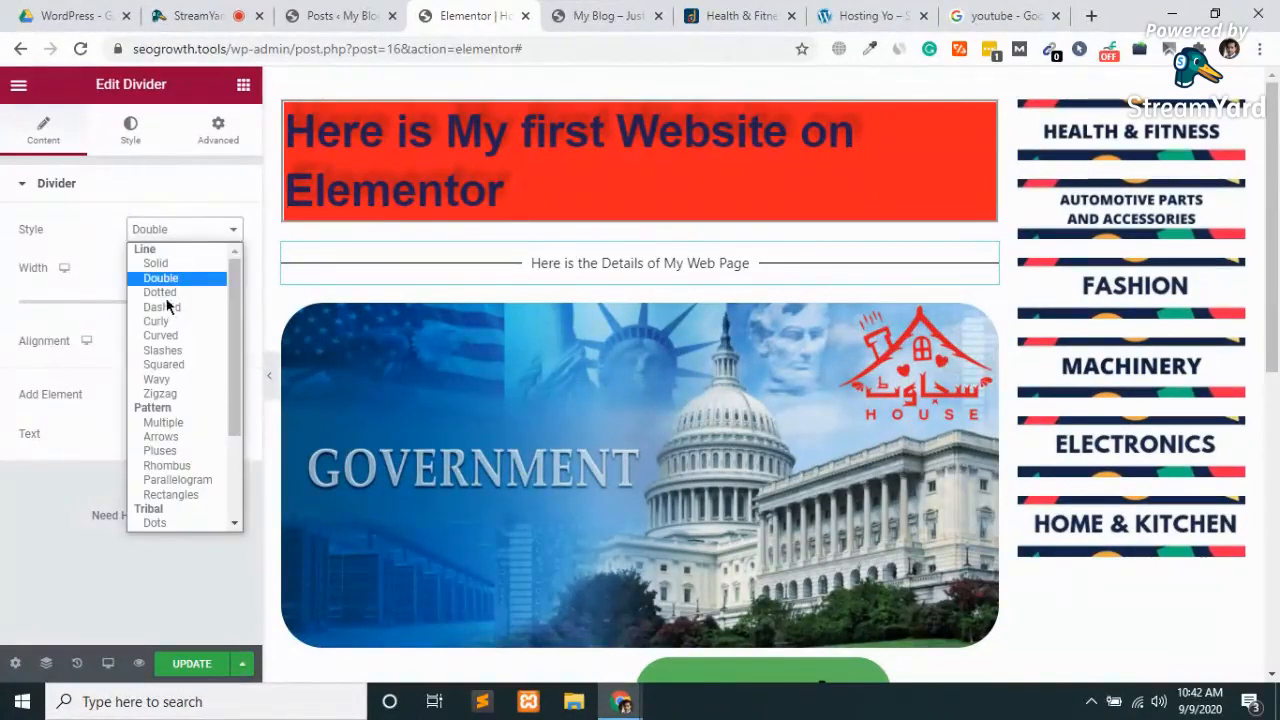
{"action": "left_click", "coordinate": [168, 292]}
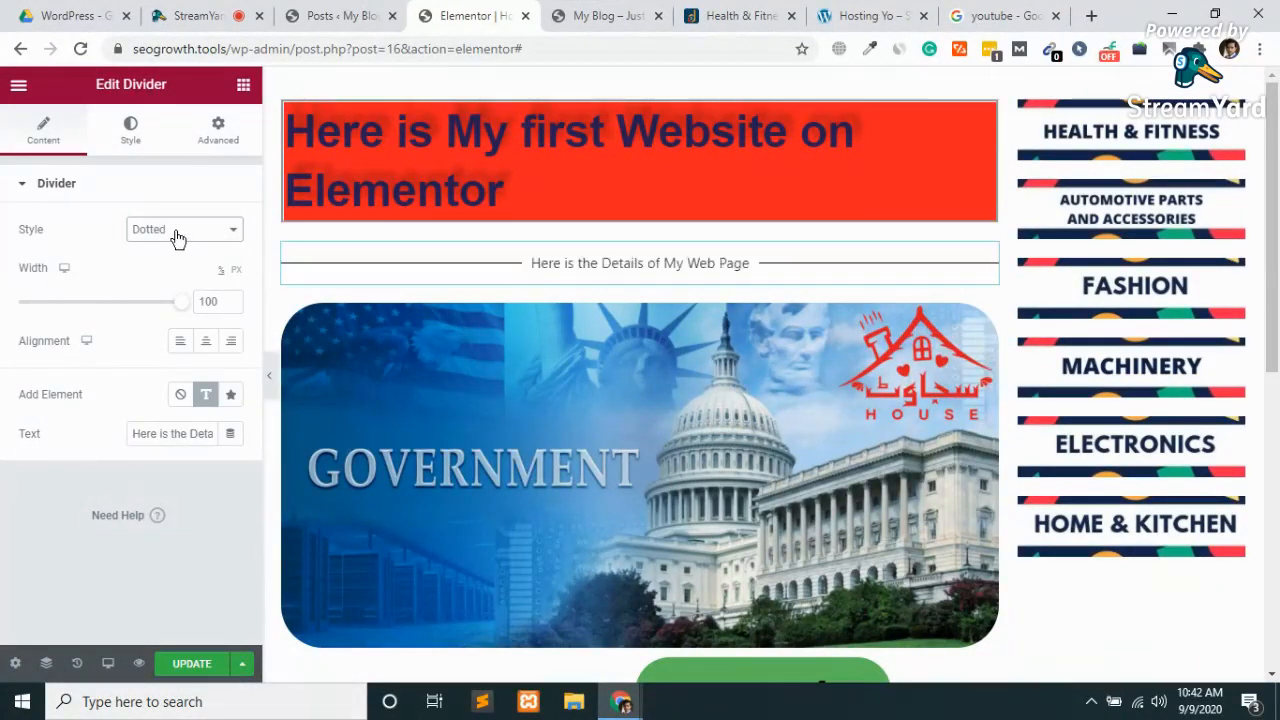
{"action": "left_click", "coordinate": [176, 235]}
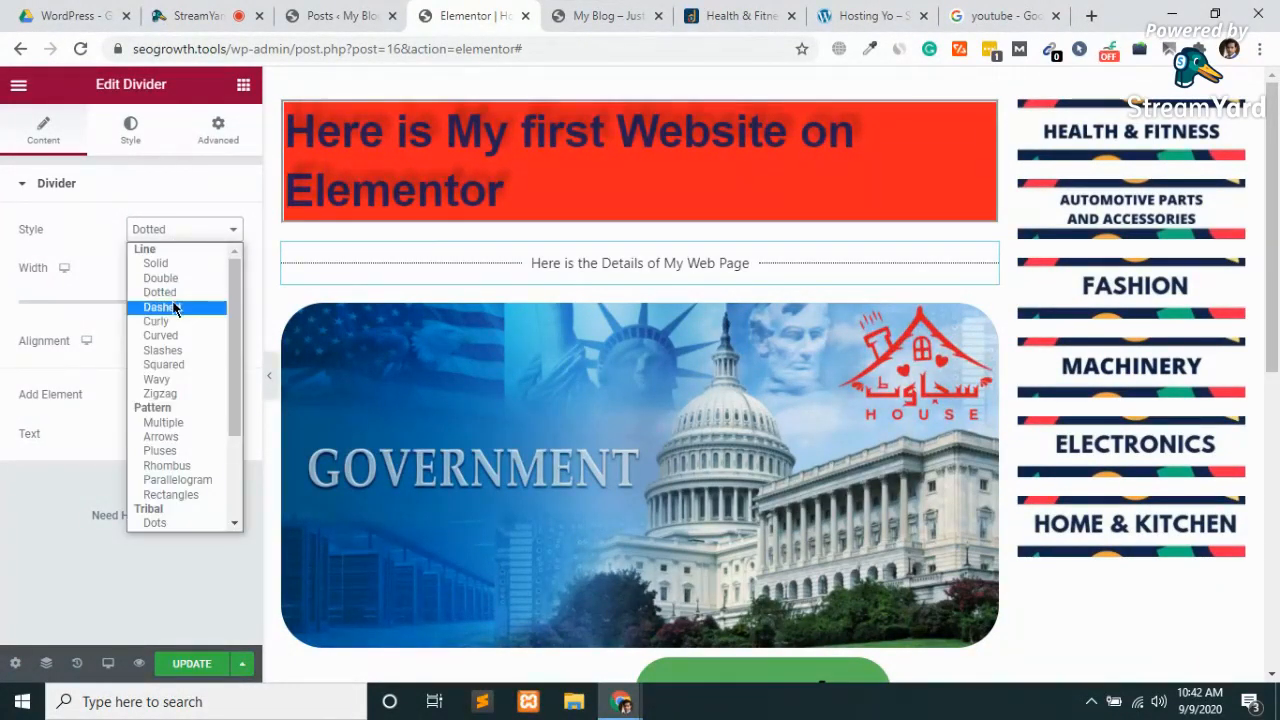
{"action": "left_click", "coordinate": [174, 307]}
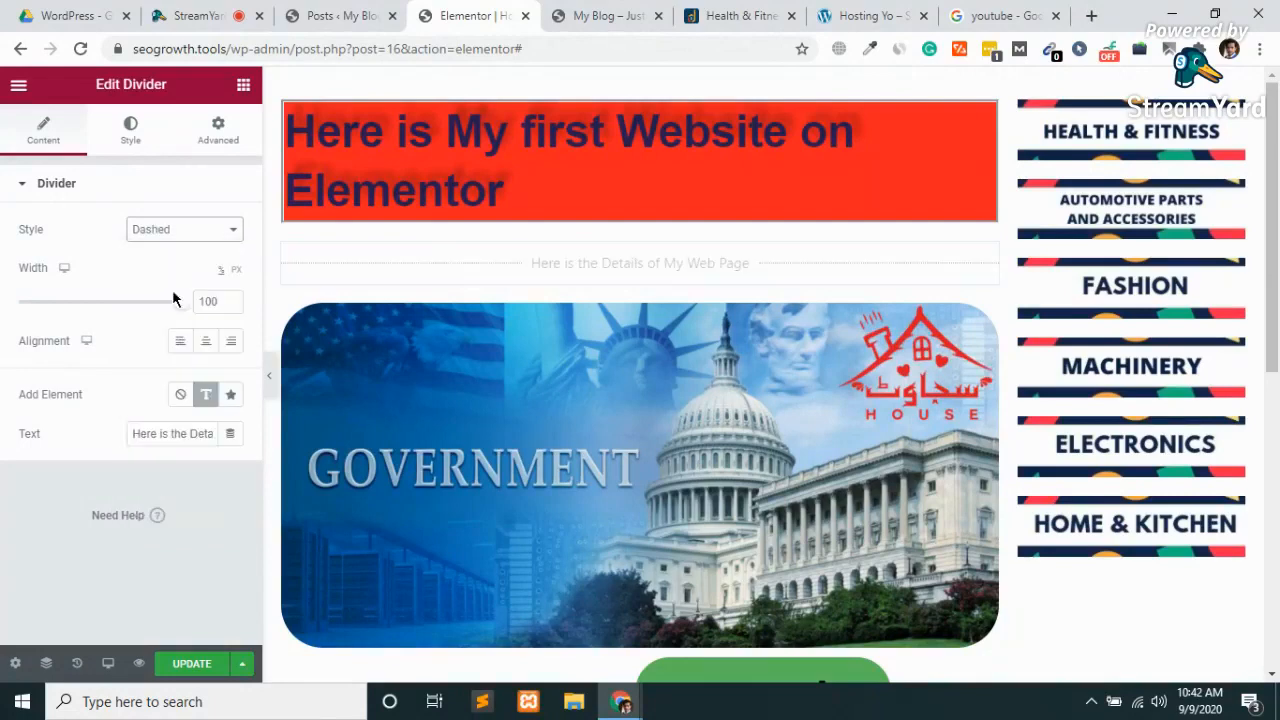
{"action": "left_click", "coordinate": [176, 235]}
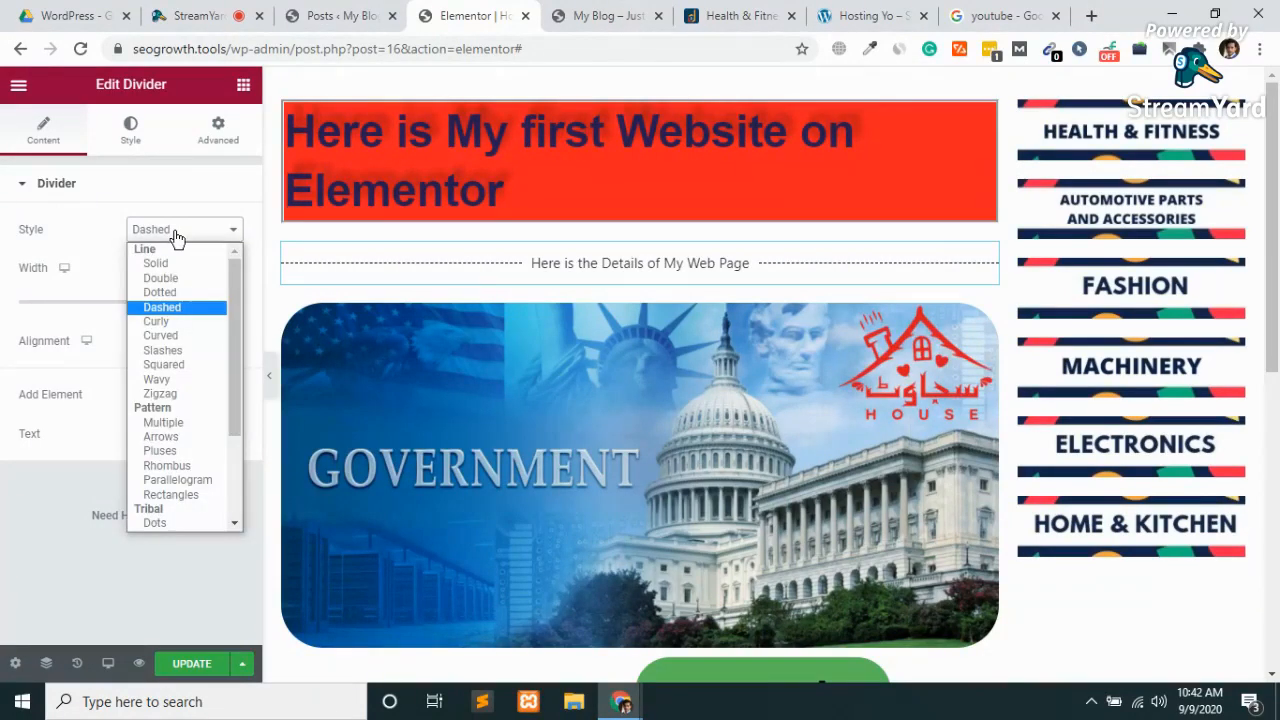
{"action": "left_click", "coordinate": [167, 394]}
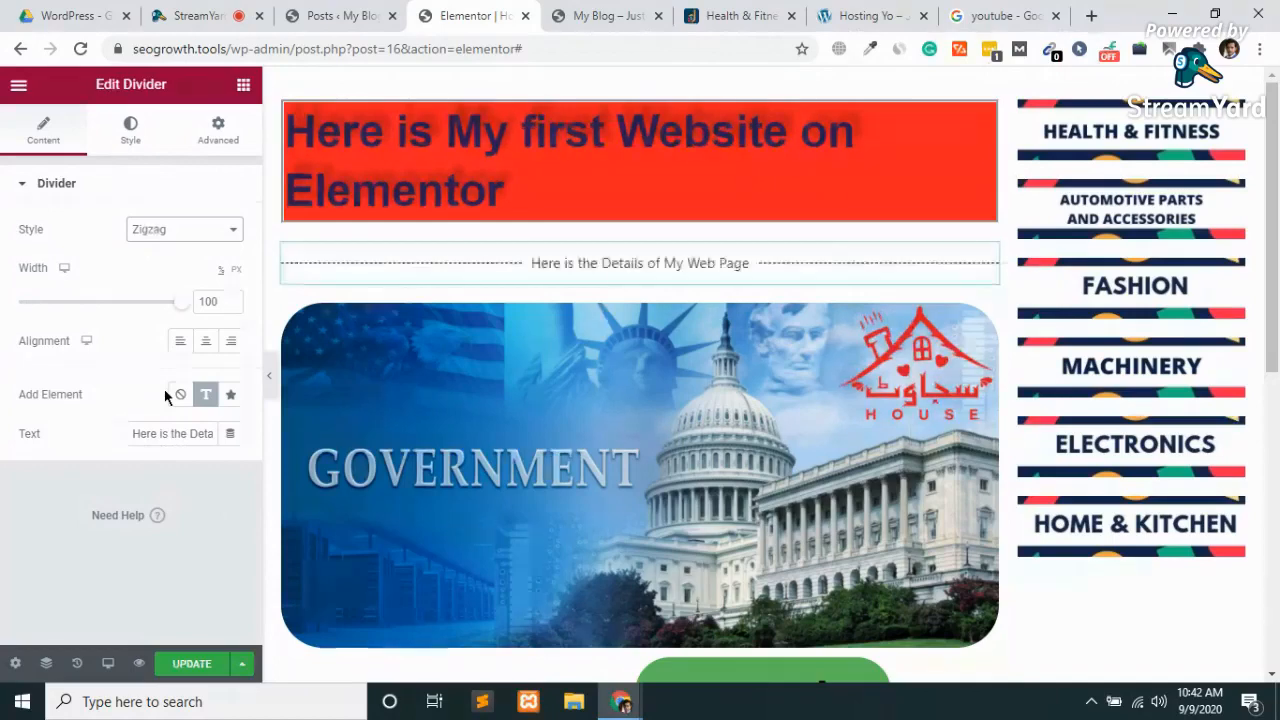
Set the divider's line style to Wavy.
{"action": "left_click", "coordinate": [194, 229]}
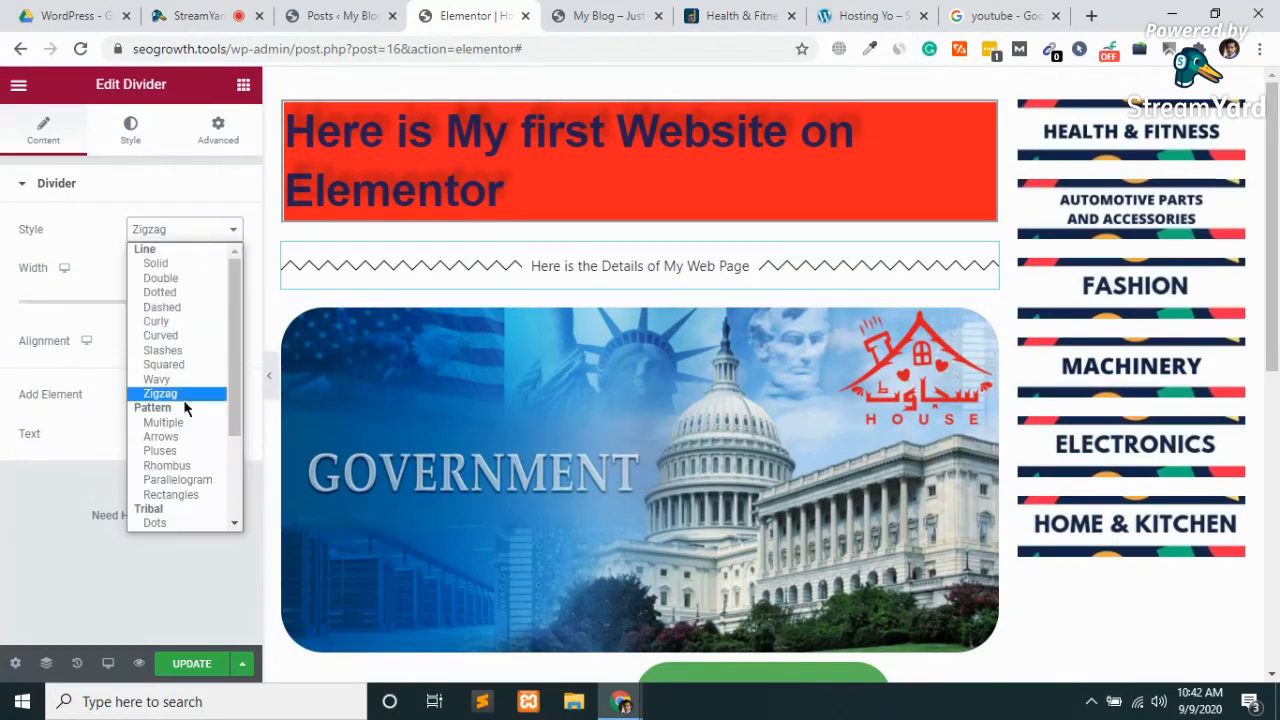
{"action": "left_click", "coordinate": [160, 379]}
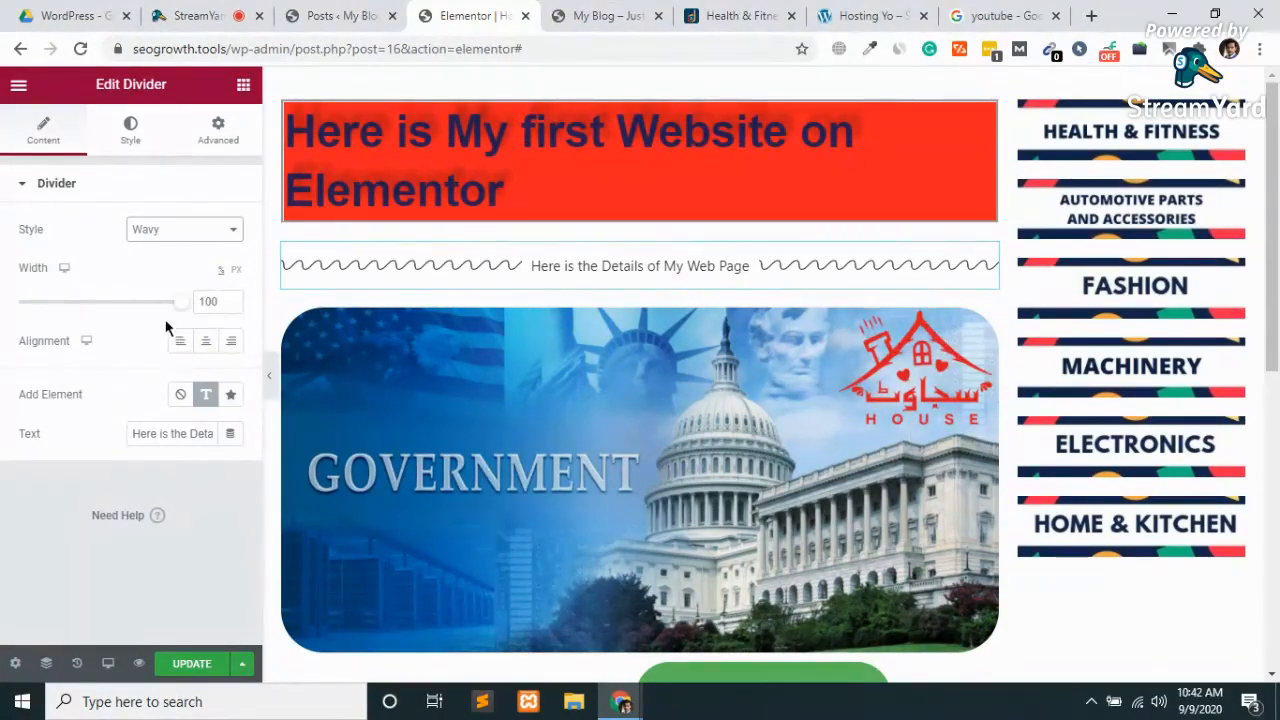
Set the wavy divider's line weight to 4.4, update the page, and open the styling options for the divider's text.
{"action": "left_click", "coordinate": [133, 130]}
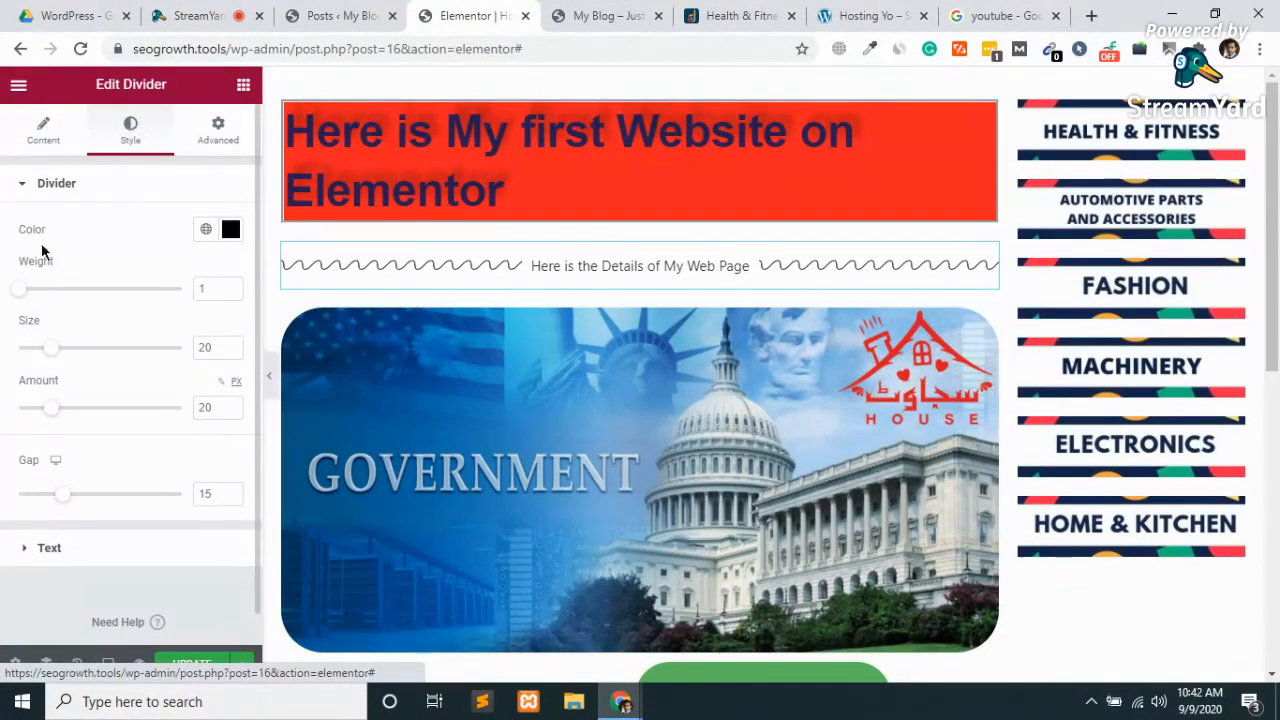
{"action": "left_click_drag", "start_coordinate": [20, 293], "coordinate": [83, 295]}
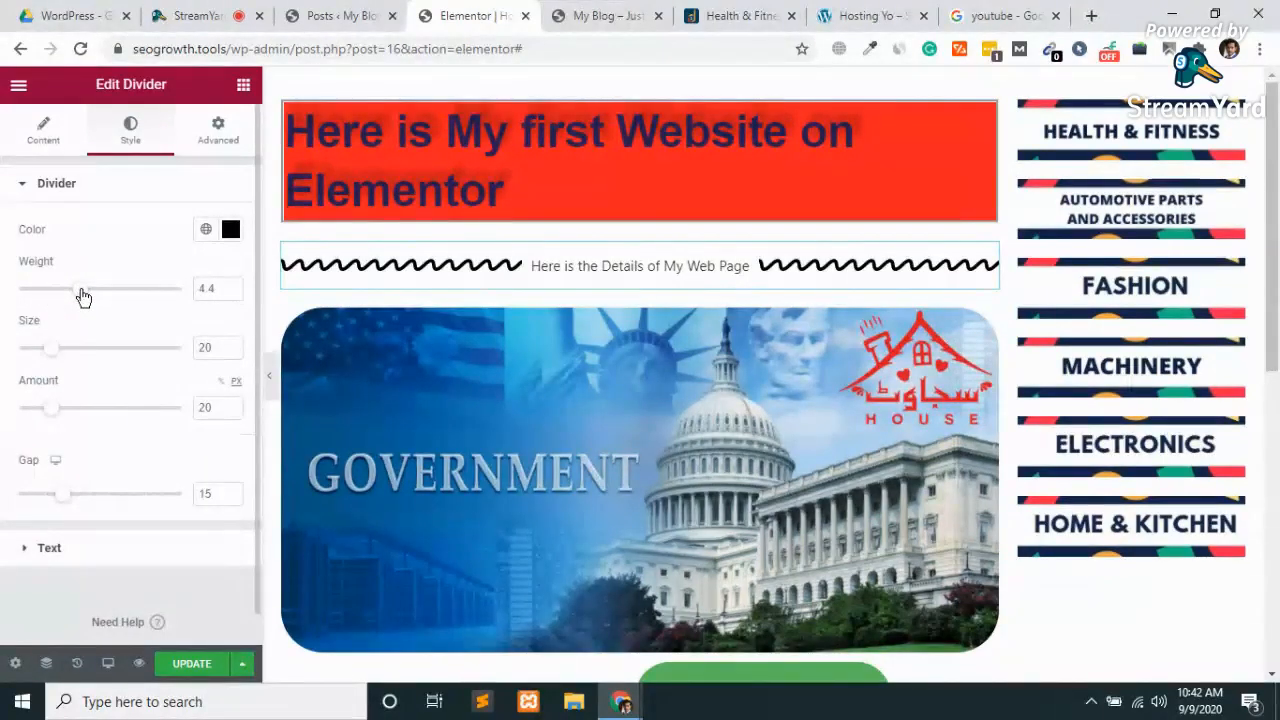
{"action": "left_click", "coordinate": [203, 663]}
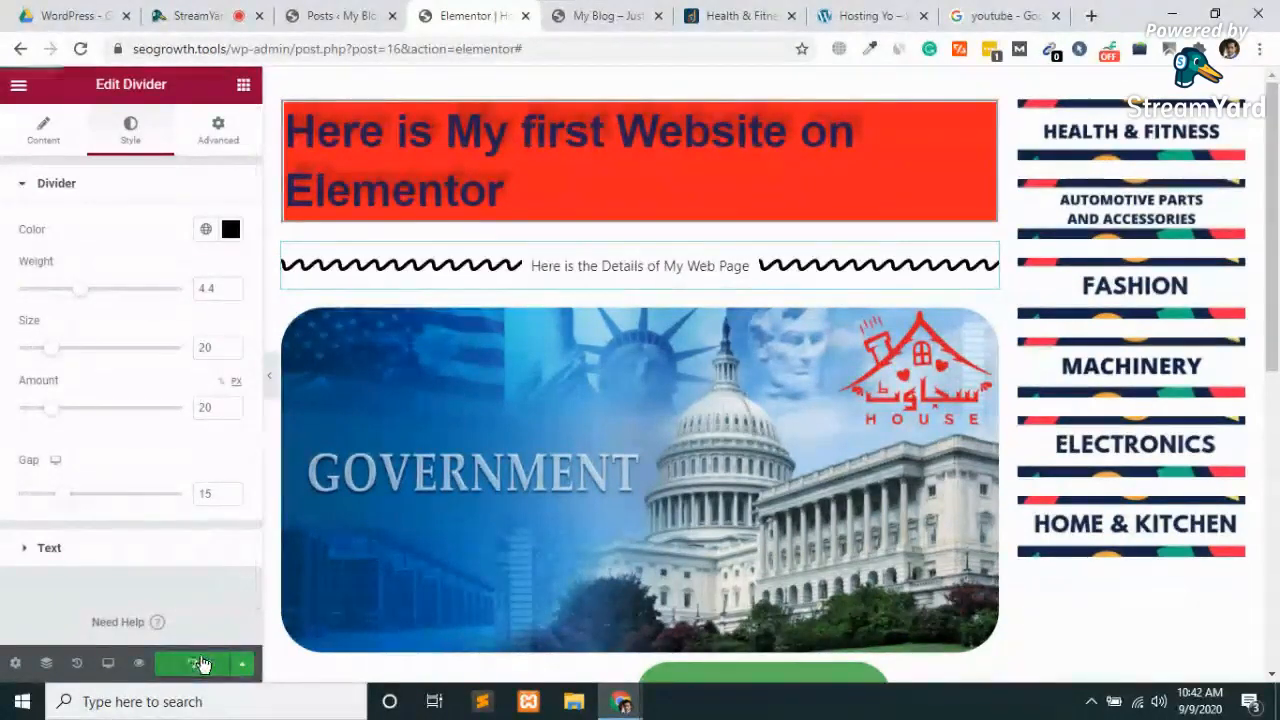
{"action": "left_click", "coordinate": [67, 550]}
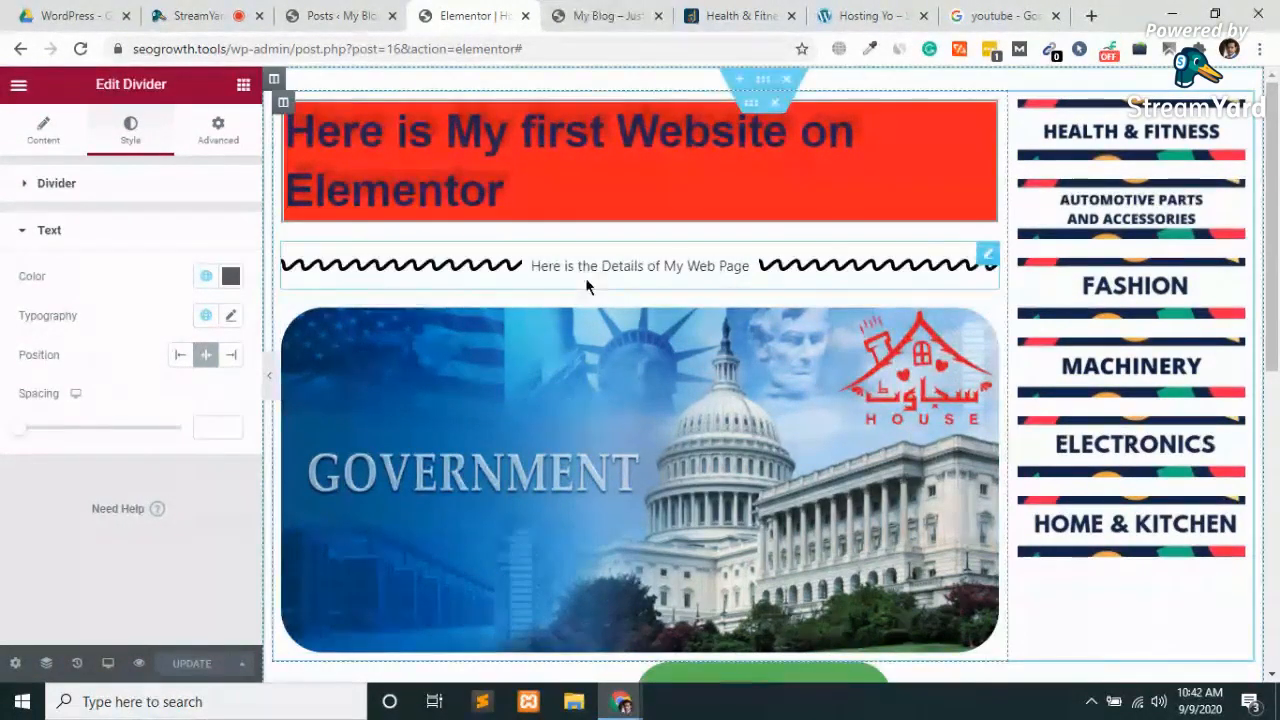
Insert a spacer between the Government image and the Our Products button, trying spaces of 19 px and 80 px.
{"action": "left_click", "coordinate": [245, 87]}
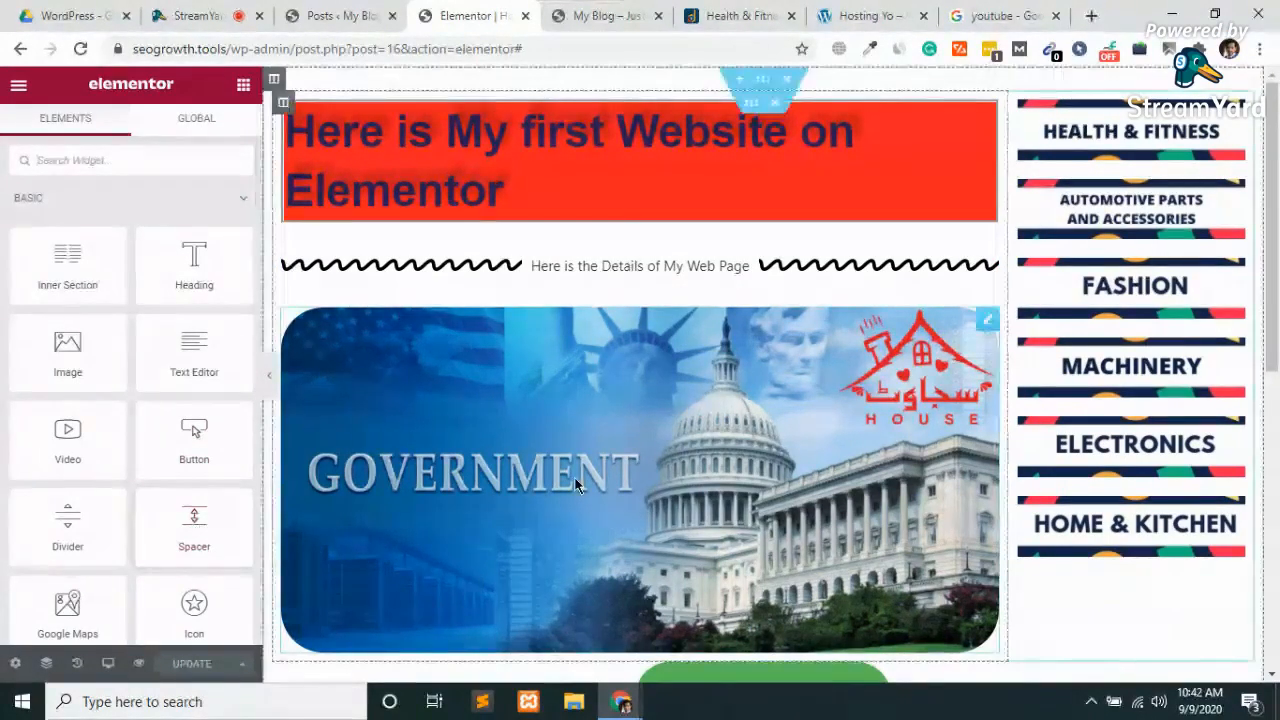
{"action": "scroll", "coordinate": [575, 485], "scroll_direction": "down", "scroll_amount": 2}
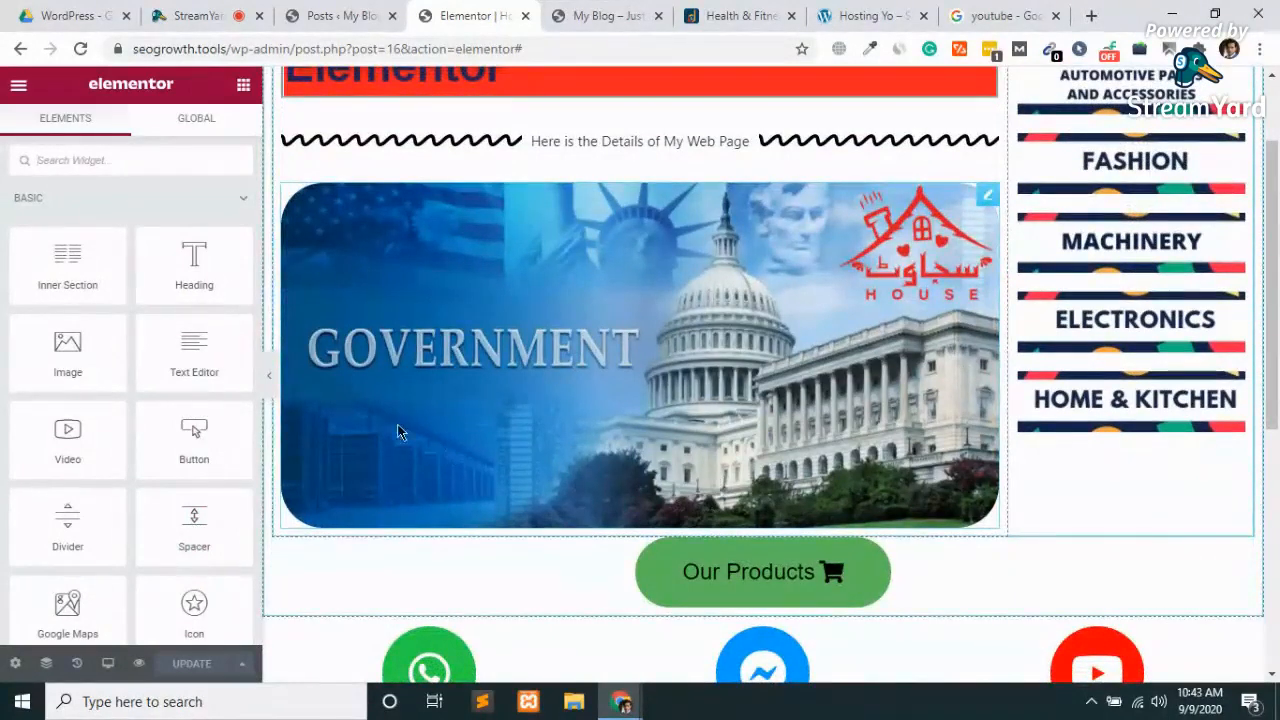
{"action": "left_click_drag", "start_coordinate": [196, 512], "coordinate": [674, 526]}
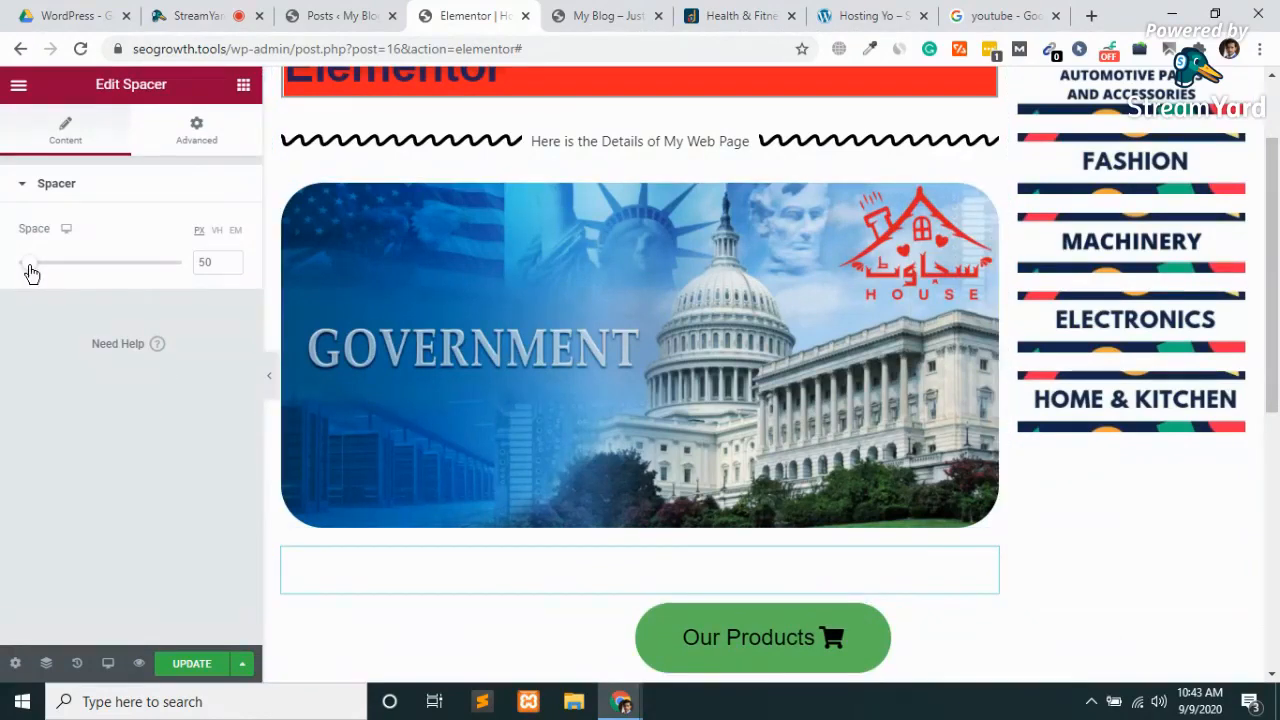
{"action": "mouse_move", "coordinate": [31, 273]}
{"action": "left_mouse_down"}
{"action": "mouse_move", "coordinate": [77, 271]}
{"action": "mouse_move", "coordinate": [22, 272]}
{"action": "left_mouse_up"}
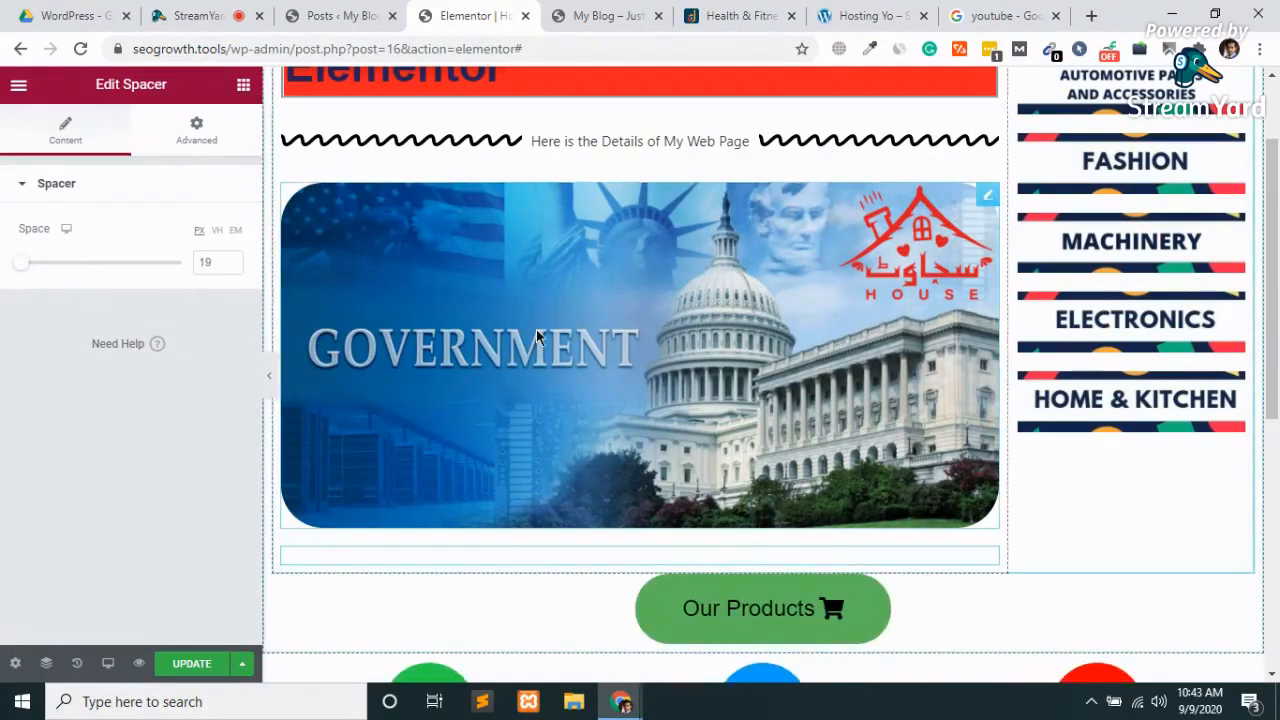
{"action": "scroll", "coordinate": [537, 334], "scroll_direction": "down", "scroll_amount": 3}
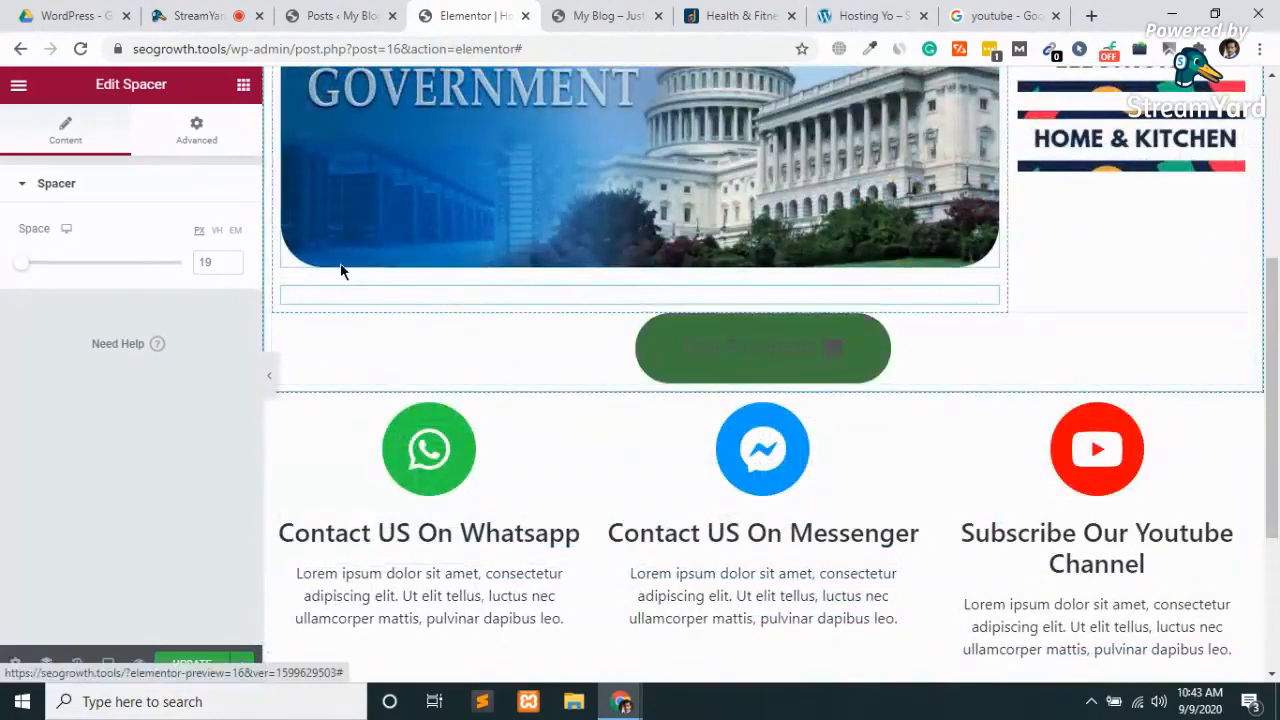
{"action": "mouse_move", "coordinate": [34, 269]}
{"action": "left_mouse_down"}
{"action": "mouse_move", "coordinate": [77, 279]}
{"action": "mouse_move", "coordinate": [5, 278]}
{"action": "mouse_move", "coordinate": [40, 278]}
{"action": "left_mouse_up"}
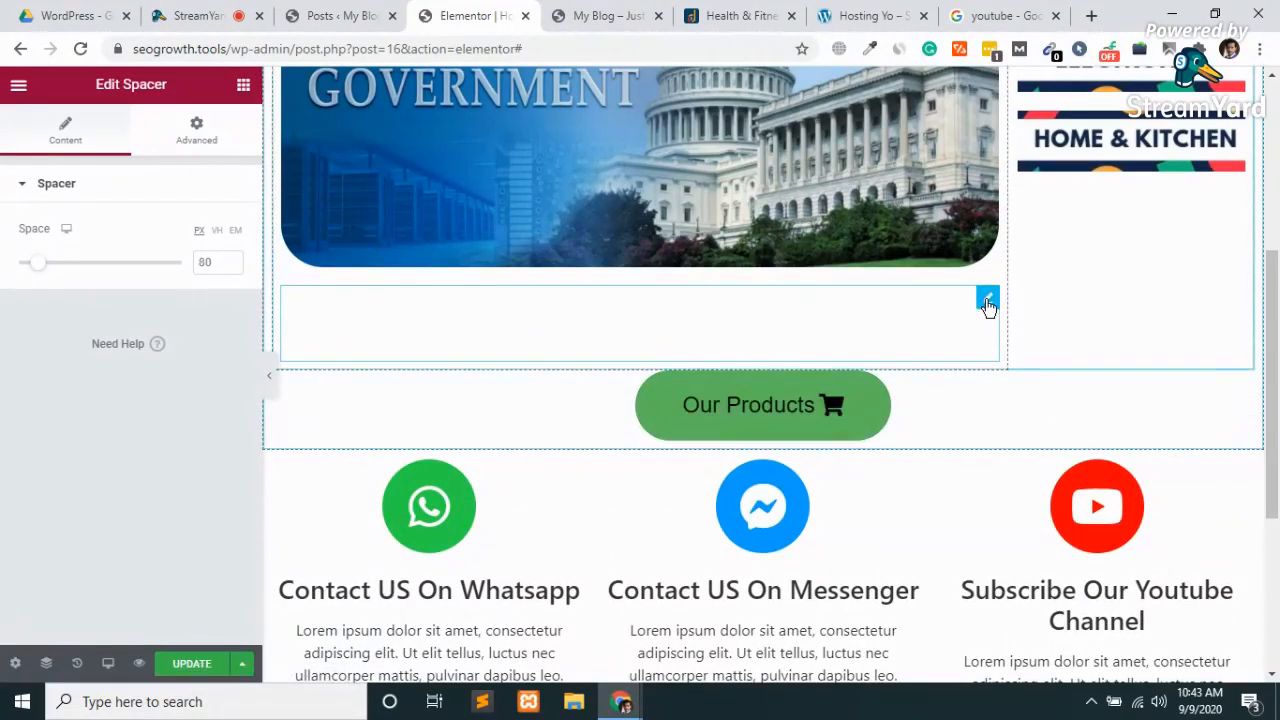
Delete the spacer below the Government image and update the page.
{"action": "right_click", "coordinate": [987, 305]}
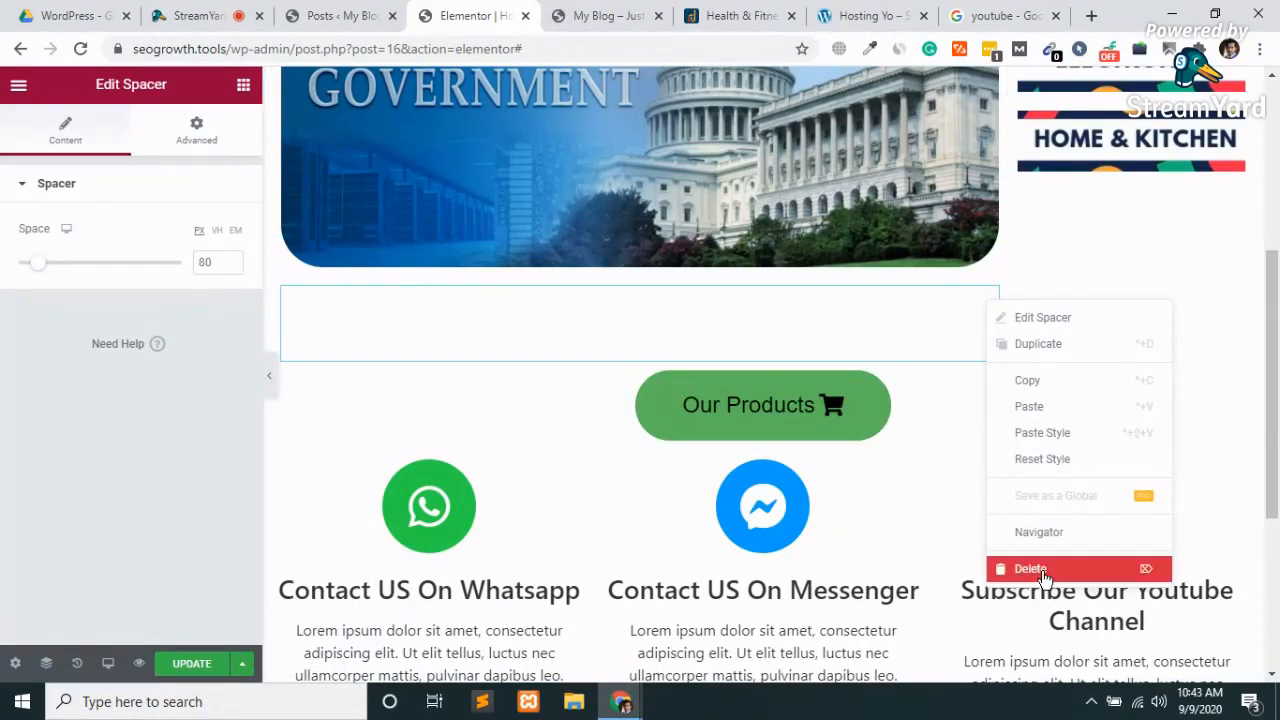
{"action": "key", "text": "Delete"}
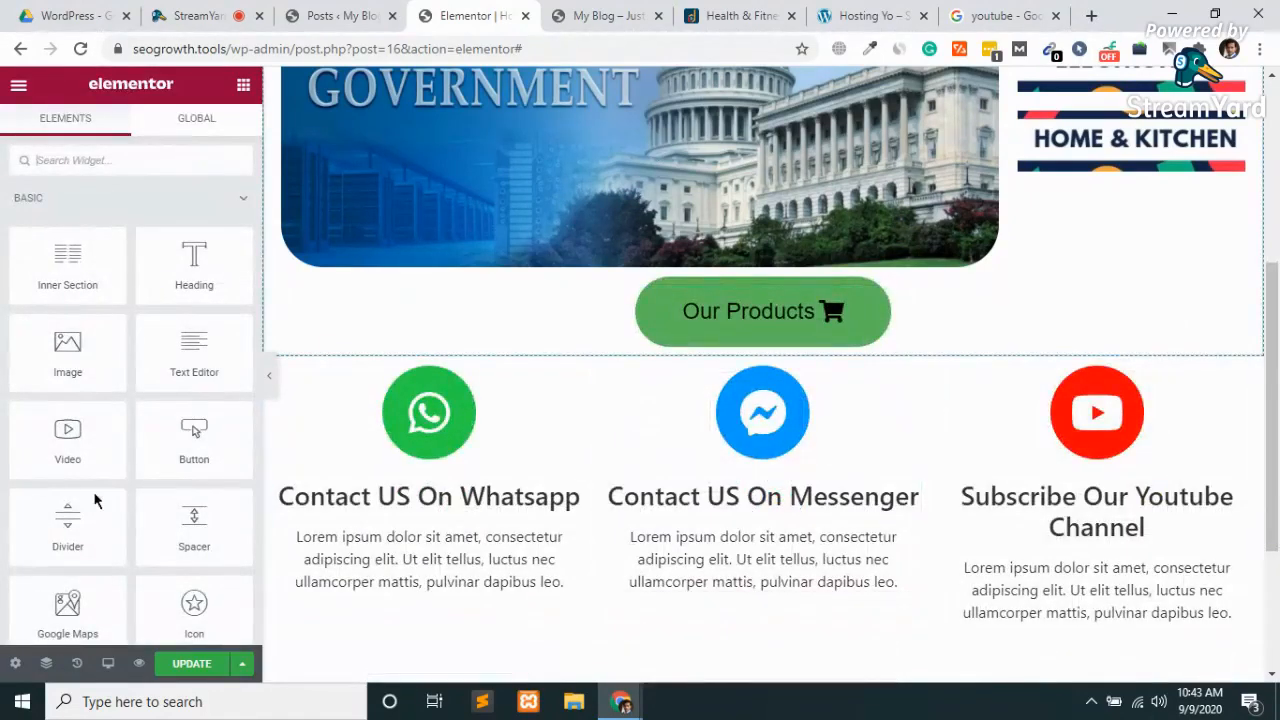
{"action": "left_click", "coordinate": [191, 664]}
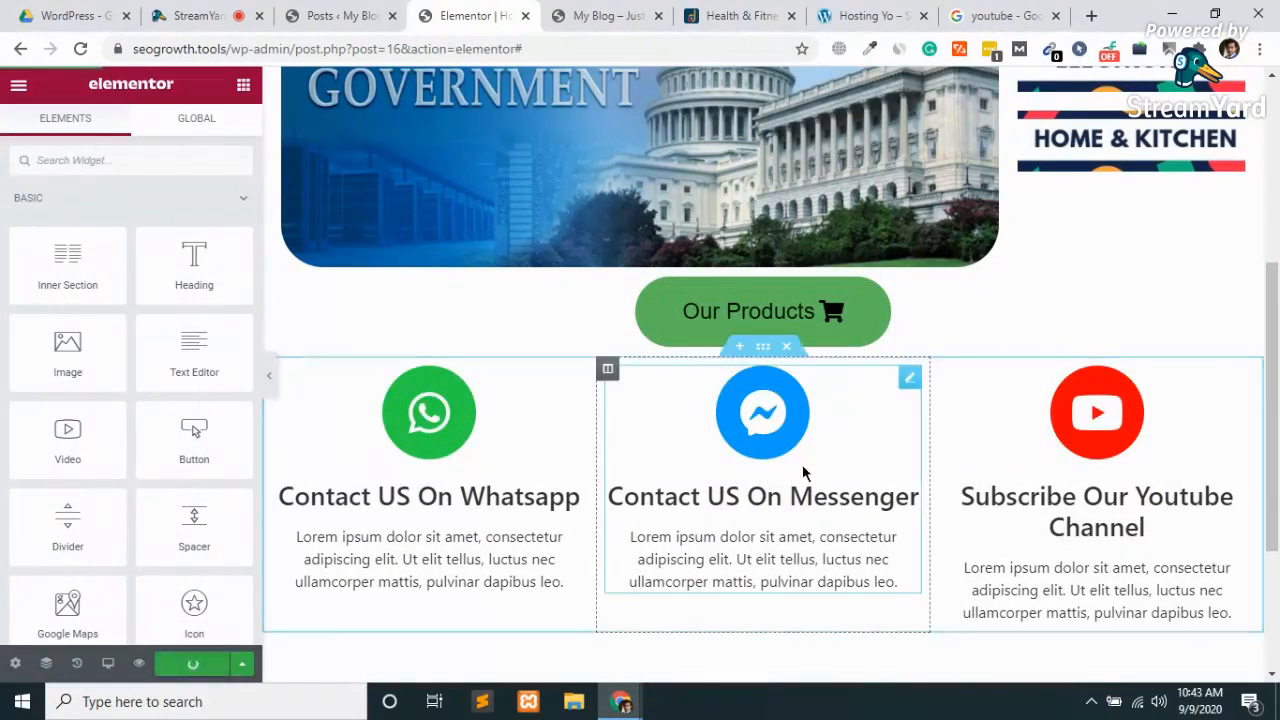
Try the divider below the heading with no added element, and restore its text element.
{"action": "scroll", "coordinate": [803, 472], "scroll_direction": "down", "scroll_amount": 2}
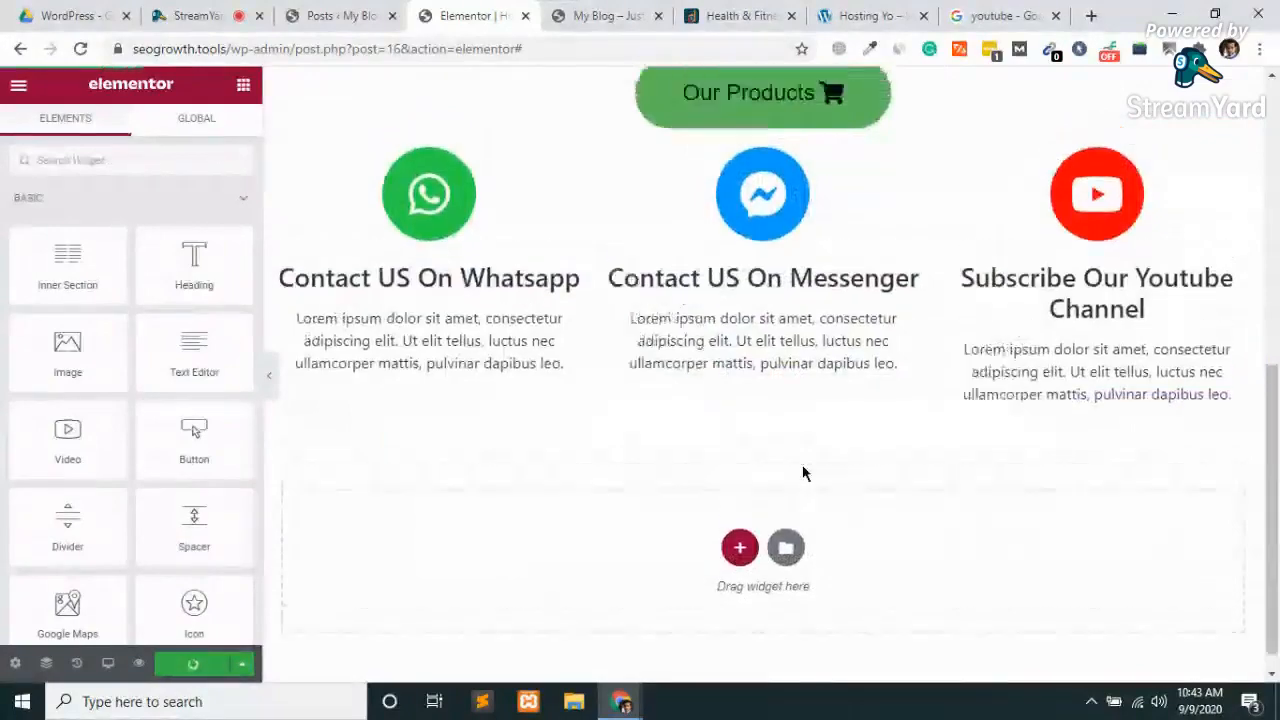
{"action": "scroll", "coordinate": [803, 472], "scroll_direction": "up", "scroll_amount": 2}
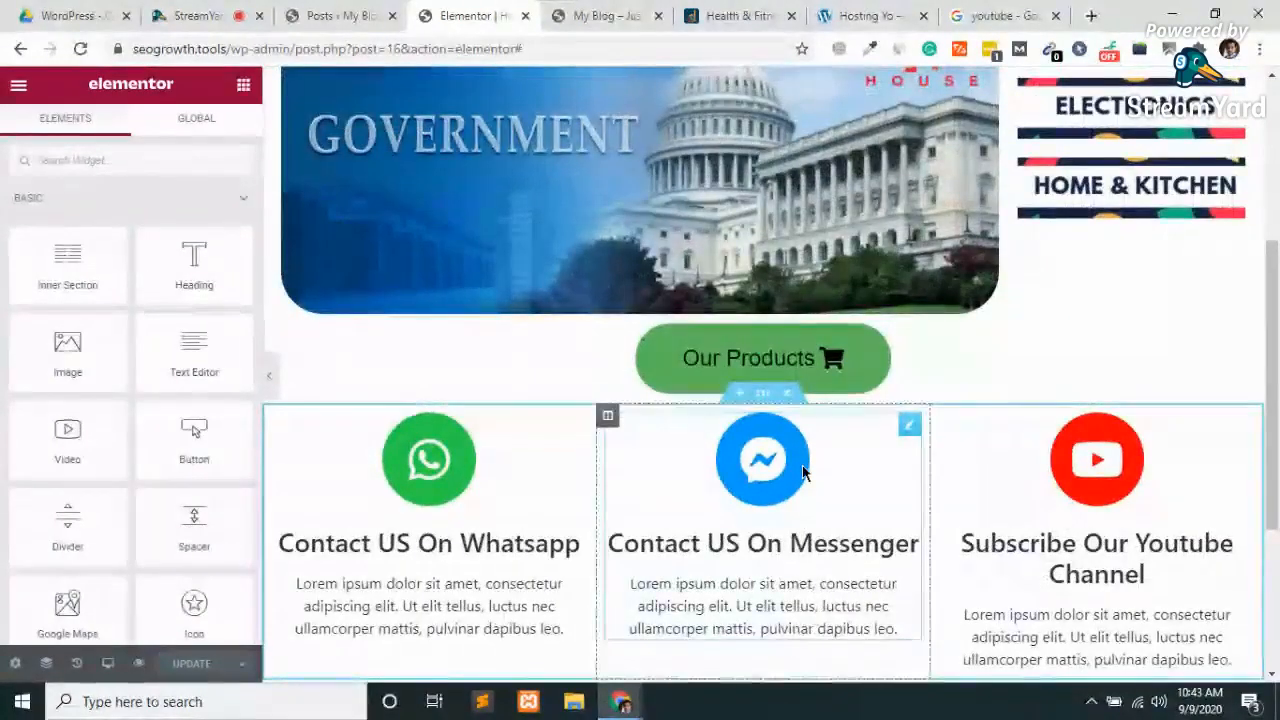
{"action": "scroll", "coordinate": [802, 465], "scroll_direction": "up", "scroll_amount": 2}
{"action": "scroll", "coordinate": [802, 465], "scroll_direction": "up", "scroll_amount": 1}
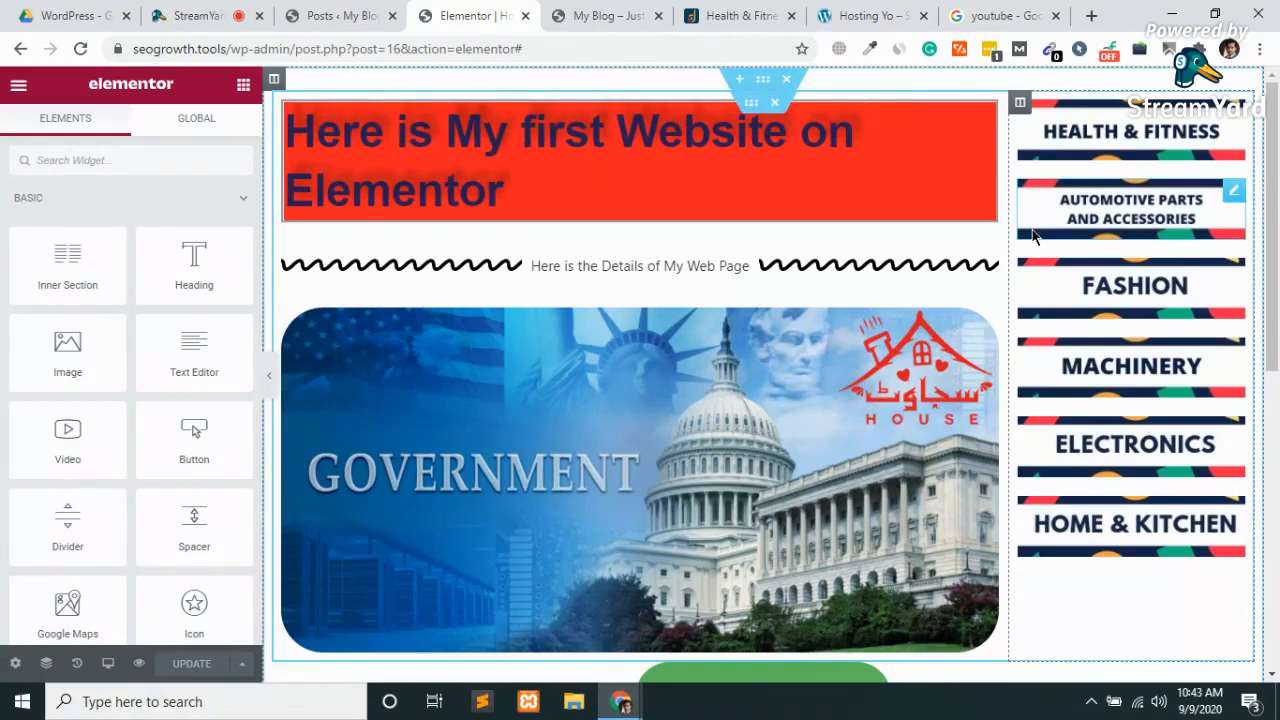
{"action": "left_click", "coordinate": [598, 260]}
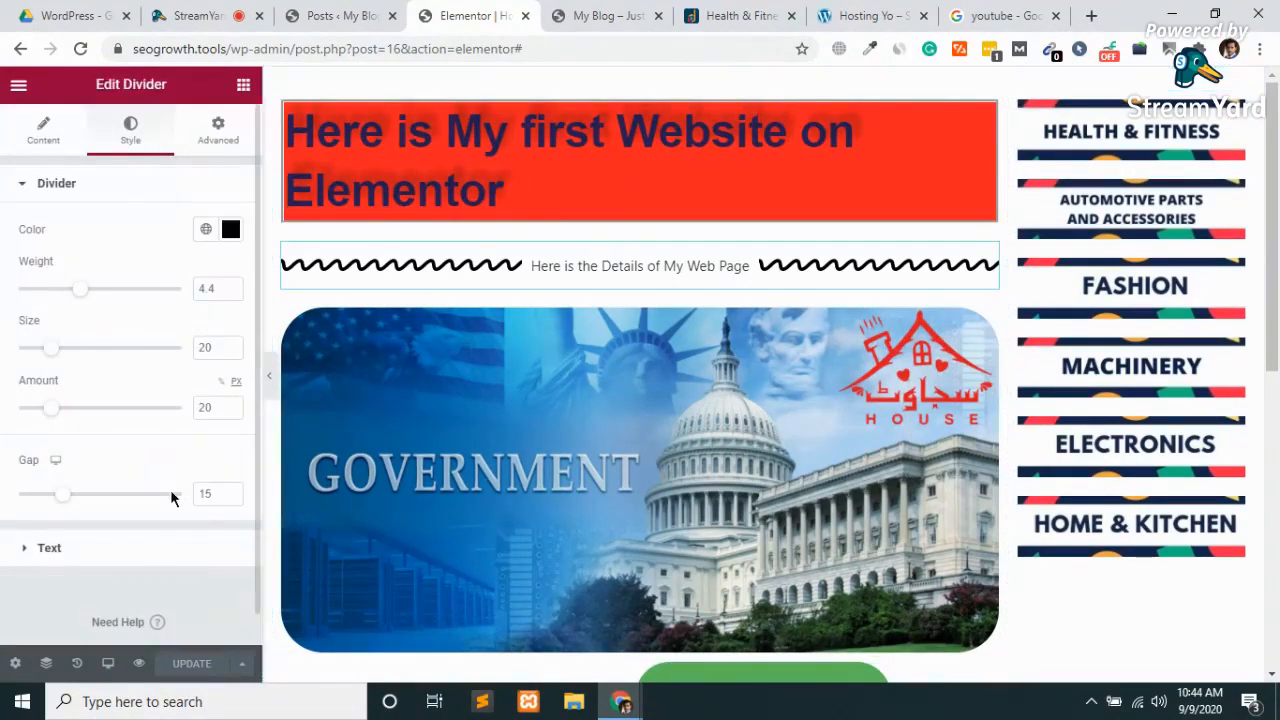
{"action": "left_click", "coordinate": [43, 132]}
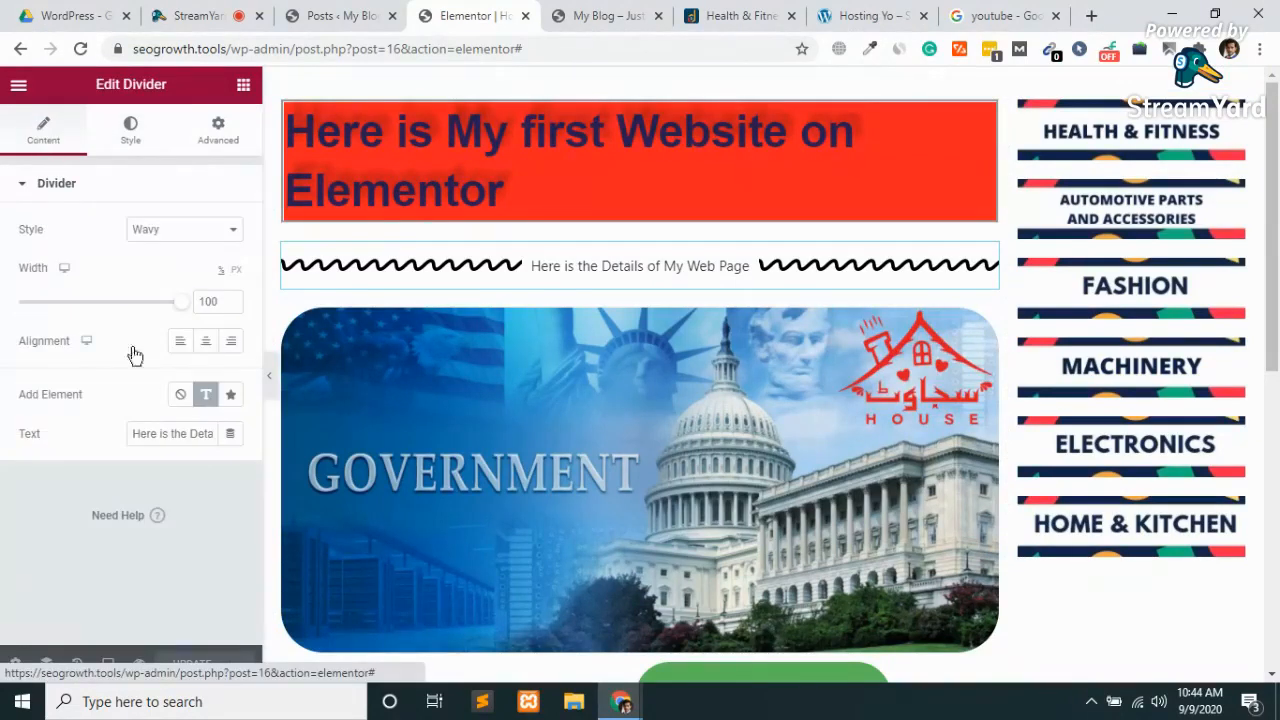
{"action": "left_click", "coordinate": [181, 400]}
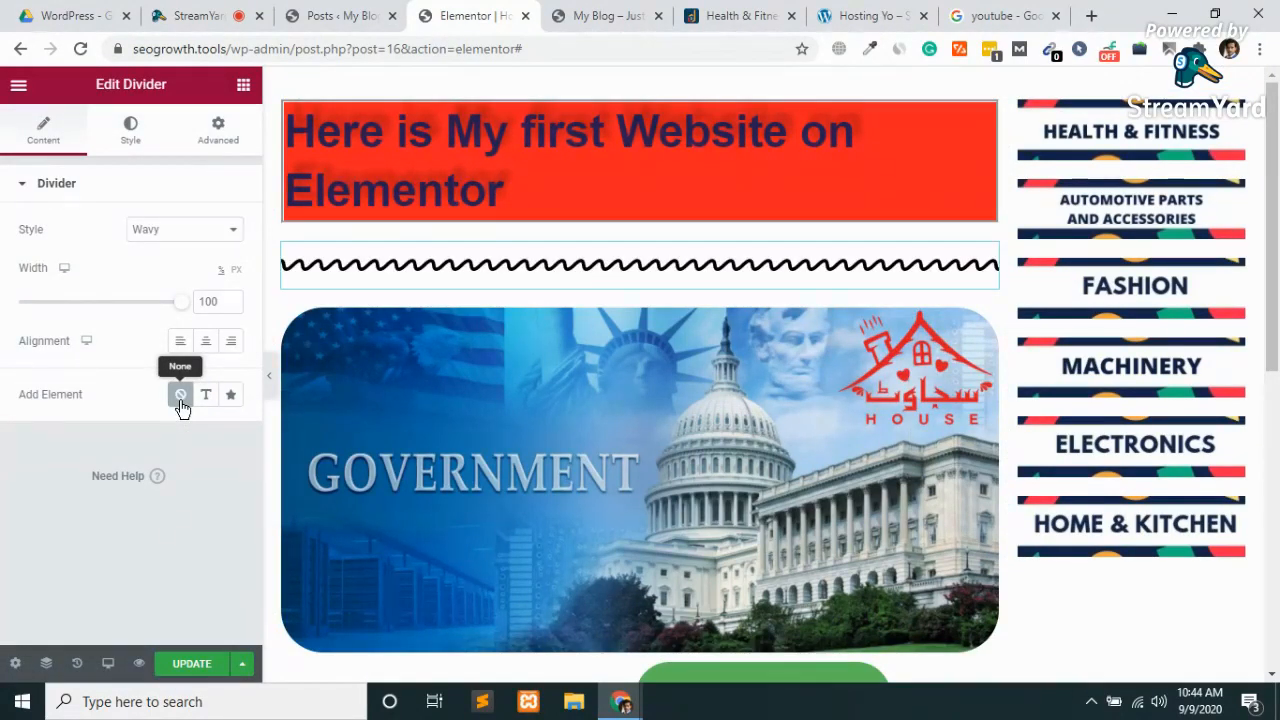
{"action": "left_click", "coordinate": [204, 400]}
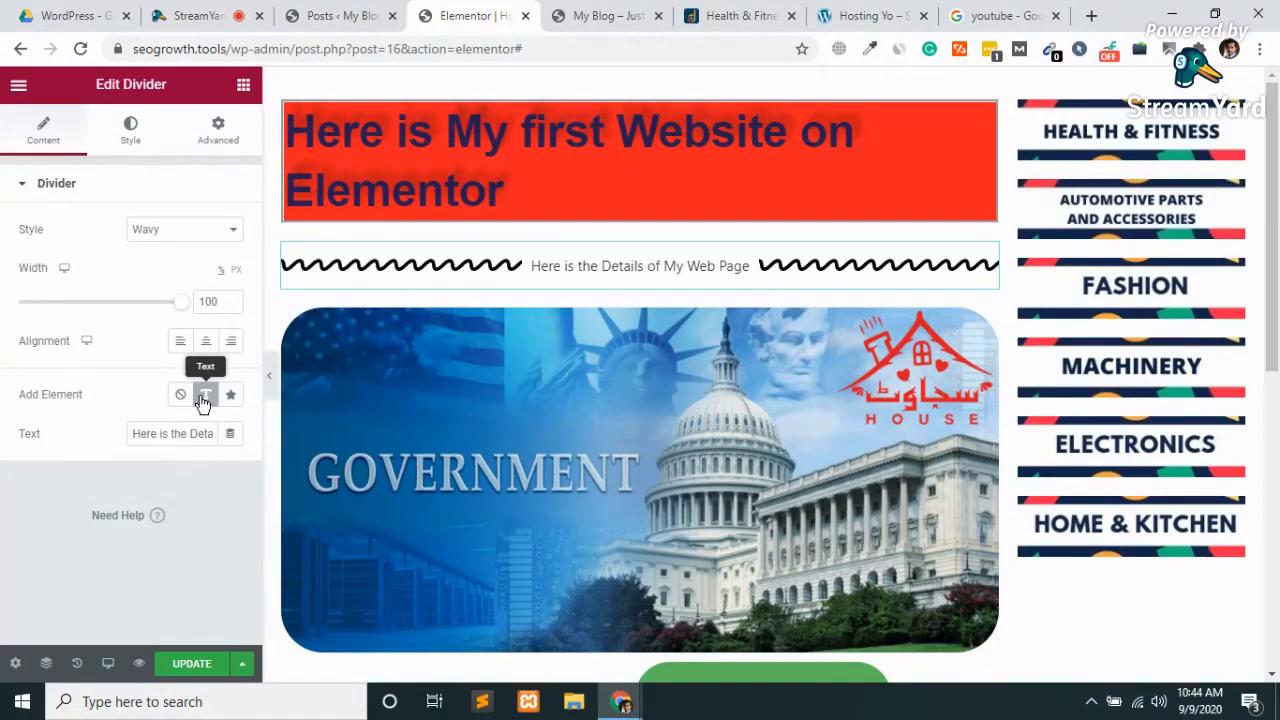
Set the divider's line style to Solid.
{"action": "left_click", "coordinate": [194, 227]}
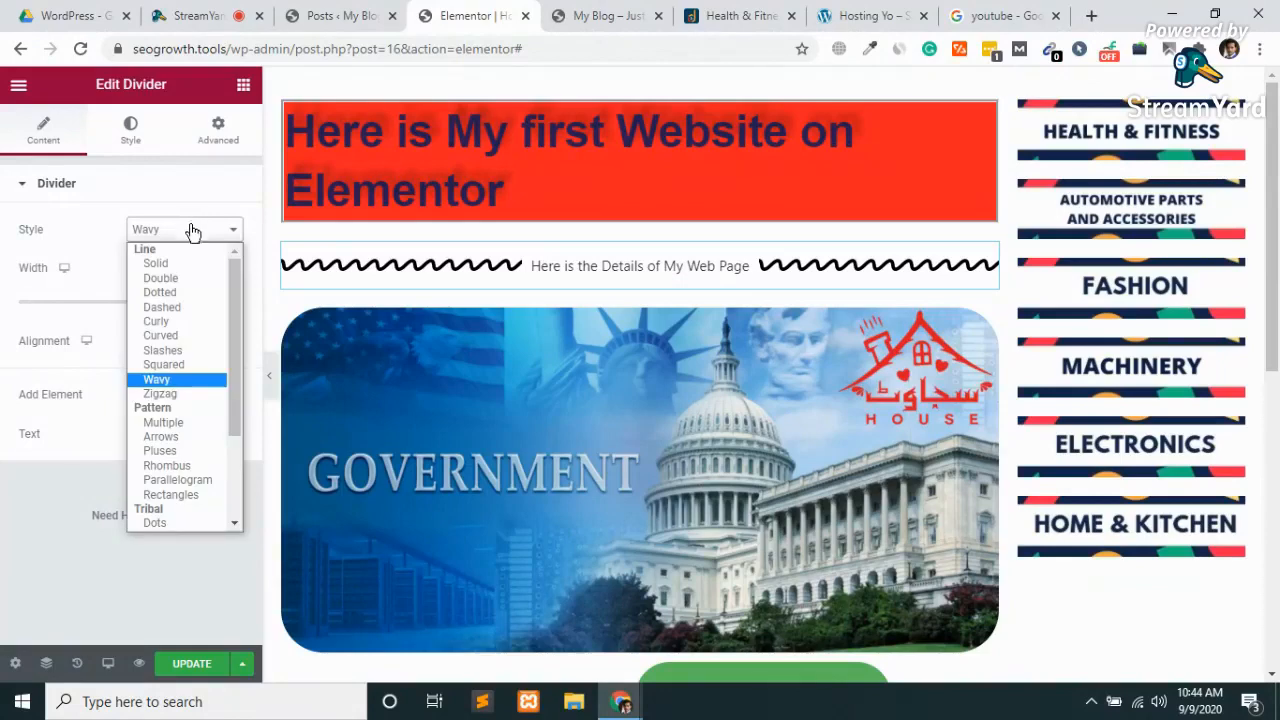
{"action": "left_click", "coordinate": [156, 263]}
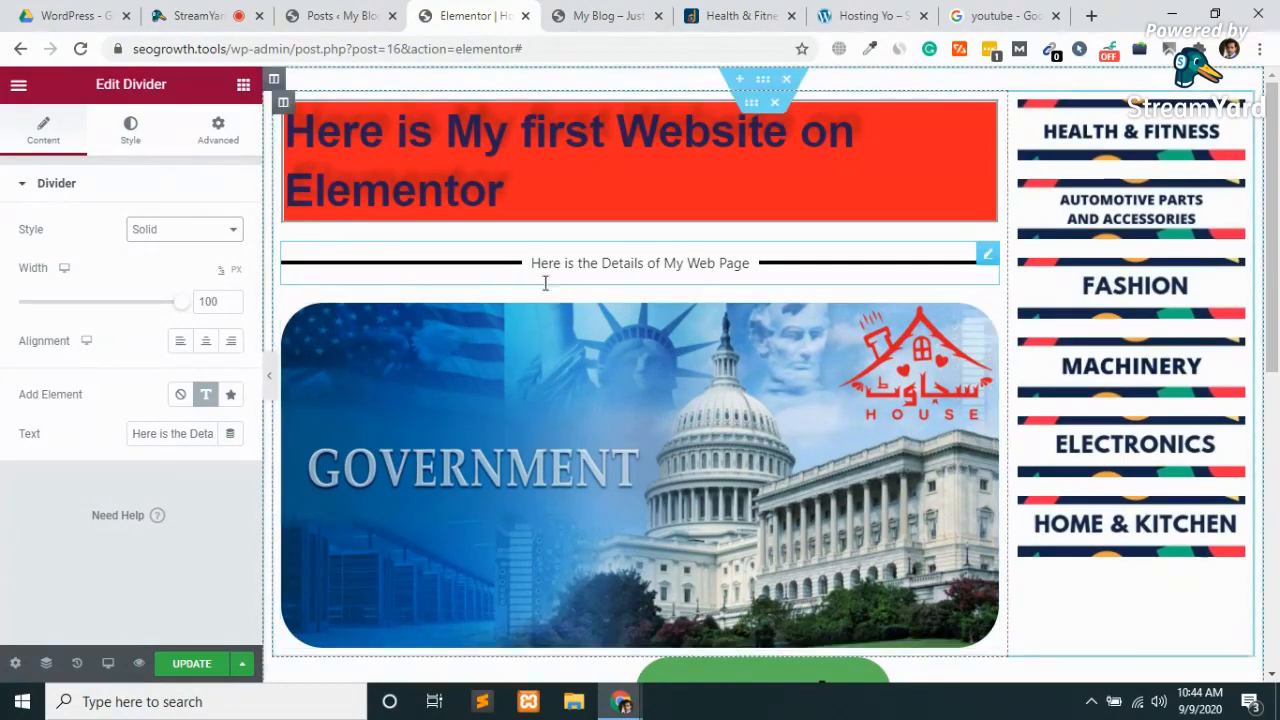
Set the divider's line color to white (#ffffff) after trying full transparency, and update the page.
{"action": "left_click", "coordinate": [140, 137]}
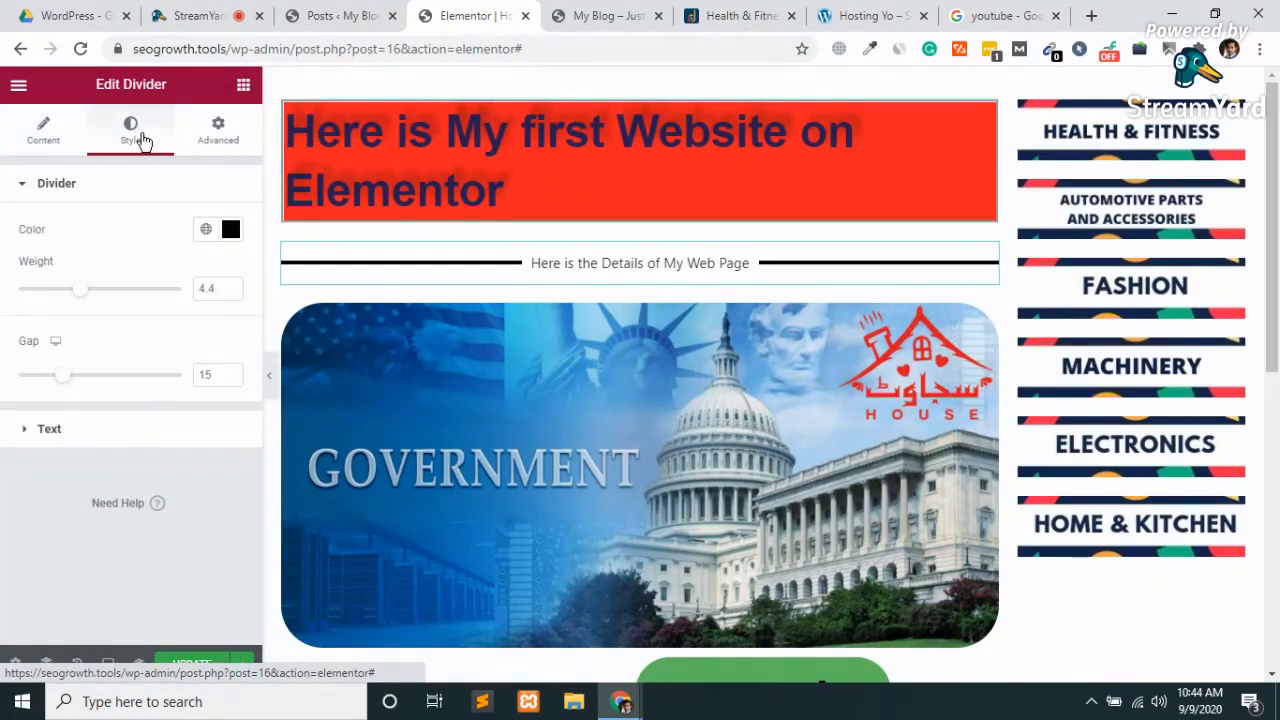
{"action": "left_click", "coordinate": [231, 230]}
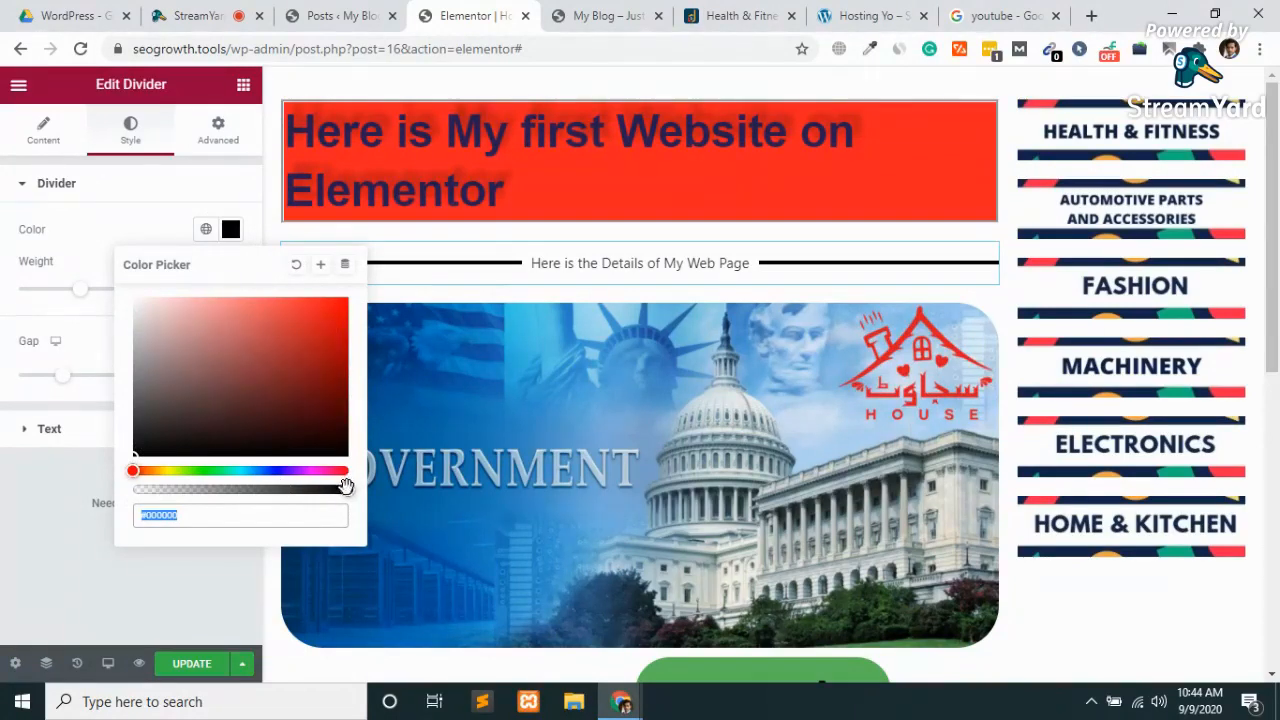
{"action": "left_click_drag", "start_coordinate": [347, 490], "coordinate": [86, 488]}
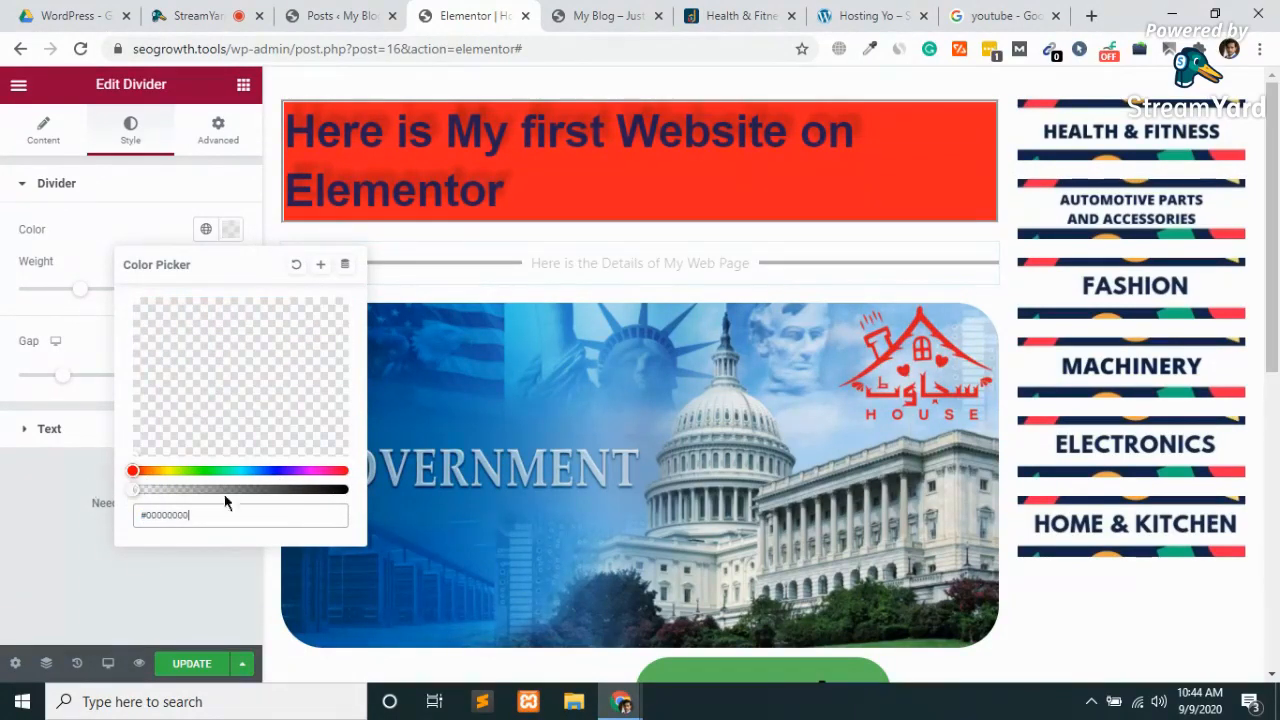
{"action": "left_click", "coordinate": [348, 491]}
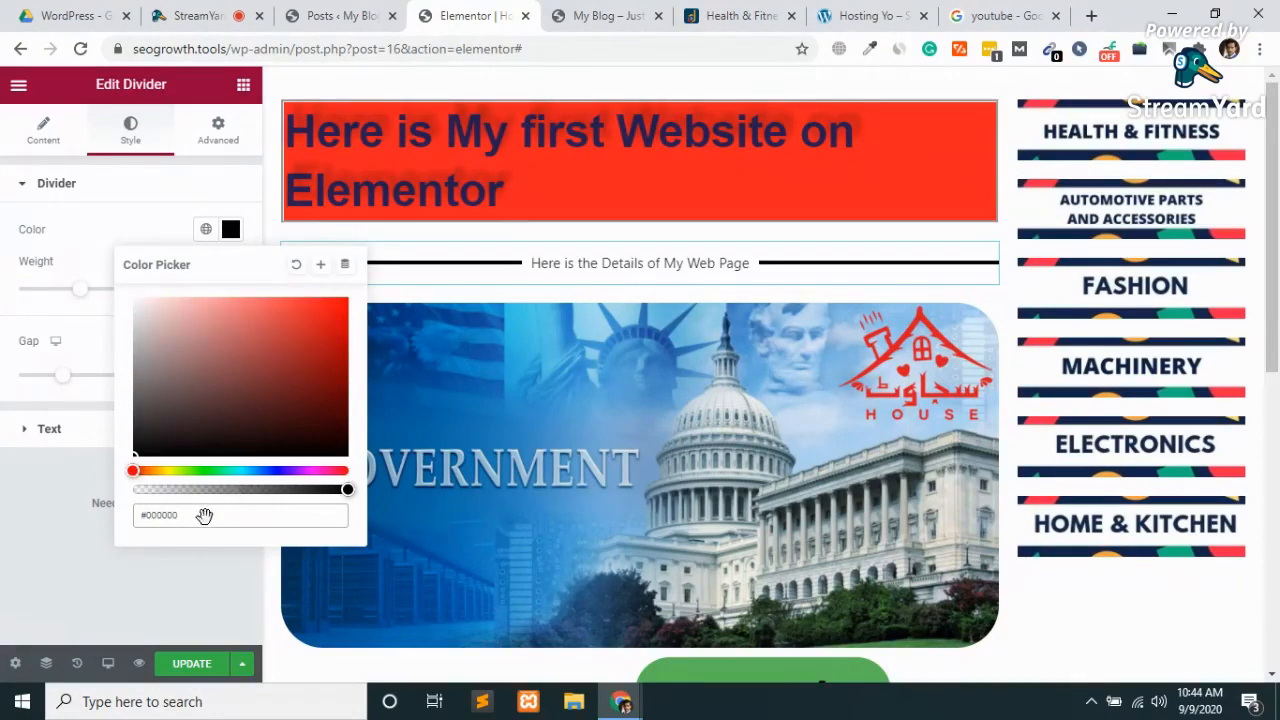
{"action": "left_click", "coordinate": [204, 516]}
{"action": "key", "text": "BackSpace"}
{"action": "key", "text": "BackSpace"}
{"action": "key", "text": "BackSpace"}
{"action": "key", "text": "BackSpace"}
{"action": "key", "text": "BackSpace"}
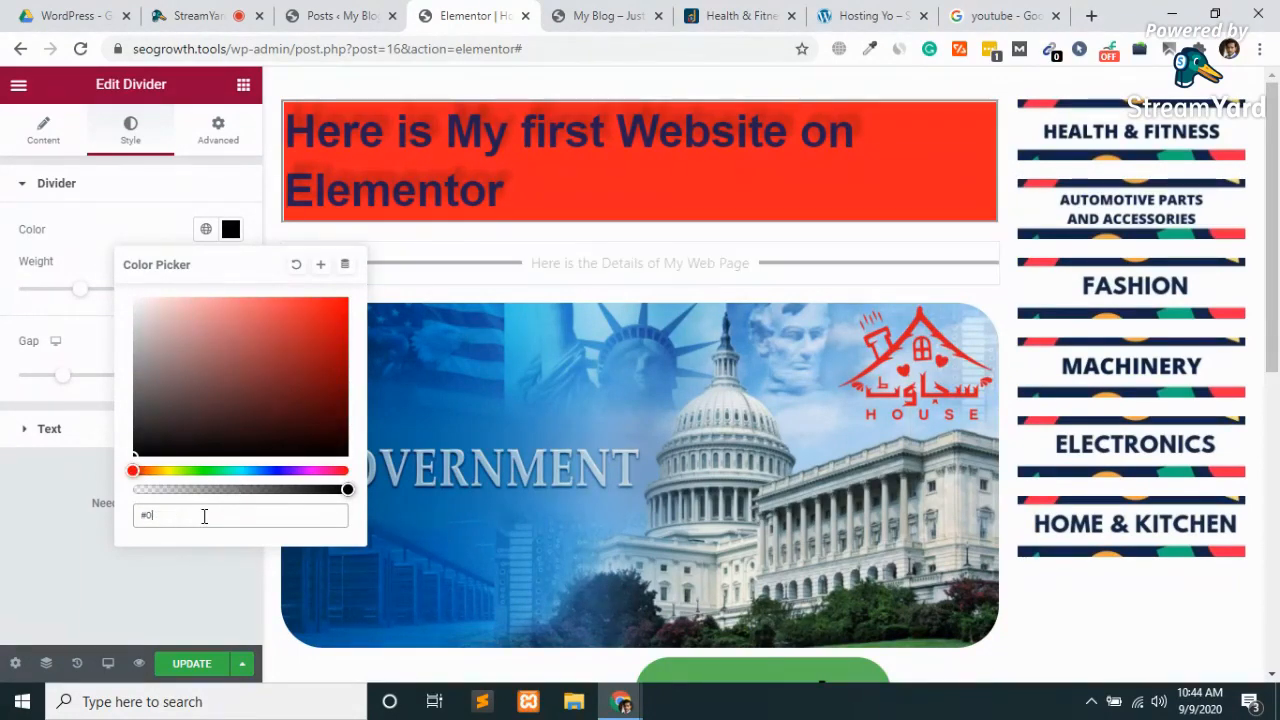
{"action": "type", "text": "ffffff"}
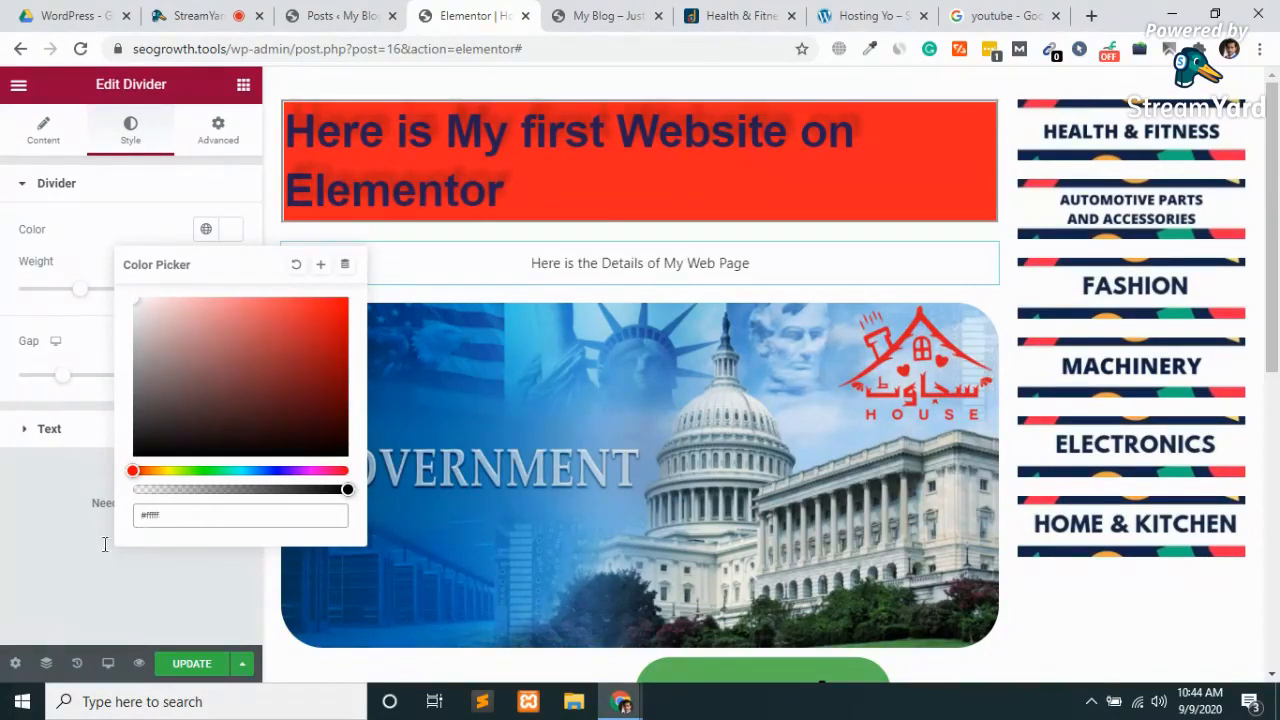
{"action": "left_click", "coordinate": [70, 546]}
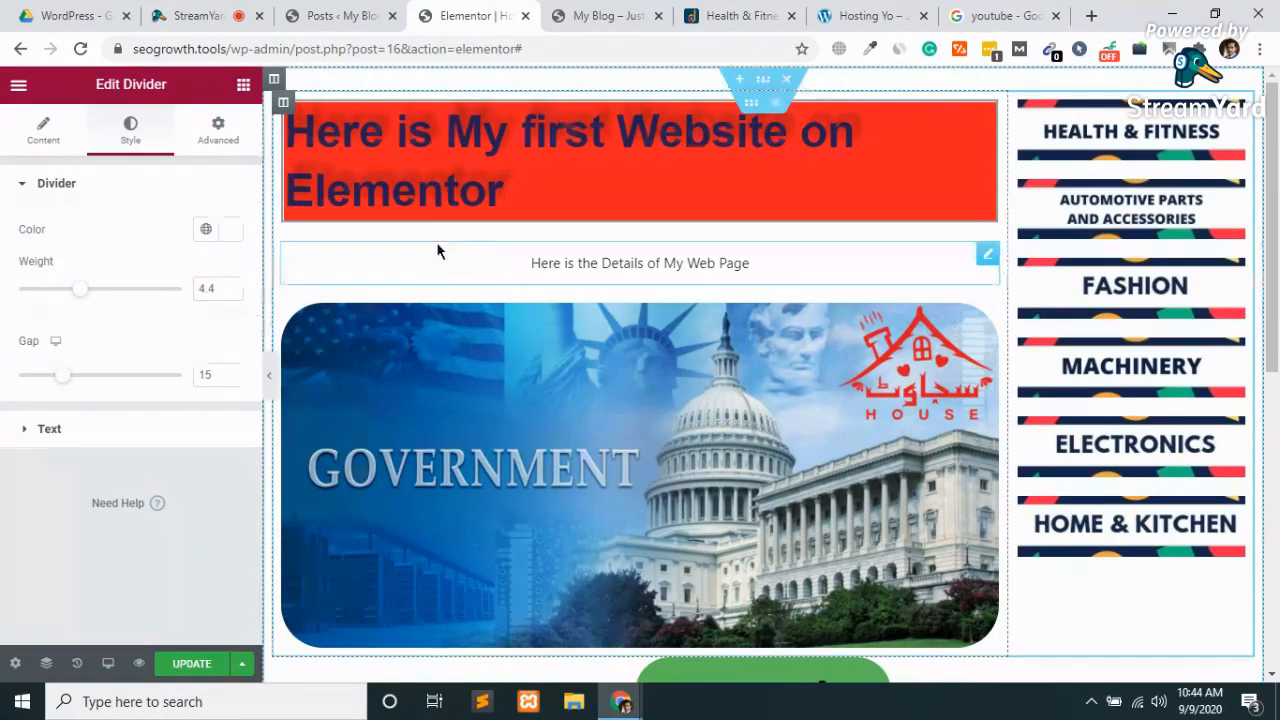
{"action": "left_click", "coordinate": [193, 668]}
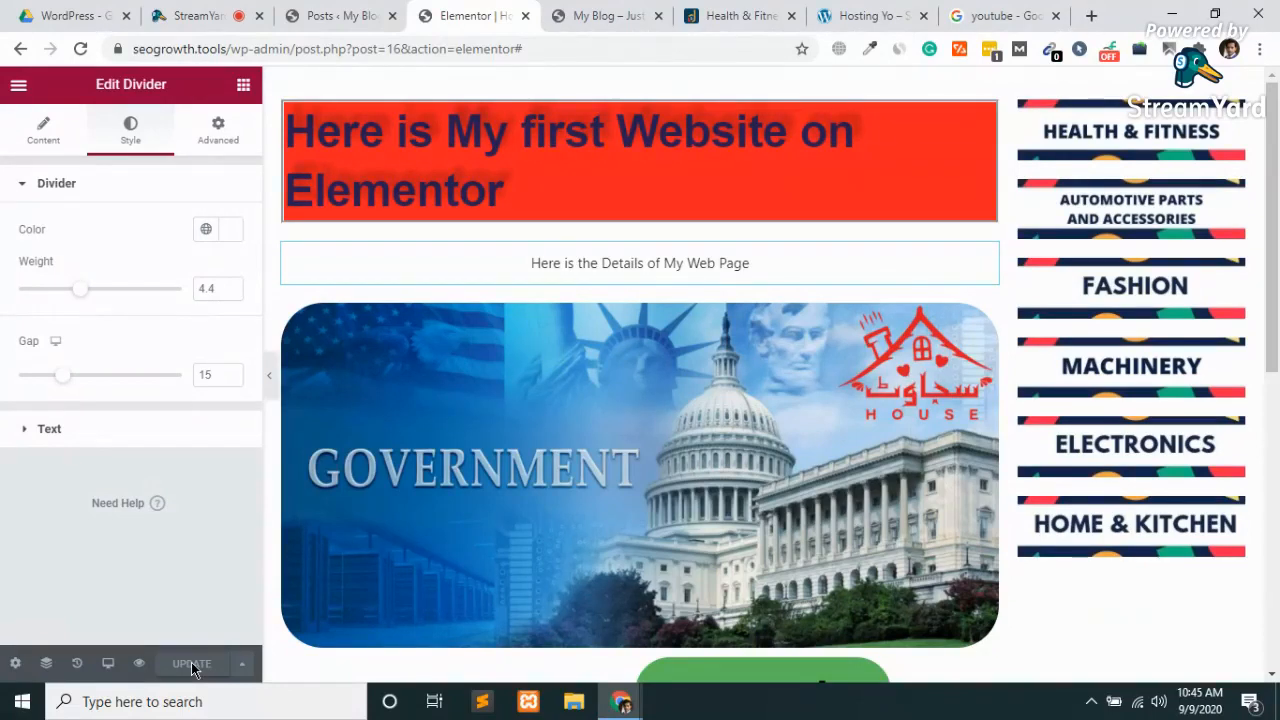
Add a new single-column section below the WhatsApp, Messenger and YouTube contact boxes.
{"action": "scroll", "coordinate": [580, 507], "scroll_direction": "down", "scroll_amount": 6}
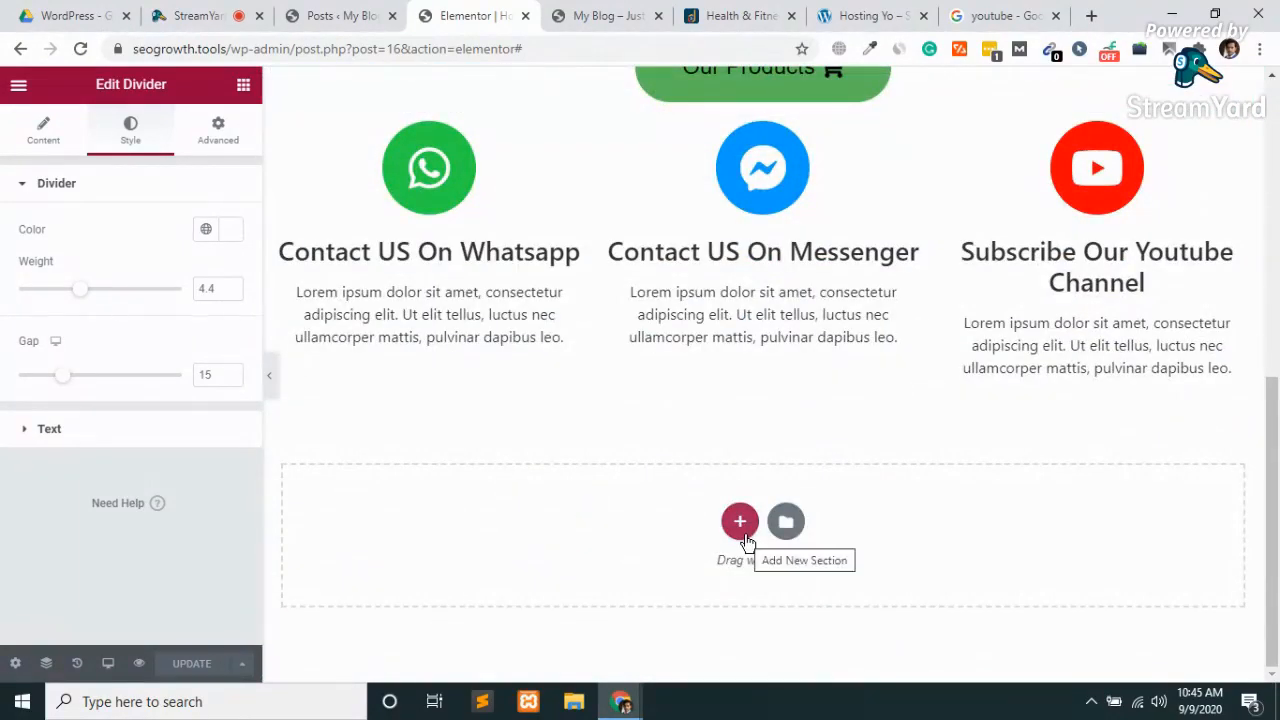
{"action": "left_click", "coordinate": [745, 537]}
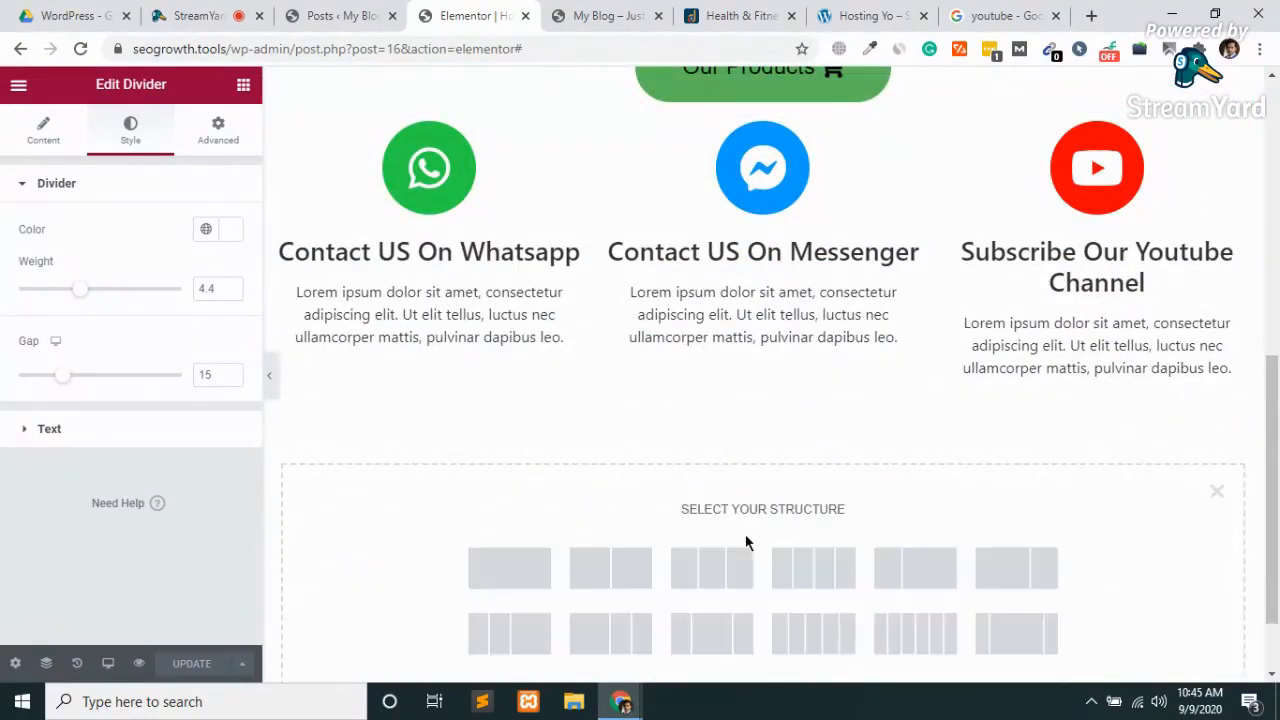
{"action": "left_click", "coordinate": [509, 570]}
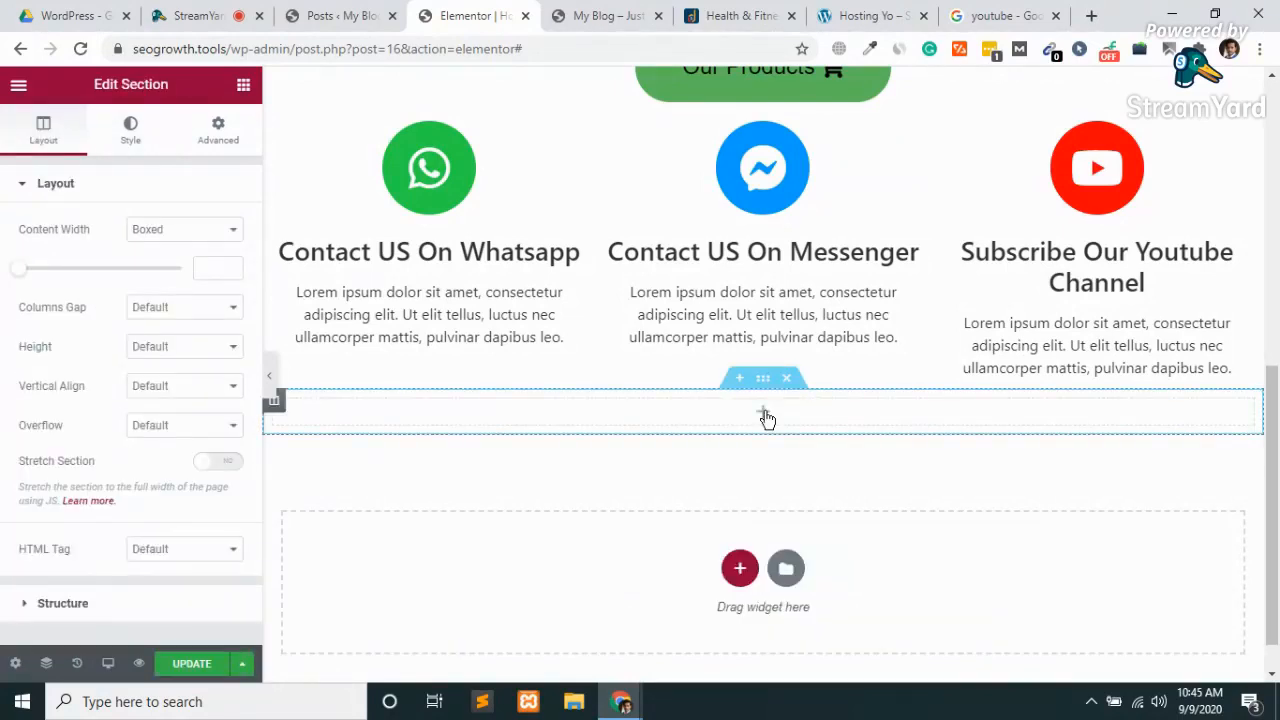
Give the new section a gradient background and set its first color to #CB3030.
{"action": "left_click", "coordinate": [130, 140]}
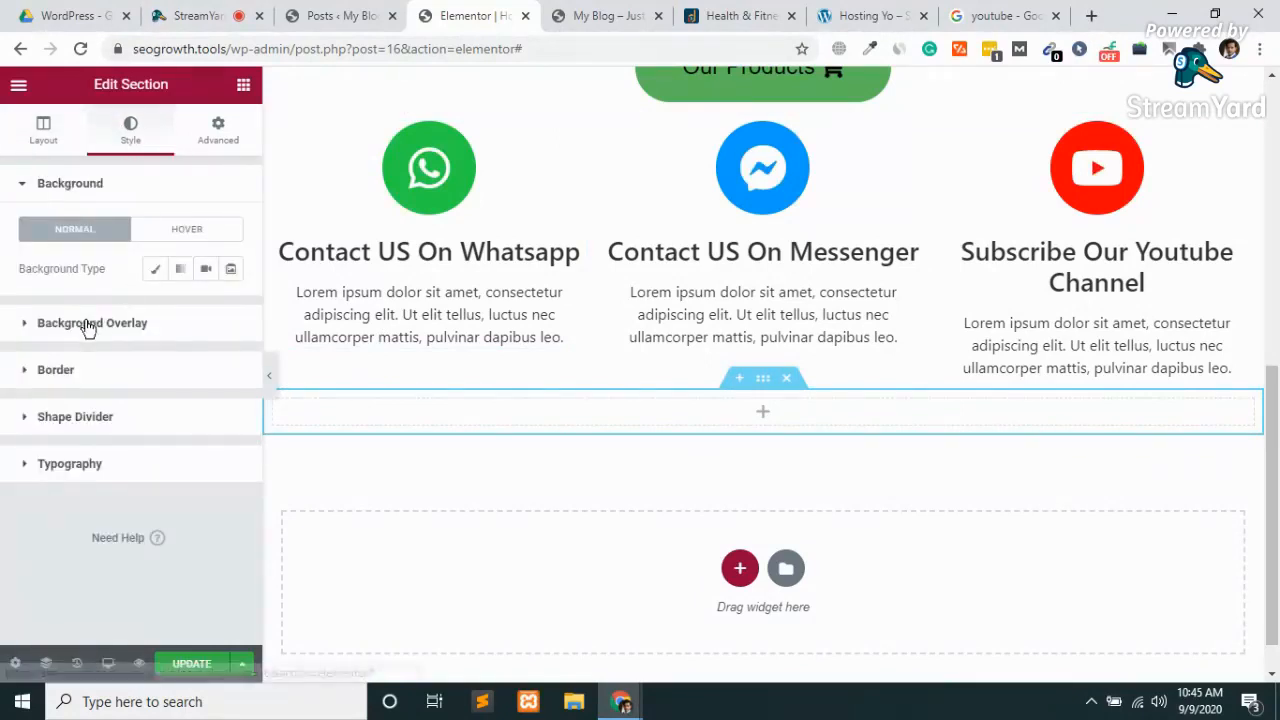
{"action": "left_click", "coordinate": [181, 269]}
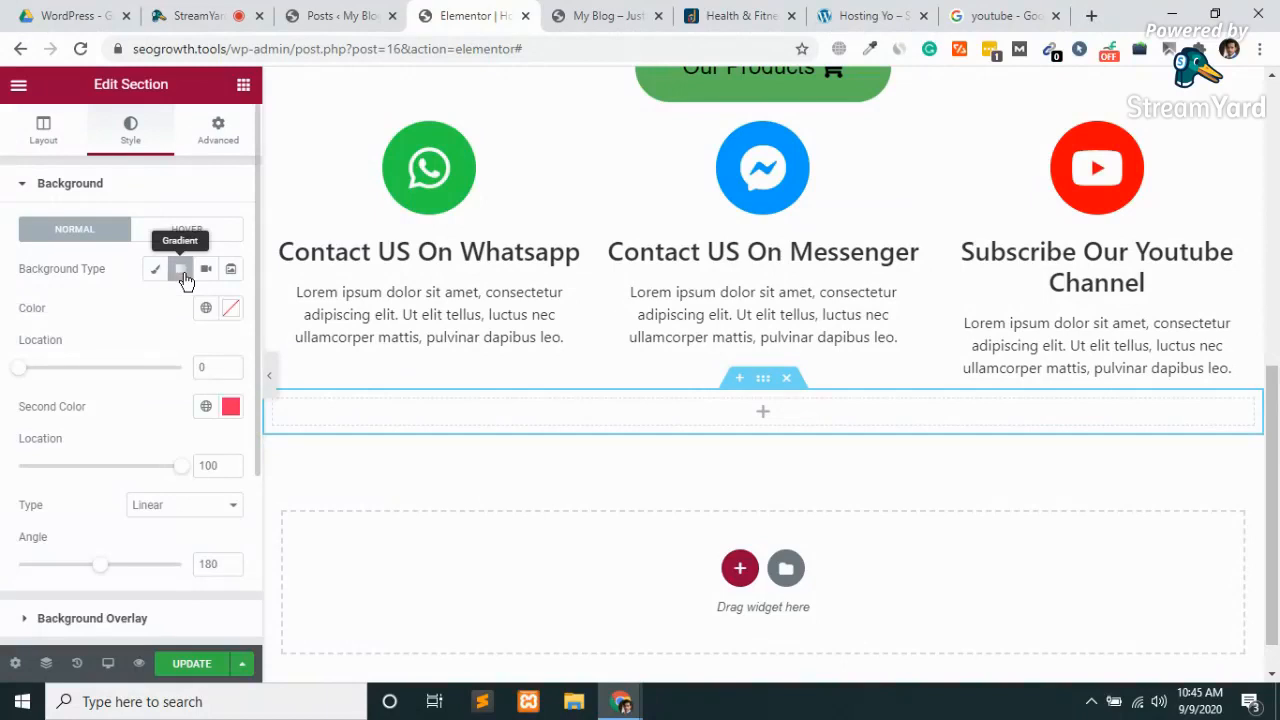
{"action": "left_click", "coordinate": [230, 307]}
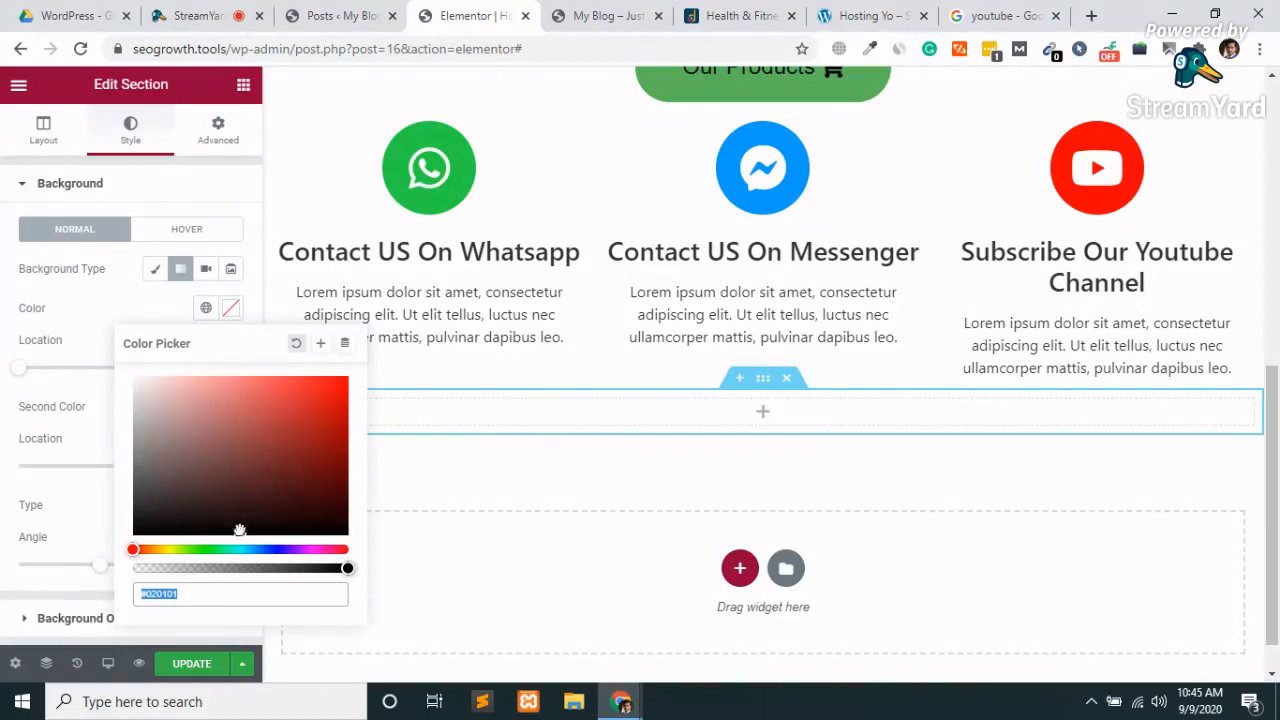
{"action": "left_click_drag", "start_coordinate": [240, 529], "coordinate": [296, 410]}
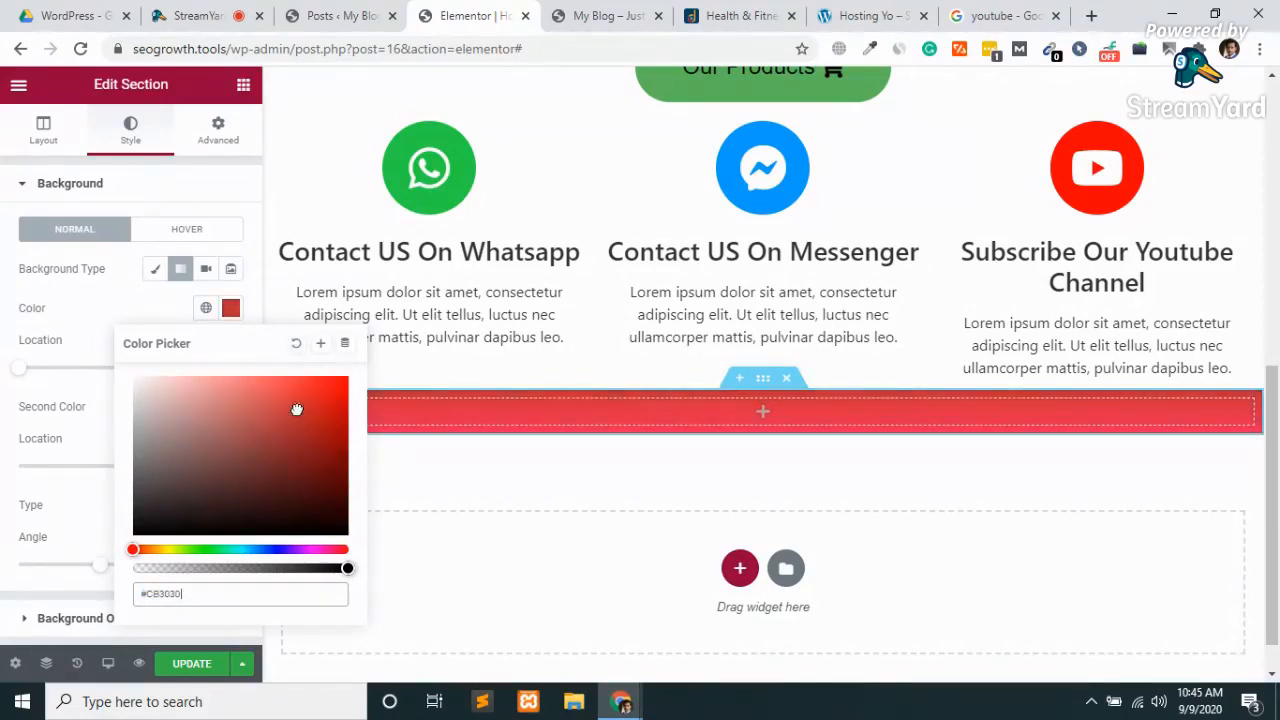
{"action": "left_click", "coordinate": [53, 406]}
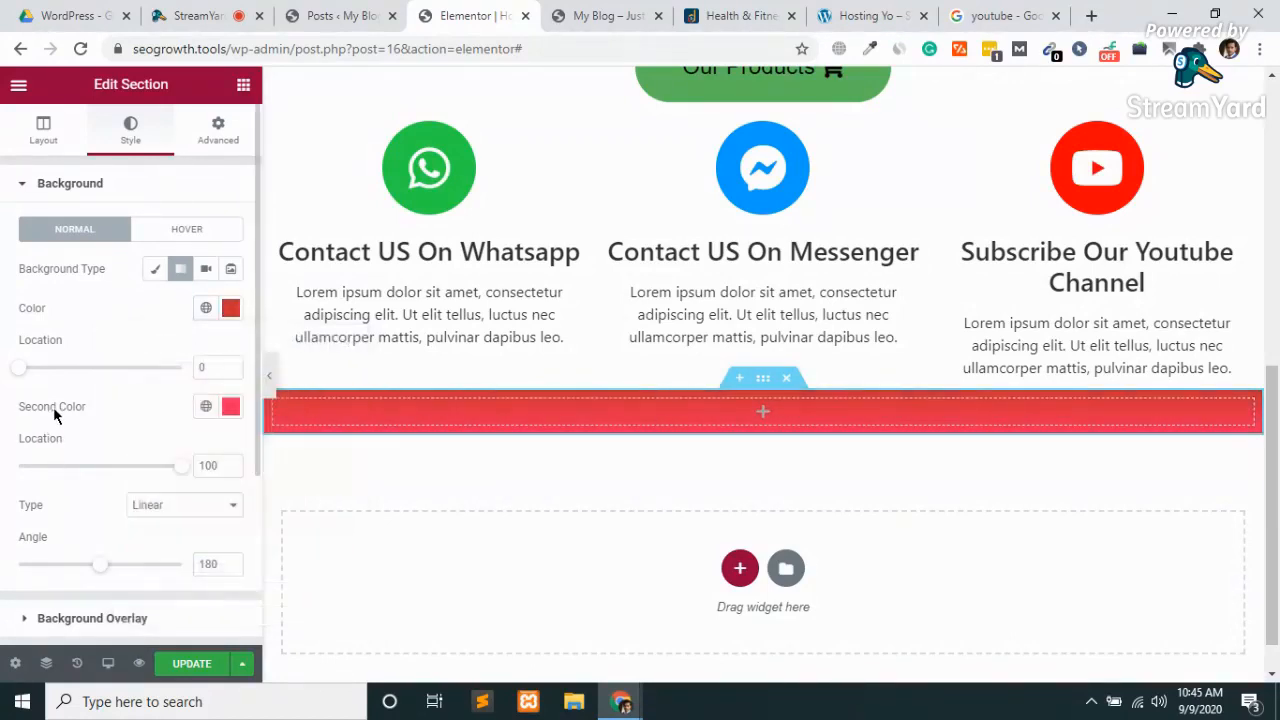
Set the second color of the section's background gradient to #CD103F.
{"action": "left_click", "coordinate": [230, 410]}
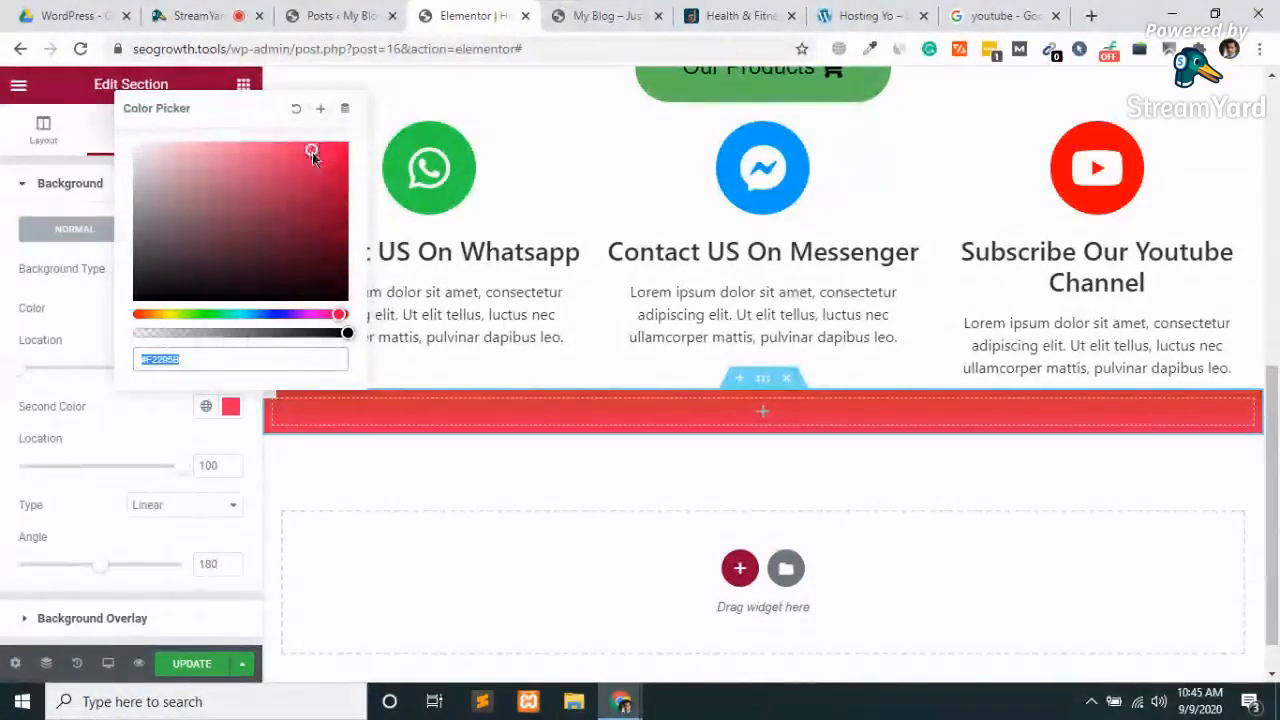
{"action": "left_click_drag", "start_coordinate": [312, 152], "coordinate": [330, 172]}
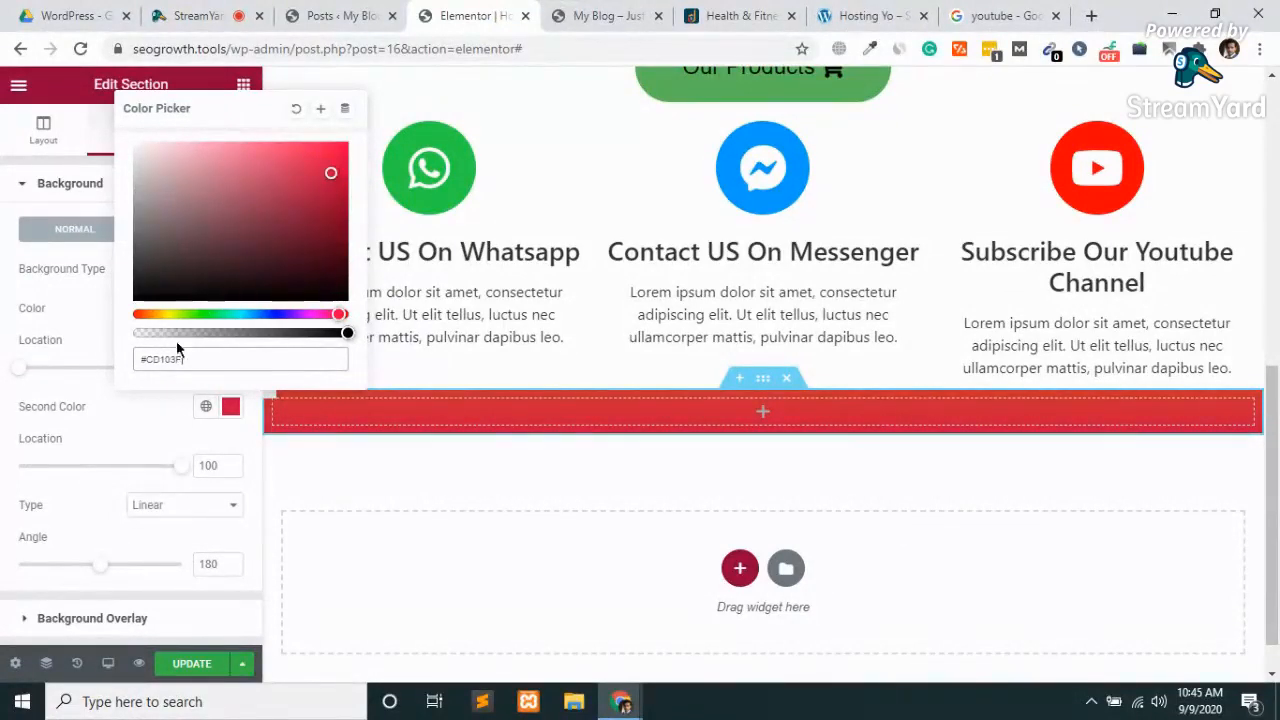
{"action": "left_click", "coordinate": [159, 434]}
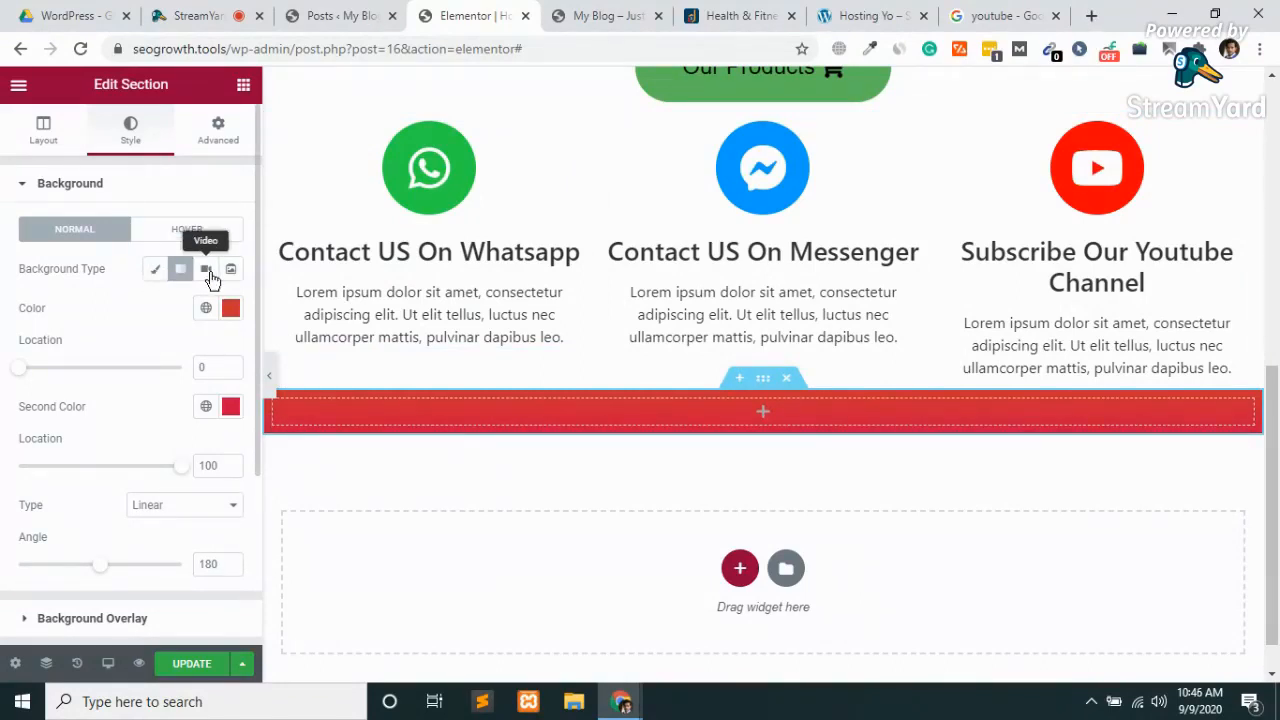
Switch the section's background type to Classic and insert the Government image from the media library as its background.
{"action": "left_click", "coordinate": [156, 272]}
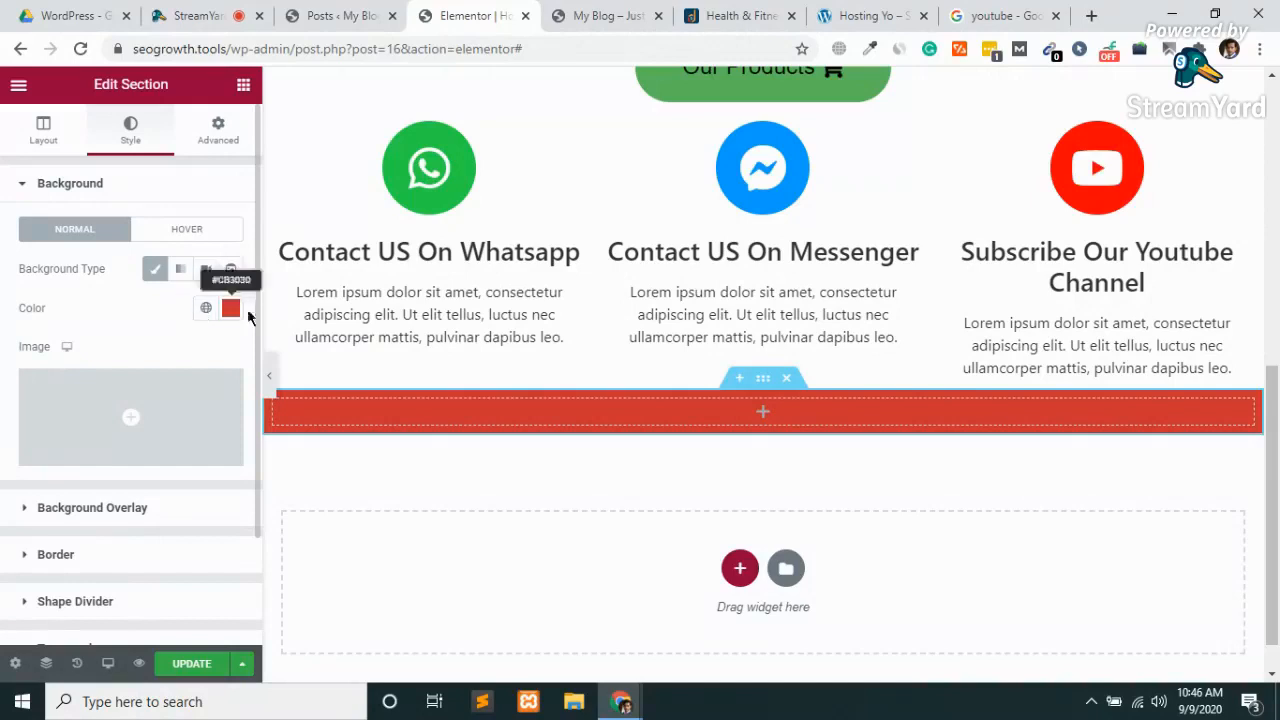
{"action": "left_click", "coordinate": [124, 428]}
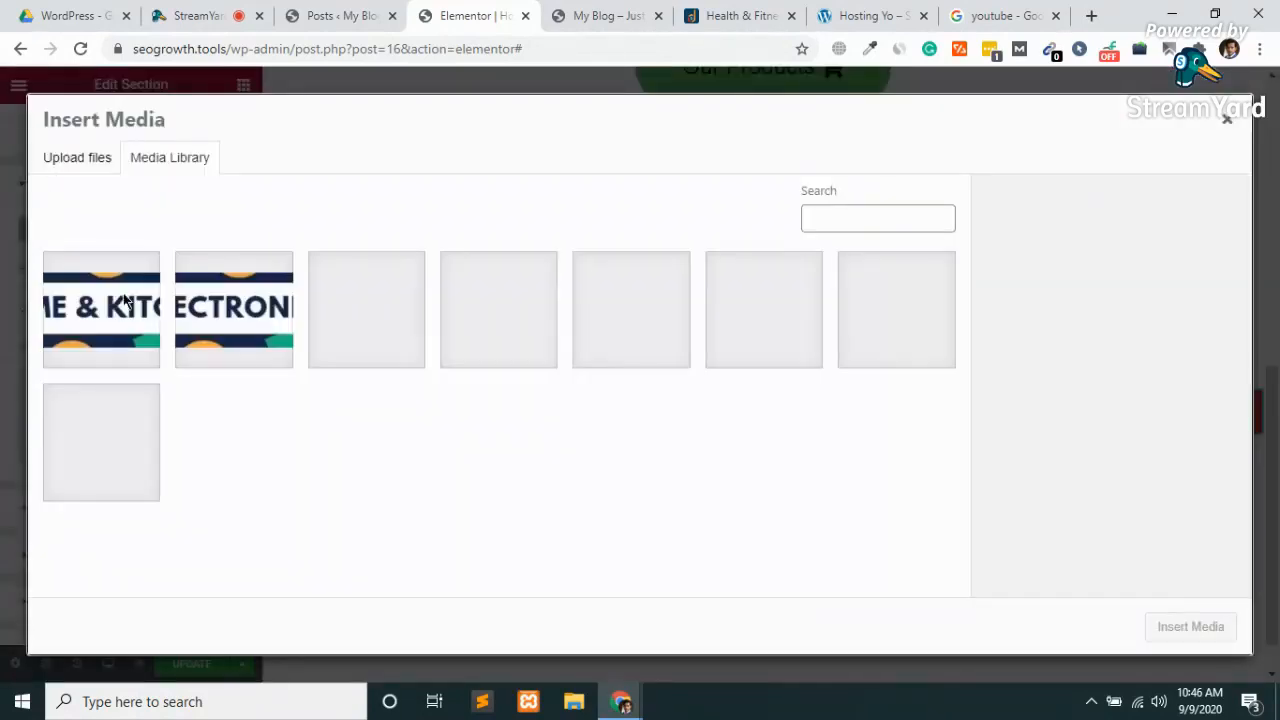
{"action": "left_click", "coordinate": [893, 330]}
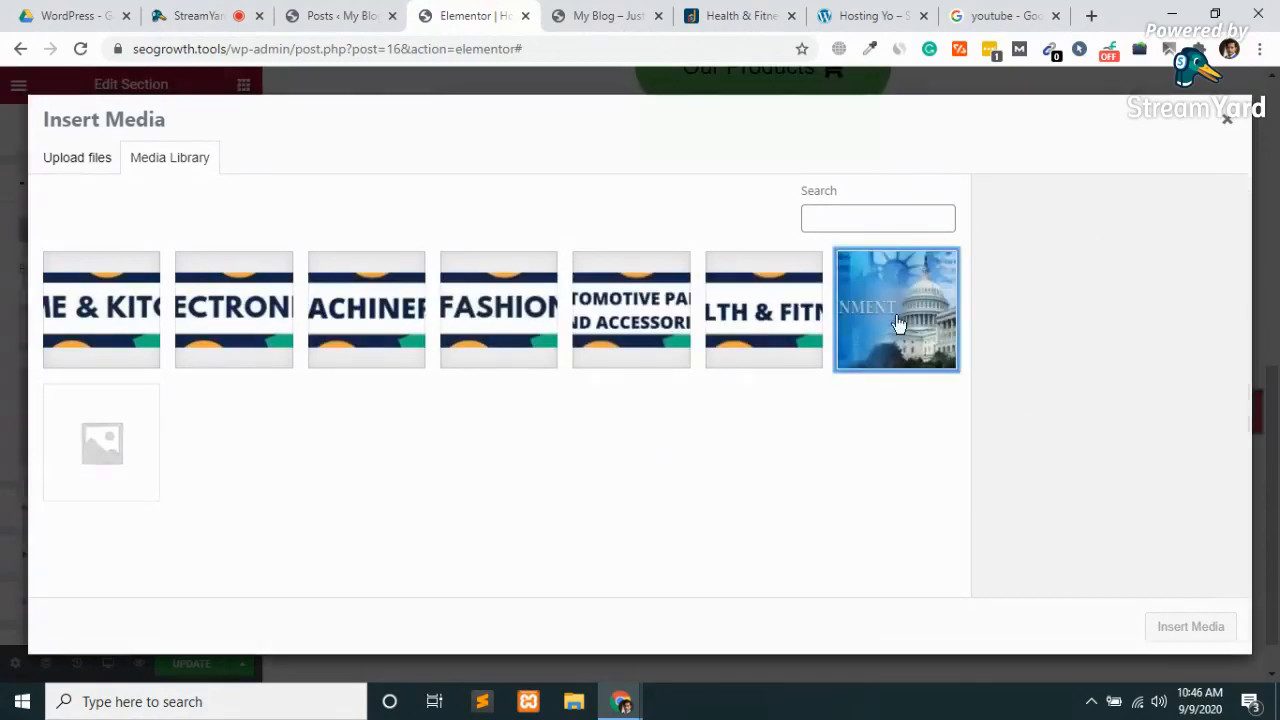
{"action": "left_click", "coordinate": [1189, 626]}
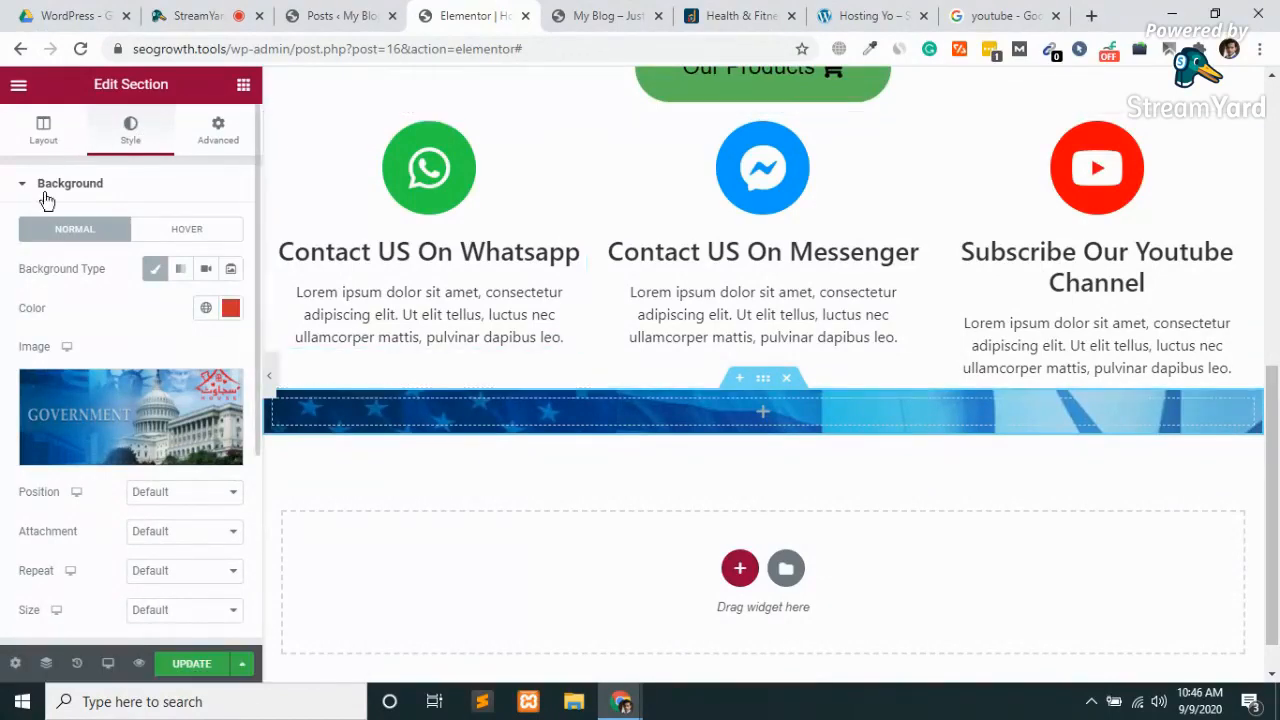
Add a Heading widget to the image-background section and set its text color to white (#ffff).
{"action": "left_click", "coordinate": [243, 85]}
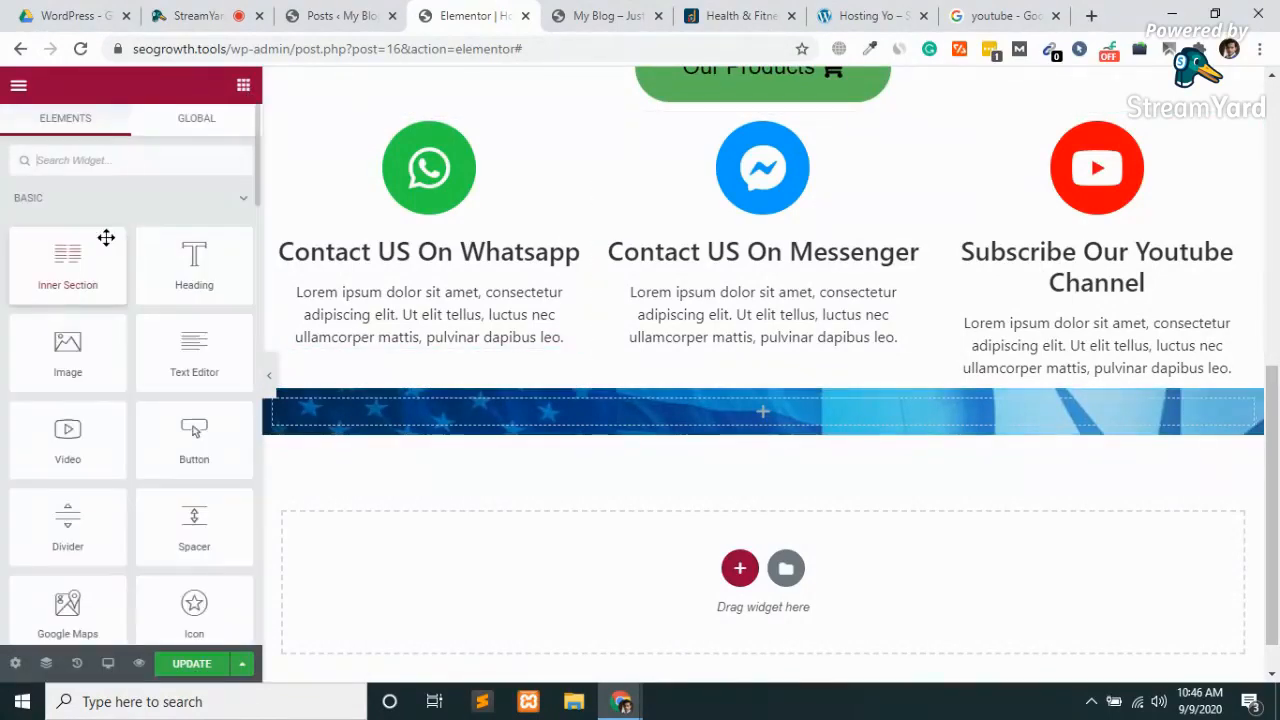
{"action": "left_click_drag", "start_coordinate": [194, 262], "coordinate": [512, 445]}
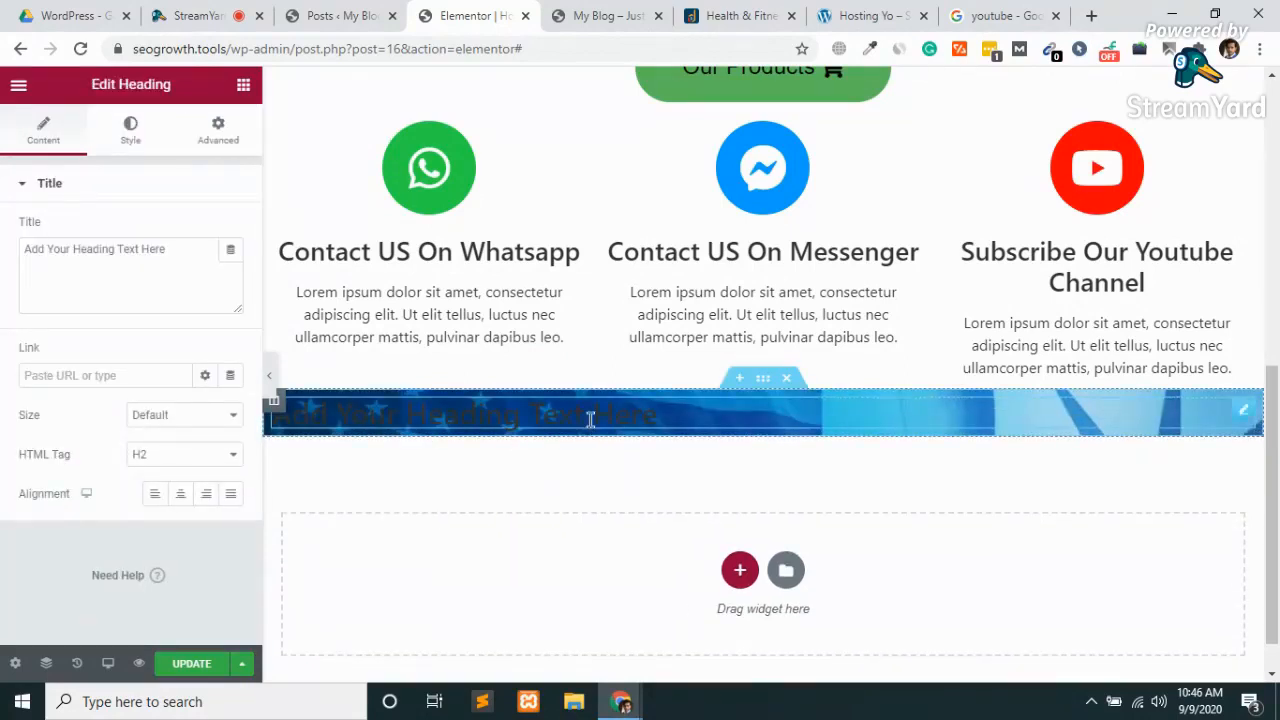
{"action": "left_click", "coordinate": [130, 140]}
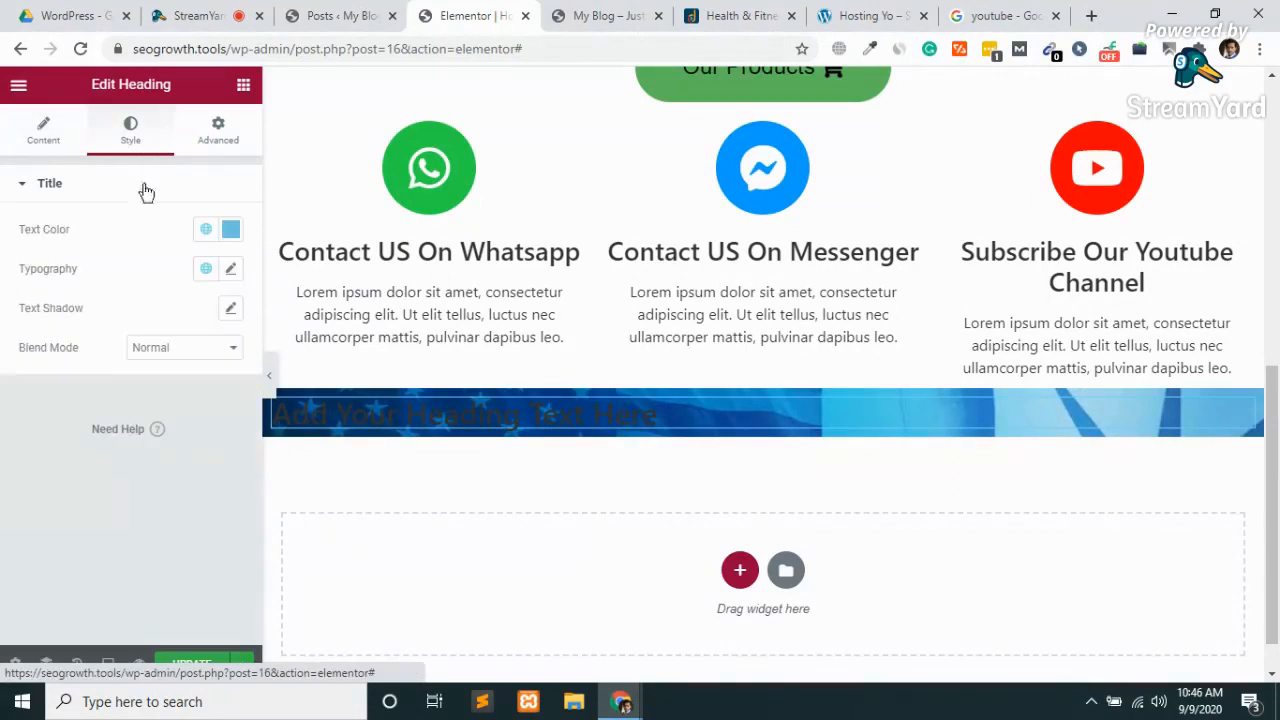
{"action": "left_click", "coordinate": [234, 229]}
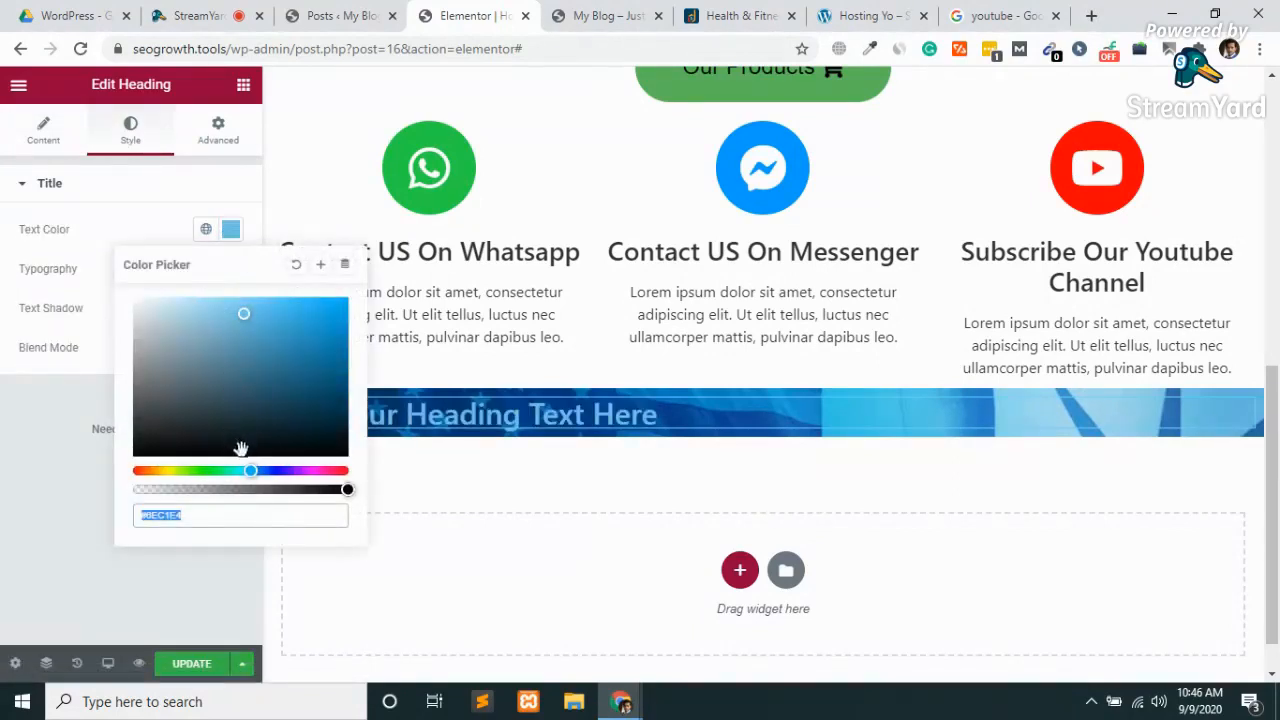
{"action": "left_click", "coordinate": [198, 514]}
{"action": "key", "text": "BackSpace"}
{"action": "key", "text": "BackSpace"}
{"action": "key", "text": "BackSpace"}
{"action": "key", "text": "BackSpace"}
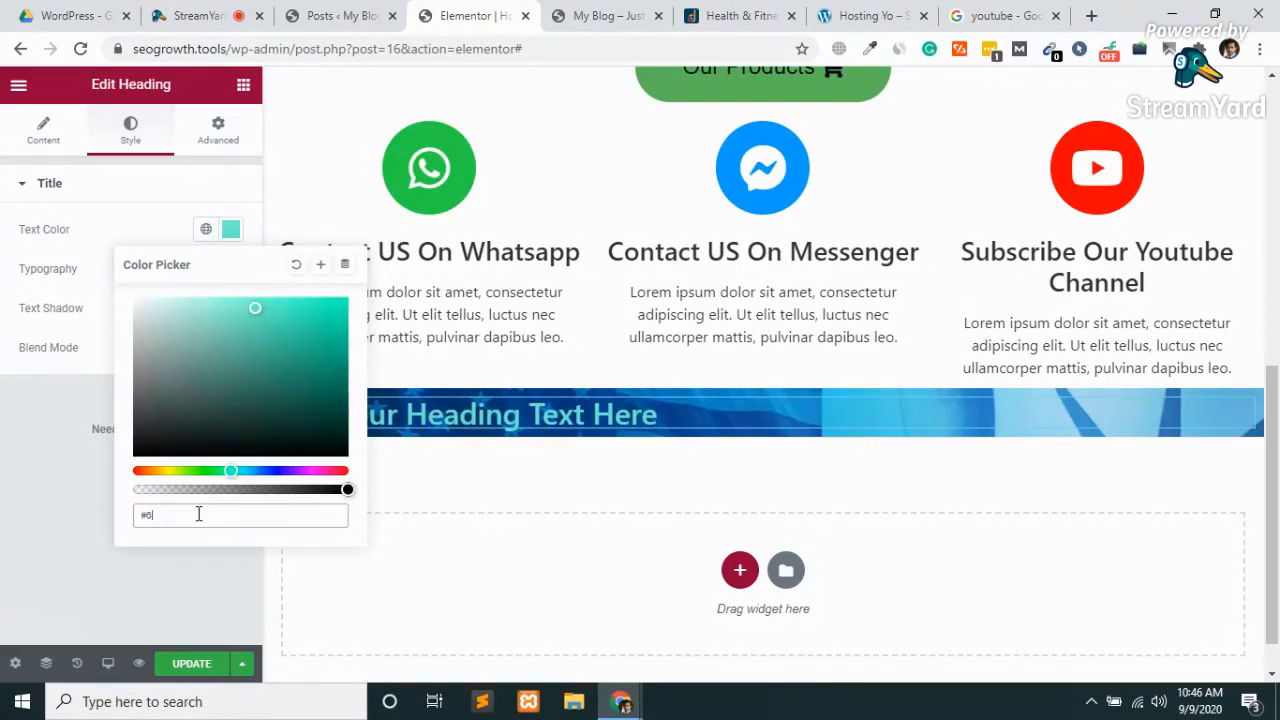
{"action": "type", "text": "ffff"}
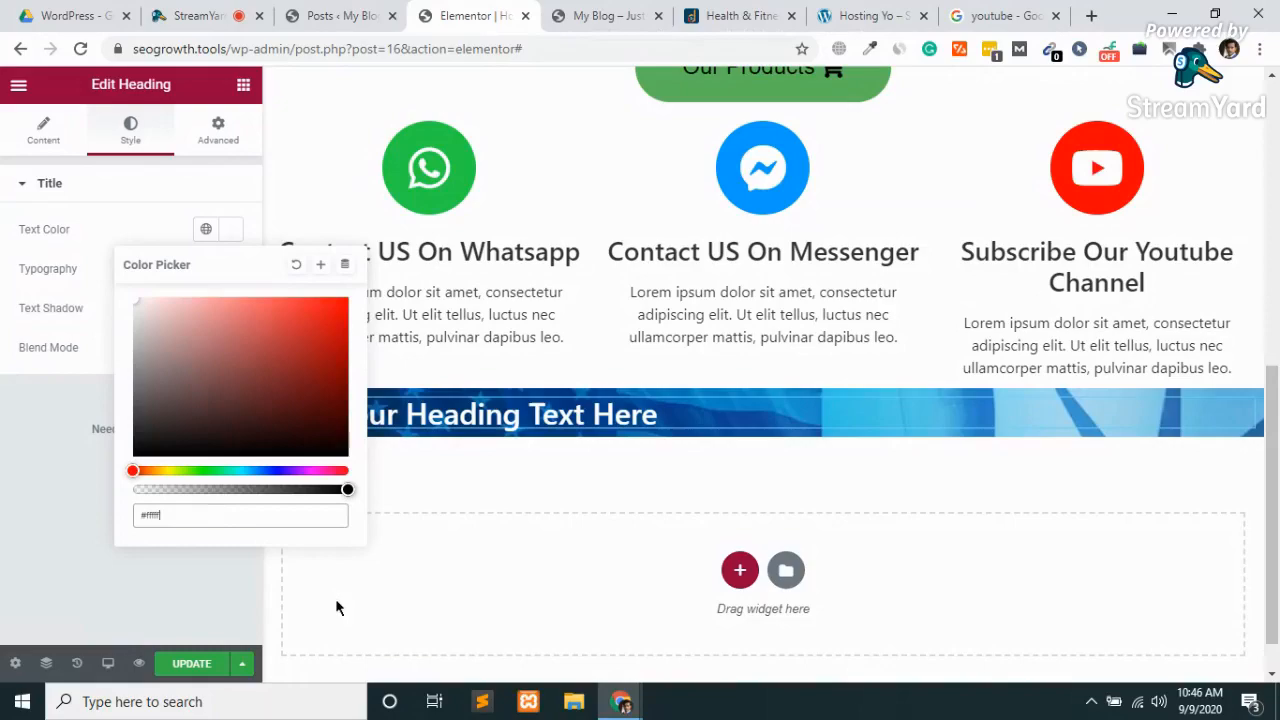
{"action": "left_click", "coordinate": [150, 572]}
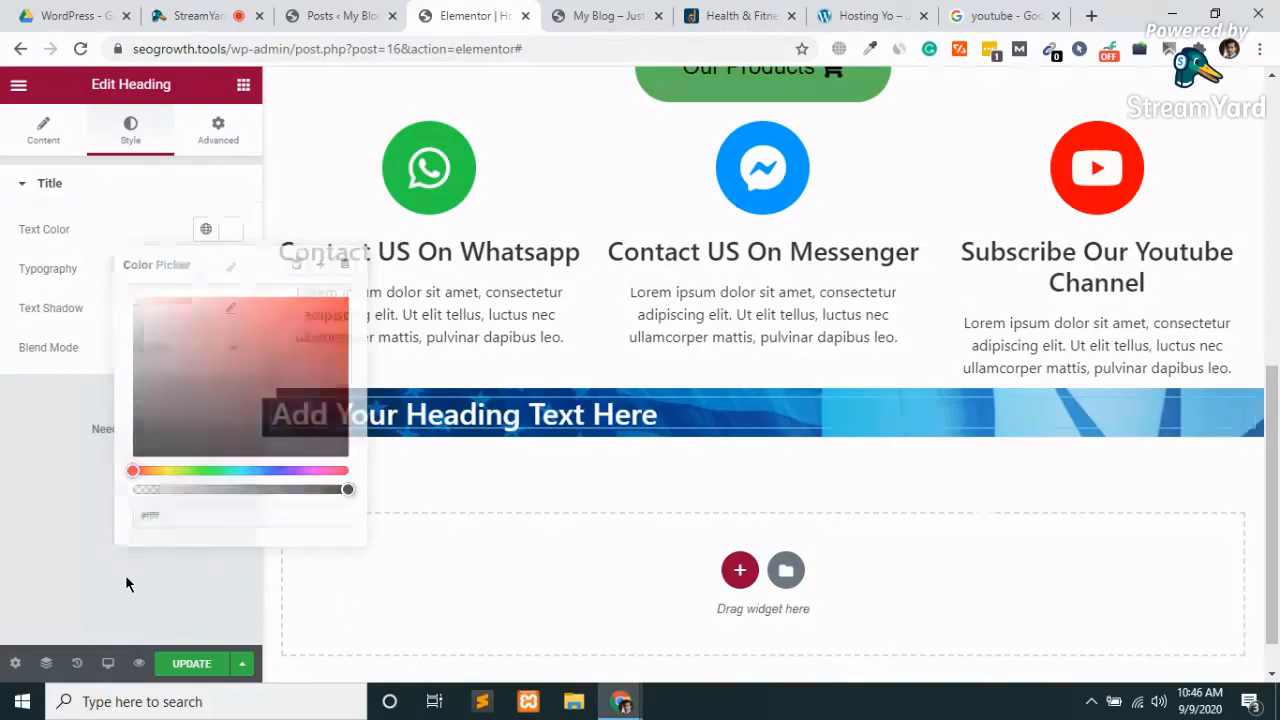
Try a pasted copy of the page's rounded Government image below the new heading, and delete it.
{"action": "scroll", "coordinate": [737, 393], "scroll_direction": "up", "scroll_amount": 6}
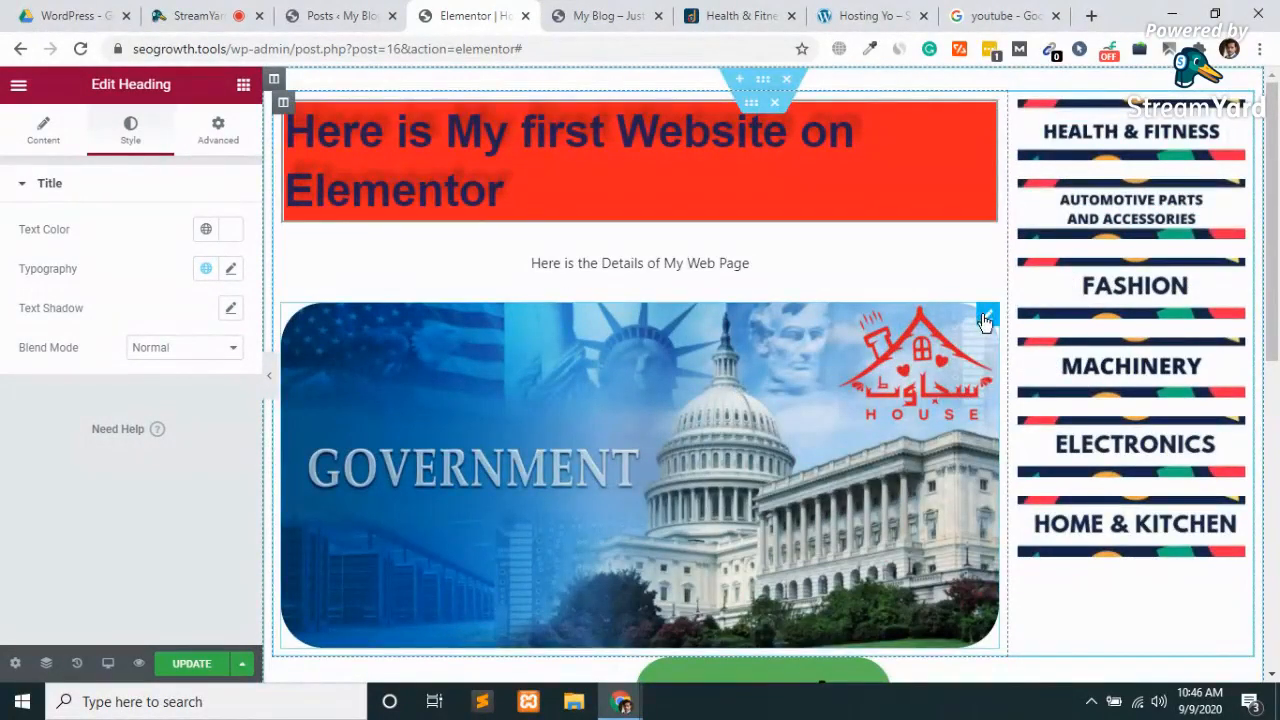
{"action": "right_click", "coordinate": [985, 320]}
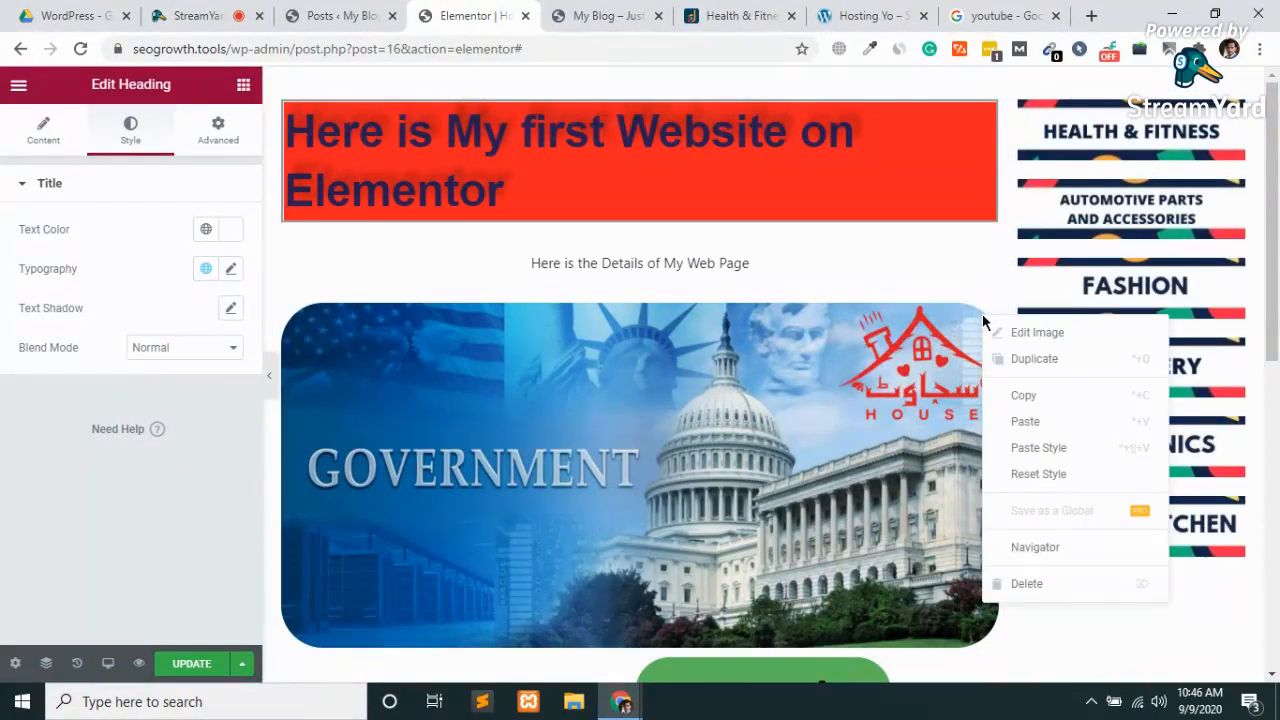
{"action": "left_click", "coordinate": [1038, 398]}
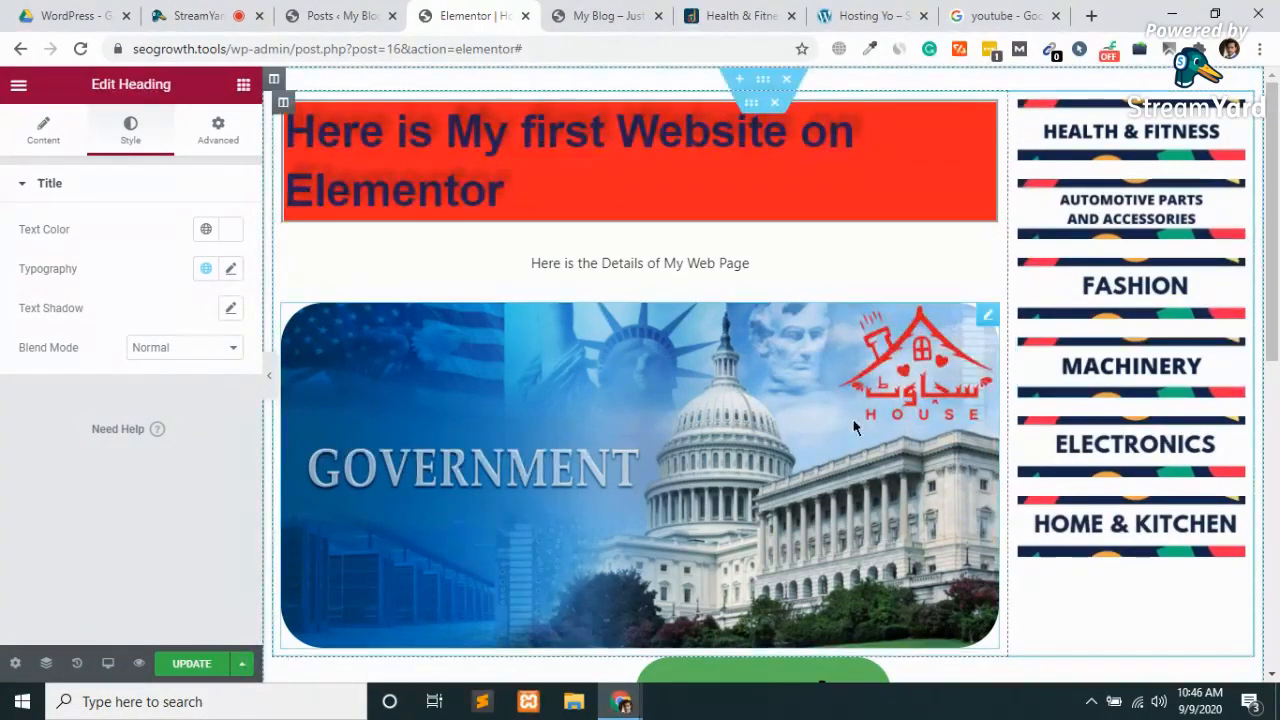
{"action": "scroll", "coordinate": [853, 427], "scroll_direction": "down", "scroll_amount": 10}
{"action": "right_click", "coordinate": [724, 376]}
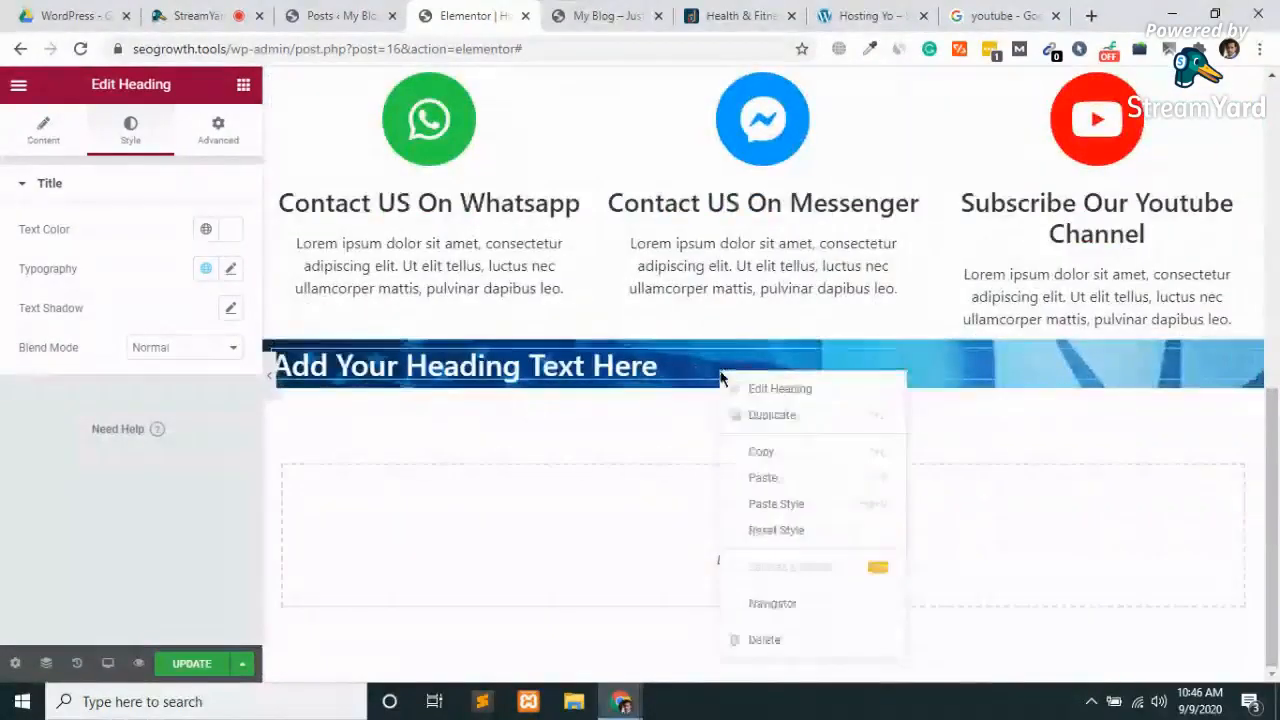
{"action": "left_click", "coordinate": [763, 482]}
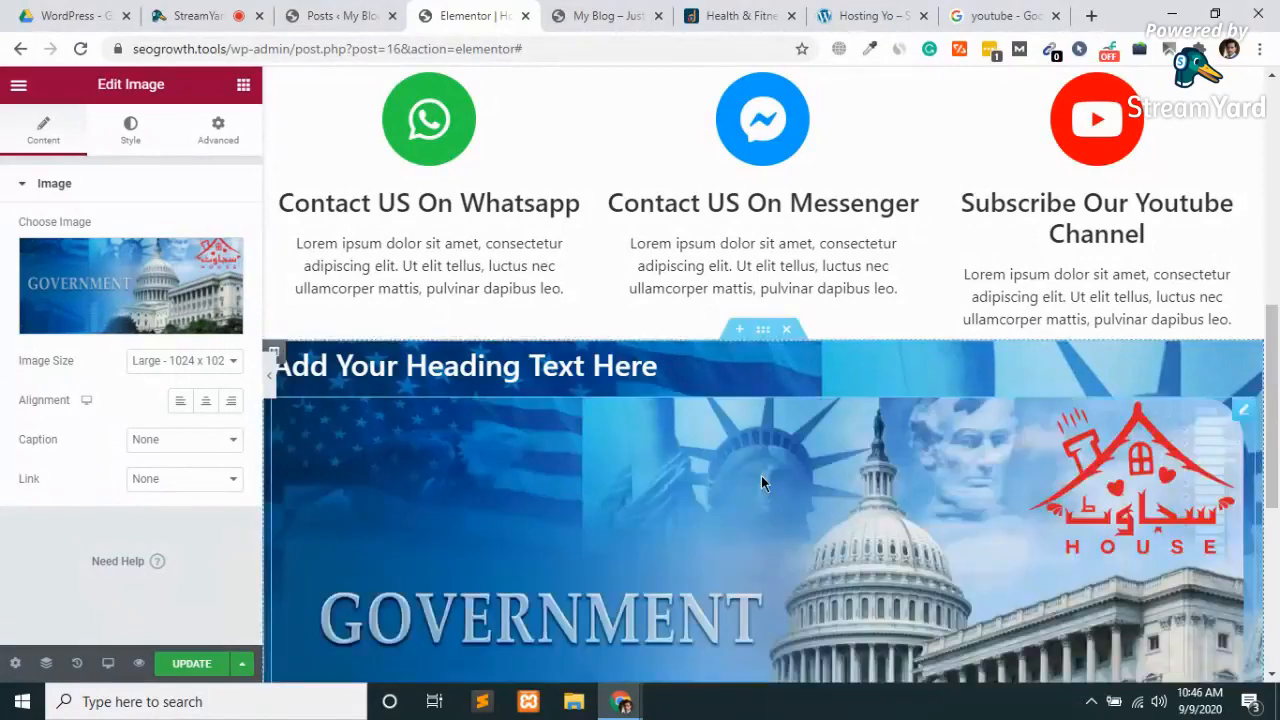
{"action": "scroll", "coordinate": [764, 484], "scroll_direction": "down", "scroll_amount": 2}
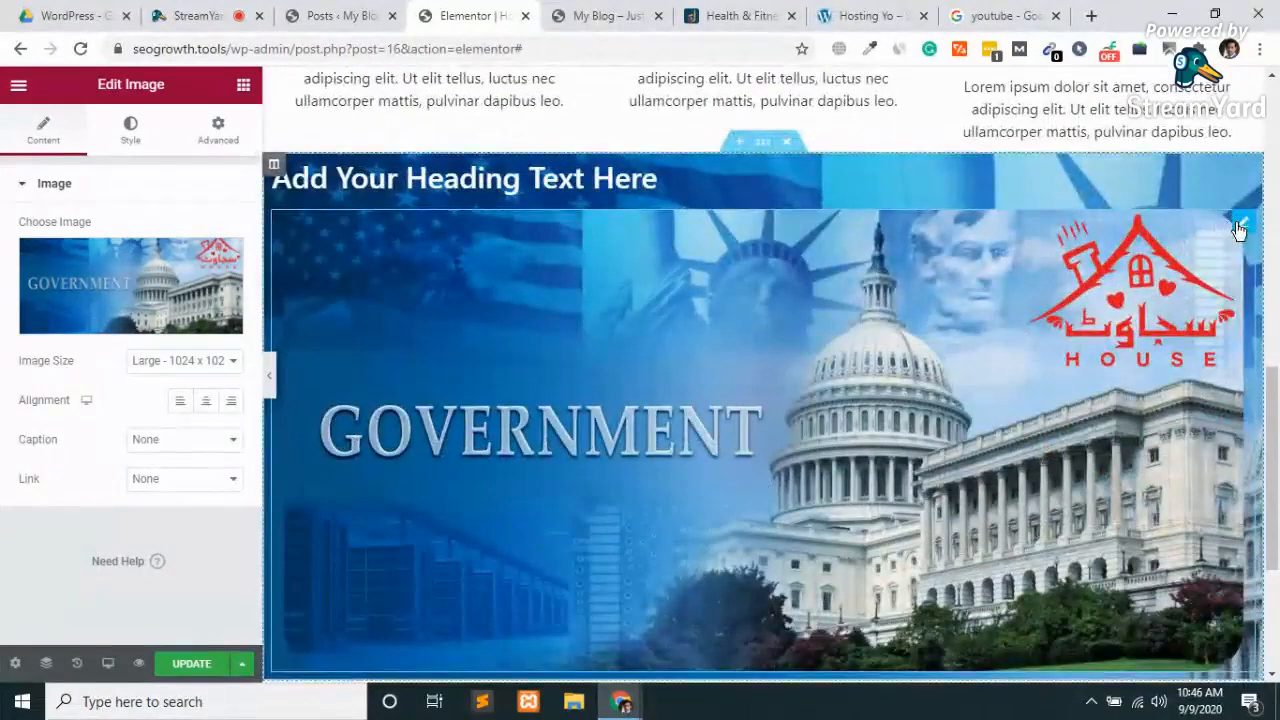
{"action": "right_click", "coordinate": [1240, 227]}
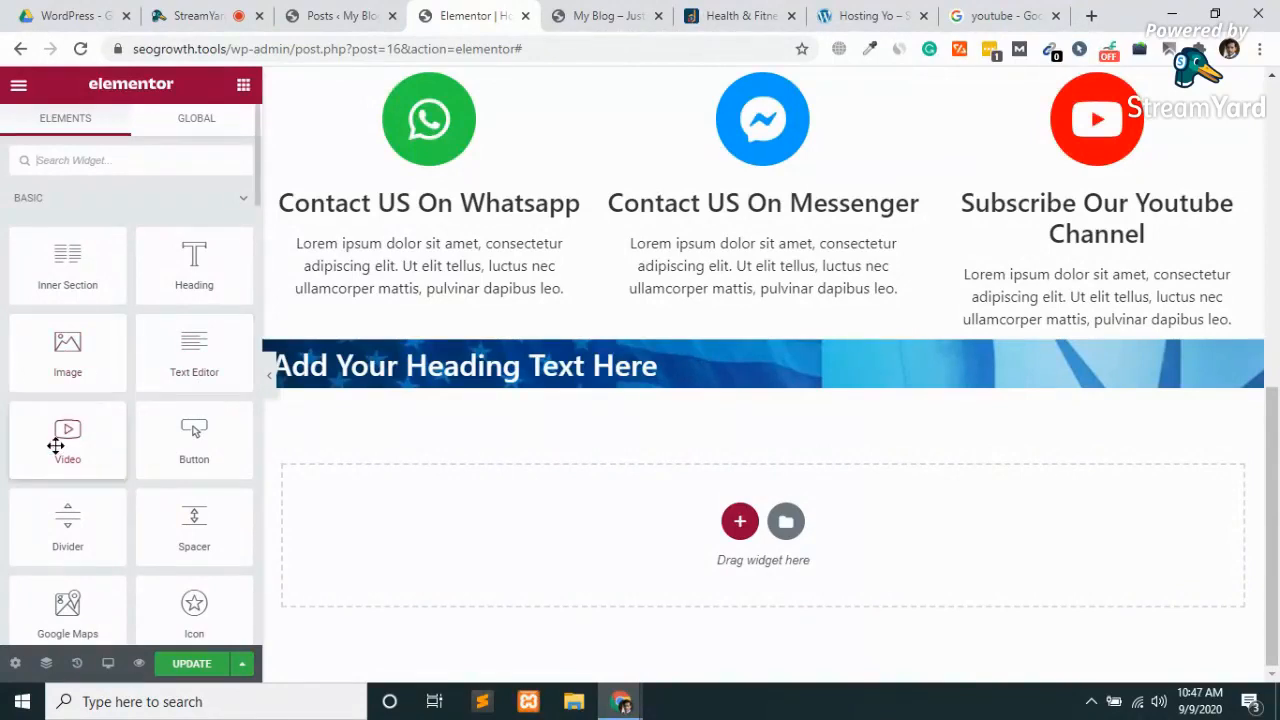
Add an Image Carousel widget below the heading in the image-background section.
{"action": "scroll", "coordinate": [61, 512], "scroll_direction": "down", "scroll_amount": 1}
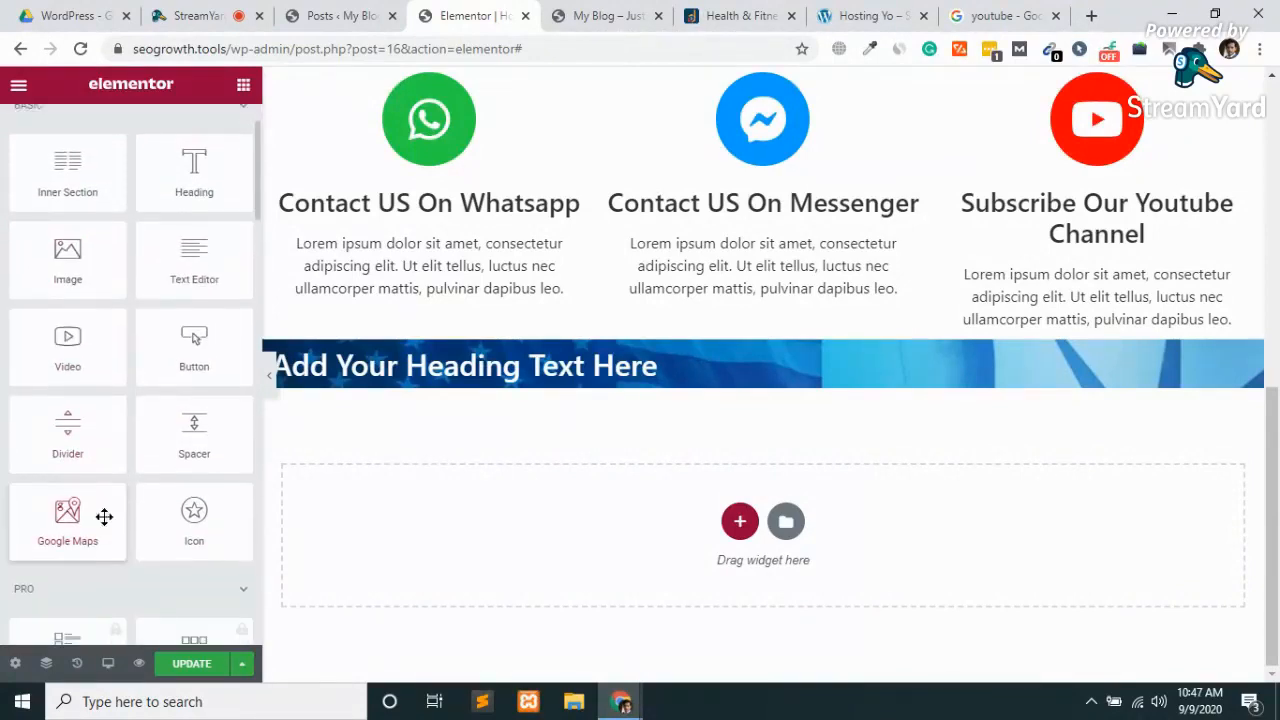
{"action": "scroll", "coordinate": [66, 513], "scroll_direction": "down", "scroll_amount": 2}
{"action": "scroll", "coordinate": [65, 513], "scroll_direction": "down", "scroll_amount": 3}
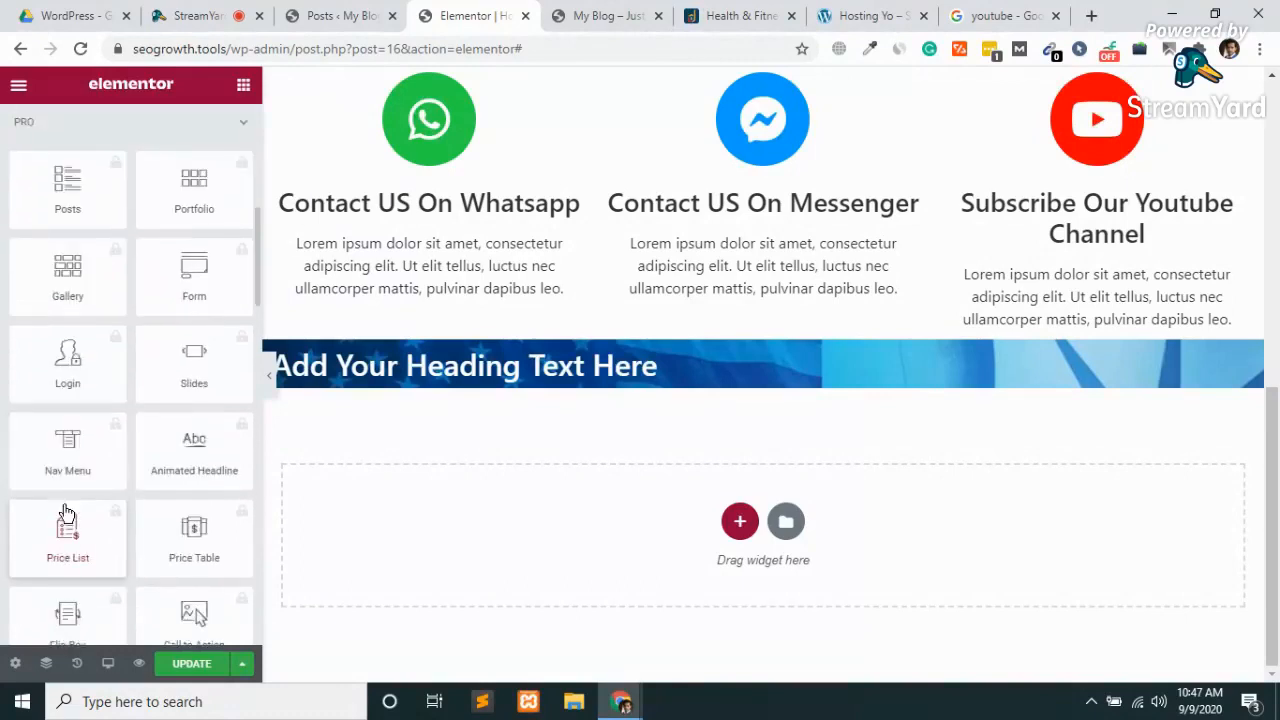
{"action": "scroll", "coordinate": [65, 513], "scroll_direction": "down", "scroll_amount": 10}
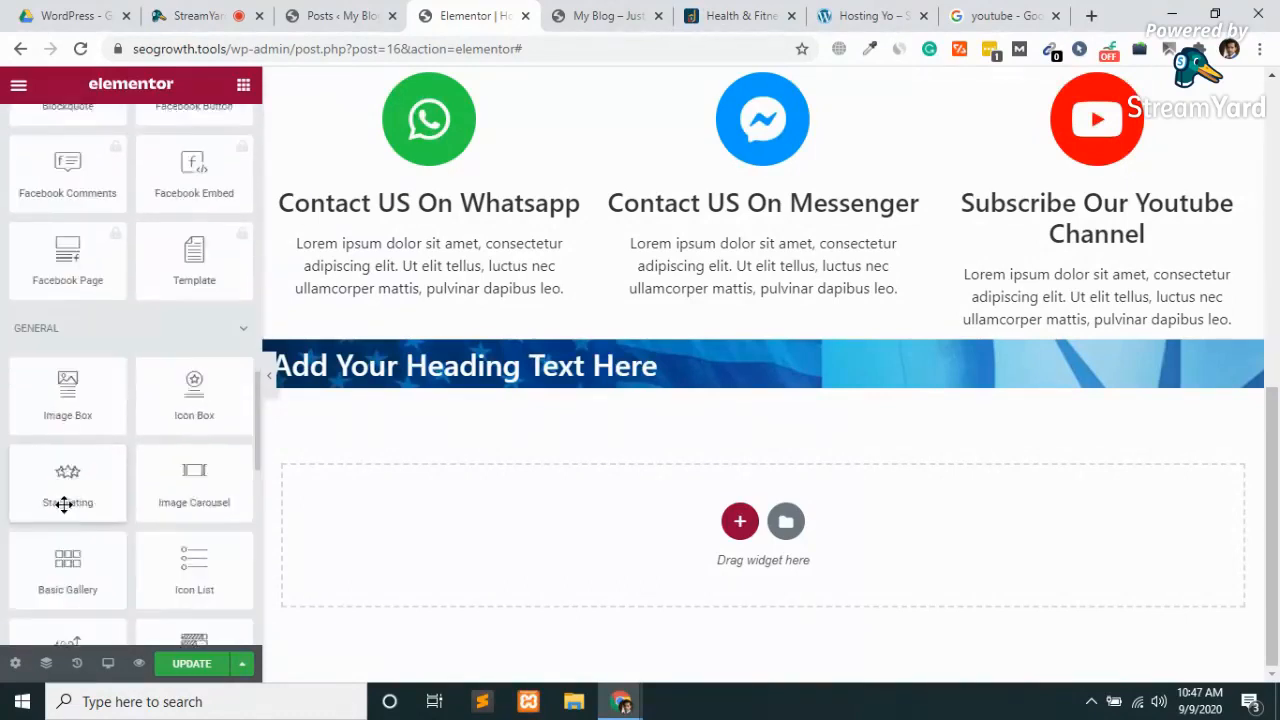
{"action": "scroll", "coordinate": [64, 504], "scroll_direction": "down", "scroll_amount": 1}
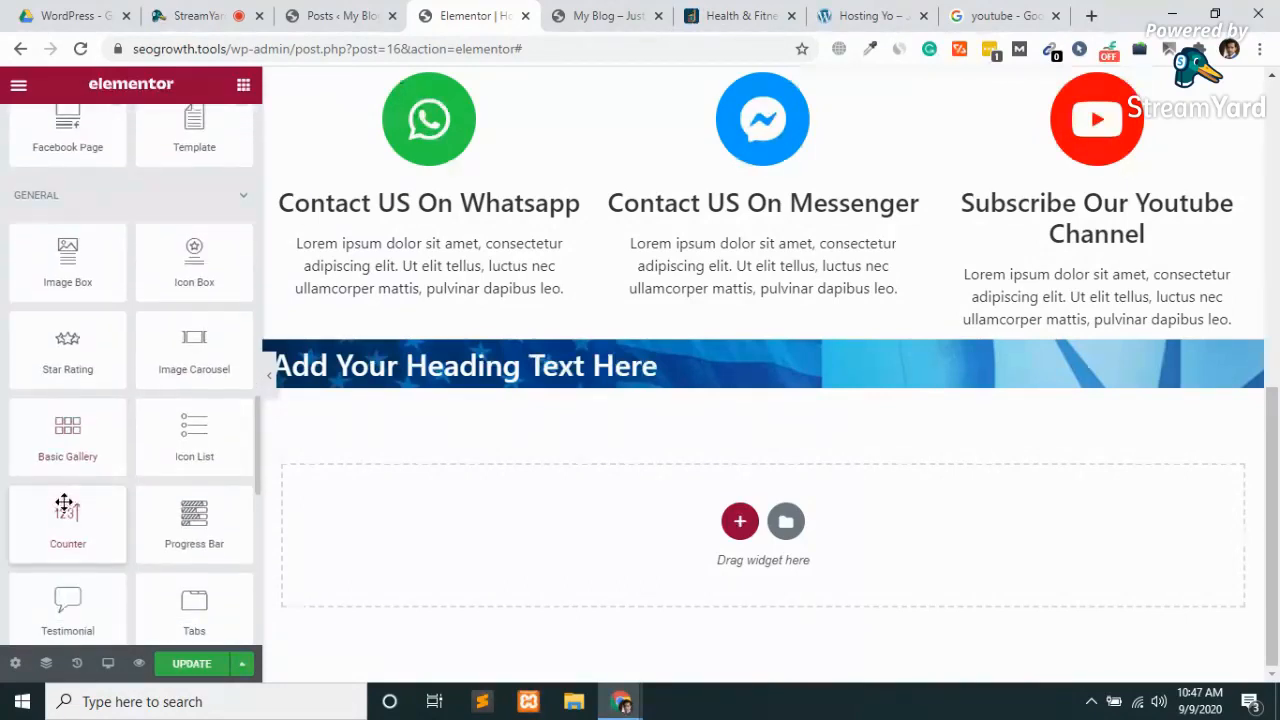
{"action": "left_click_drag", "start_coordinate": [218, 368], "coordinate": [632, 376]}
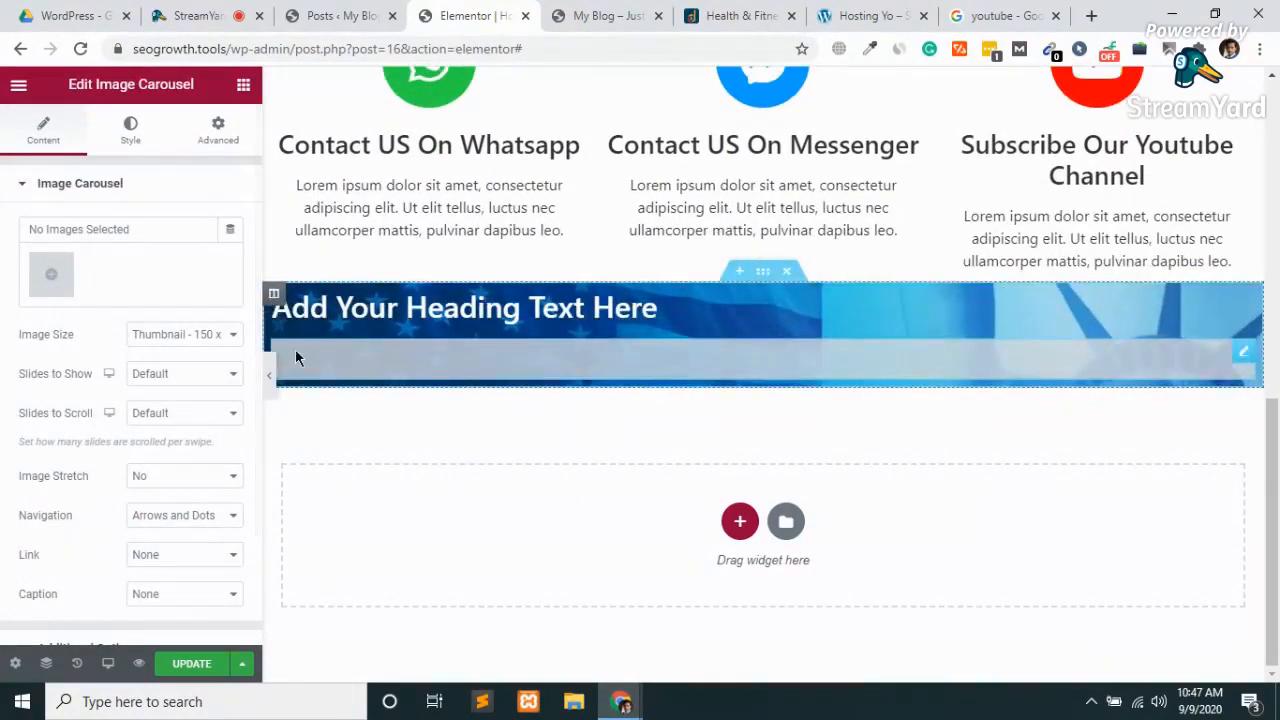
Create and insert a gallery of the six category banners, Home & Kitchen through Health & Fitness, in the image carousel.
{"action": "left_click", "coordinate": [52, 284]}
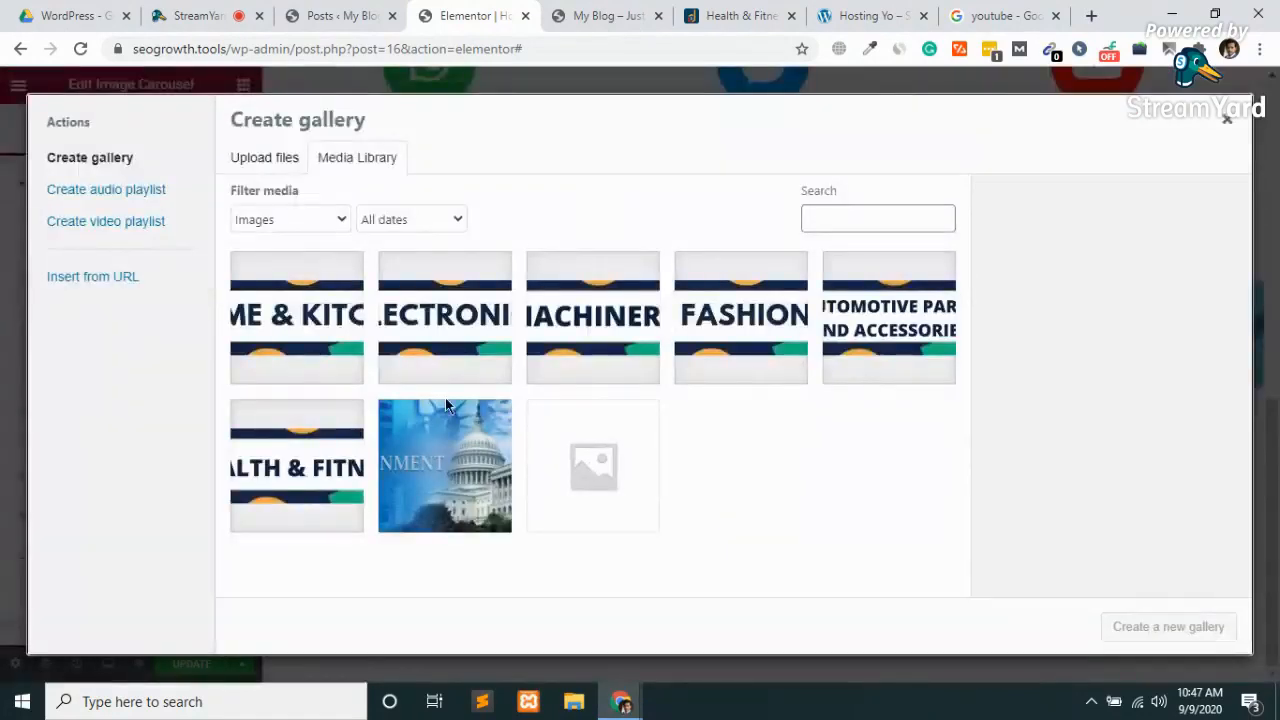
{"action": "left_click", "coordinate": [318, 333]}
{"action": "left_click", "coordinate": [449, 337]}
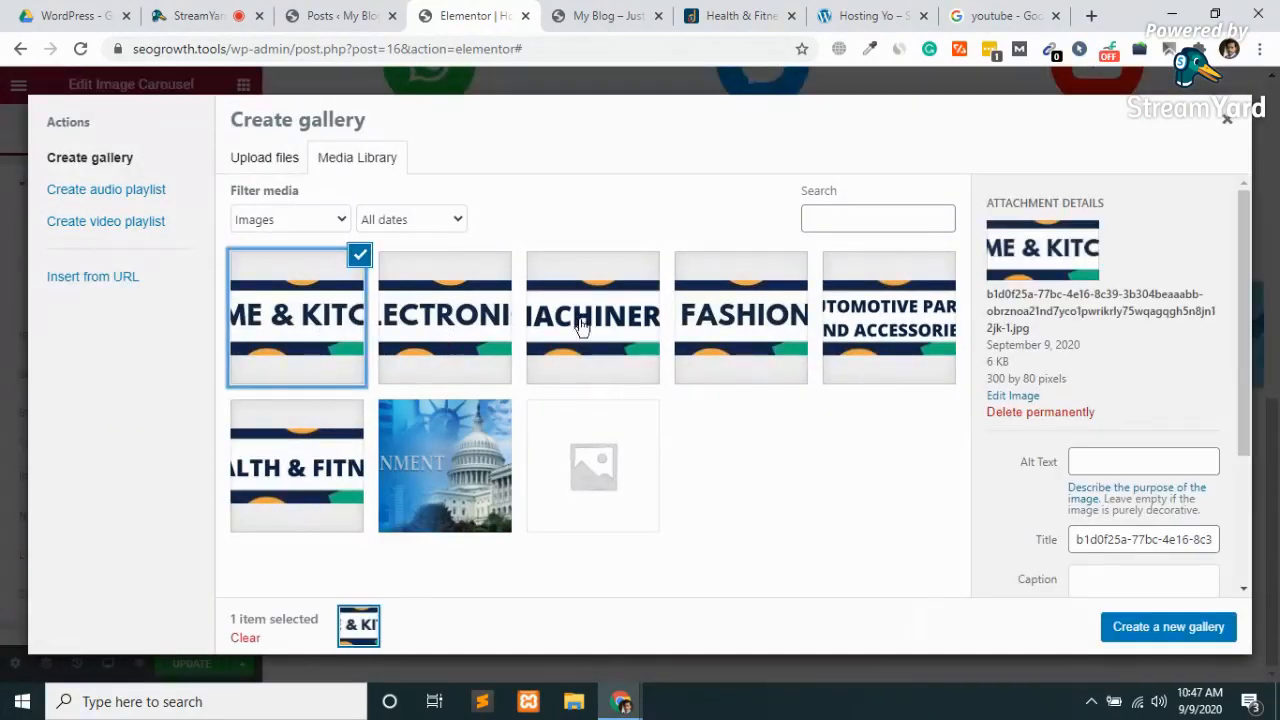
{"action": "left_click", "coordinate": [630, 325]}
{"action": "left_click", "coordinate": [757, 320]}
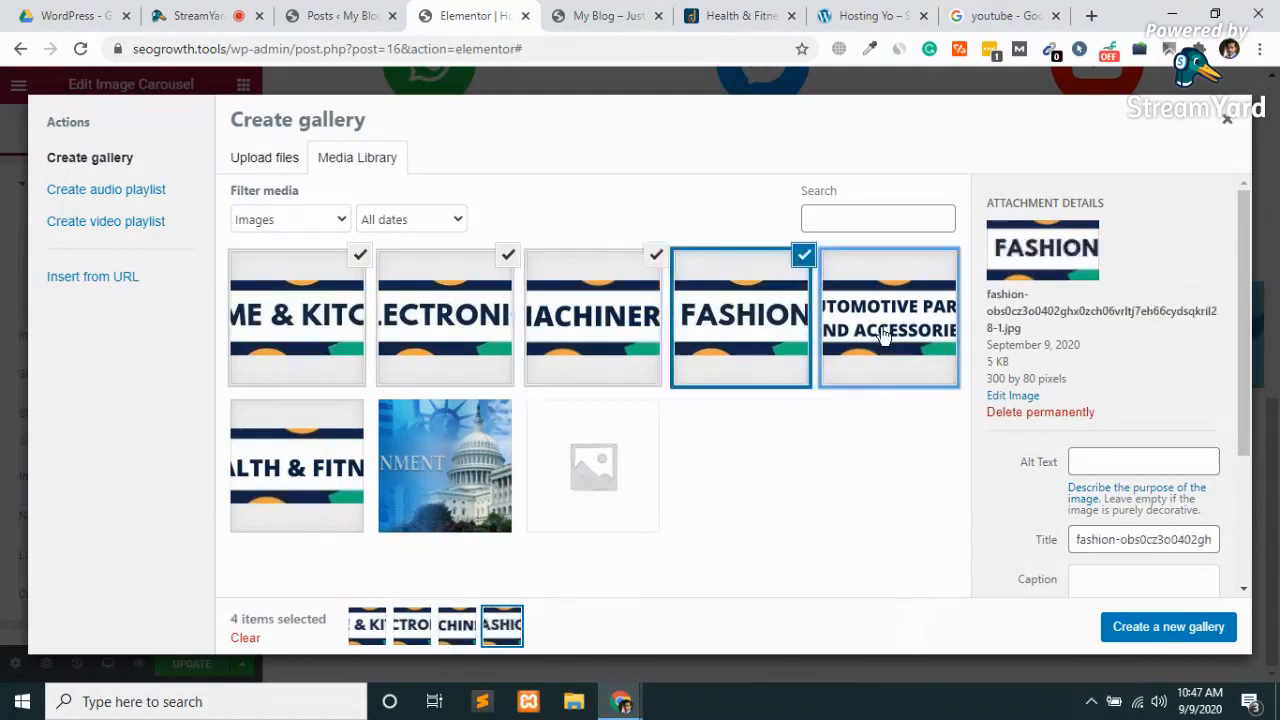
{"action": "left_click", "coordinate": [870, 335]}
{"action": "left_click", "coordinate": [340, 490]}
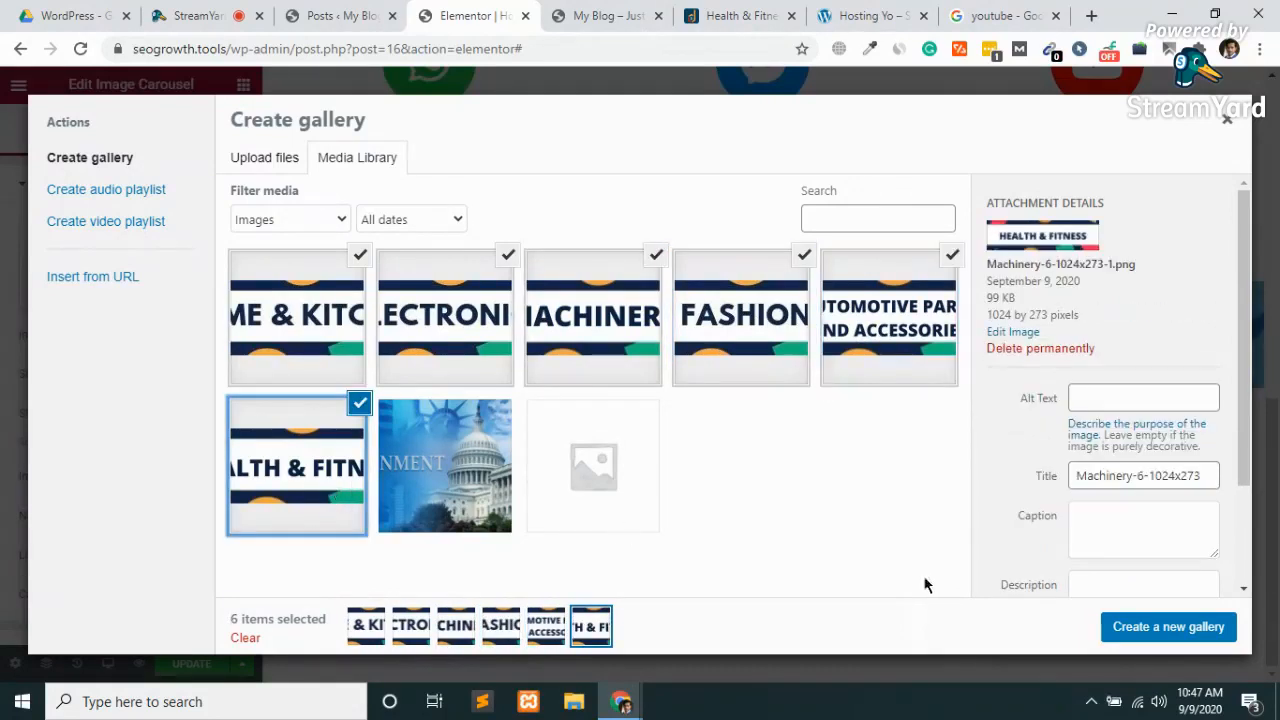
{"action": "left_click", "coordinate": [1160, 624]}
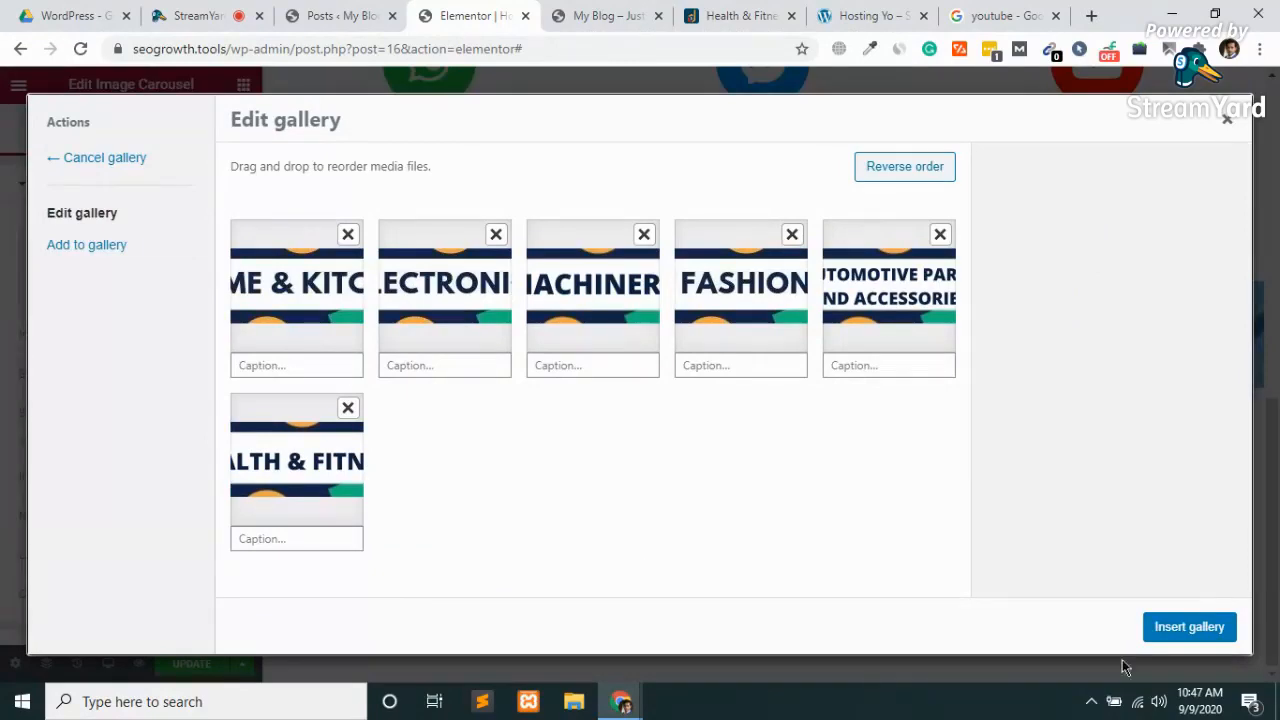
{"action": "left_click", "coordinate": [1172, 625]}
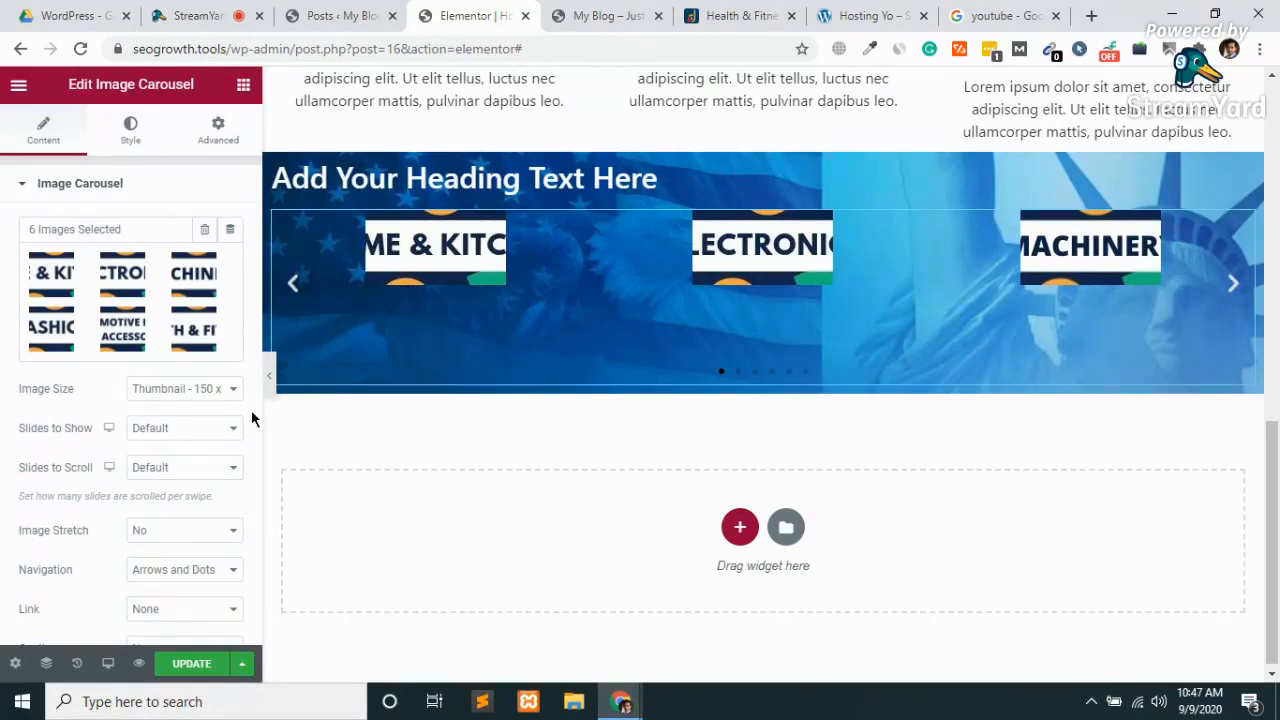
Set the carousel's image size to 1536x1536 and check the choices for slides to show and slides to scroll.
{"action": "left_click", "coordinate": [203, 400]}
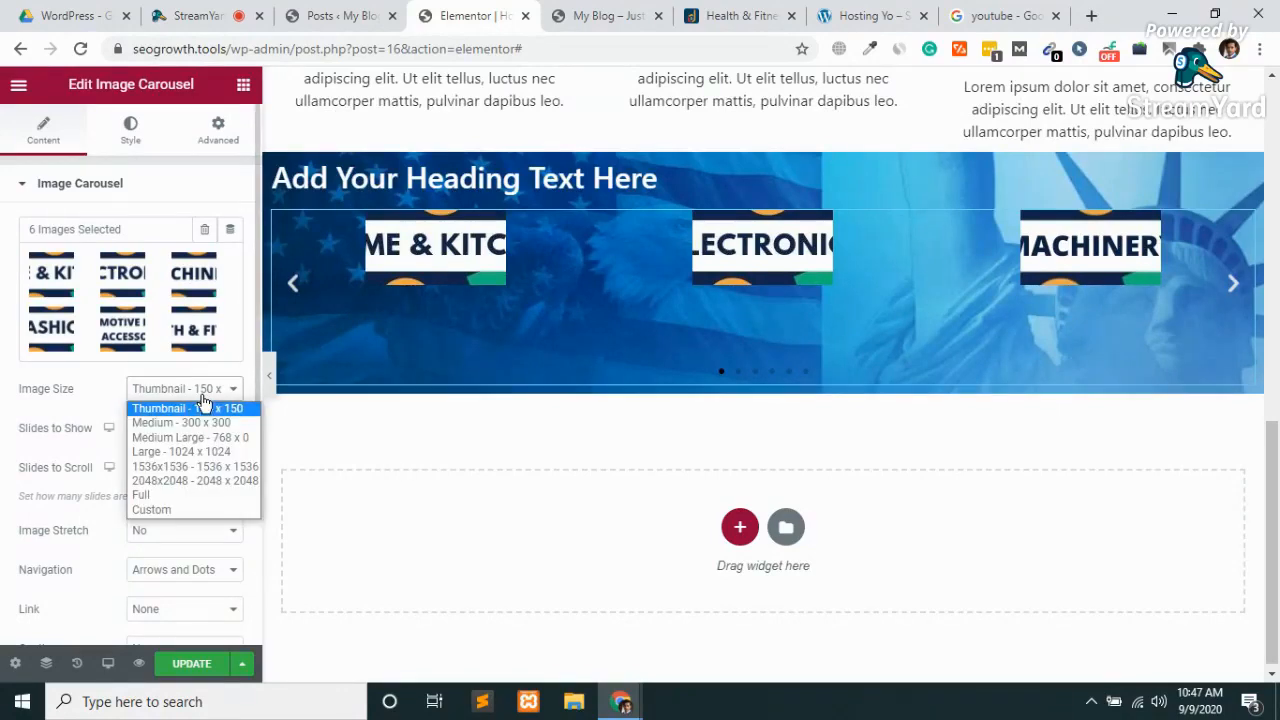
{"action": "left_click", "coordinate": [184, 467]}
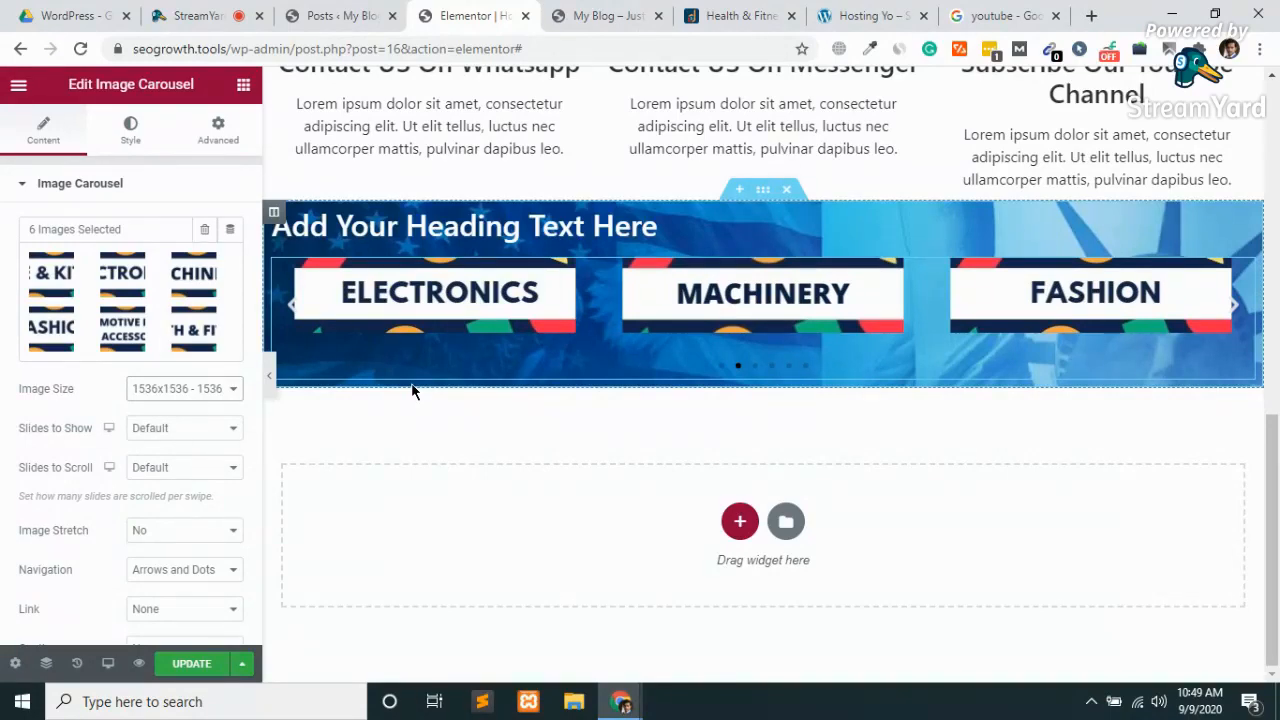
{"action": "left_click", "coordinate": [172, 429]}
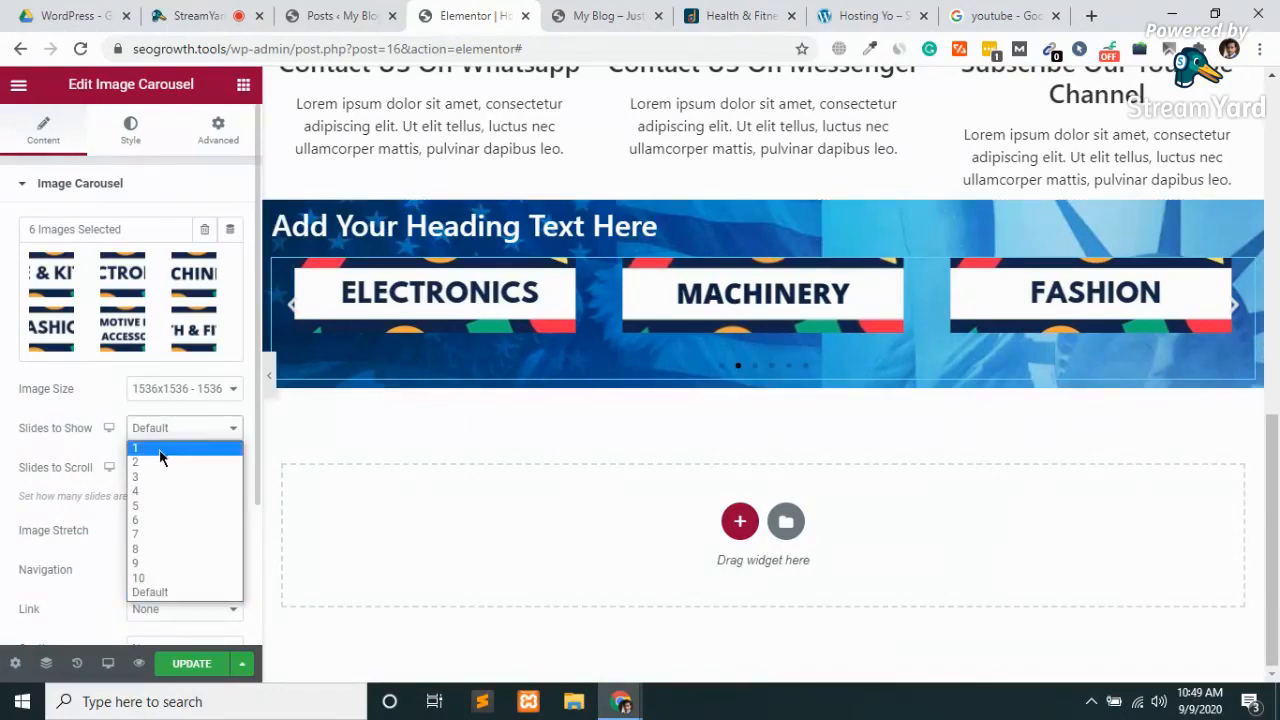
{"action": "left_click", "coordinate": [81, 433]}
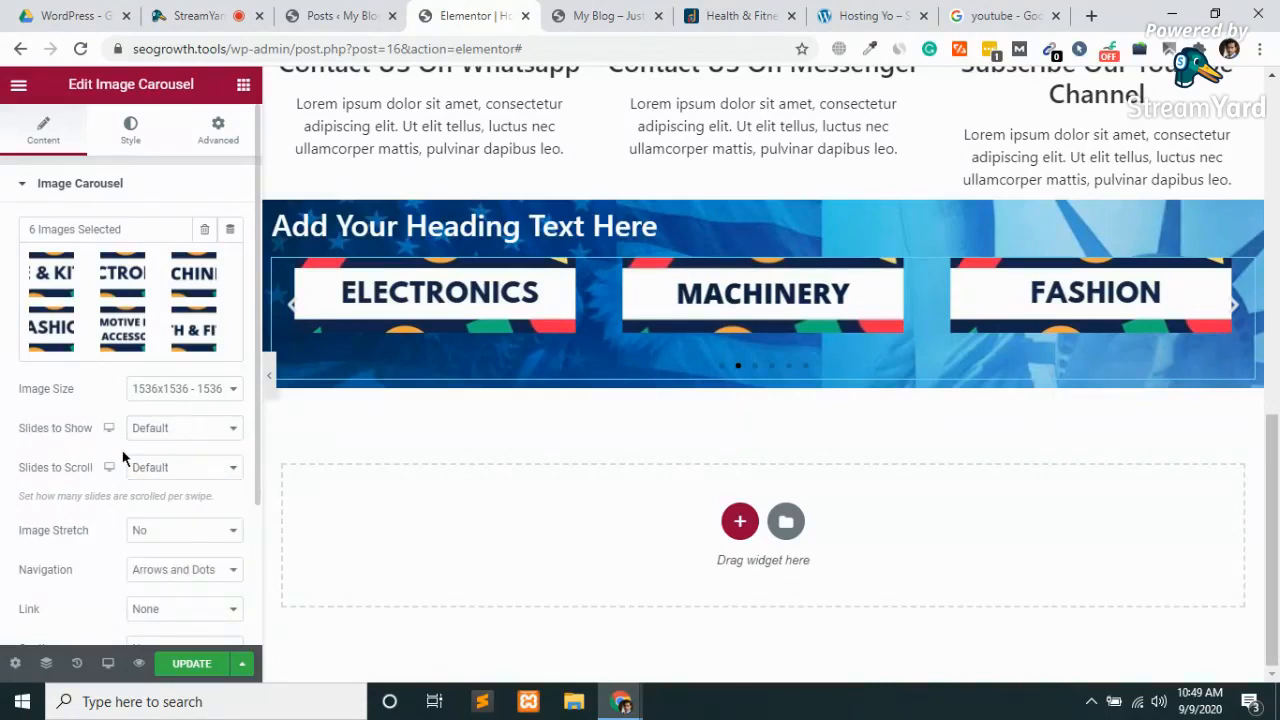
{"action": "left_click", "coordinate": [171, 470]}
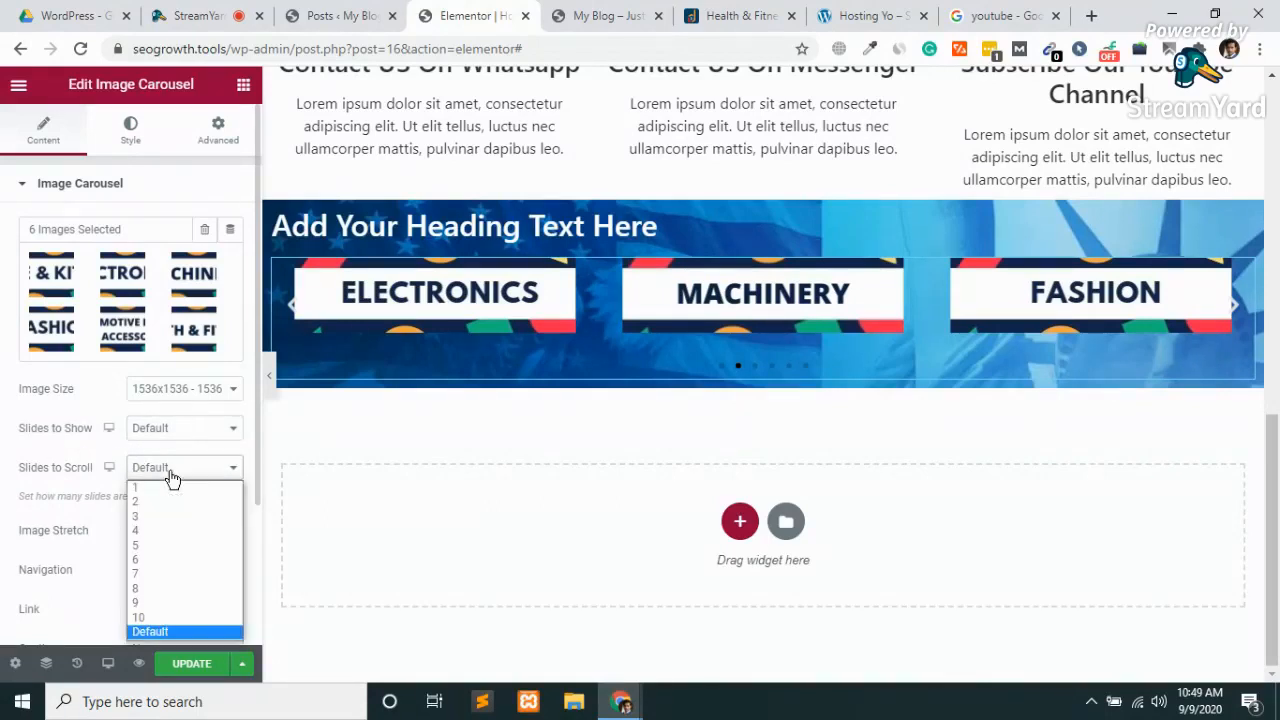
{"action": "left_click", "coordinate": [171, 474]}
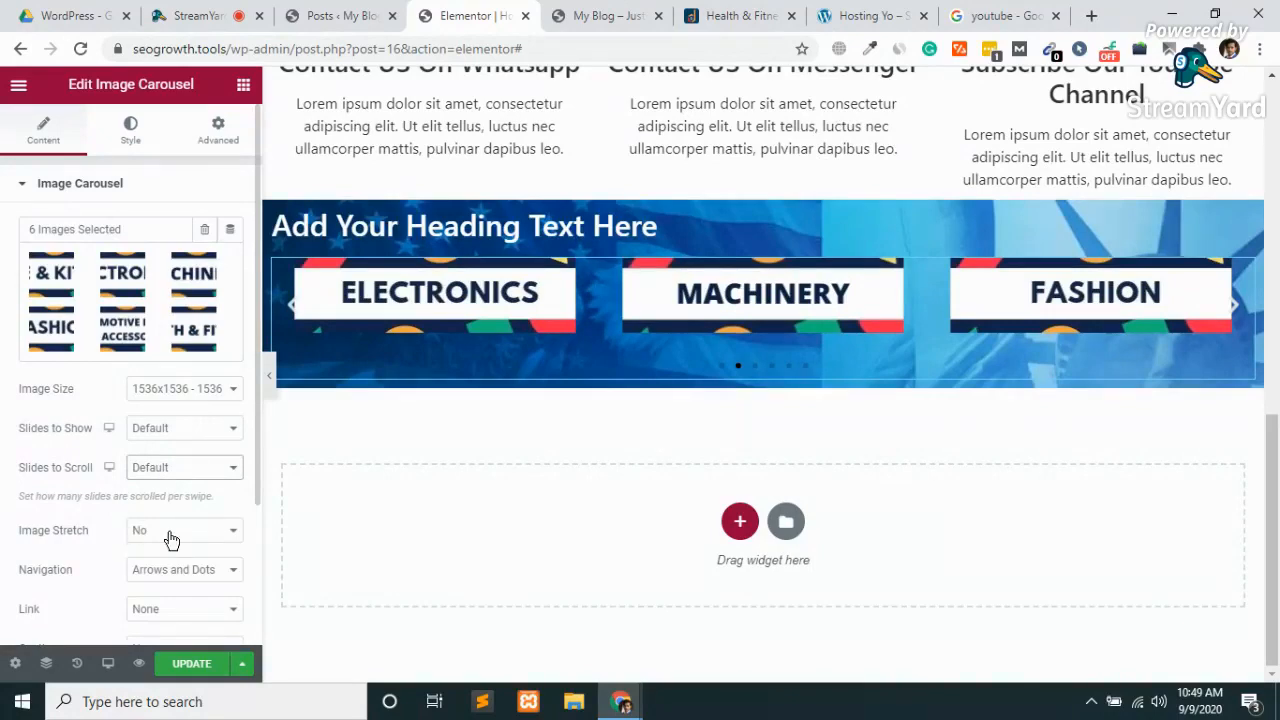
Try the carousel with its navigation set to None, and set the navigation to Arrows.
{"action": "left_click", "coordinate": [176, 576]}
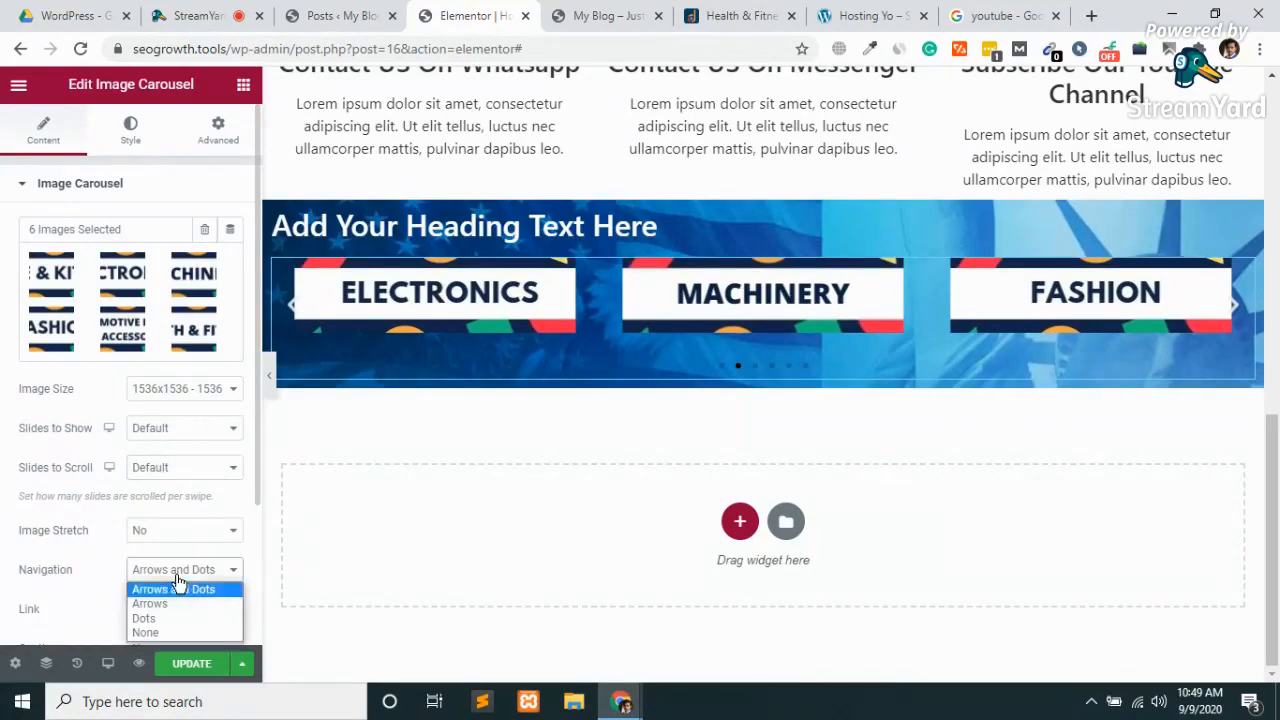
{"action": "left_click", "coordinate": [160, 633]}
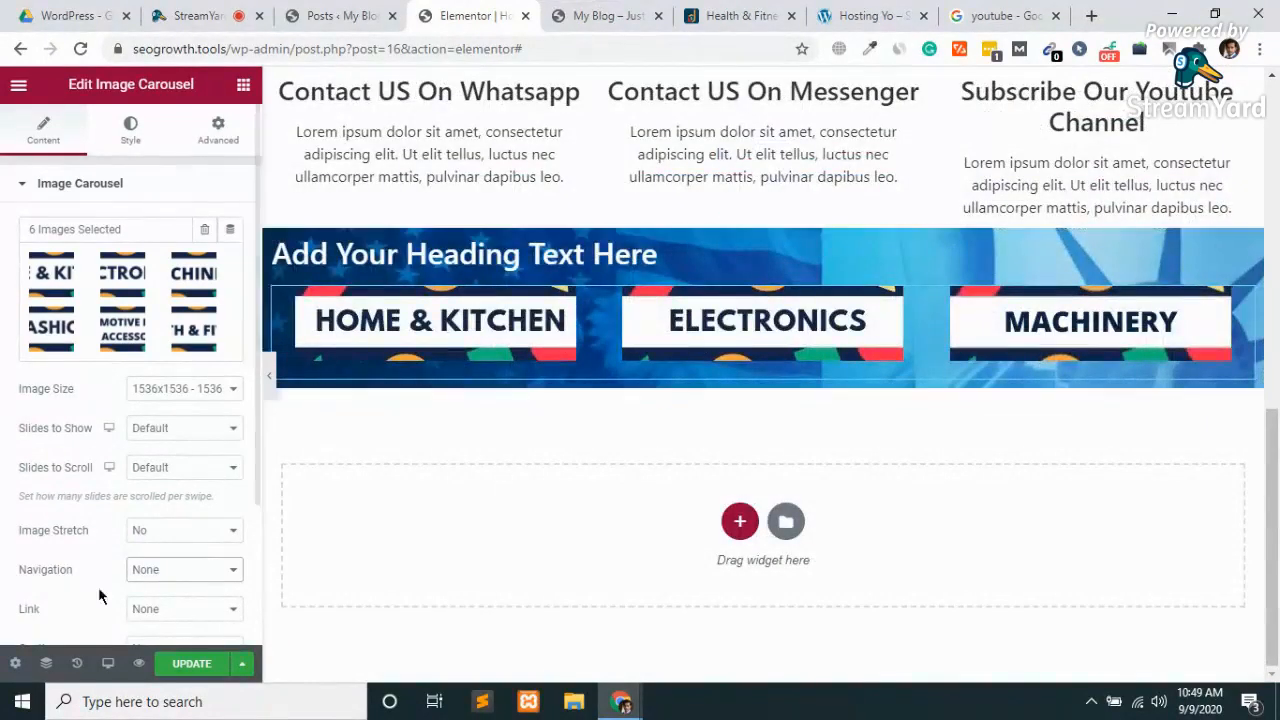
{"action": "left_click", "coordinate": [163, 611]}
{"action": "left_click", "coordinate": [163, 611]}
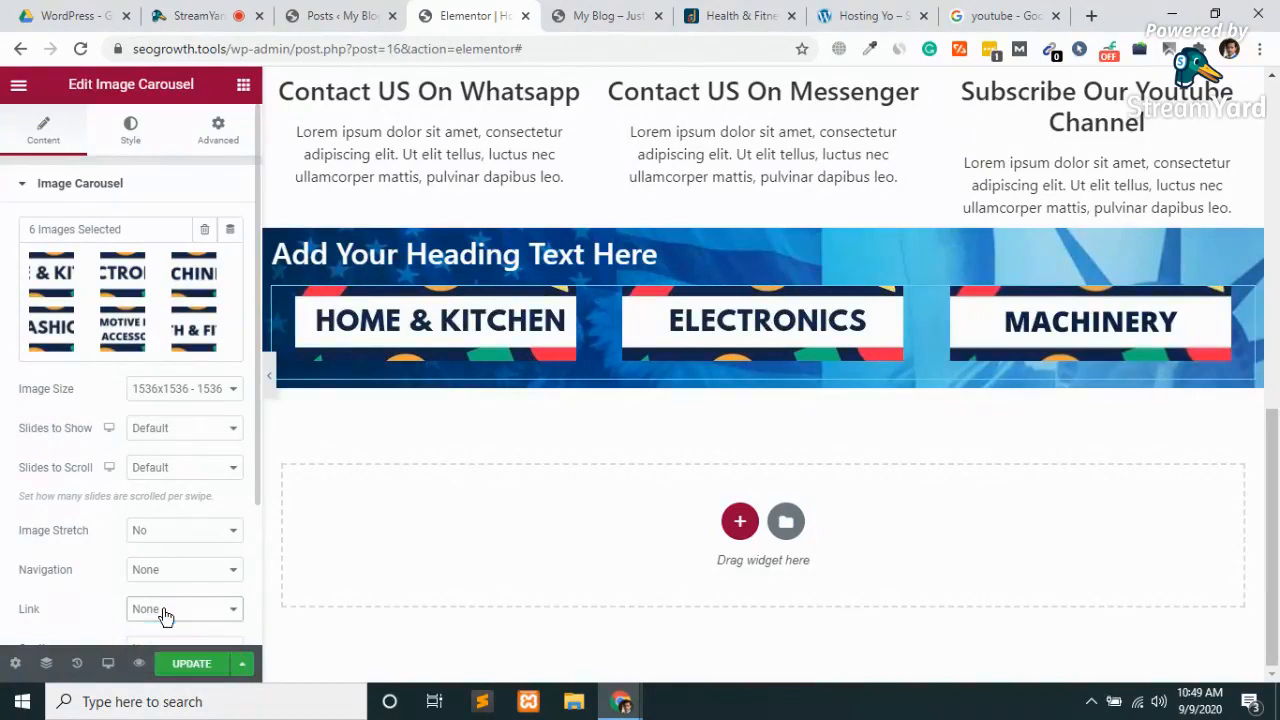
{"action": "left_click", "coordinate": [197, 575]}
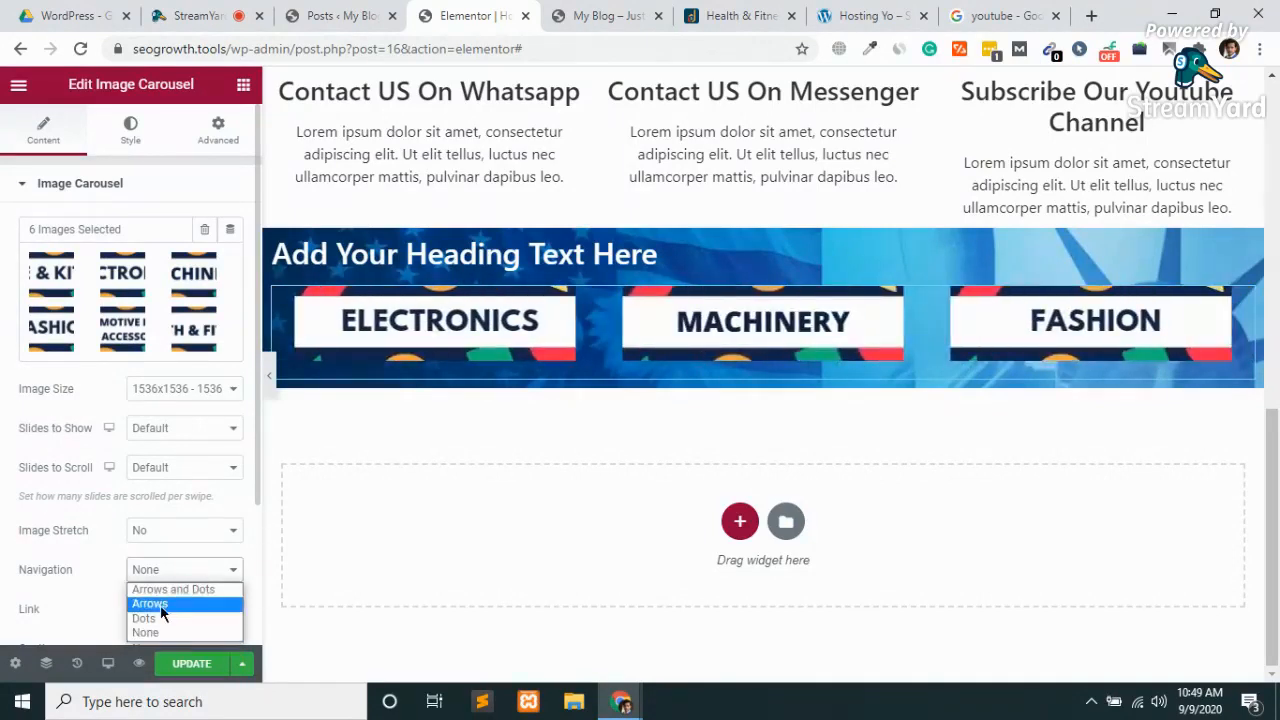
{"action": "left_click", "coordinate": [156, 605]}
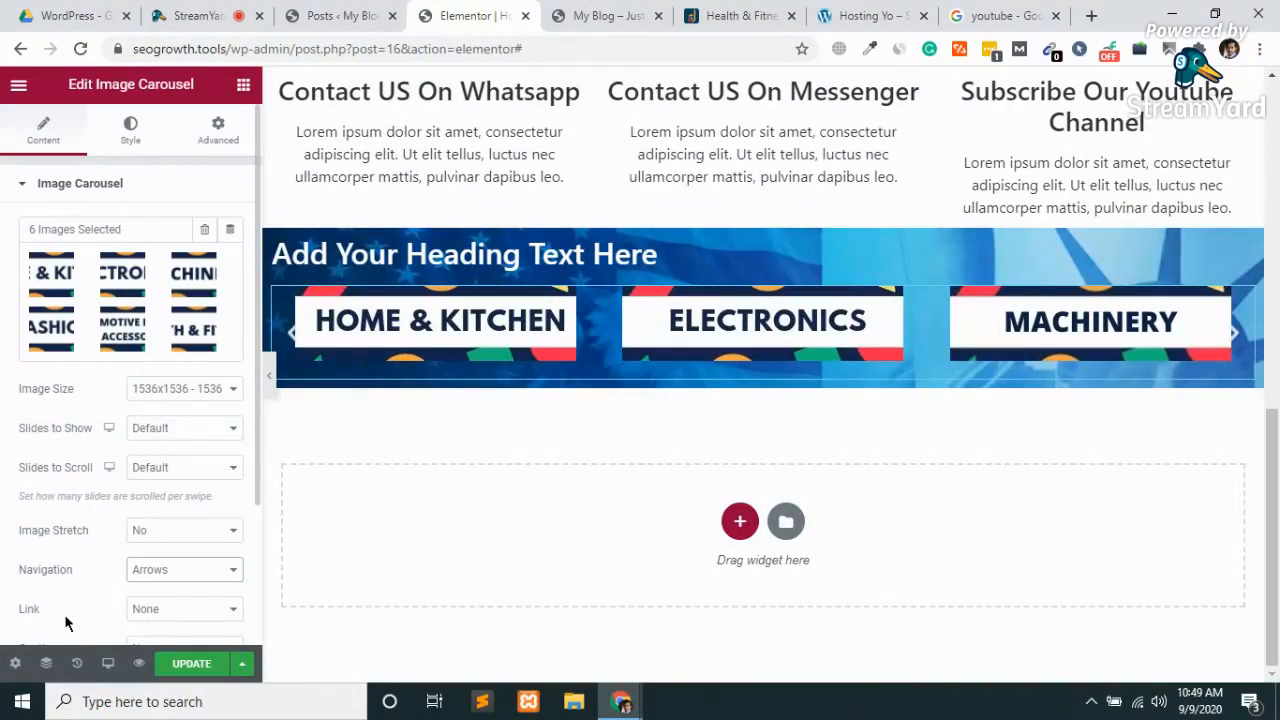
Open the carousel's additional options to review its autoplay, loop and animation settings.
{"action": "scroll", "coordinate": [64, 614], "scroll_direction": "down", "scroll_amount": 3}
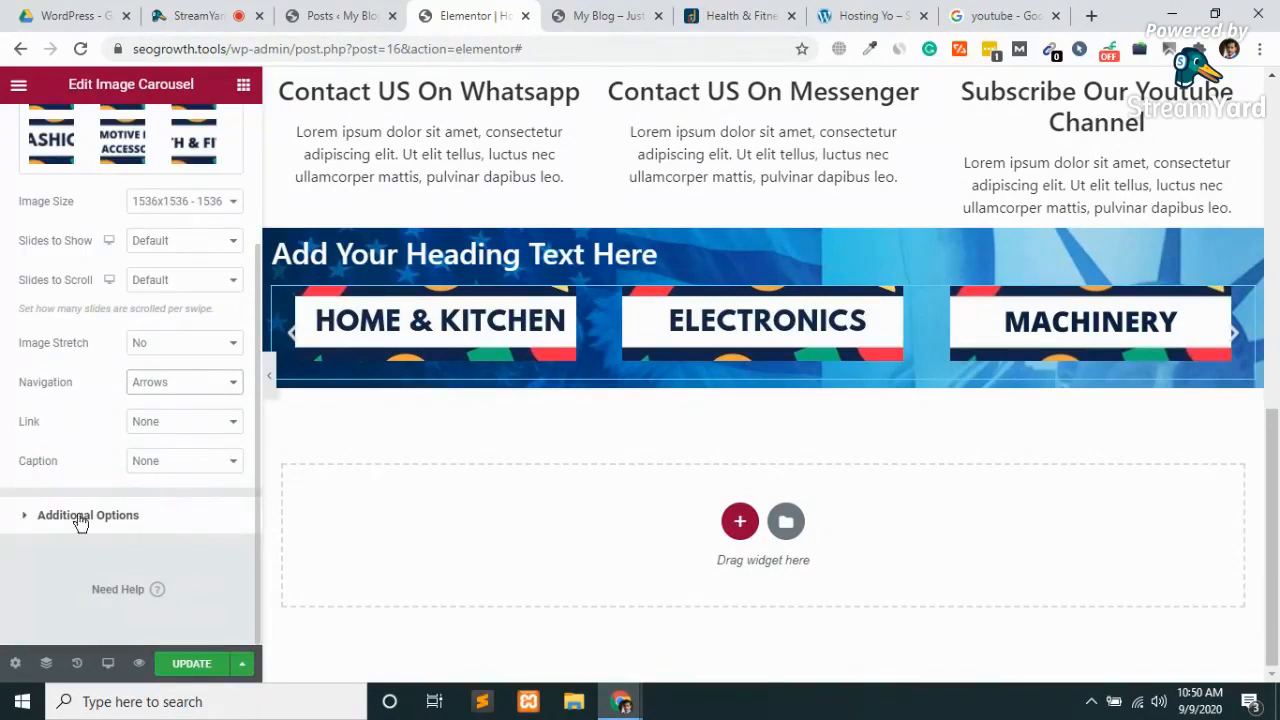
{"action": "left_click", "coordinate": [68, 518]}
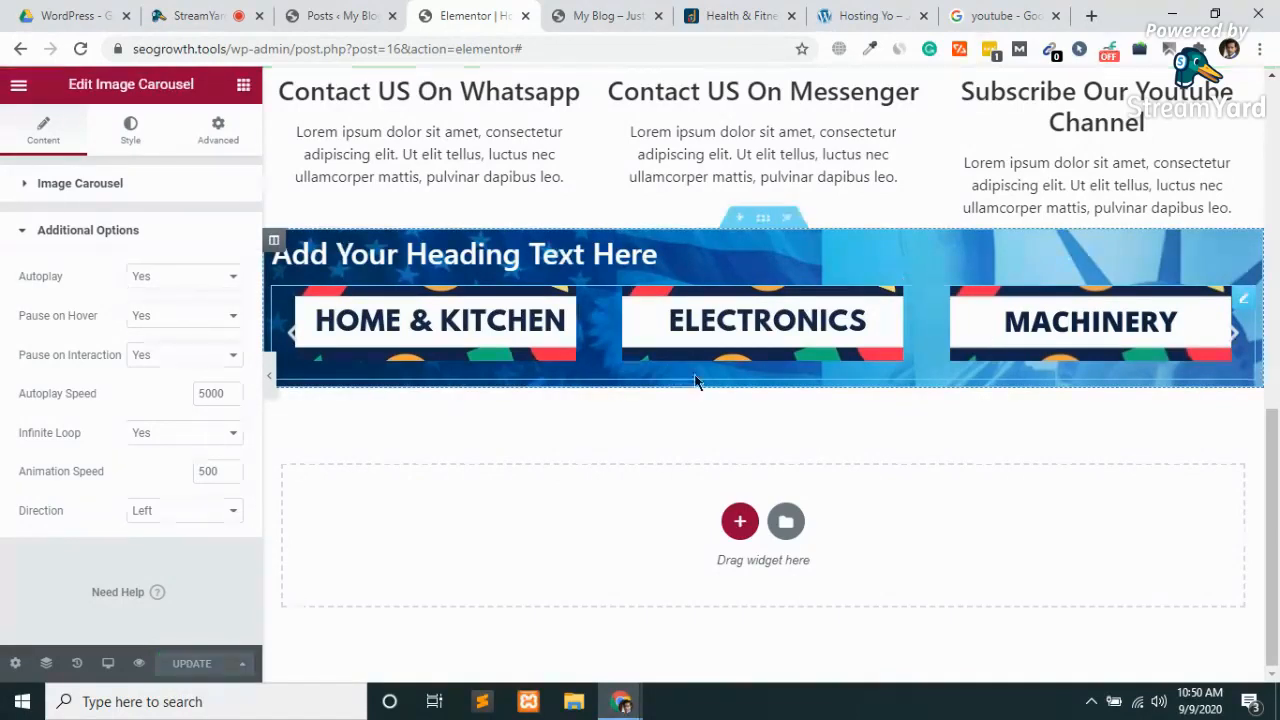
{"action": "scroll", "coordinate": [437, 455], "scroll_direction": "up", "scroll_amount": 2}
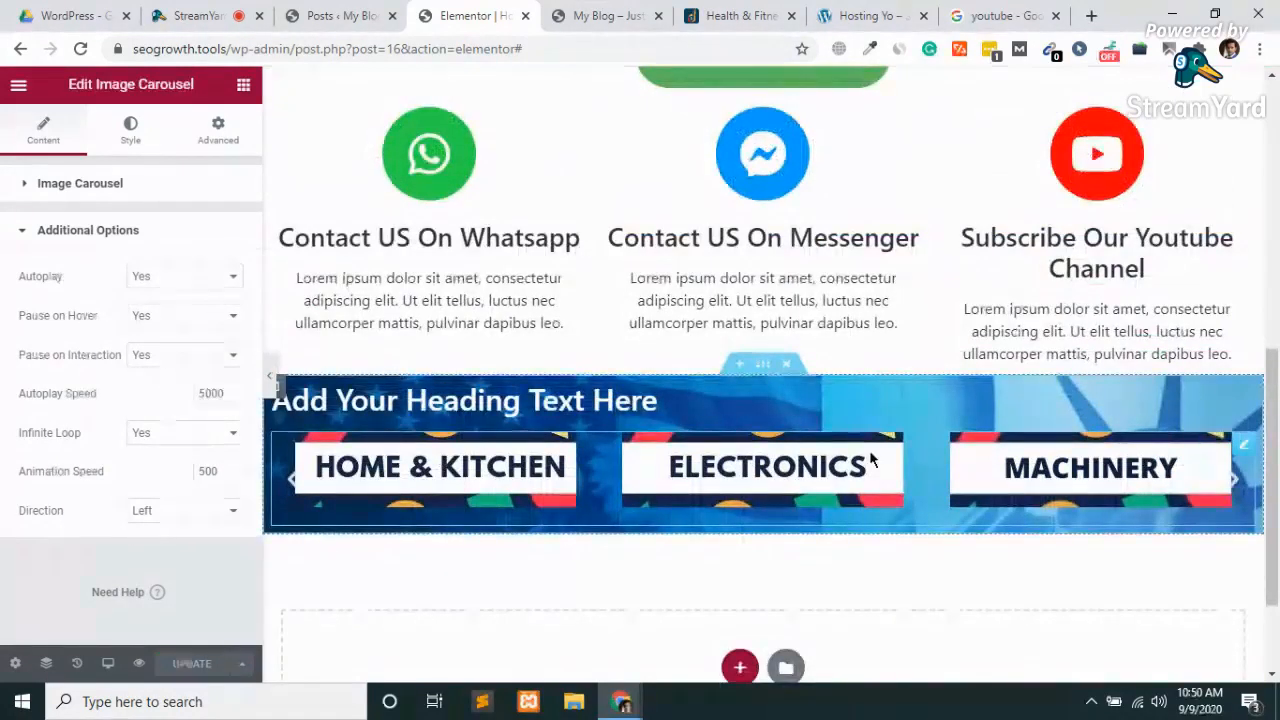
{"action": "right_click", "coordinate": [1248, 453]}
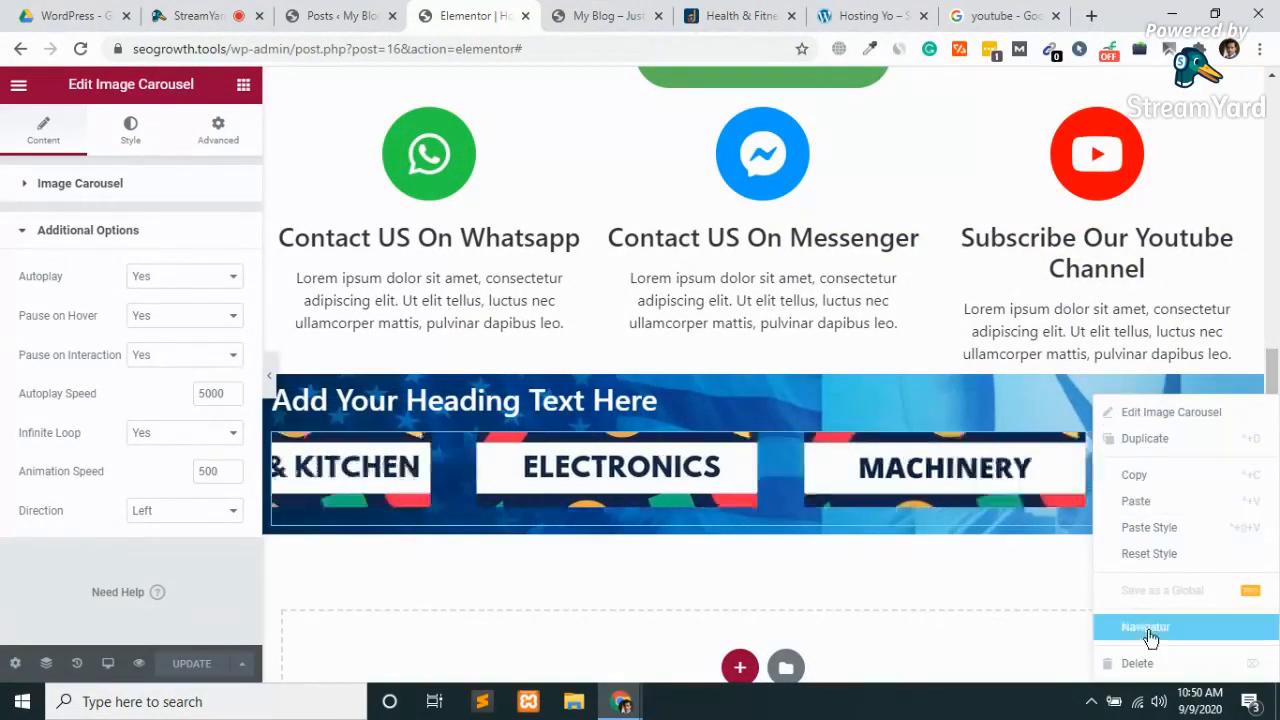
{"action": "left_click", "coordinate": [914, 549]}
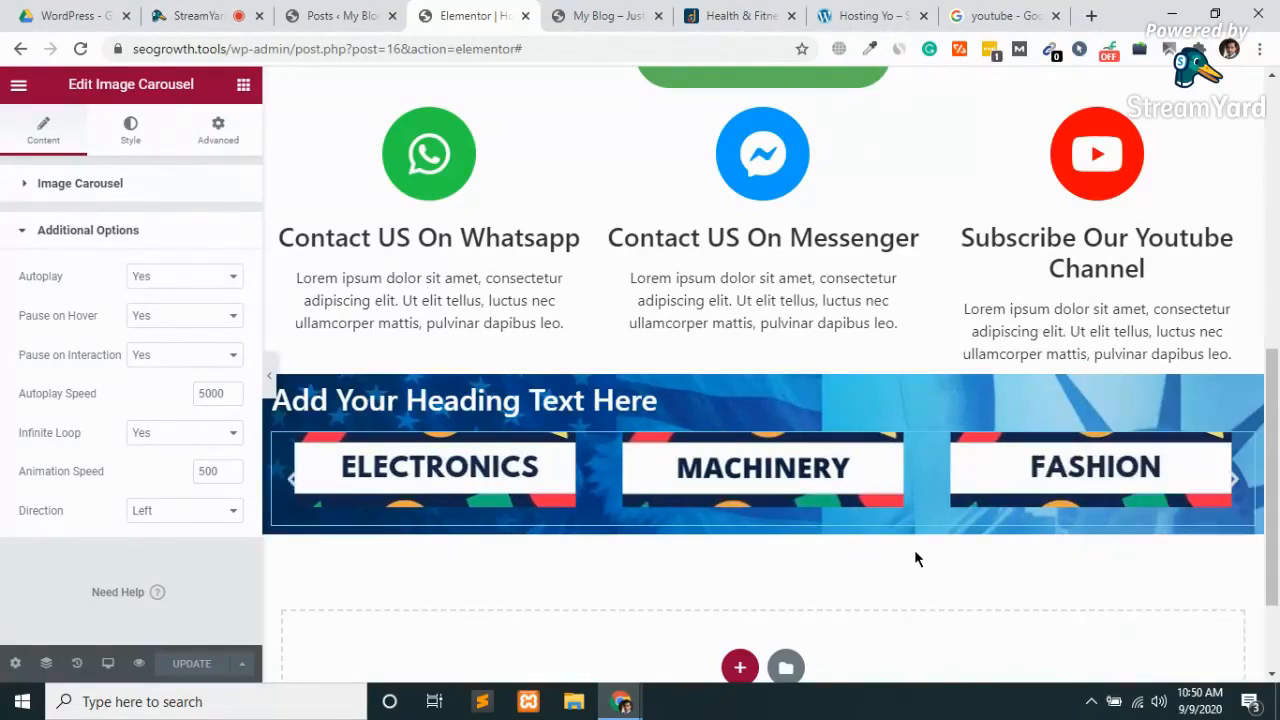
Try to copy the three-column contact section and paste it into the image-background section.
{"action": "scroll", "coordinate": [966, 230], "scroll_direction": "up", "scroll_amount": 3}
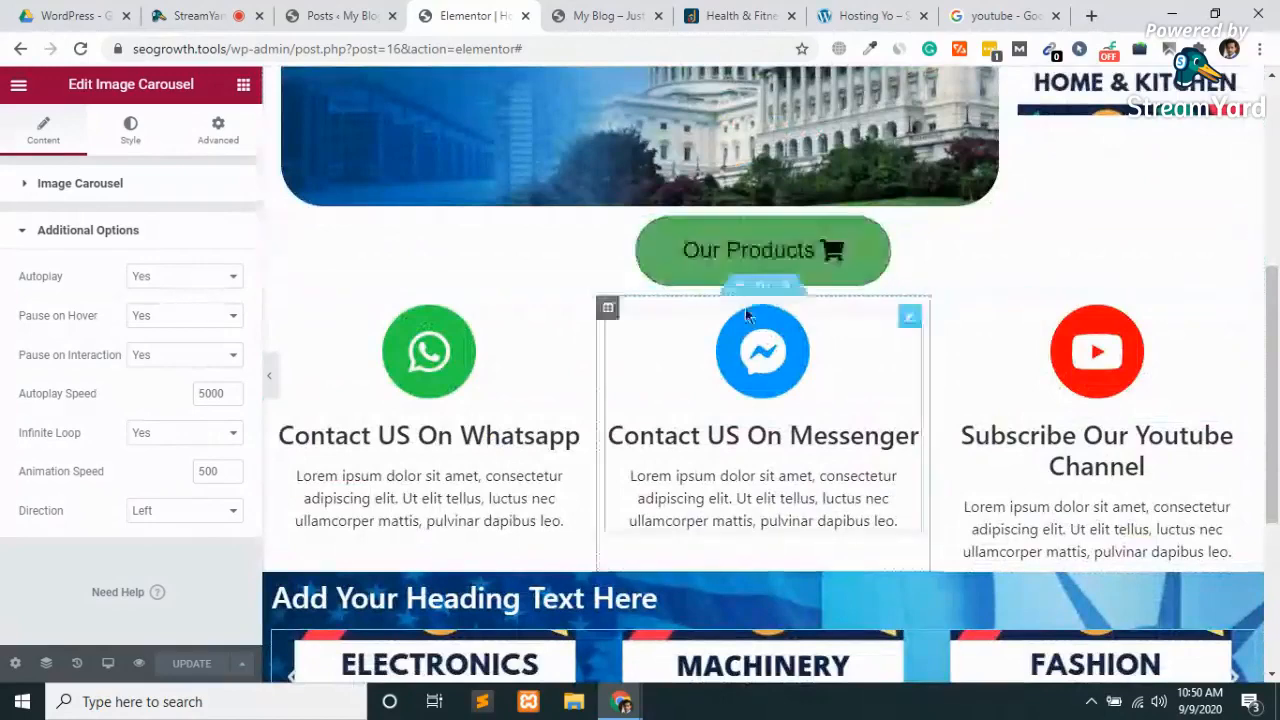
{"action": "right_click", "coordinate": [759, 296]}
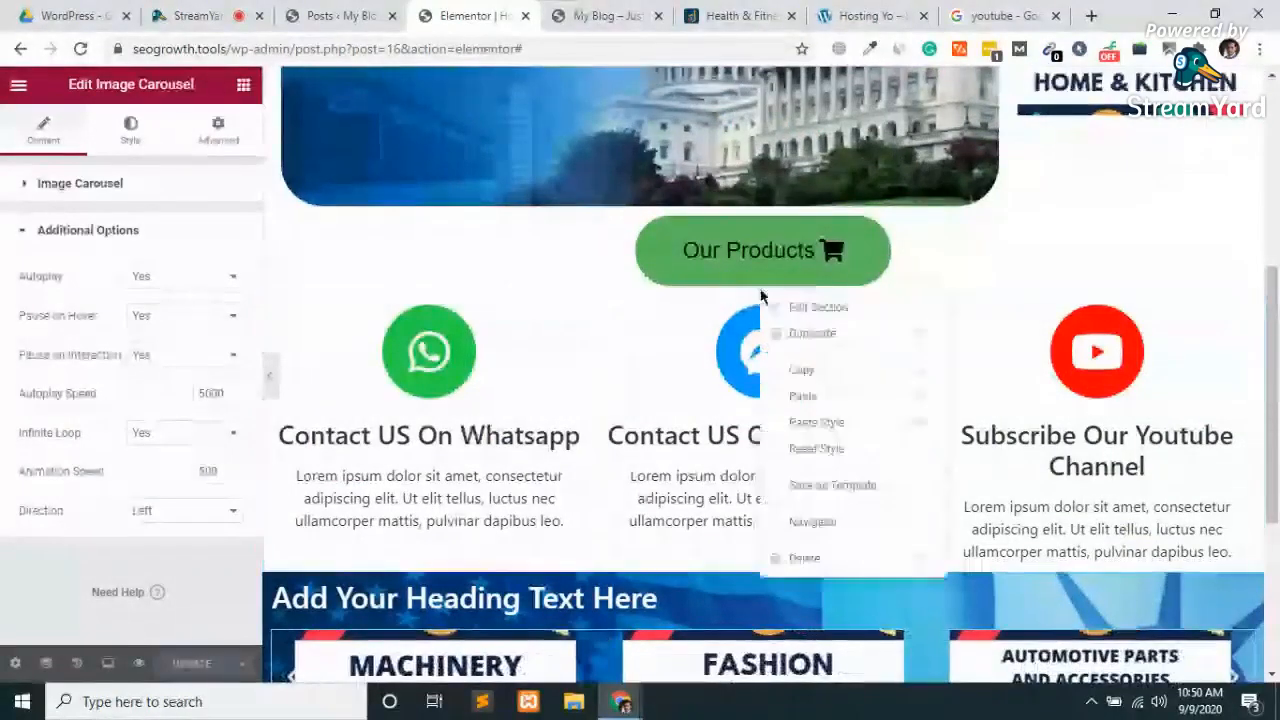
{"action": "left_click", "coordinate": [821, 375]}
{"action": "scroll", "coordinate": [755, 461], "scroll_direction": "down", "scroll_amount": 2}
{"action": "scroll", "coordinate": [755, 461], "scroll_direction": "down", "scroll_amount": 2}
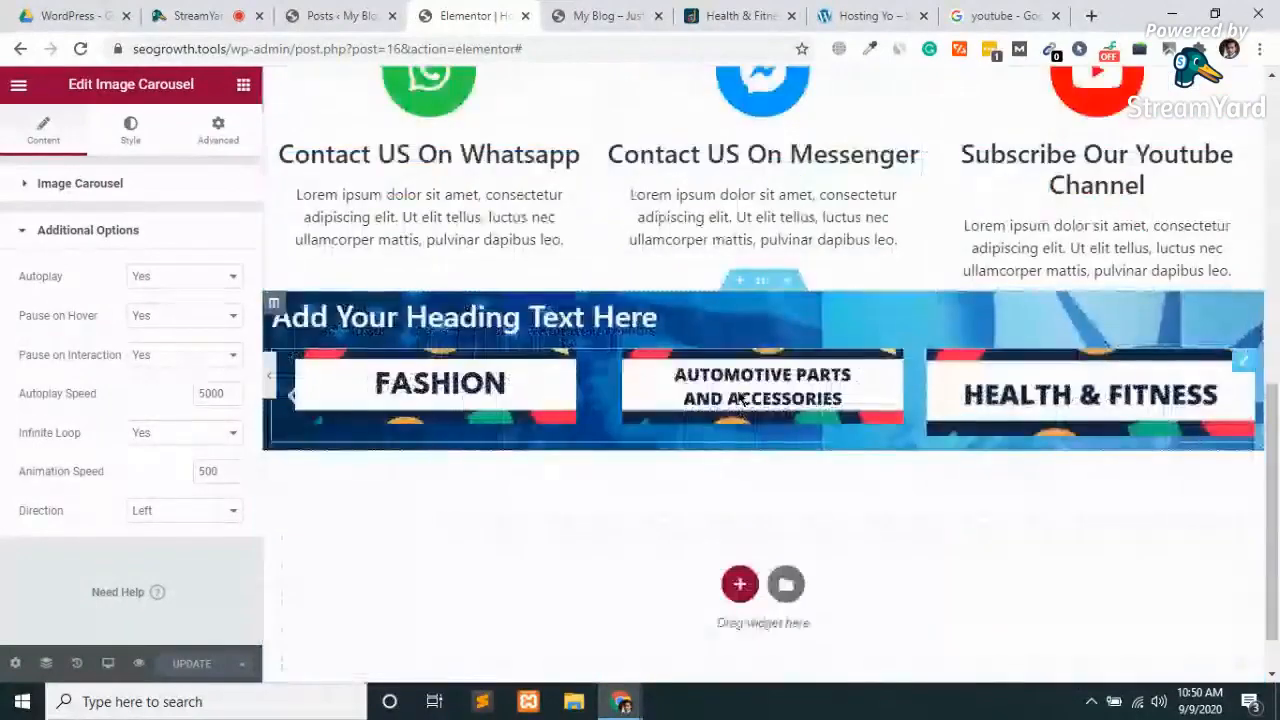
{"action": "right_click", "coordinate": [788, 333]}
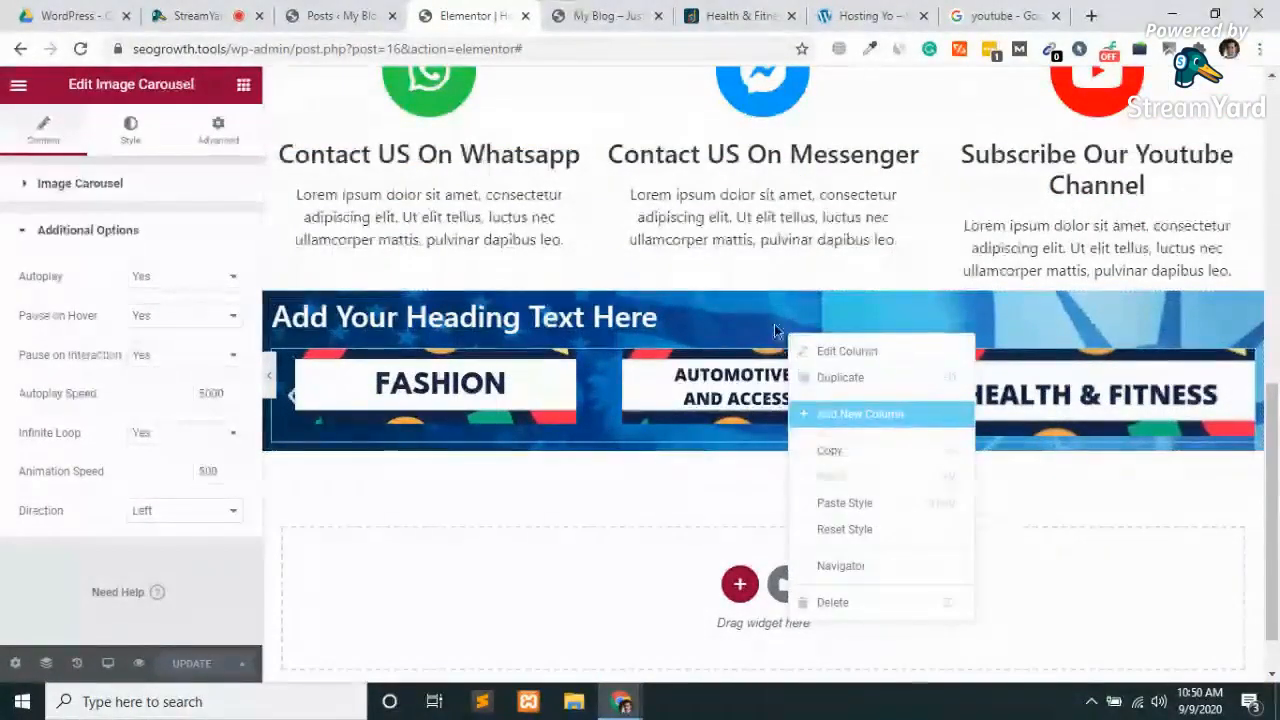
{"action": "left_click", "coordinate": [771, 316]}
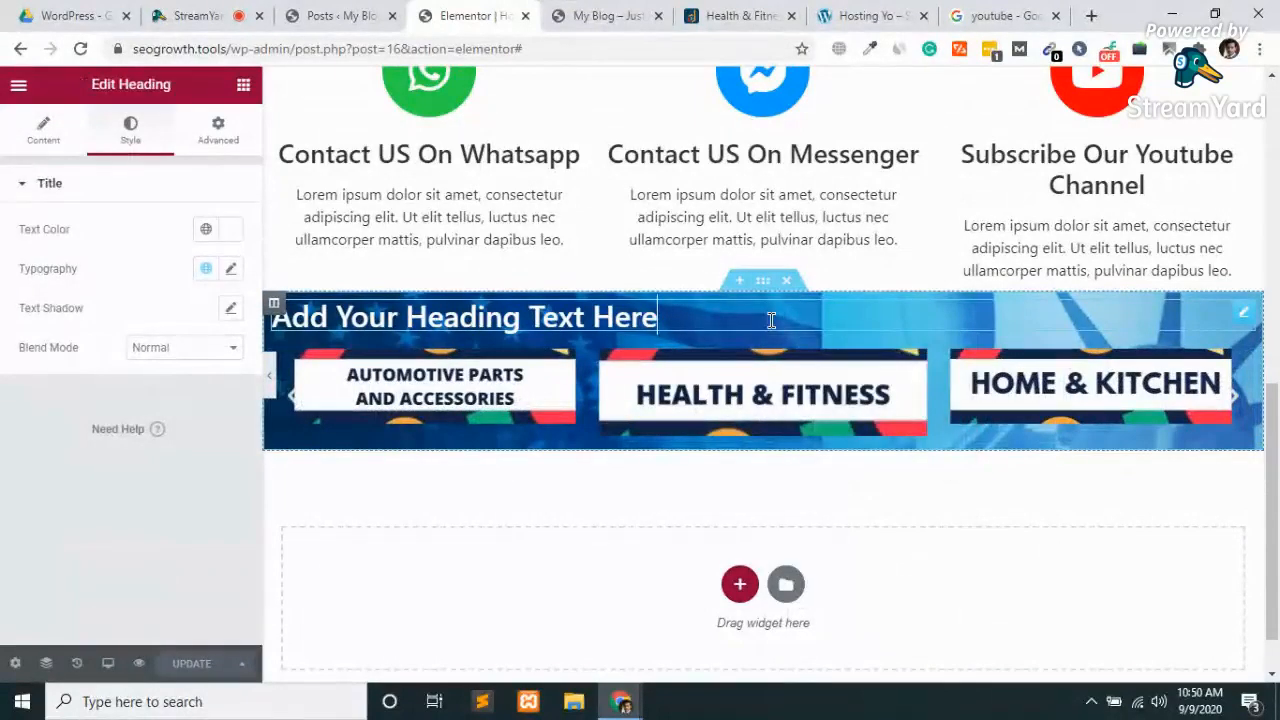
{"action": "right_click", "coordinate": [771, 322]}
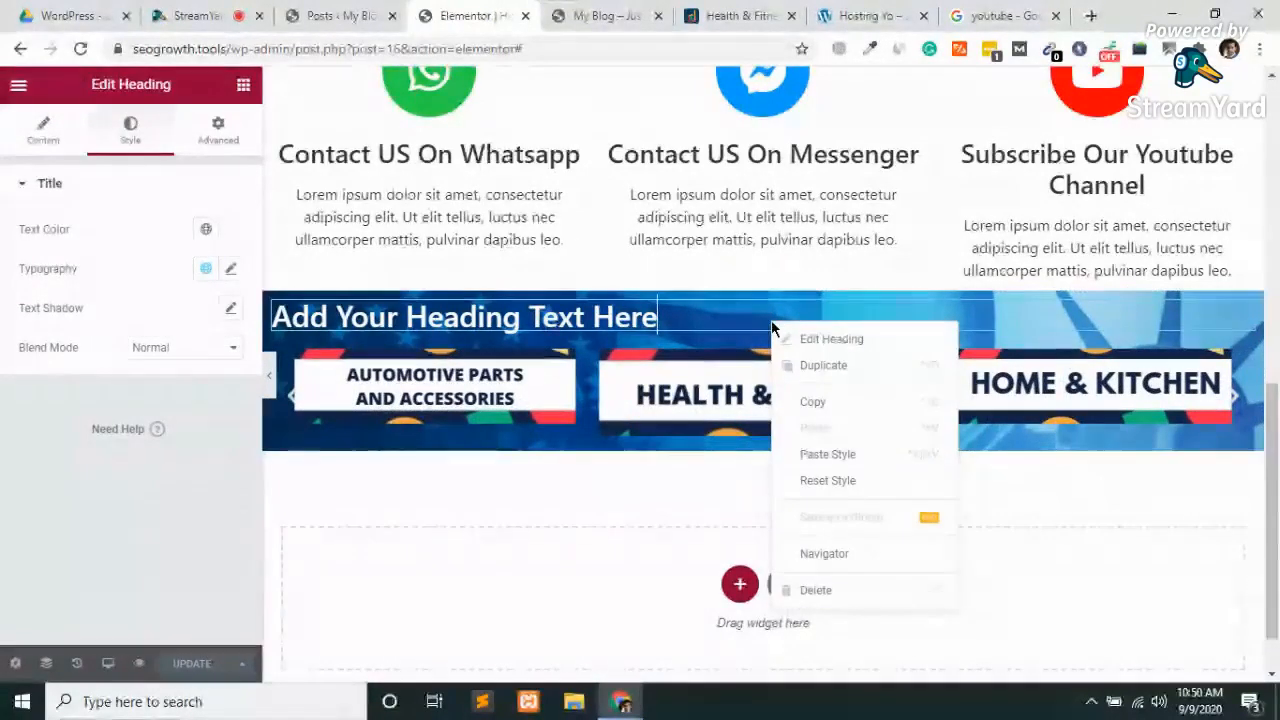
{"action": "left_click", "coordinate": [706, 367]}
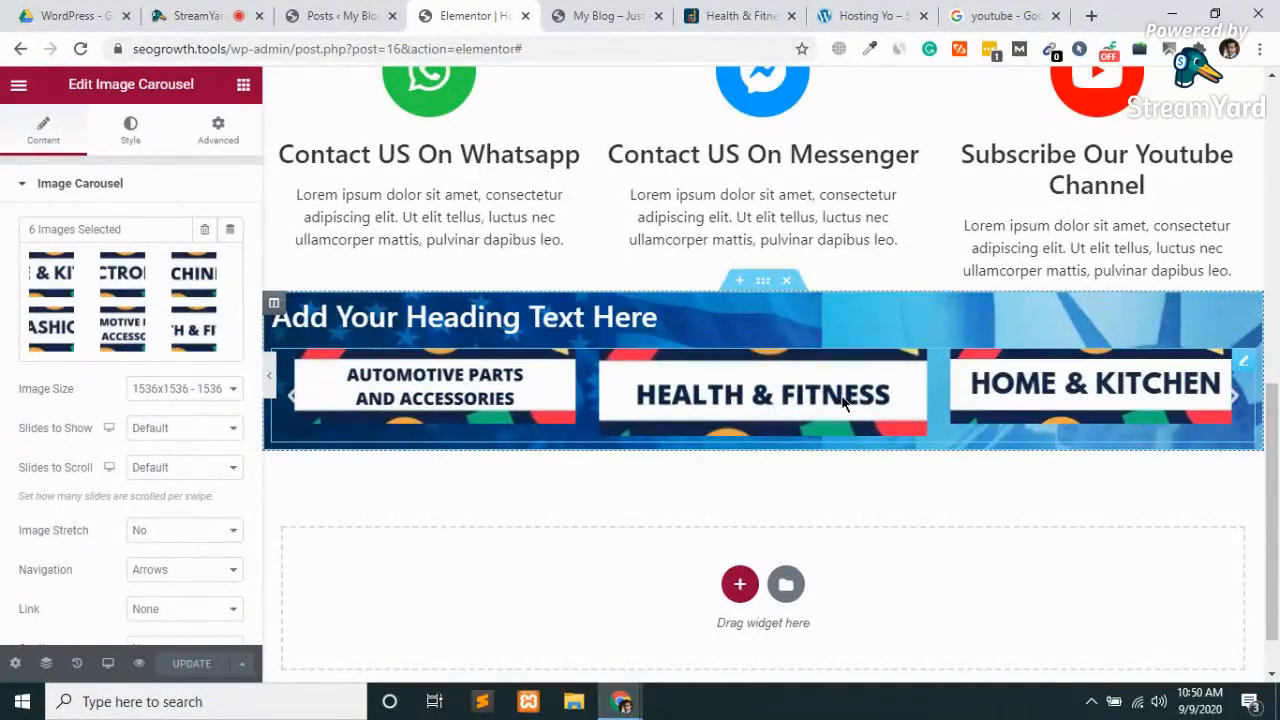
Move the three-column contact section below the image-background section, and open an empty section area above the carousel section.
{"action": "scroll", "coordinate": [843, 400], "scroll_direction": "up", "scroll_amount": 2}
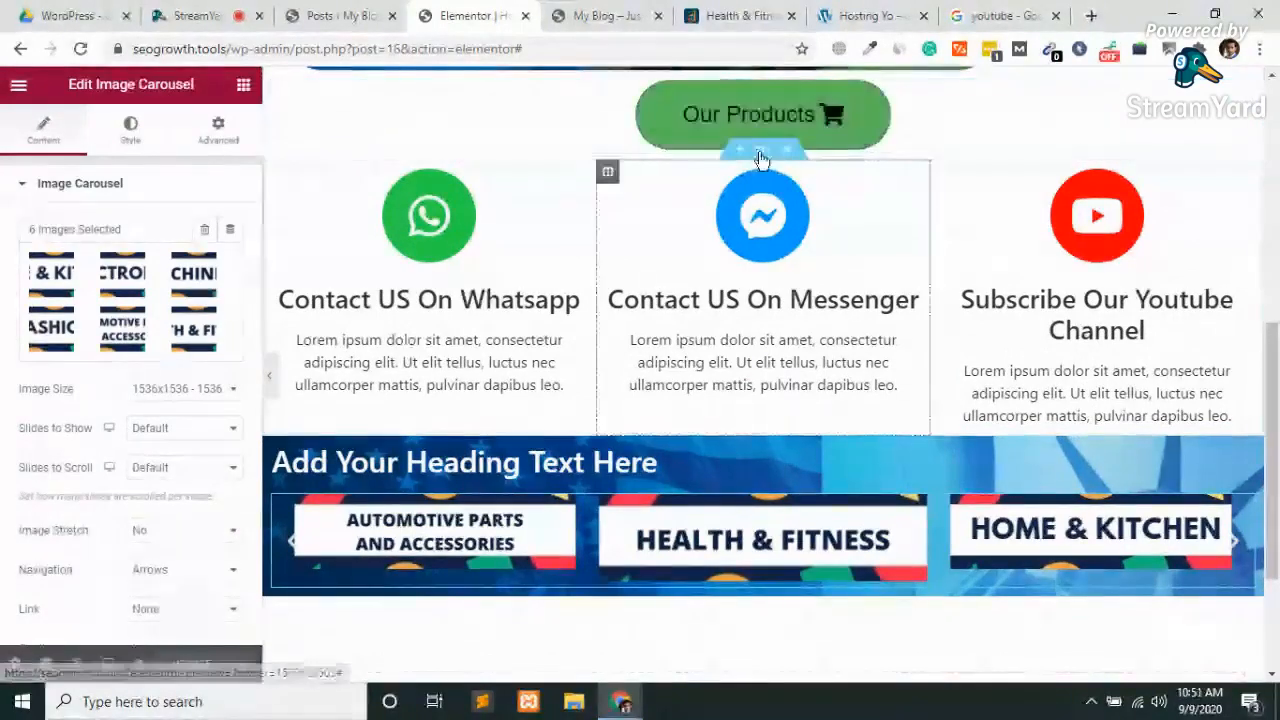
{"action": "left_click_drag", "start_coordinate": [760, 155], "coordinate": [680, 334]}
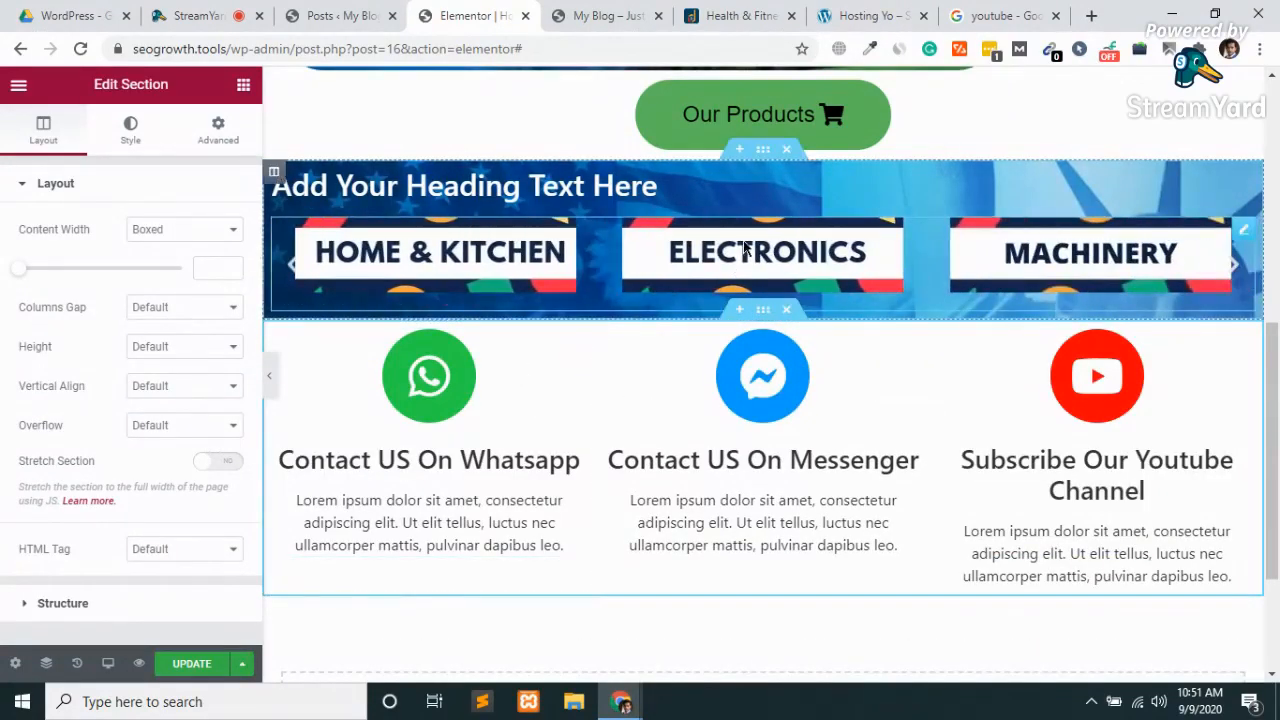
{"action": "left_click", "coordinate": [740, 150]}
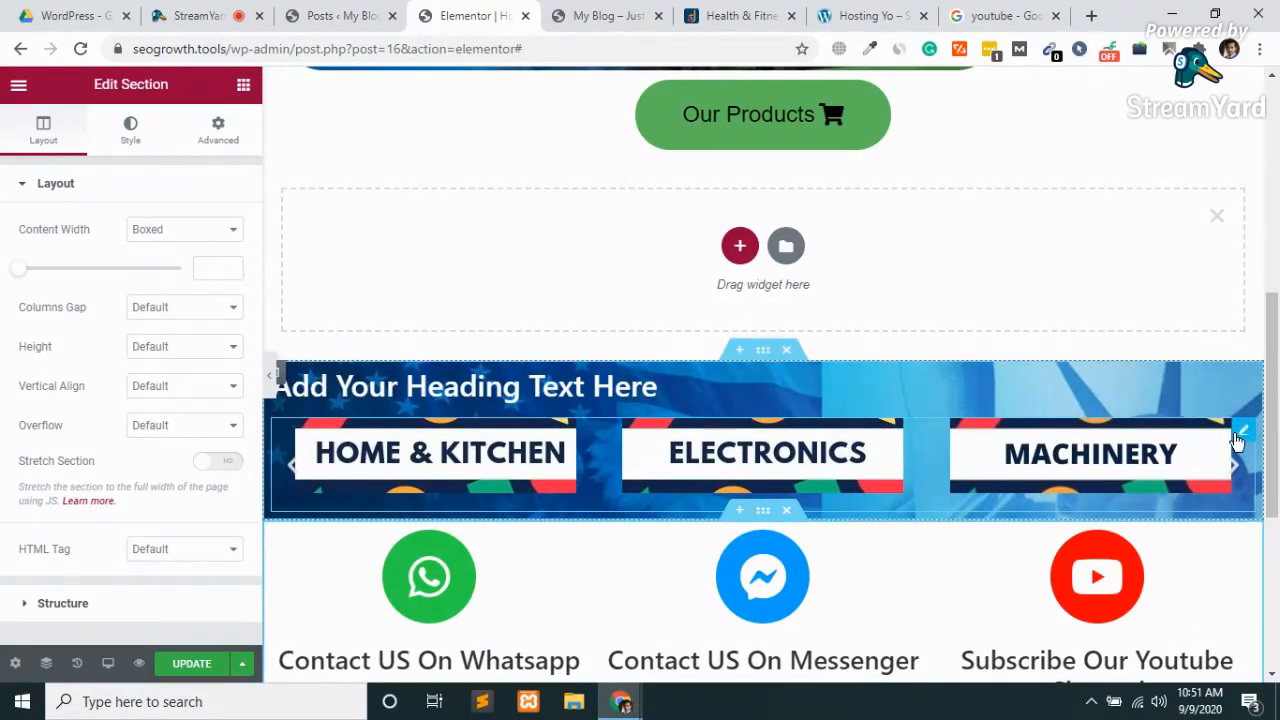
{"action": "right_click", "coordinate": [1238, 438]}
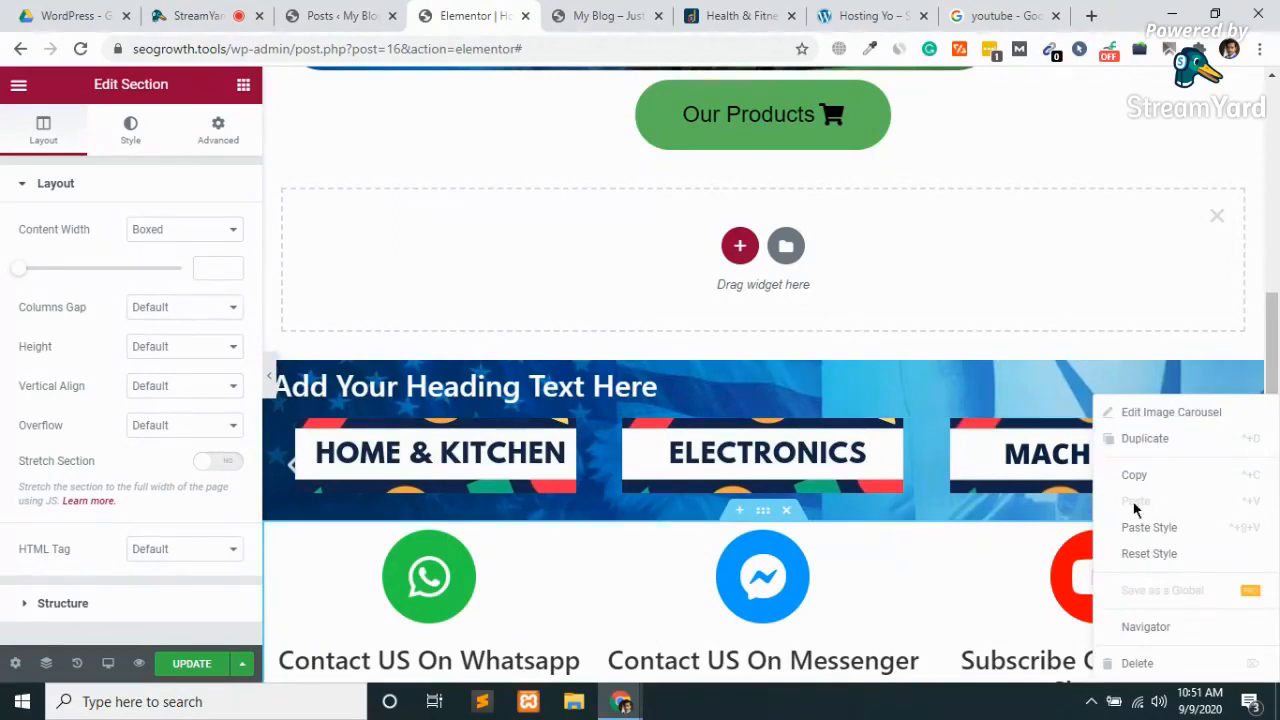
{"action": "left_click", "coordinate": [916, 372]}
Move the Contact US On Whatsapp icon box into the image-background section, directly below the image carousel.
{"action": "scroll", "coordinate": [900, 420], "scroll_direction": "down", "scroll_amount": 1}
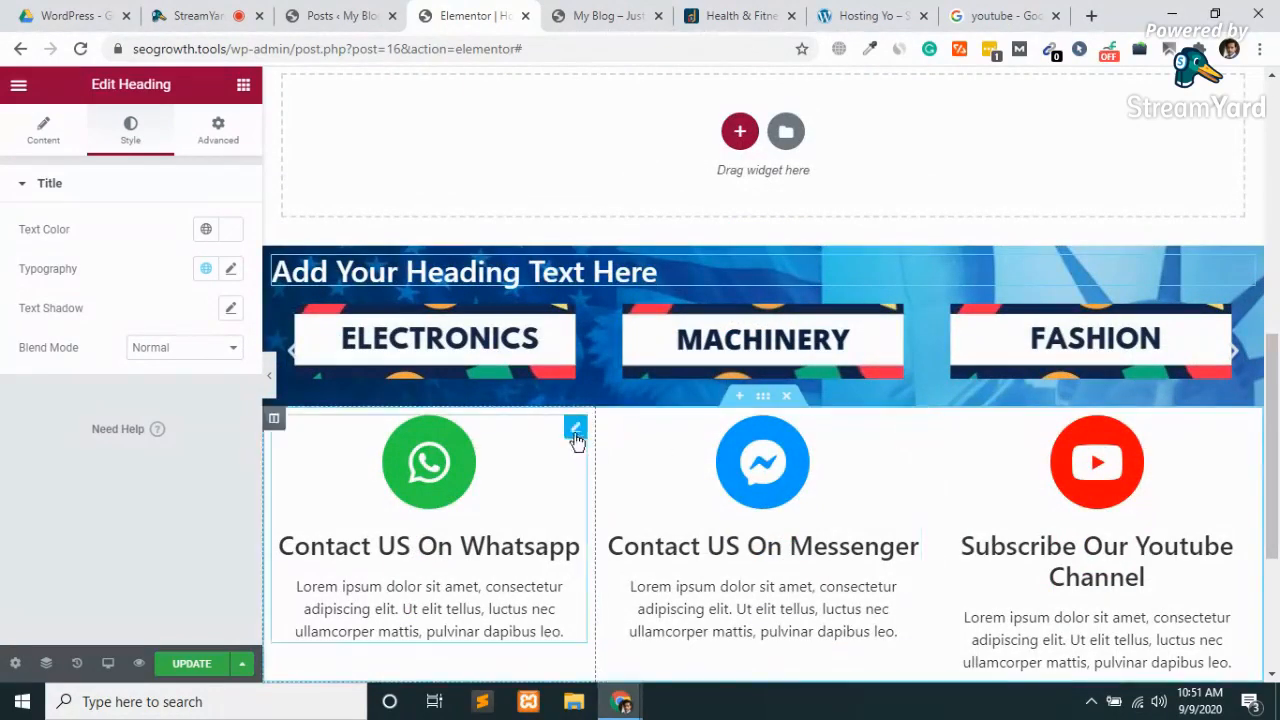
{"action": "left_click_drag", "start_coordinate": [574, 428], "coordinate": [474, 365]}
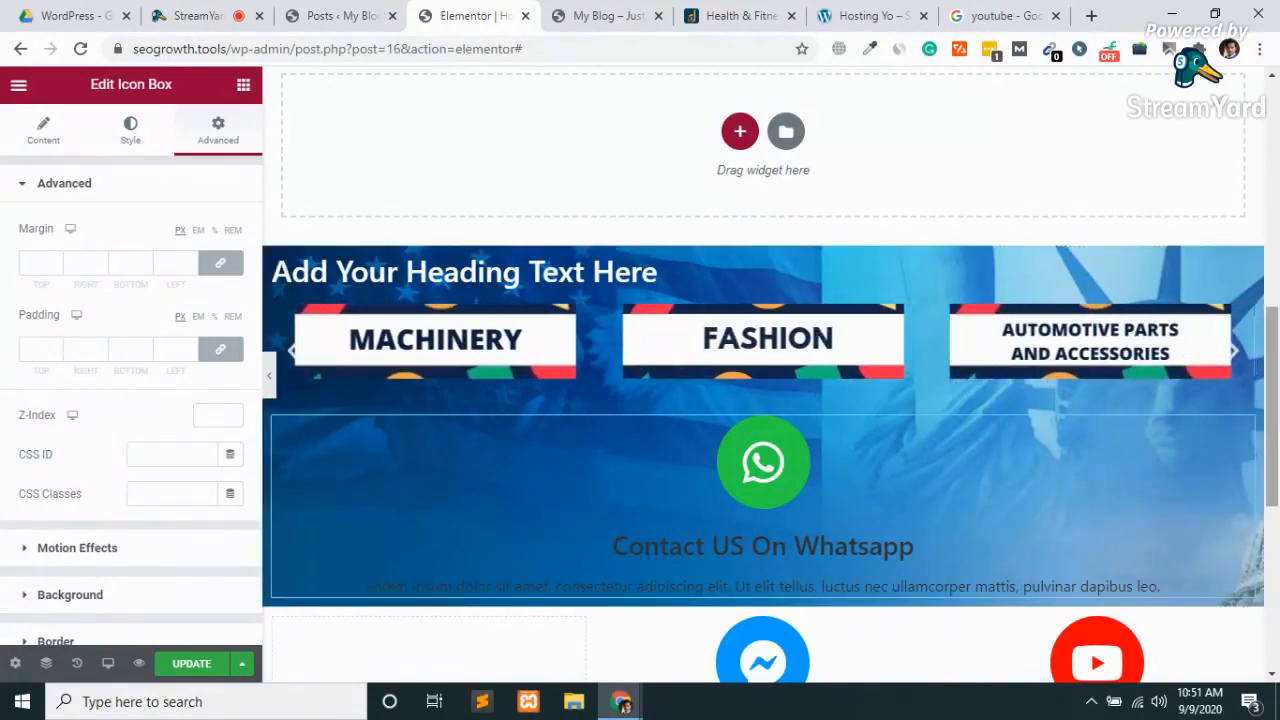
Try to duplicate the WhatsApp icon box and move the Messenger icon box into the image-background section, and undo these and the earlier moves.
{"action": "right_click", "coordinate": [1244, 435]}
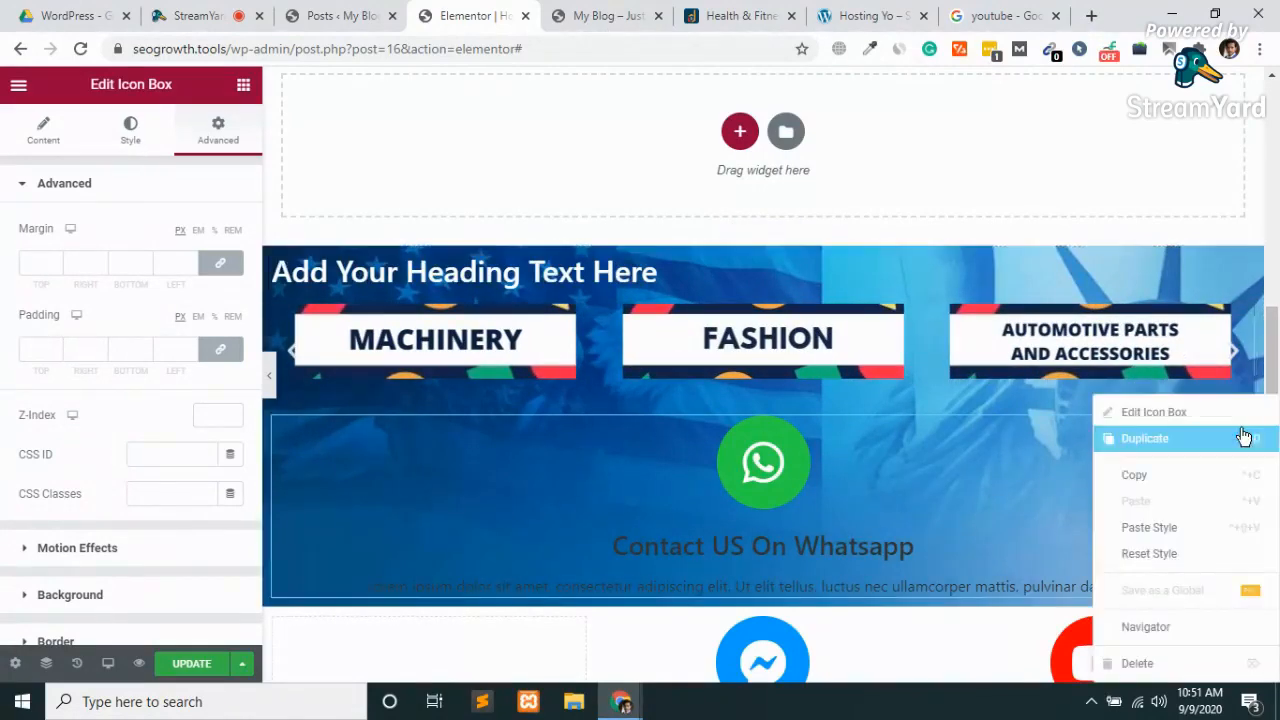
{"action": "left_click", "coordinate": [1158, 440]}
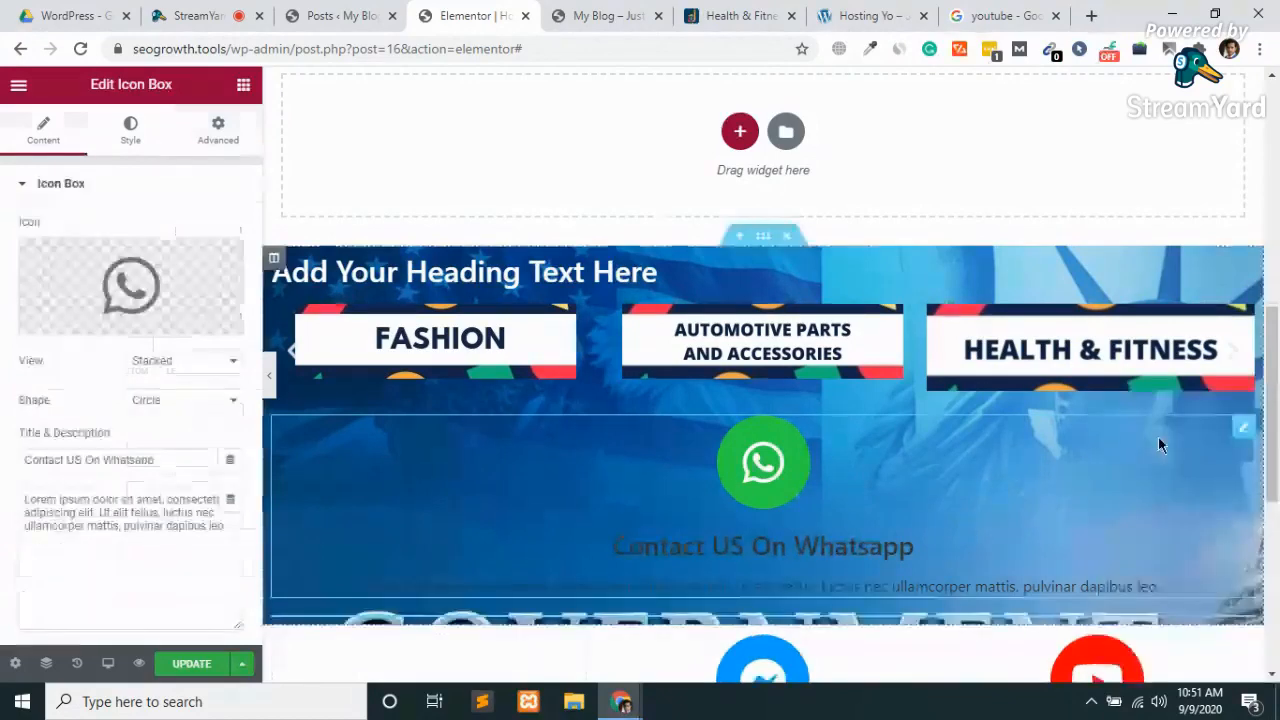
{"action": "scroll", "coordinate": [838, 544], "scroll_direction": "down", "scroll_amount": 3}
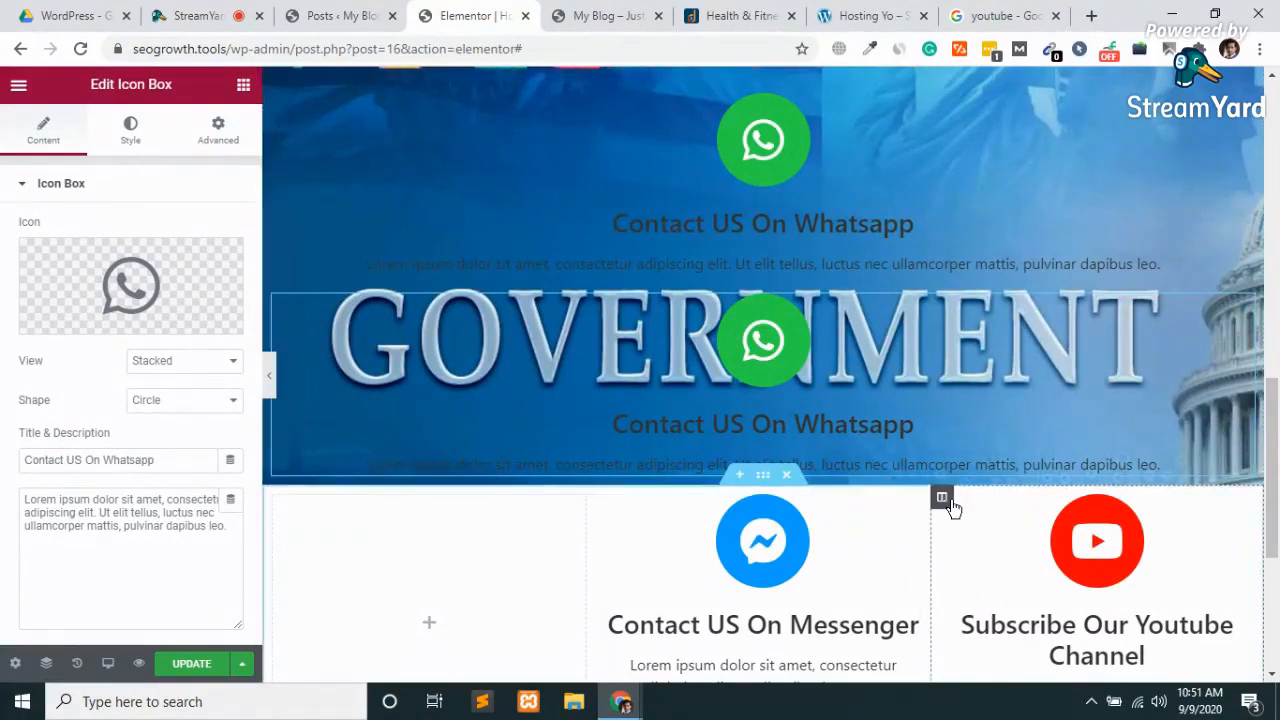
{"action": "left_click_drag", "start_coordinate": [908, 506], "coordinate": [1108, 332]}
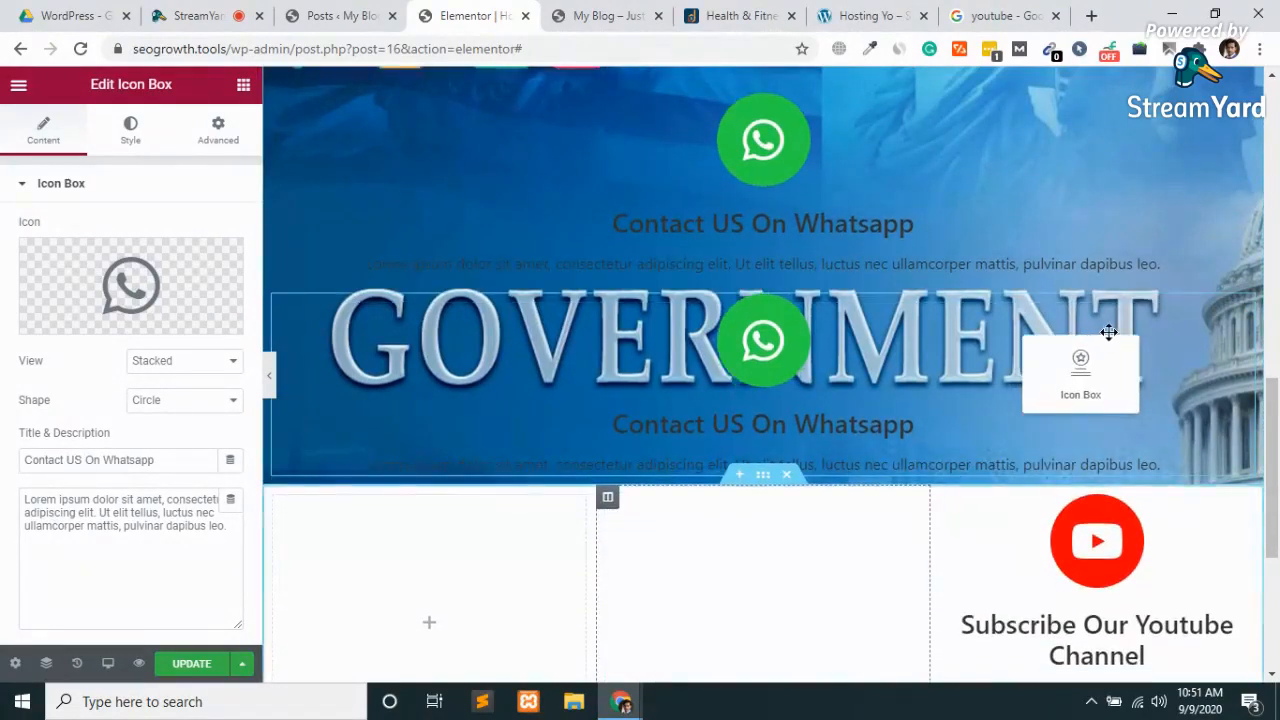
{"action": "left_click_drag", "start_coordinate": [1015, 365], "coordinate": [1015, 365]}
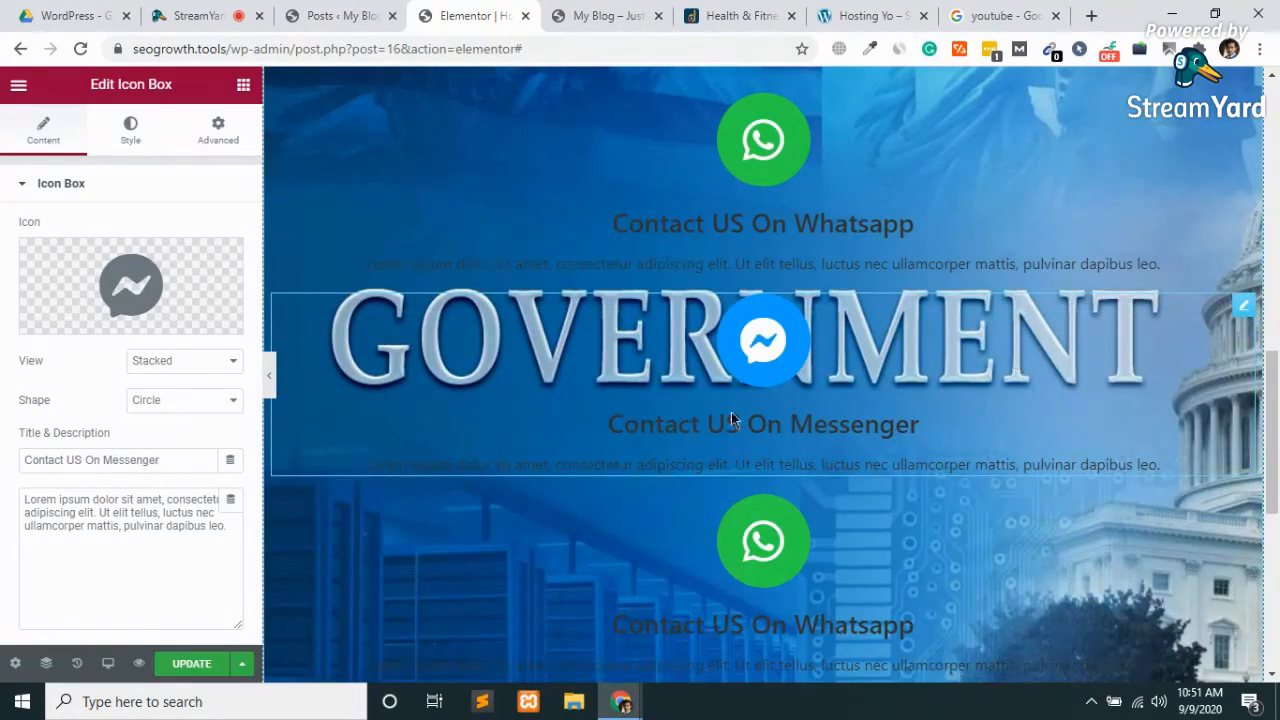
{"action": "key", "text": "ctrl+z"}
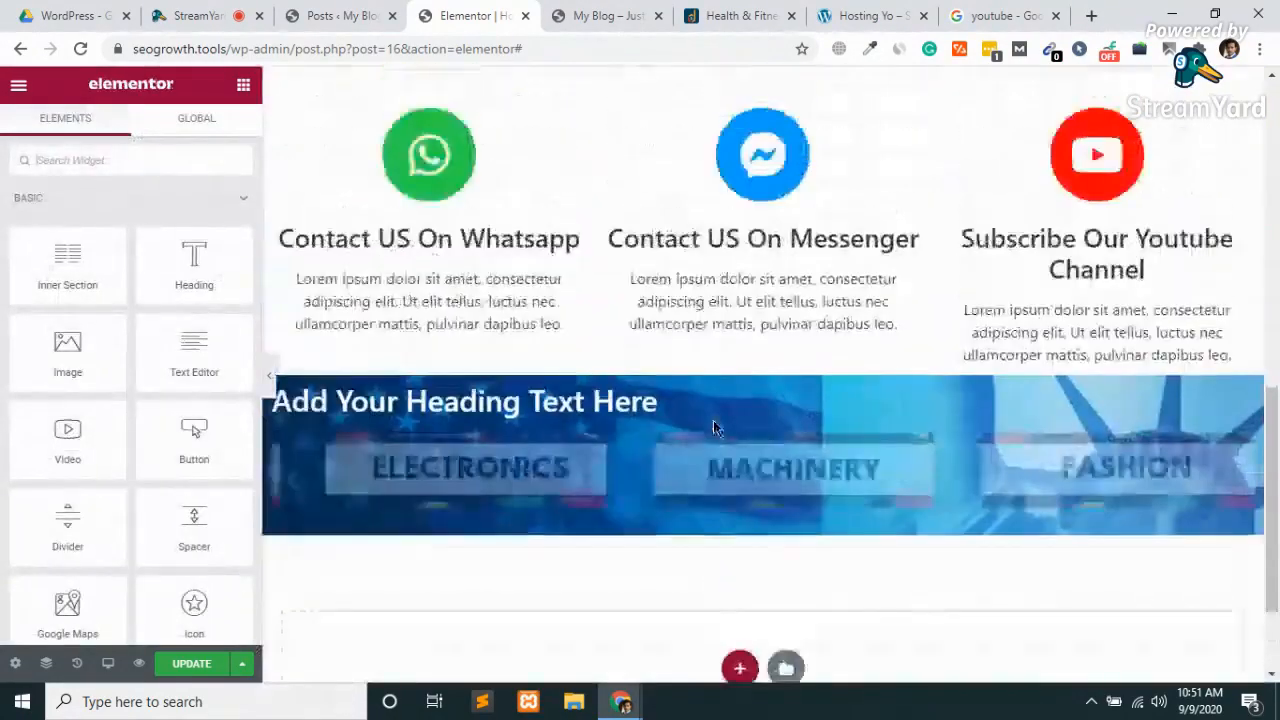
Delete the image carousel and the heading from the image-background section.
{"action": "scroll", "coordinate": [713, 428], "scroll_direction": "down", "scroll_amount": 2}
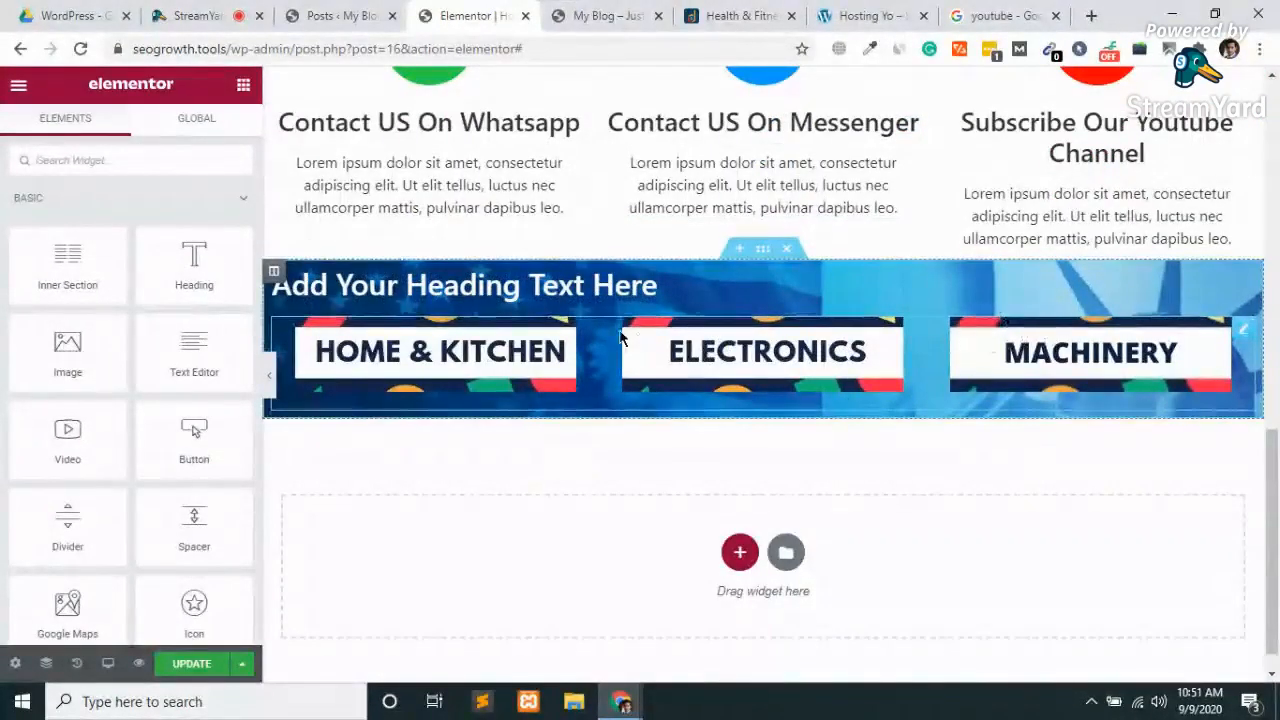
{"action": "right_click", "coordinate": [1245, 340]}
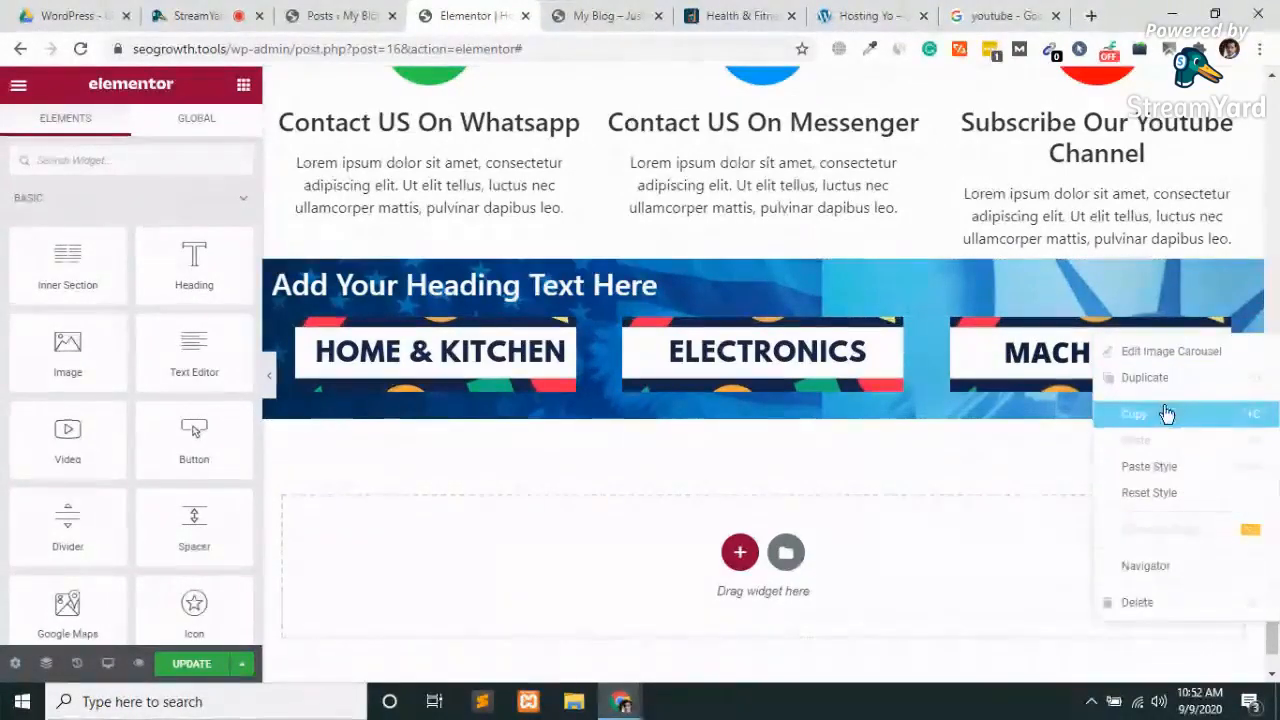
{"action": "left_click", "coordinate": [1143, 605]}
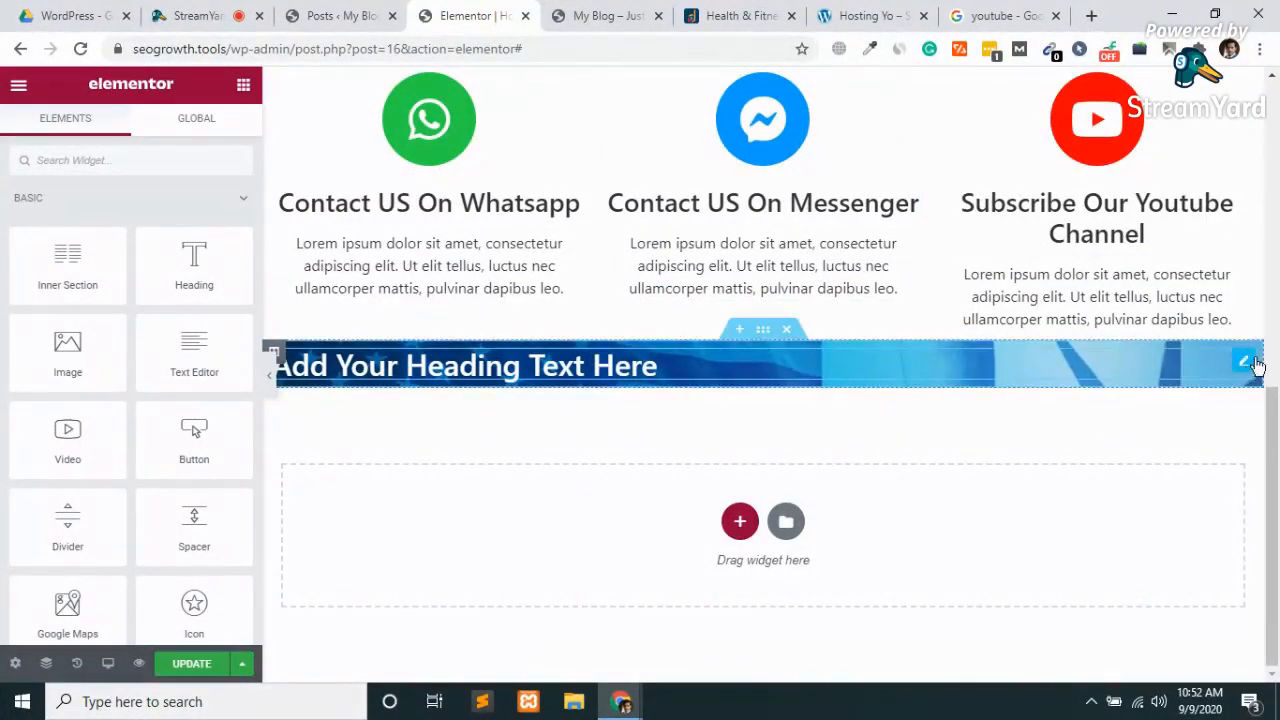
{"action": "right_click", "coordinate": [1246, 364]}
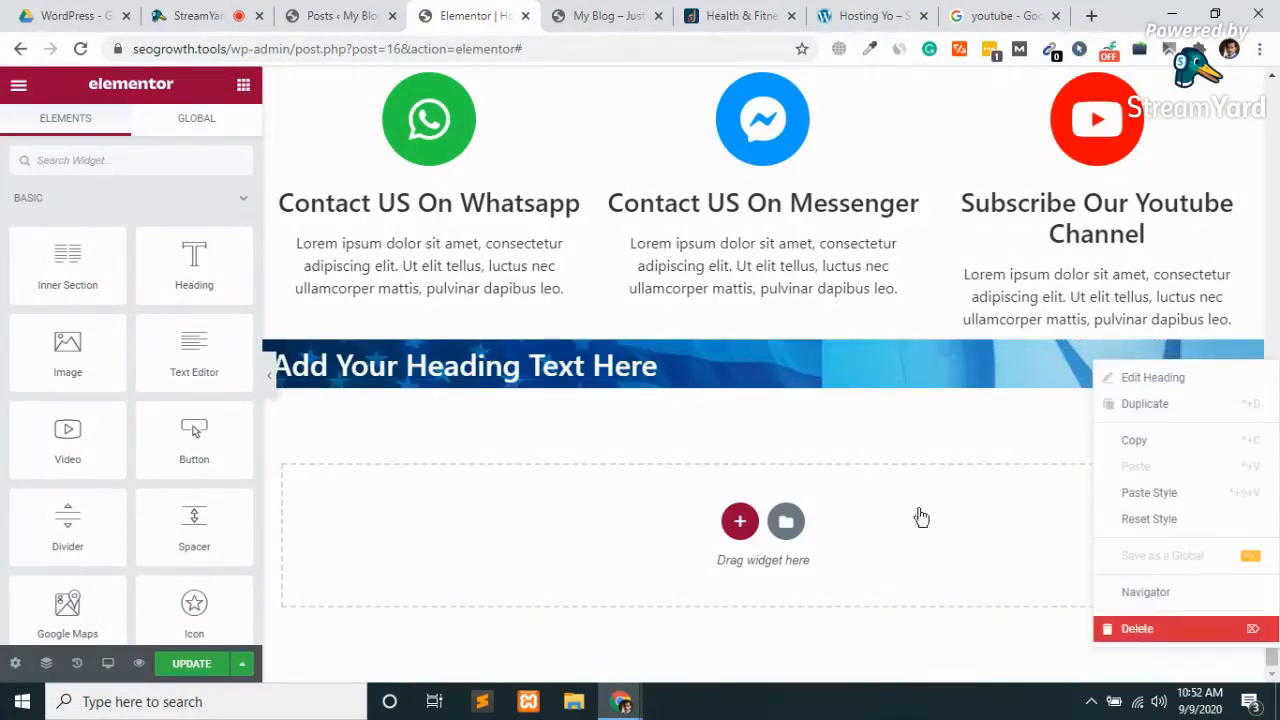
{"action": "key", "text": "Delete"}
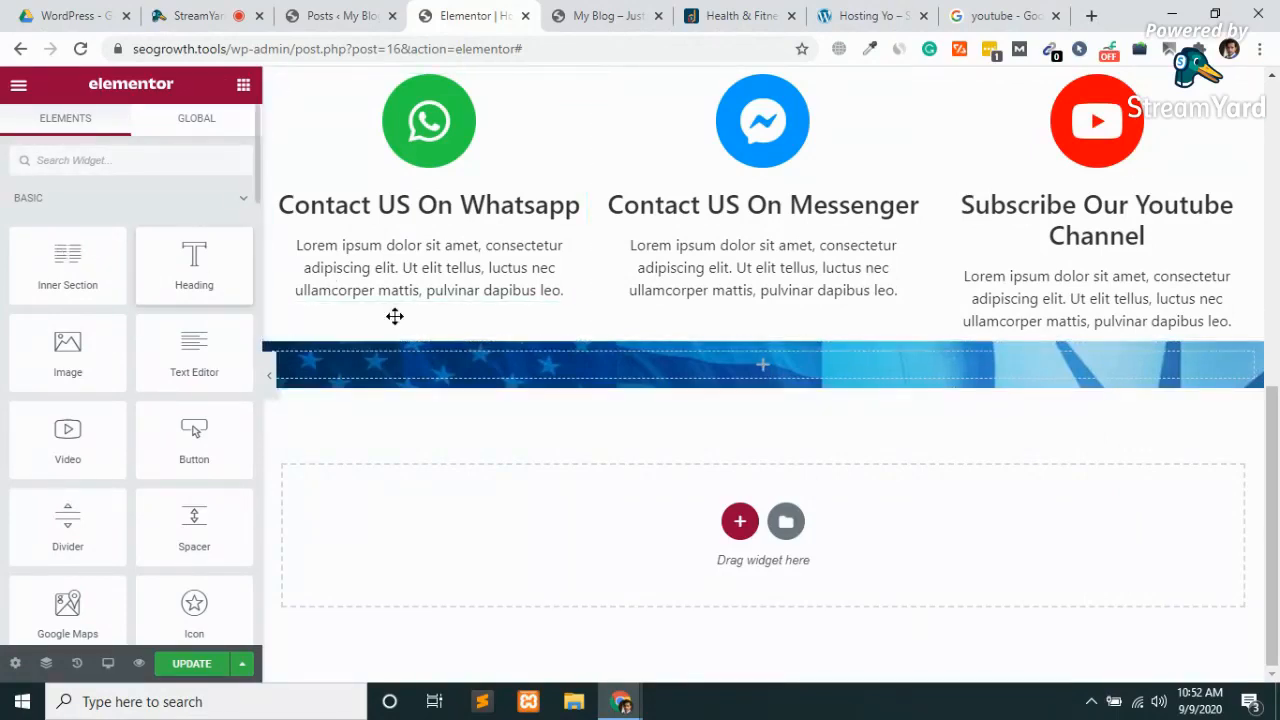
Add an inner section to the empty image-background section and duplicate its first column to make three columns.
{"action": "left_click_drag", "start_coordinate": [604, 402], "coordinate": [783, 371]}
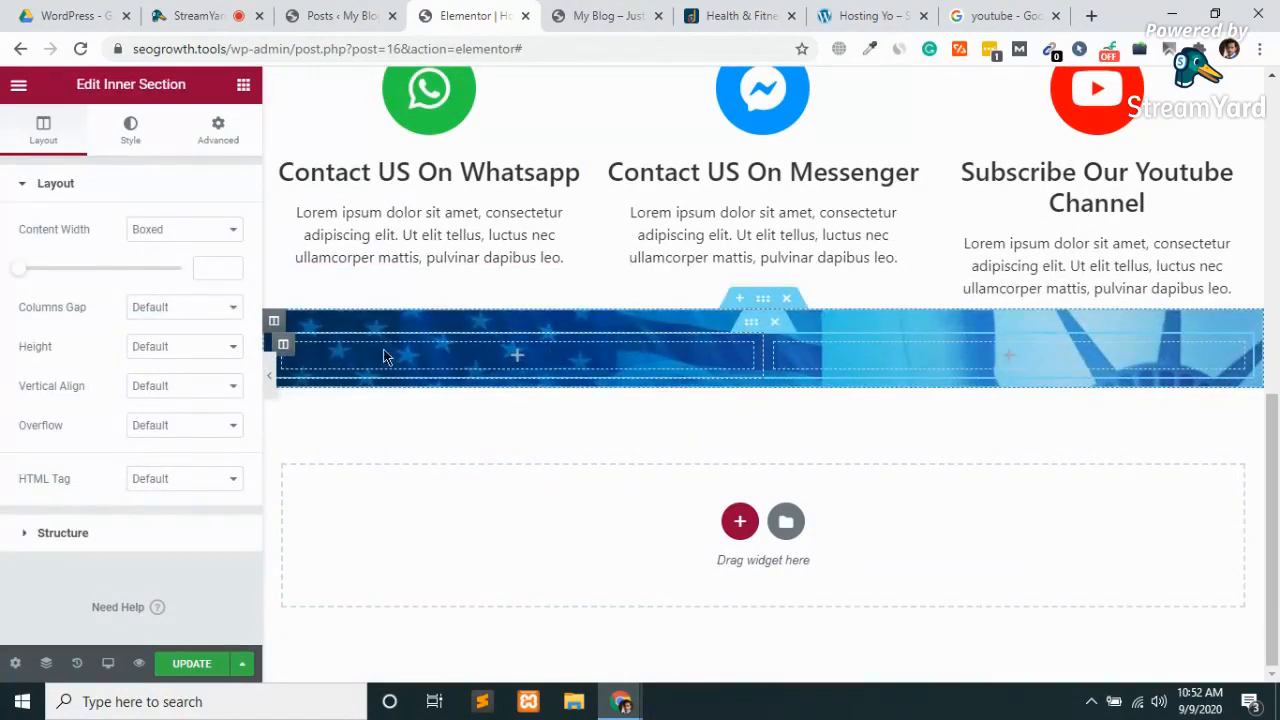
{"action": "left_click", "coordinate": [750, 324]}
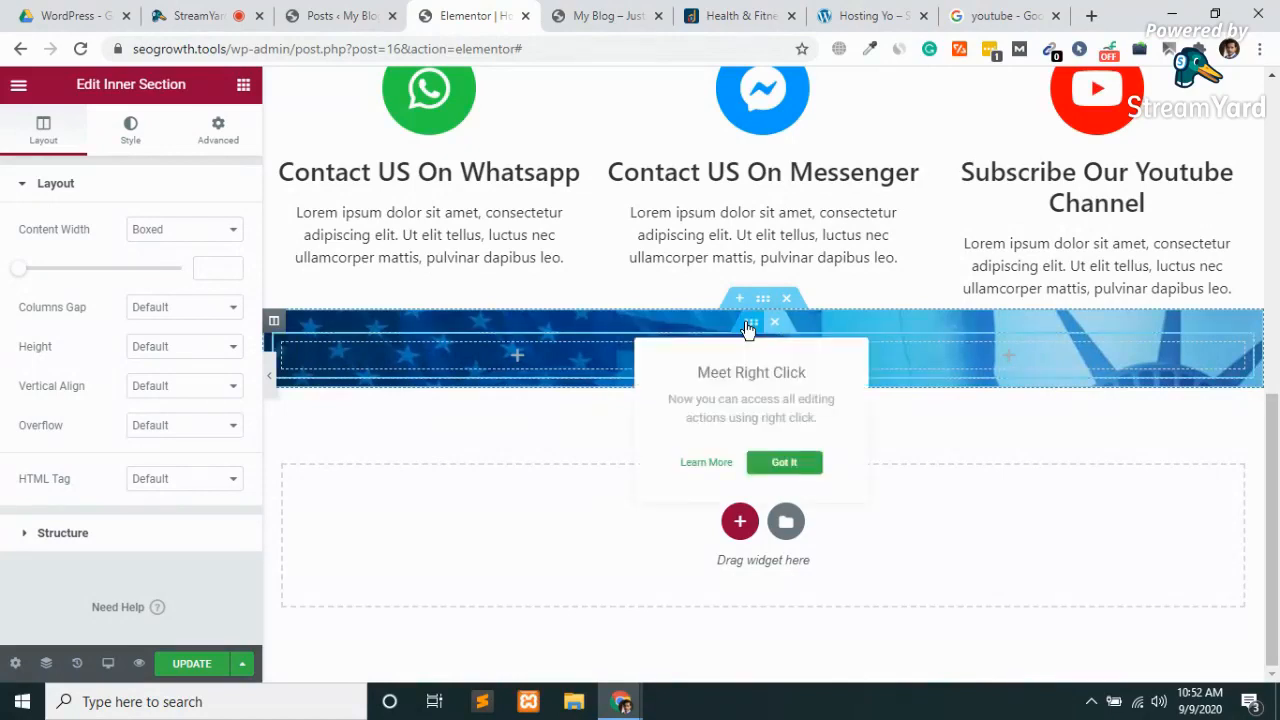
{"action": "left_click", "coordinate": [783, 463]}
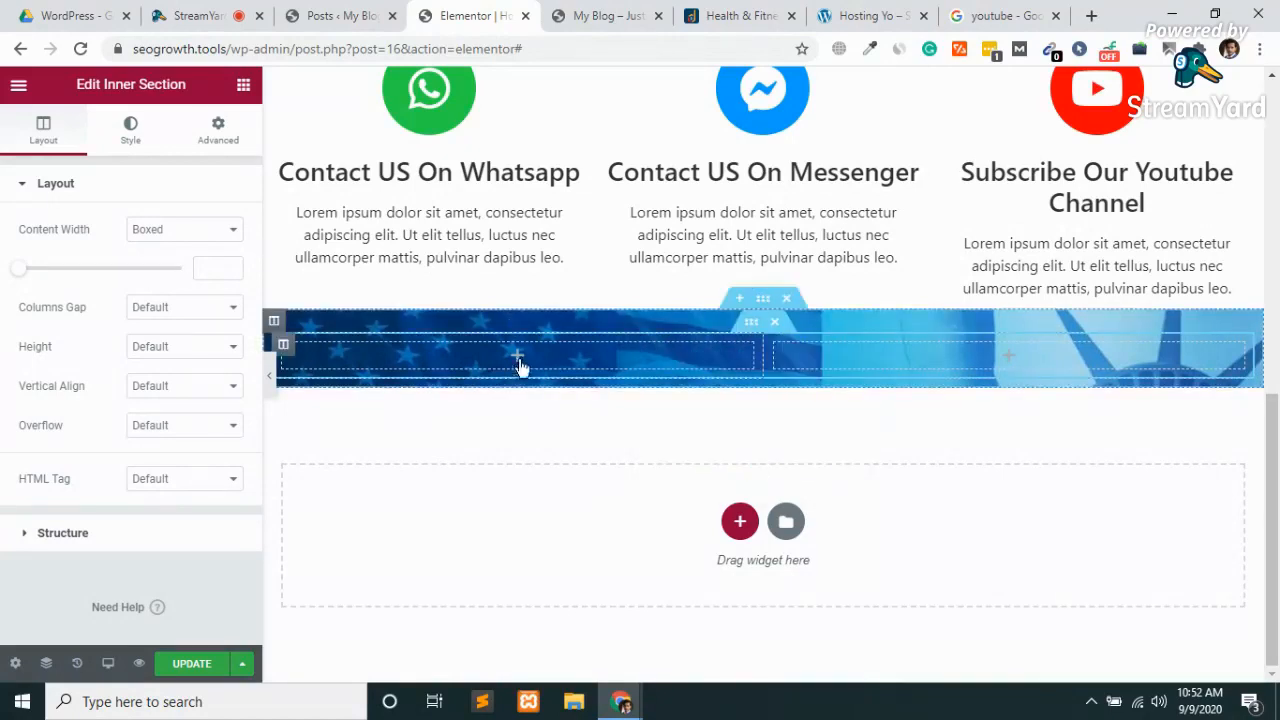
{"action": "right_click", "coordinate": [291, 351]}
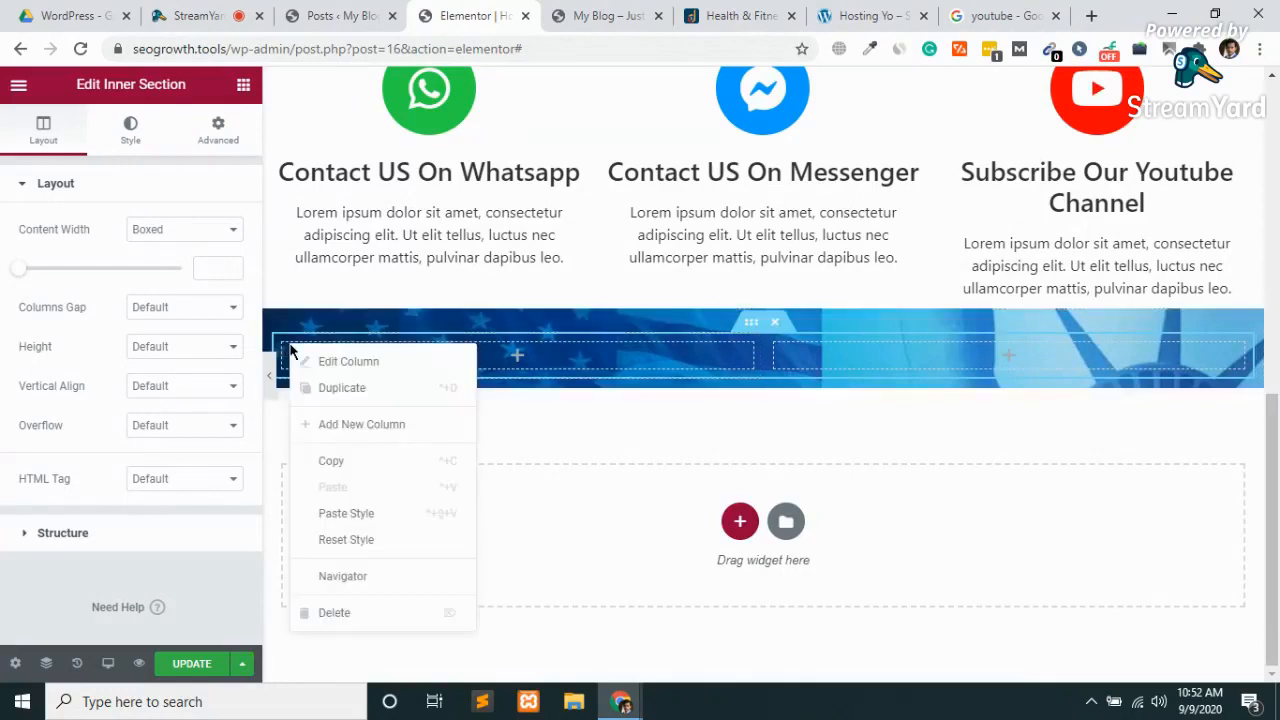
{"action": "left_click", "coordinate": [344, 389]}
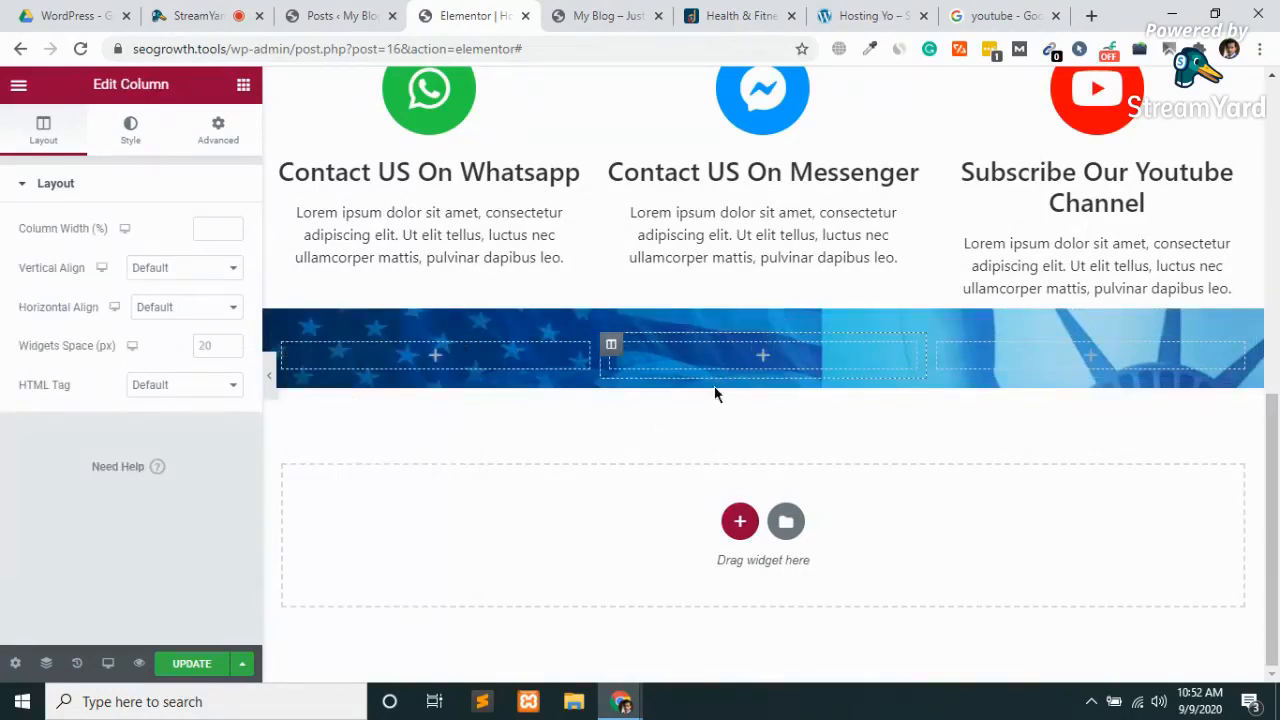
Move the WhatsApp, Messenger and YouTube icon boxes into the inner section's three columns in that order, and delete the emptied section above.
{"action": "scroll", "coordinate": [595, 326], "scroll_direction": "up", "scroll_amount": 1}
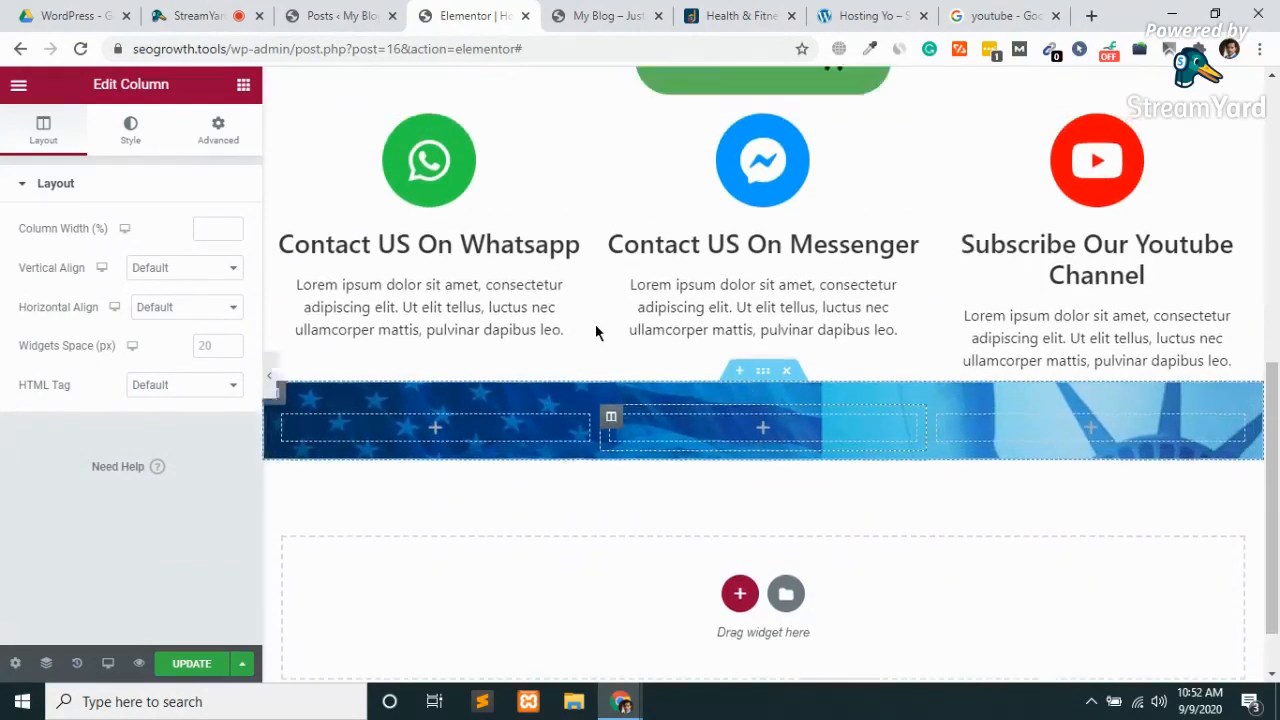
{"action": "scroll", "coordinate": [595, 332], "scroll_direction": "up", "scroll_amount": 1}
{"action": "left_click_drag", "start_coordinate": [579, 155], "coordinate": [495, 358]}
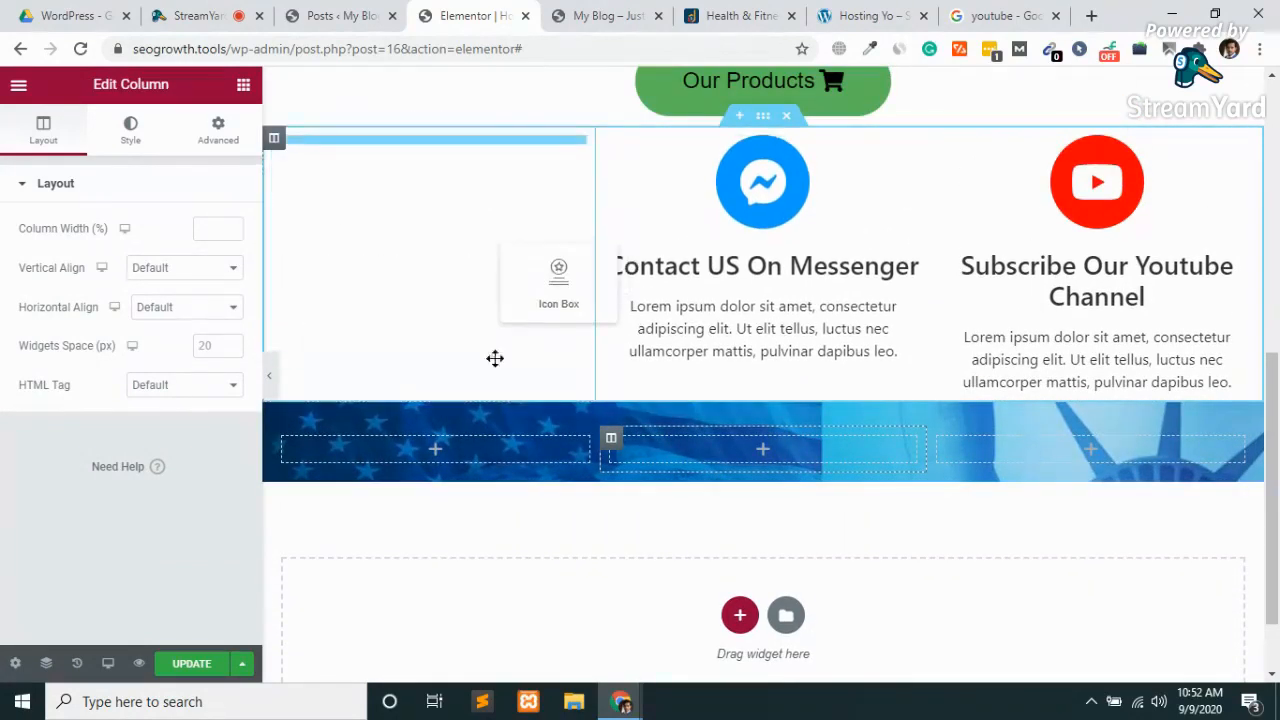
{"action": "left_click_drag", "start_coordinate": [453, 437], "coordinate": [444, 446]}
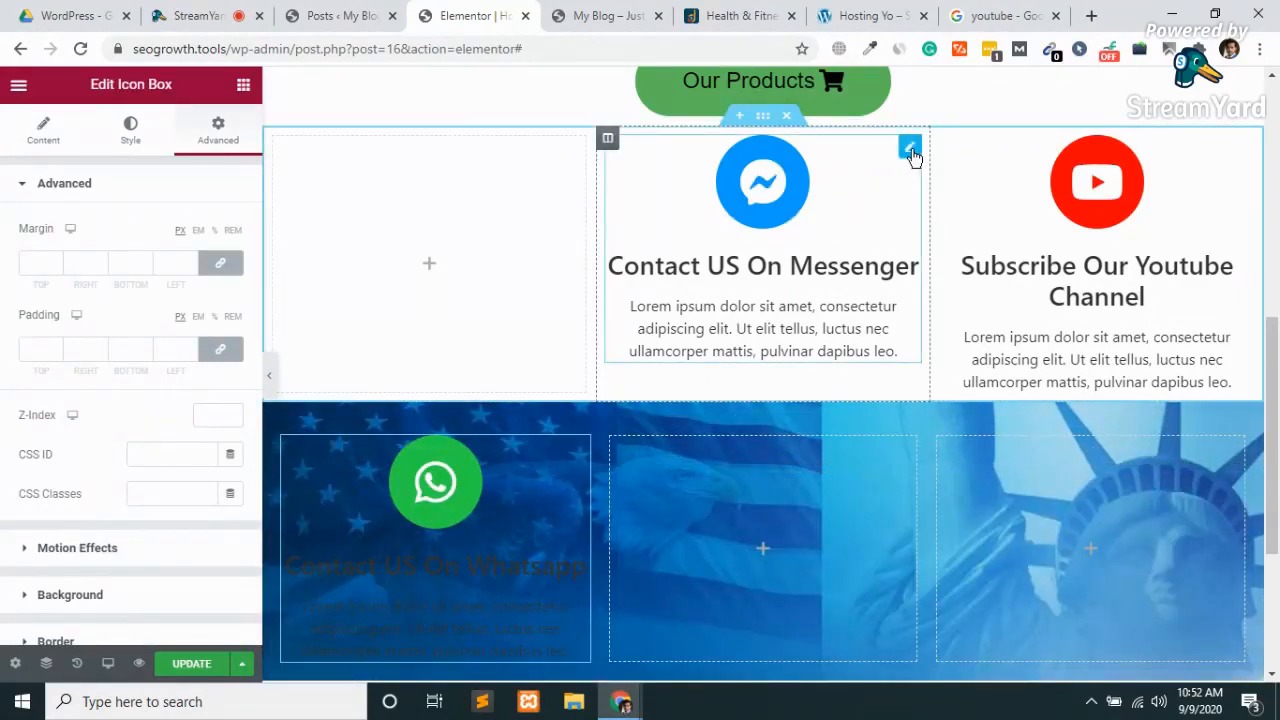
{"action": "left_click_drag", "start_coordinate": [914, 157], "coordinate": [760, 537]}
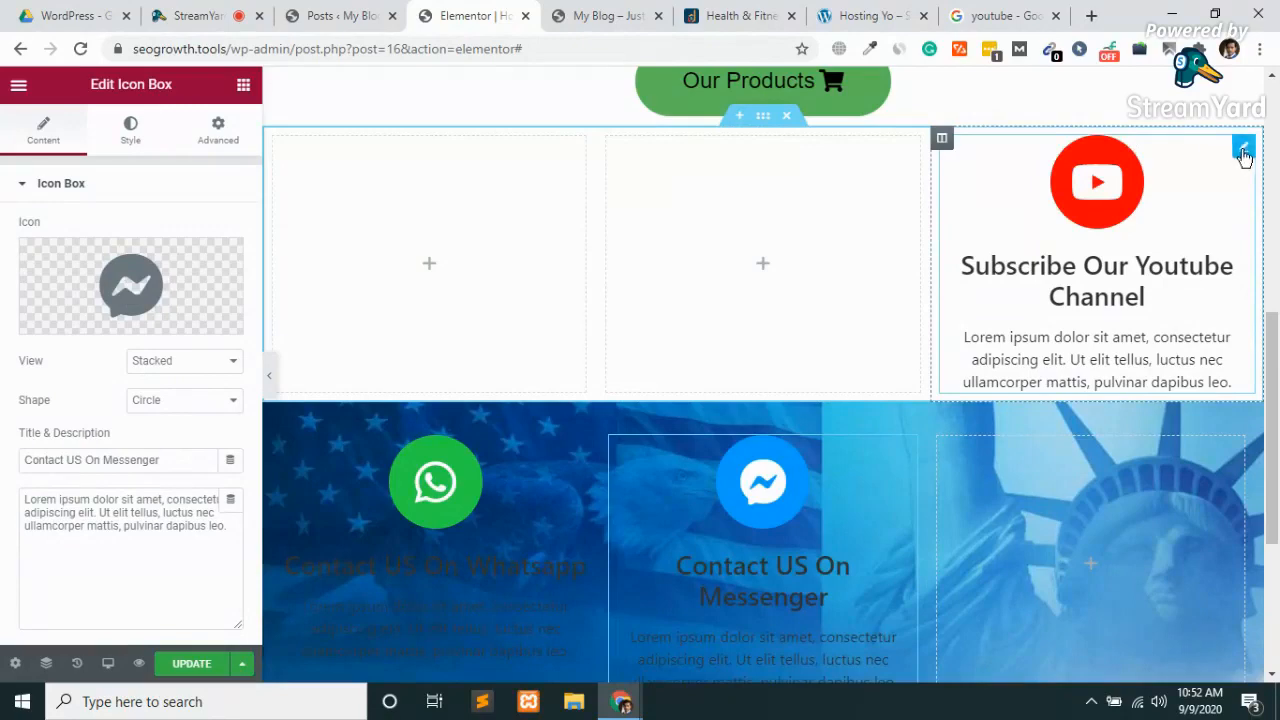
{"action": "left_click_drag", "start_coordinate": [1177, 384], "coordinate": [1080, 336]}
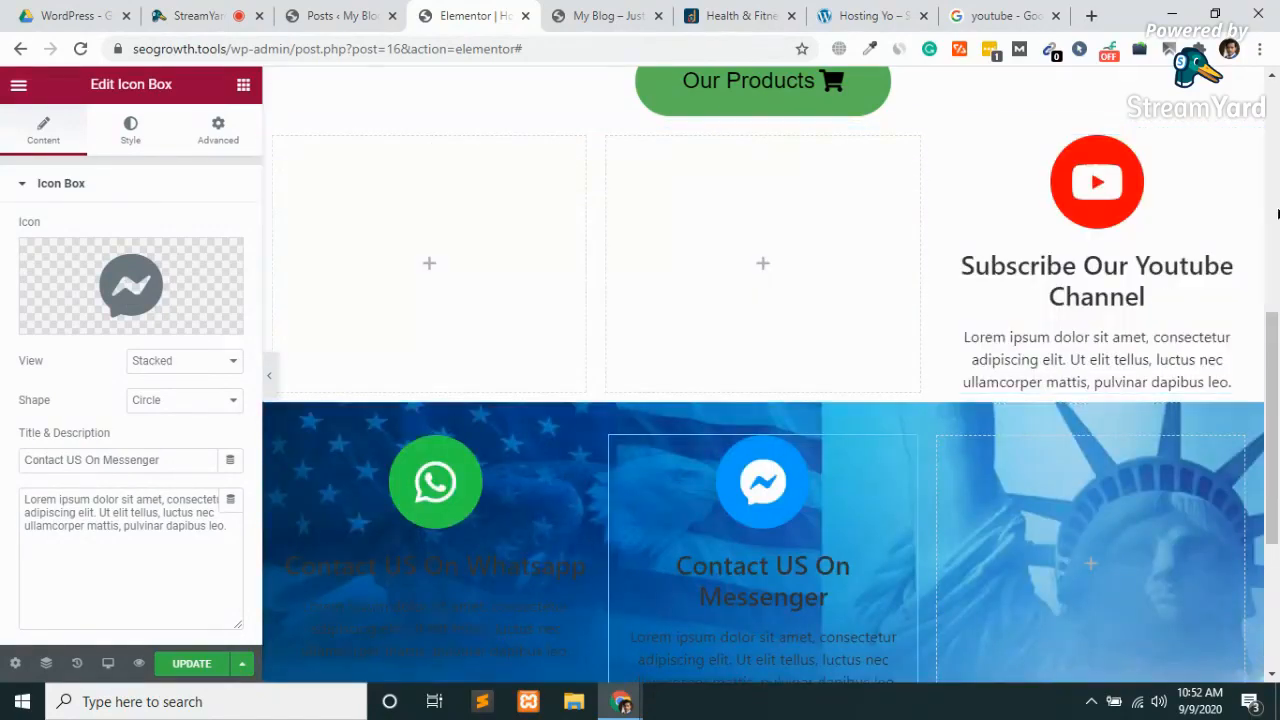
{"action": "left_click_drag", "start_coordinate": [1243, 147], "coordinate": [1188, 306]}
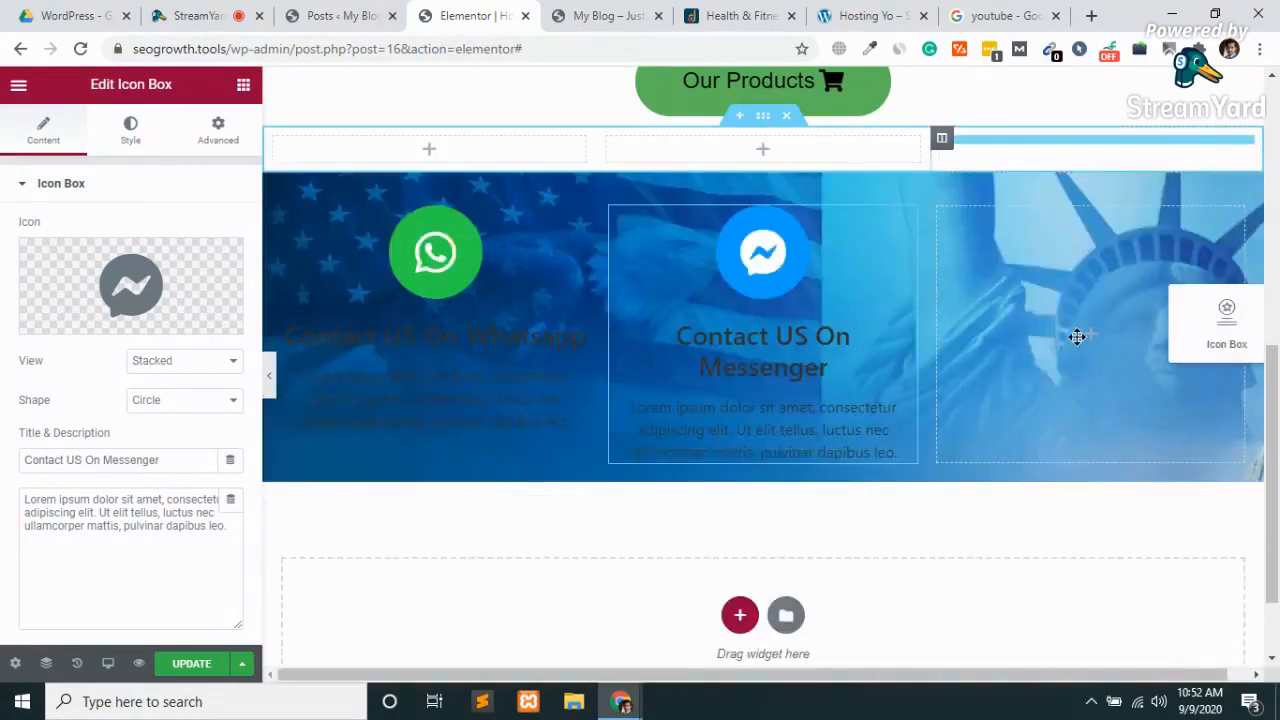
{"action": "left_click_drag", "start_coordinate": [1077, 337], "coordinate": [1048, 425]}
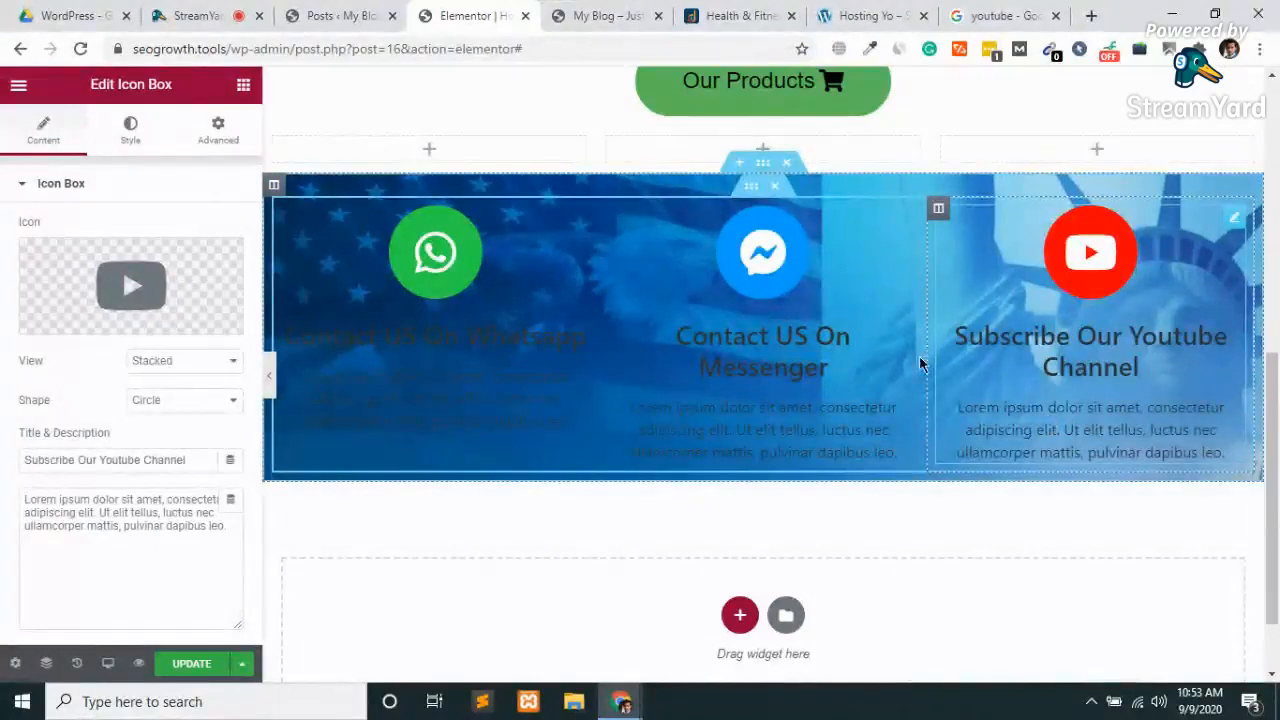
{"action": "scroll", "coordinate": [846, 331], "scroll_direction": "up", "scroll_amount": 2}
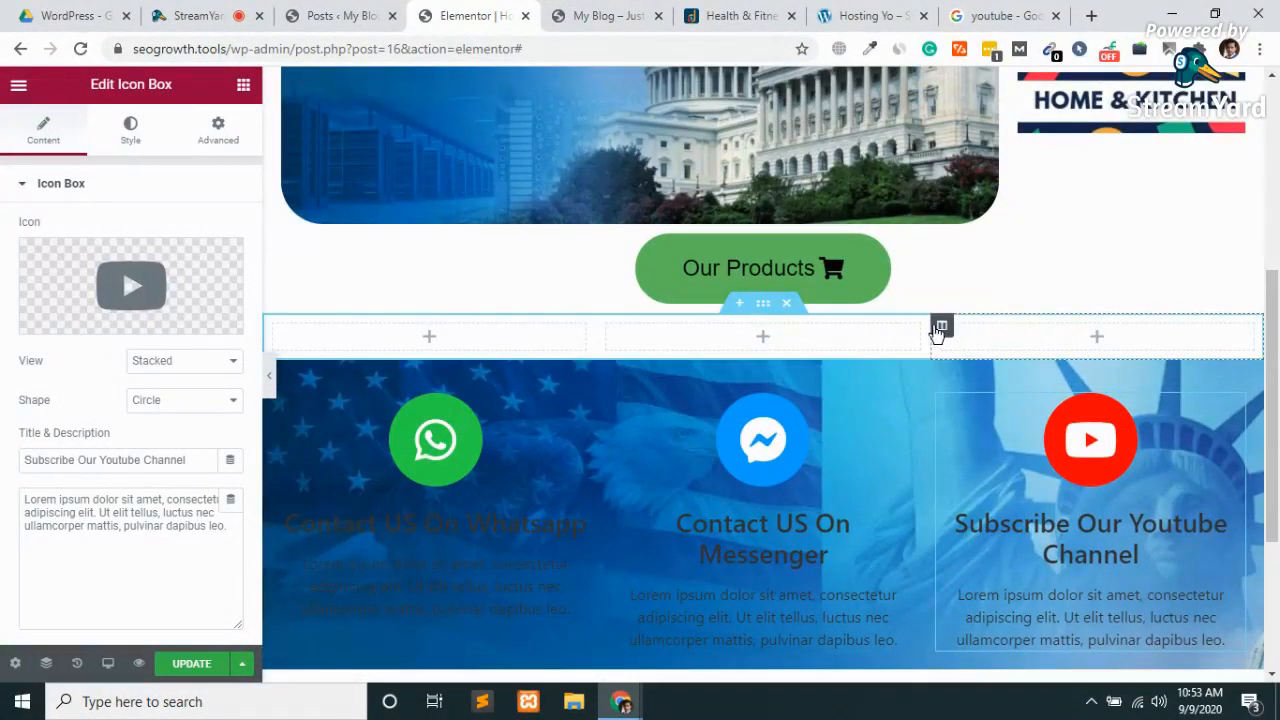
{"action": "left_click", "coordinate": [786, 303]}
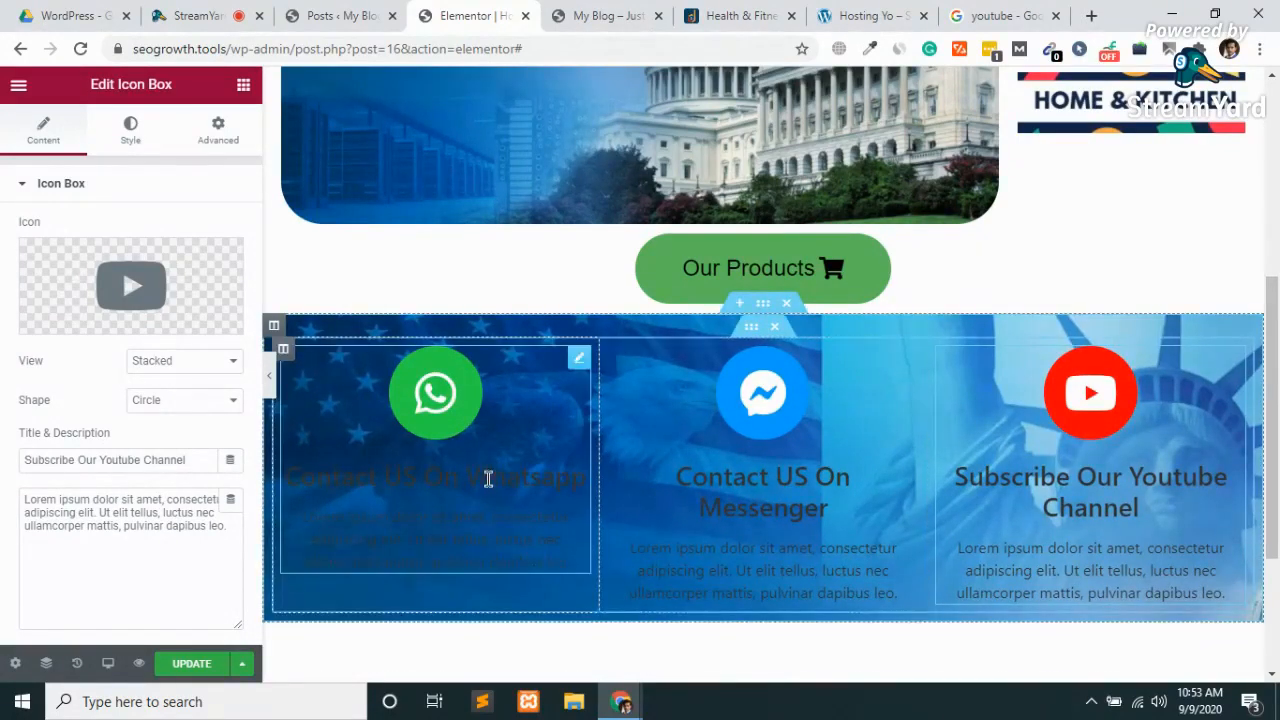
Set the title color of the Contact US On Whatsapp icon box to white (#ffffff).
{"action": "left_click", "coordinate": [424, 478]}
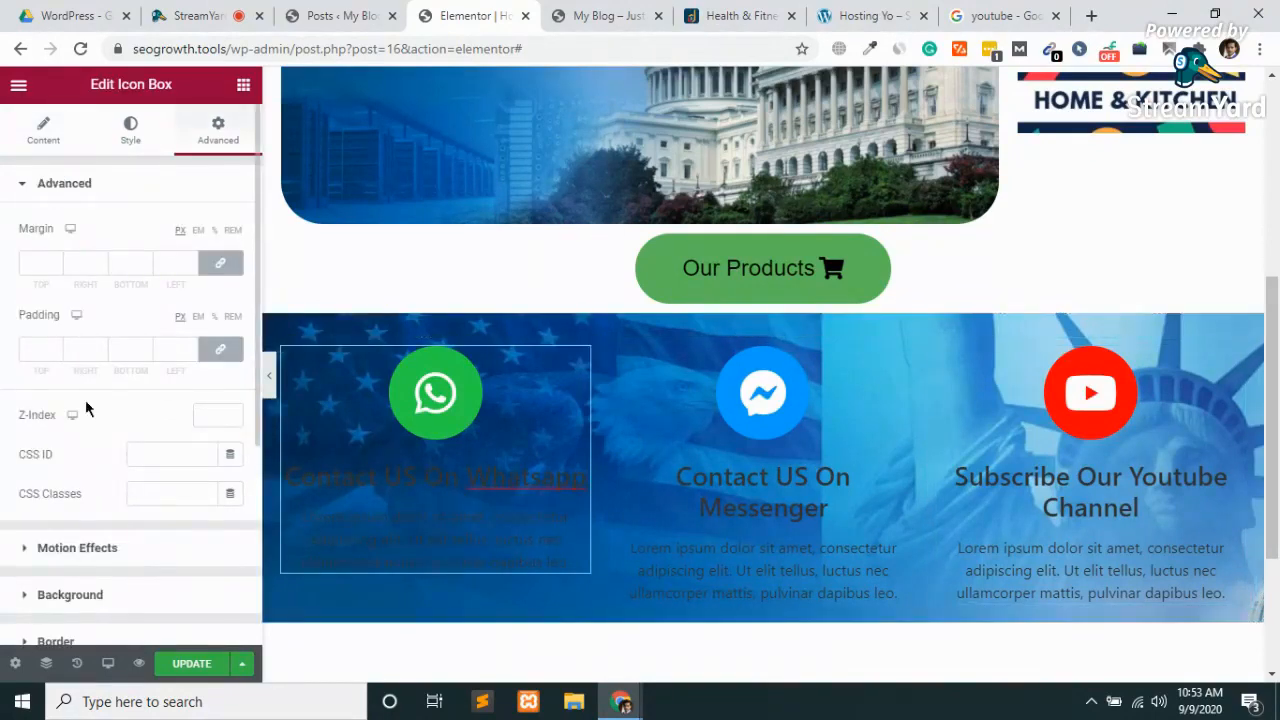
{"action": "left_click", "coordinate": [135, 133]}
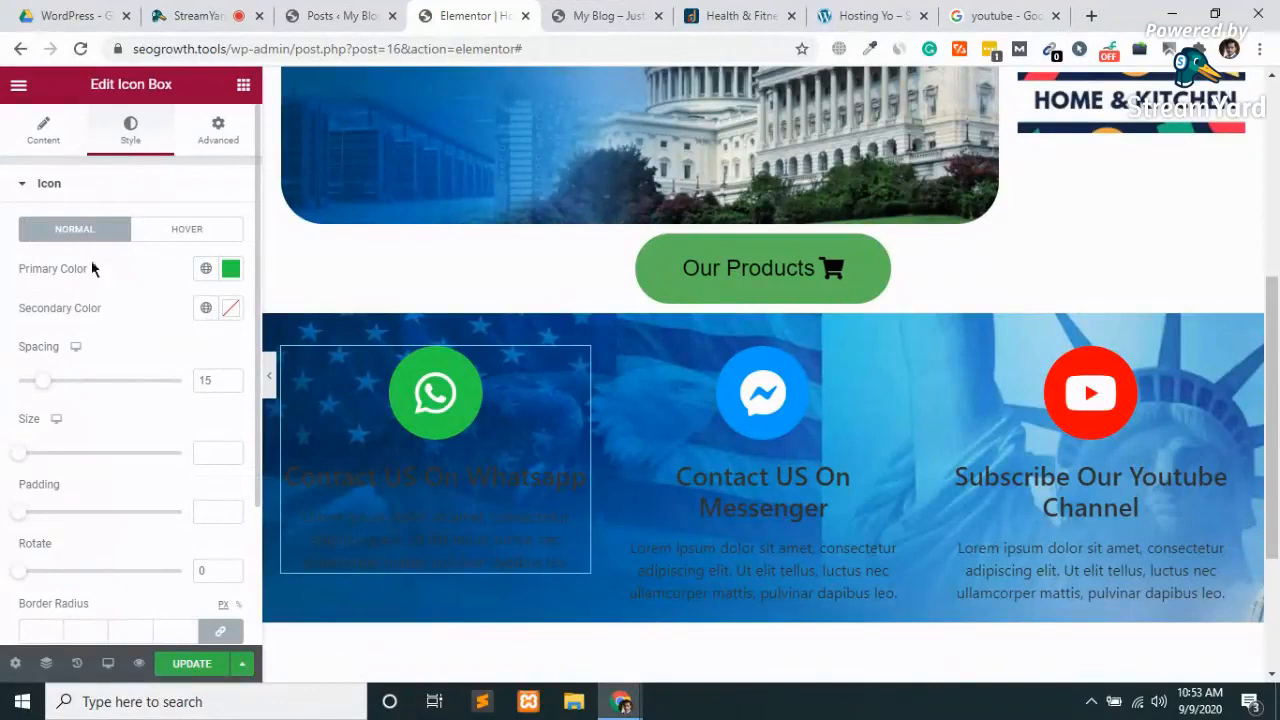
{"action": "scroll", "coordinate": [89, 438], "scroll_direction": "down", "scroll_amount": 1}
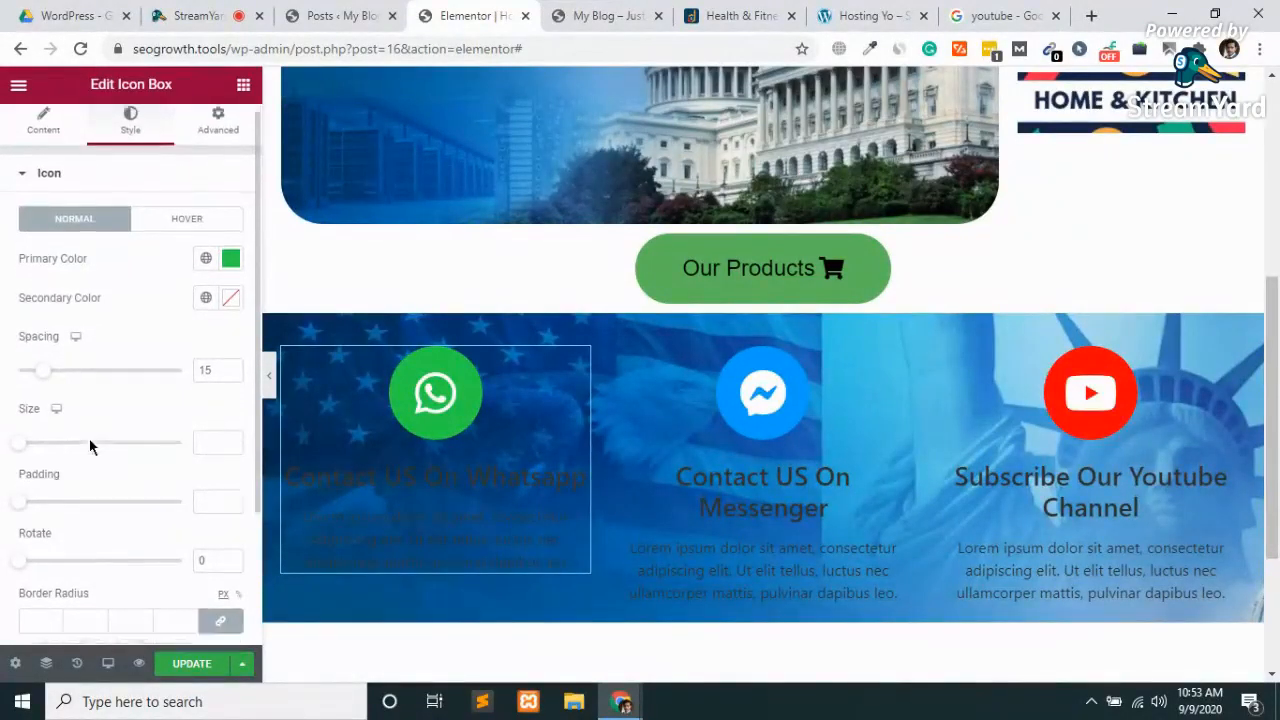
{"action": "scroll", "coordinate": [89, 440], "scroll_direction": "down", "scroll_amount": 3}
{"action": "left_click", "coordinate": [58, 515]}
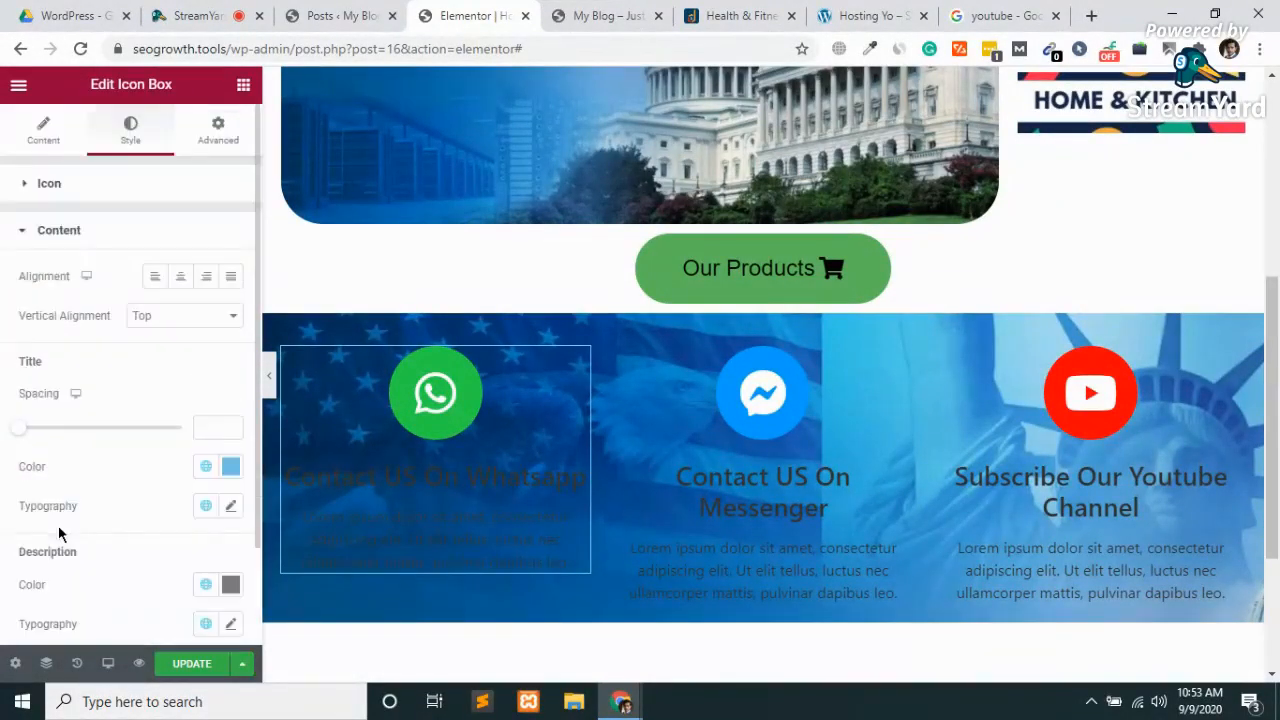
{"action": "scroll", "coordinate": [70, 480], "scroll_direction": "down", "scroll_amount": 1}
{"action": "scroll", "coordinate": [86, 443], "scroll_direction": "down", "scroll_amount": 2}
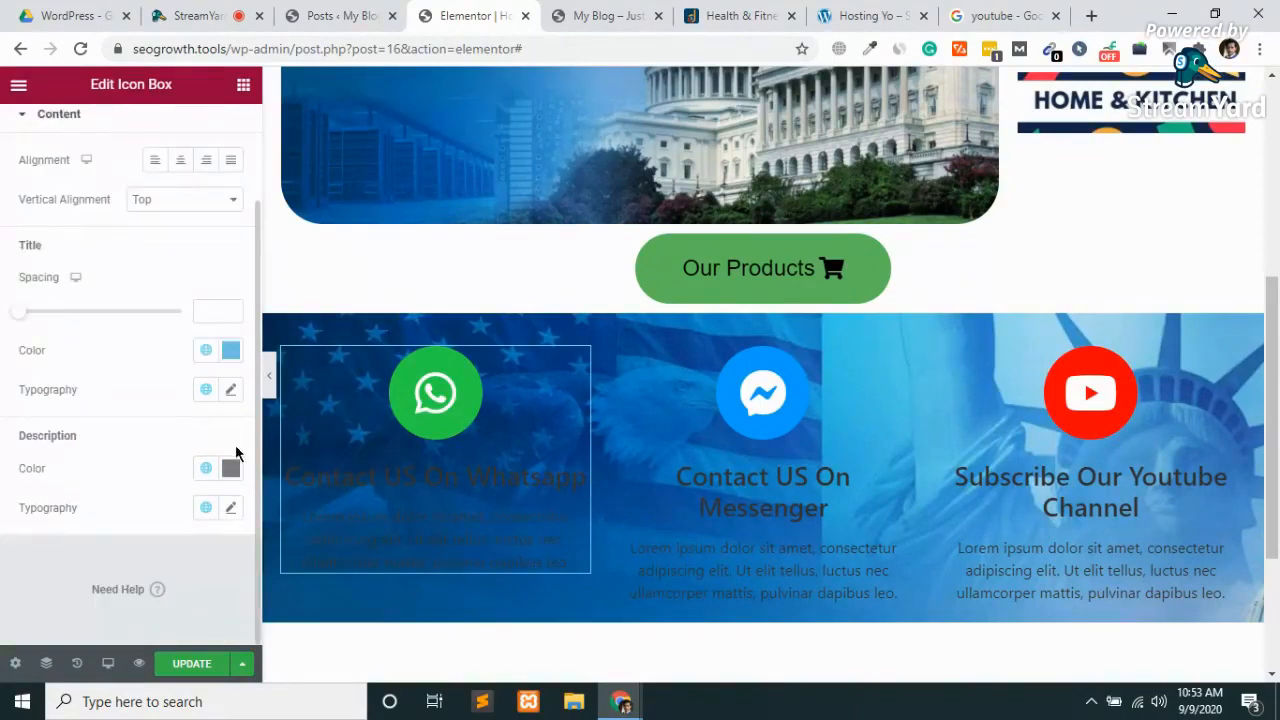
{"action": "left_click", "coordinate": [230, 352]}
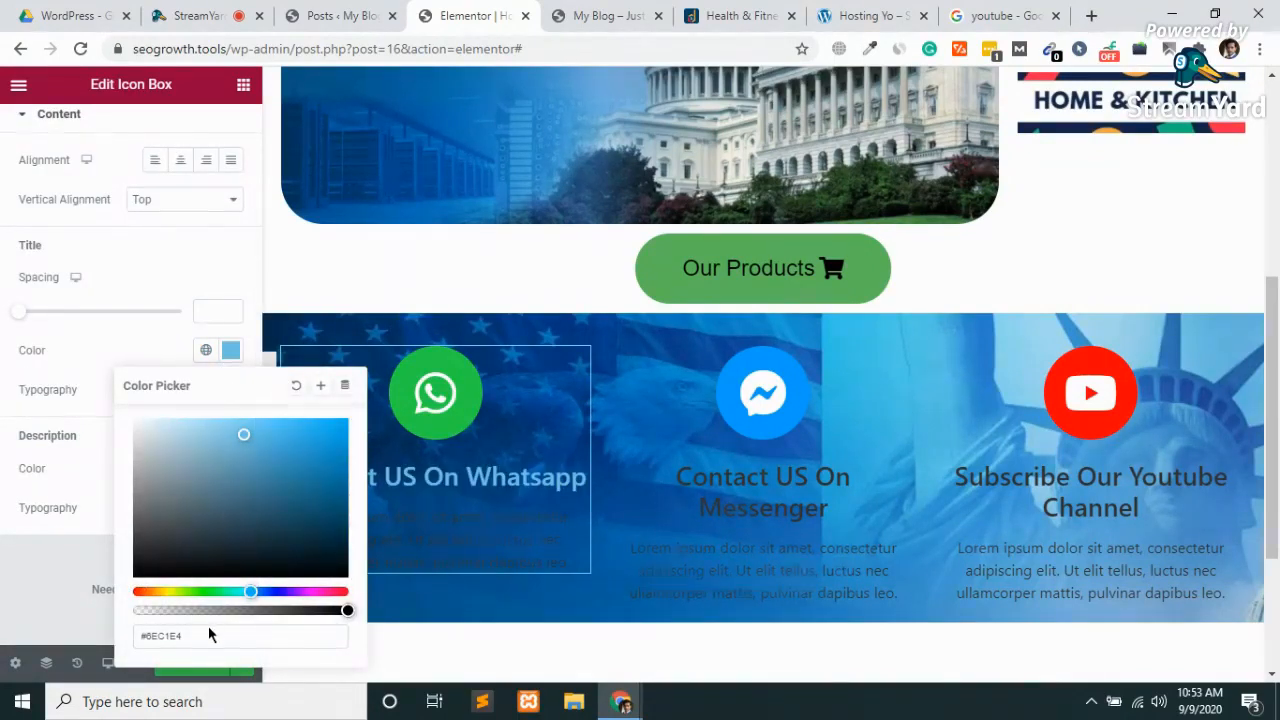
{"action": "left_click_drag", "start_coordinate": [208, 628], "coordinate": [168, 628]}
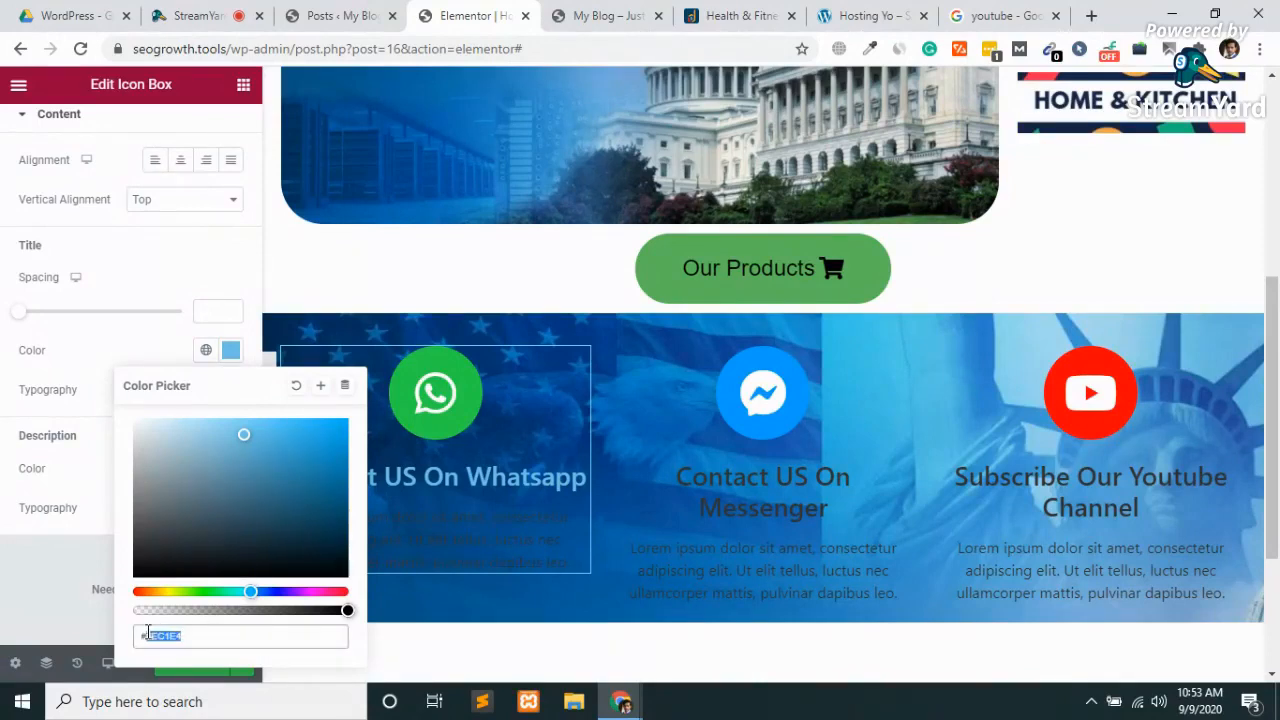
{"action": "type", "text": "#ffffff"}
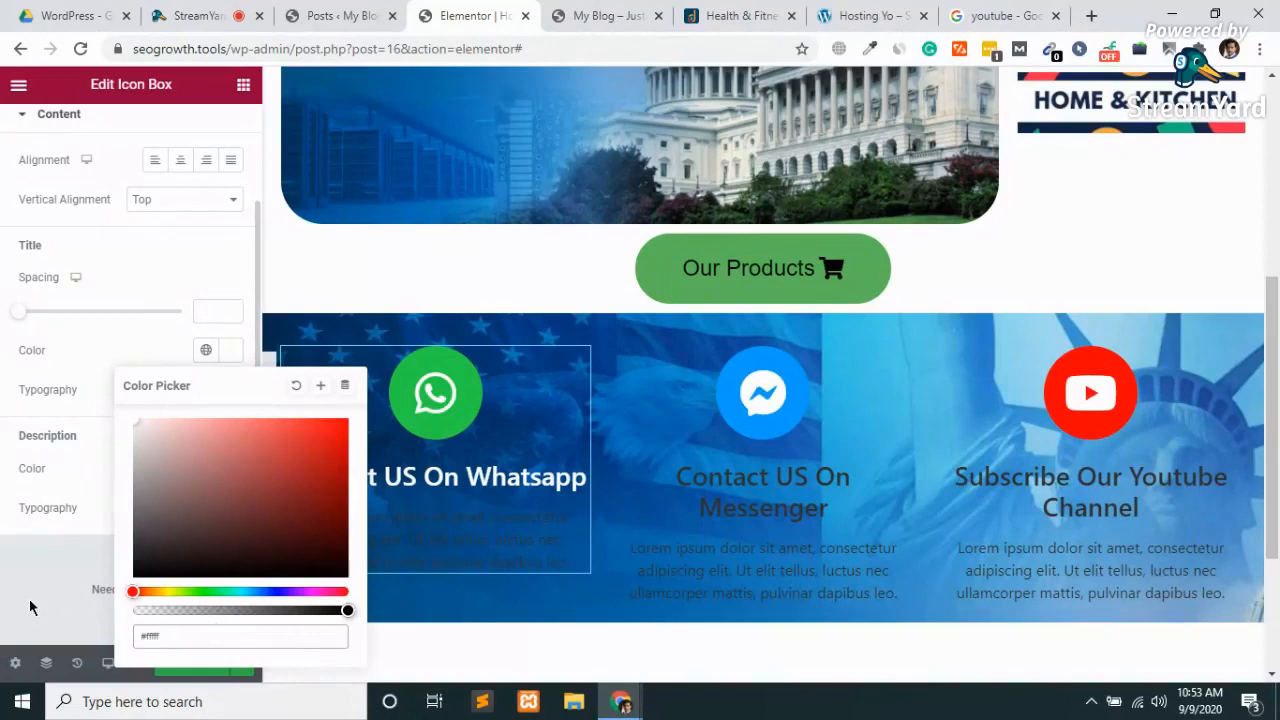
{"action": "left_click", "coordinate": [30, 607]}
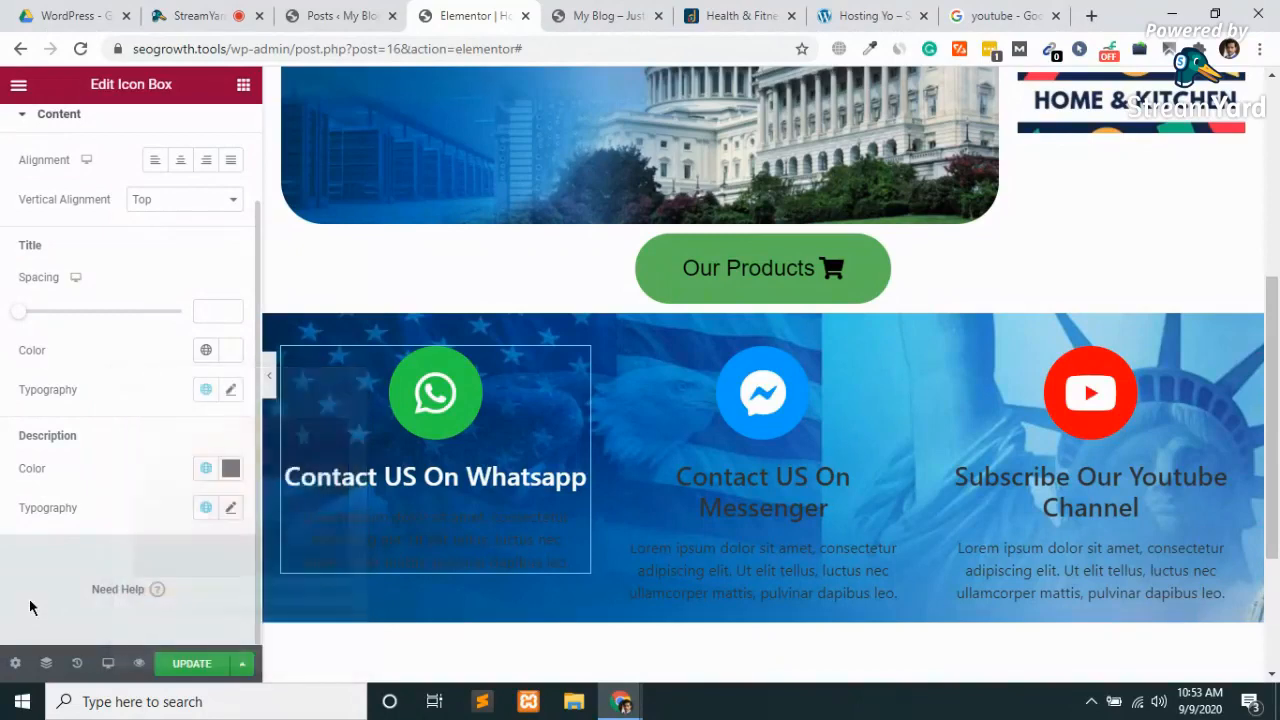
Set the description color of the Contact US On Whatsapp icon box to white and update the page.
{"action": "left_click", "coordinate": [230, 469]}
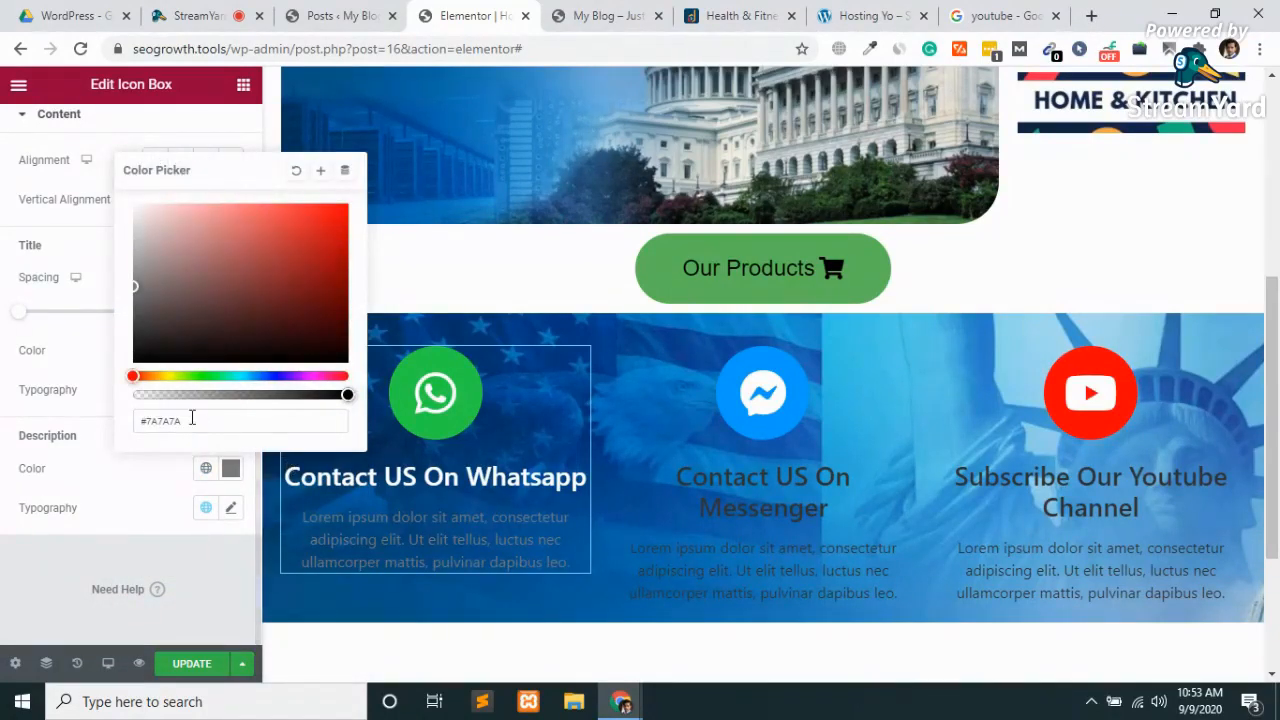
{"action": "left_click", "coordinate": [191, 420]}
{"action": "key", "text": "BackSpace"}
{"action": "key", "text": "BackSpace"}
{"action": "key", "text": "BackSpace"}
{"action": "key", "text": "BackSpace"}
{"action": "key", "text": "BackSpace"}
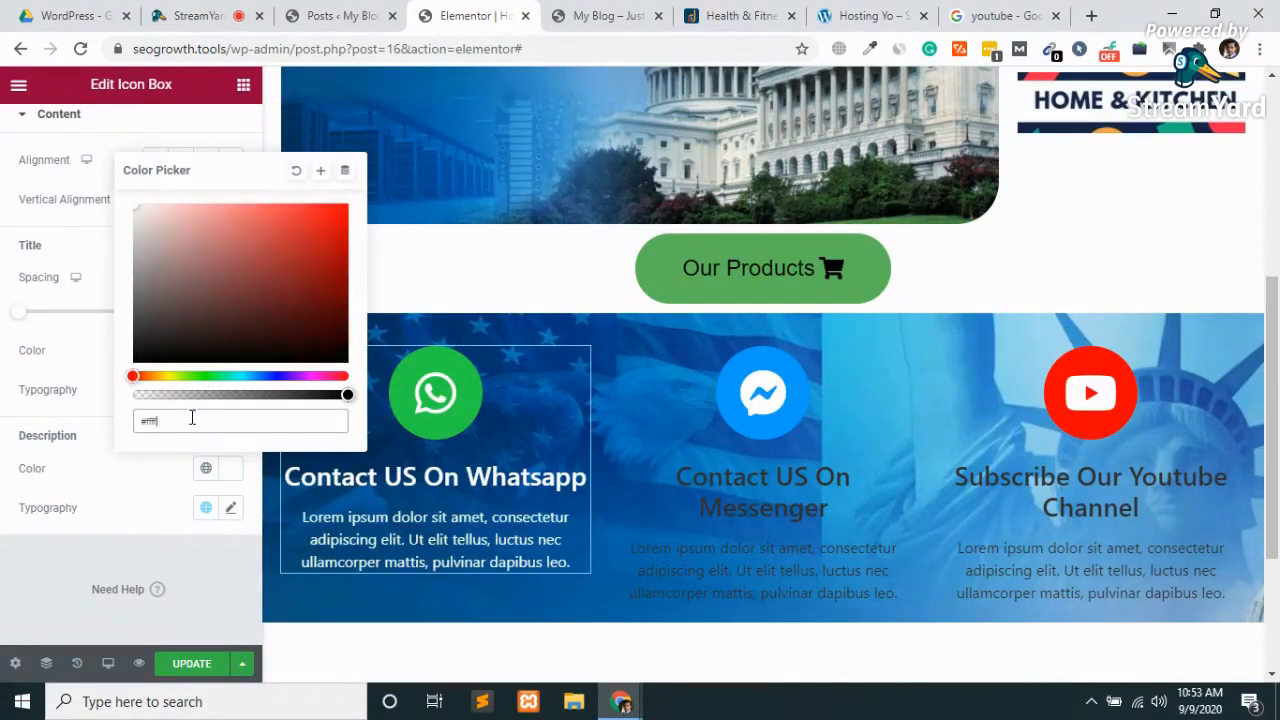
{"action": "left_click", "coordinate": [80, 590]}
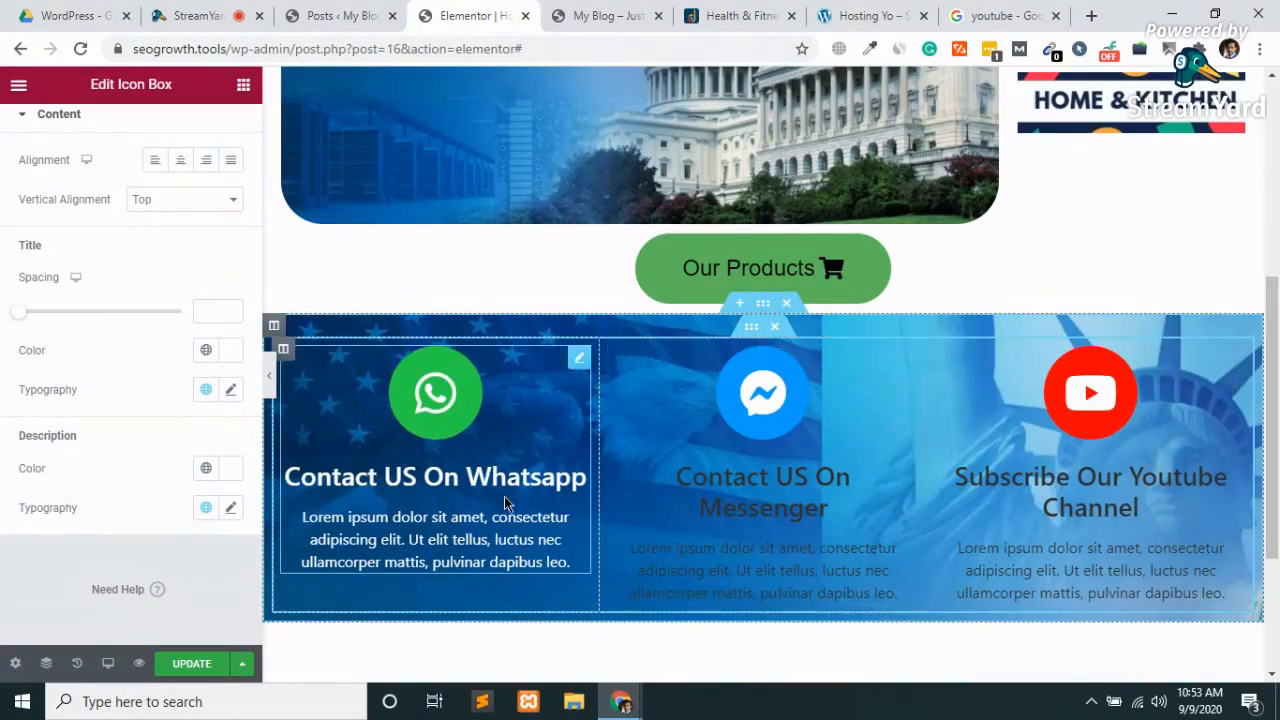
{"action": "left_click", "coordinate": [175, 670]}
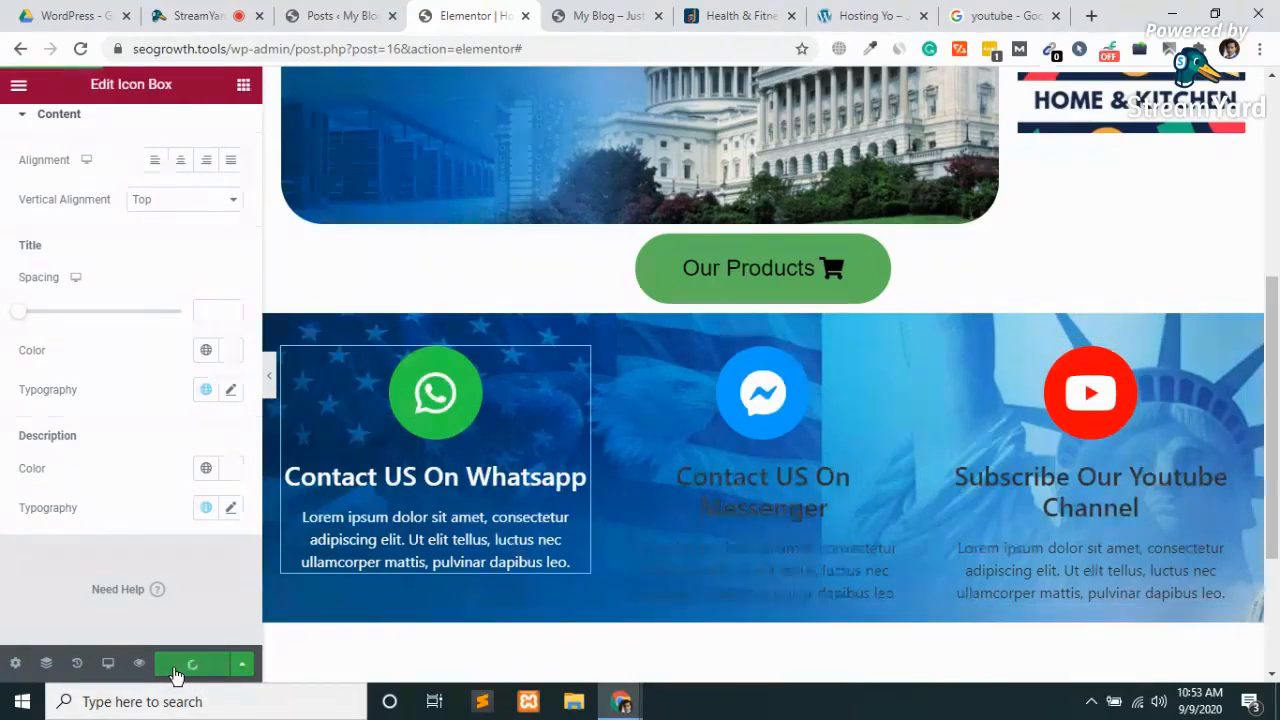
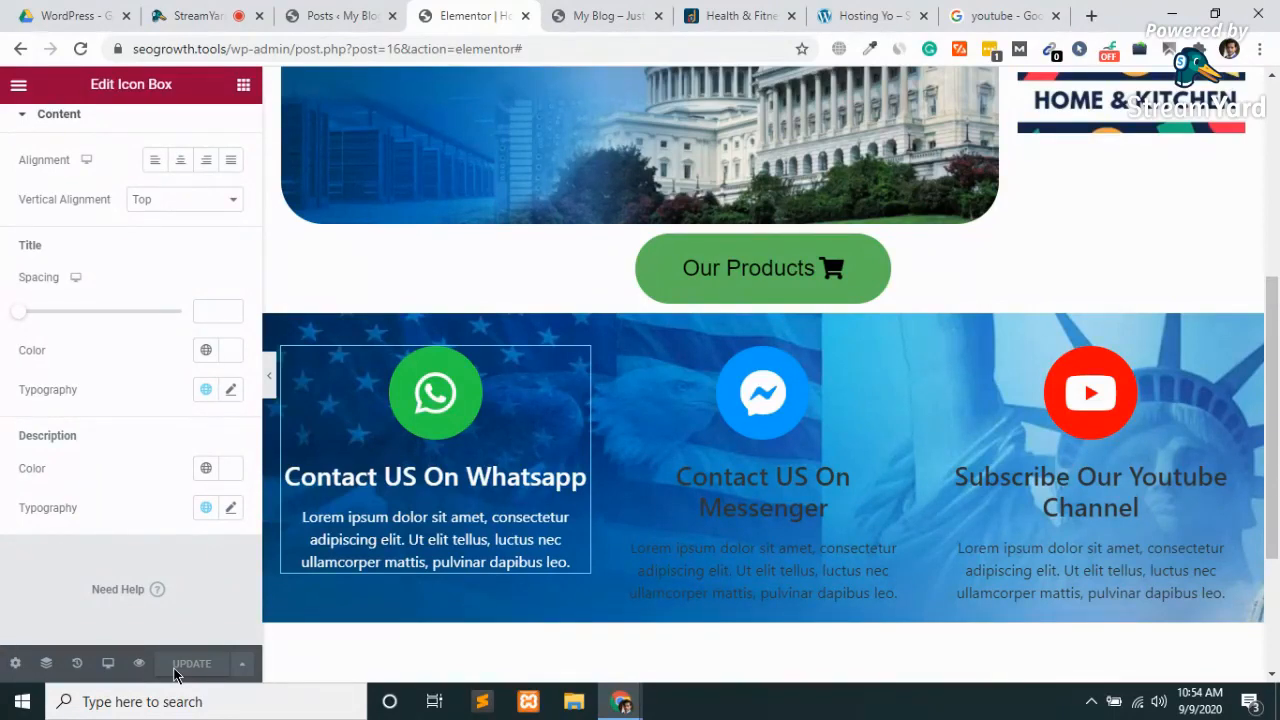
Set the title color of the Contact US On Messenger icon box to white (#ffff).
{"action": "left_click", "coordinate": [765, 511]}
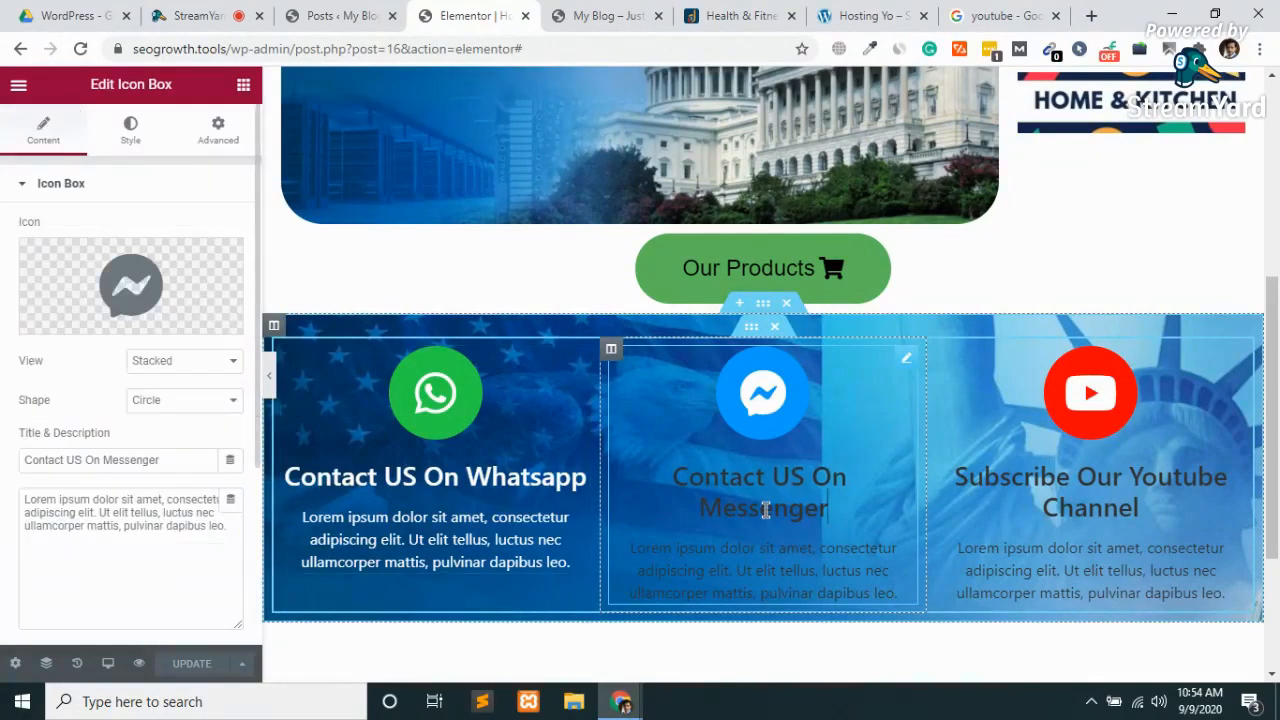
{"action": "left_click", "coordinate": [132, 132]}
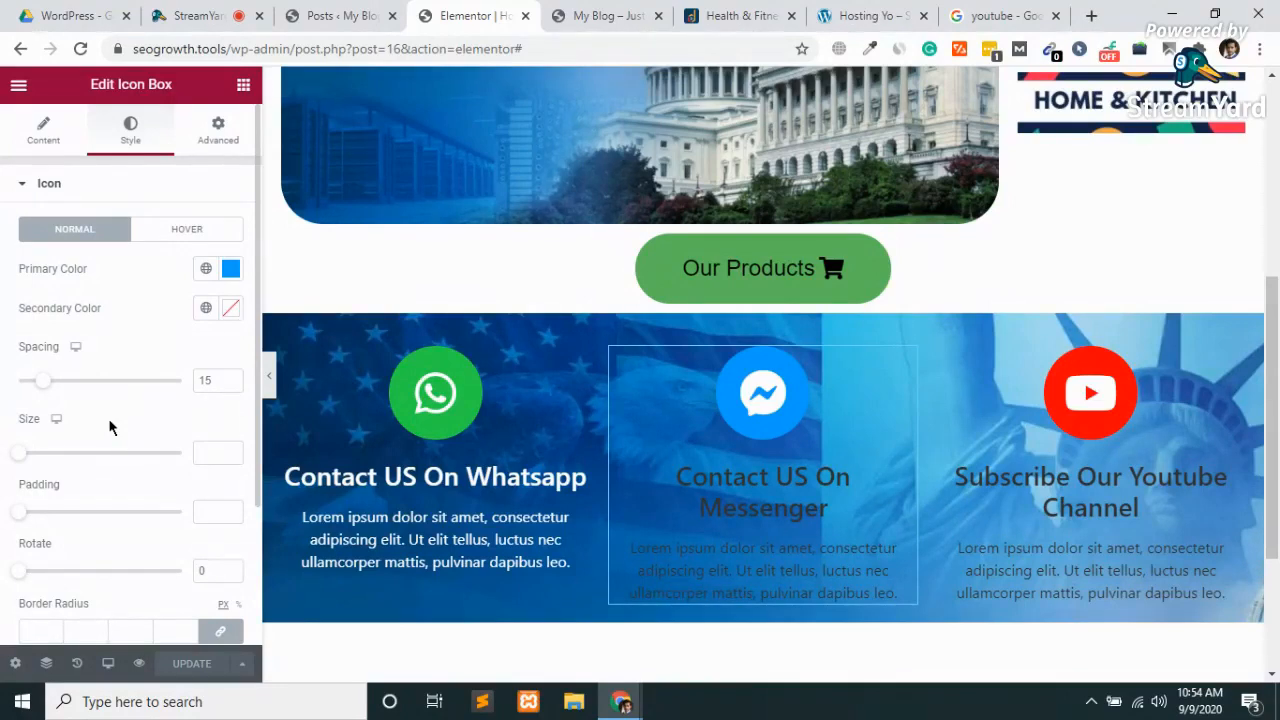
{"action": "scroll", "coordinate": [109, 425], "scroll_direction": "down", "scroll_amount": 2}
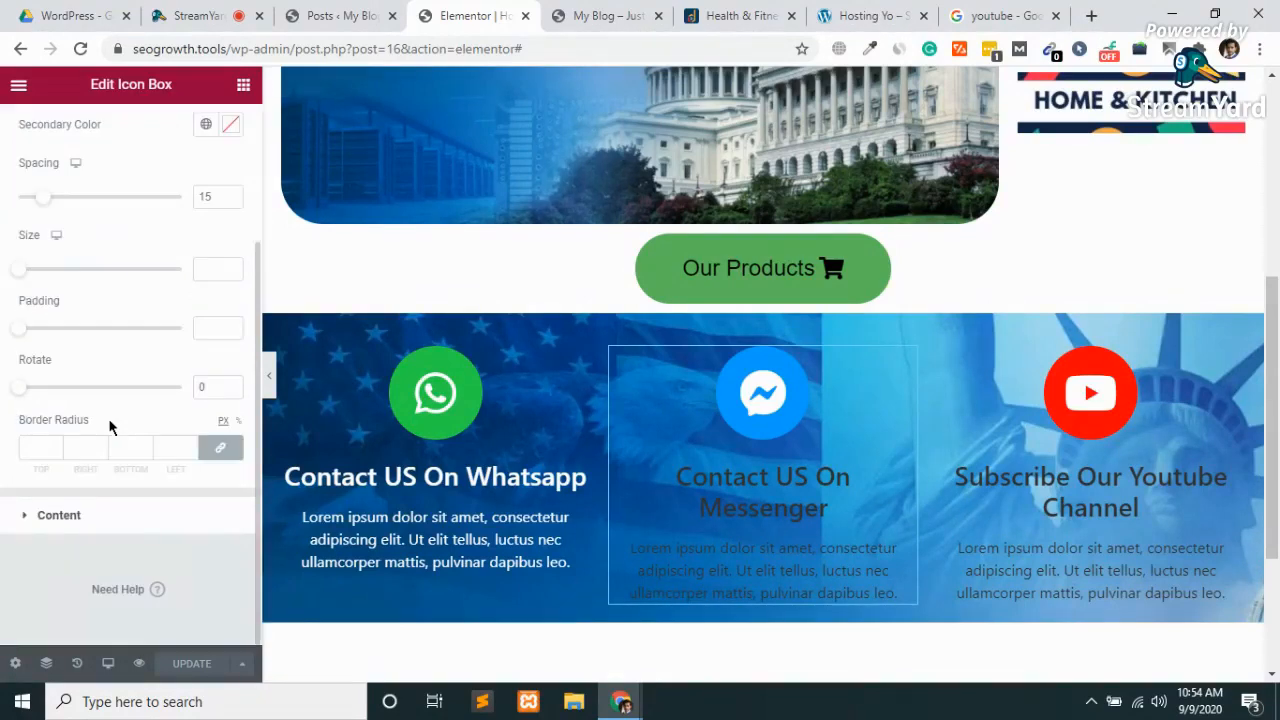
{"action": "left_click", "coordinate": [55, 516]}
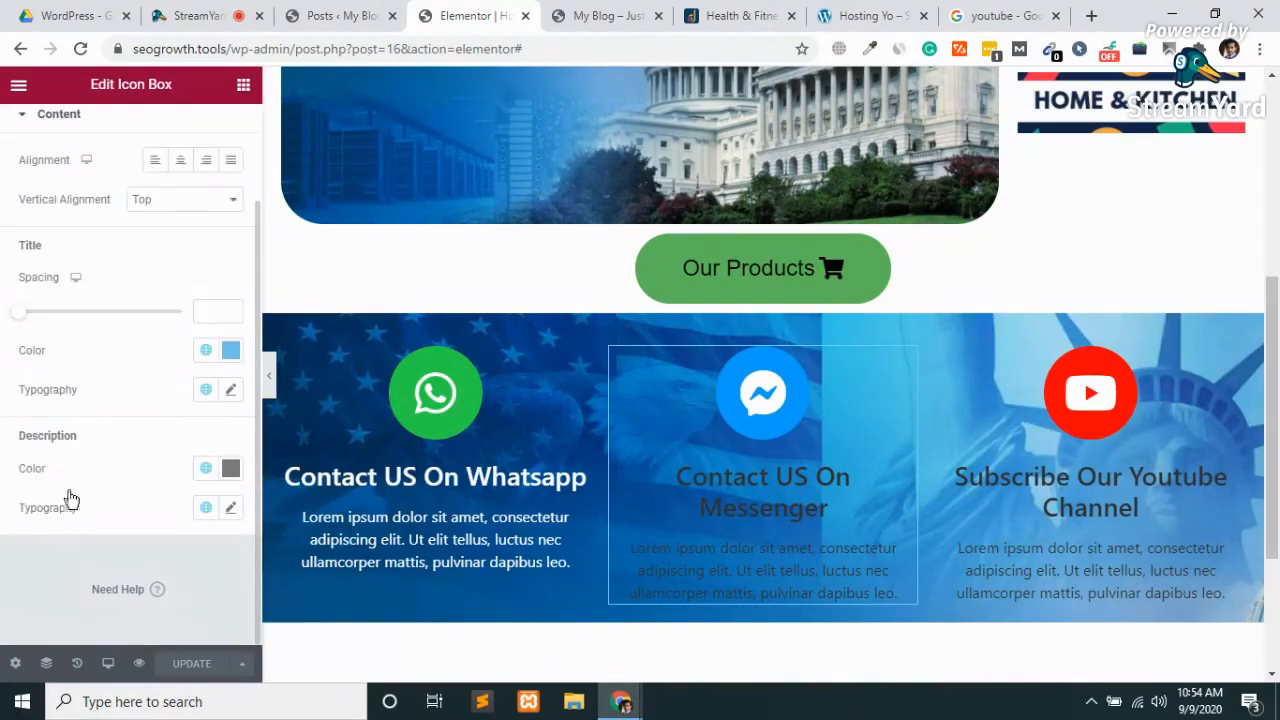
{"action": "left_click", "coordinate": [229, 362]}
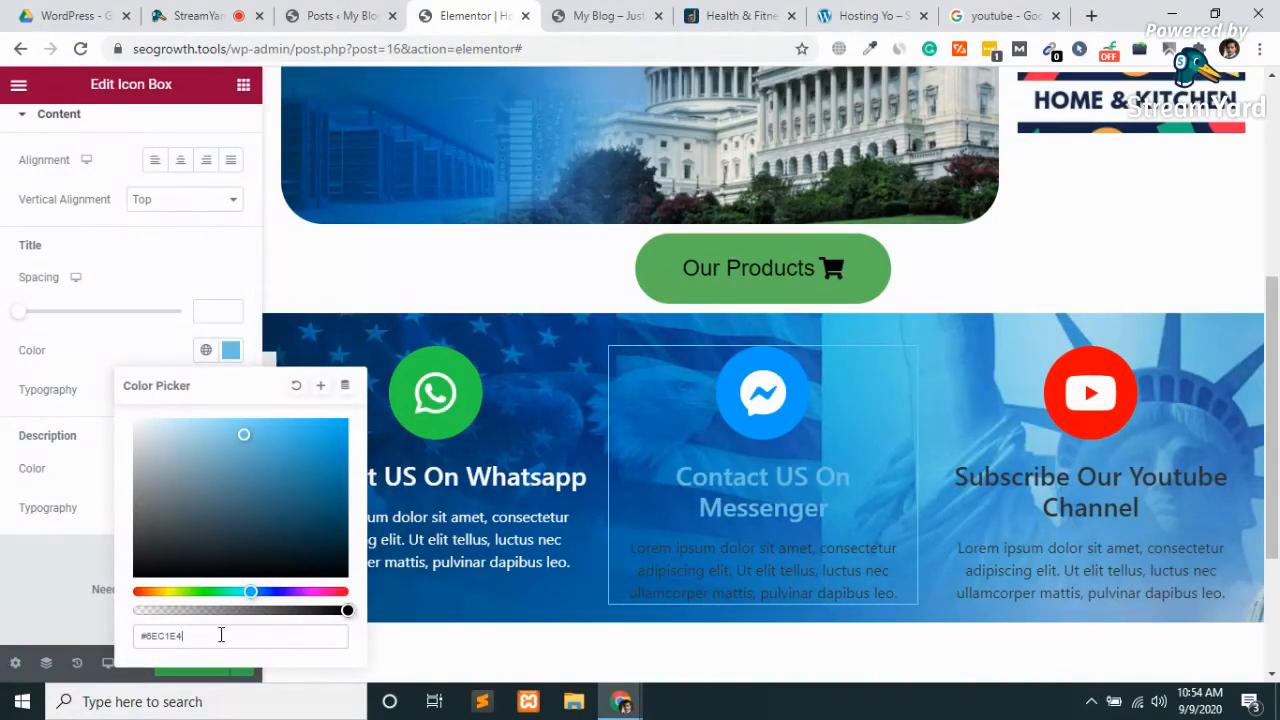
{"action": "key", "text": "BackSpace"}
{"action": "key", "text": "BackSpace"}
{"action": "key", "text": "BackSpace"}
{"action": "key", "text": "BackSpace"}
{"action": "key", "text": "BackSpace"}
{"action": "key", "text": "BackSpace"}
{"action": "type", "text": "ffff"}
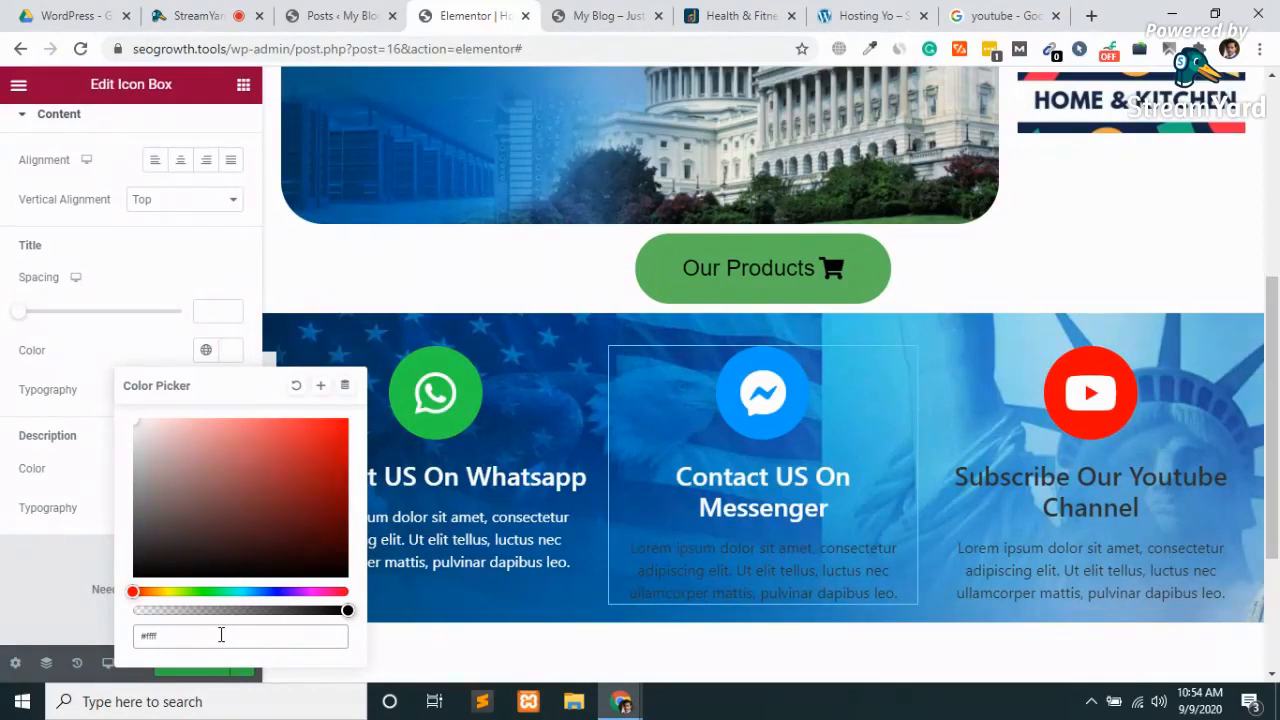
{"action": "left_click", "coordinate": [42, 638]}
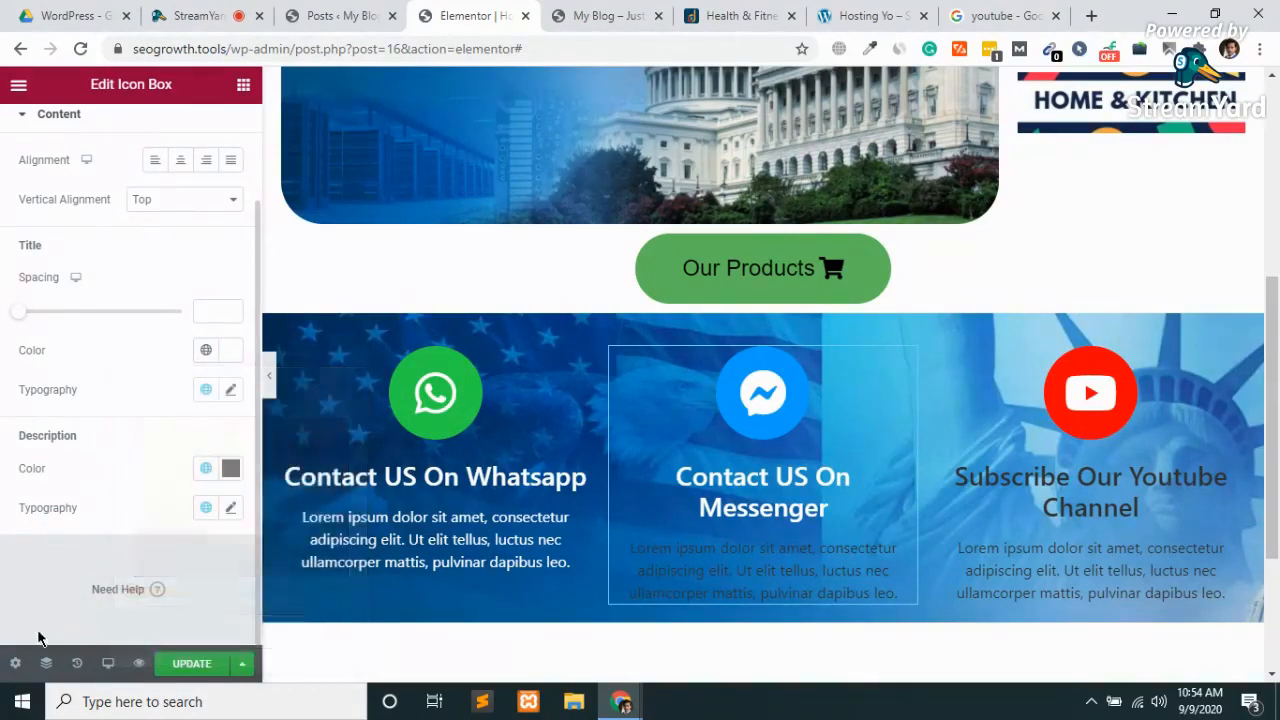
Set the description color of the Contact US On Messenger icon box to white (#ffff).
{"action": "left_click", "coordinate": [231, 468]}
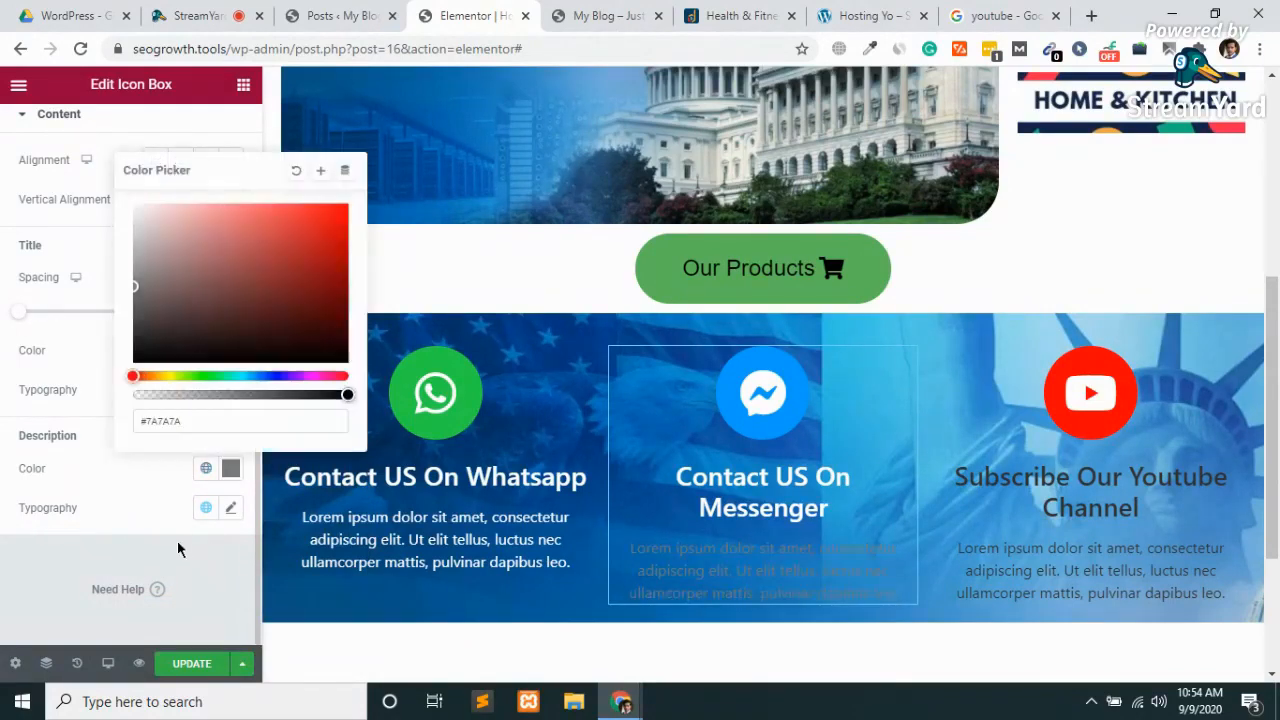
{"action": "triple_click", "coordinate": [197, 423]}
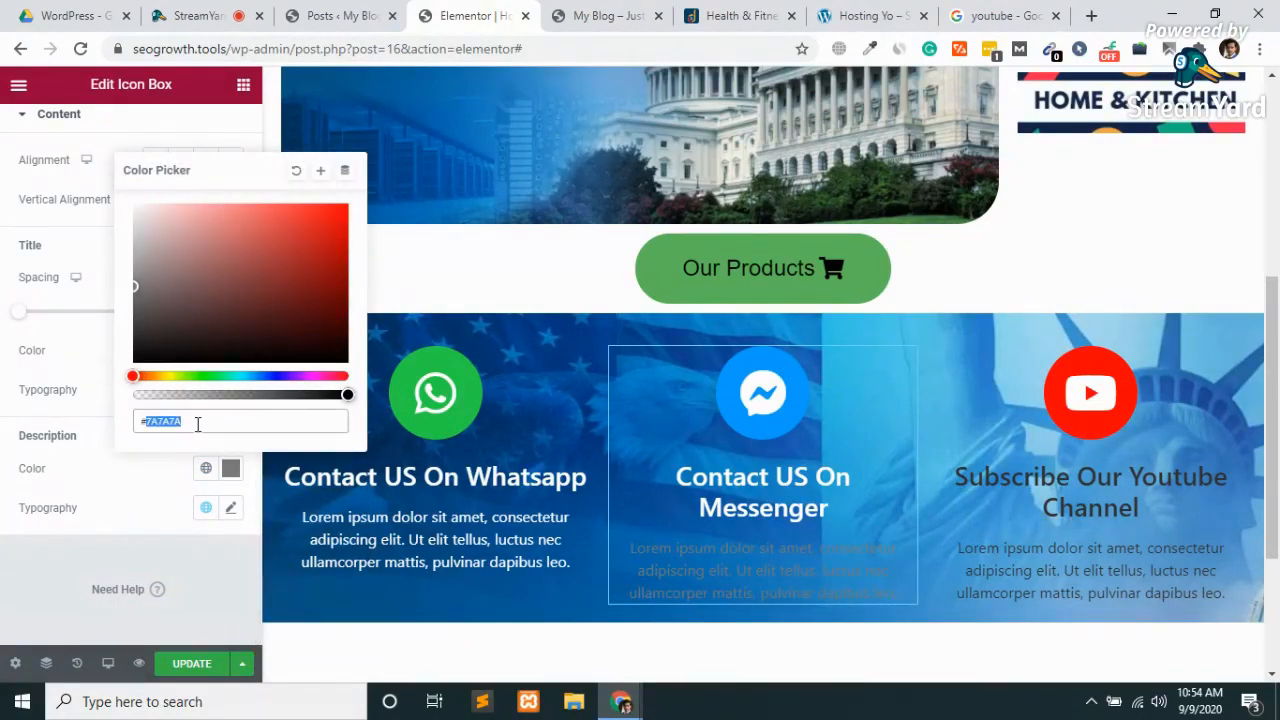
{"action": "type", "text": "#ffff"}
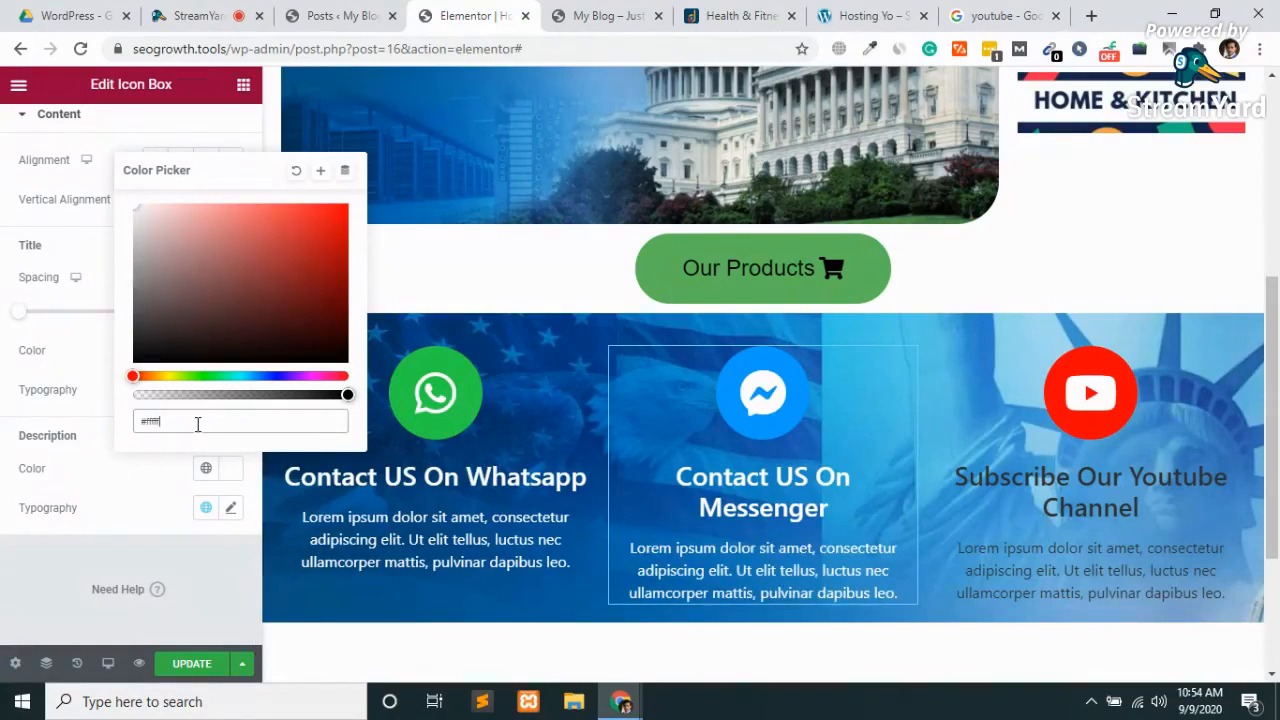
{"action": "left_click", "coordinate": [88, 568]}
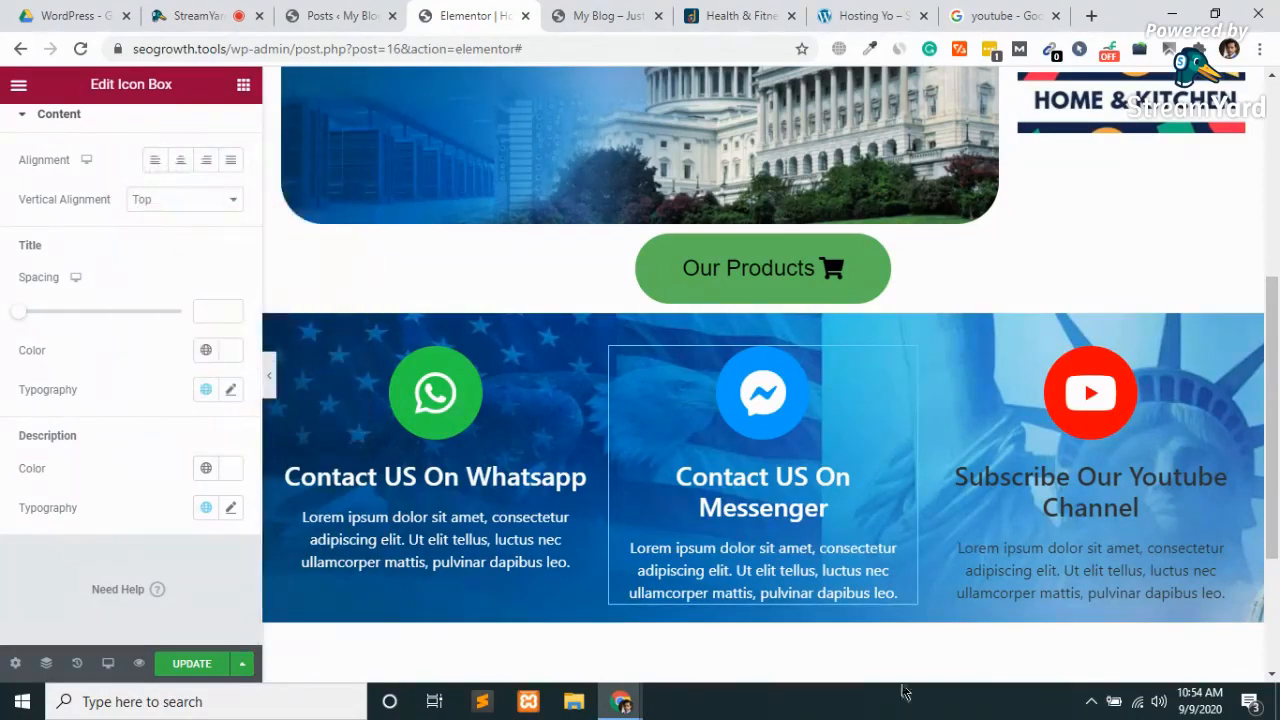
Set the title color of the Subscribe Our Youtube Channel icon box to white.
{"action": "left_click", "coordinate": [1136, 508]}
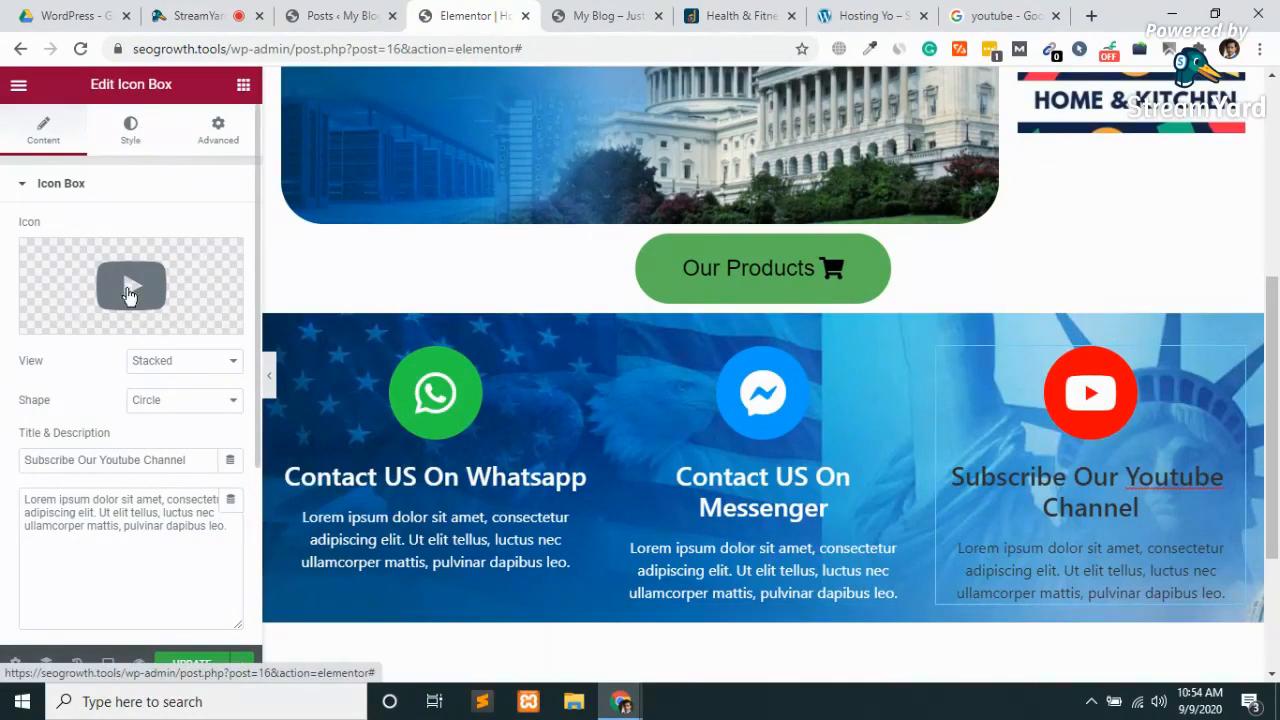
{"action": "left_click", "coordinate": [130, 130]}
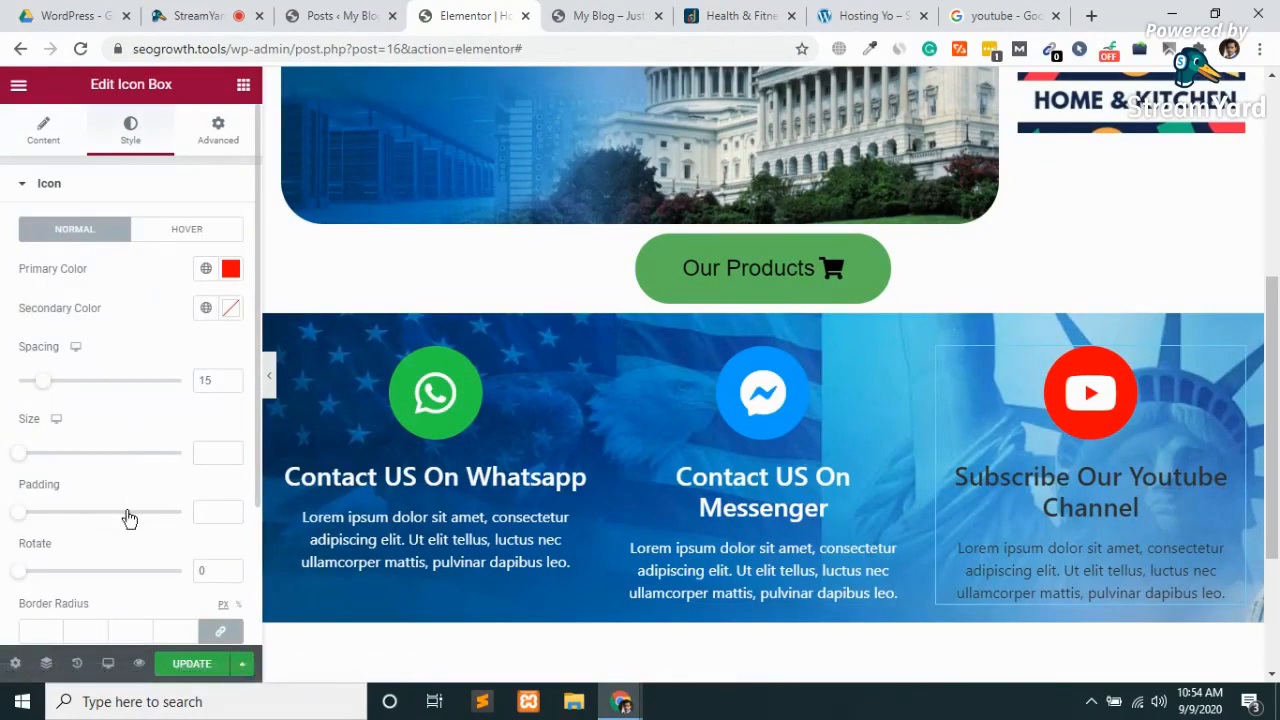
{"action": "scroll", "coordinate": [129, 517], "scroll_direction": "down", "scroll_amount": 2}
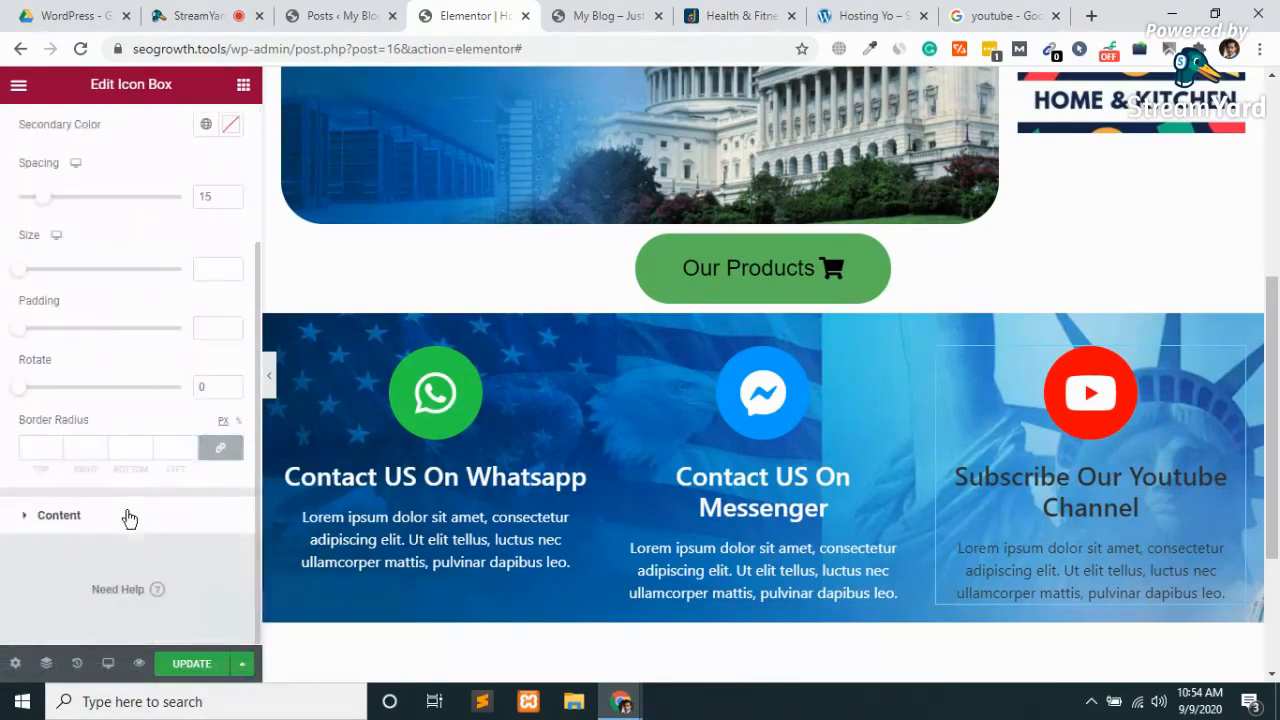
{"action": "left_click", "coordinate": [58, 516]}
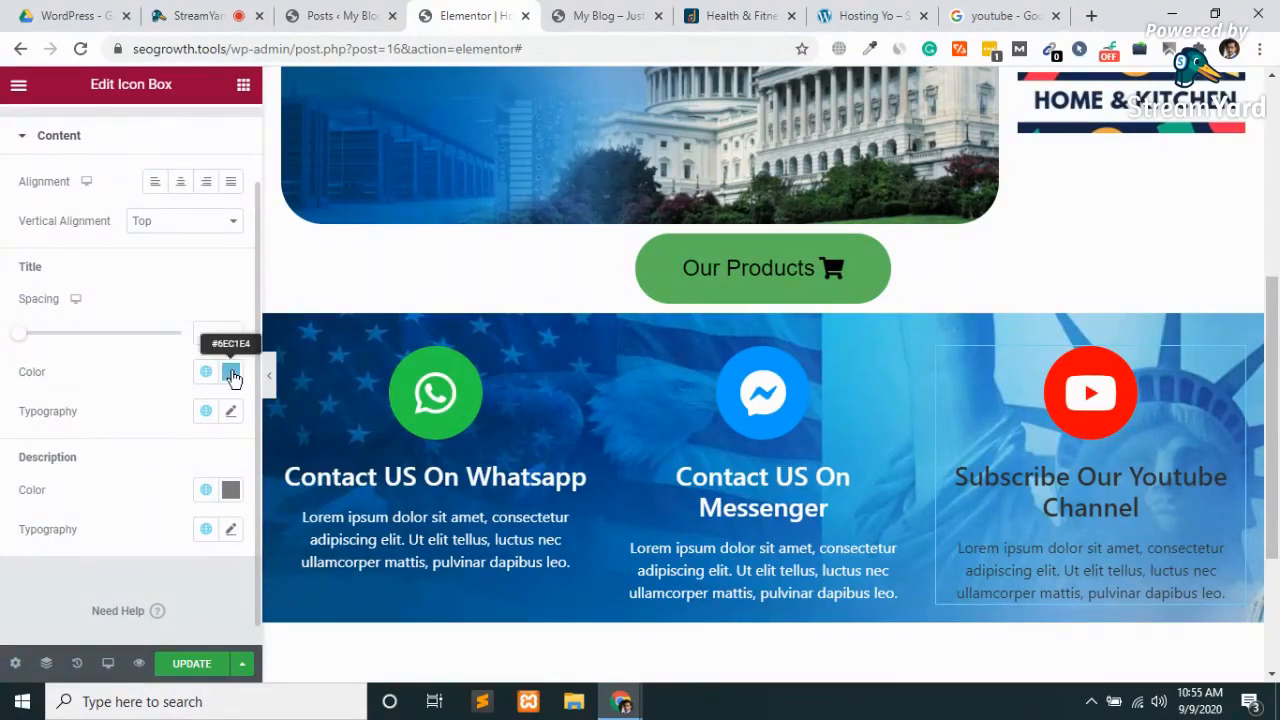
{"action": "left_click", "coordinate": [231, 373]}
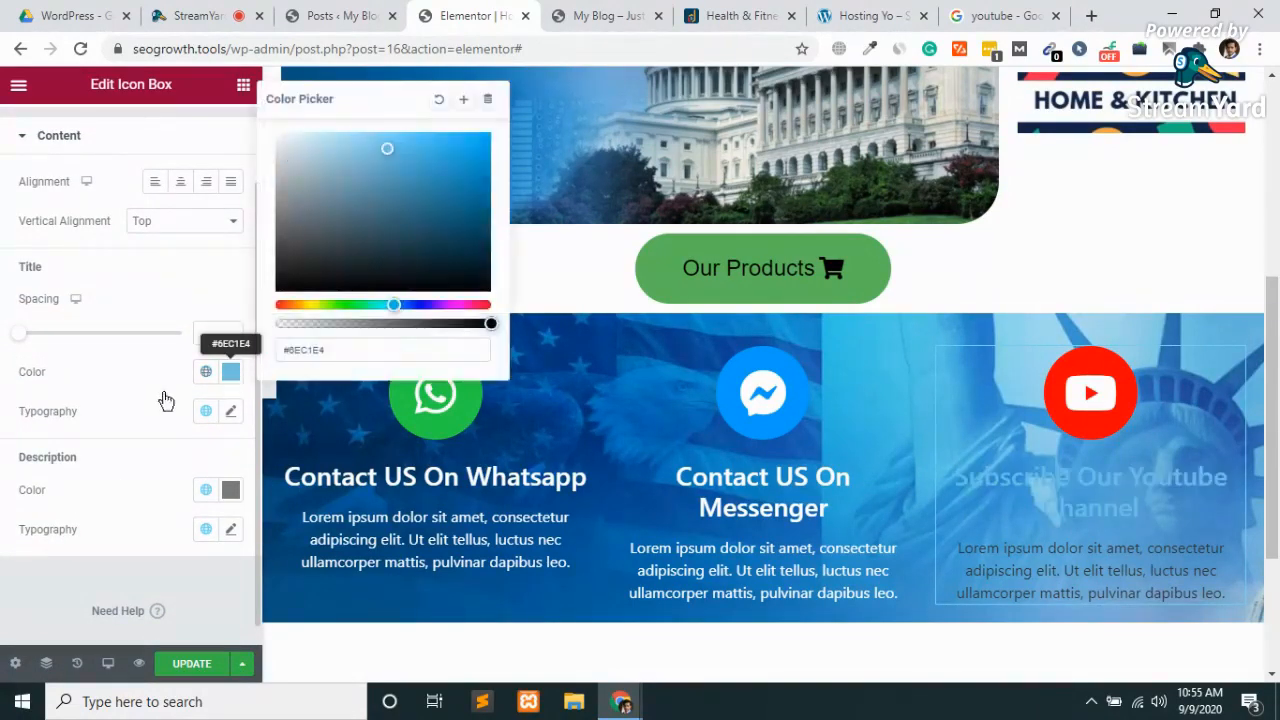
{"action": "left_click", "coordinate": [344, 351]}
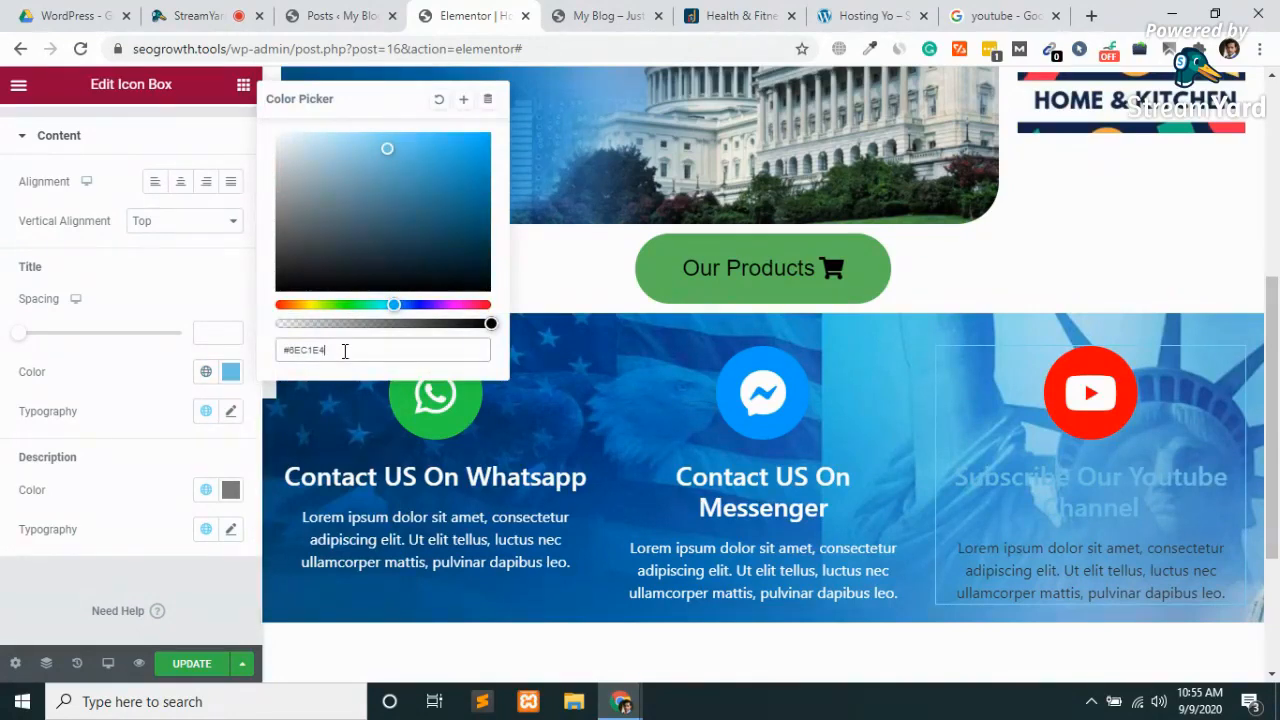
{"action": "key", "text": "BackSpace"}
{"action": "key", "text": "BackSpace"}
{"action": "key", "text": "BackSpace"}
{"action": "key", "text": "BackSpace"}
{"action": "key", "text": "BackSpace"}
{"action": "key", "text": "BackSpace"}
{"action": "key", "text": "BackSpace"}
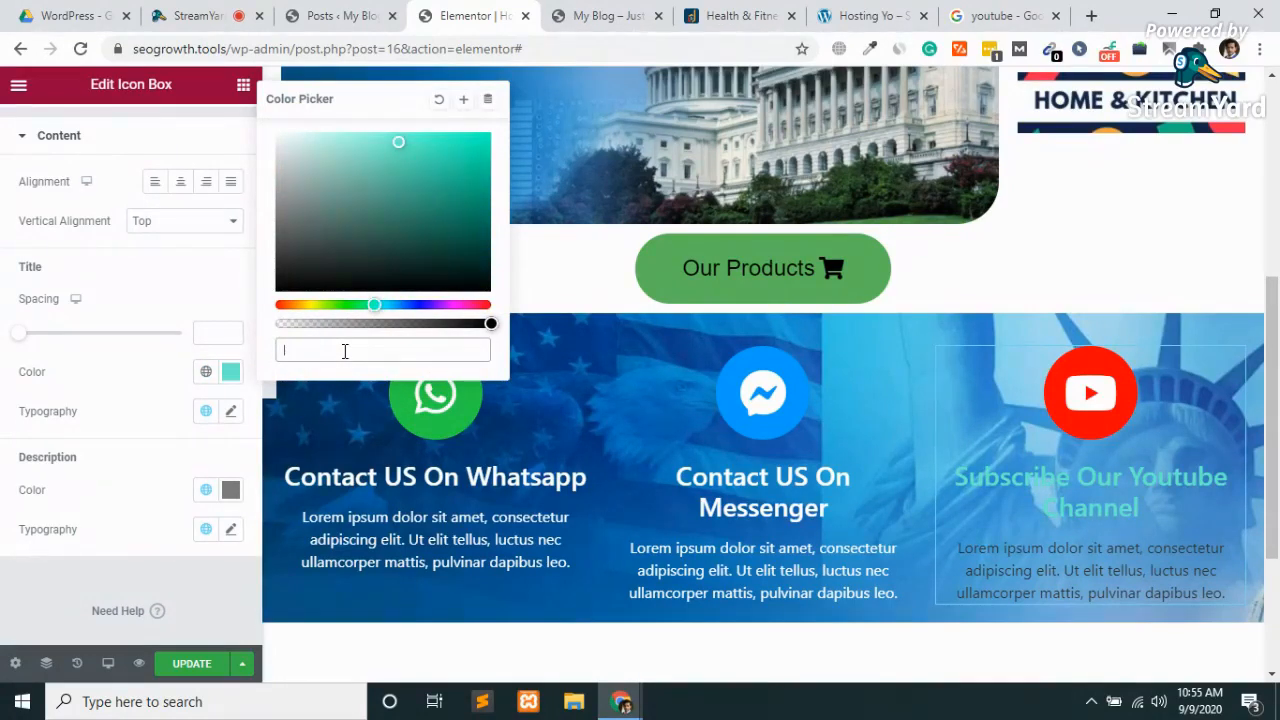
{"action": "type", "text": "#fff"}
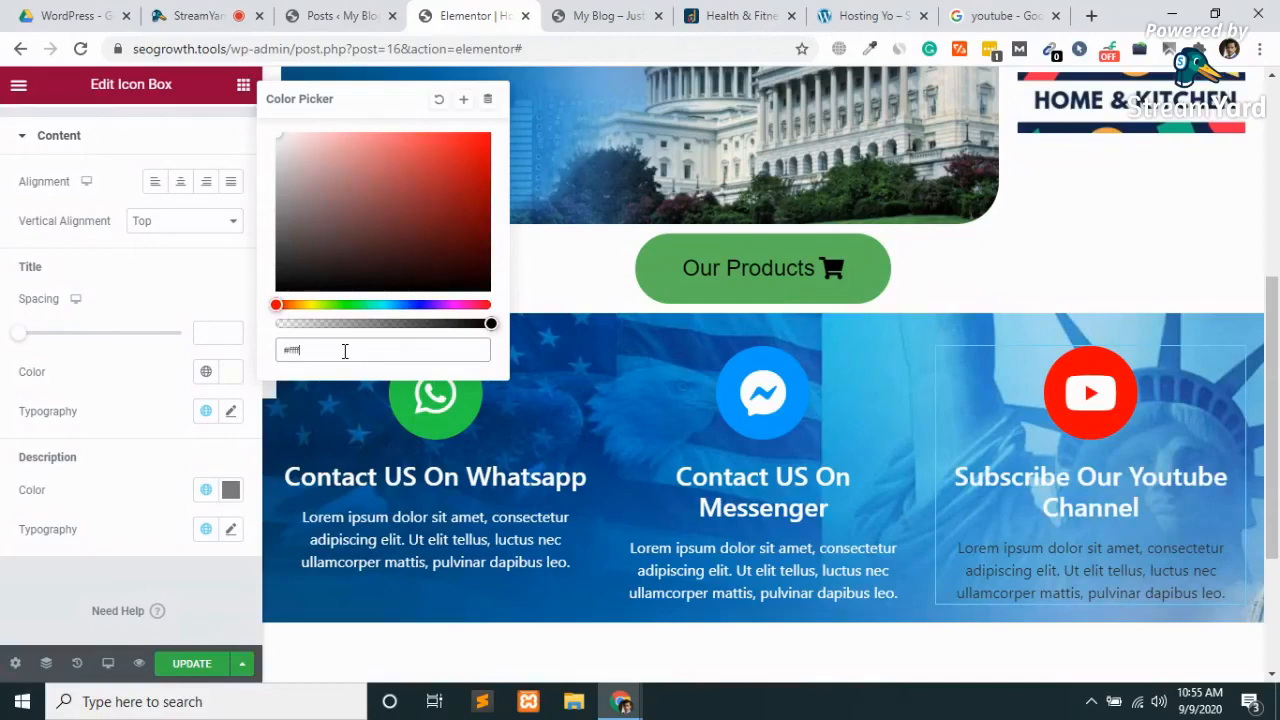
Set the description color of the Subscribe Our Youtube Channel icon box to white (#ffffff) and update the page.
{"action": "left_click", "coordinate": [236, 491]}
{"action": "left_click", "coordinate": [232, 490]}
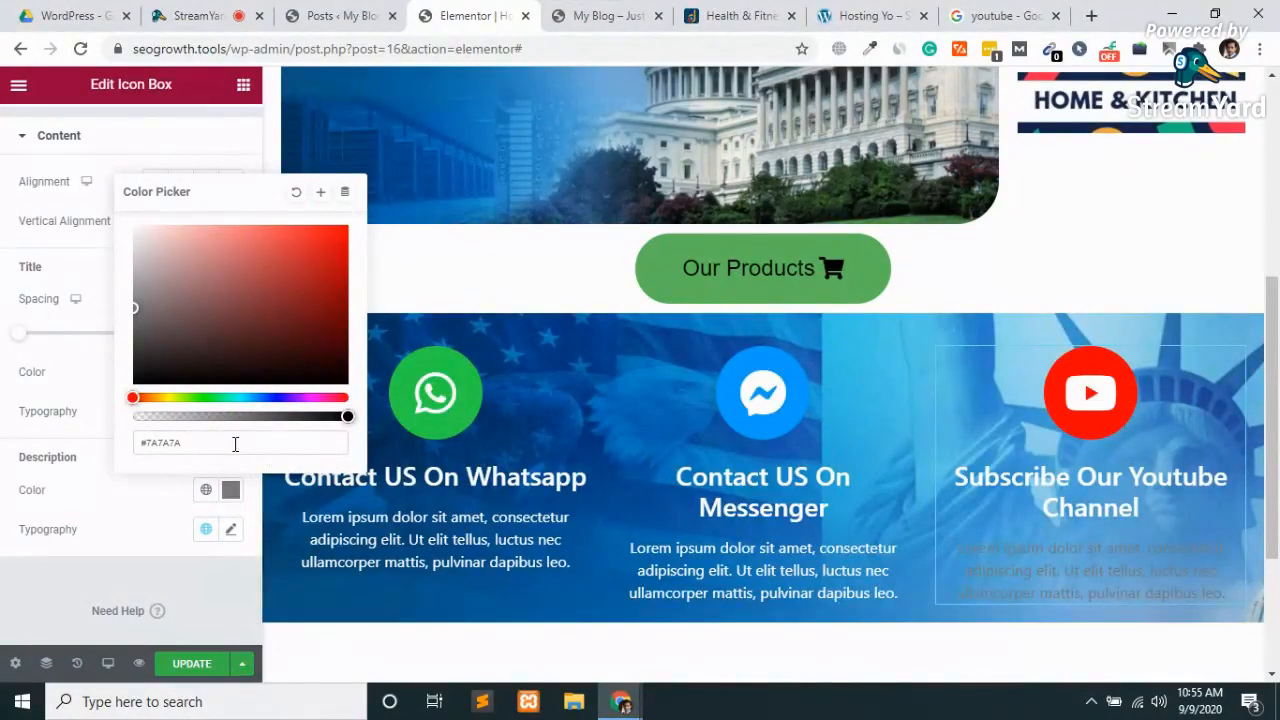
{"action": "left_click", "coordinate": [235, 444]}
{"action": "key", "text": "BackSpace"}
{"action": "key", "text": "BackSpace"}
{"action": "key", "text": "BackSpace"}
{"action": "key", "text": "BackSpace"}
{"action": "key", "text": "BackSpace"}
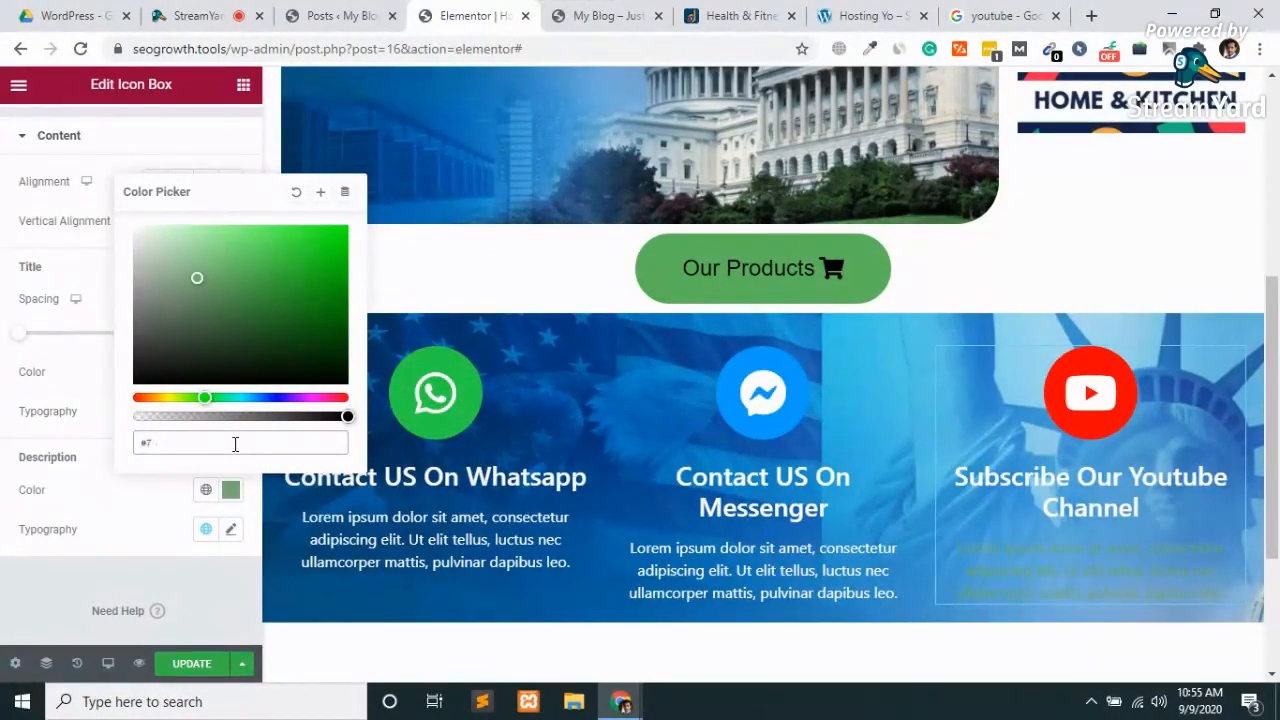
{"action": "key", "text": "BackSpace"}
{"action": "type", "text": "ffffff"}
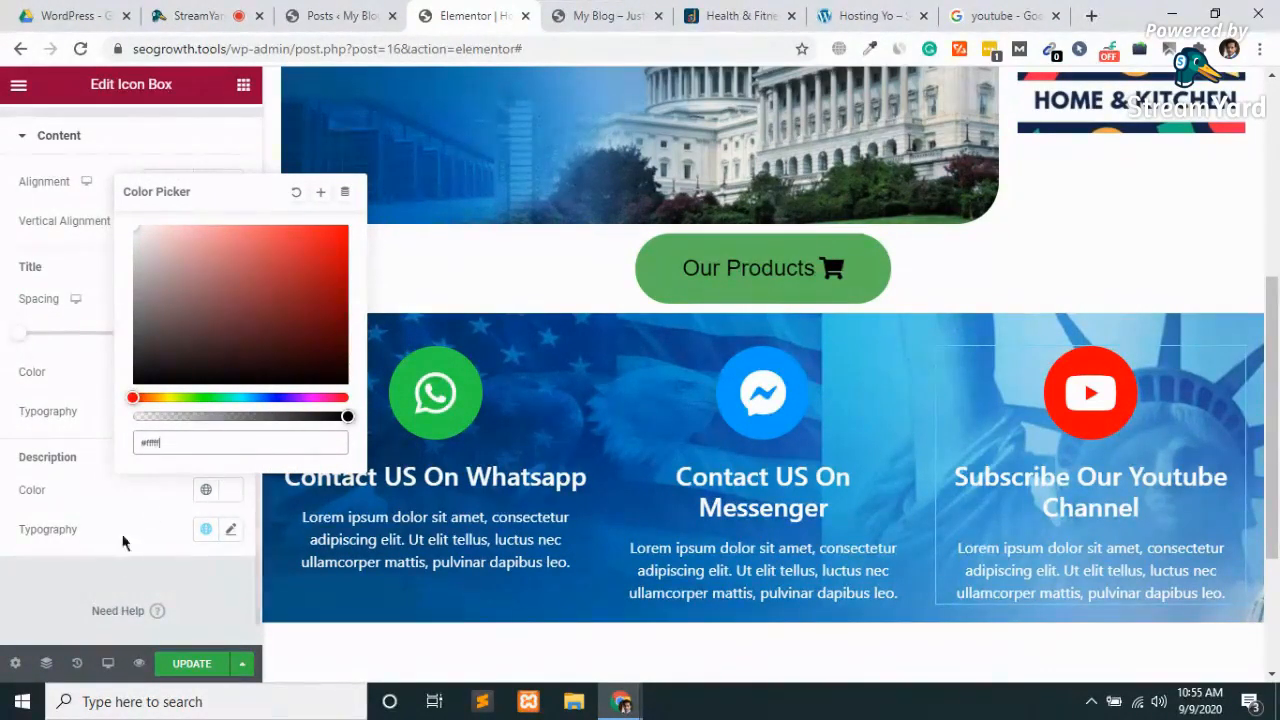
{"action": "left_click", "coordinate": [98, 565]}
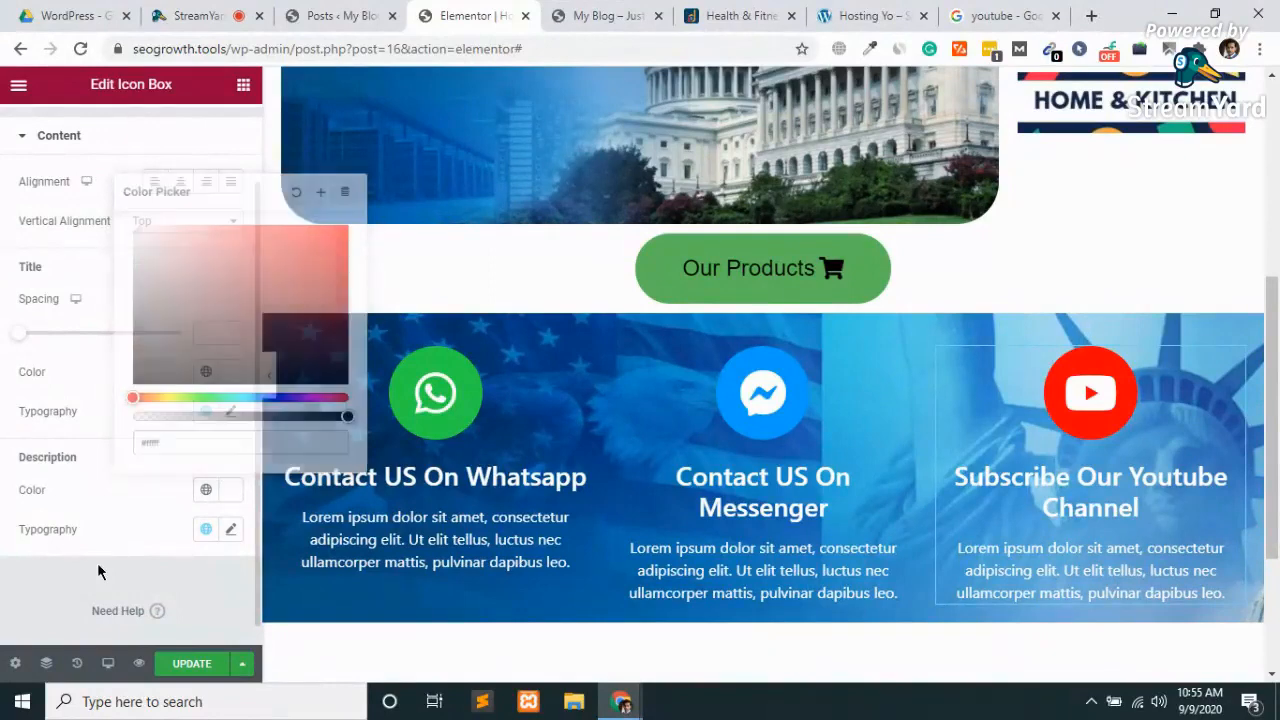
{"action": "left_click", "coordinate": [186, 666]}
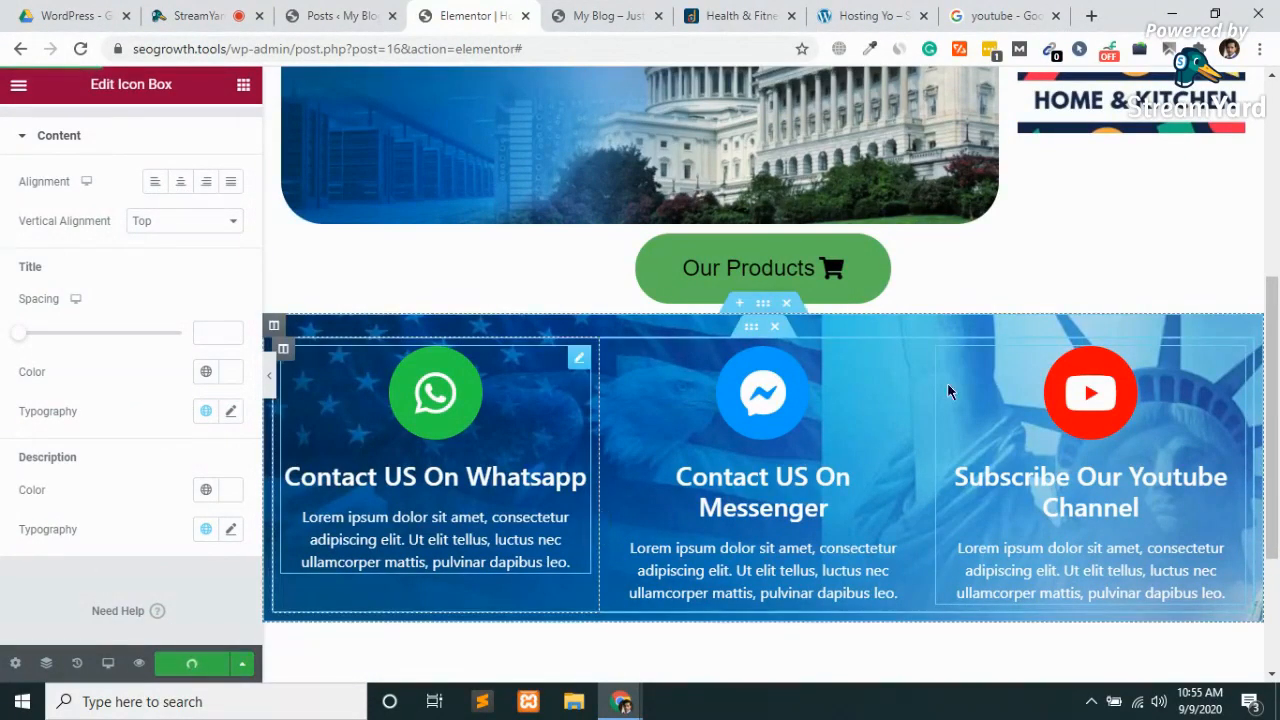
Reload the page preview and review the layout from the heading down to the contact icon boxes.
{"action": "scroll", "coordinate": [870, 455], "scroll_direction": "down", "scroll_amount": 1}
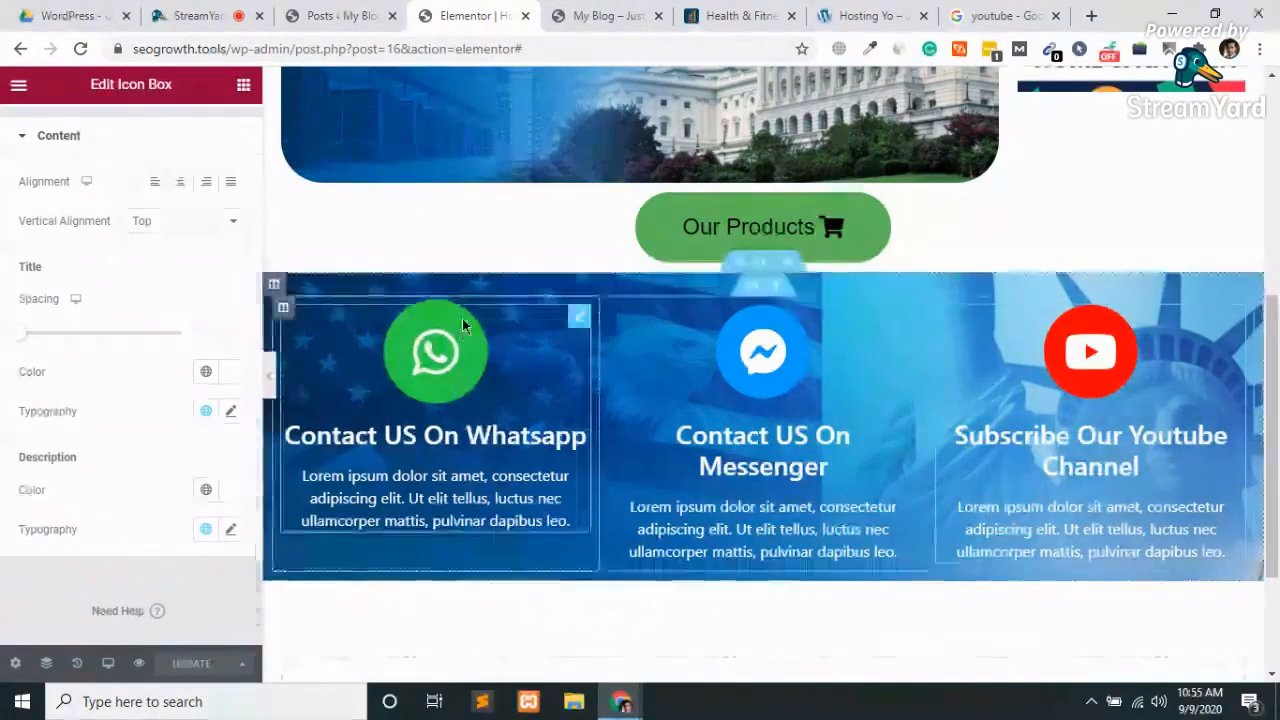
{"action": "left_click", "coordinate": [606, 14]}
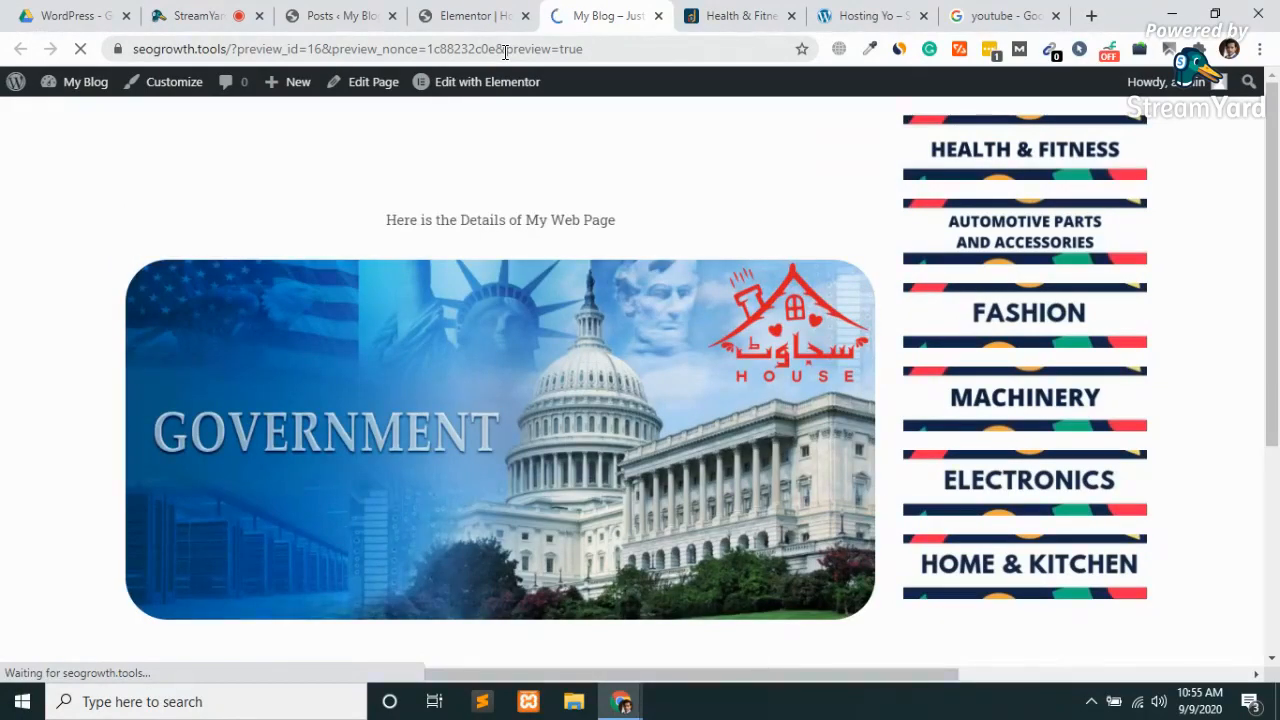
{"action": "scroll", "coordinate": [487, 318], "scroll_direction": "down", "scroll_amount": 3}
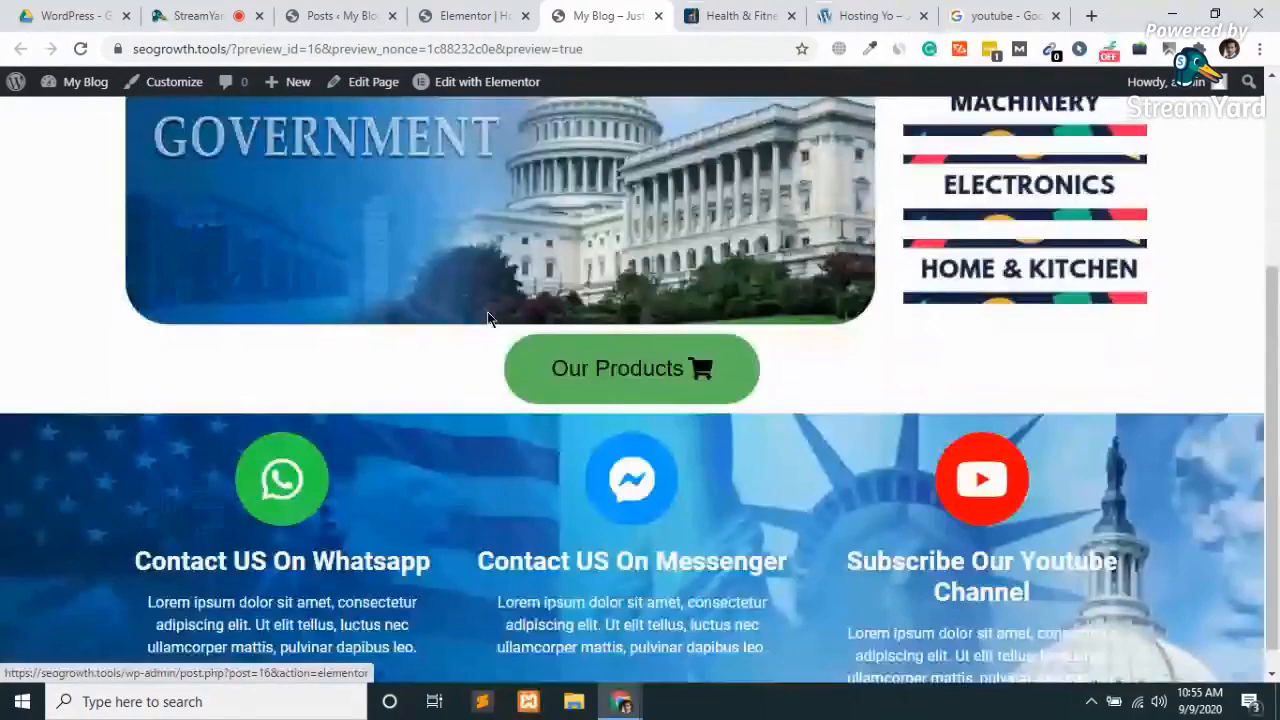
{"action": "scroll", "coordinate": [487, 318], "scroll_direction": "up", "scroll_amount": 3}
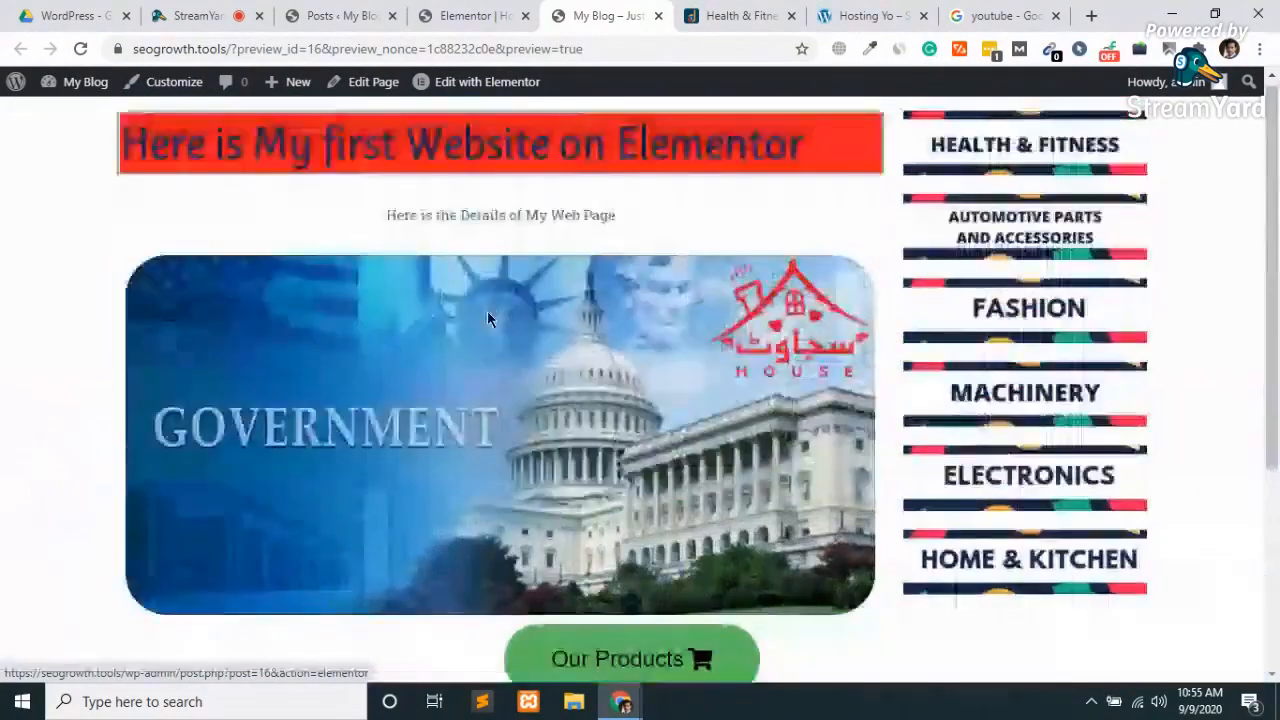
{"action": "scroll", "coordinate": [487, 318], "scroll_direction": "down", "scroll_amount": 3}
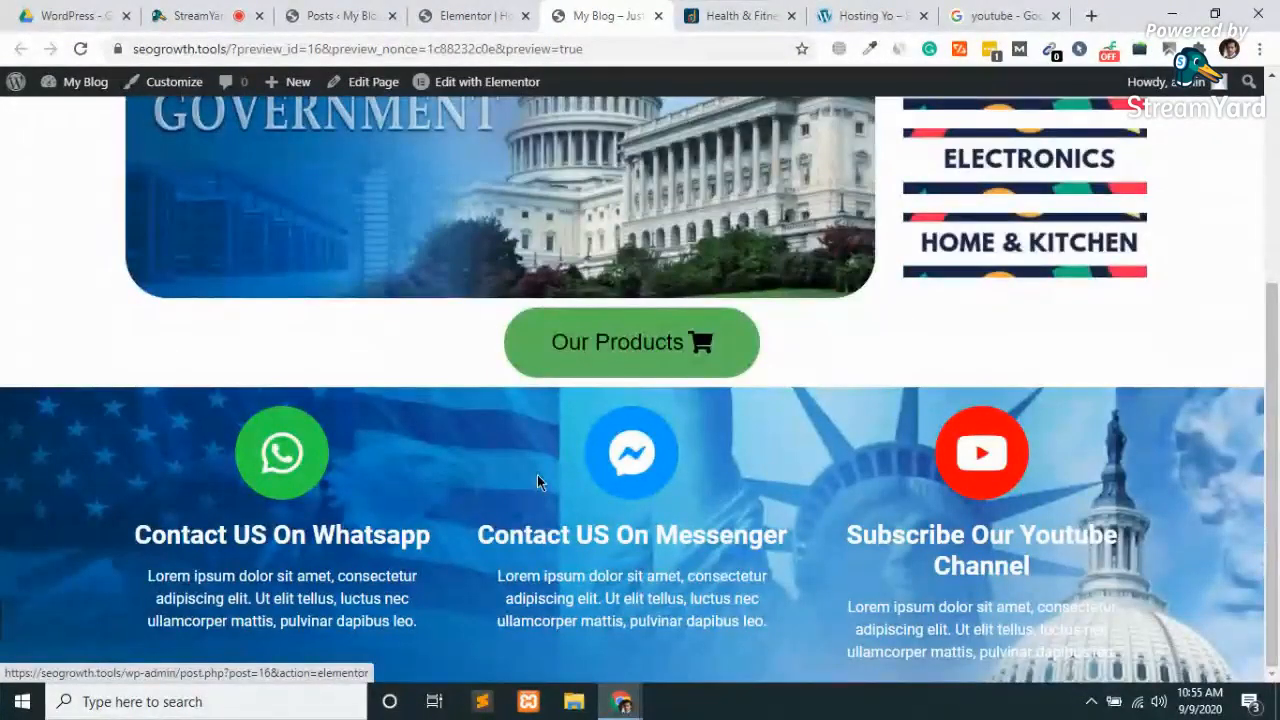
{"action": "scroll", "coordinate": [537, 478], "scroll_direction": "up", "scroll_amount": 3}
{"action": "scroll", "coordinate": [537, 478], "scroll_direction": "down", "scroll_amount": 3}
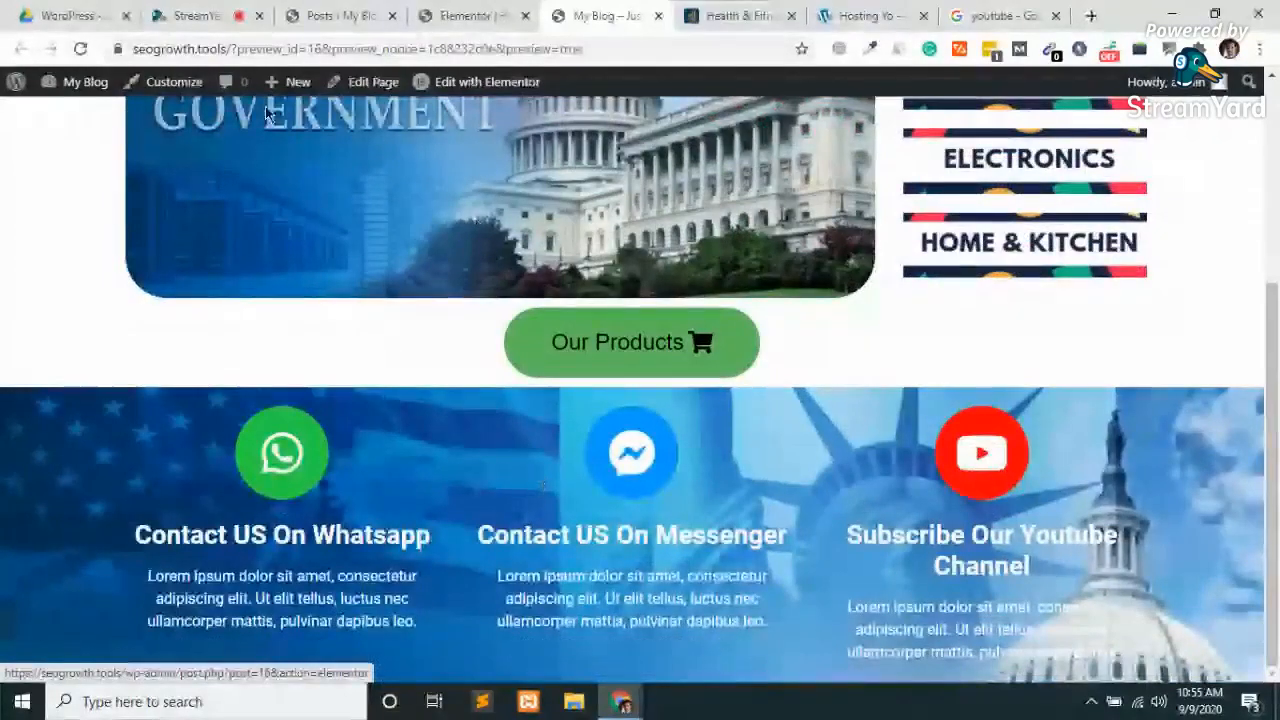
Return to the Elementor editor and search the widget library for "slide".
{"action": "left_click", "coordinate": [465, 14]}
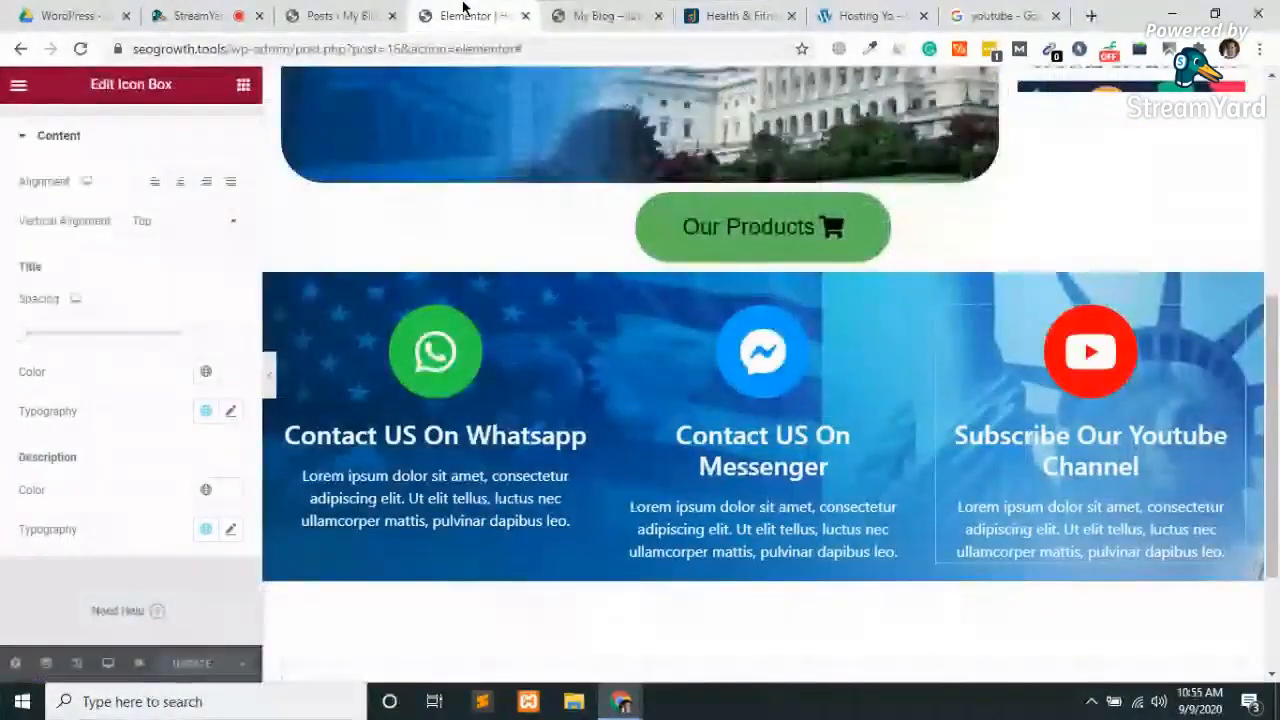
{"action": "scroll", "coordinate": [425, 343], "scroll_direction": "up", "scroll_amount": 3}
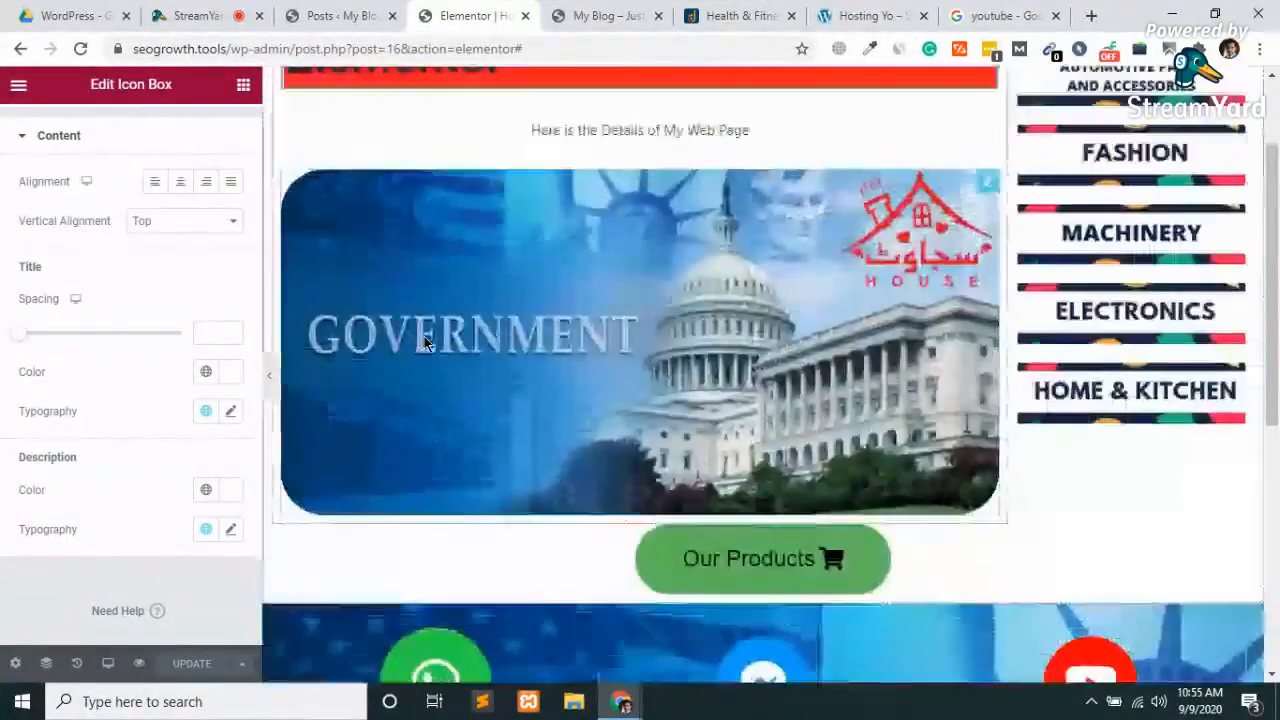
{"action": "scroll", "coordinate": [424, 343], "scroll_direction": "up", "scroll_amount": 1}
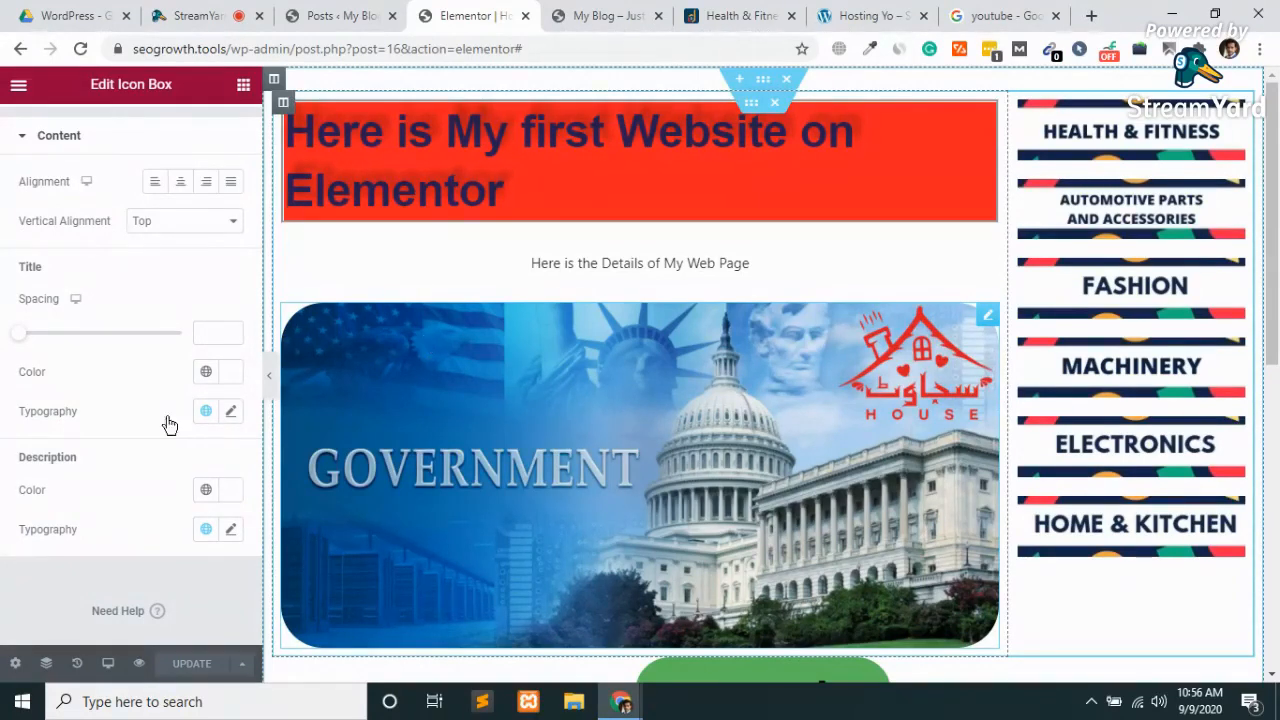
{"action": "scroll", "coordinate": [28, 223], "scroll_direction": "up", "scroll_amount": 1}
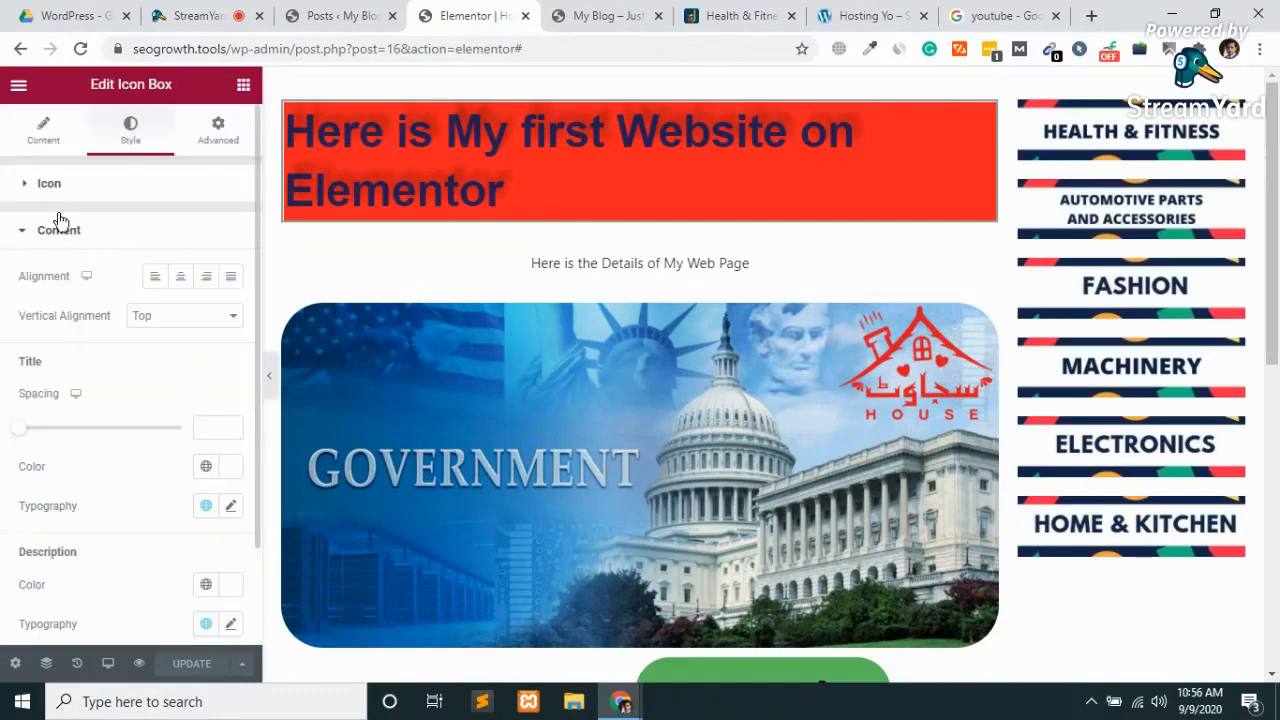
{"action": "left_click", "coordinate": [243, 85]}
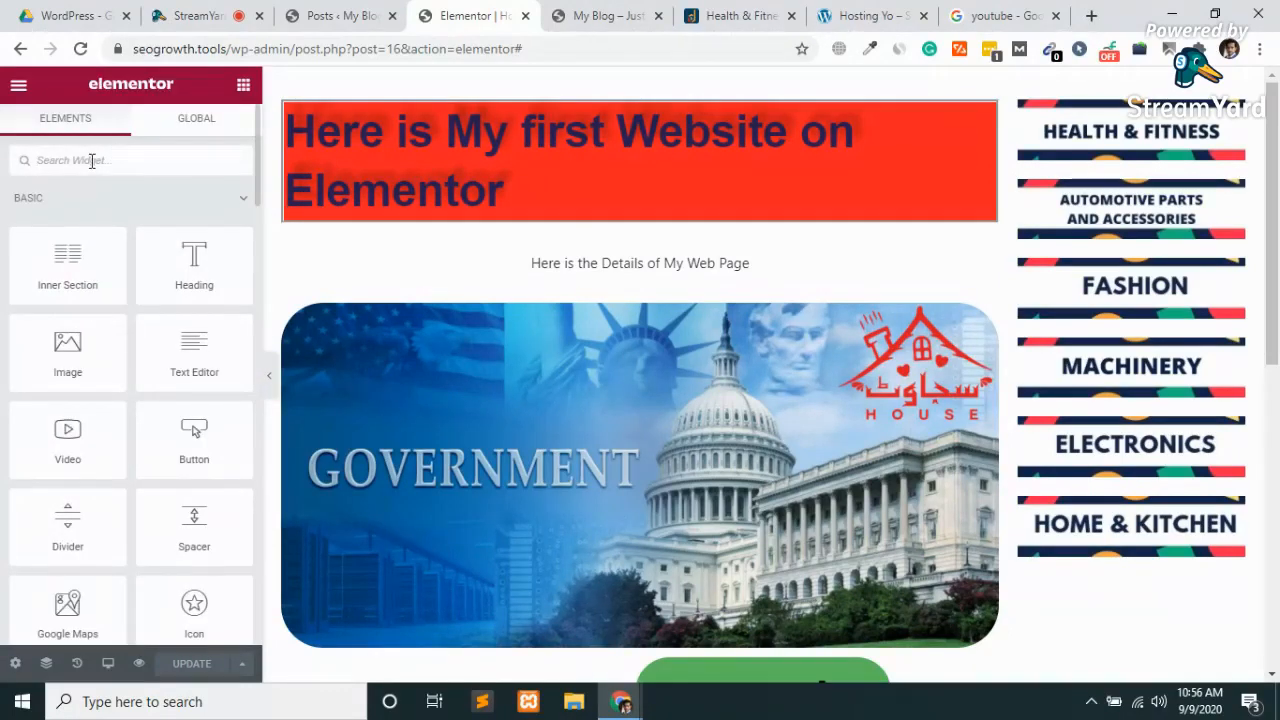
{"action": "left_click", "coordinate": [91, 161]}
{"action": "type", "text": "slide"}
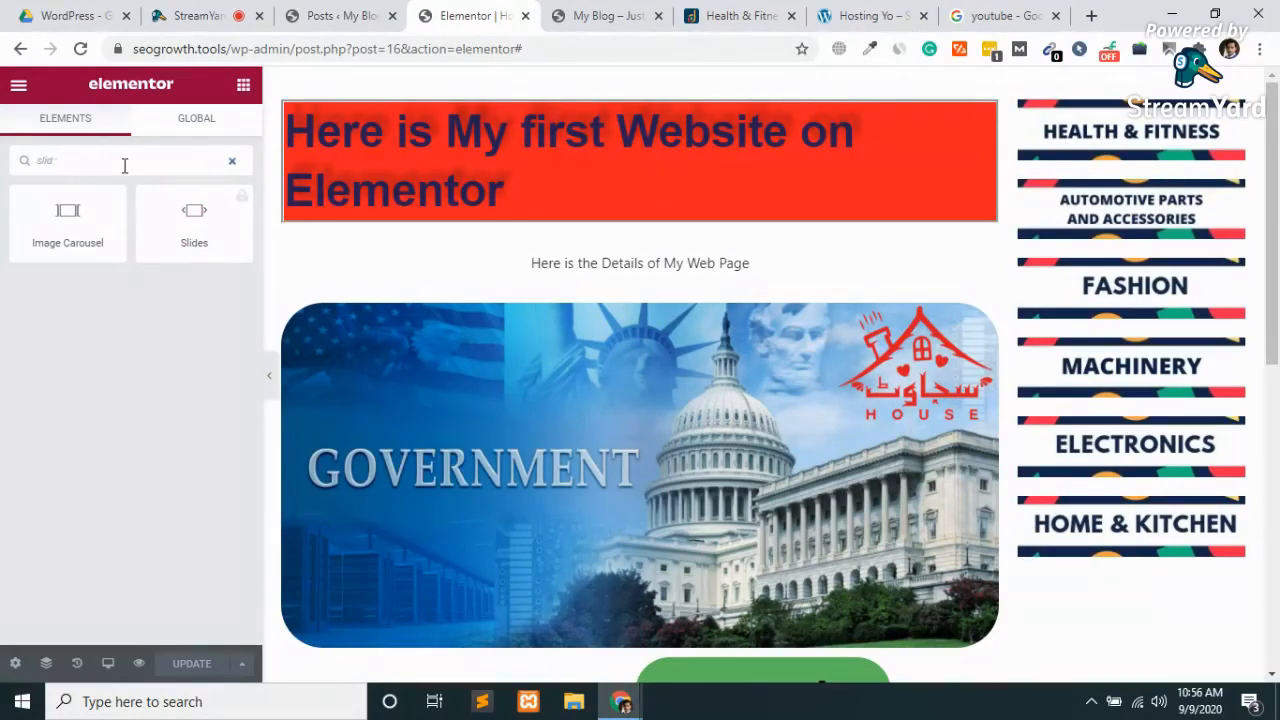
Search the widget library for post widgets, look over the page beside them, and clear the search.
{"action": "key", "text": "BackSpace"}
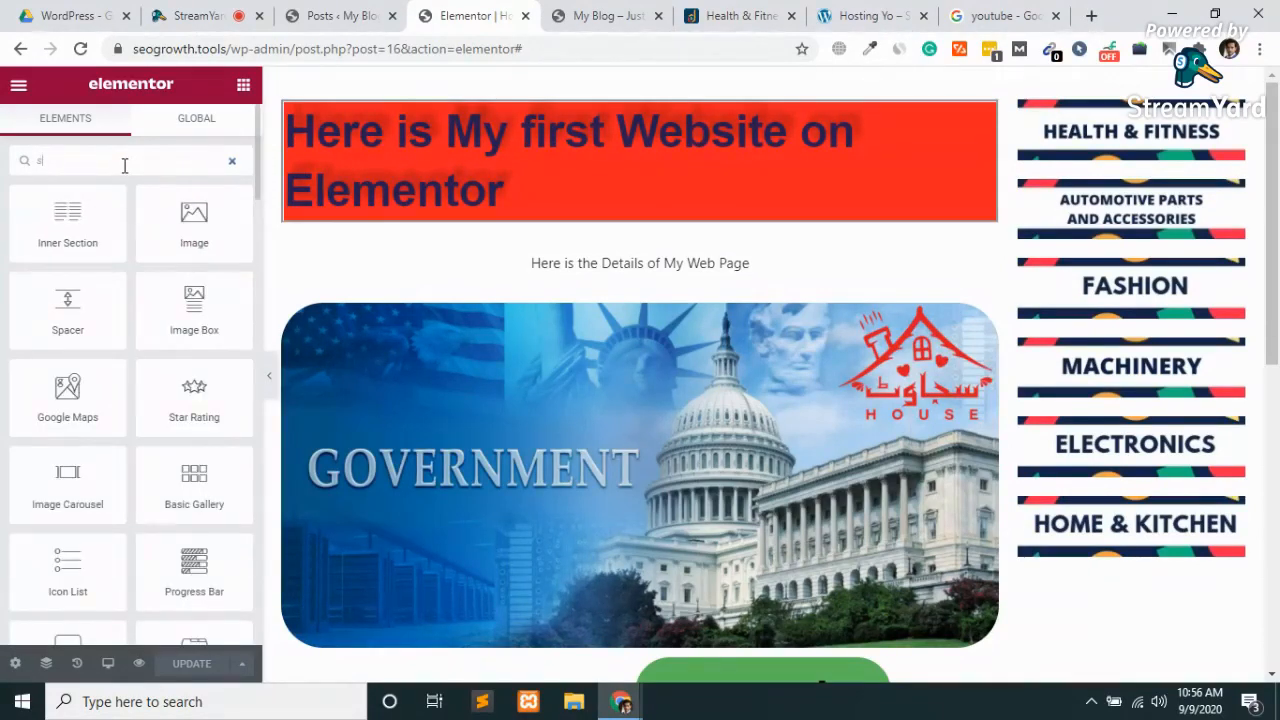
{"action": "key", "text": "BackSpace"}
{"action": "type", "text": "post"}
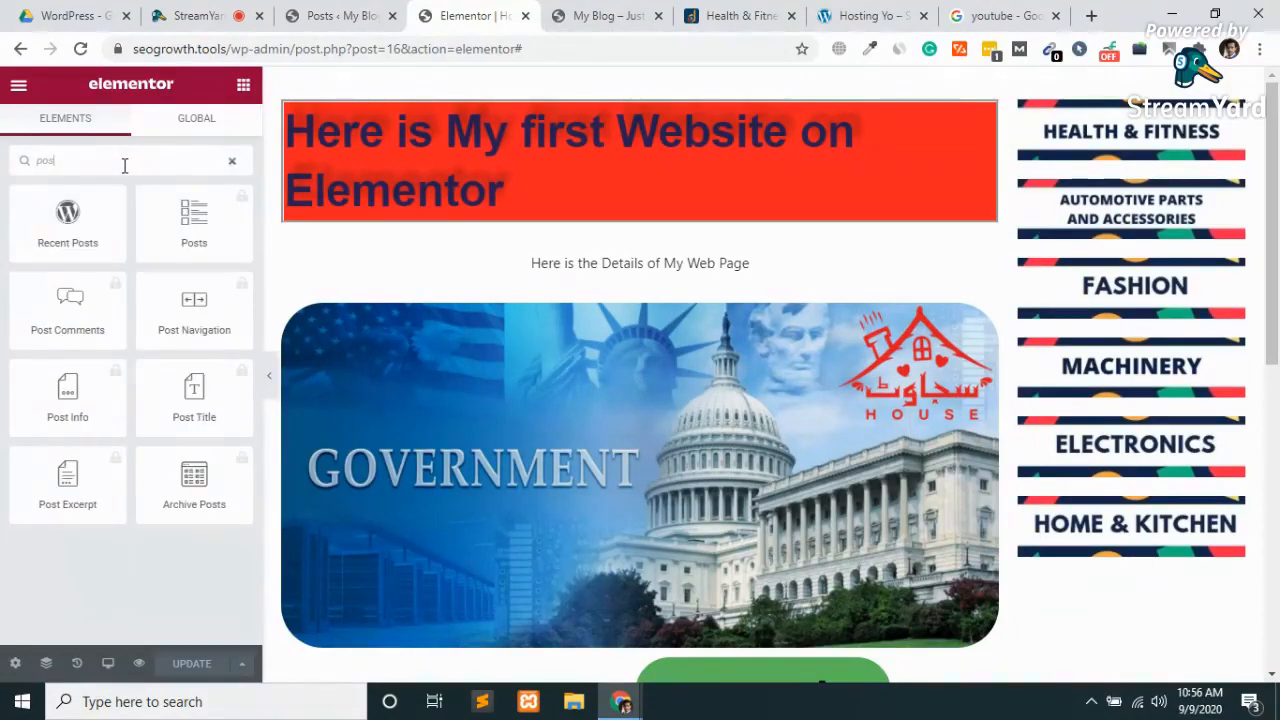
{"action": "left_click_drag", "start_coordinate": [67, 220], "coordinate": [383, 462]}
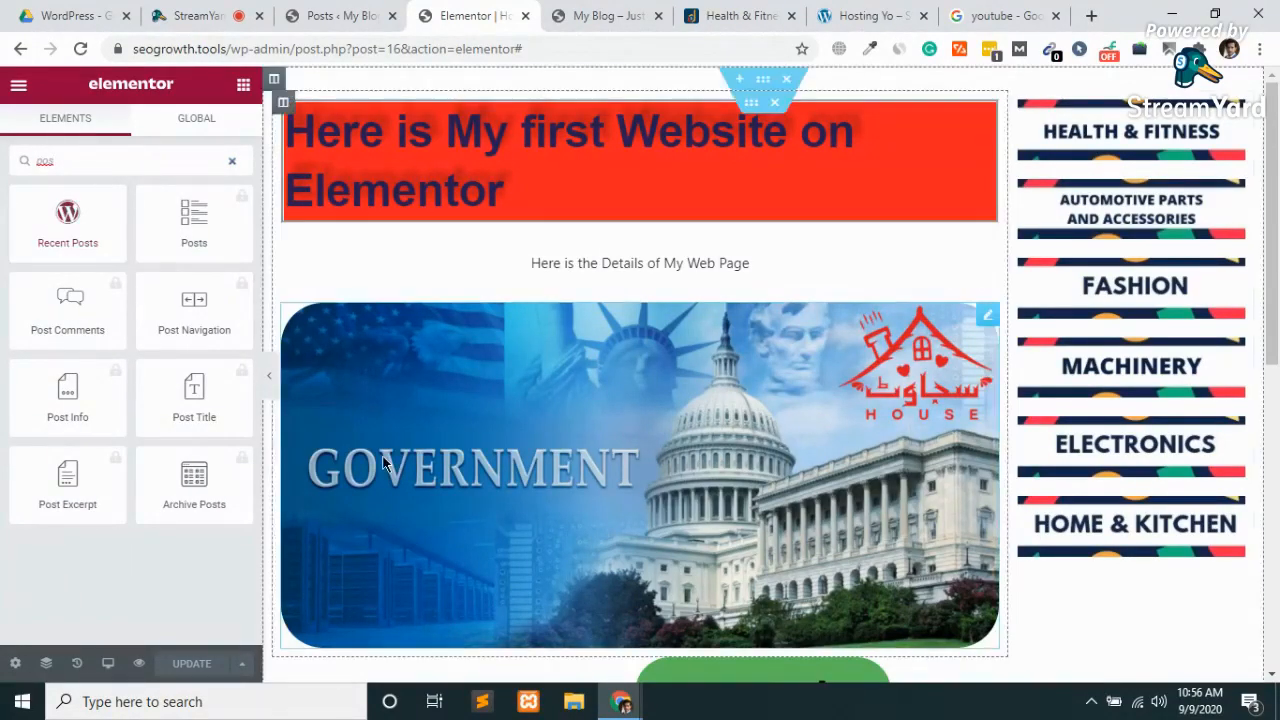
{"action": "scroll", "coordinate": [383, 462], "scroll_direction": "down", "scroll_amount": 6}
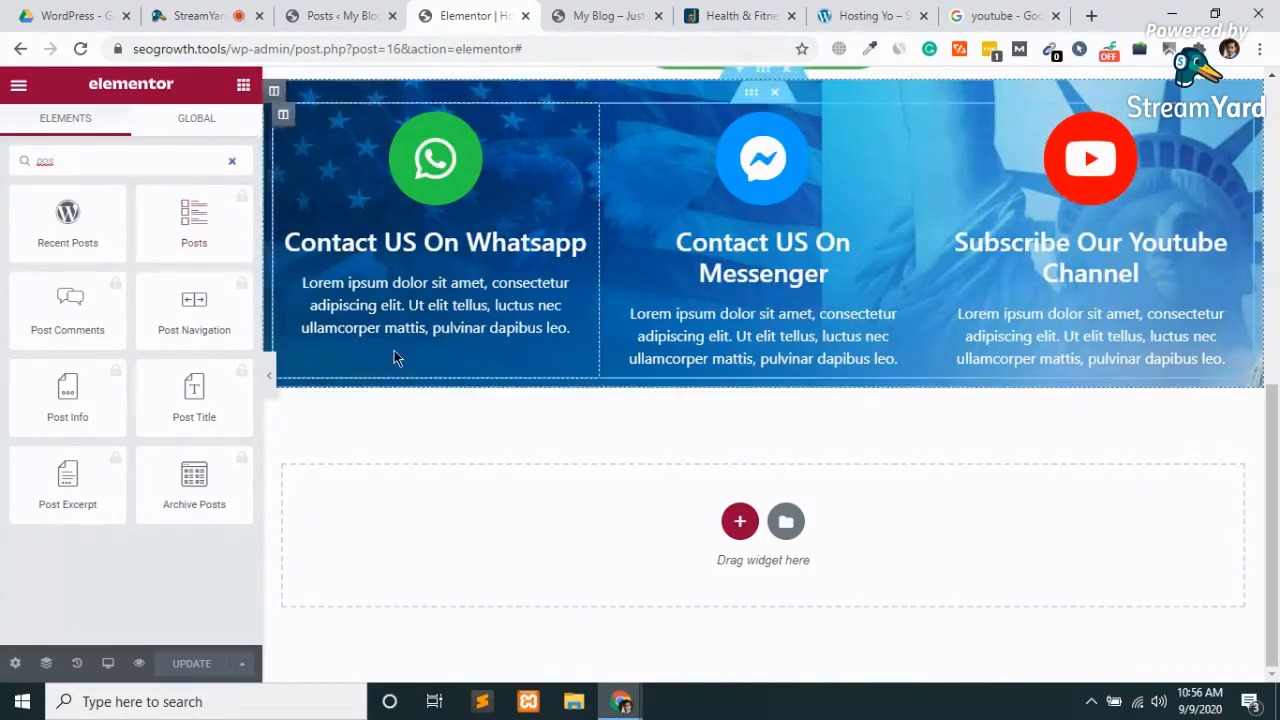
{"action": "scroll", "coordinate": [394, 350], "scroll_direction": "up", "scroll_amount": 2}
{"action": "scroll", "coordinate": [394, 352], "scroll_direction": "up", "scroll_amount": 3}
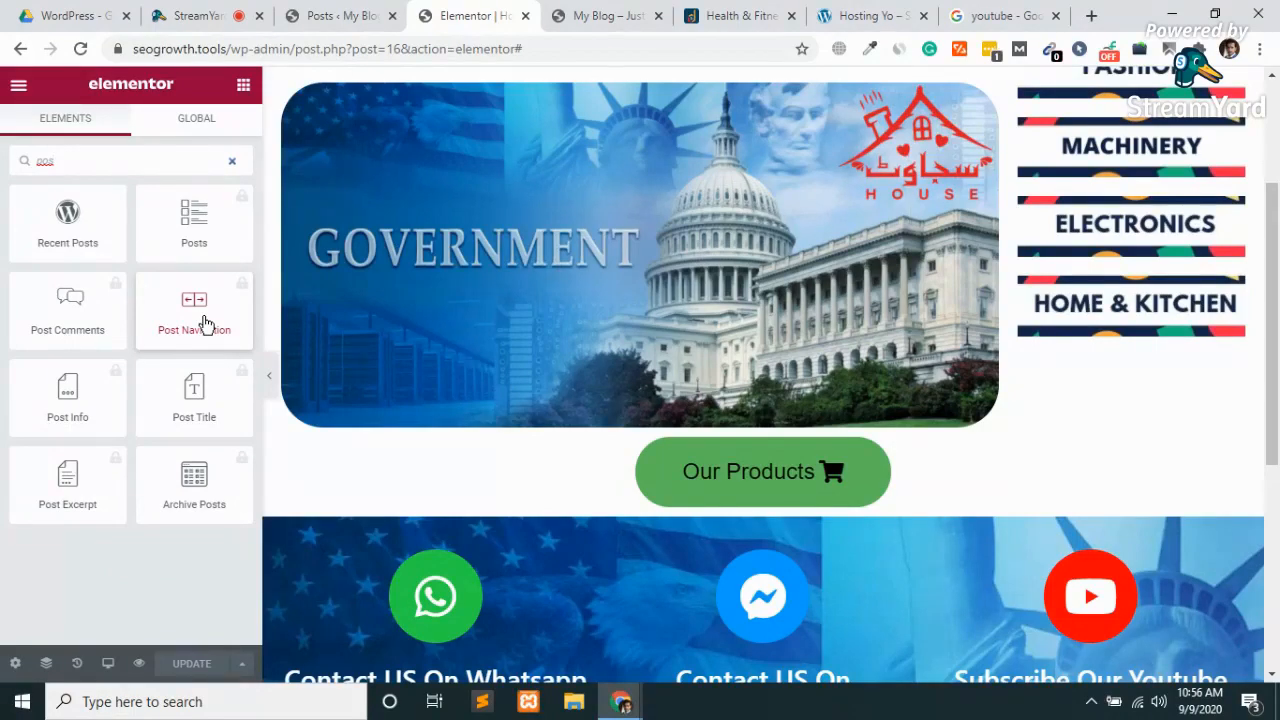
{"action": "scroll", "coordinate": [694, 457], "scroll_direction": "up", "scroll_amount": 2}
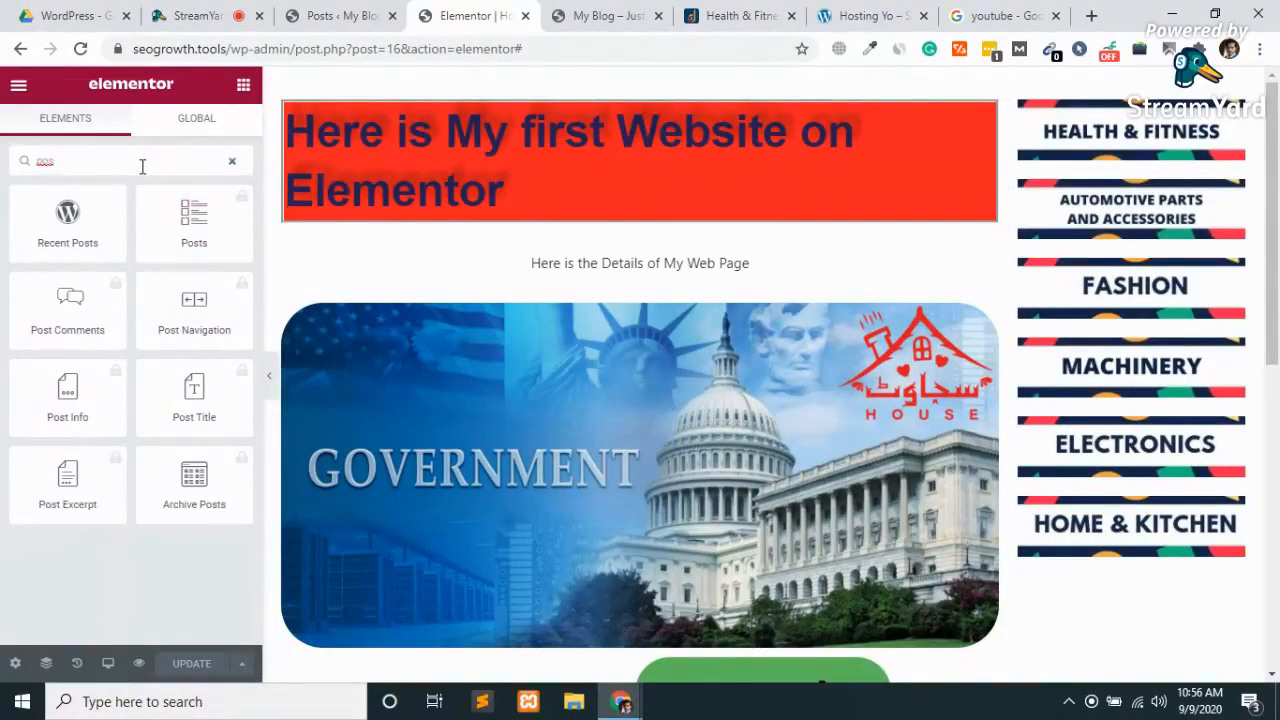
{"action": "key", "text": "BackSpace"}
{"action": "key", "text": "BackSpace"}
{"action": "key", "text": "BackSpace"}
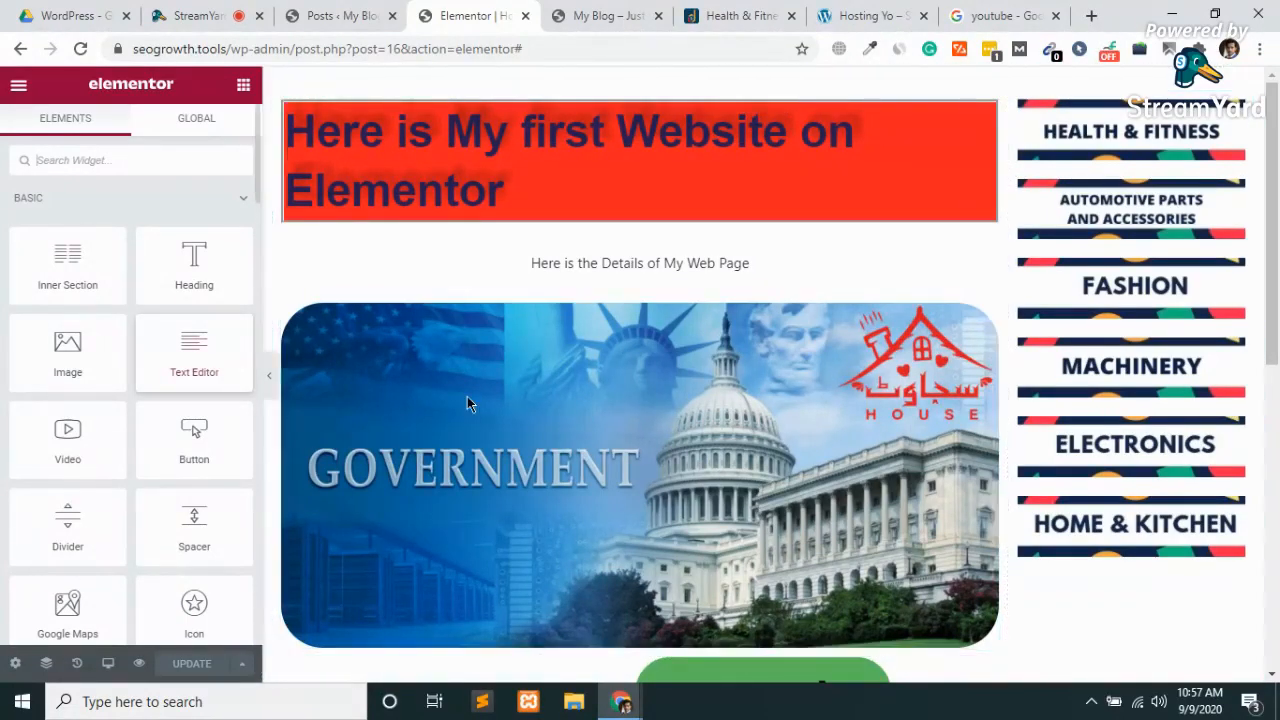
Review the finished page in the editor from the heading down to the contact icon boxes, and switch to StreamYard.
{"action": "scroll", "coordinate": [474, 399], "scroll_direction": "down", "scroll_amount": 4}
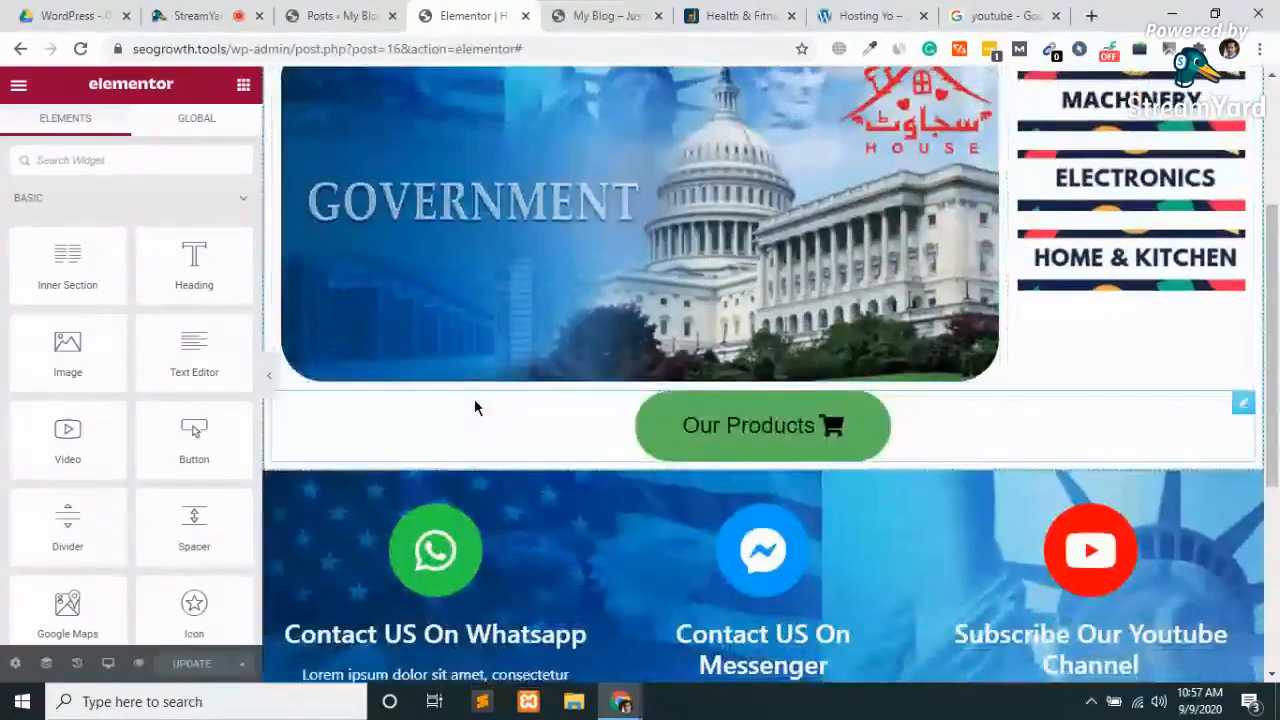
{"action": "scroll", "coordinate": [474, 399], "scroll_direction": "down", "scroll_amount": 3}
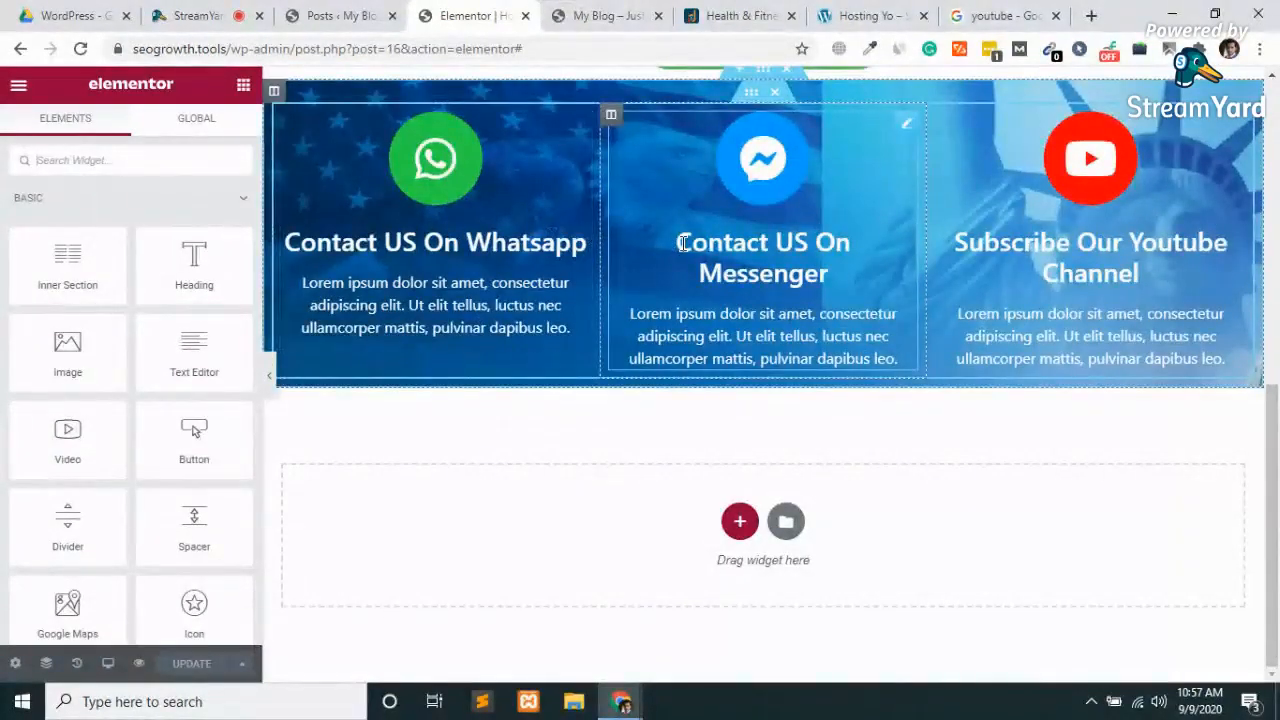
{"action": "scroll", "coordinate": [683, 243], "scroll_direction": "up", "scroll_amount": 8}
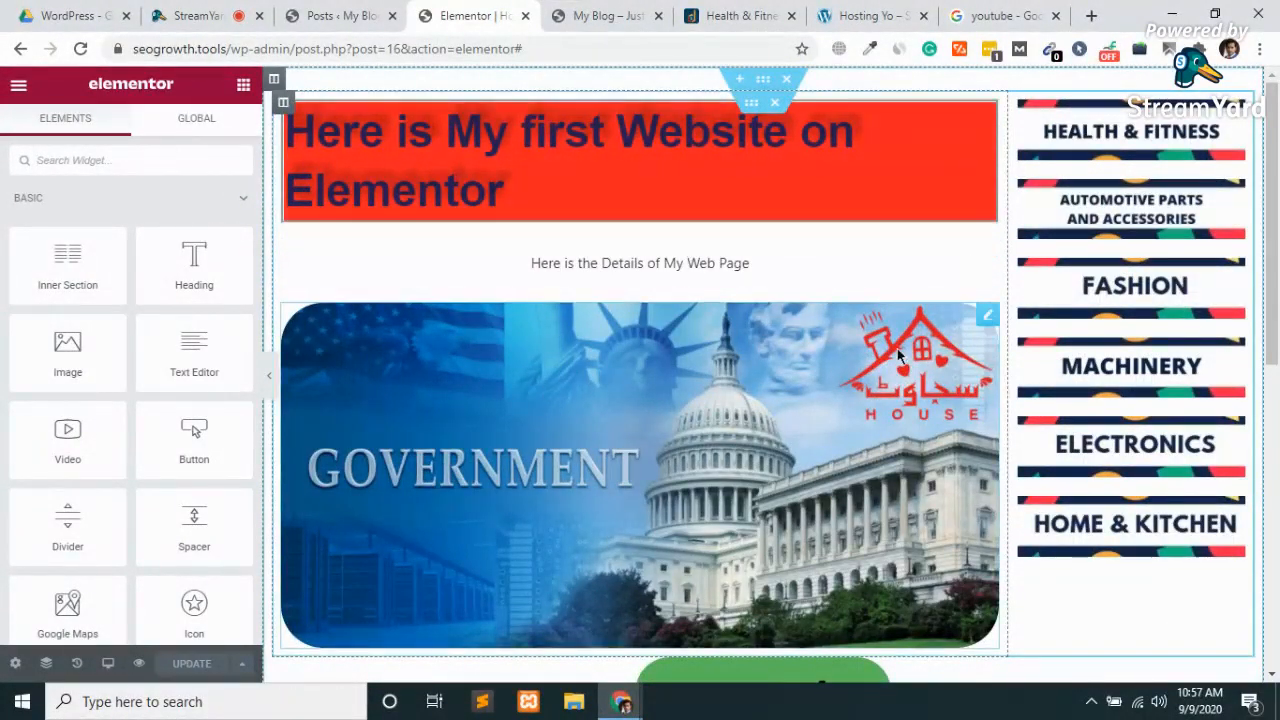
{"action": "scroll", "coordinate": [897, 348], "scroll_direction": "down", "scroll_amount": 5}
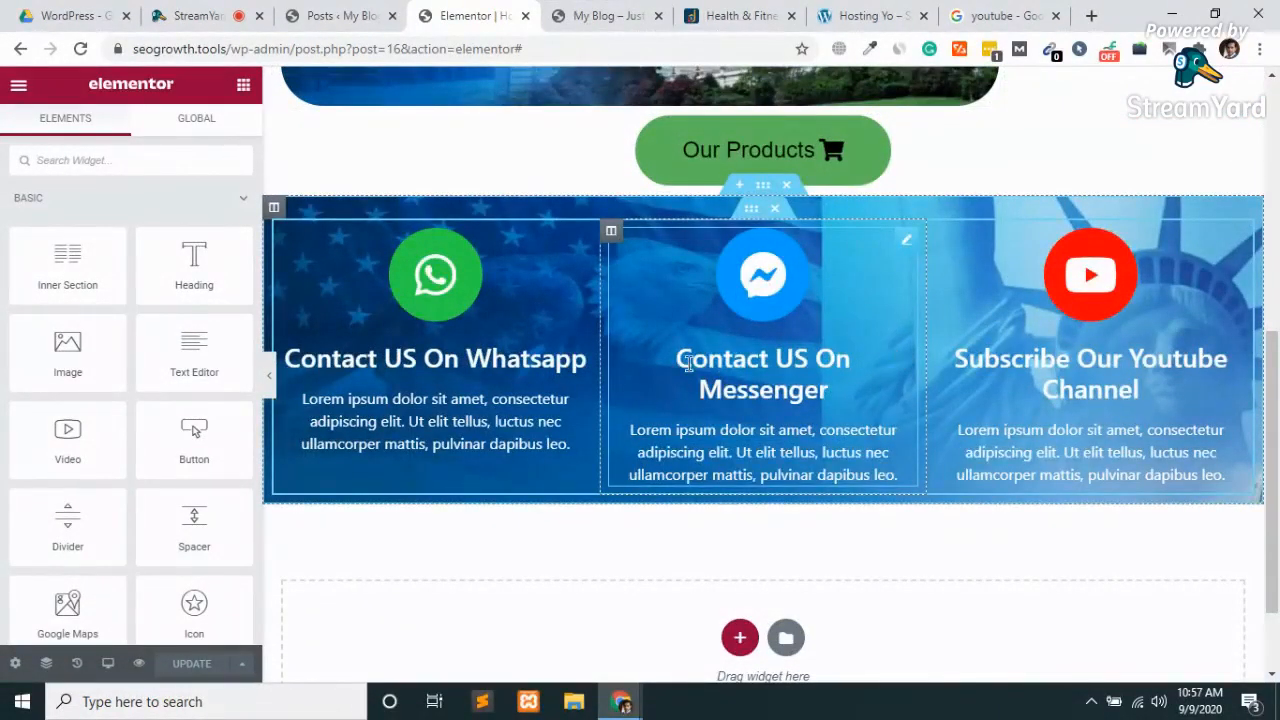
{"action": "scroll", "coordinate": [689, 364], "scroll_direction": "up", "scroll_amount": 5}
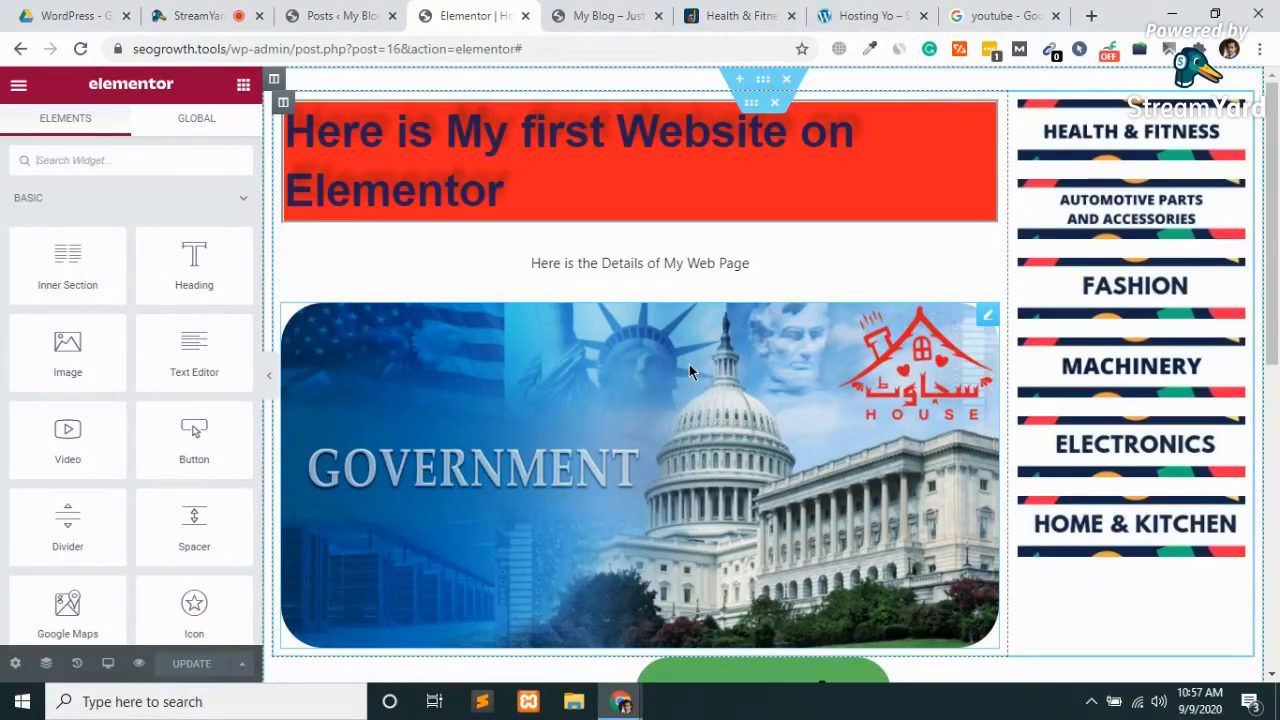
{"action": "scroll", "coordinate": [689, 371], "scroll_direction": "down", "scroll_amount": 5}
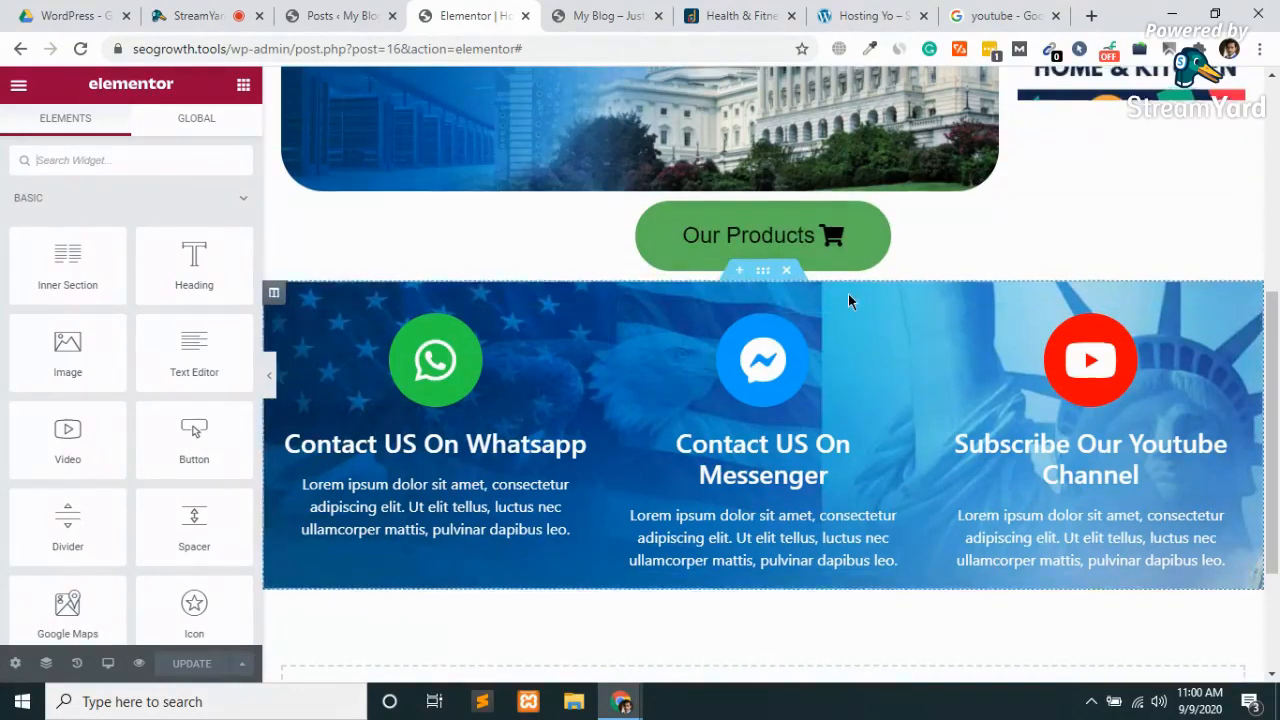
{"action": "scroll", "coordinate": [849, 300], "scroll_direction": "up", "scroll_amount": 4}
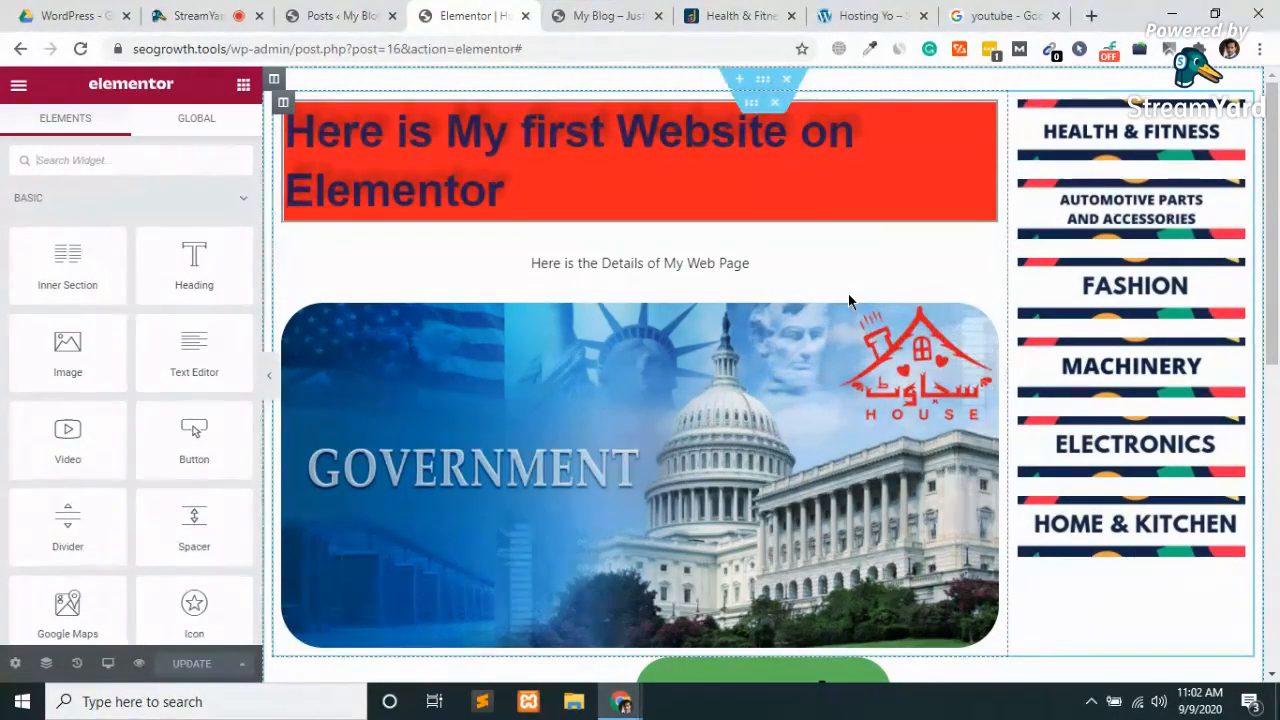
{"action": "left_click", "coordinate": [203, 14]}
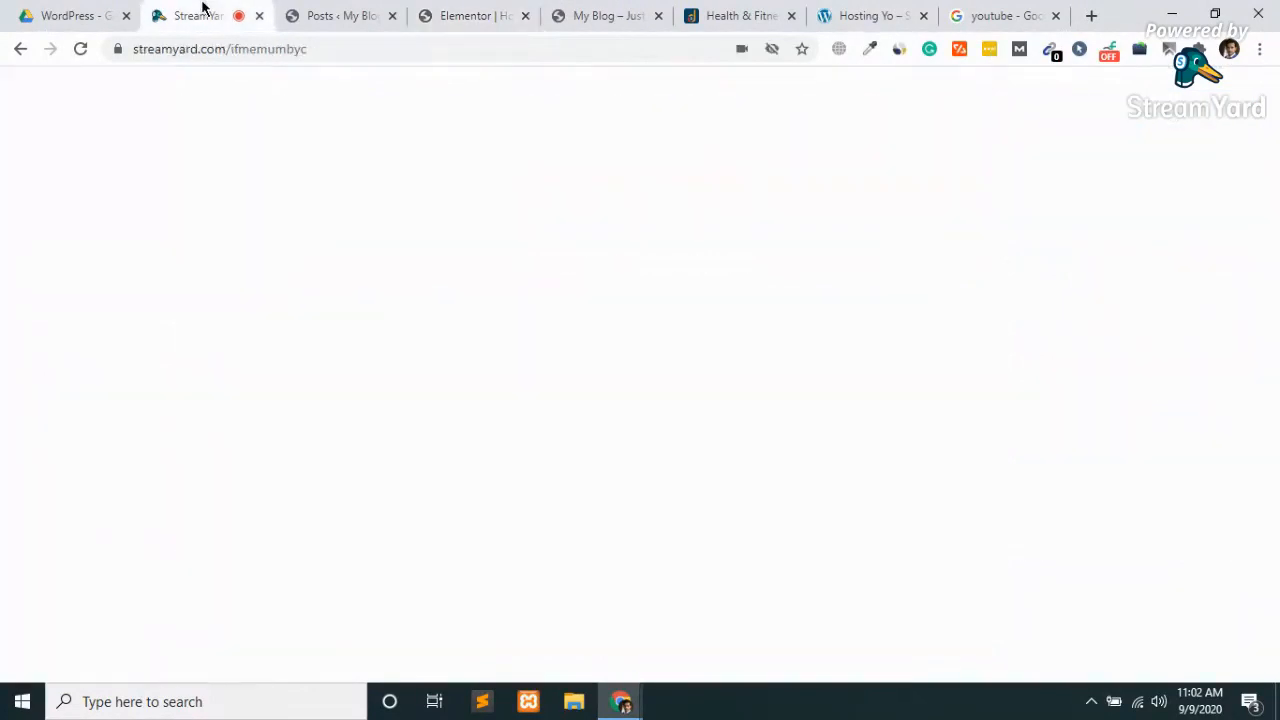